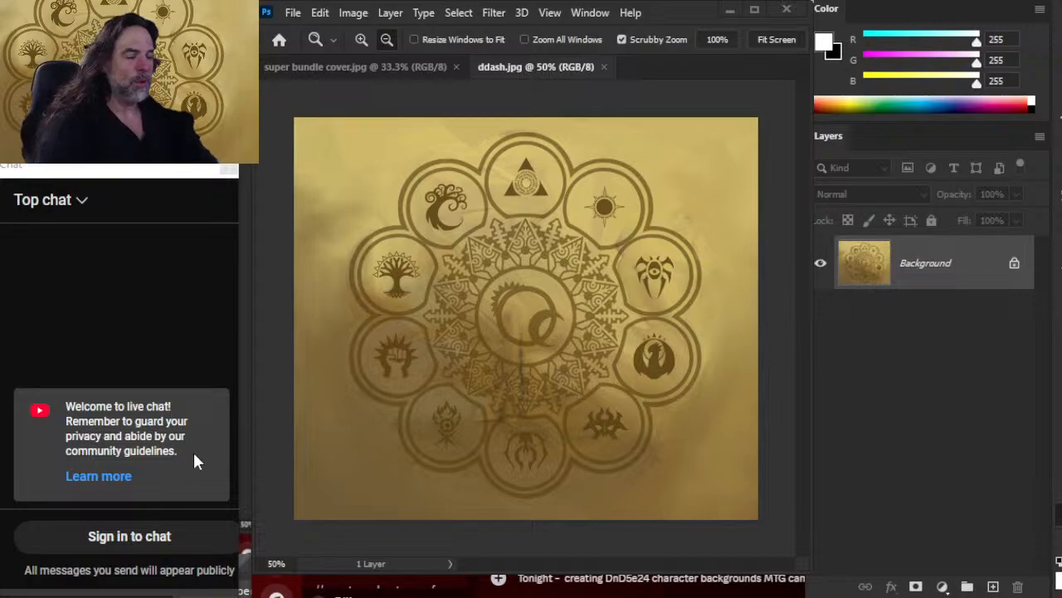
Cut the livestream announcement from the Discord draft and post it in the #self-promotion channel
left_click_drag(761, 591, 191, 368)
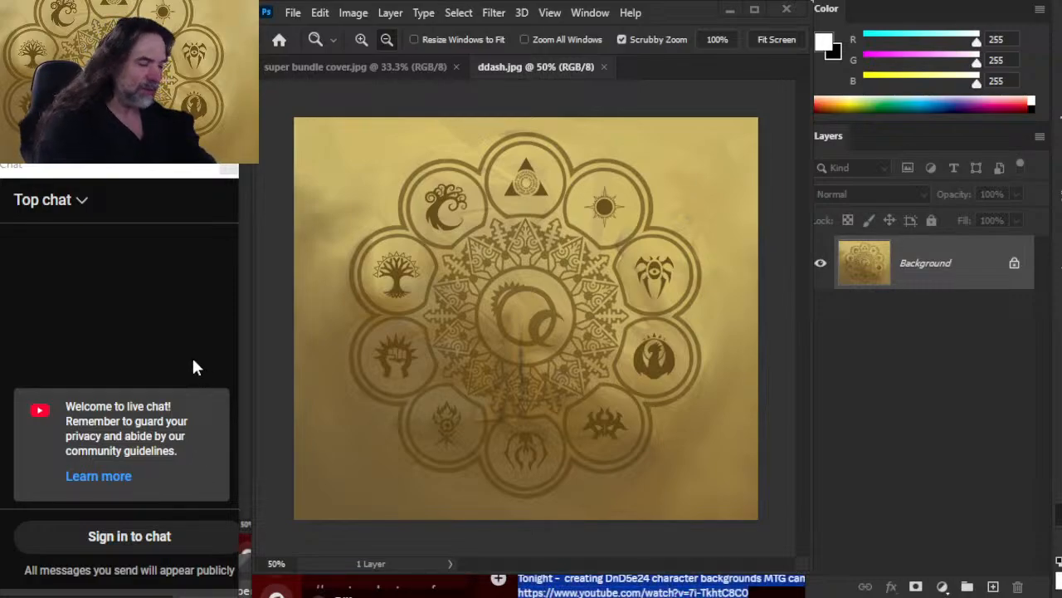
key("ctrl+x")
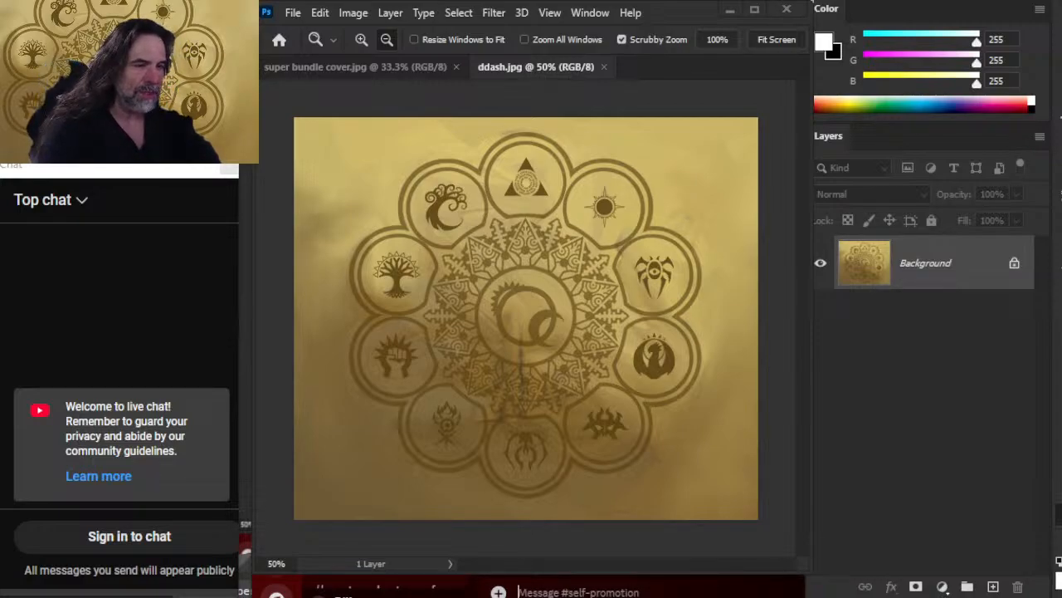
left_click(635, 593)
key("ctrl+v")
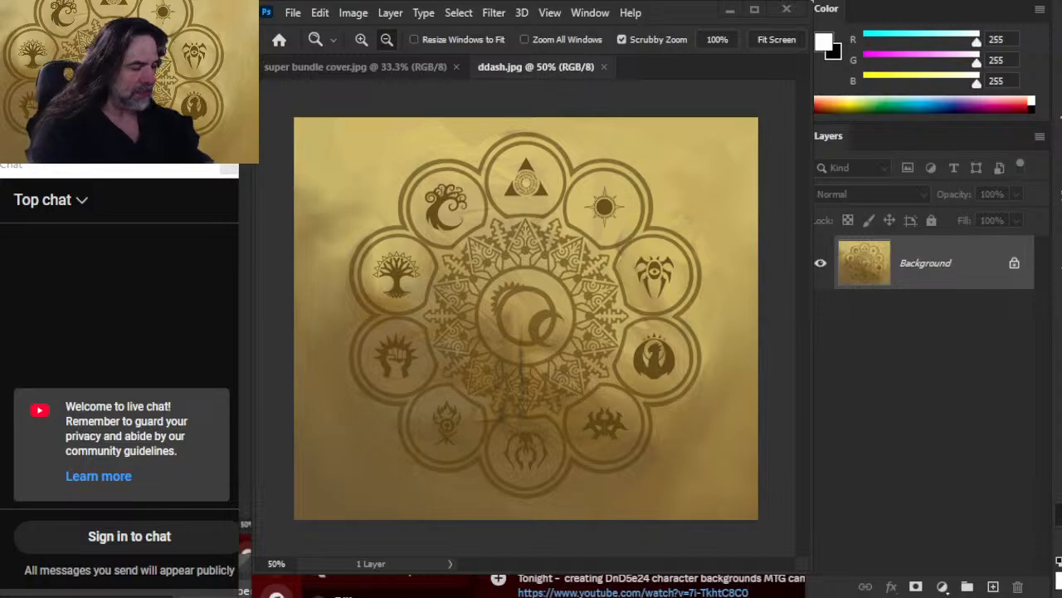
key("Return")
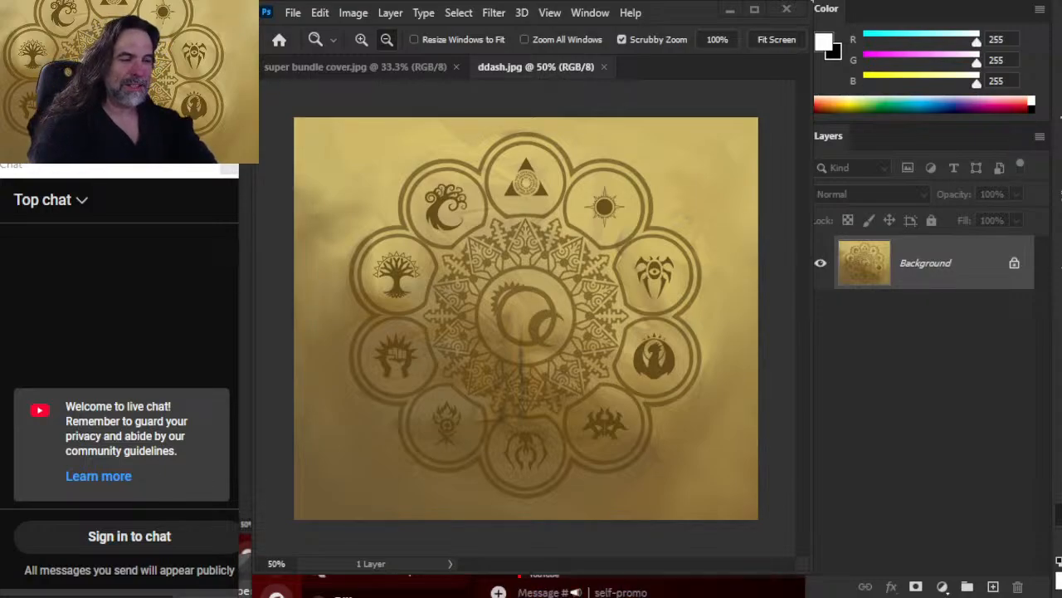
Post the livestream announcement in the self-promo and #promote-your-stuff channels
key("ctrl+v")
key("Return")
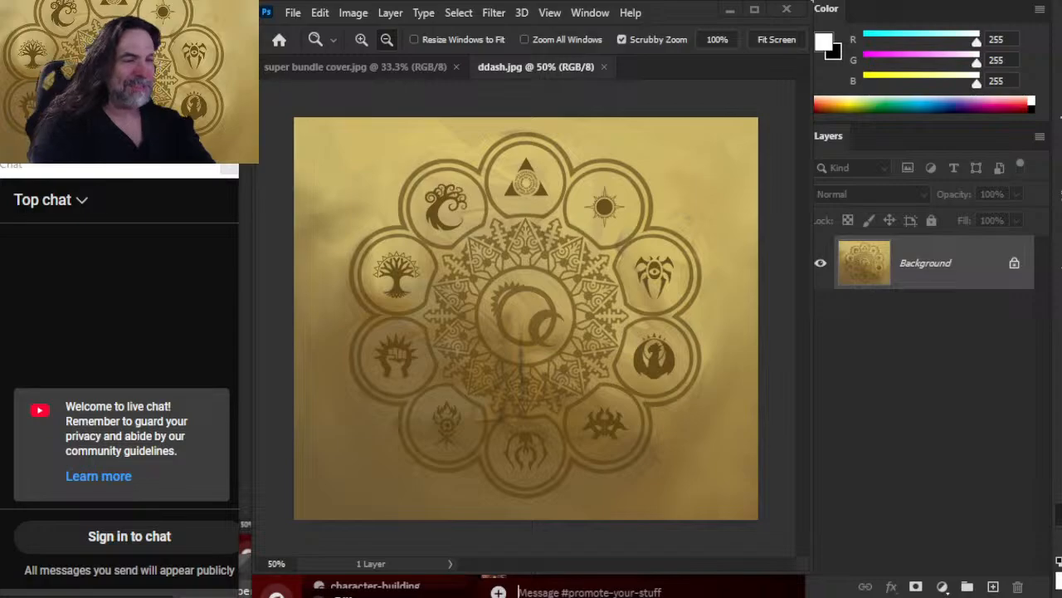
key("ctrl+v")
key("Return")
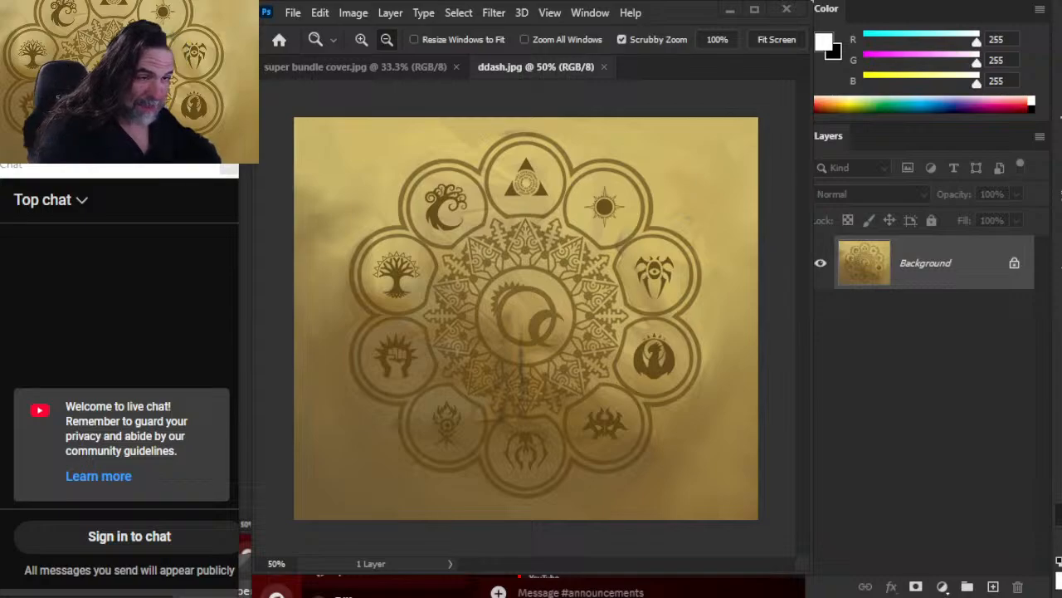
Post the livestream announcement in the #announcements and #live-streaming channels
key("ctrl+v")
key("Return")
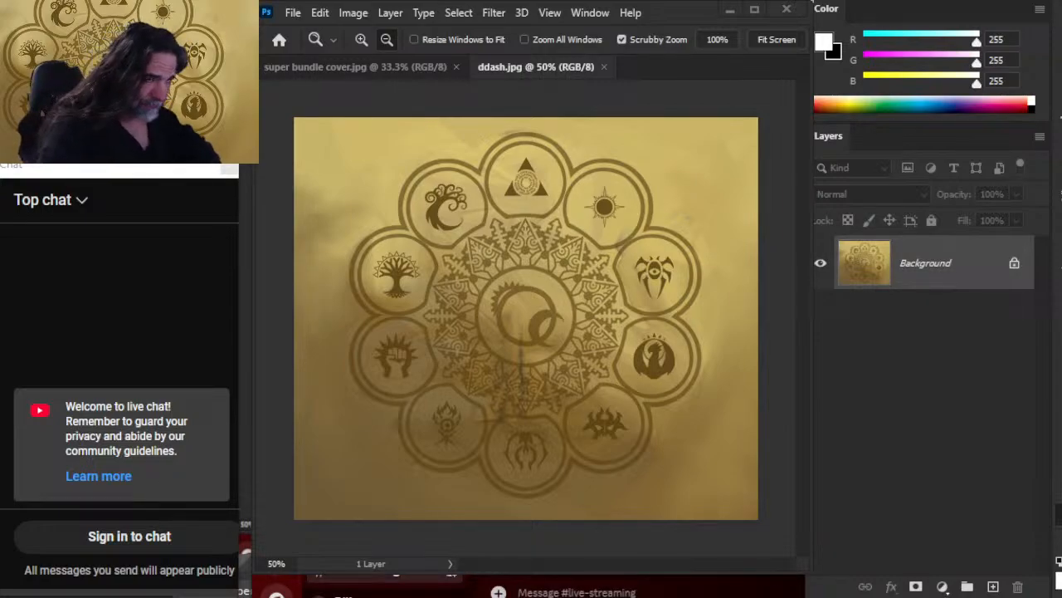
key("ctrl+v")
key("Return")
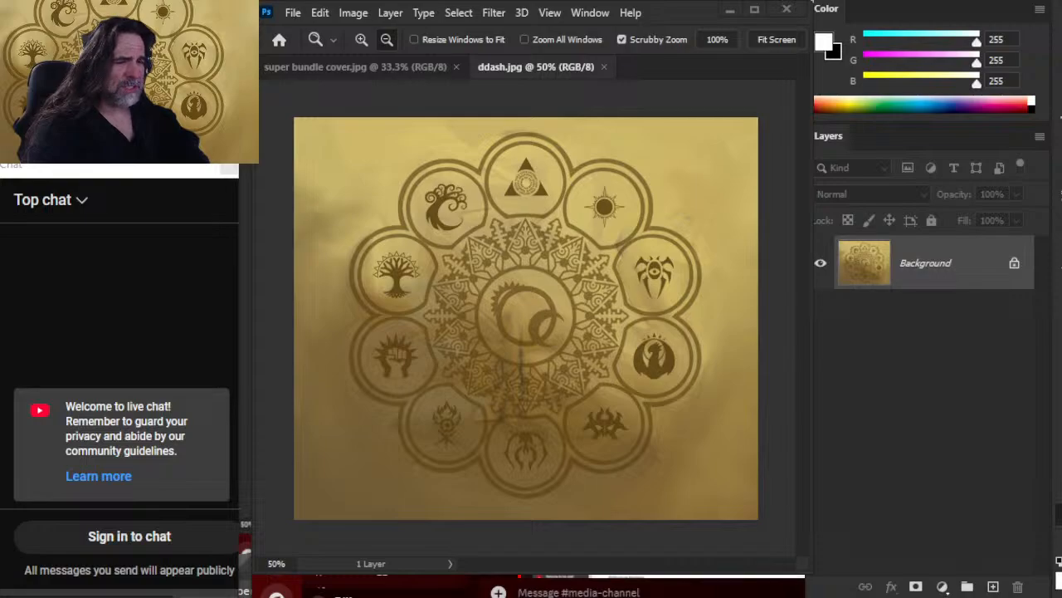
Post the livestream announcement in the media channel and in the Color Mana Spell Point Variant Rules thread
key("alt+Down")
key("ctrl+v")
key("Return")
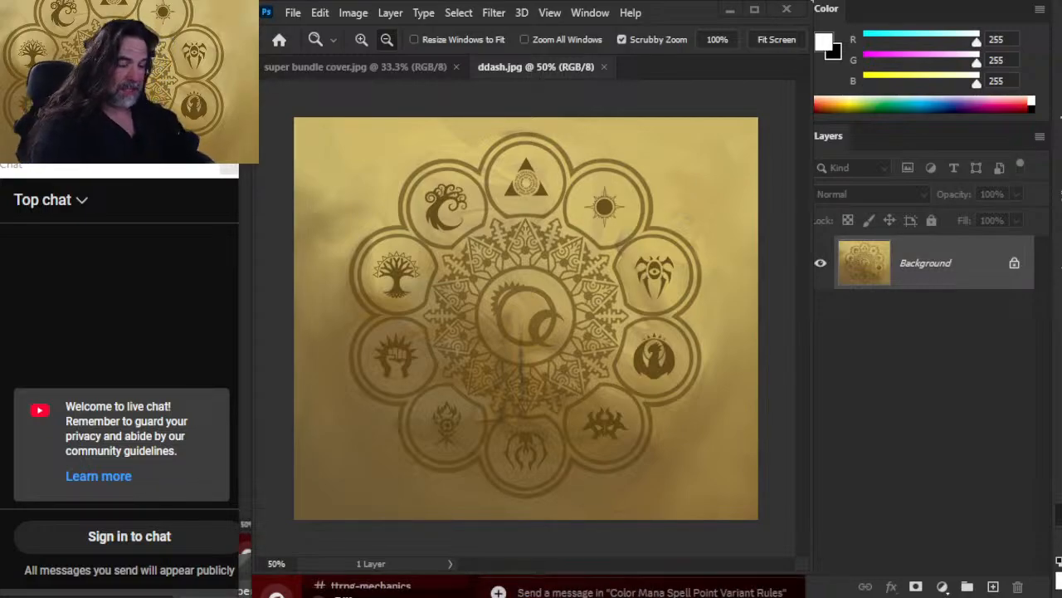
key("ctrl+v")
key("Return")
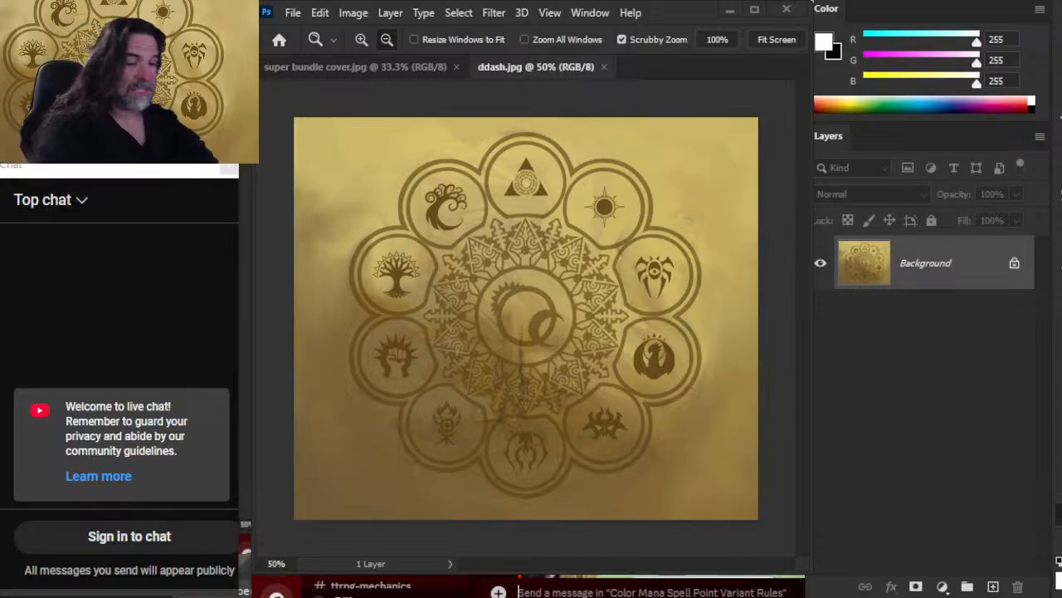
Post the livestream announcement in the #tt-rpg channel
left_click(380, 574)
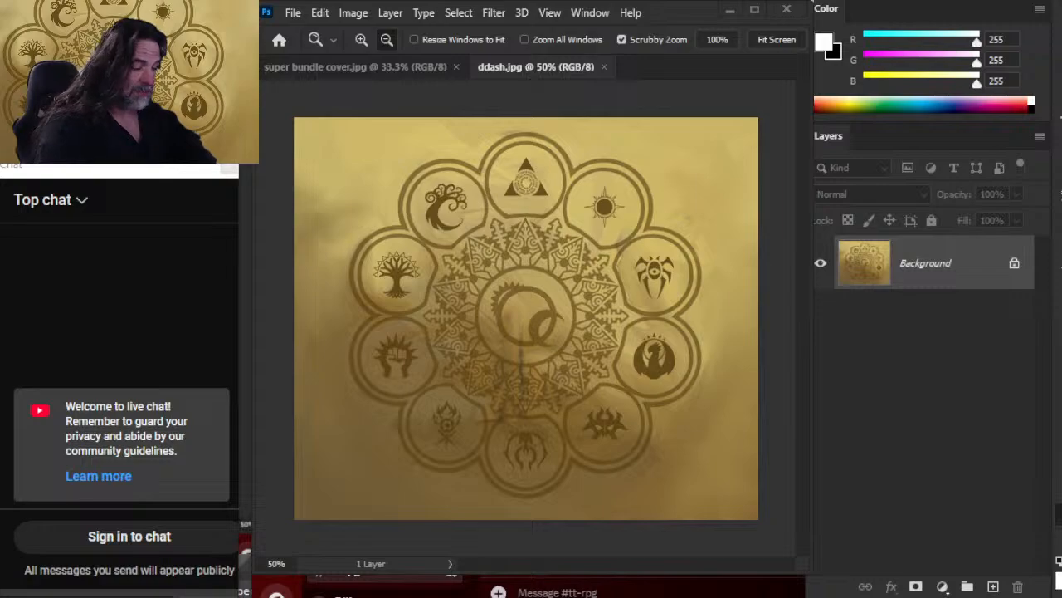
key("ctrl+v")
key("Return")
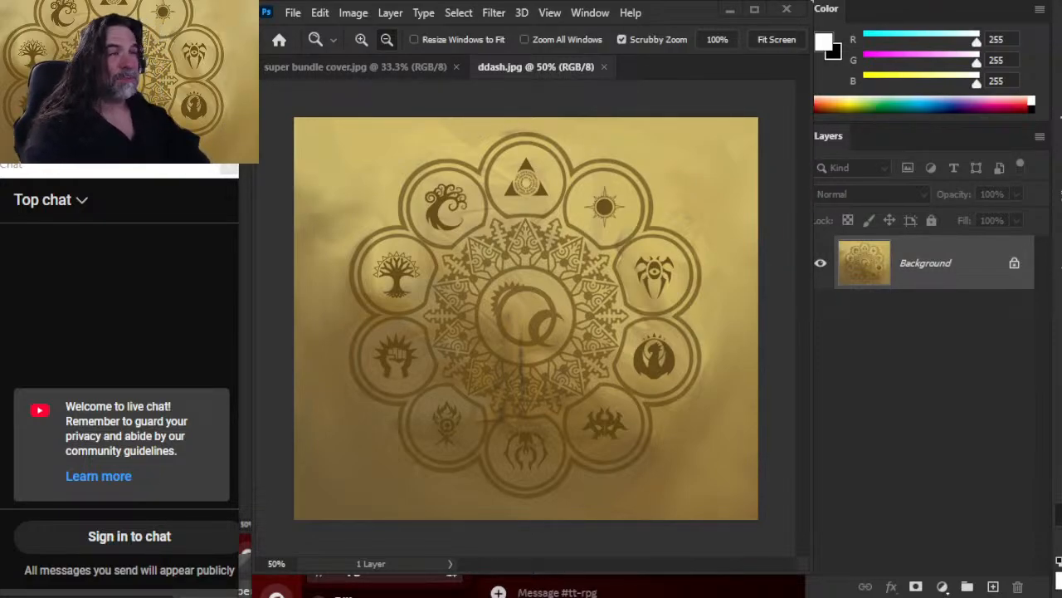
Switch to the X site in Chrome and open the account's own profile page
key("alt+Tab")
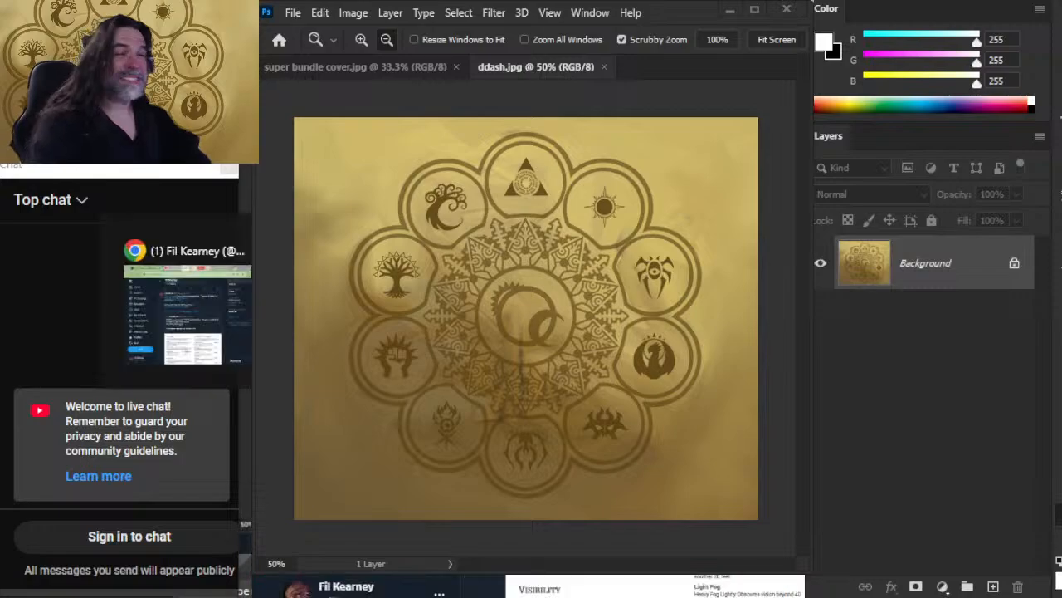
key("alt+Tab")
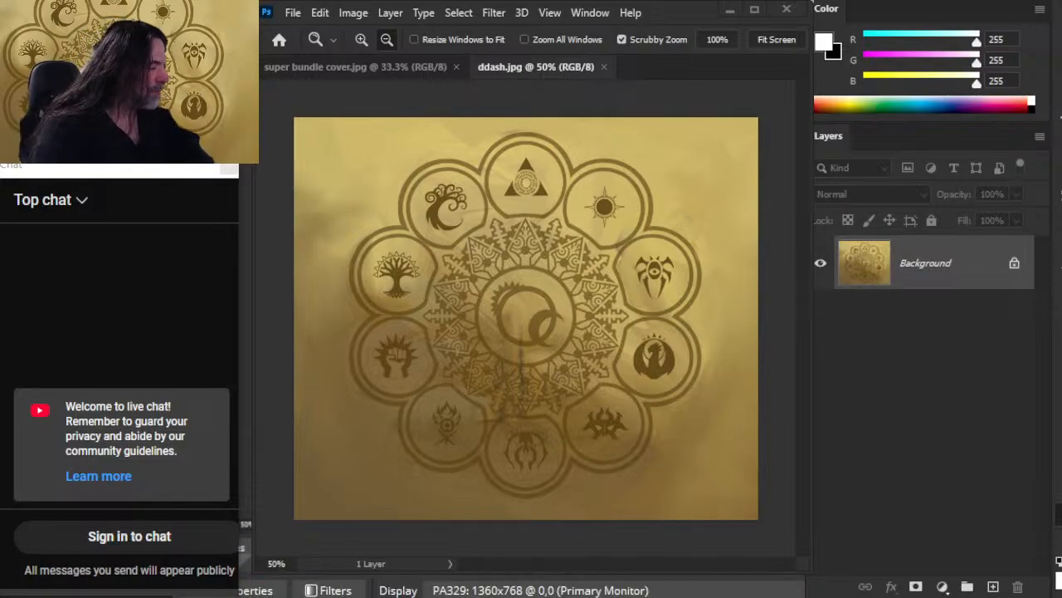
left_click_drag(1004, 418, 1000, 392)
key("alt+Tab")
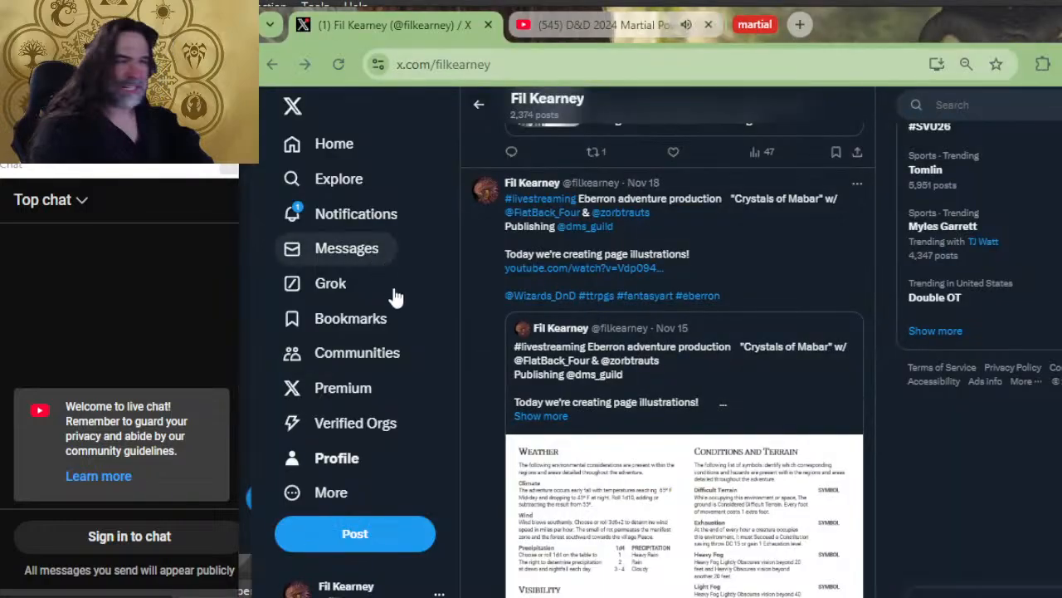
left_click(341, 467)
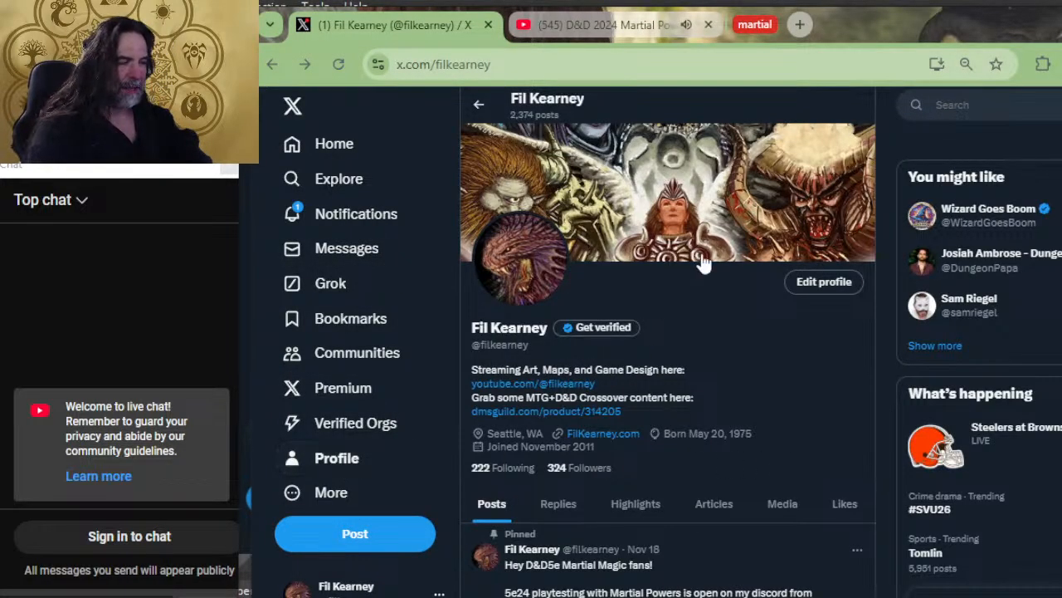
Look through the profile's posts, from the pinned playtest invitation and livestream announcement down to the Subclasses Revivified article
scroll(702, 266, "down", 5)
scroll(694, 304, "up", 2)
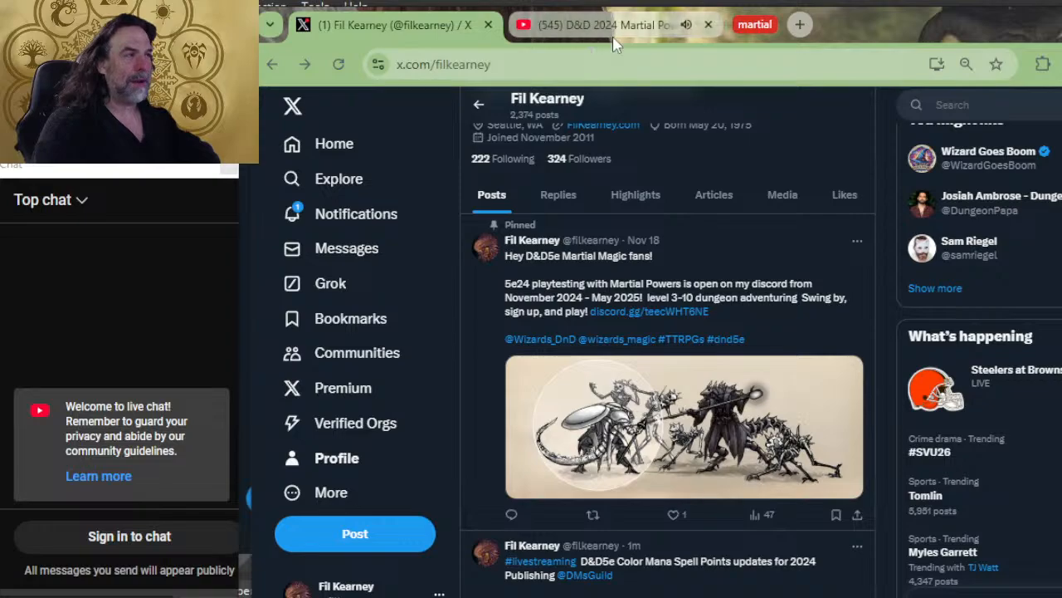
mouse_move(615, 20)
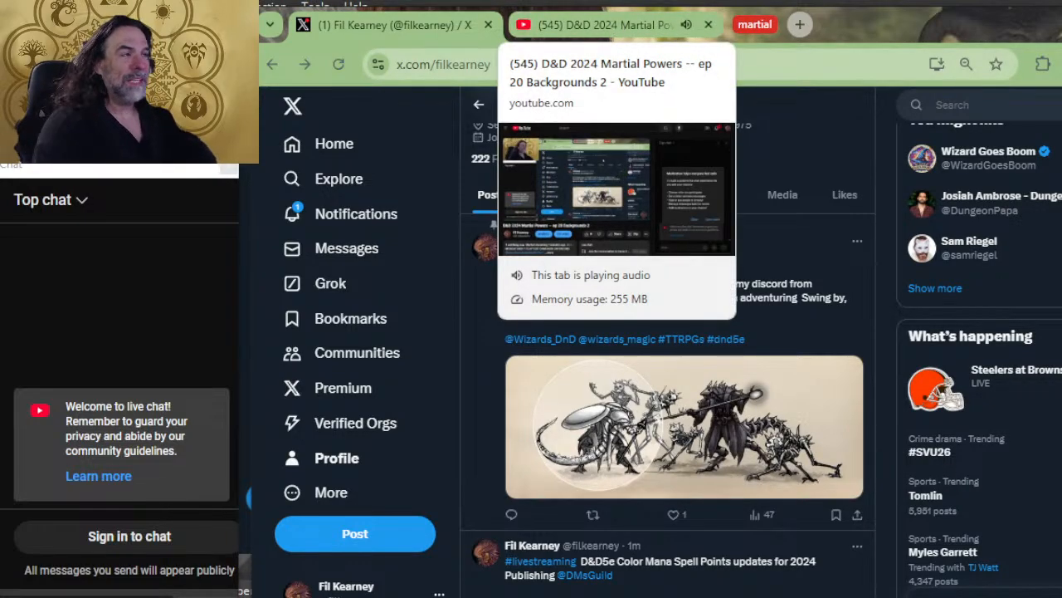
scroll(639, 281, "down", 2)
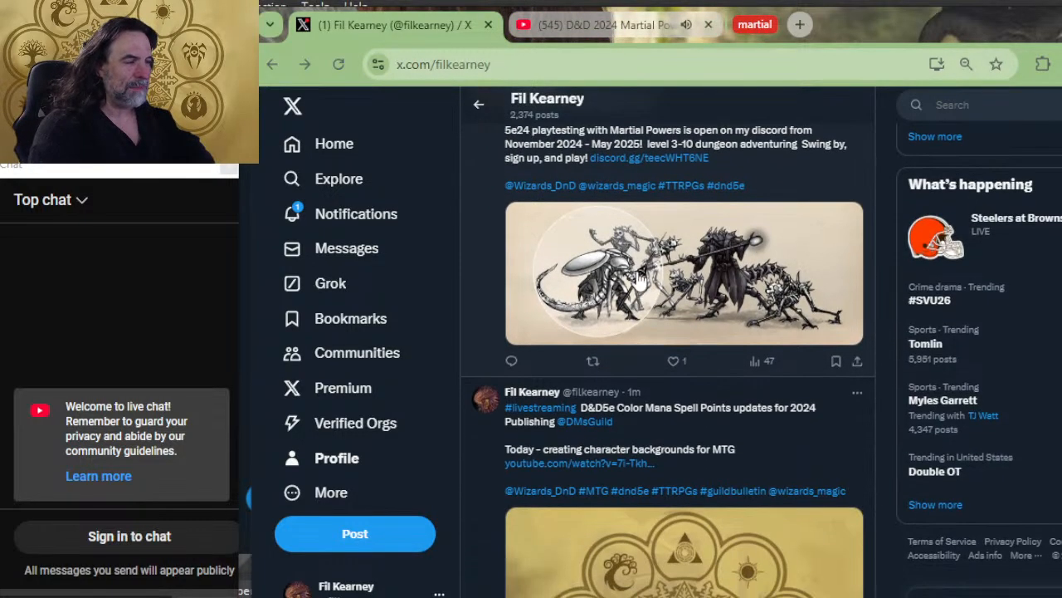
scroll(668, 301, "down", 3)
scroll(670, 302, "down", 3)
scroll(705, 277, "up", 2)
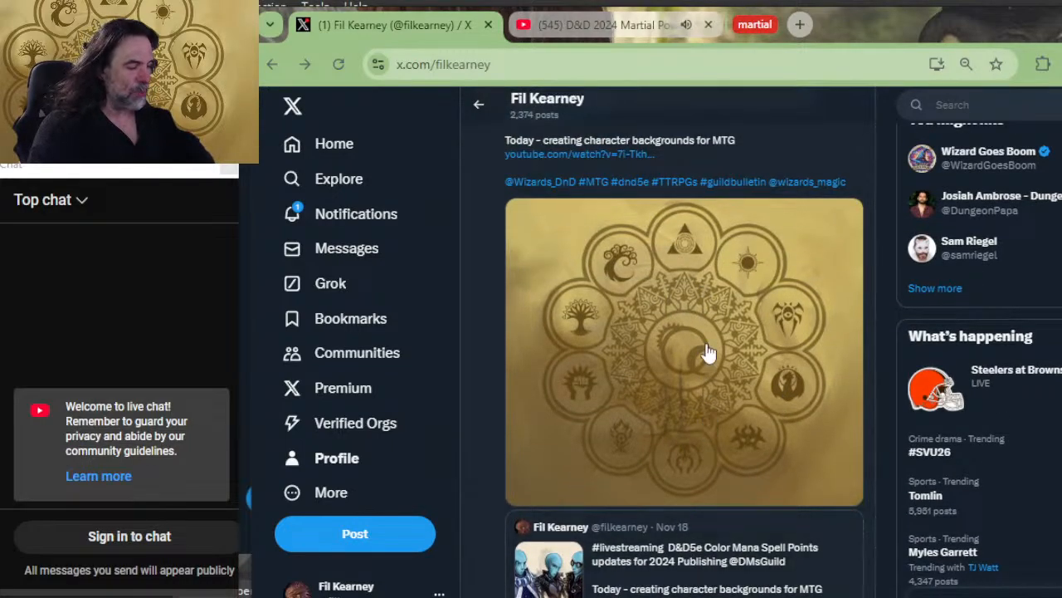
scroll(710, 357, "down", 10)
scroll(735, 318, "down", 15)
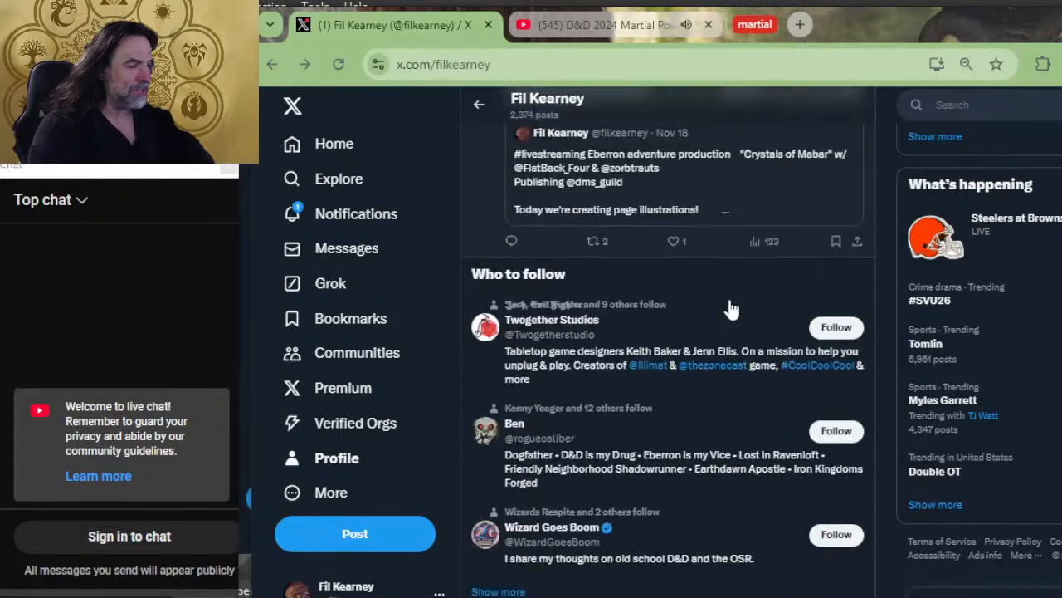
scroll(730, 310, "down", 10)
scroll(618, 339, "up", 15)
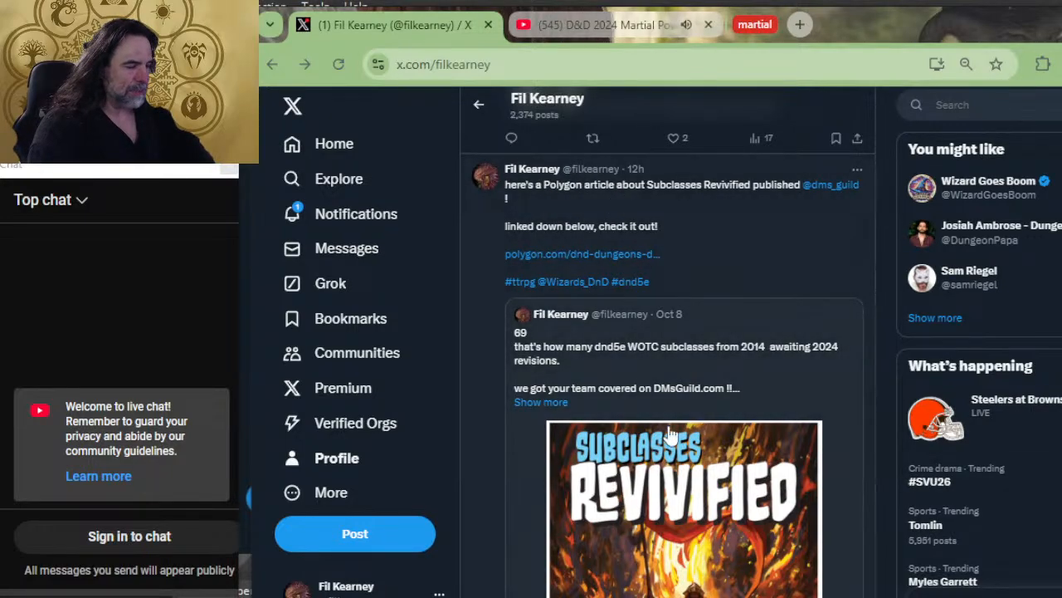
scroll(812, 344, "down", 2)
scroll(697, 440, "up", 6)
scroll(705, 427, "down", 6)
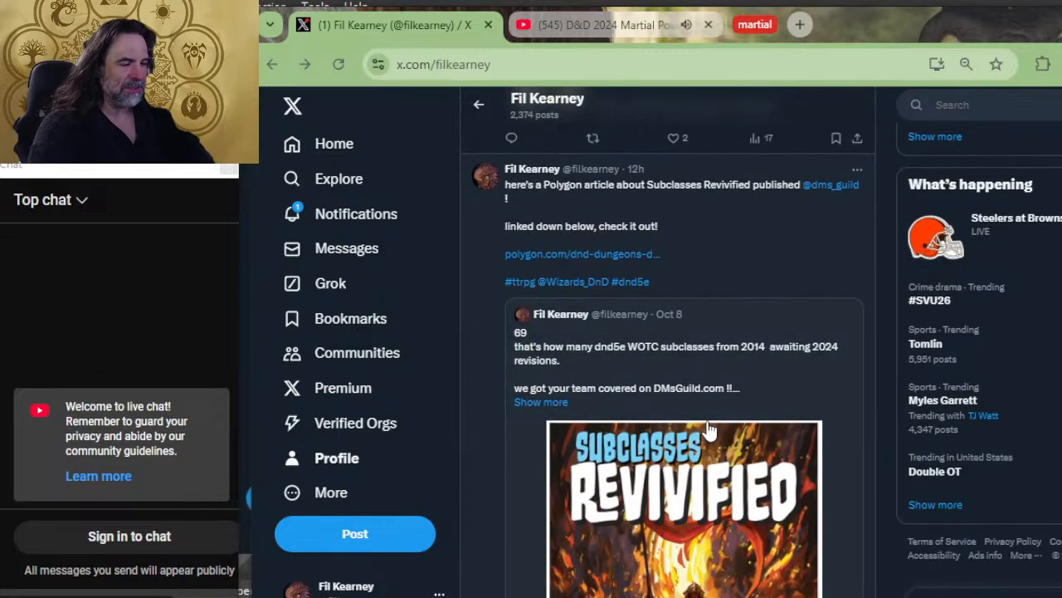
scroll(770, 336, "up", 2)
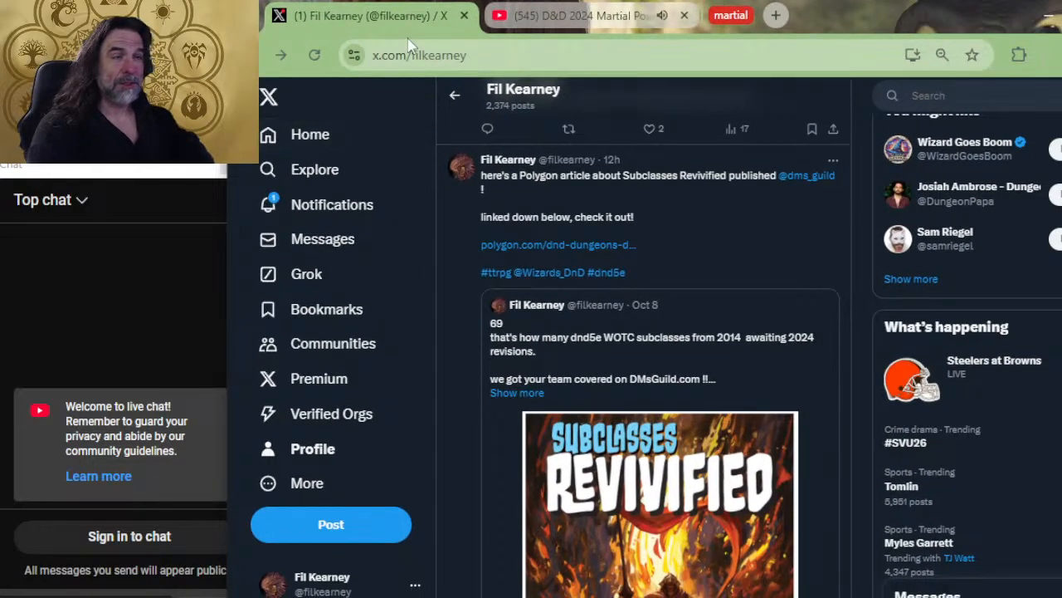
Close the X page and like the "D&D 2024 Martial Powers -- ep 20 Backgrounds 2" stream on YouTube
left_click(462, 20)
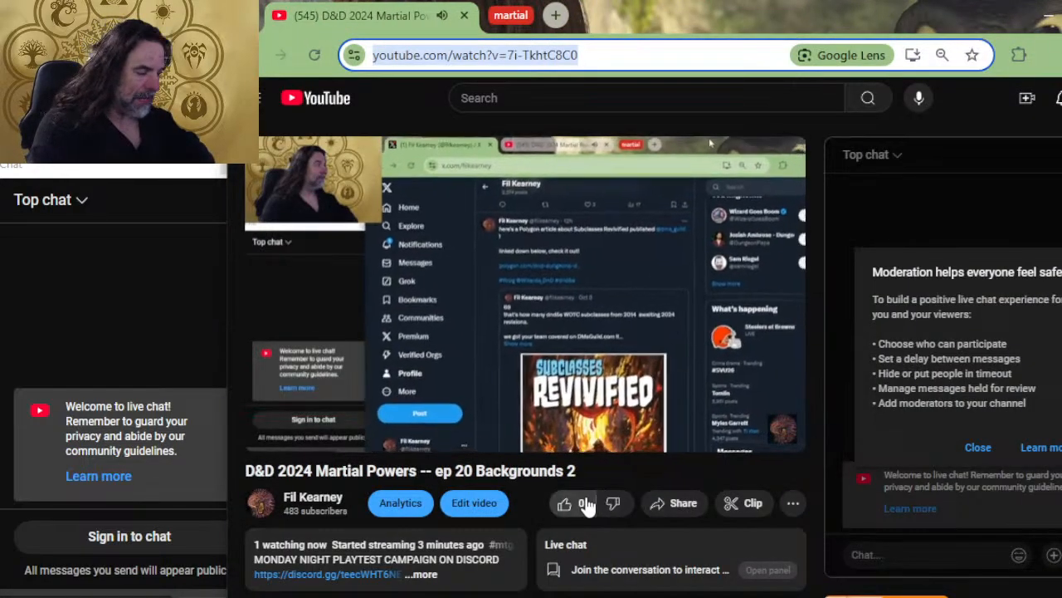
left_click(571, 504)
scroll(373, 425, "down", 4)
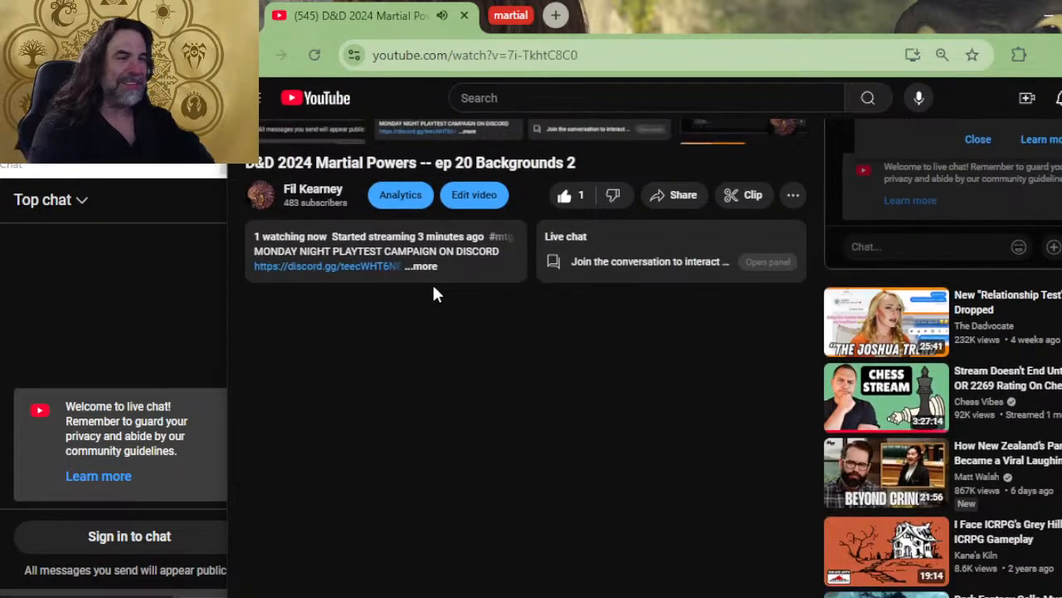
Open the Martial Powers playtest document through the Patreon link in the stream's full description
left_click(424, 265)
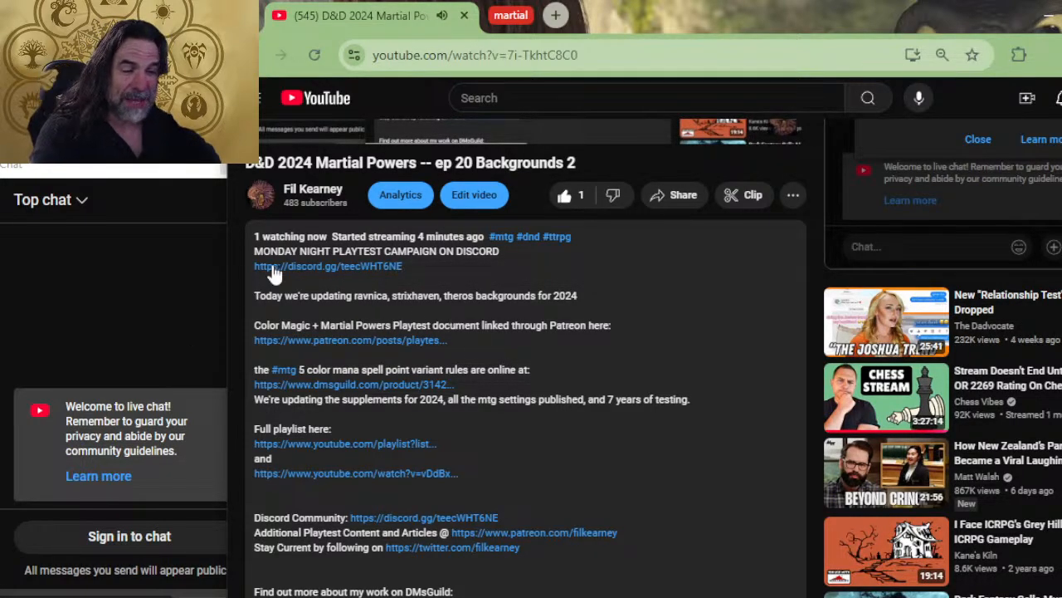
left_click(396, 340)
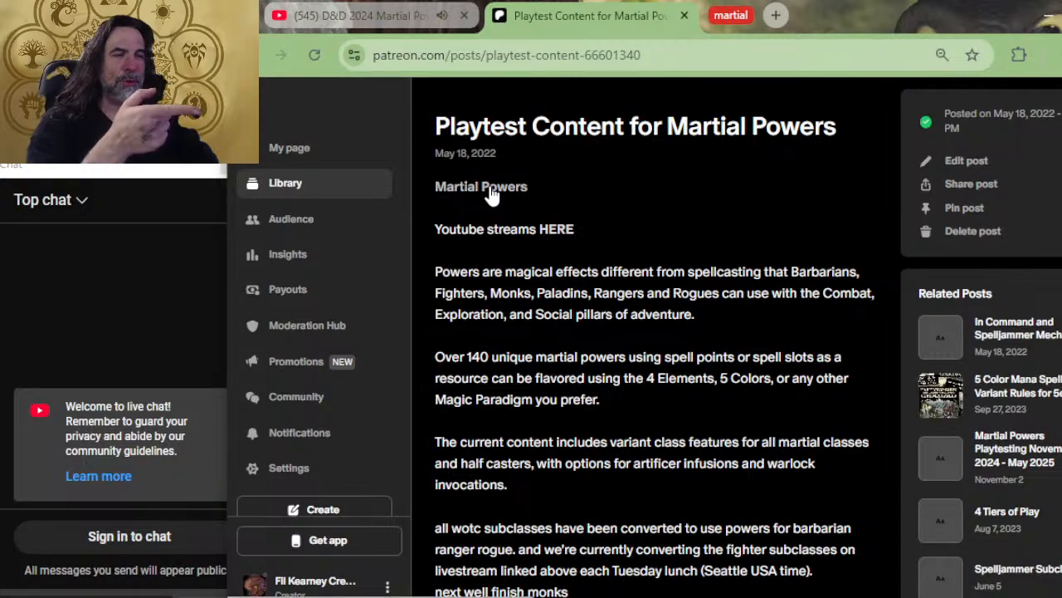
left_click(515, 188)
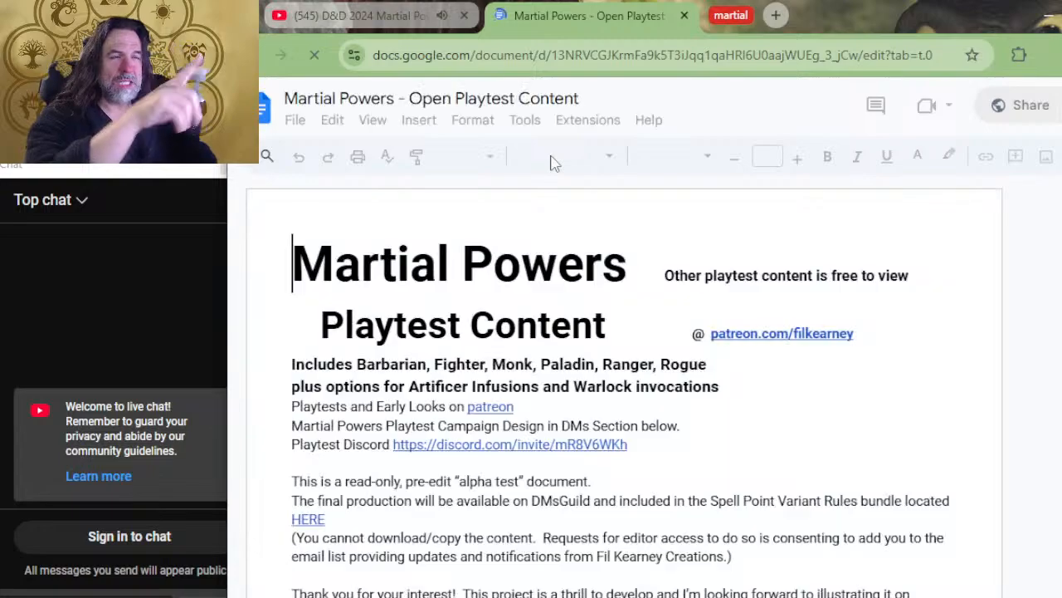
Close the linked Martial Powers document and switch to the copy kept in the martial tab group
left_click(718, 21)
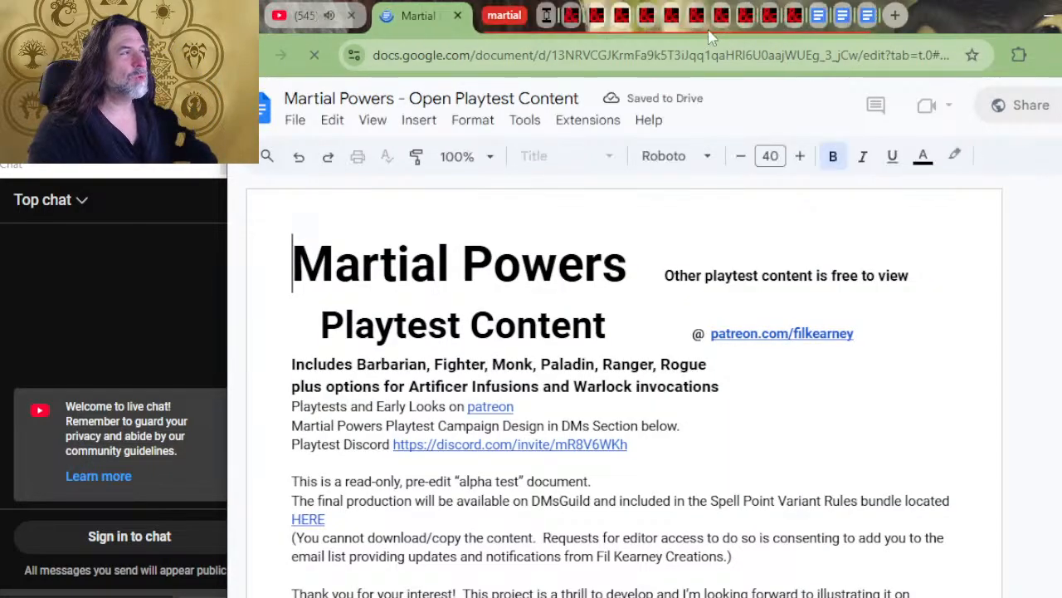
left_click(846, 18)
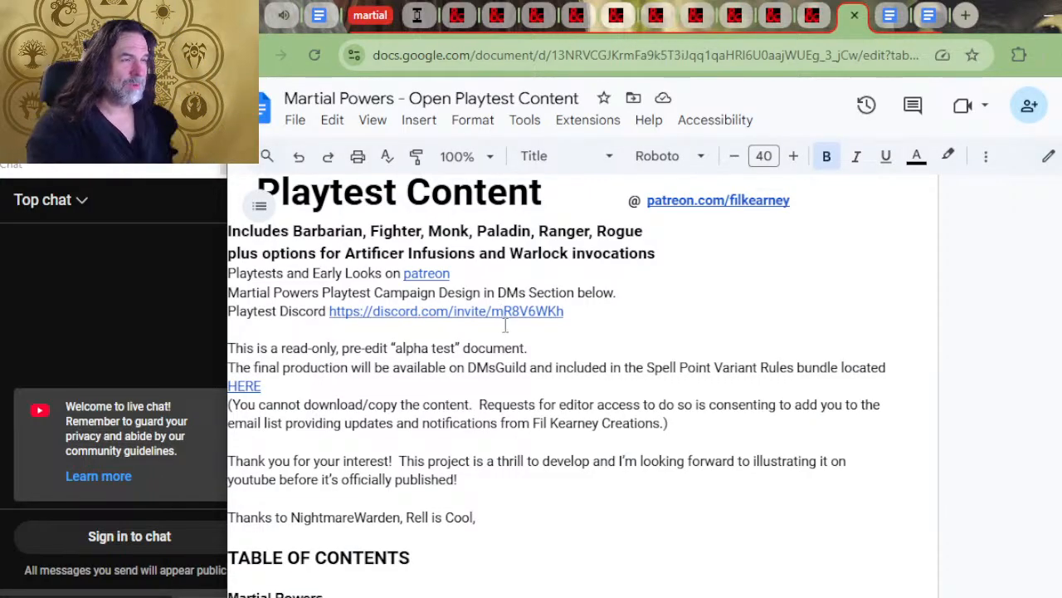
left_click(317, 18)
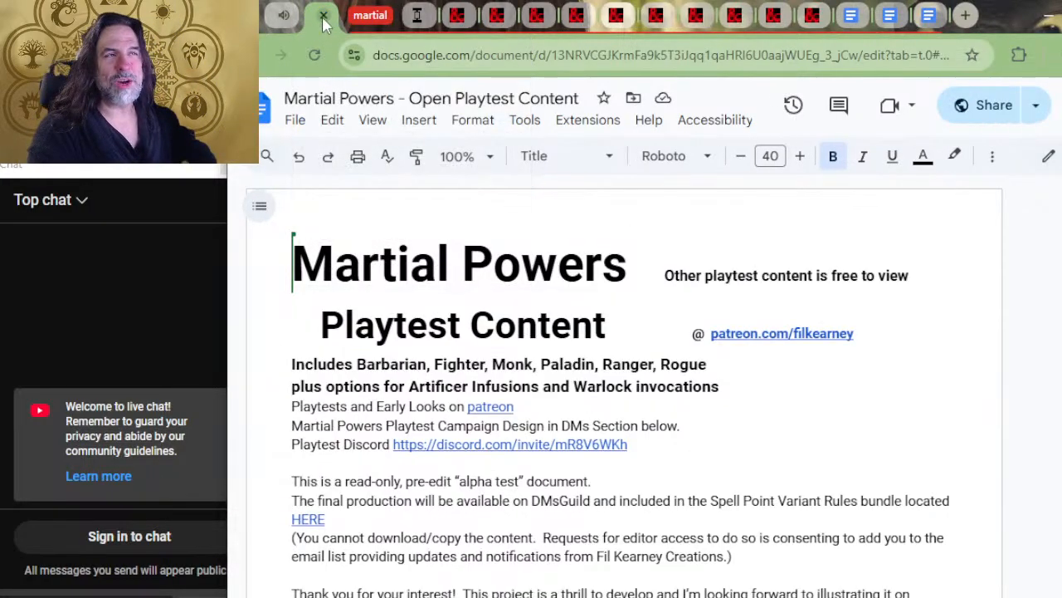
left_click(327, 16)
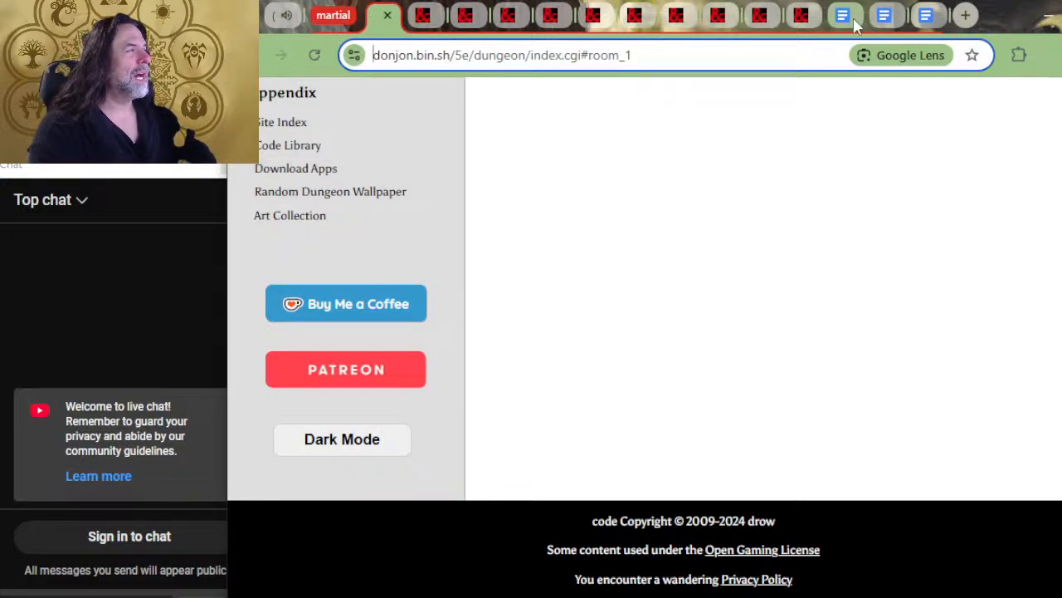
left_click(884, 19)
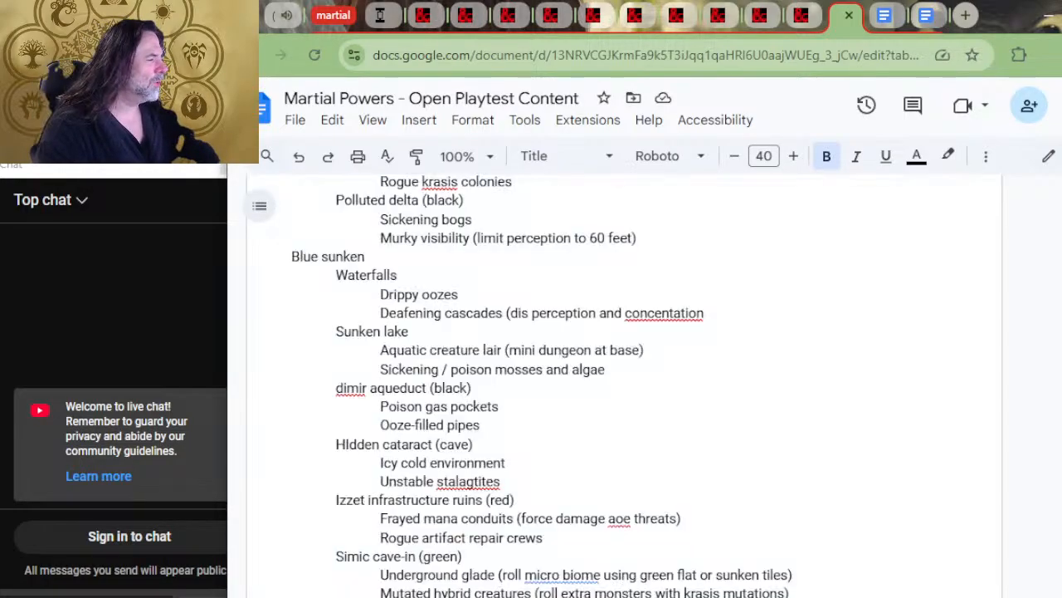
scroll(758, 439, "up", 8)
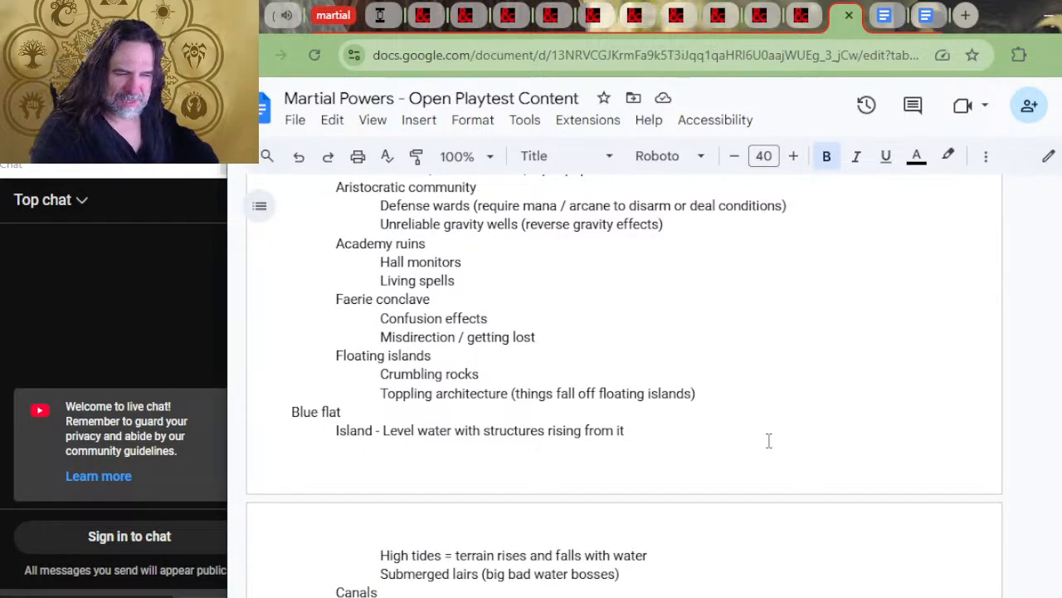
Look back through the playtest document from the Rubblebelt design and sample characters to the start of the Monsters Using Power section
scroll(772, 445, "up", 10)
scroll(774, 447, "up", 15)
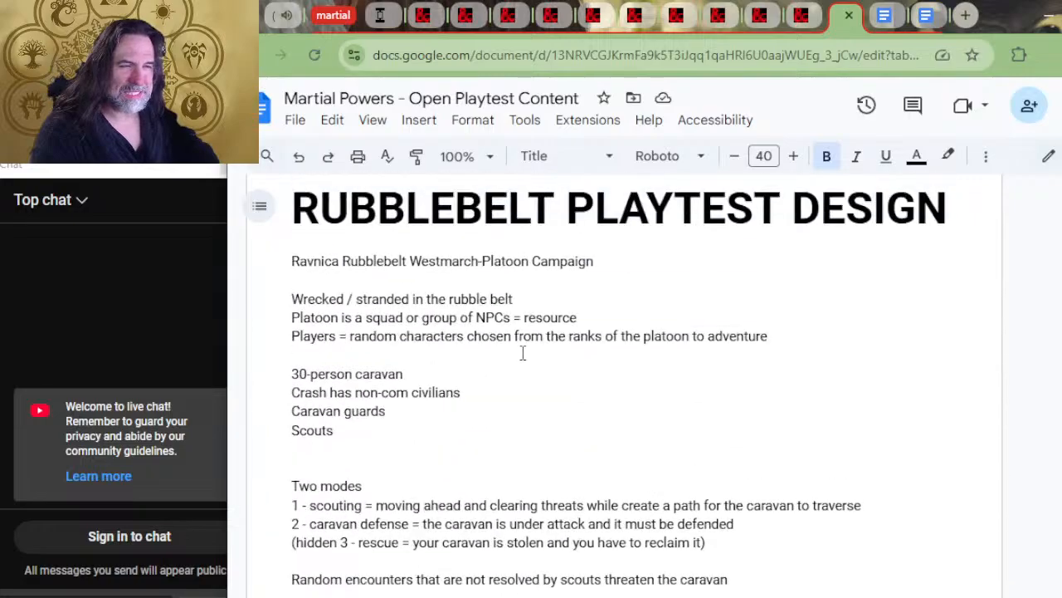
scroll(581, 374, "up", 20)
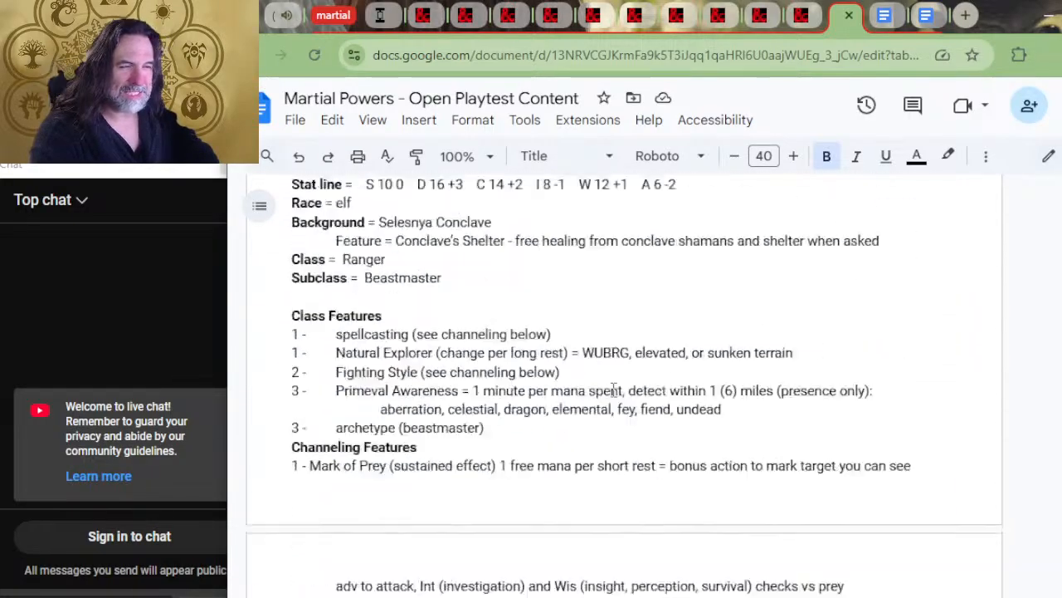
scroll(639, 397, "up", 20)
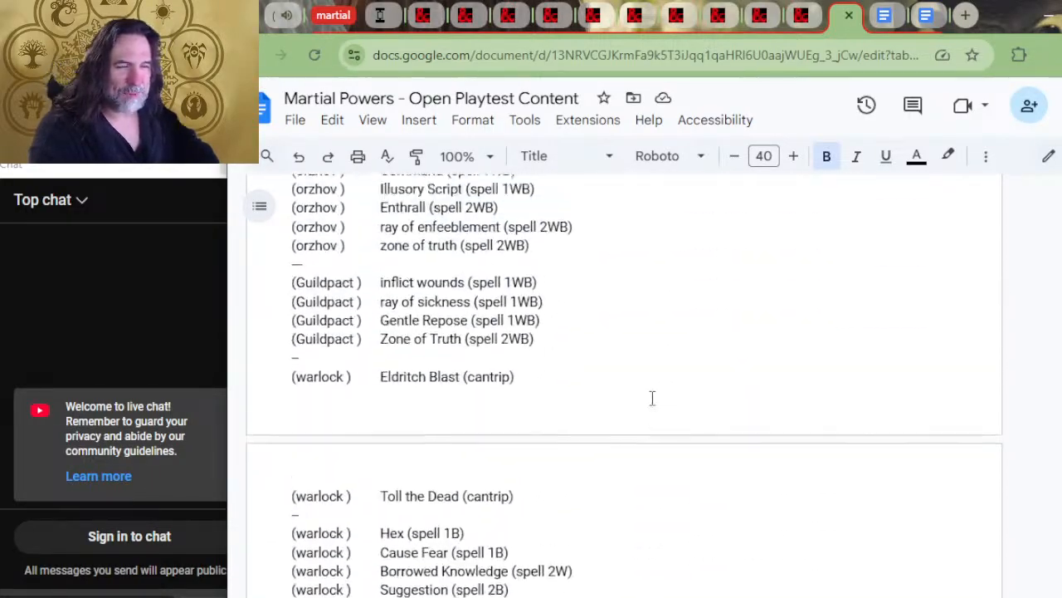
scroll(652, 398, "up", 20)
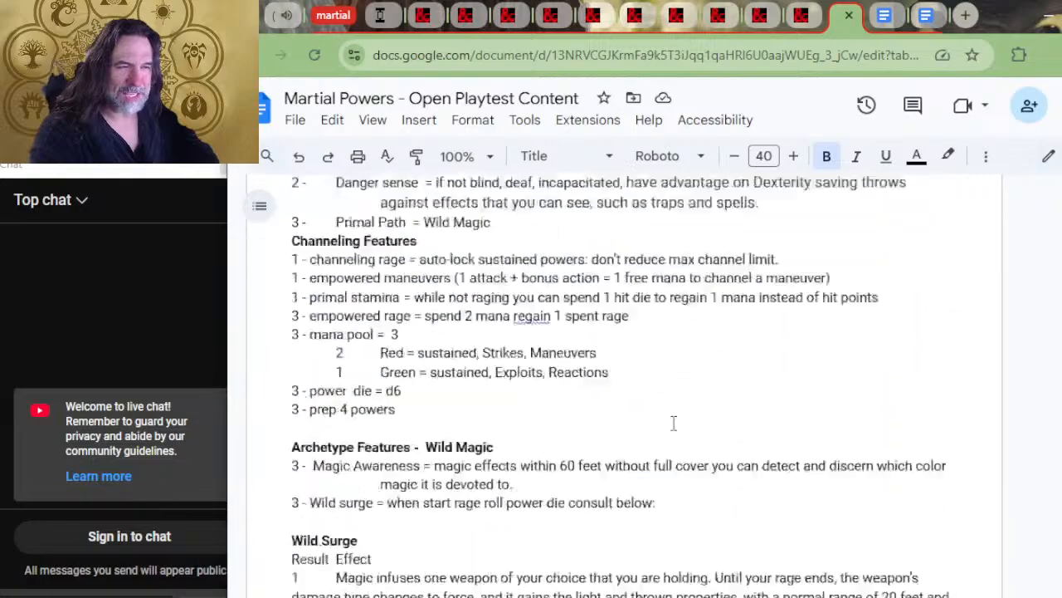
scroll(673, 428, "up", 20)
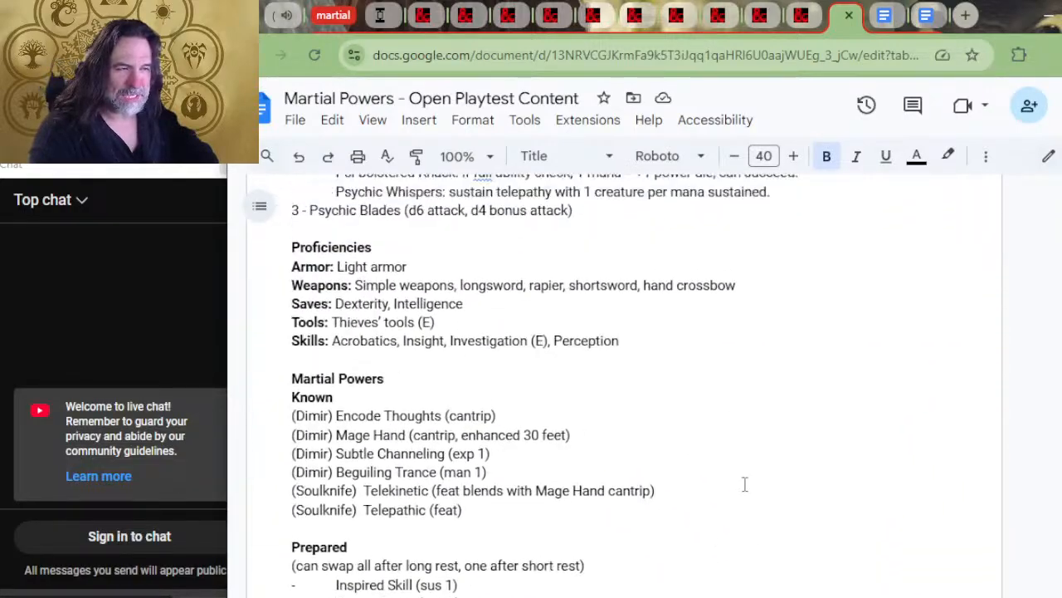
scroll(758, 491, "up", 20)
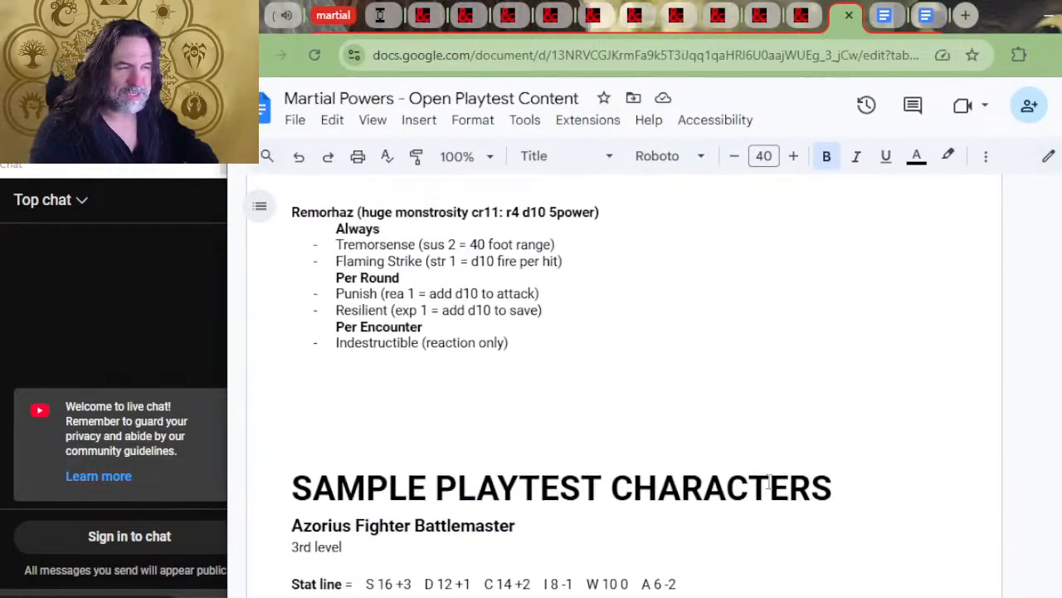
scroll(780, 466, "down", 15)
scroll(802, 451, "up", 5)
scroll(805, 434, "down", 5)
scroll(806, 434, "up", 15)
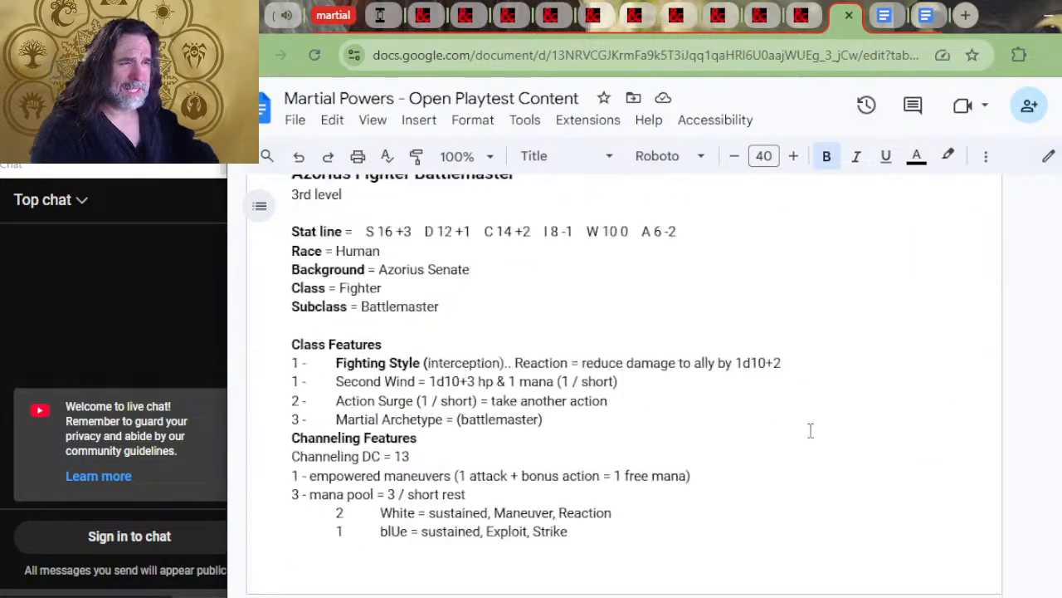
scroll(635, 408, "up", 20)
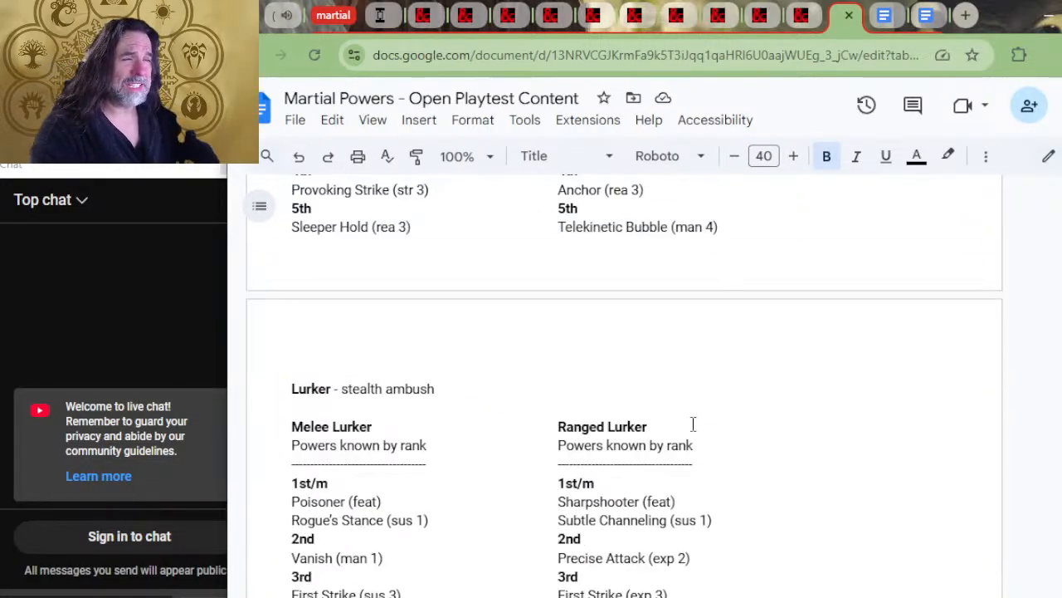
scroll(711, 406, "up", 20)
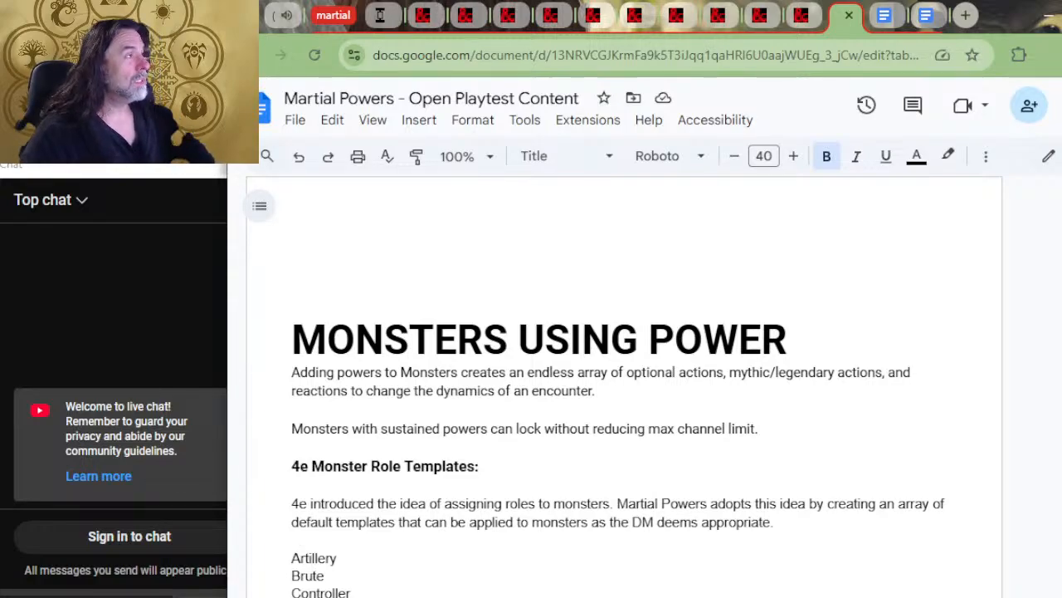
Find the Strixhaven College Backgrounds section, starting with the Lorehold bonus powers, in the playtest document
mouse_move(1007, 17)
left_mouse_down()
mouse_move(1028, 27)
mouse_move(1010, 27)
left_mouse_up()
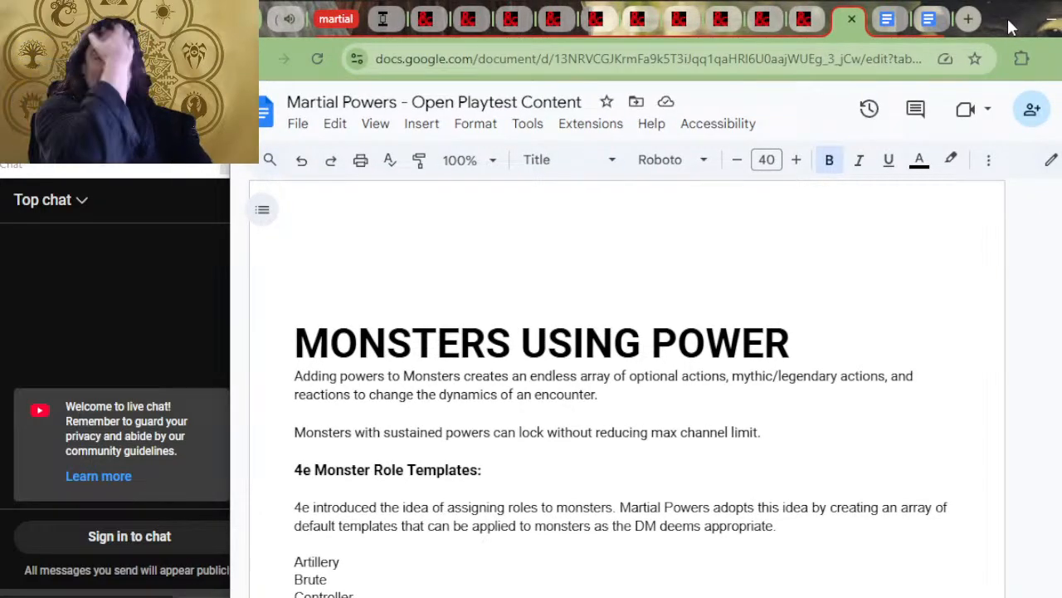
scroll(898, 294, "down", 3)
scroll(770, 339, "up", 13)
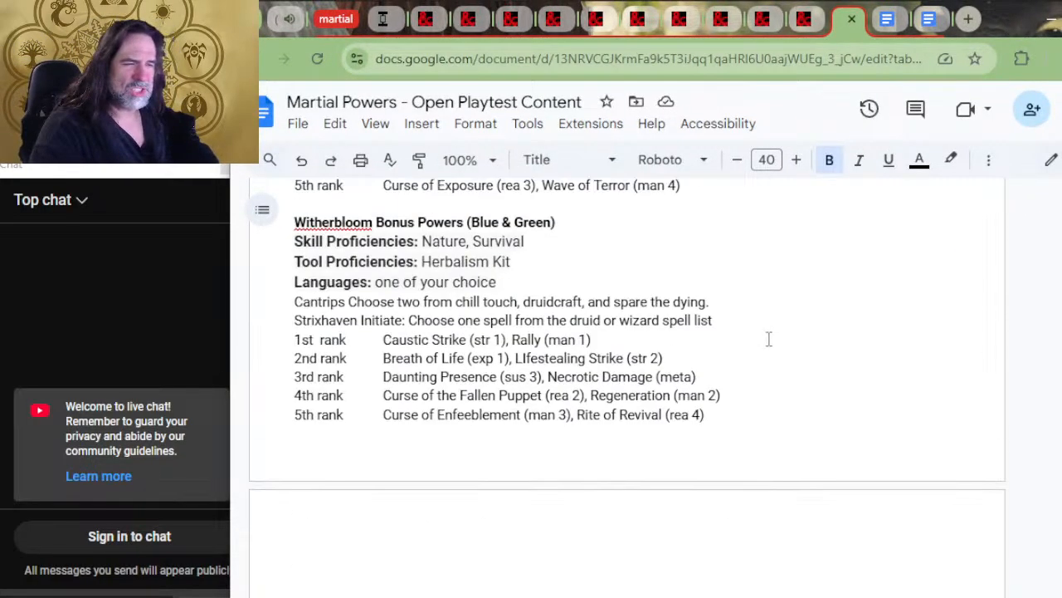
scroll(773, 349, "up", 3)
scroll(676, 386, "down", 8)
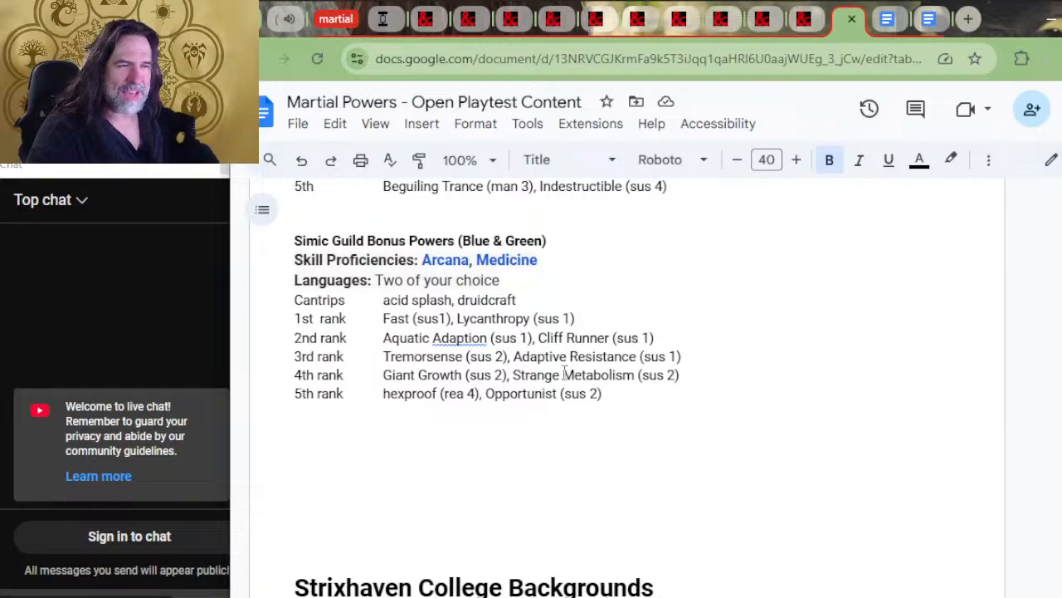
scroll(581, 376, "down", 2)
scroll(588, 419, "down", 2)
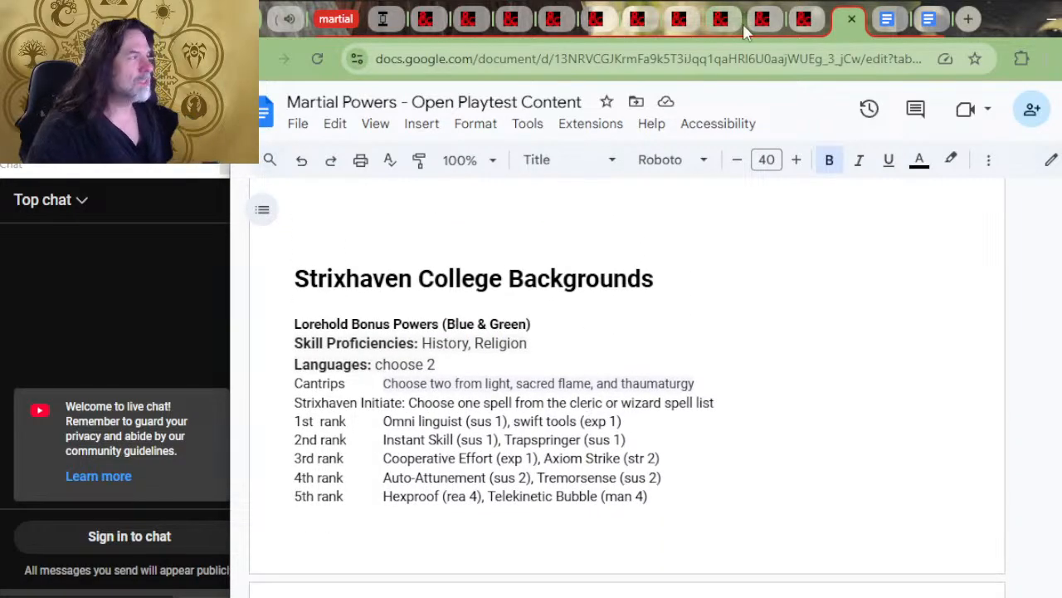
Move the neighbouring Martial Powers document tab into its own window and go to its Temporary Mana and Empowered Actions rules
left_click_drag(883, 27, 886, 108)
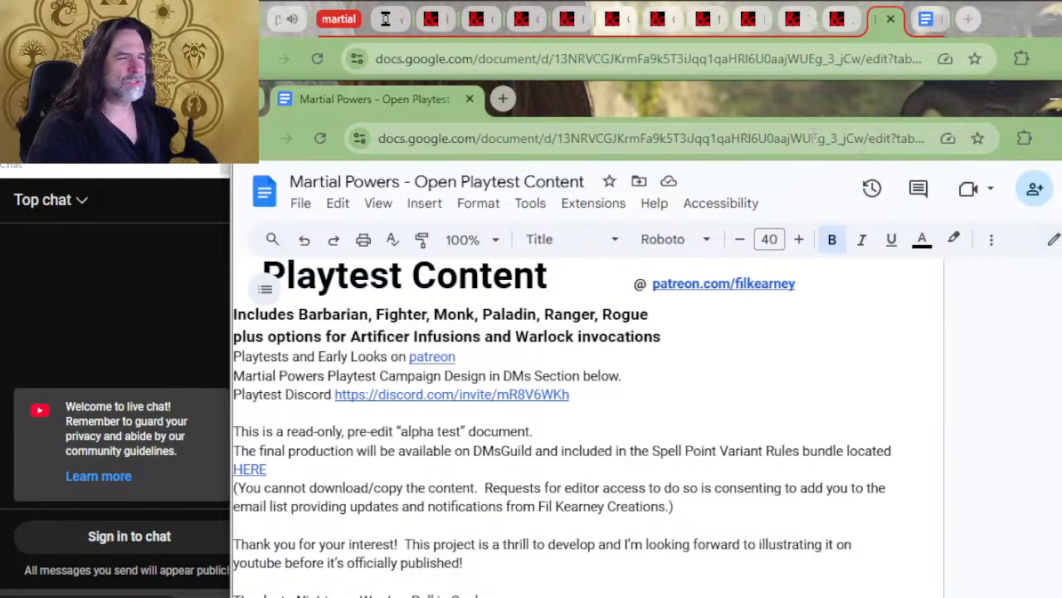
left_click_drag(817, 110, 844, 52)
scroll(745, 300, "down", 3)
scroll(688, 340, "down", 20)
middle_click(719, 357)
scroll(498, 373, "down", 10)
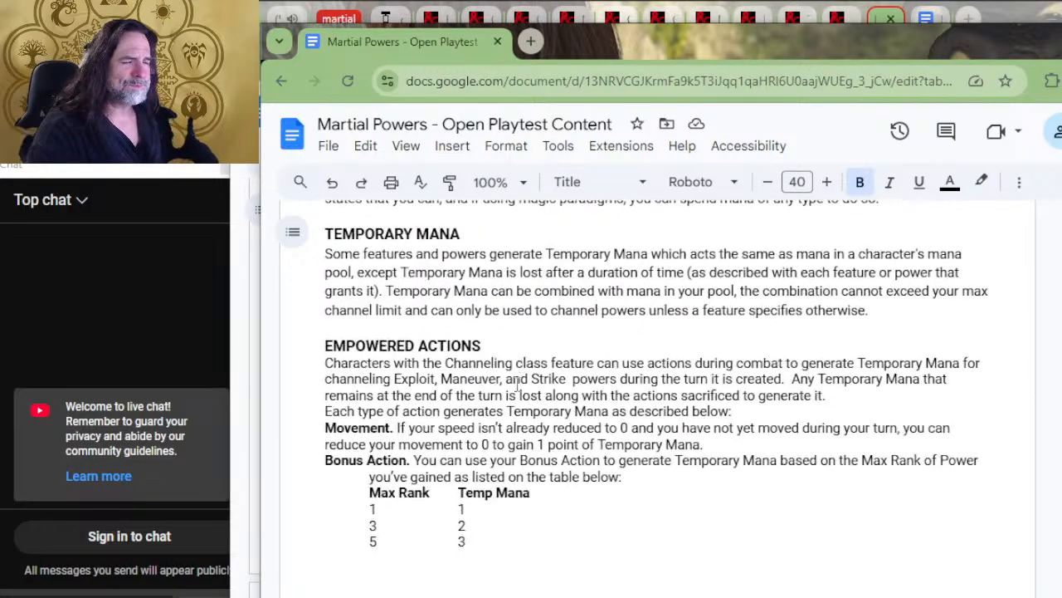
Look through the channeling rules and the list of martial powers, from the 5 Disciplines of Power to the sustained powers
scroll(519, 380, "up", 20)
scroll(552, 390, "down", 10)
scroll(514, 274, "up", 3)
scroll(526, 330, "down", 8)
scroll(518, 340, "down", 12)
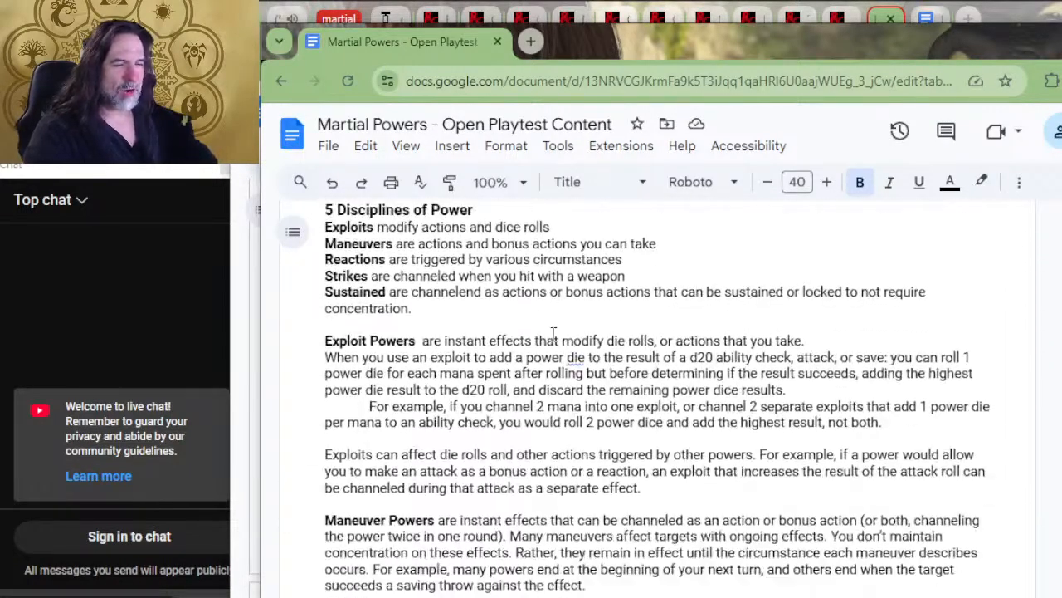
scroll(554, 332, "down", 12)
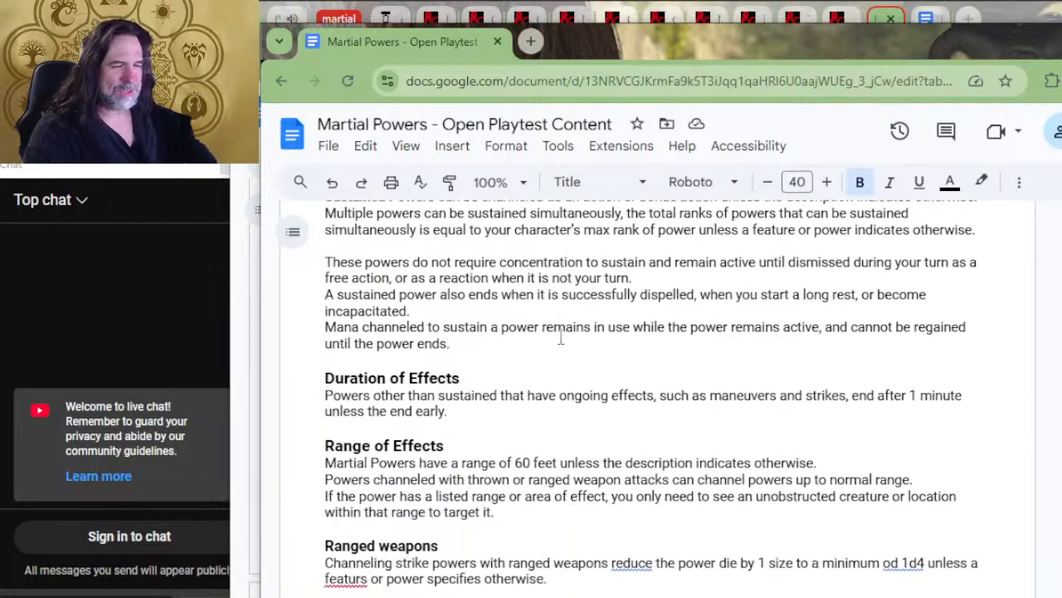
scroll(485, 366, "down", 15)
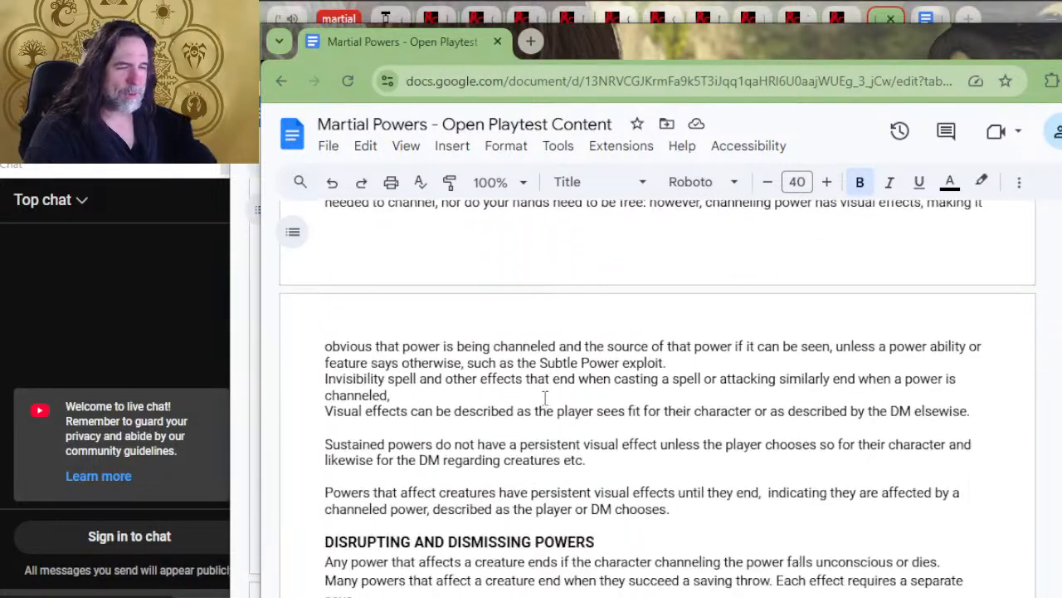
scroll(556, 415, "down", 15)
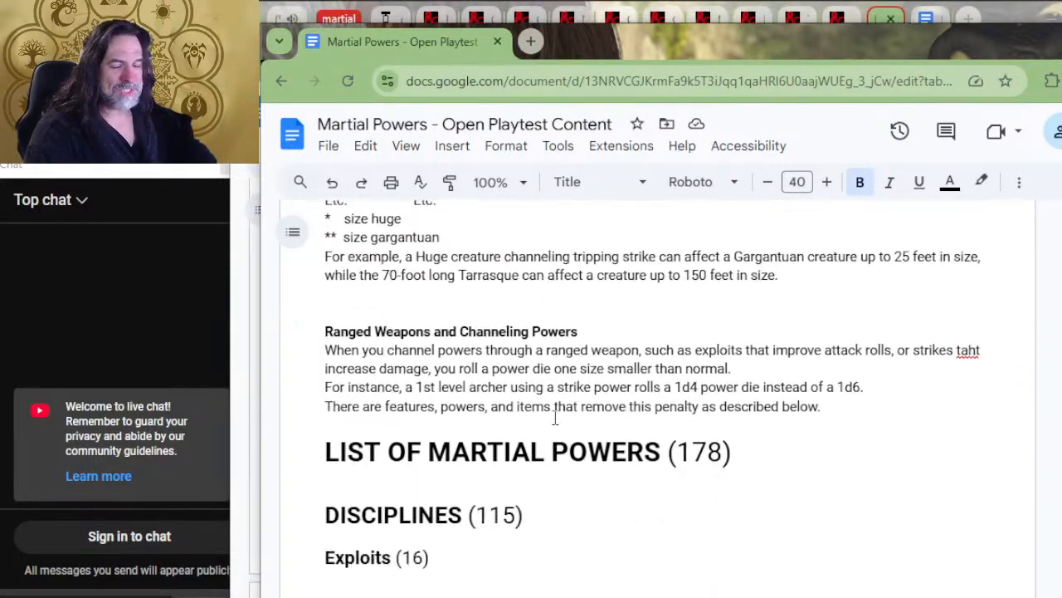
scroll(647, 375, "down", 20)
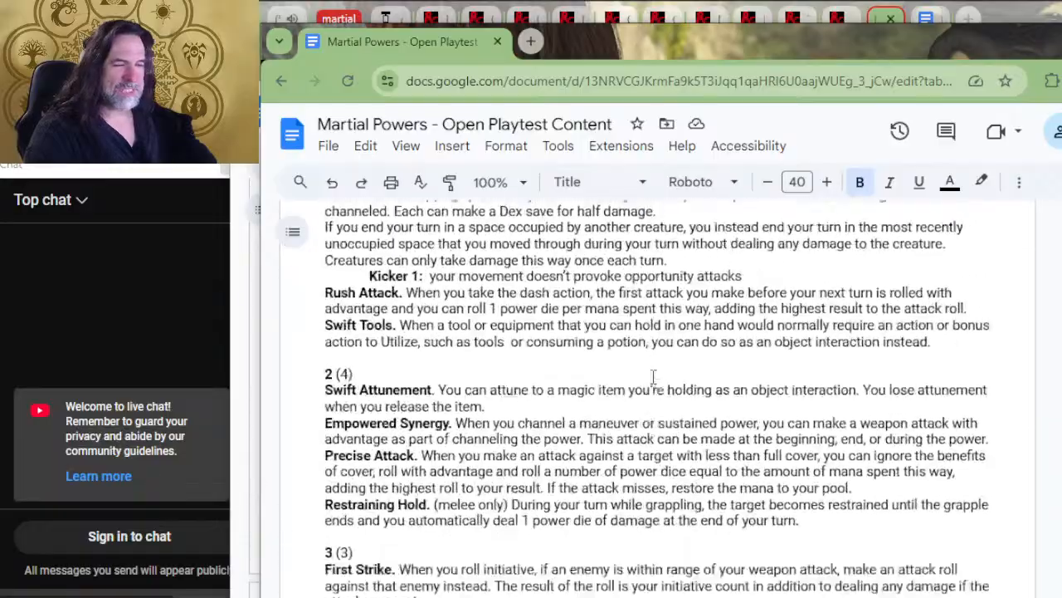
scroll(656, 403, "down", 20)
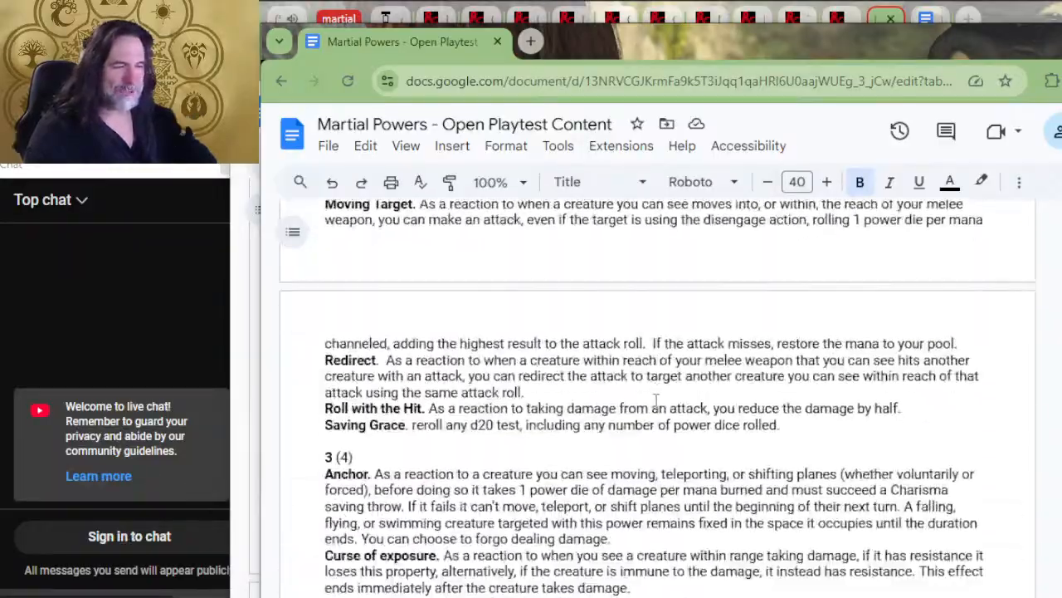
scroll(640, 400, "down", 20)
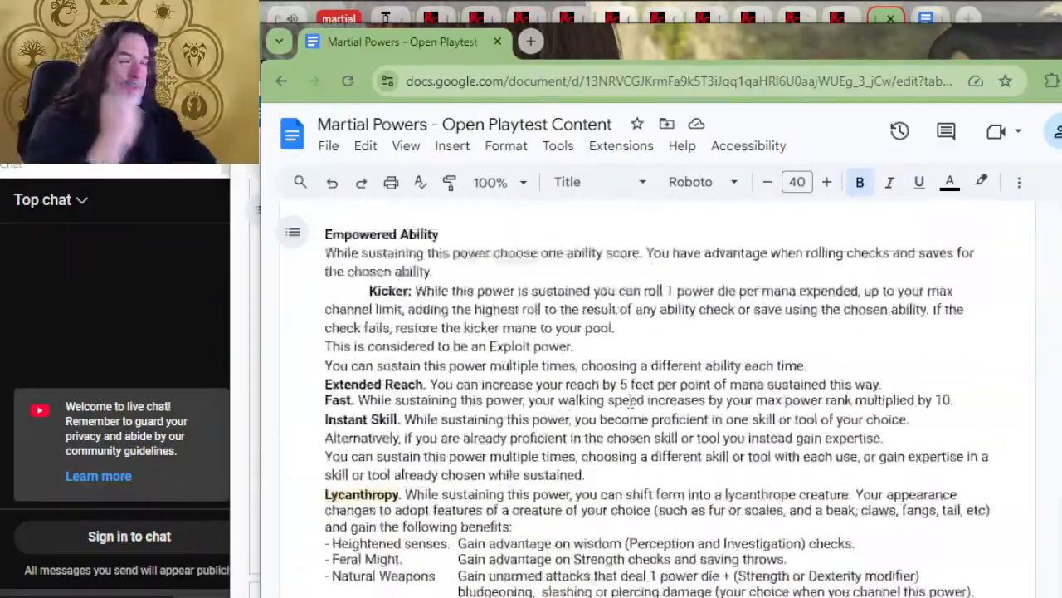
Examine the higher-rank sustained powers, the meta-powers with combat masteries and feats, and the start of the Barbarian section
scroll(630, 399, "up", 8)
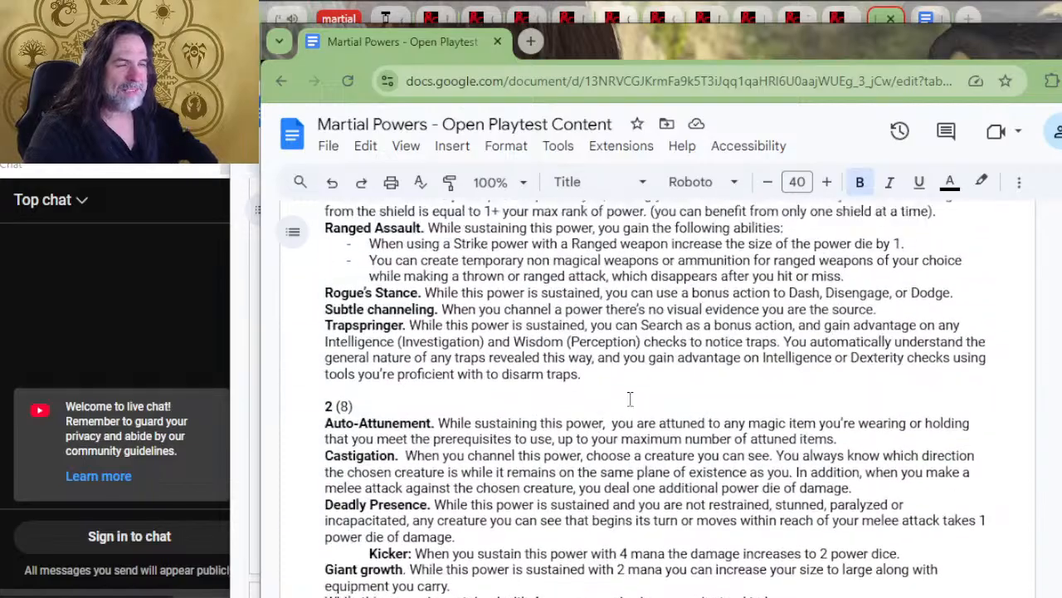
scroll(632, 405, "down", 12)
scroll(634, 411, "down", 15)
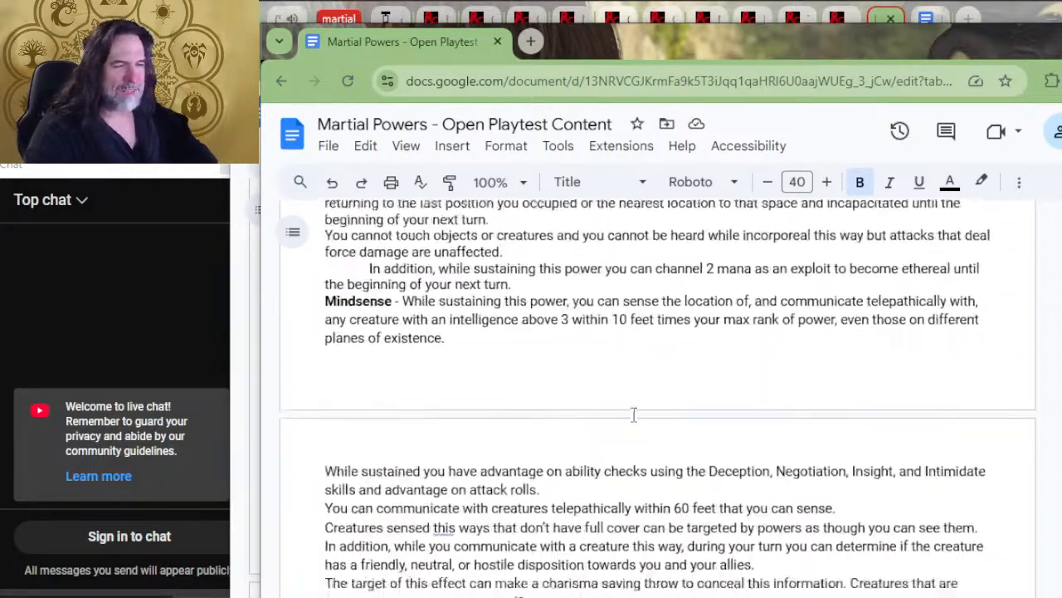
scroll(610, 437, "up", 4)
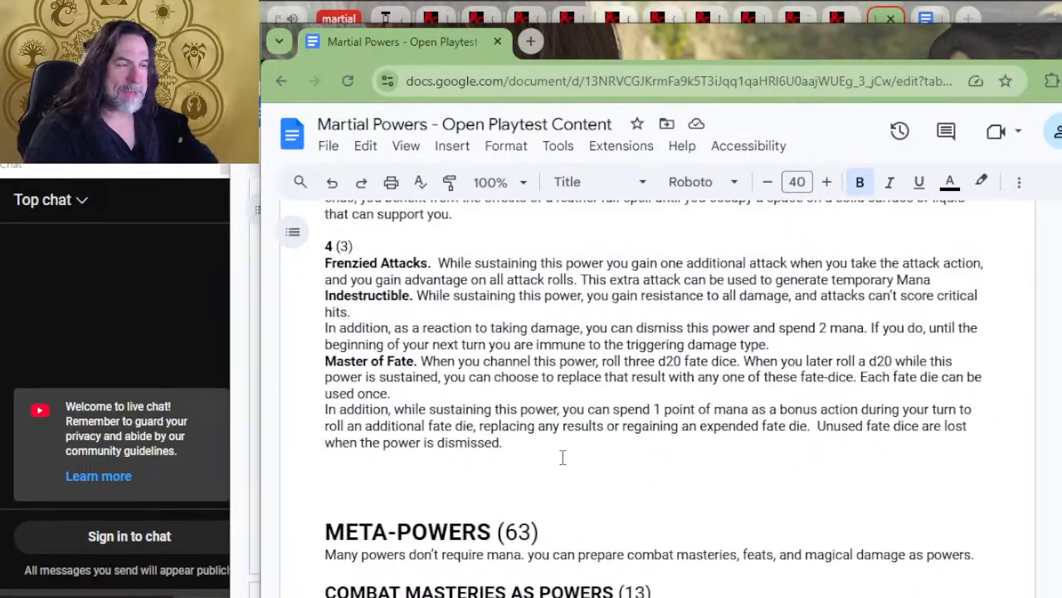
scroll(562, 457, "down", 4)
scroll(537, 375, "down", 9)
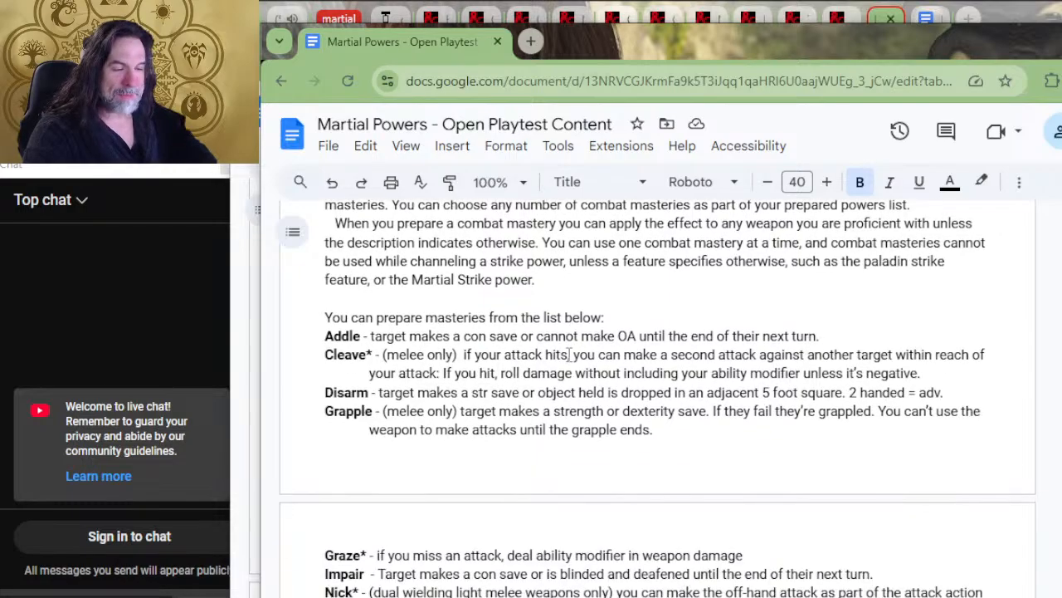
scroll(534, 356, "down", 16)
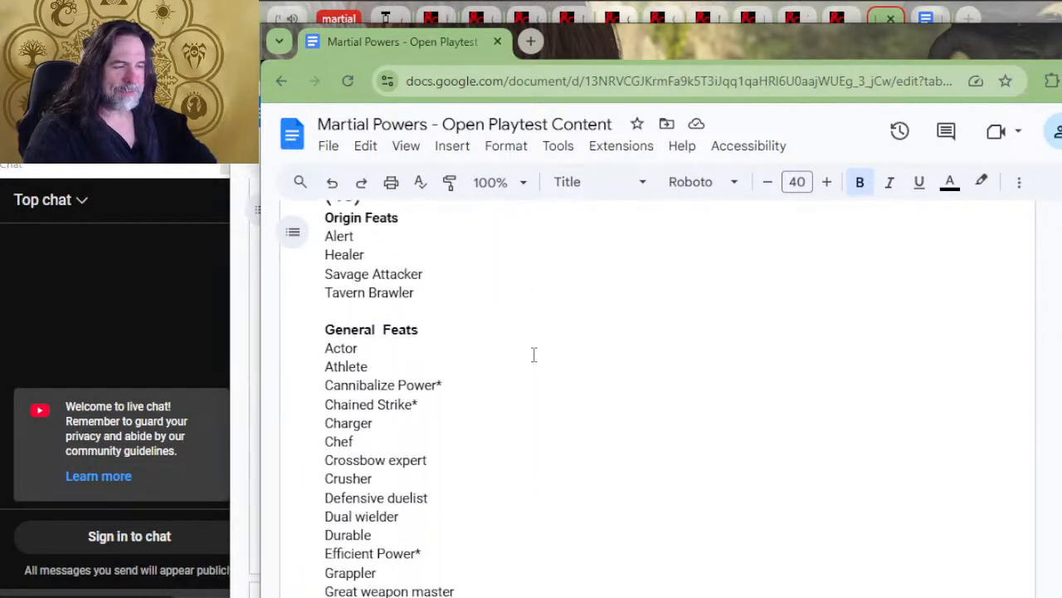
scroll(577, 360, "down", 15)
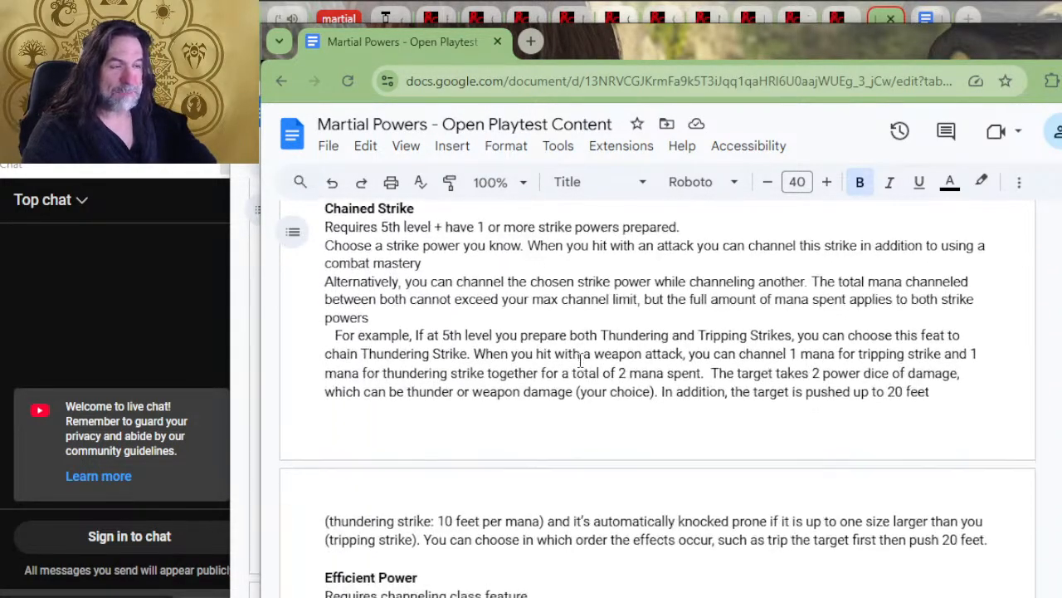
scroll(581, 359, "down", 2)
scroll(581, 358, "up", 3)
scroll(580, 365, "down", 7)
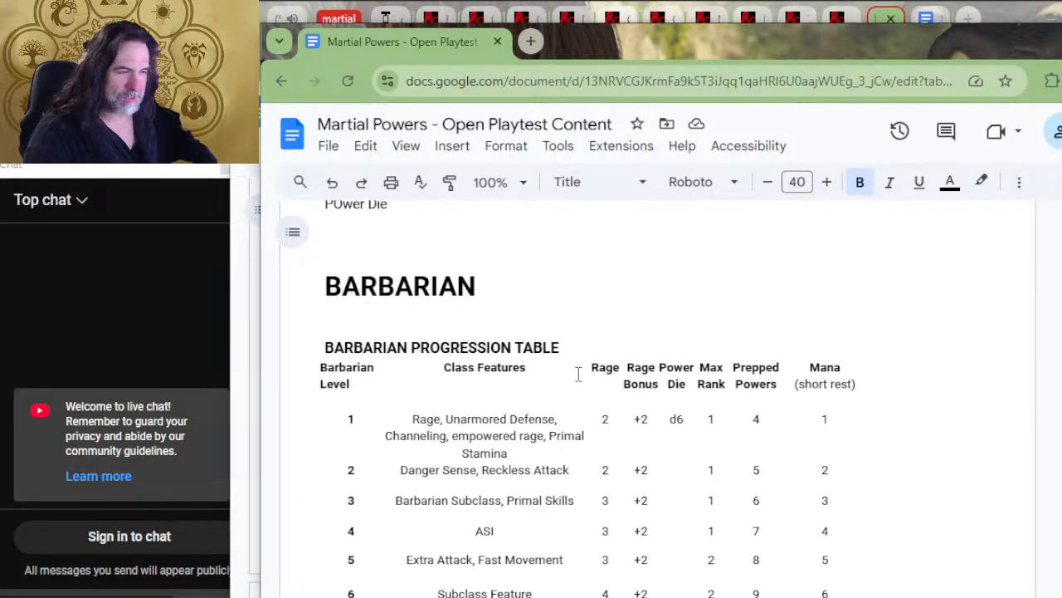
Review the Barbarian progression table, channeling features and Paths of Power, through to the Fighter progression table
scroll(579, 375, "down", 10)
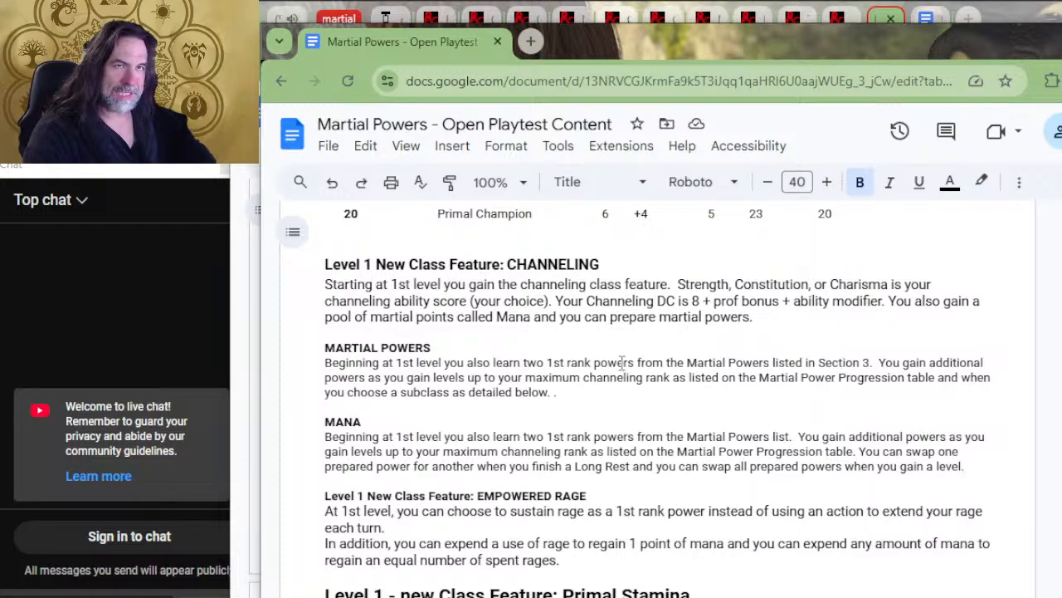
scroll(621, 357, "up", 8)
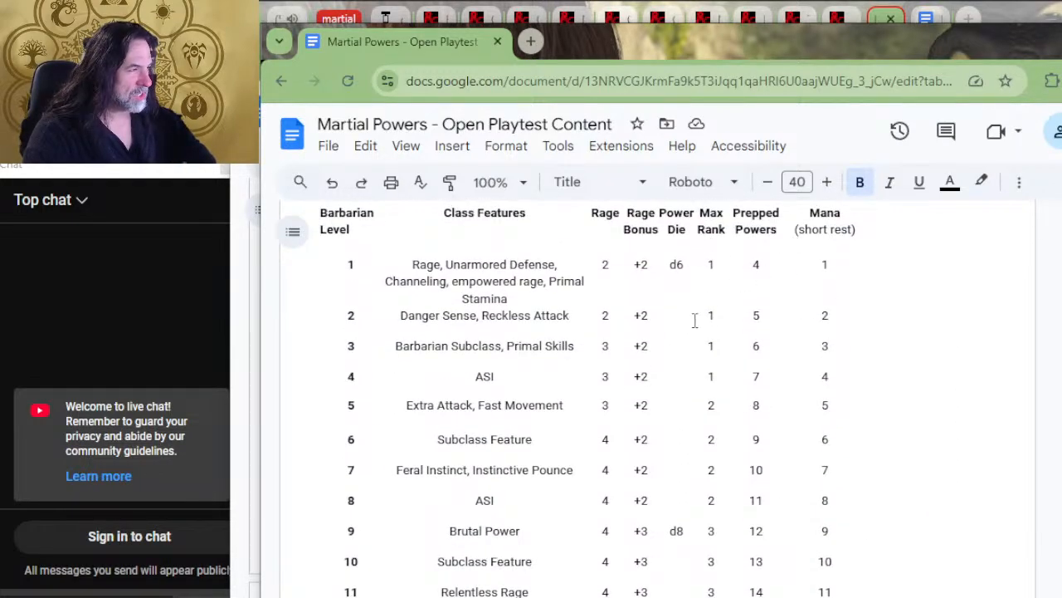
scroll(710, 342, "down", 4)
scroll(710, 342, "down", 12)
scroll(520, 314, "up", 15)
scroll(520, 313, "down", 10)
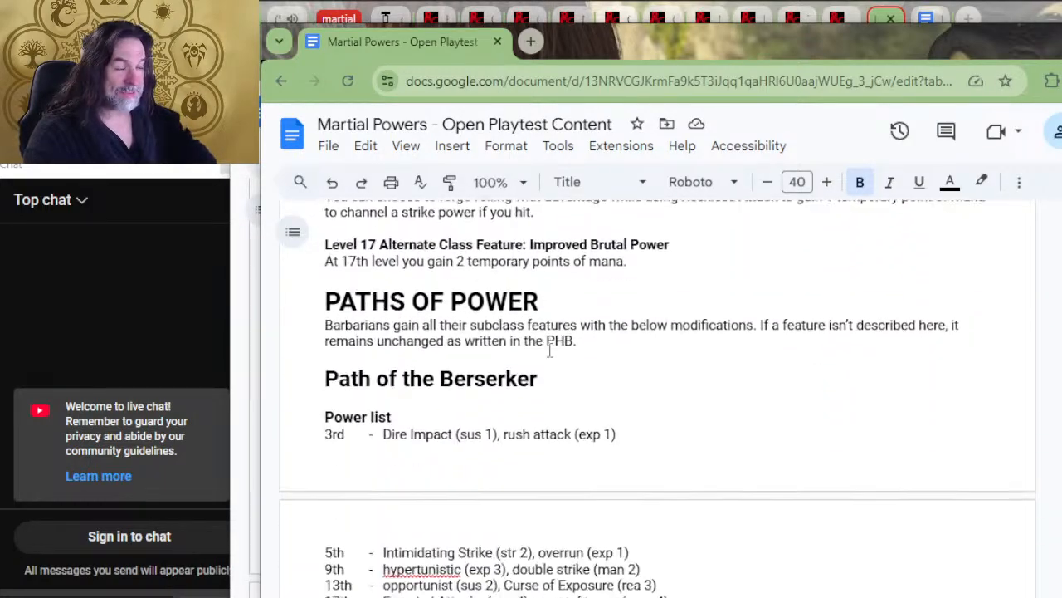
scroll(573, 337, "down", 12)
scroll(575, 328, "down", 15)
scroll(603, 332, "down", 15)
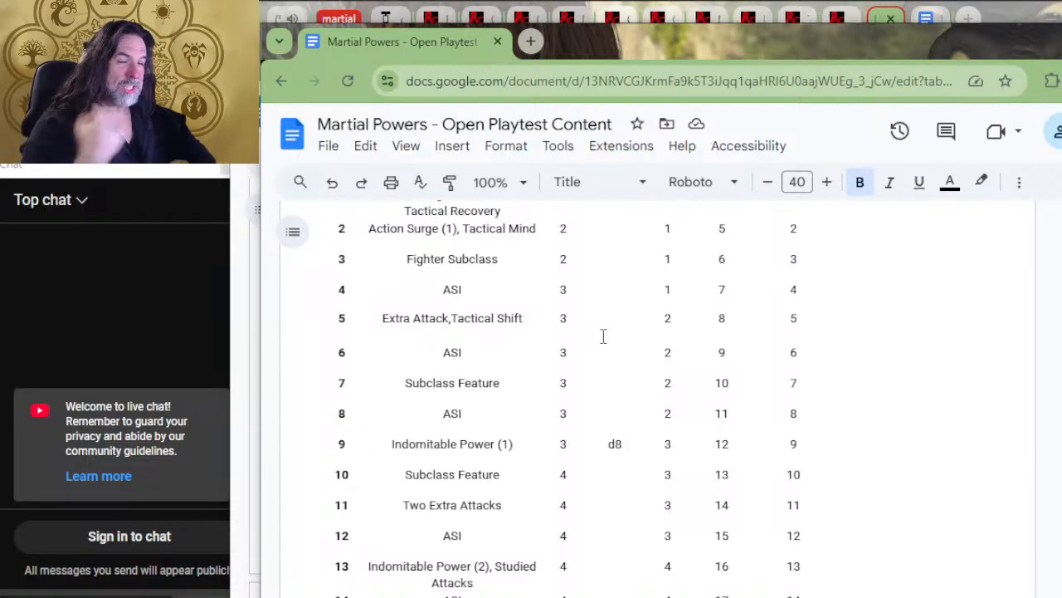
scroll(604, 336, "up", 7)
scroll(610, 329, "down", 4)
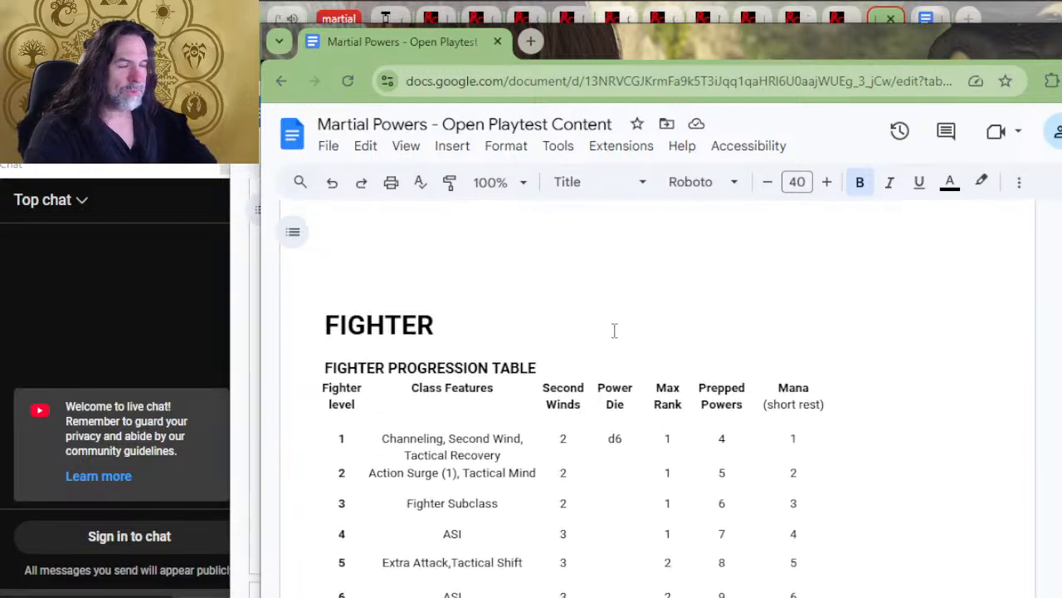
scroll(612, 340, "up", 3)
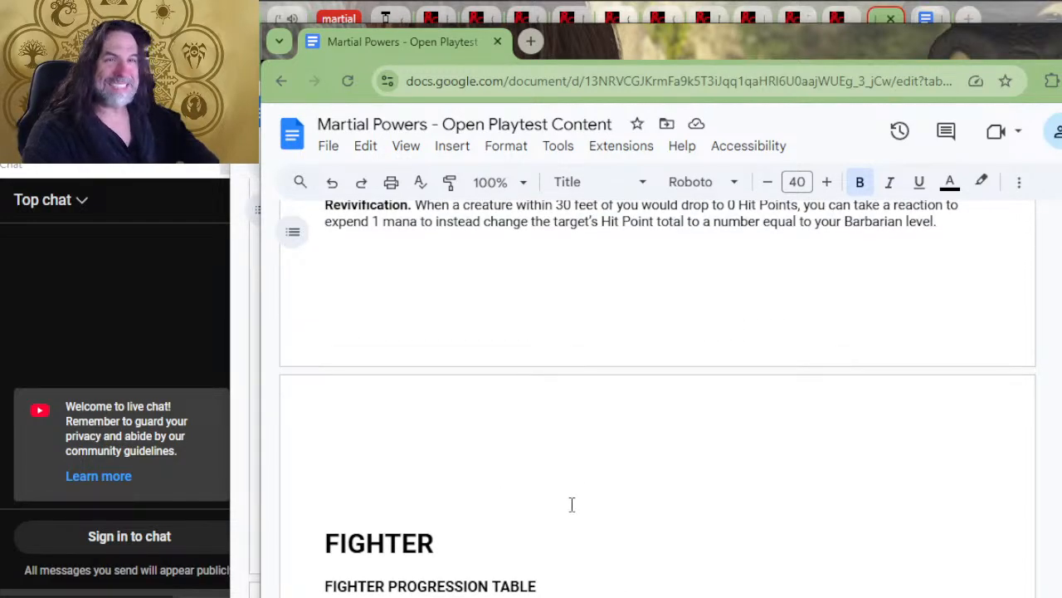
Review the Fighter progression table, channeling features and subclasses, continuing through the Monk subclasses to the start of the Rogue section
scroll(618, 554, "down", 4)
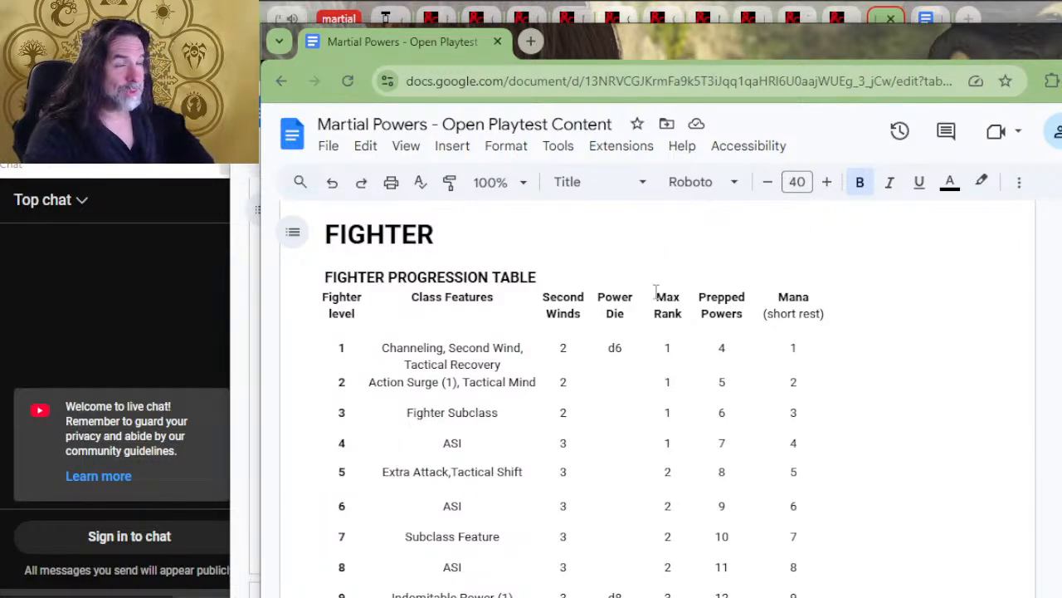
scroll(633, 356, "down", 8)
scroll(645, 346, "down", 15)
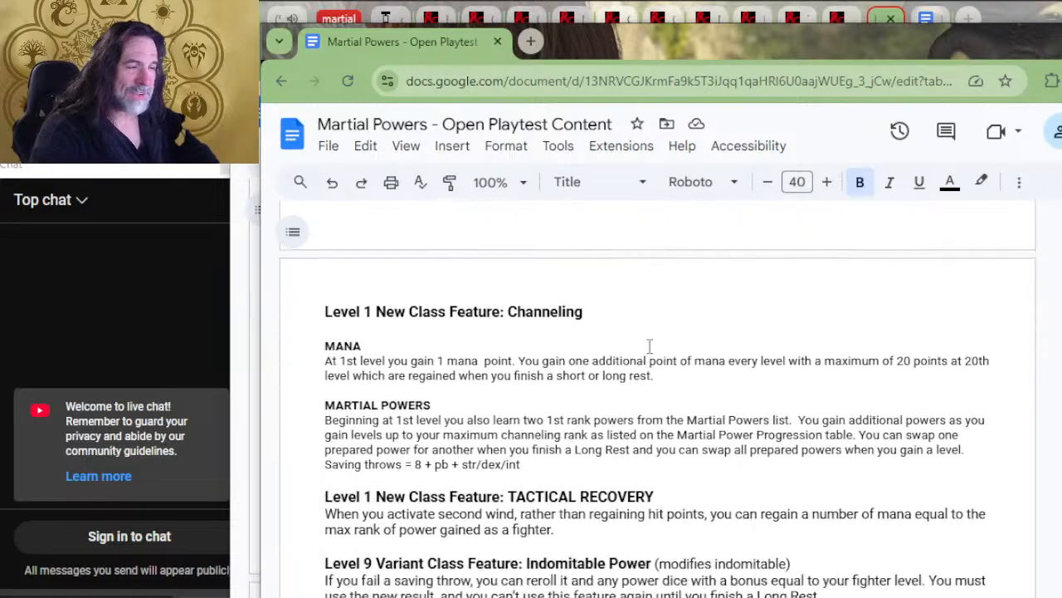
scroll(650, 346, "down", 20)
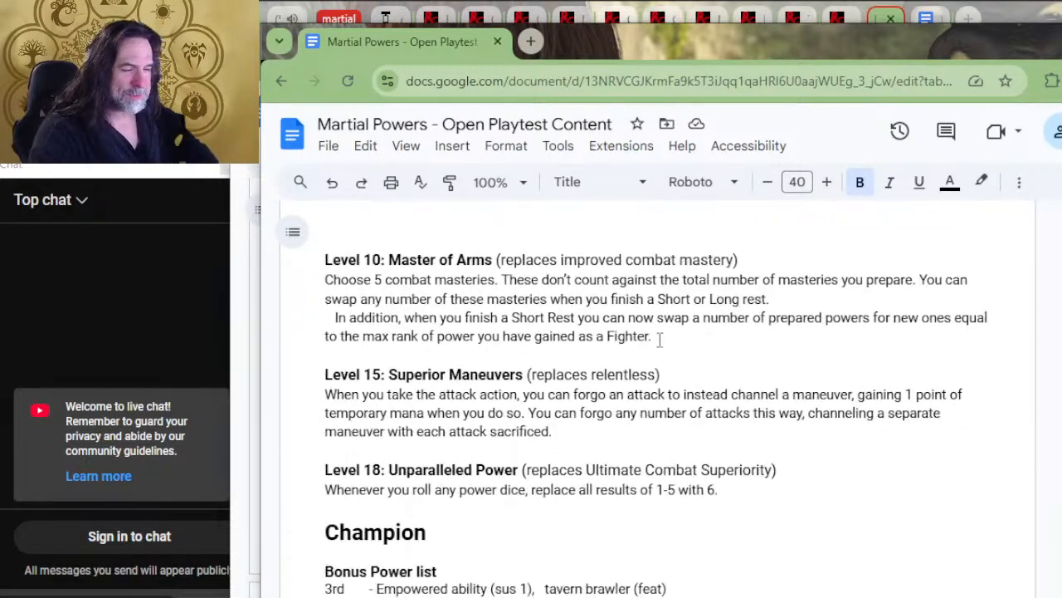
scroll(693, 373, "down", 20)
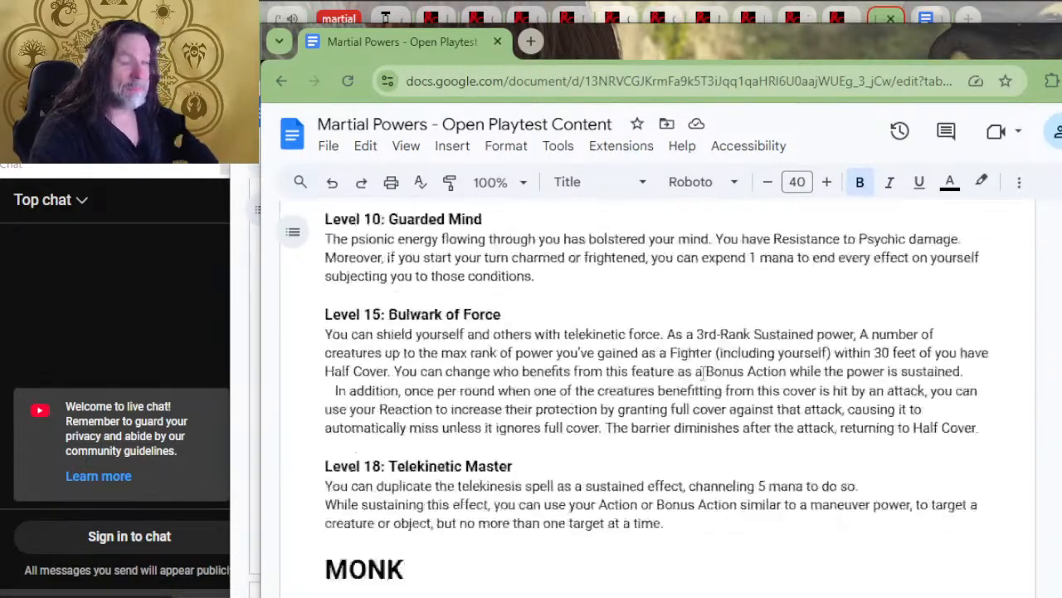
scroll(720, 351, "down", 20)
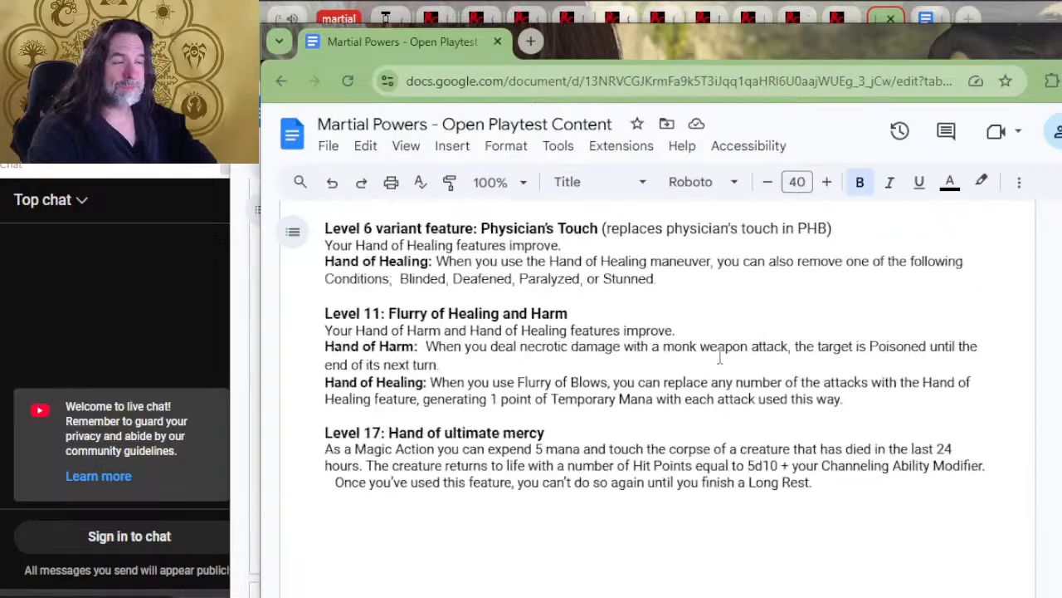
scroll(721, 349, "down", 20)
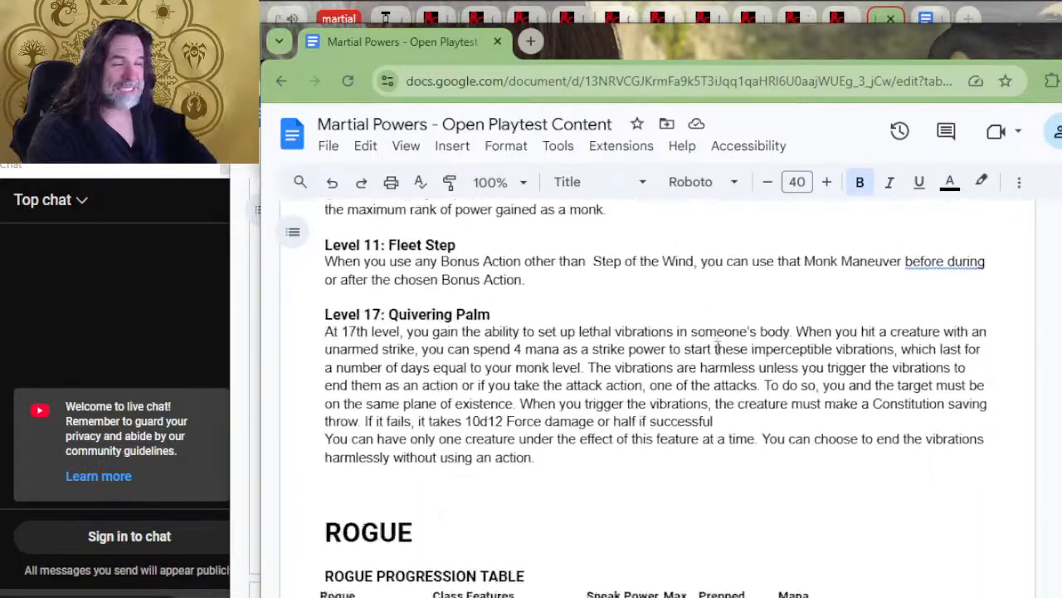
Look through the Rogue subclass features, including the arcane trickster and assassin levels, Rend Mind and the Thief power list
scroll(723, 348, "down", 20)
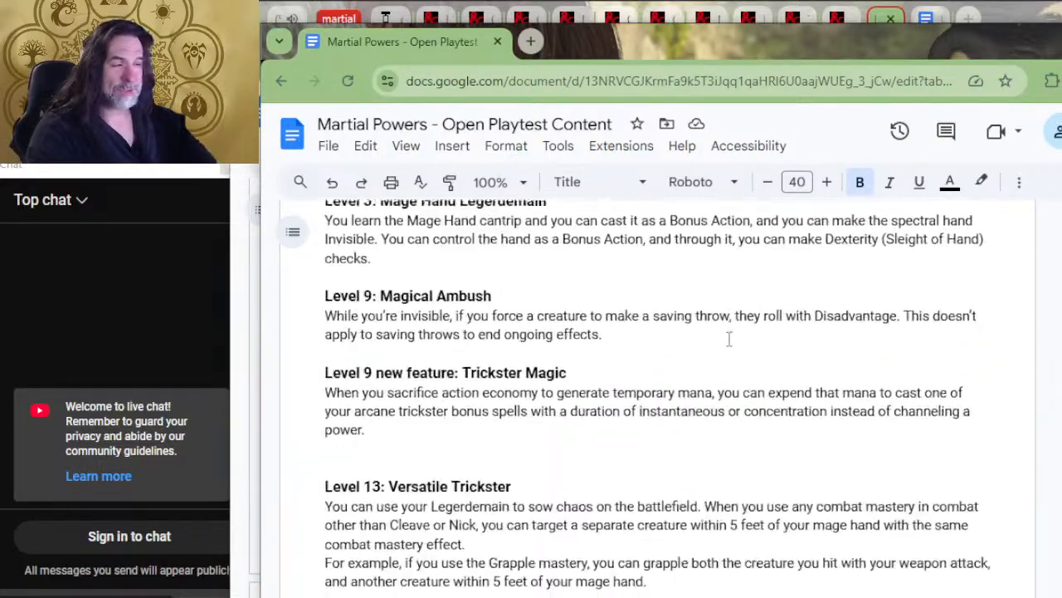
scroll(726, 340, "up", 8)
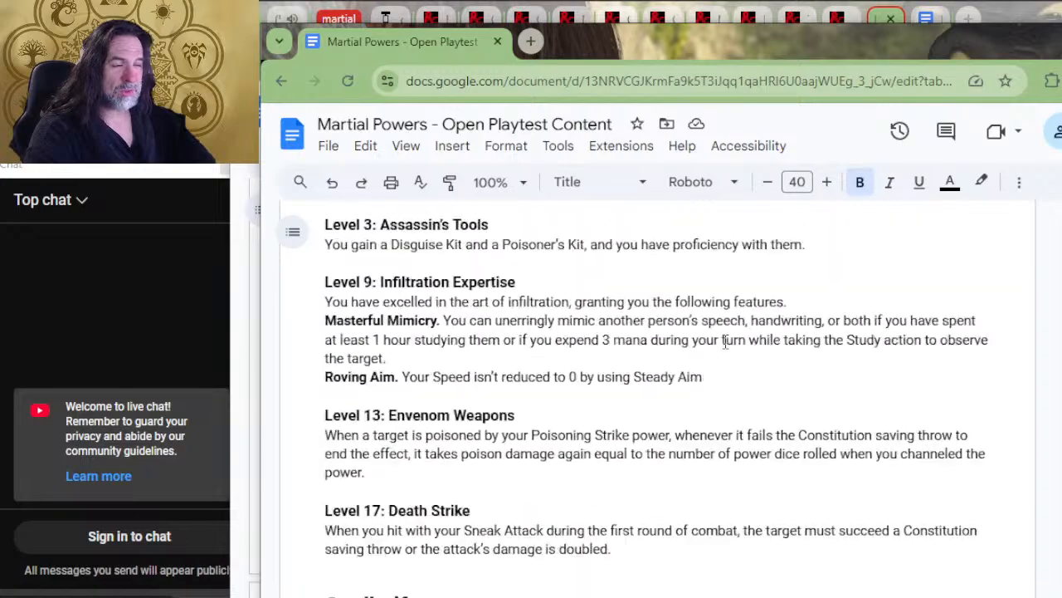
scroll(726, 344, "down", 16)
scroll(727, 344, "down", 20)
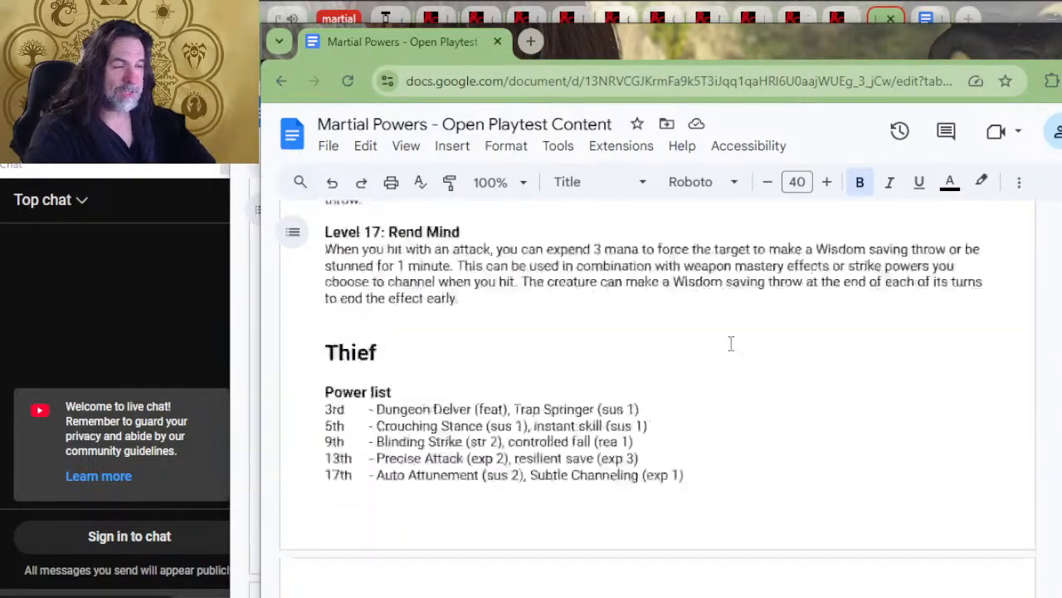
scroll(738, 316, "down", 3)
scroll(742, 308, "up", 4)
scroll(731, 323, "down", 5)
Examine the Paladin progression table together with its level 1 channeling feature and the introduction to the Oaths of Power
scroll(706, 347, "down", 1)
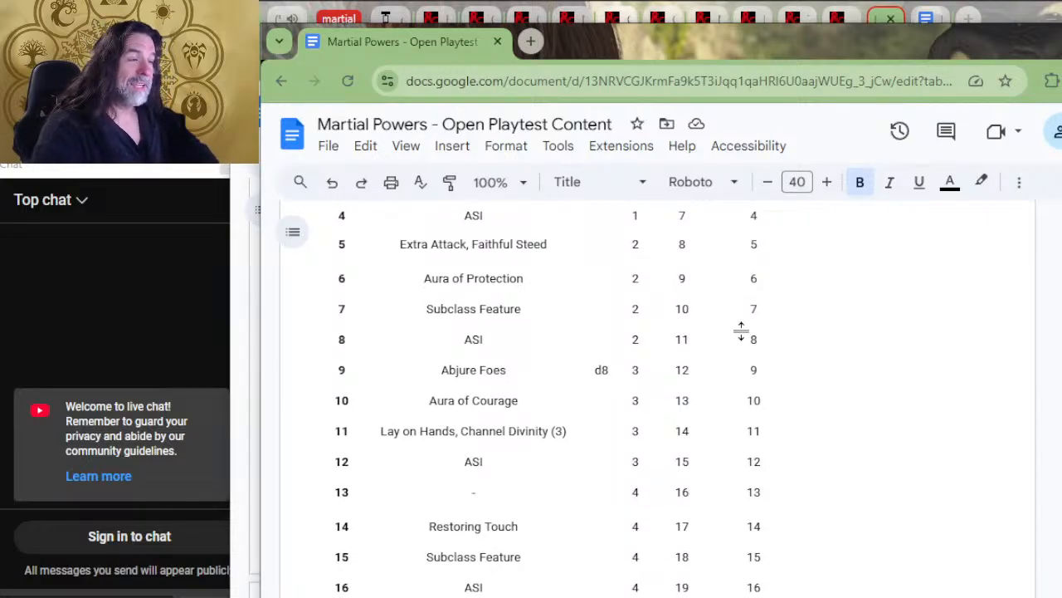
scroll(640, 357, "up", 2)
scroll(657, 357, "down", 20)
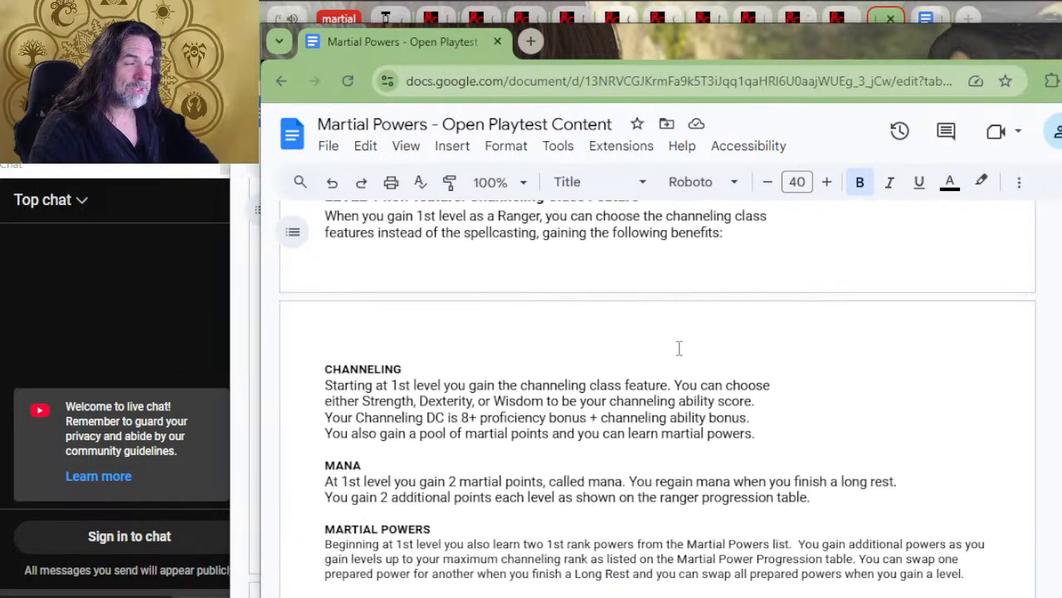
scroll(673, 314, "down", 4)
scroll(675, 285, "up", 10)
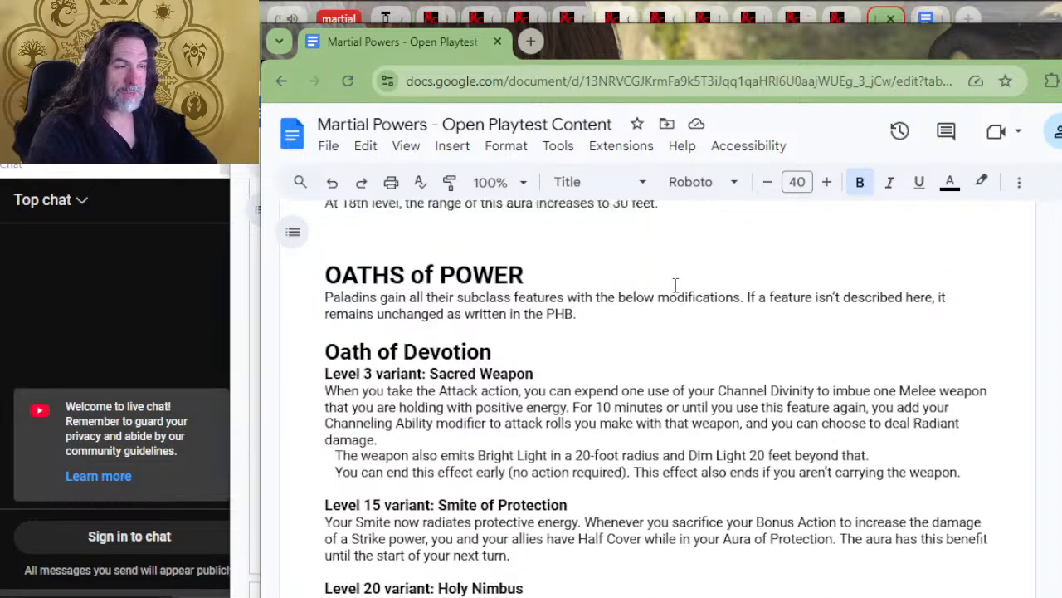
scroll(716, 301, "up", 10)
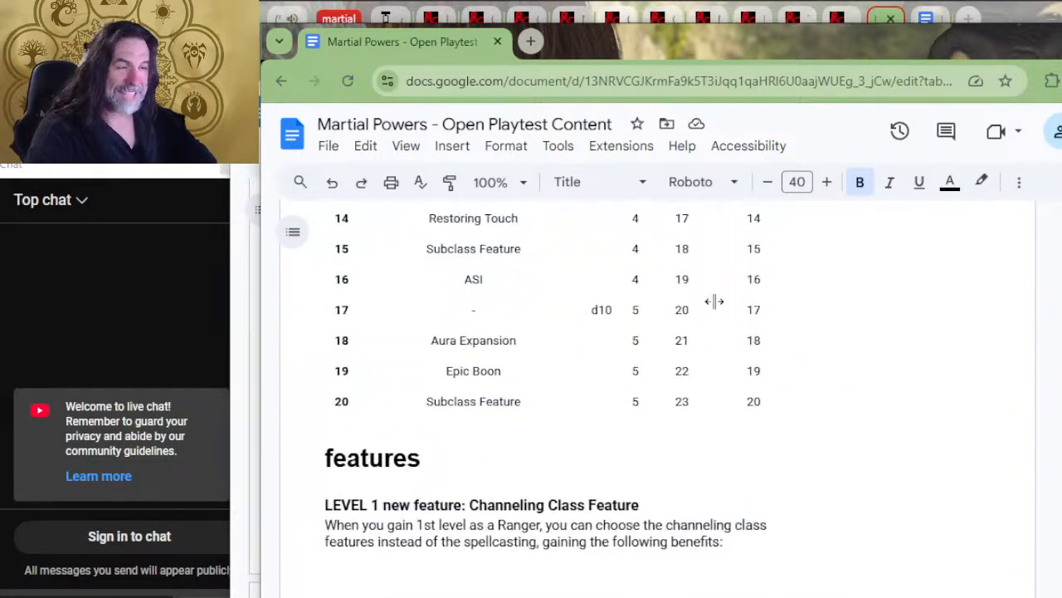
scroll(714, 301, "up", 4)
scroll(629, 325, "down", 2)
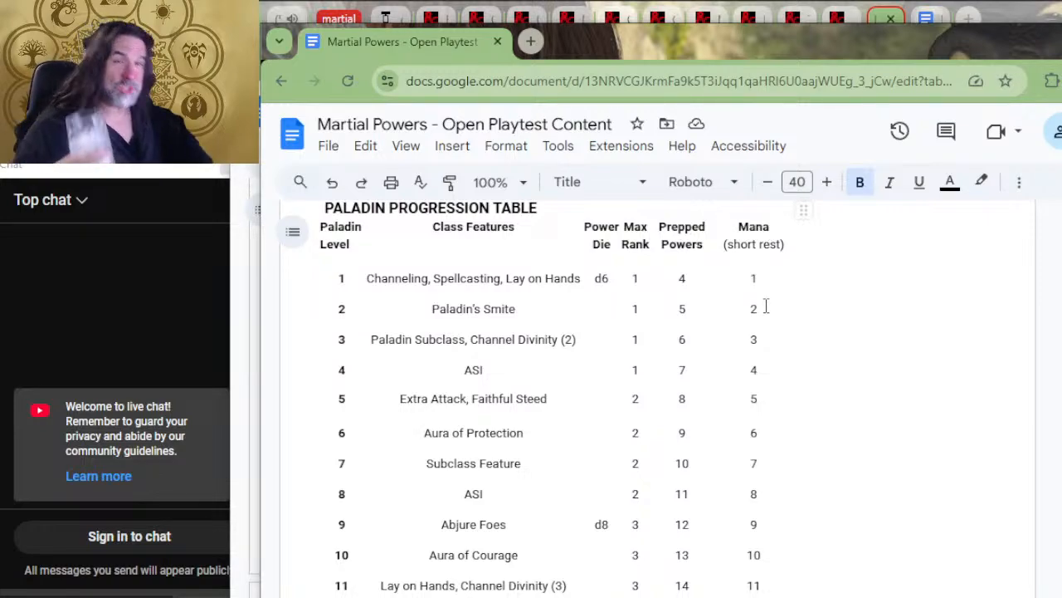
Review the Paladin channeling features and oaths, from Oath of The Ancients to Oath of Vengeance, through to the Ranger progression table
scroll(801, 280, "down", 6)
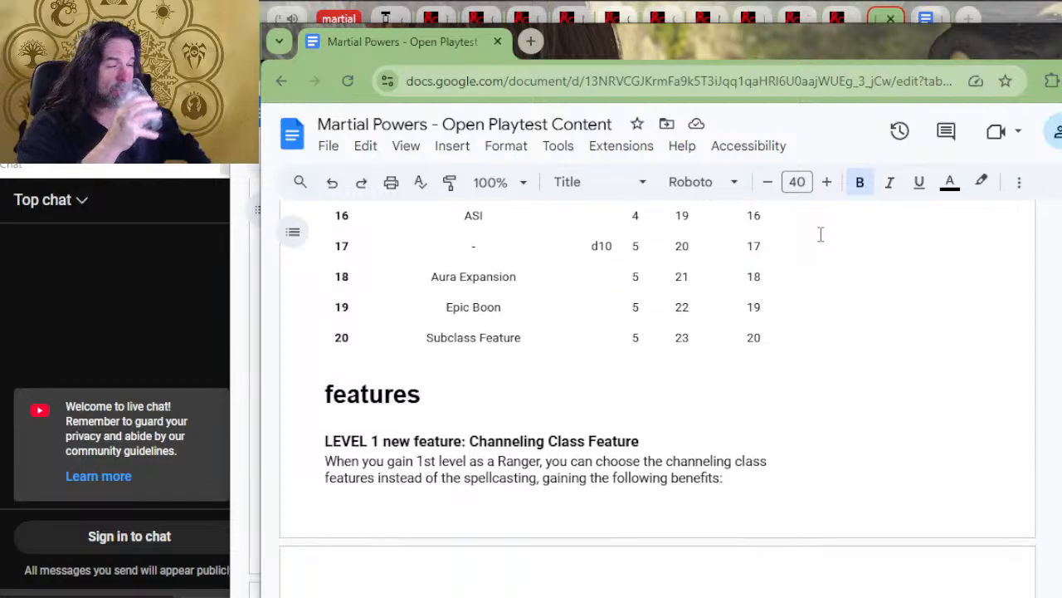
scroll(820, 235, "down", 3)
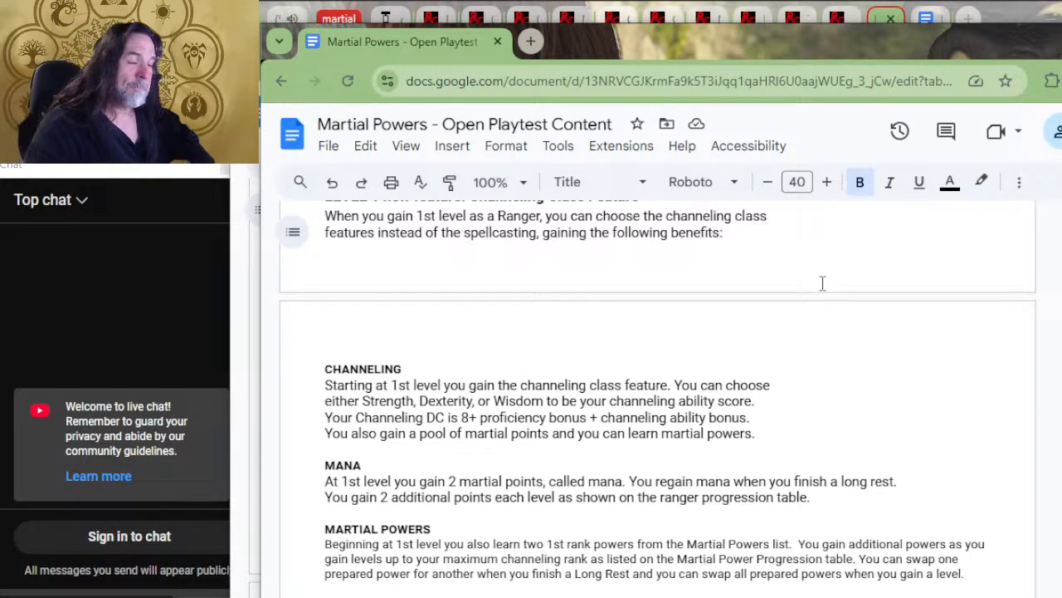
scroll(670, 371, "down", 20)
scroll(669, 371, "down", 15)
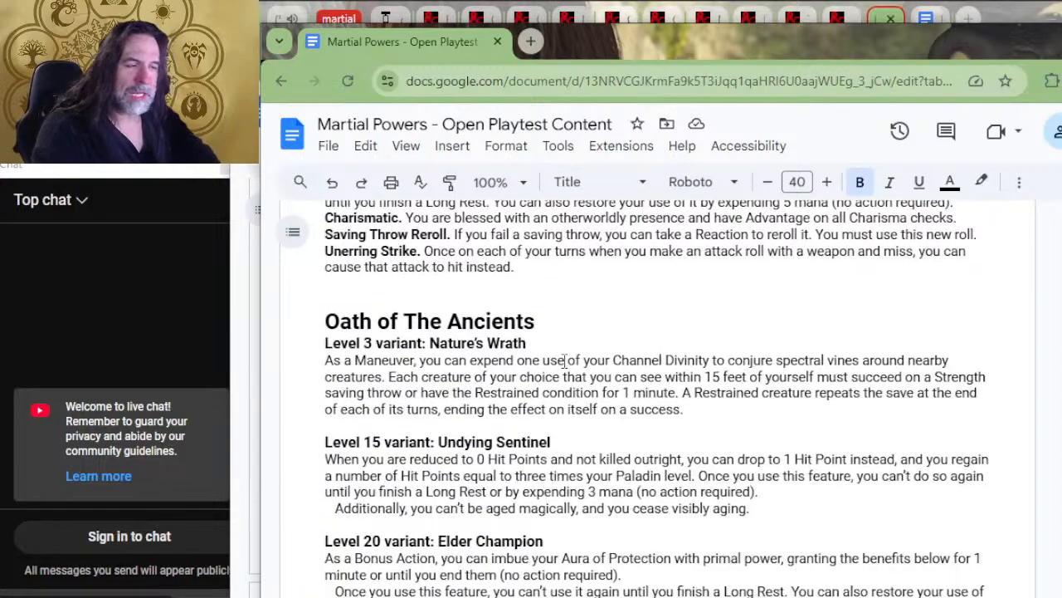
scroll(622, 307, "down", 6)
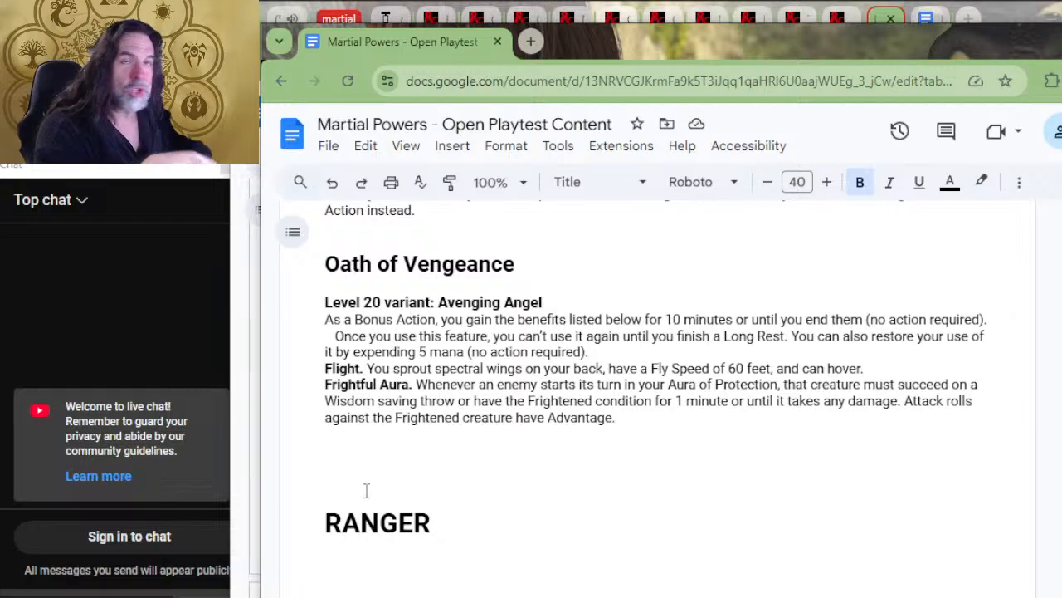
scroll(474, 467, "down", 5)
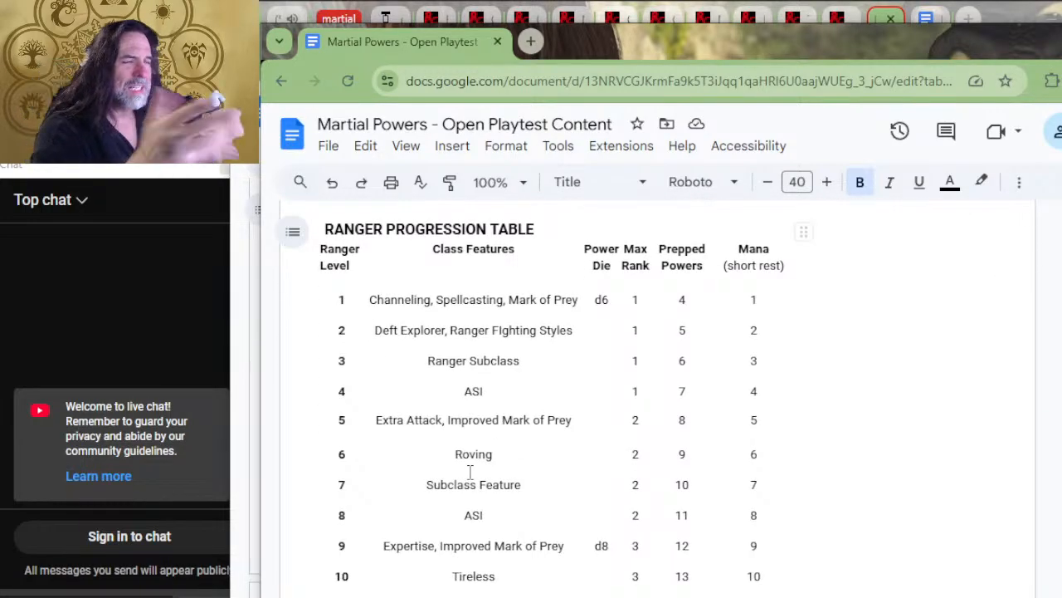
scroll(475, 477, "down", 2)
scroll(549, 556, "up", 4)
scroll(549, 556, "down", 4)
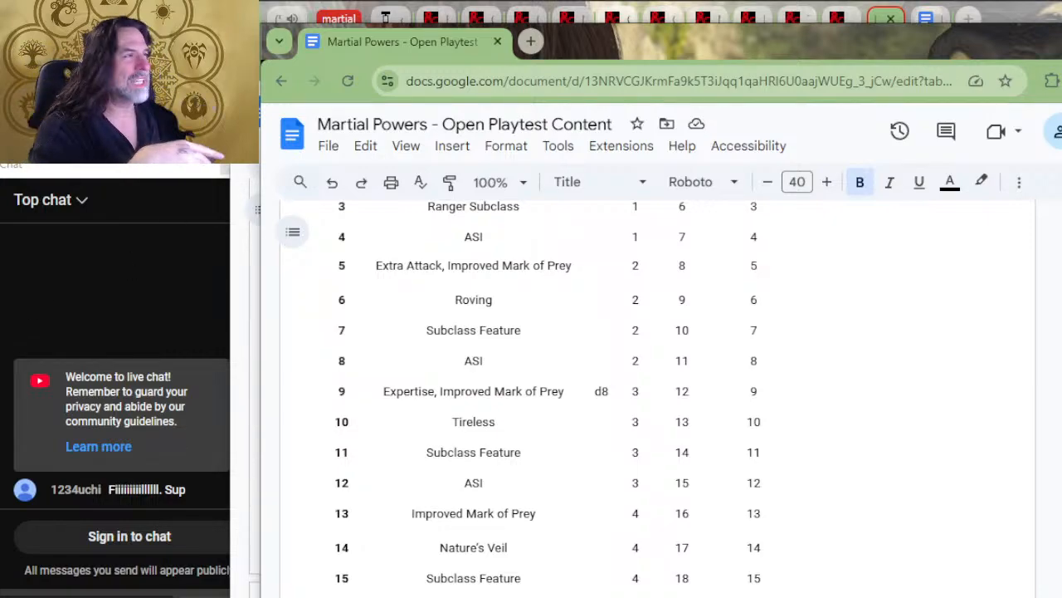
Show the route from the livestream's description through the Patreon post to the Martial Powers document, and close the opened tab
left_click(1061, 41)
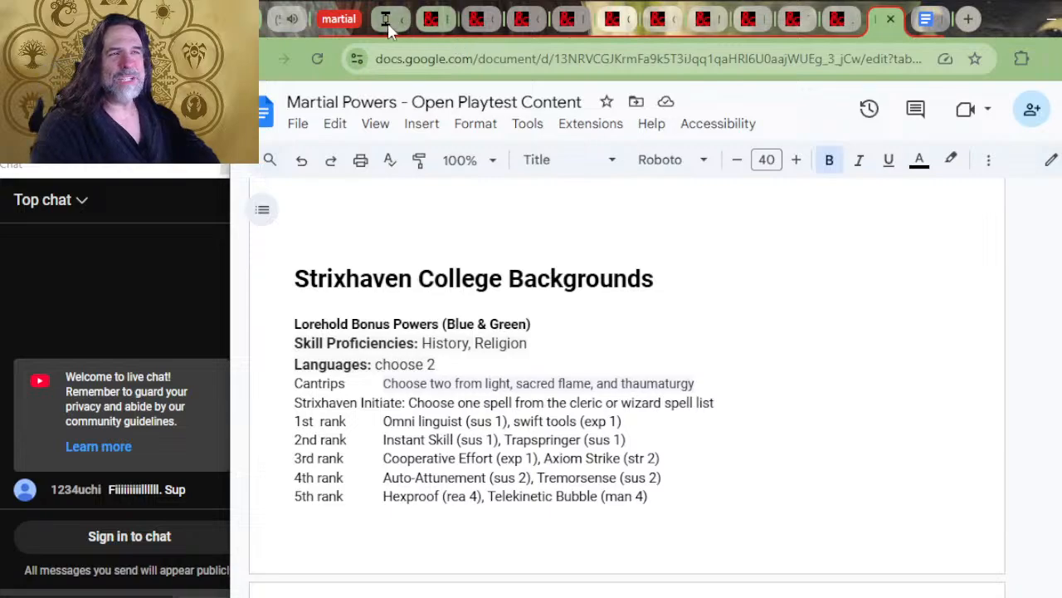
left_click(290, 23)
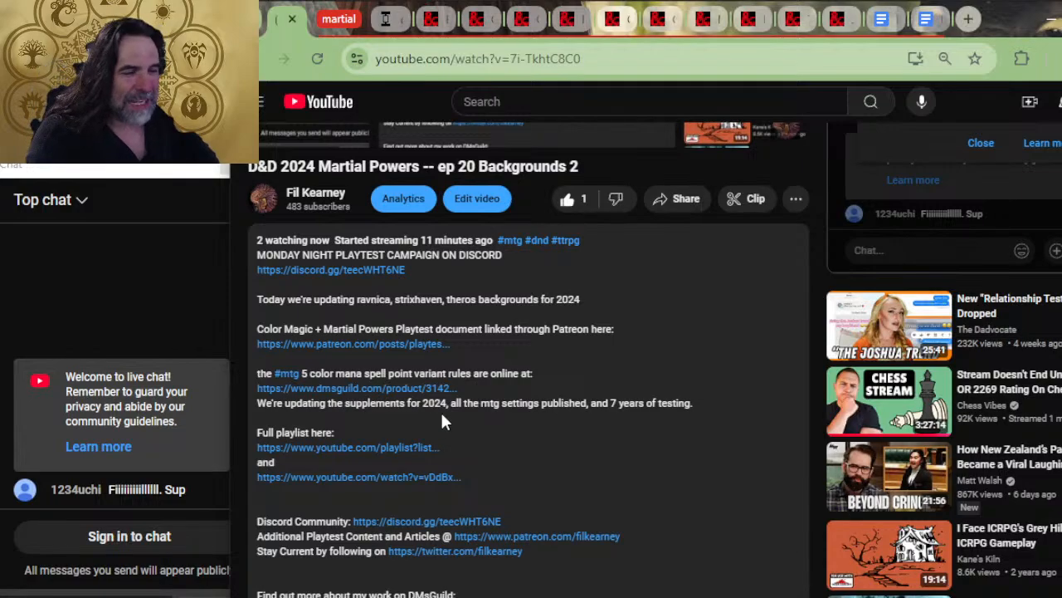
left_click(364, 347)
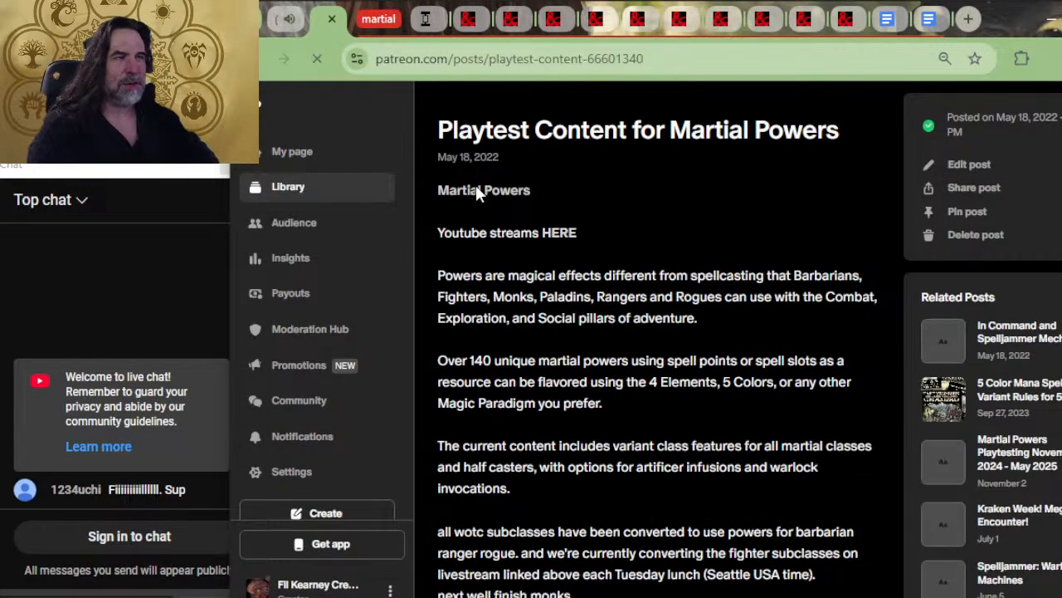
left_click(477, 190)
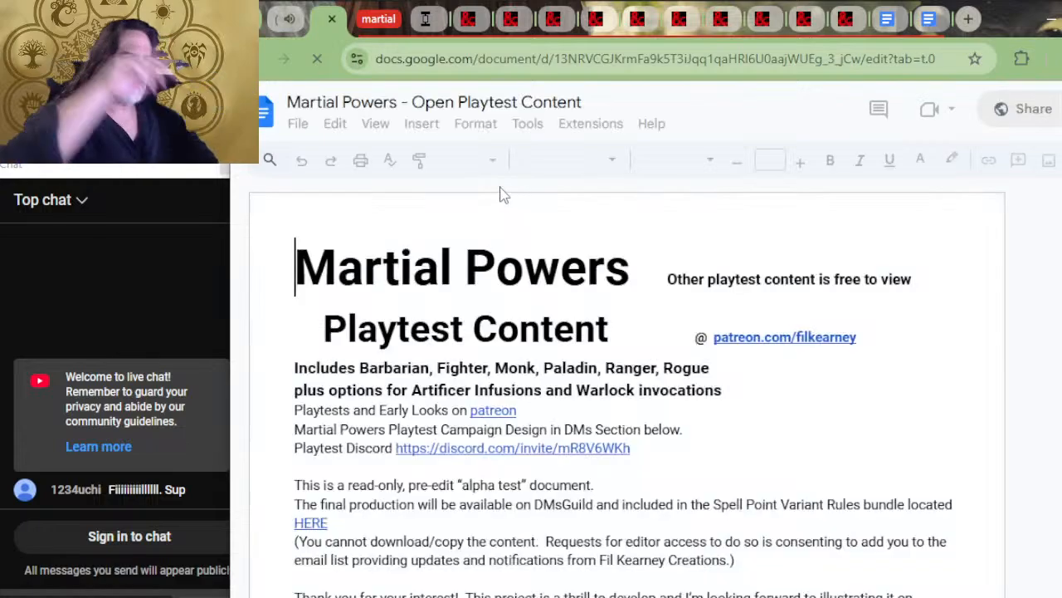
left_click(331, 18)
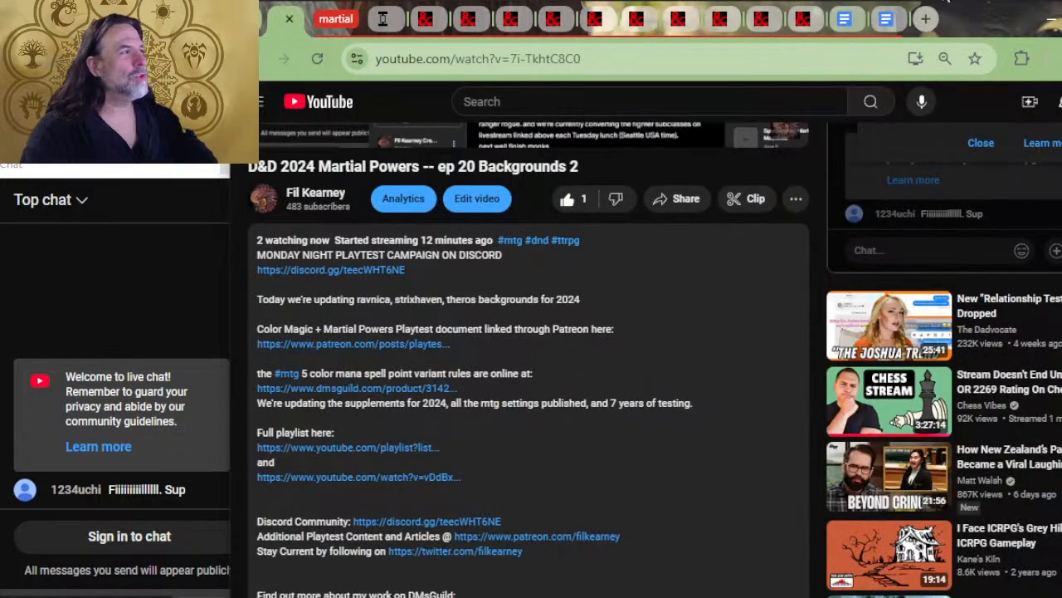
Switch to the last Martial Powers document tab and skim its Monk, Barbarian and sustained powers sections
left_click(926, 18)
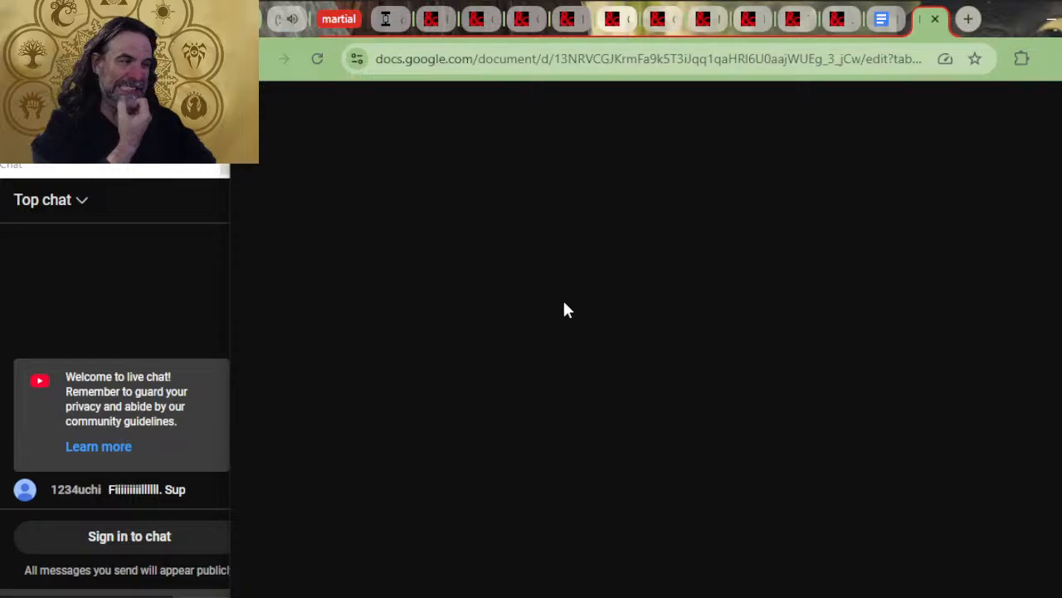
scroll(556, 316, "down", 10)
scroll(556, 315, "down", 20)
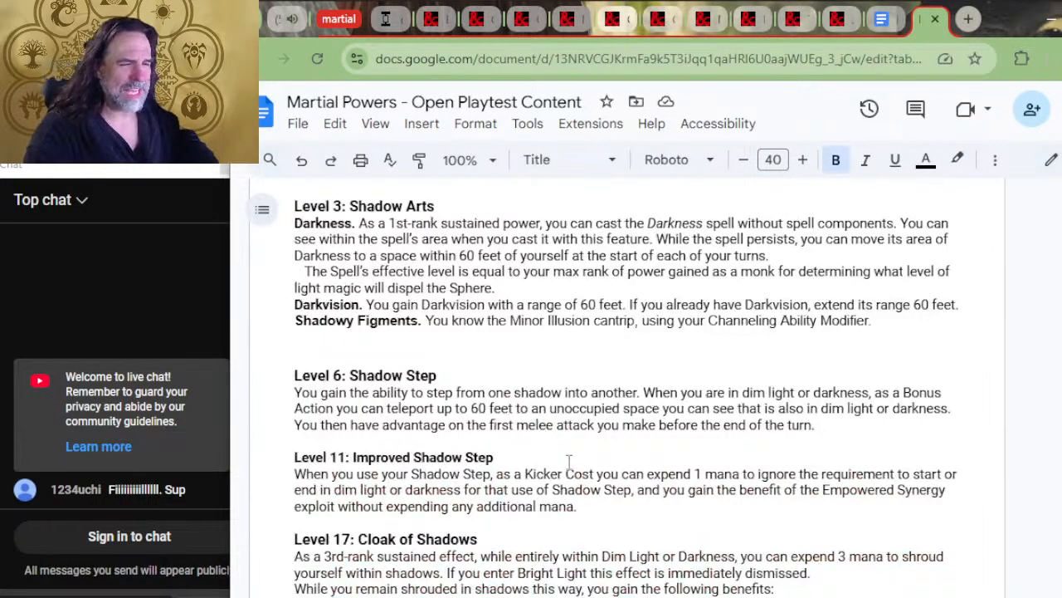
scroll(505, 420, "up", 15)
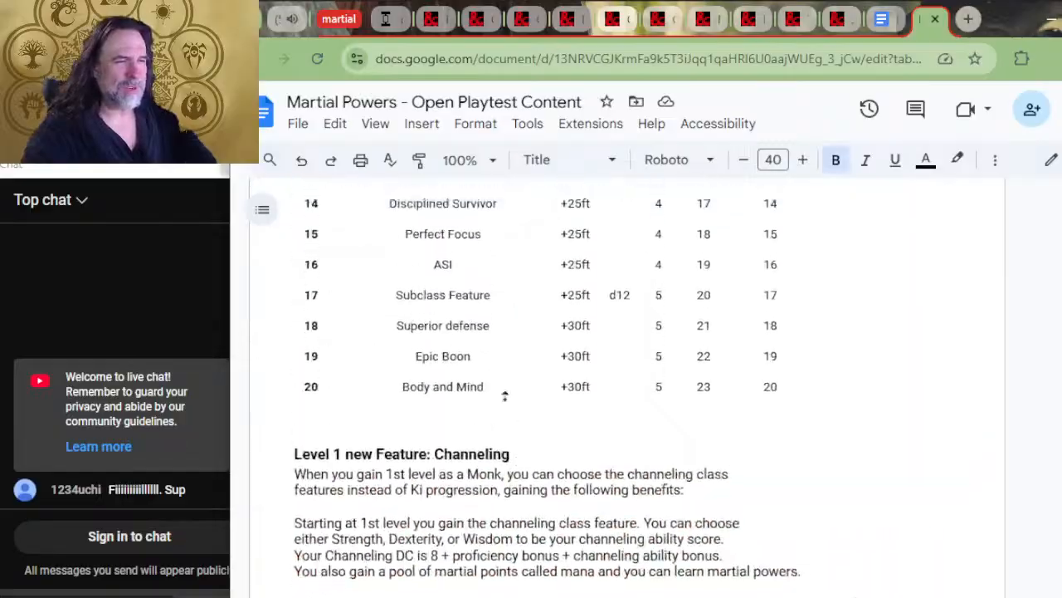
scroll(564, 358, "up", 20)
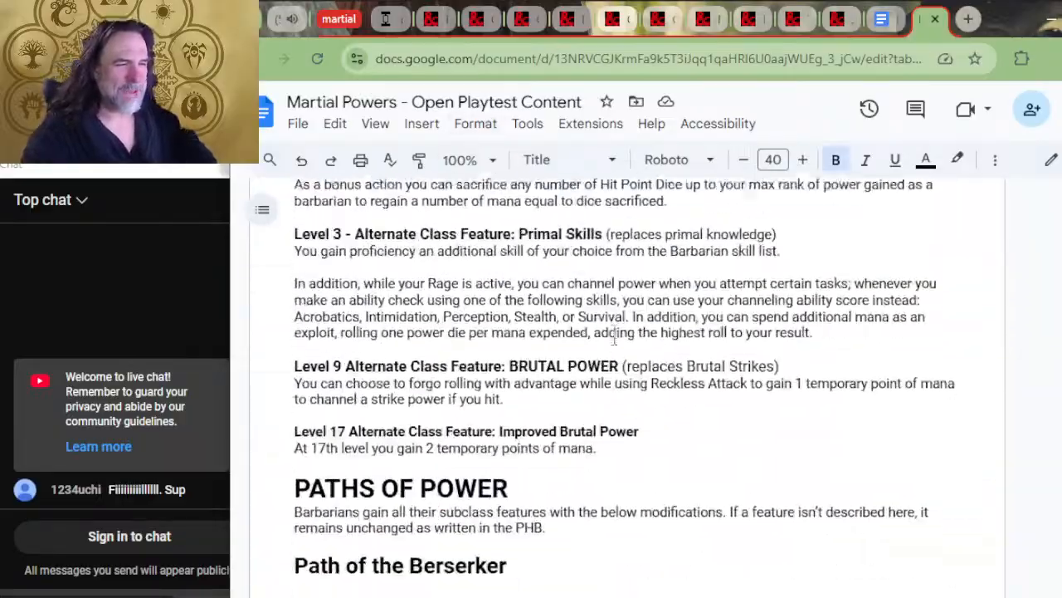
scroll(568, 355, "down", 20)
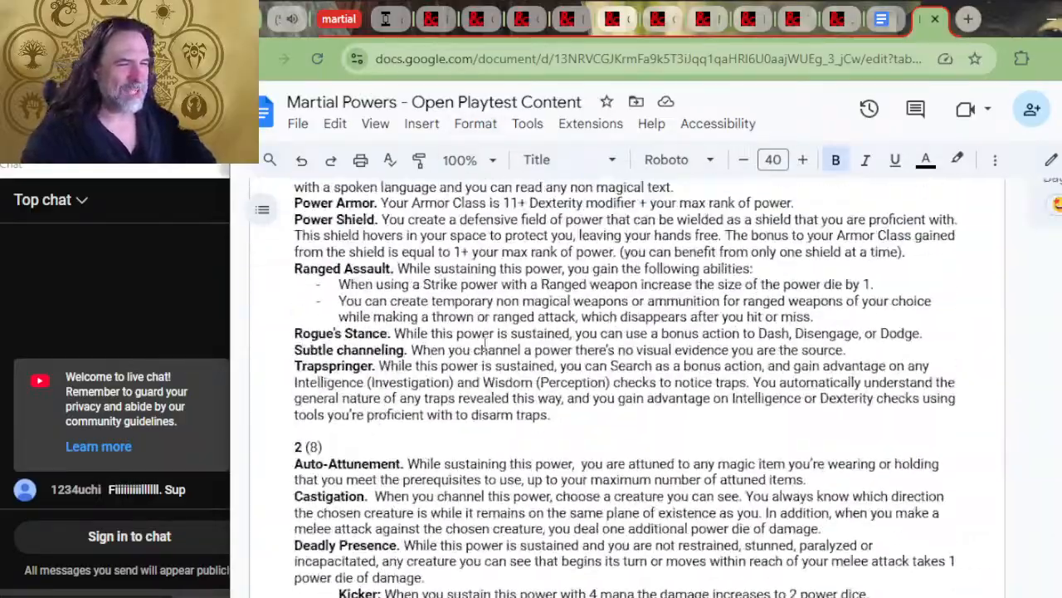
scroll(531, 357, "down", 10)
scroll(598, 341, "down", 15)
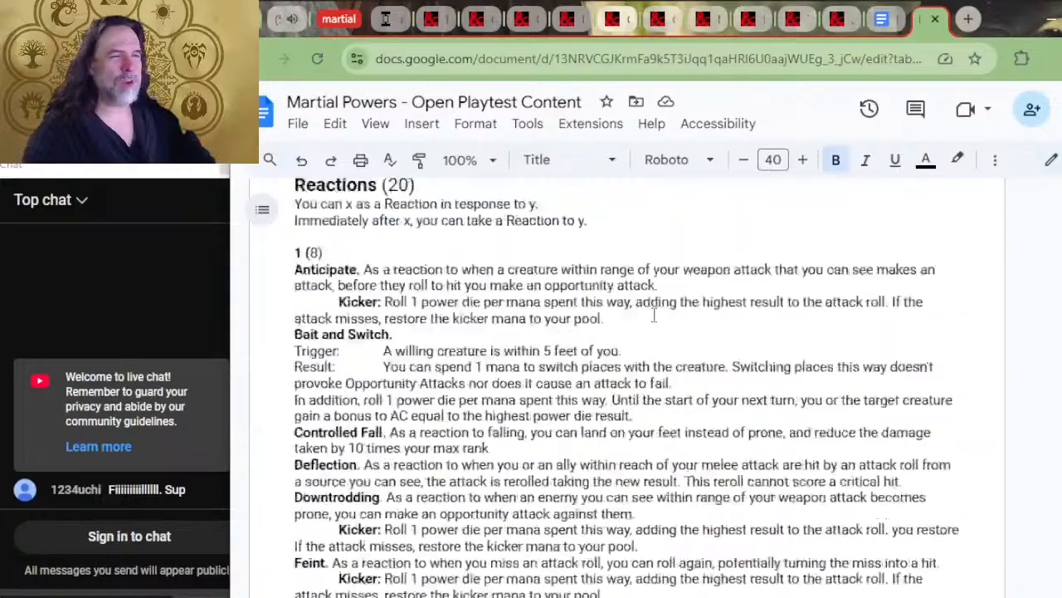
Look through the maneuvers and reactions, then the strike powers from Disarming Strike to Tripping Strike
scroll(654, 315, "down", 10)
scroll(614, 342, "down", 15)
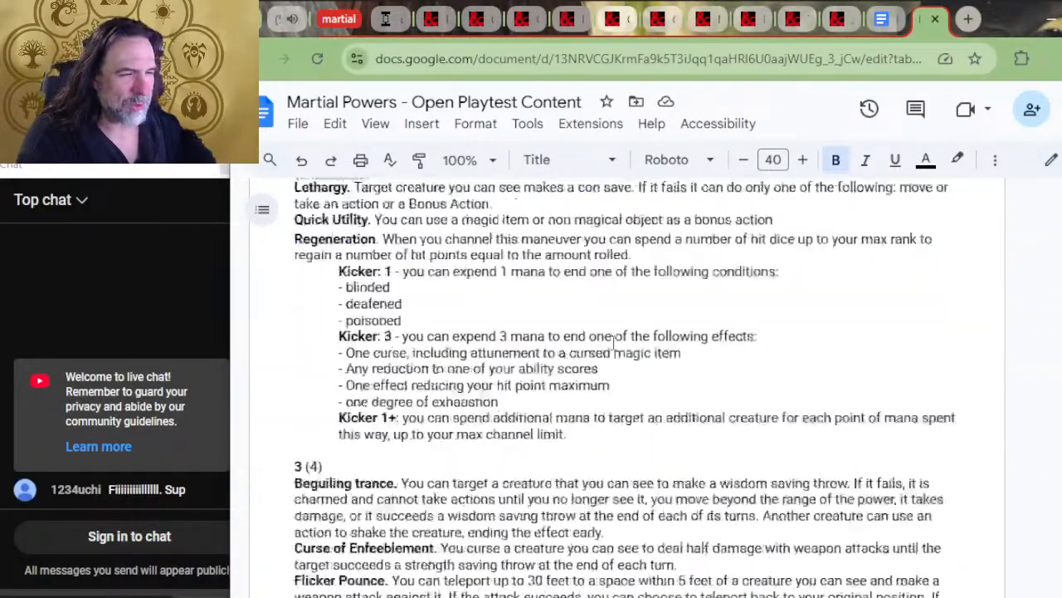
scroll(606, 344, "down", 5)
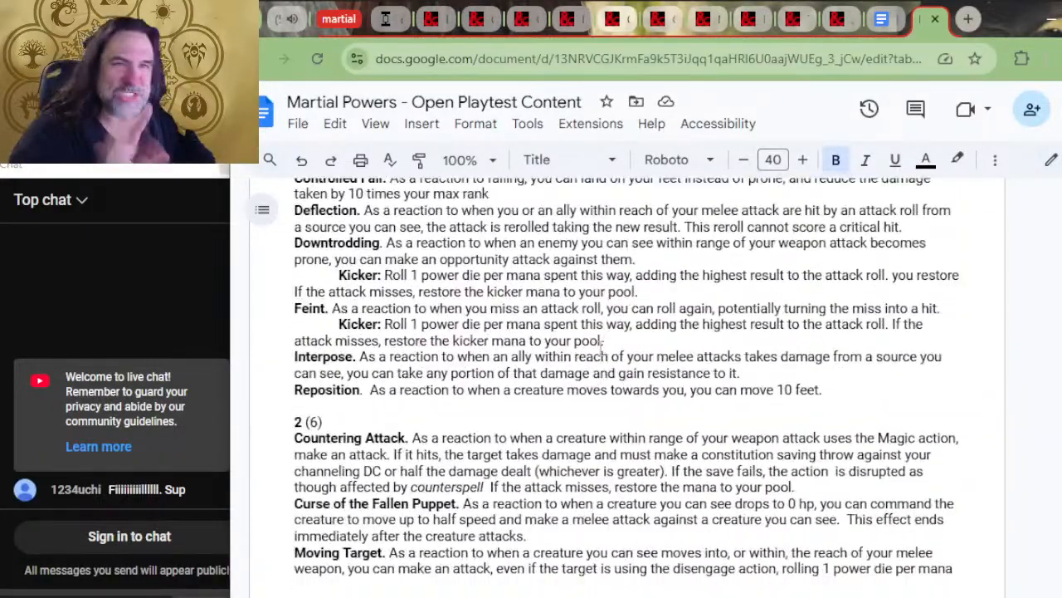
scroll(577, 355, "down", 3)
scroll(577, 356, "down", 2)
scroll(477, 380, "down", 8)
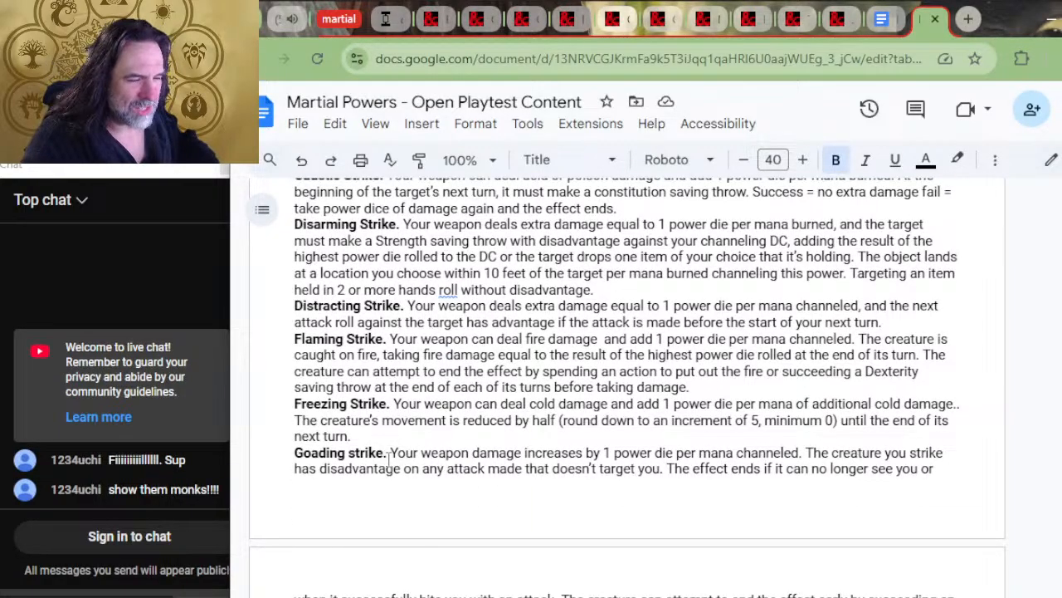
scroll(488, 411, "down", 4)
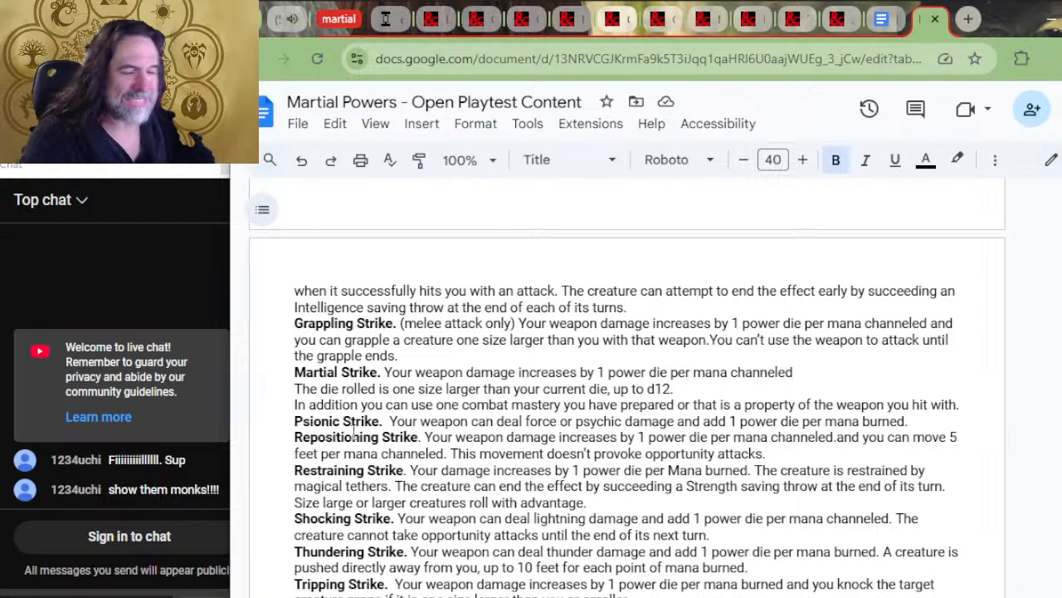
Insert "power" before "die rolled" in the second line of the Martial Strike description
left_click(319, 390)
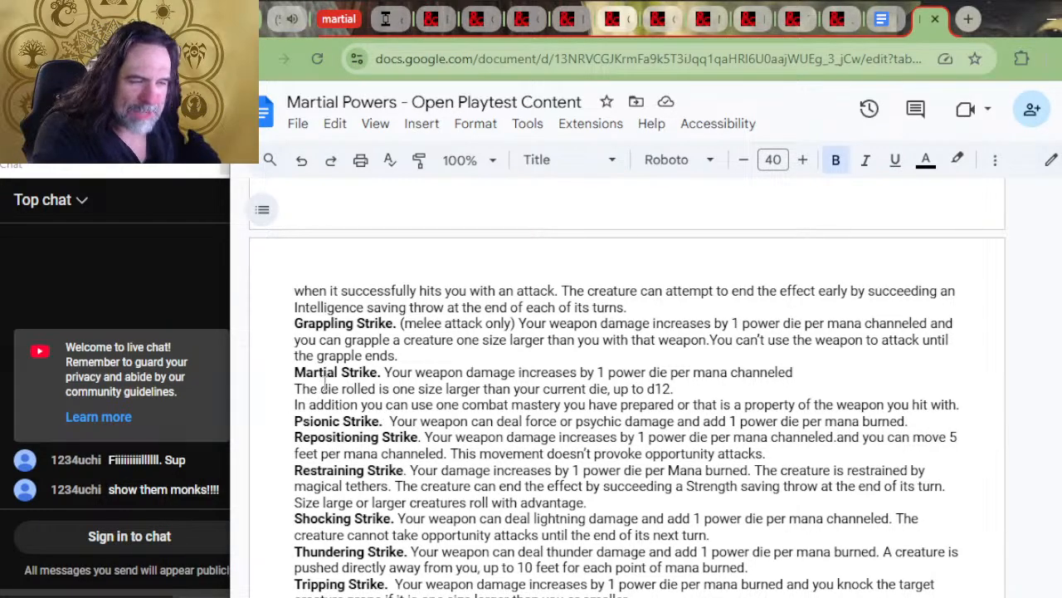
type("power")
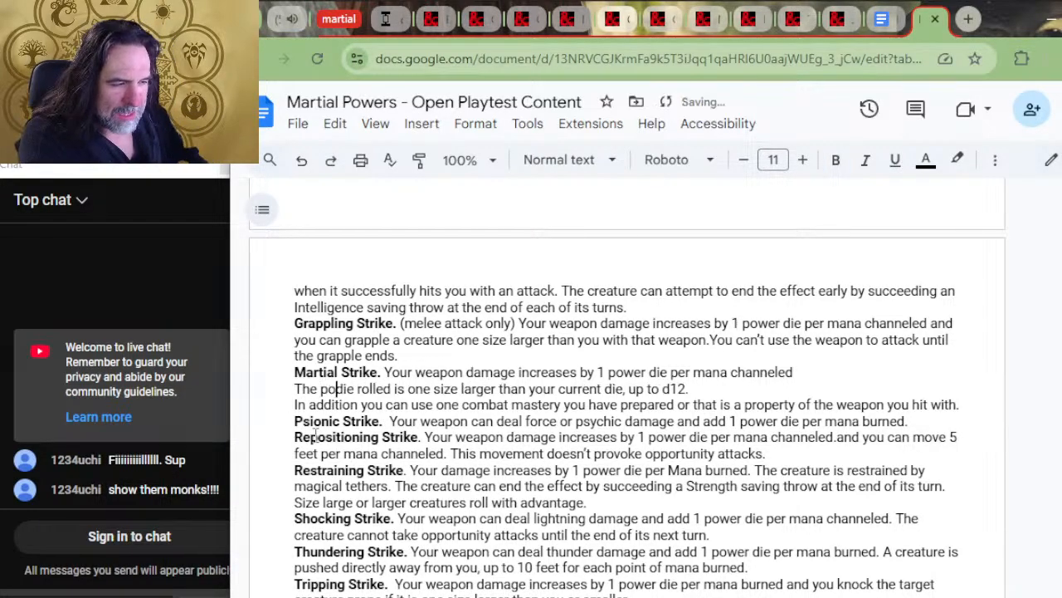
key("Right")
key("Right")
key("Right")
key("Right")
key("Right")
key("Right")
key("Right")
key("Right")
key("Right")
key("Right")
key("Right")
key("Right")
key("Right")
key("Right")
key("Right")
key("Right")
key("Right")
key("Right")
key("Right")
key("Right")
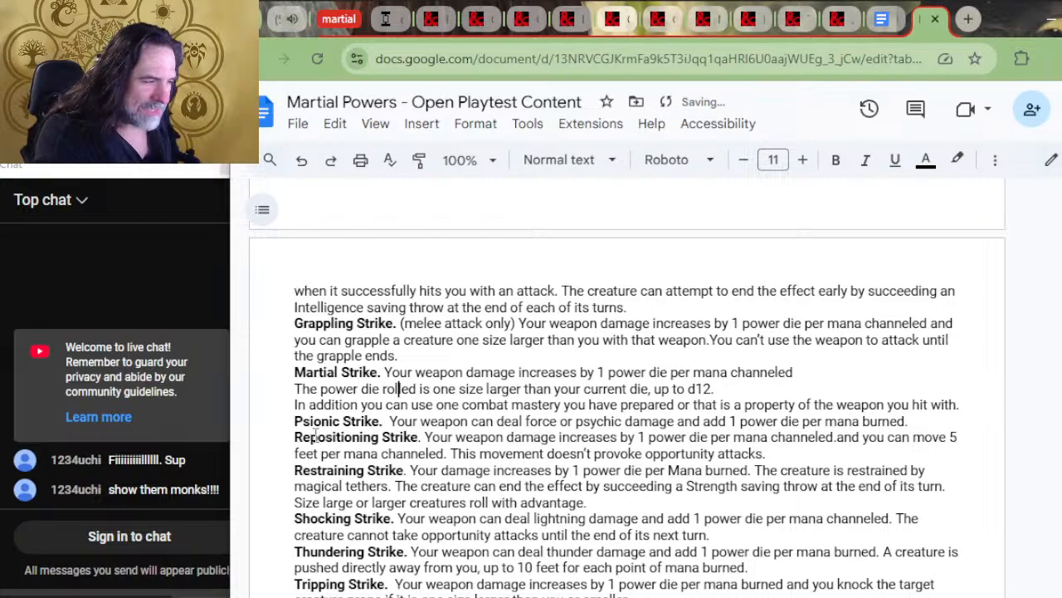
Read through the rest of the Martial Strike description, from the die size rule to the combat mastery sentence
key("Right")
key("Right")
key("Right")
key("Right")
key("Right")
key("Right")
key("Right")
key("Right")
key("Right")
key("Right")
key("Right")
key("Right")
key("Right")
key("Right")
key("Right")
key("Right")
key("Right")
key("Right")
key("Right")
key("Right")
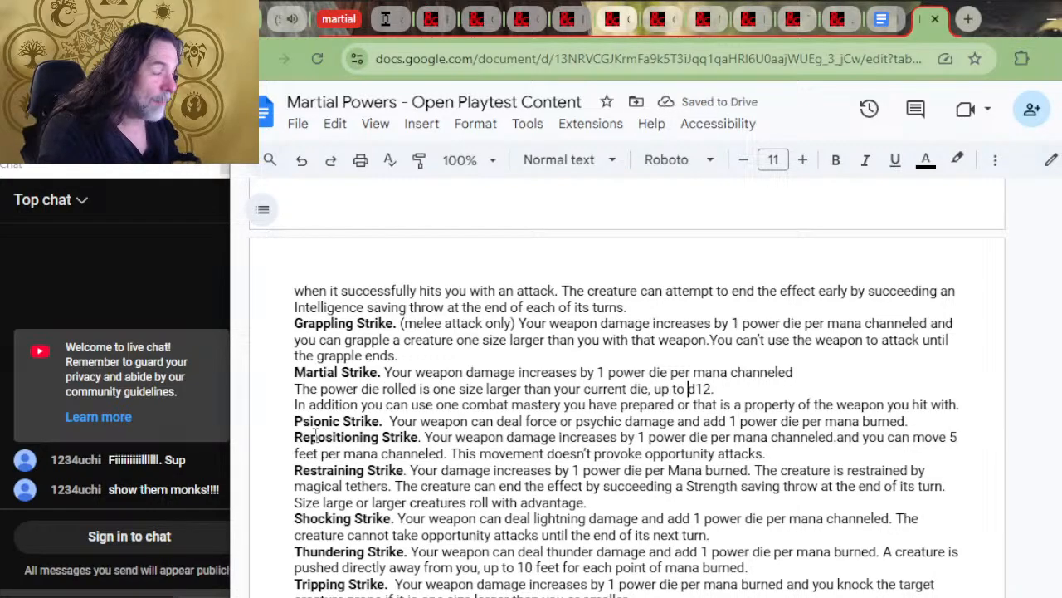
key("Down")
key("Left")
key("Left")
key("Left")
key("Left")
key("Left")
key("Left")
key("Left")
key("Left")
key("Left")
key("Left")
key("Left")
key("Left")
key("Left")
key("Left")
key("Left")
key("Left")
key("Left")
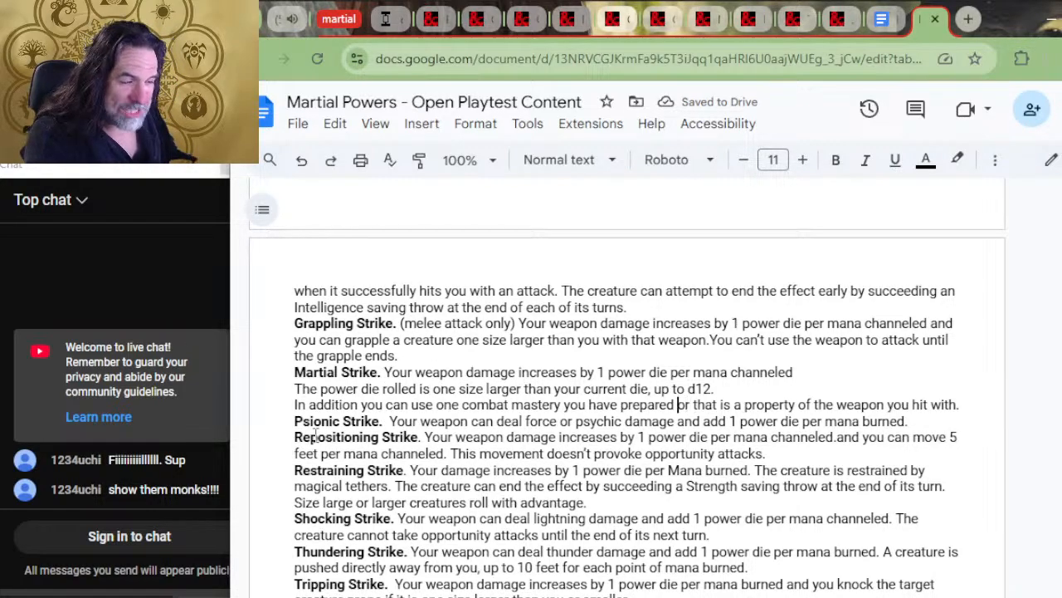
key("Left")
key("Left")
key("Left")
key("Left")
key("Left")
key("Left")
key("Left")
key("Left")
key("Left")
key("Left")
key("Left")
key("Left")
key("Left")
key("Left")
key("Left")
key("Left")
key("Left")
key("Left")
key("Left")
key("Left")
key("Right")
key("Right")
key("Right")
key("Right")
key("Right")
key("Right")
key("Right")
key("Right")
key("Right")
key("Right")
key("Right")
key("Right")
key("Right")
key("Right")
key("Right")
key("Right")
key("Right")
key("Right")
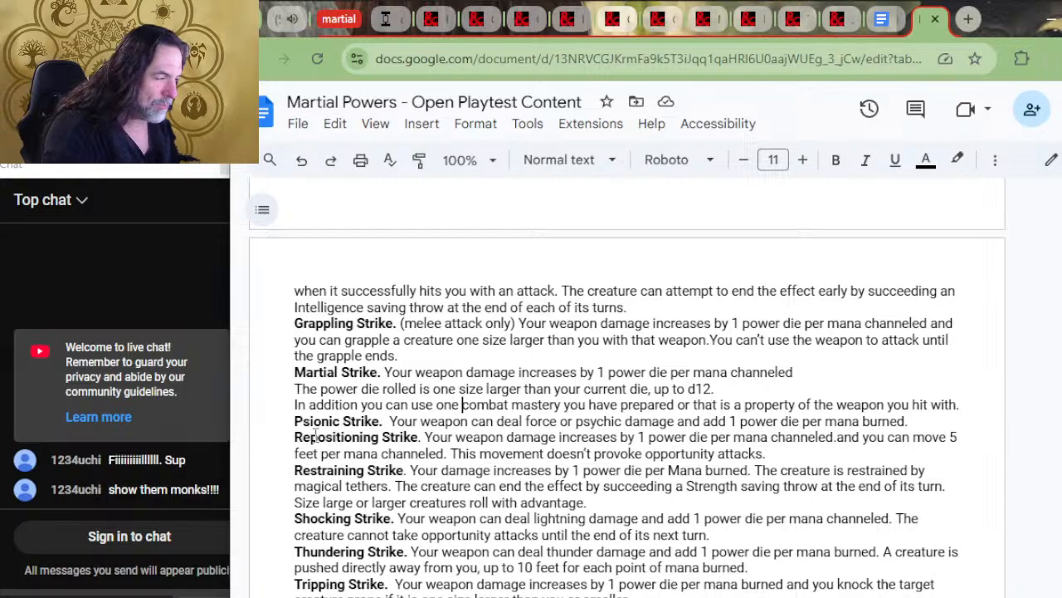
key("Right")
key("Right")
key("Right")
key("Right")
key("Right")
key("Right")
key("Right")
key("Right")
key("Right")
key("Right")
key("Right")
key("Right")
key("Right")
key("Right")
key("Right")
key("Right")
key("Right")
key("Right")
key("Right")
key("Right")
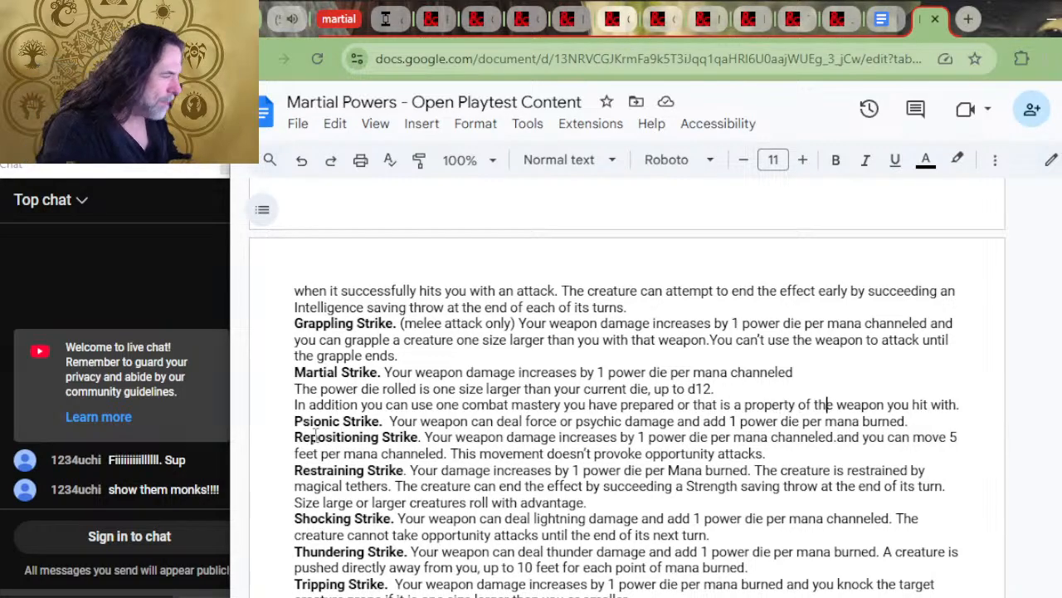
key("Up")
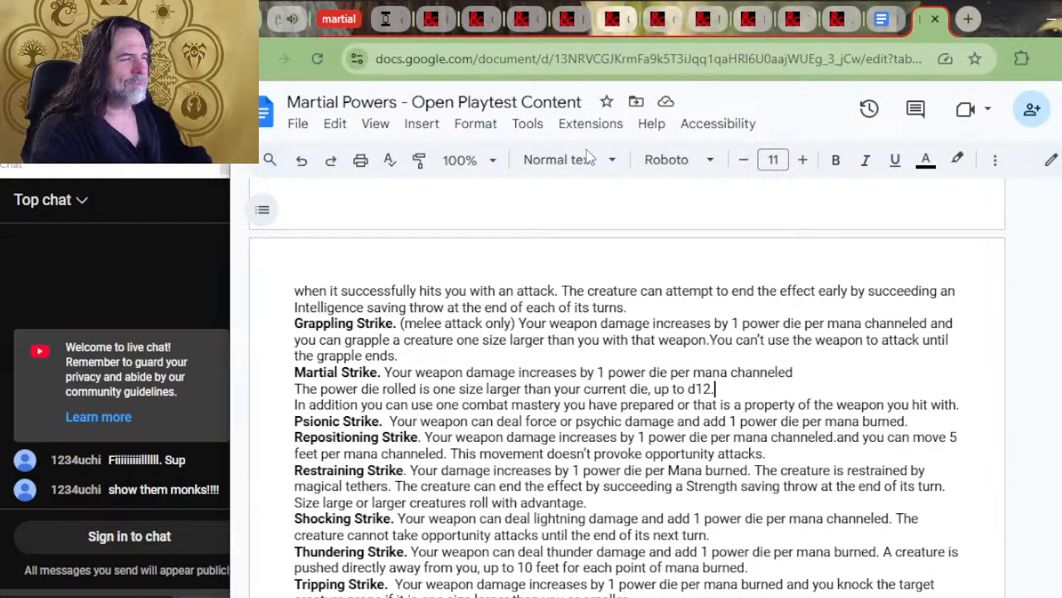
Examine the Martial Power Progression Table, highlighting the level 3 and level 17 entries to compare max rank and power die
scroll(614, 328, "up", 20)
scroll(631, 307, "down", 10)
scroll(631, 307, "down", 20)
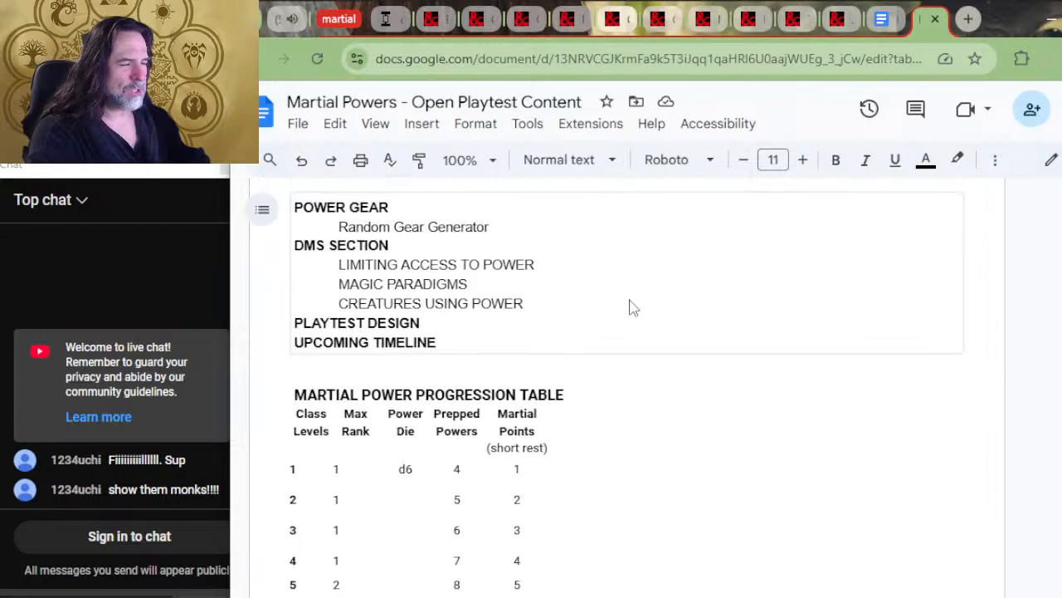
scroll(620, 298, "up", 2)
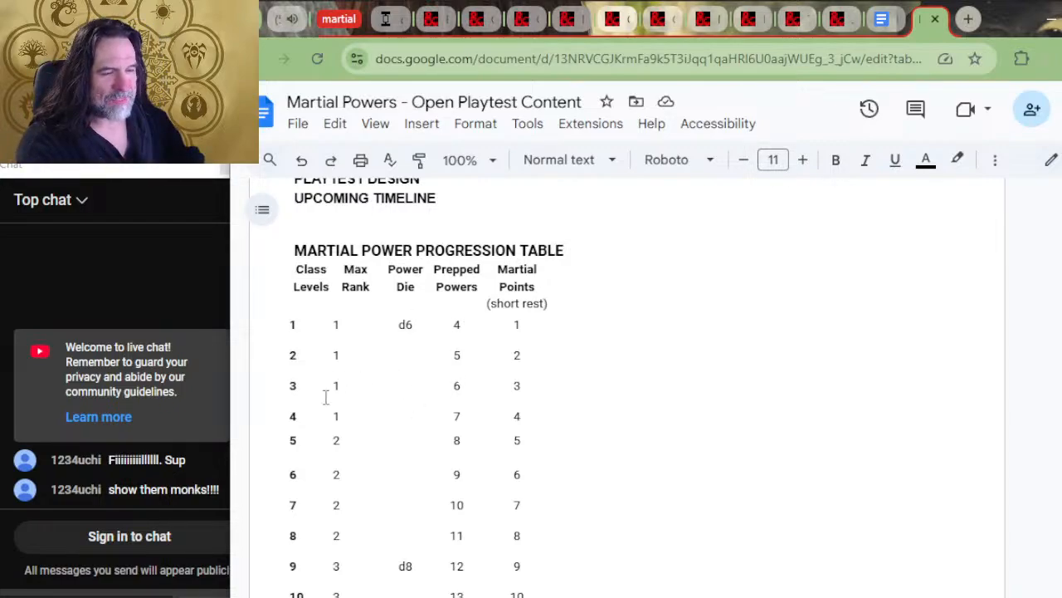
left_click_drag(384, 381, 362, 387)
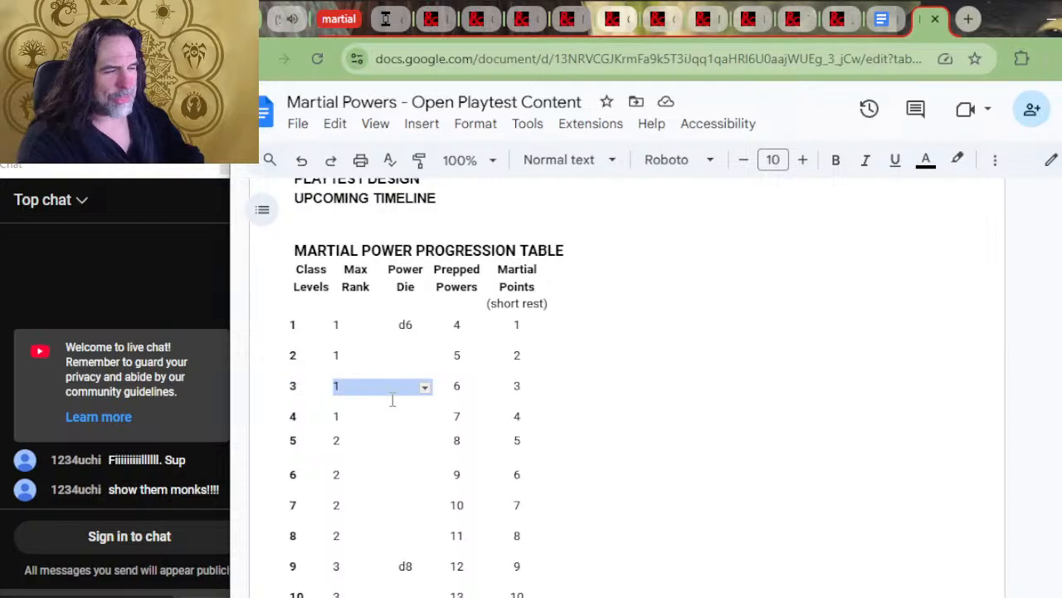
scroll(407, 400, "down", 2)
left_click_drag(427, 417, 338, 405)
scroll(372, 408, "down", 4)
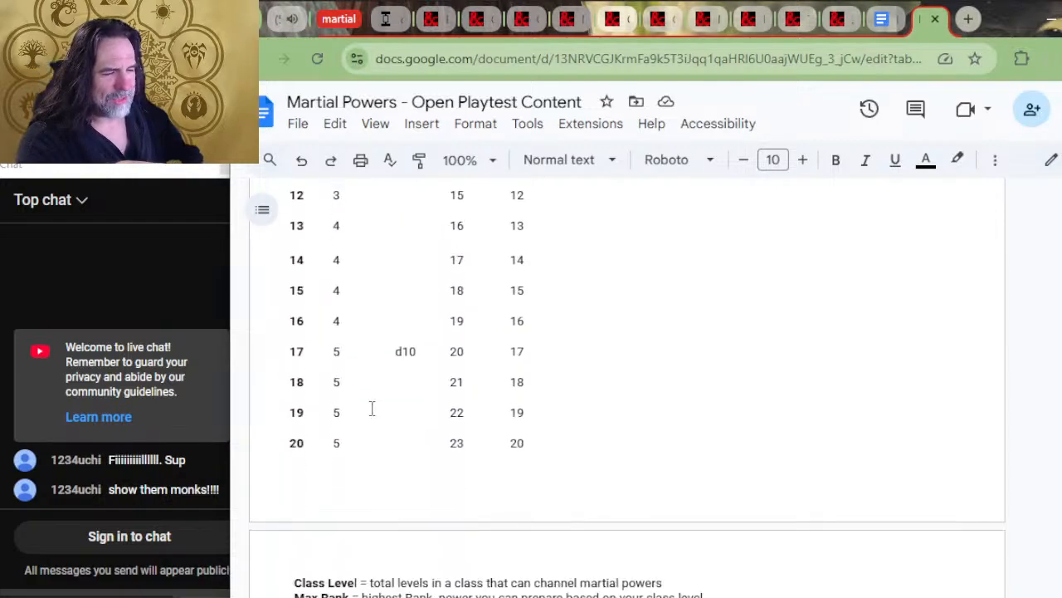
left_click_drag(417, 351, 296, 362)
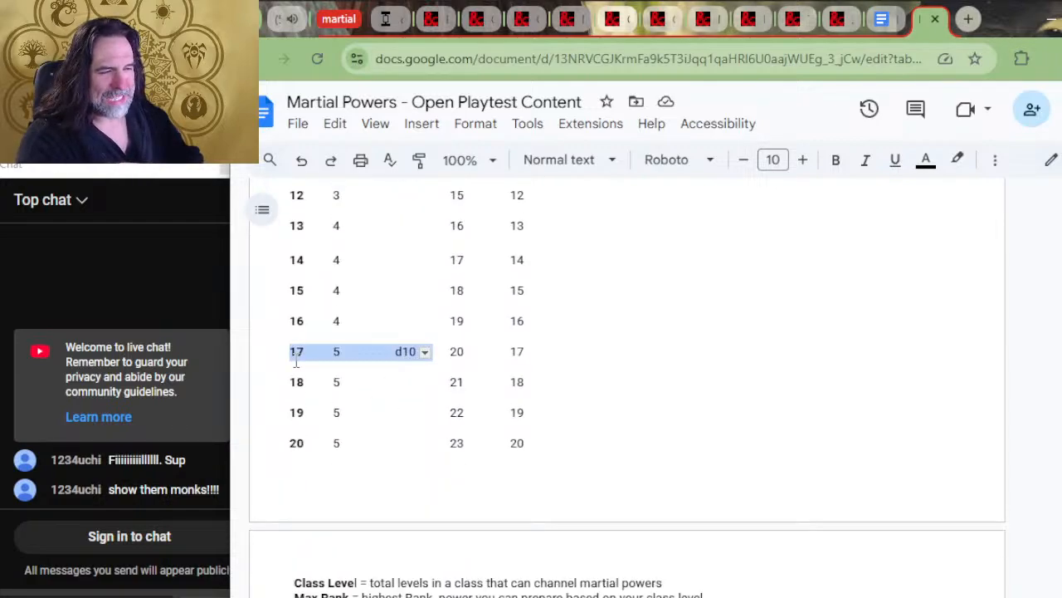
scroll(380, 391, "up", 6)
left_click(403, 389)
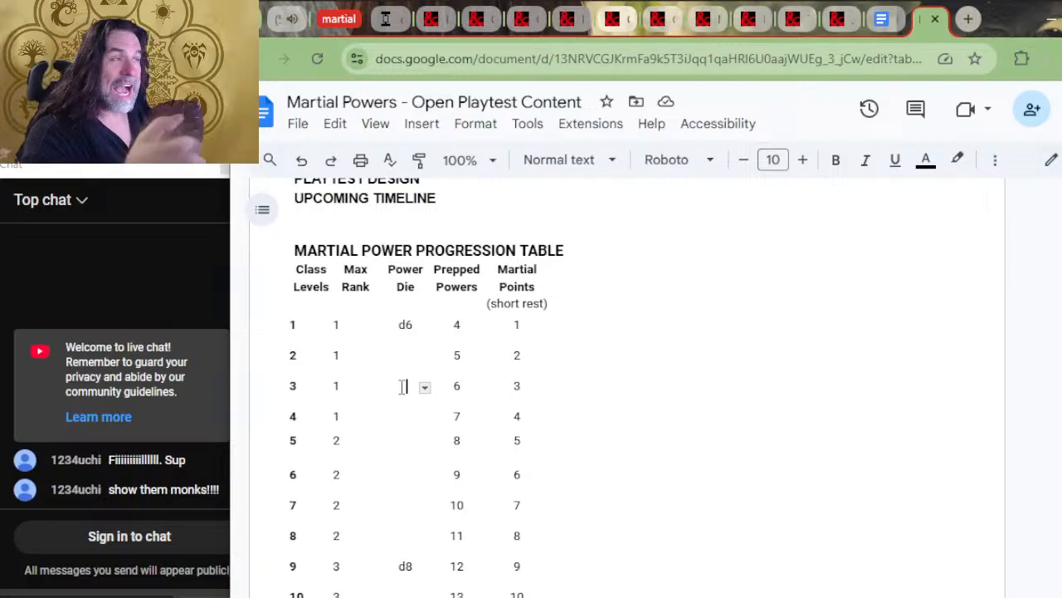
Switch to the other Martial Powers document window and review the Ranger features and subclasses, then the Paladin oaths and progression table
key("alt+Tab")
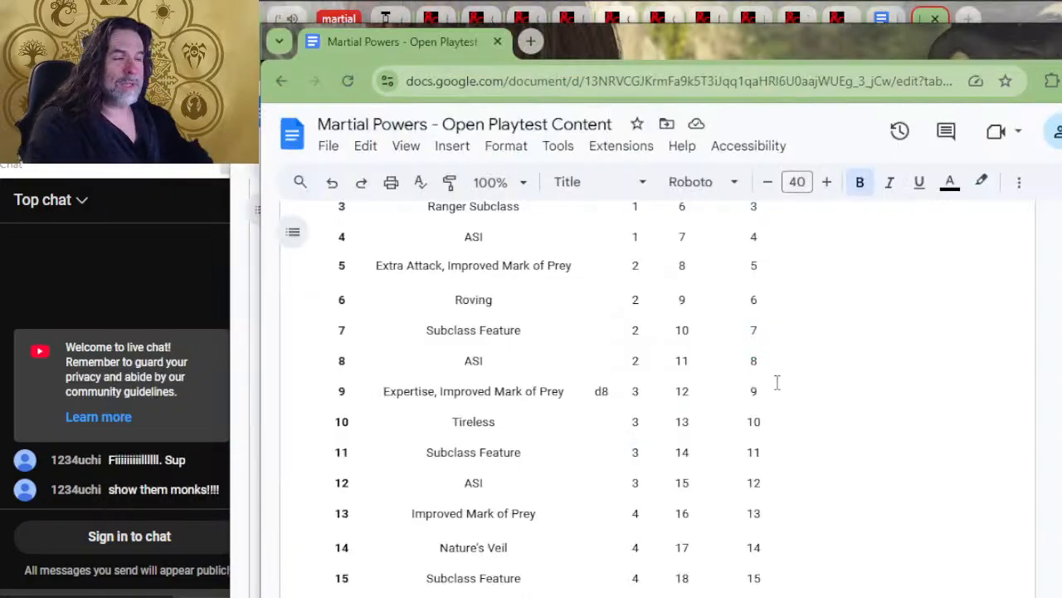
scroll(678, 371, "down", 15)
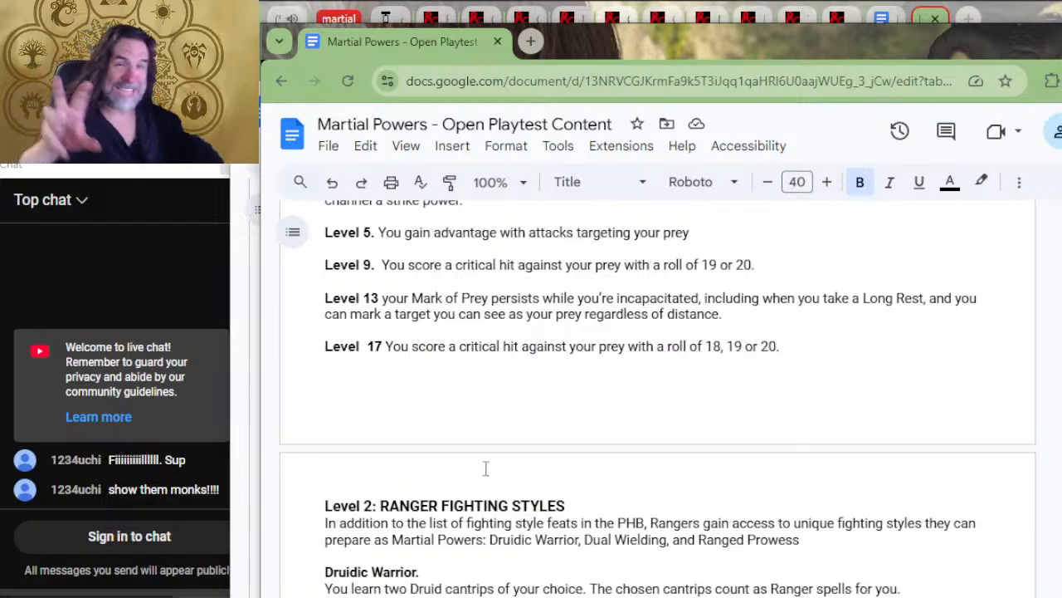
scroll(537, 395, "down", 10)
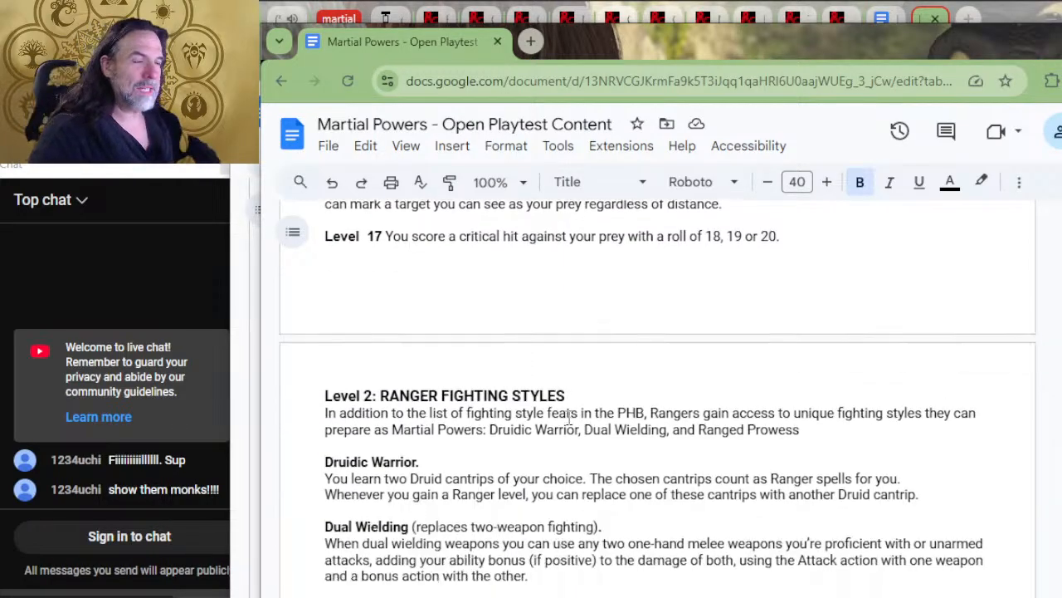
scroll(587, 420, "down", 20)
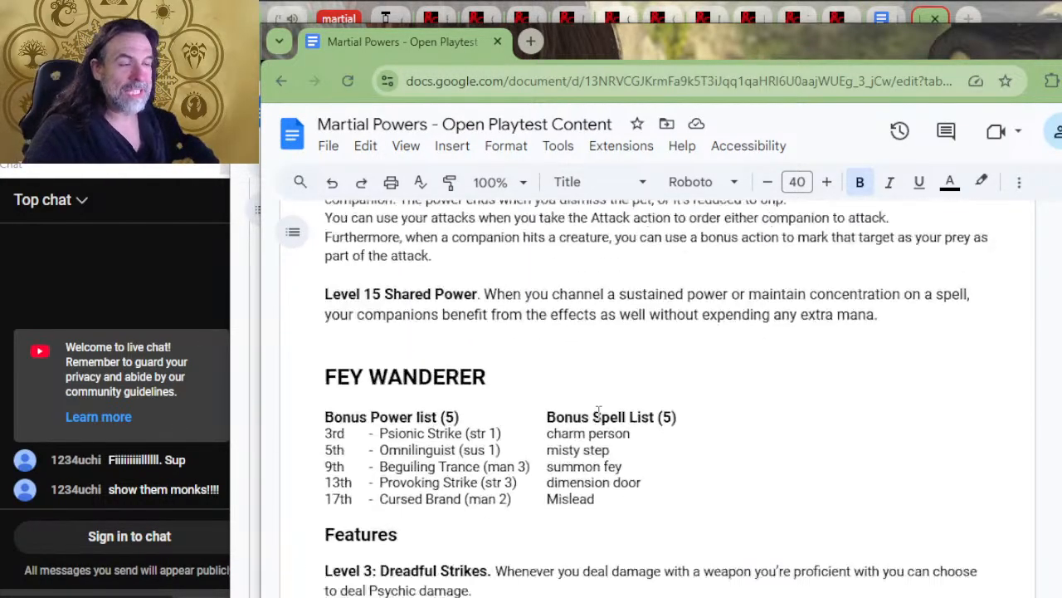
scroll(596, 449, "up", 20)
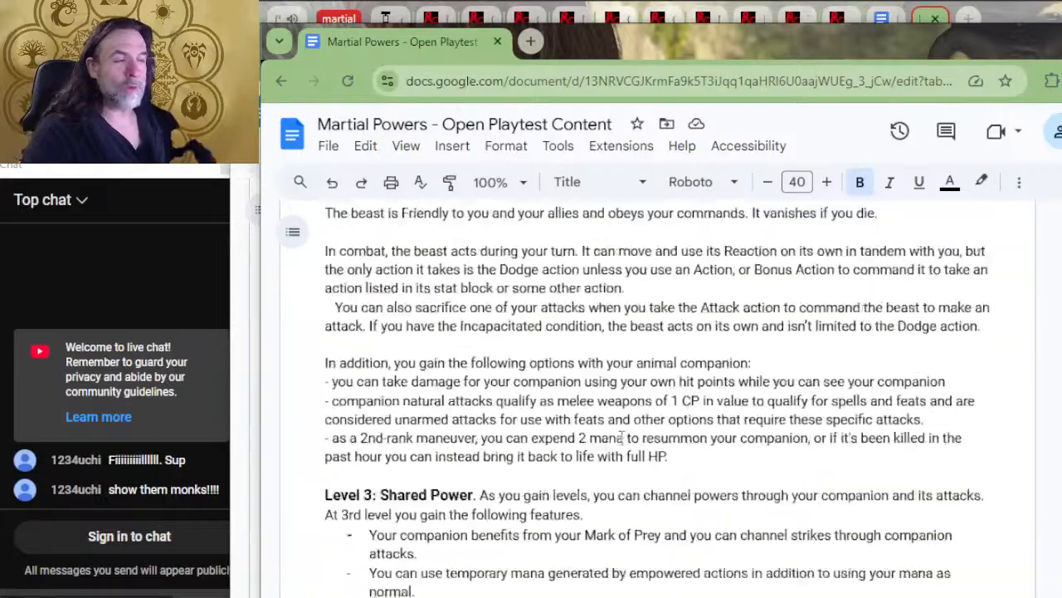
scroll(630, 438, "up", 20)
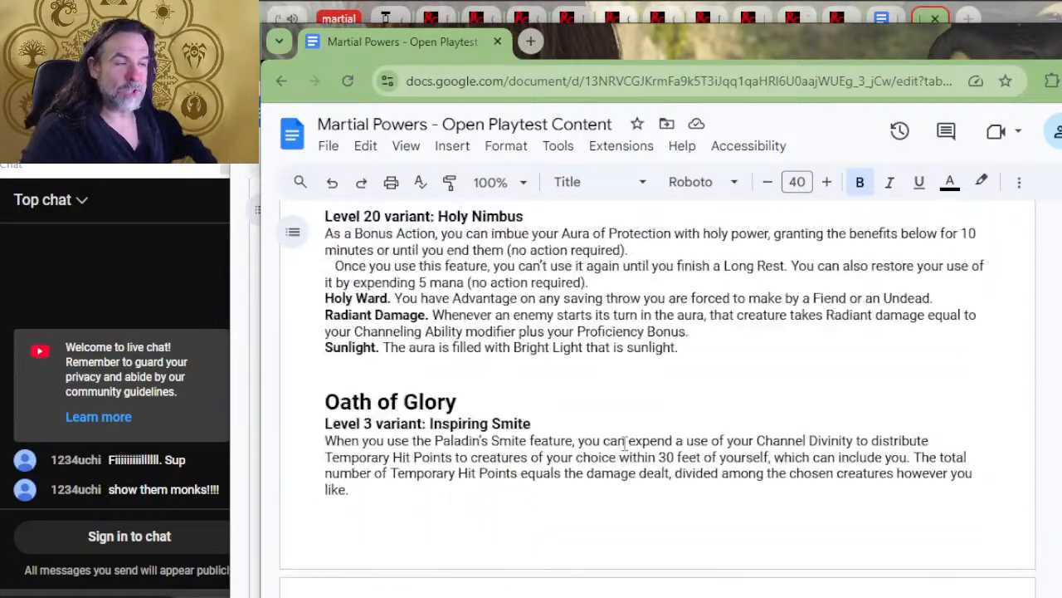
scroll(635, 449, "up", 20)
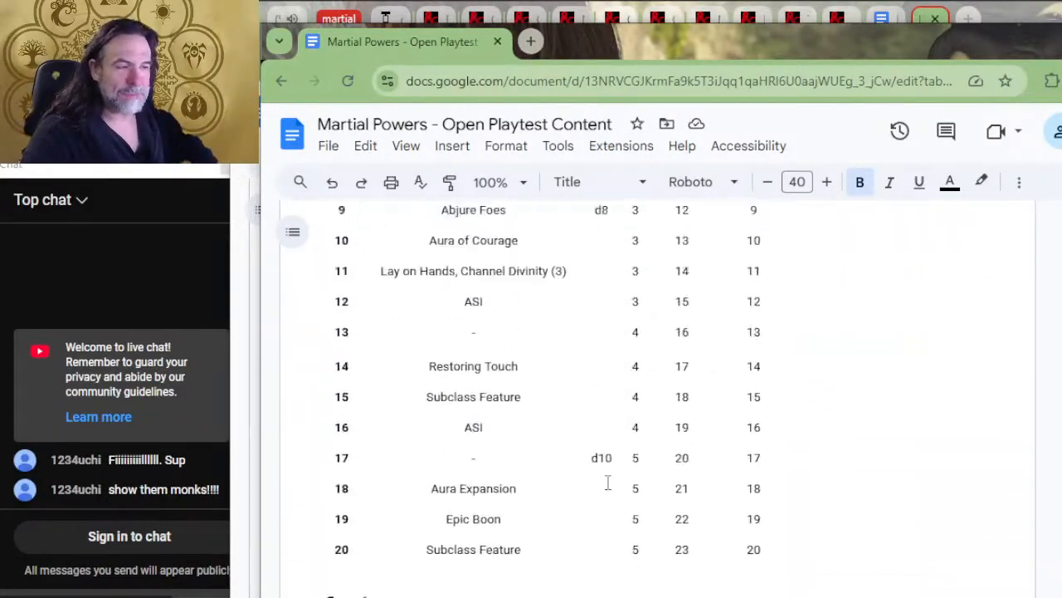
Look back through the Rogue's Second-Story Work, Soulknife and Power Over Precision sections to the Monk traditions and progression table
scroll(605, 476, "up", 20)
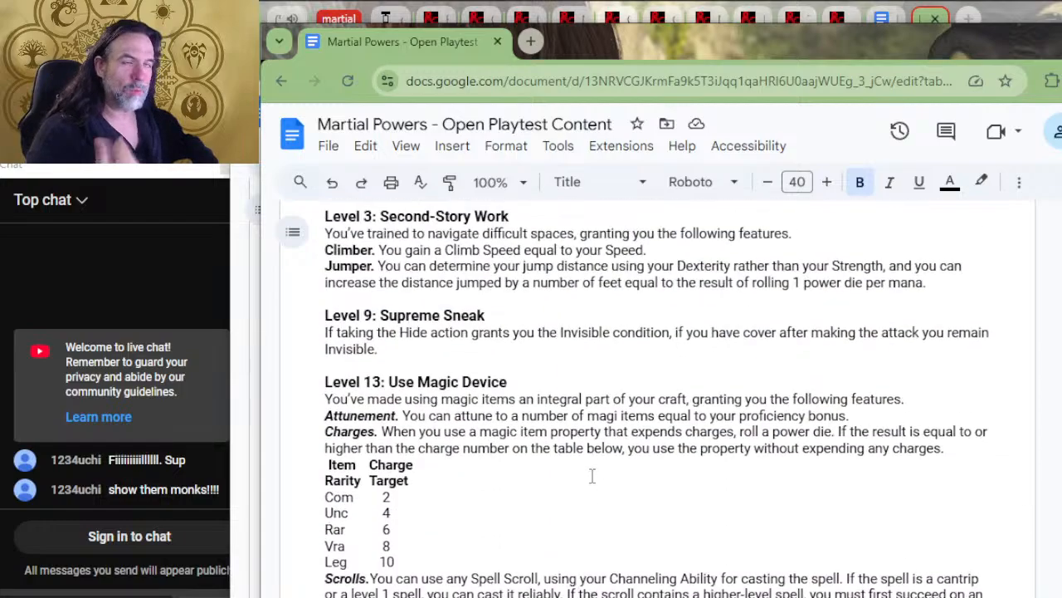
scroll(538, 366, "up", 10)
scroll(532, 404, "up", 3)
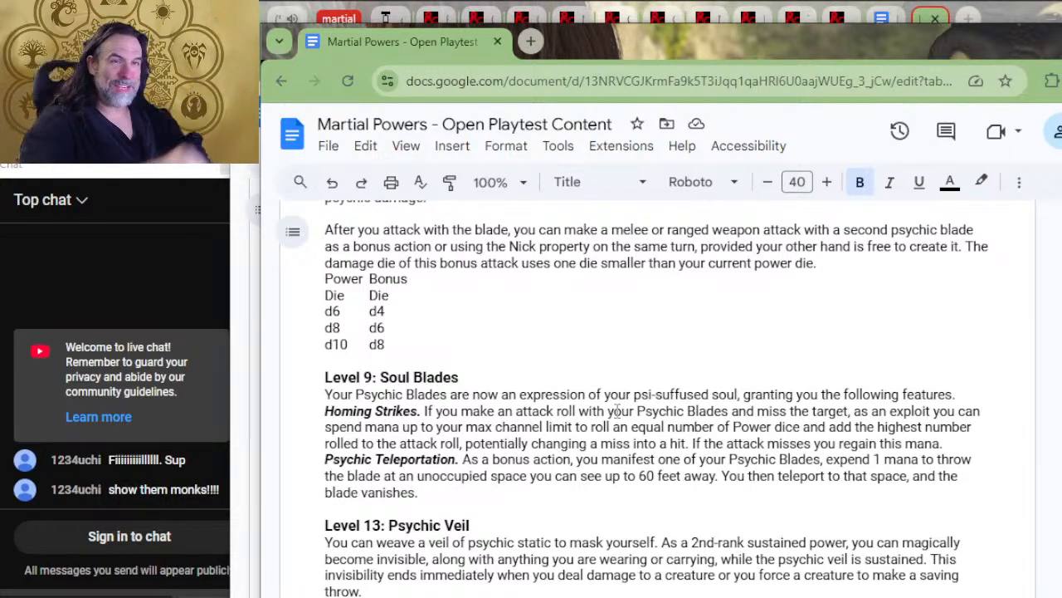
scroll(684, 381, "up", 6)
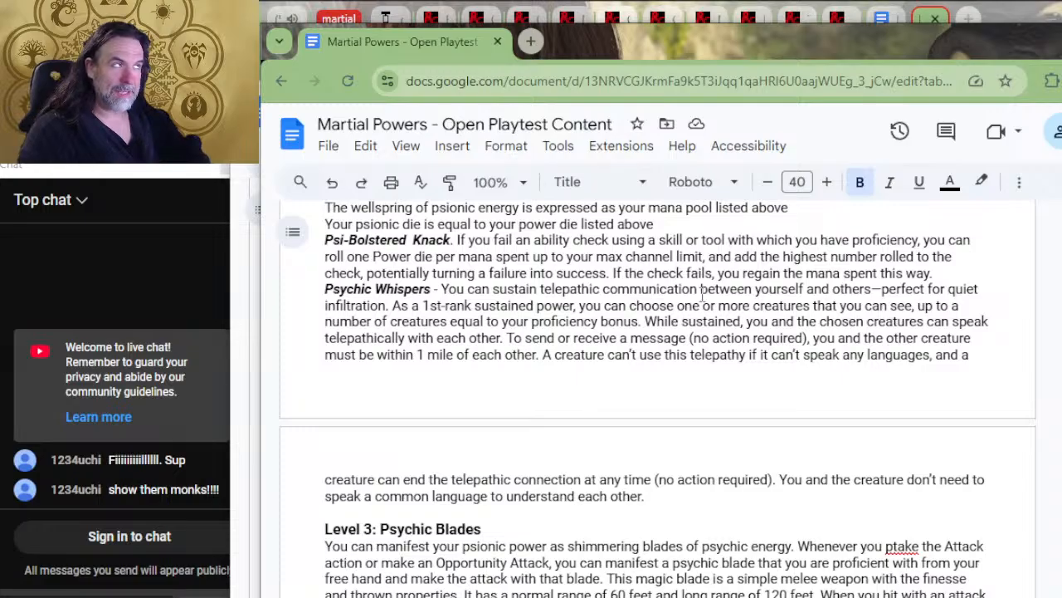
scroll(720, 316, "up", 10)
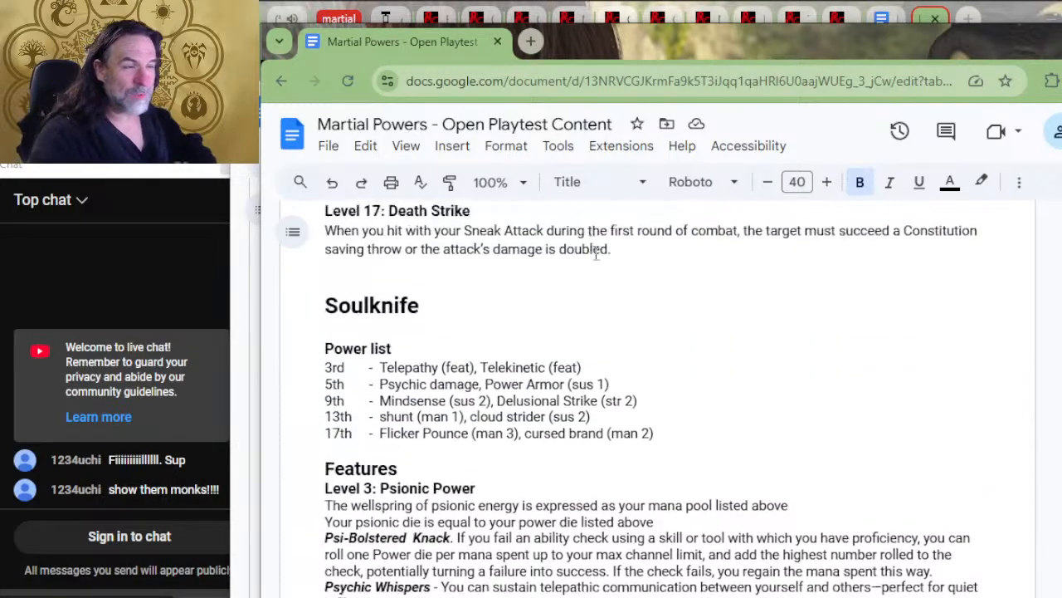
scroll(648, 380, "up", 20)
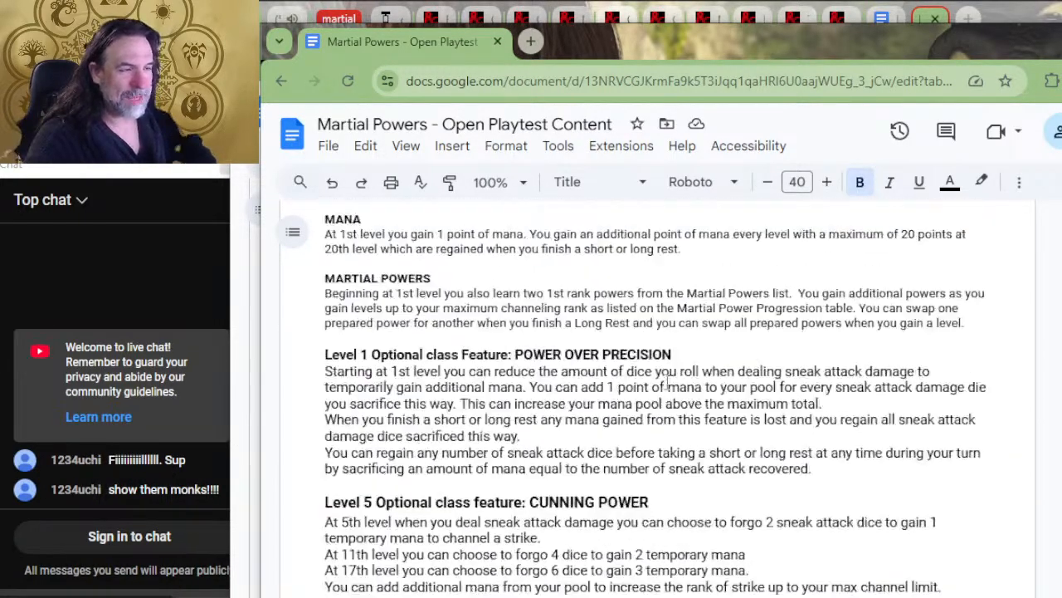
scroll(656, 387, "up", 20)
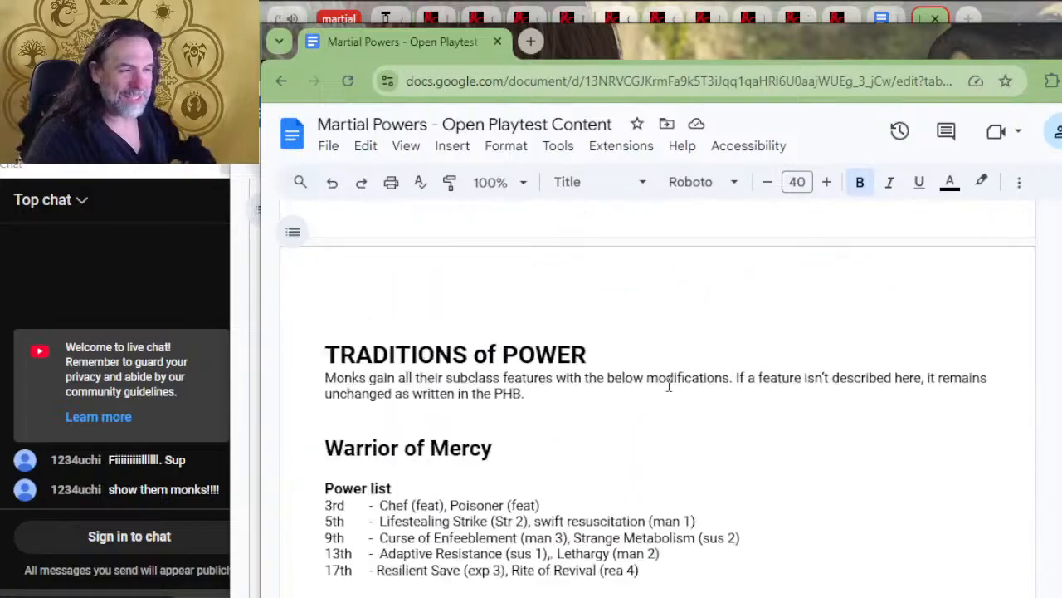
scroll(655, 365, "up", 20)
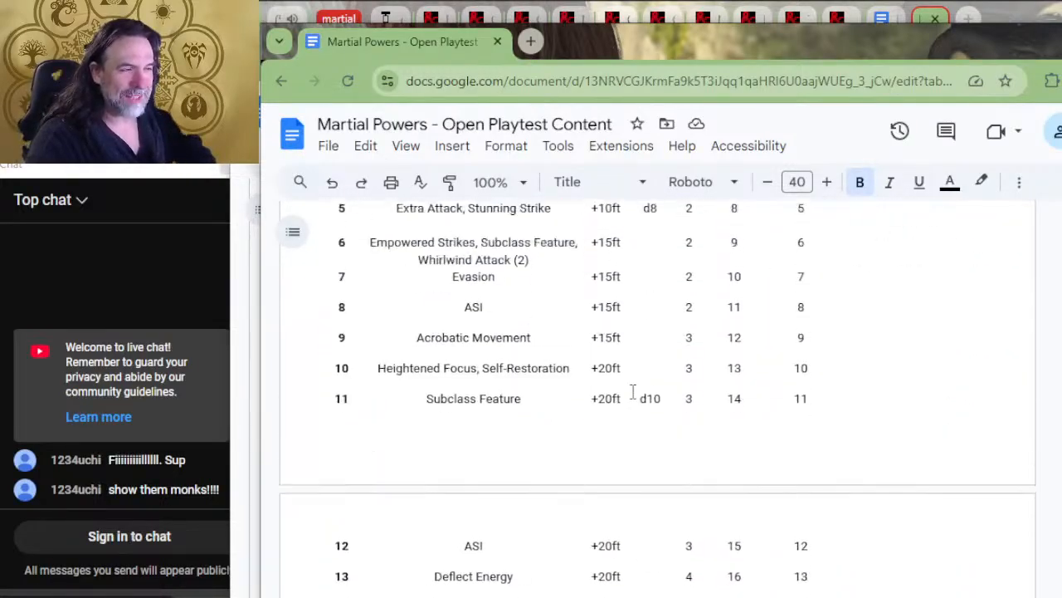
Skim back through the Fighter archetypes and progression table, the Barbarian channeling features, and the sustained power, reaction and maneuver lists
scroll(676, 332, "up", 20)
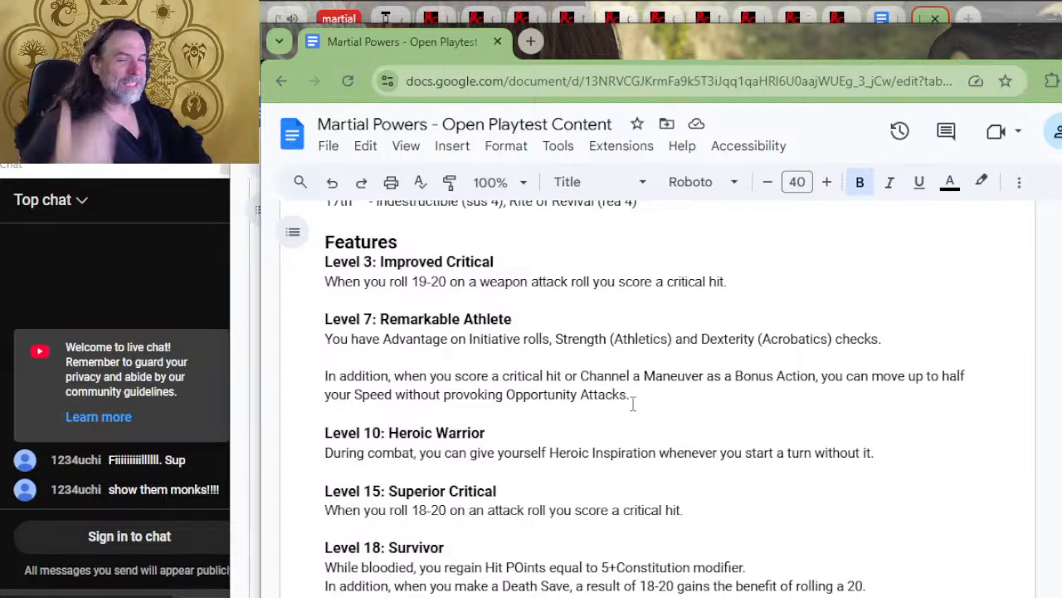
scroll(538, 473, "up", 4)
scroll(538, 473, "up", 15)
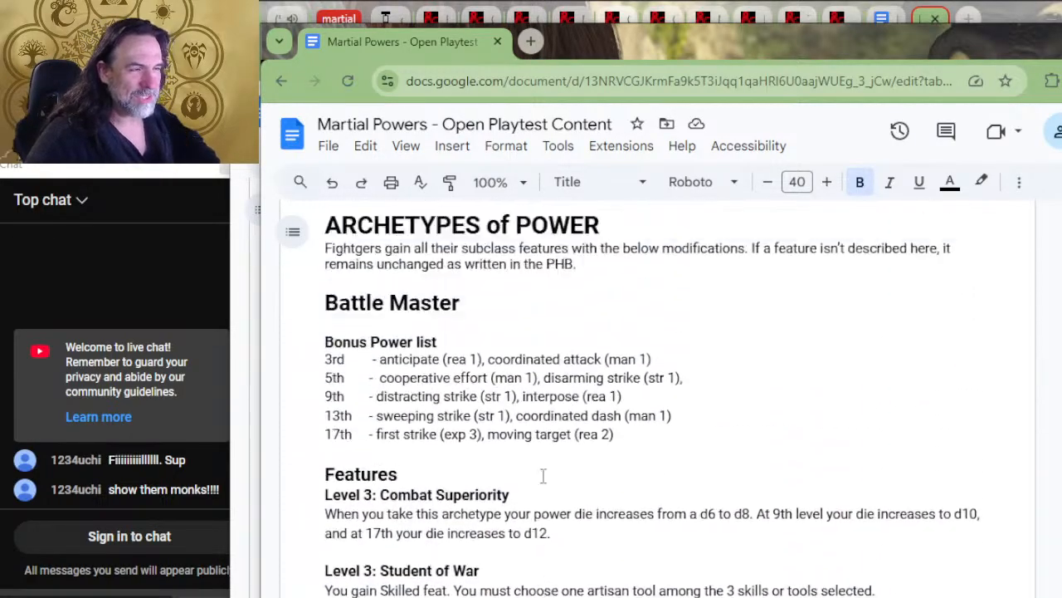
scroll(567, 437, "up", 20)
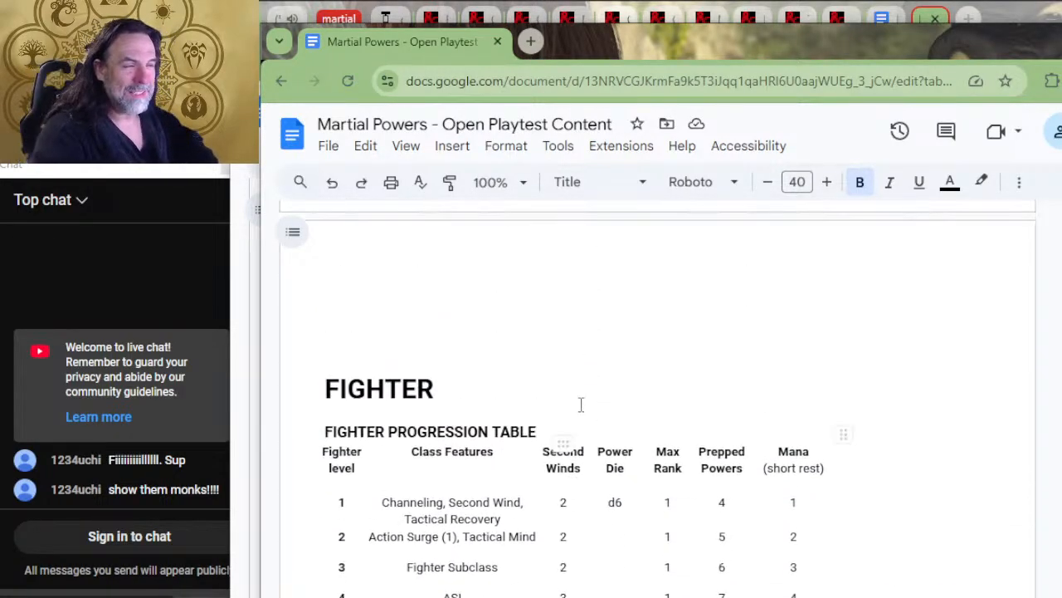
scroll(628, 449, "up", 20)
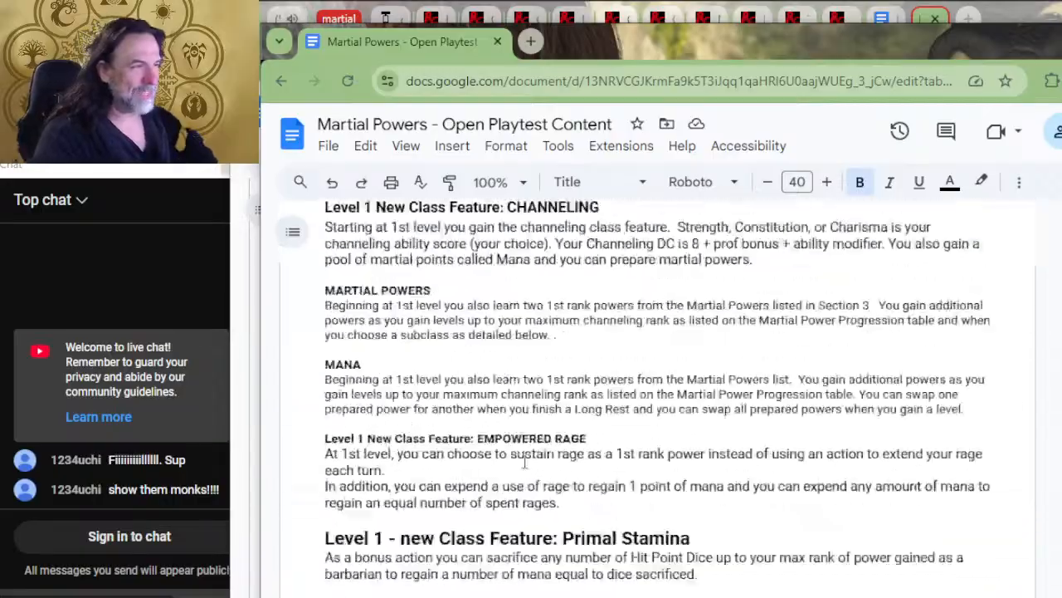
scroll(399, 444, "up", 15)
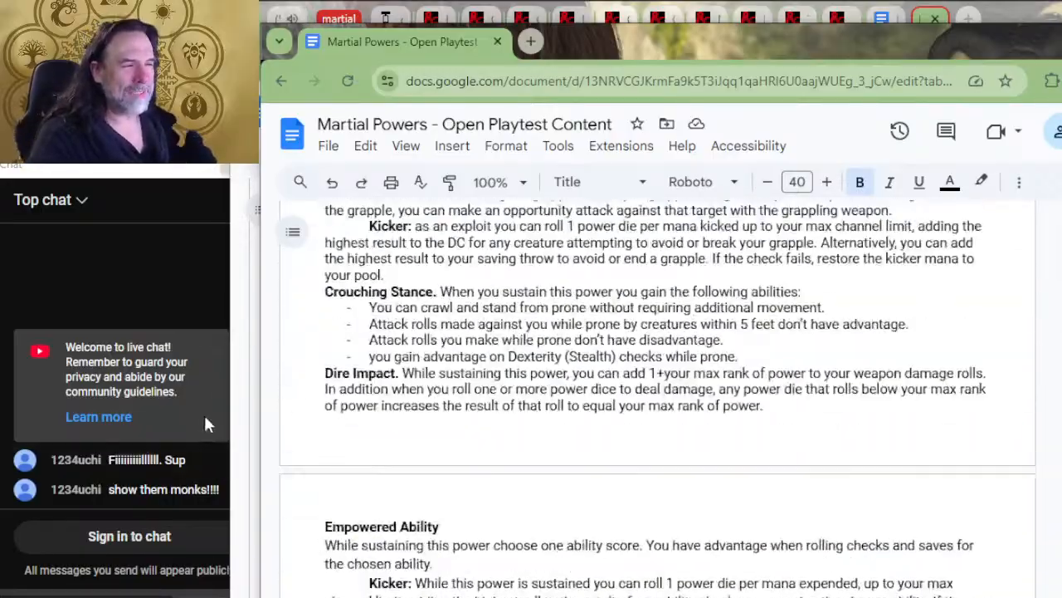
scroll(525, 408, "up", 20)
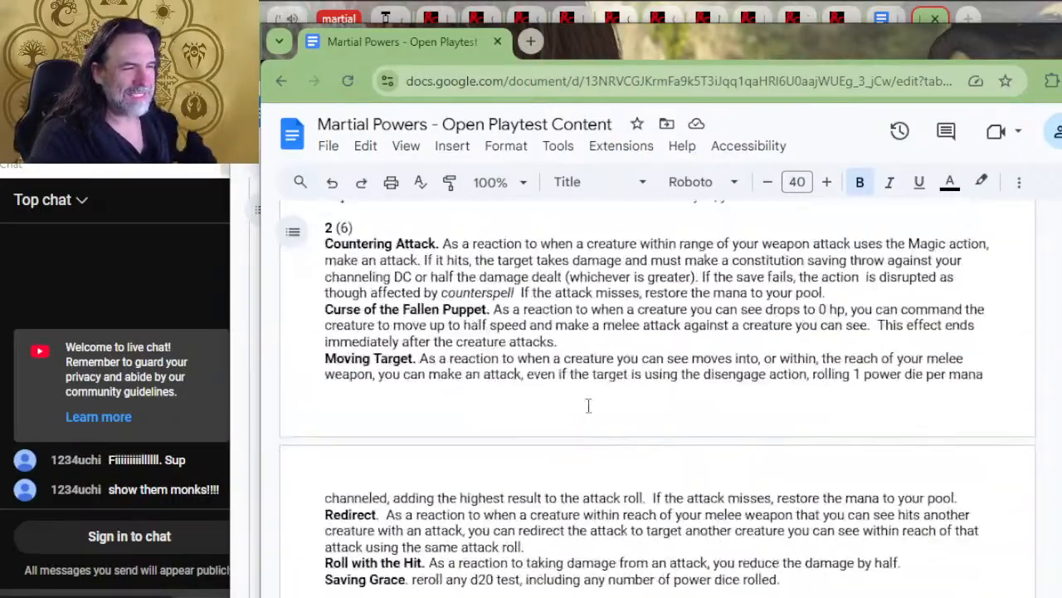
scroll(618, 394, "up", 20)
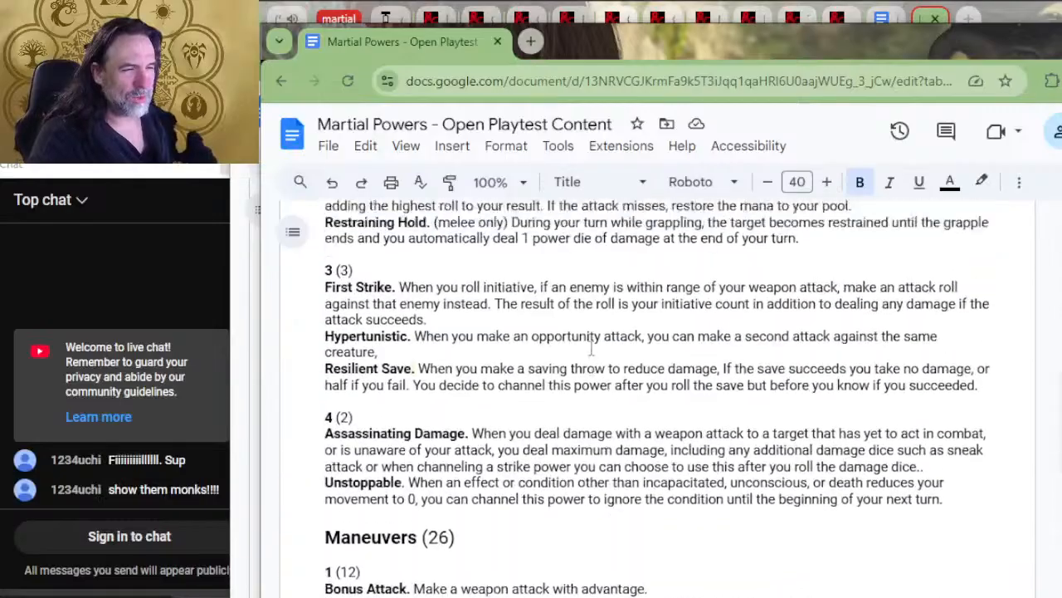
Look through the reaction and exploit powers and the ranged-weapon channeling rules, then the sustained powers, for the Ranged Assault entry
scroll(599, 352, "down", 6)
scroll(607, 333, "up", 5)
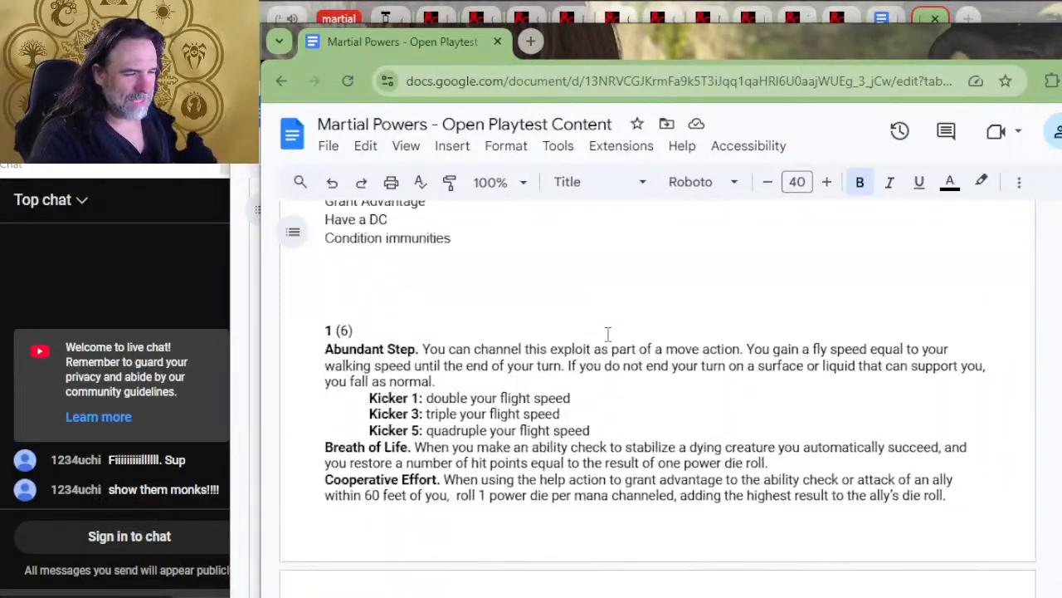
scroll(613, 335, "up", 15)
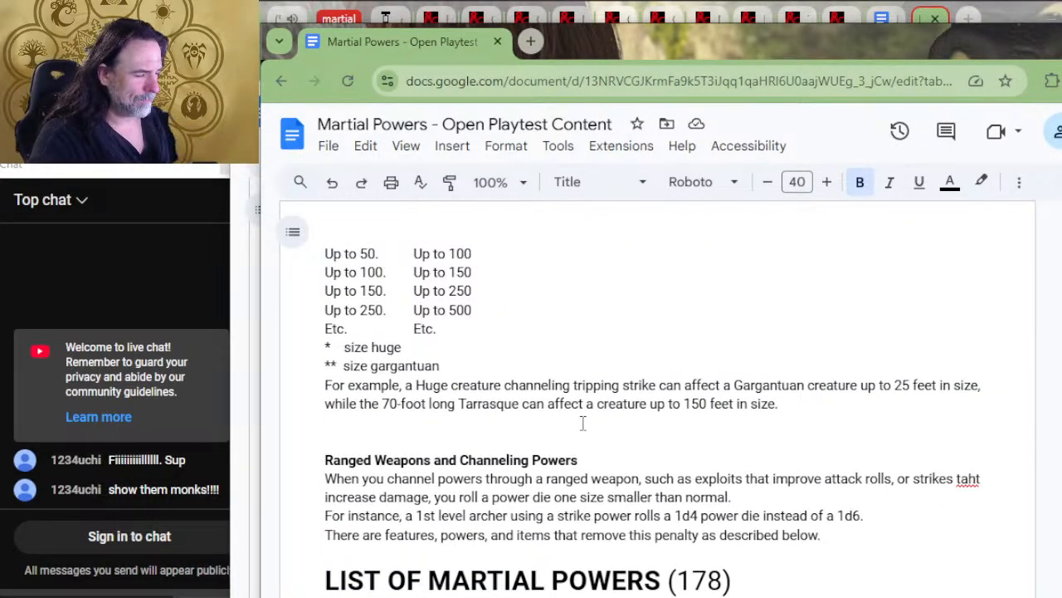
scroll(597, 415, "down", 20)
scroll(632, 422, "down", 10)
scroll(602, 399, "up", 5)
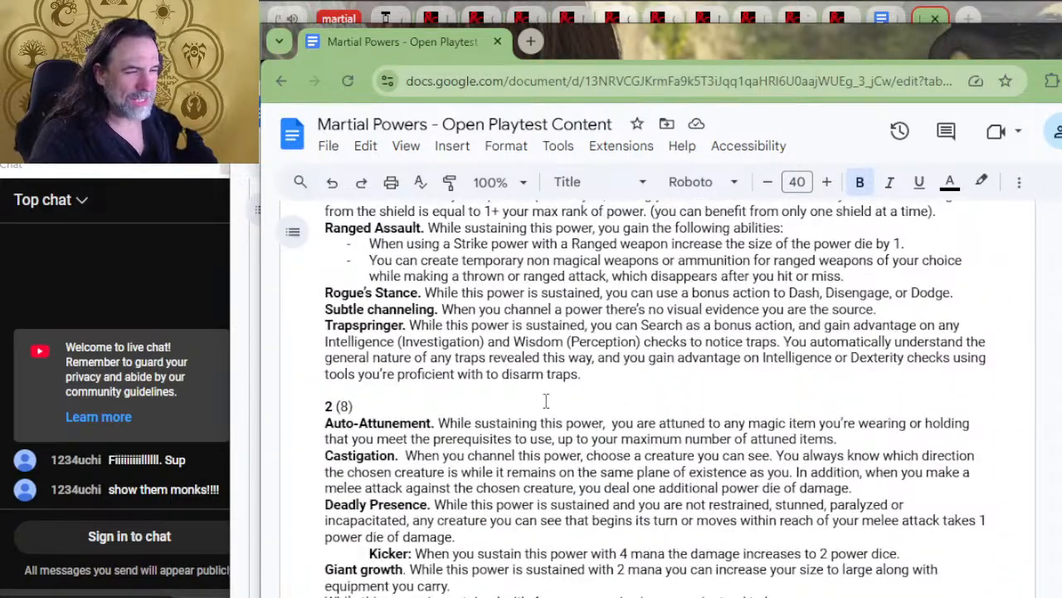
scroll(546, 400, "down", 5)
scroll(540, 415, "down", 5)
scroll(541, 415, "up", 10)
scroll(462, 455, "up", 3)
scroll(477, 398, "down", 3)
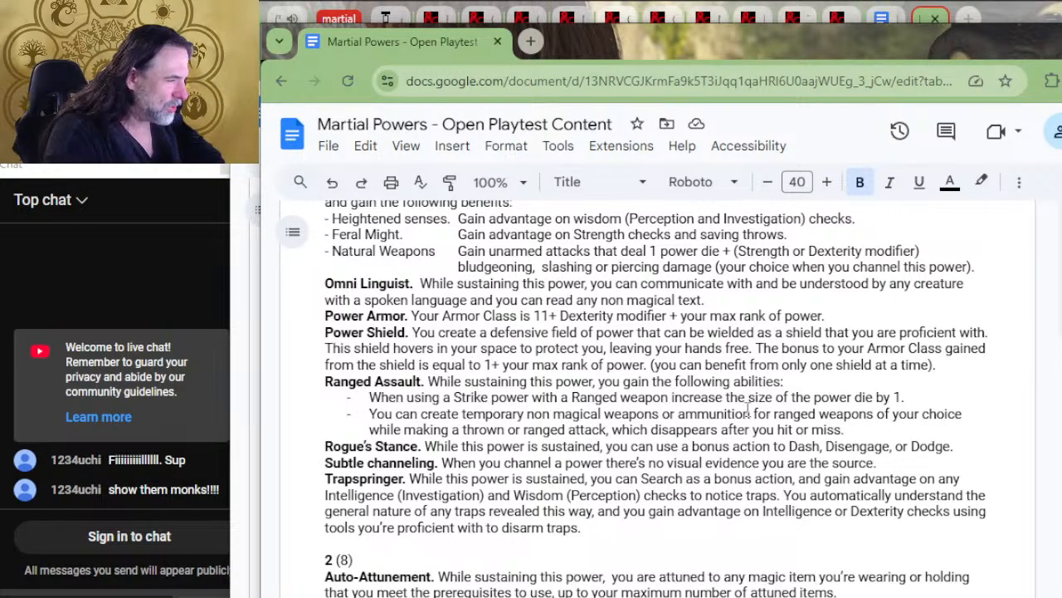
Reword the first Ranged Assault benefit to say that with a Ranged weapon "the power die size is no longer reduced"
left_click_drag(724, 396, 671, 398)
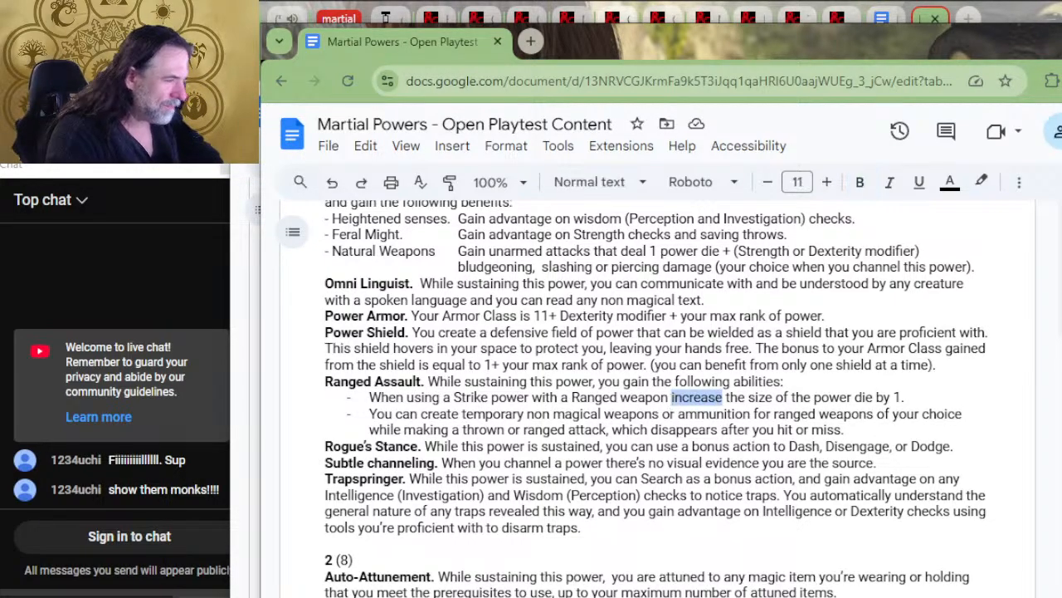
type("the di")
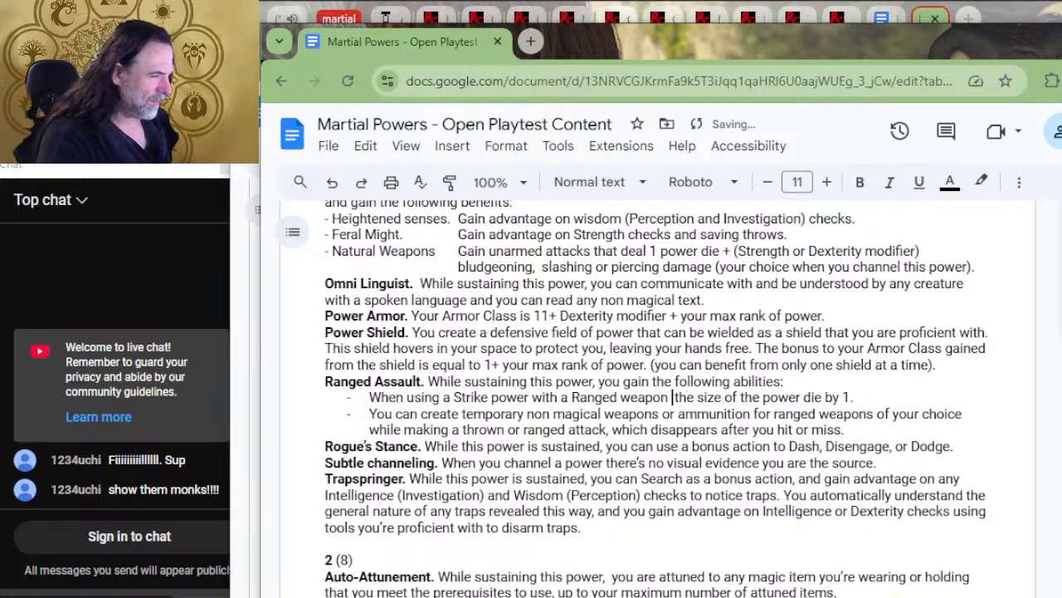
key("BackSpace")
key("BackSpace")
type("power di ")
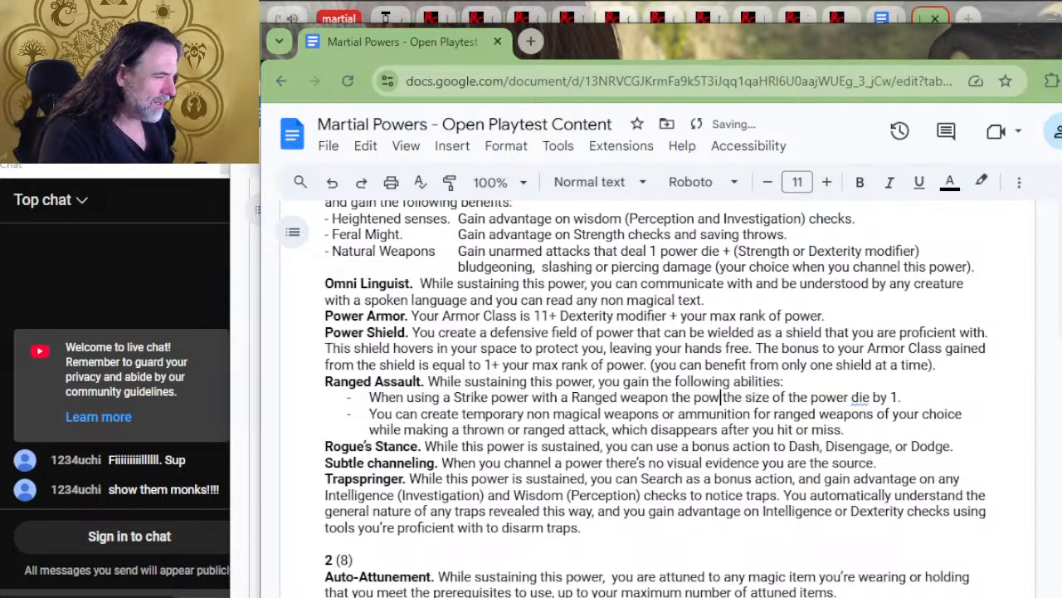
type("e size is n")
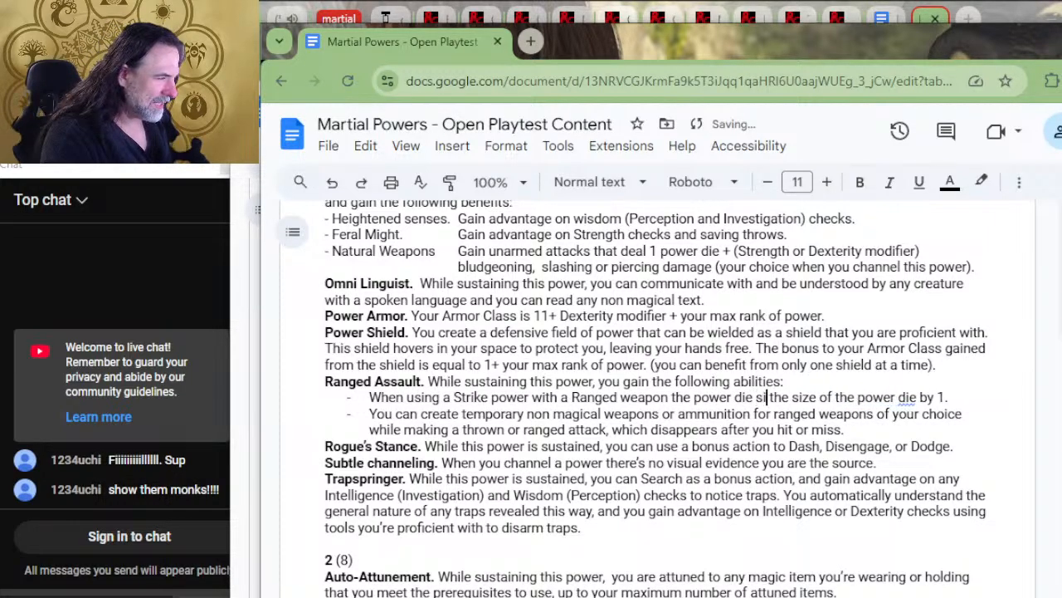
type("o longer reduce")
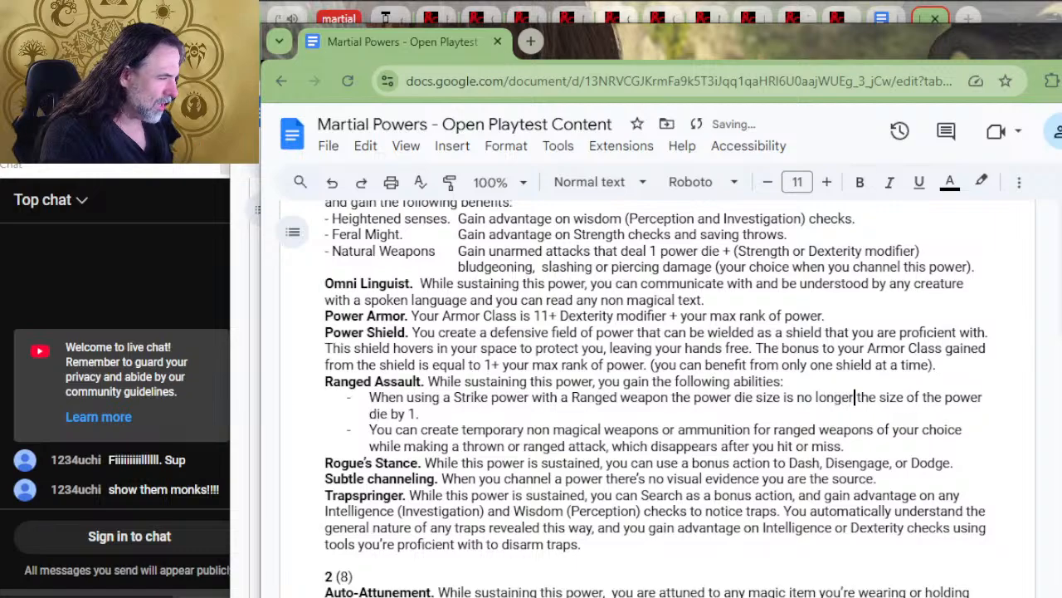
type("d")
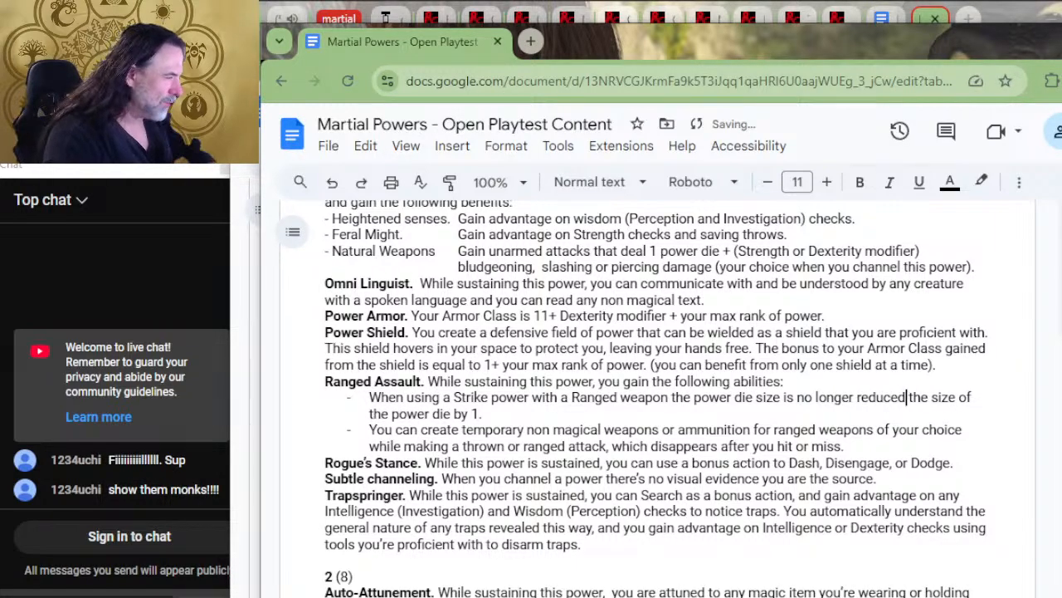
key("ctrl+shift+Down")
key("Delete")
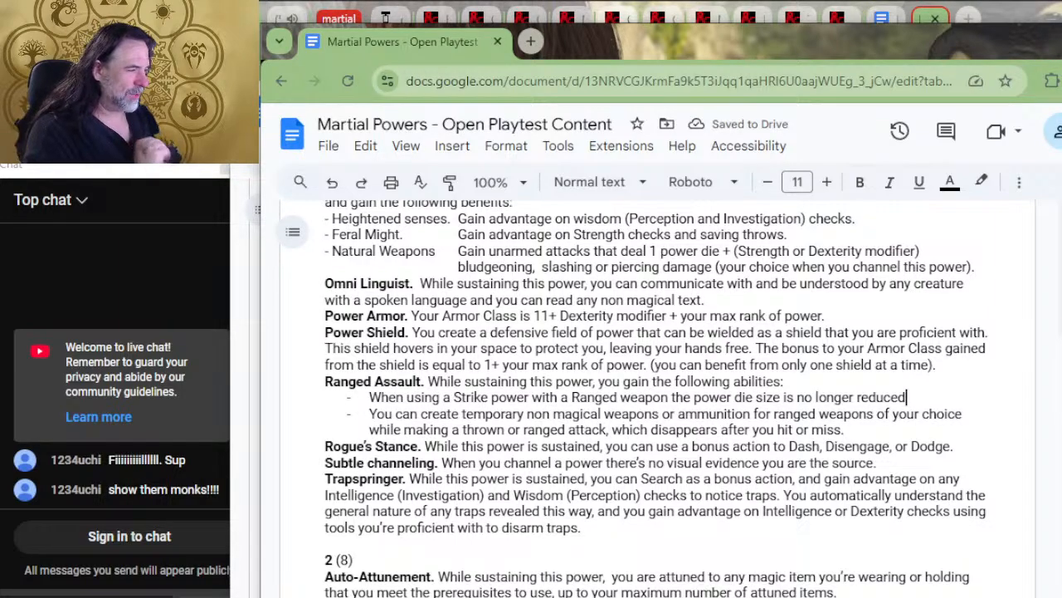
Review the Ranged Assault and Rogue's Stance wording, then look back through the sustained powers to the damage types and Power Characters heading
mouse_move(514, 597)
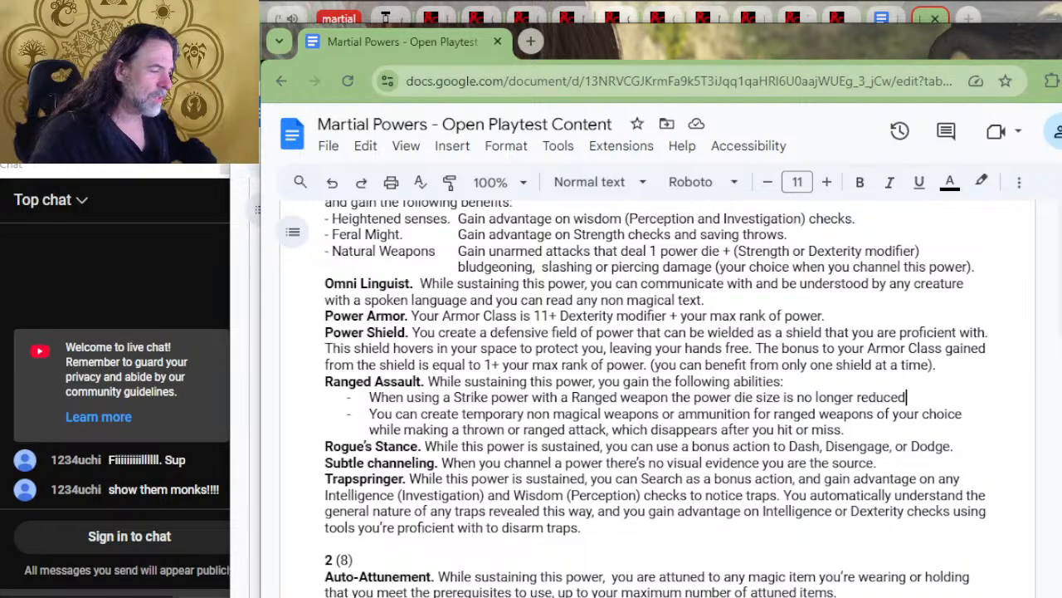
left_click_drag(954, 448, 949, 425)
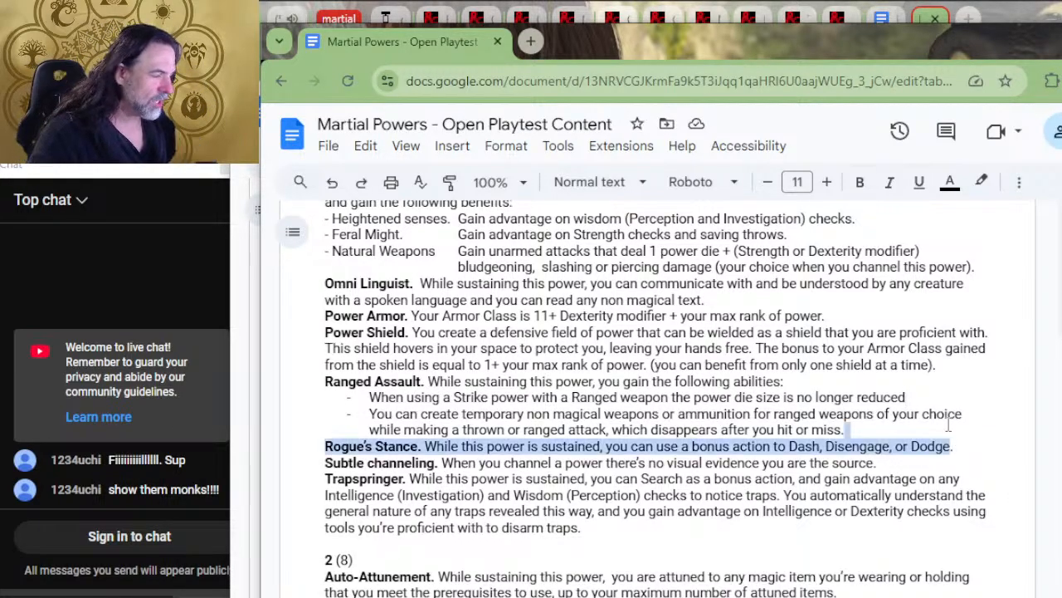
left_click(558, 398)
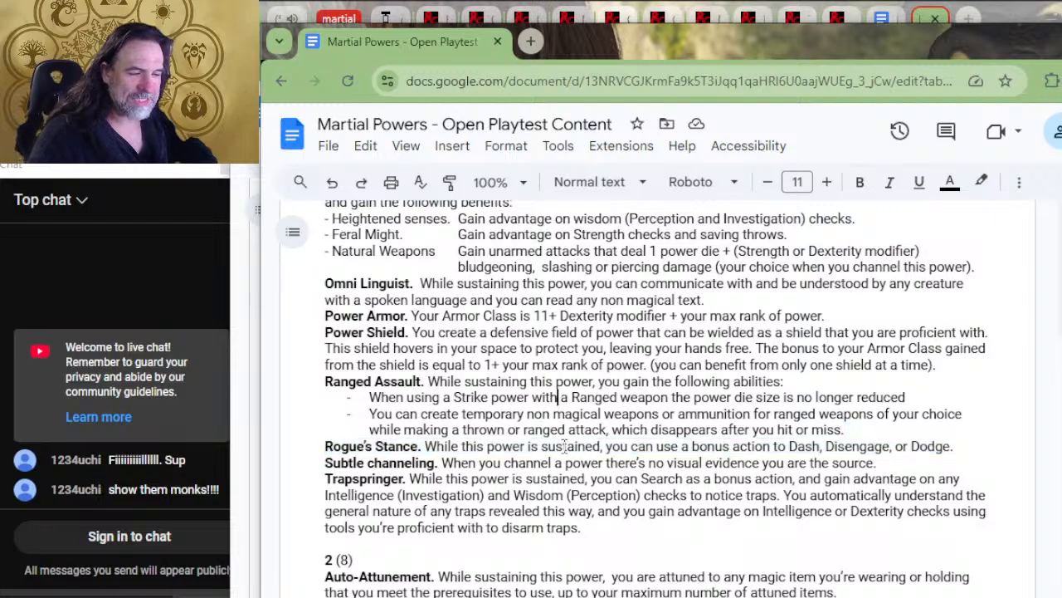
mouse_move(576, 430)
left_mouse_down()
mouse_move(571, 397)
mouse_move(598, 413)
mouse_move(581, 405)
mouse_move(591, 398)
mouse_move(580, 413)
mouse_move(589, 431)
left_mouse_up()
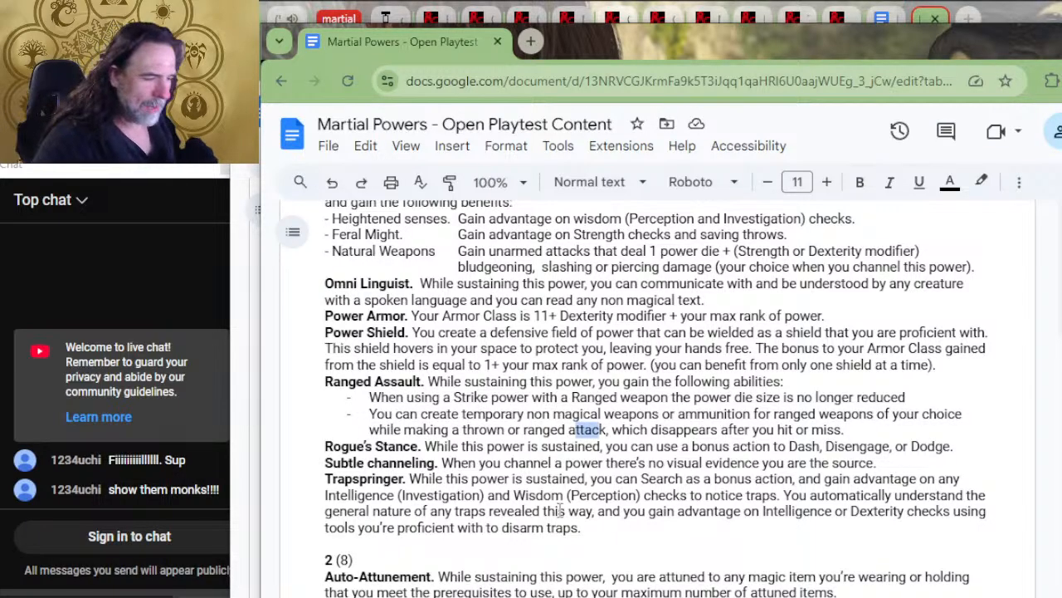
scroll(619, 433, "down", 2)
scroll(615, 434, "up", 3)
scroll(612, 434, "up", 3)
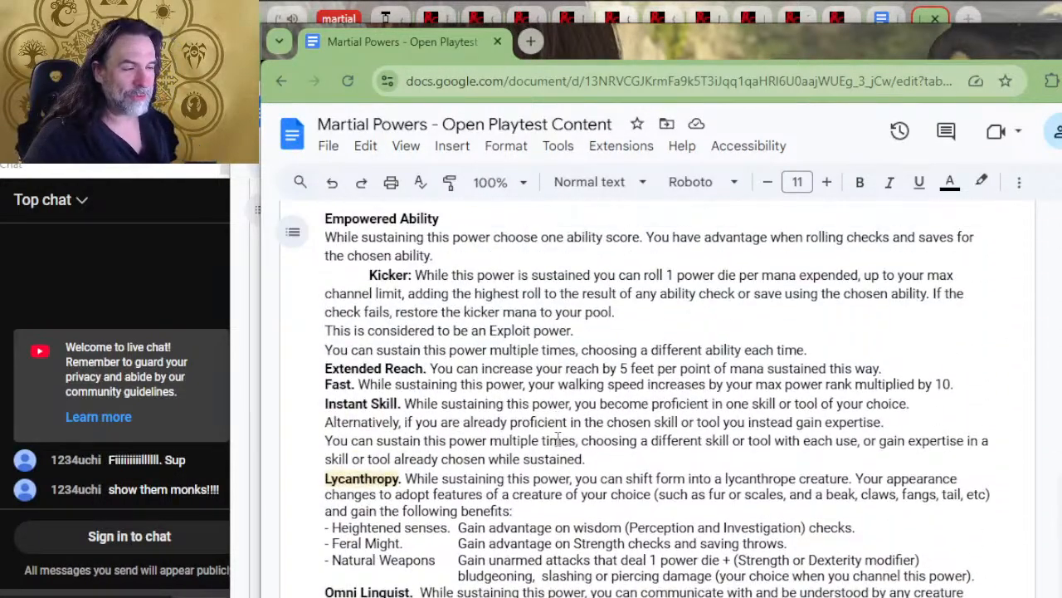
scroll(573, 396, "up", 2)
scroll(581, 415, "down", 2)
scroll(604, 494, "up", 7)
scroll(615, 481, "up", 4)
scroll(562, 345, "down", 2)
scroll(564, 353, "up", 2)
scroll(567, 362, "down", 15)
scroll(569, 366, "down", 20)
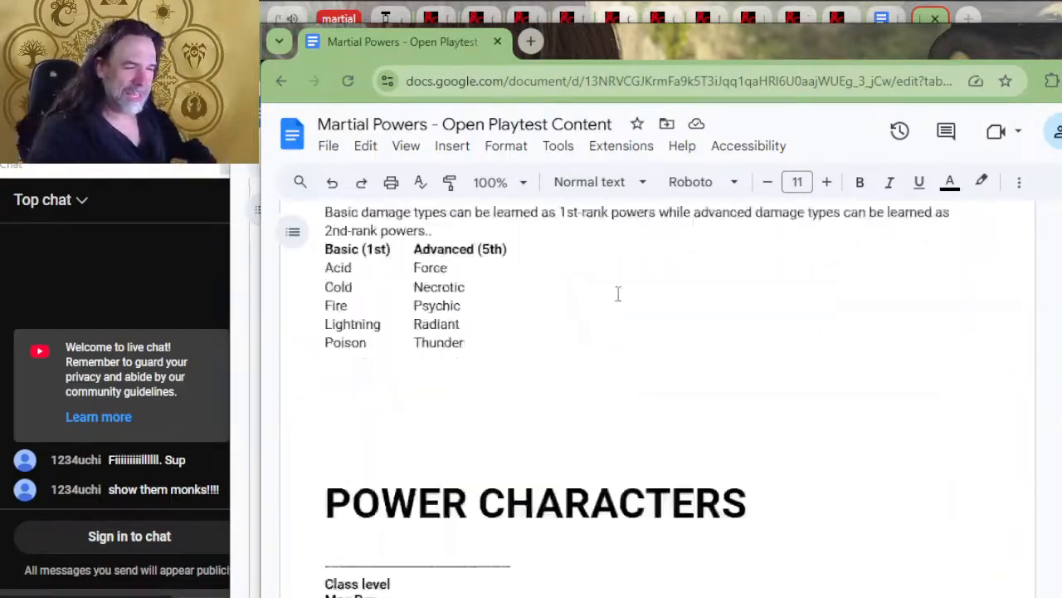
Skim the Barbarian's Zealous Presence and Rage of the Gods, the Monk table, the Arcane Trickster spellcasting rules and the Paladin oaths
left_click(570, 293)
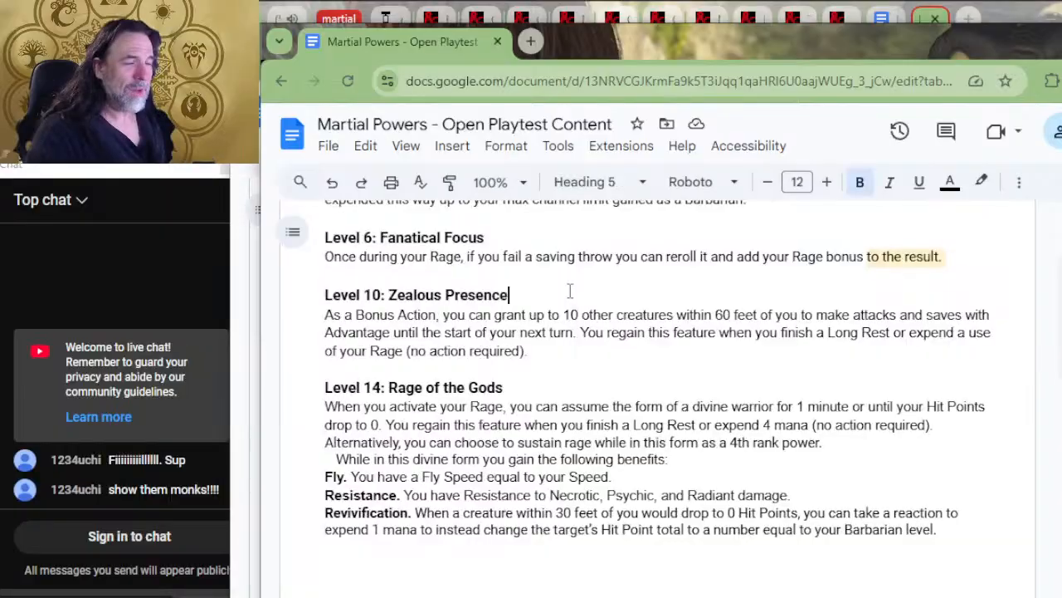
scroll(573, 307, "down", 20)
scroll(581, 319, "down", 20)
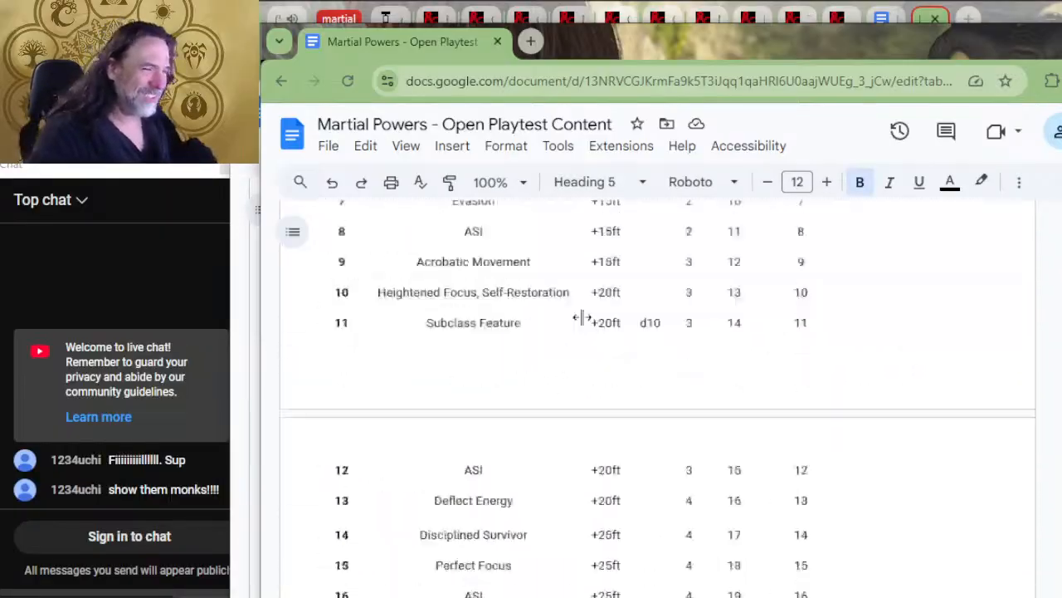
scroll(598, 324, "down", 20)
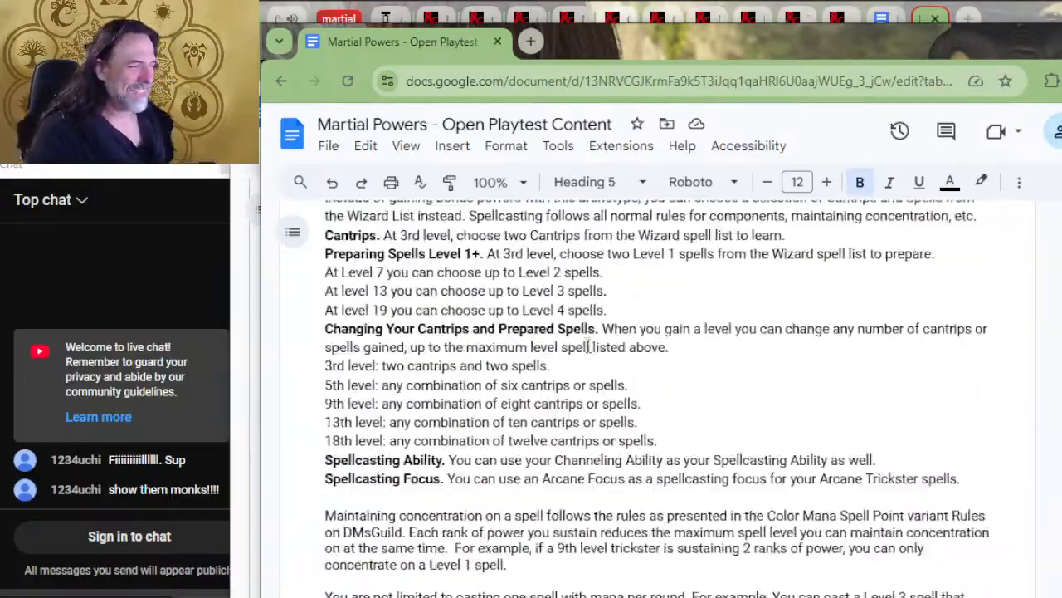
scroll(608, 355, "up", 15)
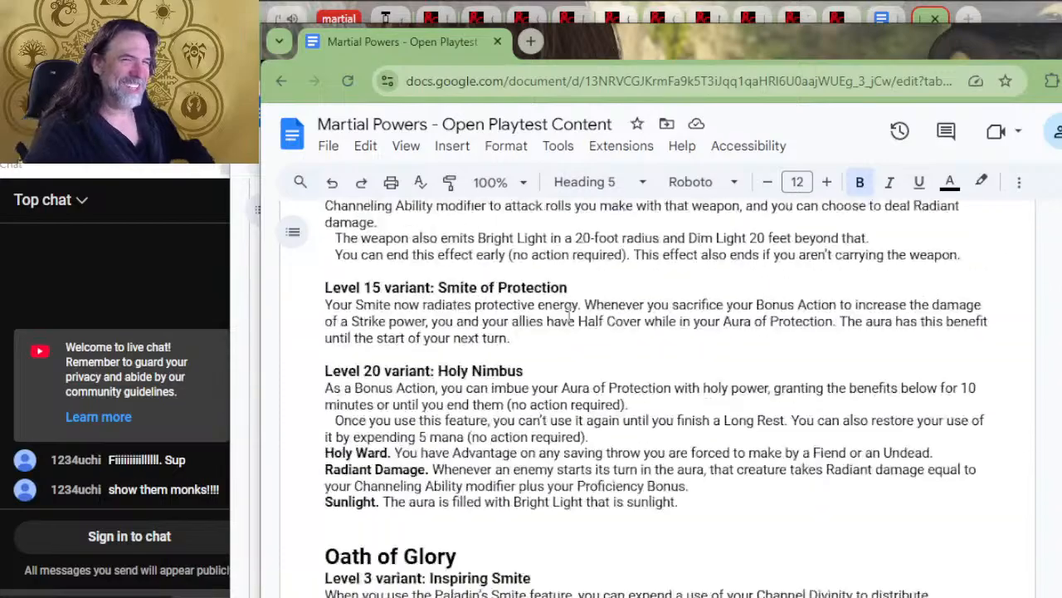
scroll(589, 332, "down", 20)
scroll(608, 303, "down", 10)
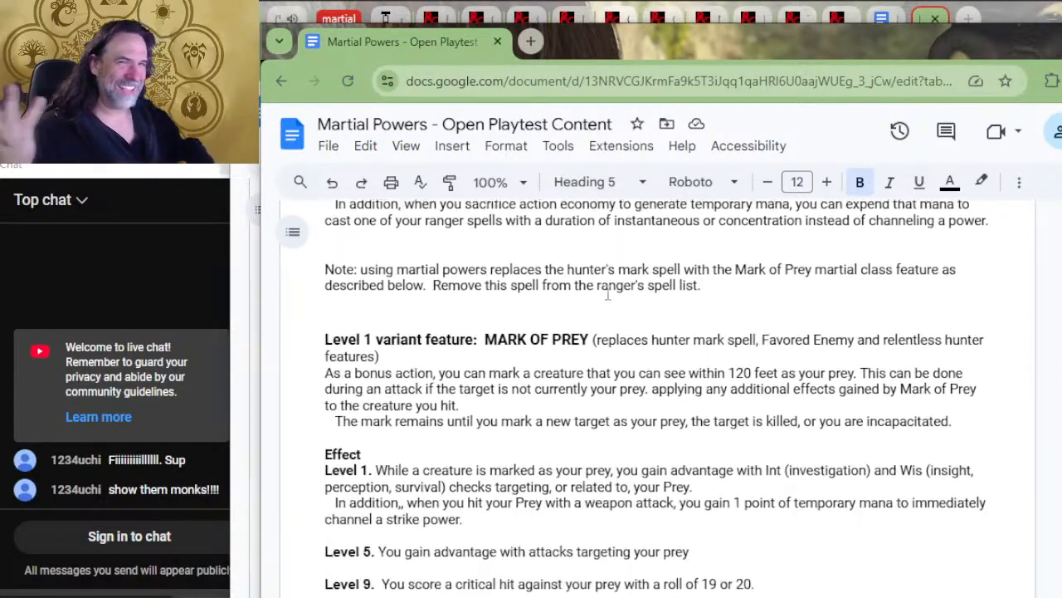
Skim the Ranger's companion, Fey Wanderer and Gloom Stalker features, then the Warlock patrons and invocations down to the Artificer table
scroll(573, 344, "down", 15)
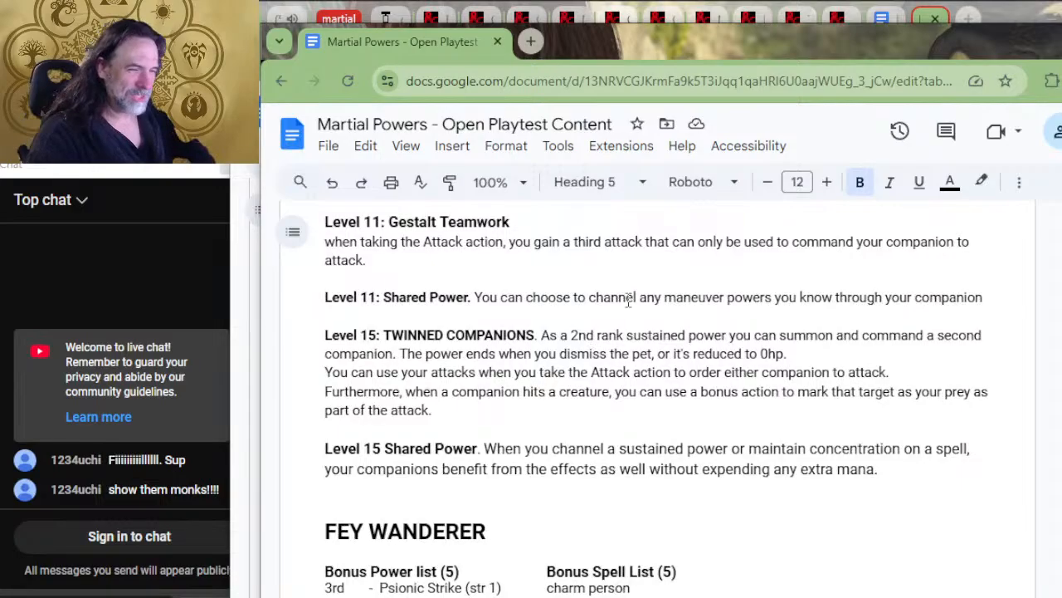
scroll(624, 304, "down", 12)
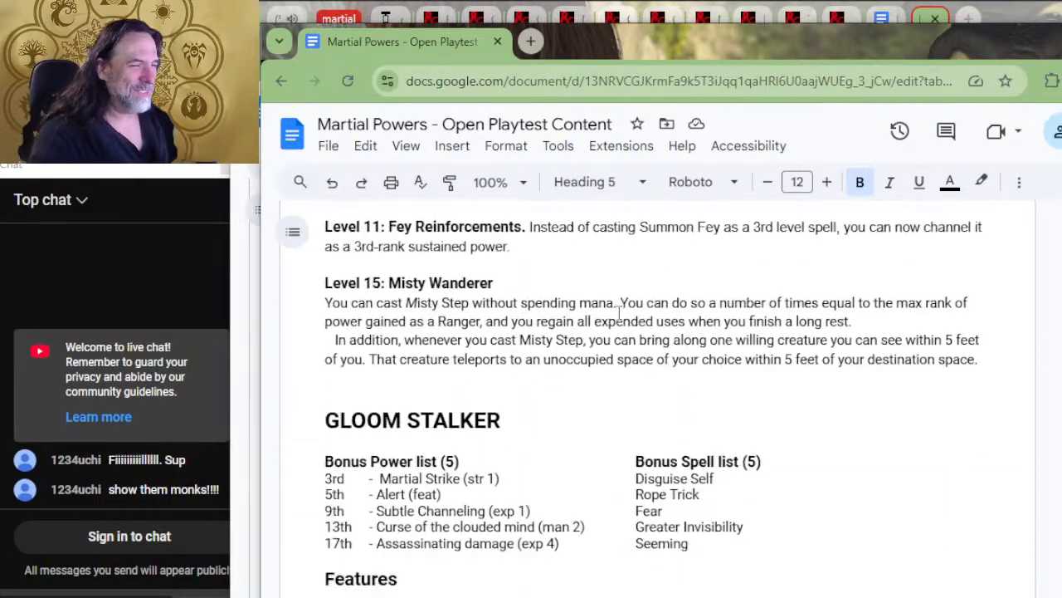
scroll(628, 304, "down", 20)
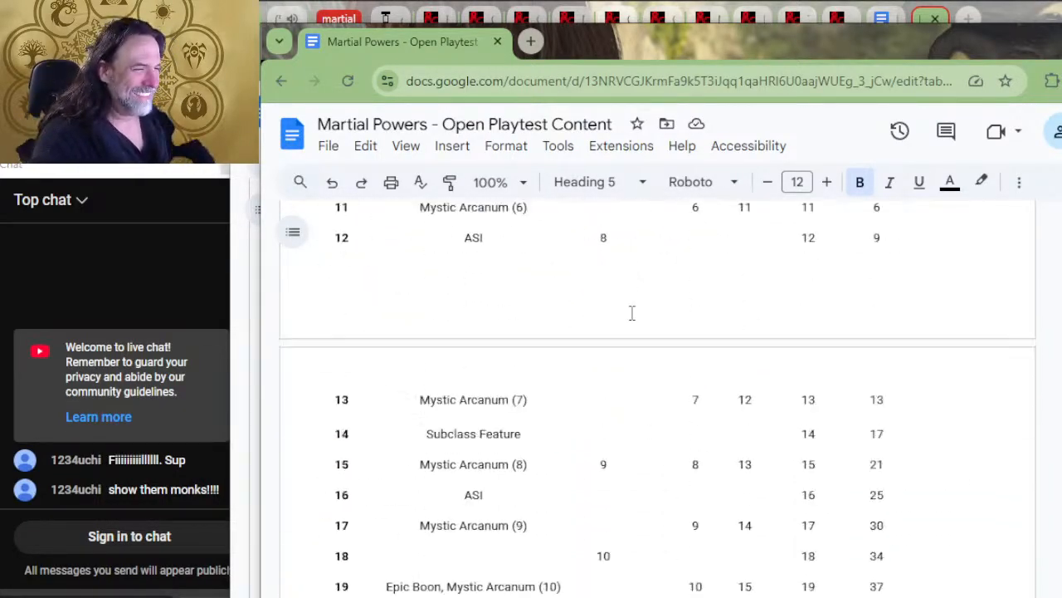
scroll(650, 294, "down", 10)
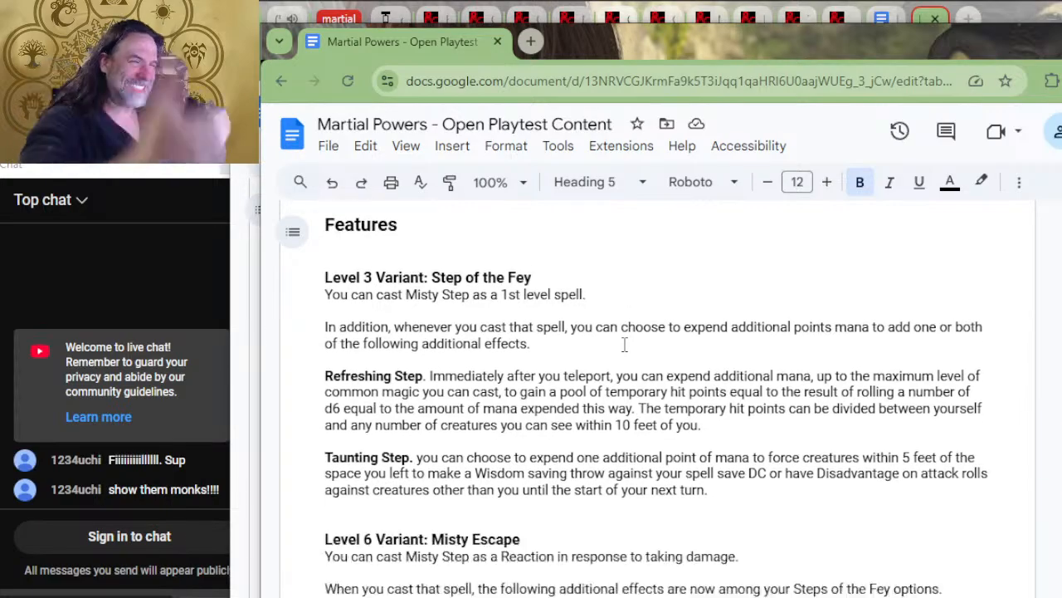
scroll(615, 355, "down", 15)
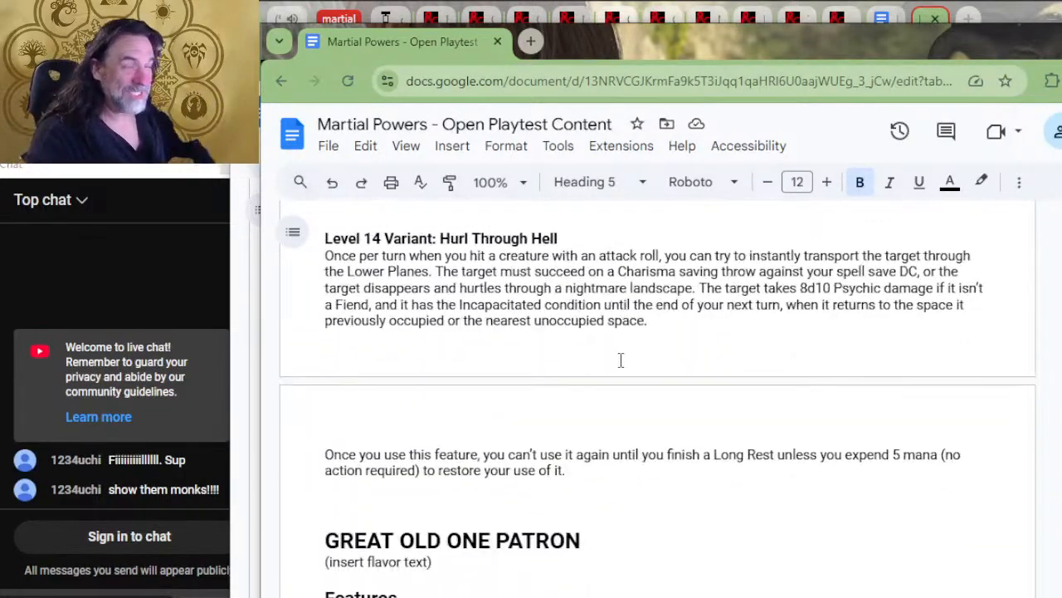
scroll(619, 368, "down", 20)
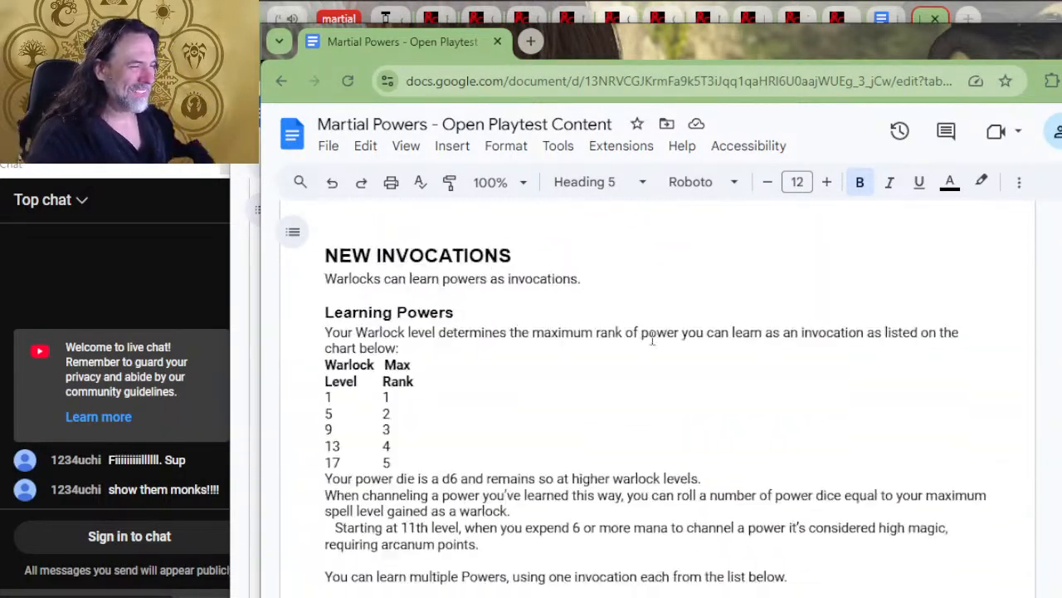
scroll(662, 315, "down", 10)
scroll(634, 335, "up", 15)
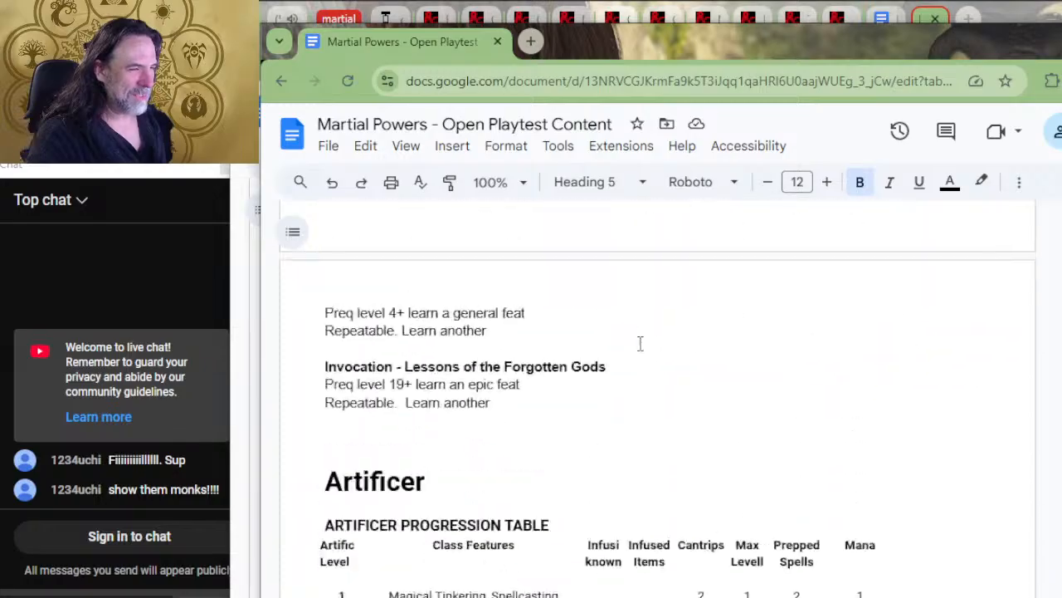
Return through Variant Spellcasters and Beast Companion to examine the Ranger progression table and the level 1 Channeling Class Feature
scroll(591, 339, "up", 20)
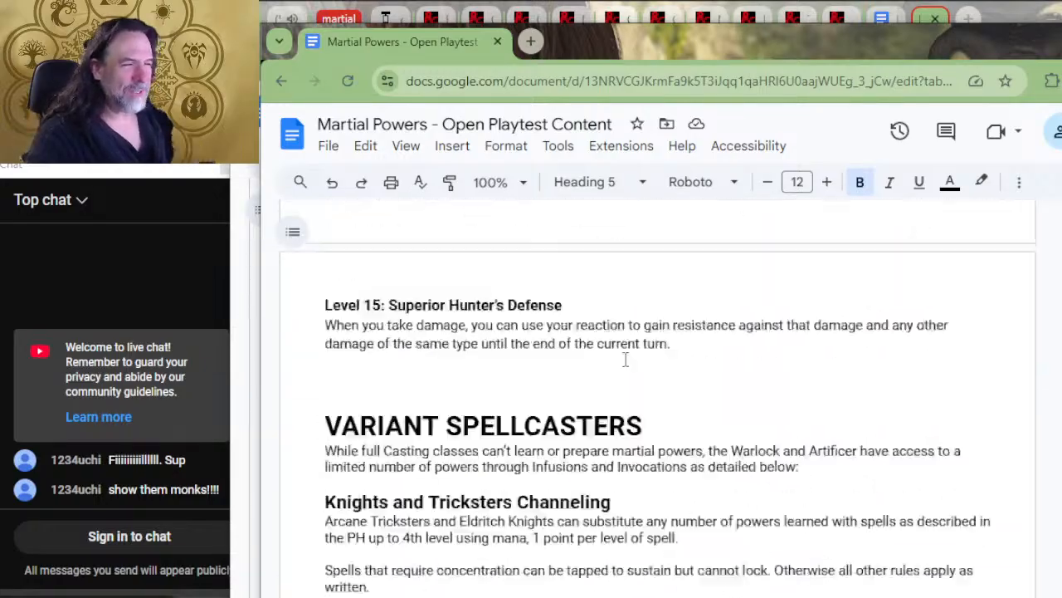
scroll(664, 361, "up", 20)
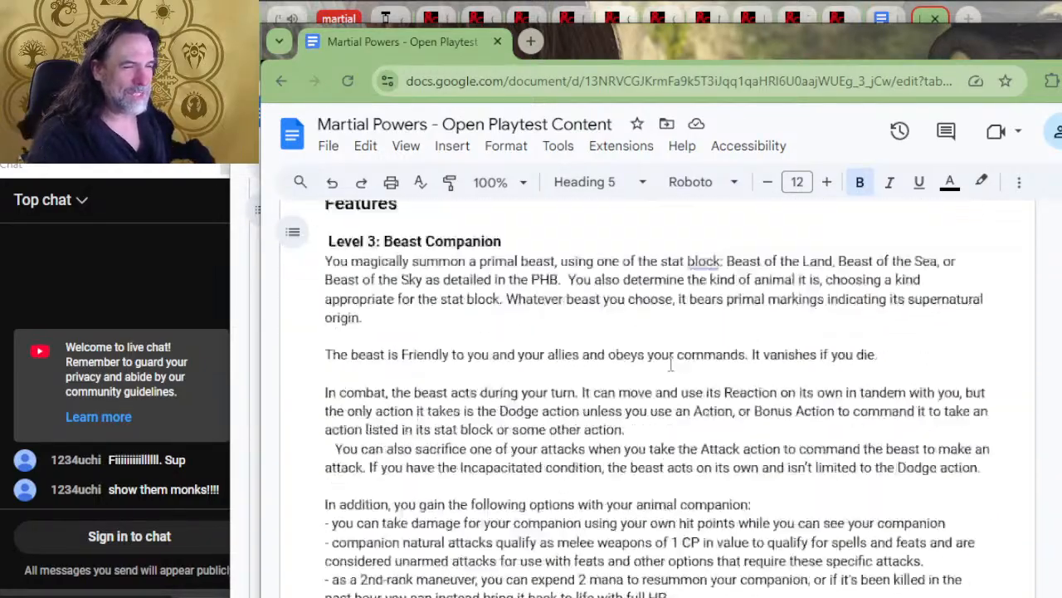
scroll(676, 360, "up", 20)
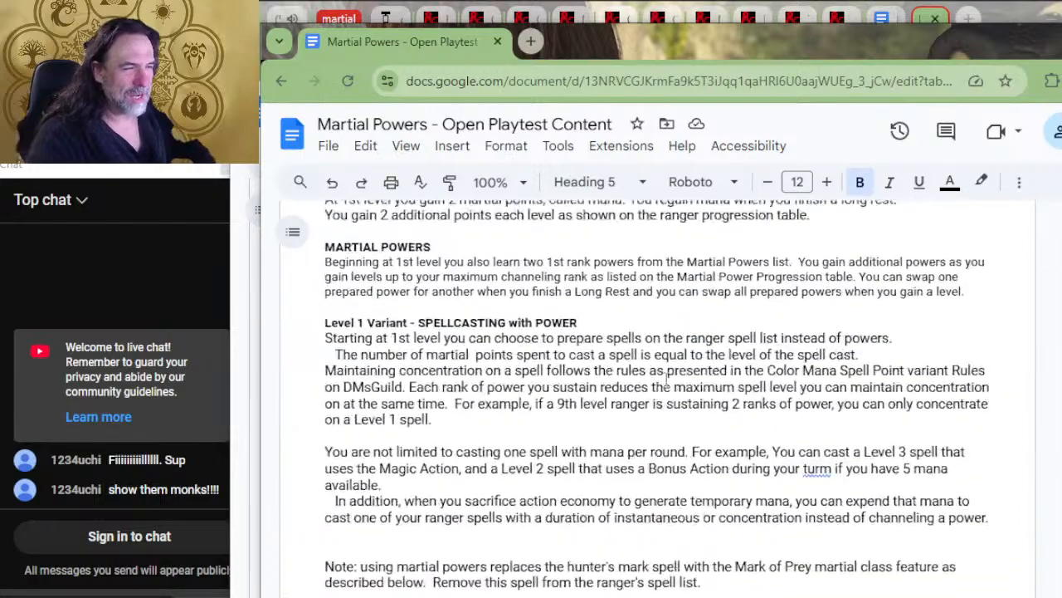
scroll(668, 378, "up", 12)
scroll(683, 296, "down", 5)
scroll(531, 414, "down", 4)
scroll(535, 405, "down", 10)
scroll(523, 390, "up", 14)
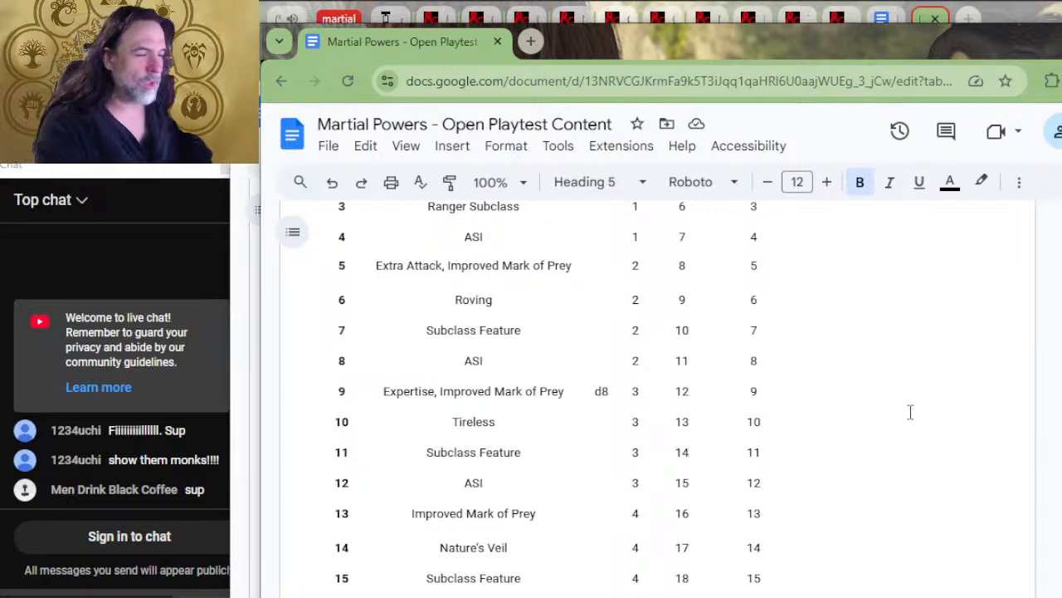
scroll(956, 358, "down", 2)
scroll(984, 387, "down", 2)
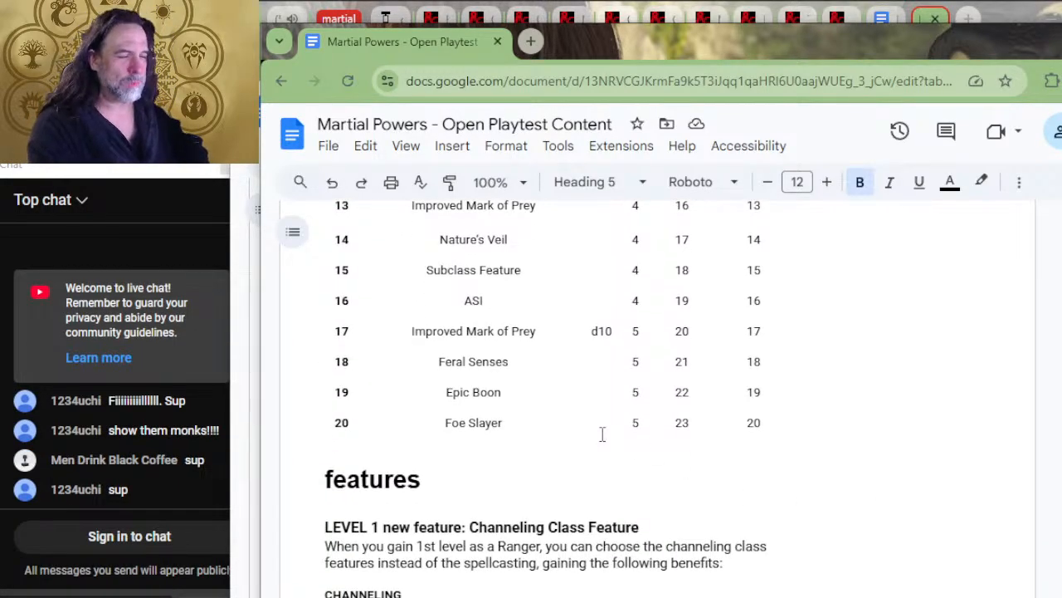
scroll(535, 410, "down", 4)
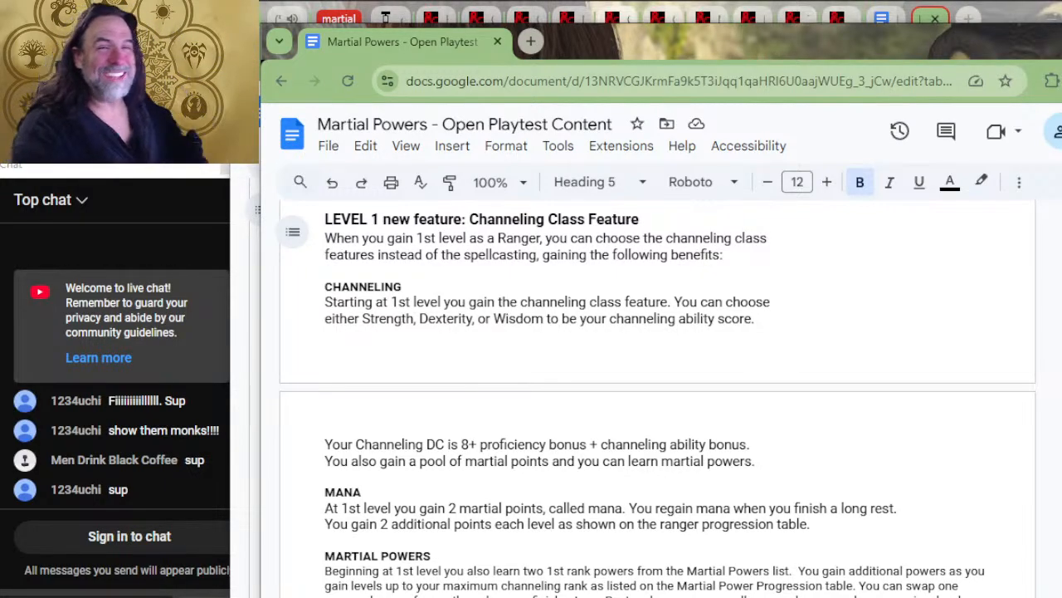
Look over the Ranger heading, progression table and the level 1 Channeling Class Feature text, ending at the progression table
scroll(828, 541, "up", 3)
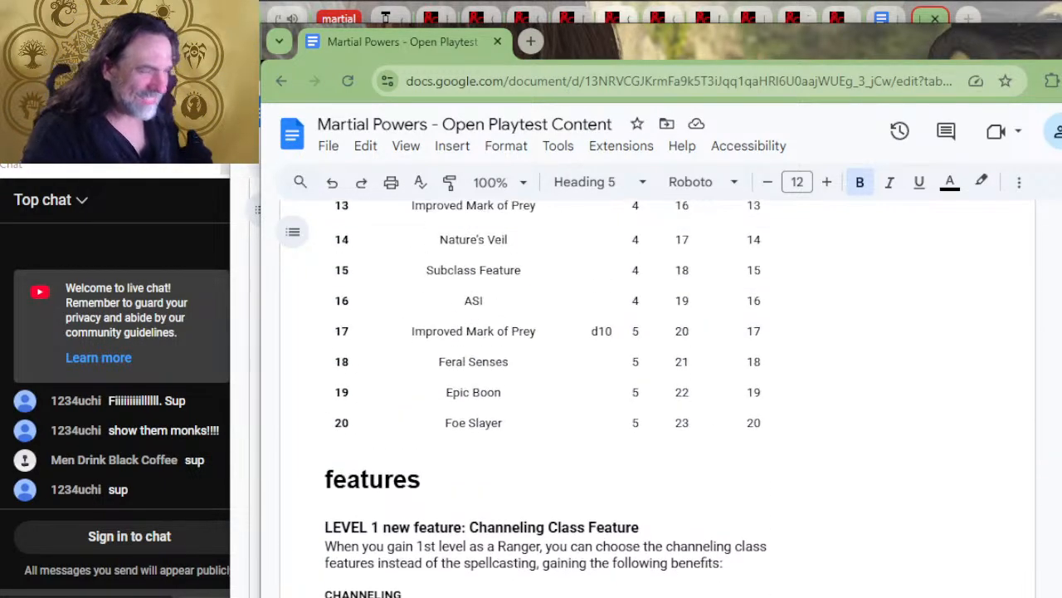
scroll(645, 434, "up", 10)
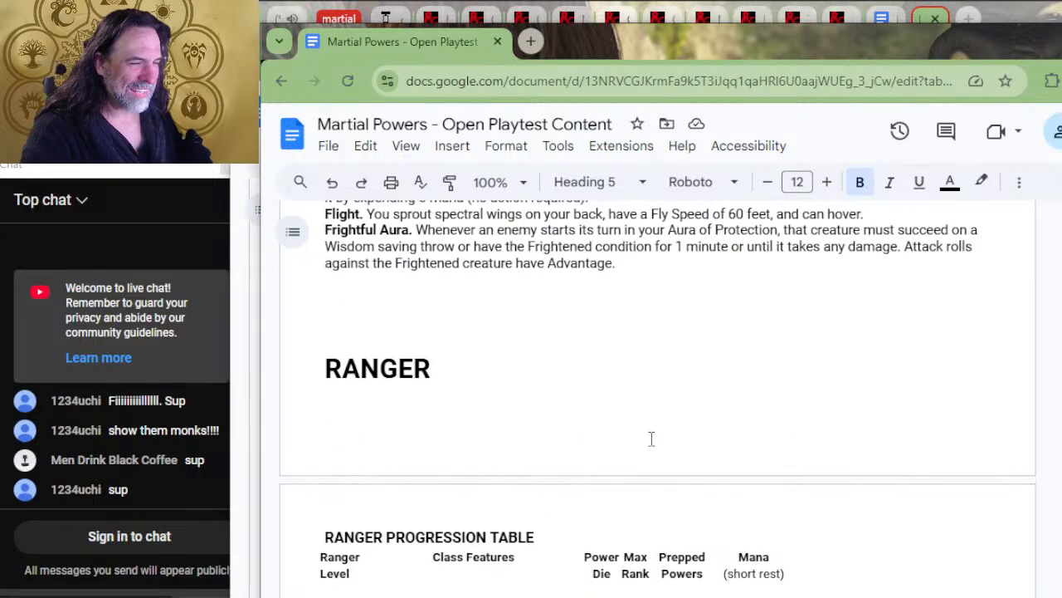
scroll(642, 435, "down", 13)
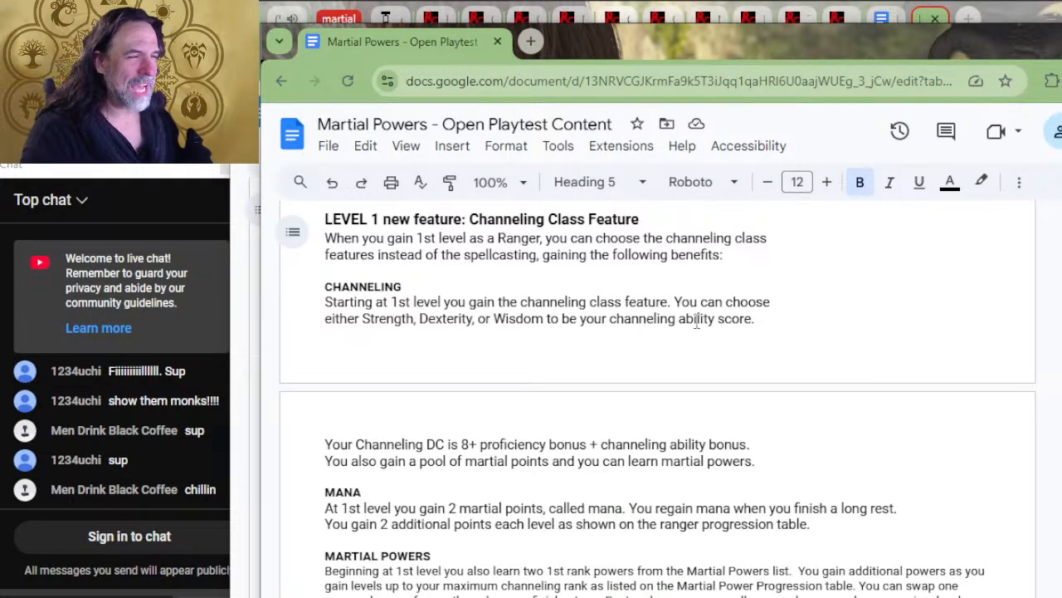
scroll(497, 300, "down", 2)
scroll(391, 280, "up", 7)
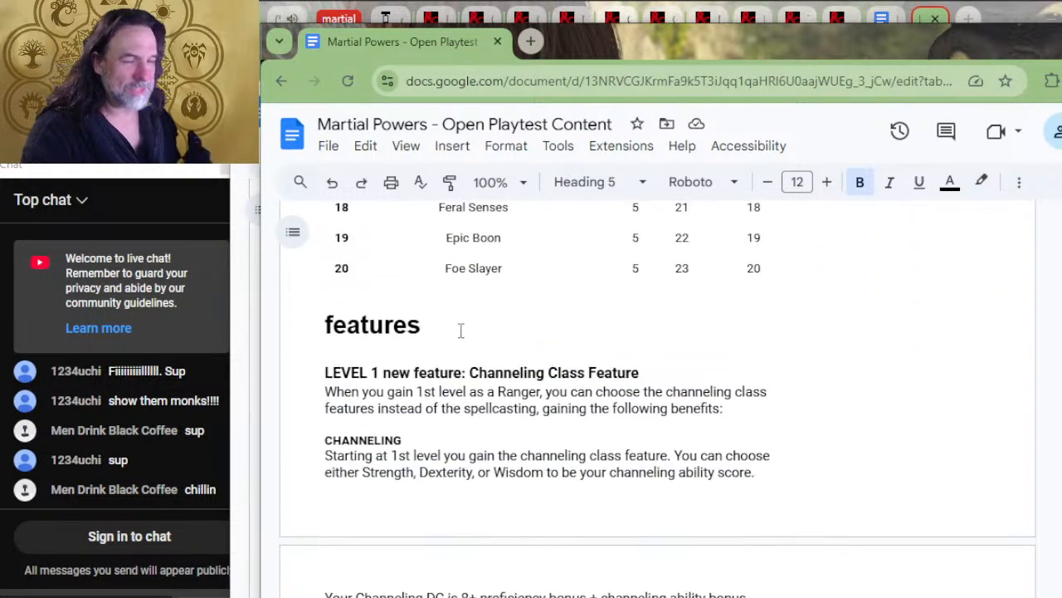
scroll(576, 368, "up", 4)
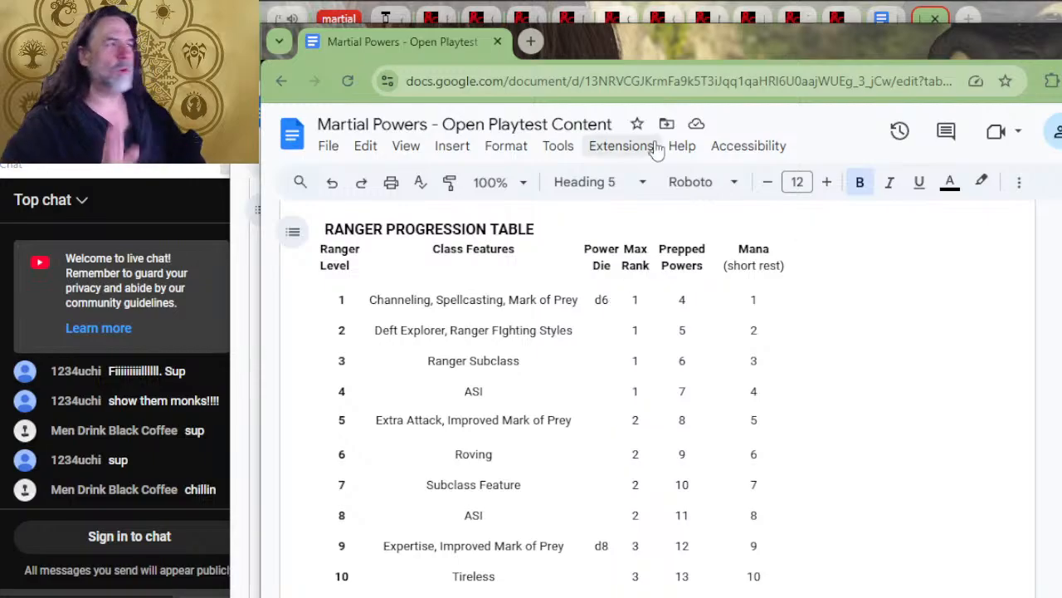
Switch to the other open copy of the Martial Powers document and go from its progression table to the Temporary Mana and Empowered Actions rules
left_click(923, 18)
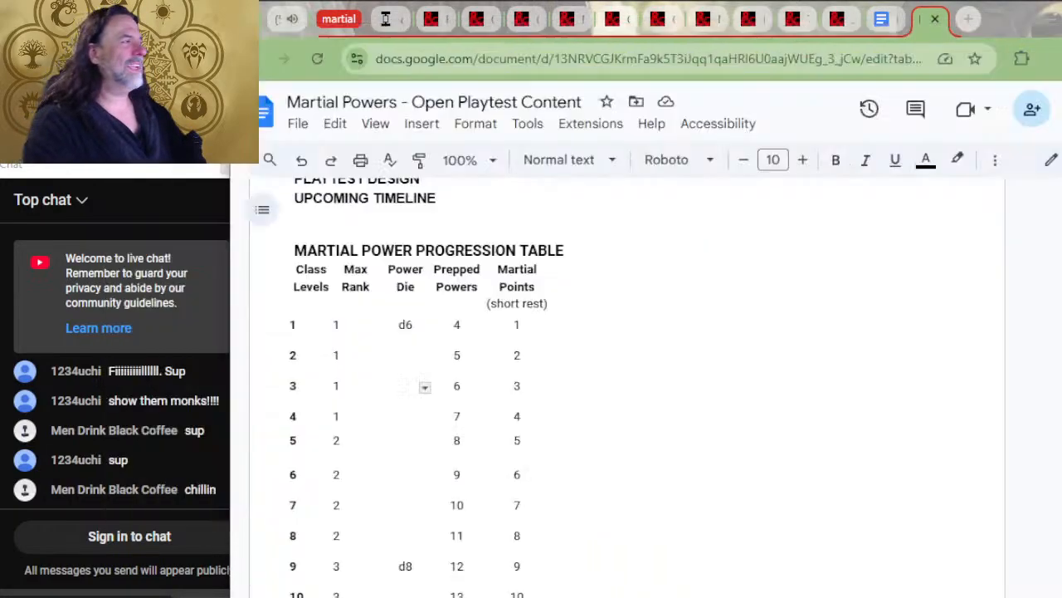
left_click(875, 19)
left_click(922, 20)
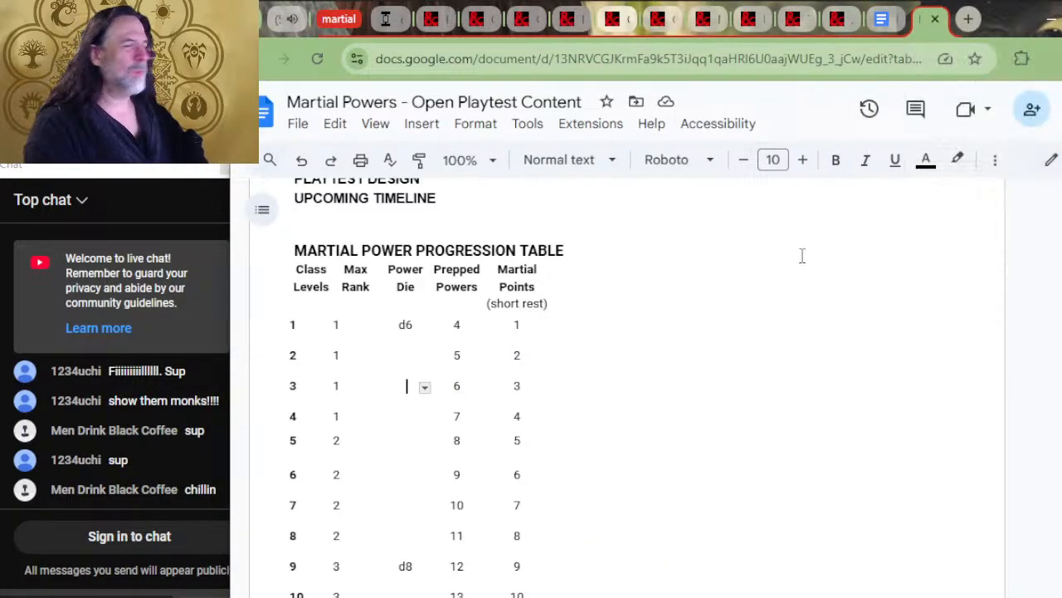
scroll(728, 363, "up", 4)
scroll(712, 375, "down", 8)
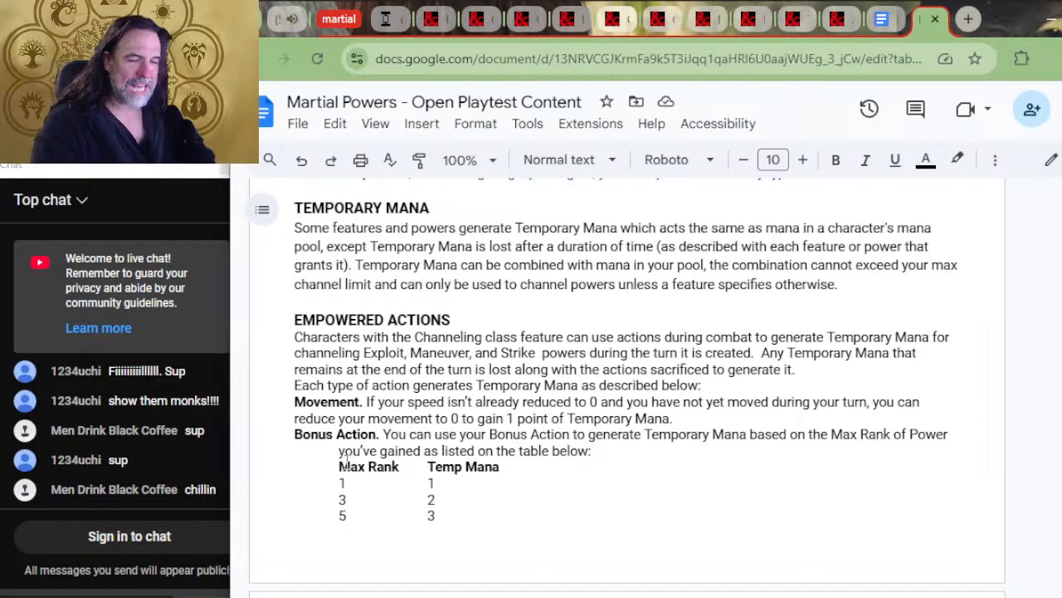
Examine the Bonus Action rule under Empowered Actions, going through the Max Rank and Temp Mana rows of its table
left_click(425, 450)
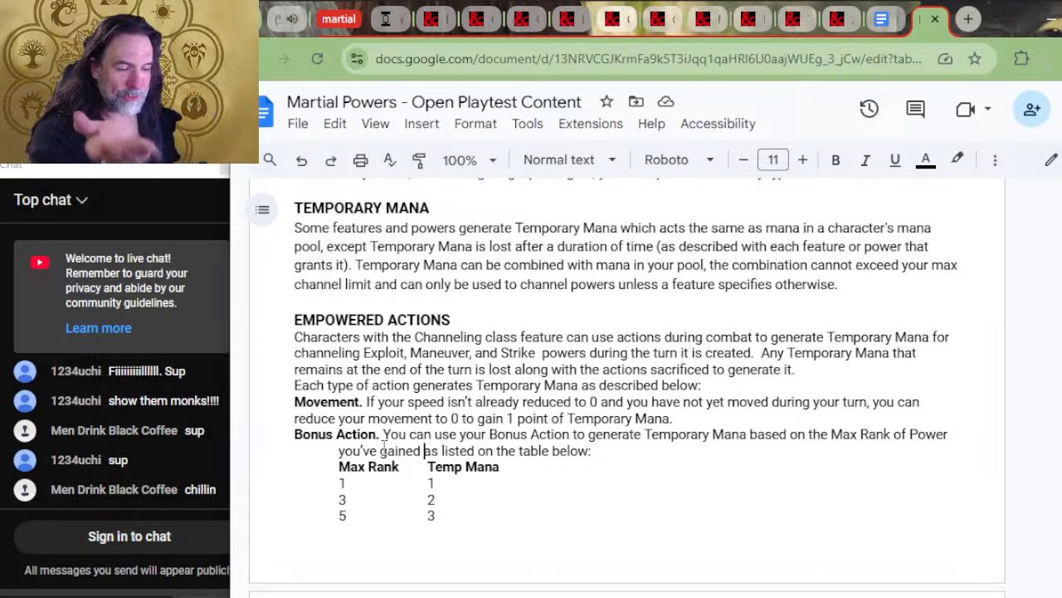
left_click(354, 489)
left_click(359, 498)
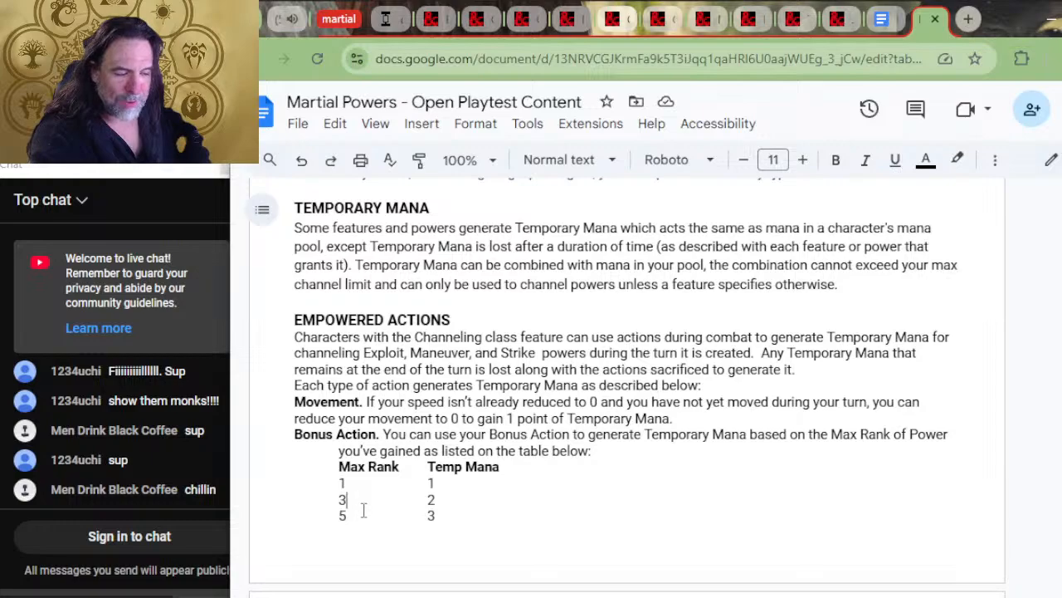
left_click(368, 510, "shift")
left_click(368, 510)
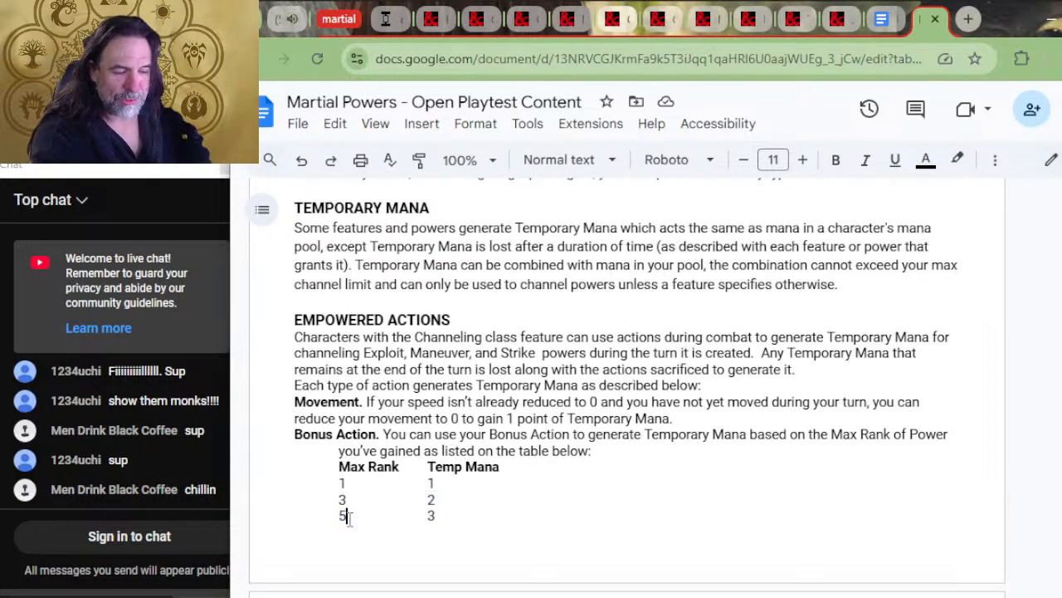
left_click(466, 487)
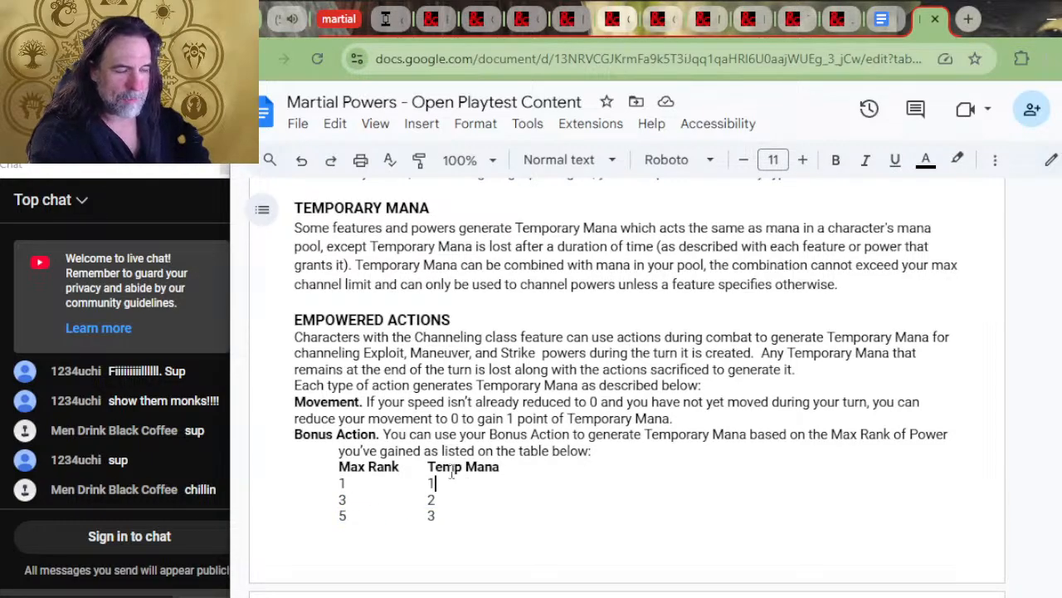
left_click(464, 511)
left_click(465, 503)
left_click(466, 512)
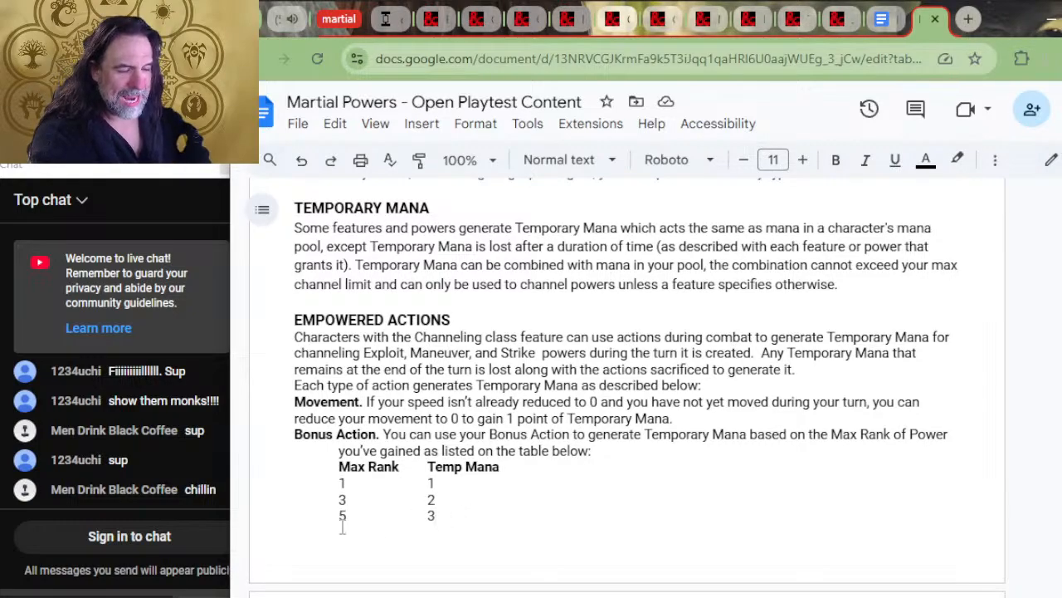
left_click(445, 498)
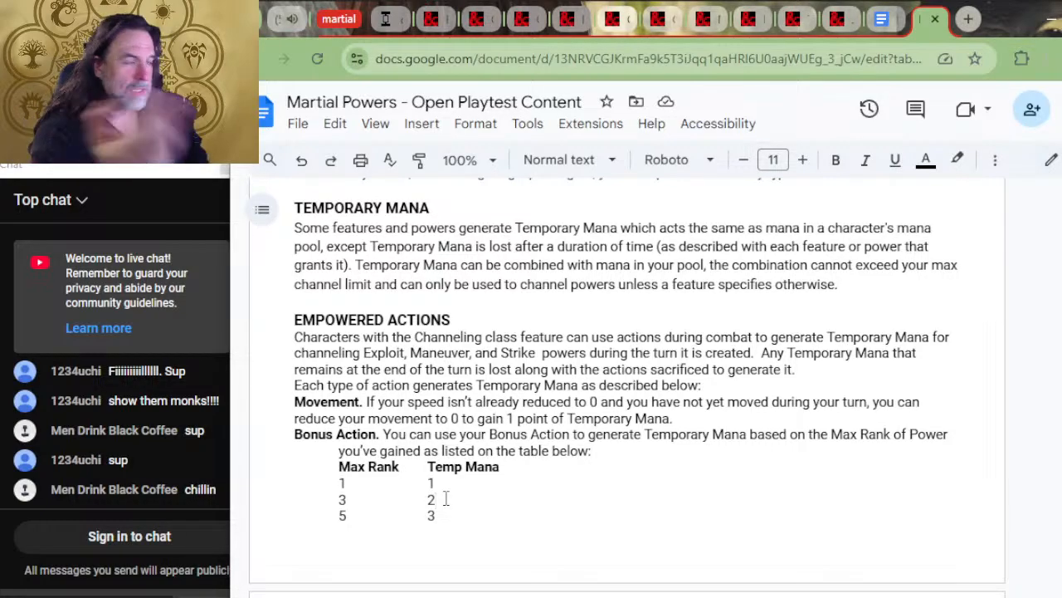
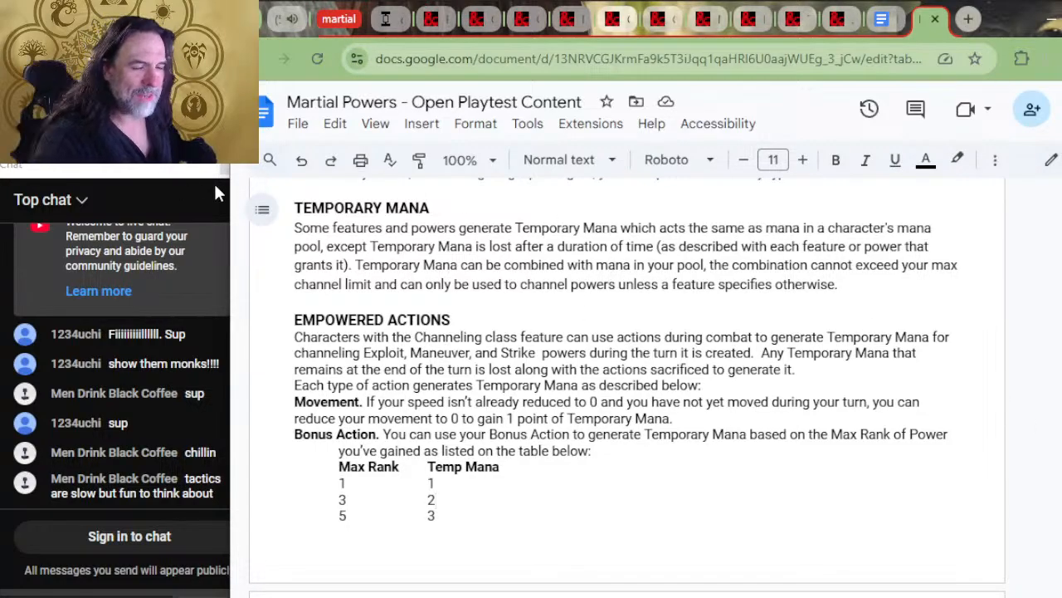
Read the Attacks and Extra Attacks rules, and switch to the other open copy to go through the Ranger progression table to its features
scroll(450, 367, "down", 4)
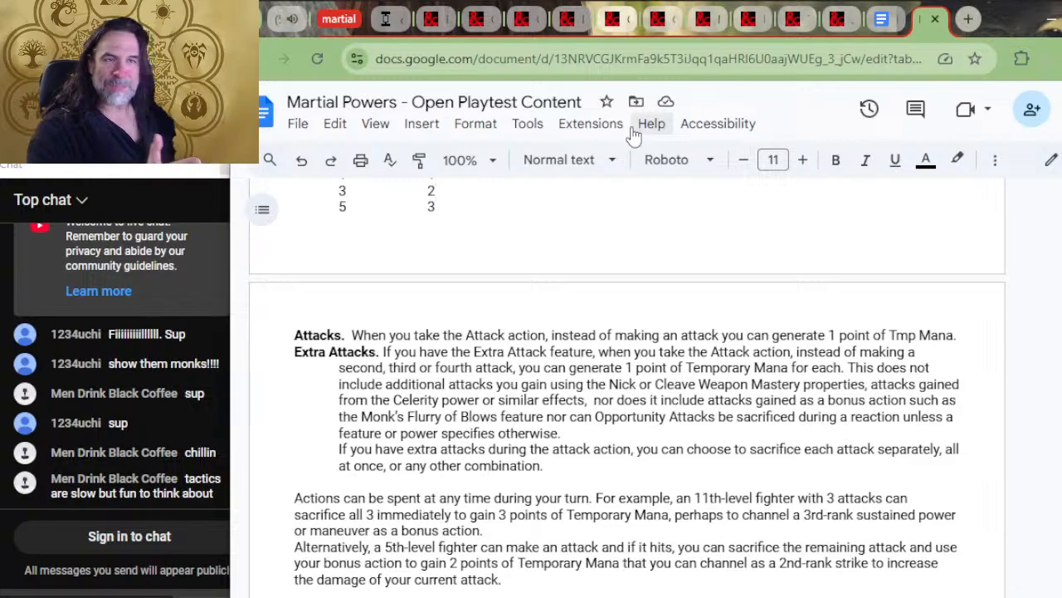
key("alt+Tab")
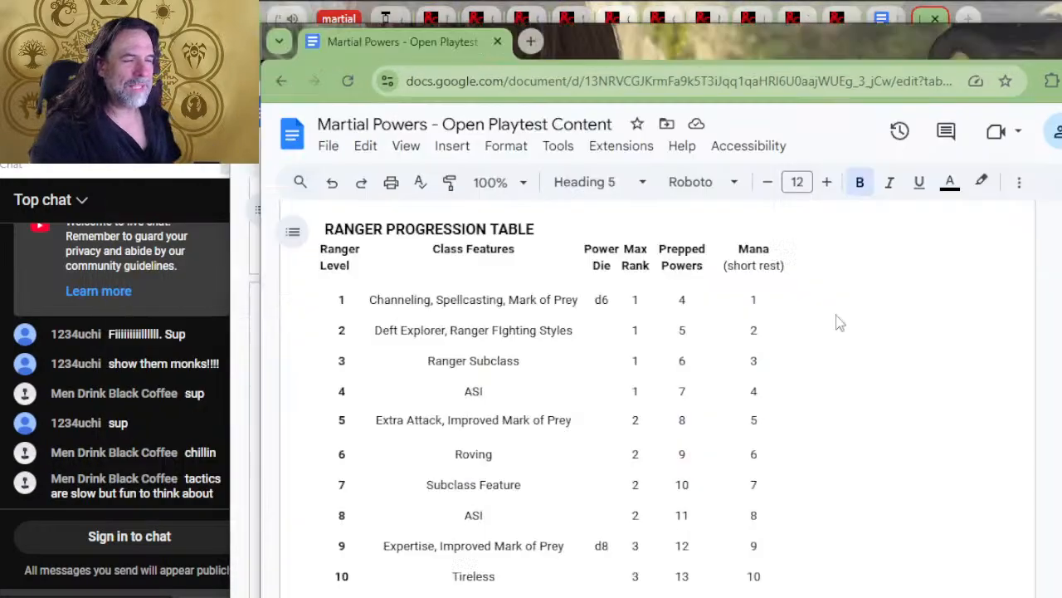
scroll(732, 482, "down", 3)
scroll(733, 482, "down", 3)
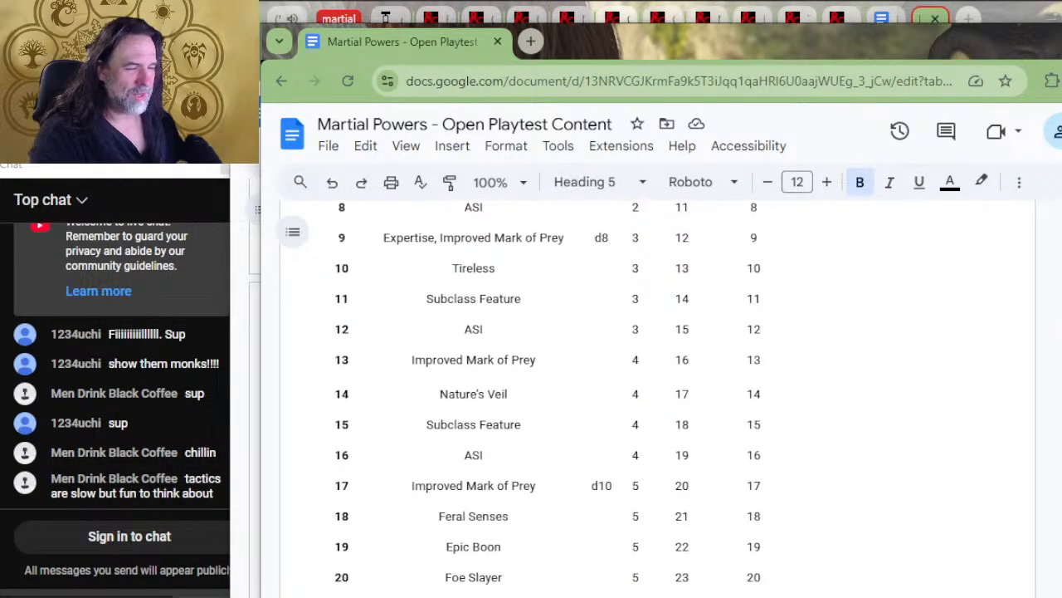
scroll(621, 498, "down", 2)
scroll(556, 507, "down", 2)
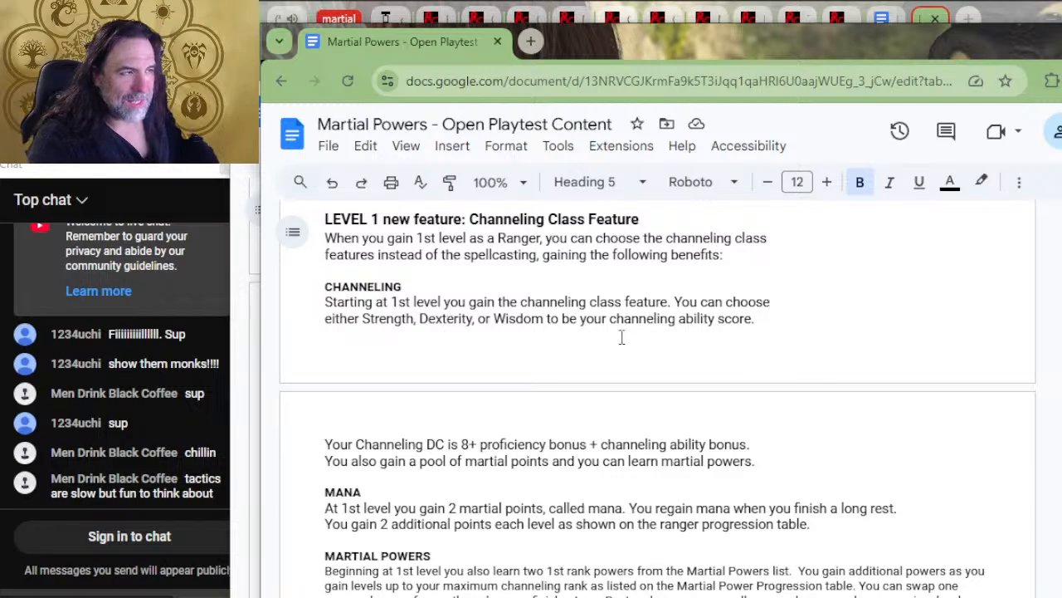
Look over the level 1 Channeling Class Feature text and return up to the Ranger heading and progression table
scroll(621, 326, "down", 4)
scroll(618, 319, "up", 6)
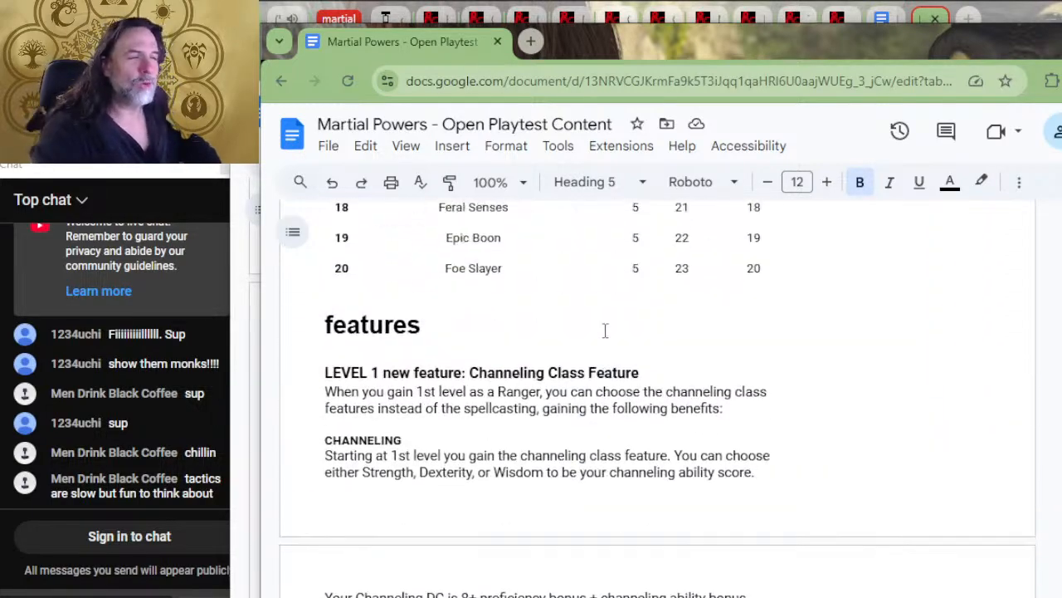
scroll(616, 316, "down", 3)
scroll(615, 290, "up", 3)
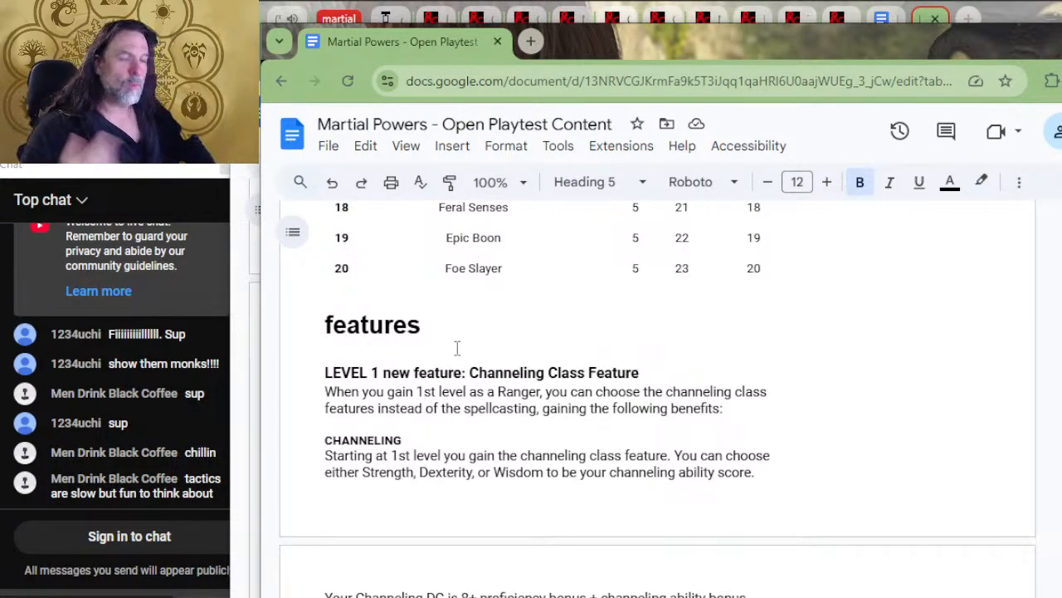
scroll(504, 338, "up", 4)
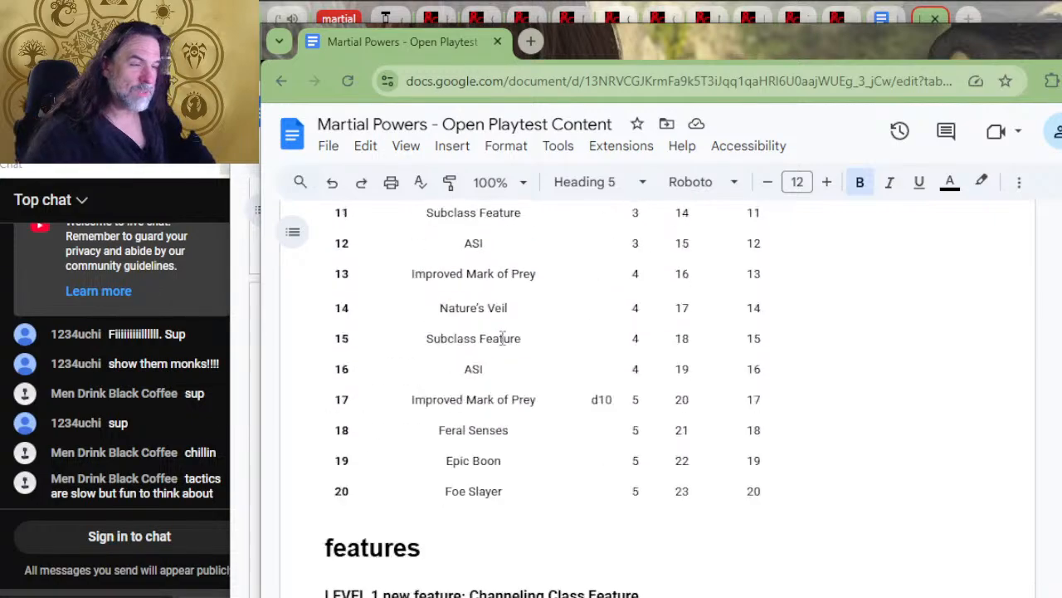
scroll(505, 338, "up", 6)
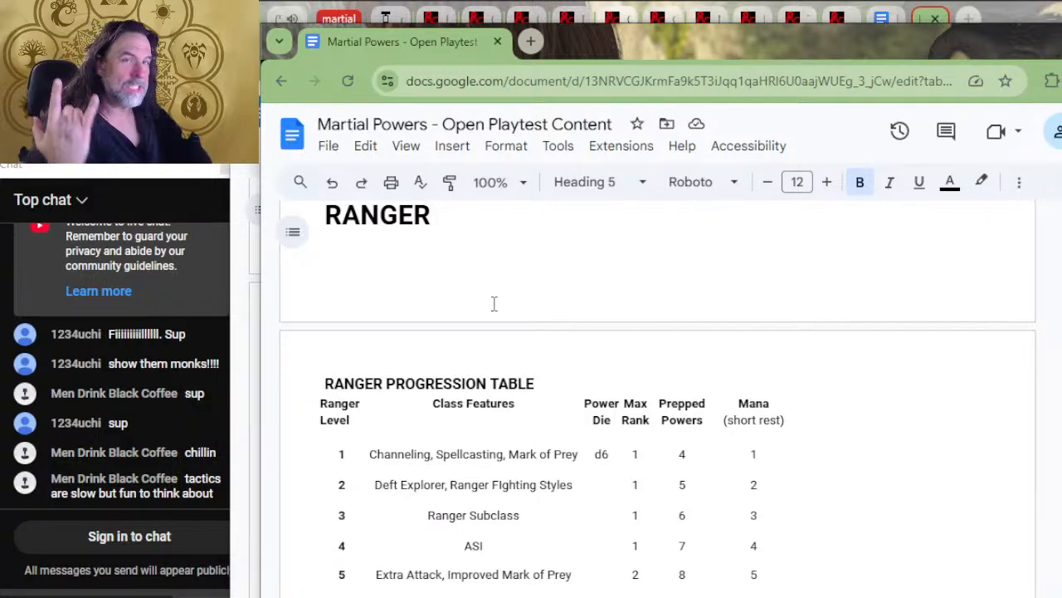
scroll(517, 305, "down", 2)
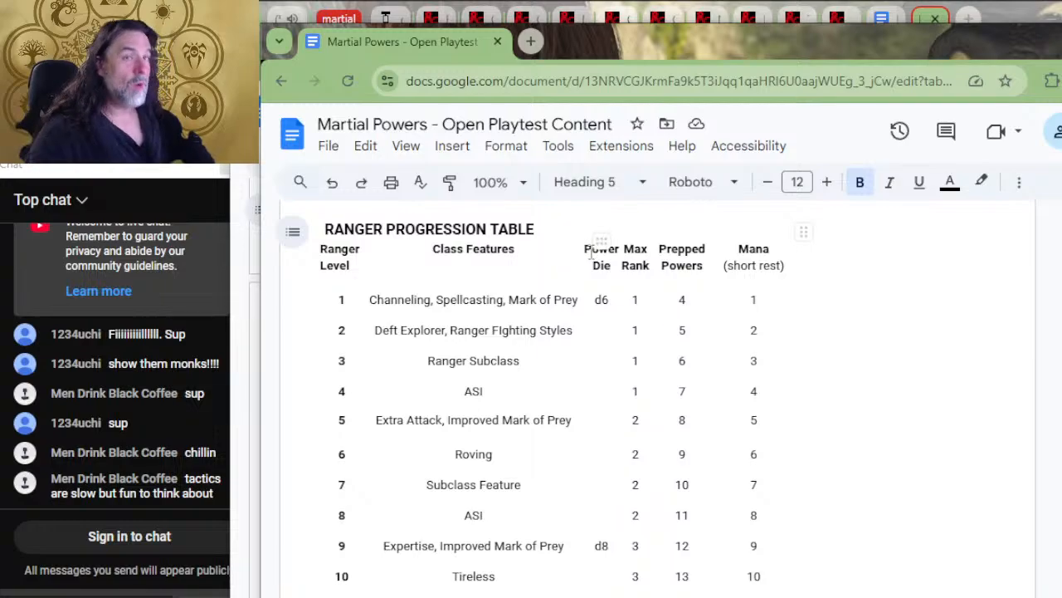
Examine the Ranger progression table's column headings and level rows, comparing Power Die, Max Rank, Prepped Powers and Mana
left_click(480, 266)
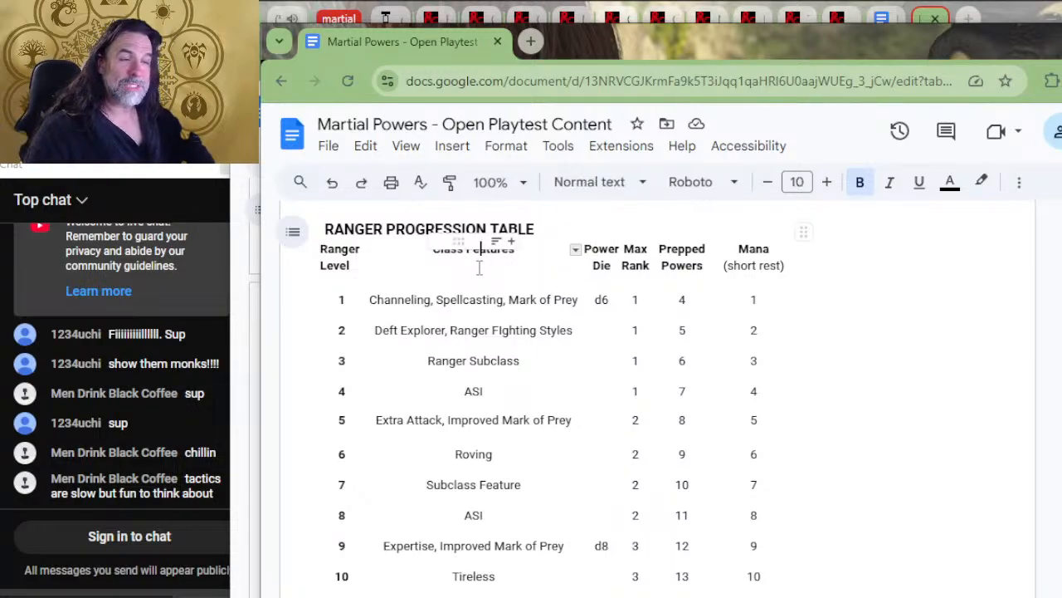
left_click(487, 284)
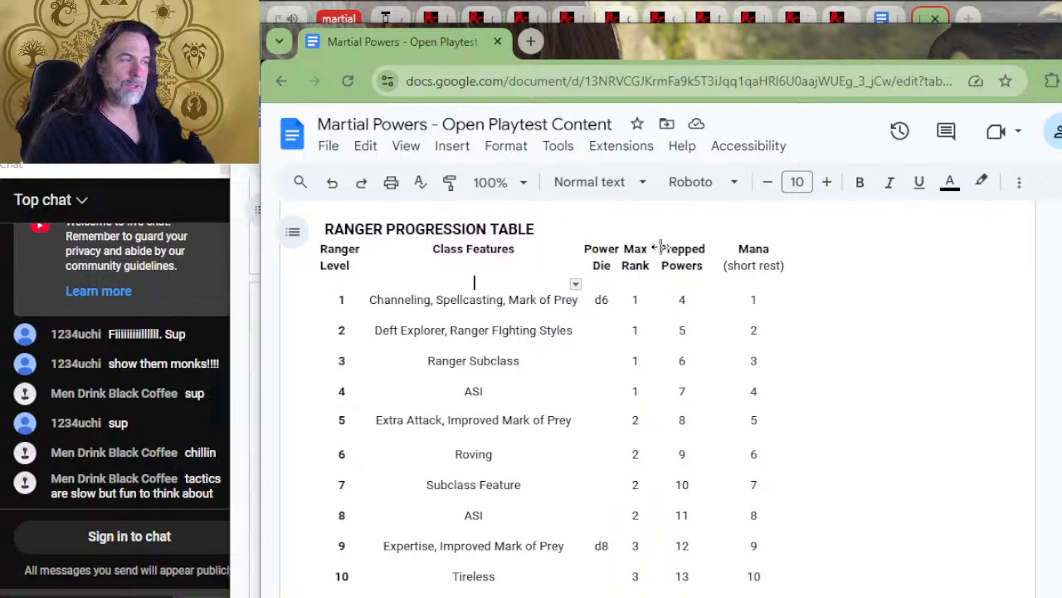
left_click(695, 225)
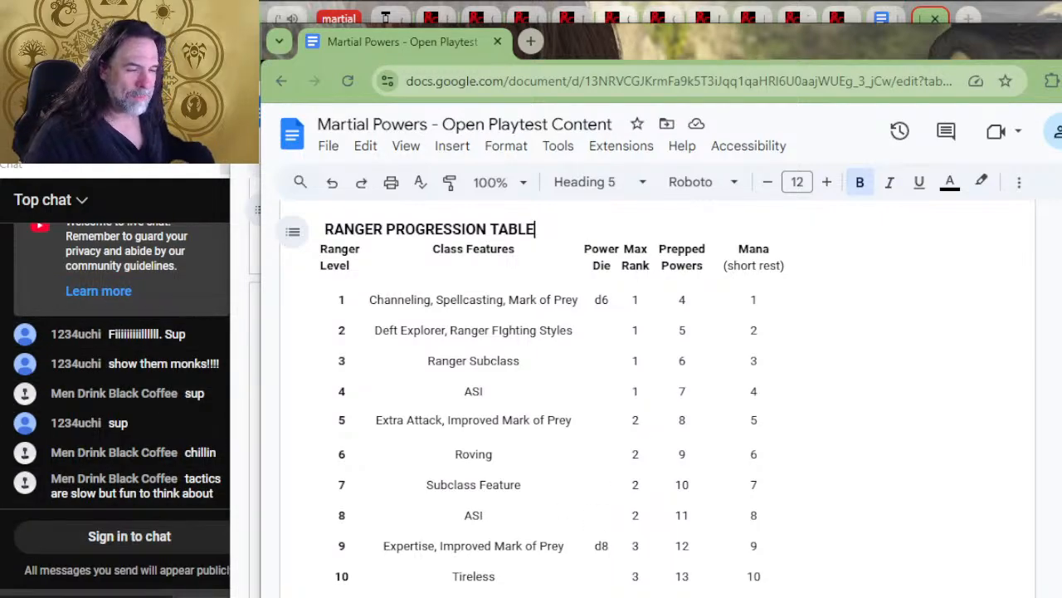
scroll(502, 421, "down", 2)
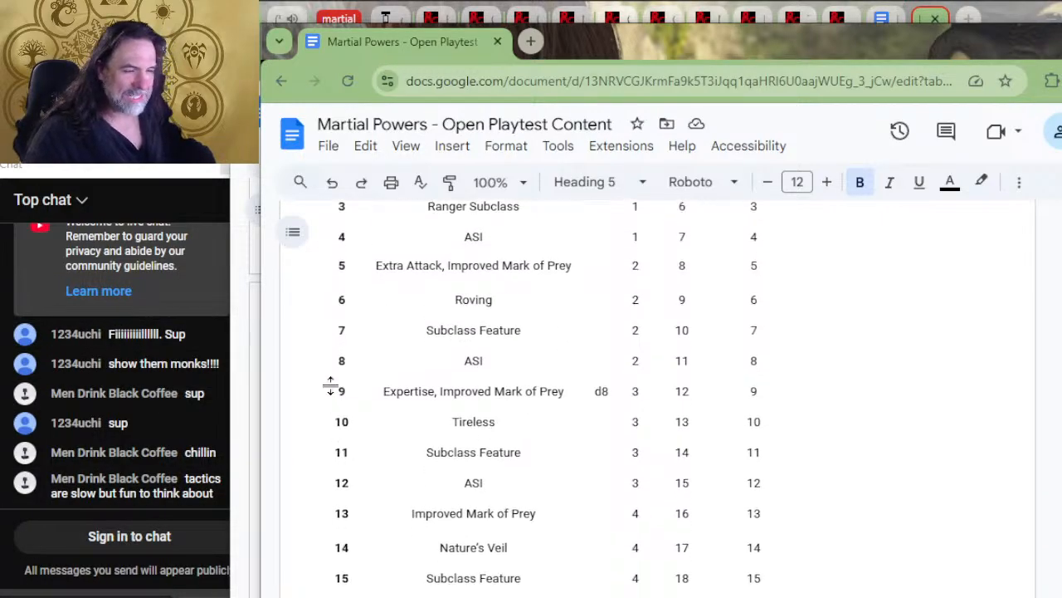
scroll(709, 390, "up", 3)
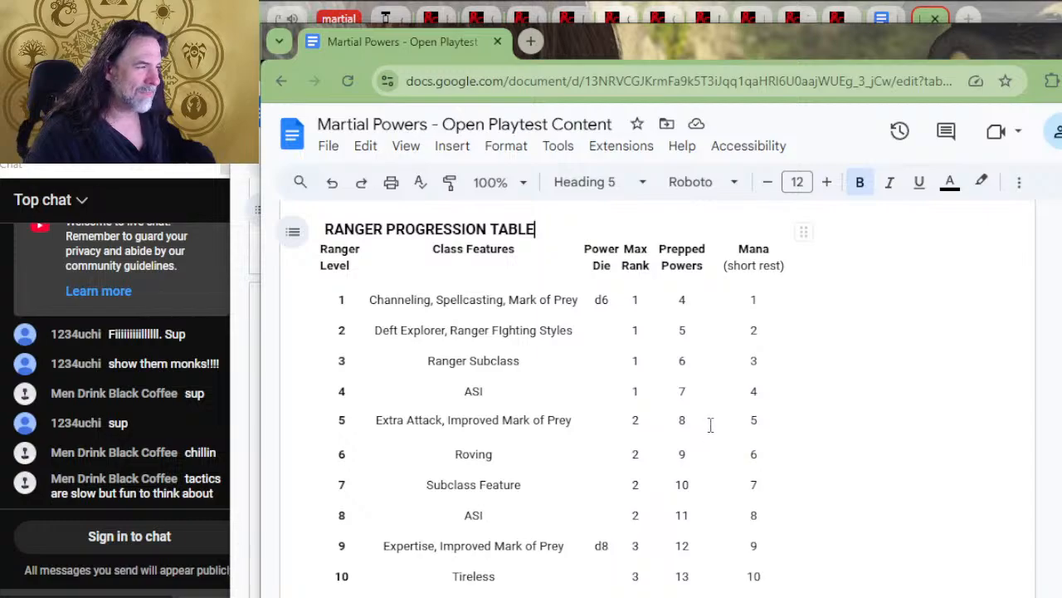
scroll(707, 423, "down", 2)
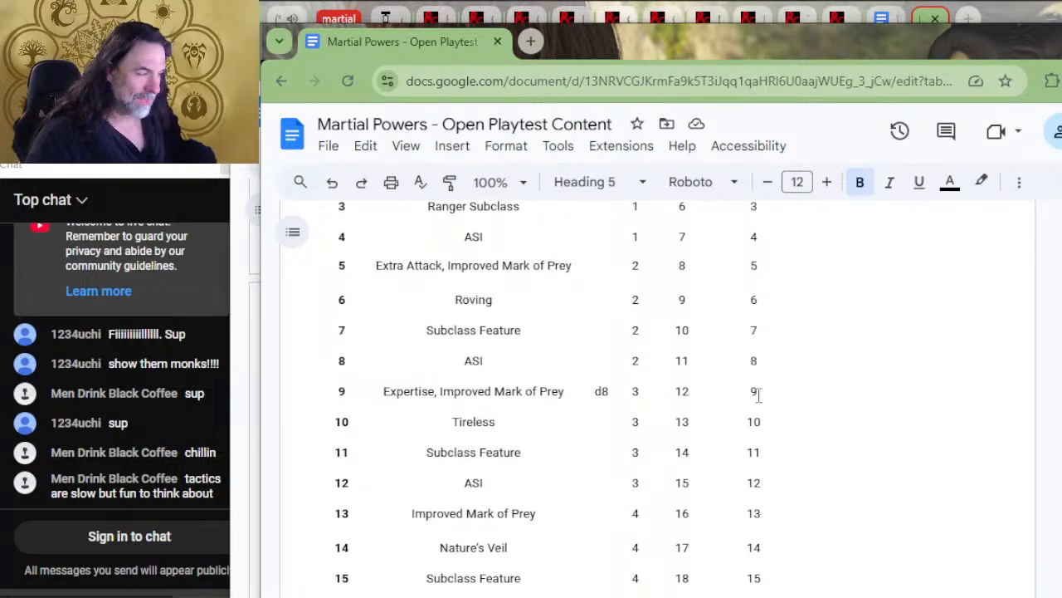
scroll(540, 443, "down", 2)
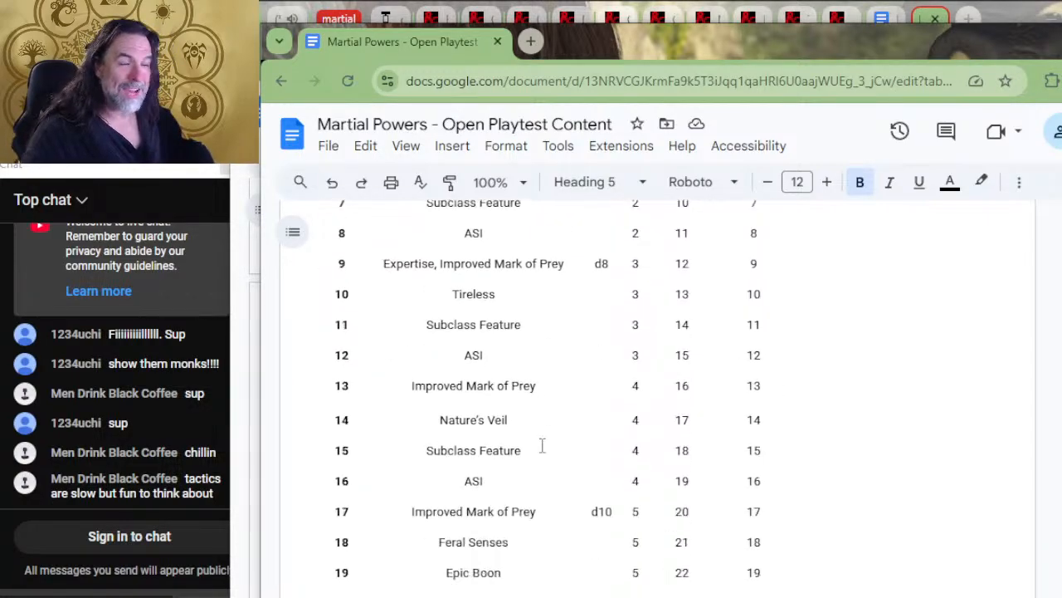
scroll(671, 446, "up", 5)
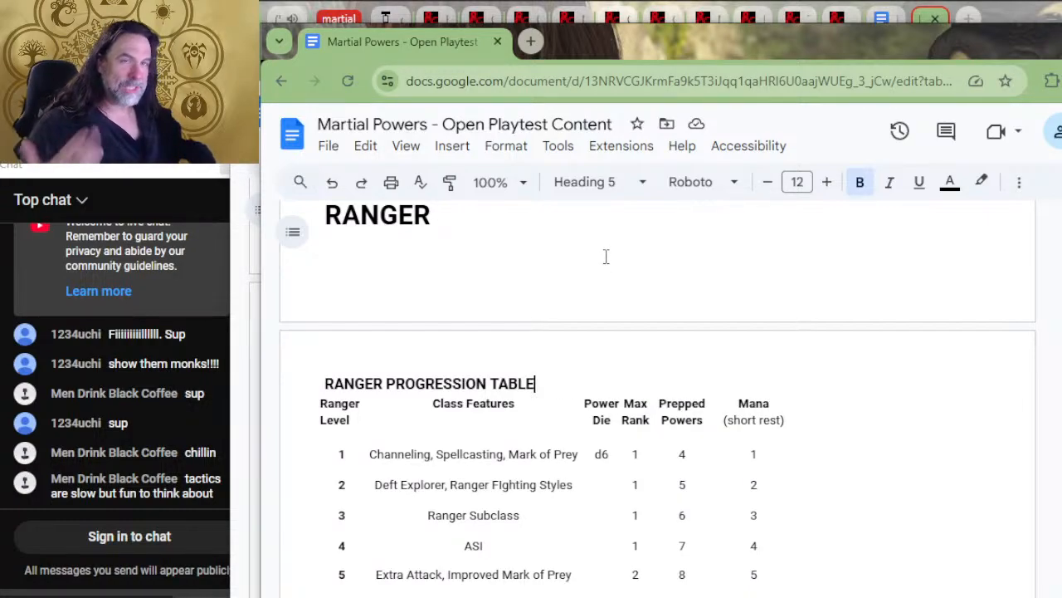
scroll(749, 394, "down", 2)
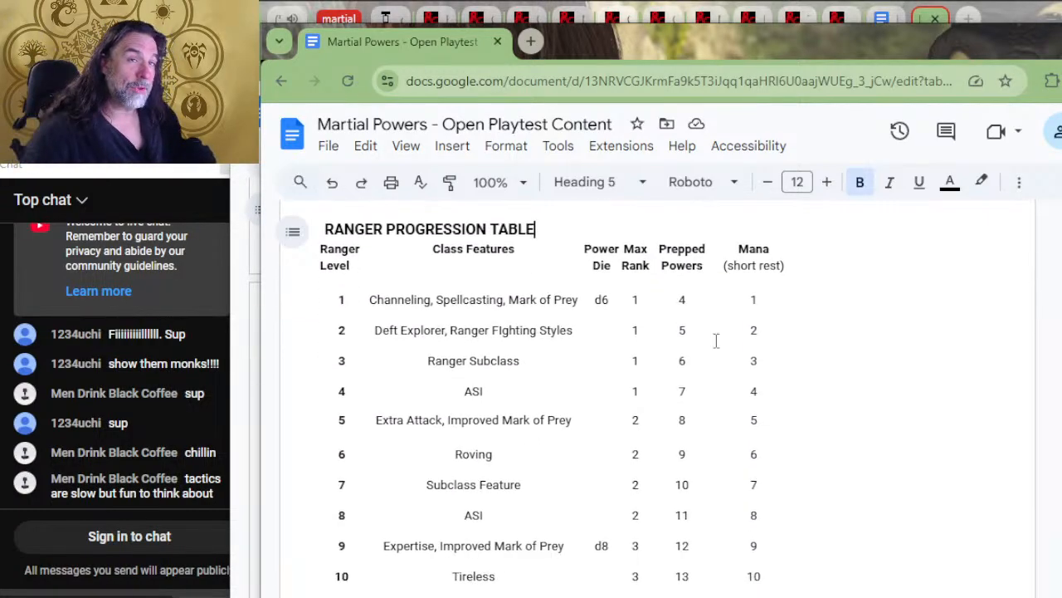
scroll(747, 380, "down", 2)
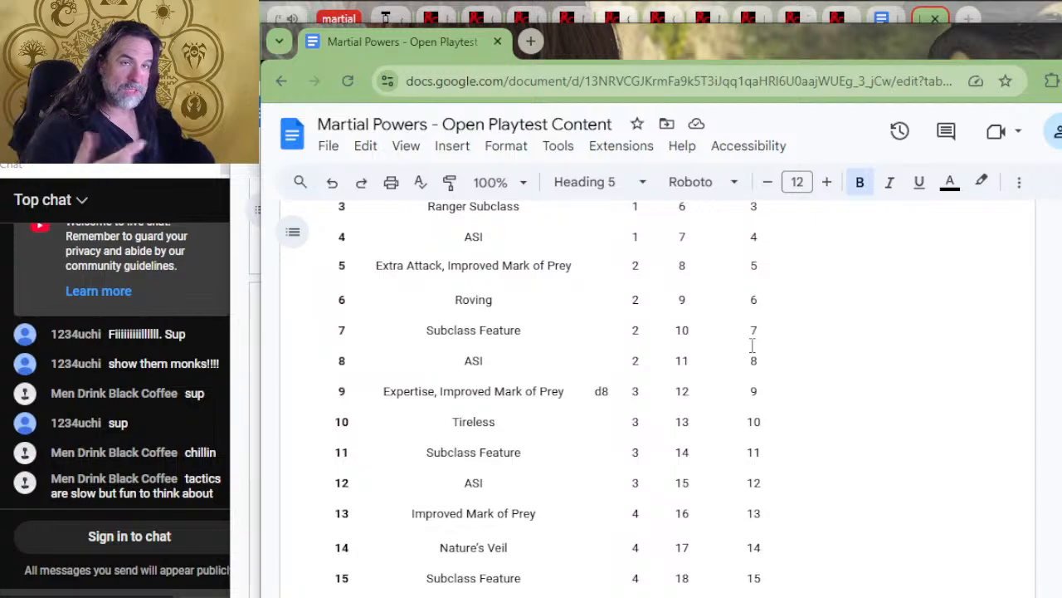
Read the Ranger's Mana, Martial Powers and Level 1 Variant Spellcasting with Power rules
scroll(733, 332, "down", 10)
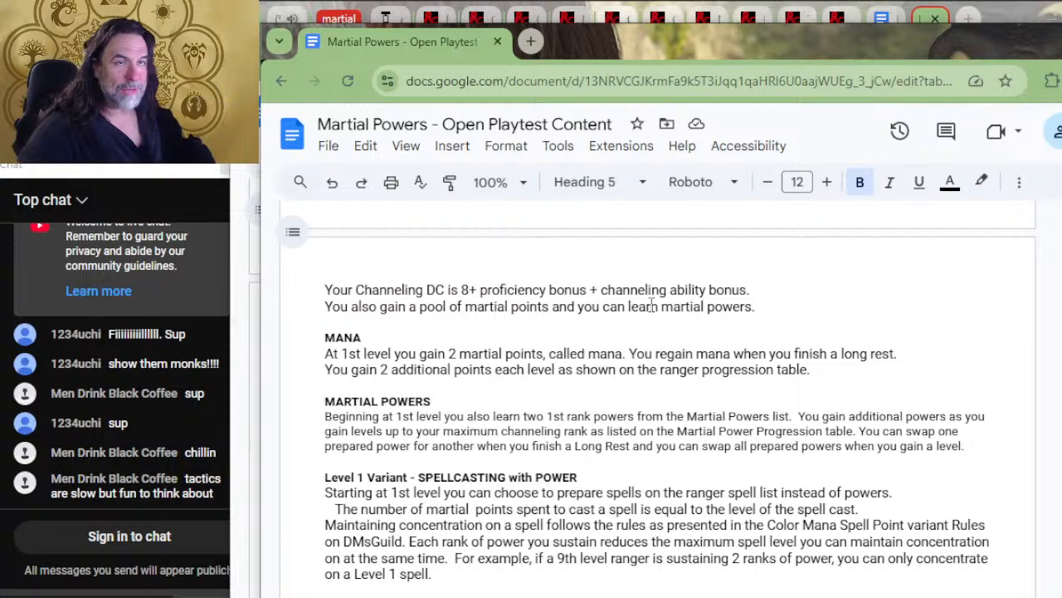
scroll(651, 305, "down", 2)
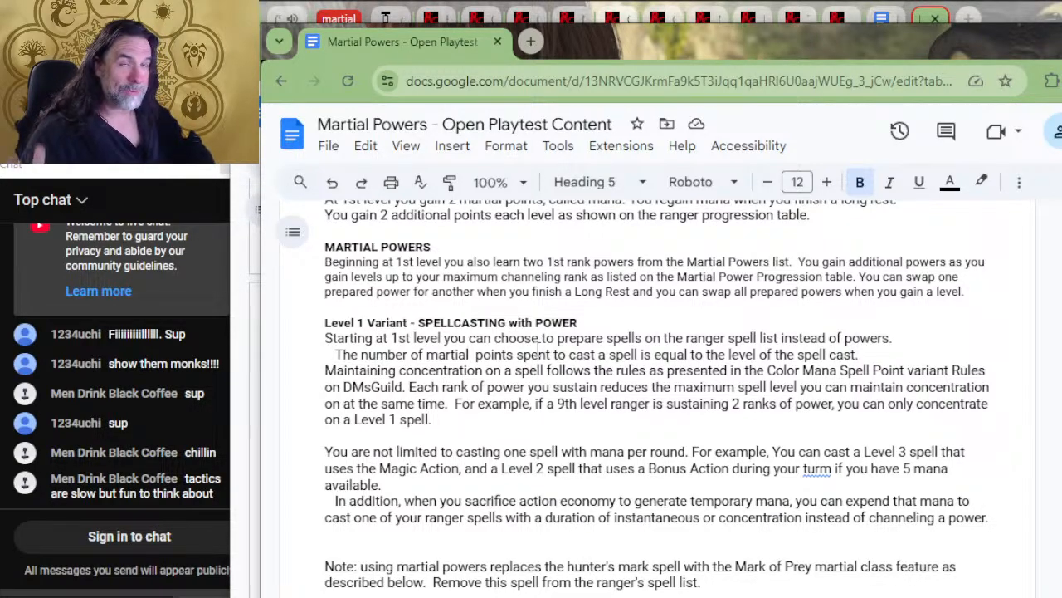
scroll(537, 352, "down", 2)
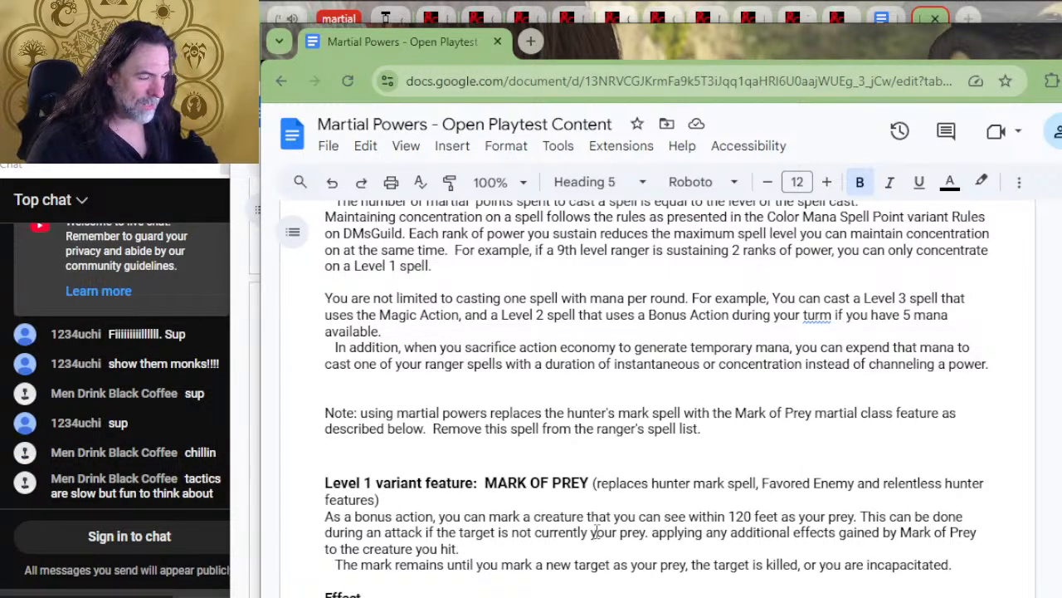
Examine the Level 1 variant feature Mark of Prey and its Effect entries from Level 1 to Level 17
scroll(595, 532, "down", 4)
scroll(615, 457, "down", 1)
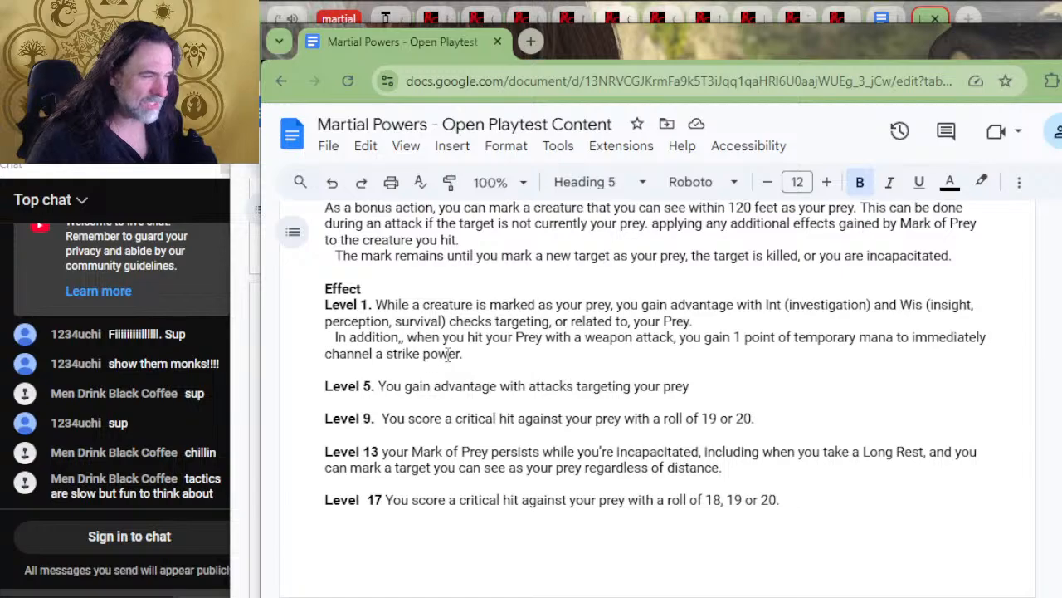
scroll(444, 317, "up", 2)
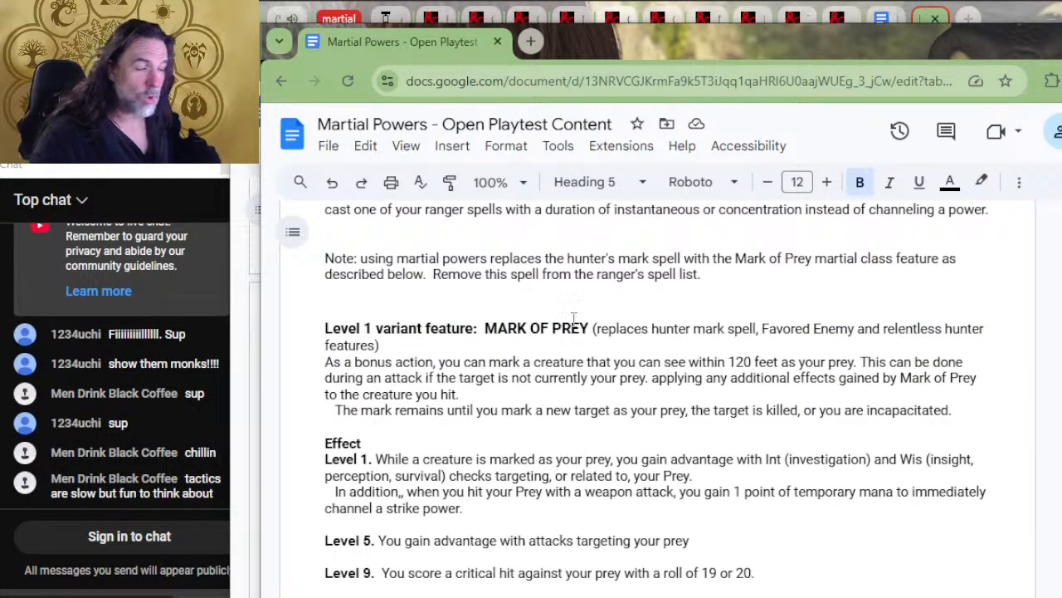
scroll(586, 315, "down", 2)
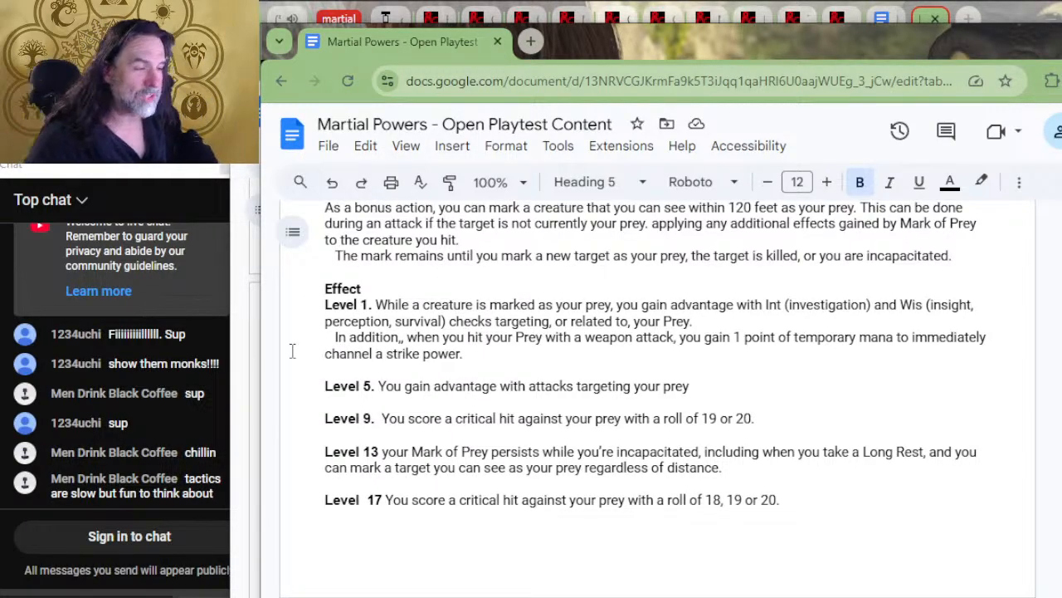
Highlight the Level 1 Mark of Prey wording about gaining 1 point of temporary mana on a weapon attack
left_click_drag(967, 337, 624, 340)
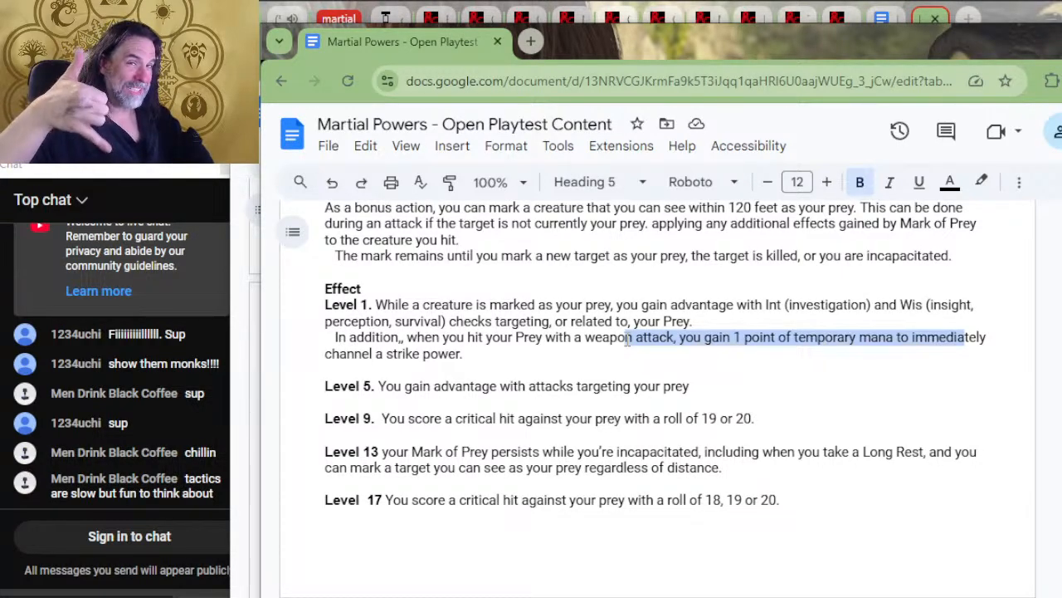
left_click_drag(629, 342, 634, 338)
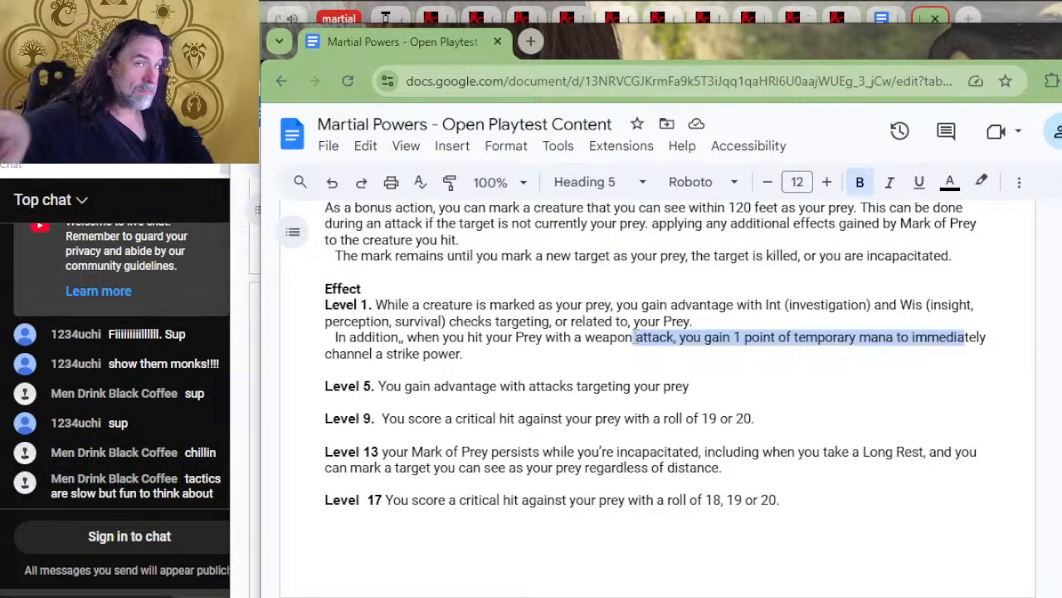
left_click_drag(634, 338, 660, 347)
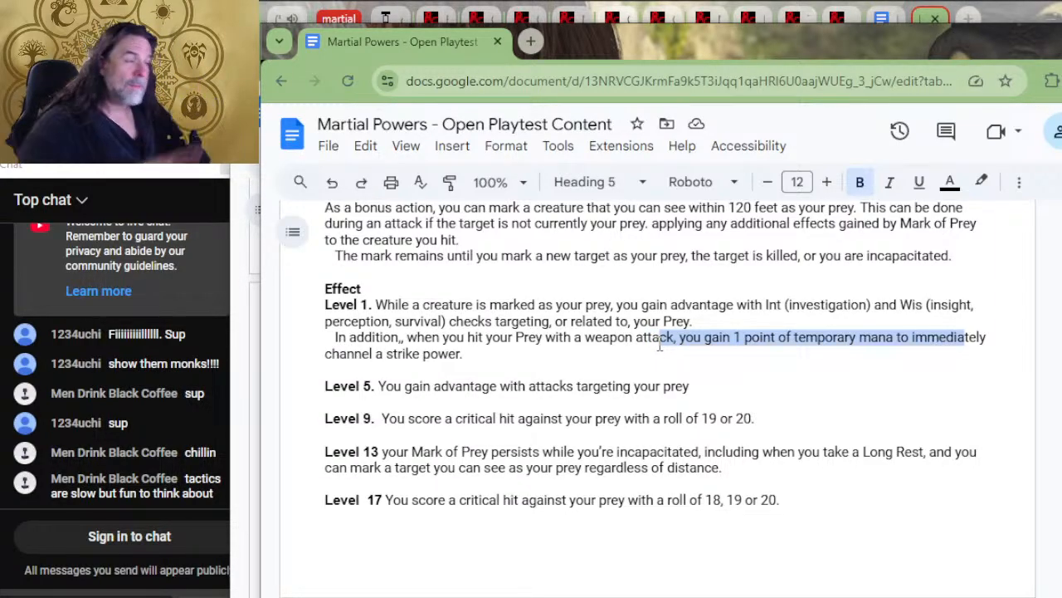
left_click_drag(659, 347, 729, 344)
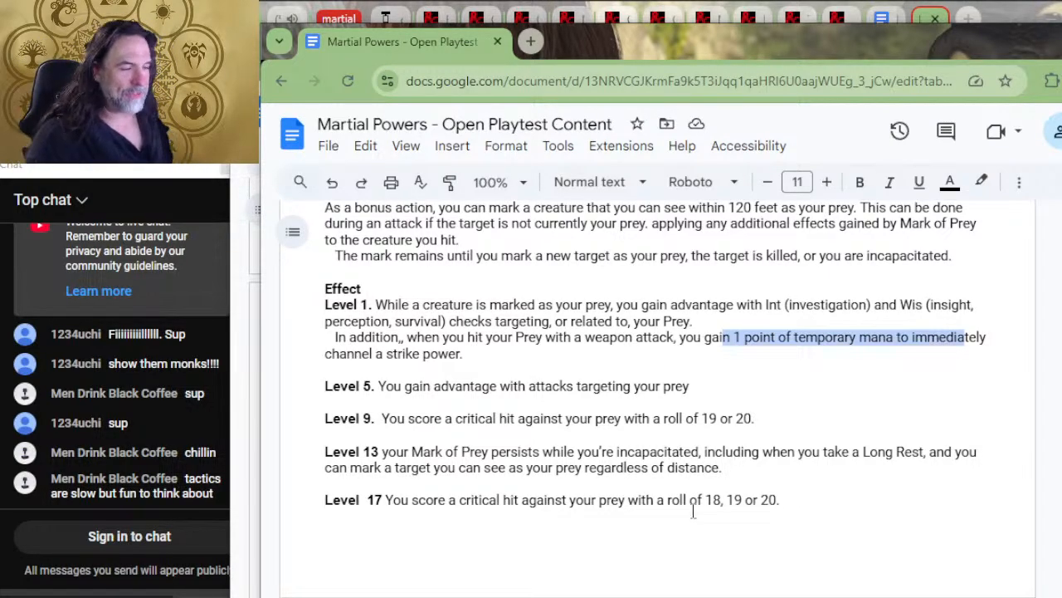
Highlight the Level 5 Mark of Prey line about advantage with attacks, and review the Level 13 effect
left_click(694, 388)
left_click_drag(720, 382, 323, 388)
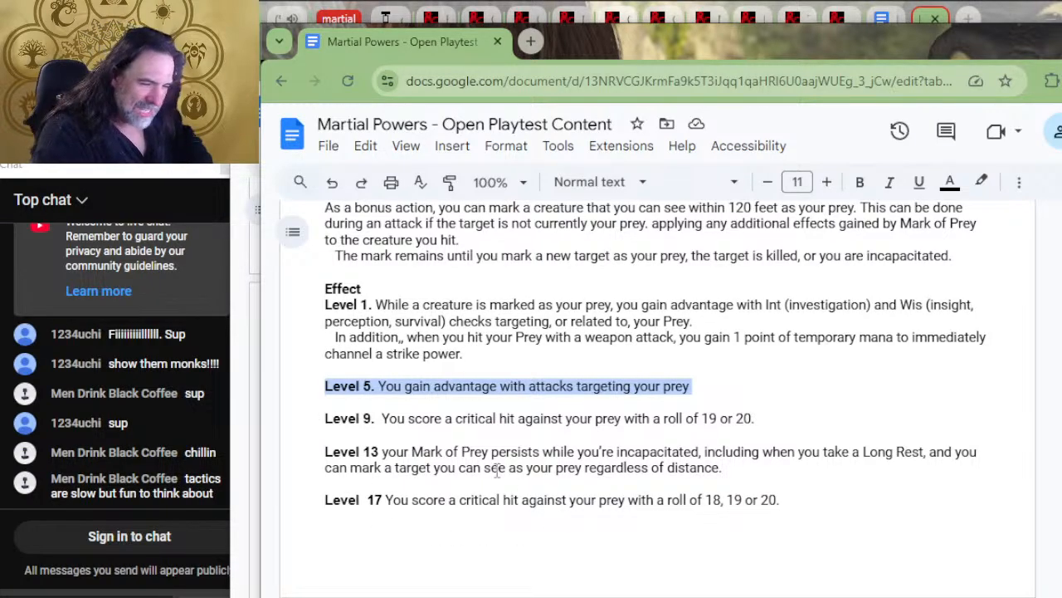
scroll(496, 473, "down", 5)
scroll(429, 415, "up", 2)
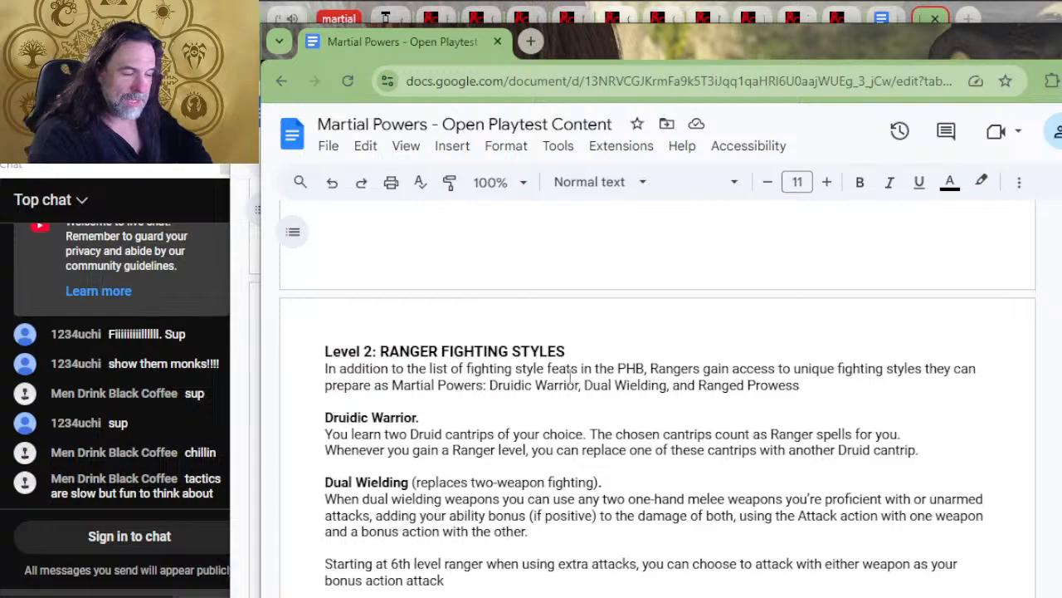
scroll(510, 420, "up", 5)
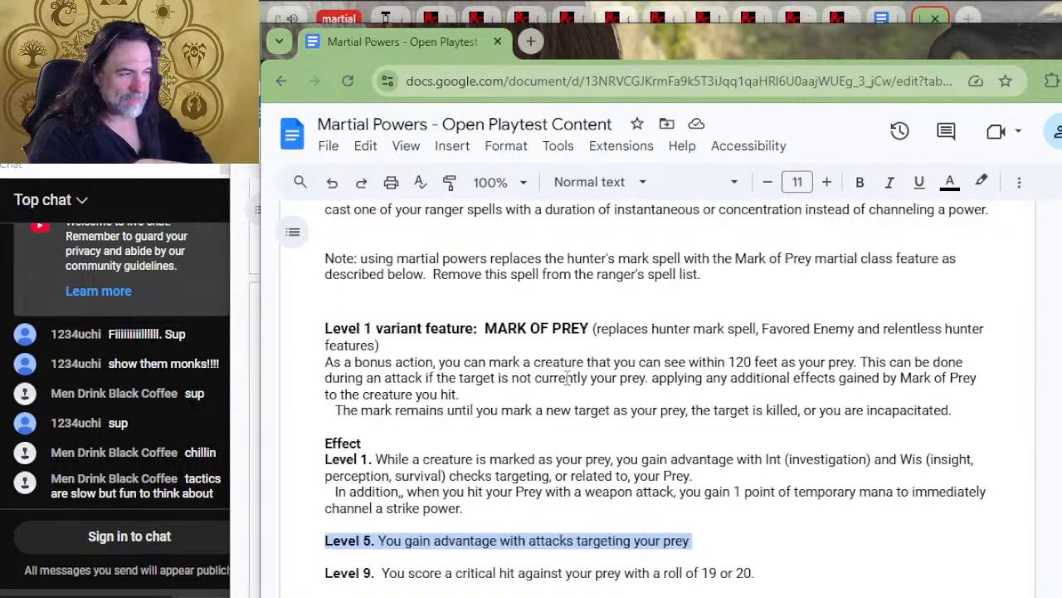
scroll(592, 401, "down", 2)
left_click(587, 435)
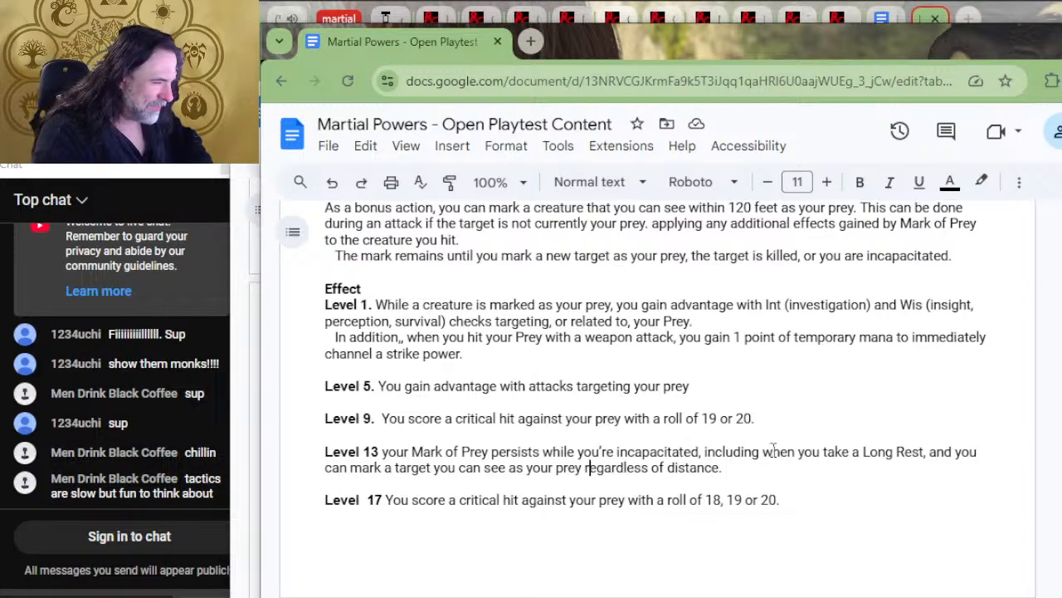
left_click_drag(777, 467, 742, 469)
Go past the Ranger Fighting Styles to the Level 20 Foe Slayer feature and highlight its line about disrupting the mark of prey
scroll(731, 465, "down", 5)
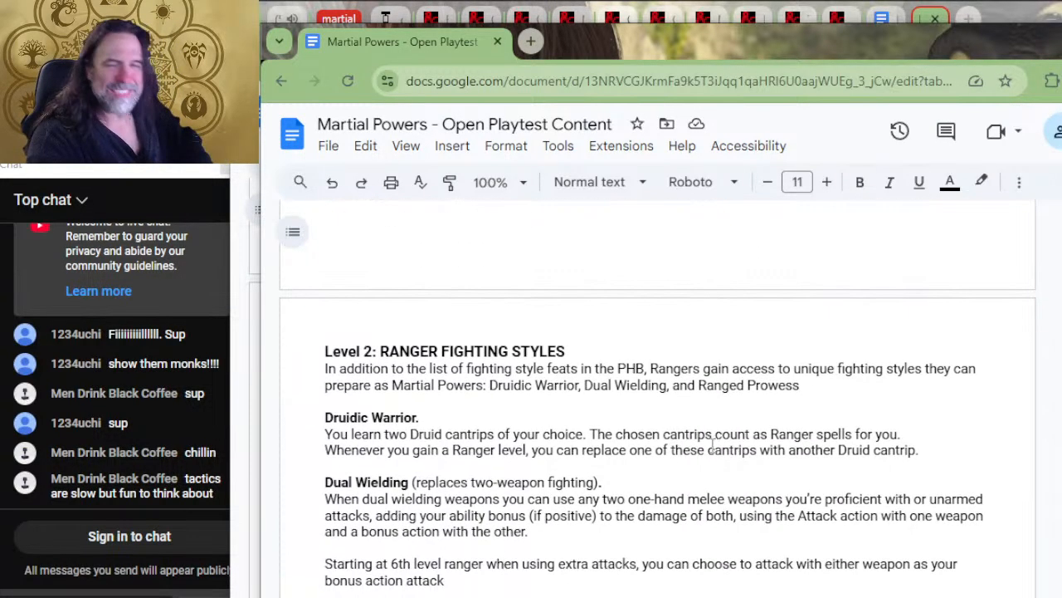
scroll(640, 452, "down", 8)
scroll(640, 452, "up", 4)
scroll(640, 452, "down", 2)
left_click(697, 324)
left_click_drag(694, 323, 493, 323)
left_click(528, 304)
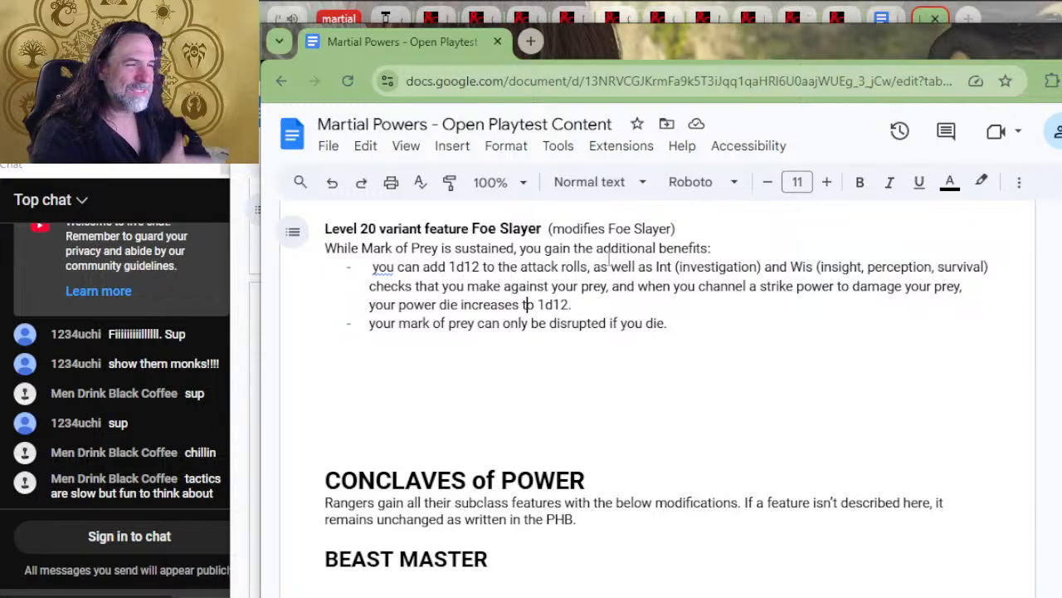
Review the Level 2 Ranger Fighting Styles, marking Druidic Warrior, Dual Wielding and Ranged Prowess in turn
scroll(669, 320, "up", 4)
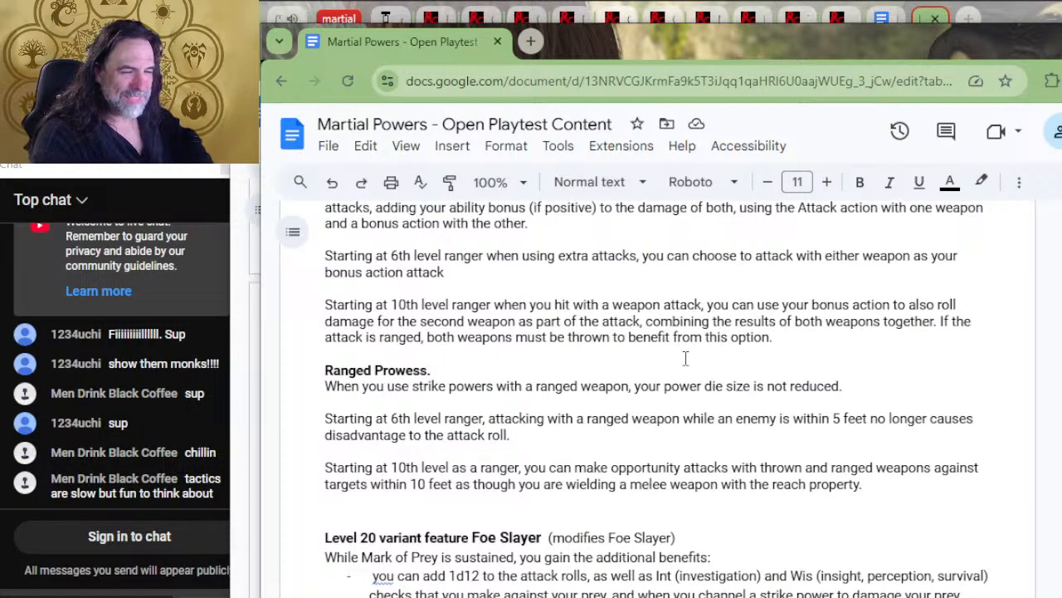
scroll(681, 357, "down", 6)
scroll(670, 360, "up", 3)
scroll(668, 362, "up", 6)
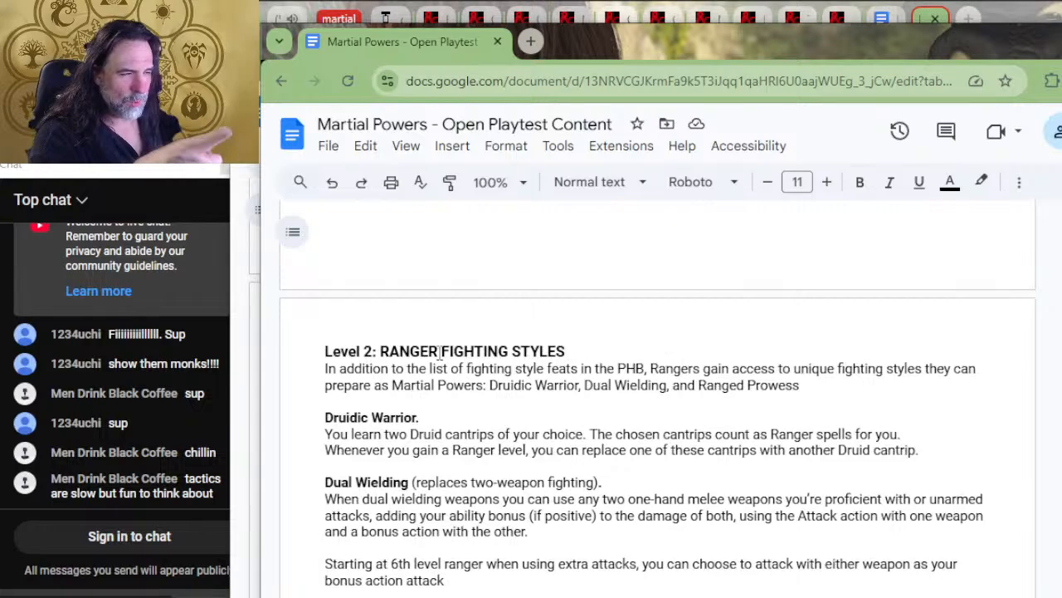
scroll(486, 362, "down", 1)
scroll(486, 362, "down", 1)
left_click(449, 261)
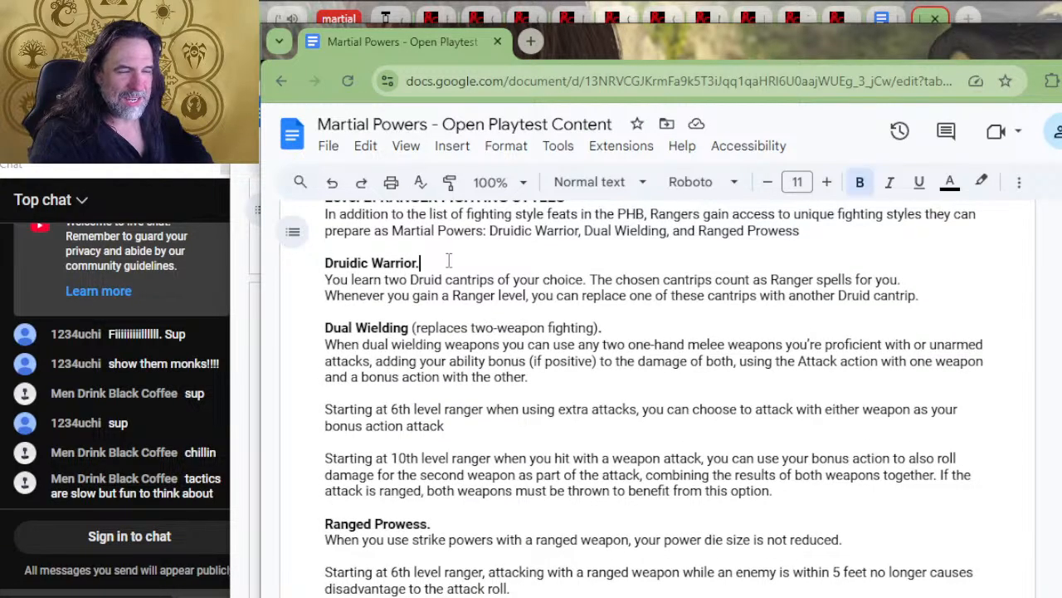
left_click(461, 313)
scroll(434, 358, "down", 2)
left_click(432, 369)
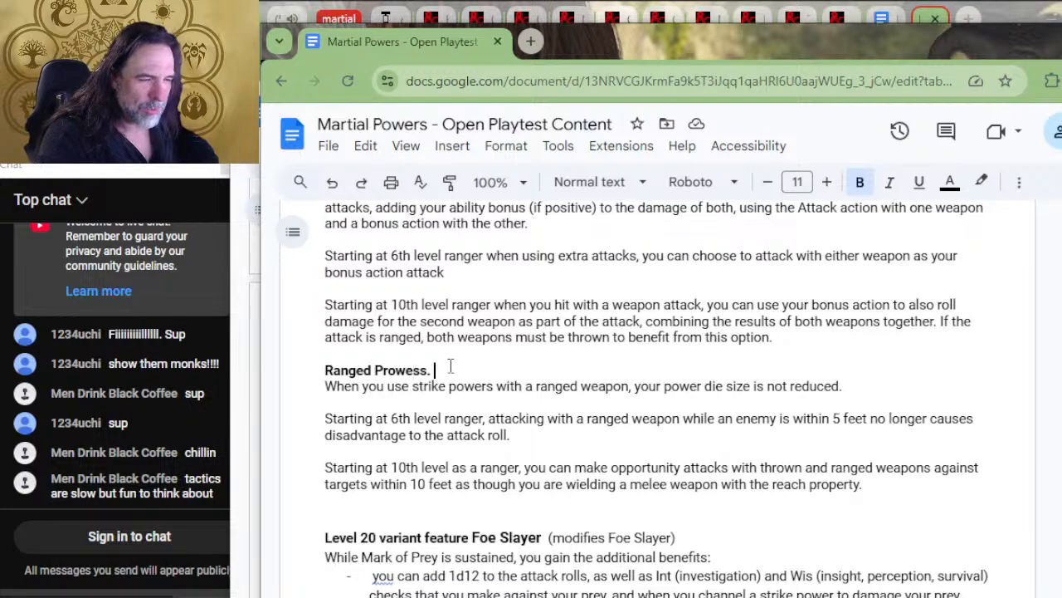
Highlight the Ranged Prowess wording on strike powers with a ranged weapon, and mark its 6th and 10th level lines
left_click_drag(736, 388, 409, 387)
left_click(449, 420)
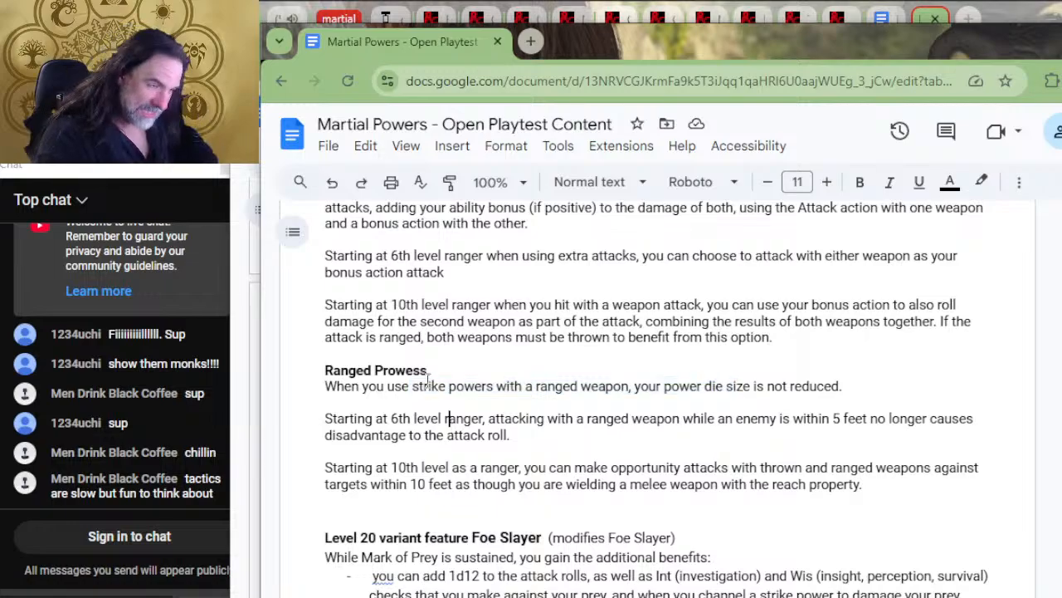
left_click(450, 470)
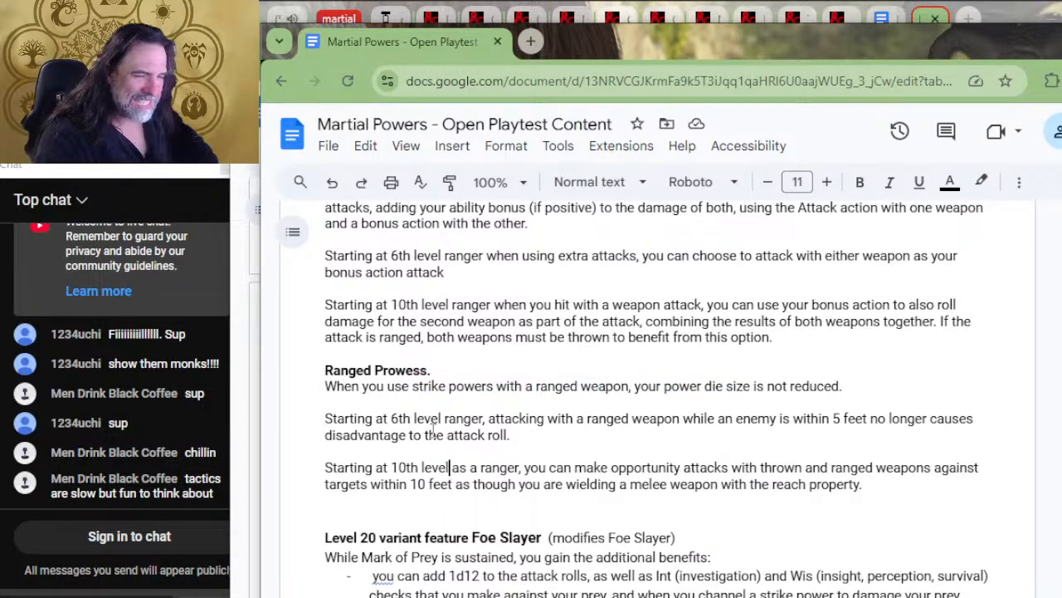
Compare the Ranger Fighting Styles with the Mark of Prey Effect entries from Level 1 to Level 17
scroll(526, 404, "up", 4)
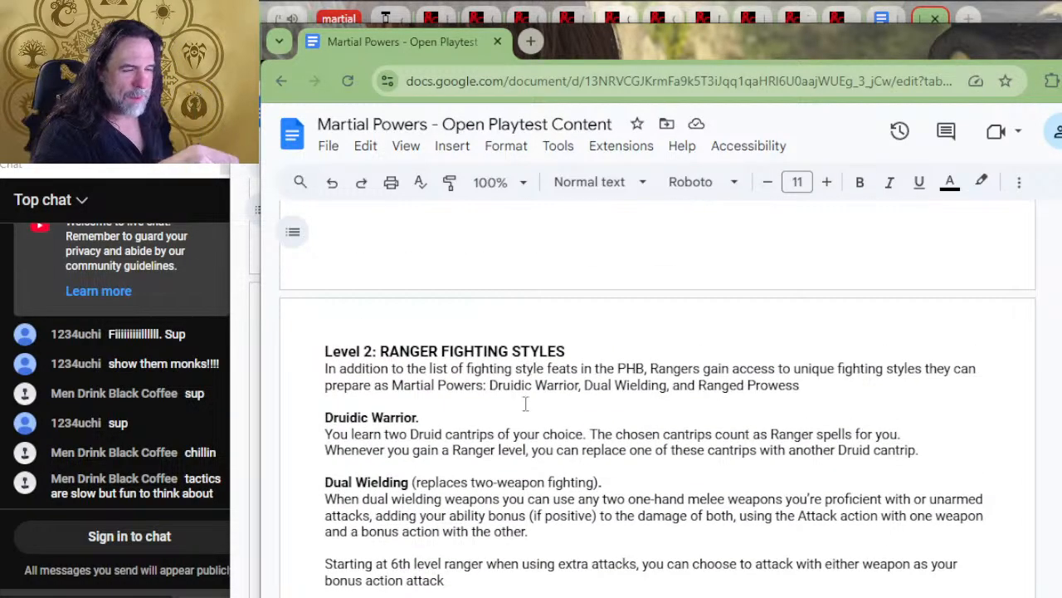
scroll(525, 403, "down", 6)
scroll(498, 374, "up", 1)
scroll(465, 332, "down", 2)
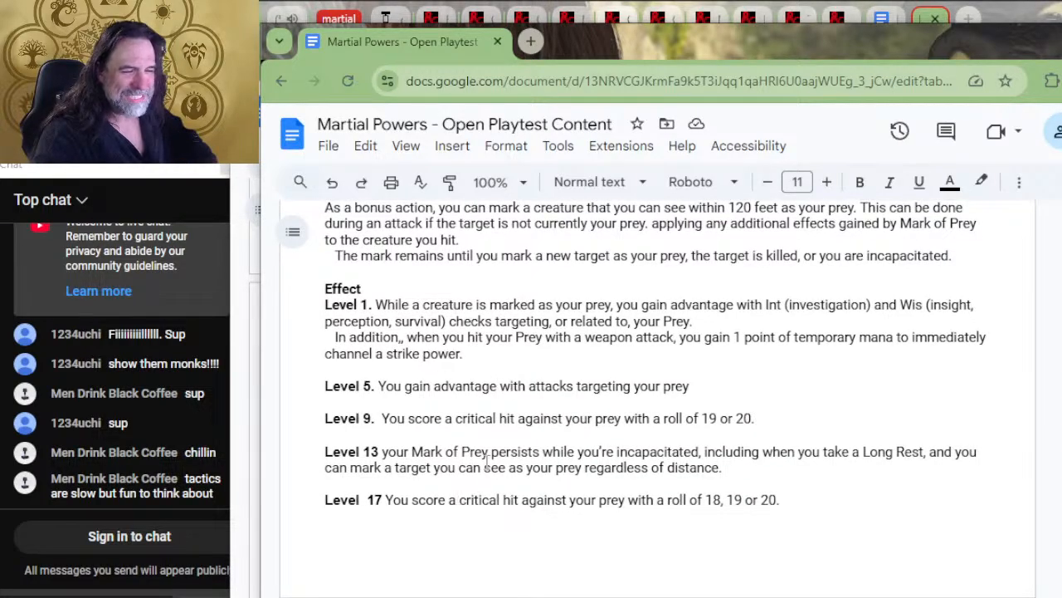
scroll(445, 401, "up", 6)
scroll(446, 402, "down", 6)
scroll(445, 402, "up", 6)
scroll(445, 402, "down", 6)
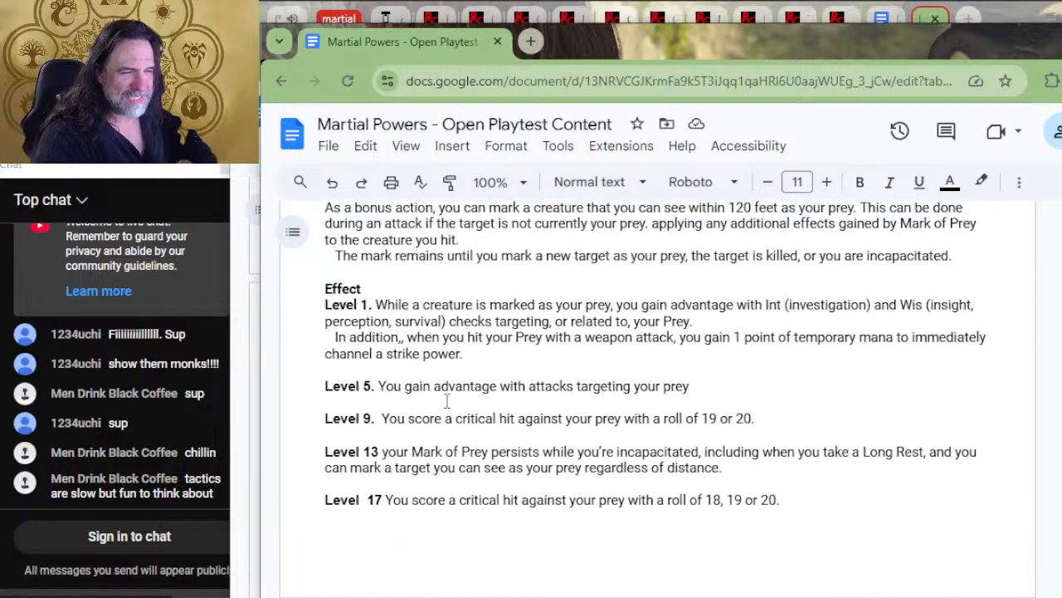
Return to the Dual Wielding and Ranged Prowess fighting styles and reread their level-based benefits
scroll(447, 400, "up", 3)
scroll(452, 365, "up", 3)
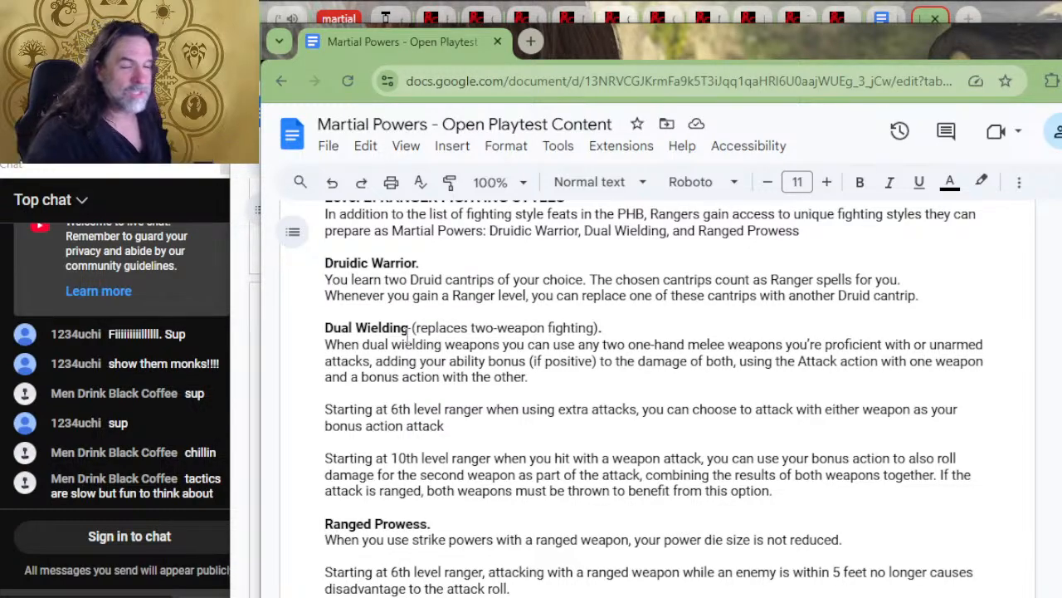
scroll(404, 307, "up", 2)
scroll(469, 382, "down", 2)
scroll(513, 371, "down", 2)
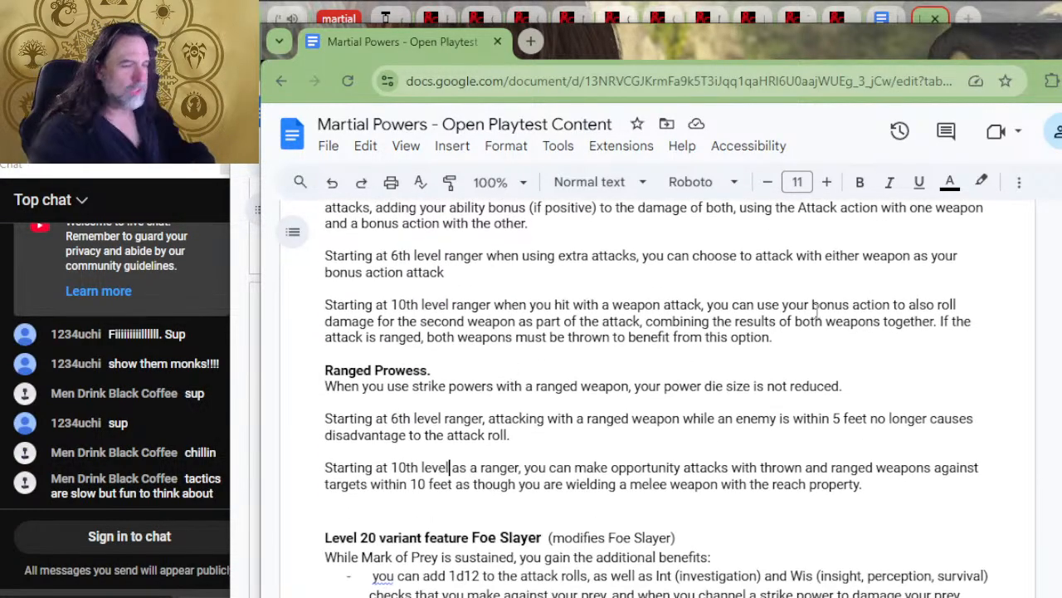
Switch to the other window of the document and read the Extra Attacks mana rules and the 5 Disciplines of Power
key("alt+Tab")
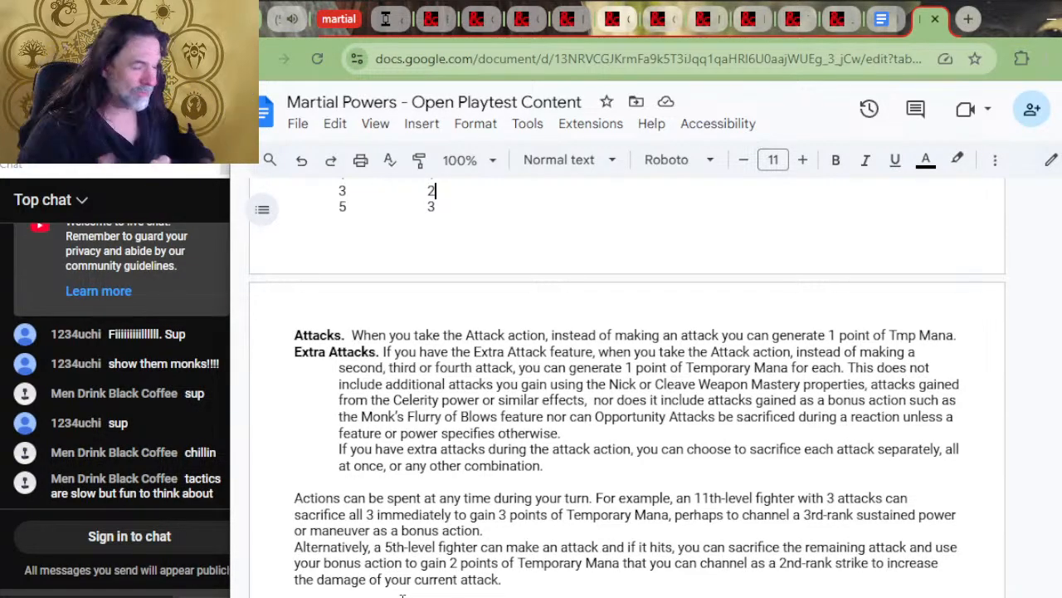
scroll(531, 384, "down", 2)
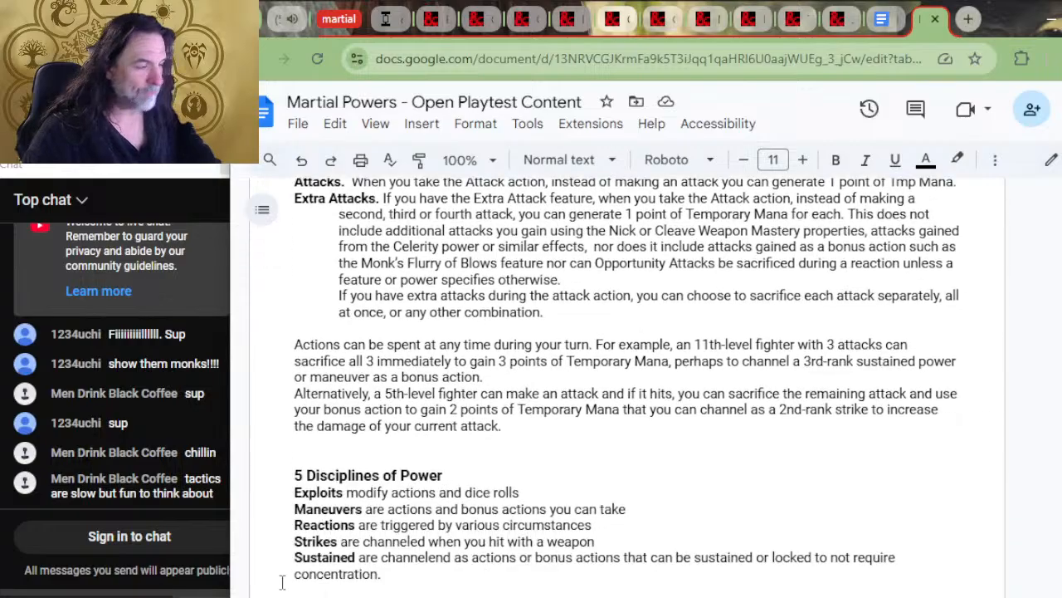
scroll(525, 373, "up", 2)
Return to the Ranger window and skim past the Fey Wanderer and Warlock patron features to the Artificer's Armorer
key("alt+Tab")
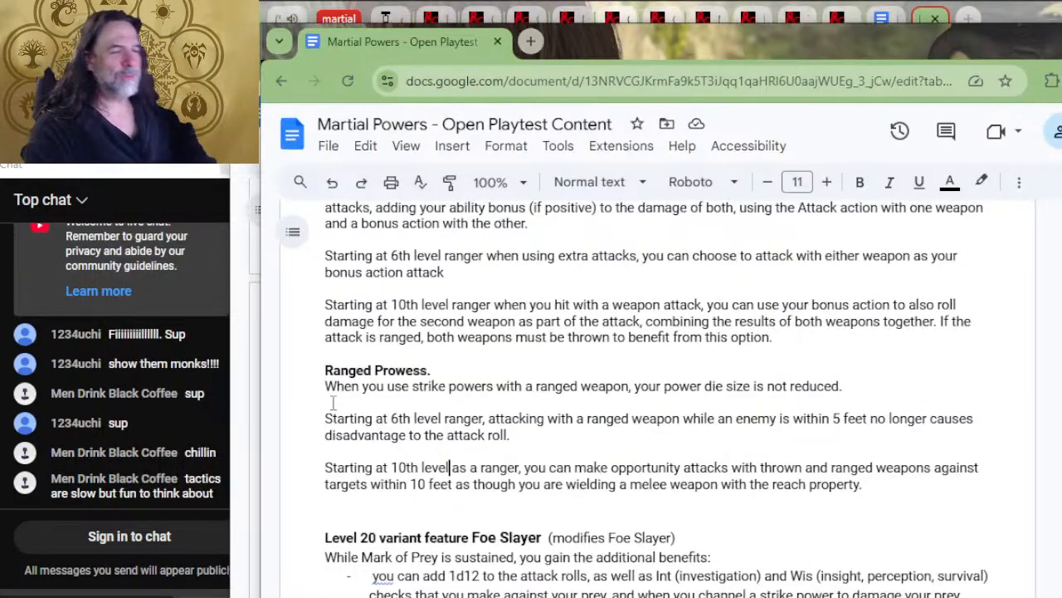
scroll(465, 456, "down", 12)
scroll(549, 442, "down", 20)
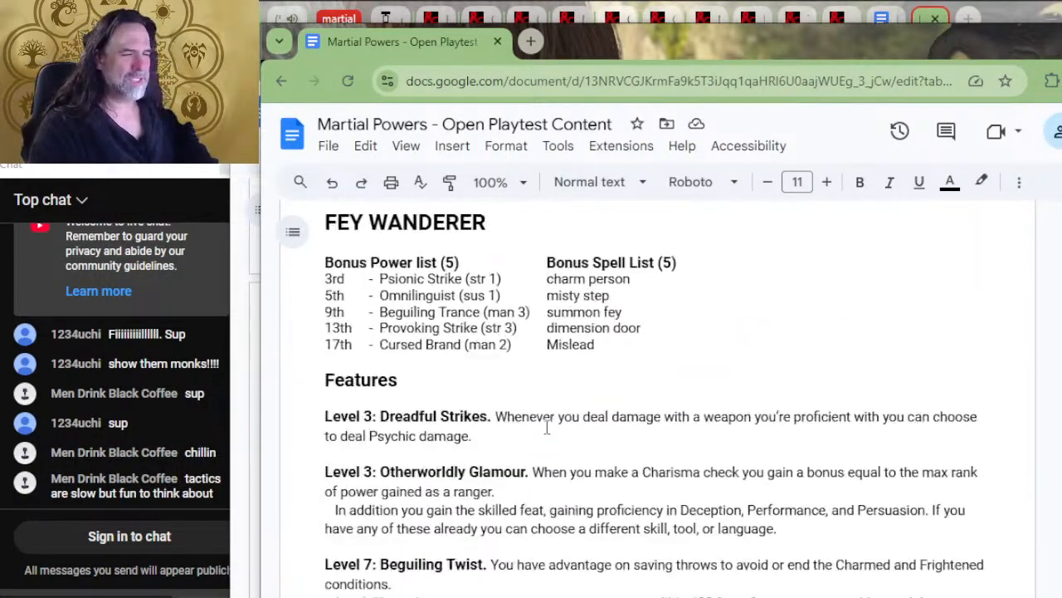
scroll(584, 429, "down", 20)
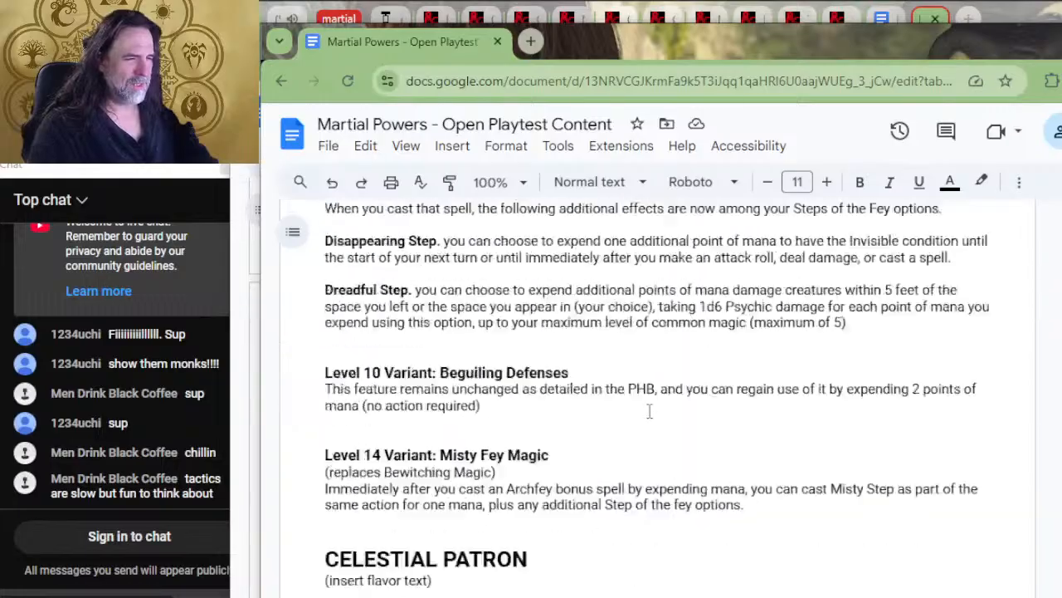
scroll(664, 406, "down", 20)
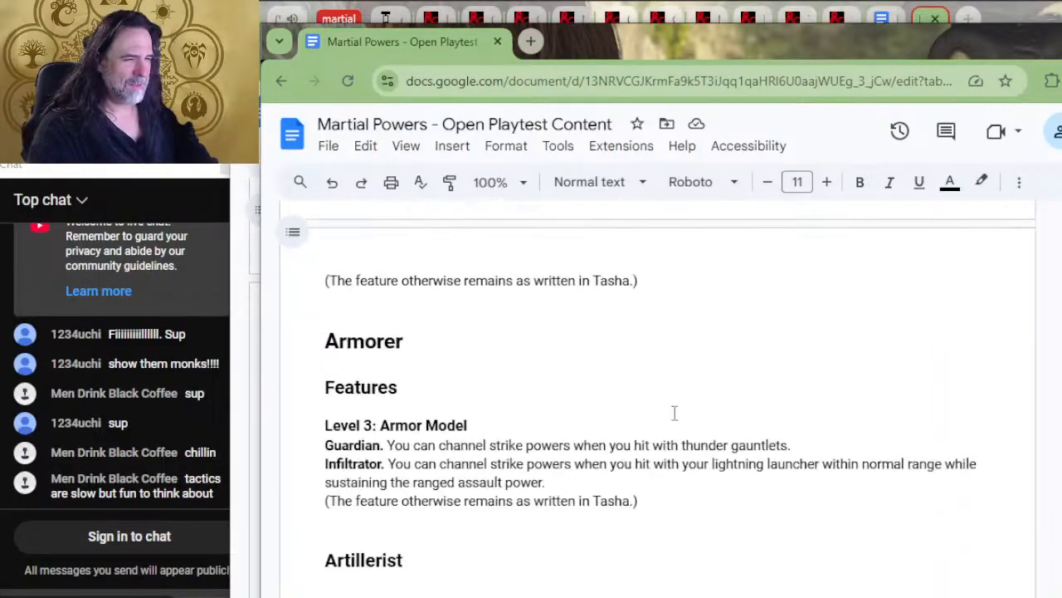
scroll(635, 406, "down", 3)
scroll(622, 414, "up", 20)
scroll(617, 418, "up", 4)
scroll(619, 407, "down", 2)
Switch to the other document window and view the Martial Power Progression Table and the table of contents
key("alt+Tab")
scroll(616, 348, "up", 20)
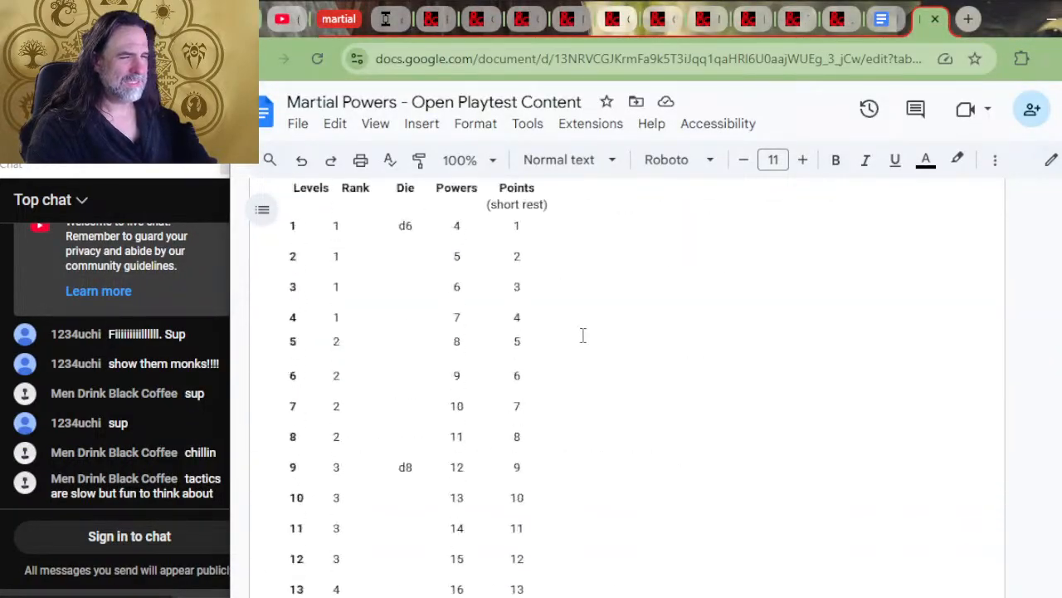
scroll(573, 352, "down", 4)
scroll(643, 348, "down", 20)
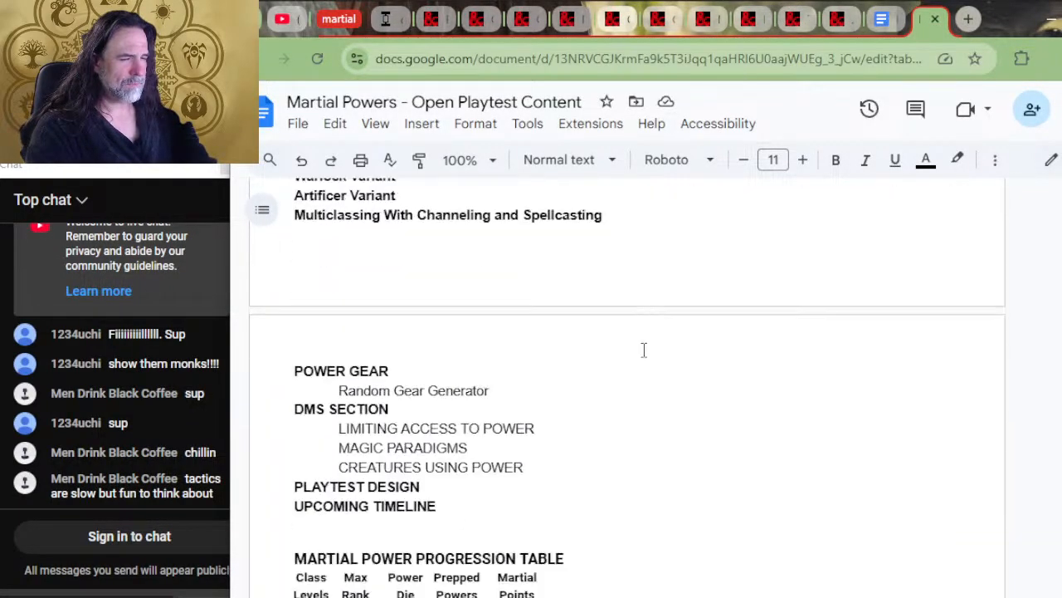
Detach the document tab showing the Strixhaven College Backgrounds into its own window and place it over the main one
left_click(873, 23)
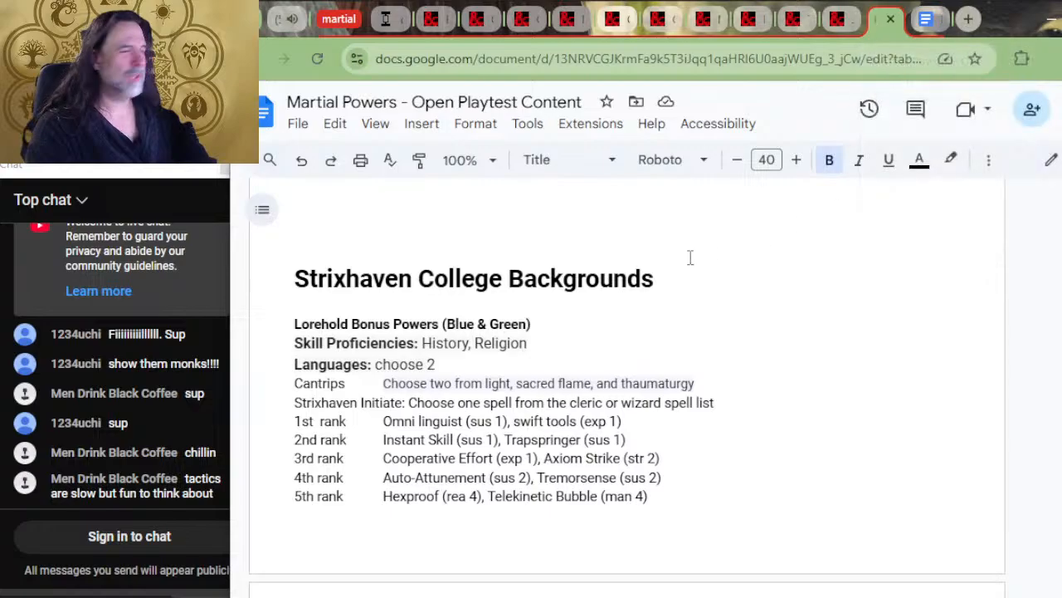
left_click_drag(889, 19, 888, 169)
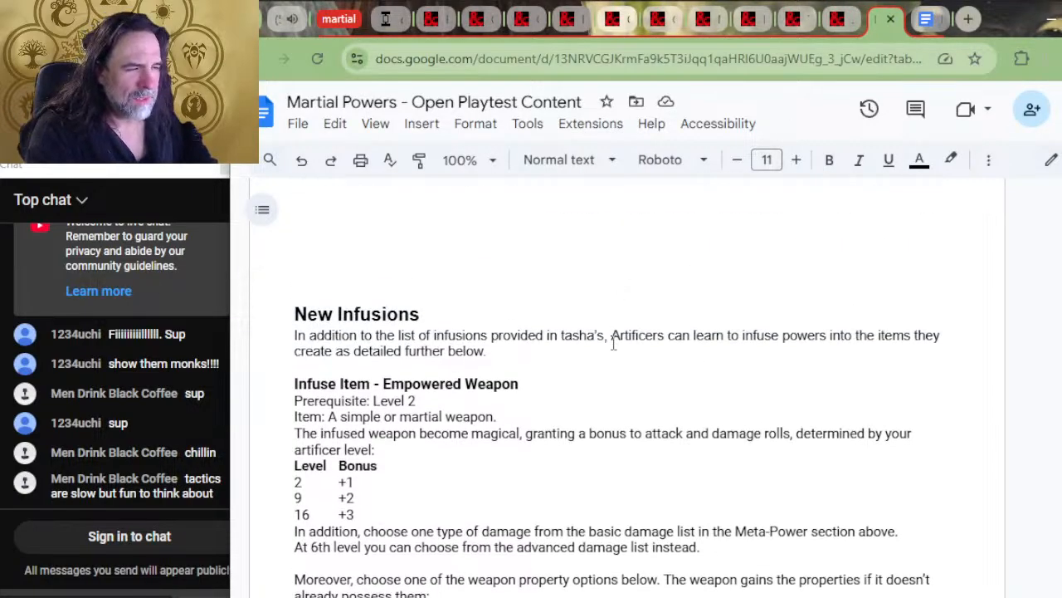
scroll(614, 342, "down", 10)
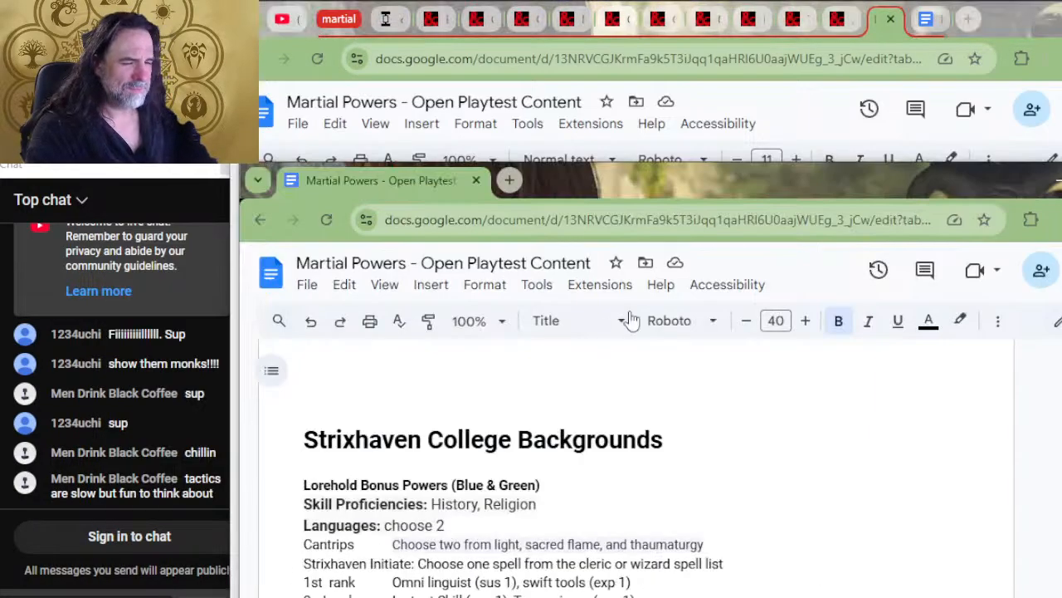
left_click_drag(677, 184, 663, 95)
Review the Strixhaven college bonus powers, from Prismari and Quandrix onward, as far as the Monsters Using Power section
scroll(678, 343, "down", 4)
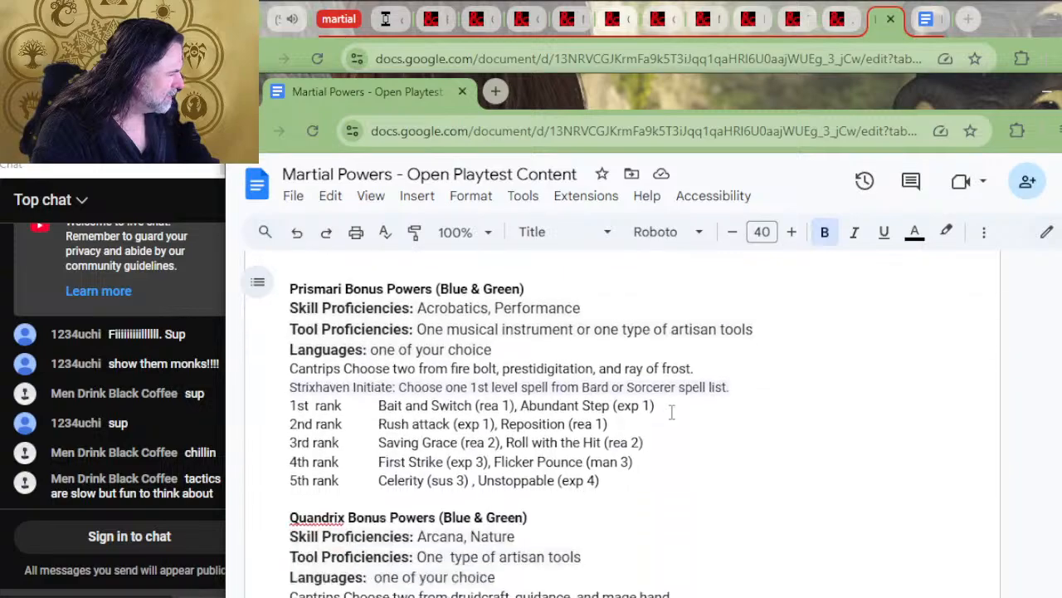
scroll(548, 448, "up", 2)
scroll(531, 448, "down", 10)
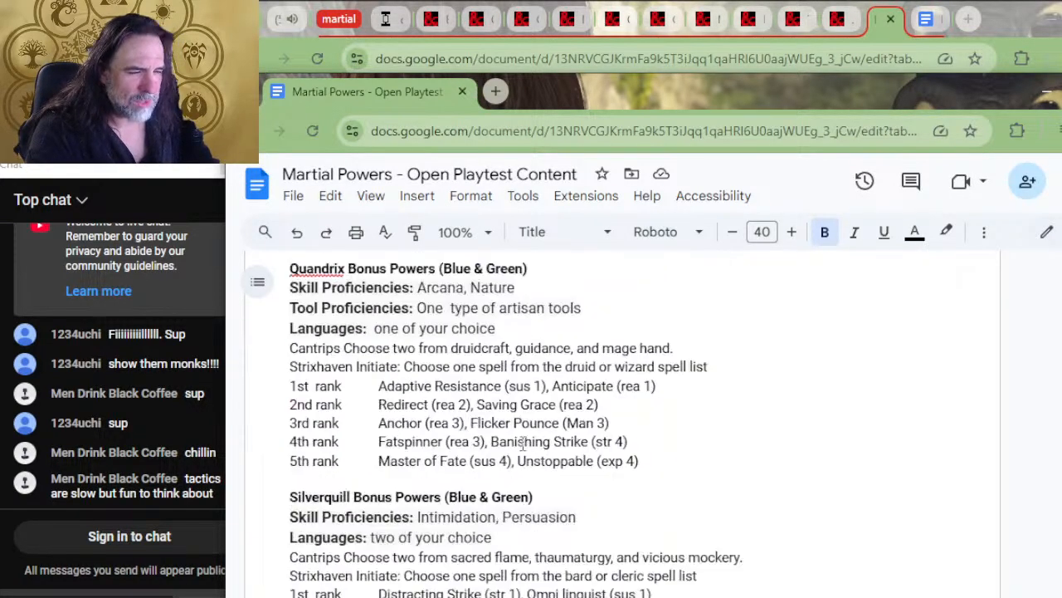
scroll(550, 415, "down", 3)
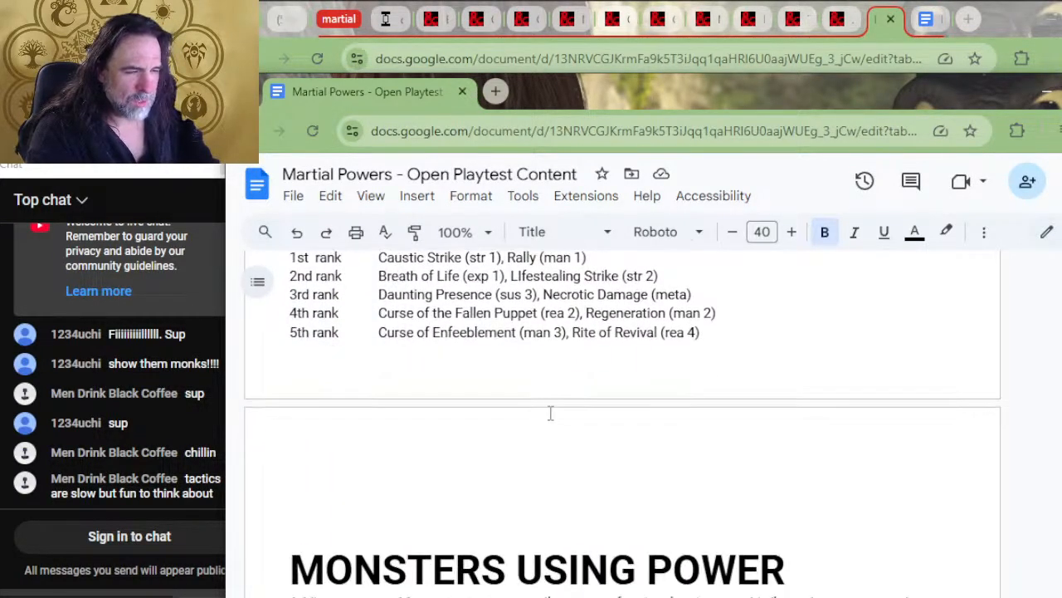
scroll(550, 415, "up", 3)
scroll(551, 412, "down", 3)
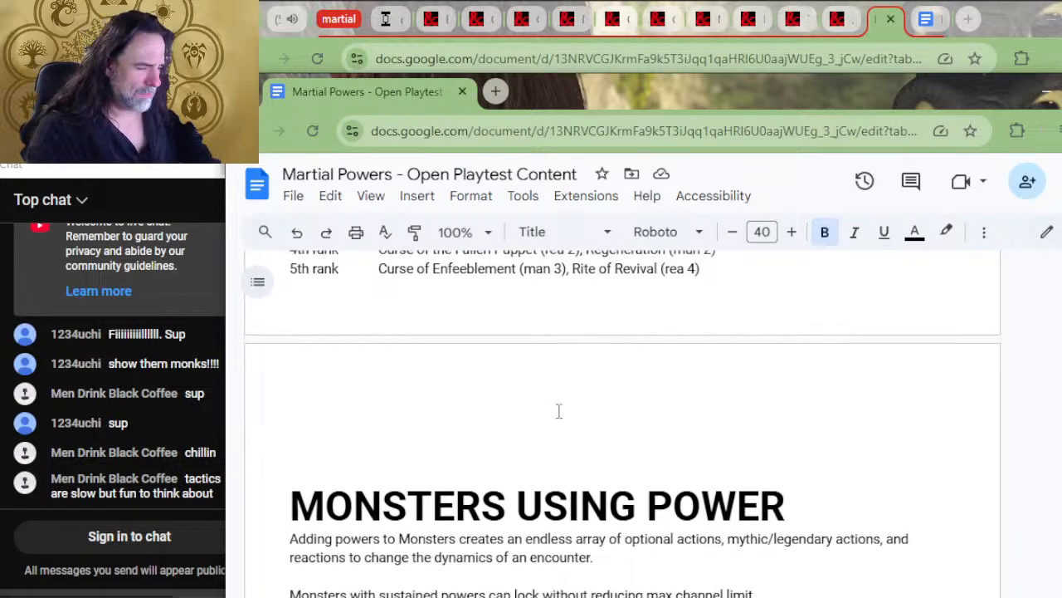
scroll(559, 410, "up", 1)
Go back through the document to find the section on the Ravnica, Strixhaven and Theros setting paradigms
left_click_drag(754, 336, 363, 402)
scroll(399, 291, "up", 10)
scroll(393, 316, "up", 5)
scroll(392, 348, "up", 9)
scroll(393, 382, "up", 9)
scroll(394, 380, "up", 9)
scroll(411, 393, "up", 10)
scroll(407, 387, "up", 7)
scroll(397, 361, "up", 4)
scroll(398, 405, "up", 2)
scroll(398, 414, "up", 8)
scroll(398, 420, "down", 12)
scroll(396, 420, "down", 4)
scroll(363, 403, "down", 4)
Delete the stray bold Ravnica line and the blank line before it, below the sentence on combinations of the five colors
scroll(365, 403, "up", 6)
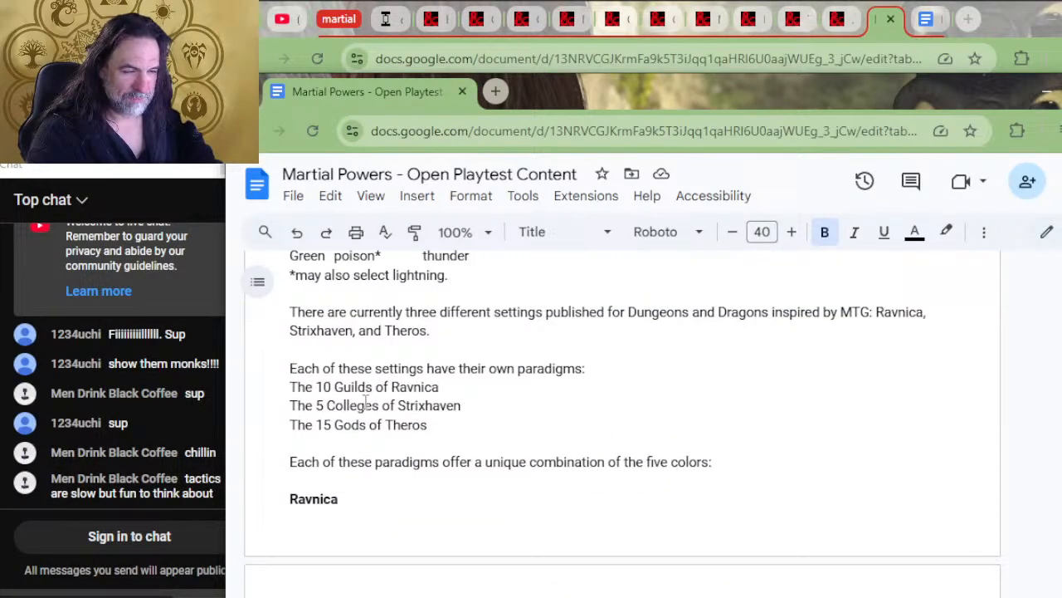
scroll(365, 402, "up", 4)
scroll(360, 415, "down", 4)
scroll(360, 413, "up", 2)
left_click_drag(359, 414, 285, 488)
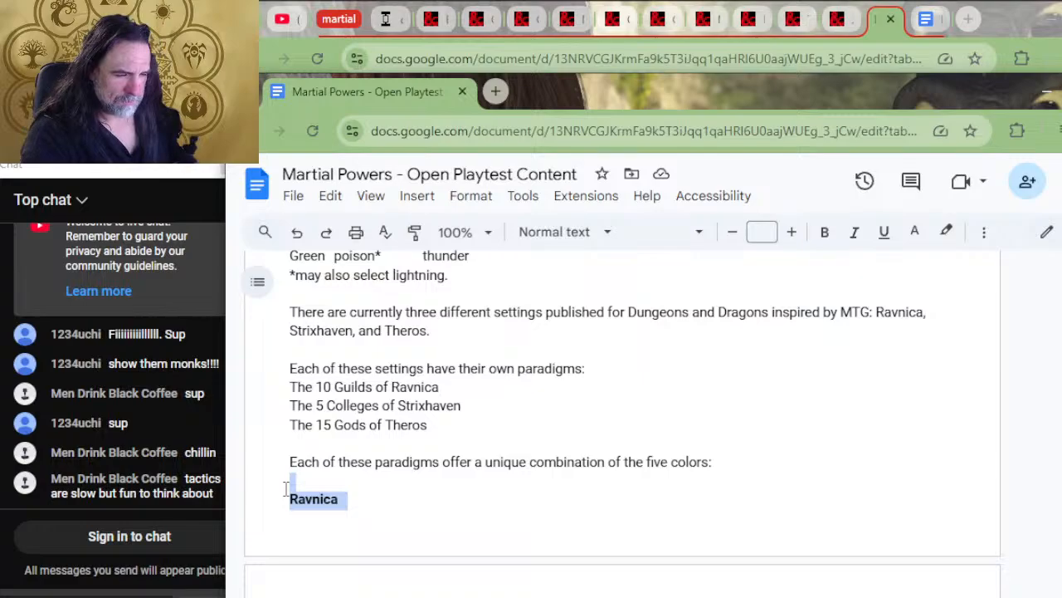
key("BackSpace")
Go from Monsters Using Power past the DMS Section to the High Status origin feat and the Ravnica background outline
scroll(407, 501, "down", 5)
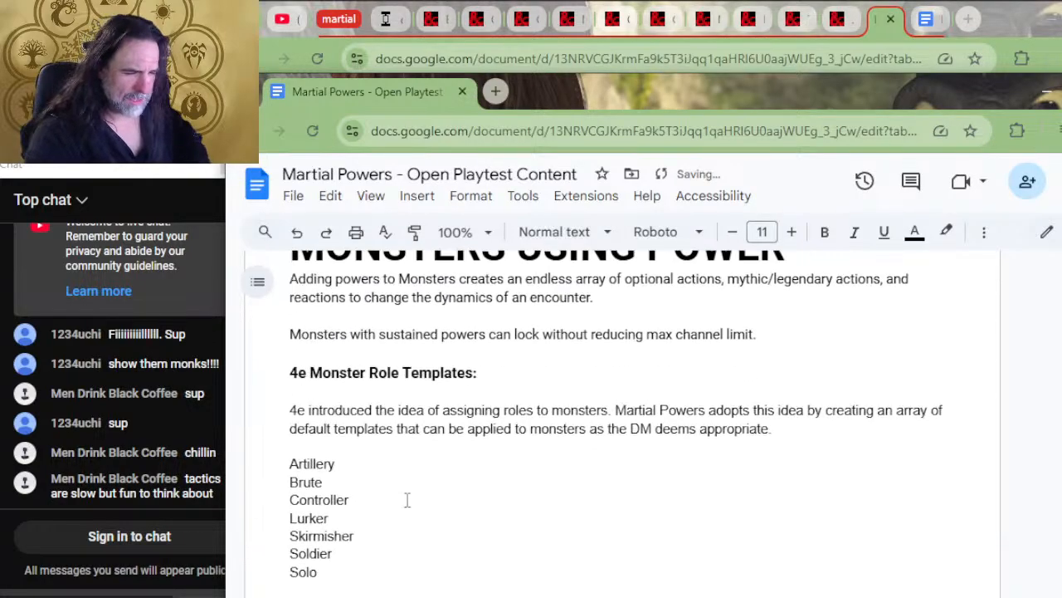
scroll(451, 473, "up", 13)
scroll(362, 491, "up", 15)
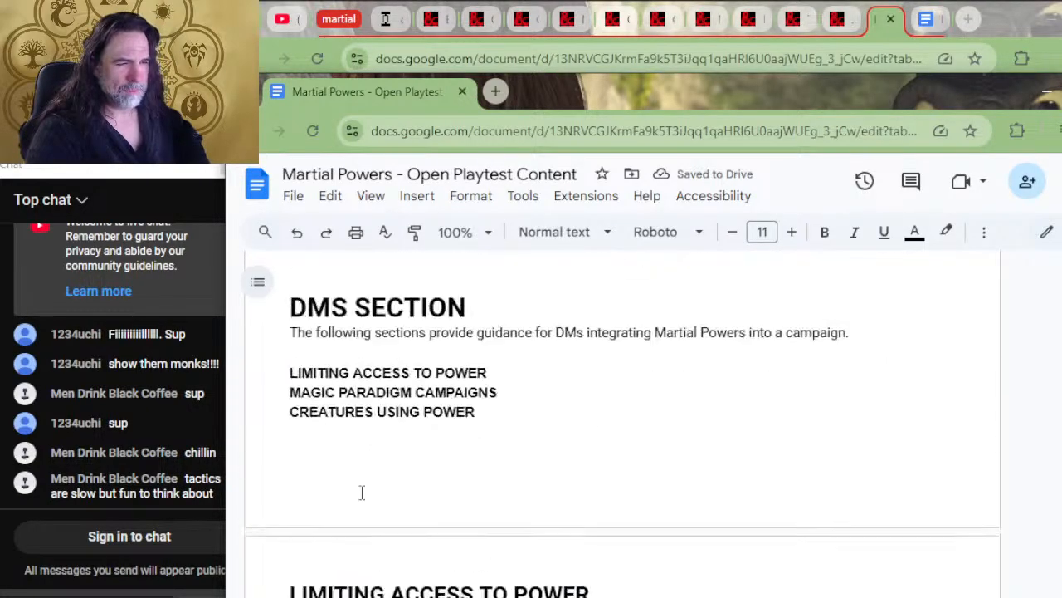
scroll(362, 492, "up", 10)
scroll(540, 394, "down", 10)
scroll(540, 393, "up", 10)
scroll(540, 393, "down", 15)
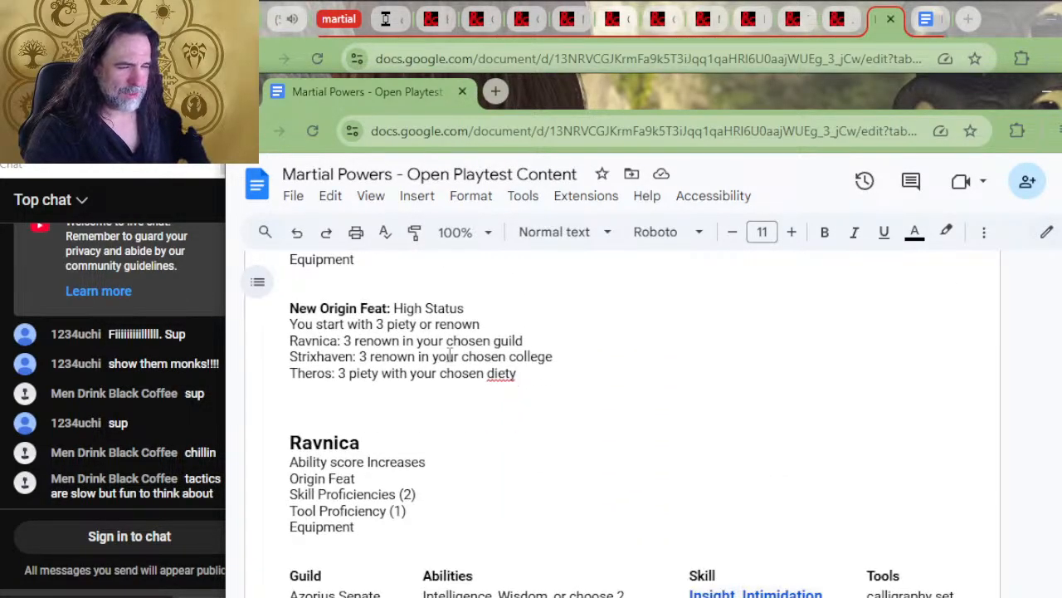
Examine the Strixhaven and Theros background tables and the Piety & Renown spells and perks, down to the DMS Section
scroll(448, 355, "down", 5)
scroll(447, 370, "down", 8)
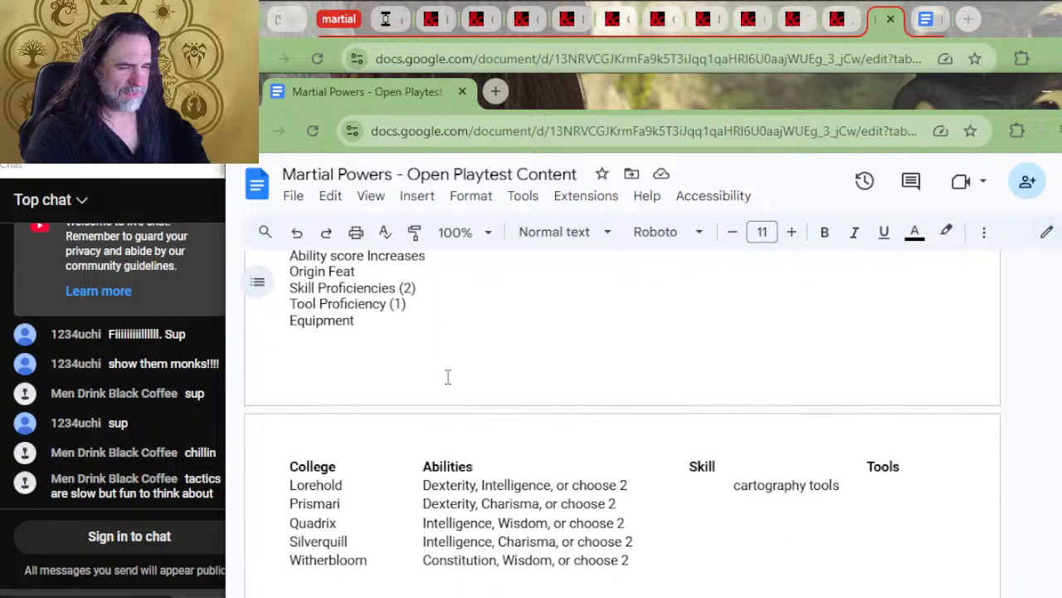
scroll(410, 398, "down", 1)
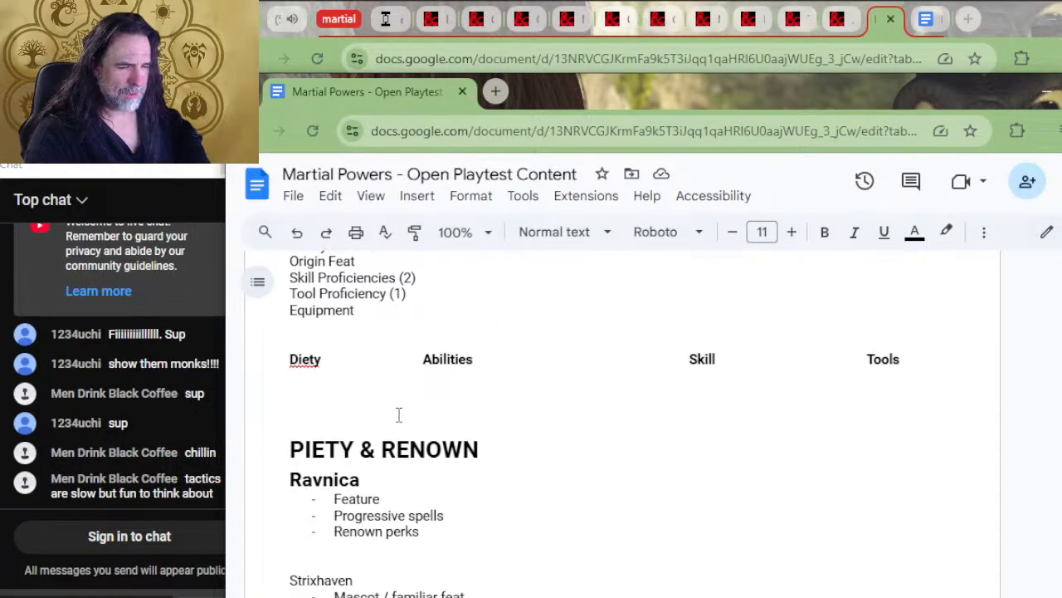
scroll(399, 412, "down", 10)
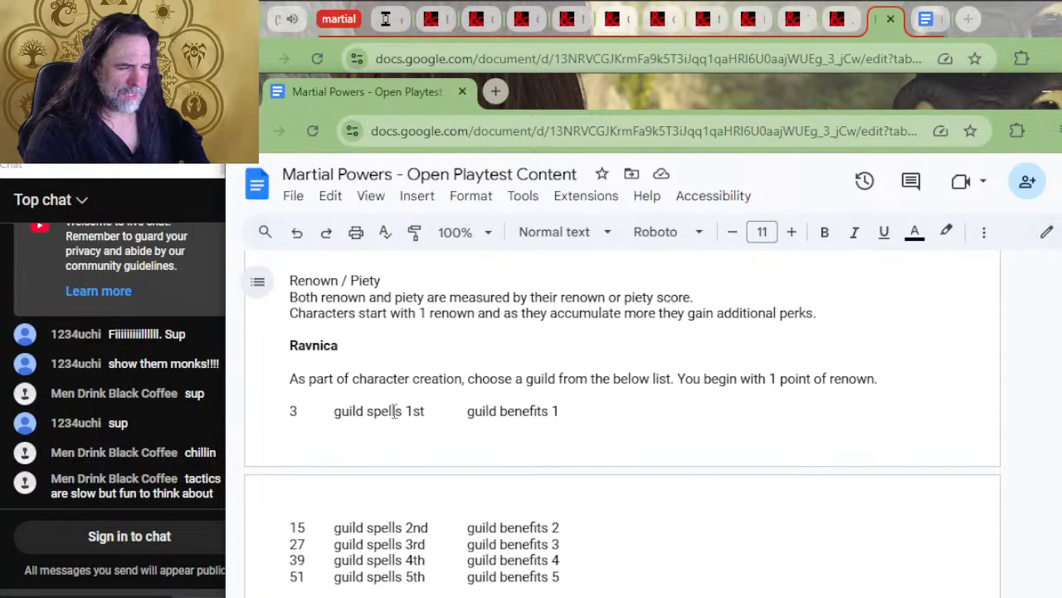
scroll(394, 413, "down", 9)
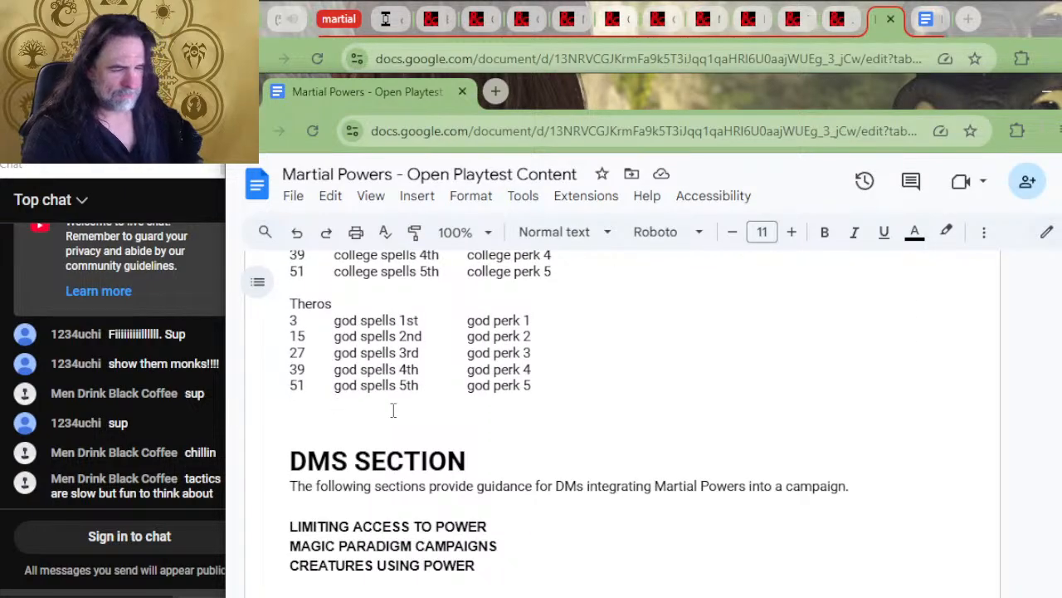
Insert several blank lines between the Theros god spells and perks table and the DMS Section heading
key("Return")
key("Return")
key("Return")
key("Return")
key("Return")
key("Return")
key("Return")
key("Up")
key("Up")
key("Up")
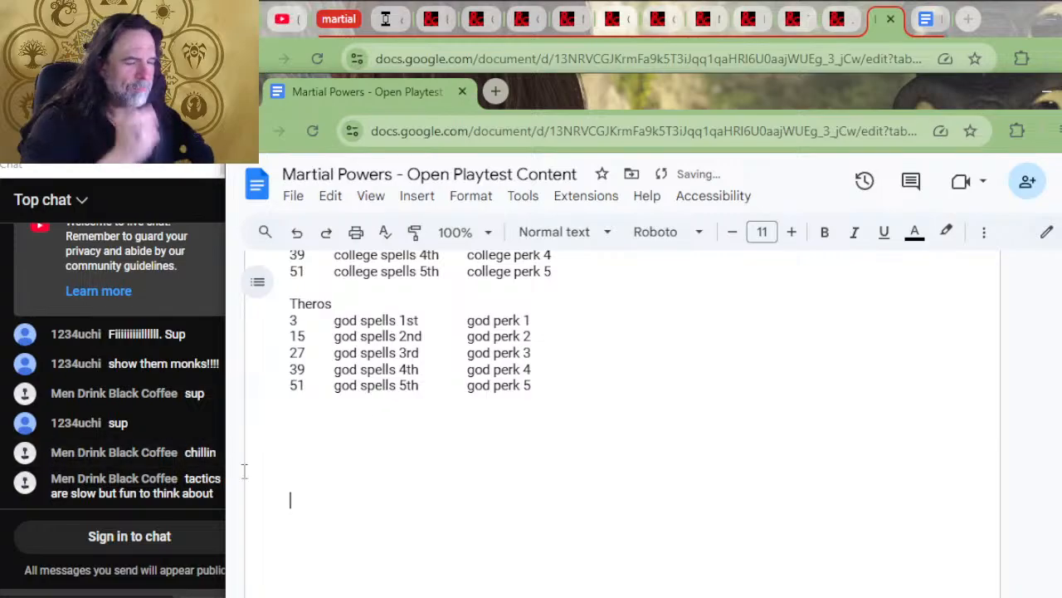
Go back through the Ravnica guild bonus powers from Rakdos to Azorius, examining each guild's proficiencies, languages and powers by level
scroll(238, 459, "up", 8)
scroll(390, 388, "up", 6)
scroll(390, 389, "down", 20)
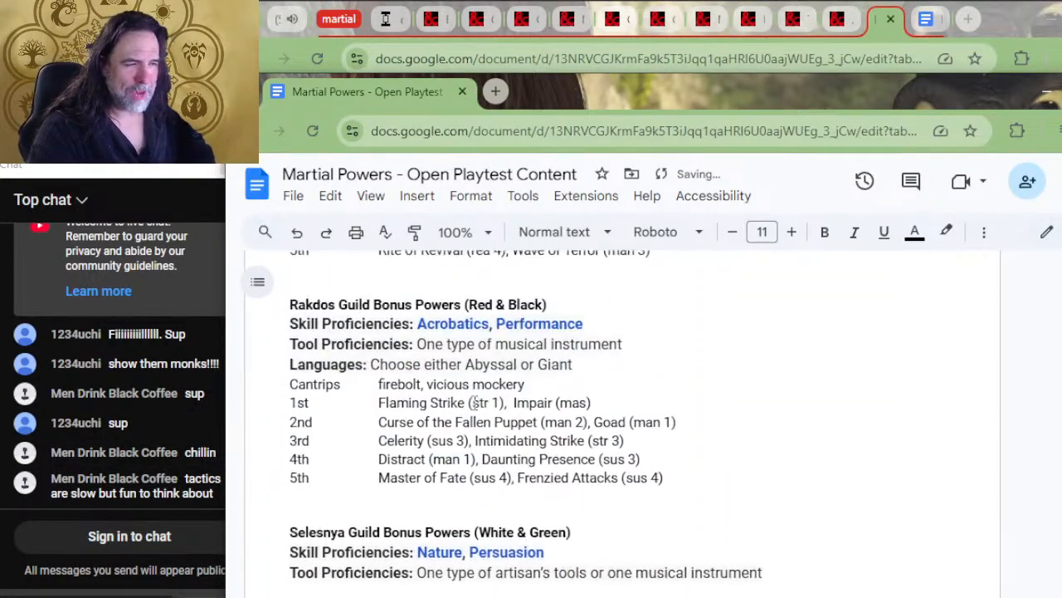
scroll(475, 412, "up", 4)
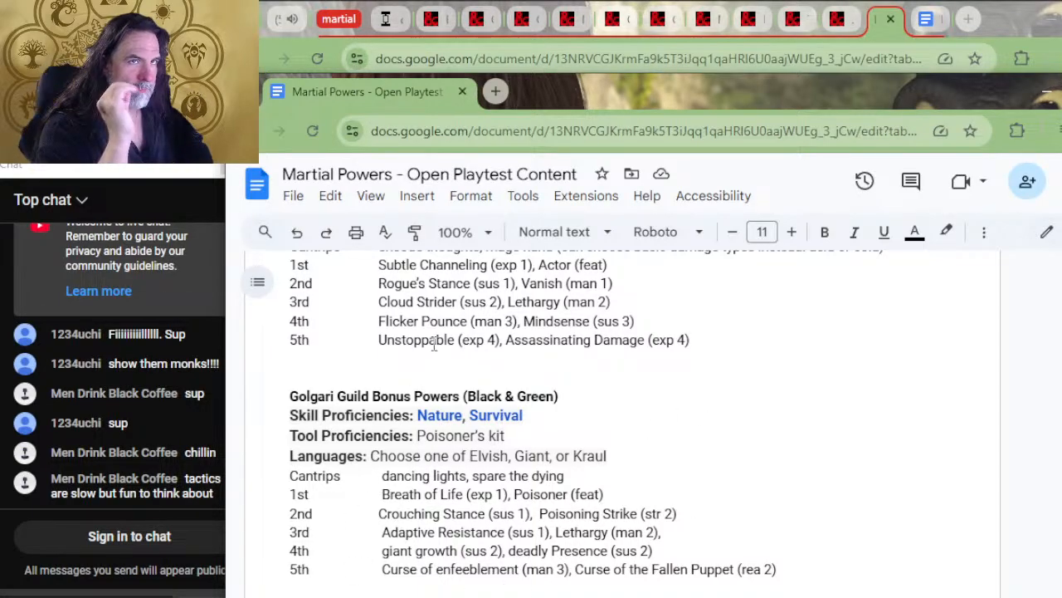
scroll(414, 450, "up", 1)
scroll(413, 451, "up", 1)
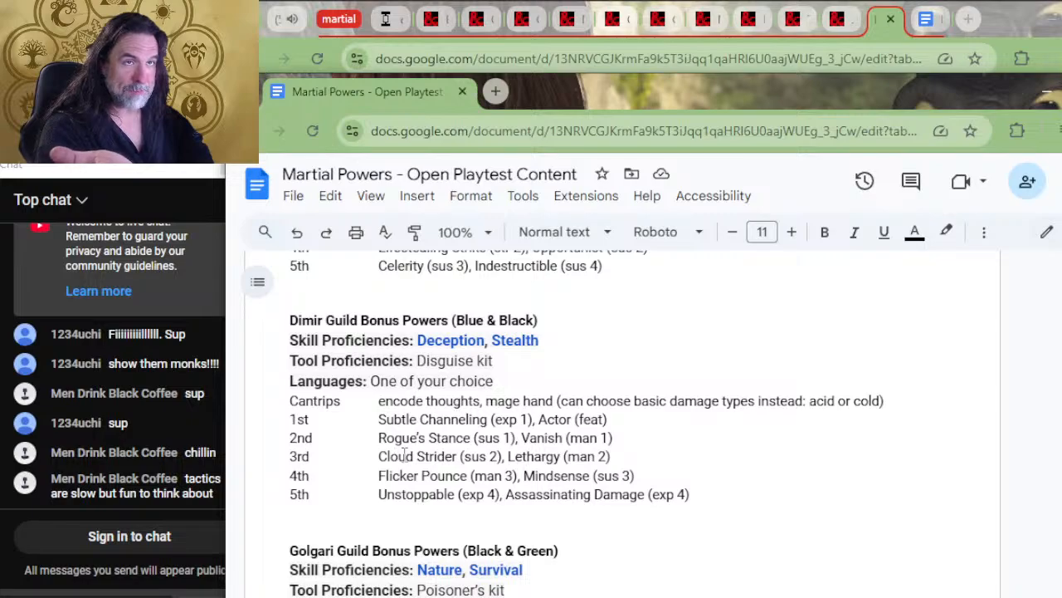
scroll(421, 379, "up", 2)
scroll(525, 452, "up", 6)
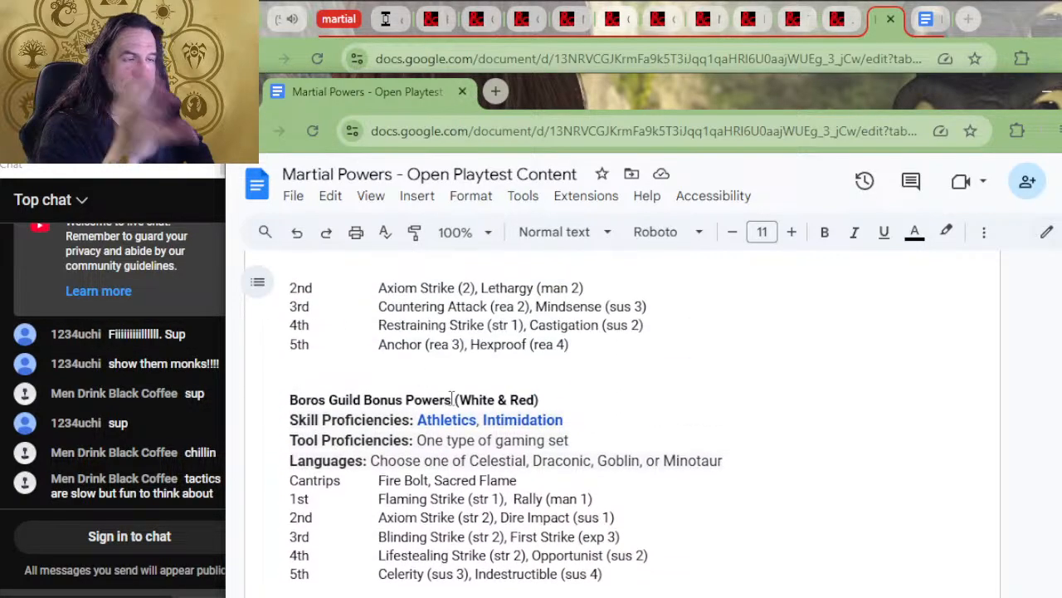
scroll(525, 452, "up", 2)
scroll(304, 370, "down", 6)
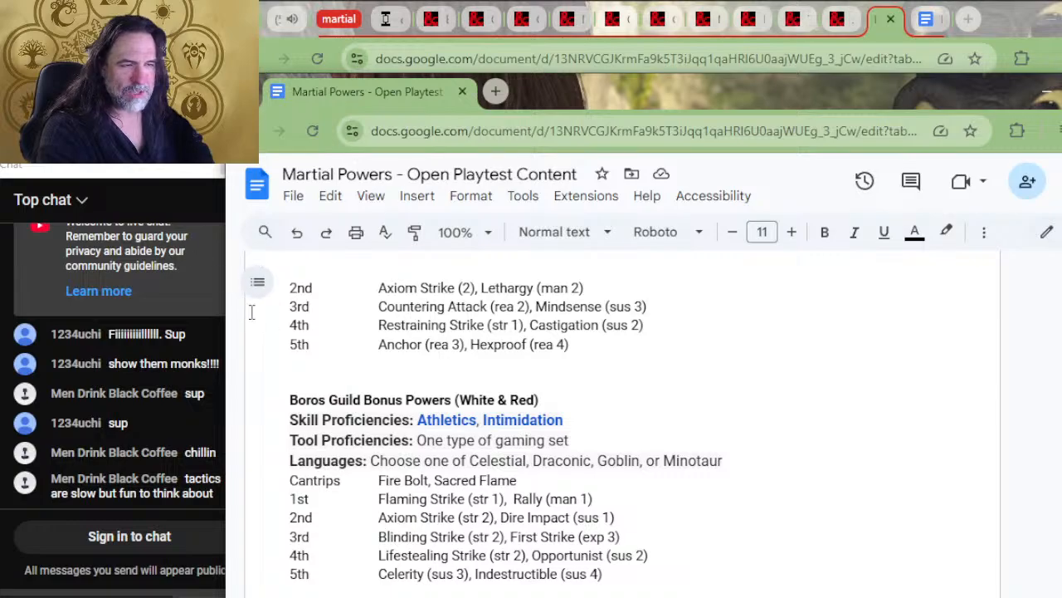
scroll(251, 311, "up", 2)
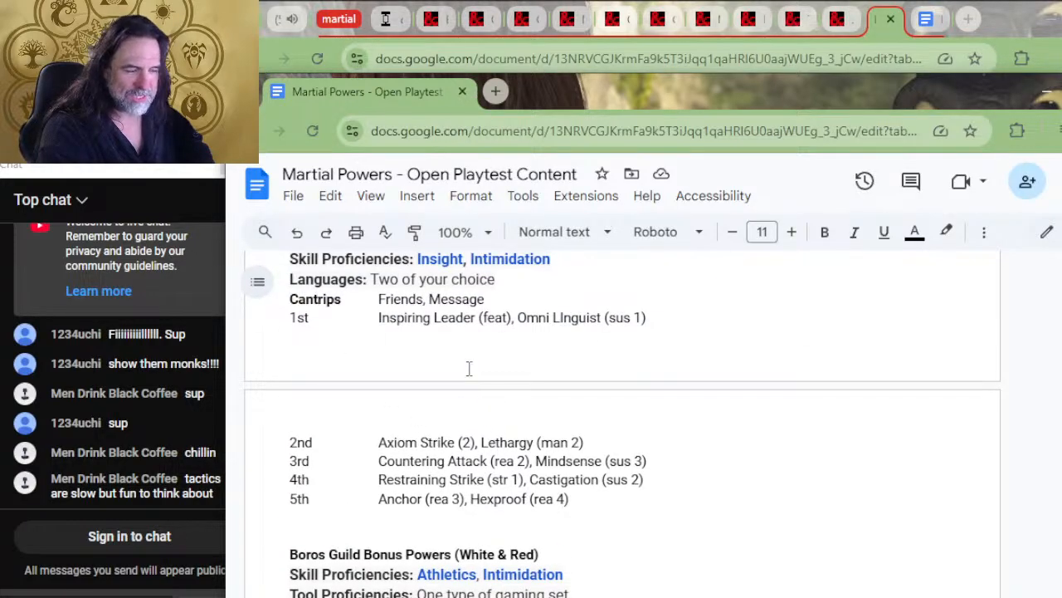
scroll(404, 402, "up", 1)
scroll(404, 402, "up", 2)
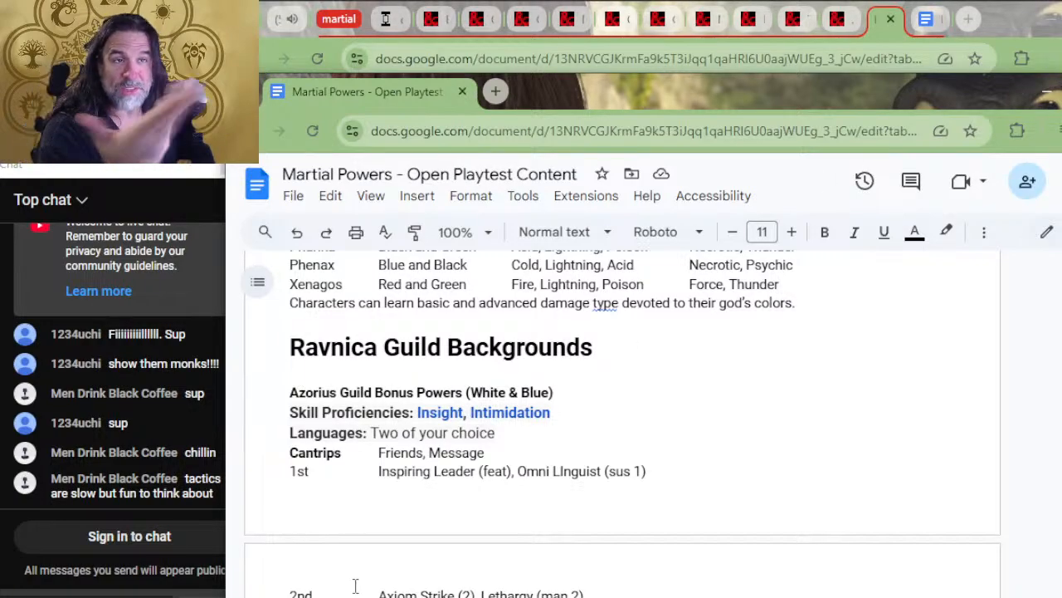
scroll(263, 579, "down", 1)
scroll(380, 254, "down", 1)
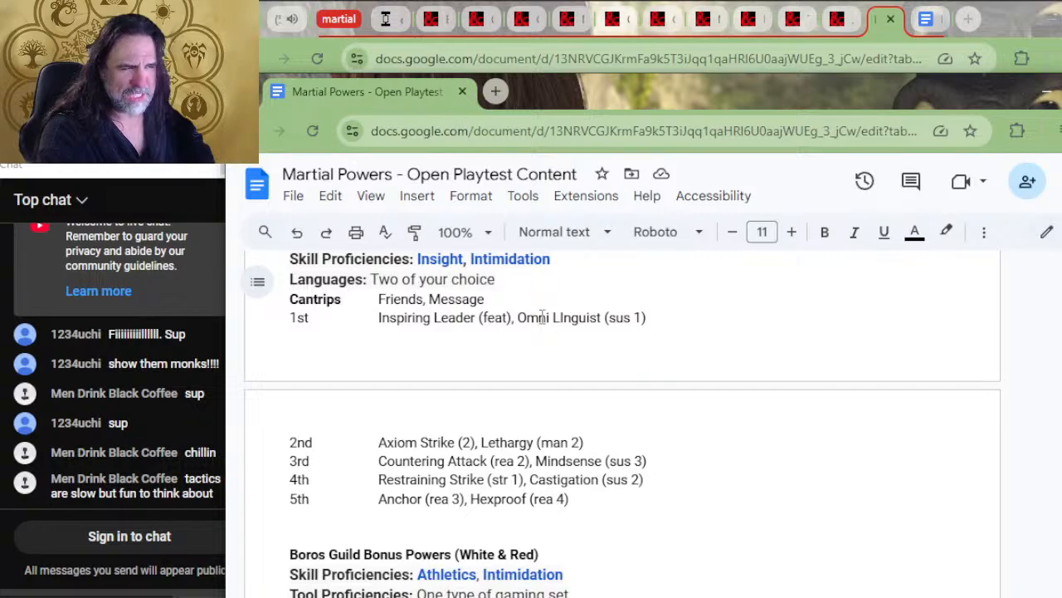
left_click(487, 299)
left_click_drag(518, 317, 527, 481)
Examine the Renown / Piety outline for the three settings and the Strixhaven college and Theros deity background tables
scroll(506, 457, "down", 5)
scroll(523, 465, "up", 15)
scroll(531, 473, "down", 15)
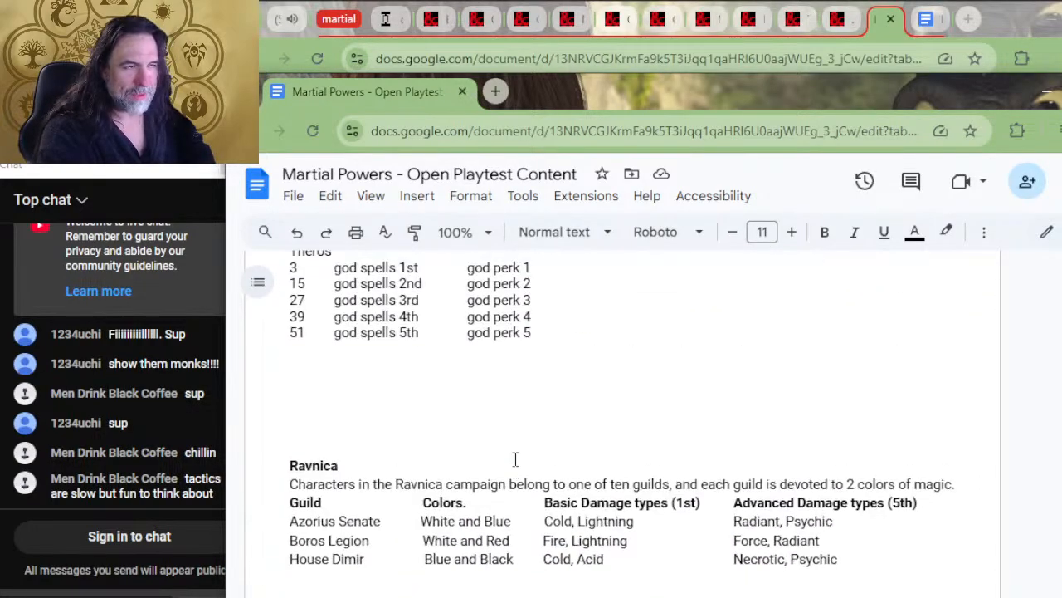
scroll(493, 423, "up", 10)
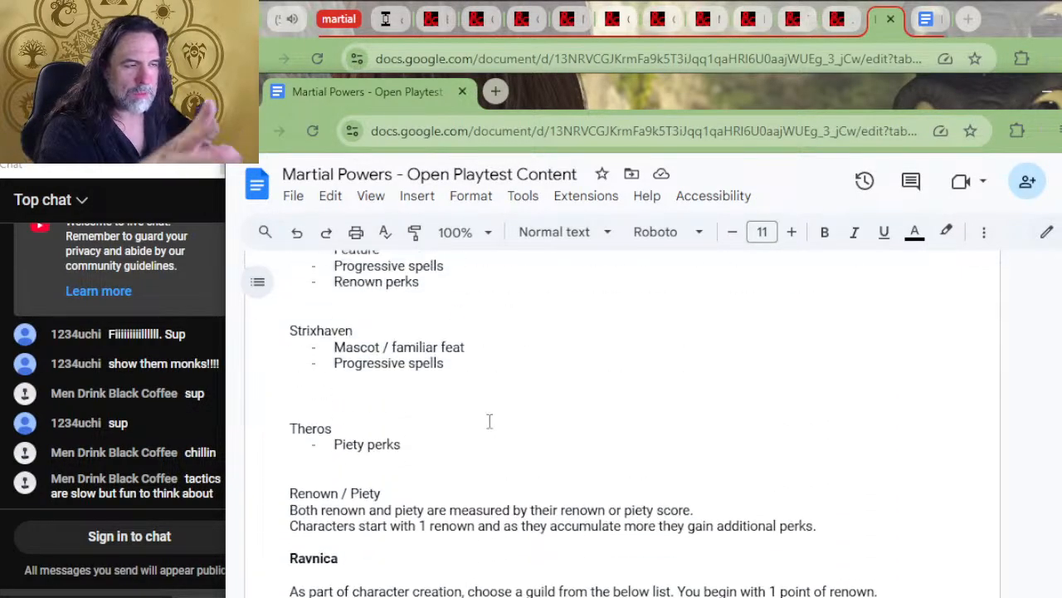
scroll(490, 419, "down", 2)
scroll(492, 413, "up", 4)
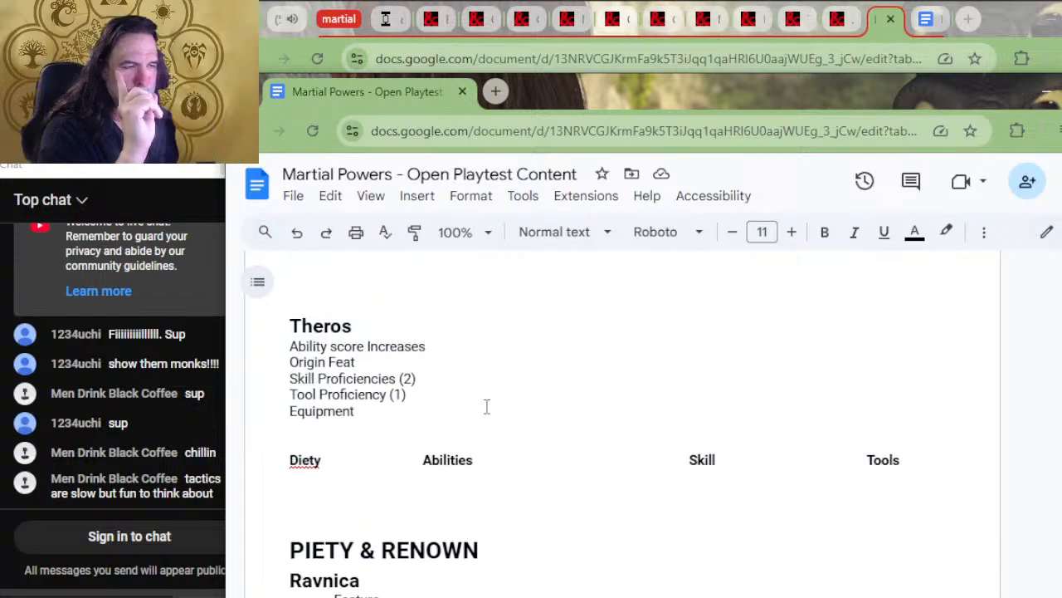
scroll(487, 407, "down", 2)
scroll(489, 408, "up", 4)
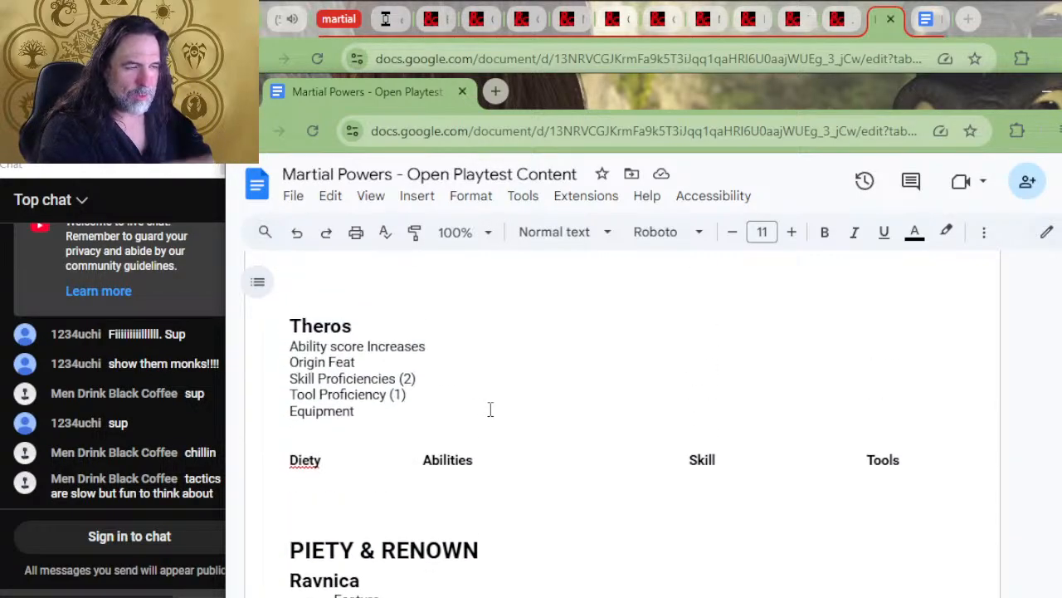
scroll(491, 406, "up", 2)
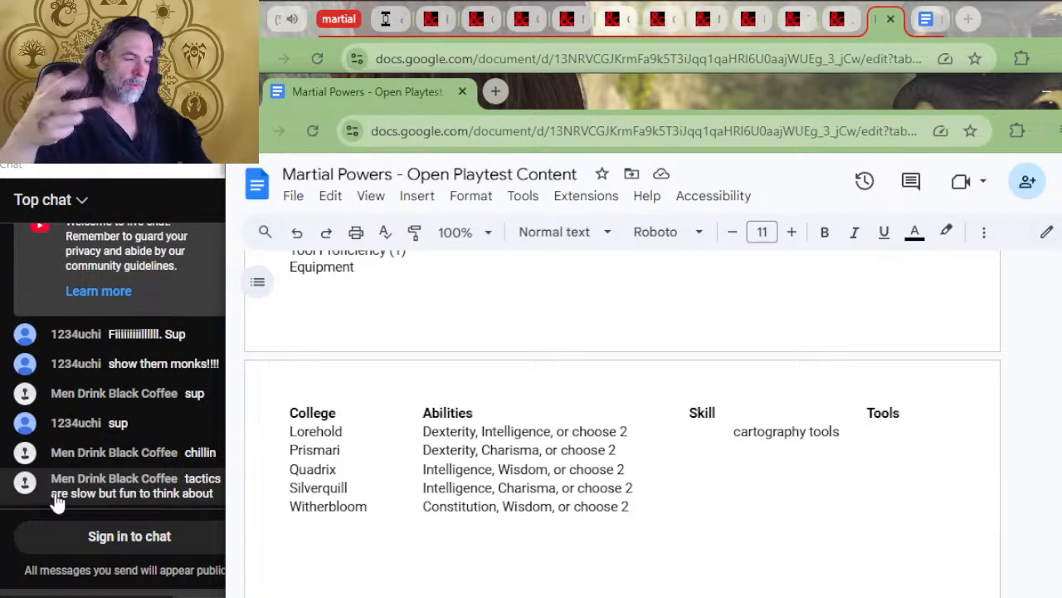
scroll(439, 341, "up", 2)
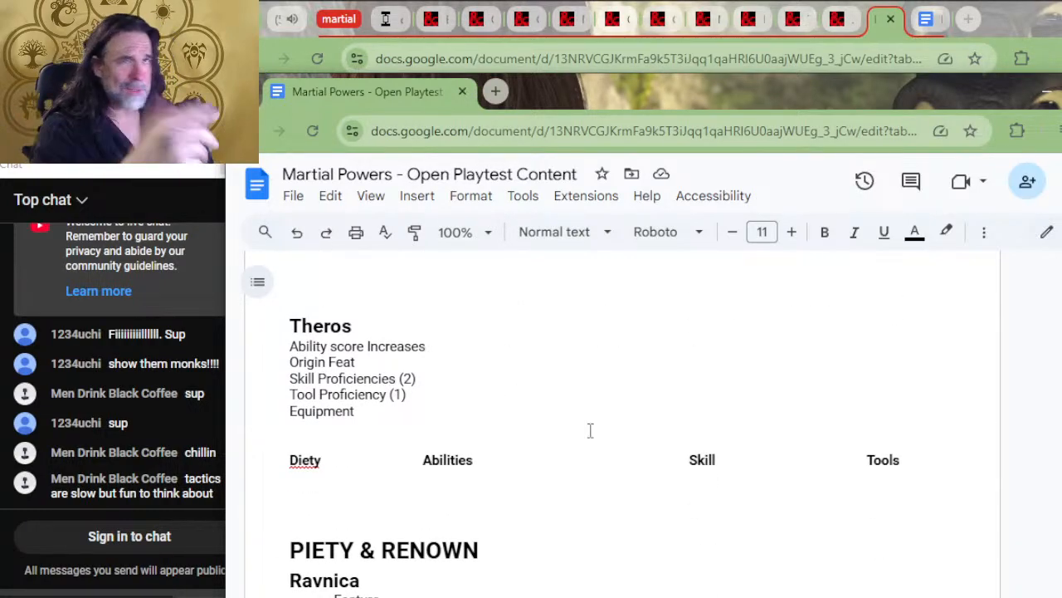
Add blank lines between the Renown / Piety introduction and the bold Ravnica heading on choosing a guild
scroll(579, 437, "down", 2)
scroll(580, 436, "down", 6)
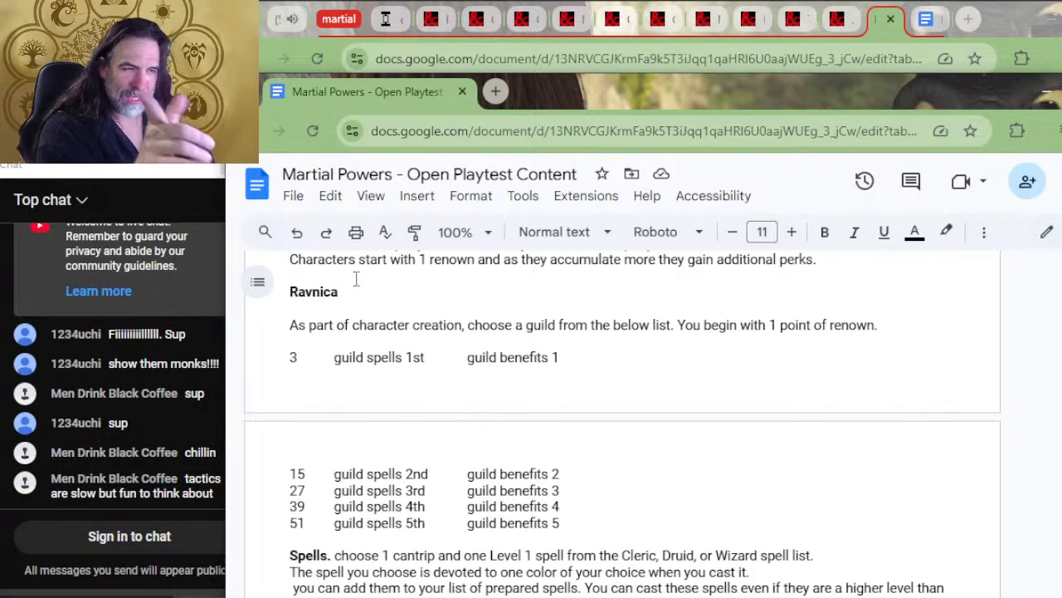
left_click(360, 279)
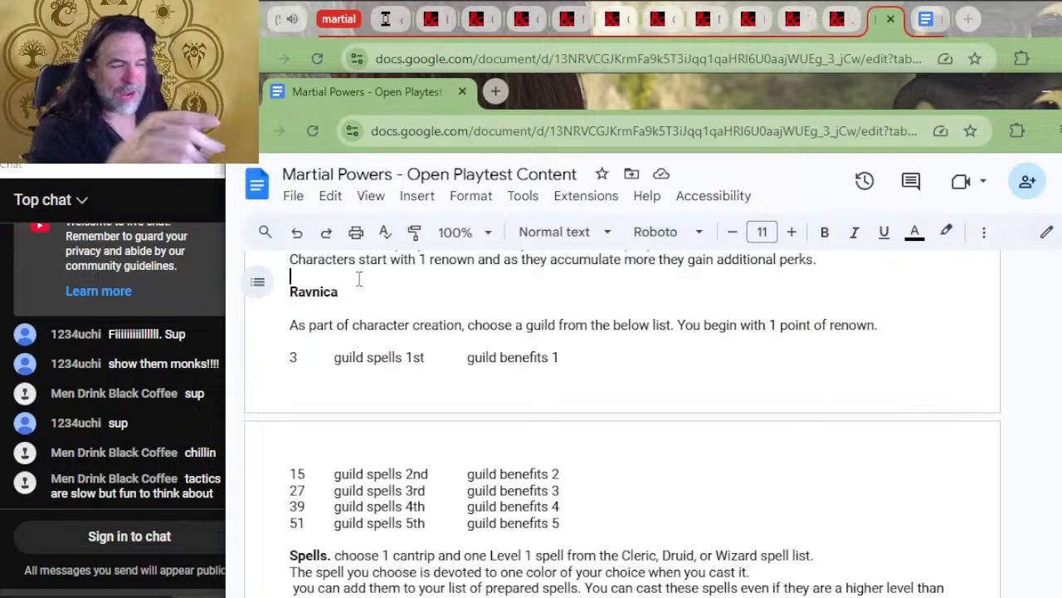
key("Return")
key("Return")
key("Return")
key("Return")
key("Return")
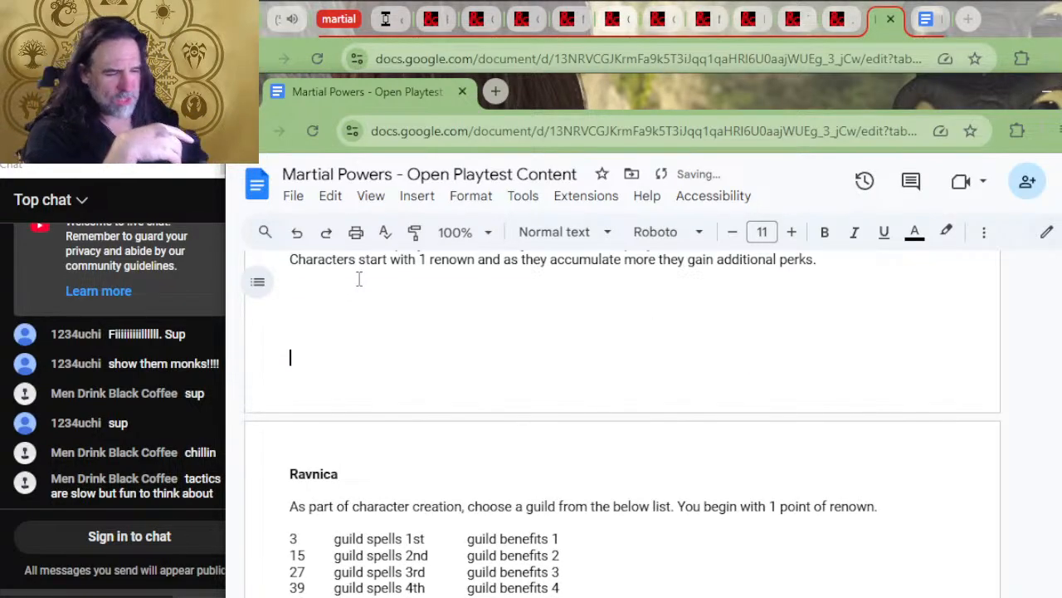
Examine the Ravnica renown table, highlighting the renown thresholds, guild spells and guild benefits under discussion
scroll(360, 280, "down", 4)
scroll(382, 349, "up", 2)
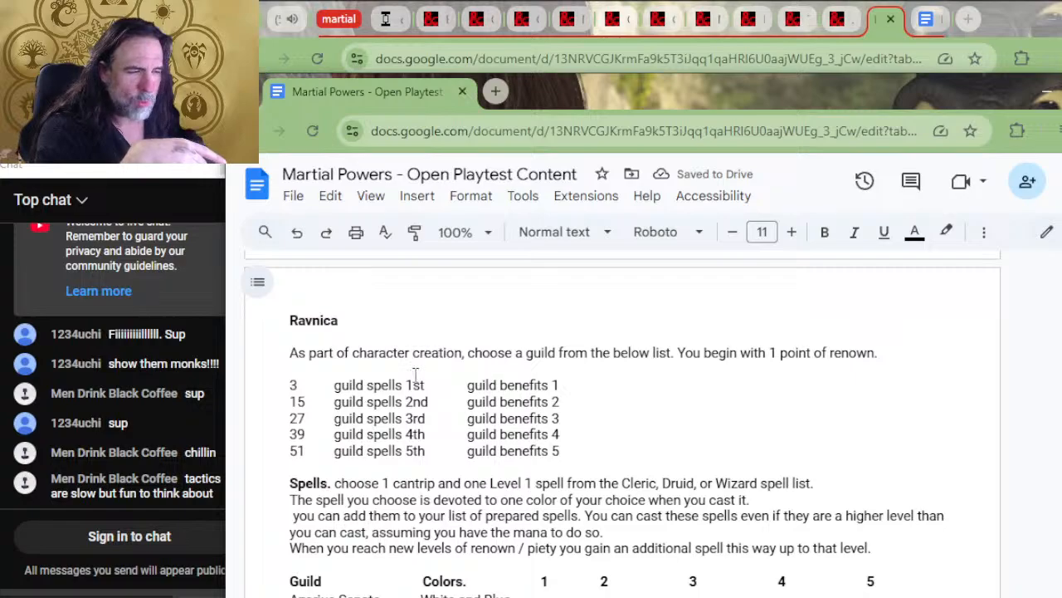
left_click_drag(439, 387, 373, 393)
left_click(374, 395)
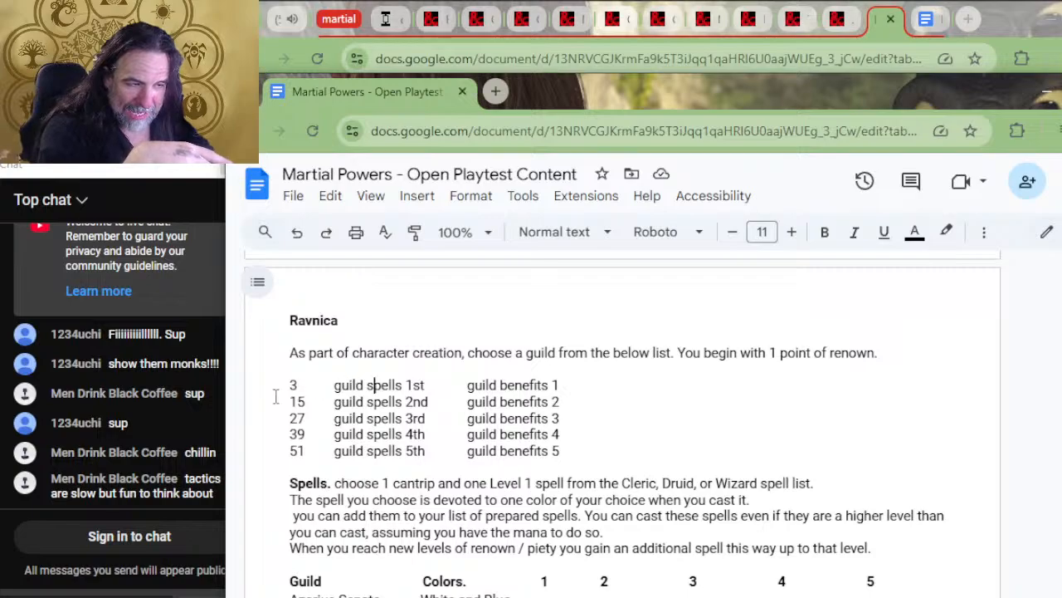
left_click_drag(316, 406, 304, 450)
left_click(317, 451)
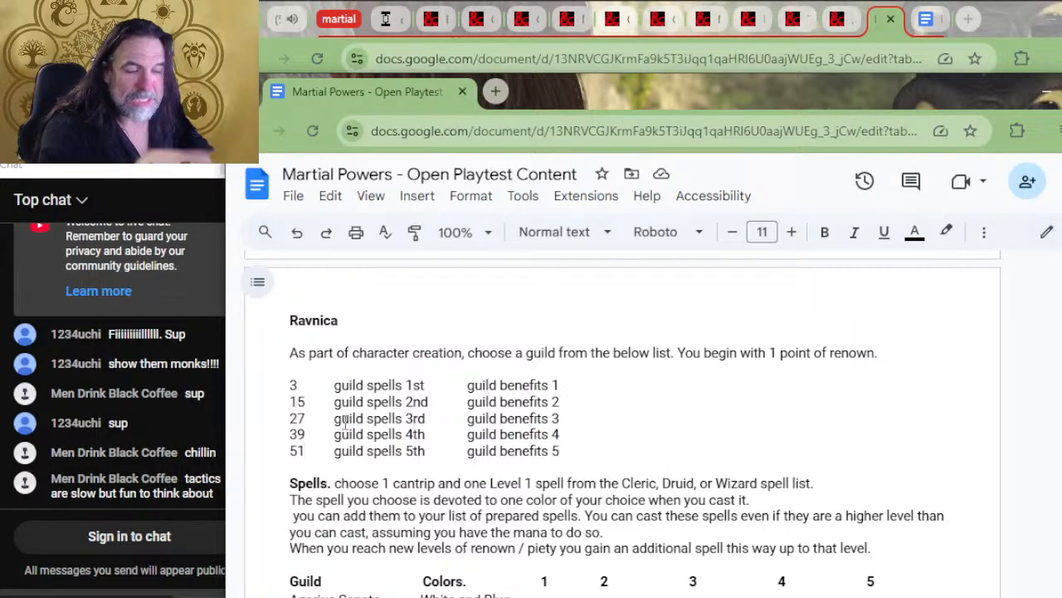
left_click_drag(405, 385, 384, 385)
left_click(382, 384)
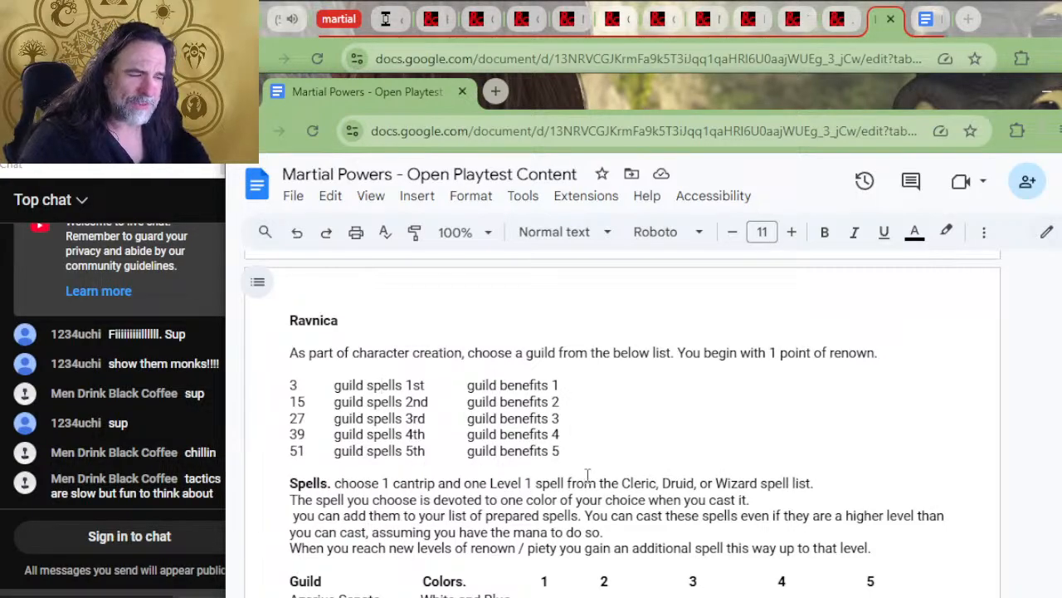
left_click_drag(572, 462, 356, 459)
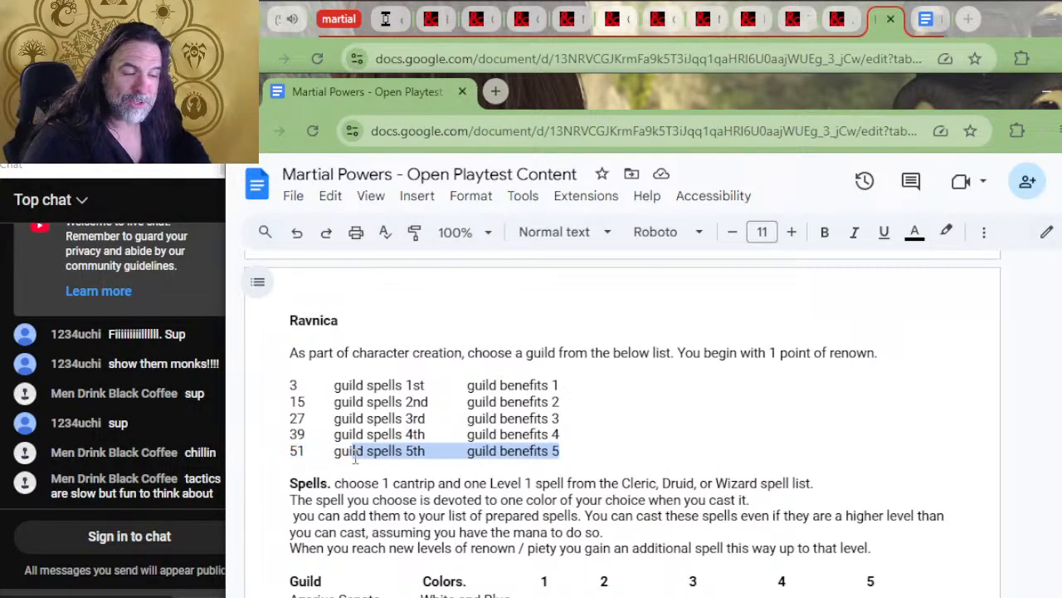
left_click(356, 455)
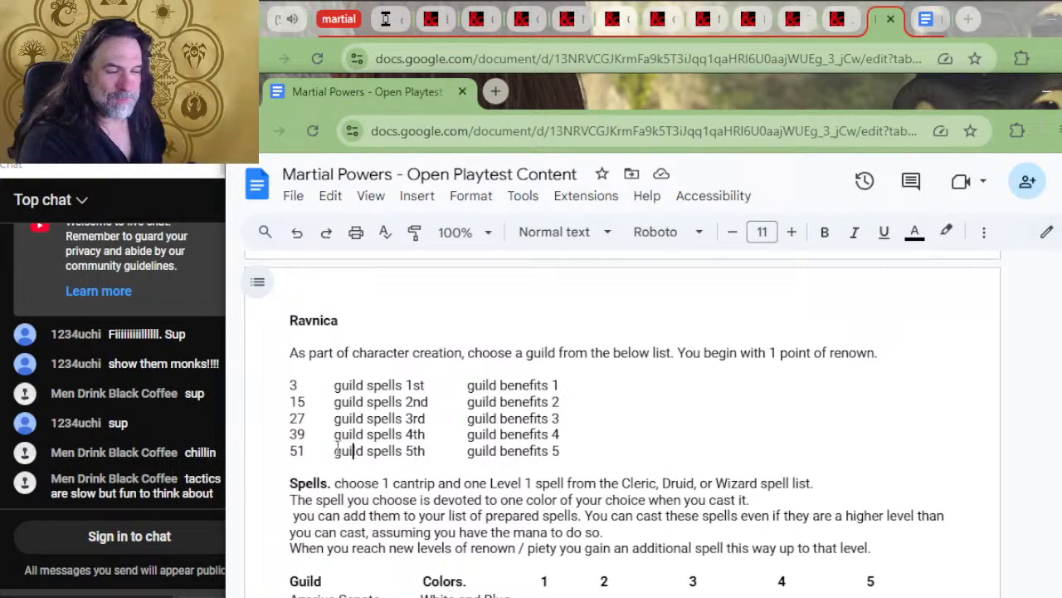
mouse_move(353, 450)
left_mouse_down()
mouse_move(292, 449)
mouse_move(361, 446)
left_mouse_up()
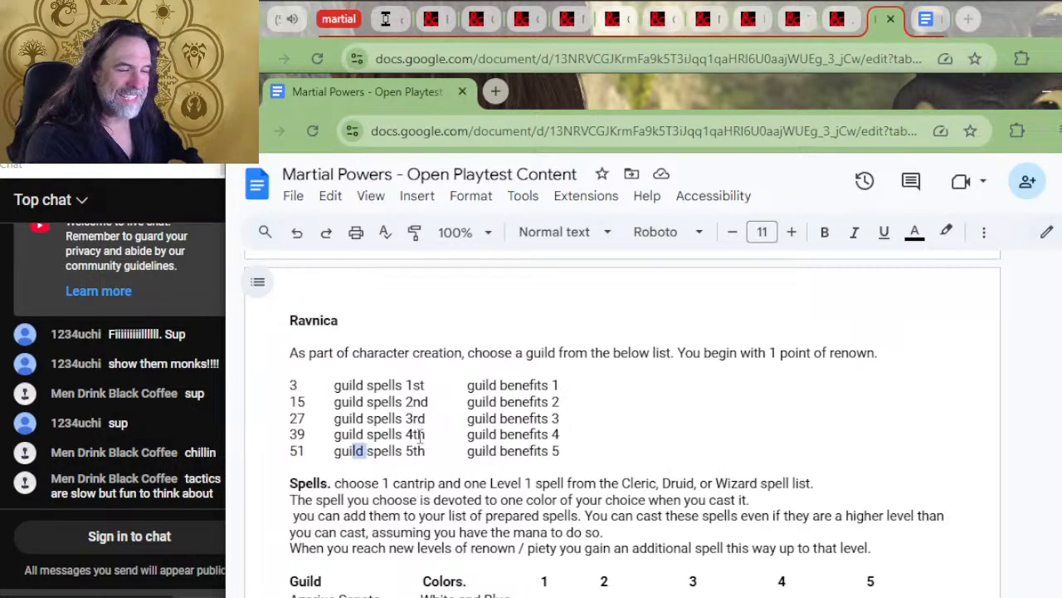
left_click_drag(428, 433, 390, 446)
key("shift+End")
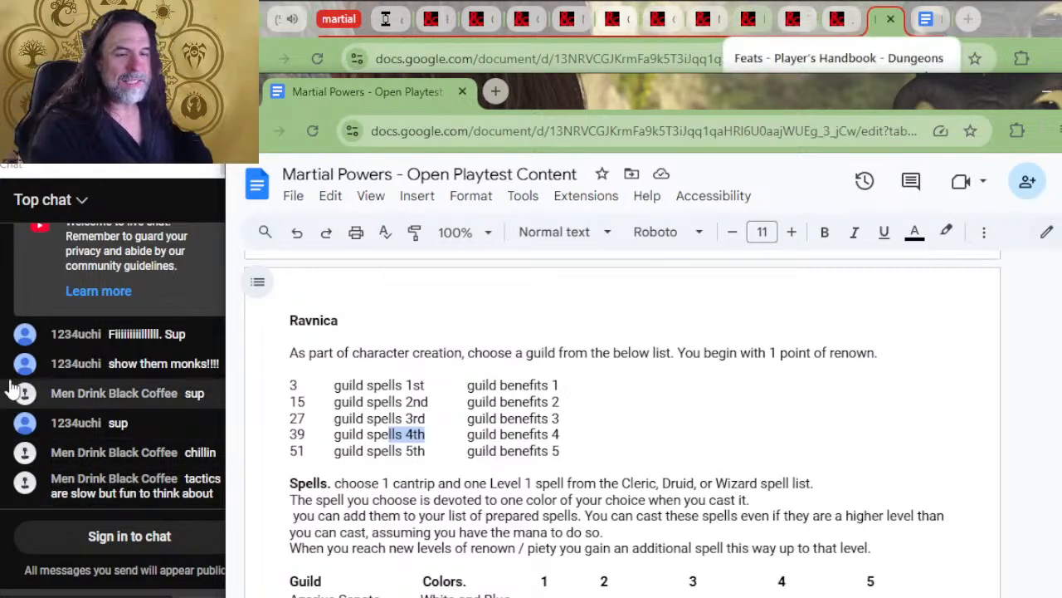
Switch to the other window of the playtest document and find the Monk level table and subclass features
left_click(878, 29)
scroll(581, 381, "up", 15)
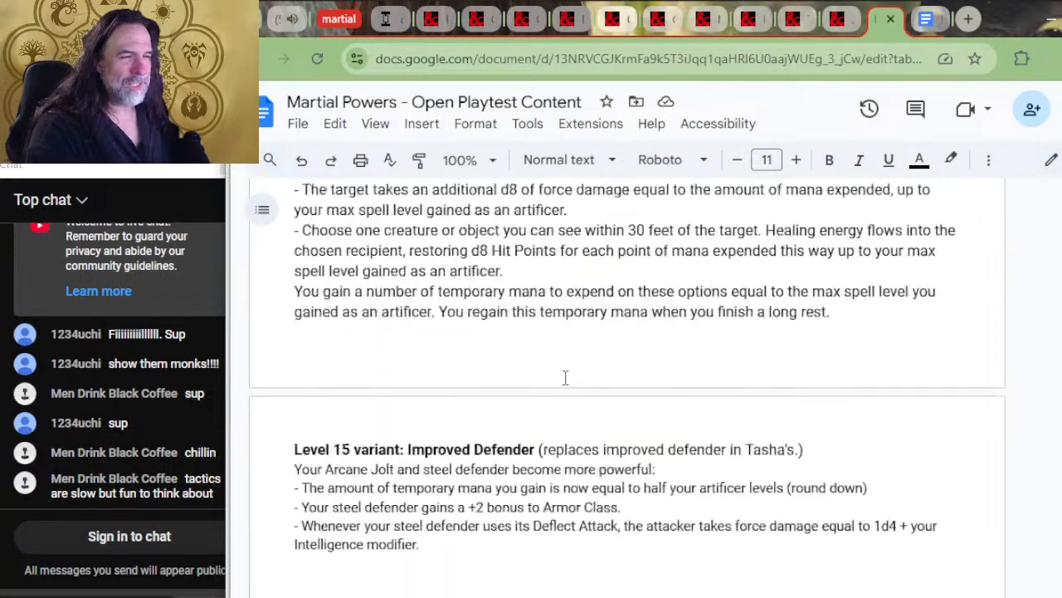
scroll(581, 378, "down", 20)
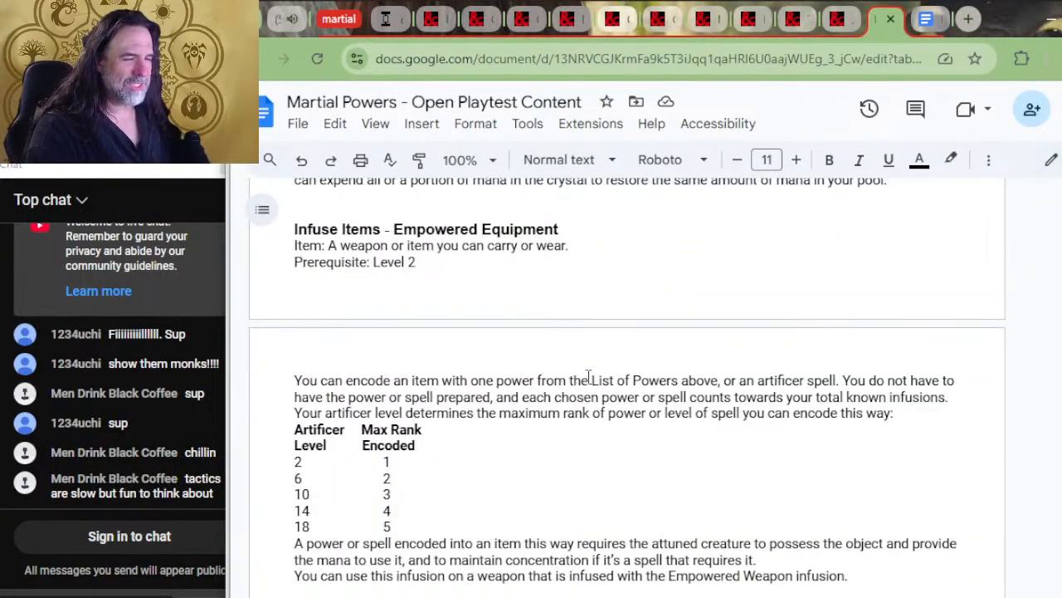
scroll(668, 417, "down", 15)
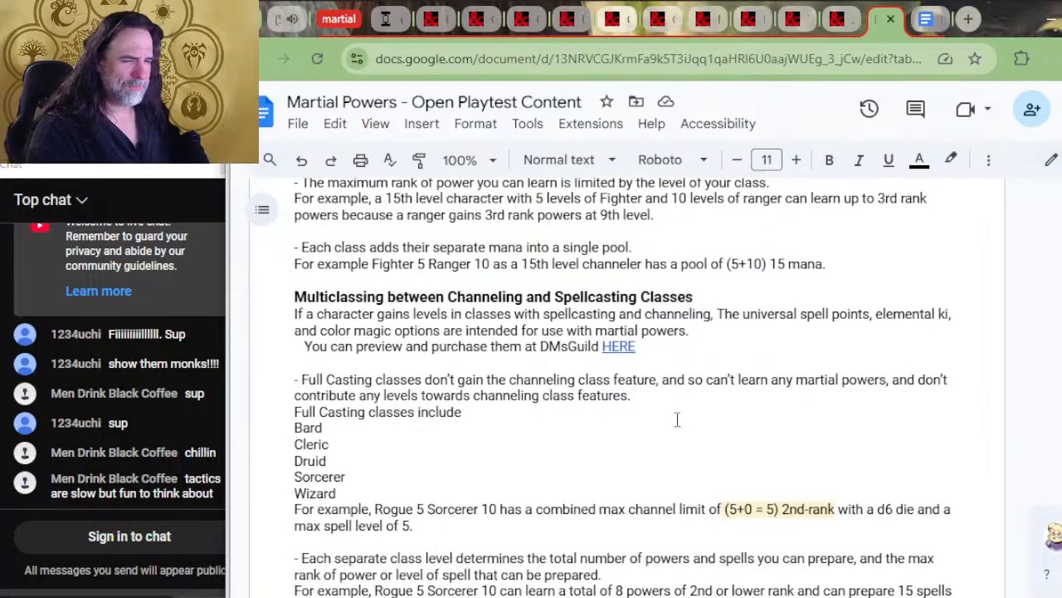
scroll(664, 417, "up", 20)
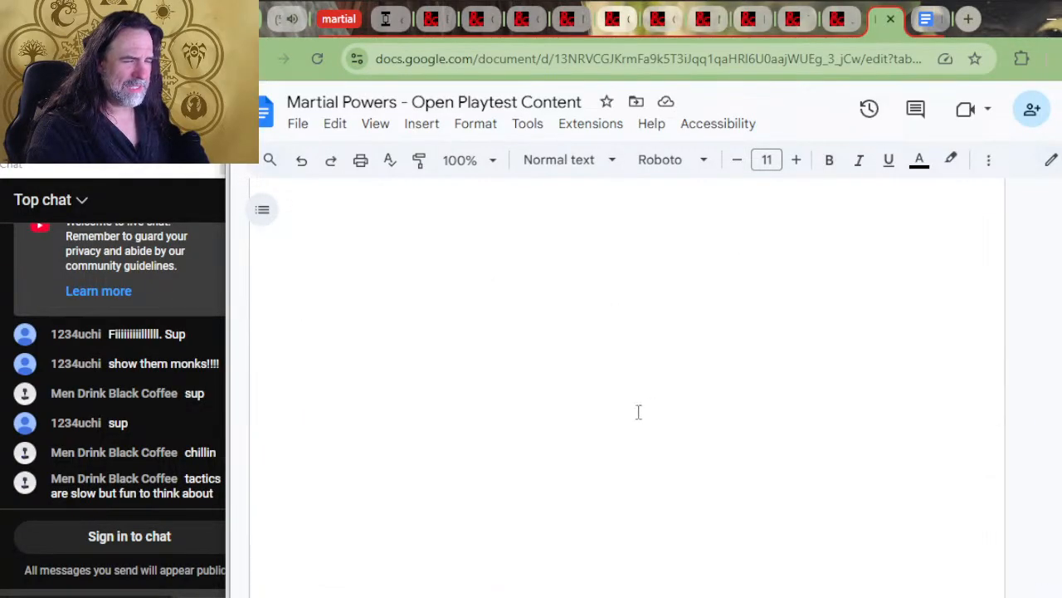
scroll(628, 419, "up", 20)
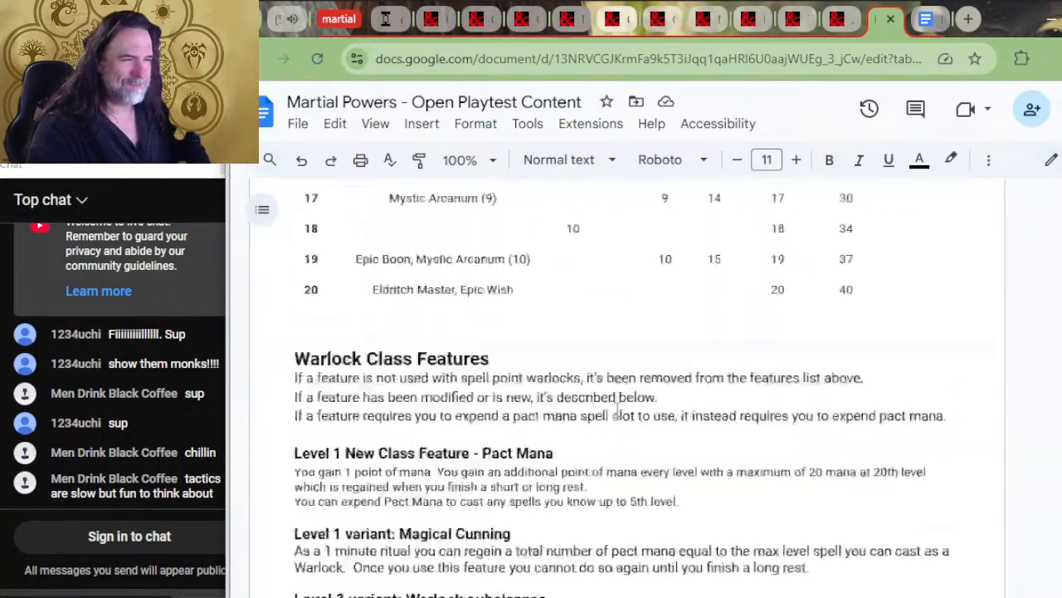
scroll(579, 399, "down", 20)
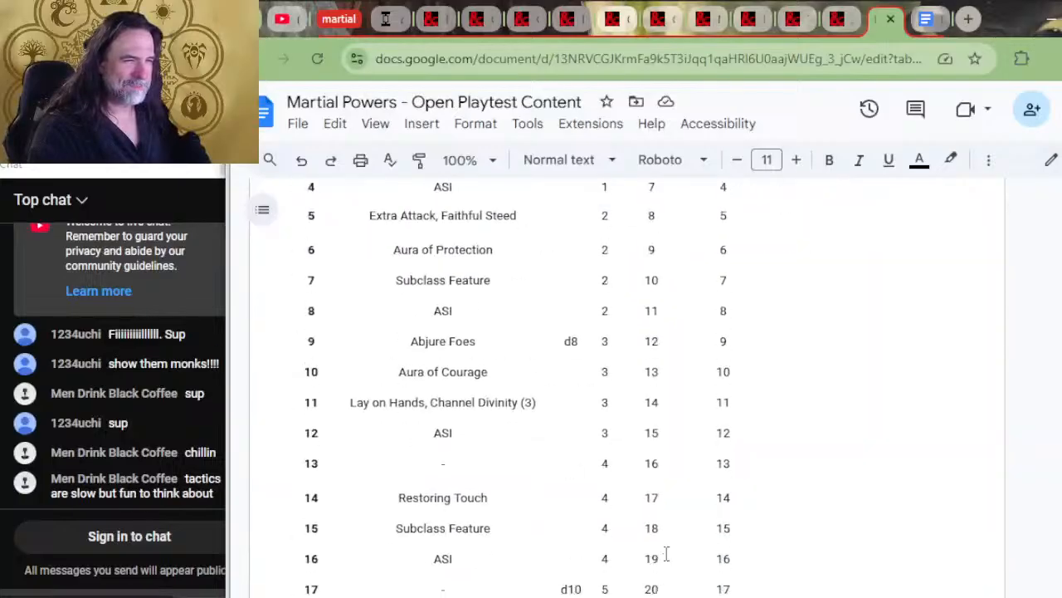
scroll(664, 554, "down", 20)
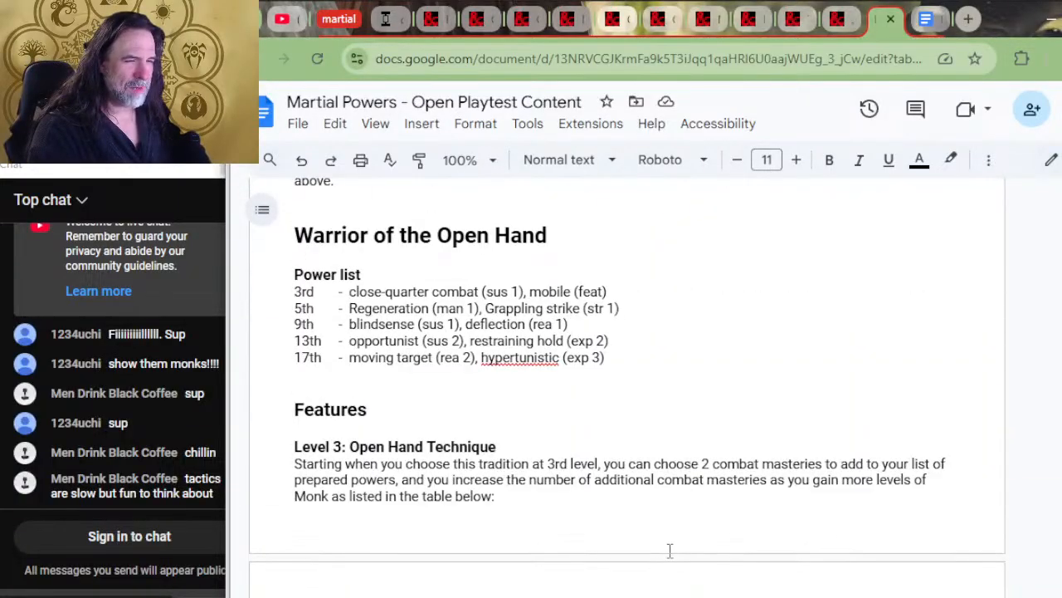
scroll(673, 549, "up", 7)
scroll(672, 549, "down", 4)
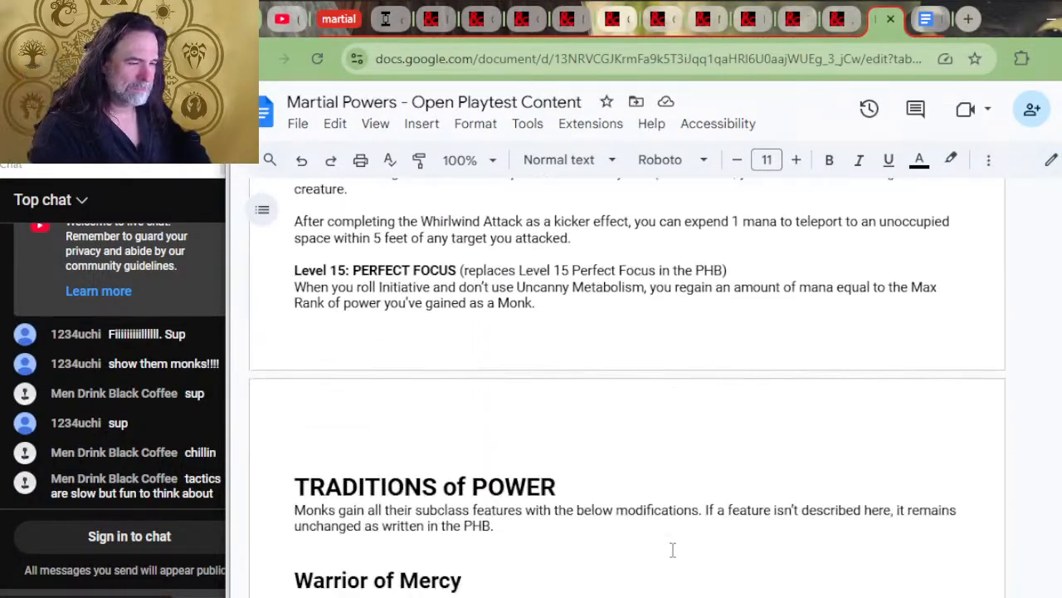
scroll(672, 548, "up", 15)
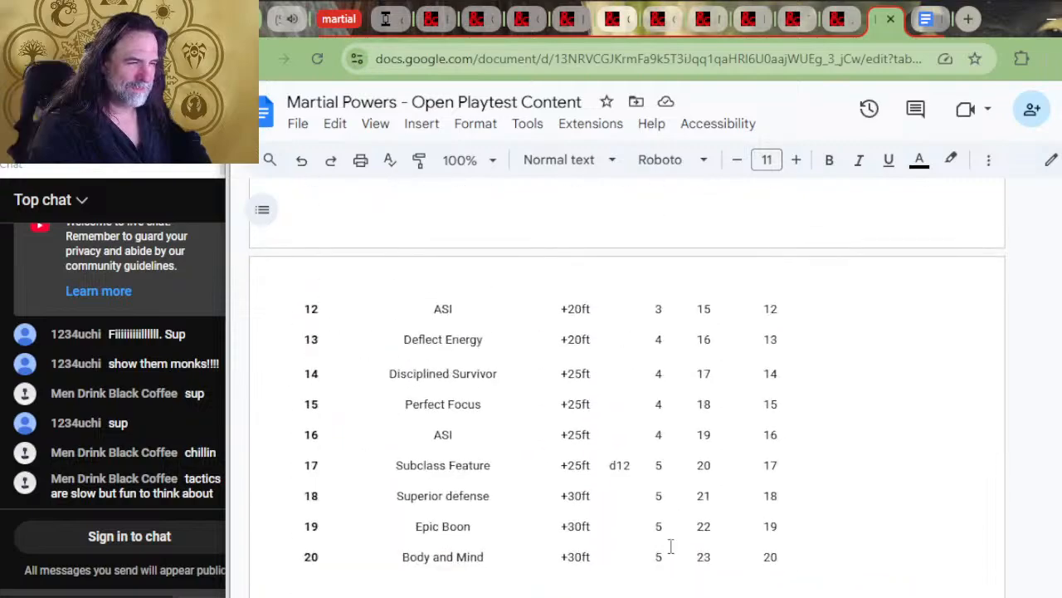
Return to the MONK heading above the progression table and place the text cursor in it
scroll(670, 545, "up", 4)
left_click(518, 359)
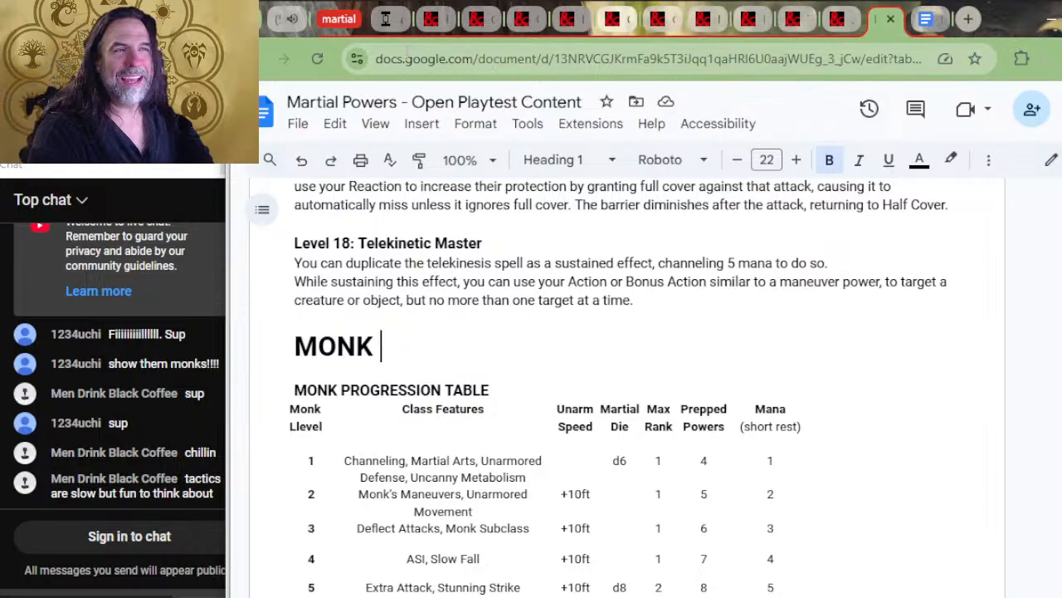
Show viewers the way from the YouTube stream description through the Patreon playtest post to the Martial Powers document
left_click(276, 20)
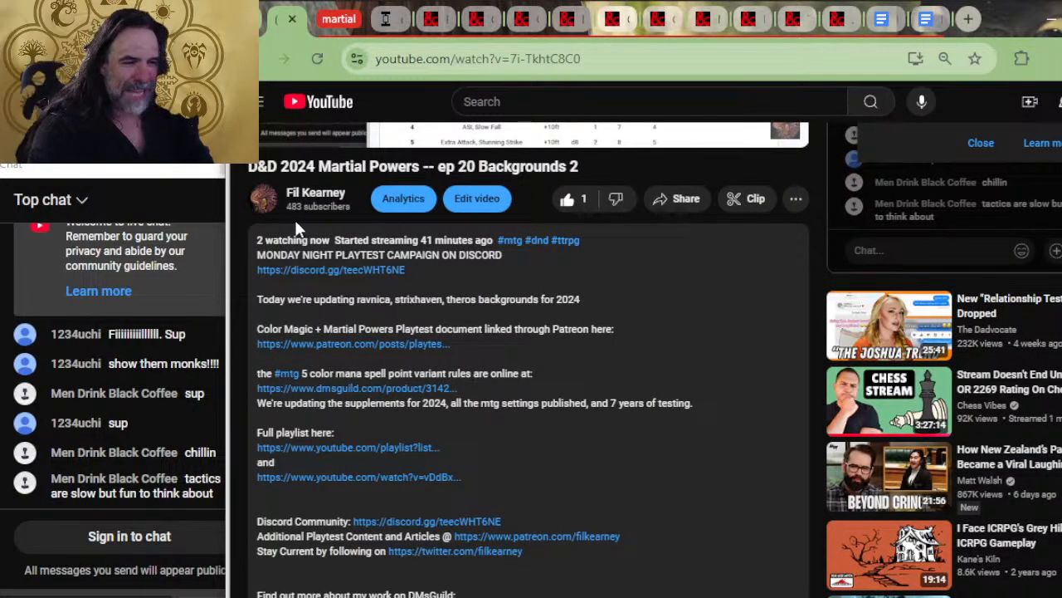
scroll(382, 239, "up", 4)
scroll(349, 237, "down", 4)
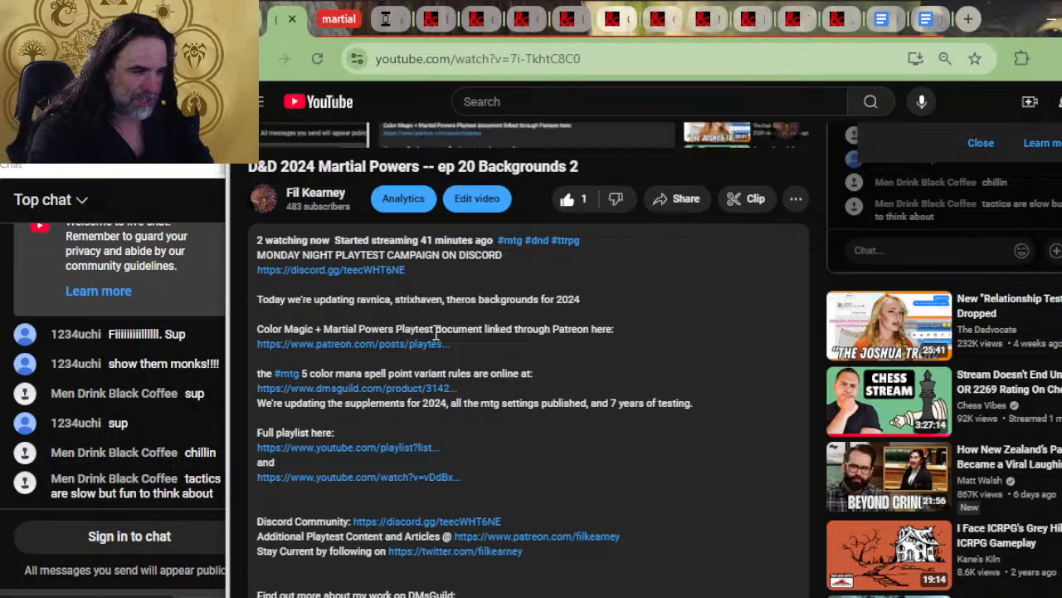
left_click(361, 350)
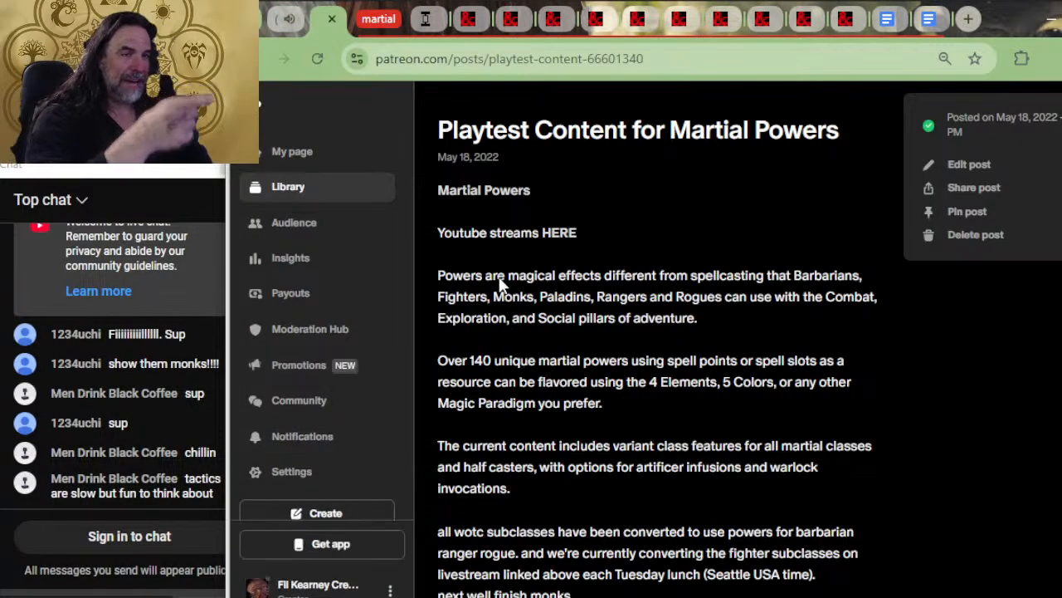
left_click(471, 190)
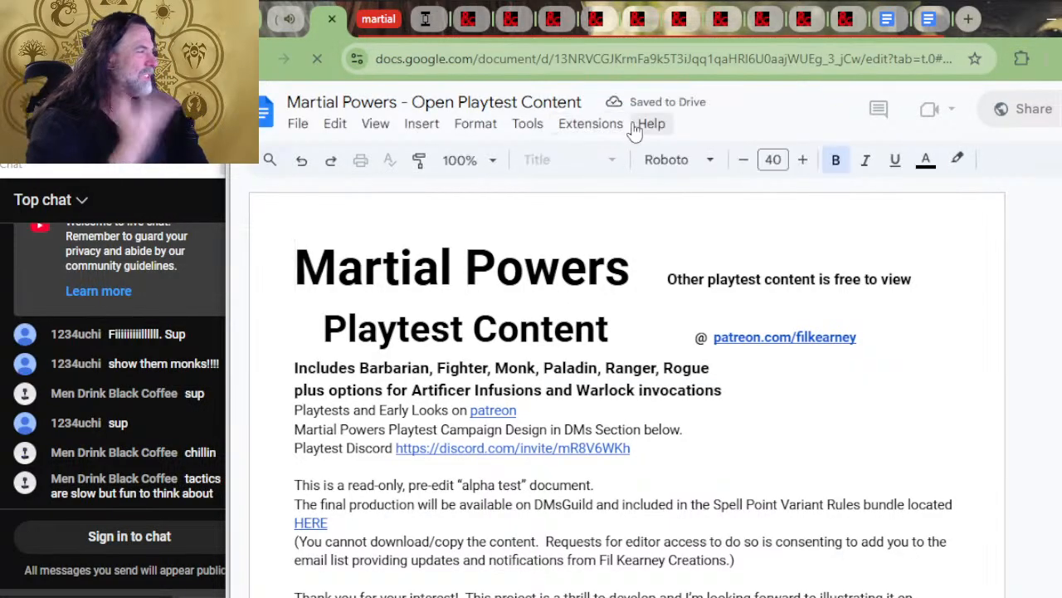
Find the Monk progression table in the newly opened document copy, and return to the YouTube stream page
scroll(903, 294, "down", 20)
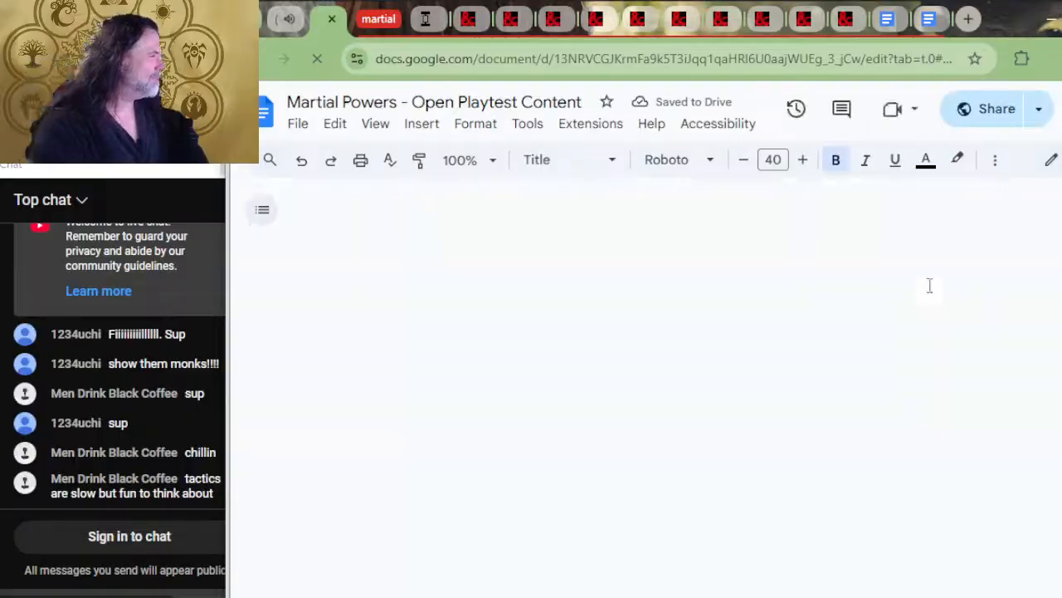
scroll(909, 306, "down", 20)
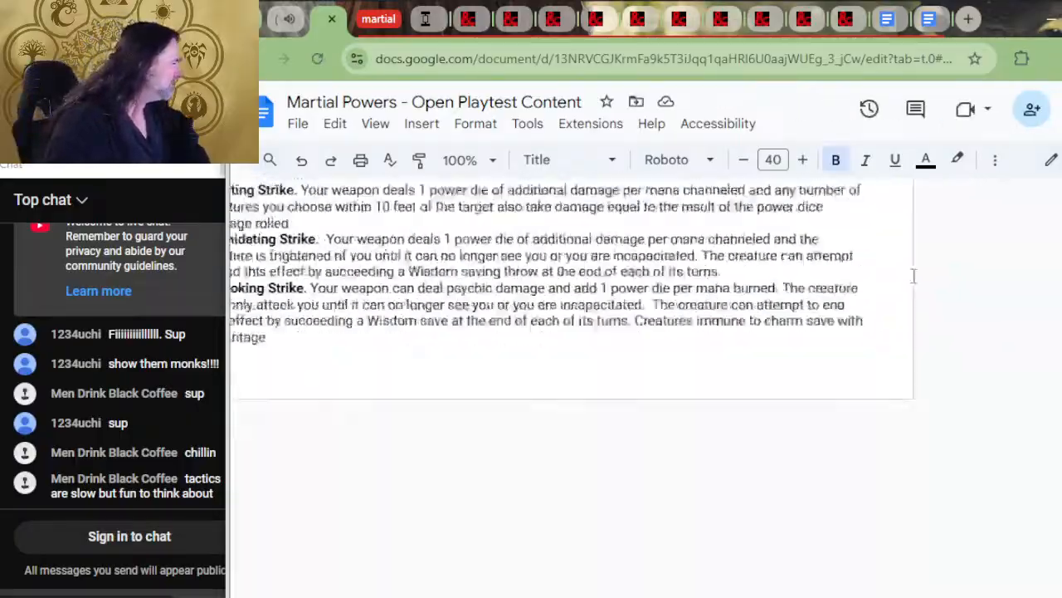
scroll(855, 348, "down", 20)
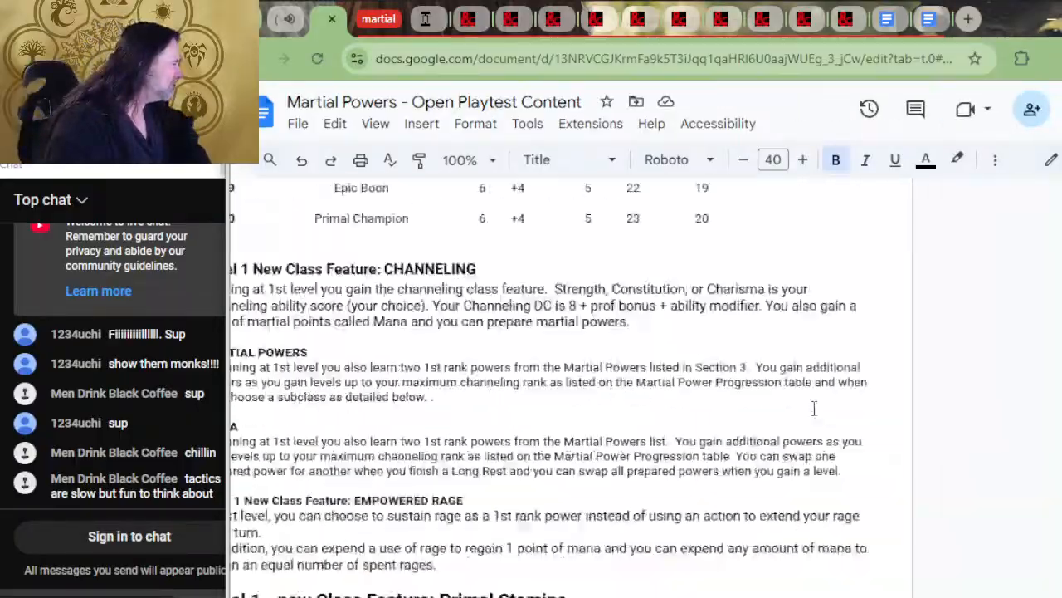
scroll(824, 413, "down", 20)
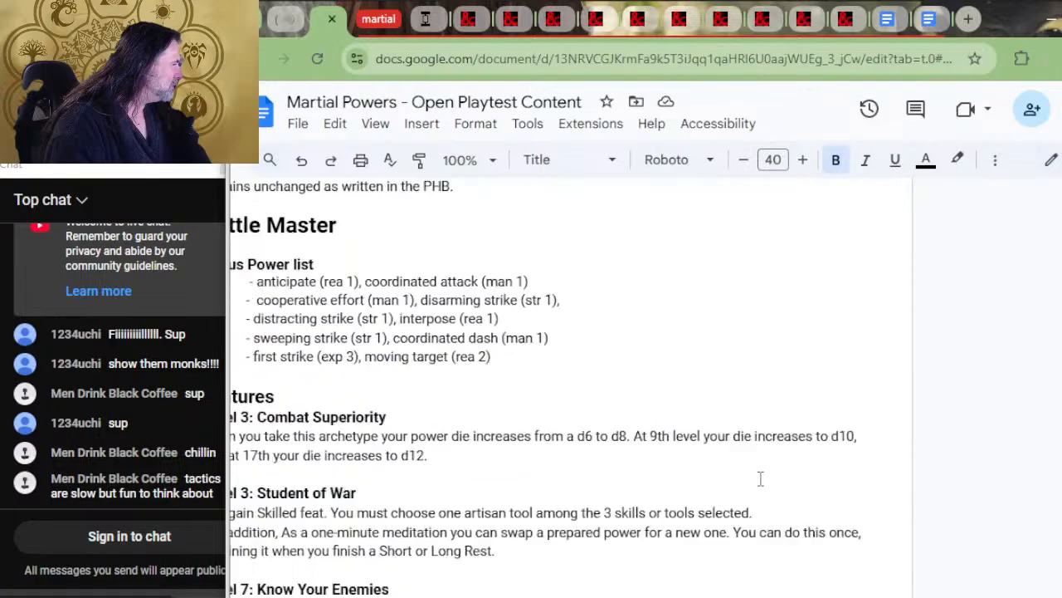
scroll(761, 479, "down", 20)
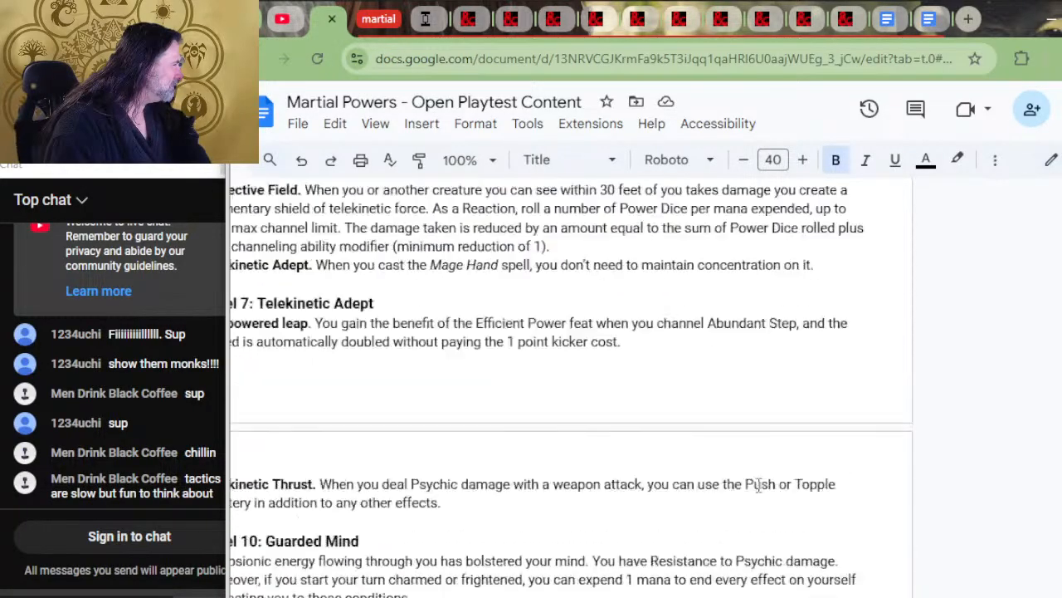
scroll(733, 502, "up", 4)
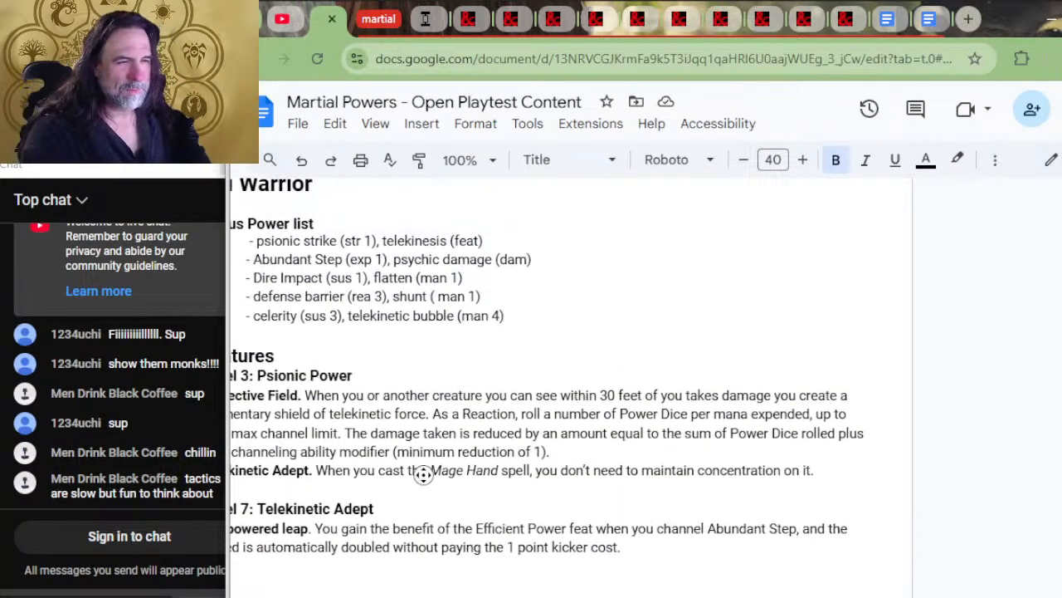
scroll(382, 427, "down", 6)
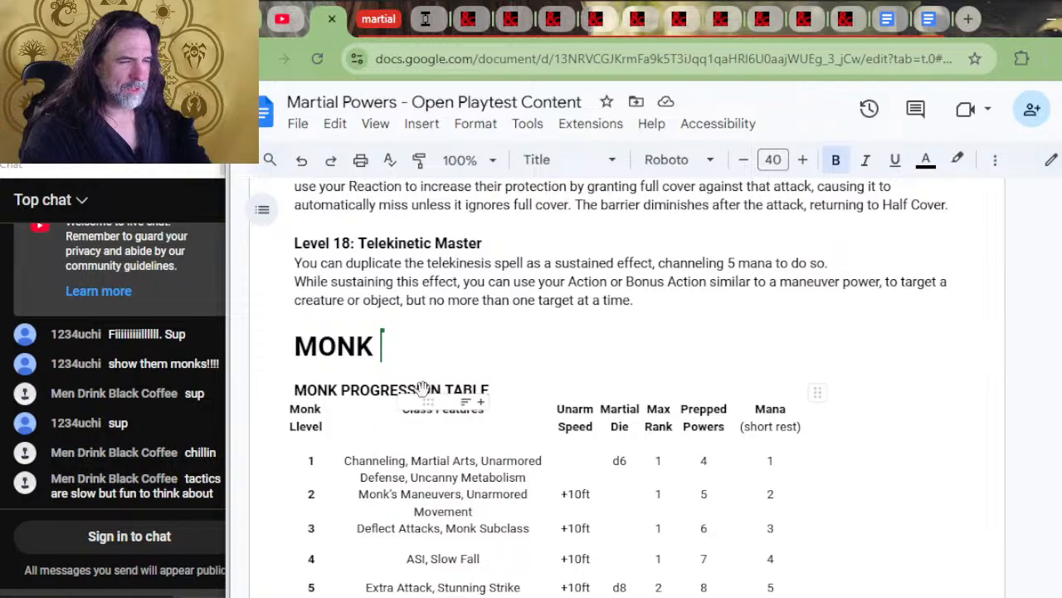
left_click(284, 18)
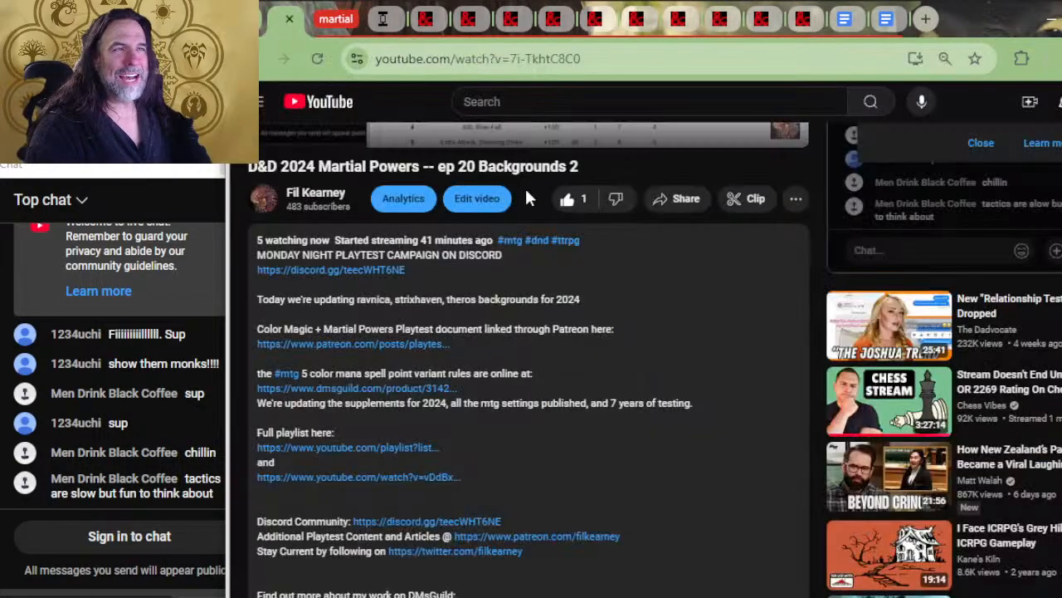
Examine the Monk progression table and Channeling feature alongside the Temporary Mana and 5 Disciplines of Power rules in the other document tab
left_click(926, 18)
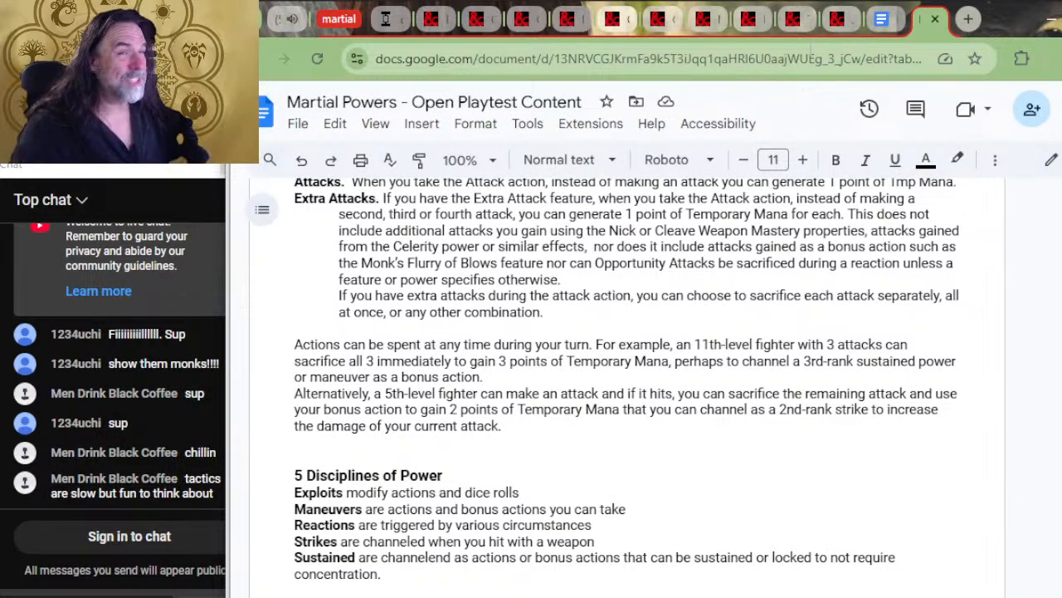
left_click(881, 20)
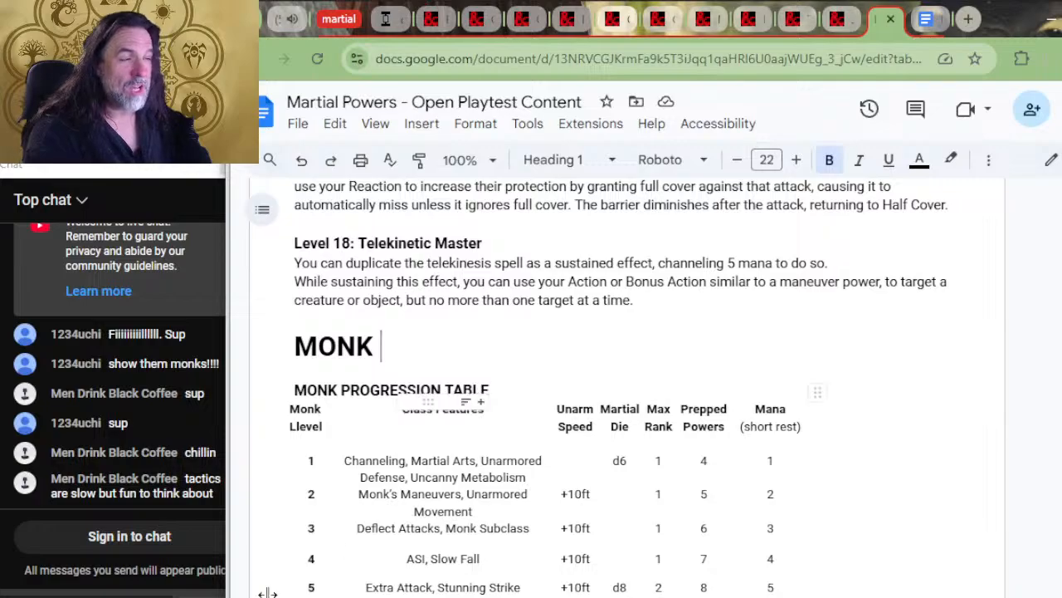
scroll(481, 405, "down", 15)
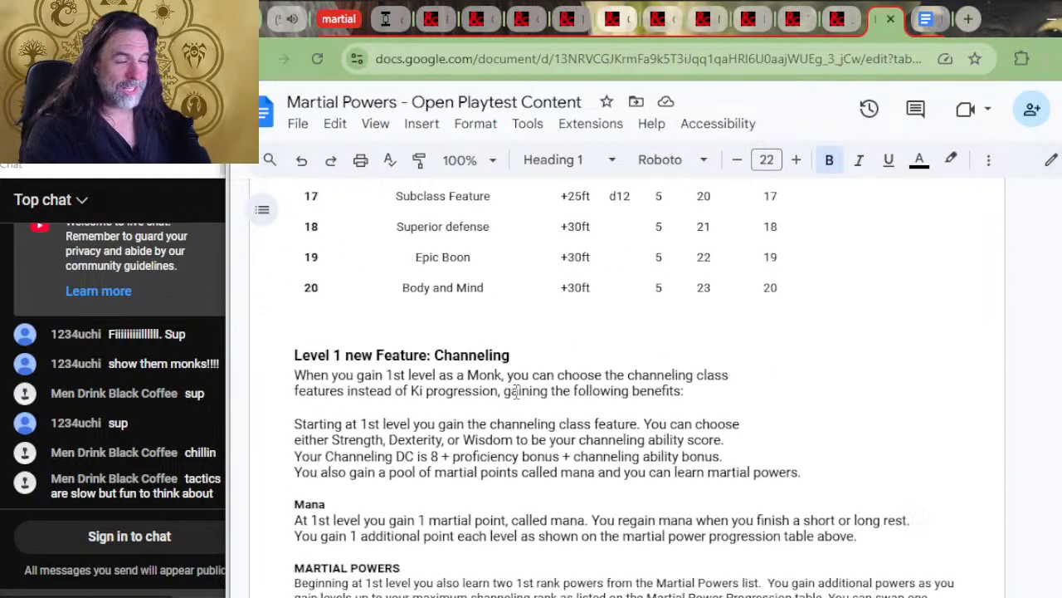
scroll(534, 393, "up", 10)
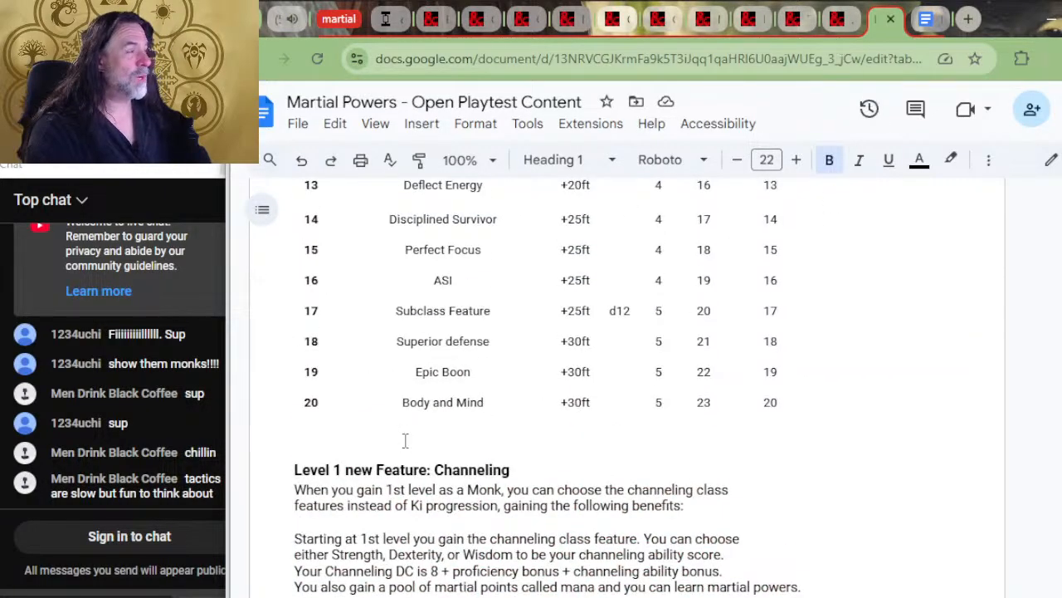
left_click(921, 25)
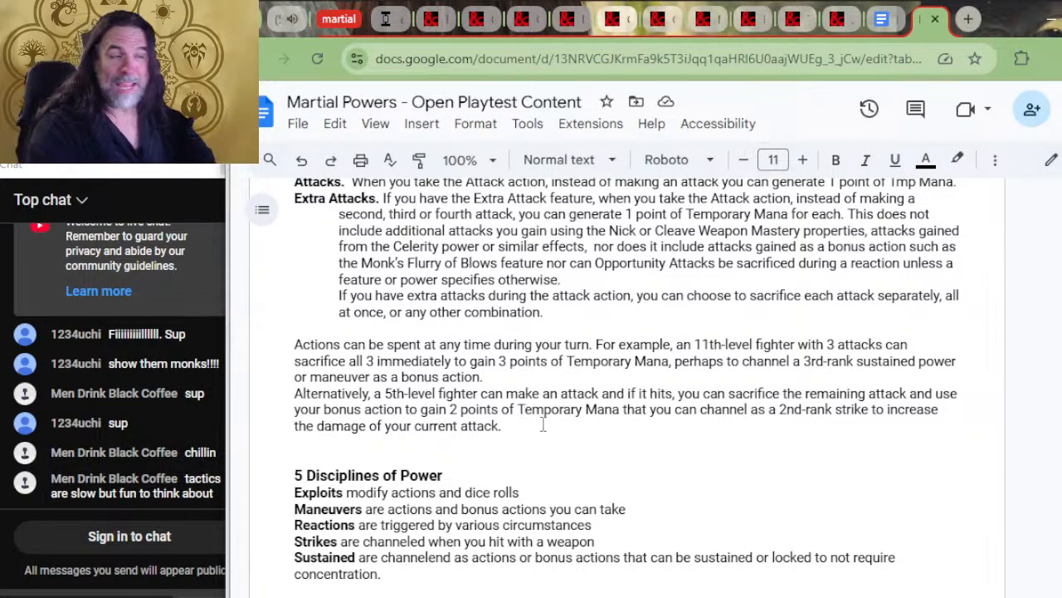
scroll(733, 309, "up", 4)
scroll(681, 401, "down", 5)
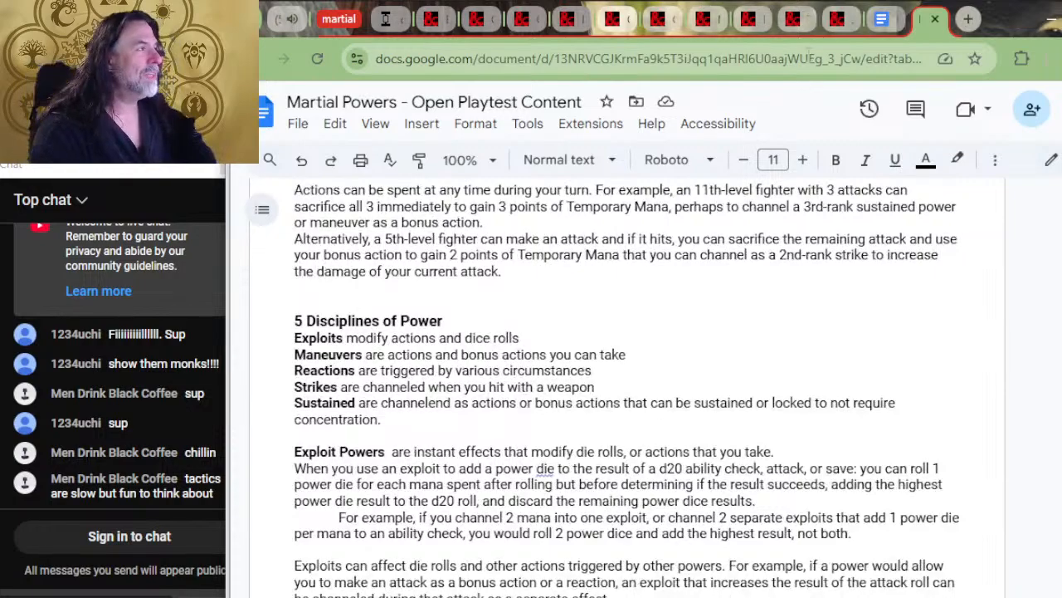
Switch to the separate playtest document window and find the Ravnica guild table of abilities, skills and tools
key("alt+Tab")
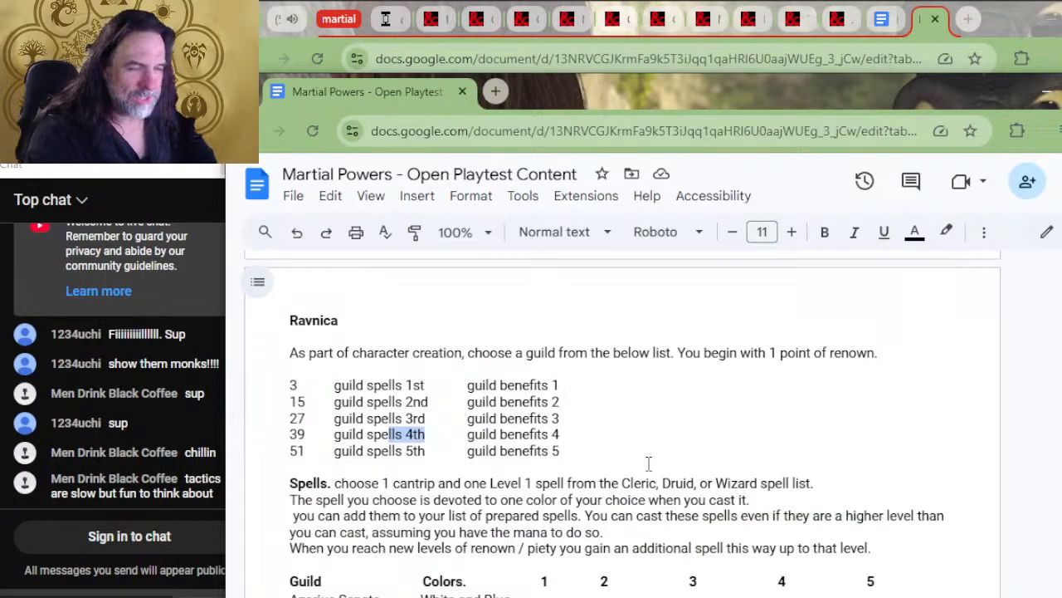
scroll(649, 463, "up", 10)
scroll(568, 467, "down", 3)
scroll(576, 434, "down", 6)
scroll(608, 423, "up", 6)
scroll(601, 420, "down", 2)
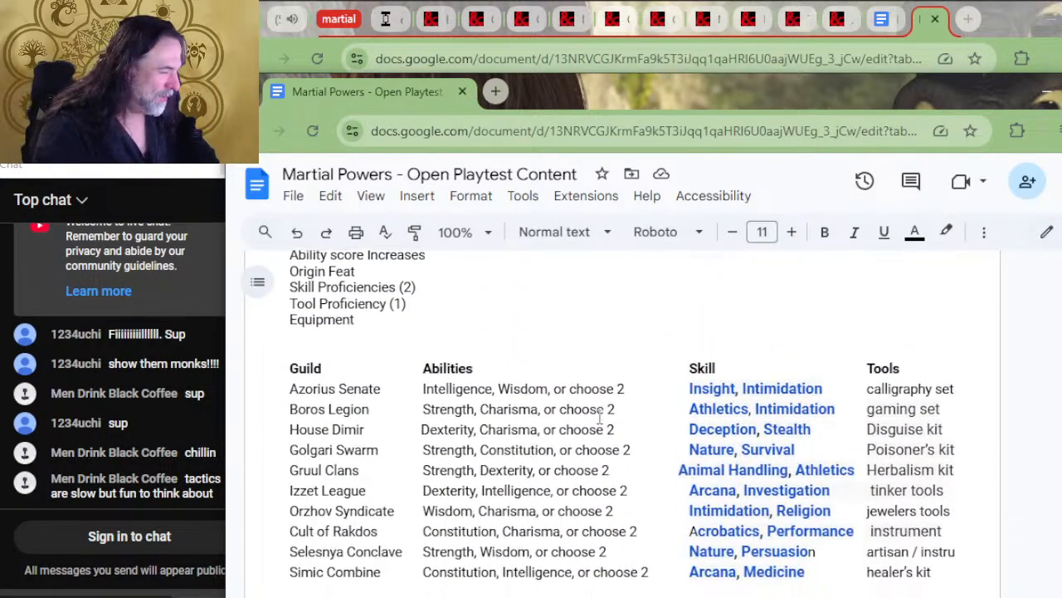
scroll(614, 415, "down", 2)
scroll(699, 326, "up", 2)
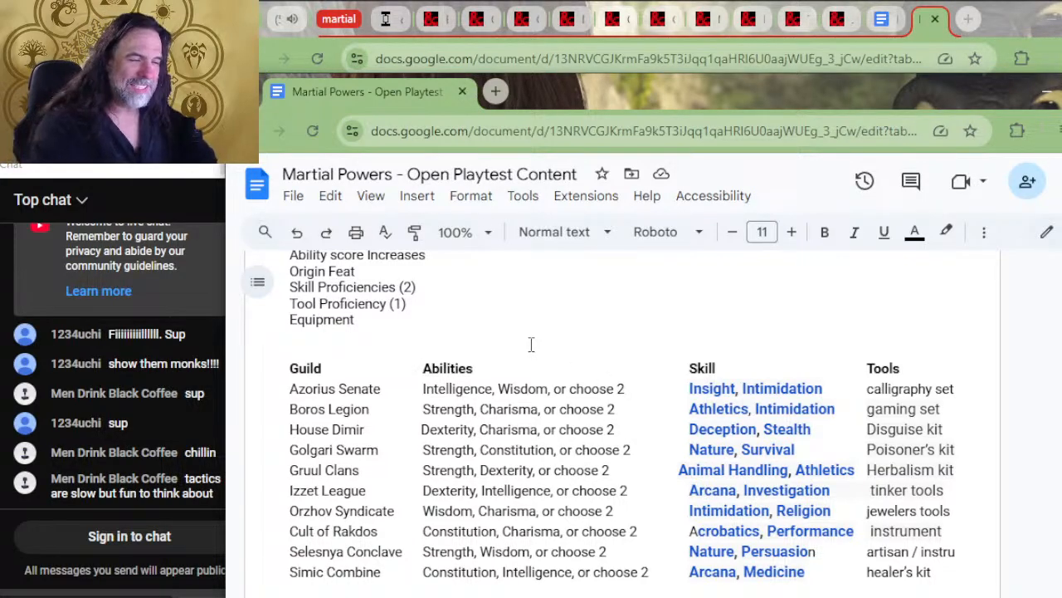
Examine the ability score options in the Azorius Senate row of the Ravnica guild table
mouse_move(633, 387)
left_mouse_down()
mouse_move(289, 388)
mouse_move(620, 388)
mouse_move(616, 408)
mouse_move(587, 388)
mouse_move(631, 388)
mouse_move(510, 390)
mouse_move(632, 391)
left_mouse_up()
left_click(585, 388)
left_click(514, 391)
mouse_move(553, 388)
left_mouse_down()
mouse_move(432, 390)
mouse_move(425, 404)
mouse_move(421, 393)
mouse_move(451, 387)
mouse_move(284, 395)
mouse_move(475, 411)
mouse_move(289, 392)
mouse_move(537, 389)
left_mouse_up()
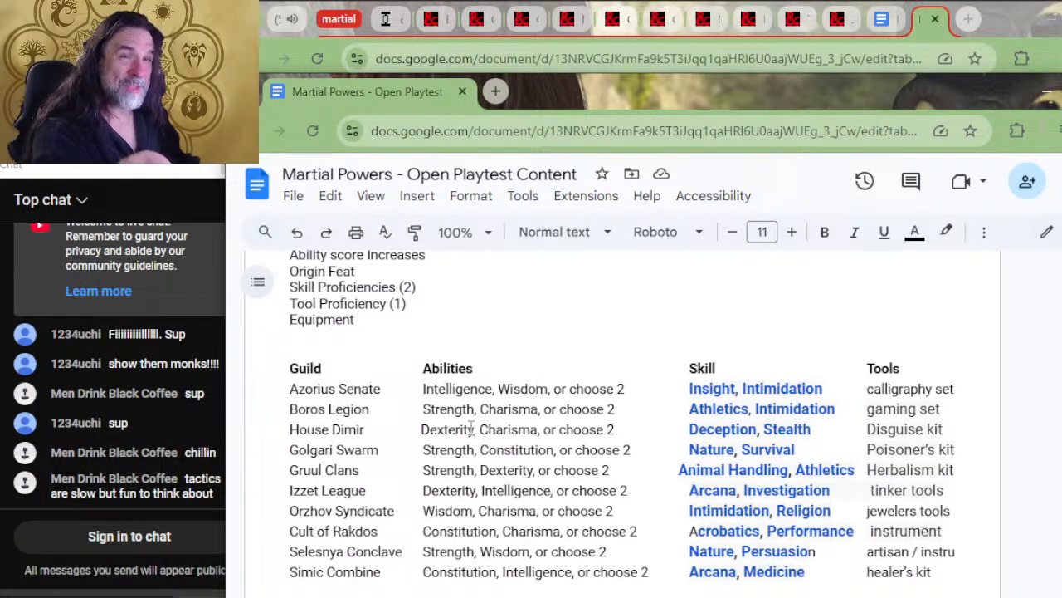
scroll(274, 558, "down", 4)
scroll(274, 558, "up", 4)
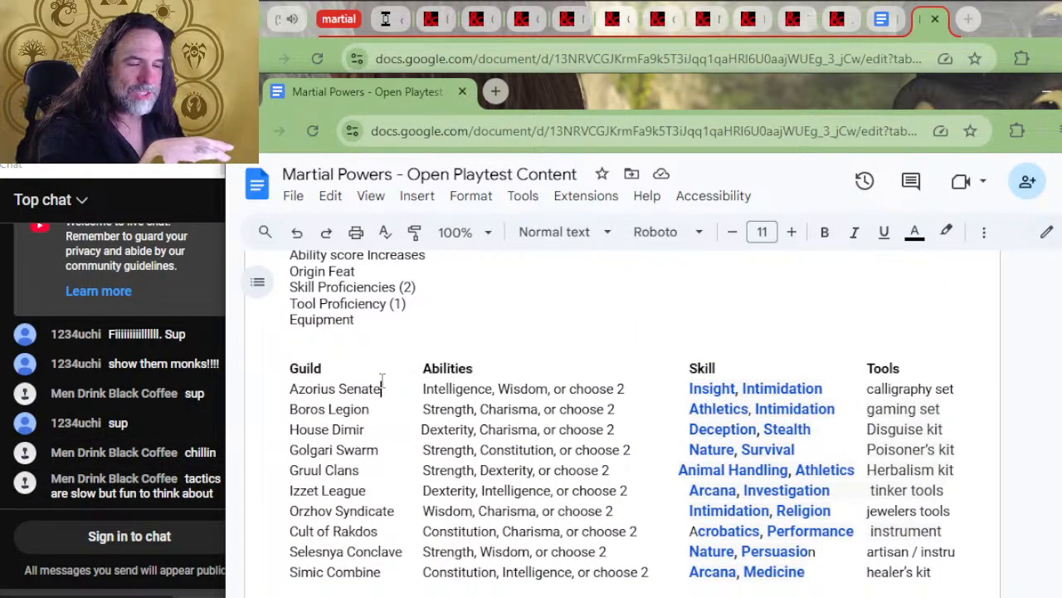
Highlight the paired ability scores for the Boros, Dimir, Golgari and Gruul guilds while reviewing the Ravnica table
left_click_drag(553, 388, 447, 410)
left_click(470, 410)
left_click(533, 396)
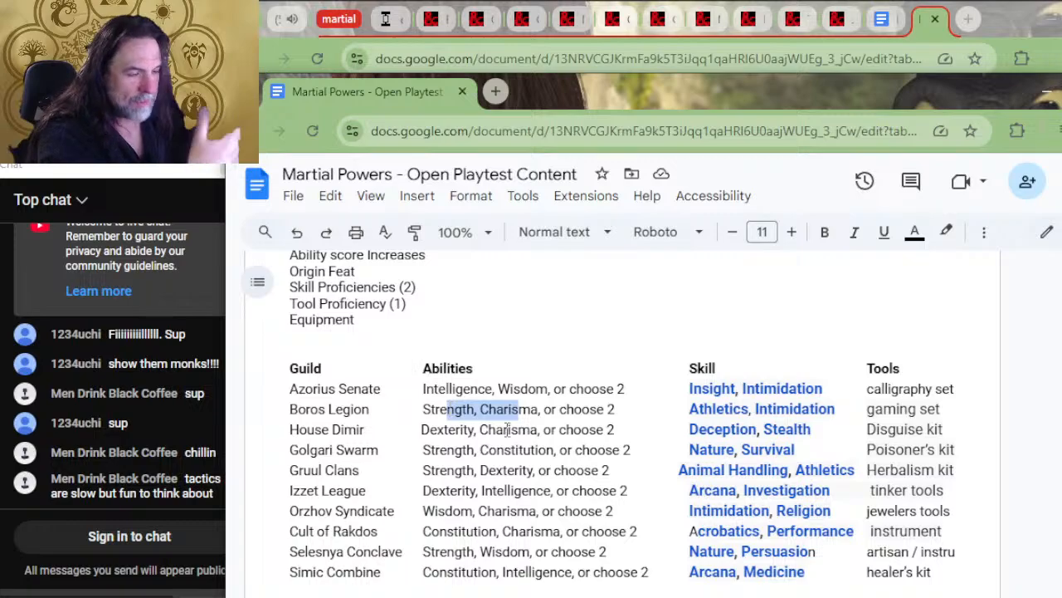
left_click_drag(518, 429, 447, 429)
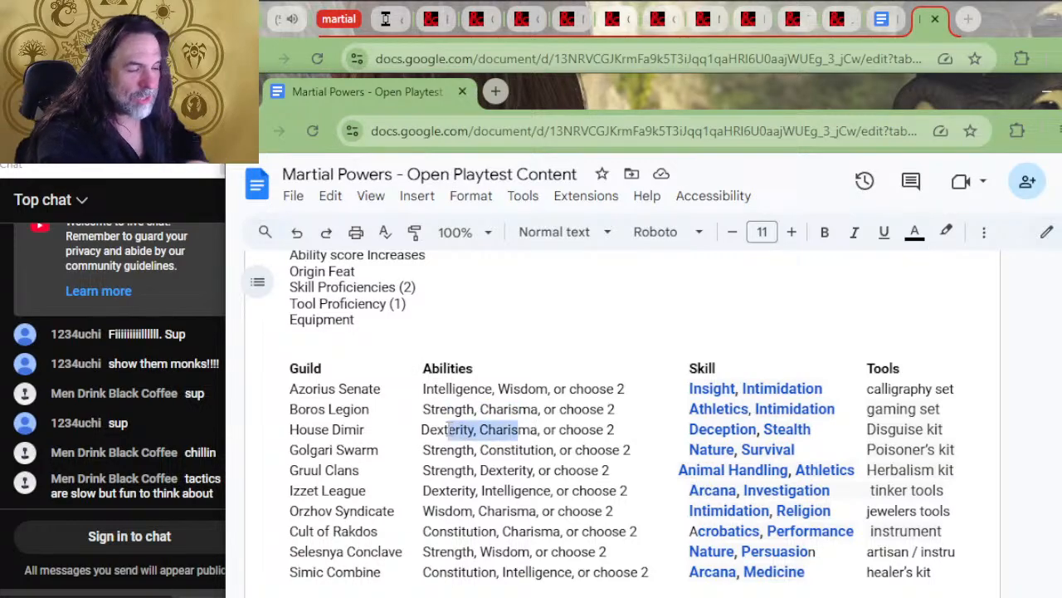
left_click_drag(524, 450, 448, 452)
left_click_drag(518, 473, 453, 469)
left_click(508, 470)
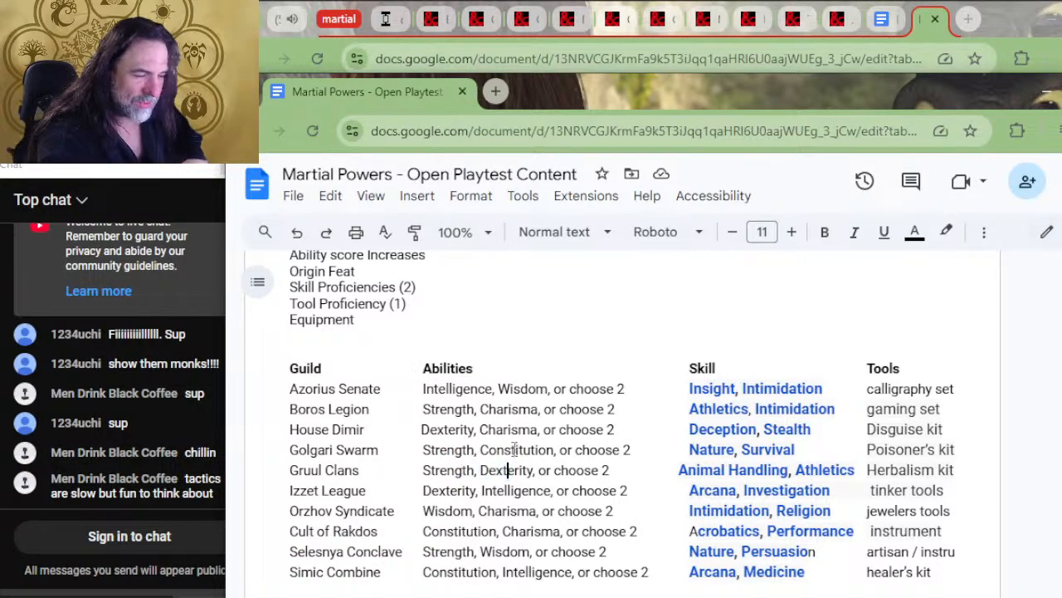
Review the ability pairs of the remaining Ravnica guilds from Izzet League to Simic Combine, highlighting the ones under discussion
scroll(515, 441, "down", 4)
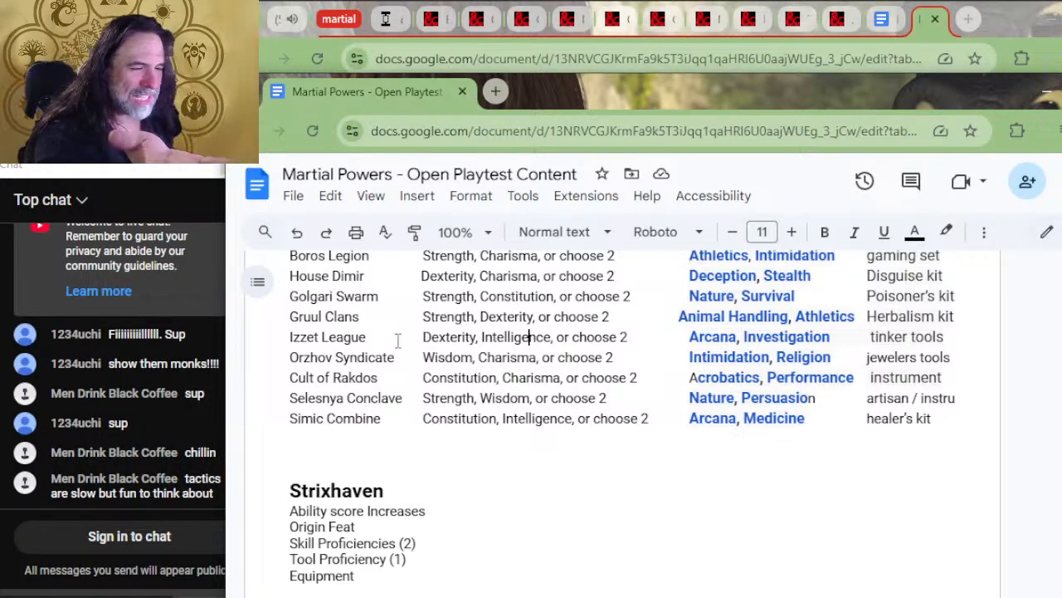
left_click_drag(516, 358, 466, 369)
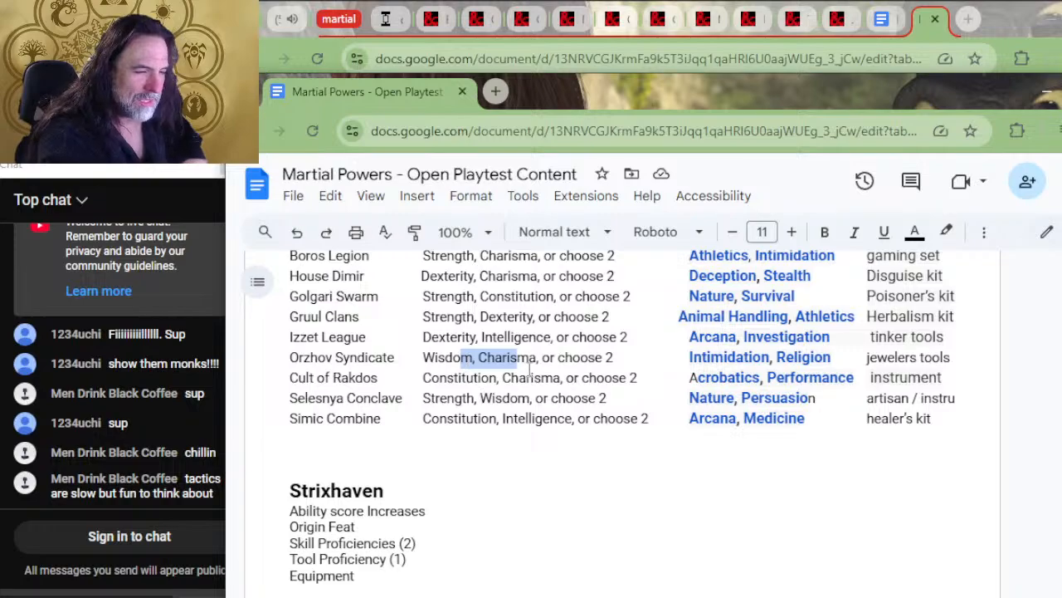
left_click_drag(535, 378, 454, 397)
left_click(466, 380)
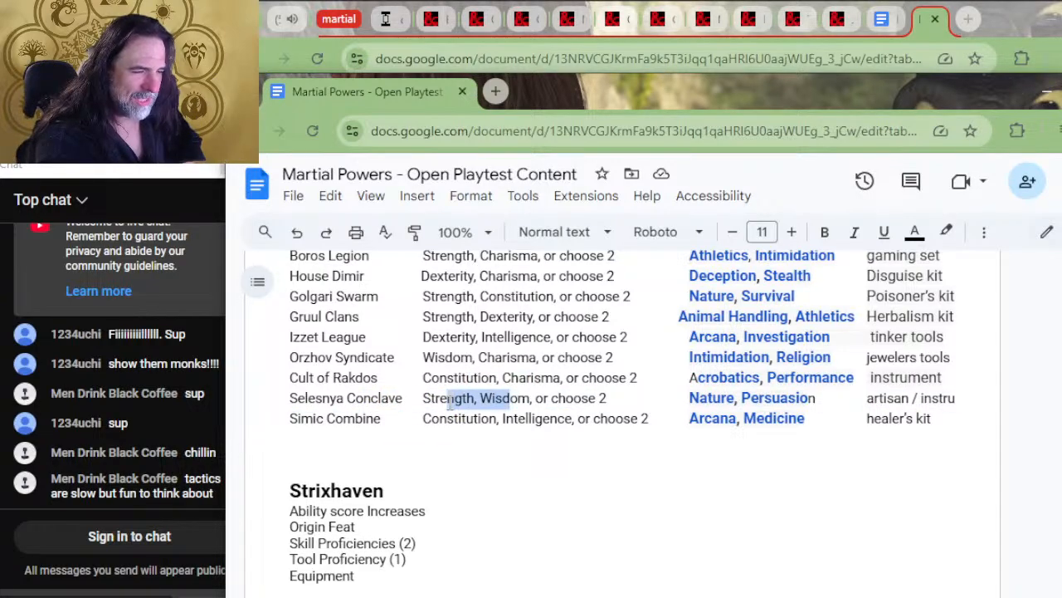
left_click(515, 413)
left_click_drag(544, 415, 463, 422)
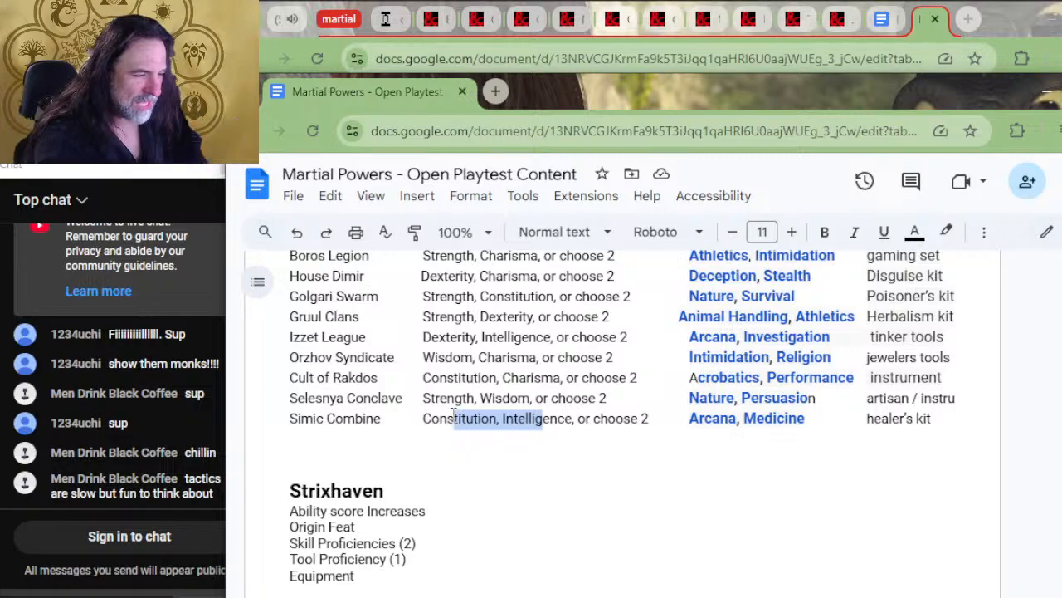
left_click(463, 421)
left_click_drag(534, 420, 463, 420)
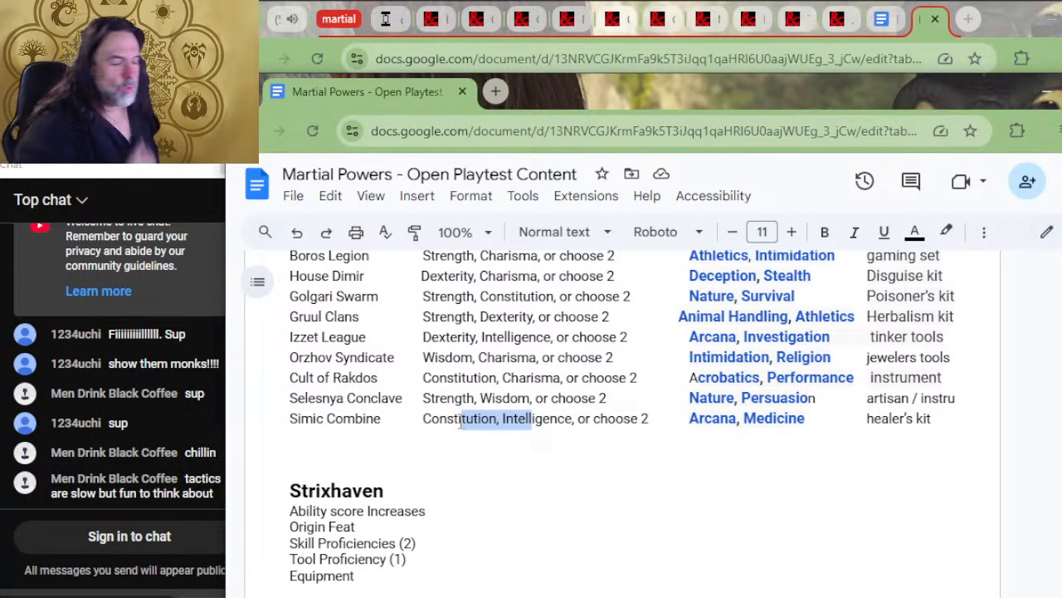
Review the Strixhaven college table below the Ravnica guilds, highlighting Intelligence in Lorehold's ability options and checking its skill column
scroll(548, 509, "up", 2)
scroll(517, 483, "down", 4)
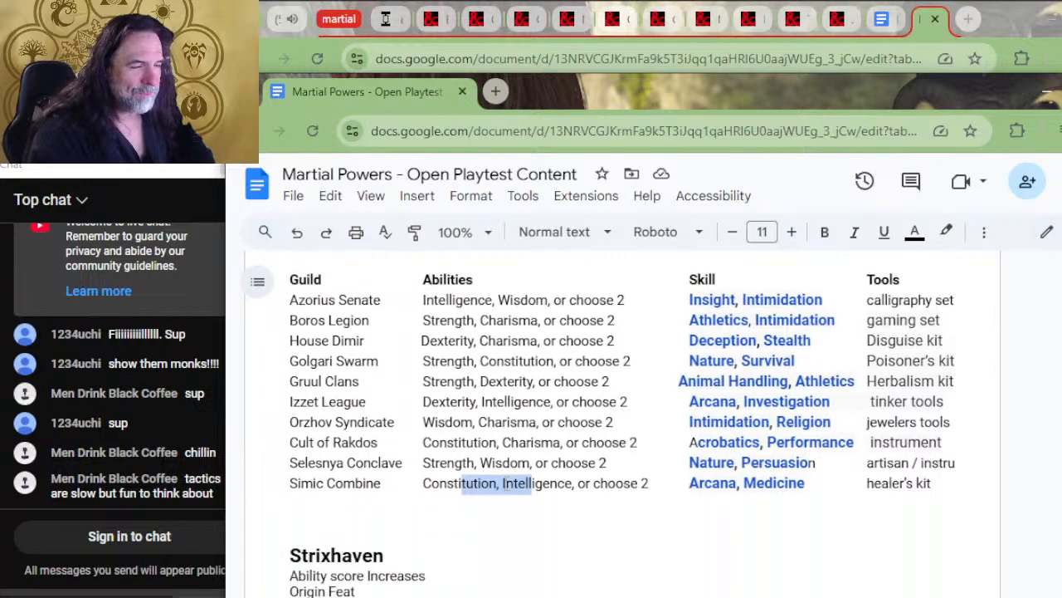
scroll(501, 478, "down", 2)
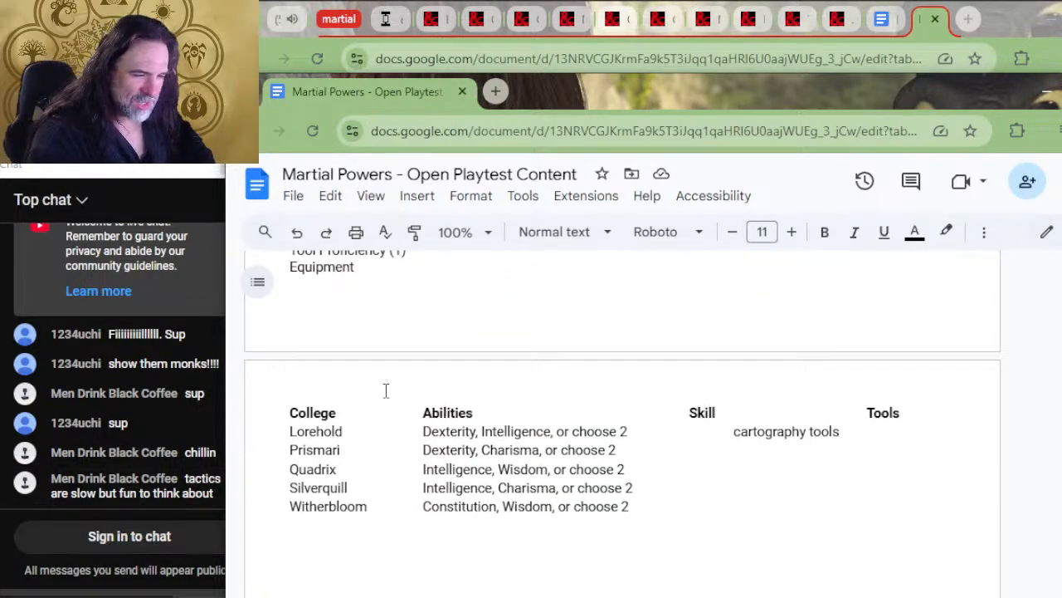
left_click_drag(515, 428, 484, 428)
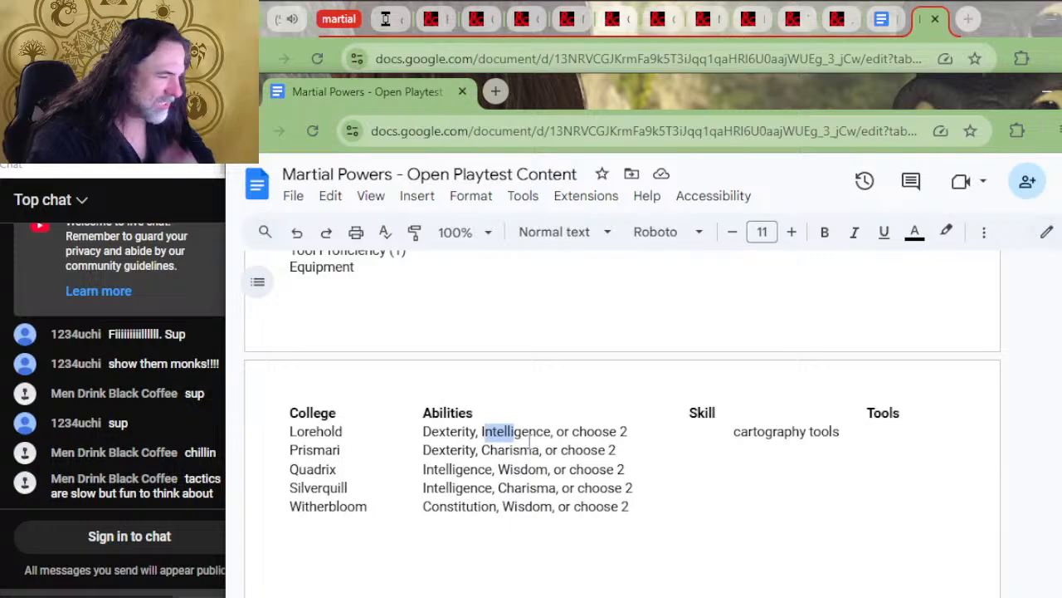
left_click(700, 433)
Examine the renown and piety perks and the color and damage type tables for Ravnica, Strixhaven and Theros
scroll(424, 482, "down", 10)
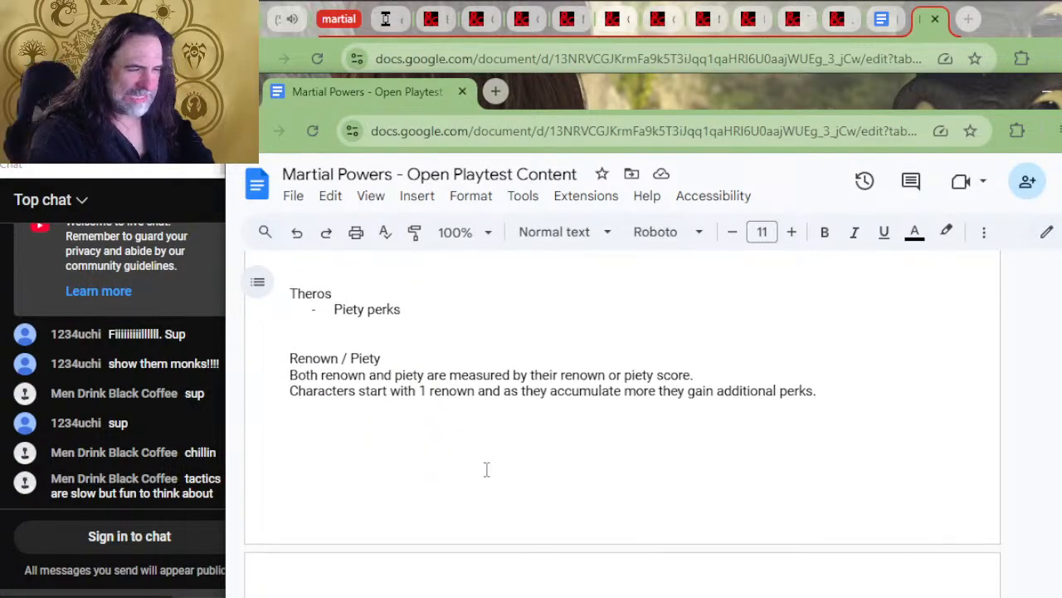
scroll(477, 470, "down", 3)
scroll(494, 461, "down", 5)
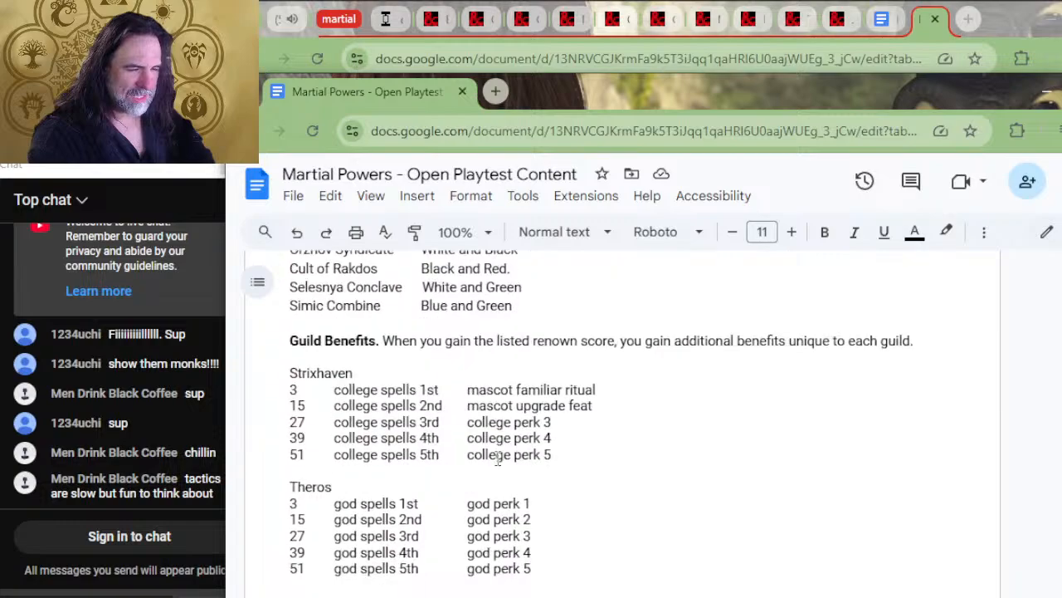
scroll(498, 461, "down", 4)
scroll(498, 460, "up", 4)
scroll(498, 461, "down", 6)
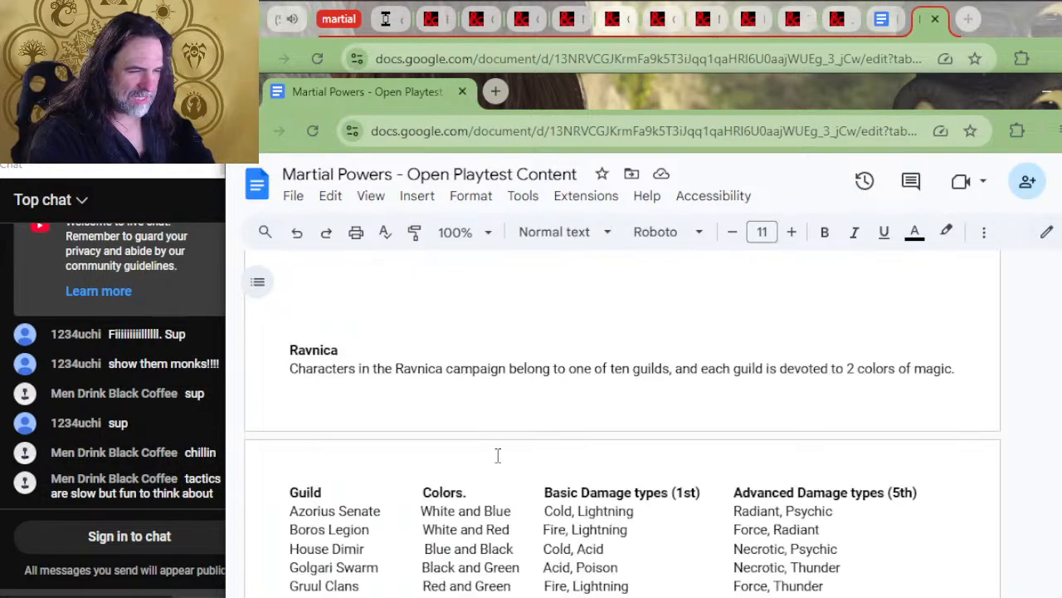
scroll(500, 453, "down", 4)
scroll(489, 464, "down", 4)
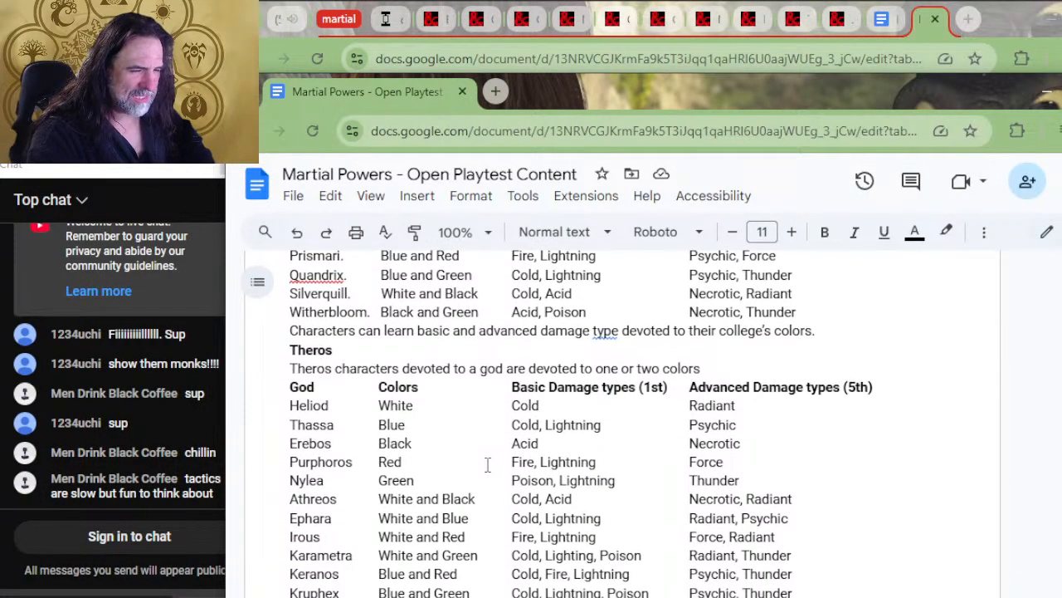
Look through the Ravnica Guild Backgrounds bonus powers from Azorius to Simic
scroll(534, 438, "down", 8)
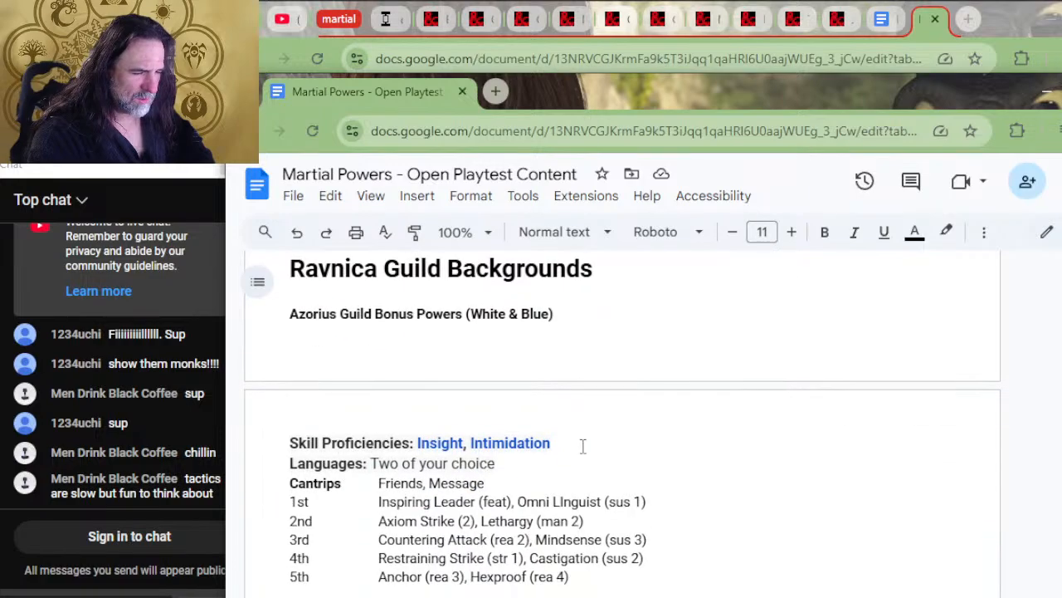
scroll(586, 446, "down", 5)
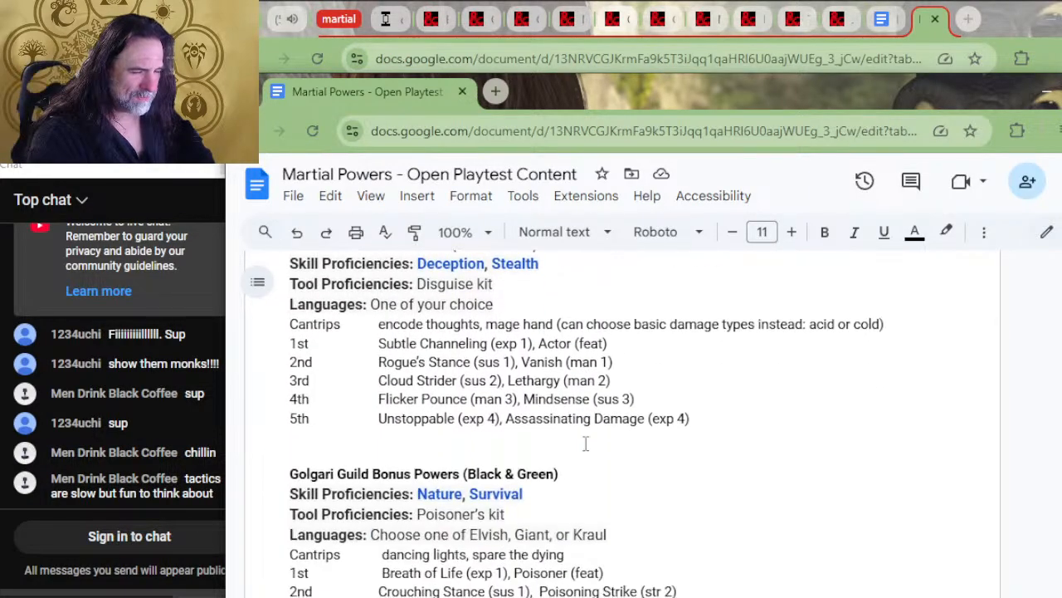
scroll(586, 445, "down", 3)
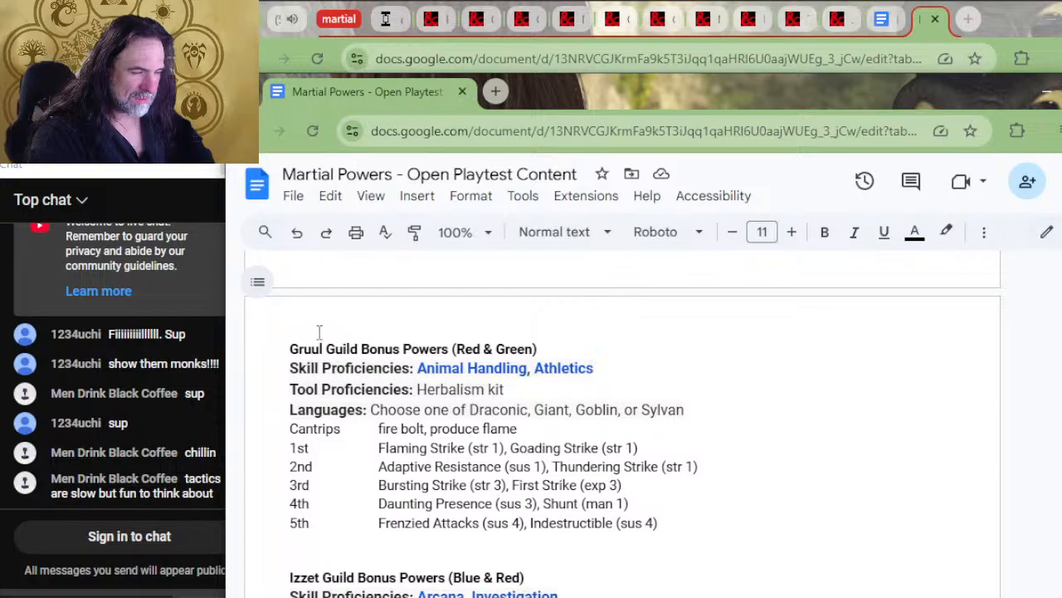
scroll(485, 363, "down", 1)
scroll(486, 363, "down", 8)
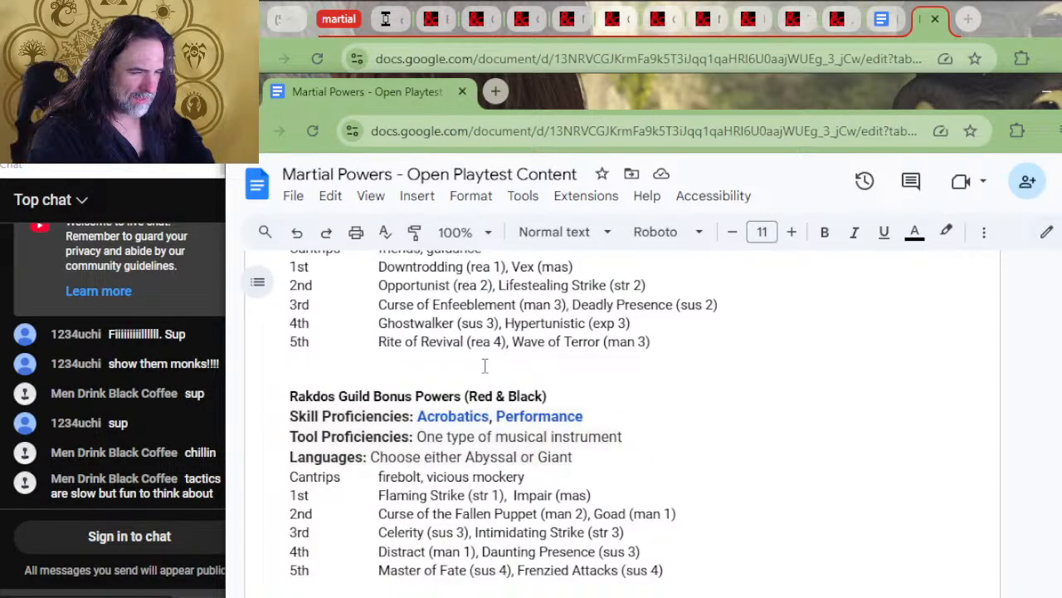
scroll(485, 368, "down", 4)
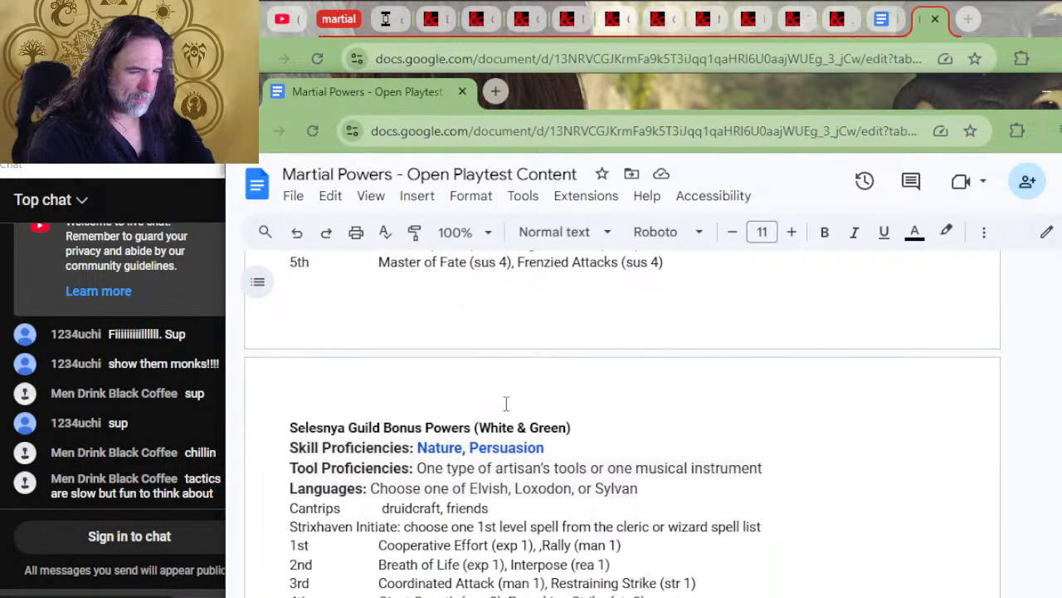
scroll(505, 403, "down", 2)
scroll(491, 354, "down", 4)
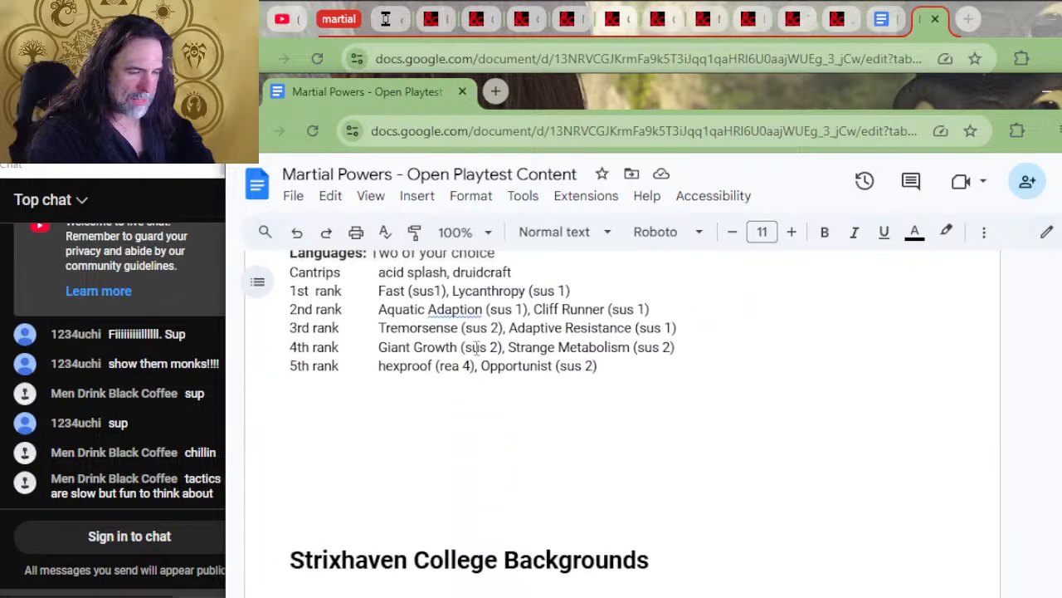
scroll(481, 355, "up", 2)
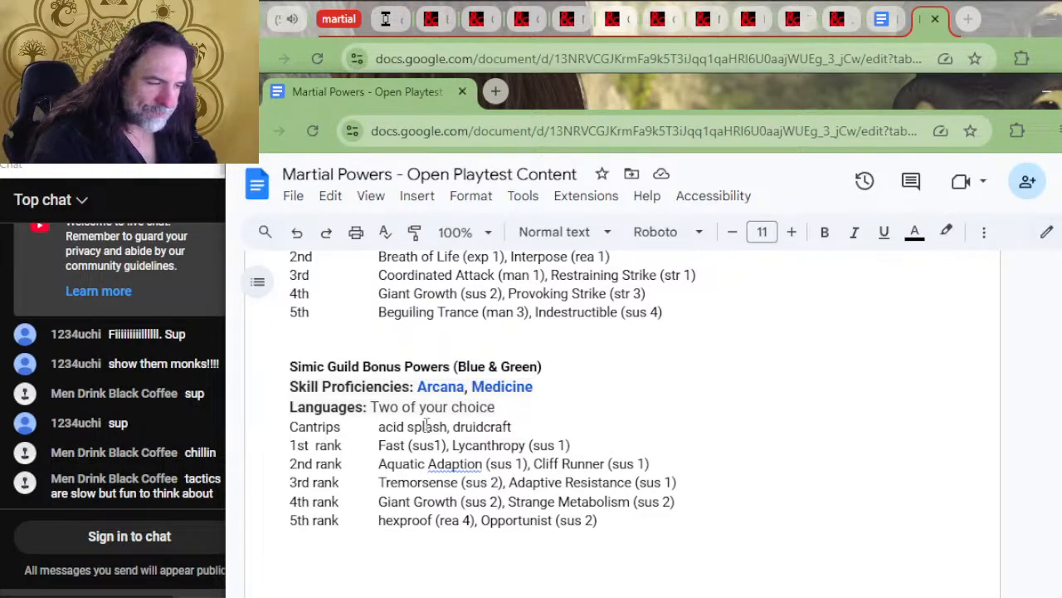
scroll(631, 436, "down", 5)
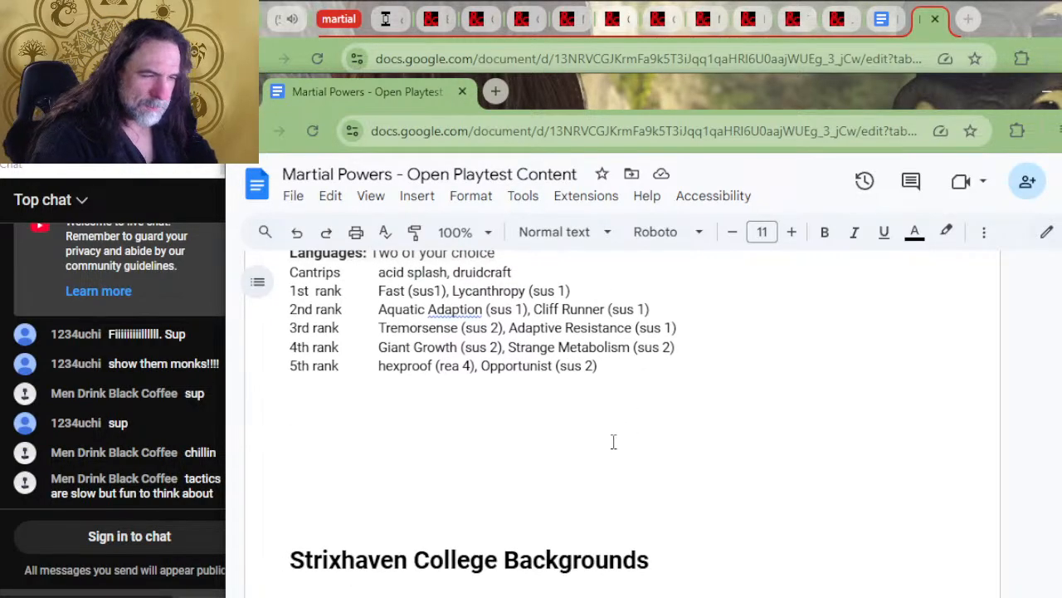
Review the Strixhaven college bonus powers and highlight Lorehold's skill proficiencies, History and Religion
scroll(533, 458, "down", 2)
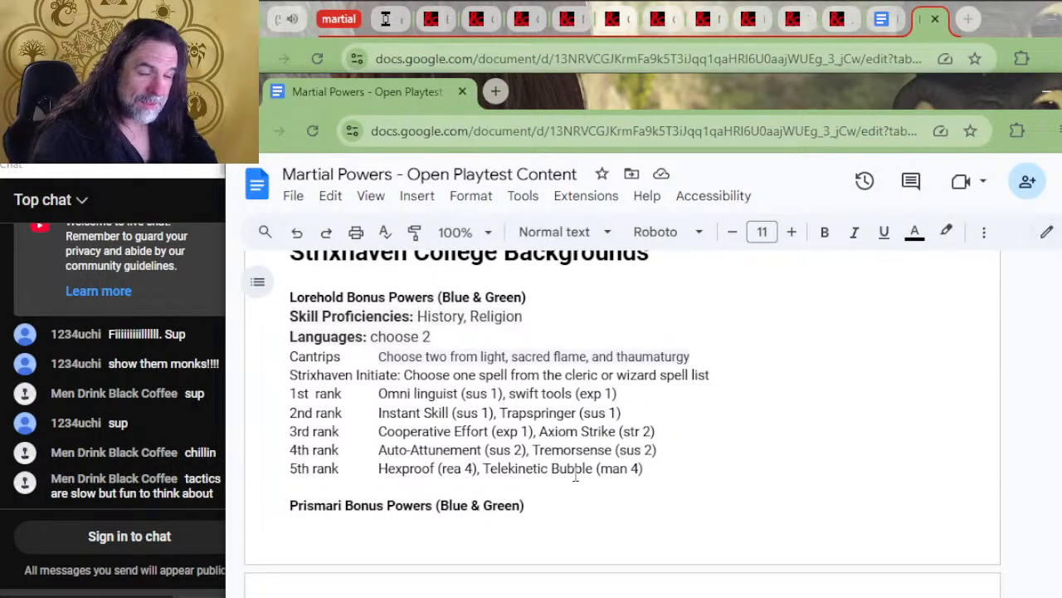
scroll(515, 365, "down", 2)
scroll(449, 330, "down", 2)
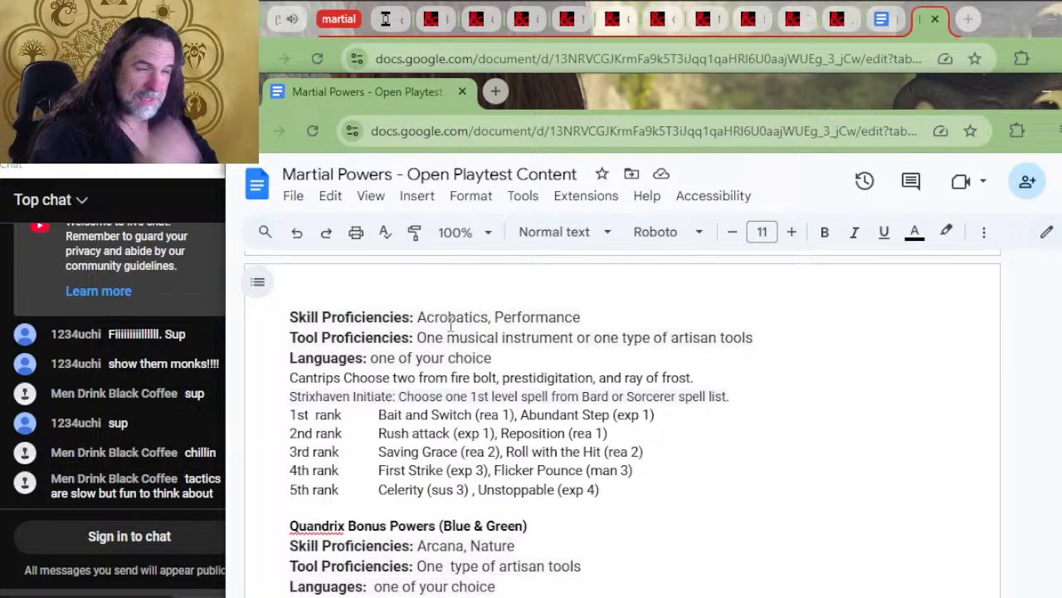
scroll(451, 324, "down", 2)
scroll(467, 330, "up", 5)
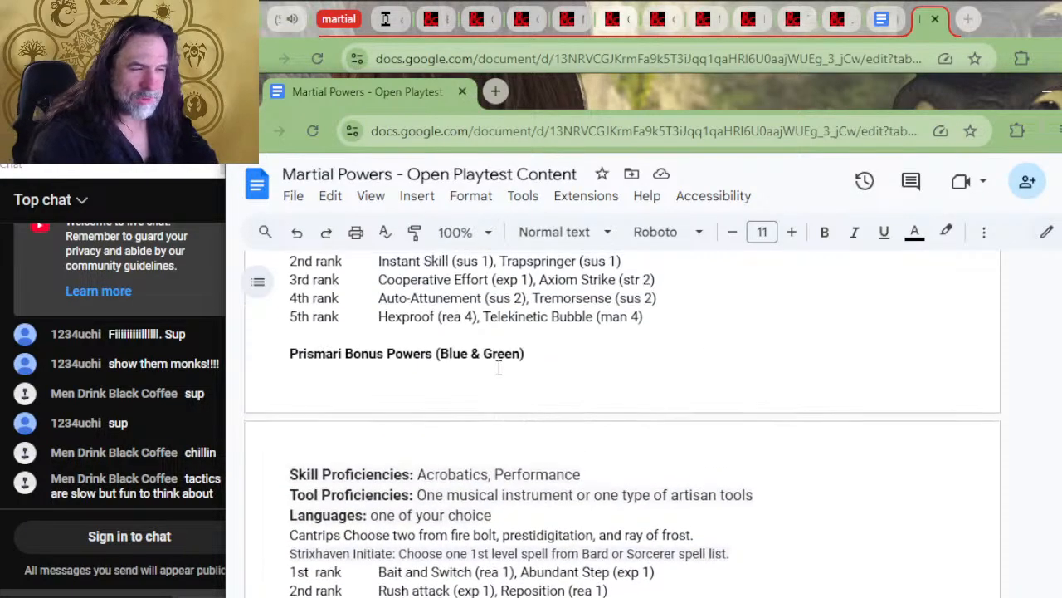
scroll(512, 387, "up", 2)
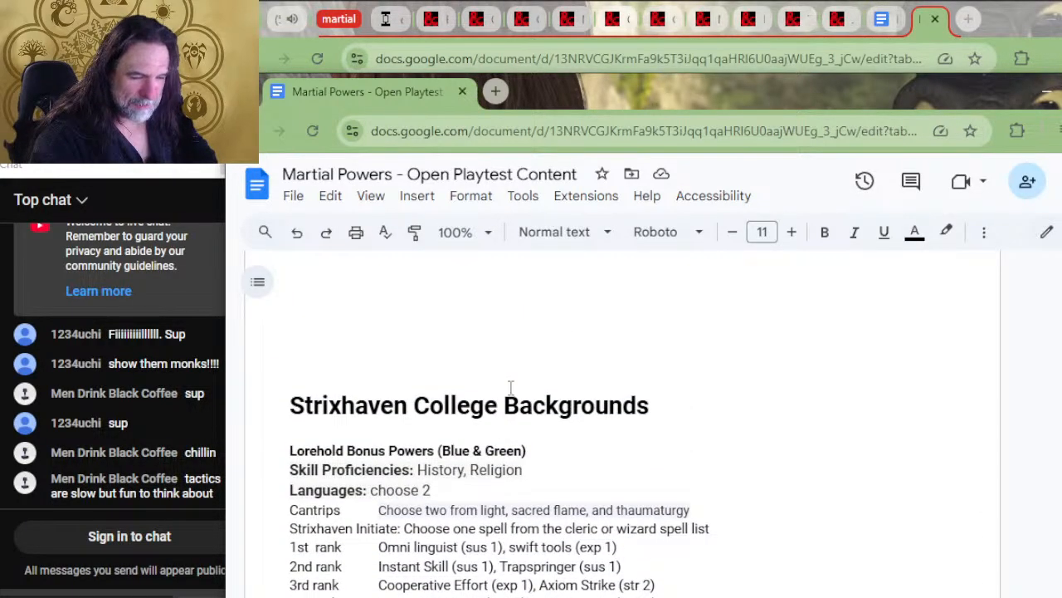
left_click_drag(525, 470, 418, 470)
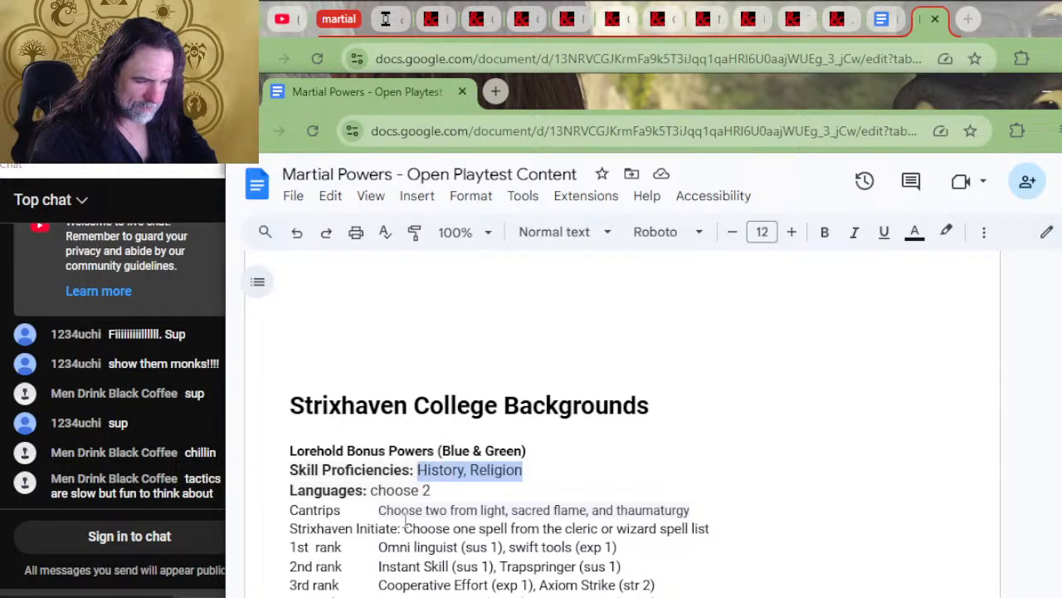
Cut the whole Strixhaven College Backgrounds section, from its heading through the end of the Witherbloom bonus powers
left_click_drag(454, 383, 400, 371)
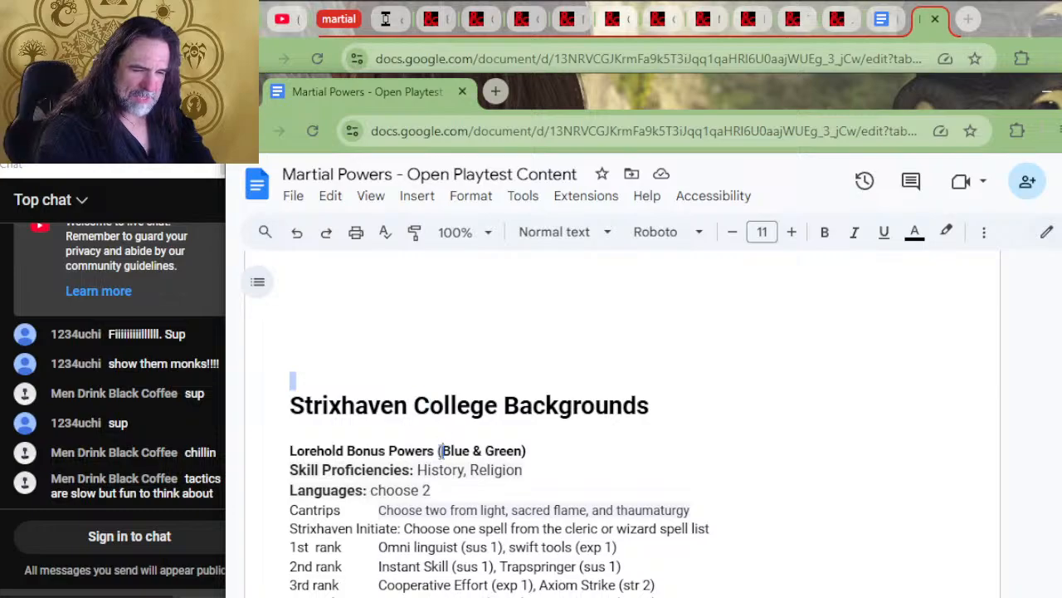
scroll(444, 451, "down", 2)
scroll(448, 355, "up", 1)
scroll(452, 257, "up", 2)
left_click(467, 373)
left_click_drag(406, 407, 738, 449)
scroll(413, 450, "down", 6)
scroll(476, 417, "down", 5)
scroll(474, 417, "down", 2)
scroll(513, 405, "down", 2)
scroll(555, 441, "down", 3)
scroll(555, 441, "up", 3)
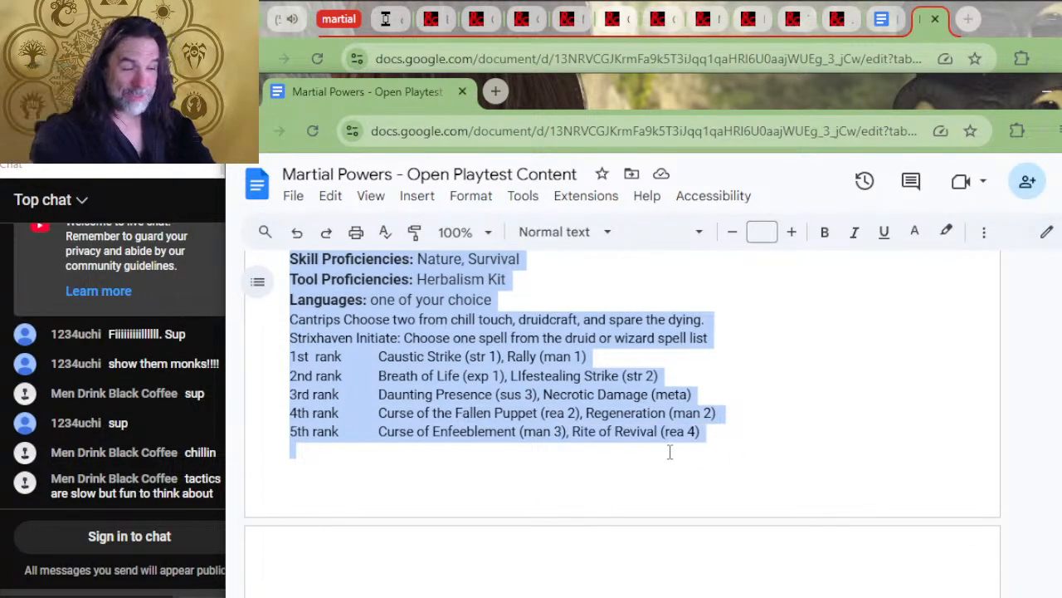
key("ctrl+x")
Paste the cut college backgrounds section beneath the Strixhaven college abilities table, above the Theros heading
scroll(535, 441, "up", 20)
scroll(519, 450, "up", 20)
scroll(500, 450, "down", 6)
scroll(524, 427, "up", 10)
scroll(539, 427, "down", 20)
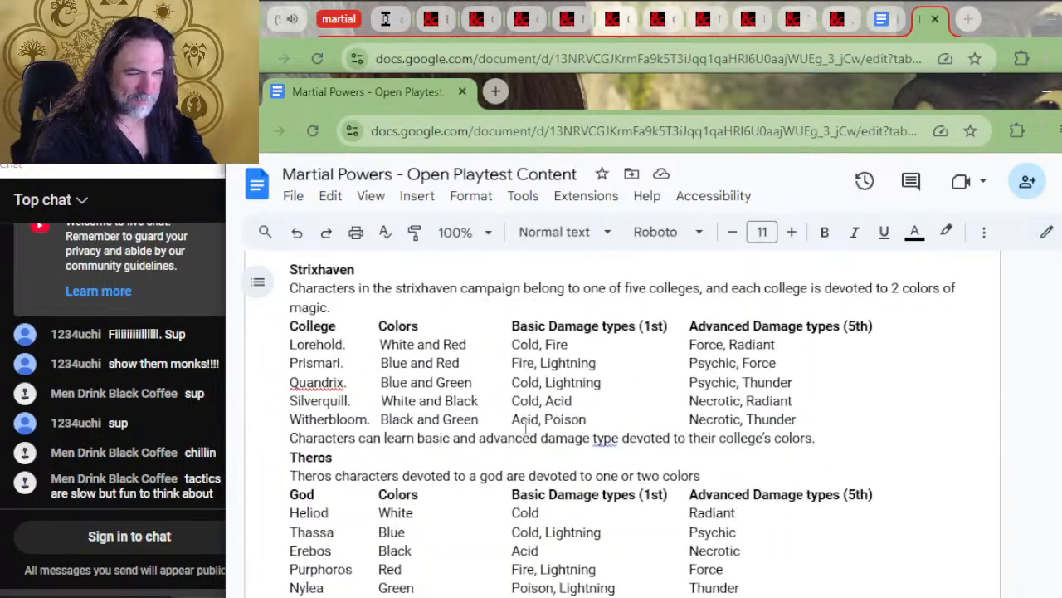
scroll(580, 440, "up", 5)
scroll(462, 419, "up", 15)
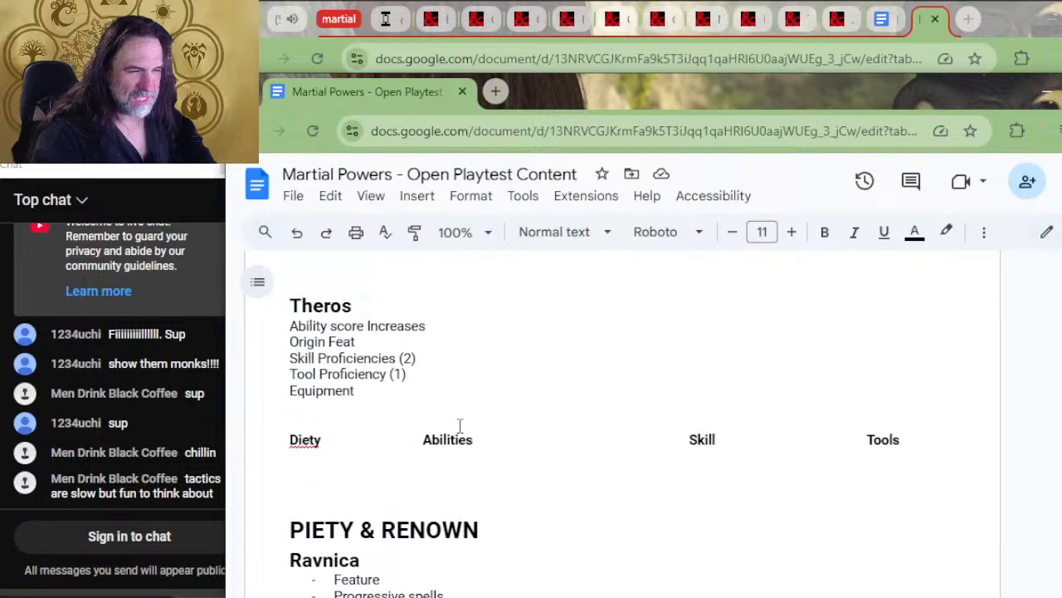
scroll(501, 365, "down", 3)
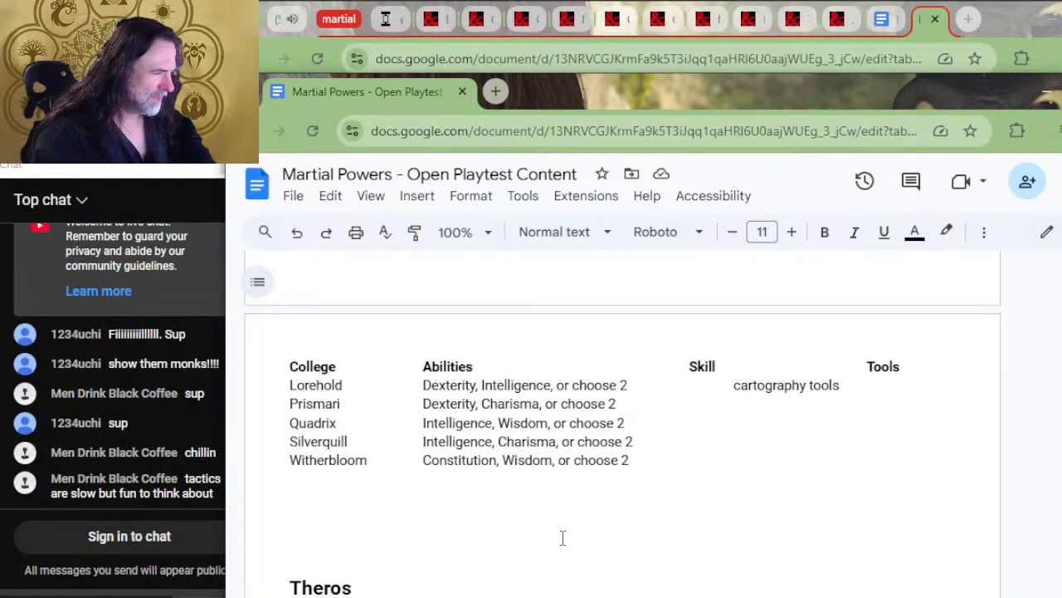
left_click(378, 499)
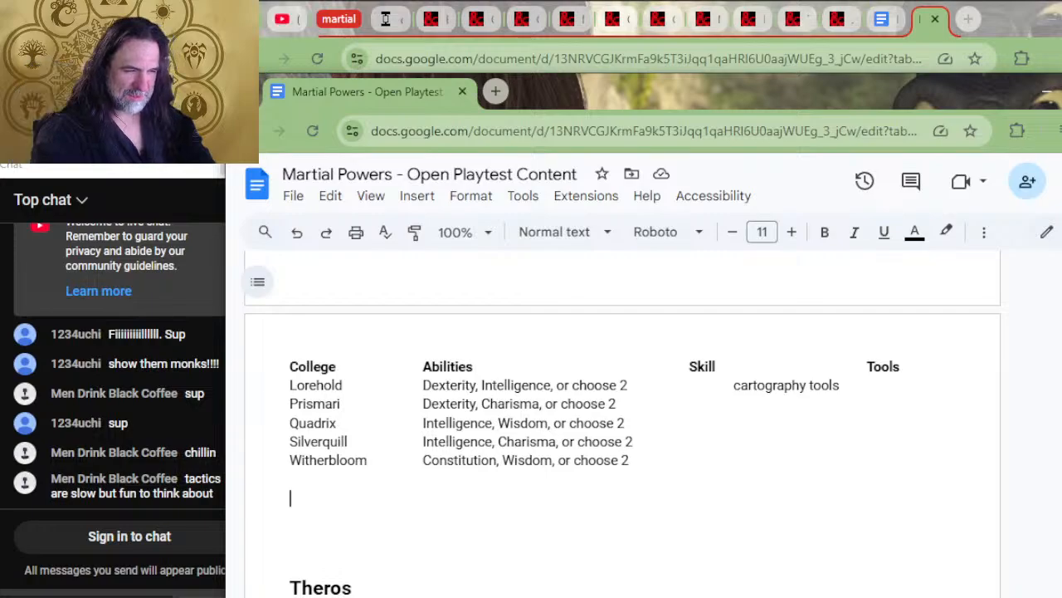
key("ctrl+v")
Check the pasted college backgrounds section from Witherbloom back up to the college abilities table
scroll(802, 331, "down", 2)
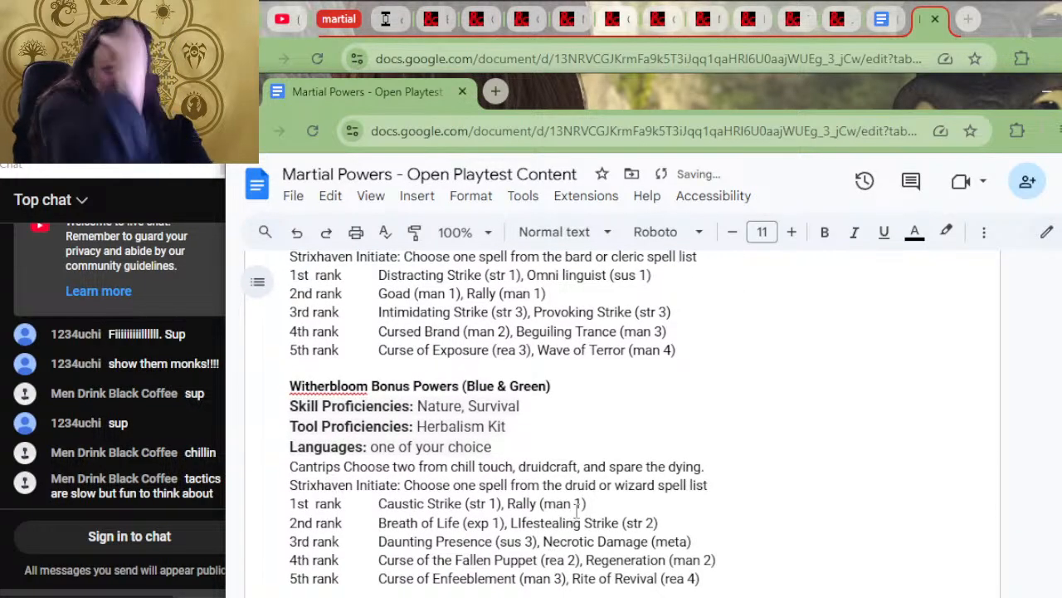
scroll(817, 329, "up", 5)
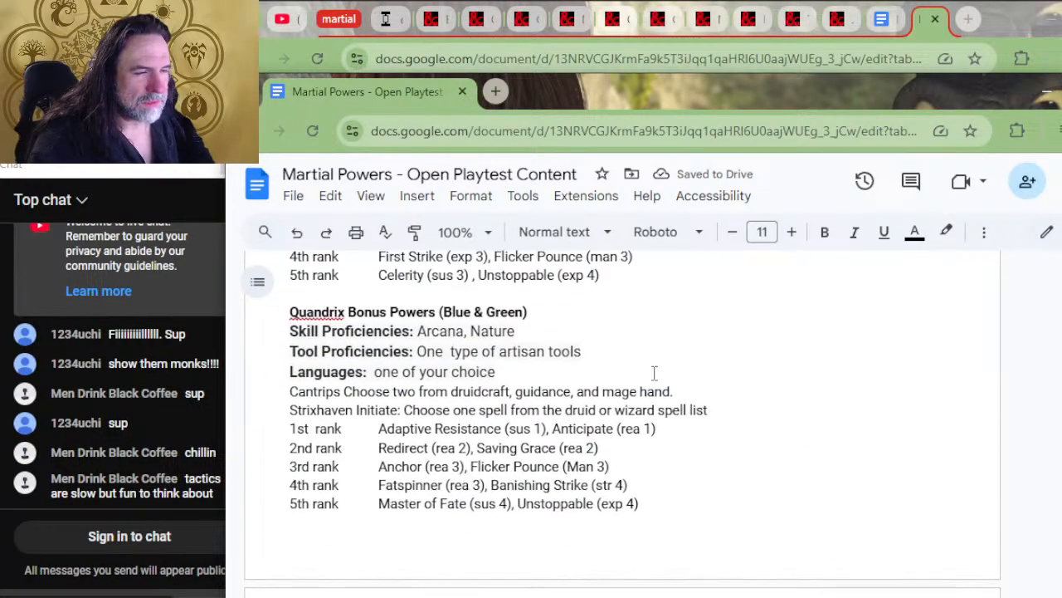
scroll(521, 402, "up", 10)
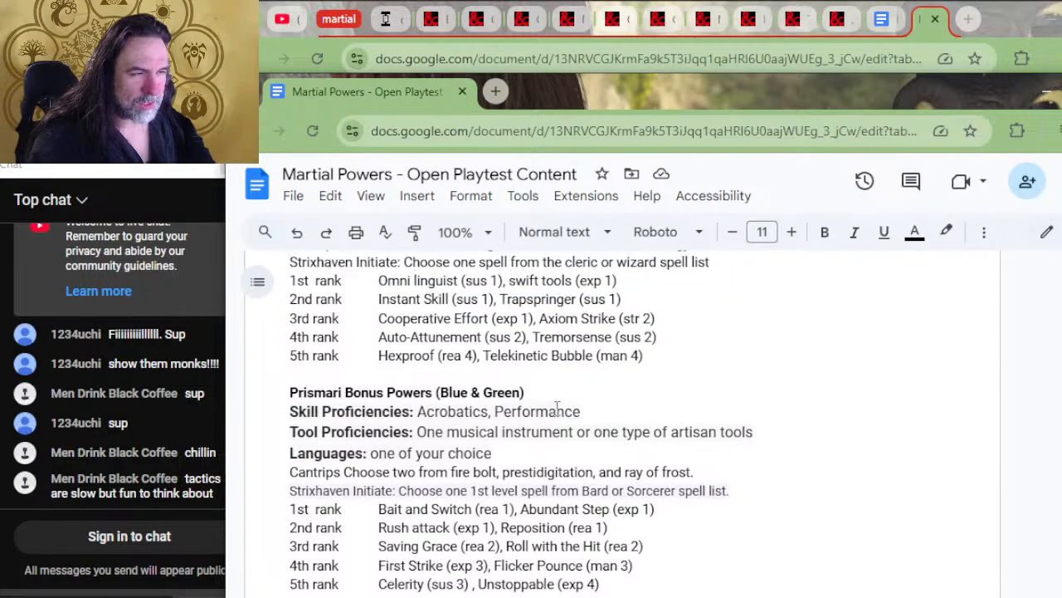
scroll(571, 419, "up", 2)
scroll(443, 422, "down", 4)
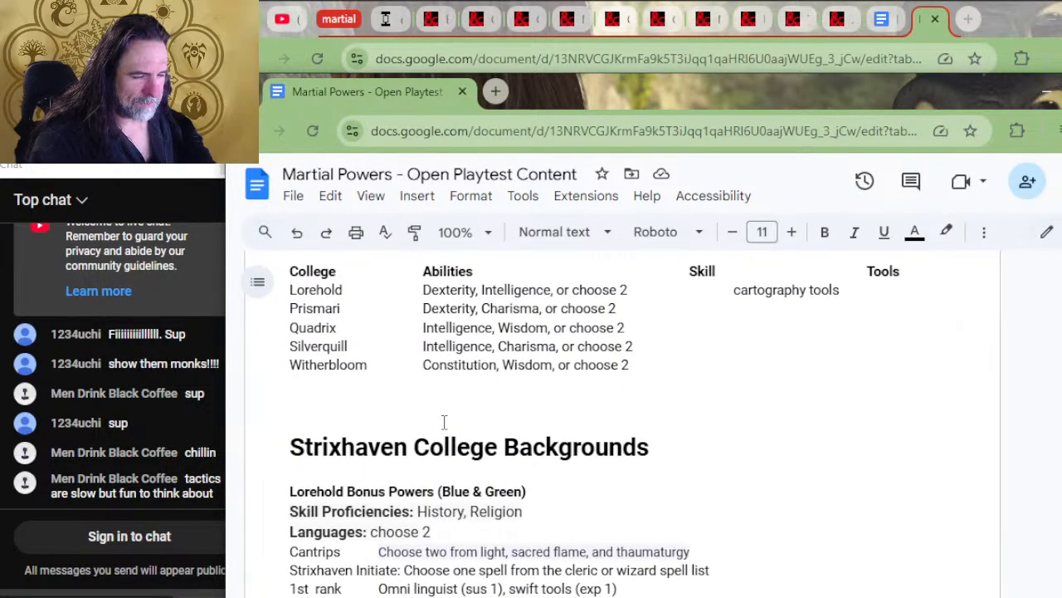
Replace Lorehold's Languages line with "Tools:"
left_click(455, 376)
scroll(498, 382, "up", 3)
scroll(506, 398, "down", 3)
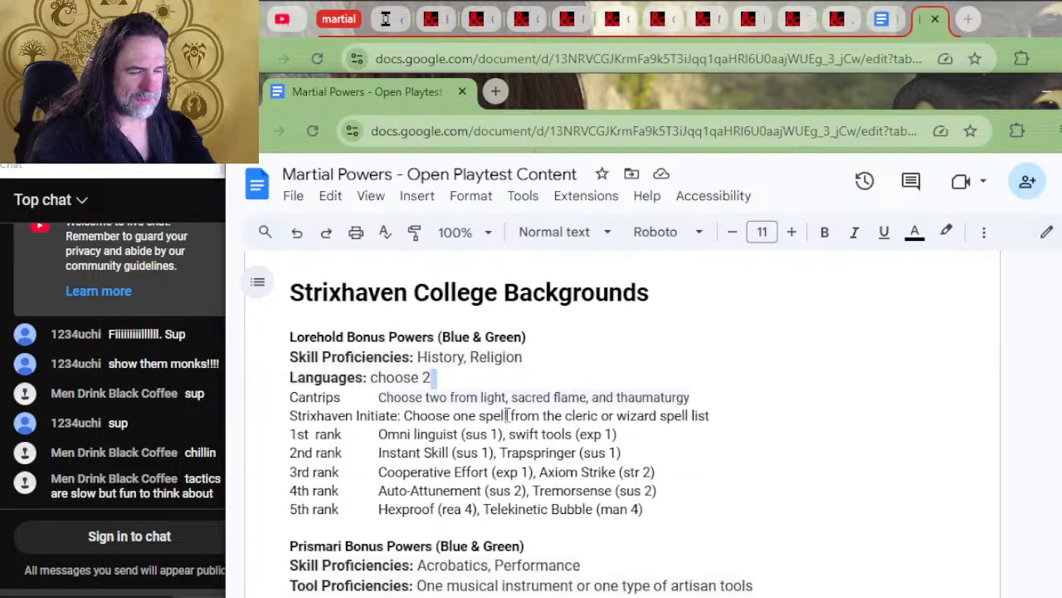
left_click_drag(457, 376, 280, 381)
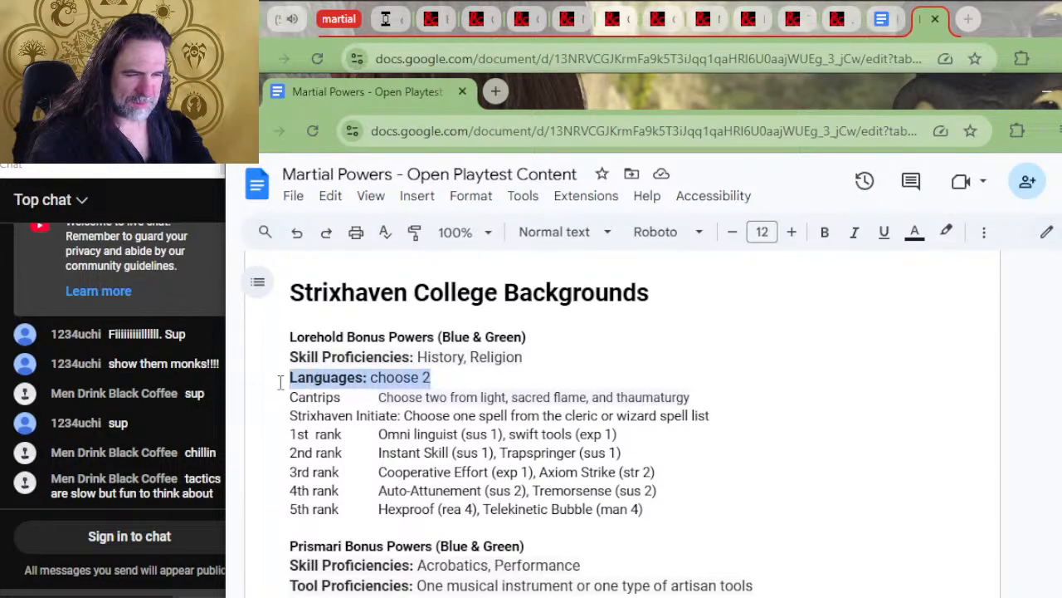
type("Tools:")
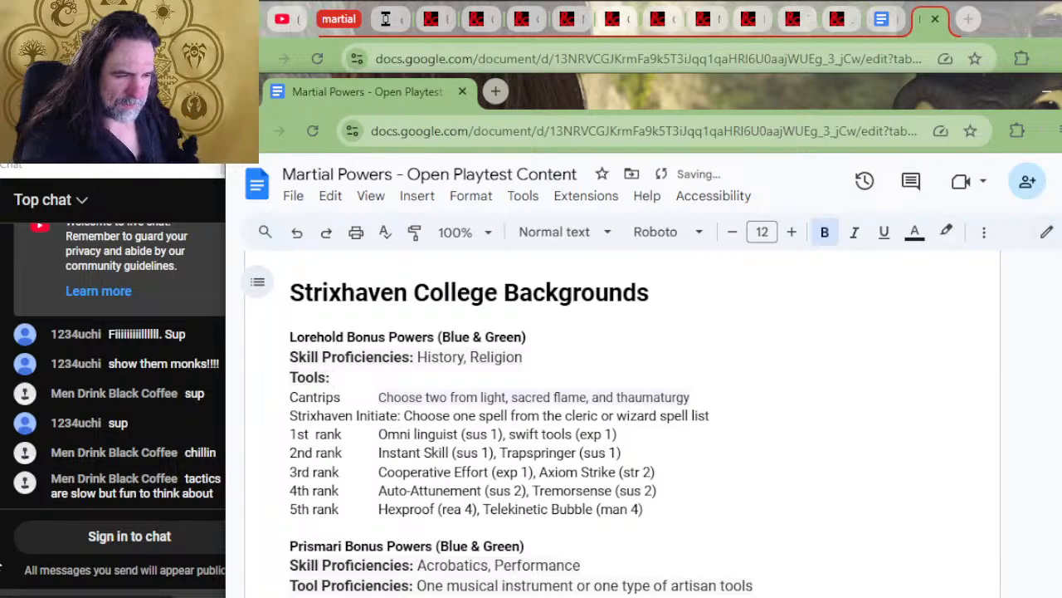
Insert a "Renown" line below Lorehold's Tools line, separated from the Cantrips line by a blank line
left_click(291, 398)
key("Return")
key("Return")
key("Up")
key("Up")
type("Re")
key("BackSpace")
key("BackSpace")
type("Renown")
Add a tab-aligned second column heading "Bonus Spells or Powers" after Renown in the Lorehold section
key("Tab")
type("Sp")
key("BackSpace")
key("BackSpace")
type("PErks")
key("BackSpace")
key("BackSpace")
key("BackSpace")
key("BackSpace")
key("BackSpace")
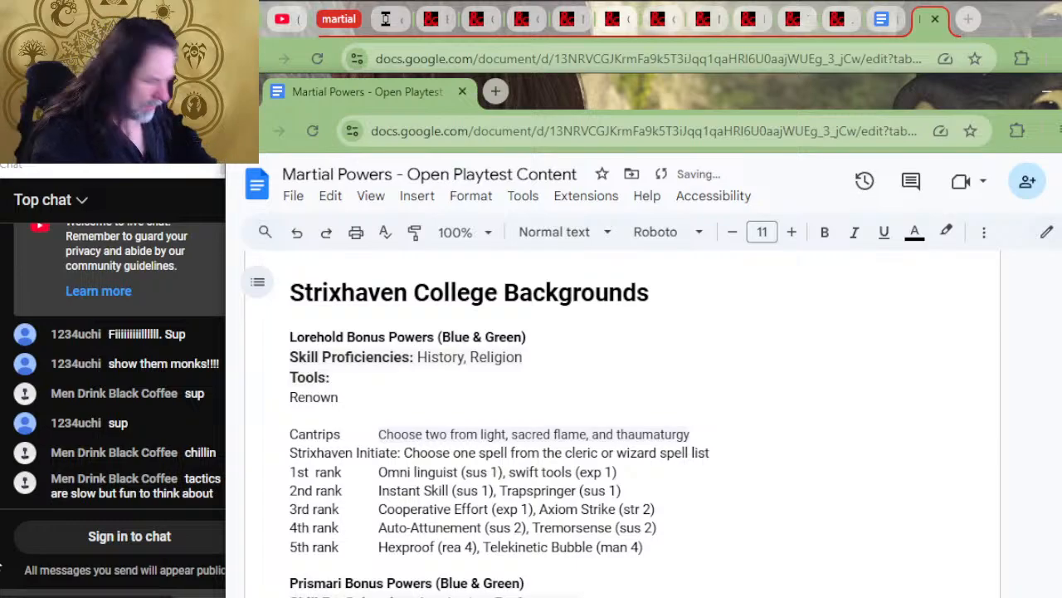
type("Bonus Sp")
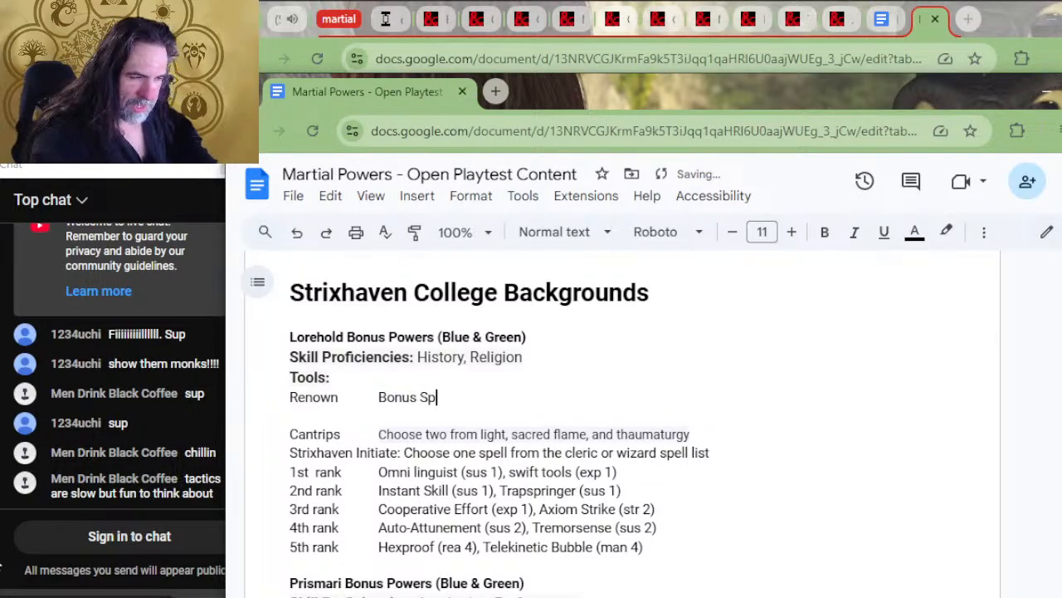
type("ells or Powers")
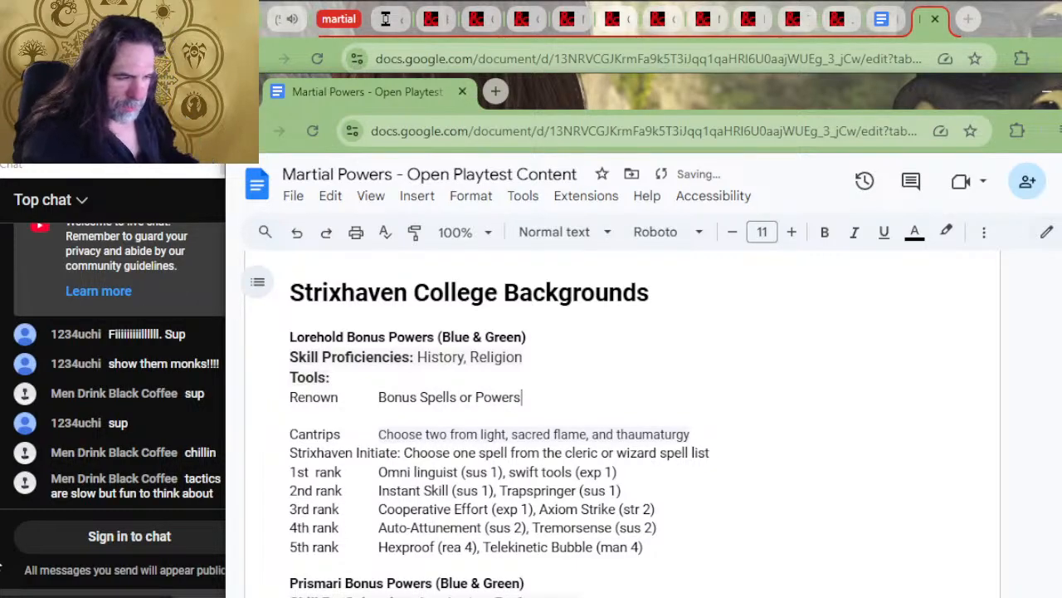
Add an empty line below the "Renown / Bonus Spells or Powers" heading row and make that heading row bold
key("Return")
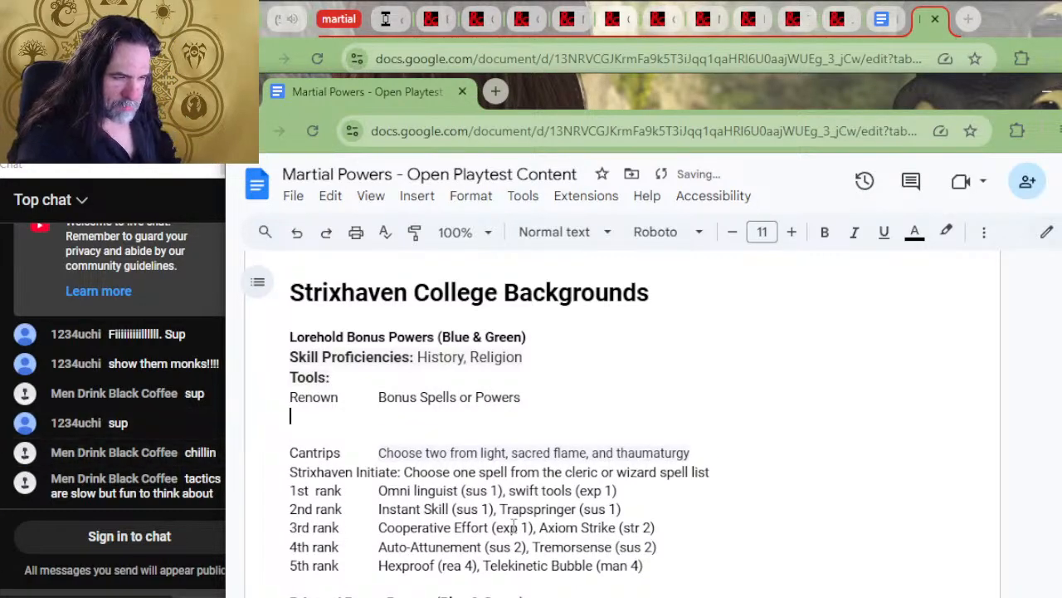
left_click_drag(548, 402, 273, 403)
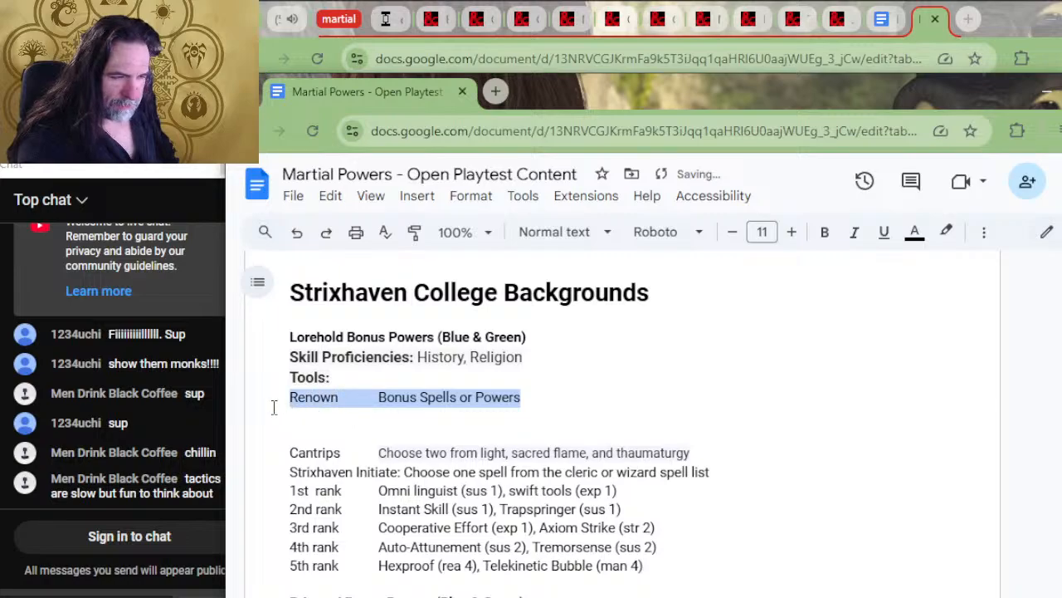
key("ctrl+b")
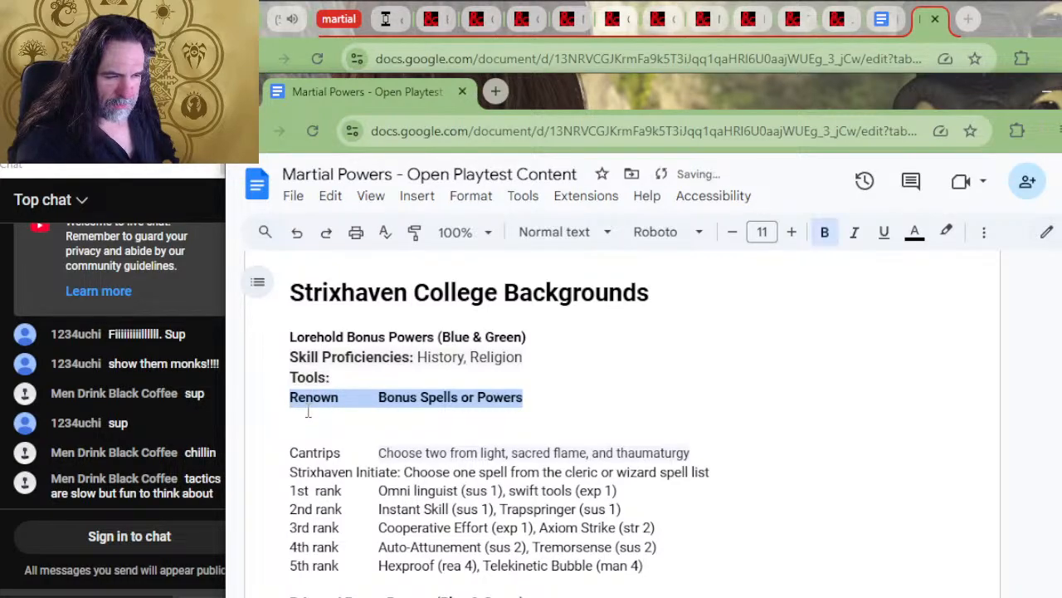
List the renown values 3, 15, 27, 39 and 51 on separate lines under Lorehold's Renown heading
left_click(308, 412)
type("3")
key("Return")
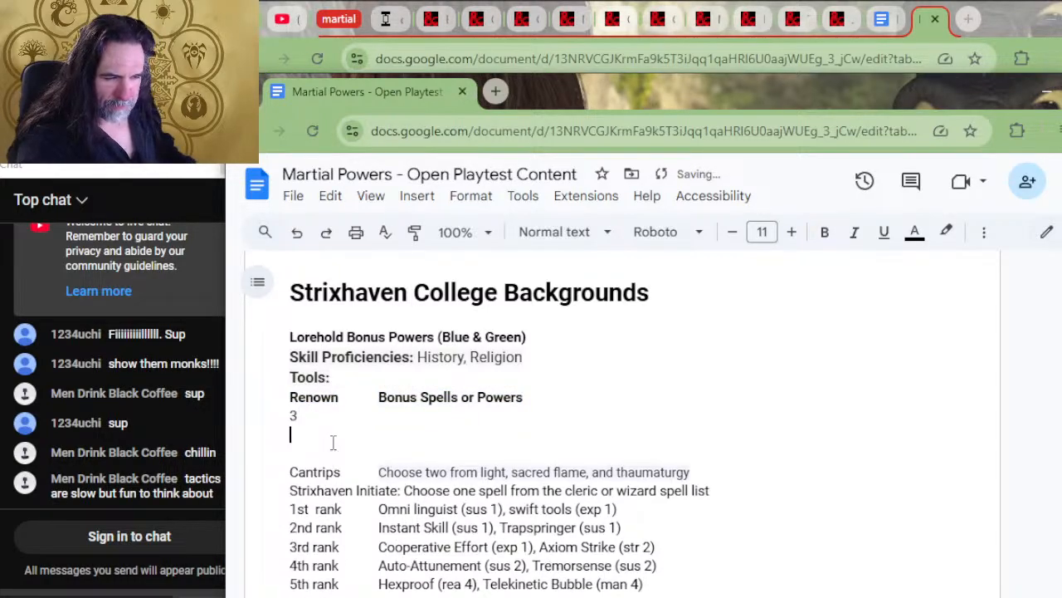
type("15")
key("Return")
type("274")
key("BackSpace")
key("Return")
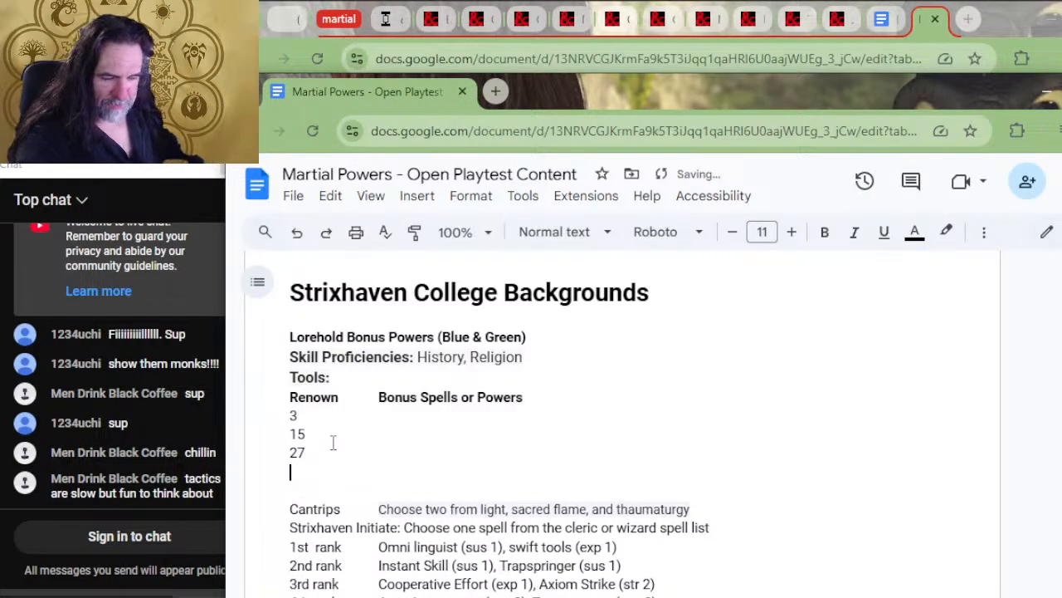
type("2")
type("39")
key("Return")
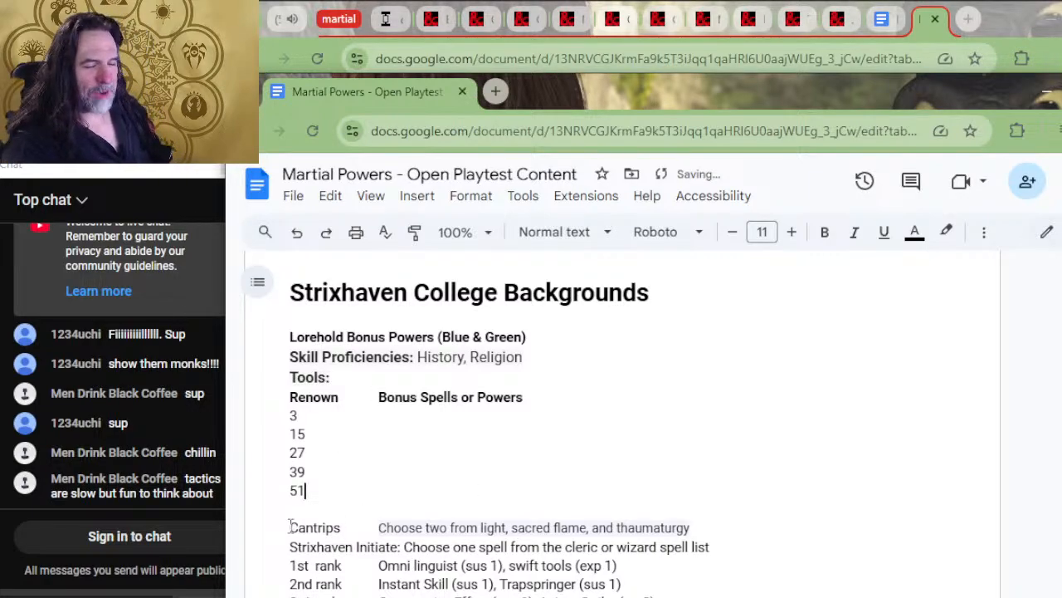
left_click_drag(319, 488, 296, 491)
left_click(305, 489)
left_click(294, 416)
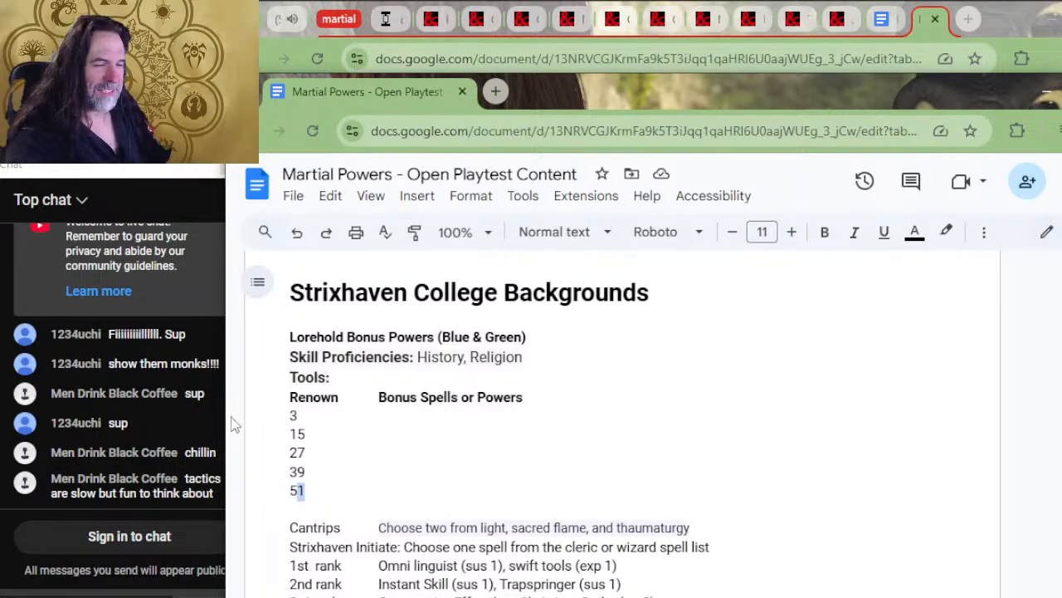
left_click(362, 443)
left_click(380, 420)
left_click(360, 454)
left_click(341, 417)
left_click(299, 415)
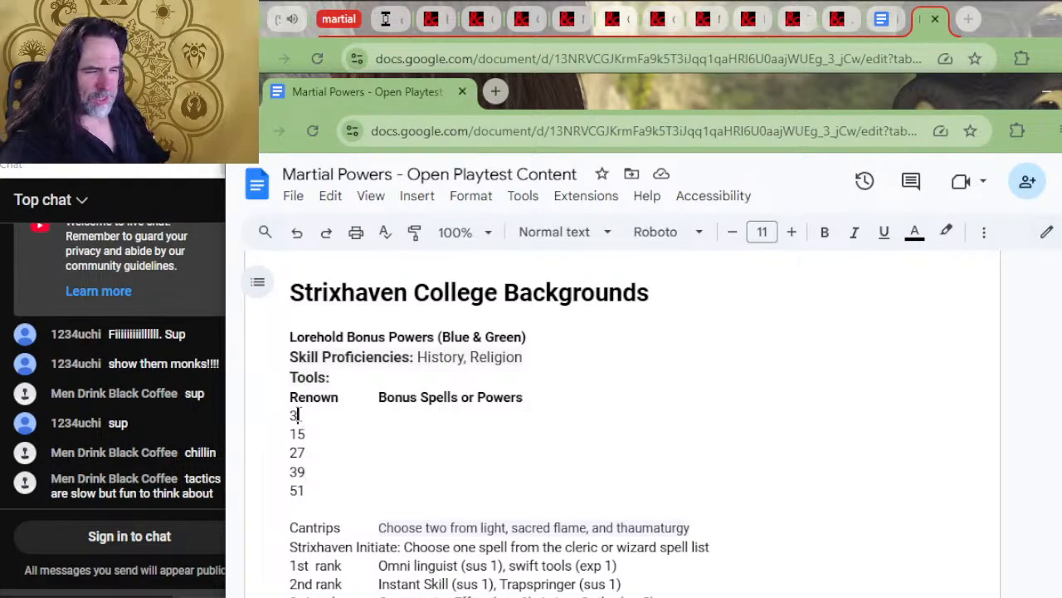
left_click(384, 396)
Copy the 1st-rank powers "Omni linguist (sus 1), swift tools (exp 1)" to Lorehold's renown 3 row, aligned under Bonus Spells or Powers
scroll(645, 452, "down", 3)
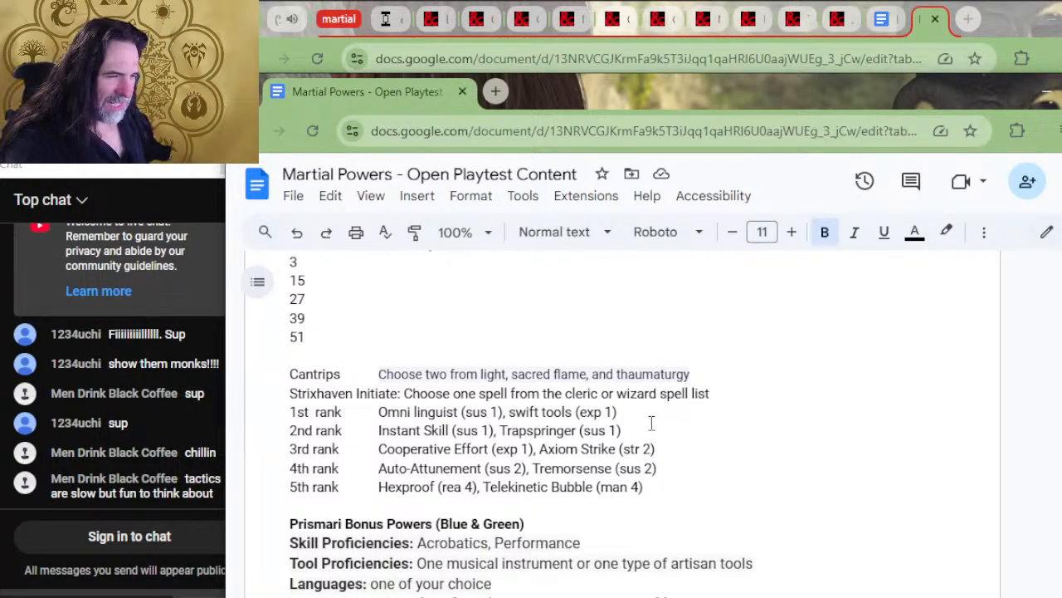
left_click_drag(639, 415, 379, 410)
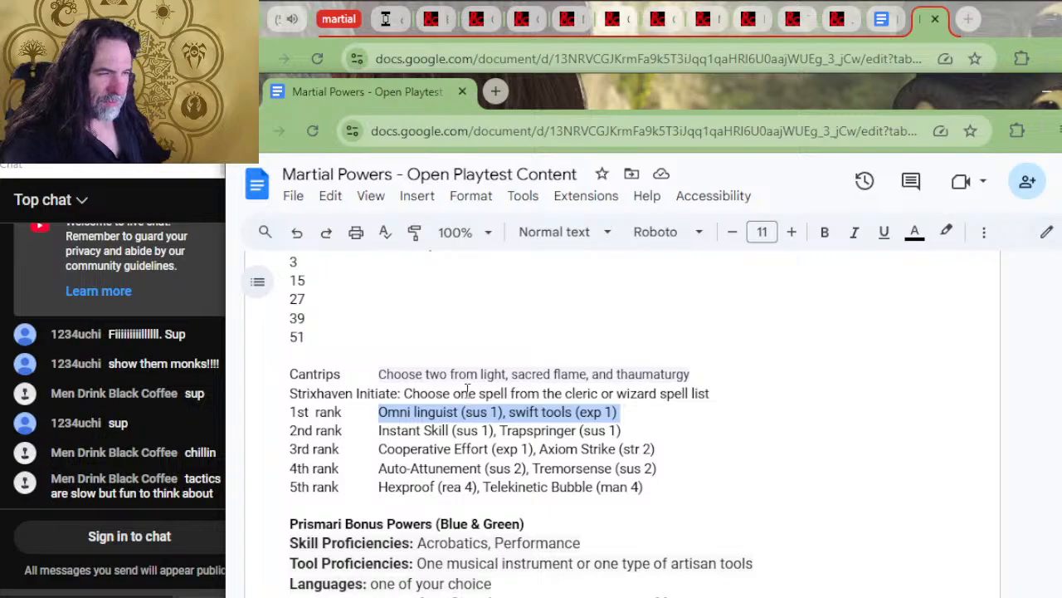
scroll(467, 392, "up", 2)
left_click(456, 415)
type("Omni linguist (sus 1), swift tools (exp 1)")
left_click(297, 417)
key("Tab")
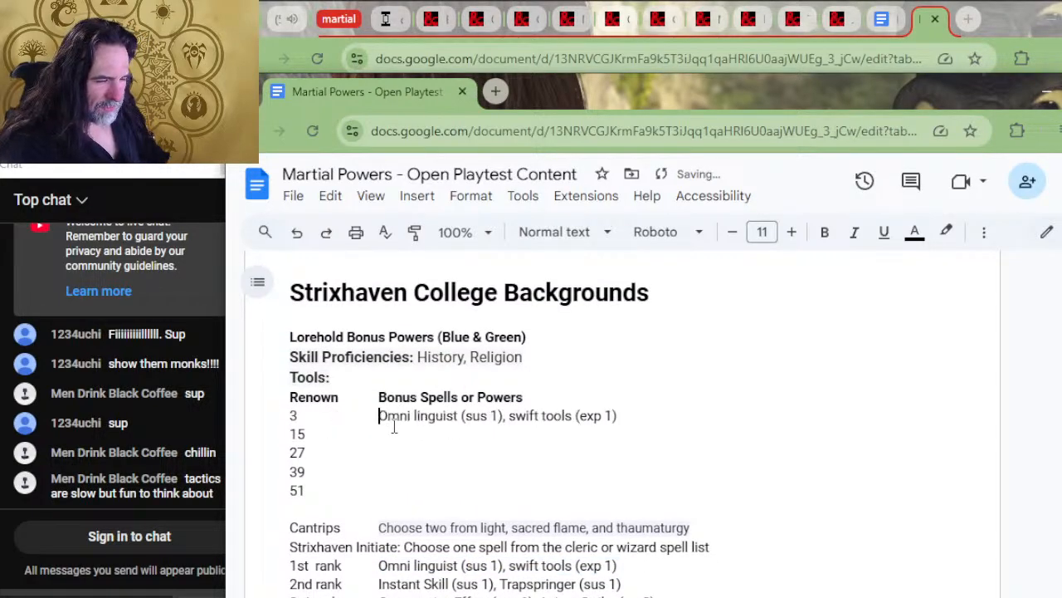
left_click(654, 422)
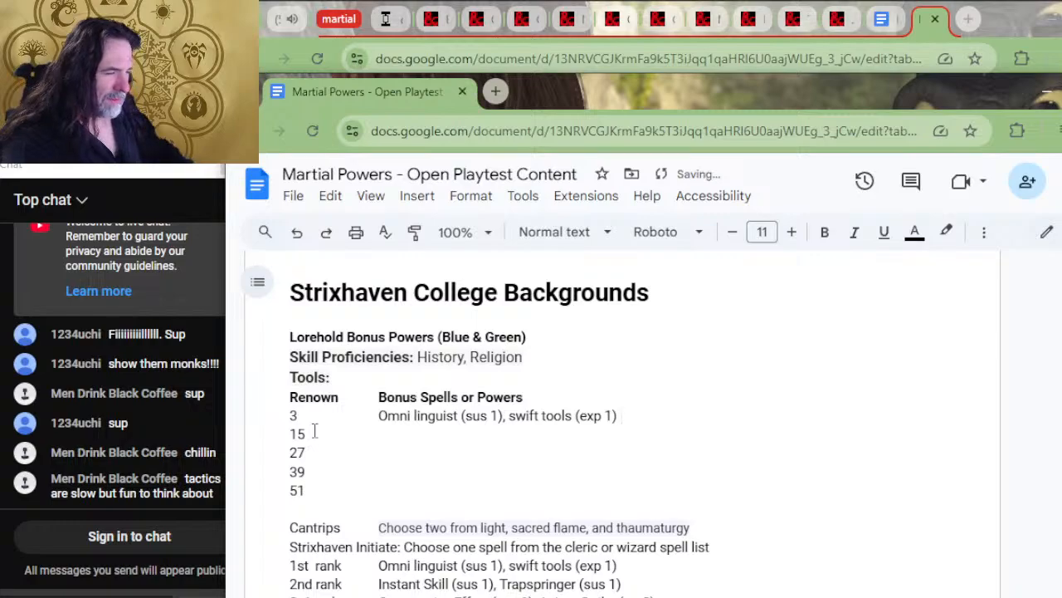
Copy the 2nd-rank powers "Instant Skill (sus 1), Trapspringer (sus 1)" to the end of Lorehold's renown 15 line
scroll(314, 432, "down", 2)
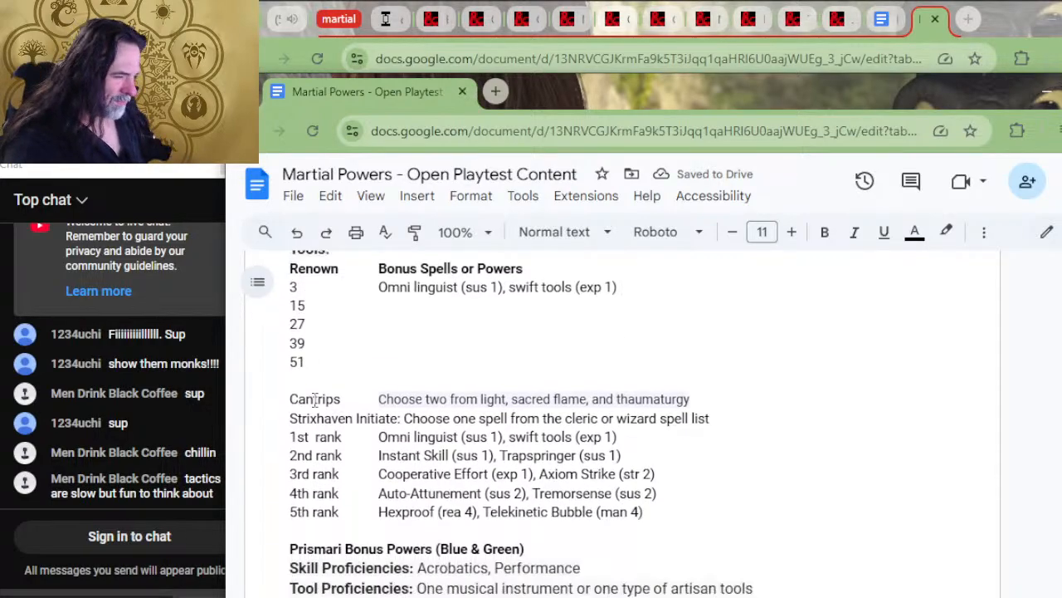
left_click_drag(623, 430, 379, 430)
key("ctrl+c")
left_click(391, 280)
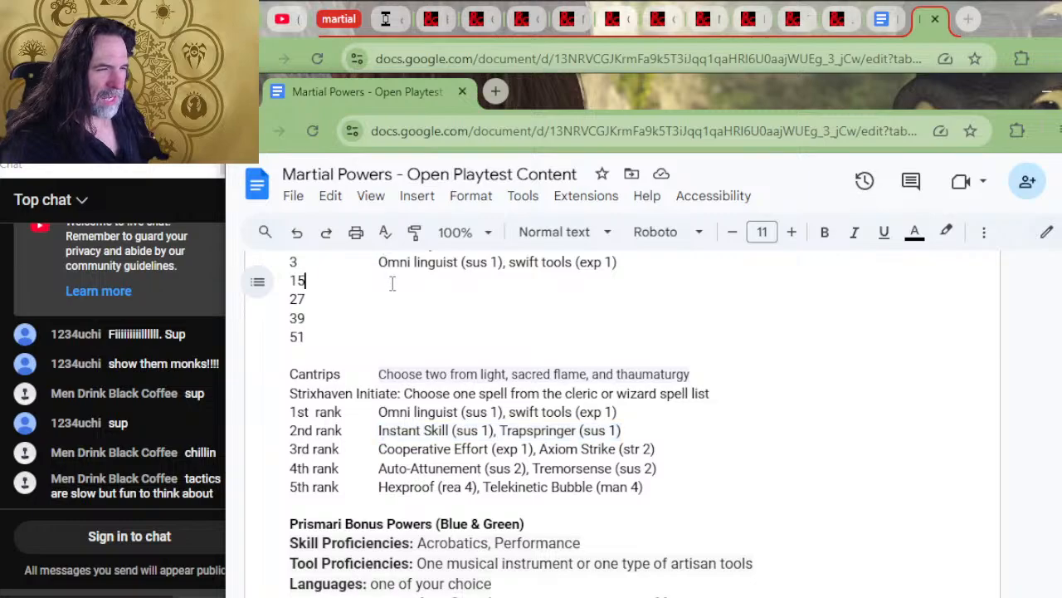
key("ctrl+v")
Separate the number 15 from "Instant Skill" with tab spacing so the powers align under Bonus Spells or Powers
left_click(302, 284)
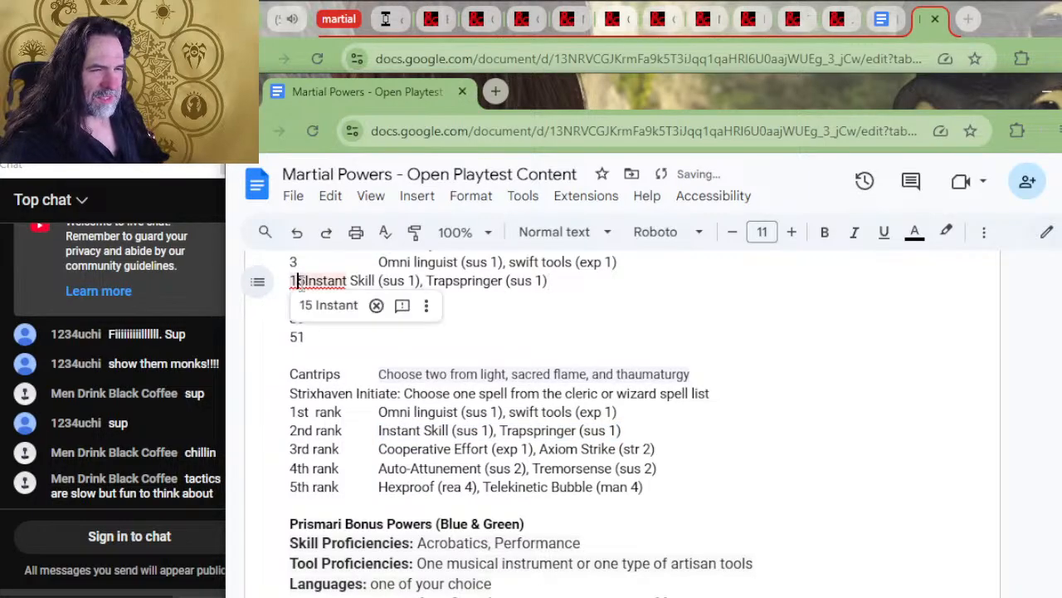
left_click(311, 270)
key("Down")
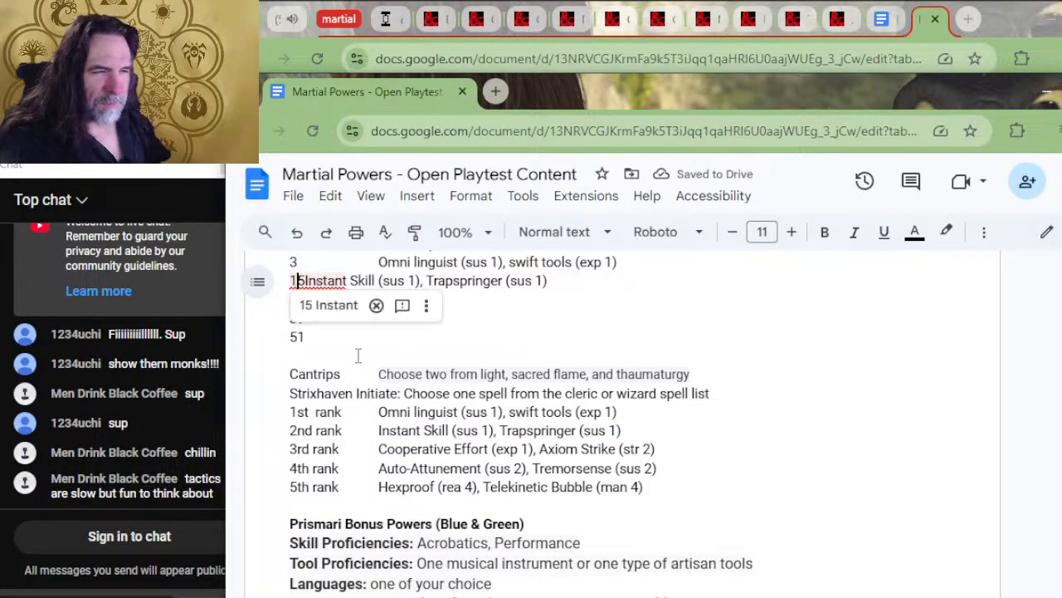
key("Tab")
key("Tab")
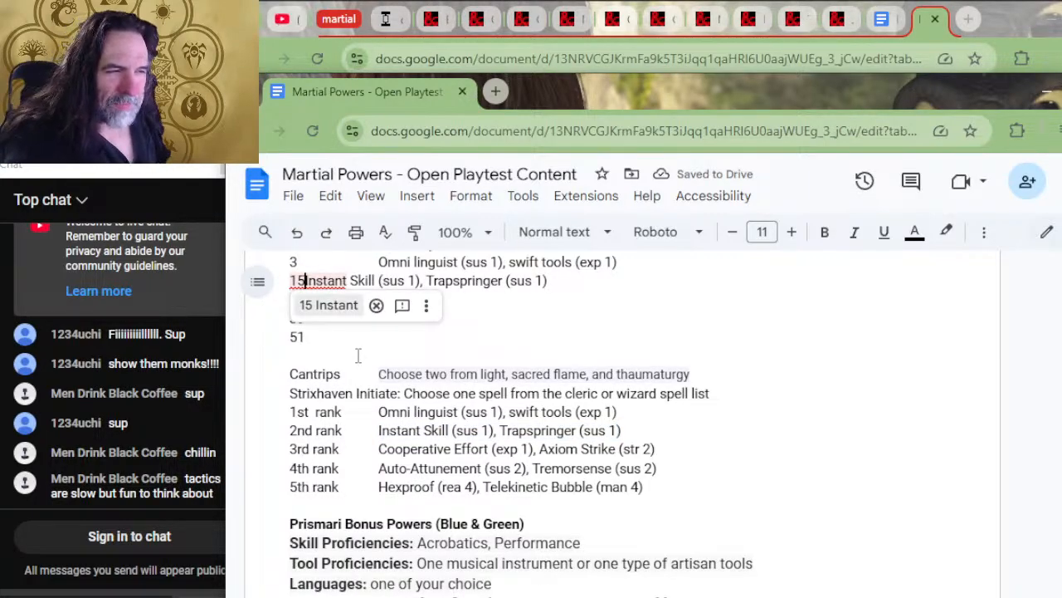
left_click(517, 283)
left_click(296, 283)
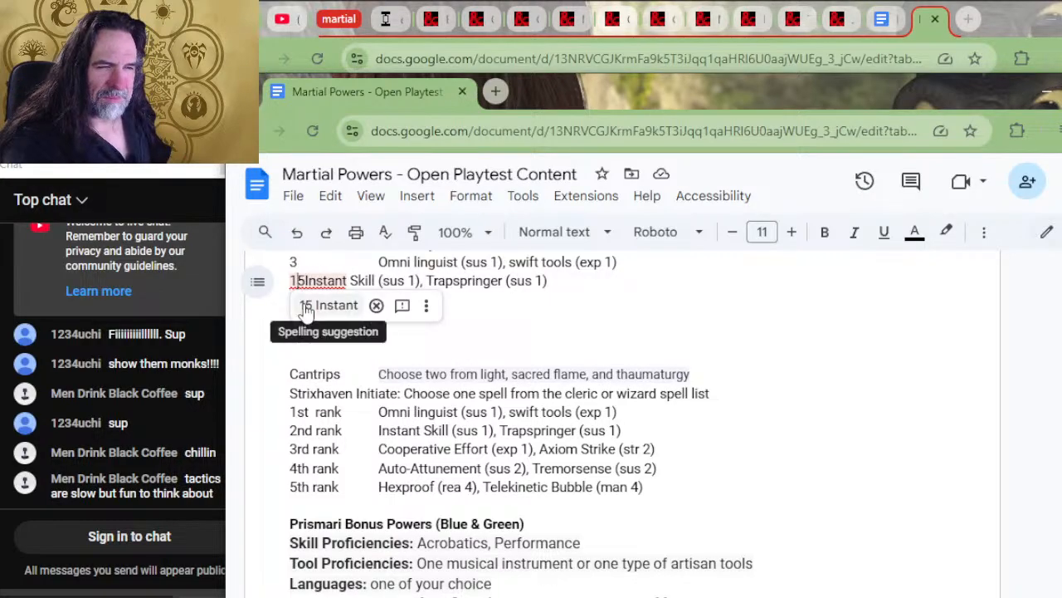
key("Right")
key("Tab")
key("Tab")
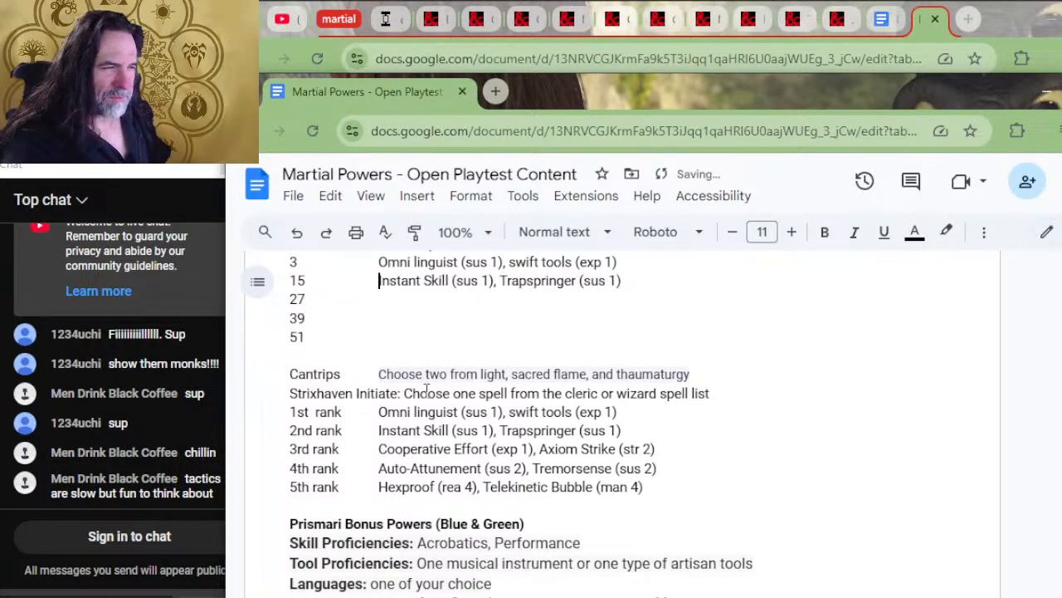
Copy the 3rd-rank powers "Cooperative Effort (exp 1), Axiom Strike (str 2)" to the renown 27 row in the powers column
left_click_drag(659, 448, 344, 450)
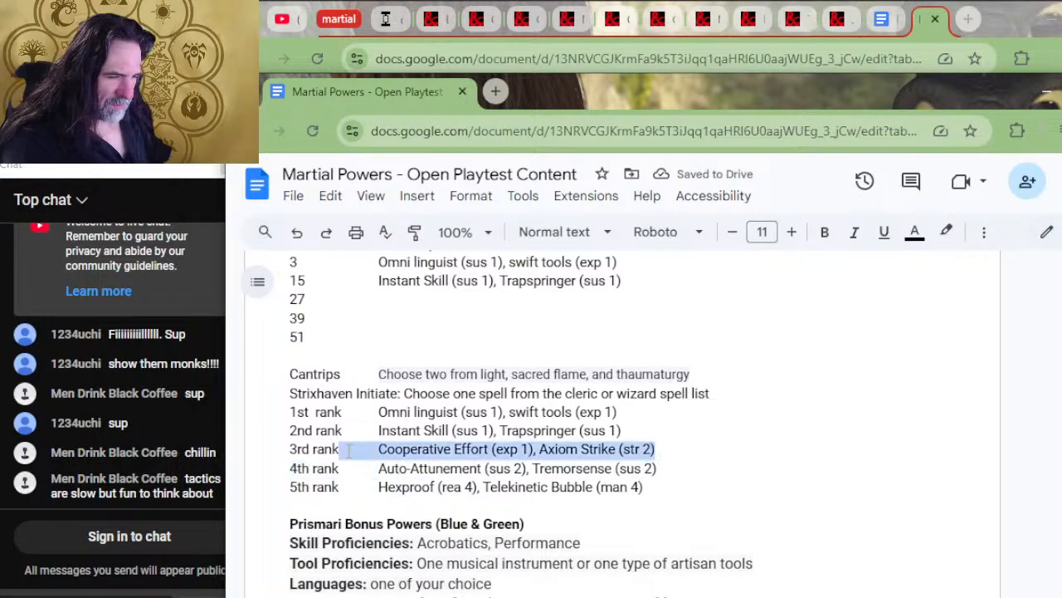
left_click(389, 300)
key("Tab")
type("Cooperative Effort (exp 1), Axiom Strike (str 2)")
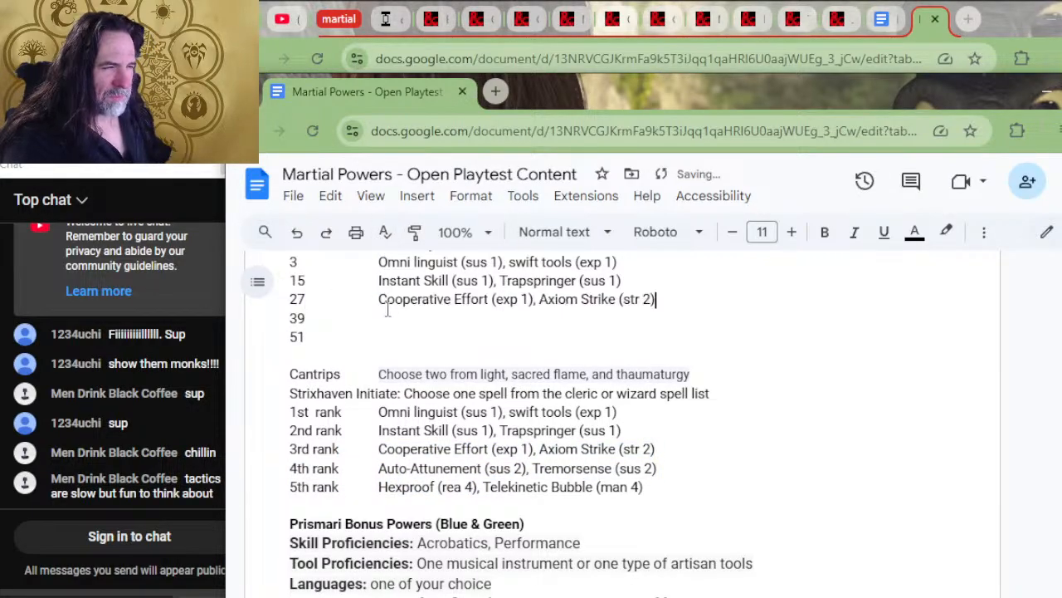
Copy Lorehold's 4th-rank powers to the renown 39 row and its 5th-rank powers to the renown 51 row
left_click_drag(656, 469, 349, 473)
key("ctrl+c")
left_click(330, 327)
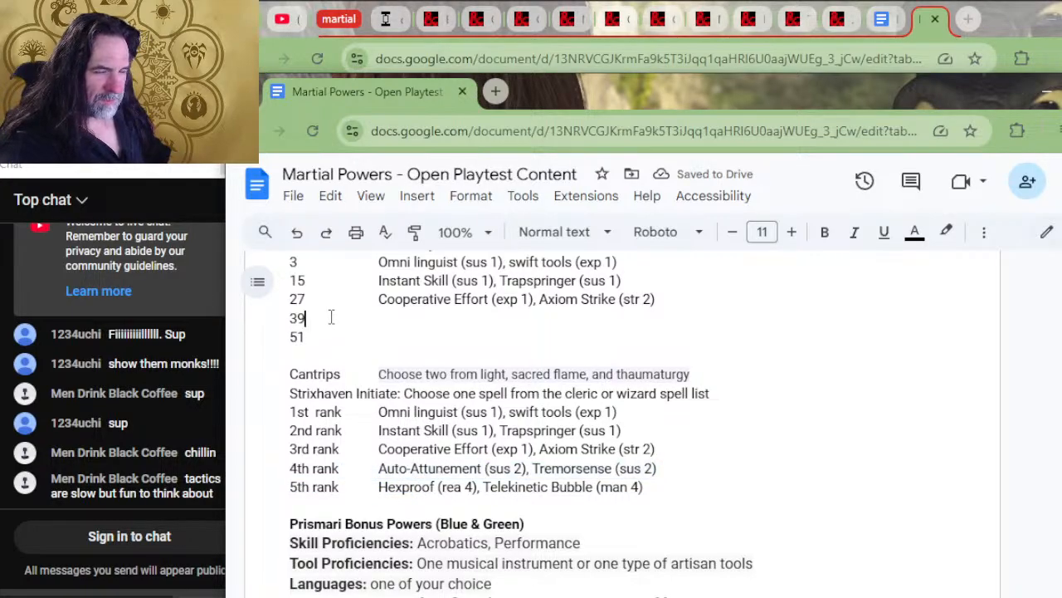
key("ctrl+v")
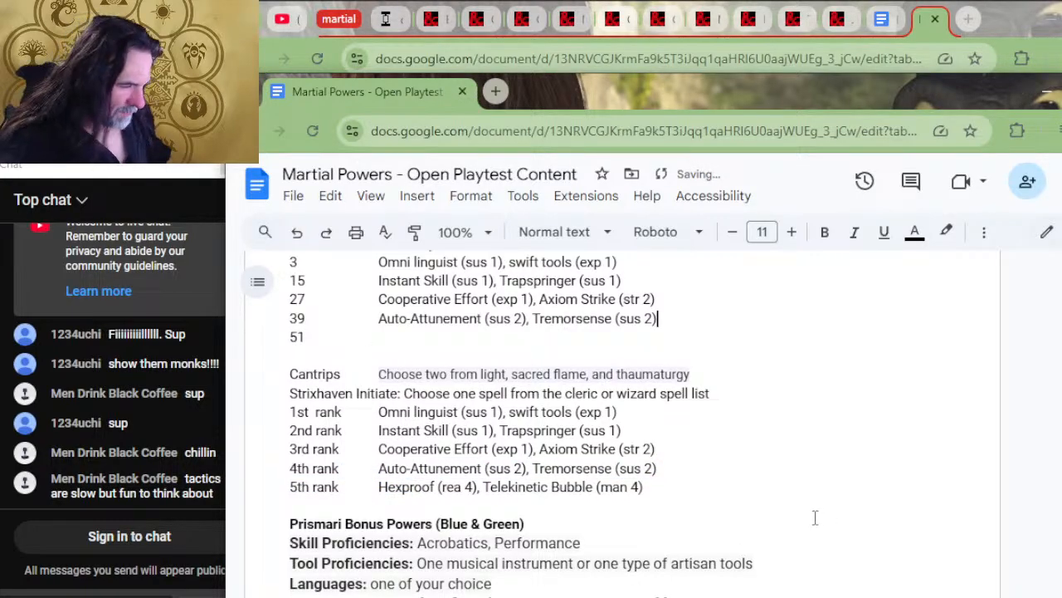
left_click_drag(662, 486, 351, 480)
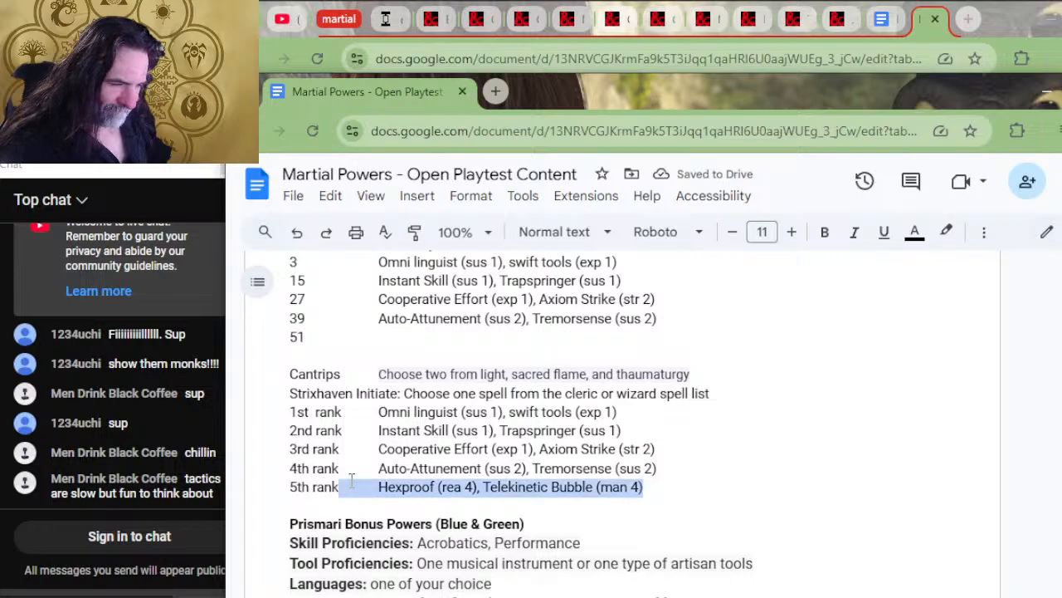
left_click(342, 333)
type("Hexproof (rea 4), Telekinetic Bubble (man 4)")
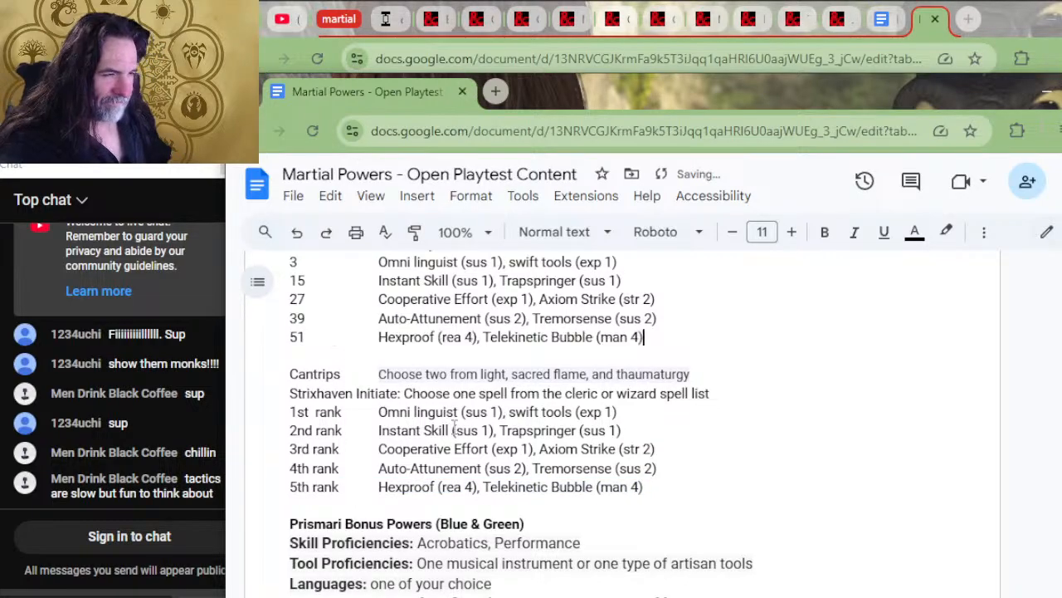
Delete Lorehold's old block from the Cantrips line through the 5th rank line
left_click_drag(700, 496, 679, 354)
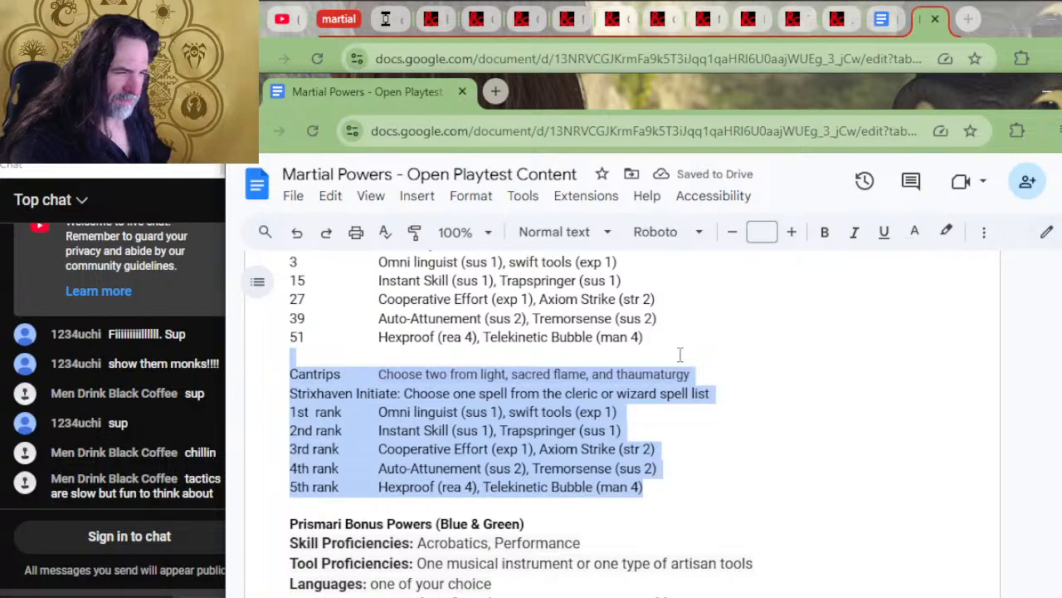
key("BackSpace")
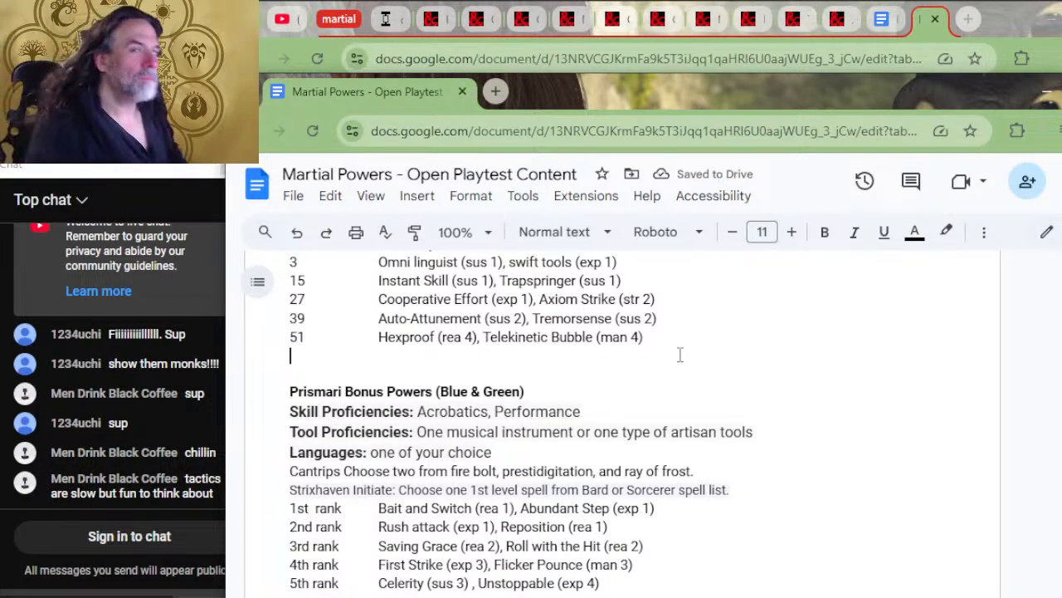
scroll(588, 444, "up", 2)
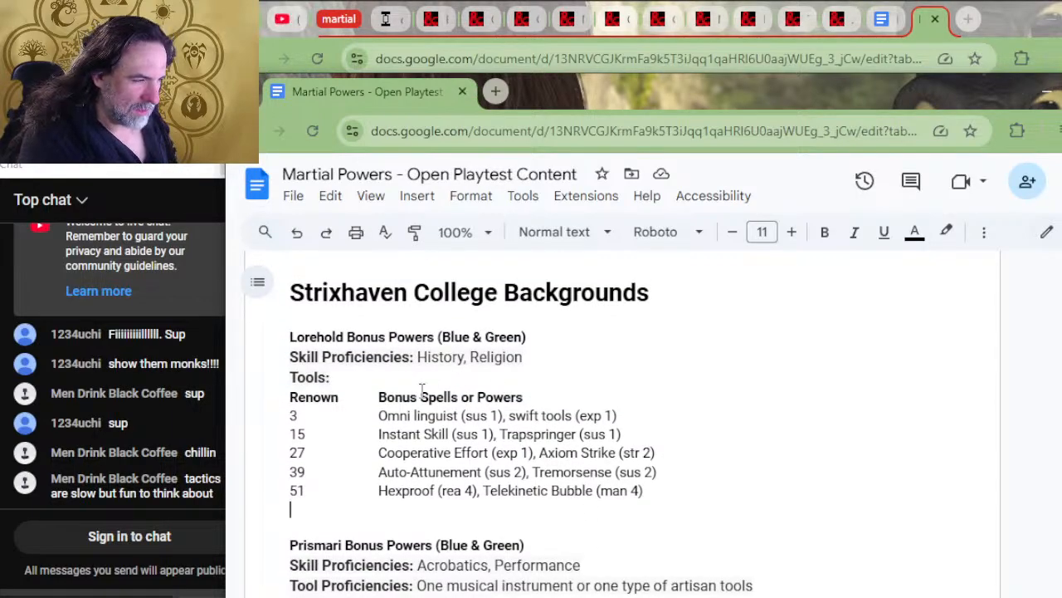
Compare Lorehold's empty Tools line with the Skill and Tools columns of the college abilities table above
left_click(465, 377)
scroll(484, 366, "up", 4)
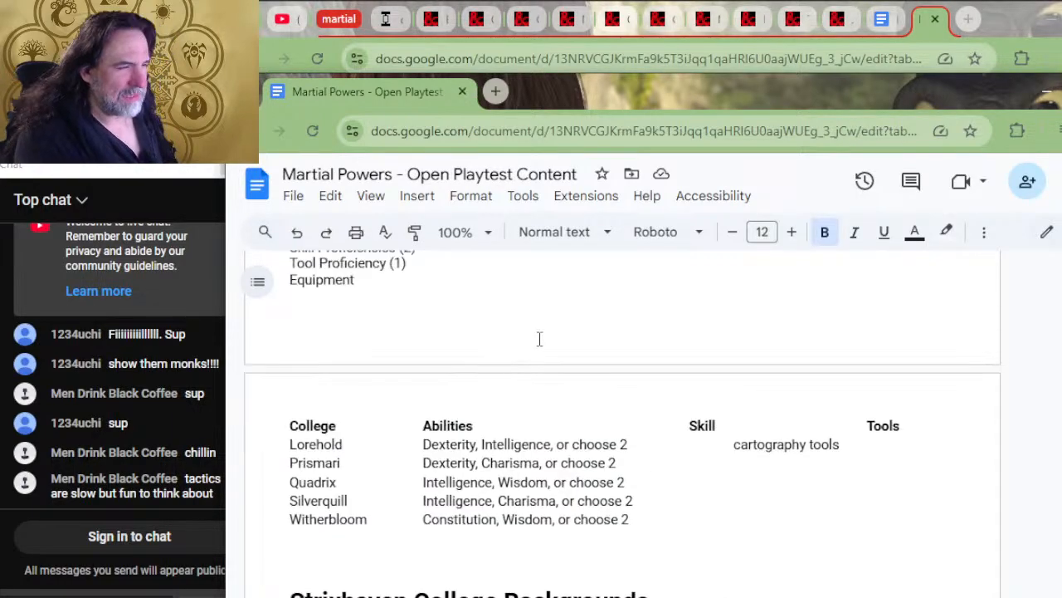
scroll(549, 338, "down", 2)
scroll(548, 381, "up", 2)
scroll(547, 387, "down", 4)
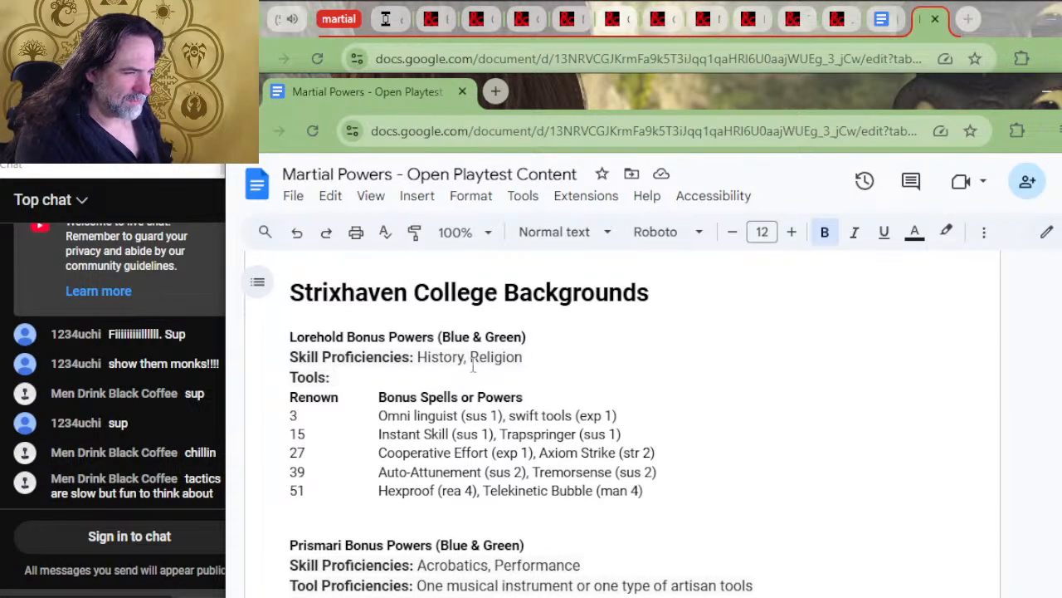
Duplicate Lorehold's Skill Proficiencies line directly beneath the Lorehold Bonus Powers heading
left_click(280, 359)
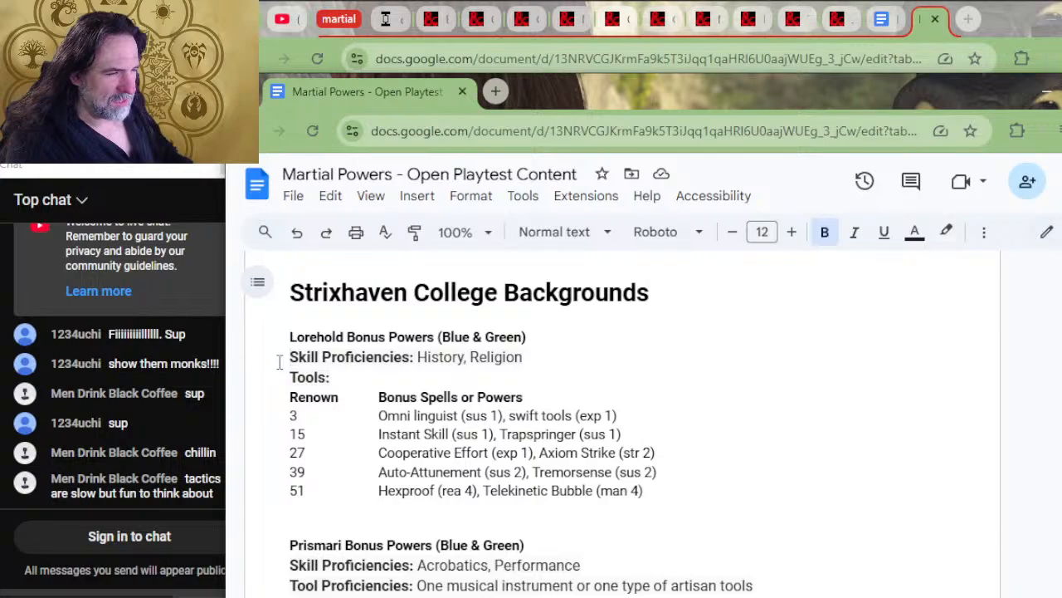
key("shift+Down")
key("ctrl+c")
key("Up")
key("Down")
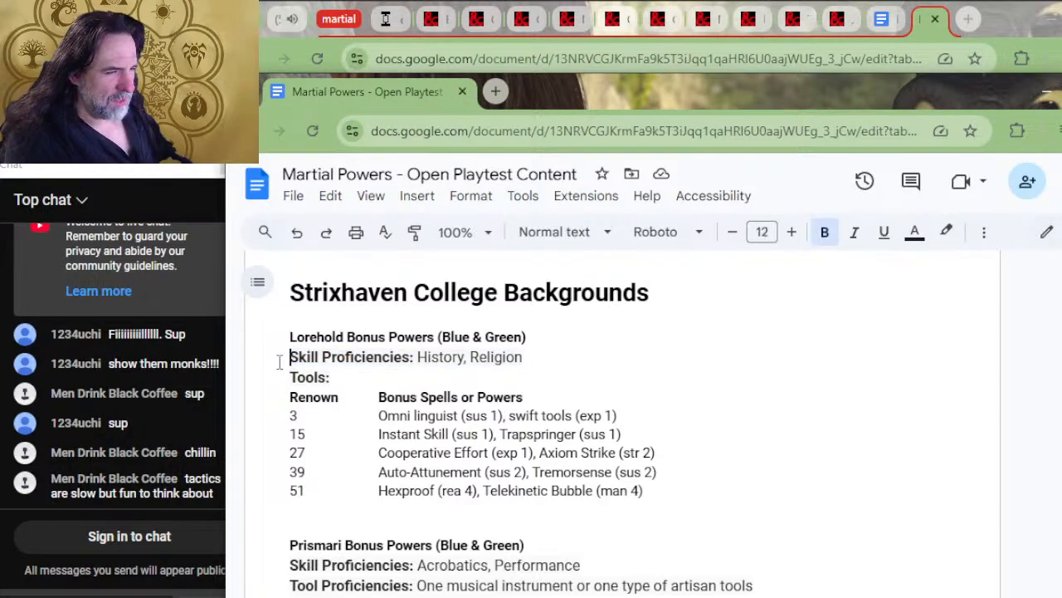
key("Return")
key("Up")
key("ctrl+v")
key("Delete")
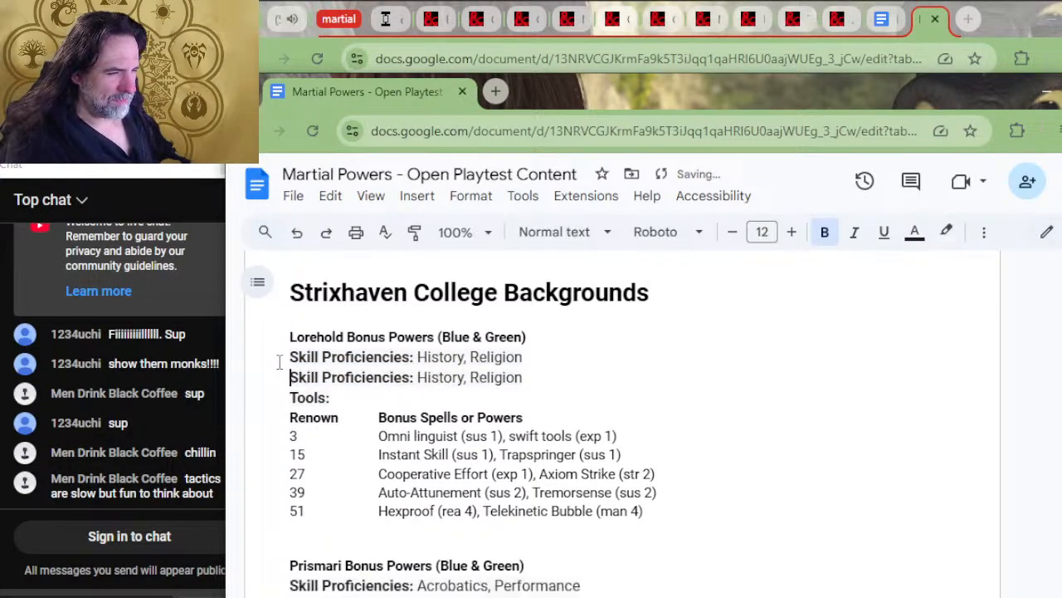
Relabel the upper copy of Lorehold's Skill Proficiencies line as "Ability Bonuses:"
type("Ability ")
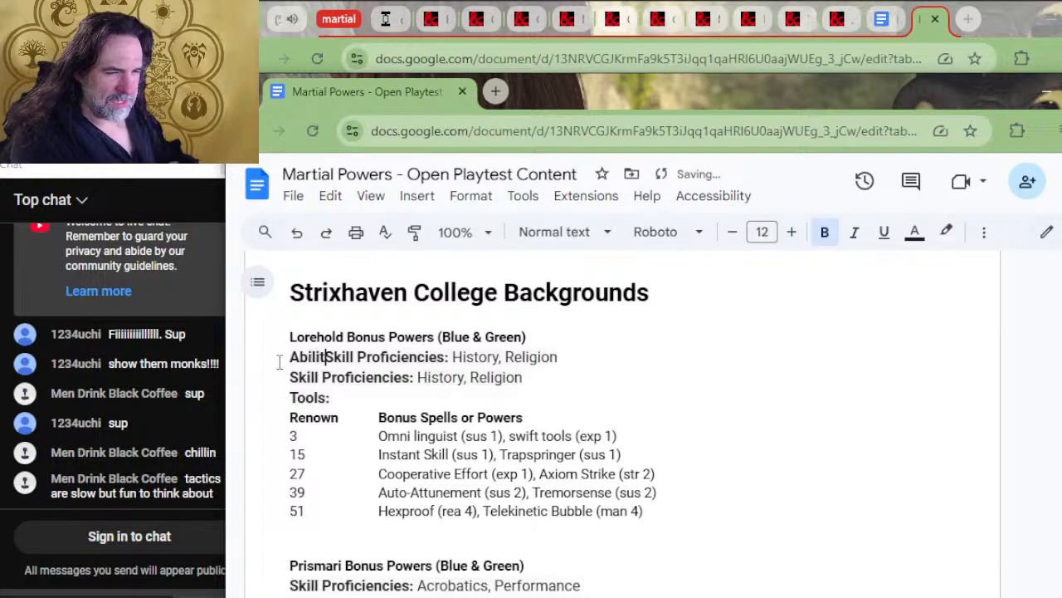
type("BOnuses")
key("BackSpace")
key("BackSpace")
key("BackSpace")
key("BackSpace")
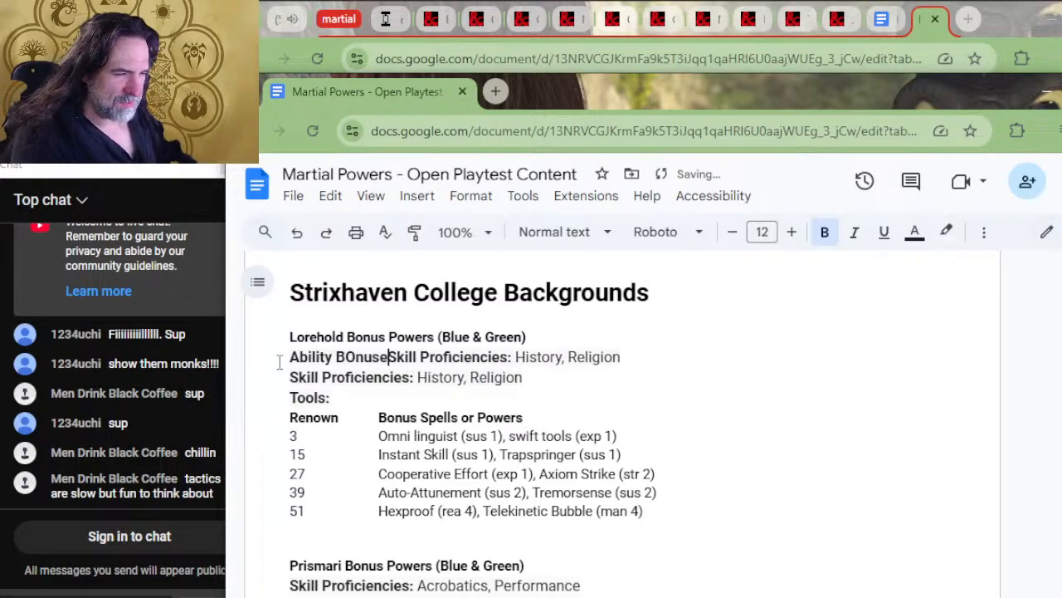
key("BackSpace")
key("BackSpace")
type("onuses")
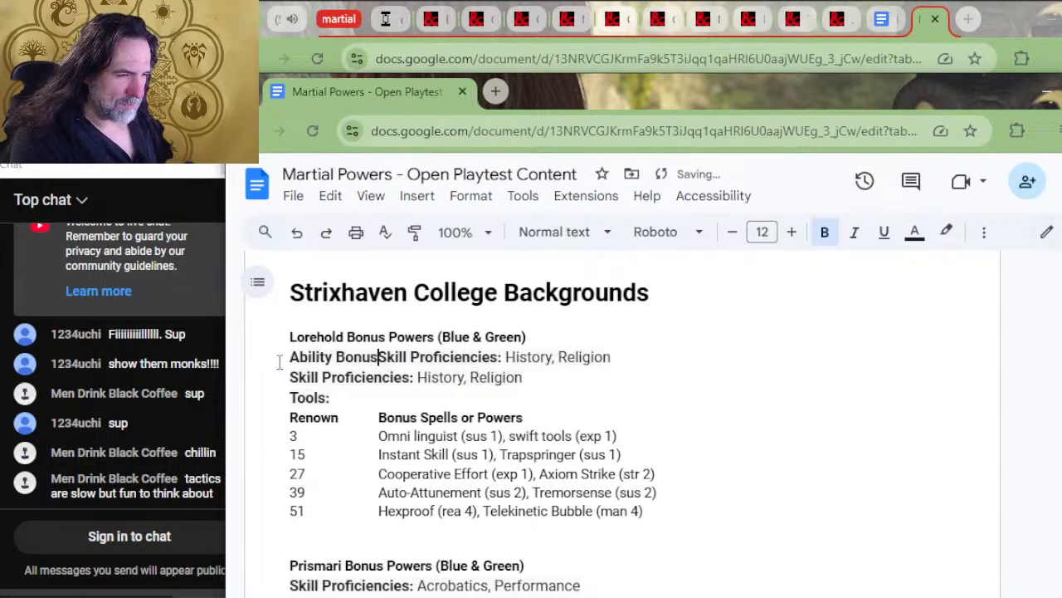
key("Delete")
key("Delete")
key("Delete")
key("Delete")
key("Delete")
key("Delete")
key("Delete")
key("Delete")
key("Delete")
key("Delete")
key("Delete")
key("Delete")
key("Delete")
key("Delete")
key("Delete")
key("Delete")
key("Delete")
key("Delete")
key("Delete")
key("Delete")
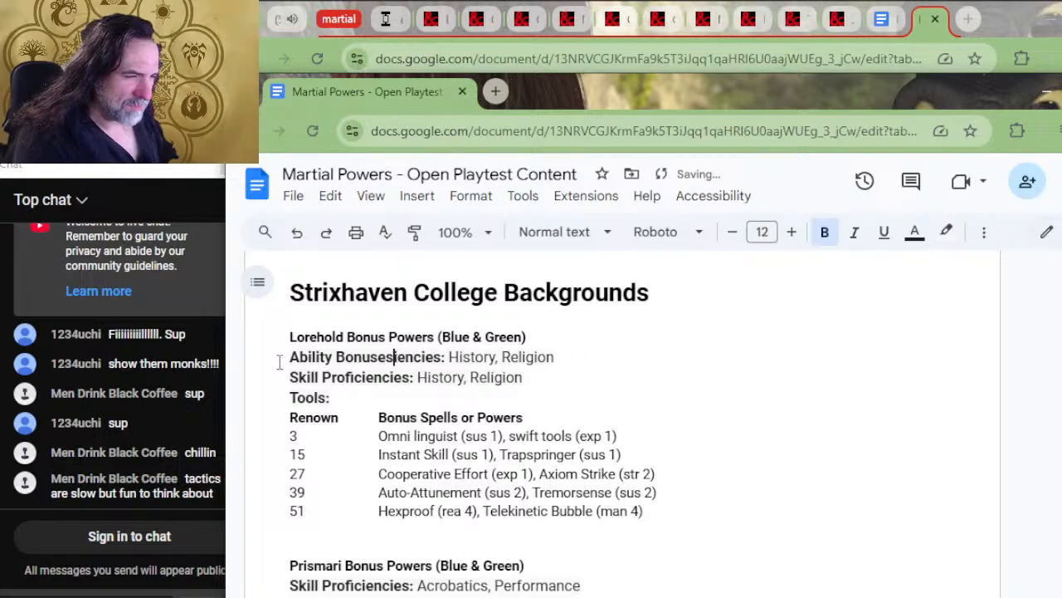
type(":")
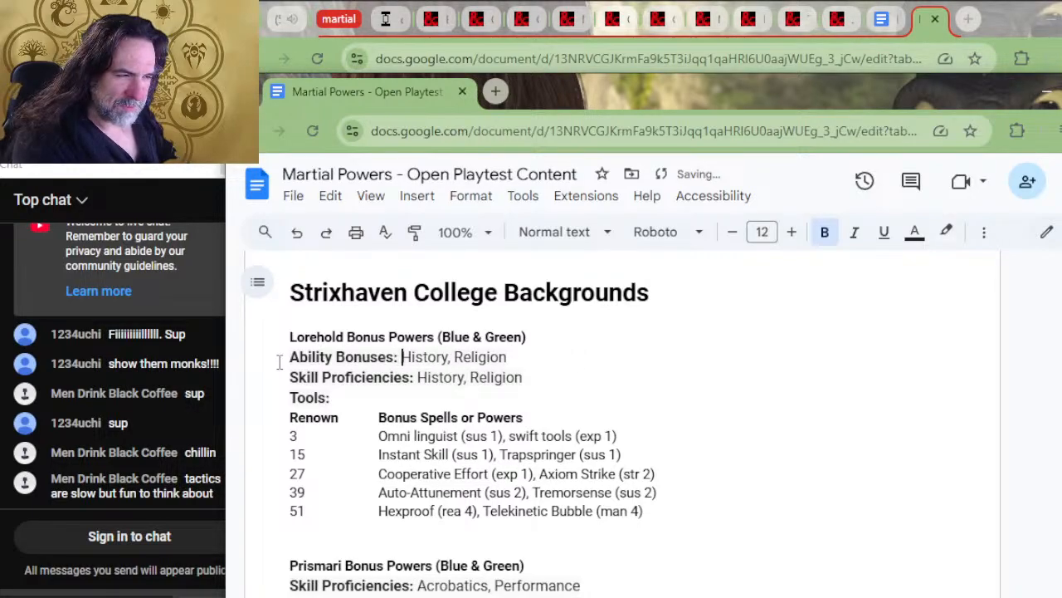
Clear the skills "History, Religion" from Lorehold's Ability Bonuses line
key("Right")
key("Delete")
key("Delete")
key("Delete")
key("Delete")
key("Delete")
key("Delete")
key("Delete")
key("Delete")
key("Delete")
key("Delete")
key("Delete")
key("Delete")
key("Delete")
key("Delete")
key("Delete")
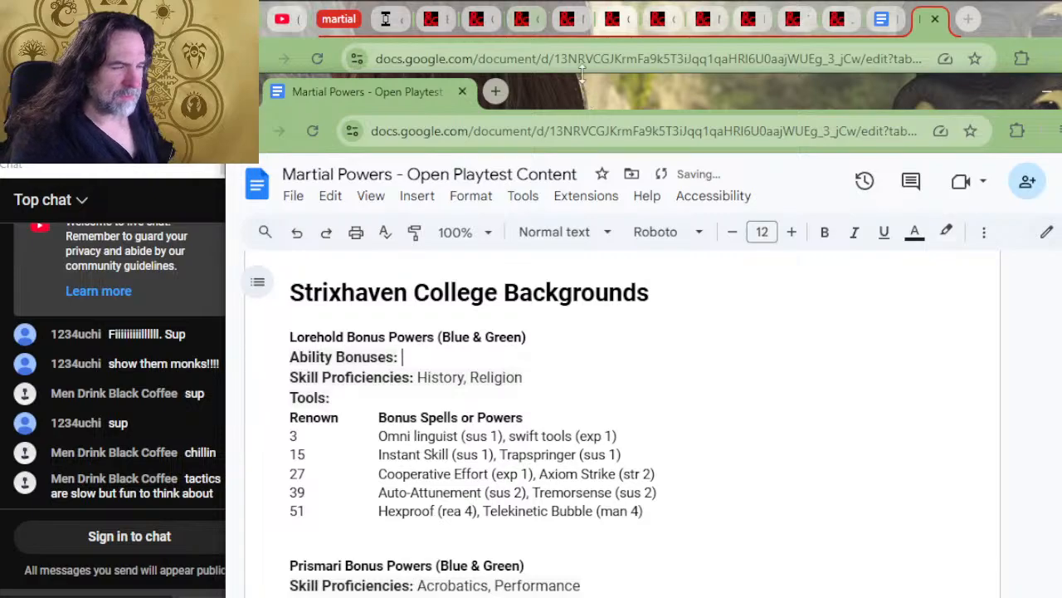
Copy Lorehold's abilities "Dexterity, Intelligence, or choose 2" from the college table to its Ability Bonuses line
scroll(680, 349, "up", 2)
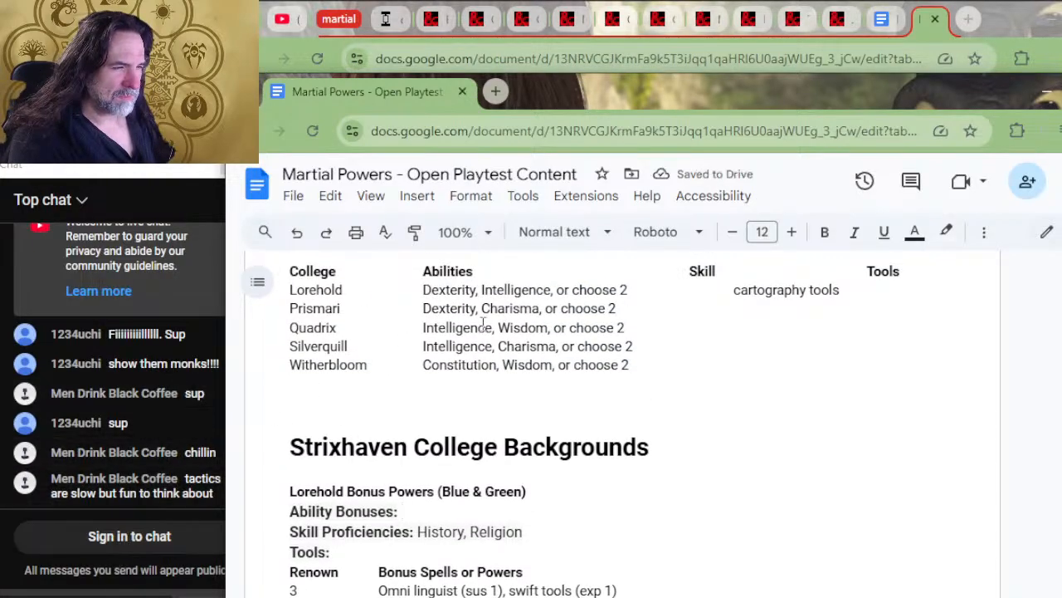
left_click_drag(631, 289, 421, 291)
key("ctrl+c")
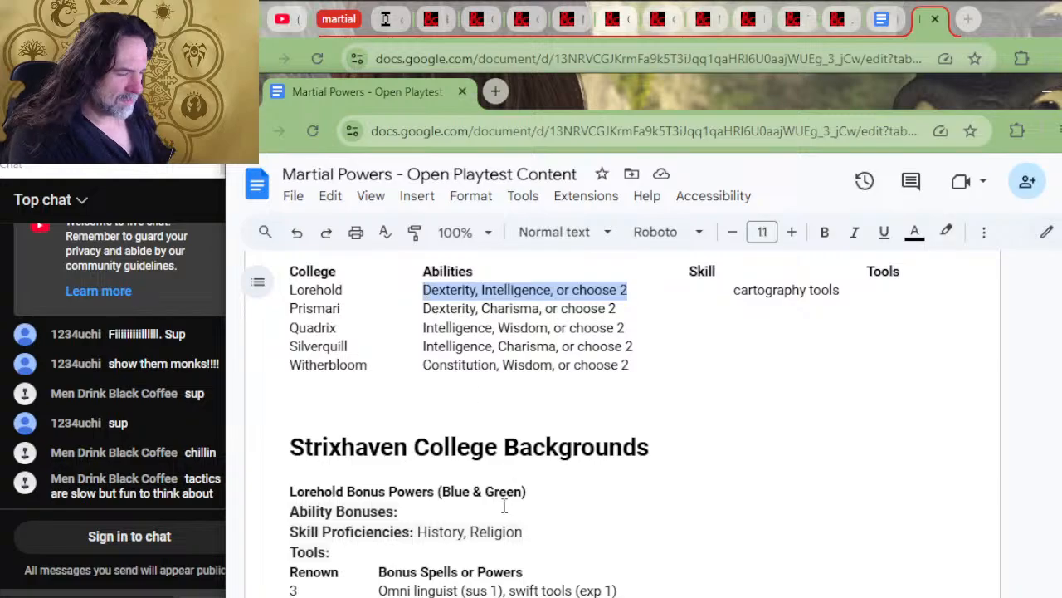
left_click(508, 514)
key("ctrl+v")
Move "cartography tools" from the college table's Lorehold row to Lorehold's Tools line
left_click(866, 274)
left_click_drag(845, 283, 738, 300)
key("ctrl+x")
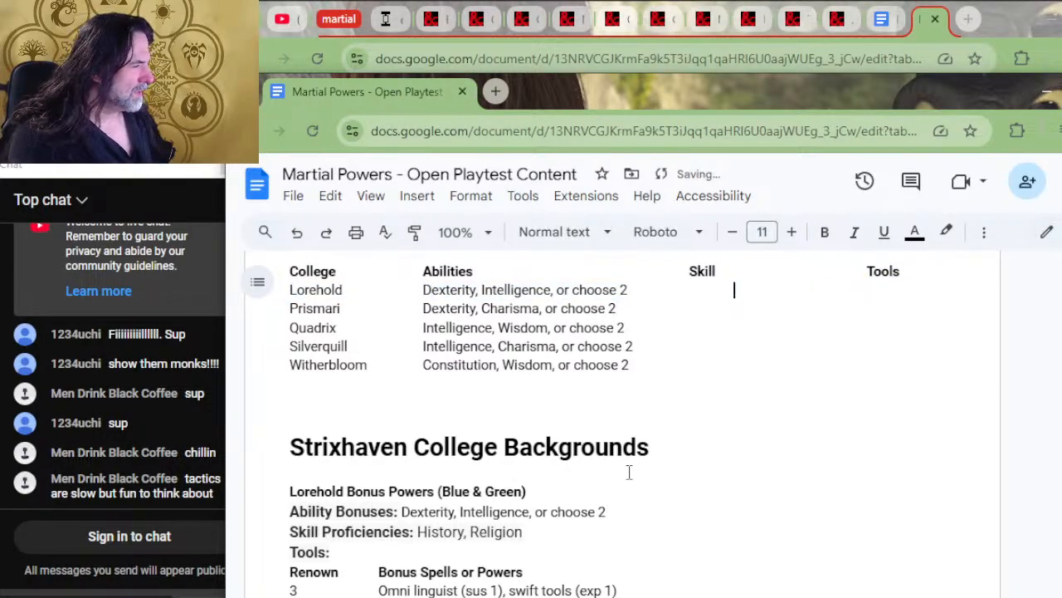
left_click(464, 553)
key("ctrl+v")
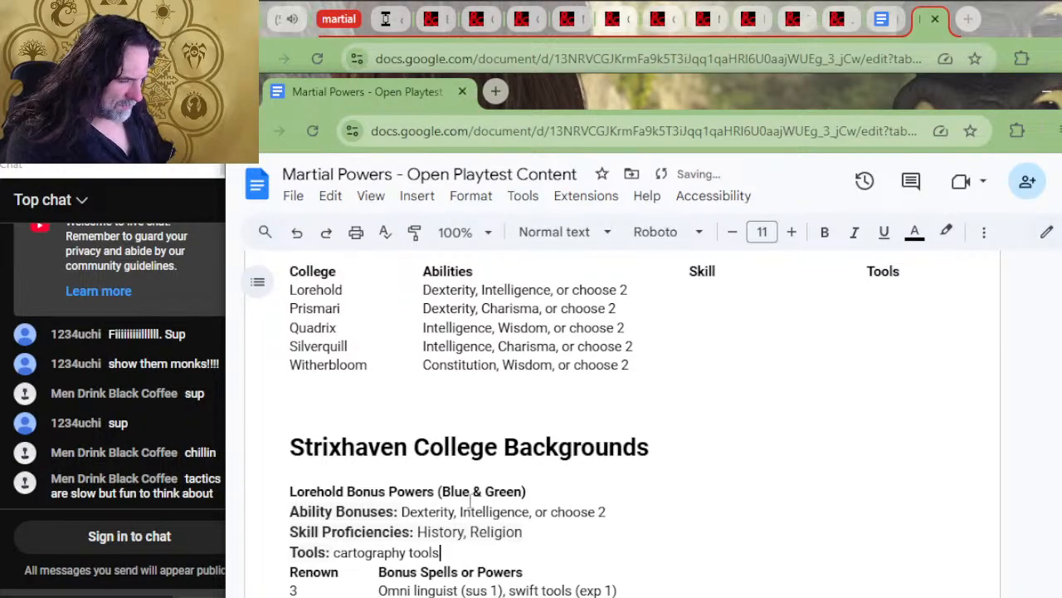
scroll(471, 498, "down", 3)
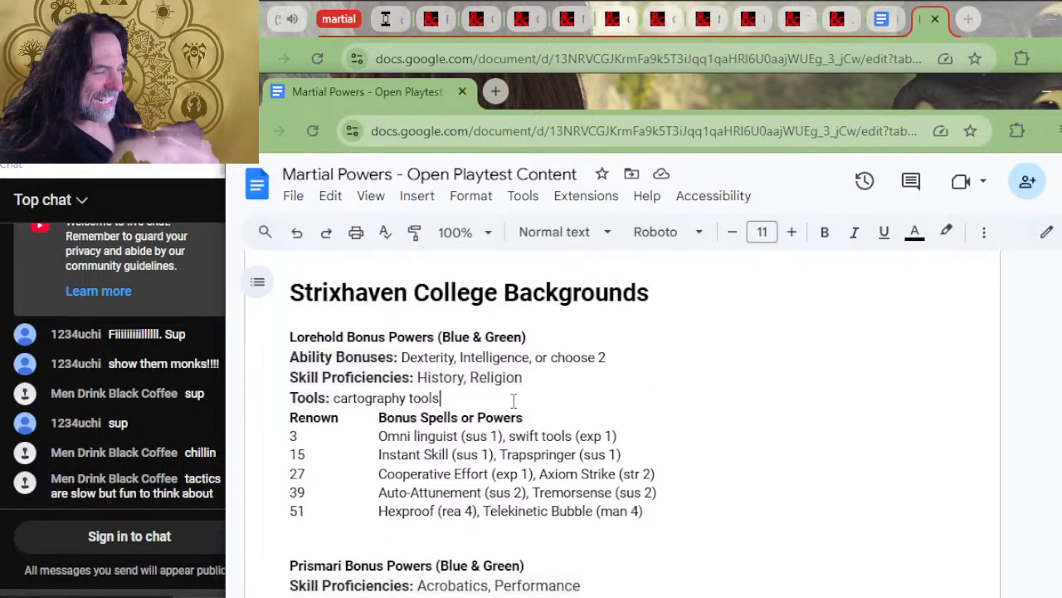
Add "mascot" as a third-column entry in Lorehold's renown 3 row
left_click(672, 433)
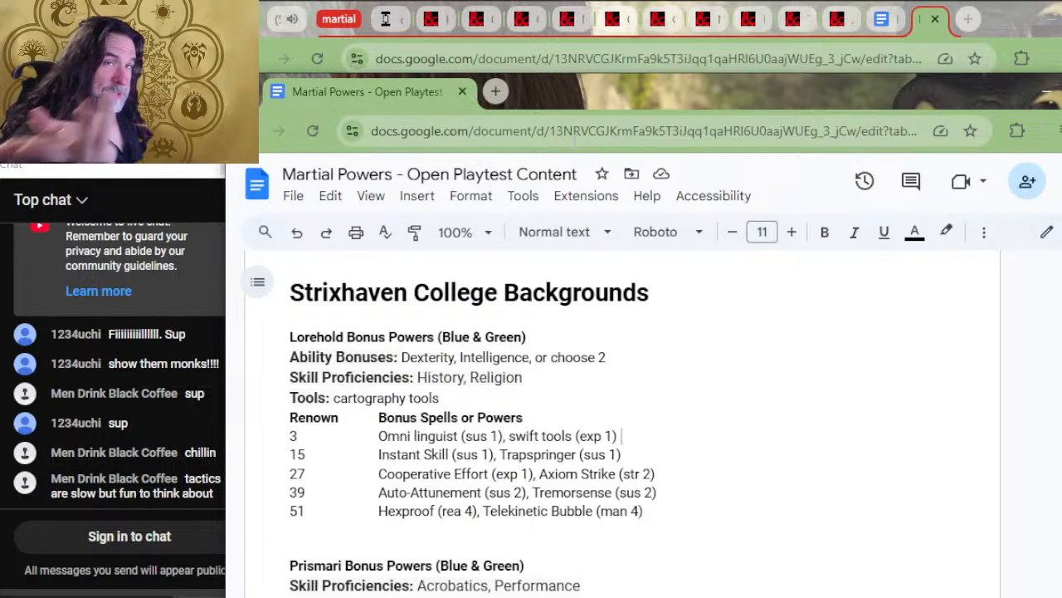
key("Tab")
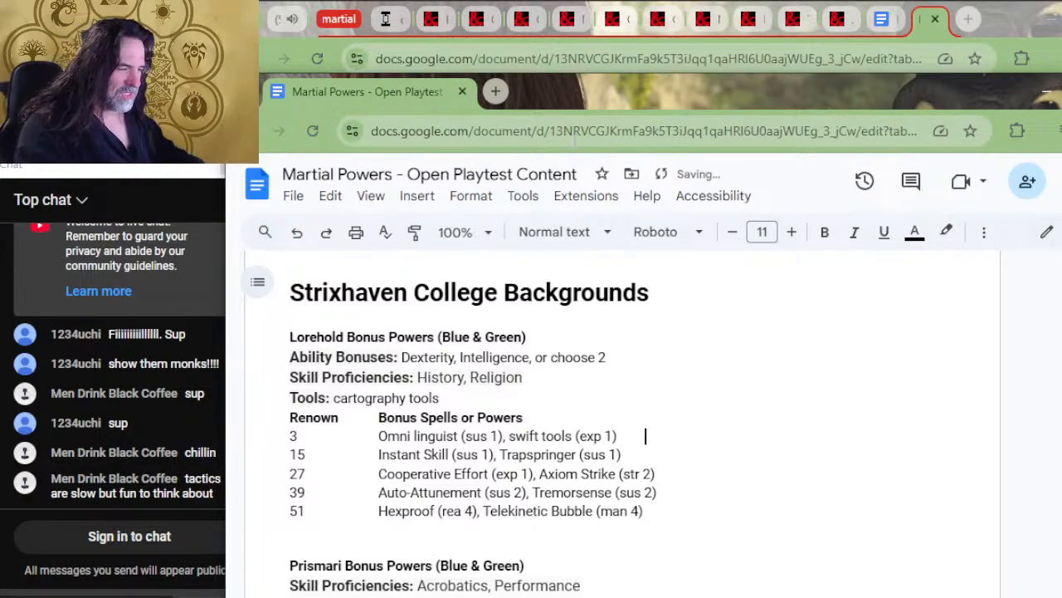
type("mascot")
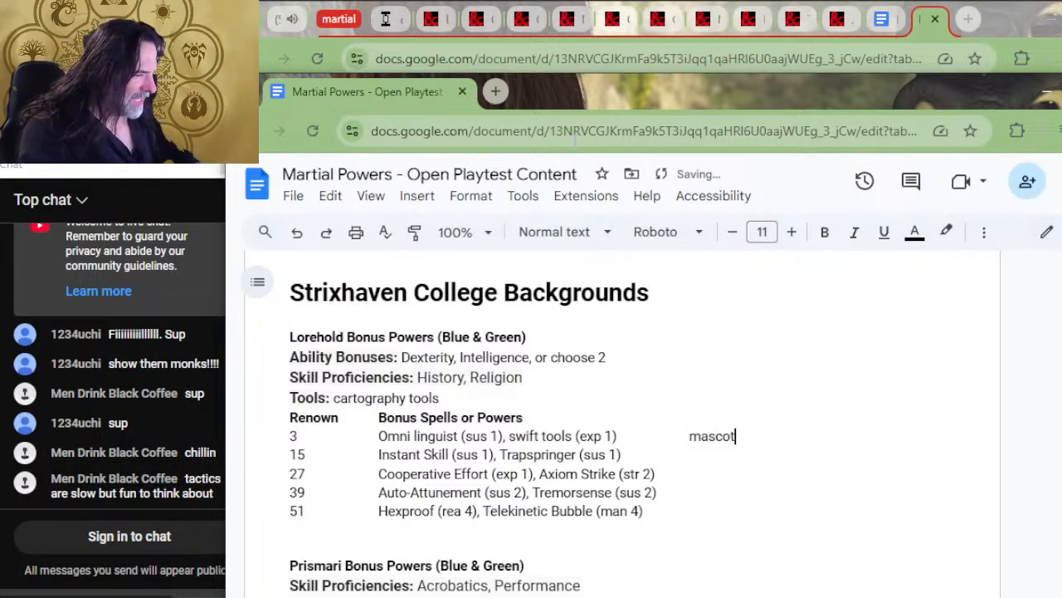
Add "advanced mascot" beneath the mascot entry in Lorehold's renown 15 row
key("Down")
key("Tab")
type("adva")
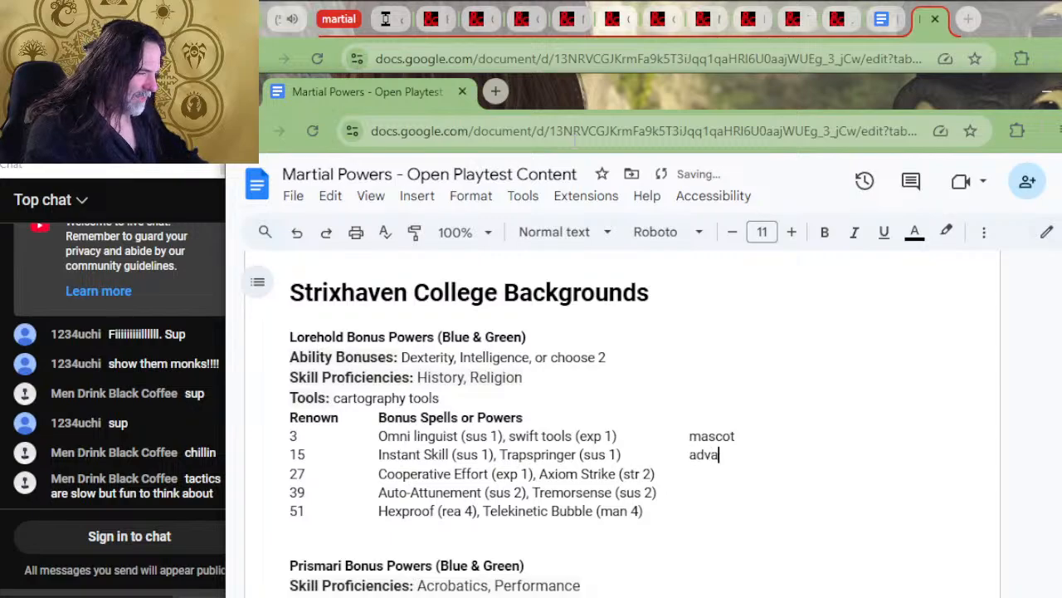
type("nced moscot")
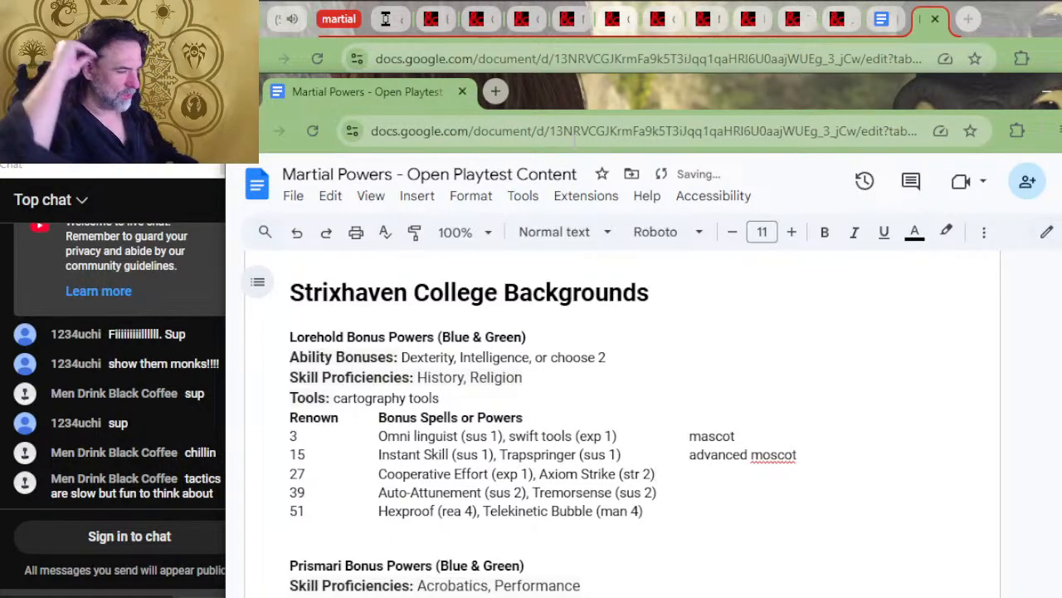
key("Tab")
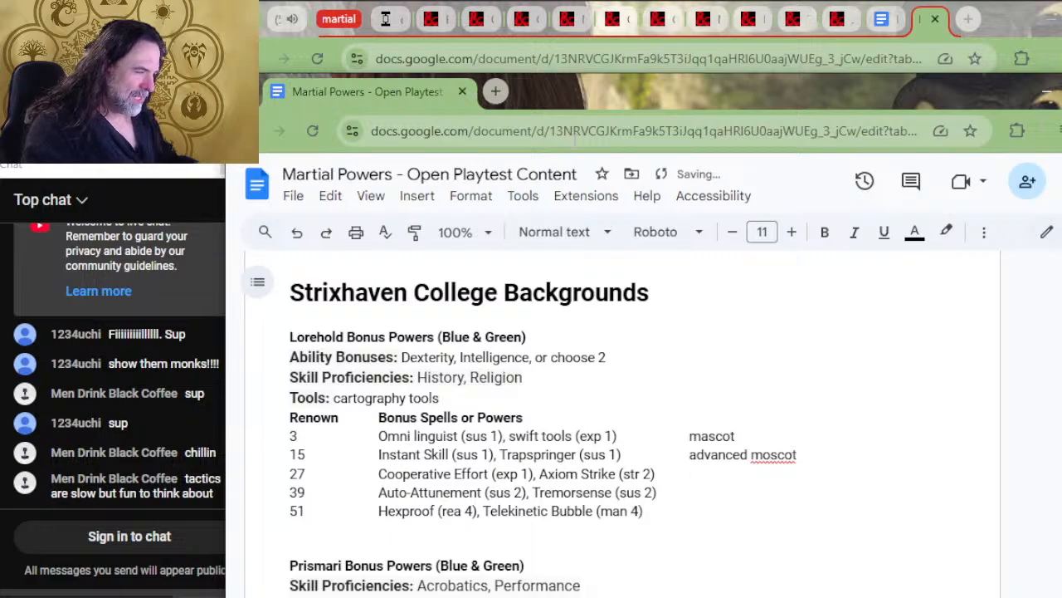
key("Right")
key("Right")
key("Right")
key("Right")
key("Right")
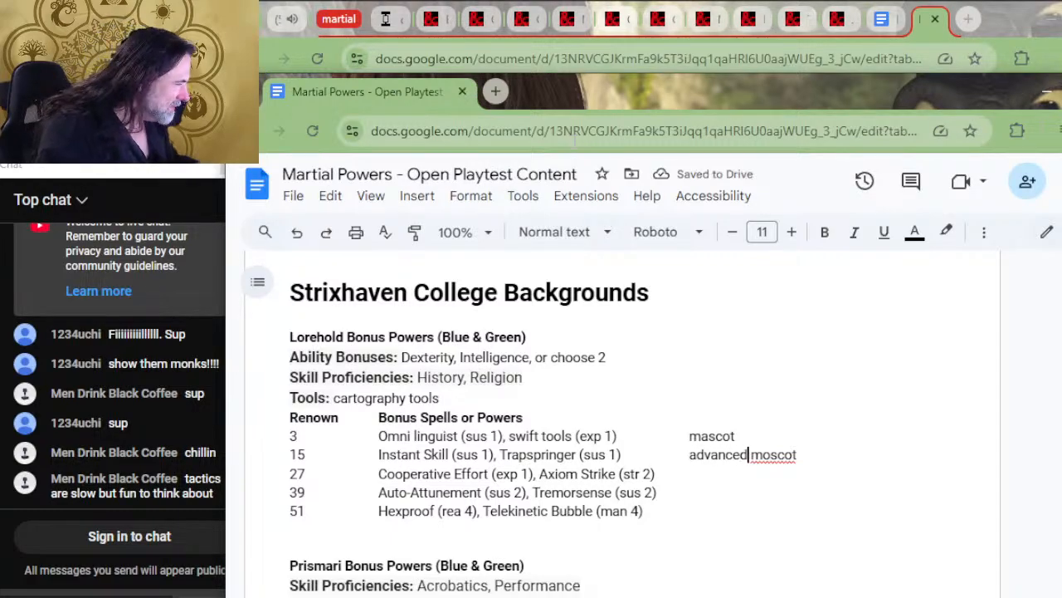
key("Delete")
type("a")
key("Down")
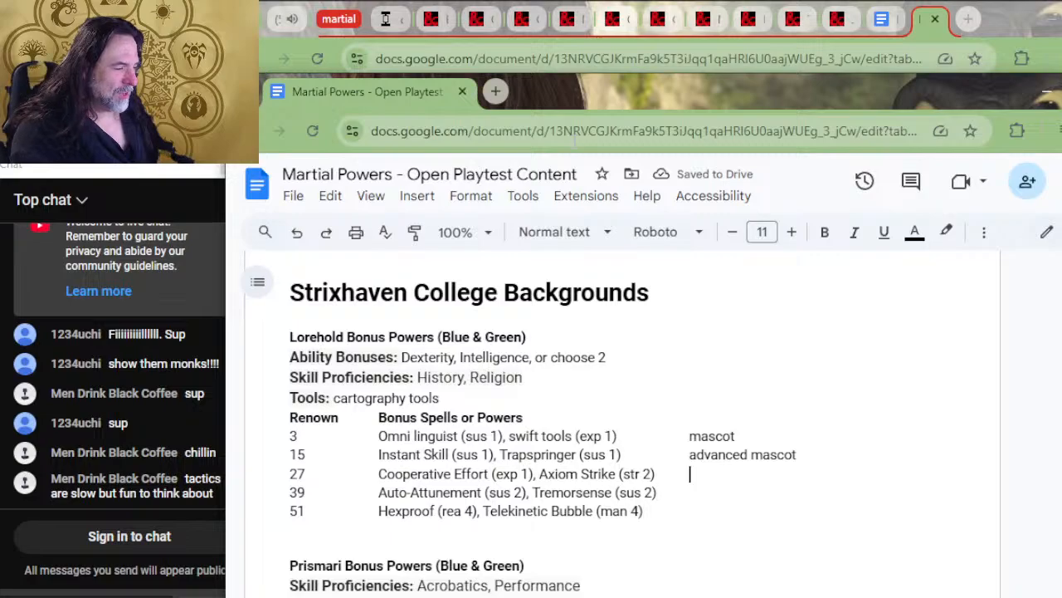
Extend Lorehold's renown 27, 39 and 51 rows with tabs to the mascot column and select these rows
key("Tab")
key("Down")
key("Tab")
key("Down")
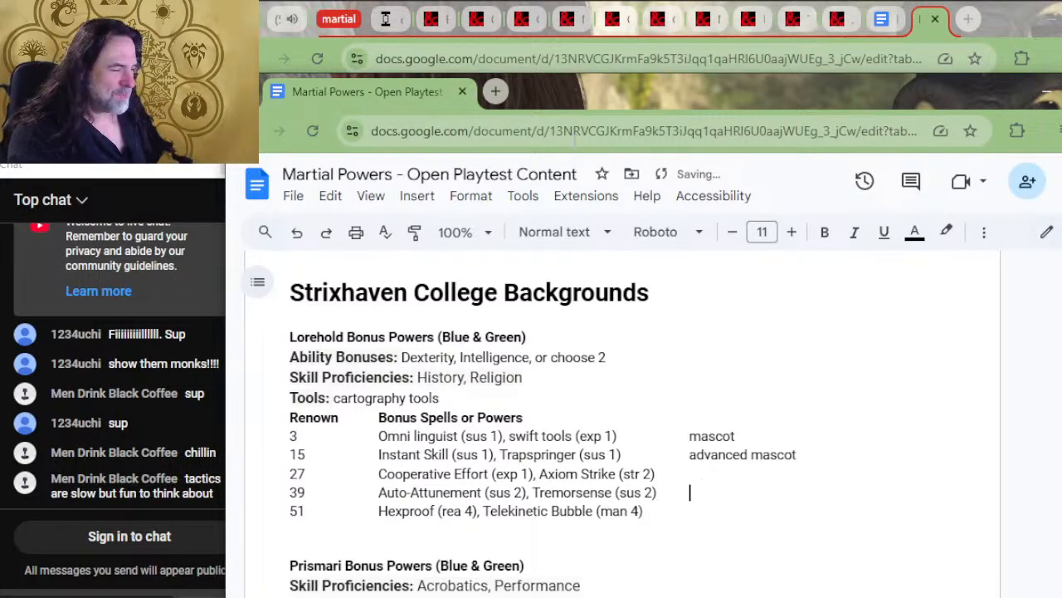
key("Up")
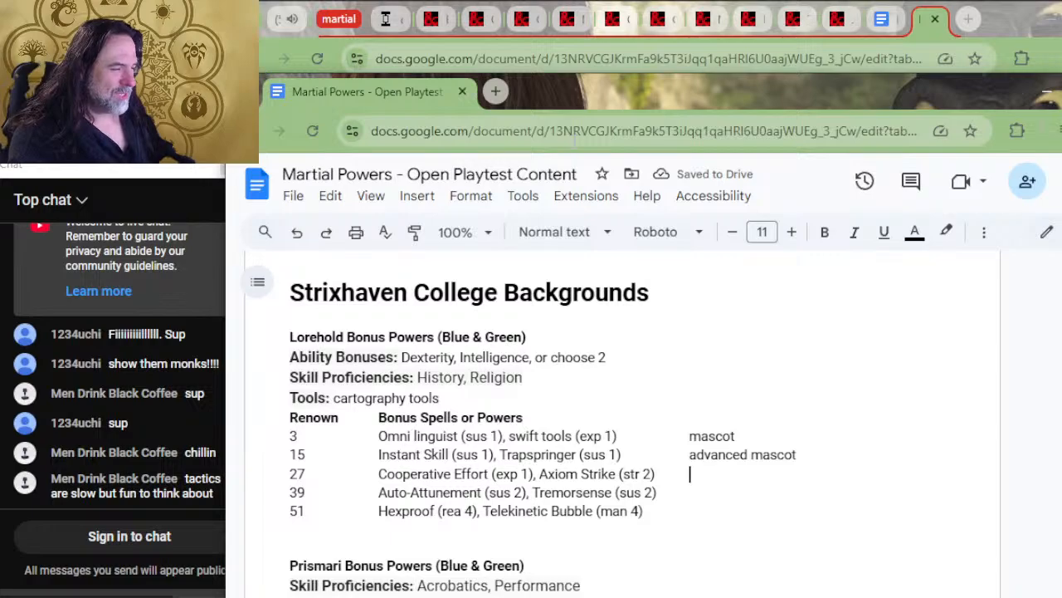
key("Tab")
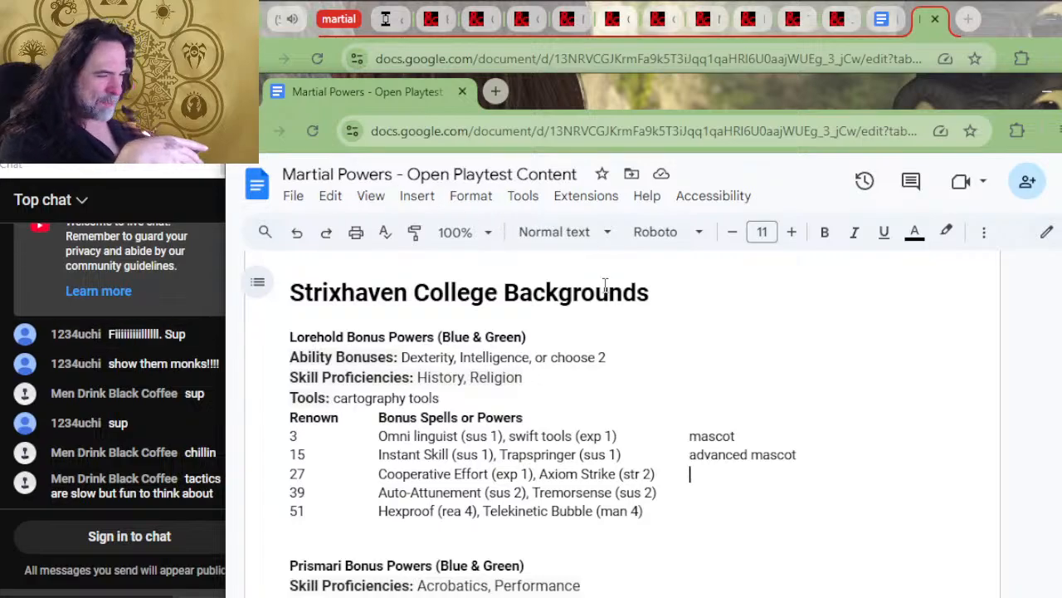
left_click_drag(827, 453, 293, 536)
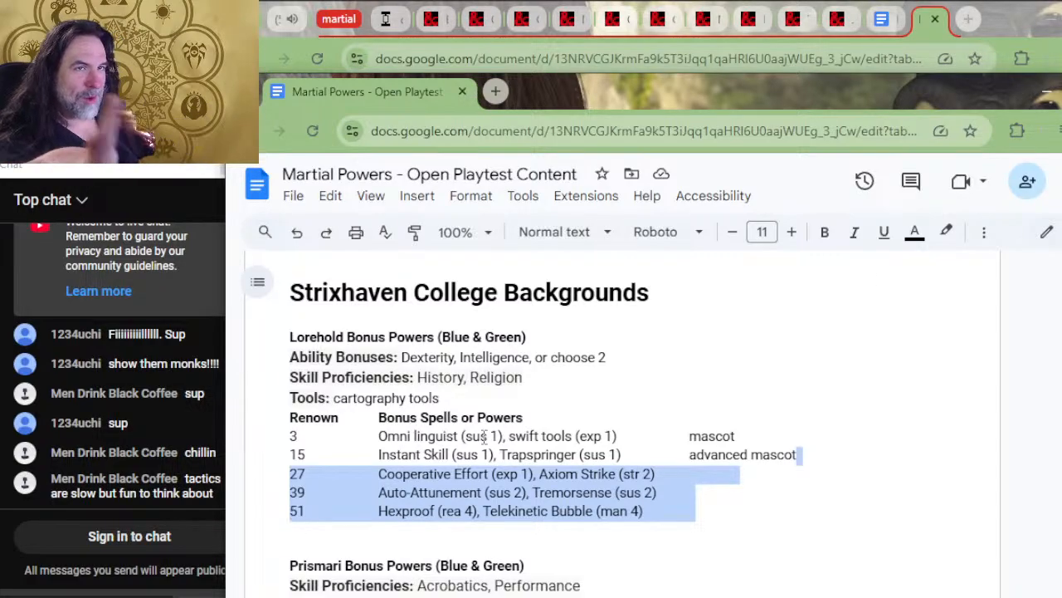
Search Google in a new tab for "level range of strixhavent curriculum of chaos", read the answer and return to the Strixhaven backgrounds
left_click(967, 22)
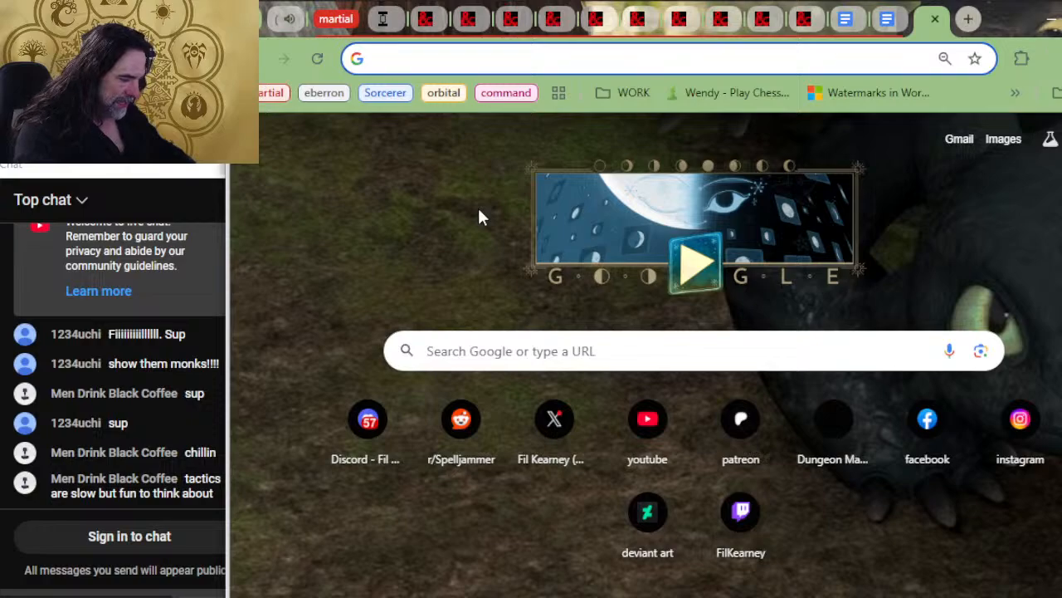
type("level range ")
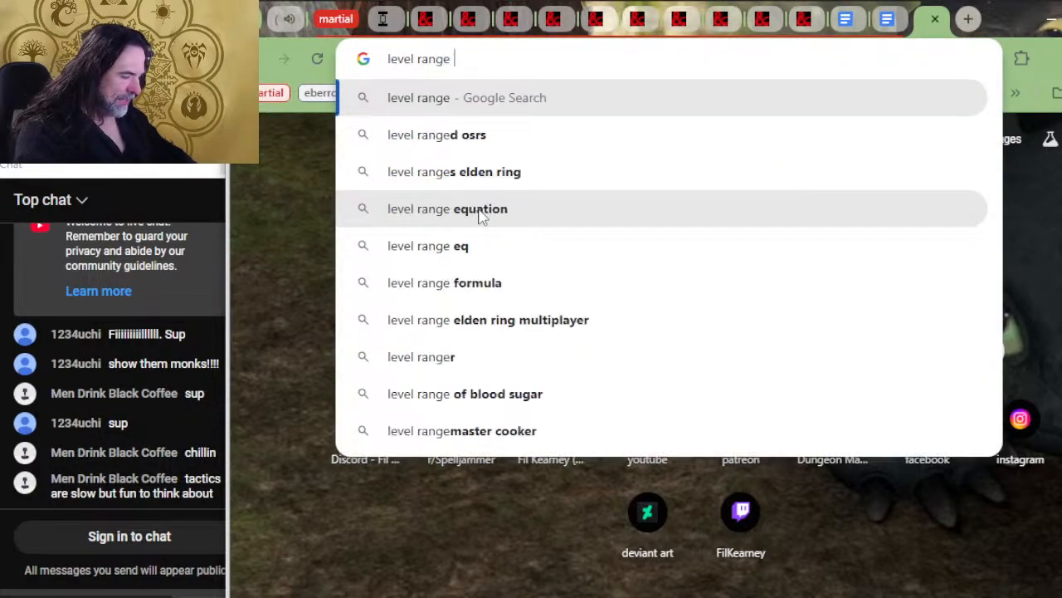
type("of sti")
type("xhavent curr")
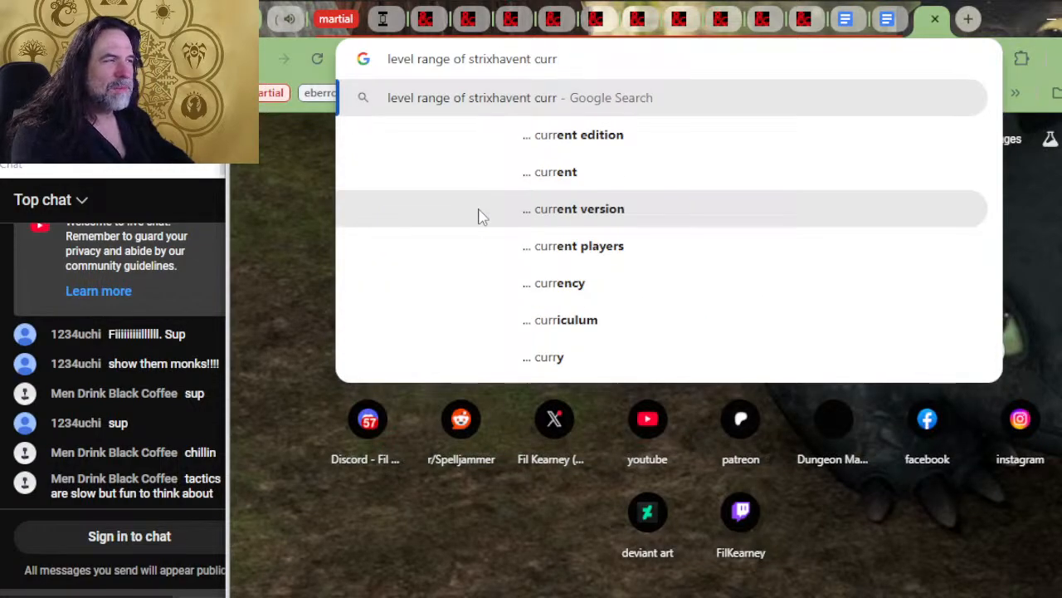
type("i")
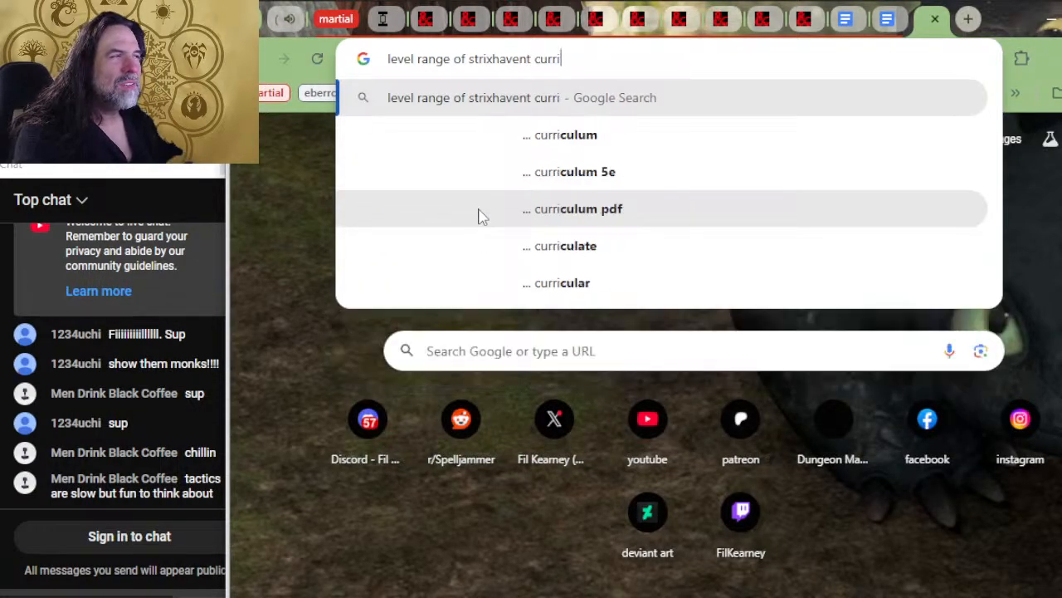
type("culum of chaos")
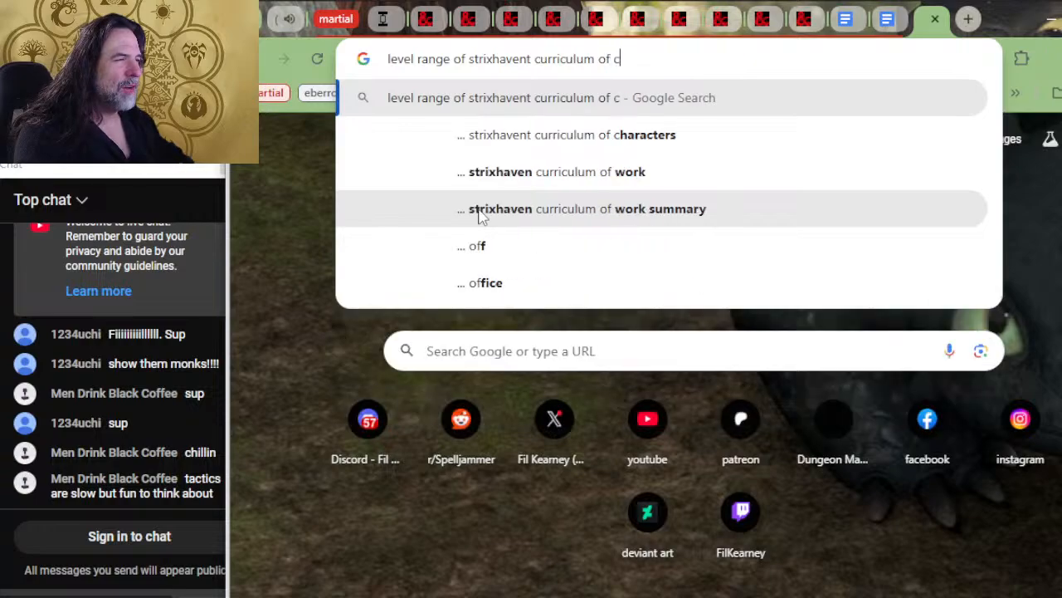
key("Return")
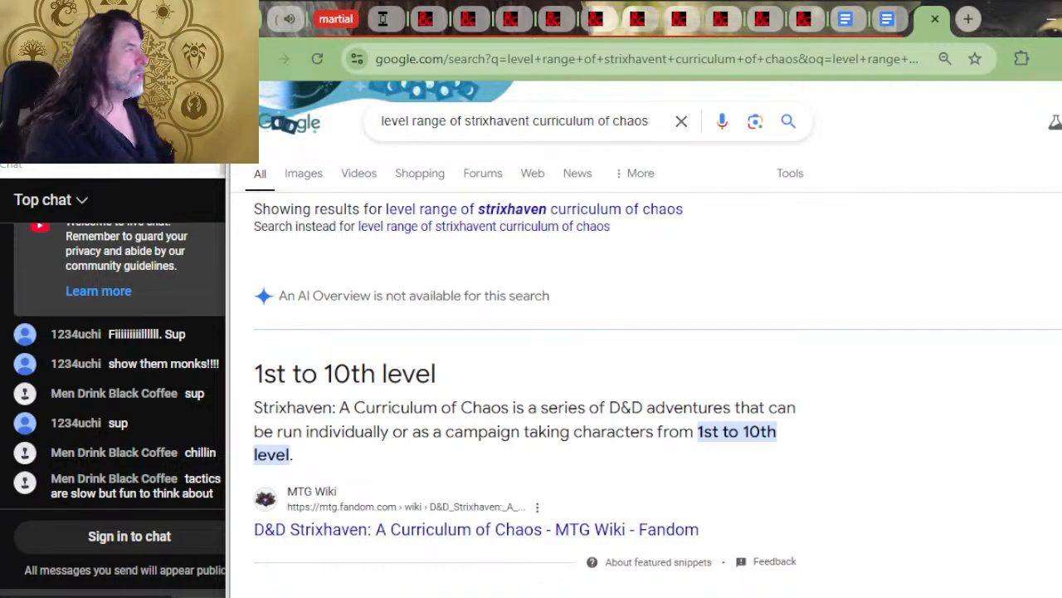
left_click(934, 18)
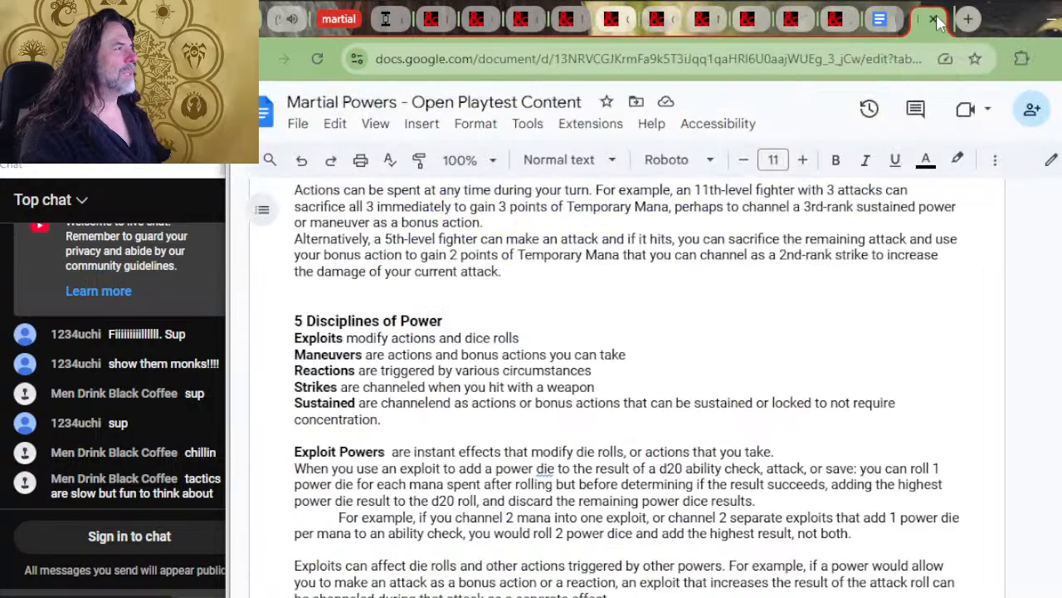
key("alt+Tab")
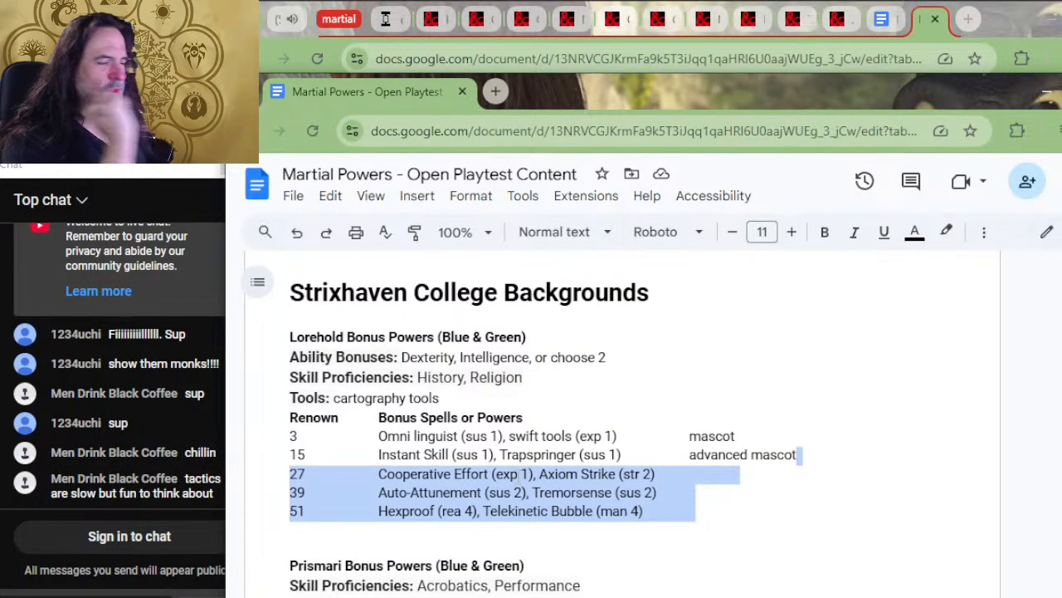
Remove the extra tab at the end of Lorehold's renown 27 row
left_click(721, 495)
left_click(743, 471)
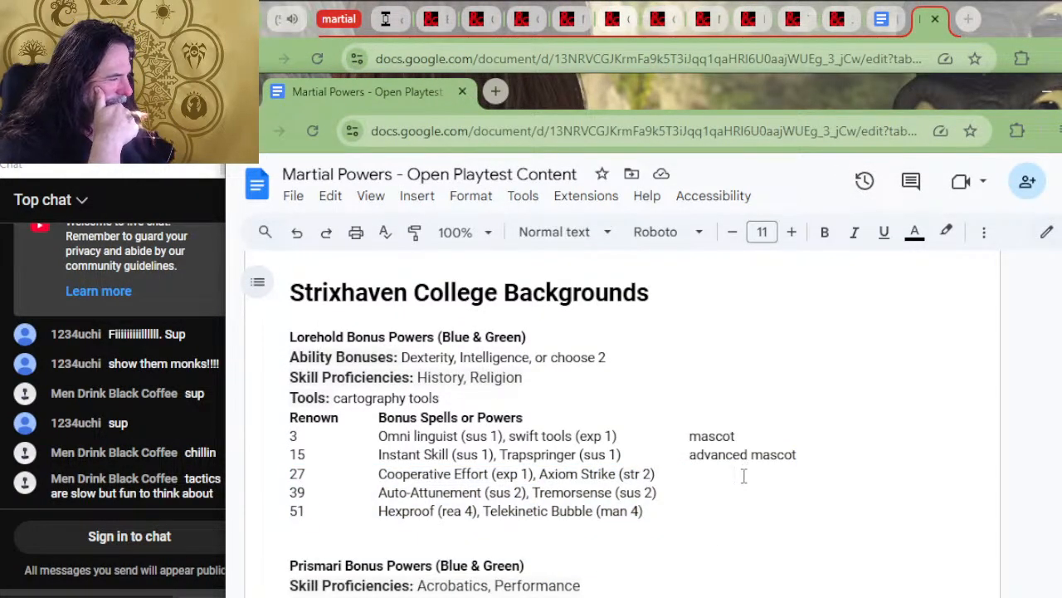
key("BackSpace")
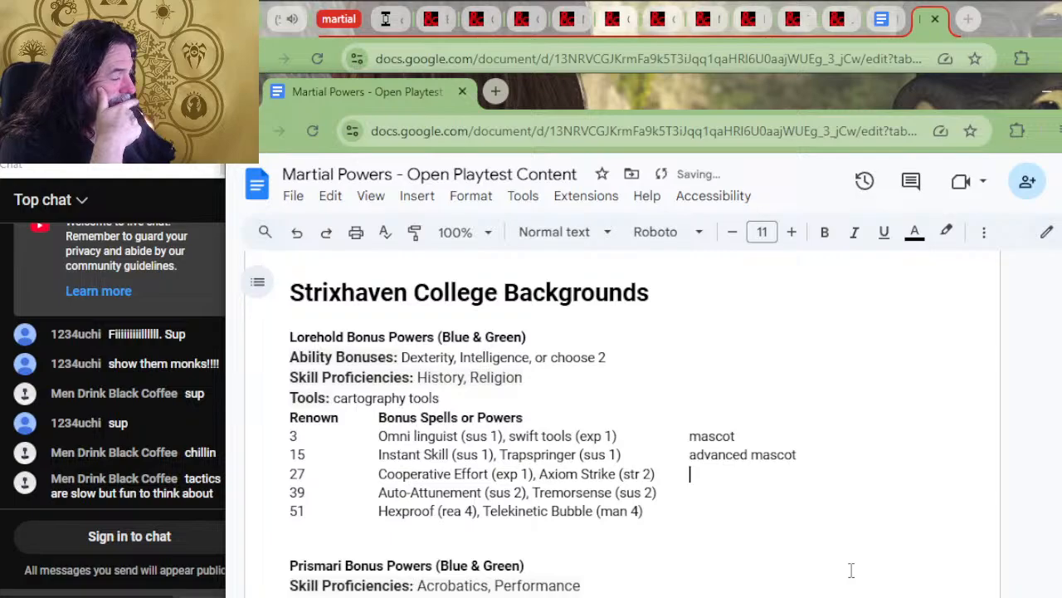
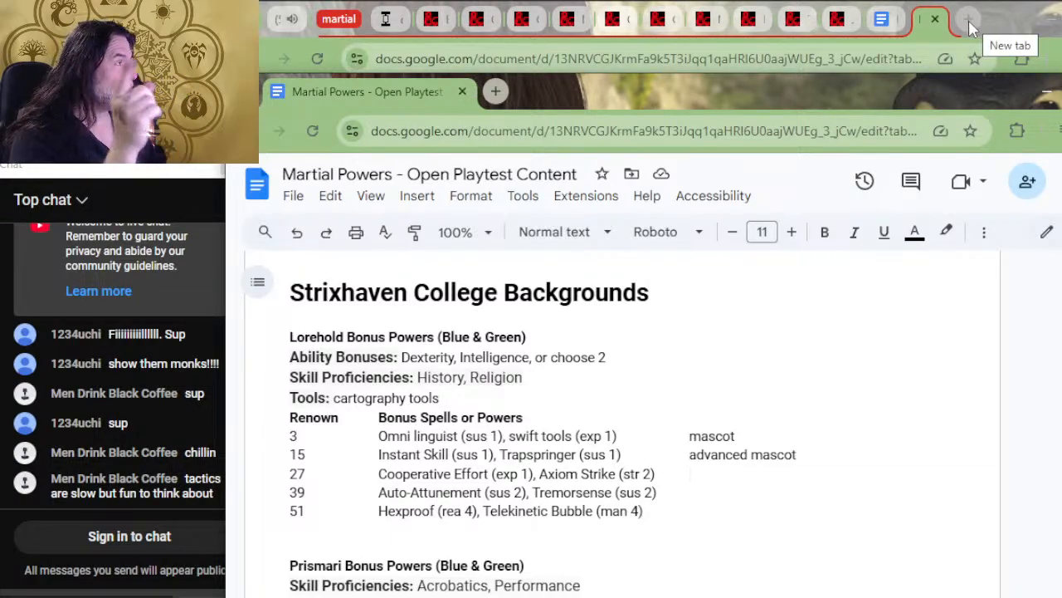
Switch to D&D Beyond, search for "find steed" and open the Find Steed spell page
left_click(834, 25)
mouse_move(831, 33)
left_mouse_down()
mouse_move(621, 206)
mouse_move(771, 36)
mouse_move(844, 19)
left_mouse_up()
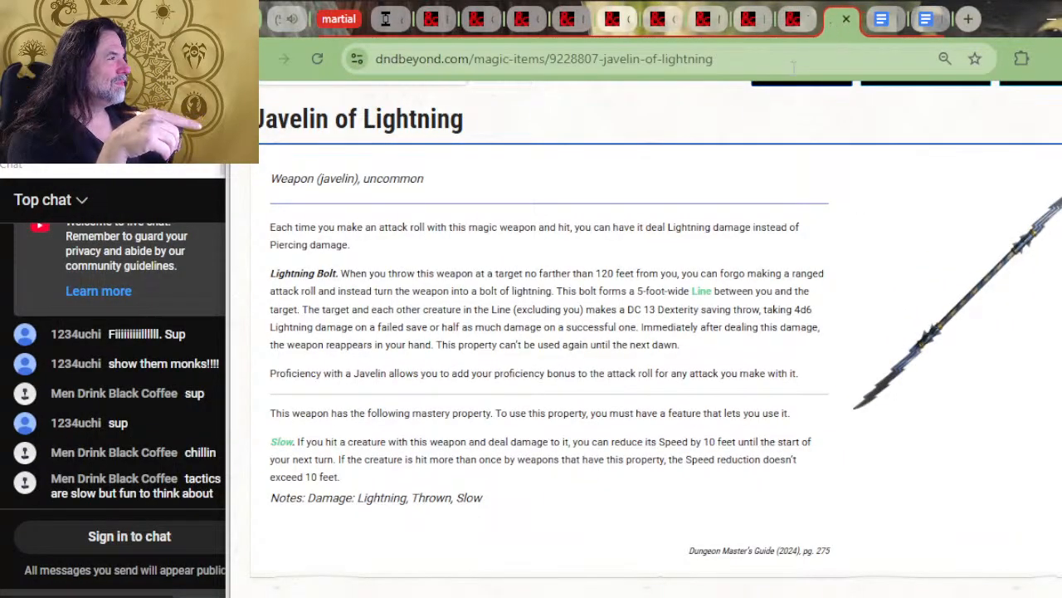
scroll(637, 205, "up", 2)
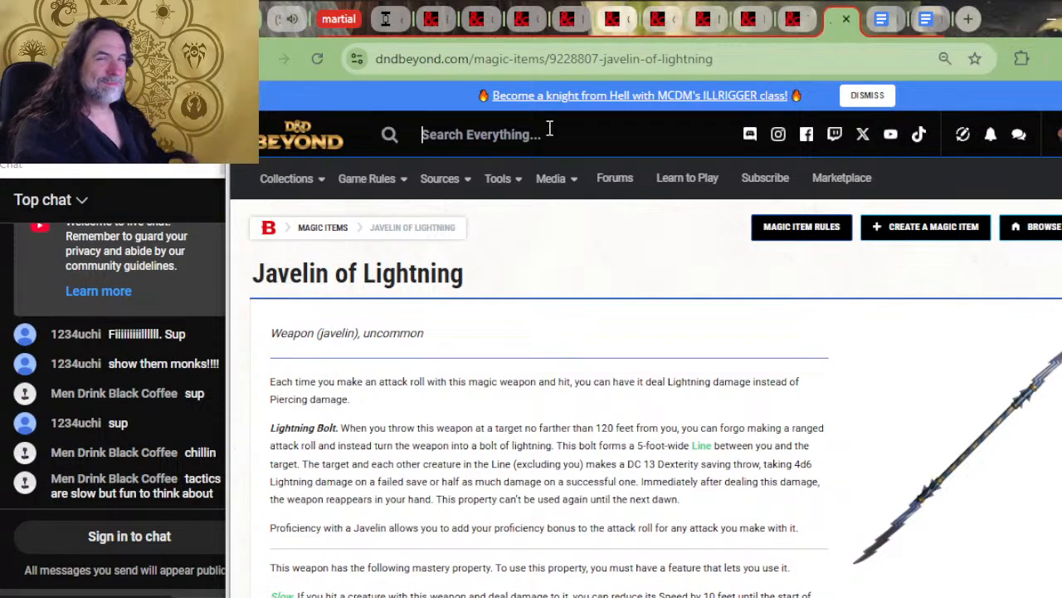
left_click(550, 129)
type("find steed")
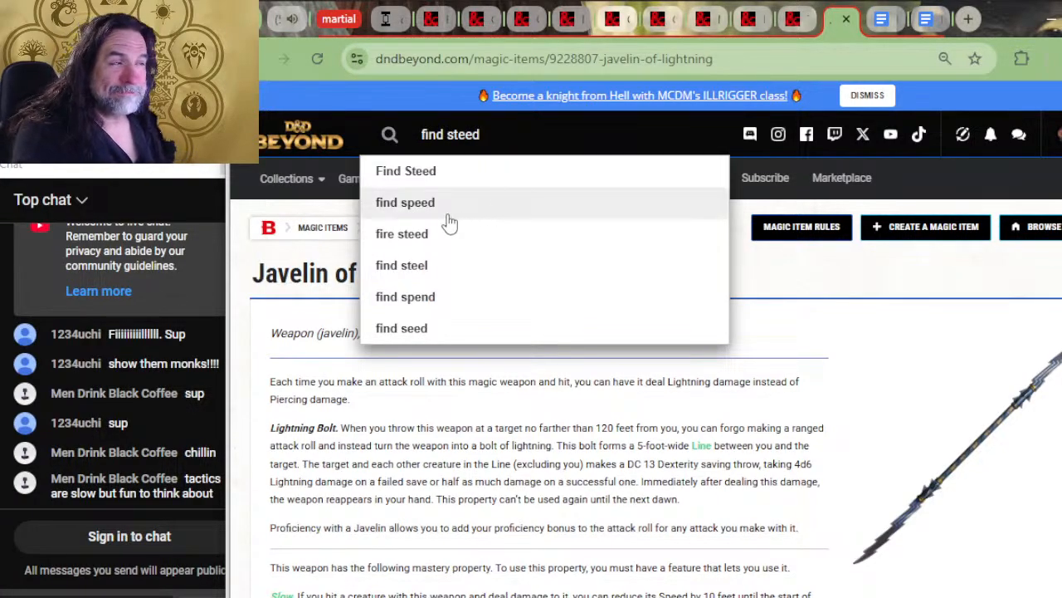
left_click(406, 172)
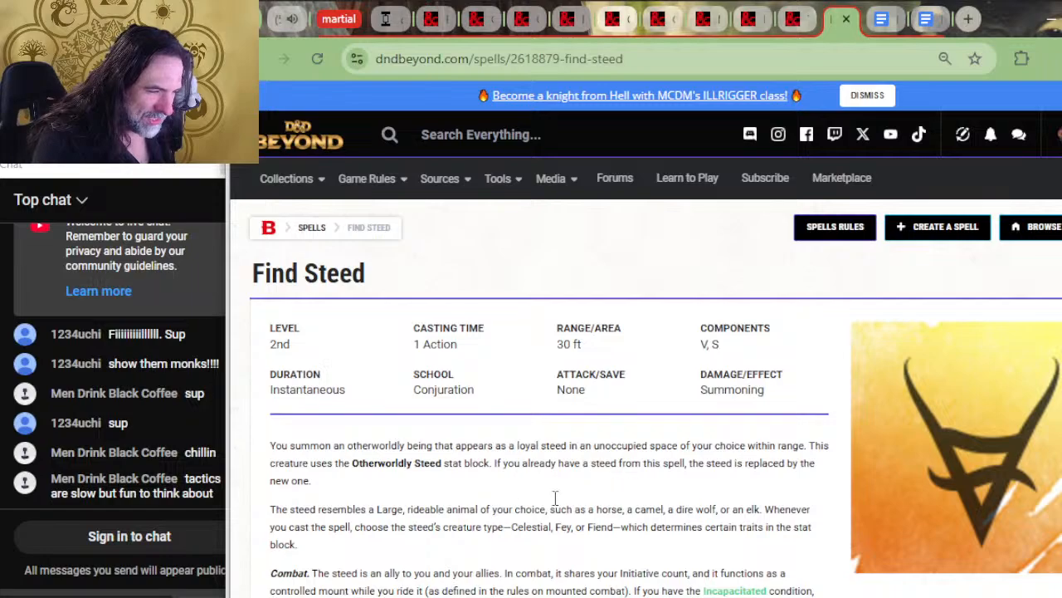
Examine the enlarged Find Steed description and the Otherworldly Steed stat block, including its bonus actions and traits
key("ctrl+plus")
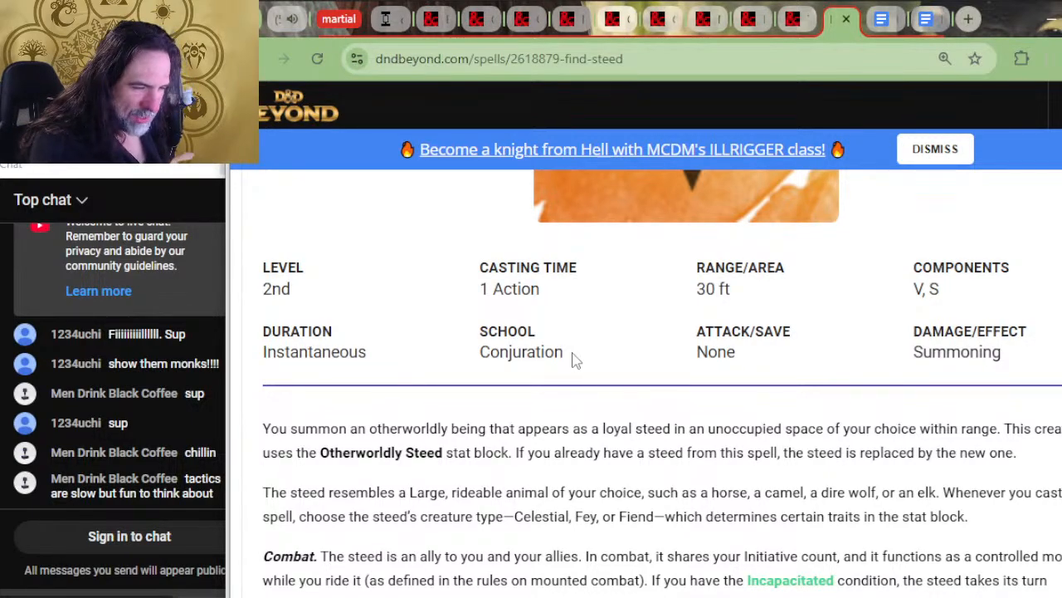
scroll(576, 360, "down", 2)
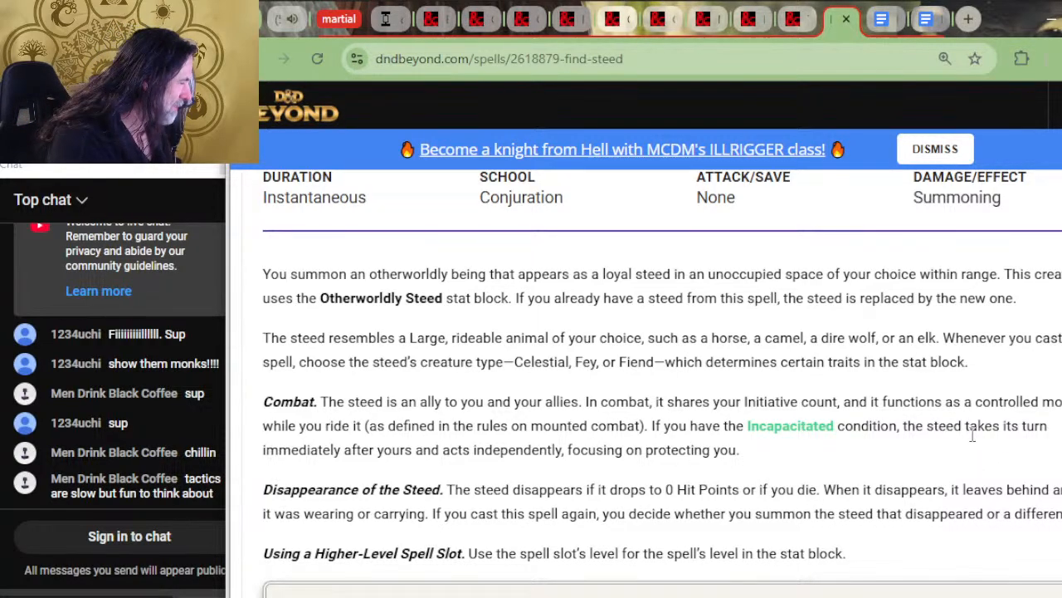
scroll(713, 424, "down", 2)
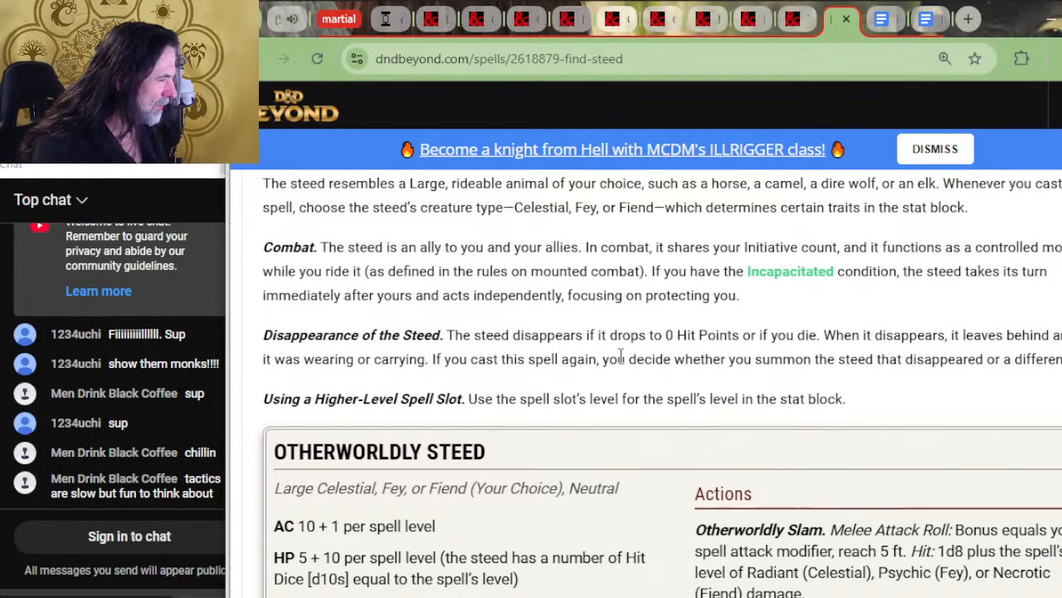
scroll(660, 401, "down", 2)
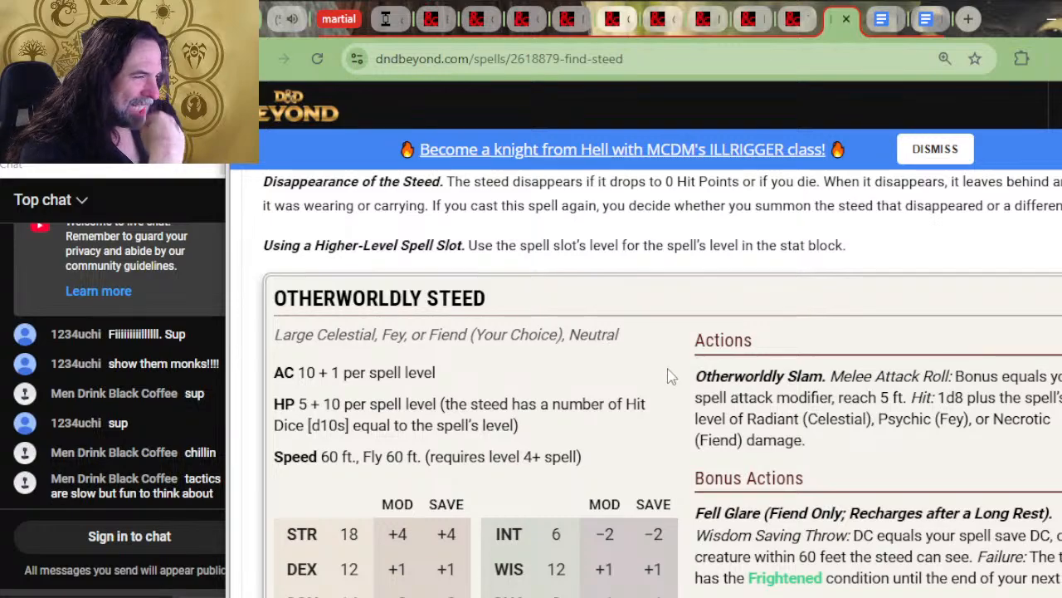
scroll(768, 349, "down", 2)
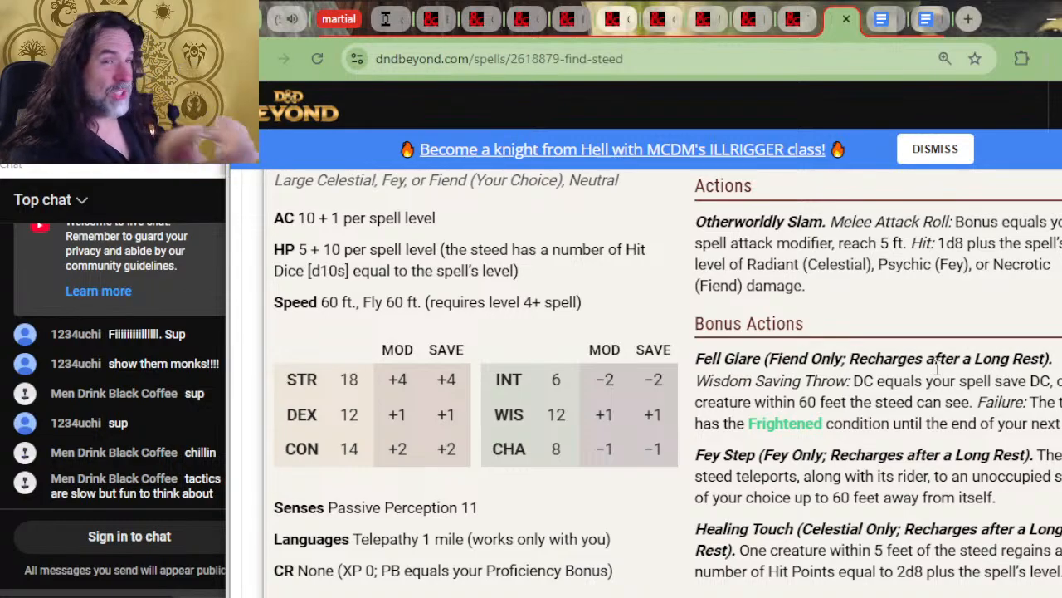
mouse_move(695, 358)
left_mouse_down()
mouse_move(856, 362)
mouse_move(873, 476)
mouse_move(911, 588)
mouse_move(828, 341)
mouse_move(874, 475)
mouse_move(847, 341)
mouse_move(784, 569)
mouse_move(855, 570)
mouse_move(892, 403)
mouse_move(880, 513)
mouse_move(853, 400)
left_mouse_up()
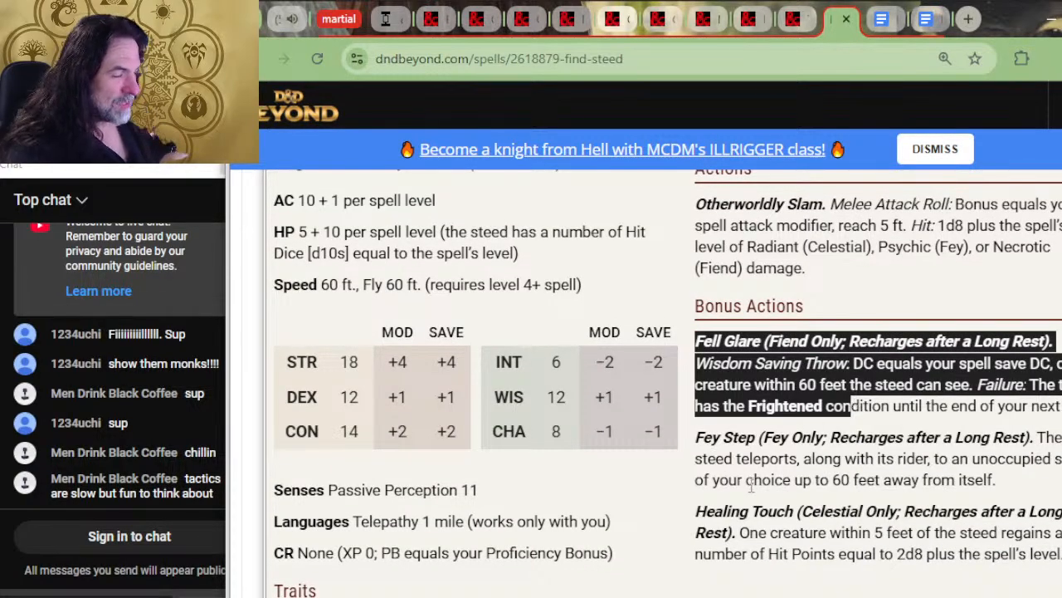
left_click(652, 502)
scroll(652, 503, "down", 2)
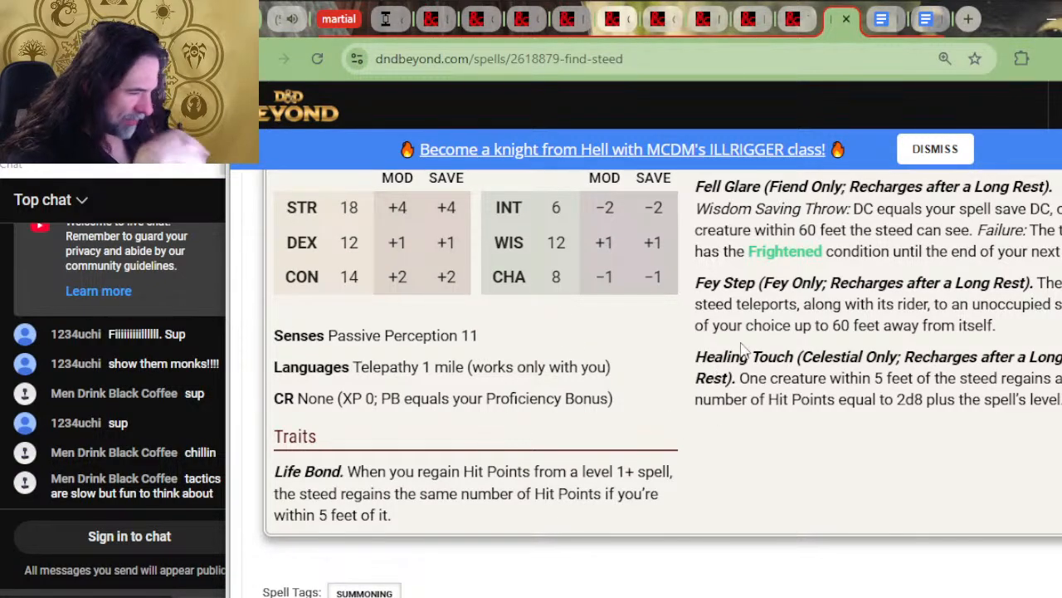
scroll(686, 428, "up", 2)
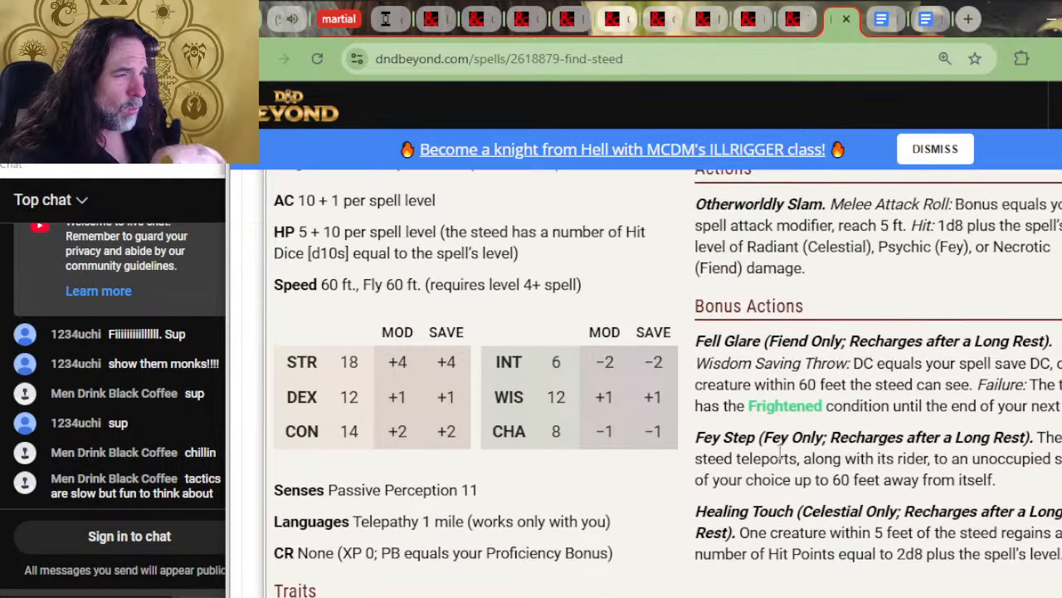
scroll(761, 365, "up", 6)
Return to the Martial Powers document and enter "Steed Mascot" in Lorehold's renown 27 row
key("alt+Tab")
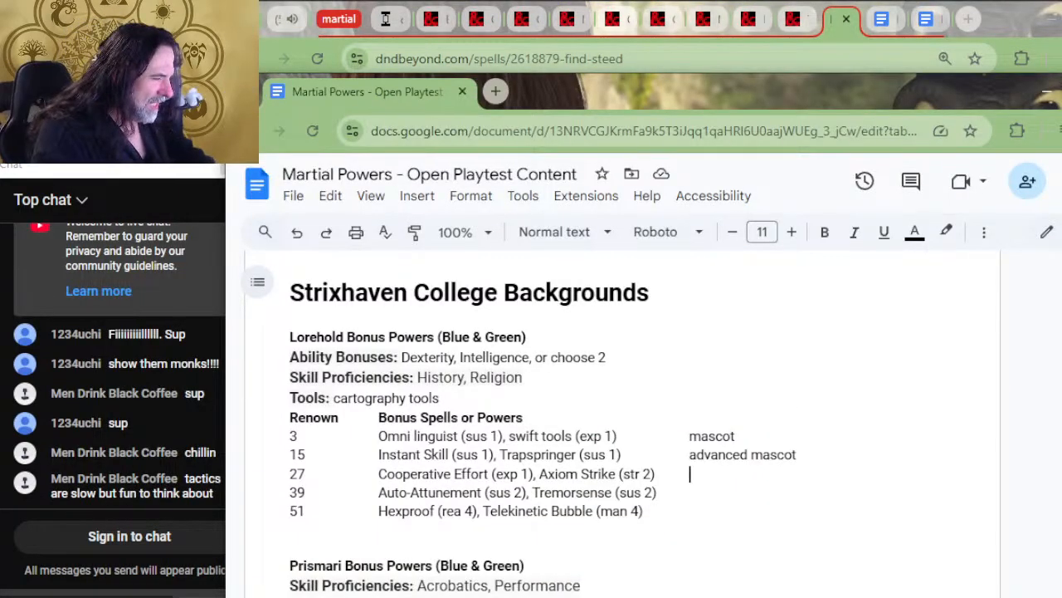
type("Find Stee")
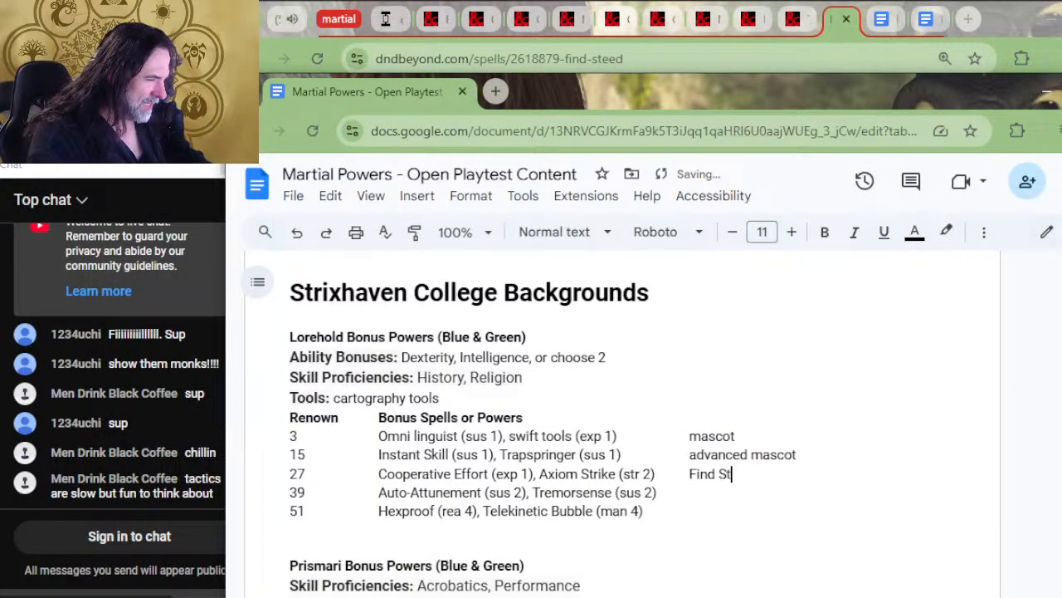
key("BackSpace")
key("BackSpace")
key("BackSpace")
key("BackSpace")
key("BackSpace")
key("BackSpace")
key("BackSpace")
key("BackSpace")
type("Stee")
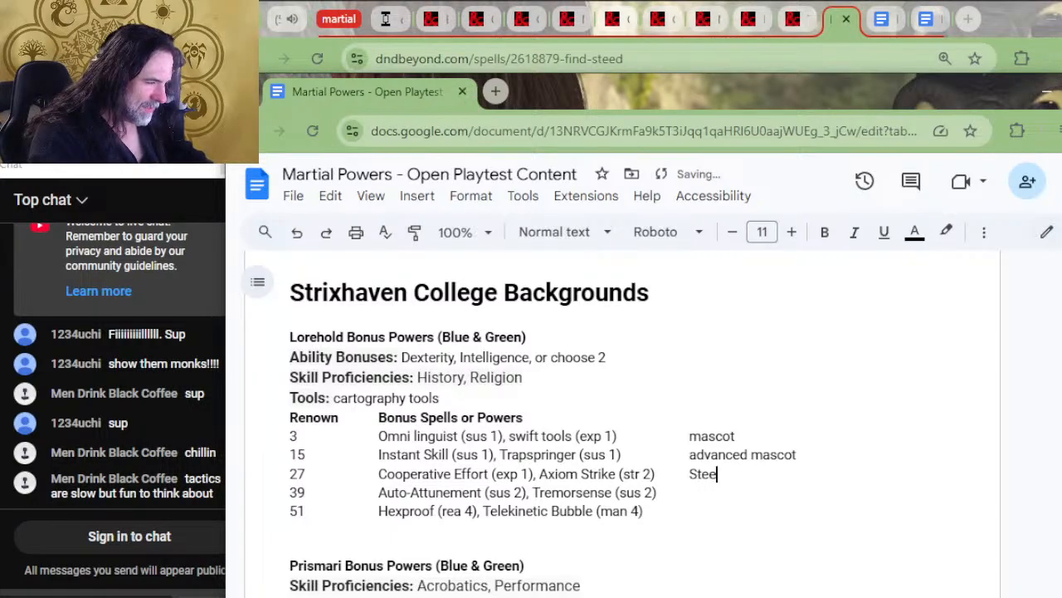
type("d Mascot")
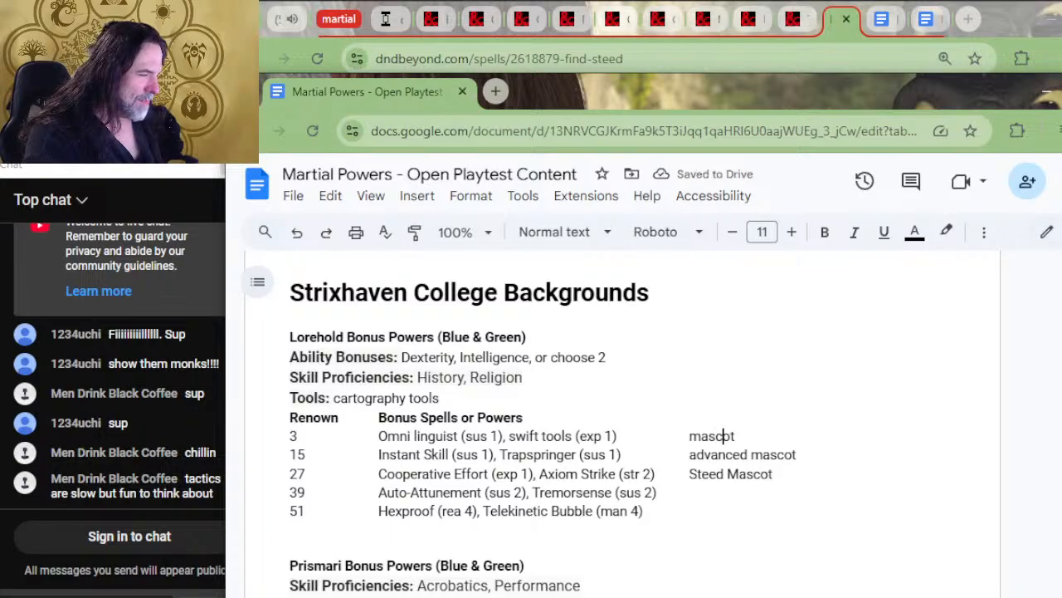
type(" fa")
Replace the mascot entry in Lorehold's renown 3 row with "Familiar Mascot"
key("BackSpace")
key("BackSpace")
key("BackSpace")
key("BackSpace")
key("BackSpace")
key("BackSpace")
key("BackSpace")
key("BackSpace")
key("BackSpace")
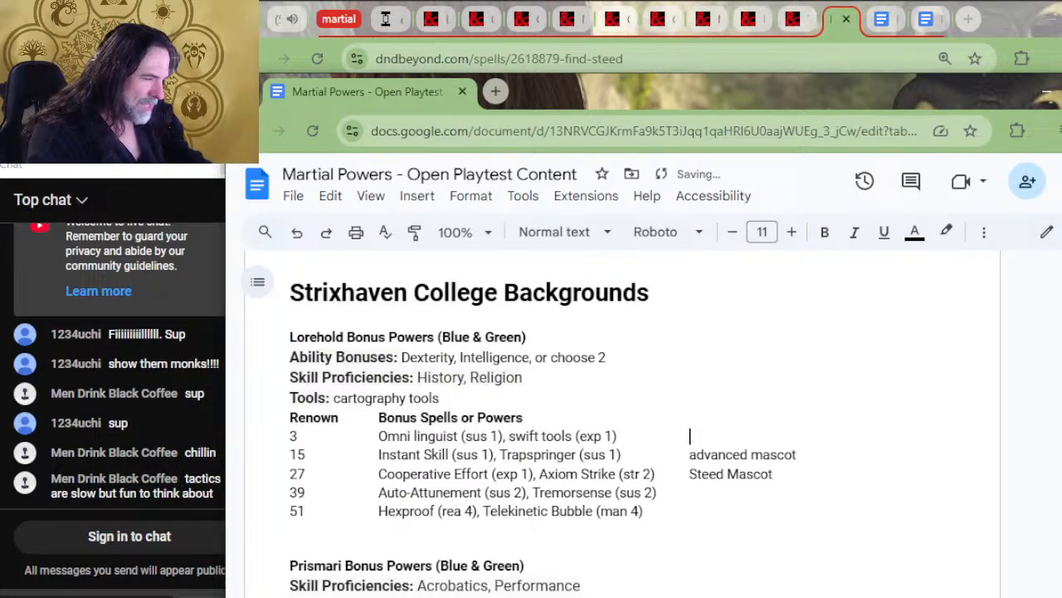
type("fAMILI")
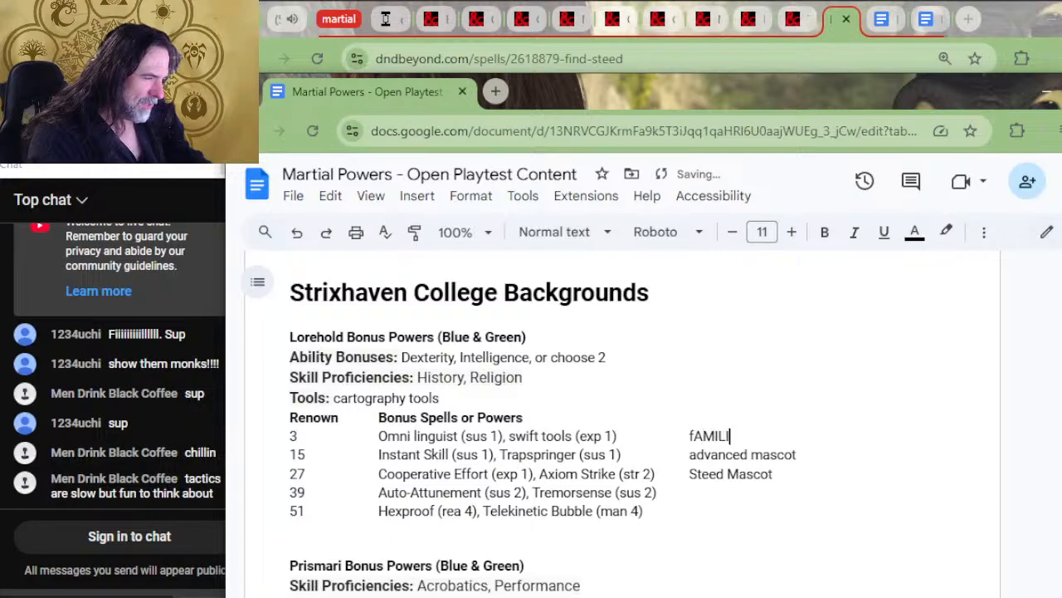
key("BackSpace")
key("BackSpace")
key("BackSpace")
key("BackSpace")
key("BackSpace")
type("Famil")
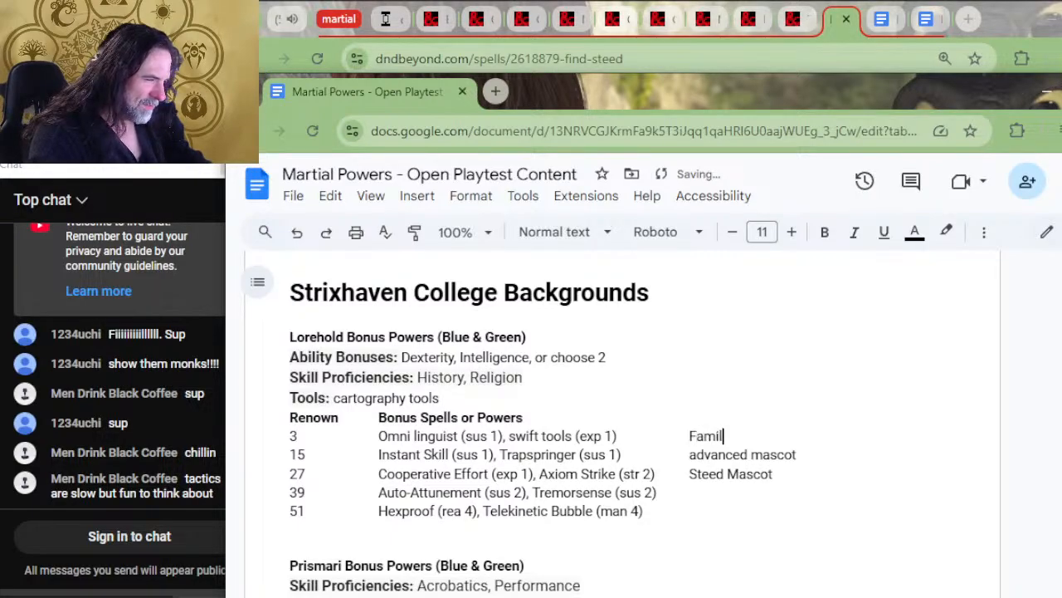
type("iar Mascot")
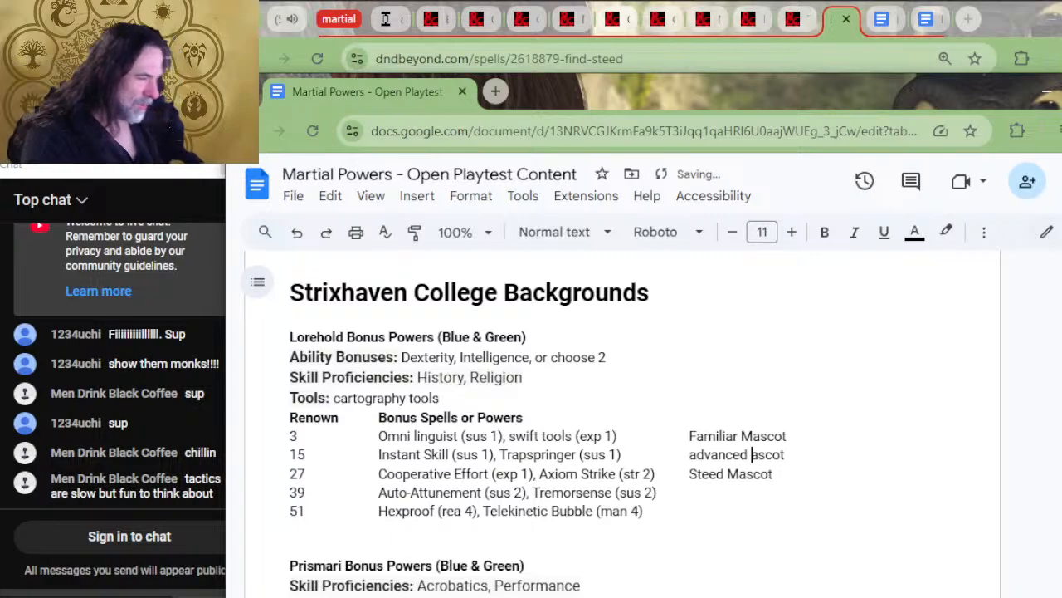
Capitalize the mascot entry in Lorehold's renown 15 row as "Advanced Mascot"
key("Delete")
type("M")
key("Left")
key("Left")
key("Left")
key("Left")
key("Left")
key("Left")
key("Left")
key("Left")
key("Left")
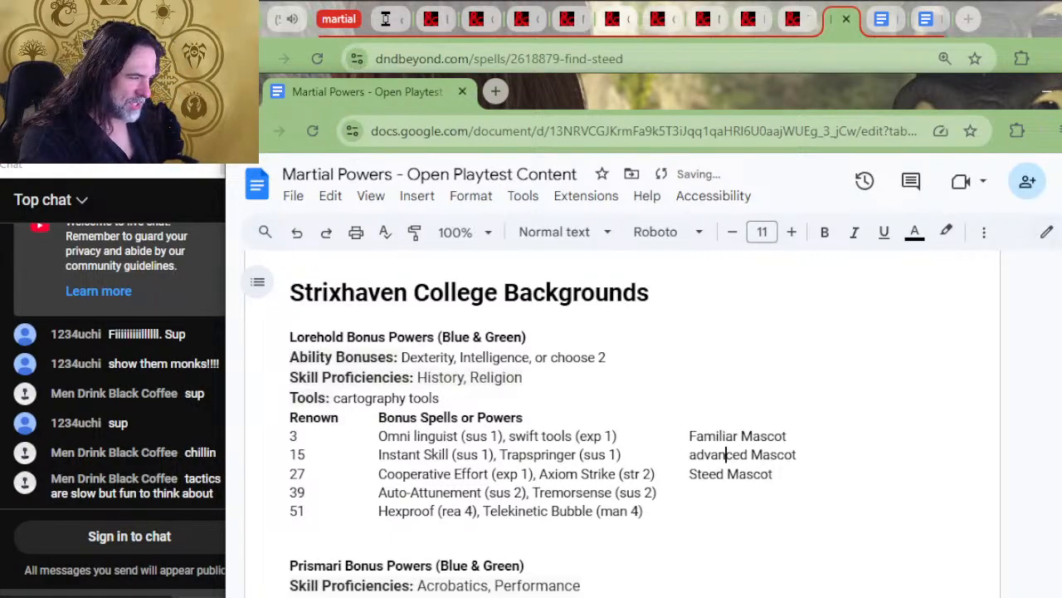
key("BackSpace")
type("A")
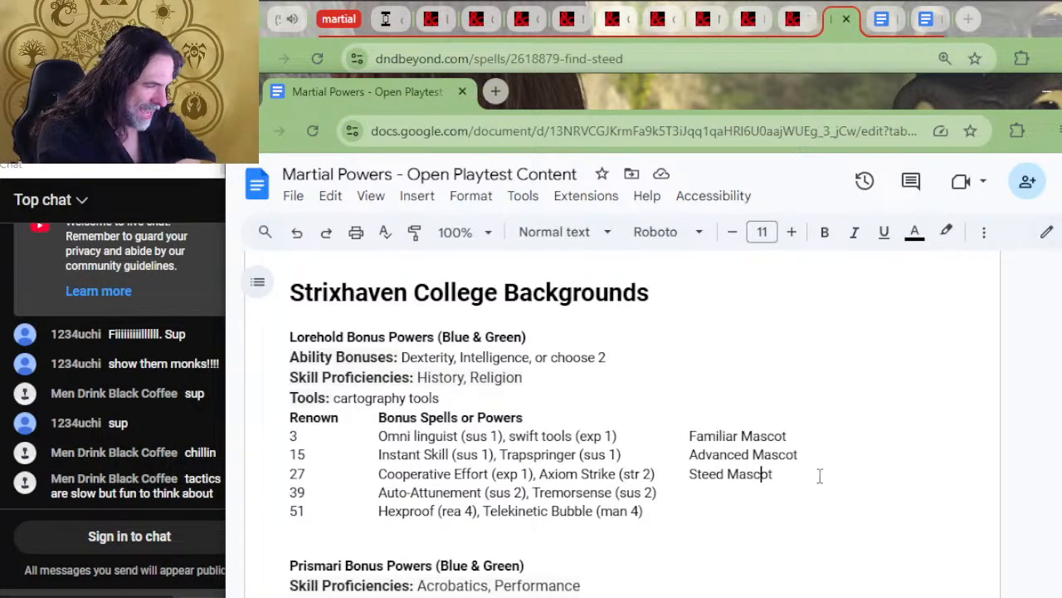
Enter the placeholders "?" in the renown 39 row and "??" in the renown 51 row of Lorehold's mascot column
left_click_drag(769, 474, 691, 473)
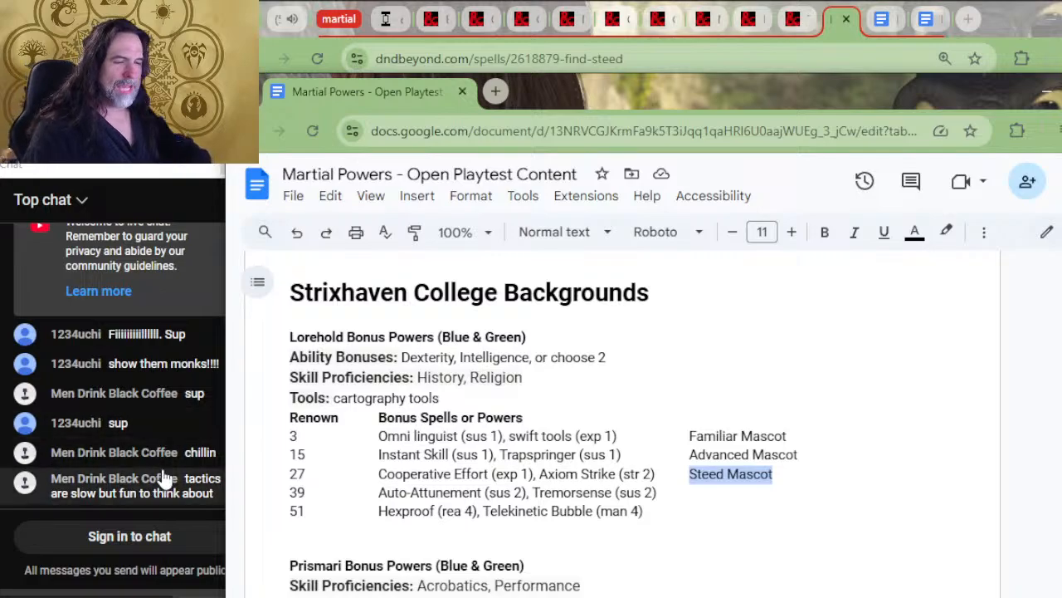
left_click(662, 513)
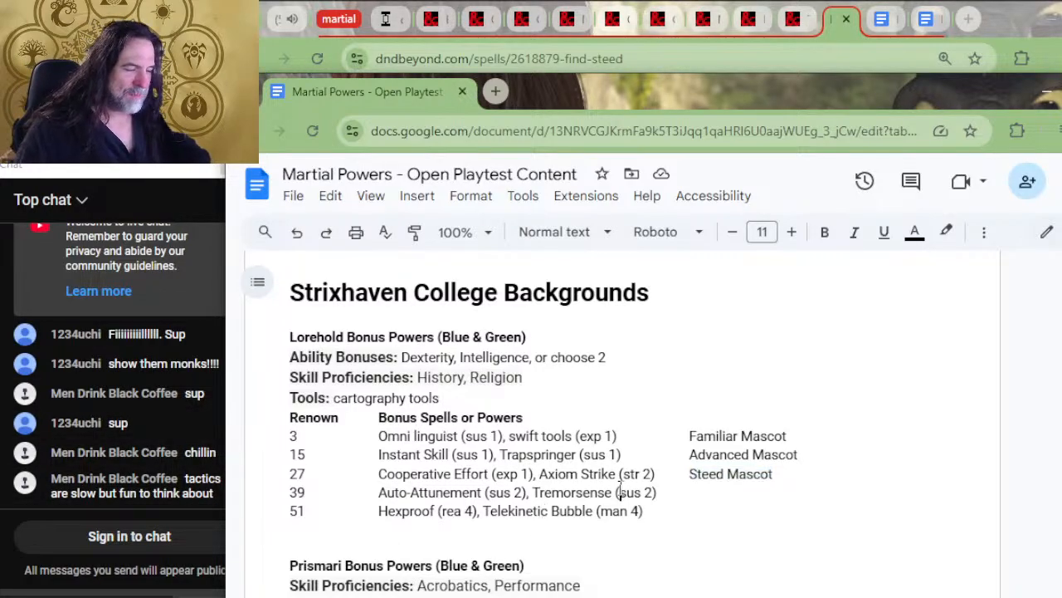
left_click_drag(616, 503, 727, 487)
left_click(737, 477)
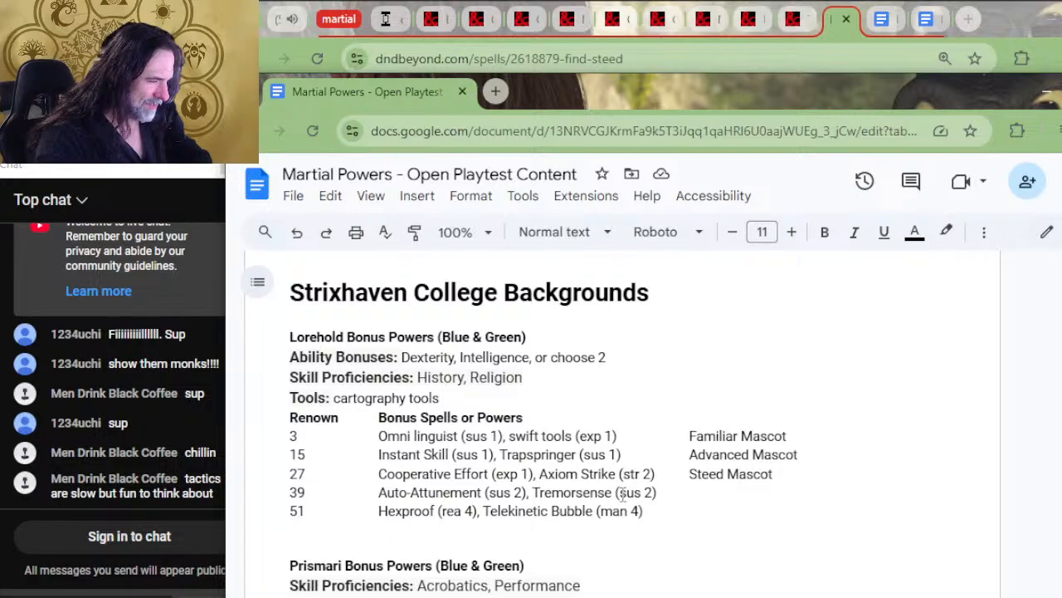
type("???")
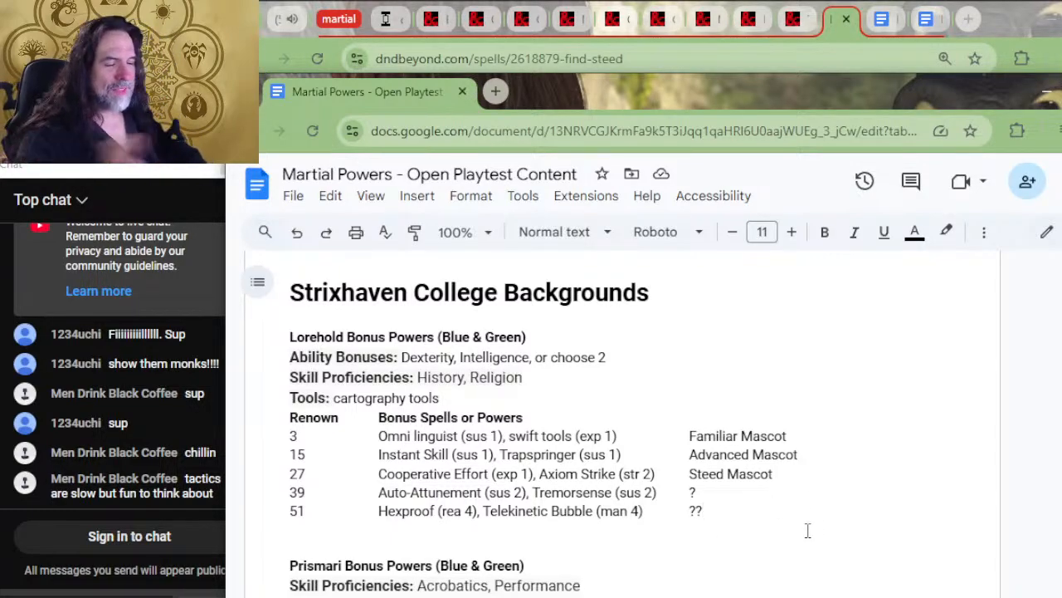
Change the colours in the Lorehold Bonus Powers heading to "White & Red"
scroll(909, 445, "up", 1)
scroll(909, 445, "up", 4)
scroll(692, 453, "down", 2)
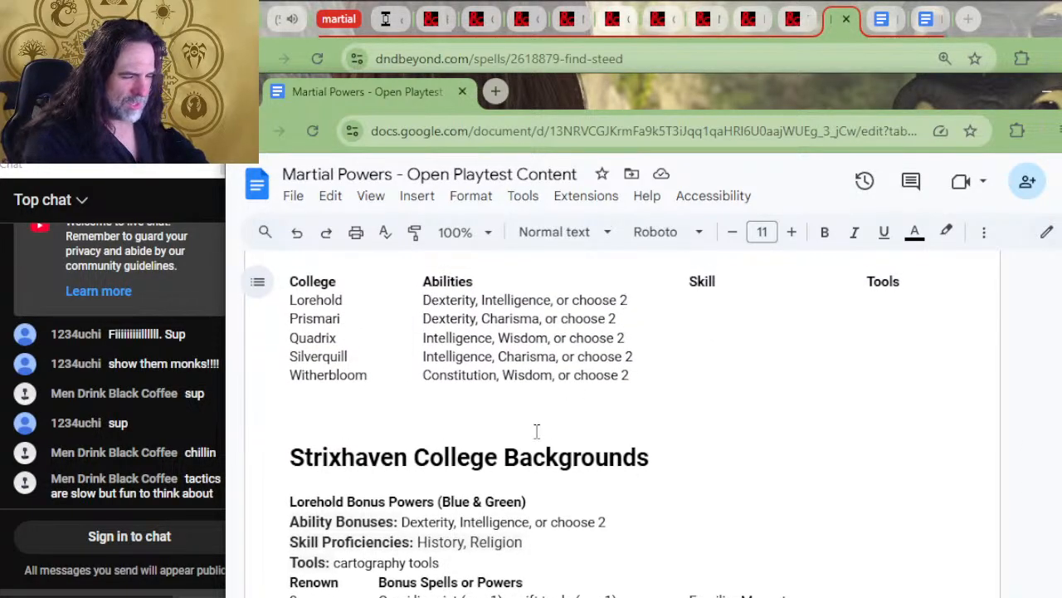
scroll(534, 429, "down", 4)
scroll(457, 482, "up", 2)
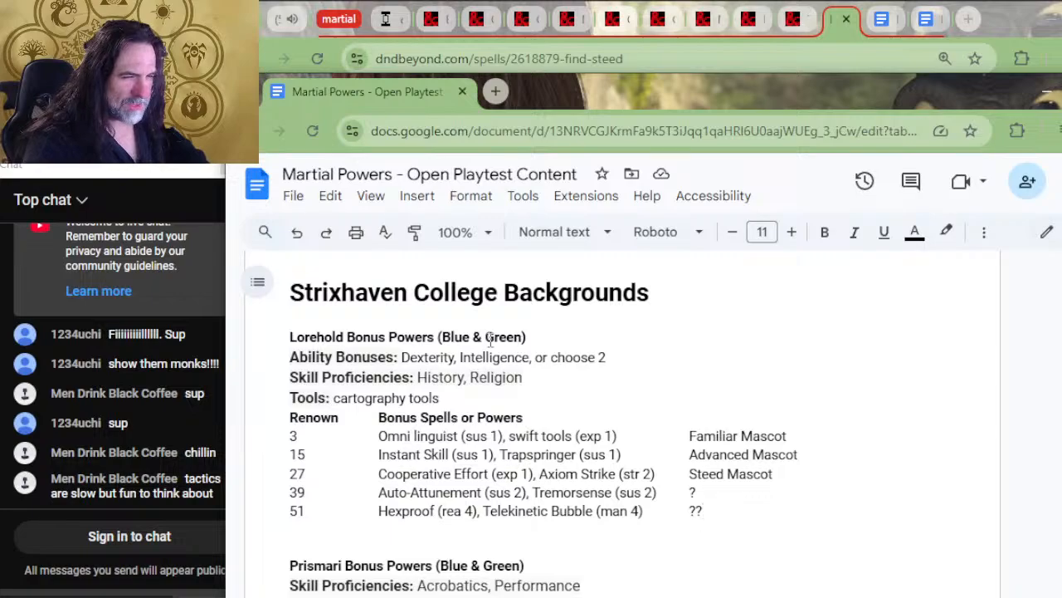
left_click_drag(471, 336, 441, 337)
type("Whit")
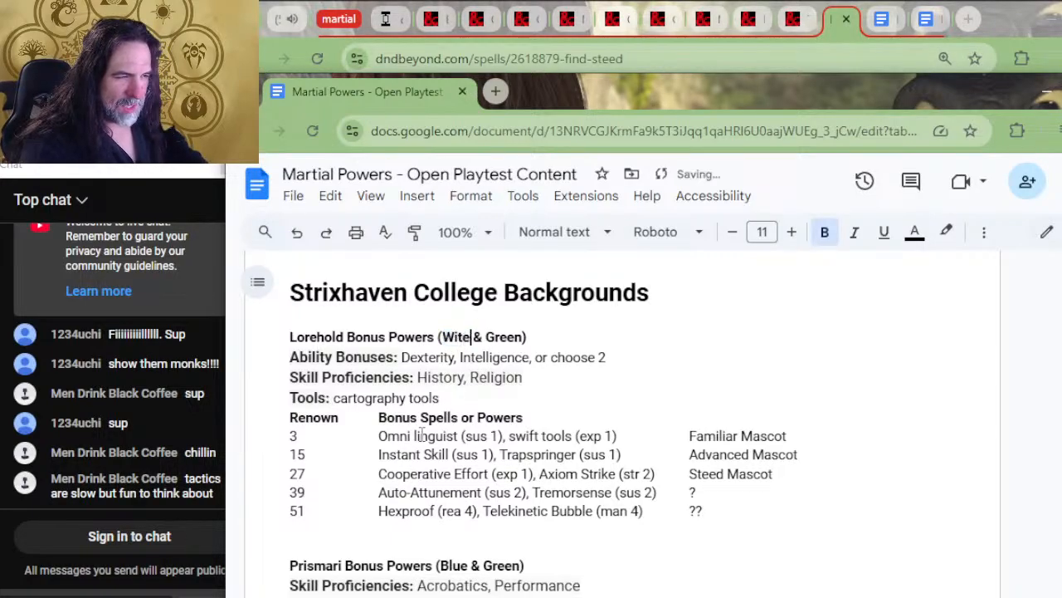
key("BackSpace")
key("BackSpace")
key("BackSpace")
type("hite")
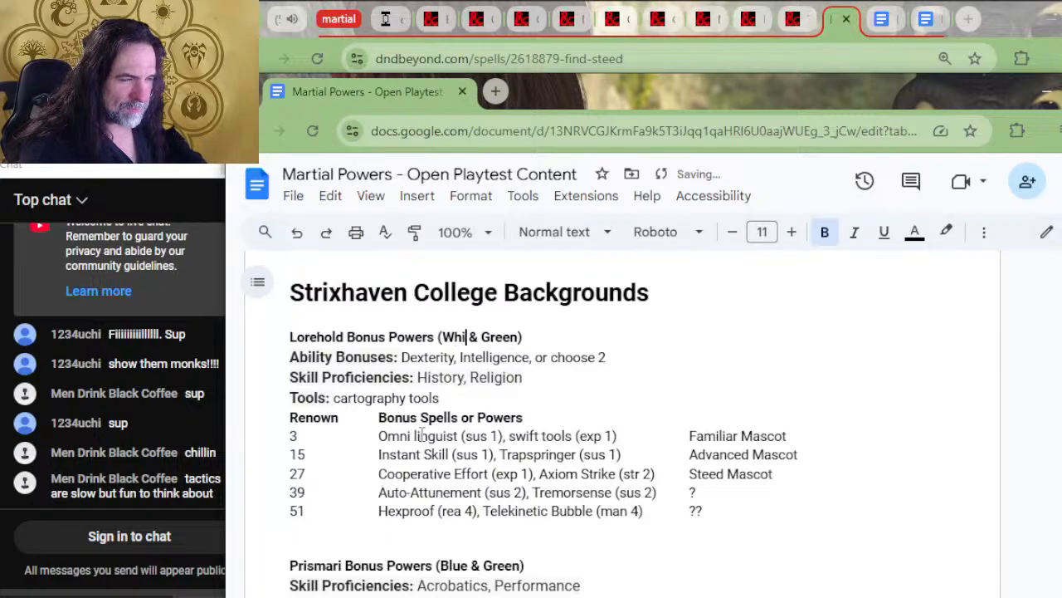
key("Right")
key("Right")
key("Right")
key("Delete")
key("Delete")
key("Delete")
key("Delete")
key("Delete")
type("Red")
Copy Lorehold's Ability Bonuses line and change the colours in the Prismari Bonus Powers heading to "Blue & Red"
scroll(563, 369, "down", 2)
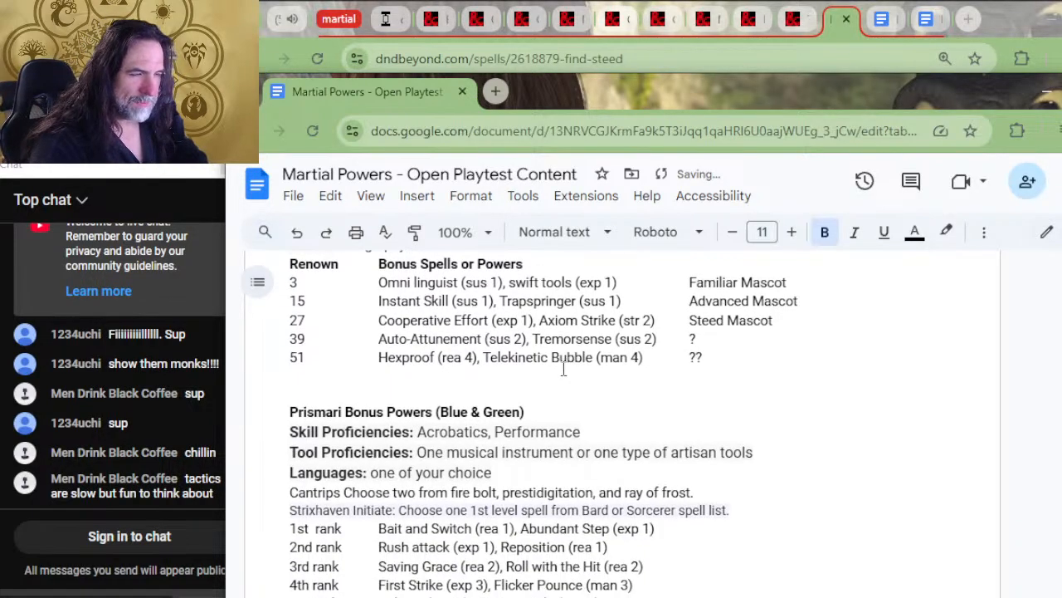
scroll(561, 370, "down", 2)
scroll(560, 372, "up", 2)
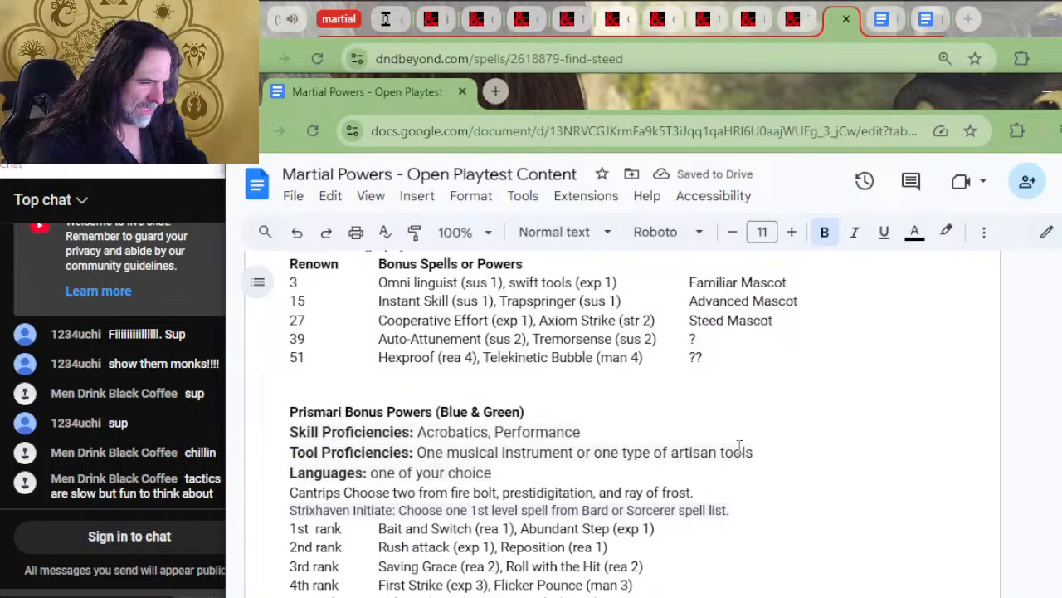
scroll(564, 456, "up", 2)
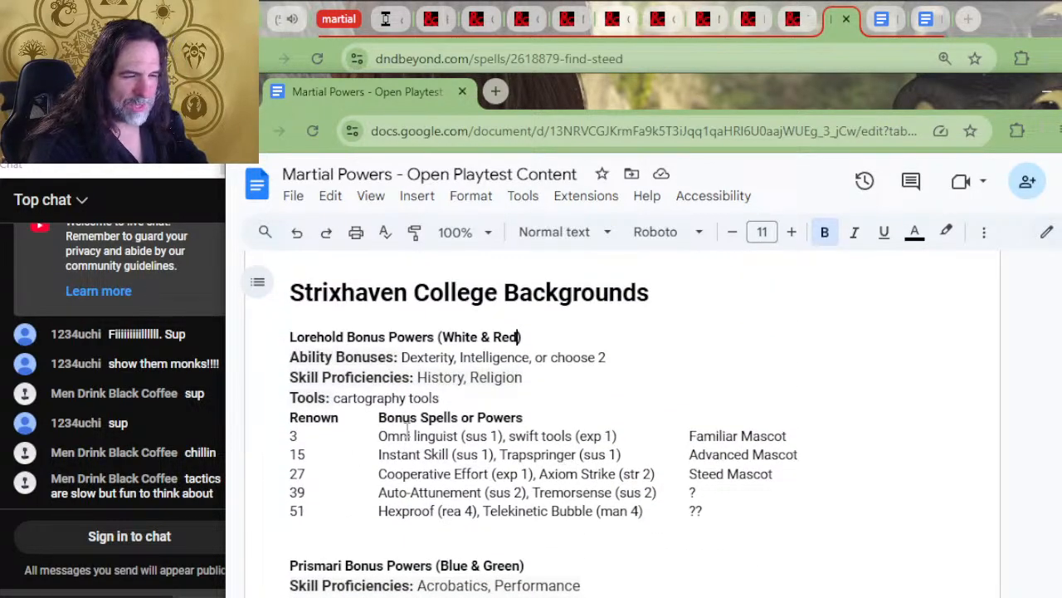
scroll(415, 402, "down", 2)
scroll(539, 379, "up", 2)
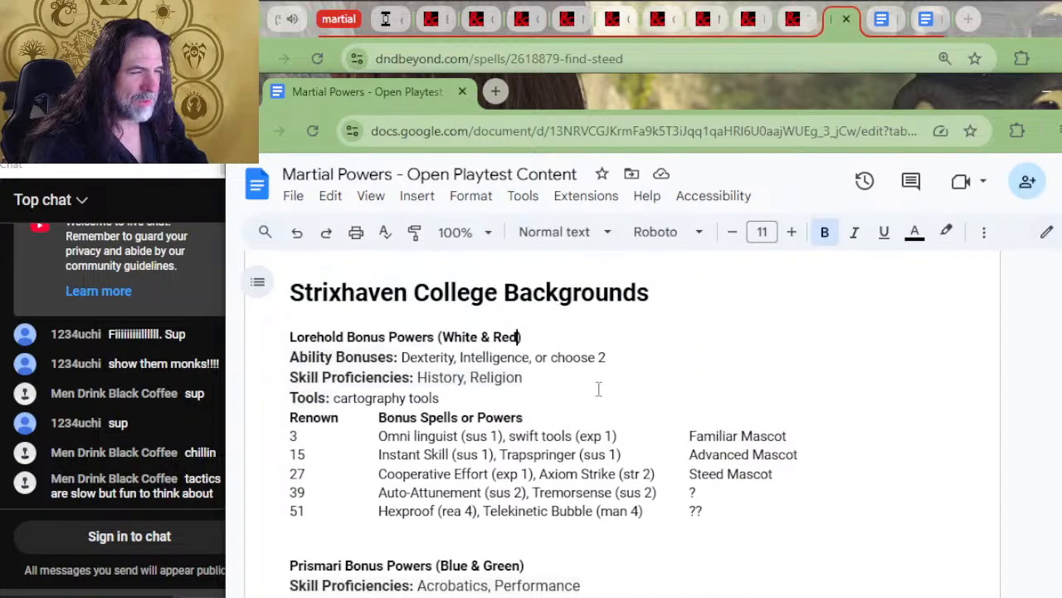
left_click_drag(612, 357, 290, 356)
key("ctrl+c")
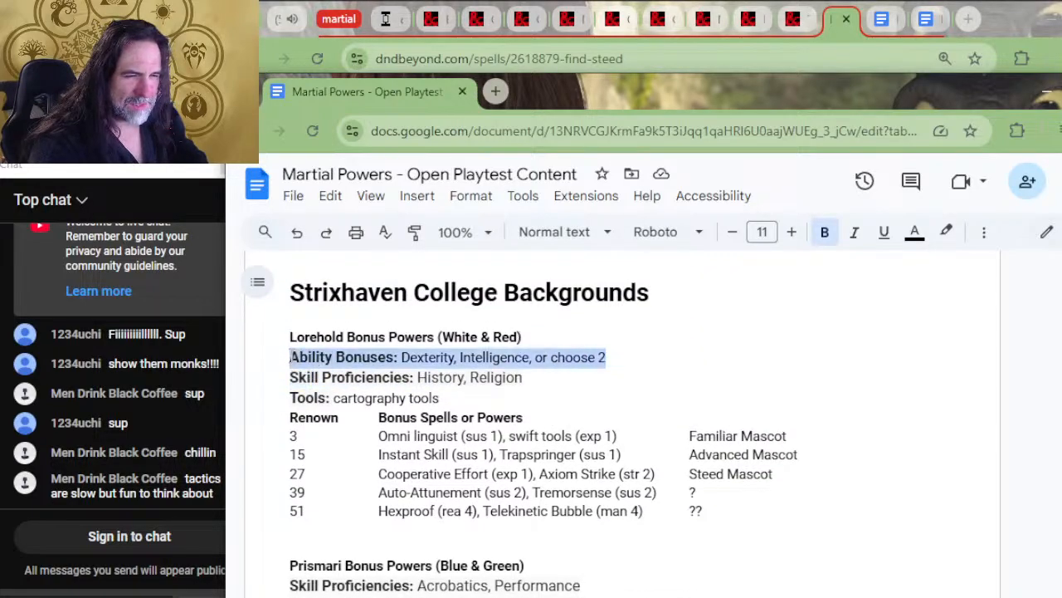
scroll(283, 448, "down", 2)
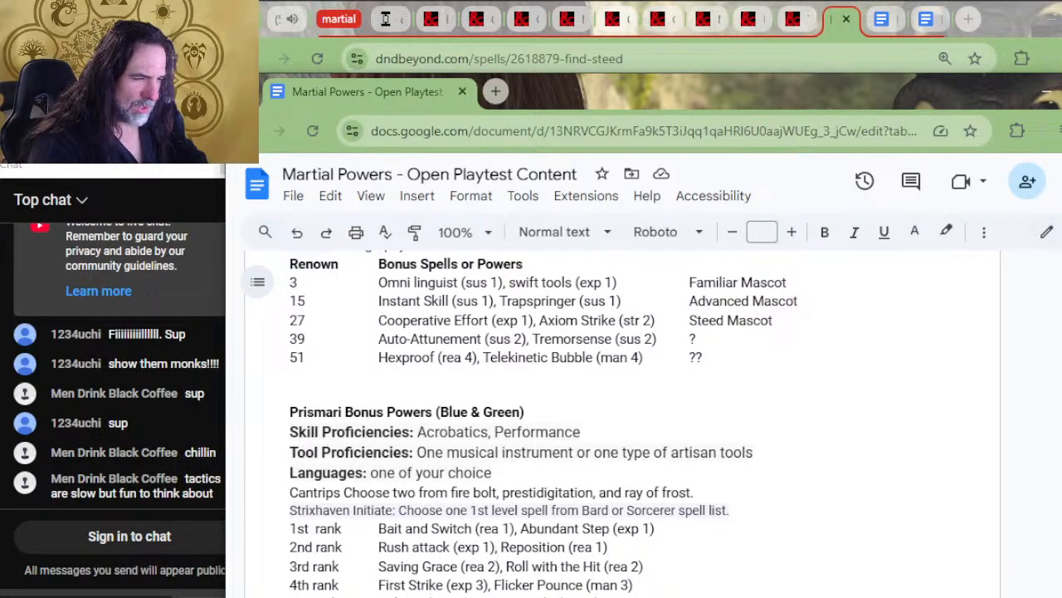
left_click_drag(521, 413, 482, 414)
type("Red")
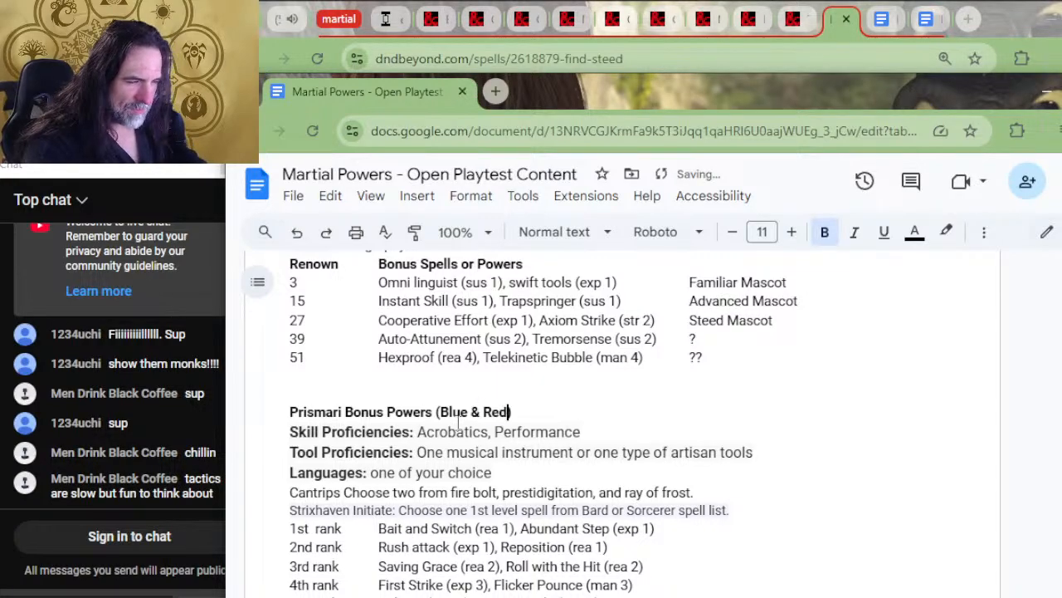
Add a line beneath the Prismari heading and paste Lorehold's Ability Bonuses line into it
key("Home")
key("Down")
key("Down")
key("Return")
key("Up")
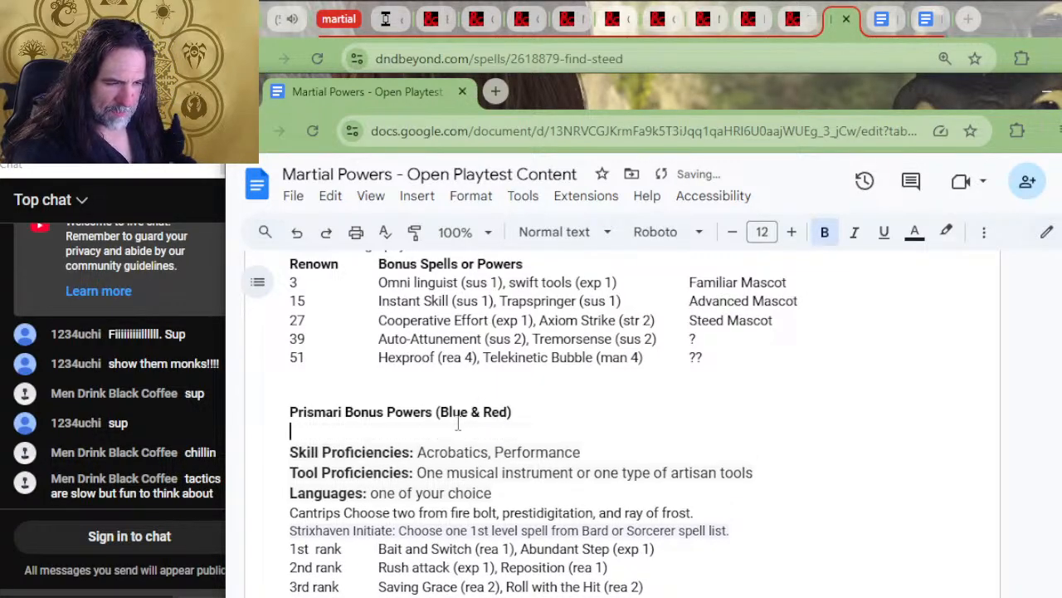
key("ctrl+v")
Replace Prismari's ability bonuses with "Dexterity, Charisma, or choose 2" copied from the college table, and remove the extra gap before it
scroll(550, 498, "up", 4)
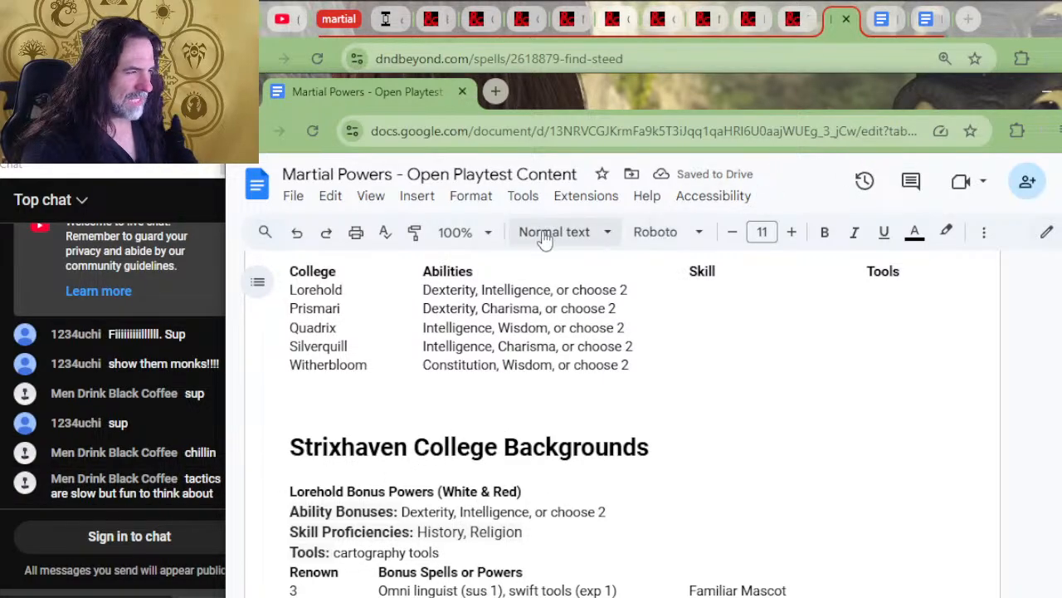
left_click_drag(645, 307, 387, 307)
key("ctrl+c")
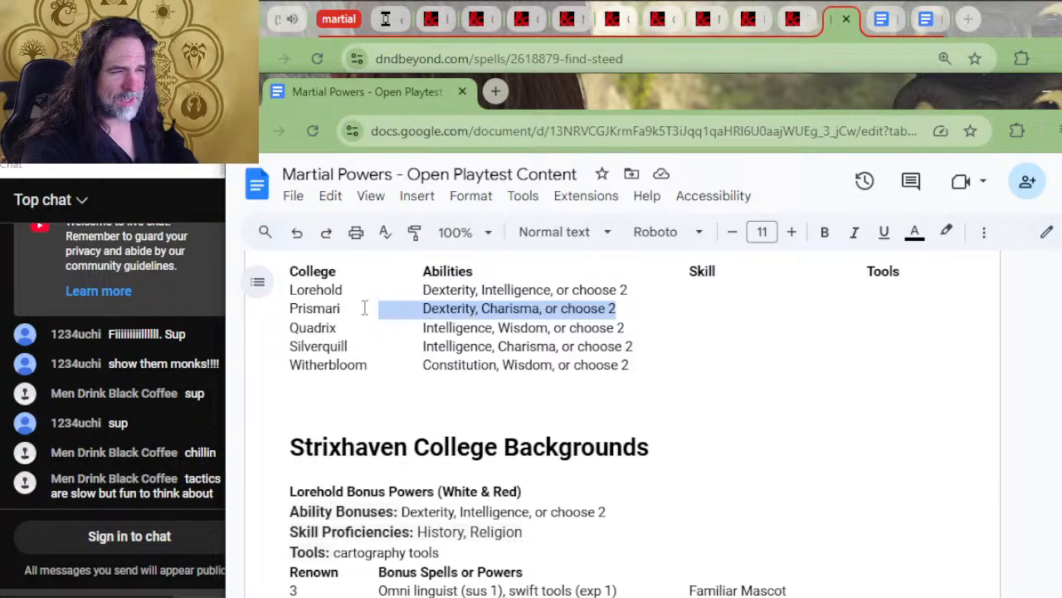
scroll(454, 382, "down", 4)
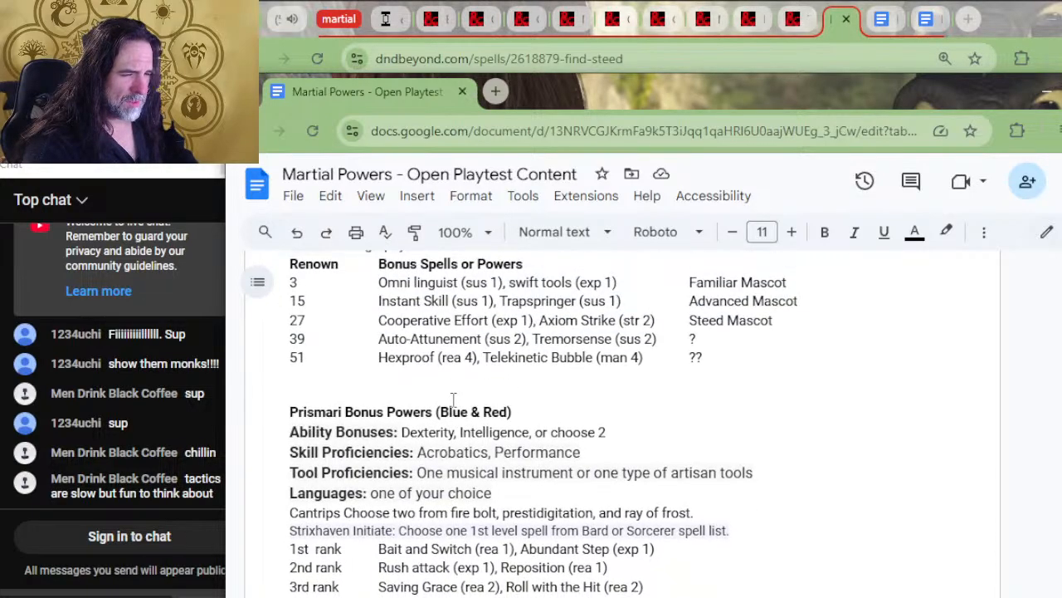
scroll(453, 399, "up", 2)
scroll(454, 399, "down", 4)
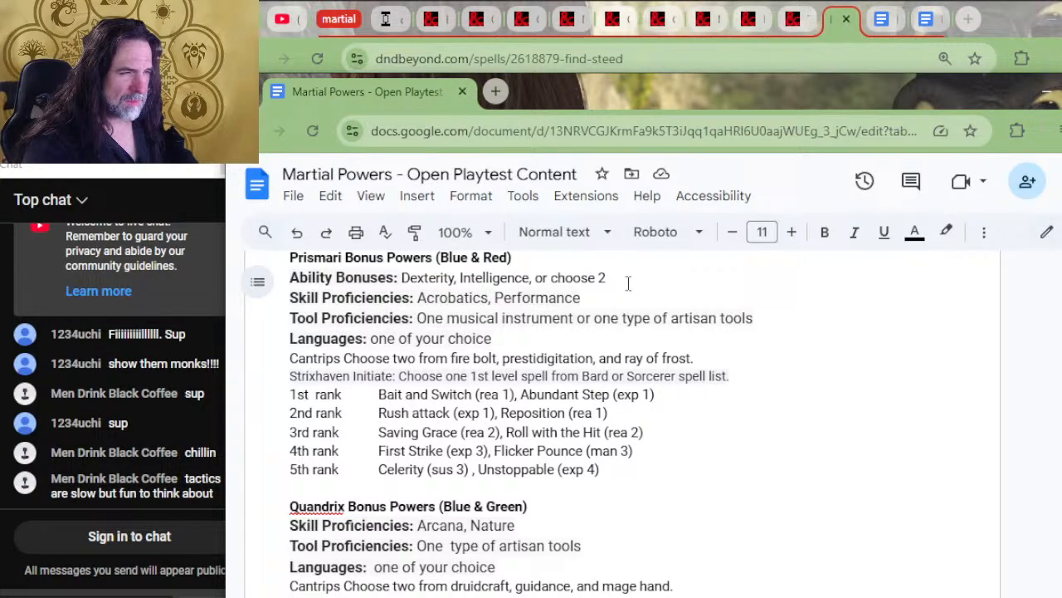
left_click_drag(628, 276, 404, 278)
key("ctrl+v")
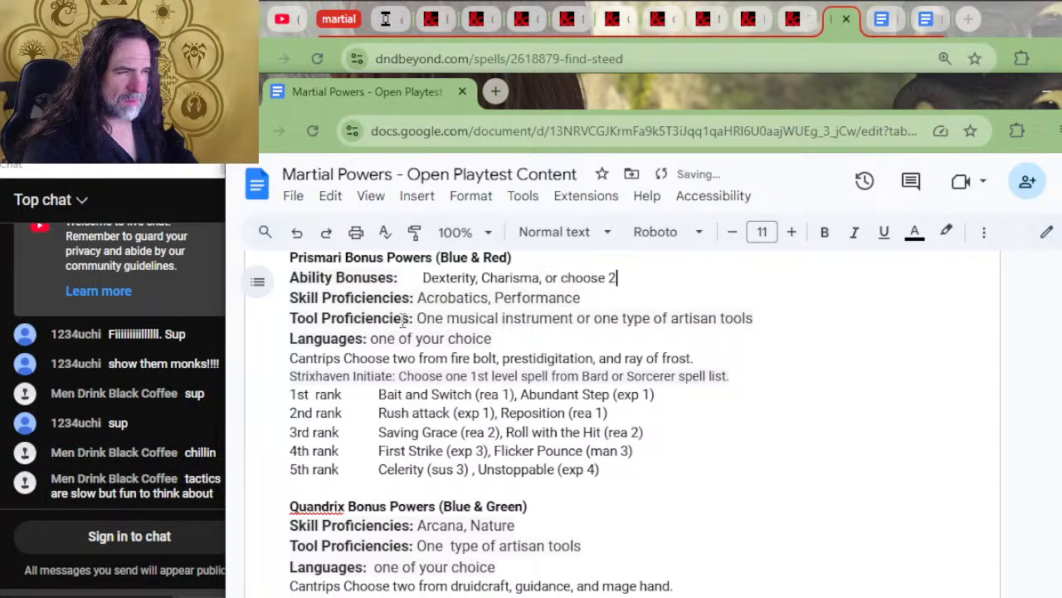
left_click(420, 279)
key("BackSpace")
scroll(498, 332, "up", 3)
scroll(395, 352, "down", 3)
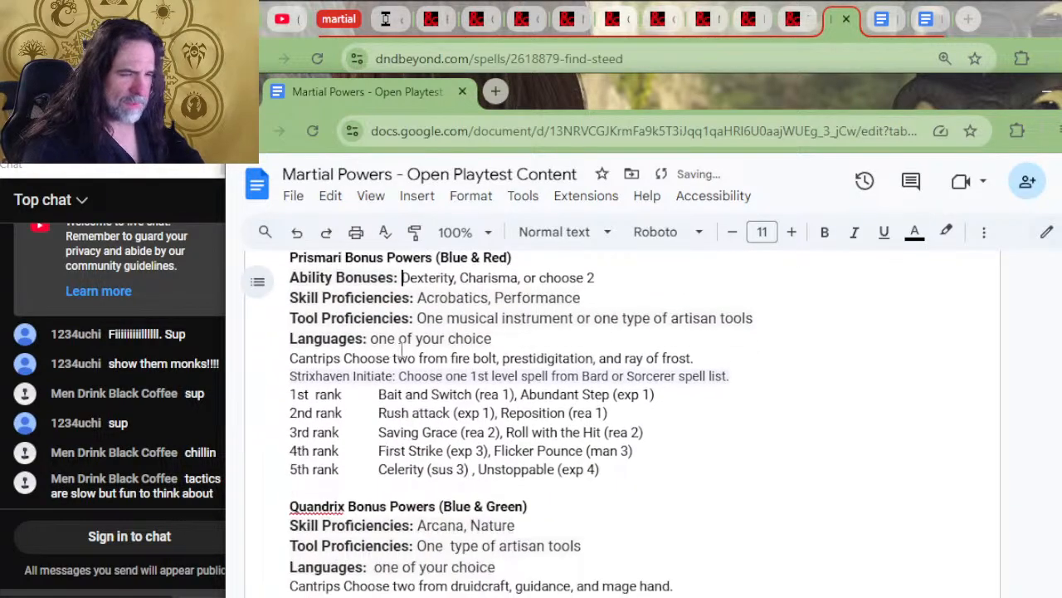
Replace Quandrix's Cantrips and Strixhaven Initiate lines with Lorehold's Tools and Renown header lines, and delete Quandrix's Languages line
scroll(672, 405, "up", 4)
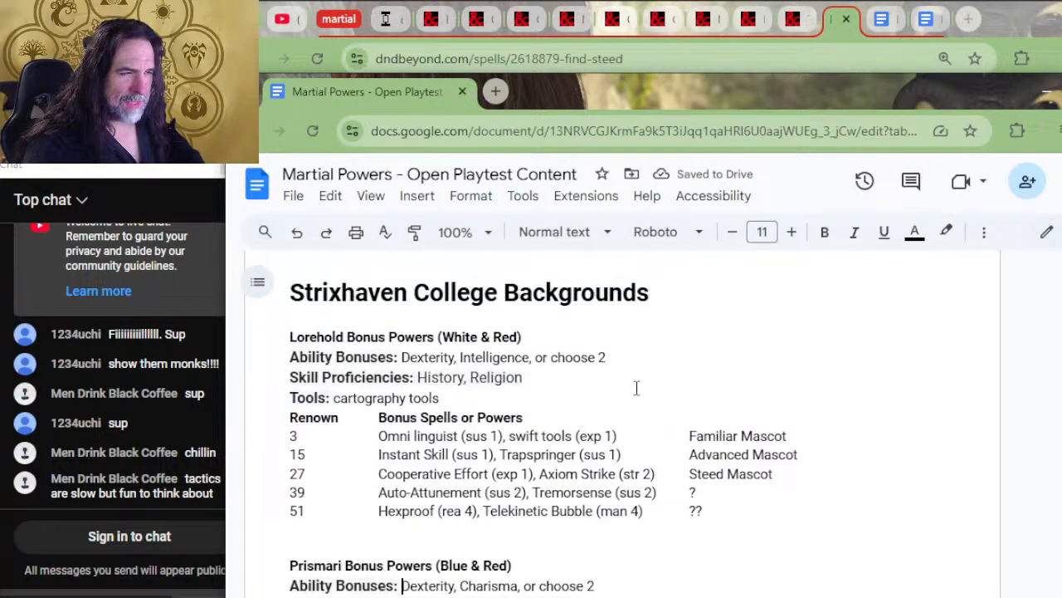
left_click_drag(724, 422, 725, 381)
key("ctrl+c")
scroll(690, 431, "down", 5)
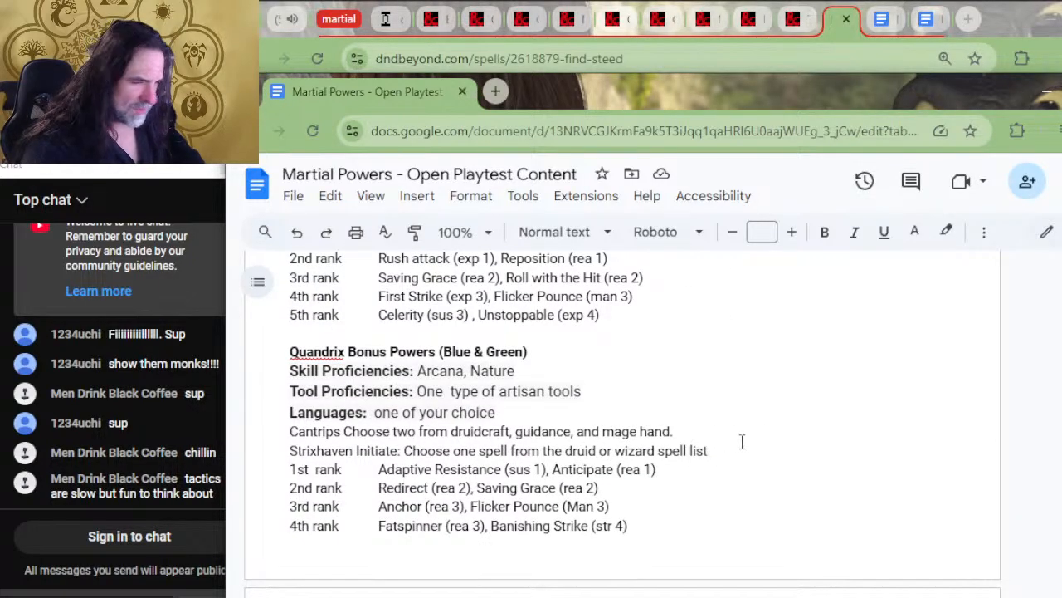
left_click_drag(737, 451, 736, 420)
key("ctrl+v")
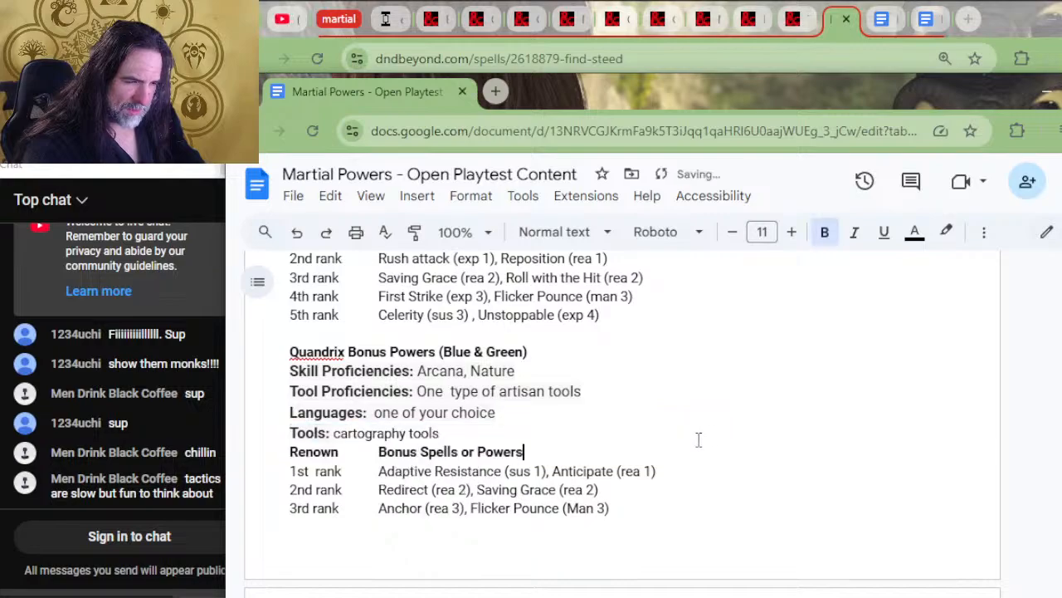
left_click_drag(606, 405, 609, 396)
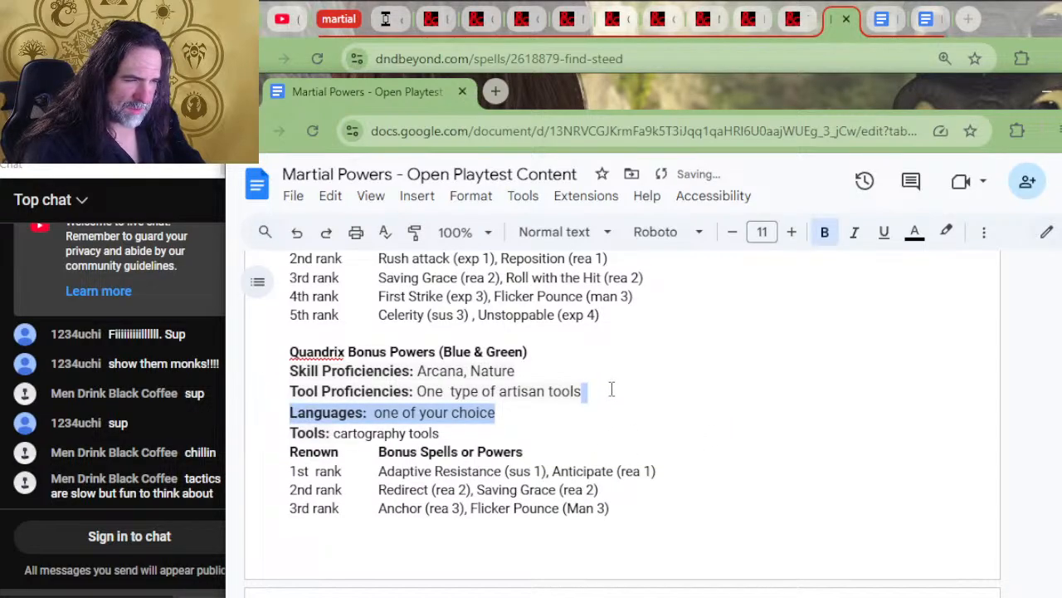
key("BackSpace")
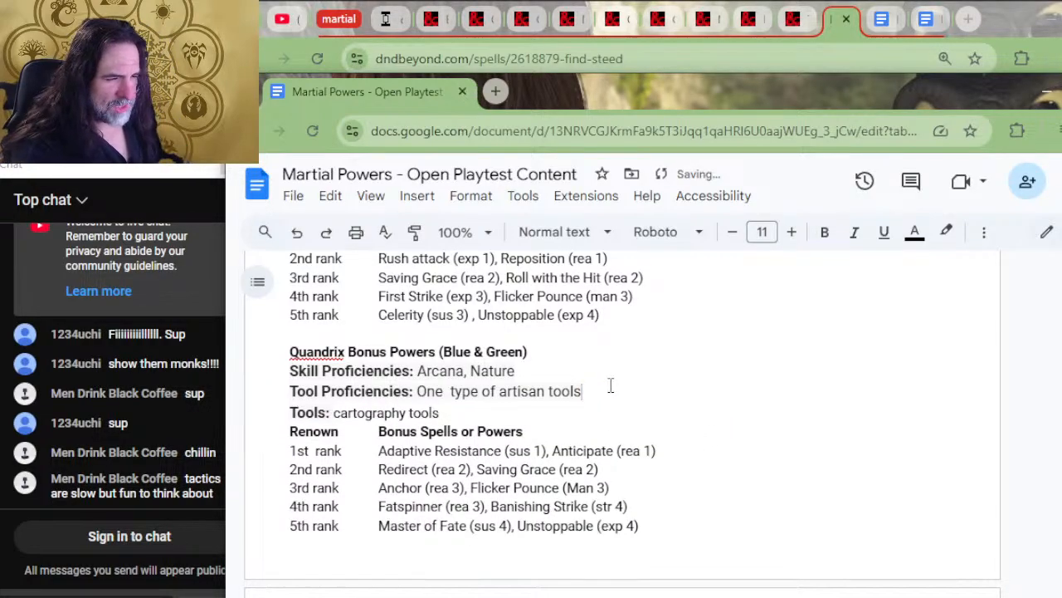
Replace Prismari's Languages, Cantrips and Strixhaven Initiate lines with the copied Tools and Renown header lines
scroll(687, 396, "up", 4)
scroll(687, 401, "down", 4)
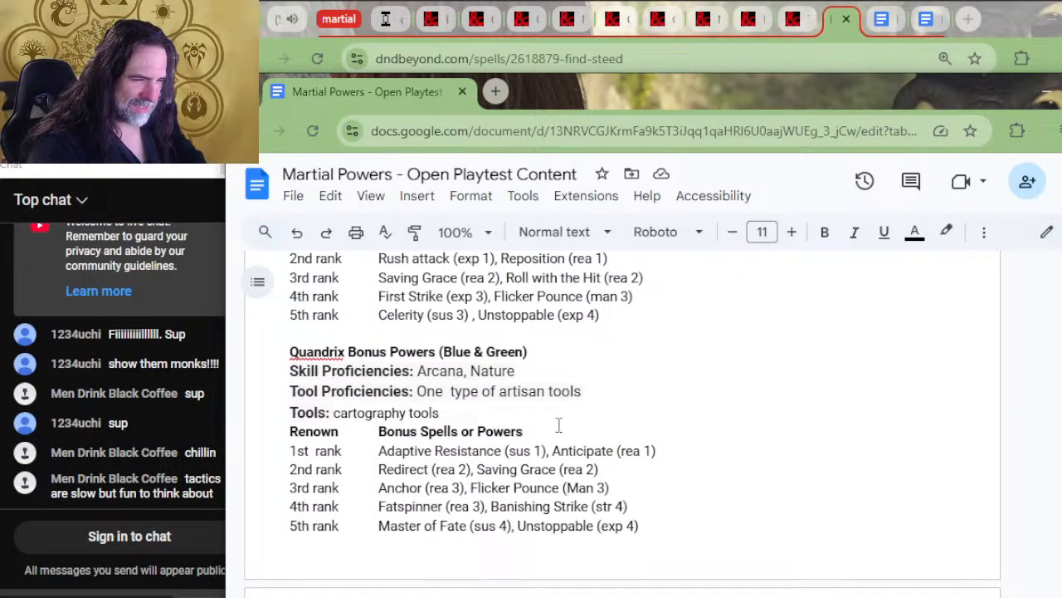
scroll(616, 390, "up", 2)
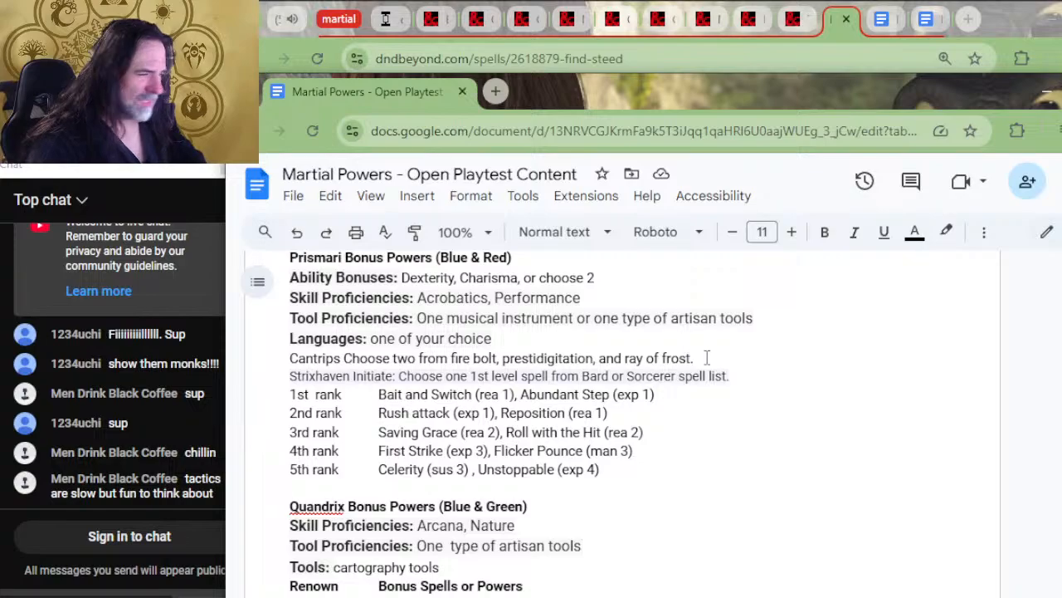
left_click_drag(727, 375, 286, 347)
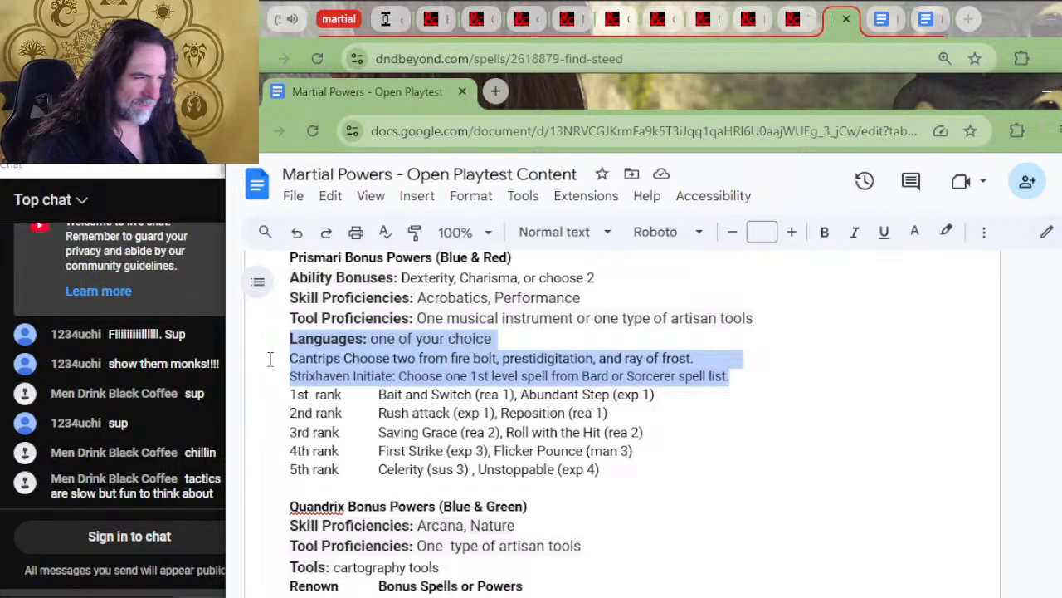
key("ctrl+v")
Delete the blank line and the "Tools: cartography tools" line from the Prismari section
left_click(354, 340)
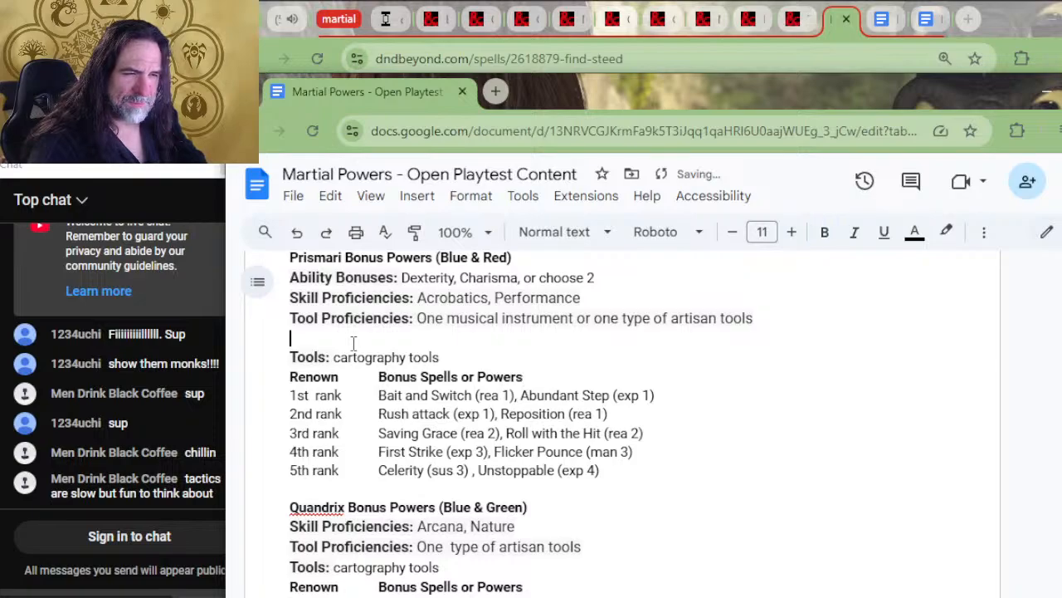
double_click(354, 342)
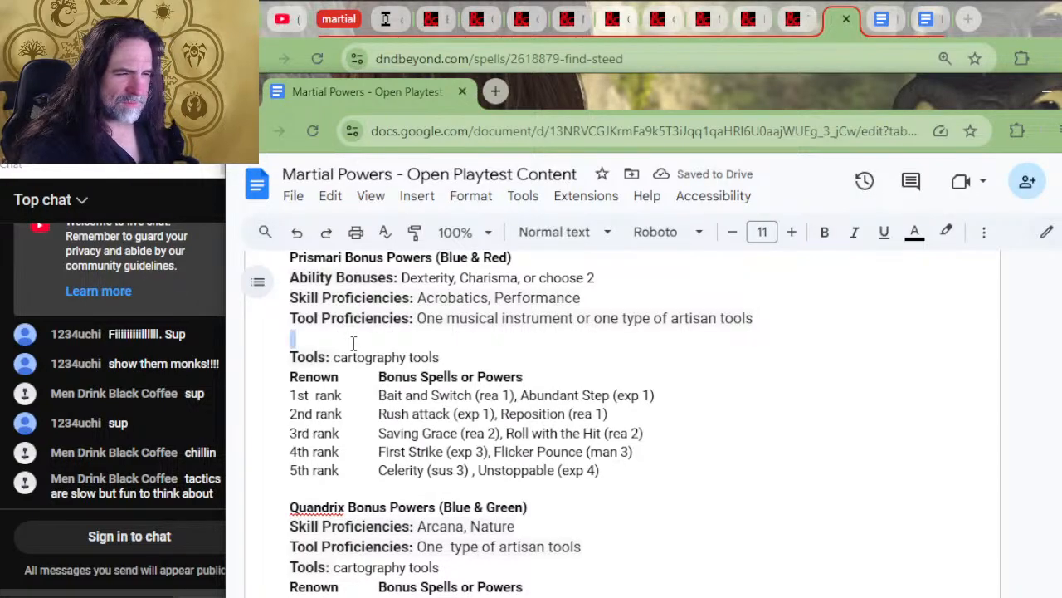
key("Up")
key("Down")
key("shift+Down")
key("shift+Down")
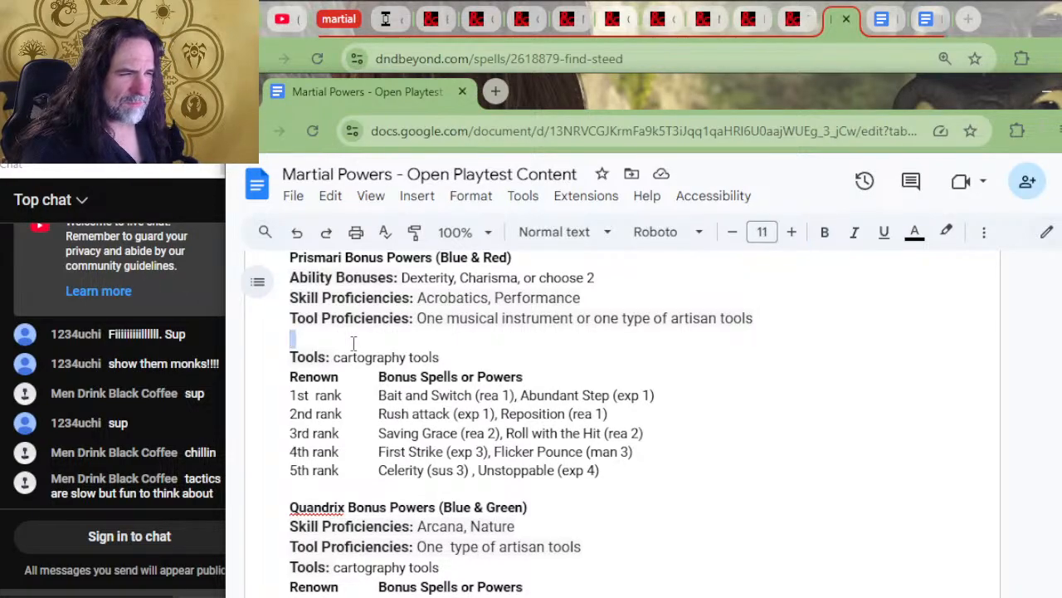
key("BackSpace")
key("Left")
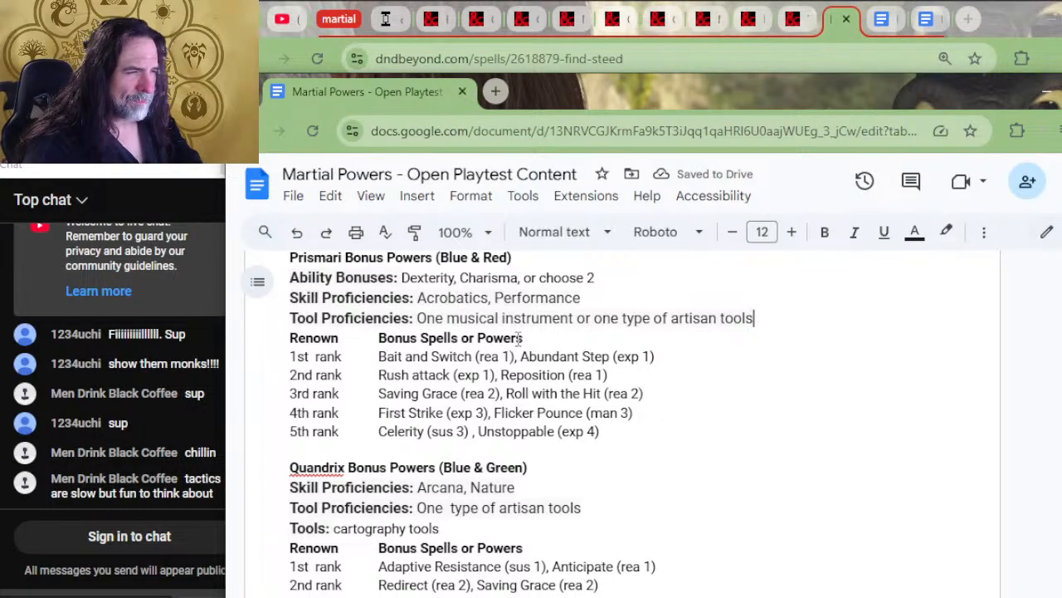
Copy Prismari's Ability Bonuses line and paste it beneath the Quandrix Bonus Powers heading
left_click_drag(606, 277, 602, 264)
left_click(594, 388)
left_click_drag(615, 423, 606, 406)
key("ctrl+c")
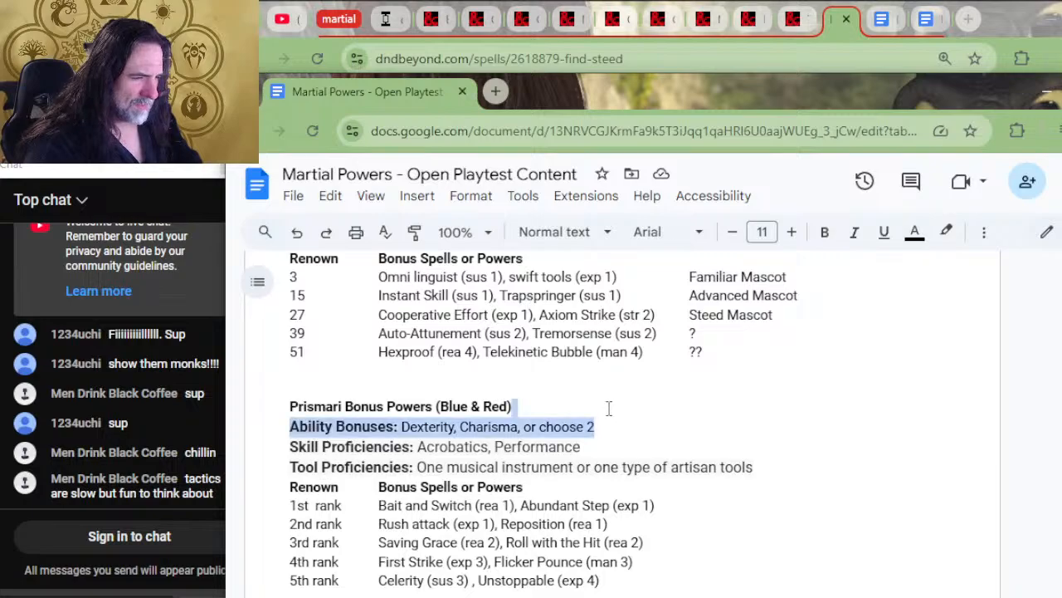
scroll(581, 496, "down", 2)
left_click(553, 463)
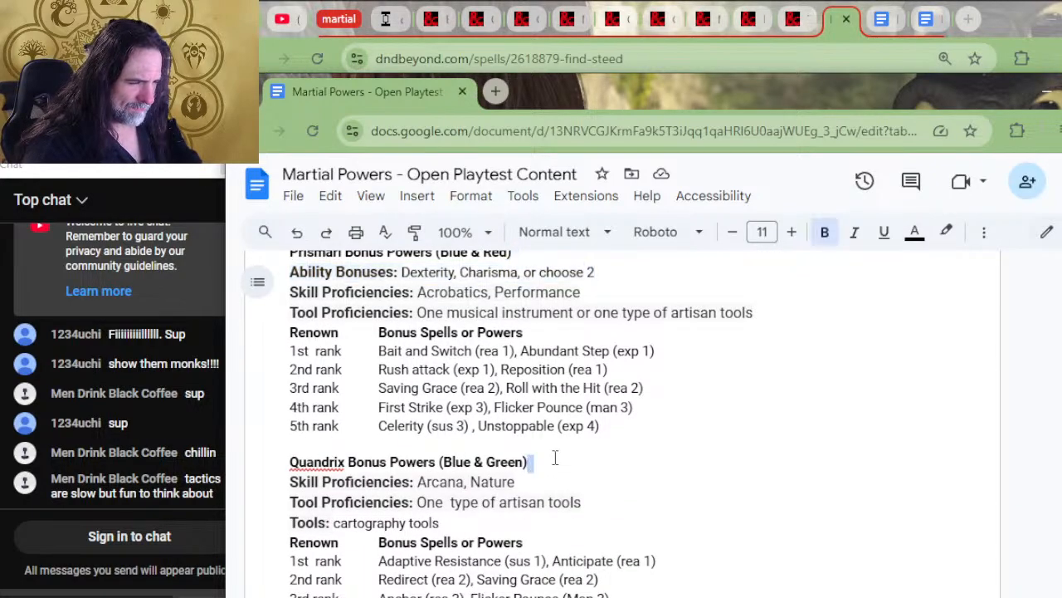
key("ctrl+v")
Delete the "Tools: cartography tools" line from the Quandrix section
left_click_drag(511, 543, 336, 535)
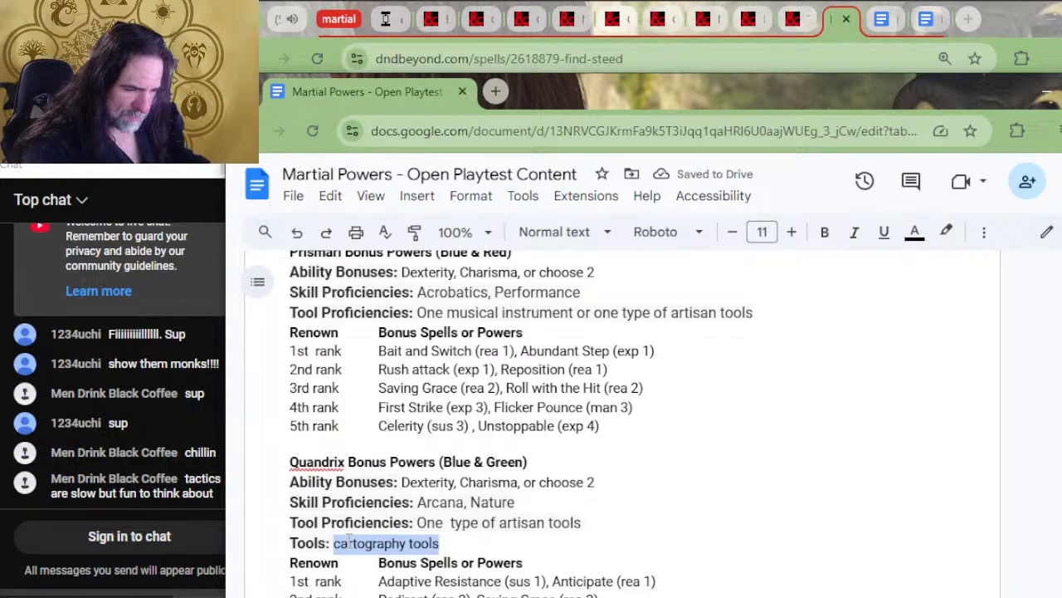
key("BackSpace")
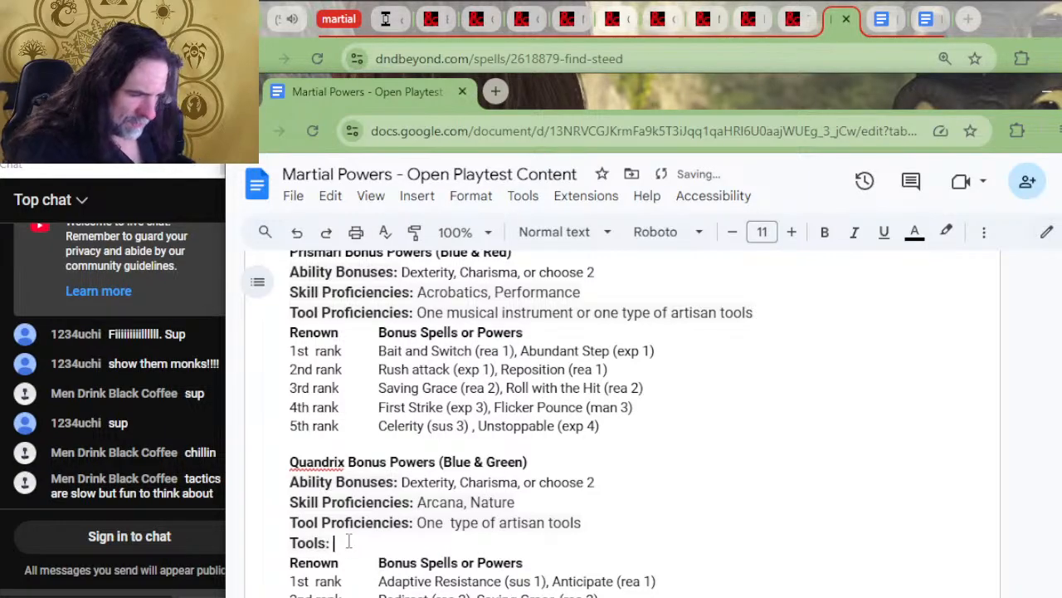
key("BackSpace")
key("BackSpace")
key("Home")
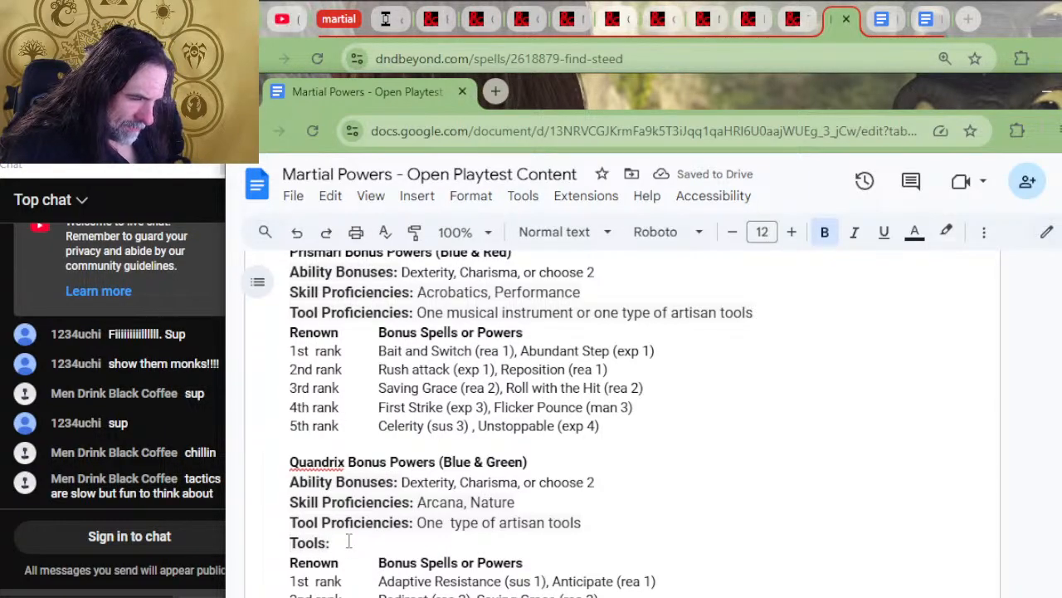
key("shift+Down")
key("Delete")
key("Left")
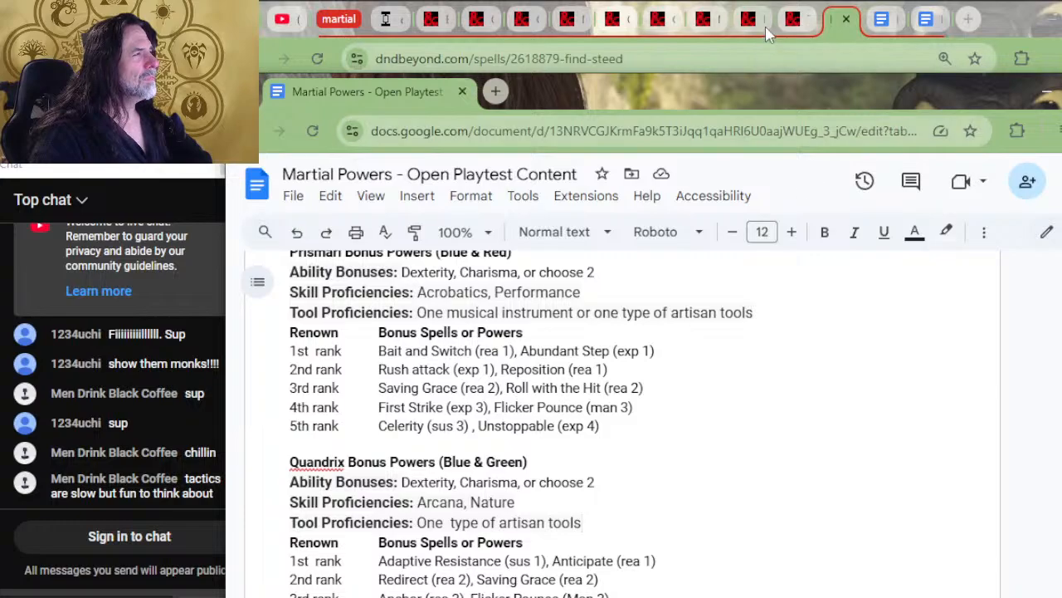
Switch to the D&D Beyond home page, restore the default page zoom and dismiss the ILLRIGGER class banner
left_click(792, 20)
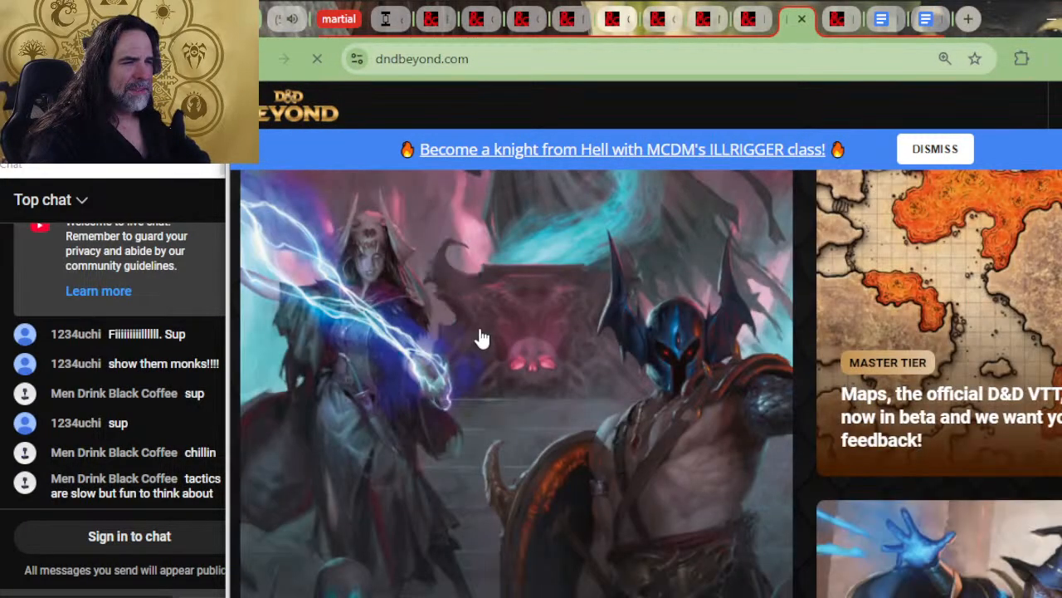
key("ctrl+0")
left_click(915, 143)
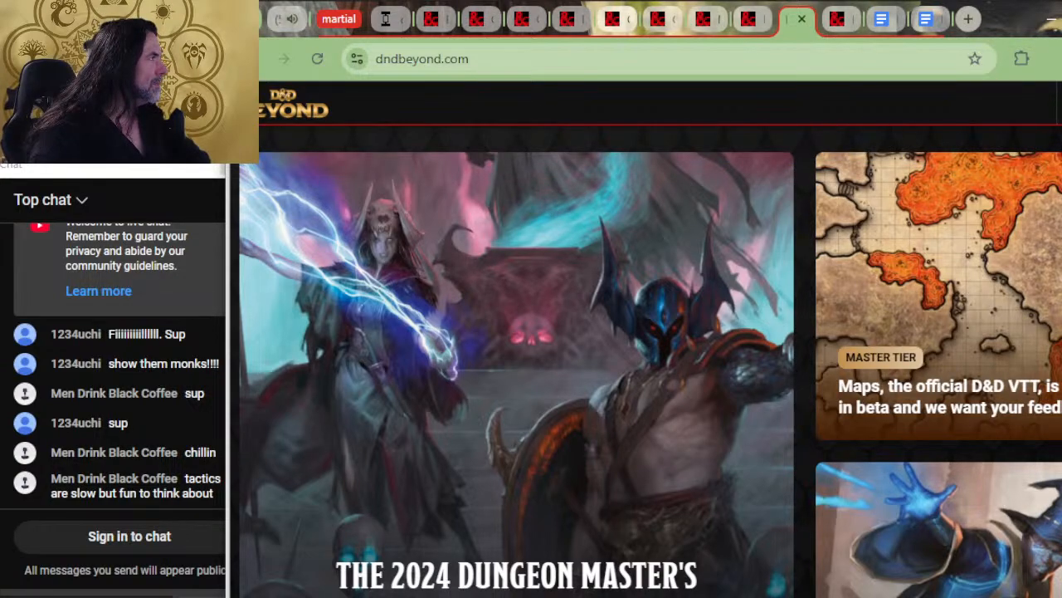
Look through the site navigation's list of sourcebooks for the Strixhaven book
left_click(1061, 103)
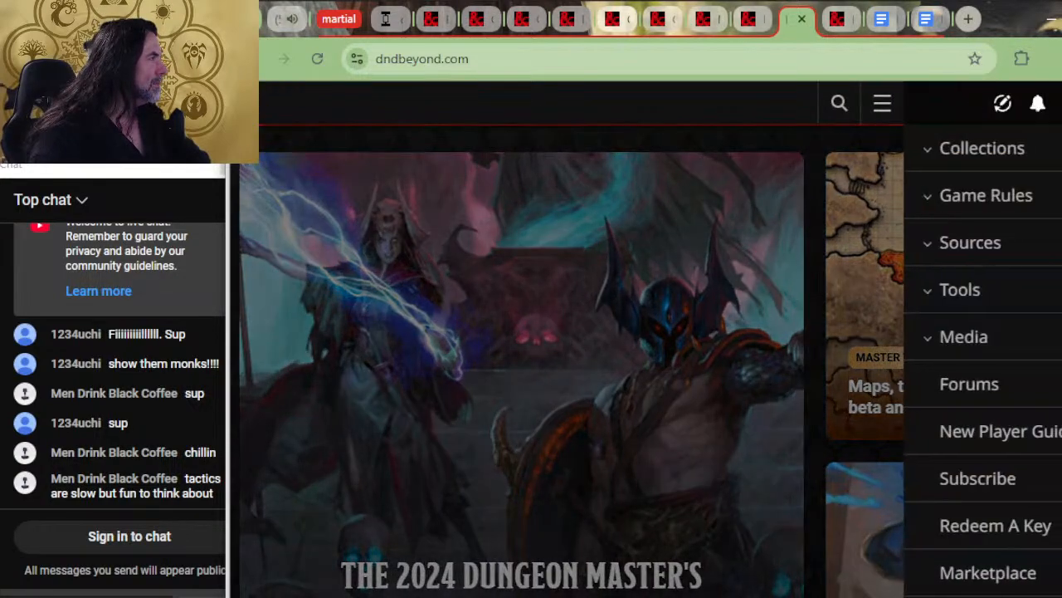
left_click(979, 242)
left_click(988, 339)
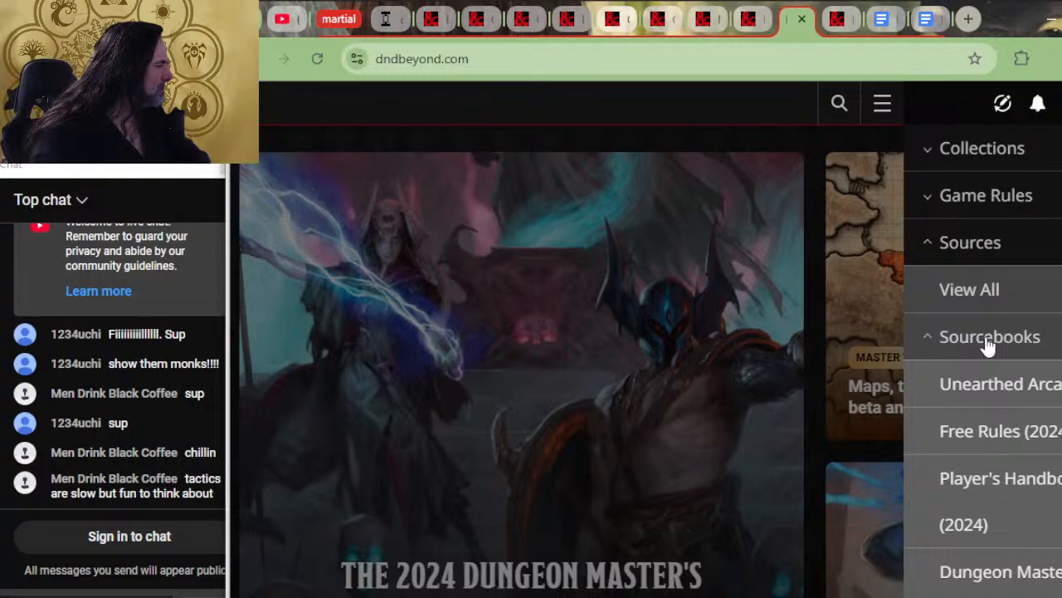
scroll(987, 347, "down", 10)
scroll(996, 435, "down", 10)
scroll(997, 435, "up", 2)
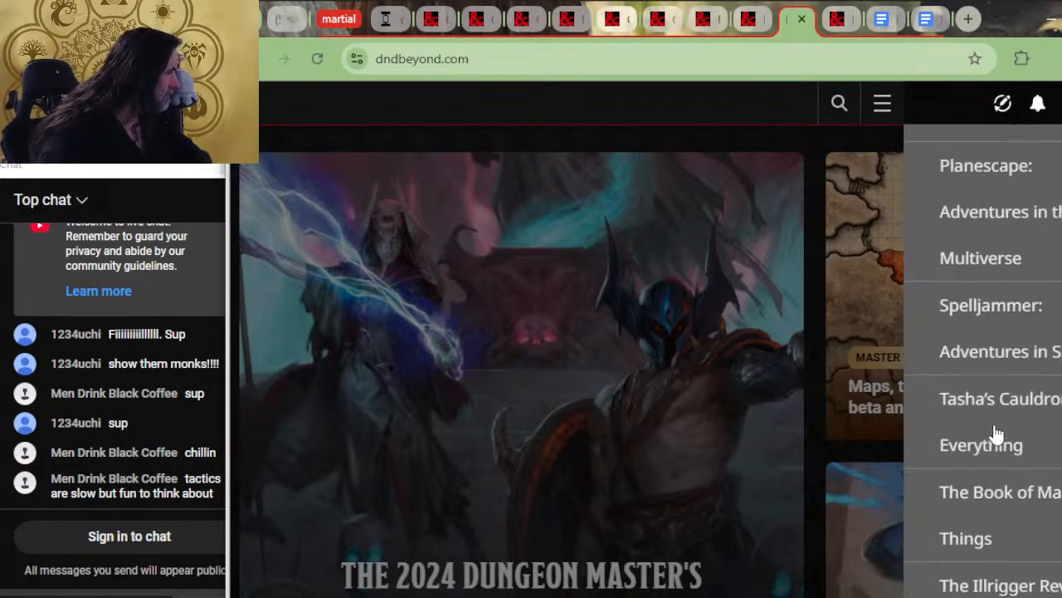
scroll(1001, 258, "down", 4)
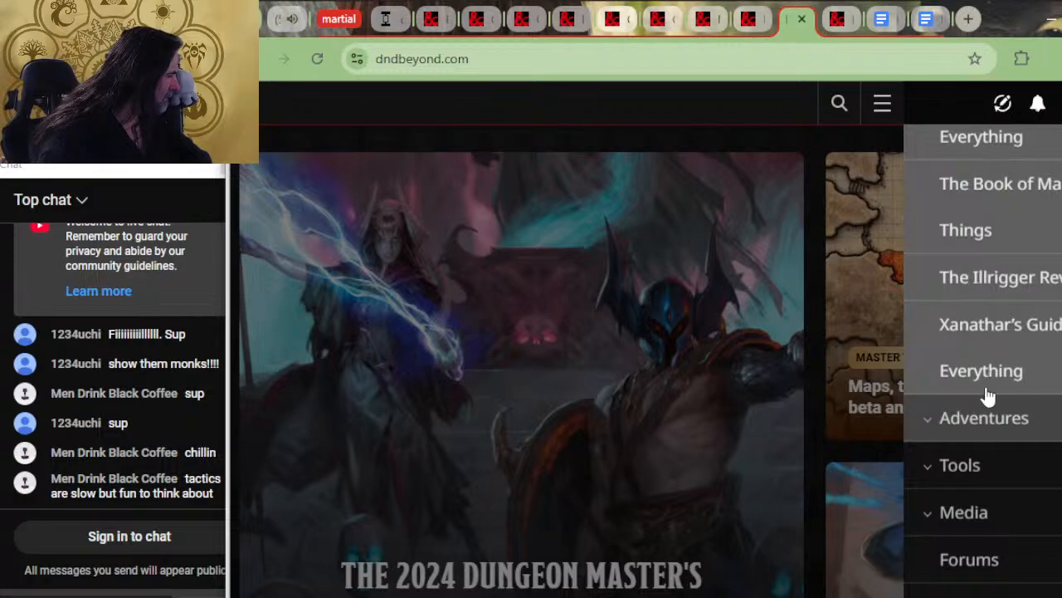
scroll(988, 398, "down", 2)
Expand the site navigation's list of adventures and look through it for the Strixhaven book
left_click(980, 274)
scroll(1029, 299, "down", 13)
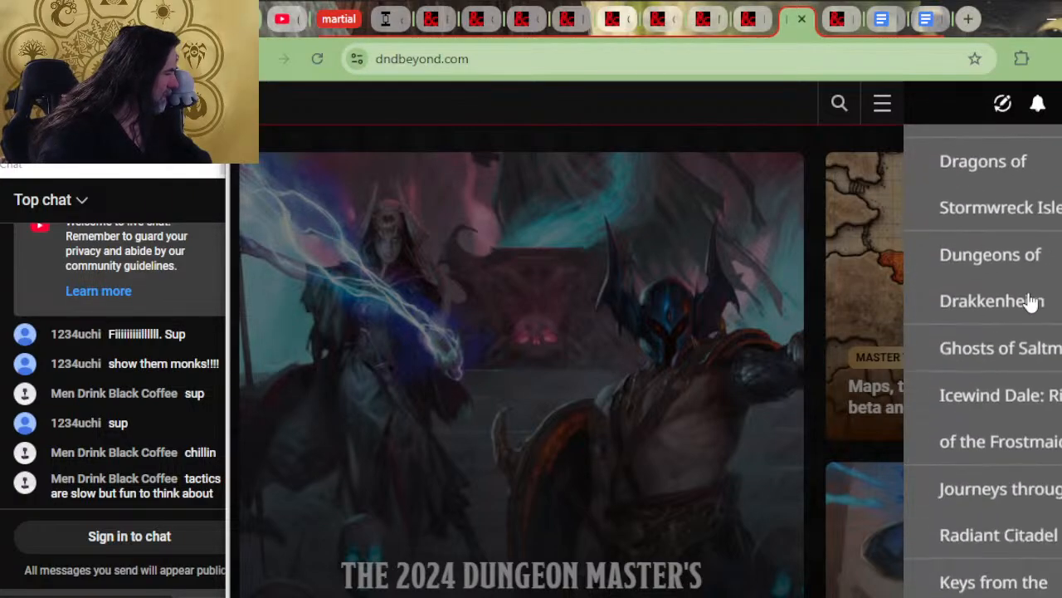
scroll(1027, 327, "down", 4)
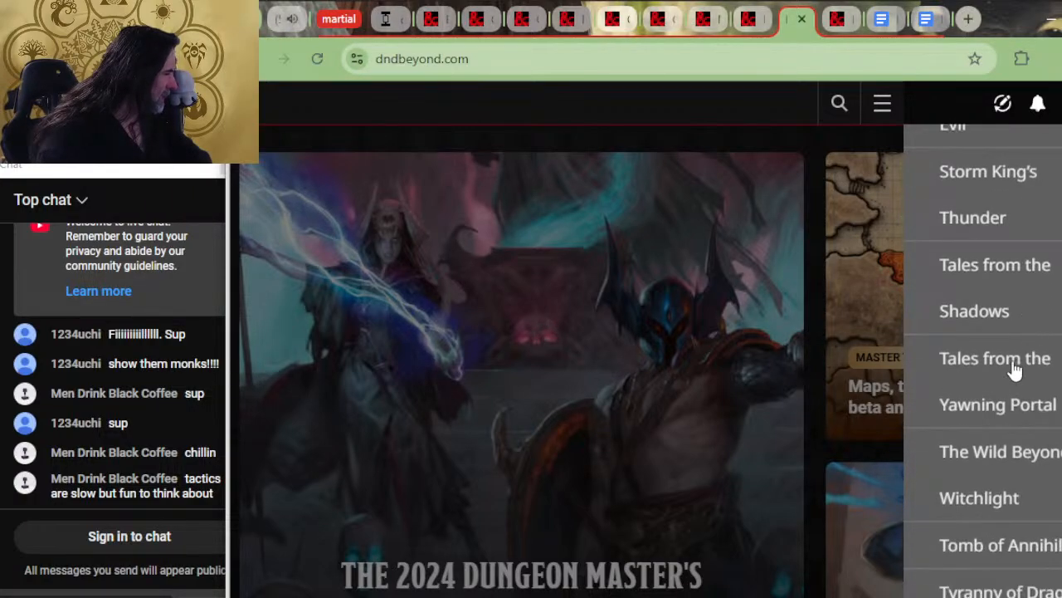
scroll(1040, 274, "up", 4)
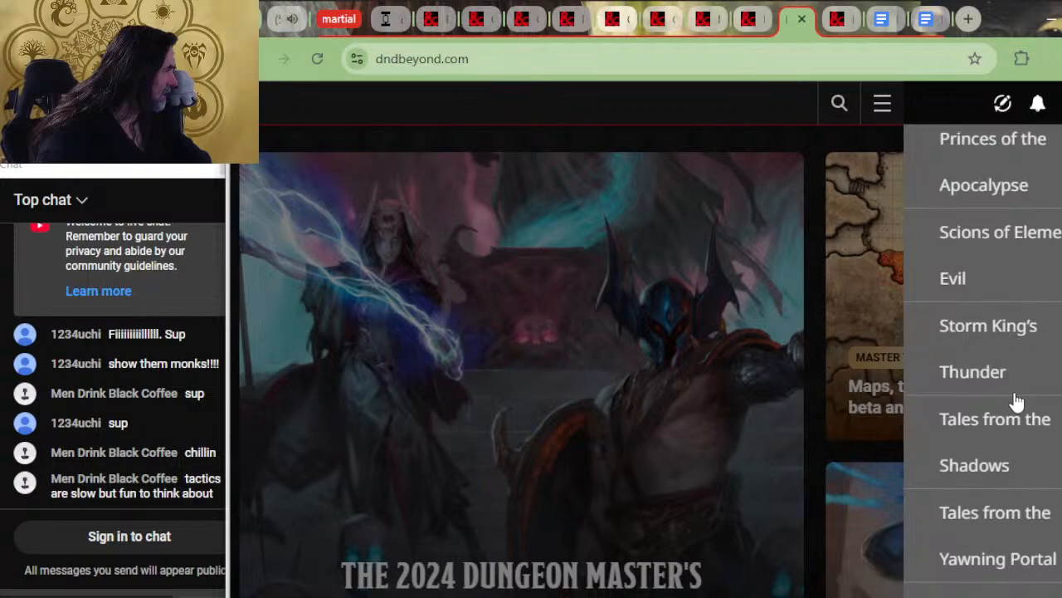
scroll(1040, 358, "up", 3)
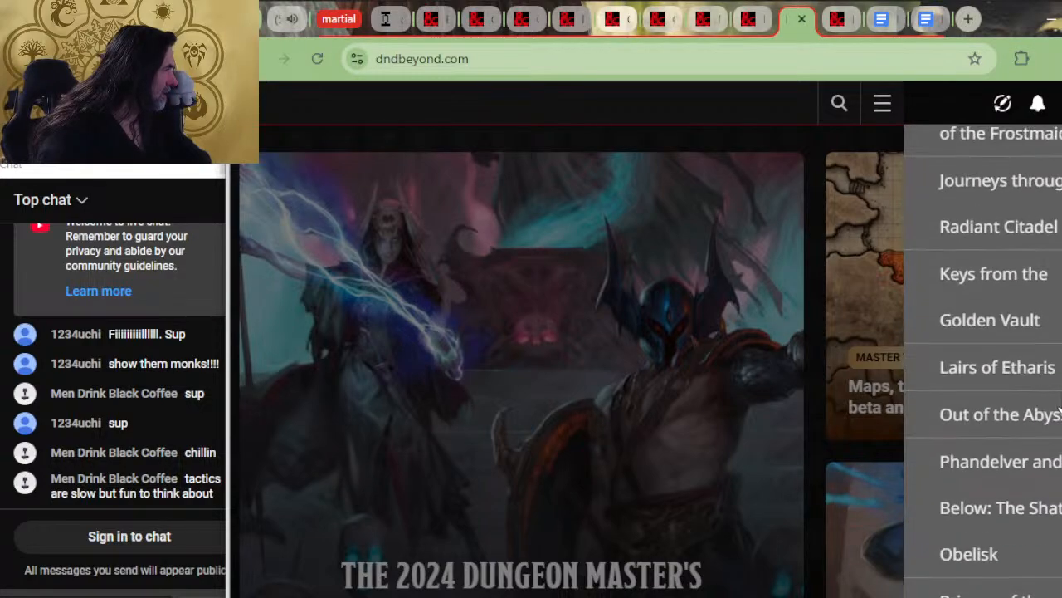
scroll(1054, 337, "down", 1)
scroll(1054, 336, "up", 3)
scroll(1057, 332, "down", 10)
scroll(1053, 342, "up", 10)
scroll(1053, 342, "up", 4)
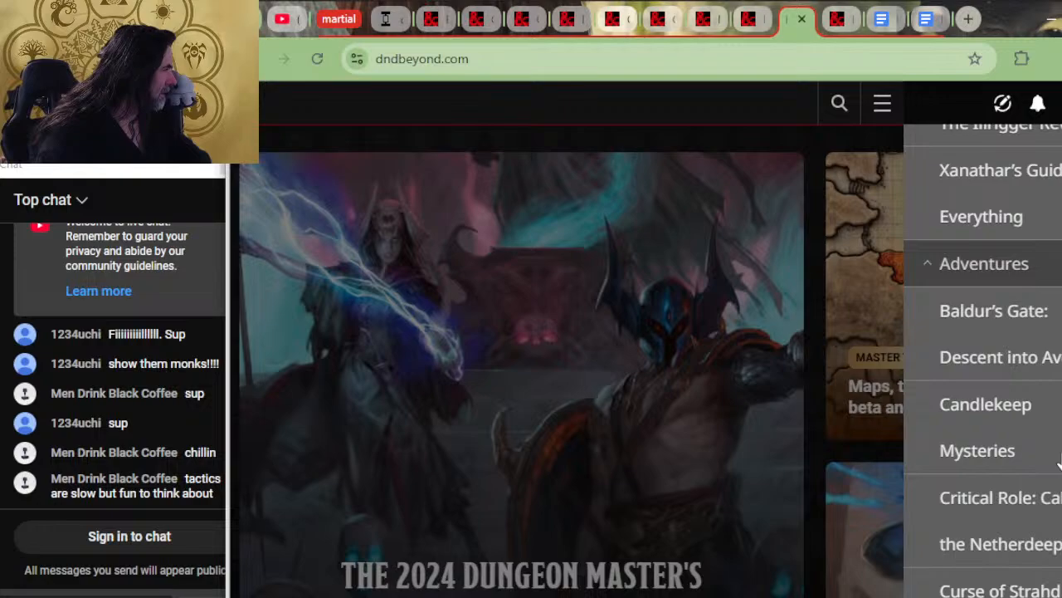
scroll(1059, 465, "up", 6)
scroll(1059, 462, "up", 2)
scroll(1059, 462, "down", 15)
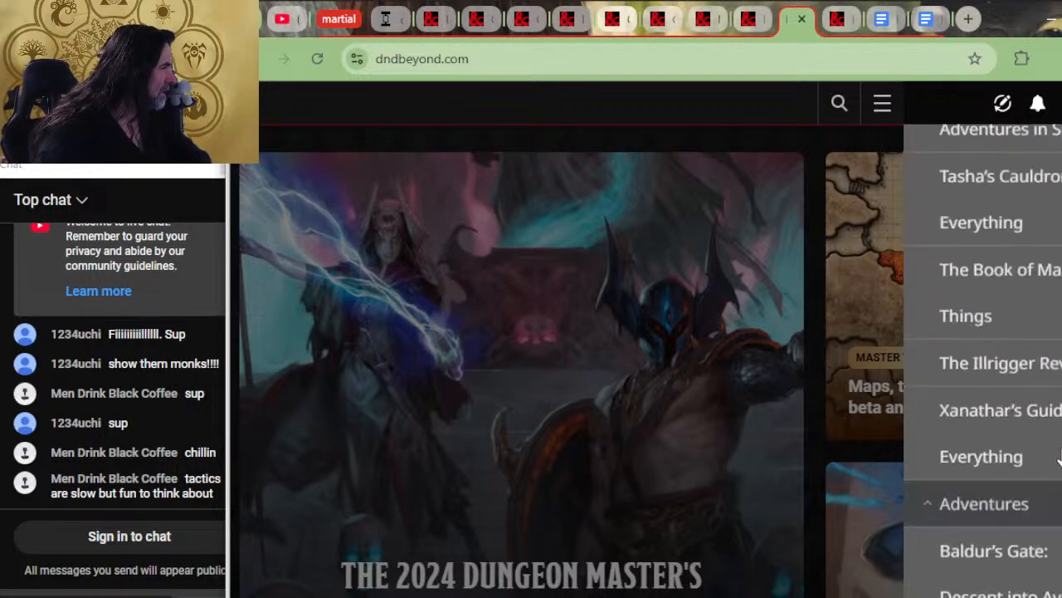
scroll(1044, 388, "down", 14)
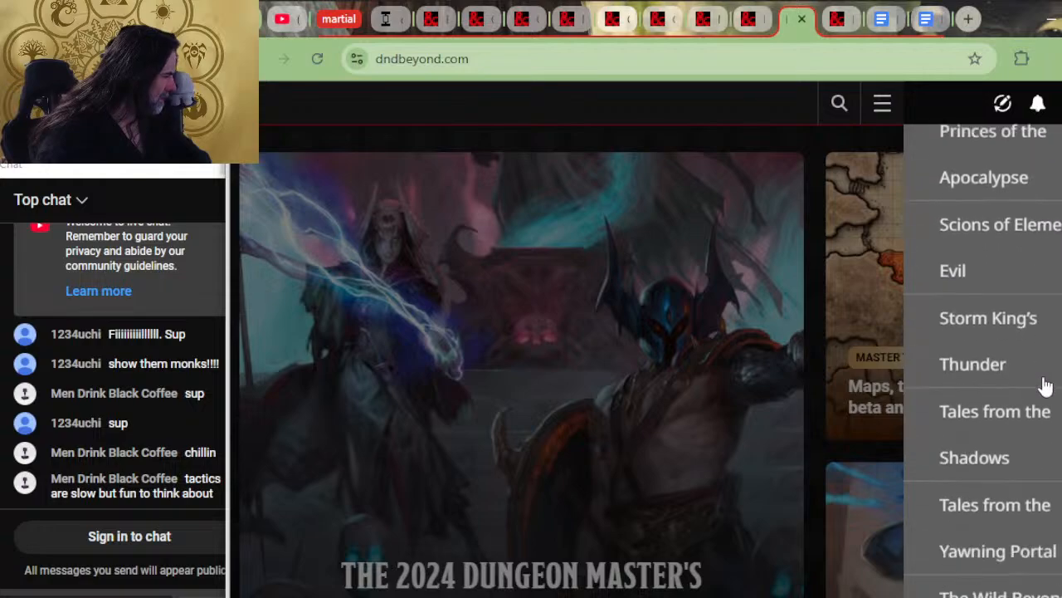
scroll(1038, 353, "down", 1)
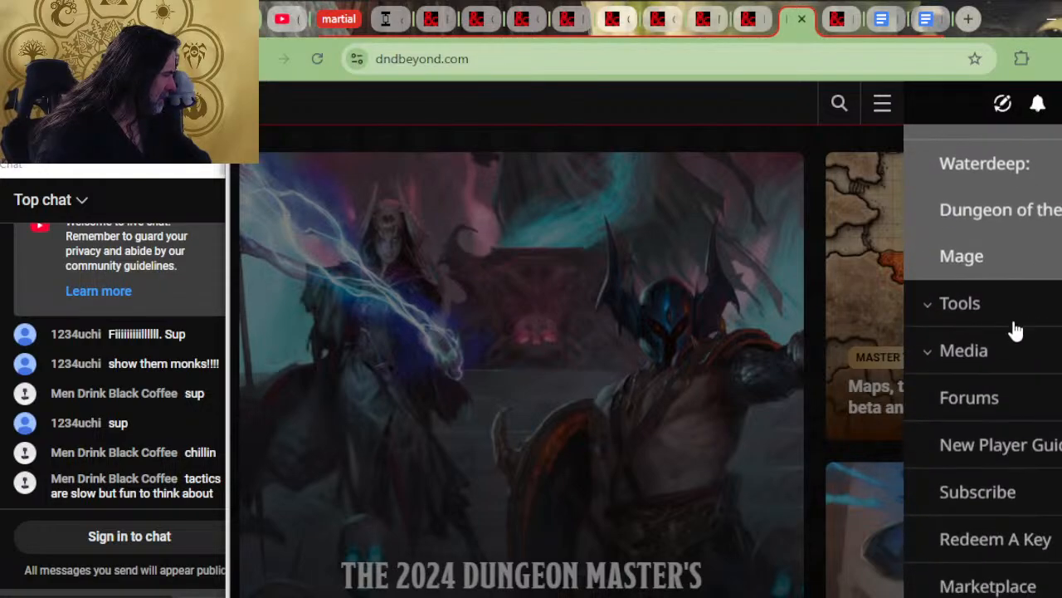
scroll(988, 349, "up", 12)
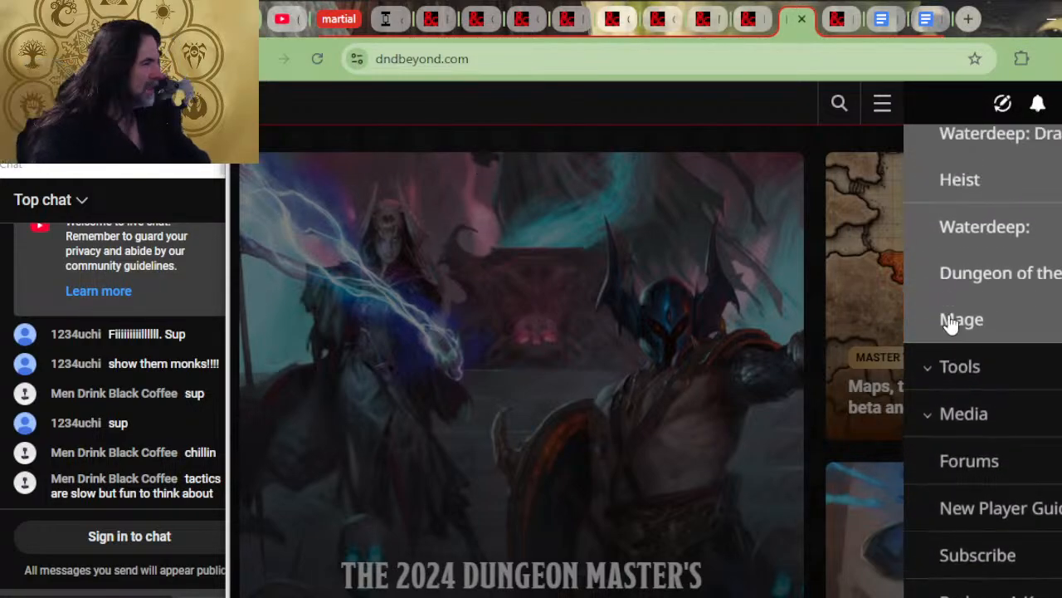
Reduce the page zoom to 80% and open the page listing all sources
key("ctrl+minus")
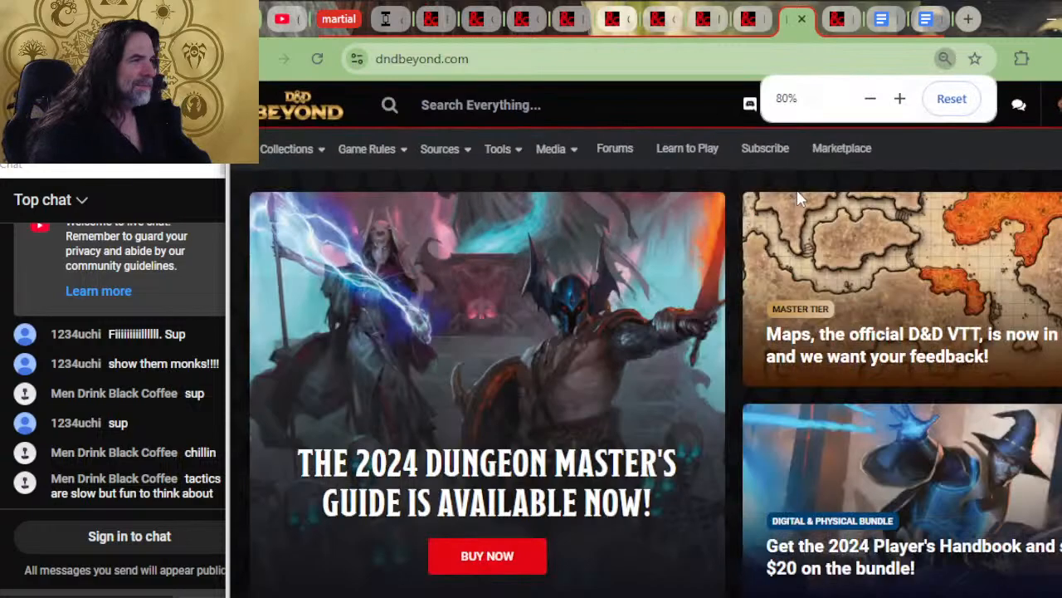
mouse_move(471, 156)
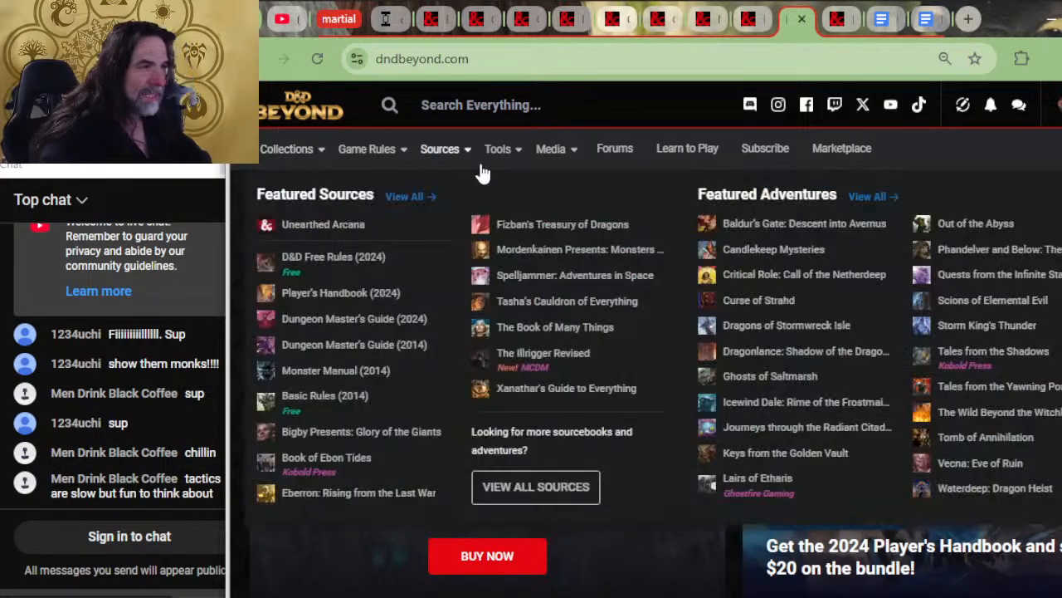
mouse_move(508, 169)
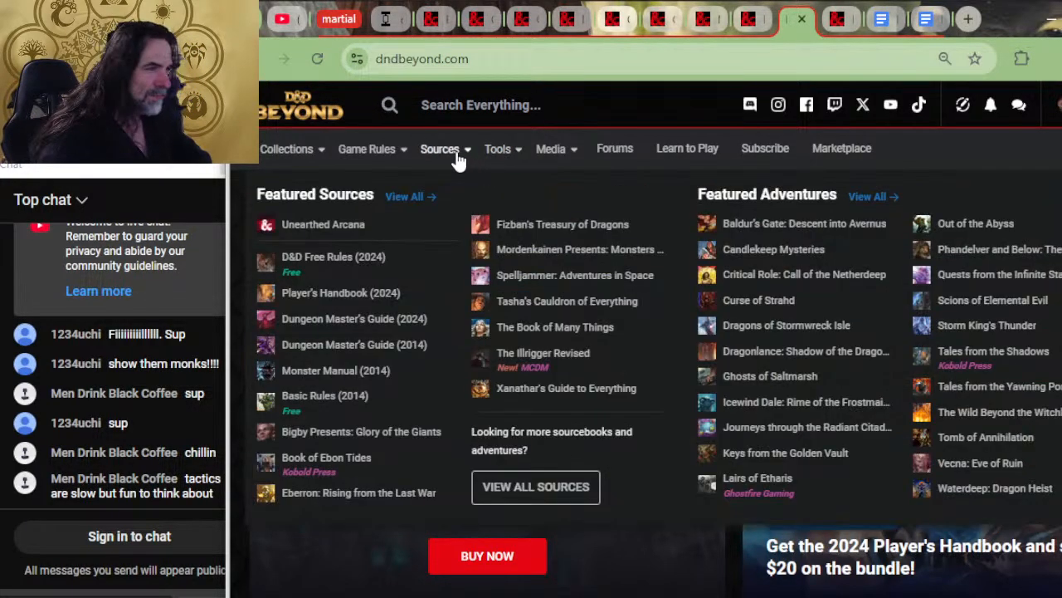
left_click(535, 491)
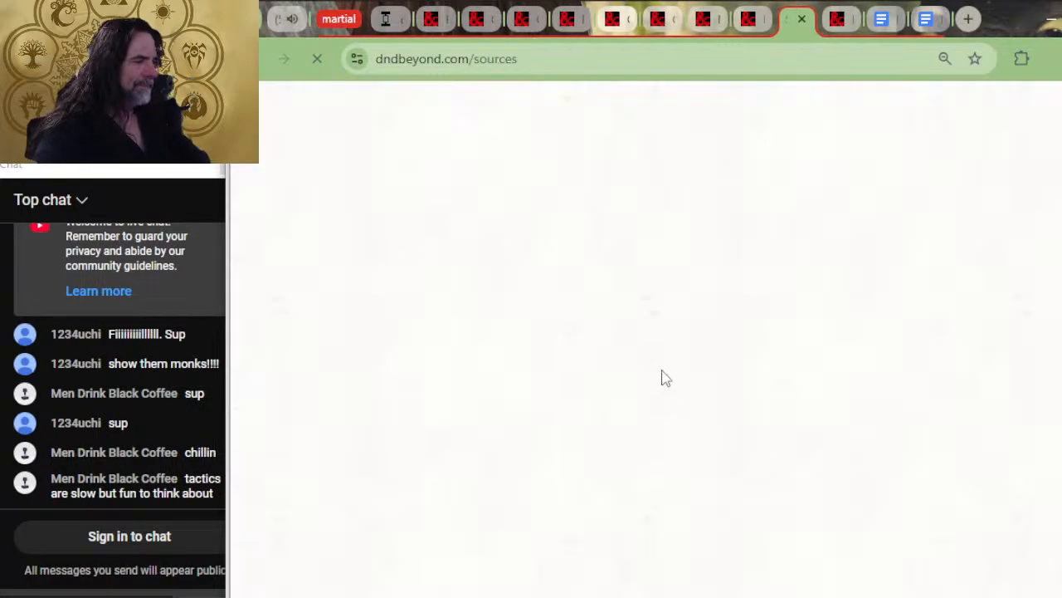
Look through the sourcebook and adventure covers on the sources page for the Strixhaven book
scroll(962, 461, "down", 10)
scroll(963, 461, "down", 5)
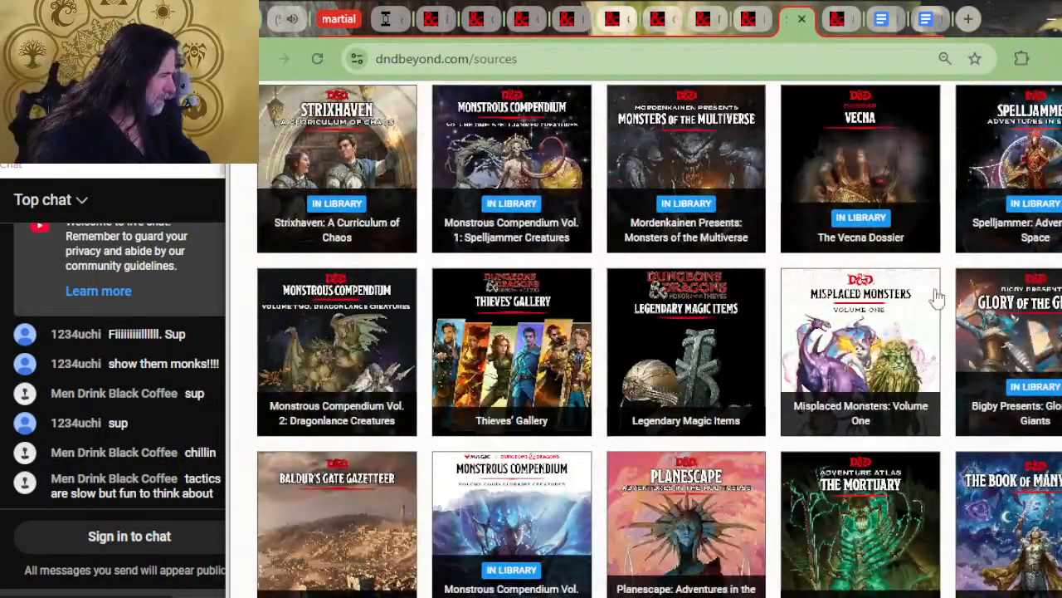
scroll(907, 326, "down", 2)
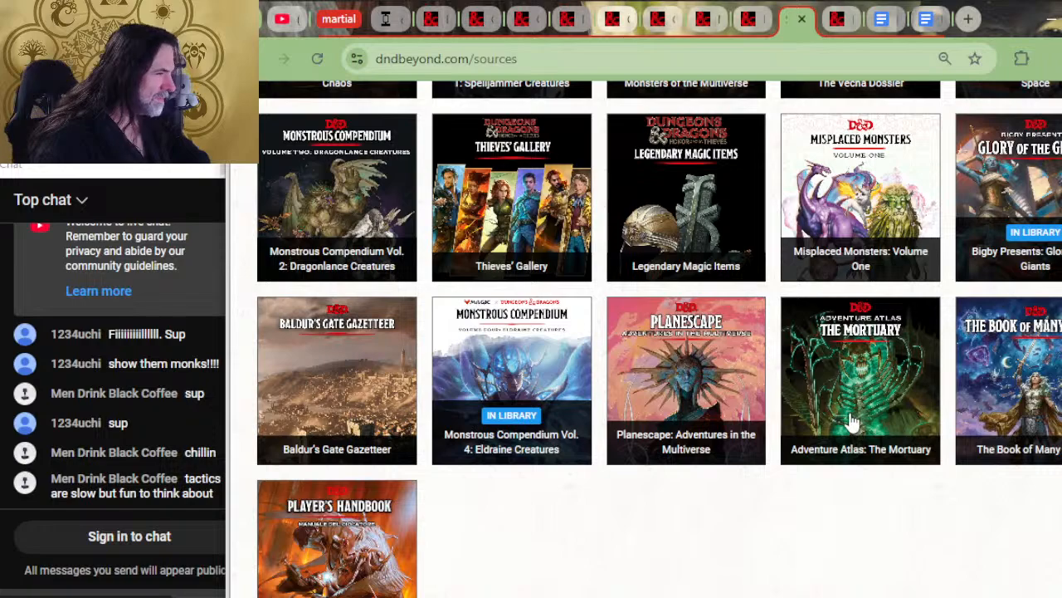
scroll(722, 448, "up", 2)
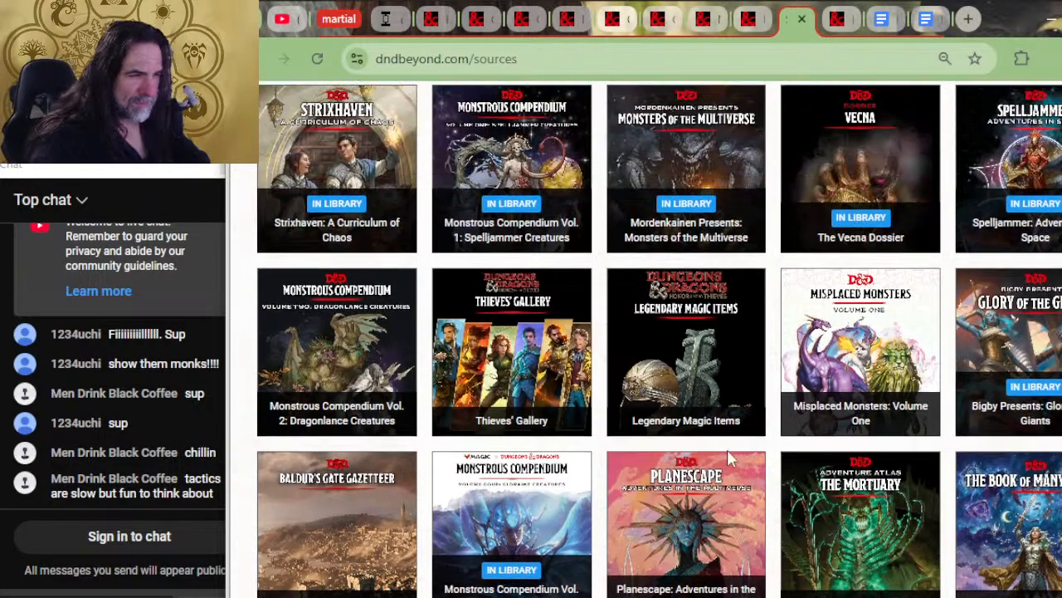
scroll(938, 370, "up", 2)
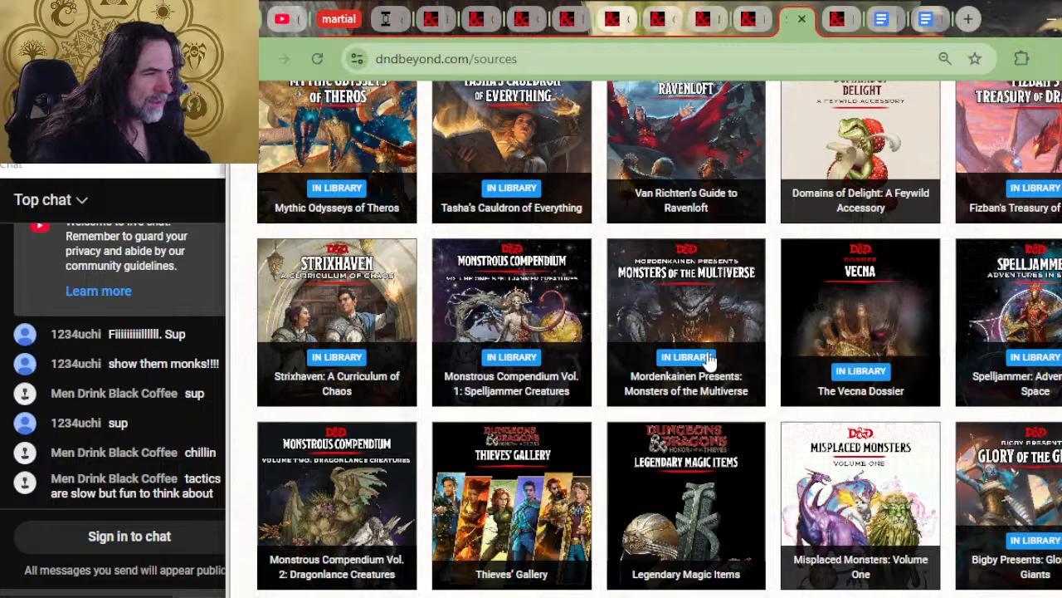
scroll(704, 348, "down", 5)
scroll(523, 405, "up", 7)
scroll(338, 348, "down", 5)
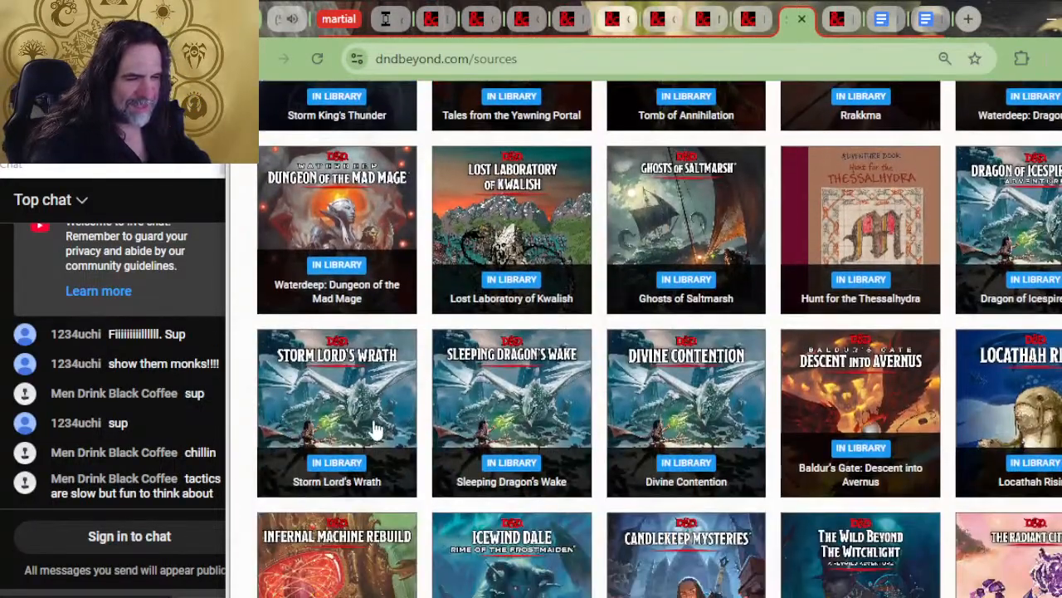
left_click(370, 431)
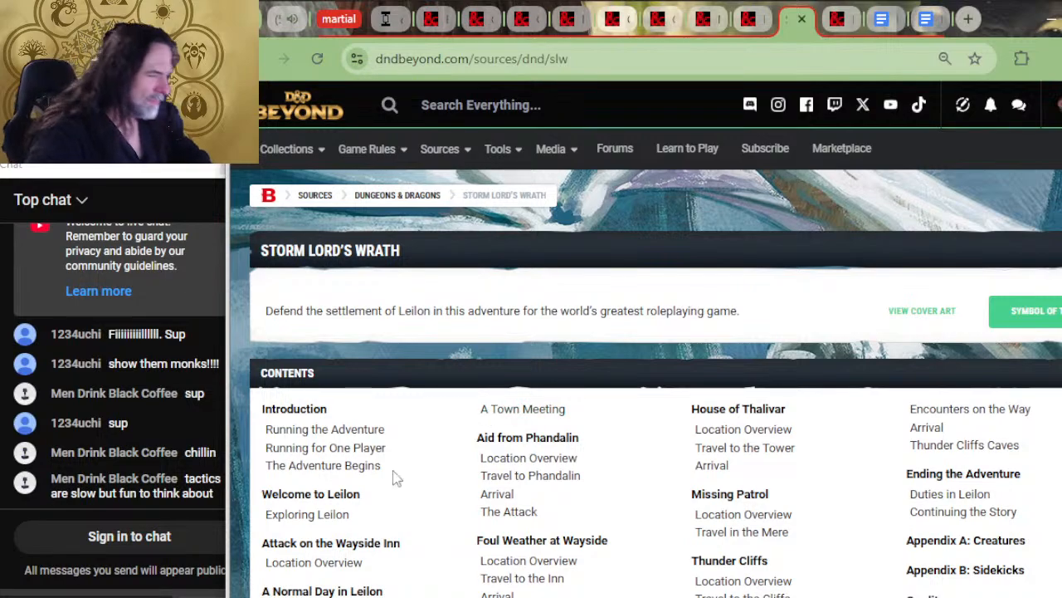
scroll(403, 462, "down", 2)
key("ctrl+plus")
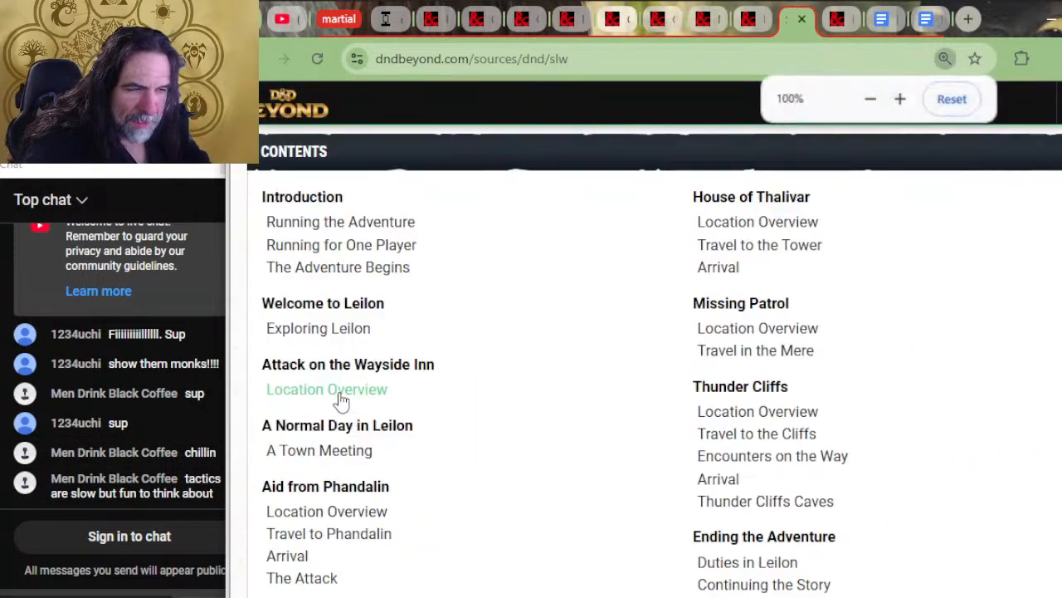
key("ctrl+minus")
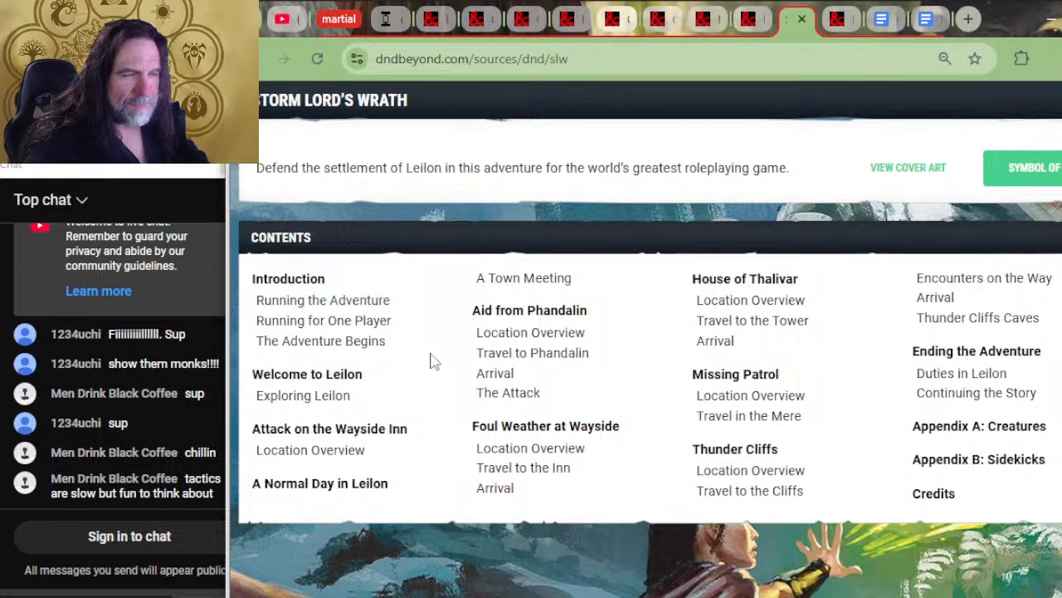
scroll(431, 361, "up", 2)
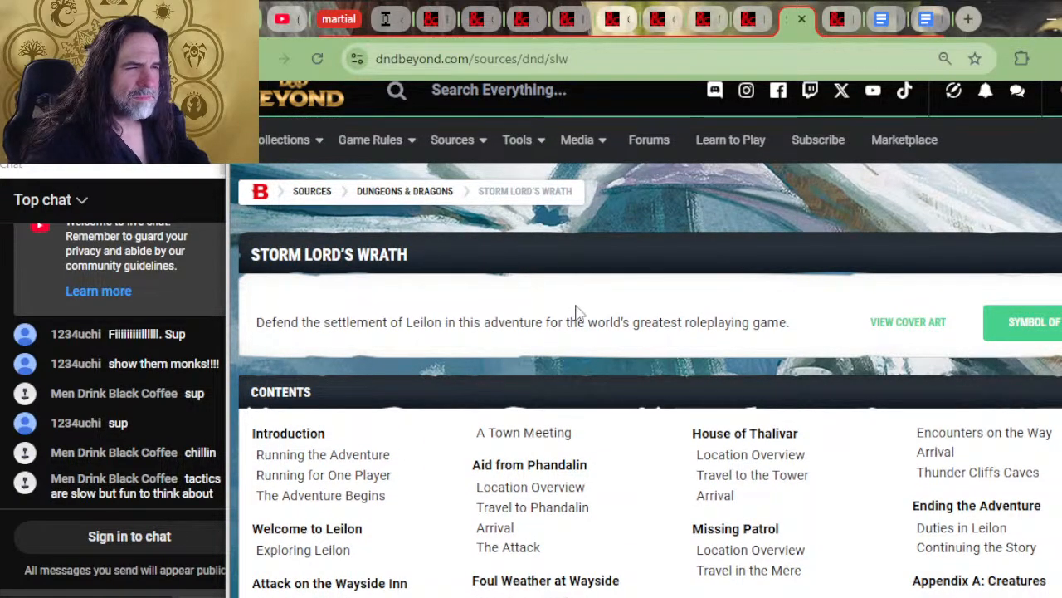
scroll(585, 284, "up", 1)
key("alt+Left")
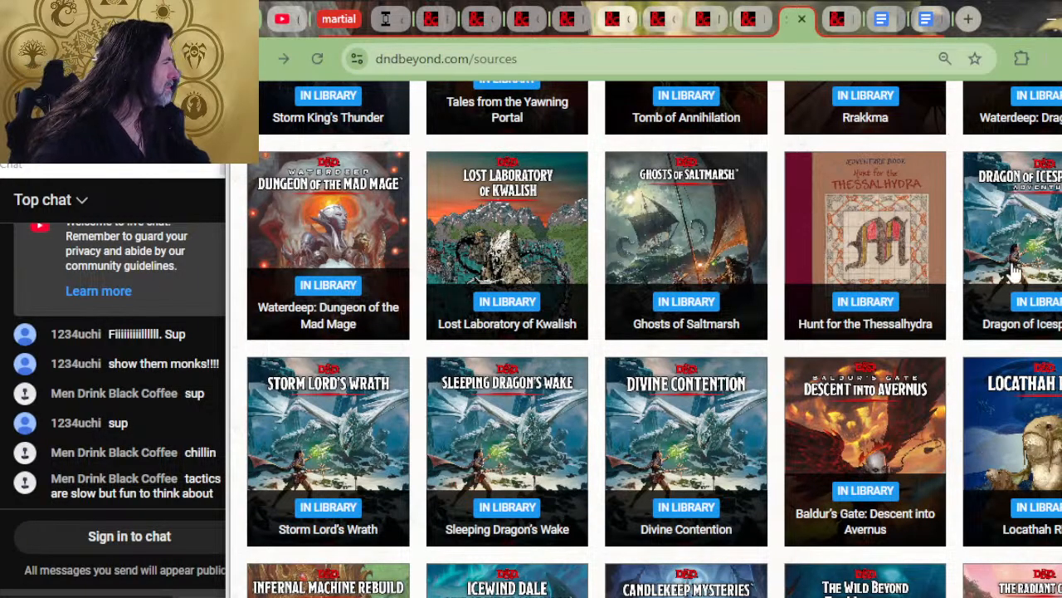
Find Strixhaven: A Curriculum of Chaos among the sourcebook covers and open the book
scroll(551, 372, "up", 3)
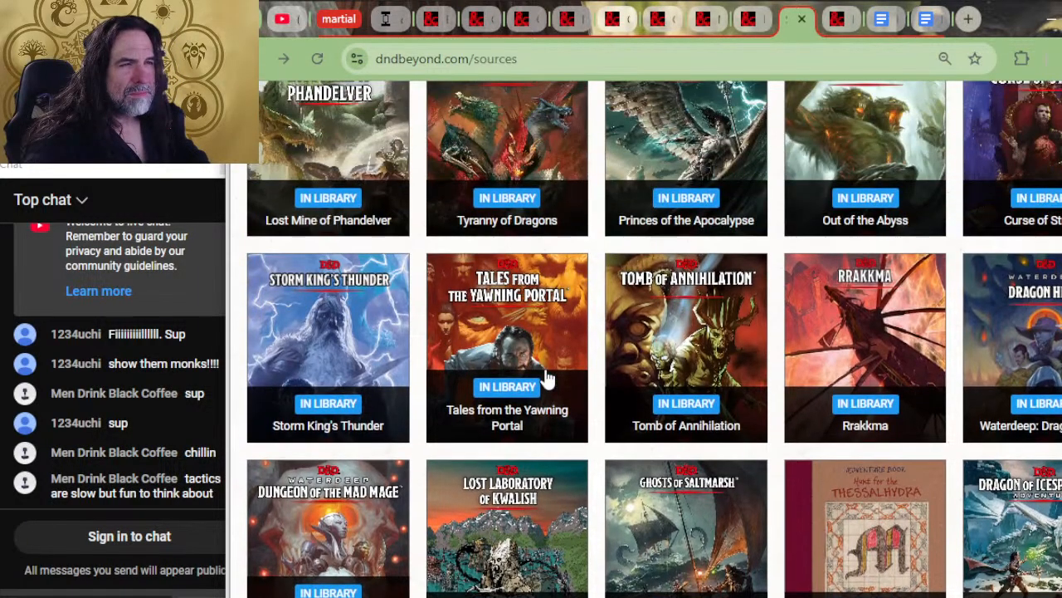
scroll(548, 378, "up", 2)
scroll(547, 378, "up", 4)
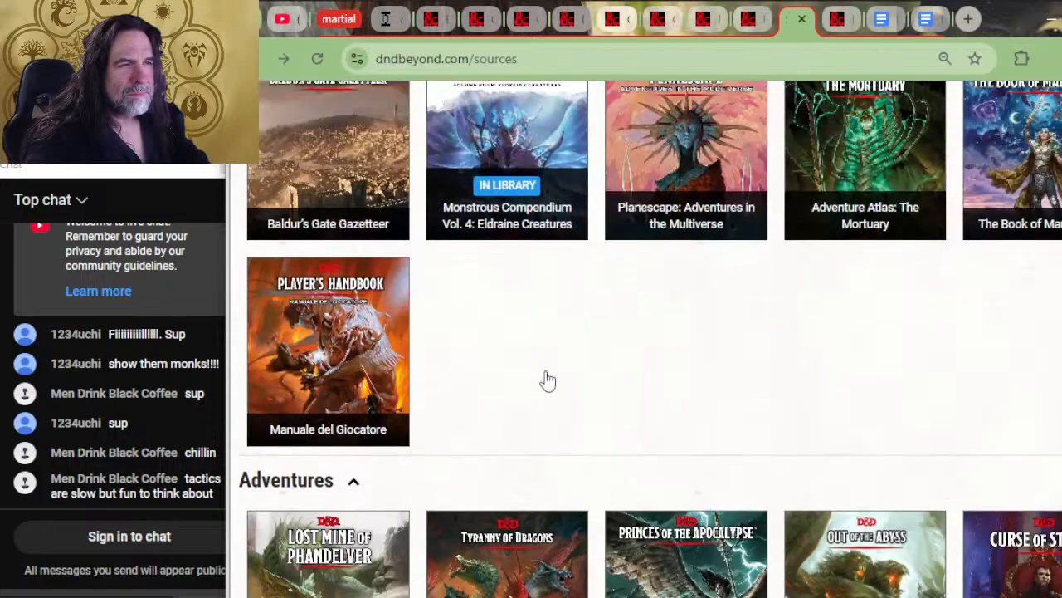
scroll(548, 378, "up", 6)
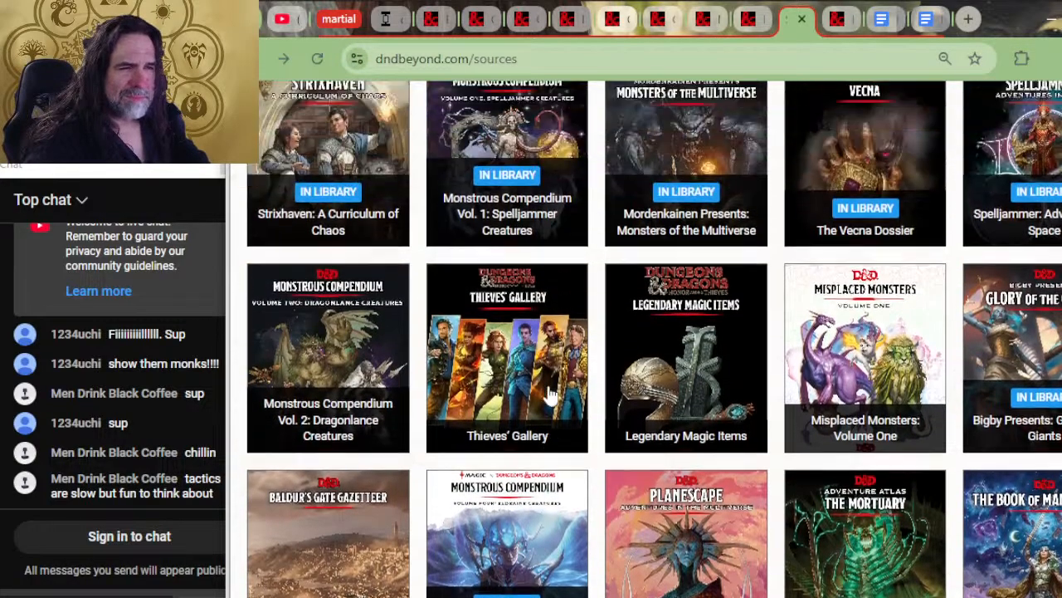
scroll(572, 421, "up", 2)
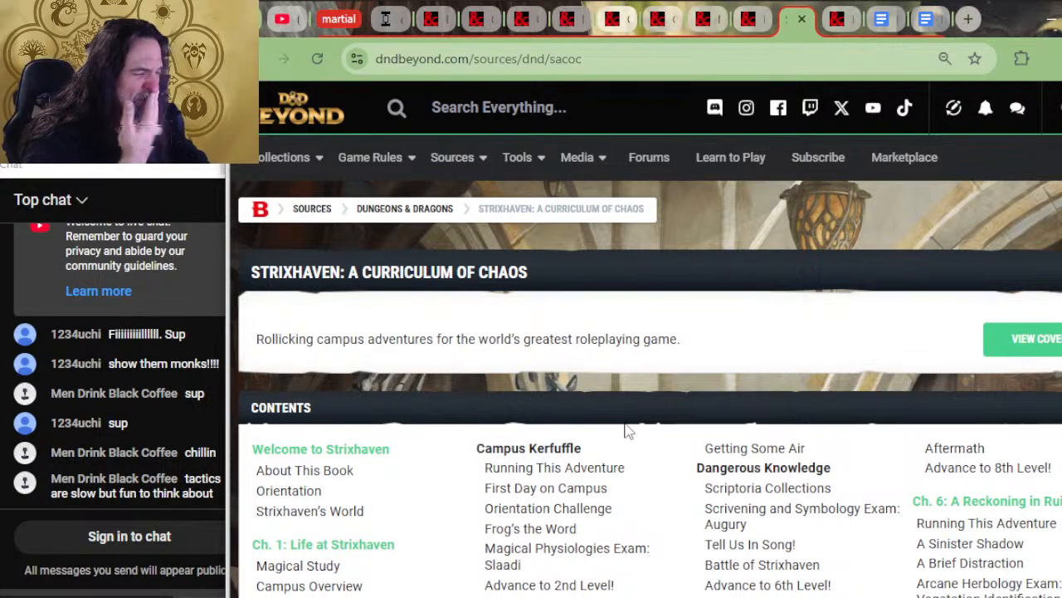
Open the Quandrix College section of the Life at Strixhaven chapter and read its philosophy, scholars, faculty and campus descriptions
scroll(601, 529, "down", 2)
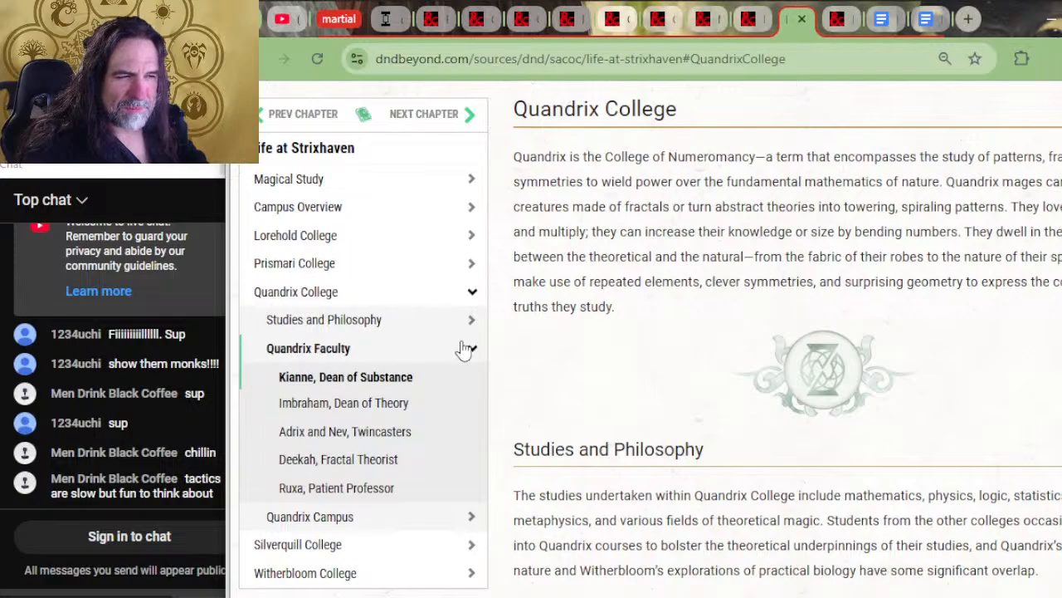
scroll(692, 423, "down", 4)
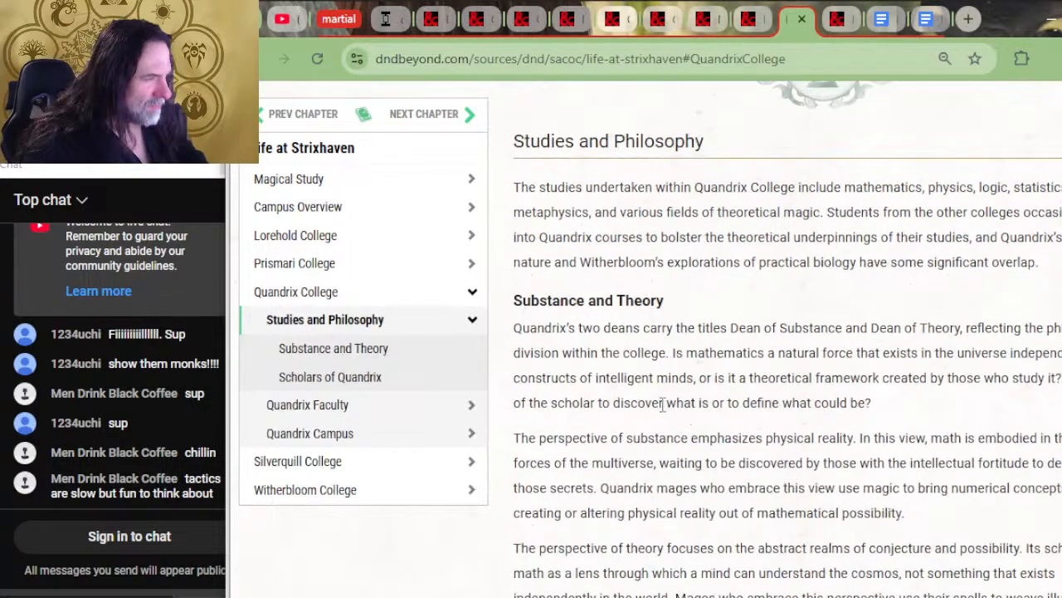
scroll(664, 408, "down", 10)
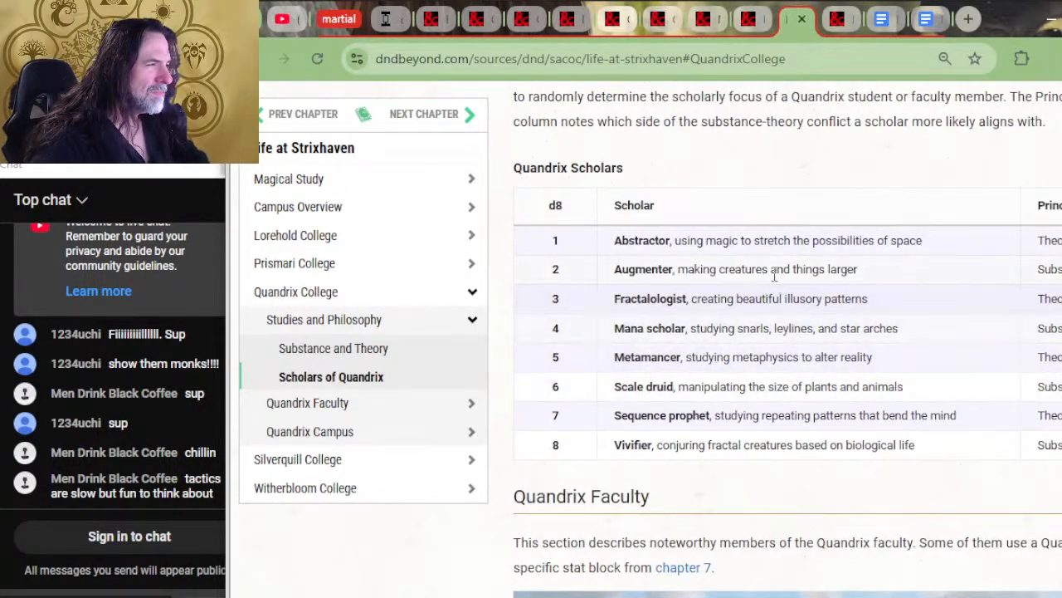
scroll(775, 277, "down", 12)
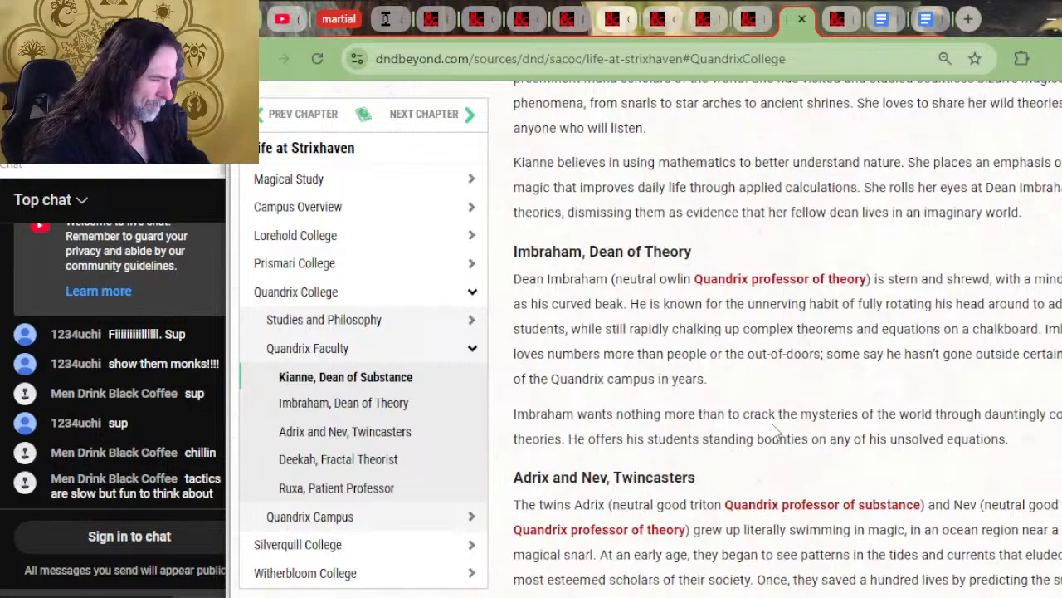
scroll(772, 432, "down", 6)
scroll(868, 426, "down", 2)
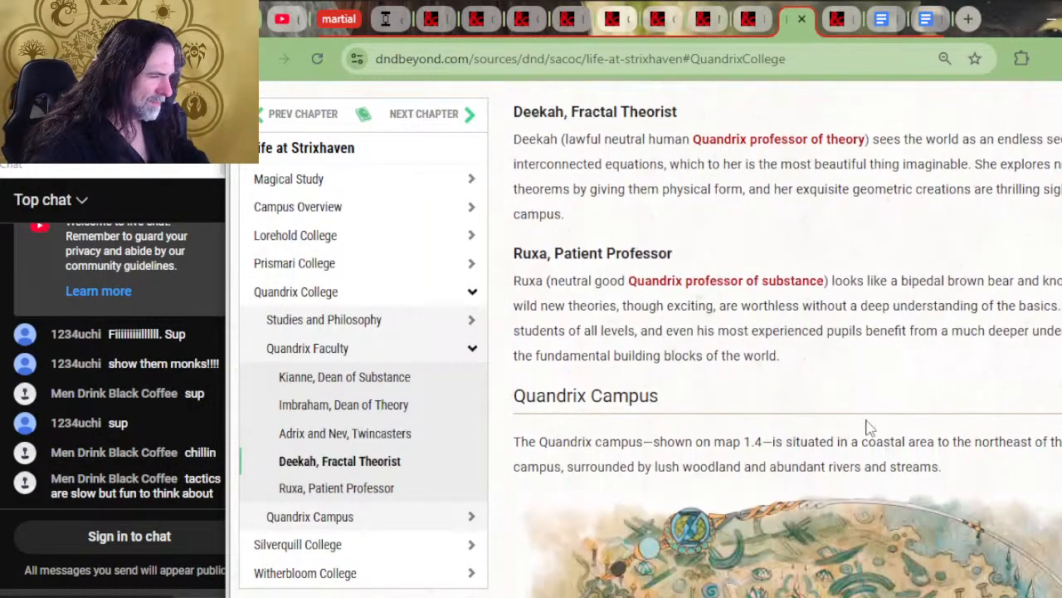
scroll(875, 385, "down", 10)
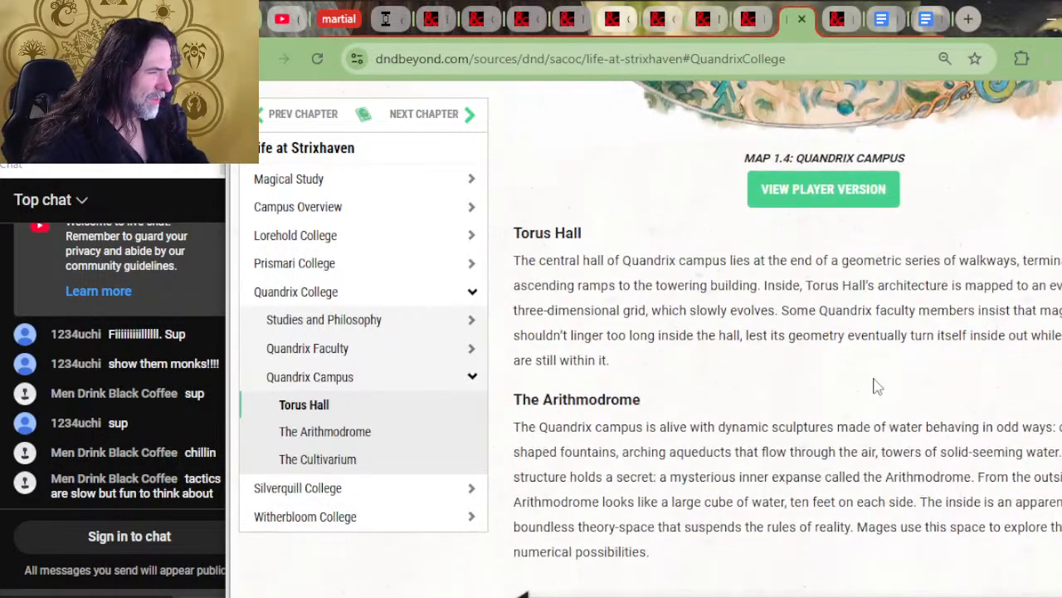
scroll(876, 386, "down", 8)
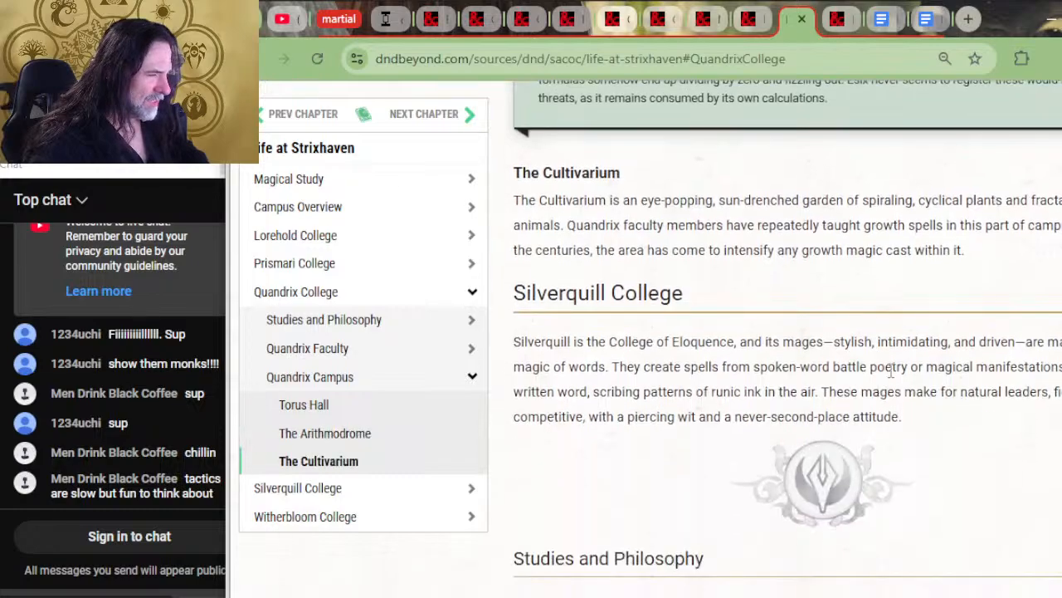
Return to the book's contents and open the Quandrix Student entry under Strixhaven Backgrounds
key("alt+Left")
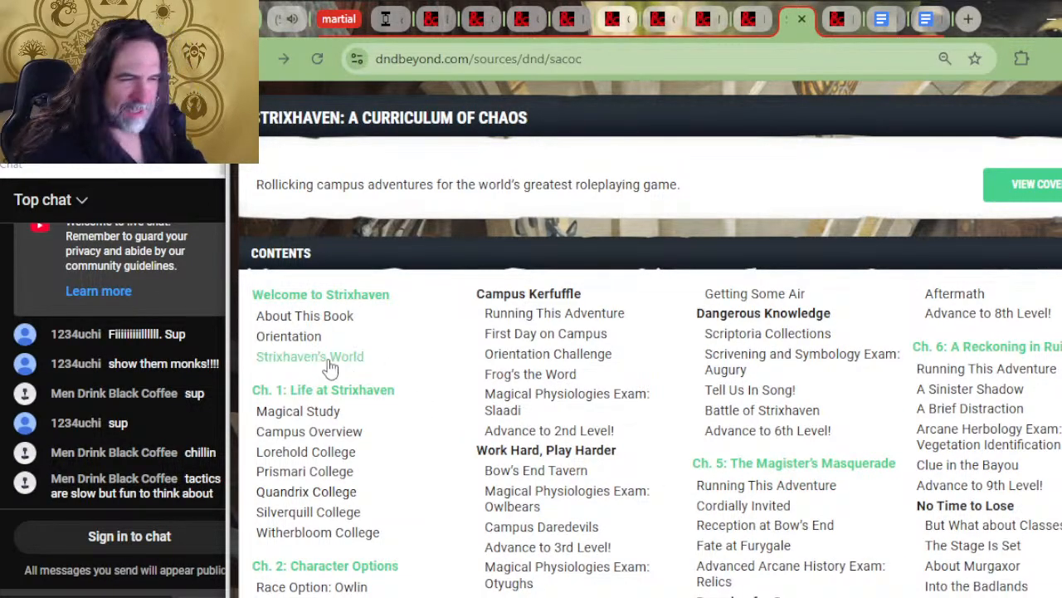
scroll(360, 347, "down", 2)
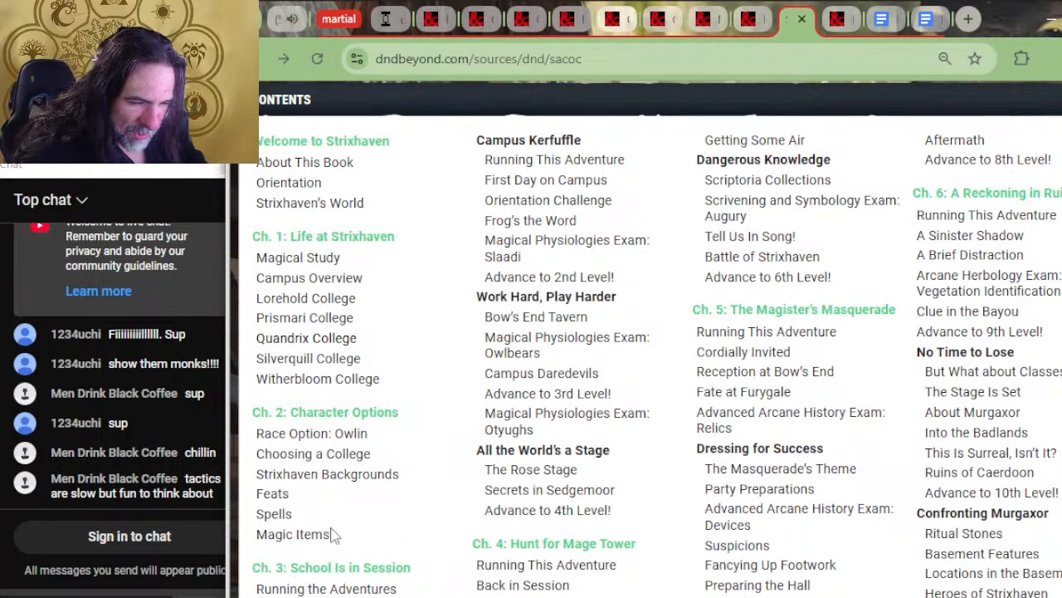
left_click(351, 478)
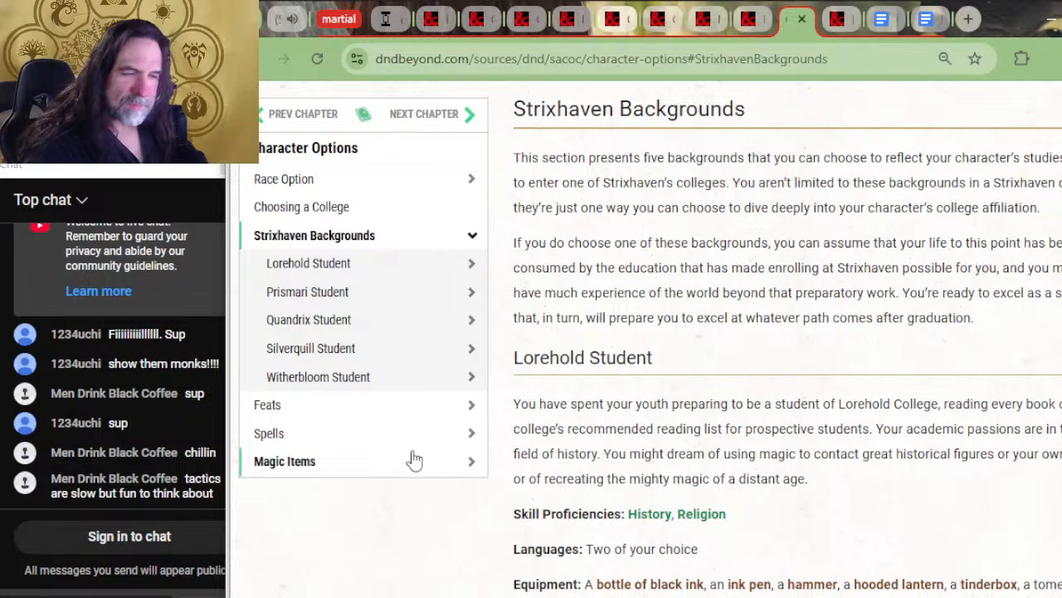
left_click(356, 319)
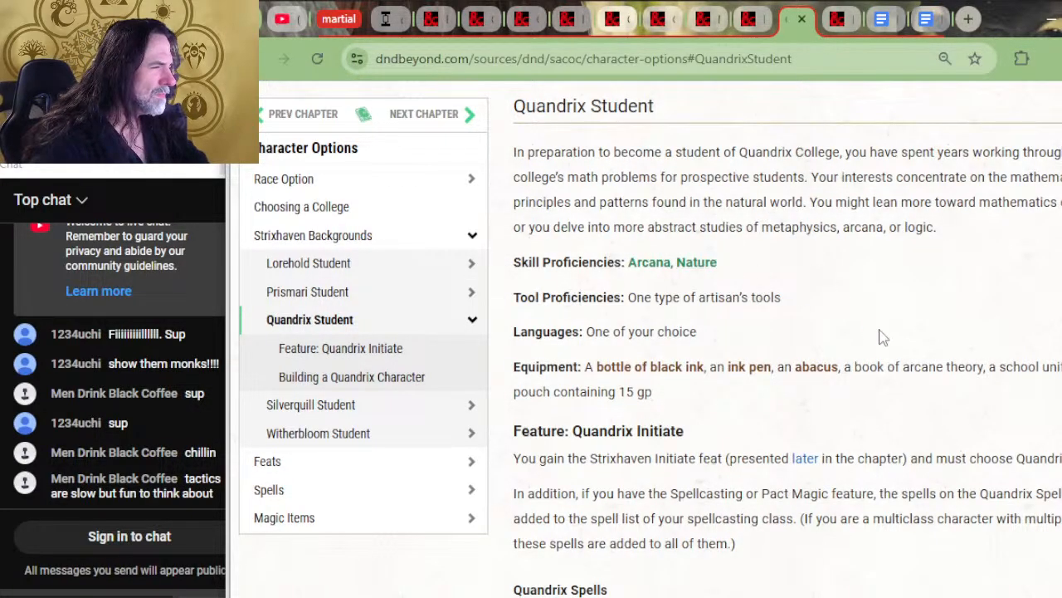
Compare the Quandrix Student skill and tool proficiencies with the Quandrix entry in the Martial Powers Google Doc
key("alt+Tab")
key("alt+Tab")
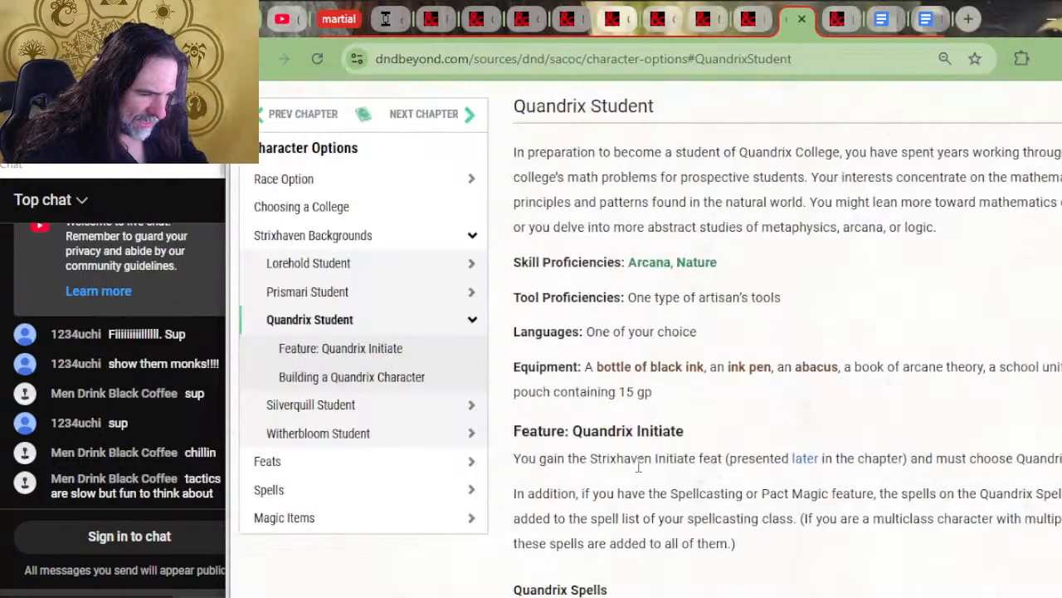
key("alt+Tab")
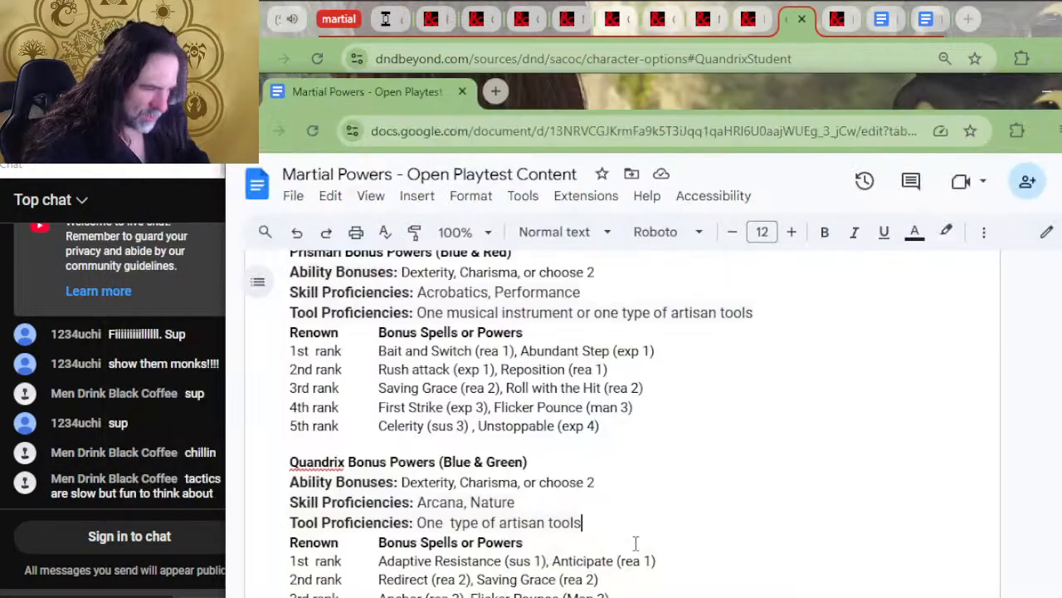
key("alt+Tab")
mouse_move(729, 367)
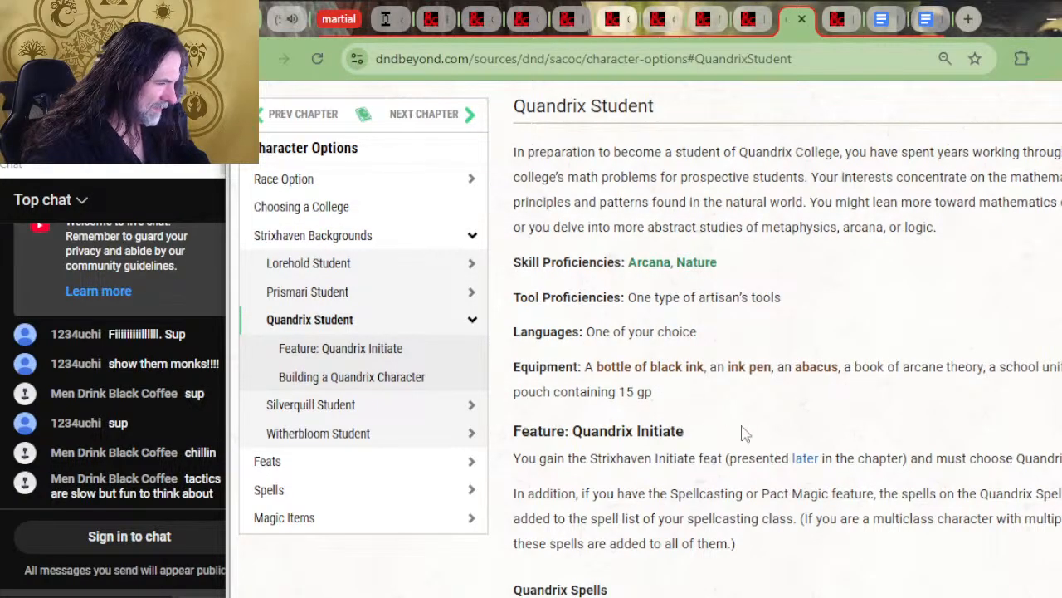
key("alt+Tab")
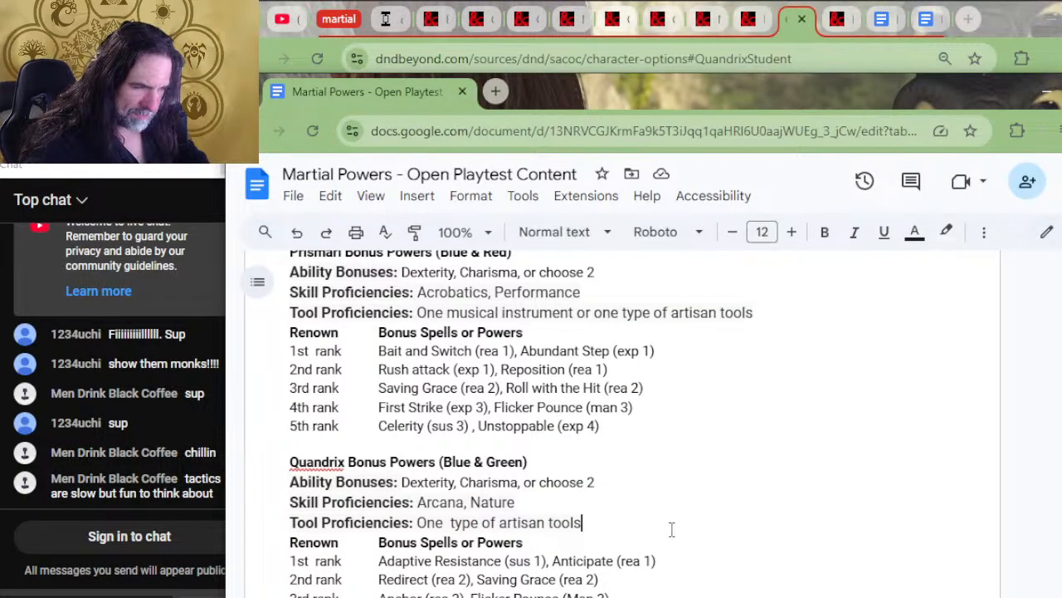
key("alt+Tab")
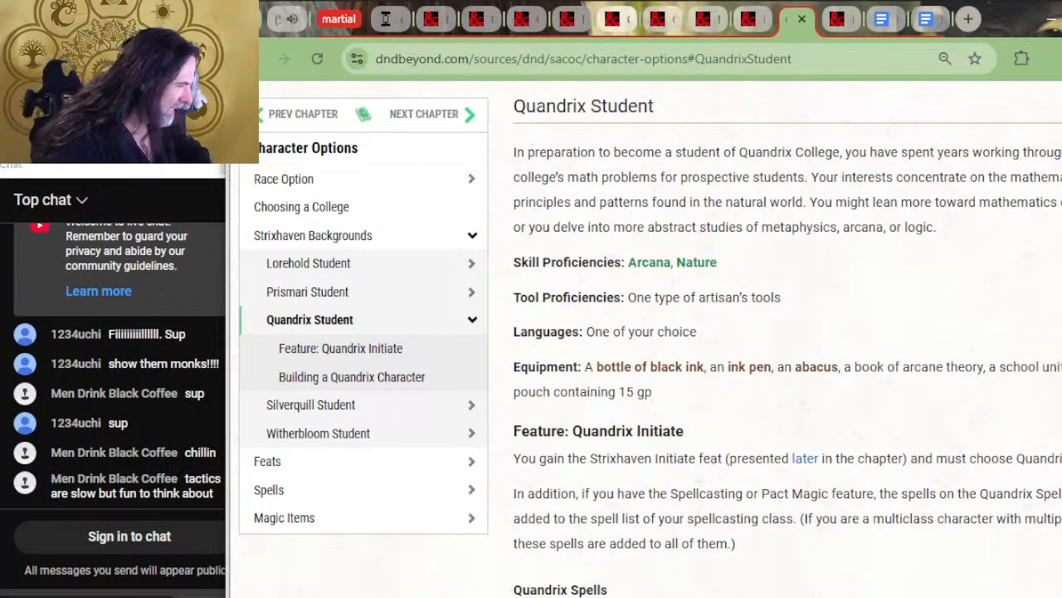
Read the Quandrix spell list and character-building advice, and check them against the Quandrix bonus powers in the Martial Powers Google Doc
scroll(636, 495, "down", 2)
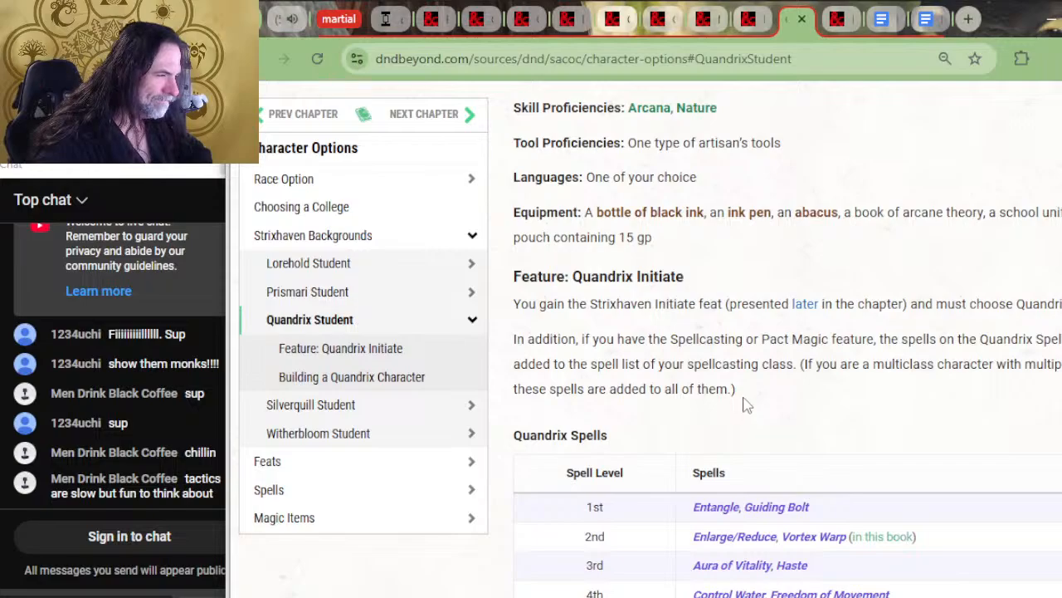
scroll(764, 436, "down", 2)
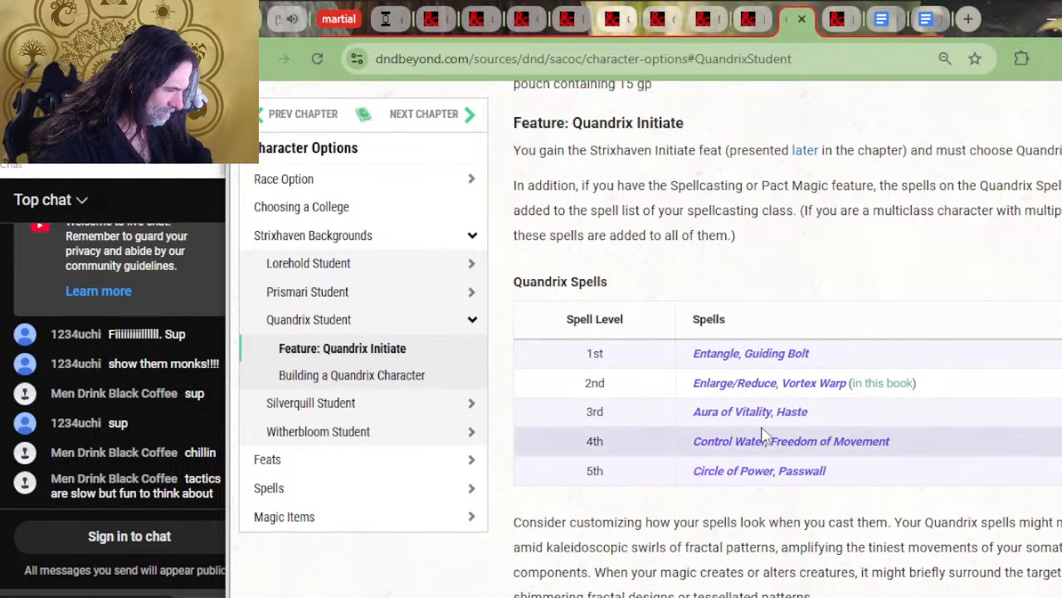
scroll(762, 435, "down", 6)
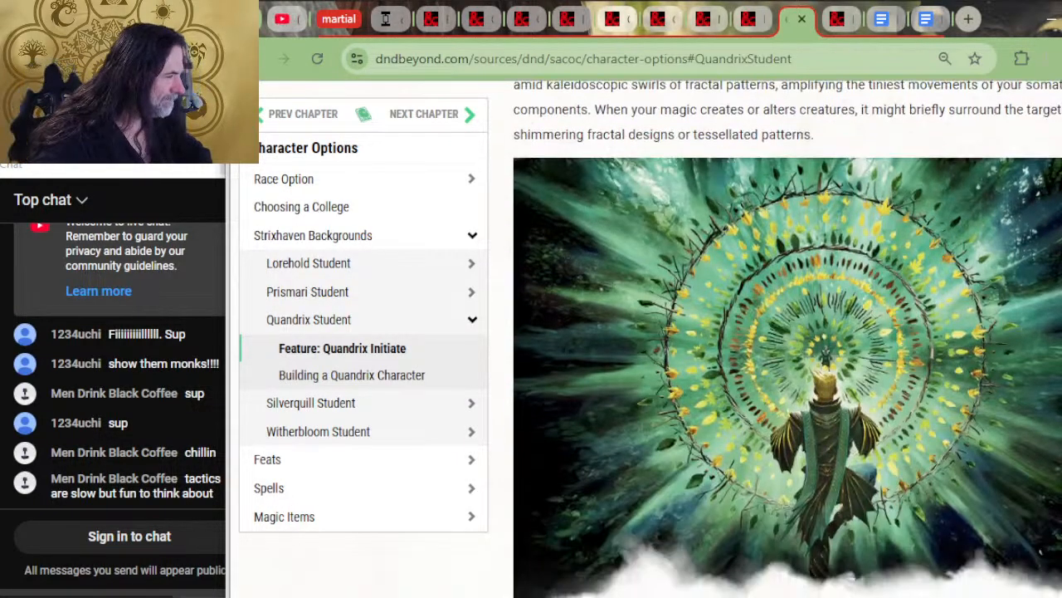
scroll(729, 488, "down", 4)
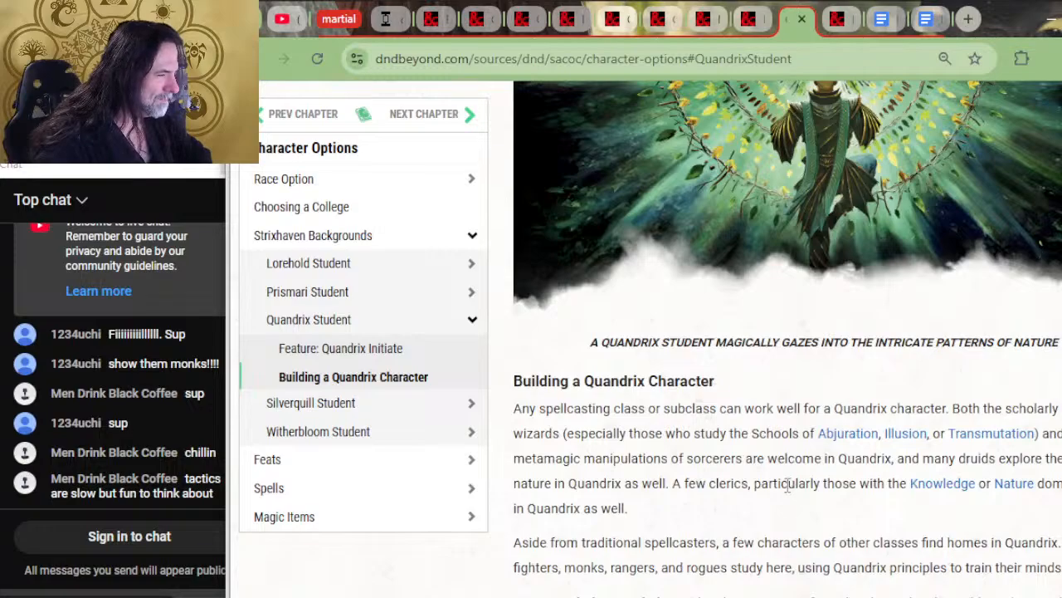
scroll(771, 439, "up", 10)
key("alt+Tab")
key("alt+Tab")
key("alt+Tab")
scroll(628, 447, "down", 2)
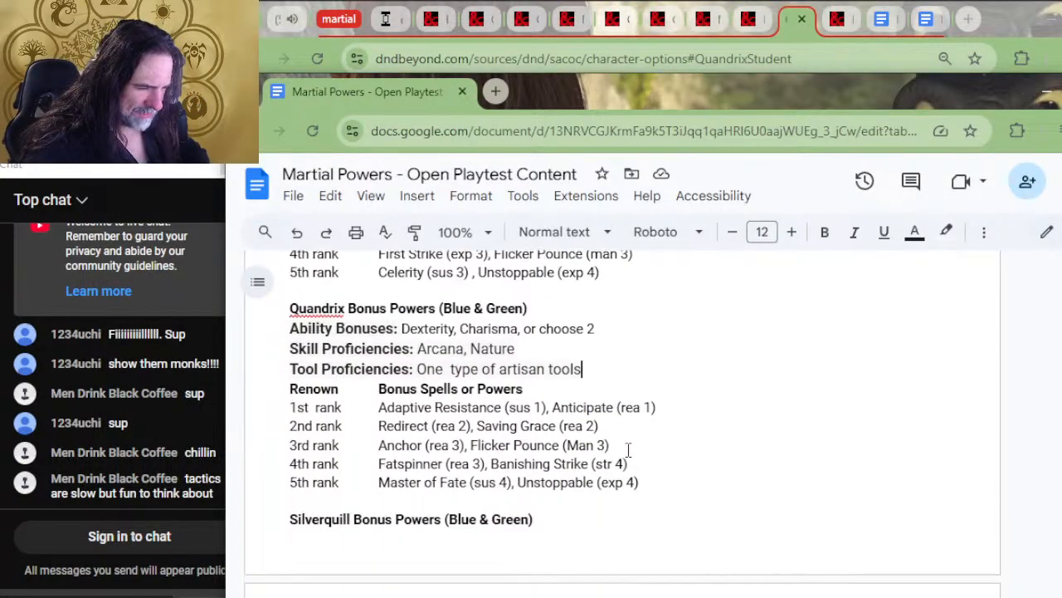
Add a "Benefits" column heading above the mascot entries in the Lorehold renown table
scroll(792, 340, "up", 3)
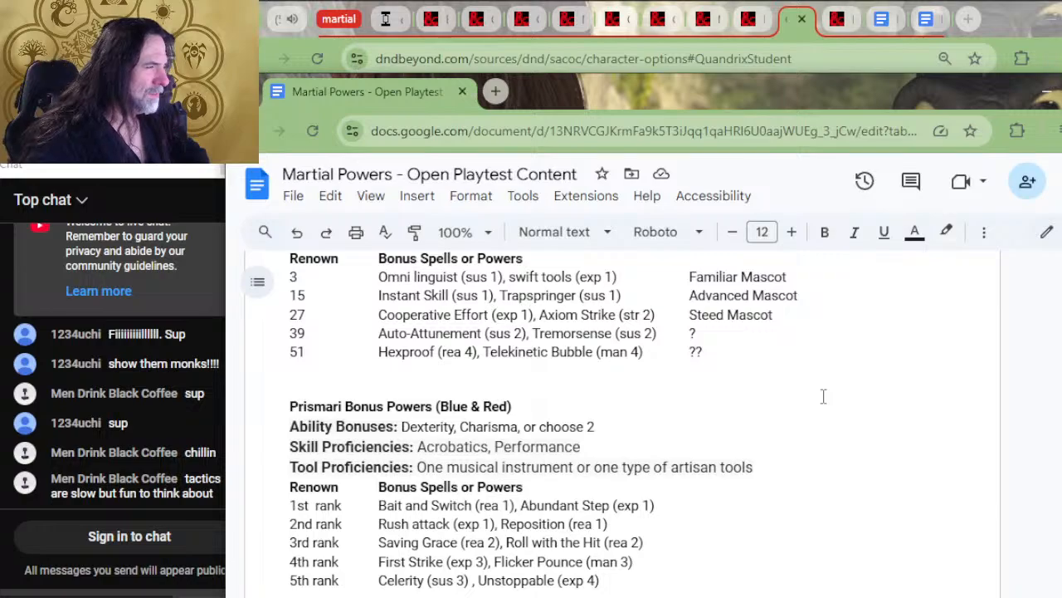
scroll(772, 422, "up", 2)
left_click(706, 416)
key("Tab")
key("Tab")
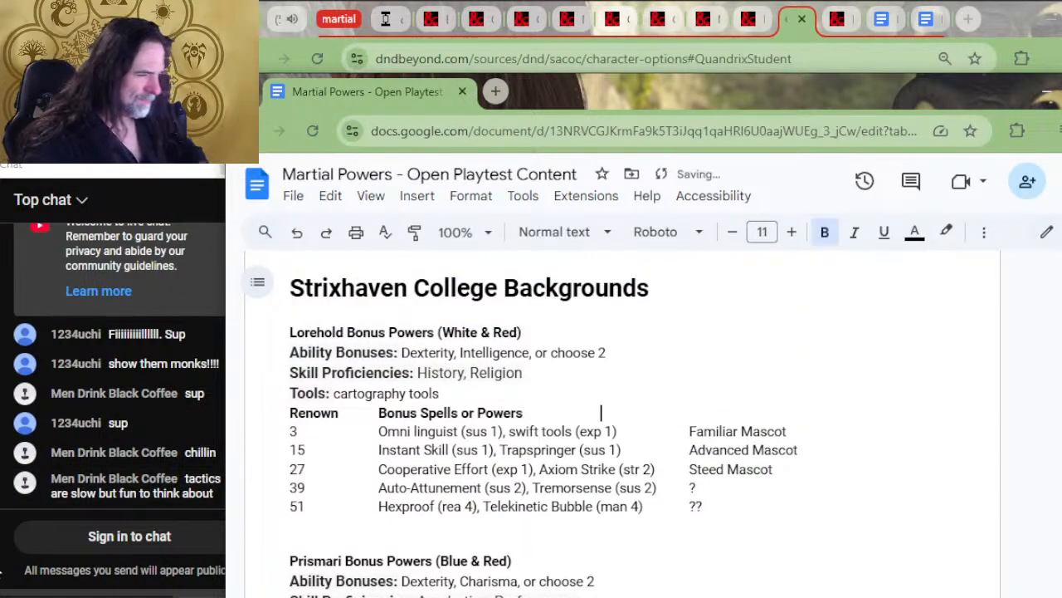
type("Col")
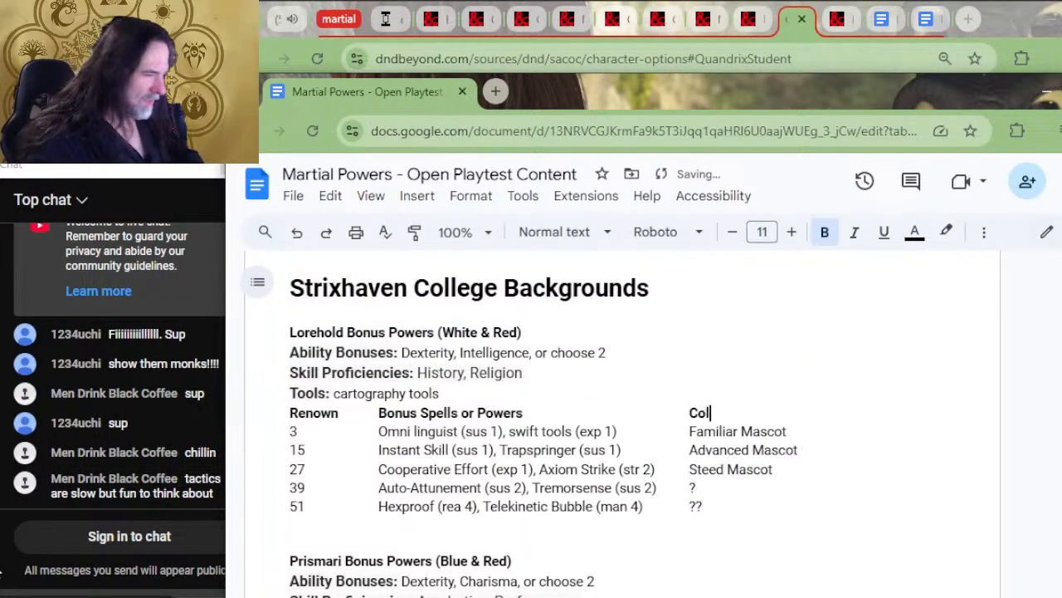
key("BackSpace")
key("BackSpace")
type("Benefits")
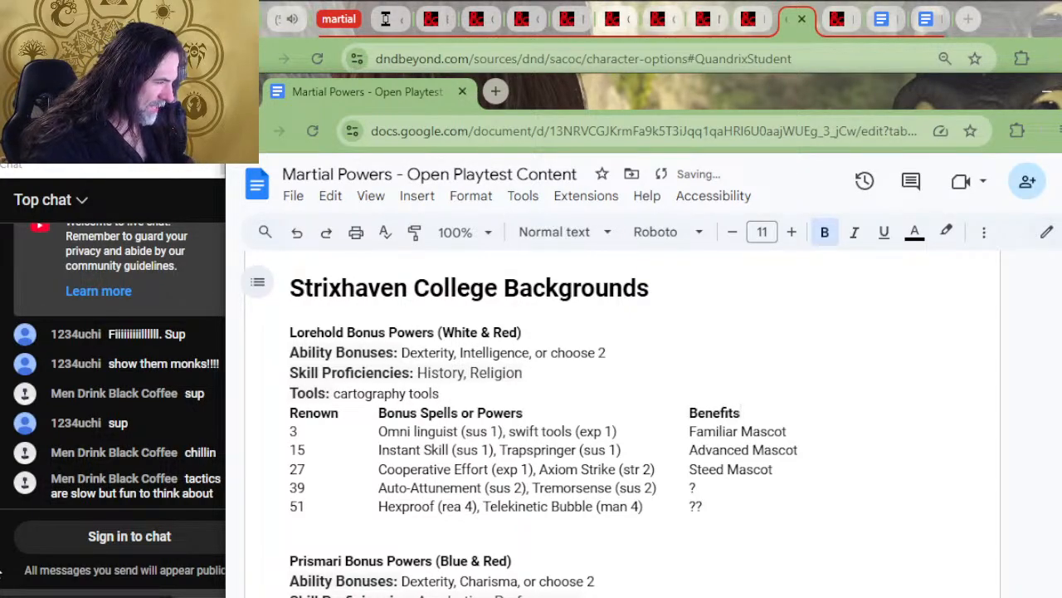
key("Down")
key("Down")
key("Down")
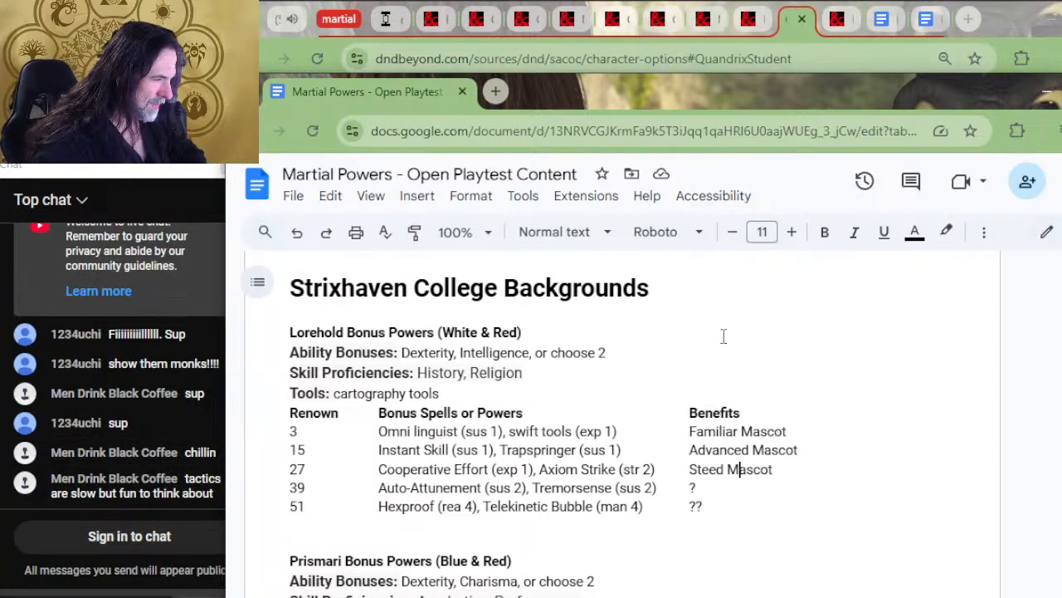
Copy the "Benefits" heading with its tab spacing from the Lorehold table to the end of the Prismari table's header line
left_click(766, 417)
left_click_drag(766, 416, 524, 414)
key("ctrl+c")
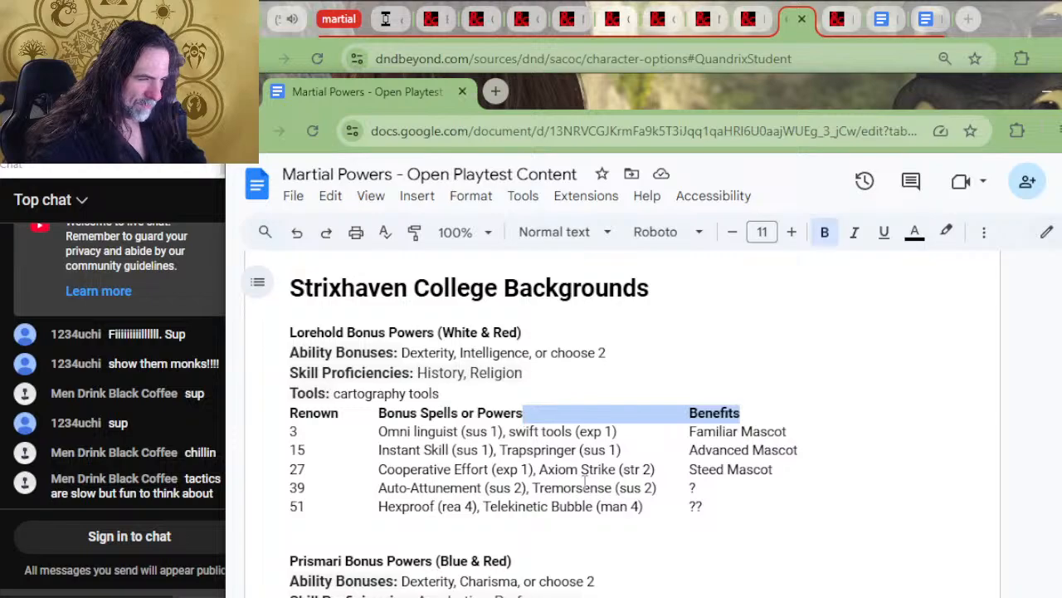
scroll(651, 467, "down", 4)
scroll(651, 468, "up", 2)
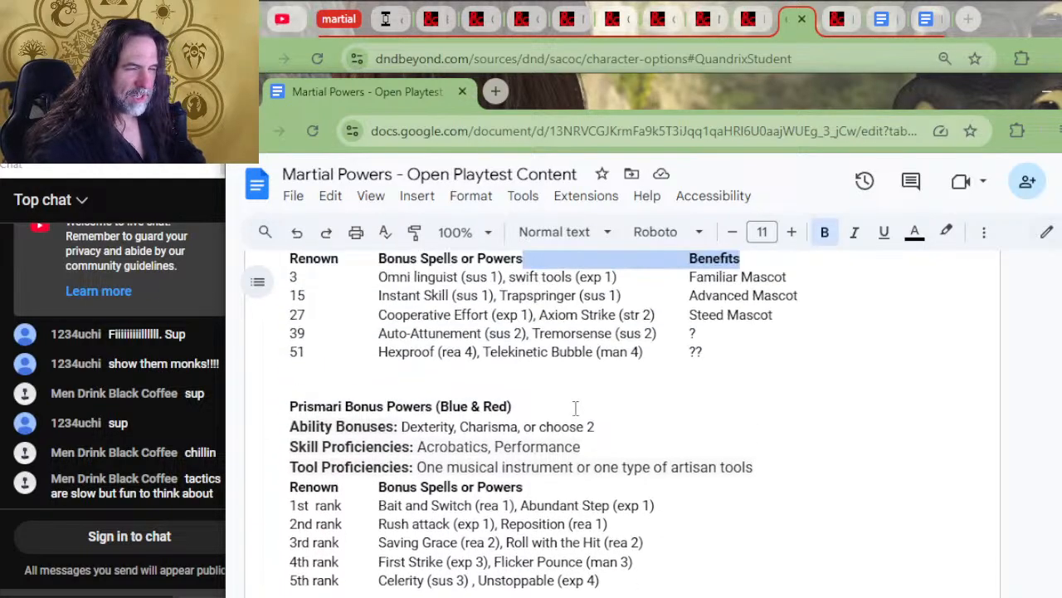
scroll(648, 469, "up", 2)
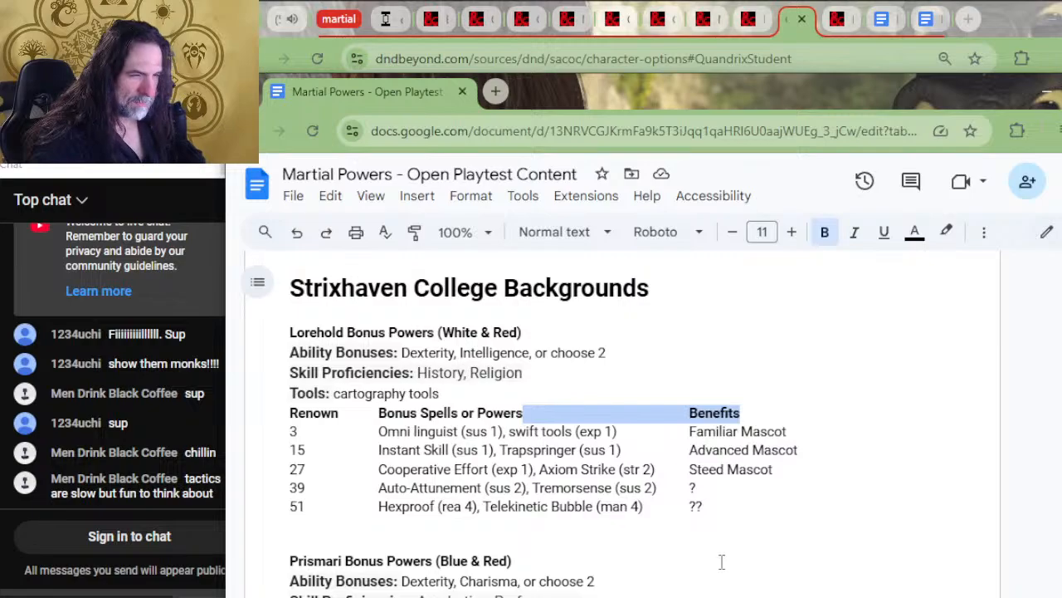
scroll(722, 562, "down", 2)
left_click(761, 490)
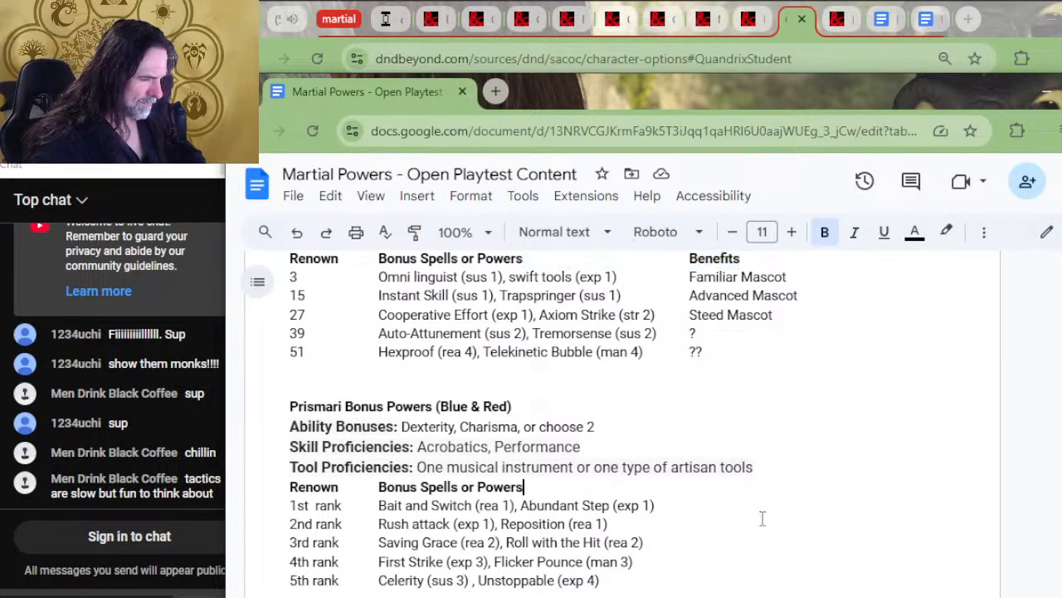
key("ctrl+v")
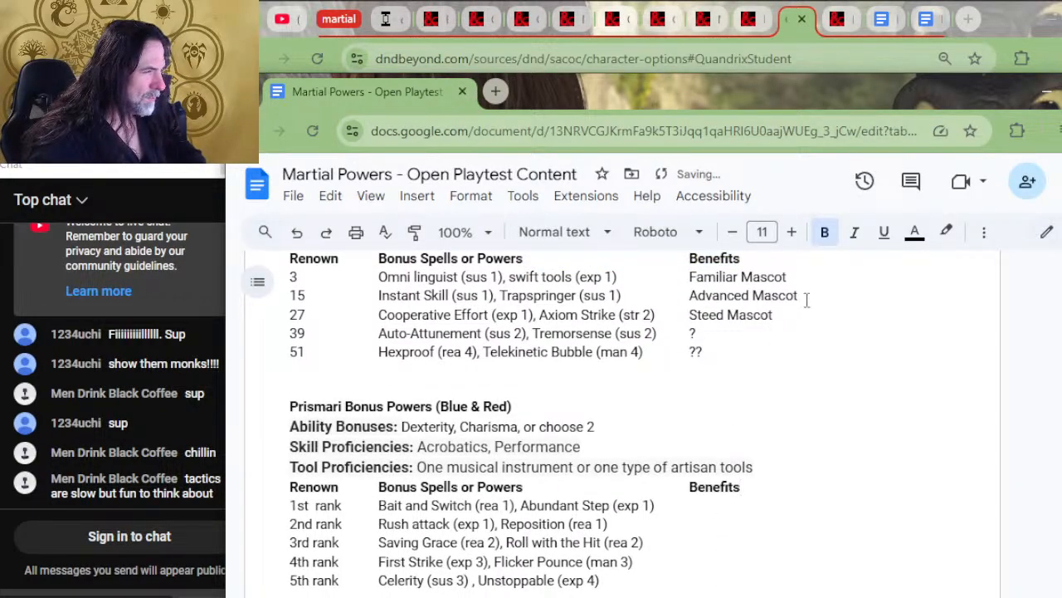
Copy the Familiar Mascot, Advanced Mascot and Steed Mascot entries with their tab spacing from the Lorehold table to Prismari's 1st, 2nd and 3rd rank lines
left_click_drag(789, 277, 646, 277)
key("ctrl+c")
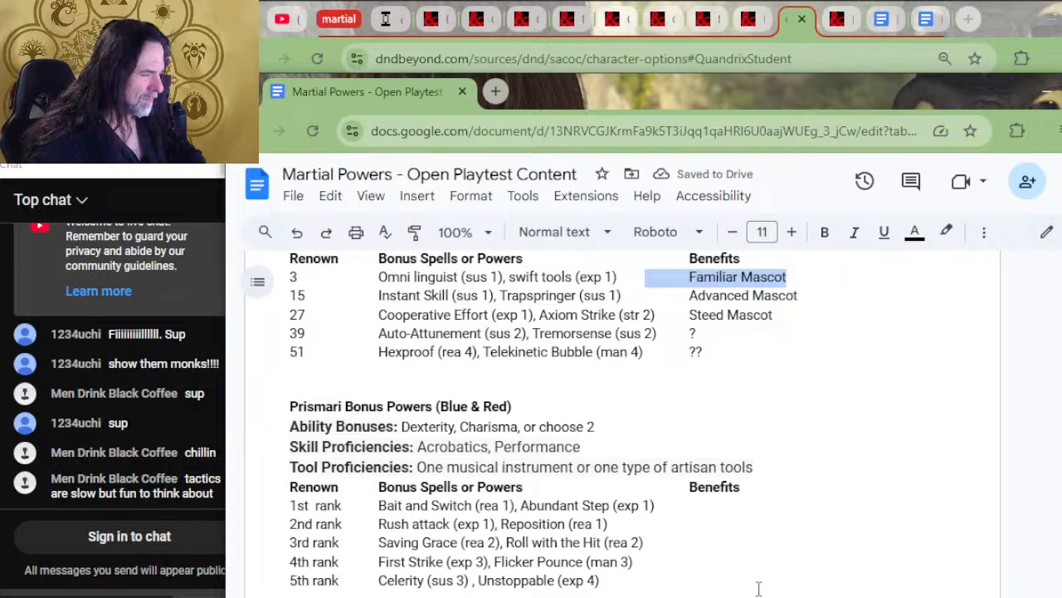
left_click(746, 508)
key("ctrl+v")
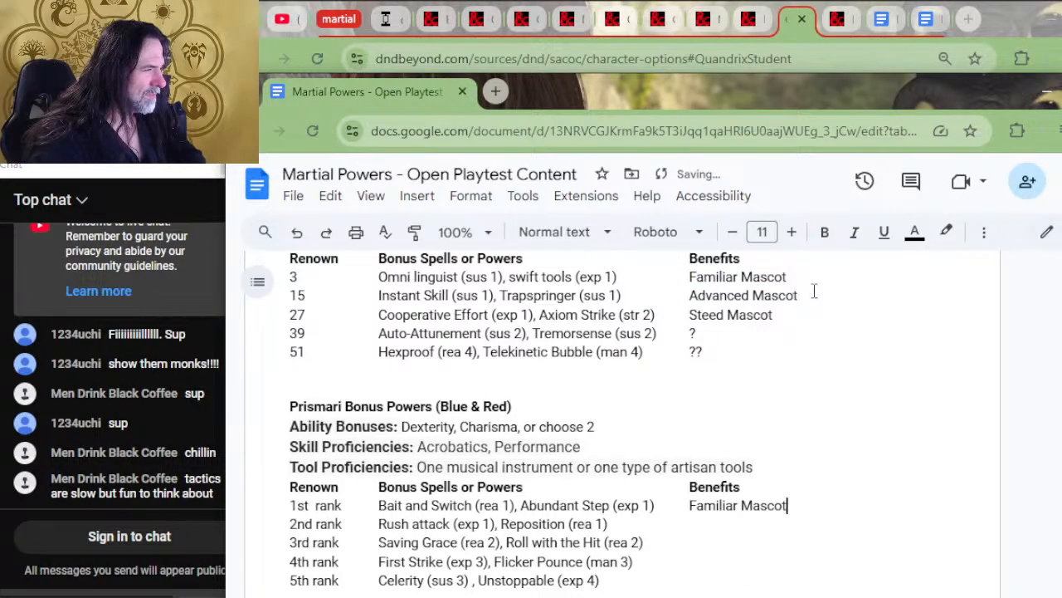
left_click_drag(798, 296, 630, 299)
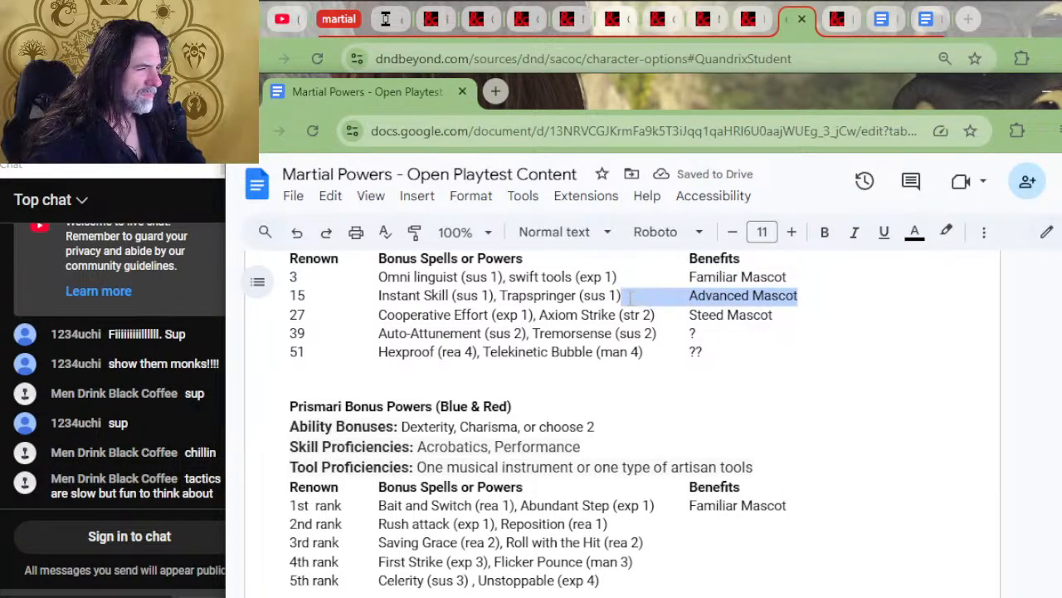
key("ctrl+c")
left_click(697, 523)
key("ctrl+v")
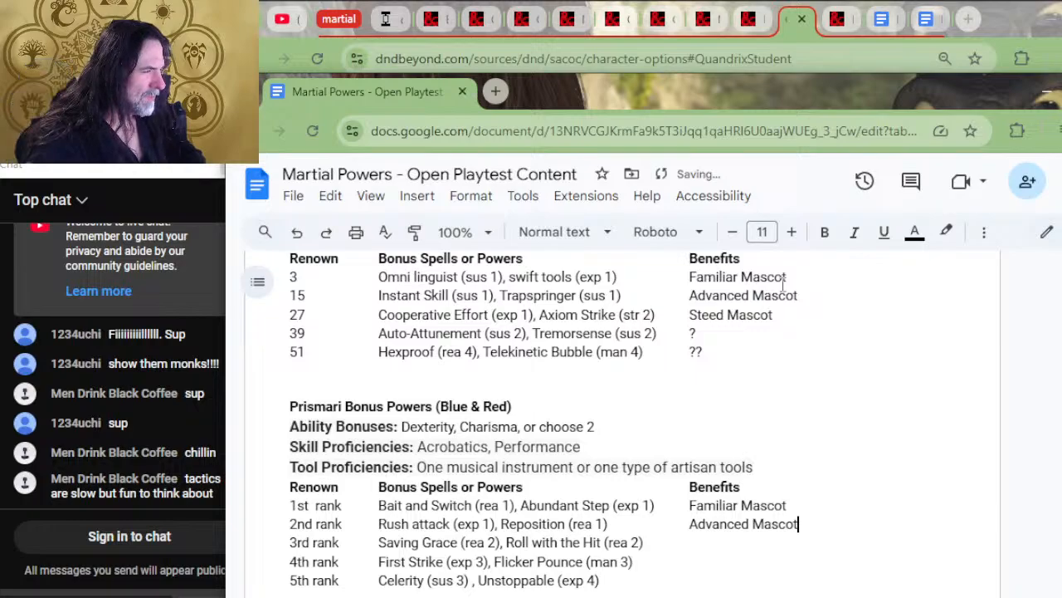
left_click_drag(805, 318, 665, 319)
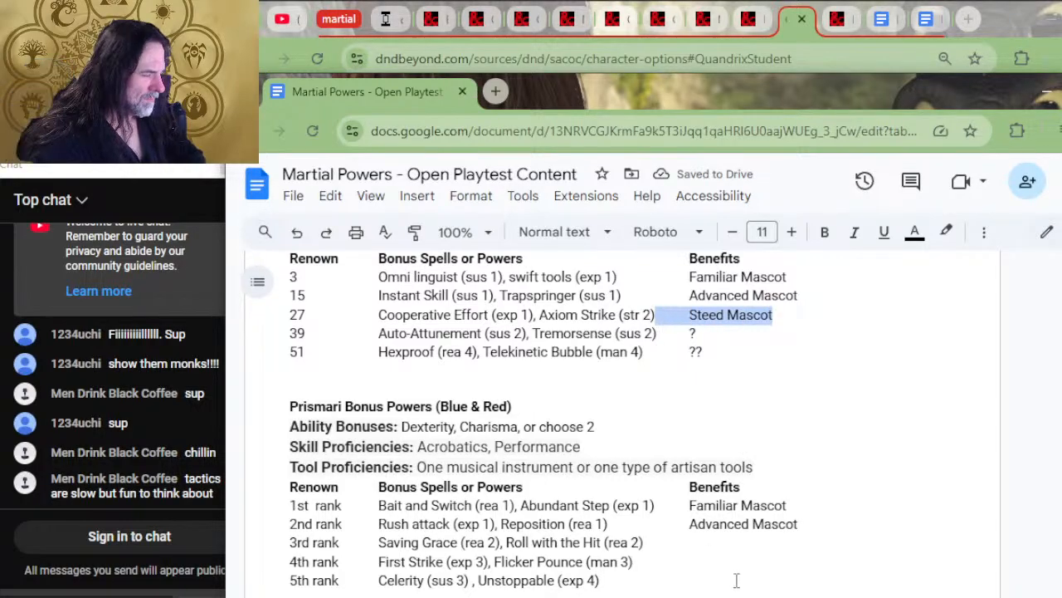
key("ctrl+c")
left_click(722, 540)
key("ctrl+v")
Fill the Benefits column of the Prismari table with "?" for 4th rank and "??" for 5th rank
left_click(724, 563)
key("Tab")
type("?")
key("Down")
key("Tab")
type("??")
Copy the "Benefits" heading with its tab spacing from the Prismari table to the end of the Quandrix table's header line
scroll(631, 547, "up", 4)
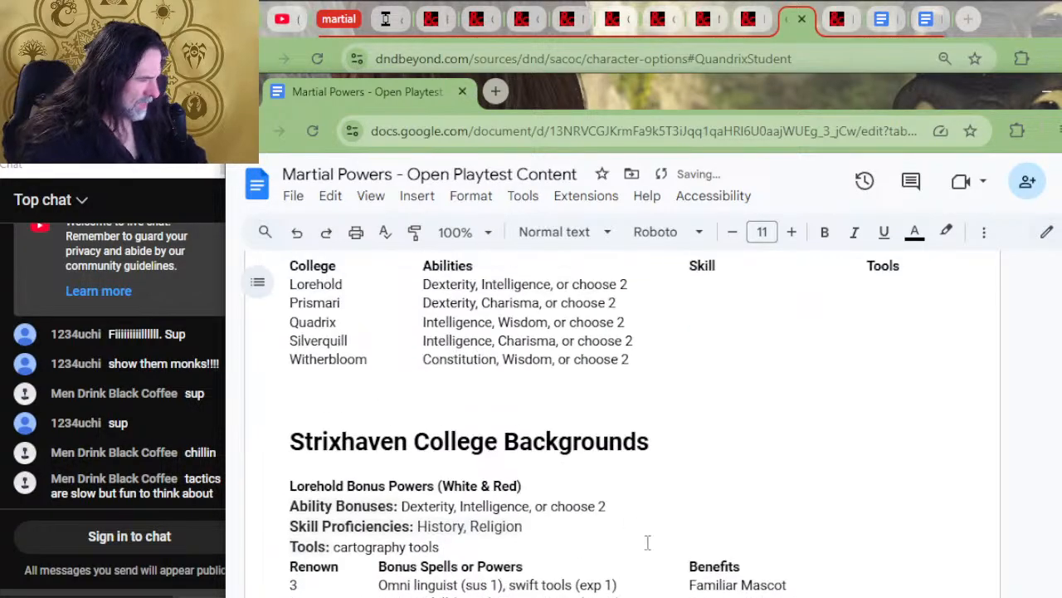
scroll(631, 544, "down", 2)
scroll(427, 463, "up", 2)
scroll(425, 462, "down", 1)
scroll(425, 462, "down", 2)
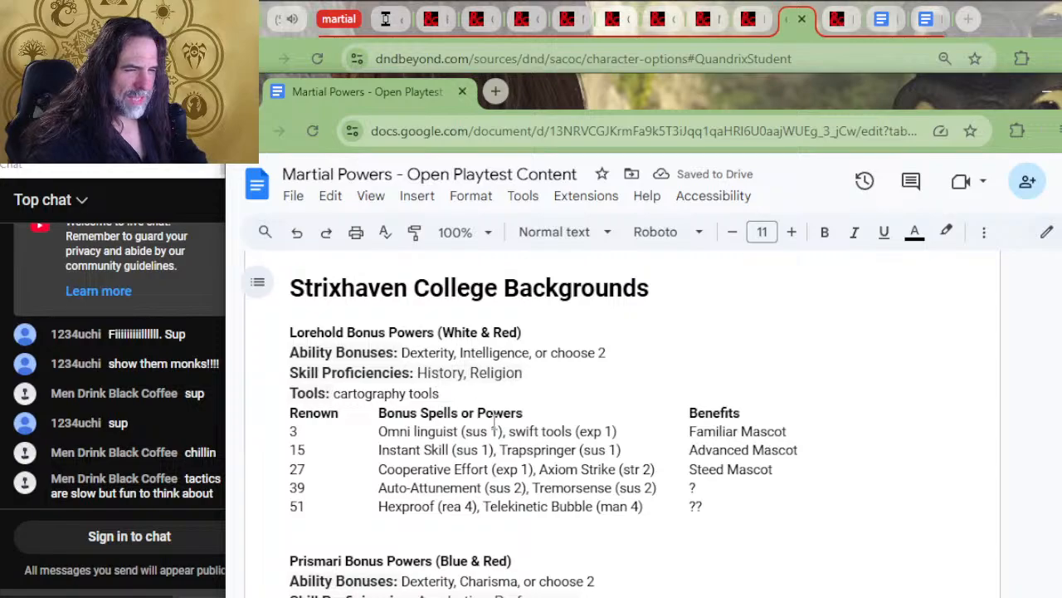
scroll(652, 434, "down", 2)
scroll(722, 445, "down", 2)
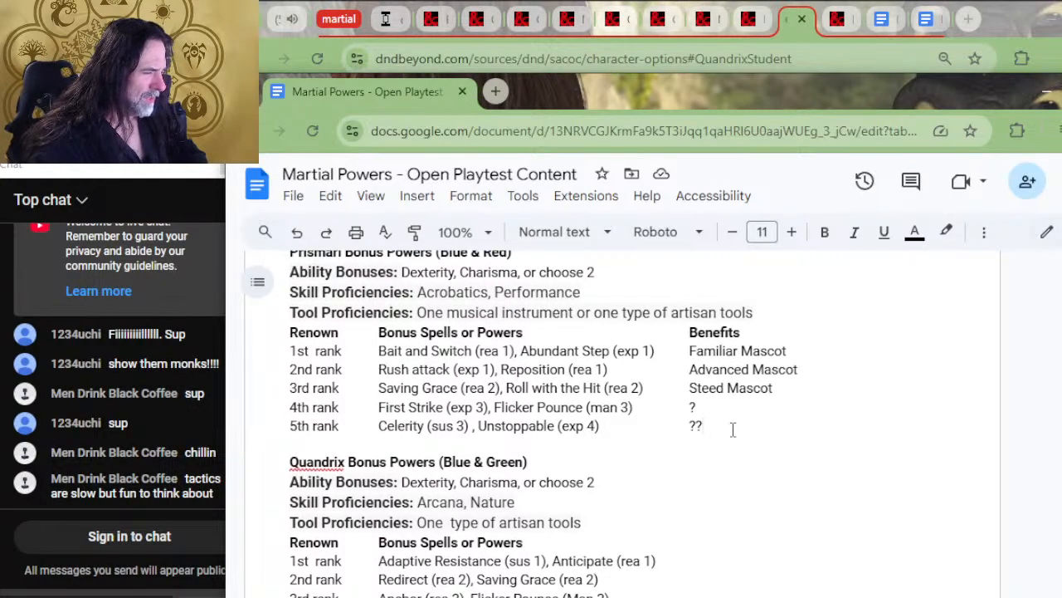
scroll(731, 426, "down", 2)
scroll(788, 361, "up", 2)
left_click(794, 334)
triple_click(794, 328)
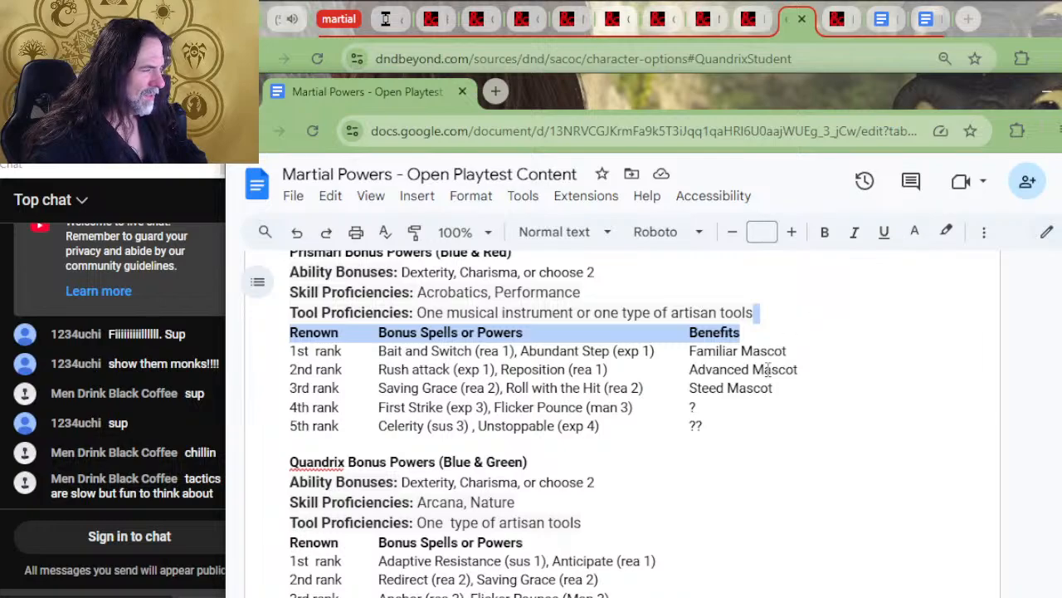
left_click(641, 541)
mouse_move(641, 540)
left_mouse_down()
mouse_move(640, 510)
mouse_move(640, 520)
left_mouse_up()
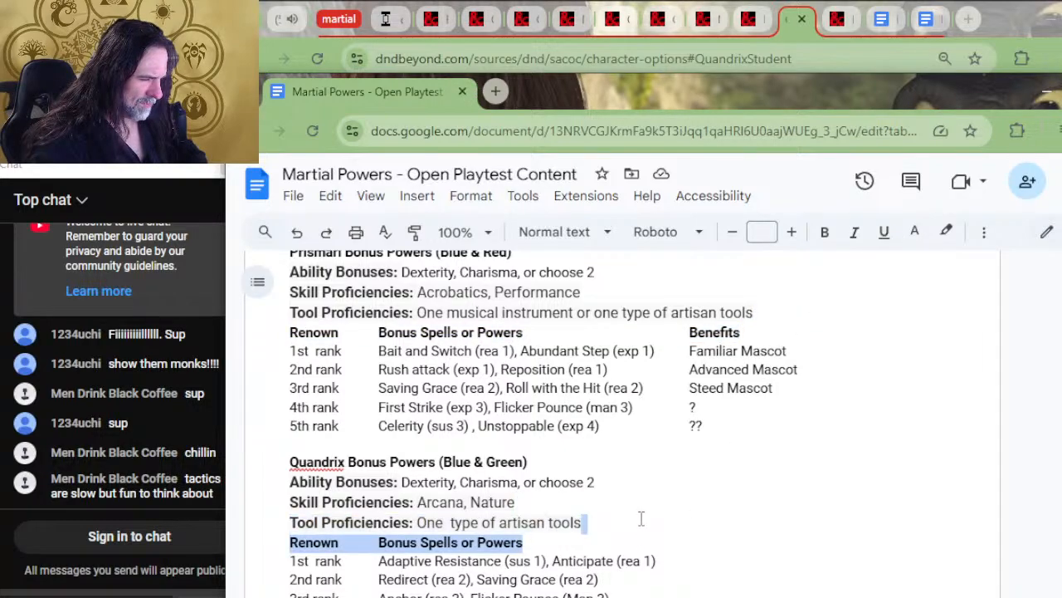
key("ctrl+v")
scroll(660, 498, "down", 2)
scroll(678, 471, "up", 2)
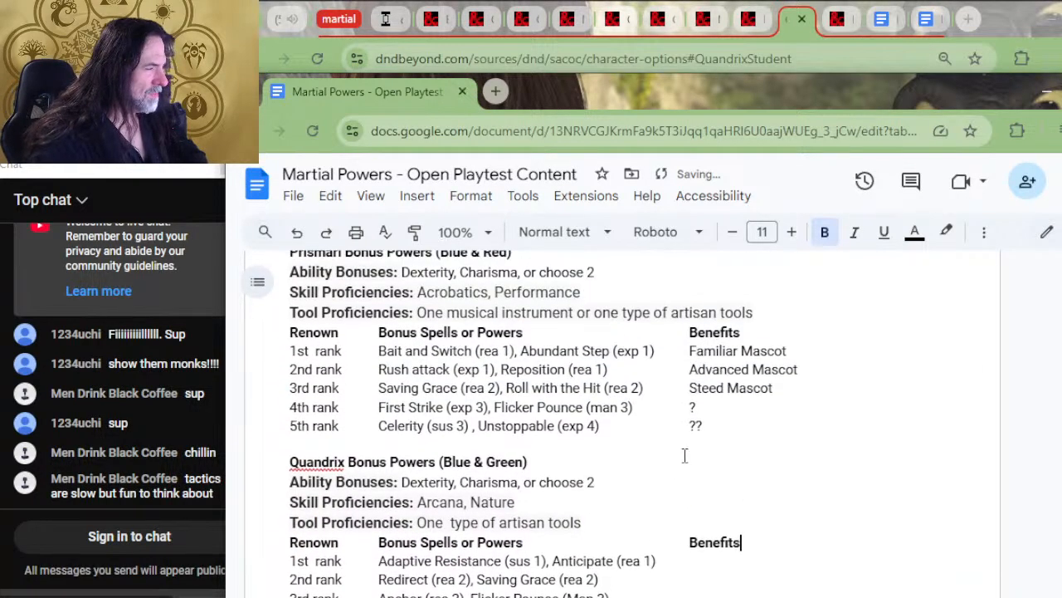
Copy the Familiar Mascot and Advanced Mascot entries from the Prismari table to Quandrix's 1st and 2nd rank lines
left_click_drag(786, 350, 659, 350)
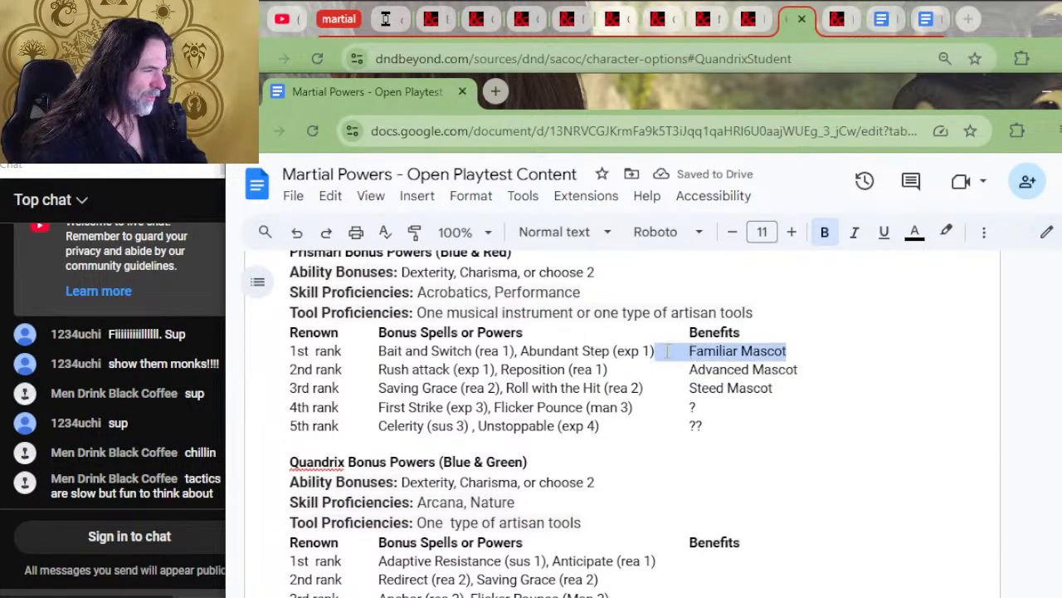
scroll(694, 498, "down", 2)
left_click(705, 406)
key("ctrl+v")
scroll(756, 370, "up", 2)
left_click_drag(805, 367, 619, 371)
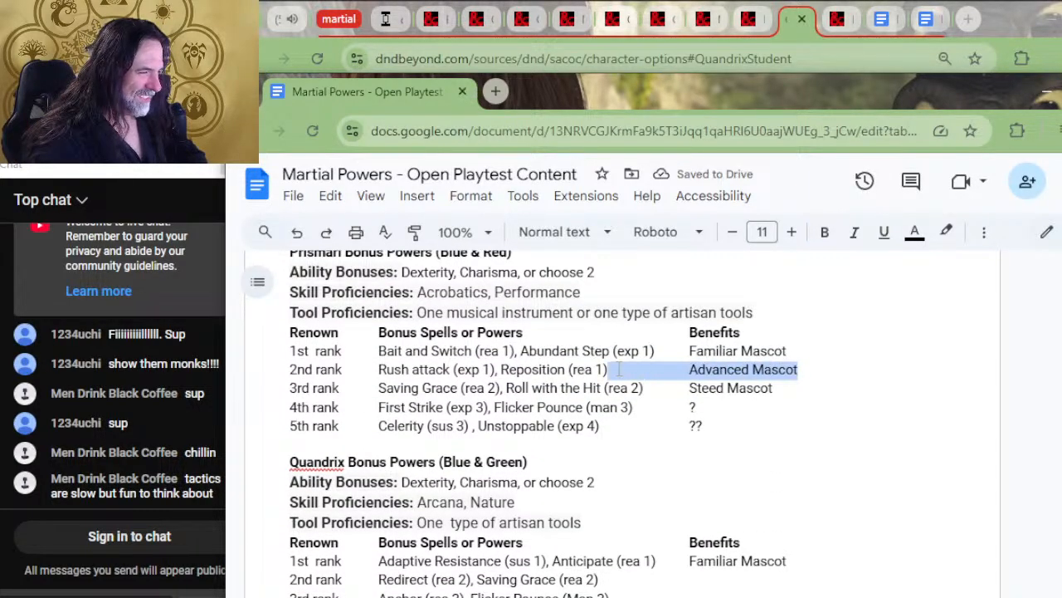
key("ctrl+c")
left_click(713, 578)
key("ctrl+v")
Copy Steed Mascot from the Prismari table to Quandrix's 3rd rank line and tab the 2nd and 3rd rank mascot entries into the Benefits column
left_click(774, 390)
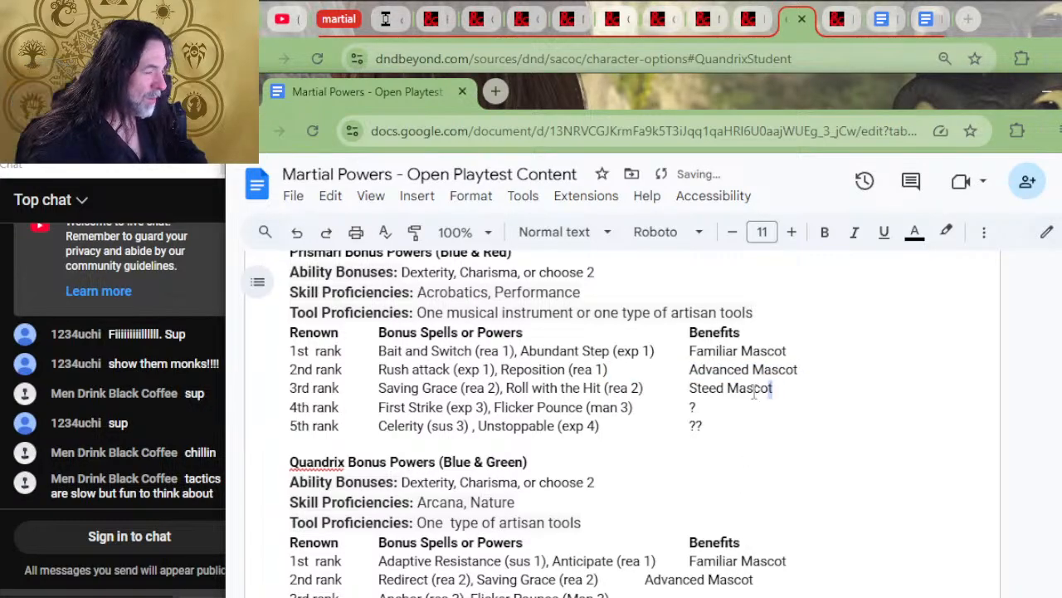
left_click_drag(764, 391, 651, 392)
key("ctrl+c")
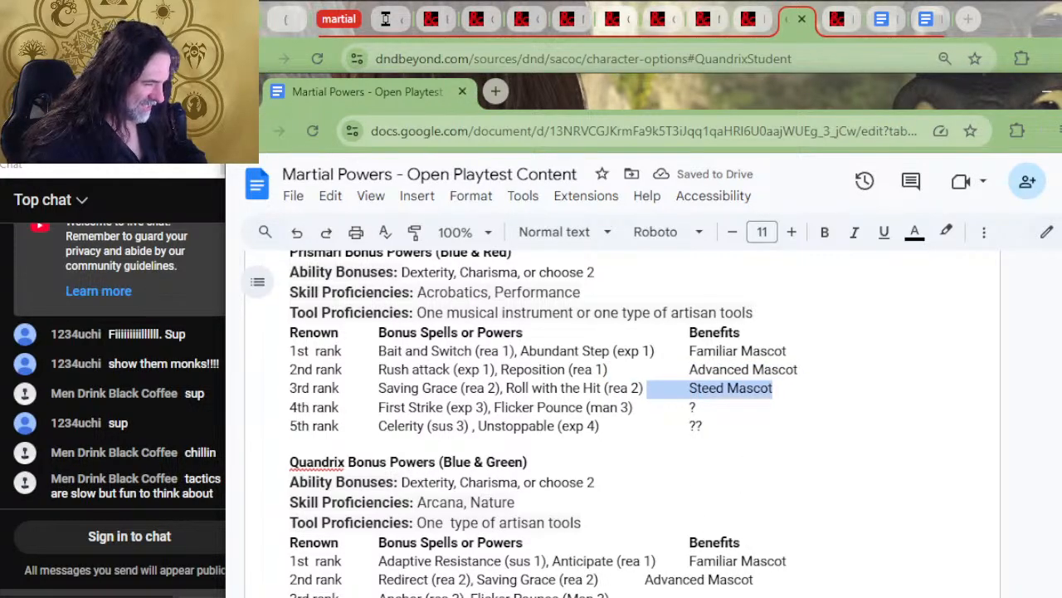
left_click(680, 595)
key("ctrl+v")
left_click(633, 586)
key("Tab")
left_click(639, 595)
key("Tab")
Fill the Benefits column of the Quandrix table with "??" for 5th rank and "?" for 4th rank
scroll(714, 496, "down", 3)
left_click(707, 478)
key("Tab")
type("??")
key("Up")
key("Tab")
type("?")
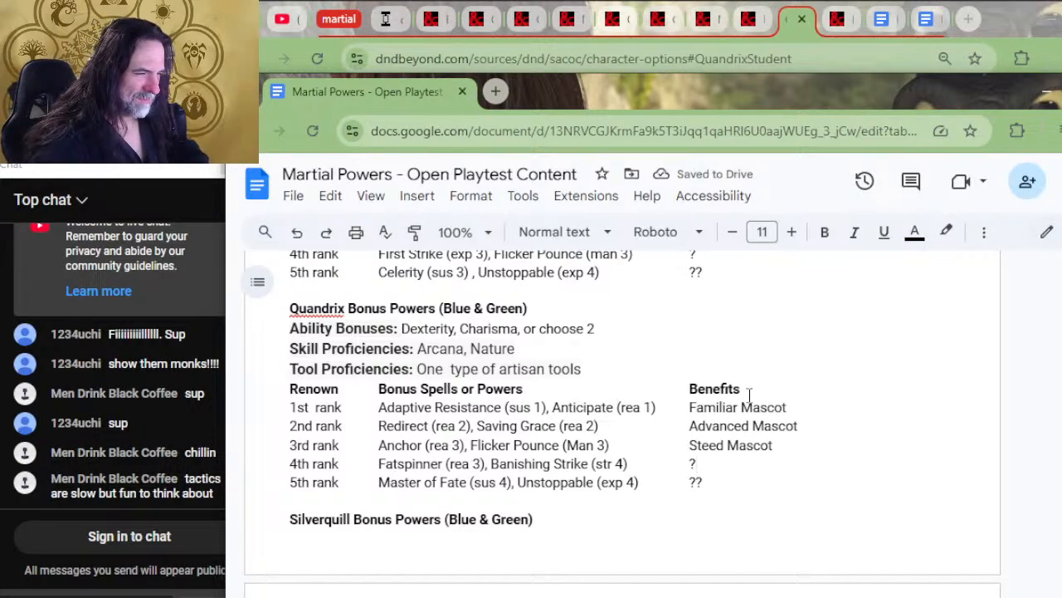
Replace the Quandrix ability bonuses with "Intelligence, Wisdom, or choose 2", copied from the Quadrix row of the Strixhaven college list
scroll(751, 396, "up", 3)
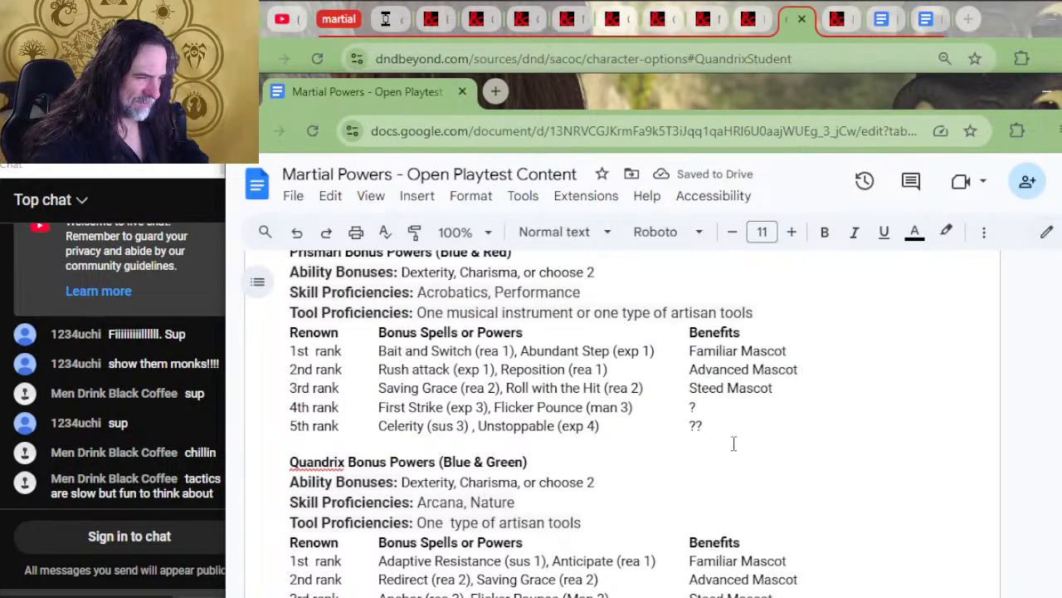
scroll(733, 443, "down", 6)
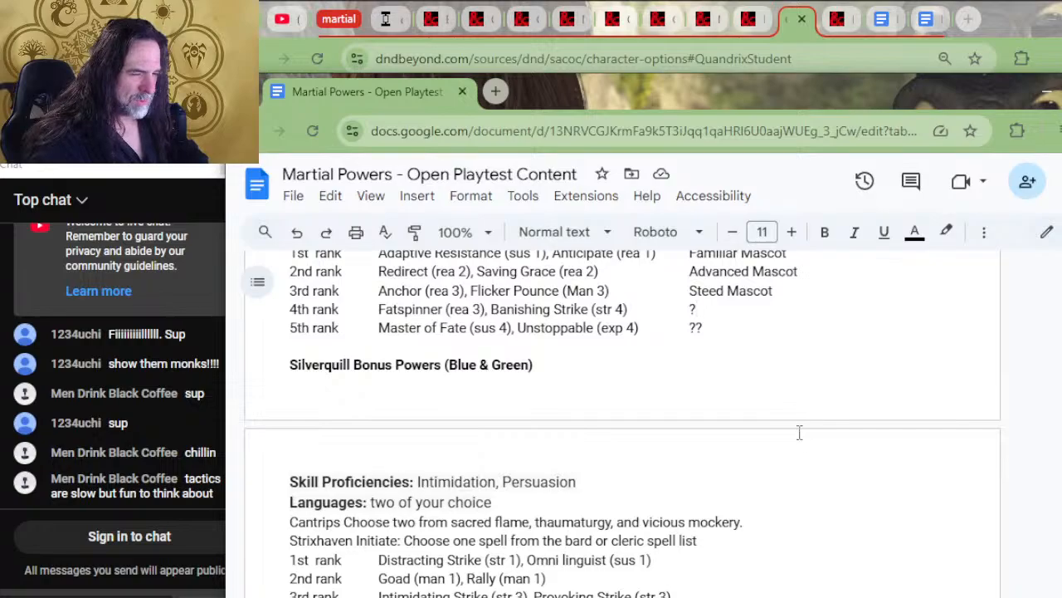
scroll(799, 432, "up", 3)
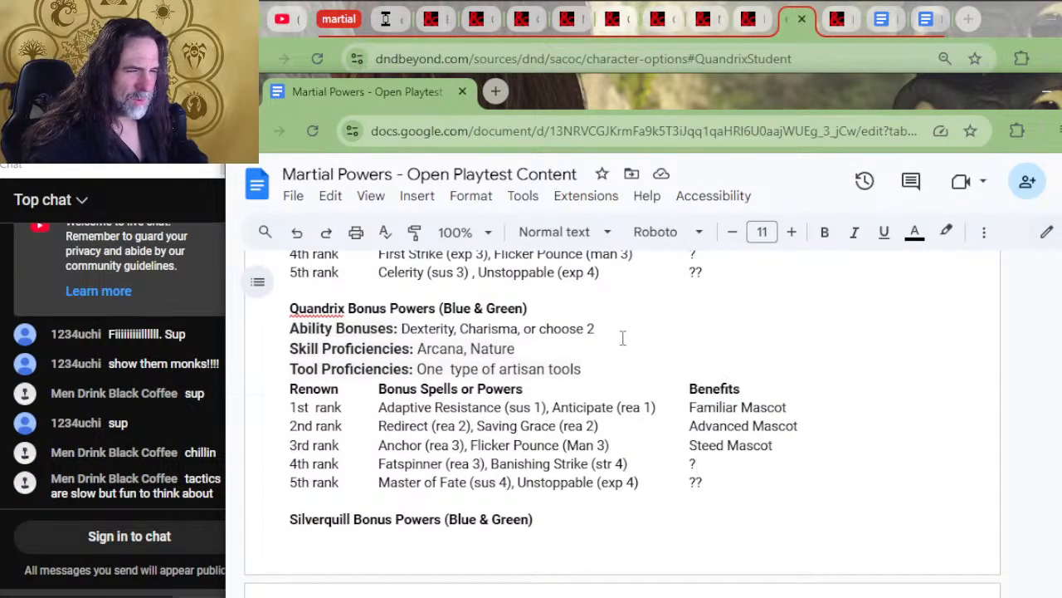
key("alt+Tab")
key("alt+Tab")
scroll(631, 499, "up", 6)
scroll(631, 498, "up", 5)
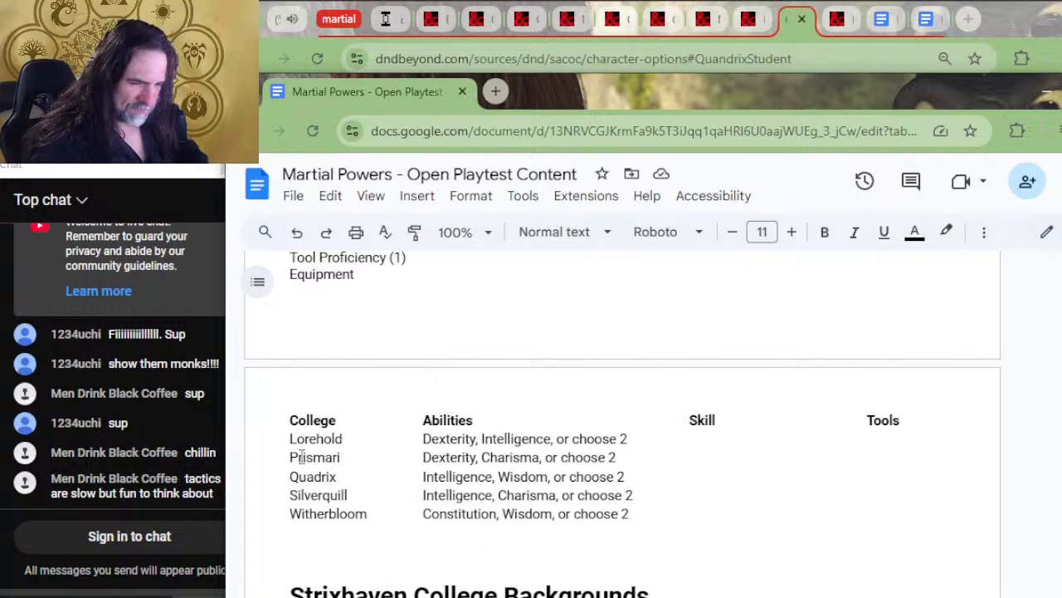
left_click_drag(632, 476, 421, 472)
scroll(538, 475, "down", 10)
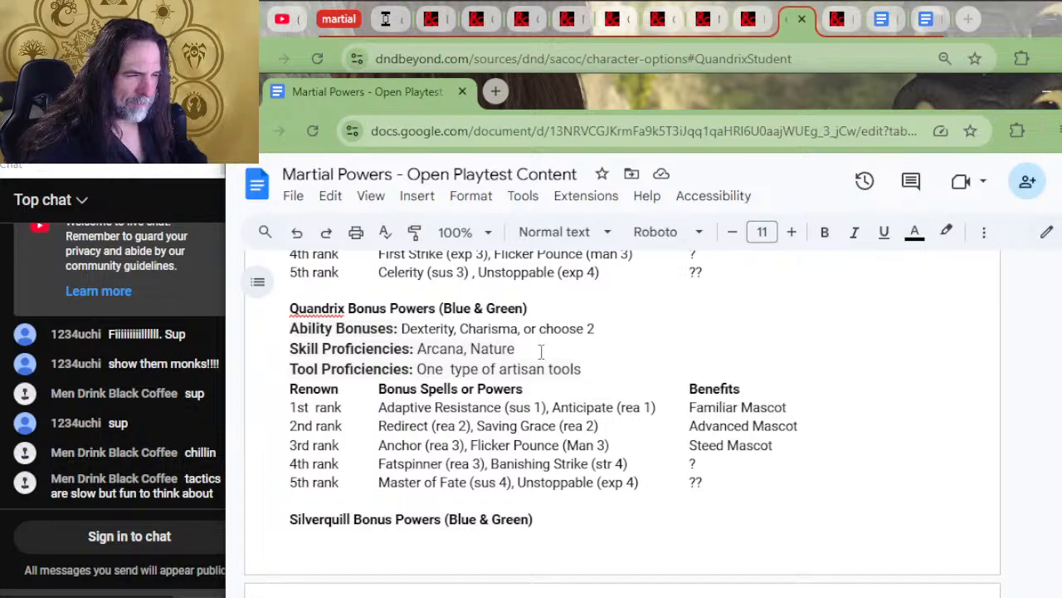
left_click_drag(606, 337, 402, 329)
key("ctrl+v")
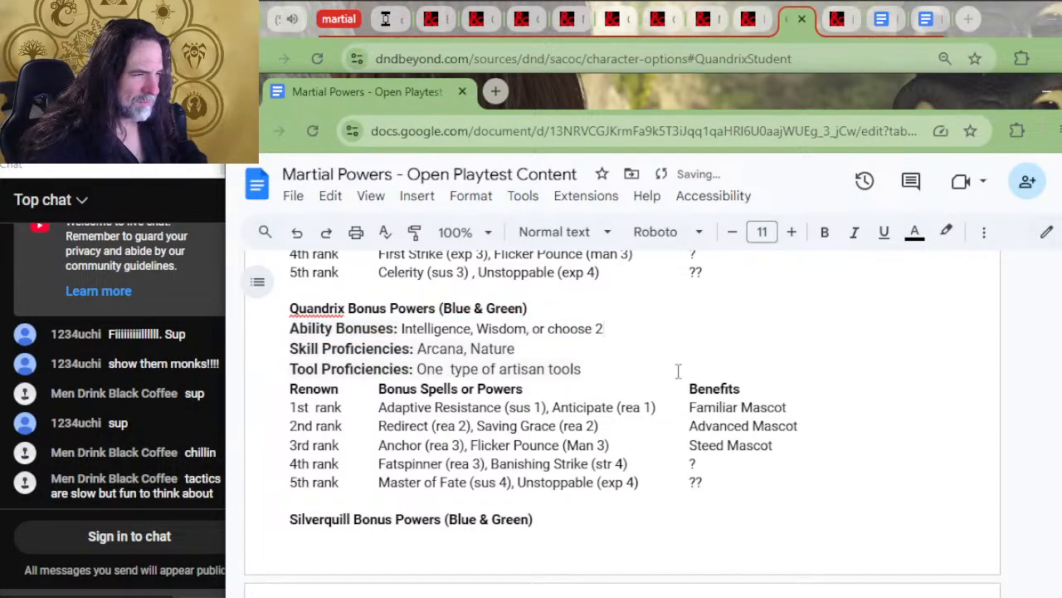
Cut the header, Lorehold and Prismari rows from the Strixhaven college abilities list
scroll(678, 371, "up", 10)
scroll(678, 371, "up", 2)
left_click_drag(695, 465, 233, 394)
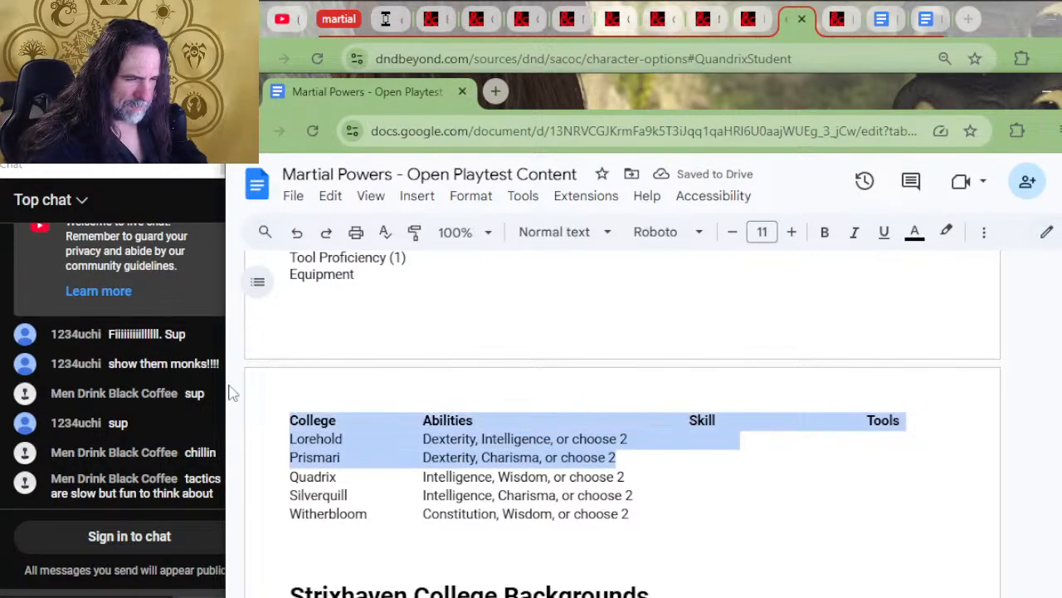
key("ctrl+x")
scroll(354, 450, "up", 4)
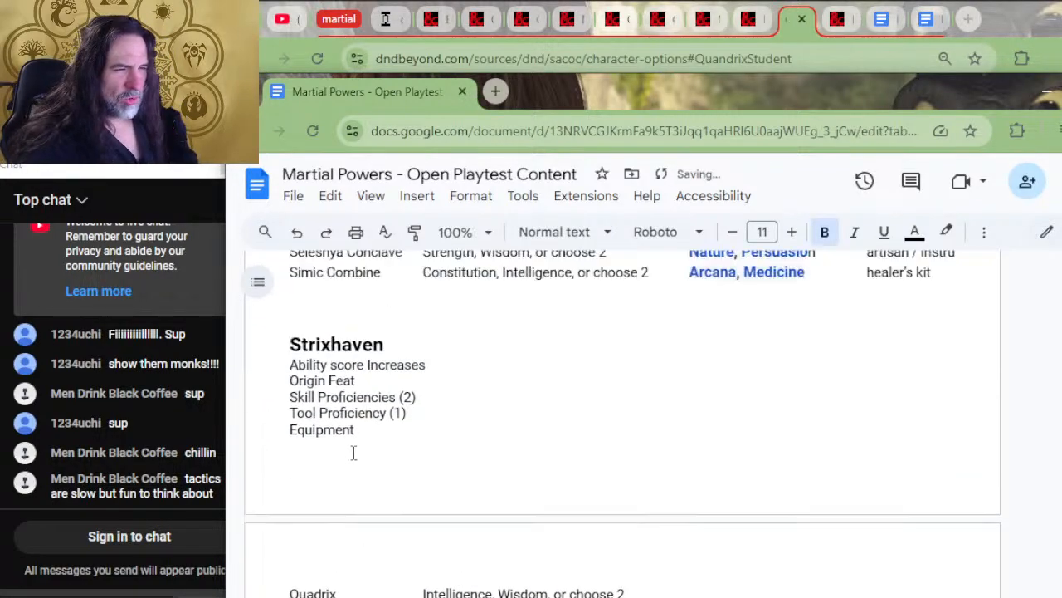
scroll(428, 523, "down", 2)
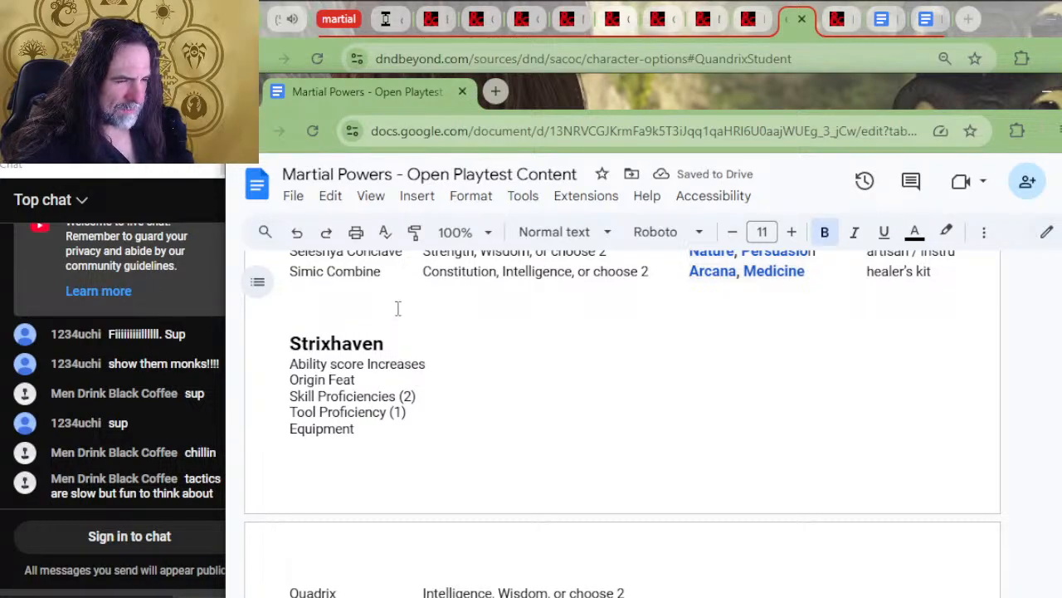
Insert an empty line between the Lorehold Tools line and the renown table header
scroll(423, 318, "down", 5)
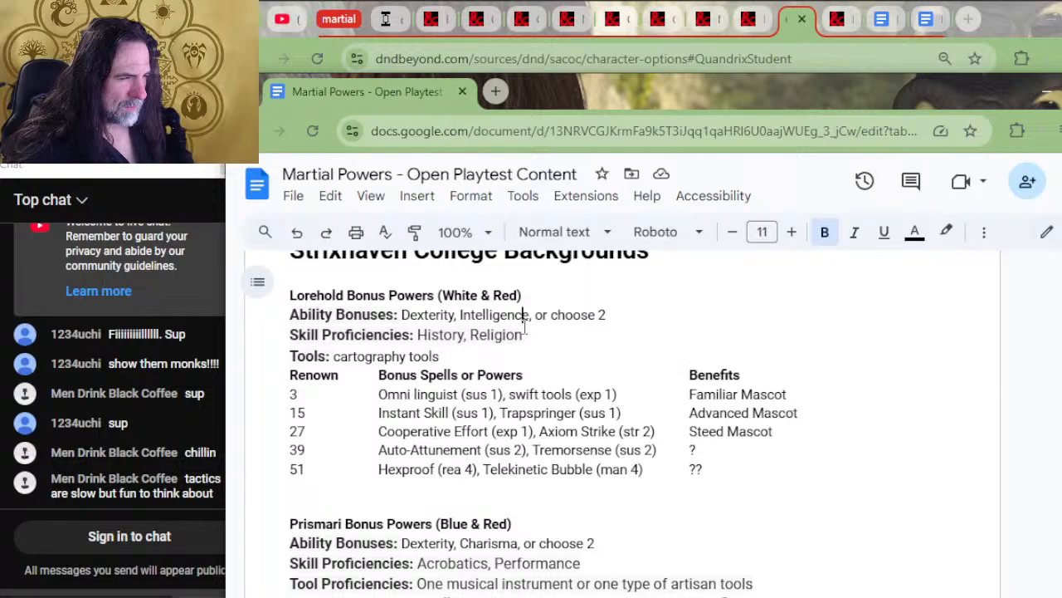
left_click_drag(542, 343, 539, 351)
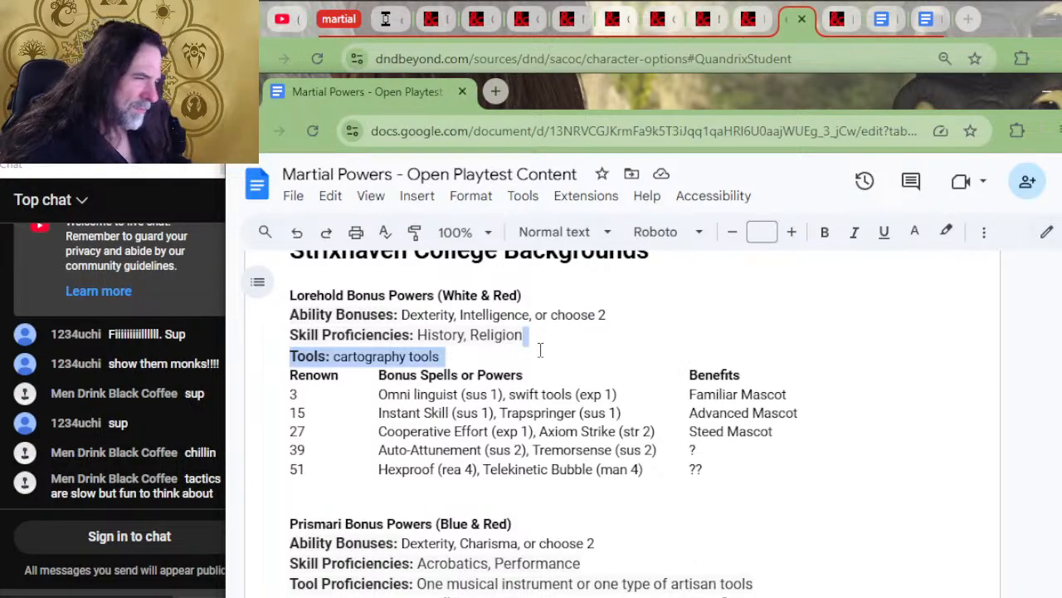
left_click(539, 351)
key("Home")
key("Left")
key("Home")
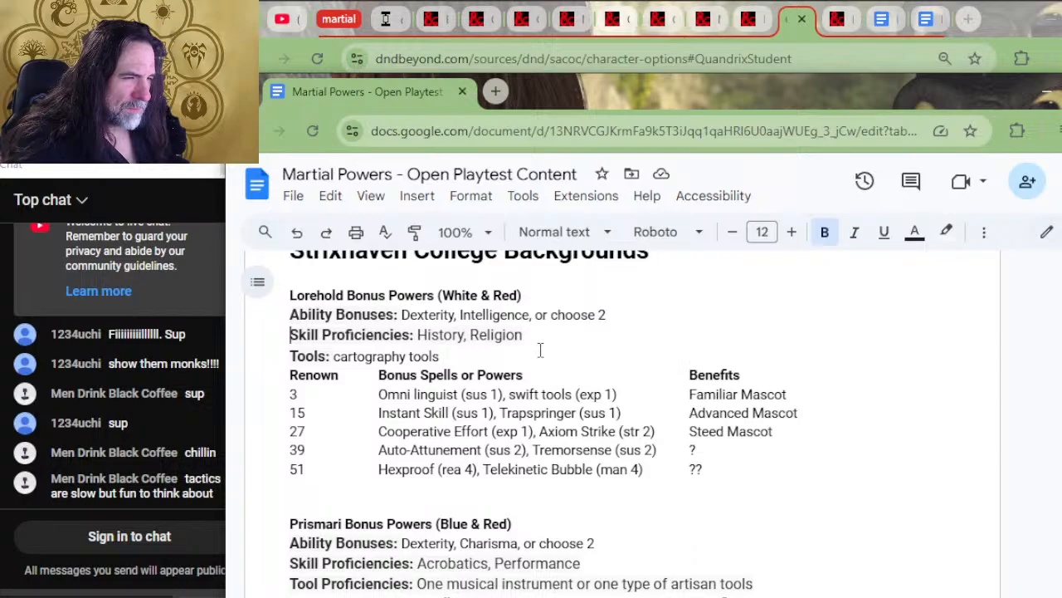
key("Down")
key("Down")
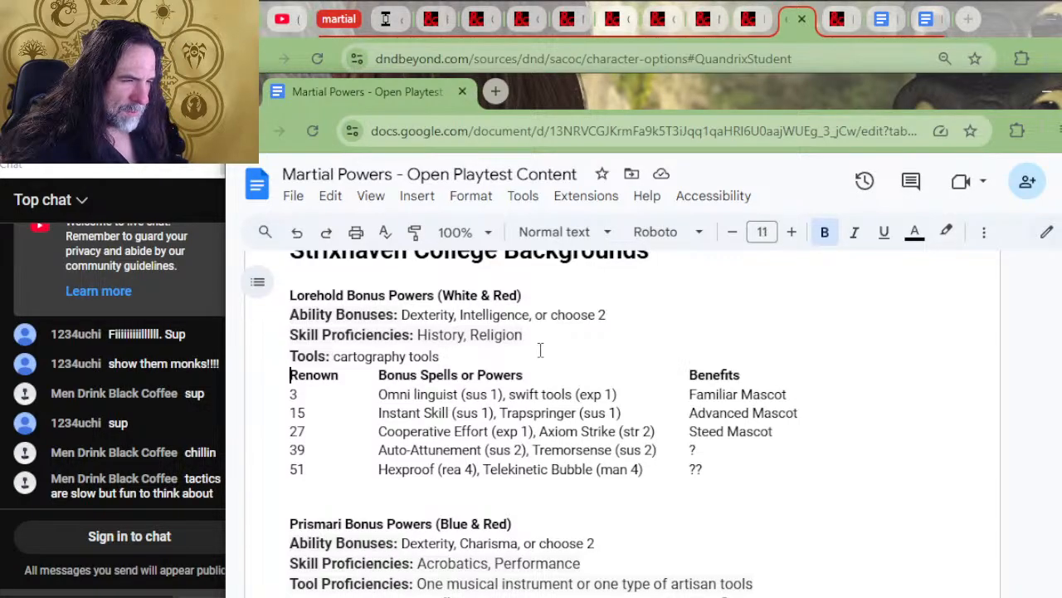
key("Left")
key("Return")
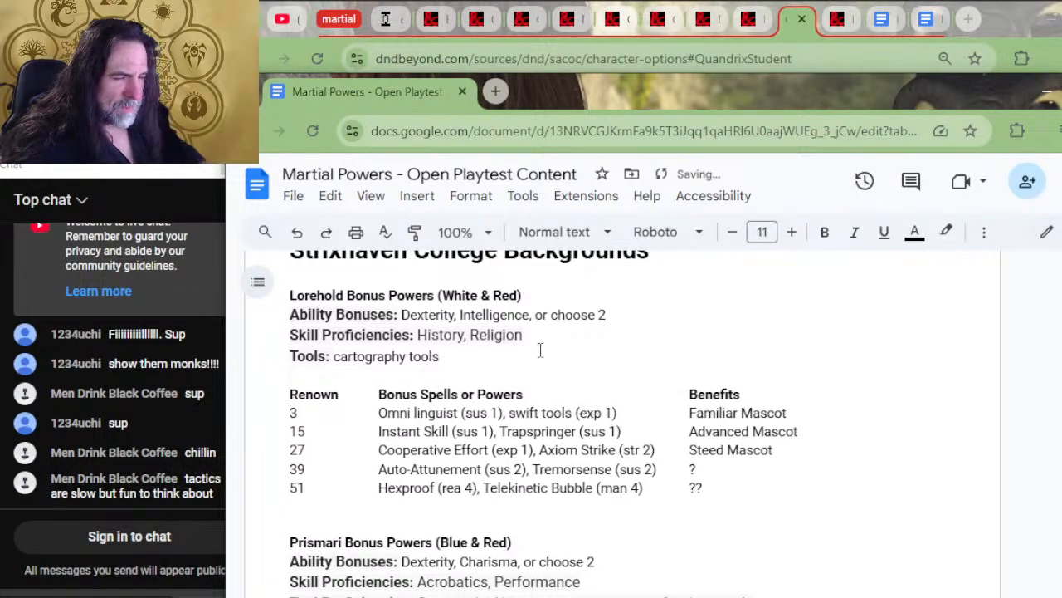
Enter "Origin Feat: choose one" on the empty Lorehold line, with only the label in bold
type("On")
key("BackSpace")
key("BackSpace")
key("ctrl+b")
type("Origin")
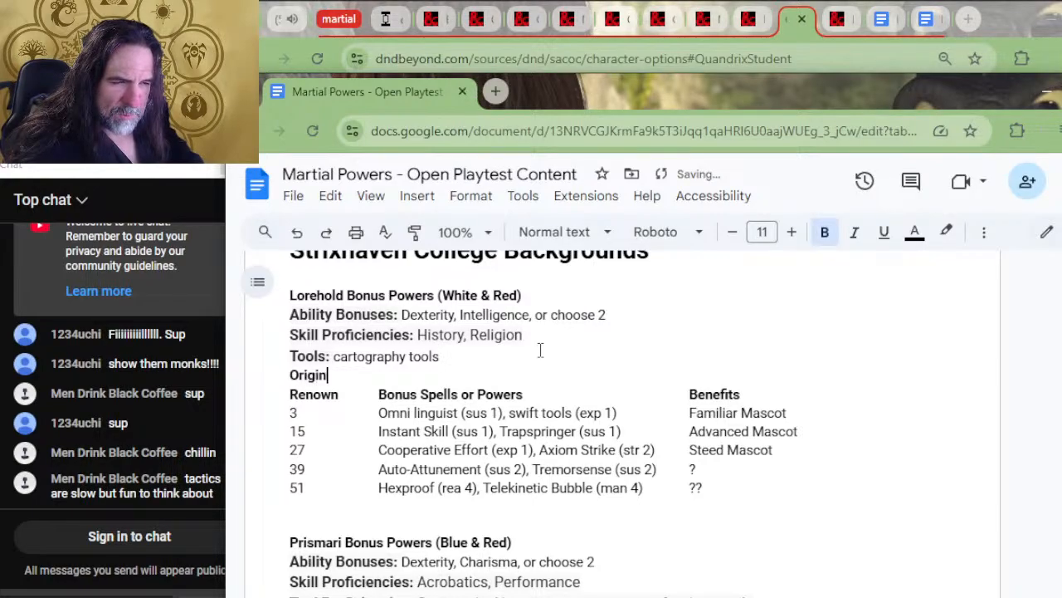
type(" Feat:")
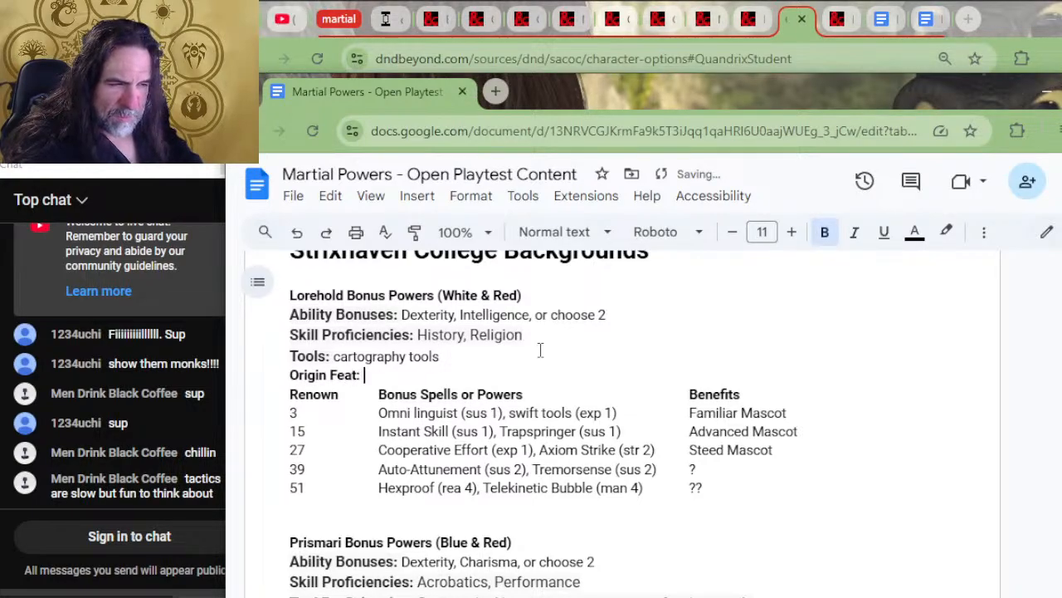
key("ctrl+b")
type("choose one")
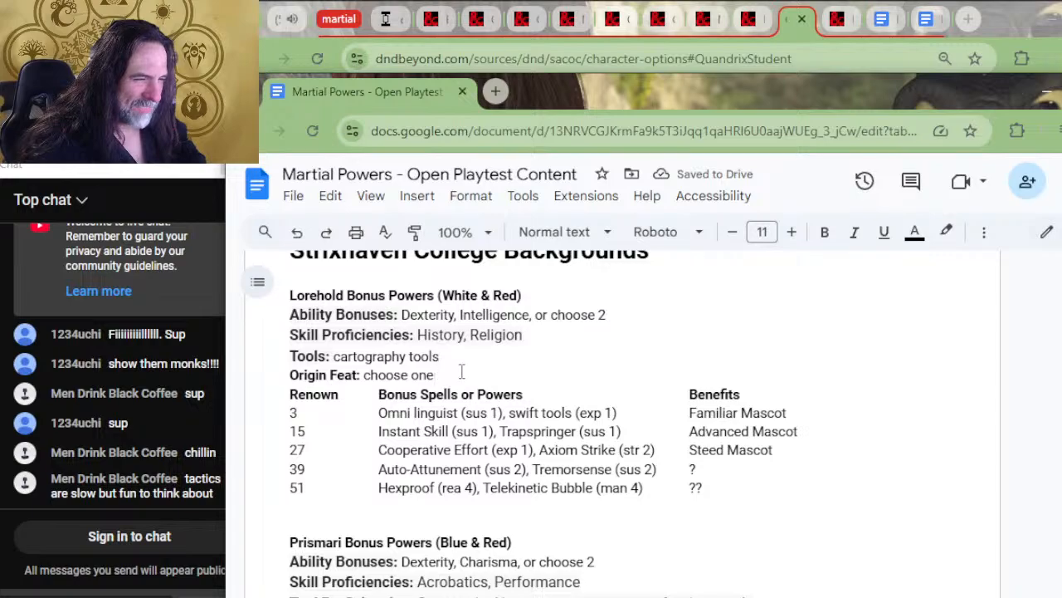
Copy the "Origin Feat: choose one" line from Lorehold to below Prismari's Tool Proficiencies line
left_click_drag(462, 371, 450, 376)
key("ctrl+c")
scroll(456, 412, "down", 2)
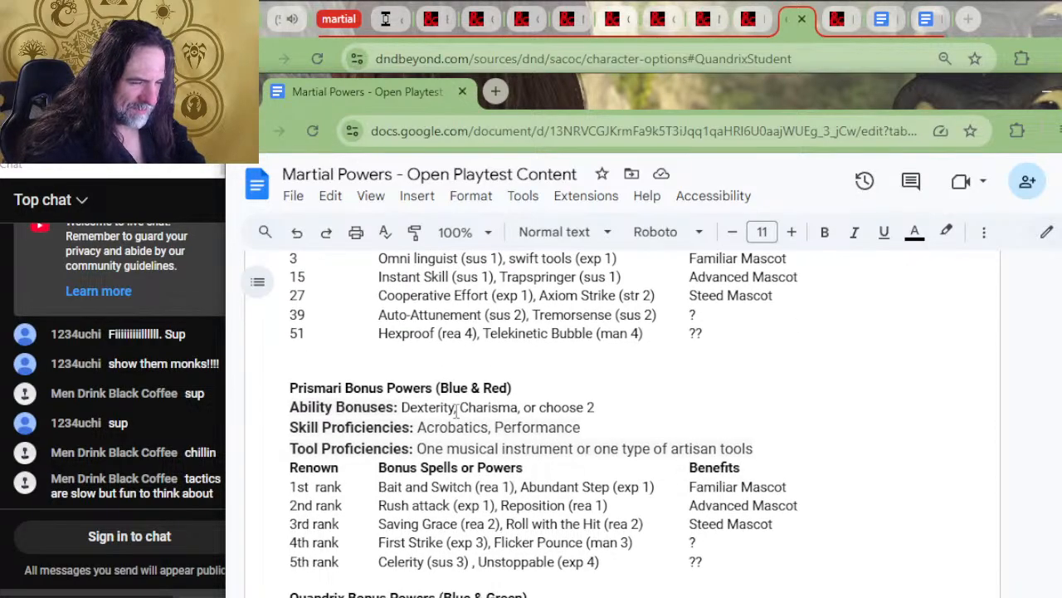
left_click(772, 447)
key("ctrl+v")
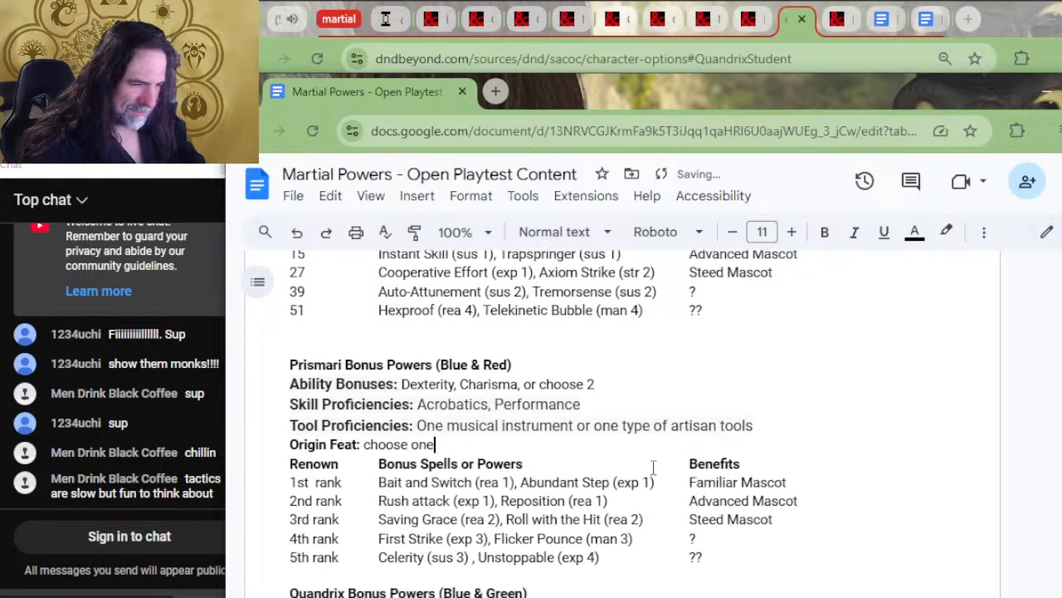
Add the copied "Origin Feat: choose one" line below Quandrix's Tool Proficiencies line
scroll(638, 496, "down", 2)
left_click(638, 526)
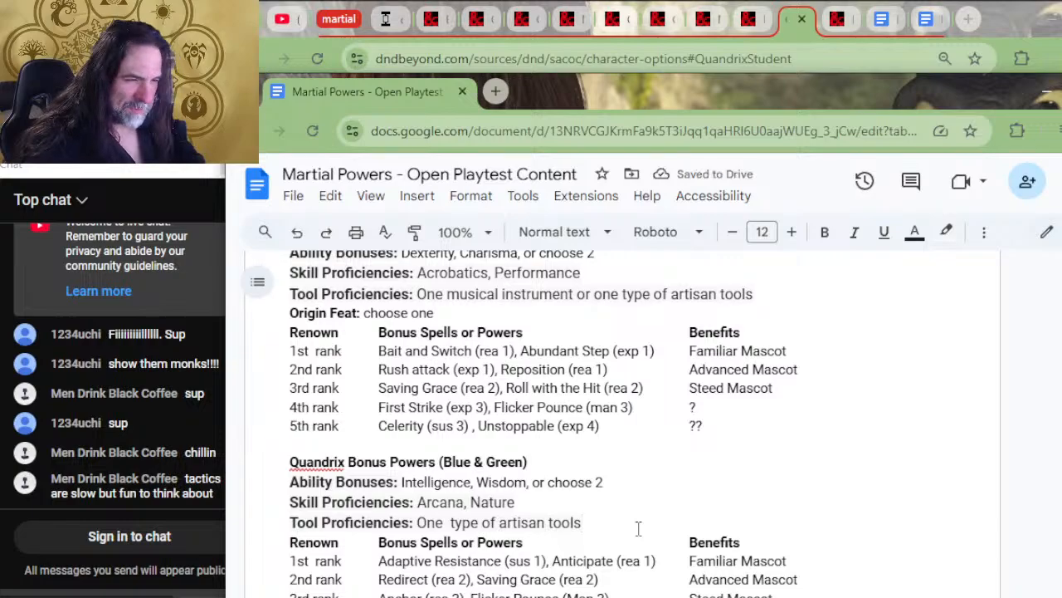
key("ctrl+v")
Replace Silverquill's Languages, Cantrips and Strixhaven Initiate lines with the copied "Origin Feat: choose one" line
scroll(638, 526, "down", 3)
scroll(638, 526, "down", 1)
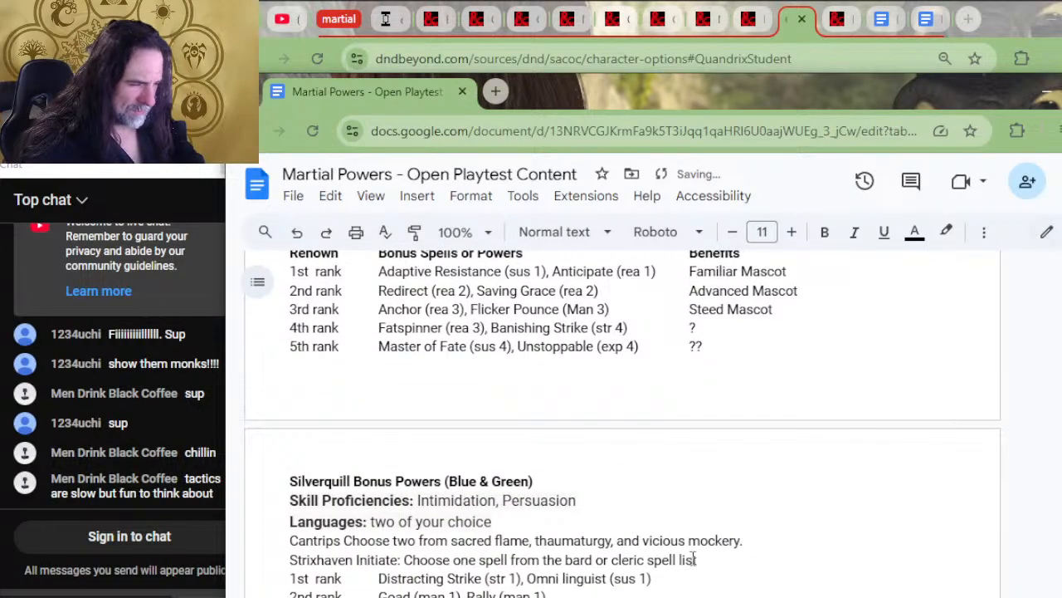
left_click_drag(742, 561, 731, 512)
key("ctrl+v")
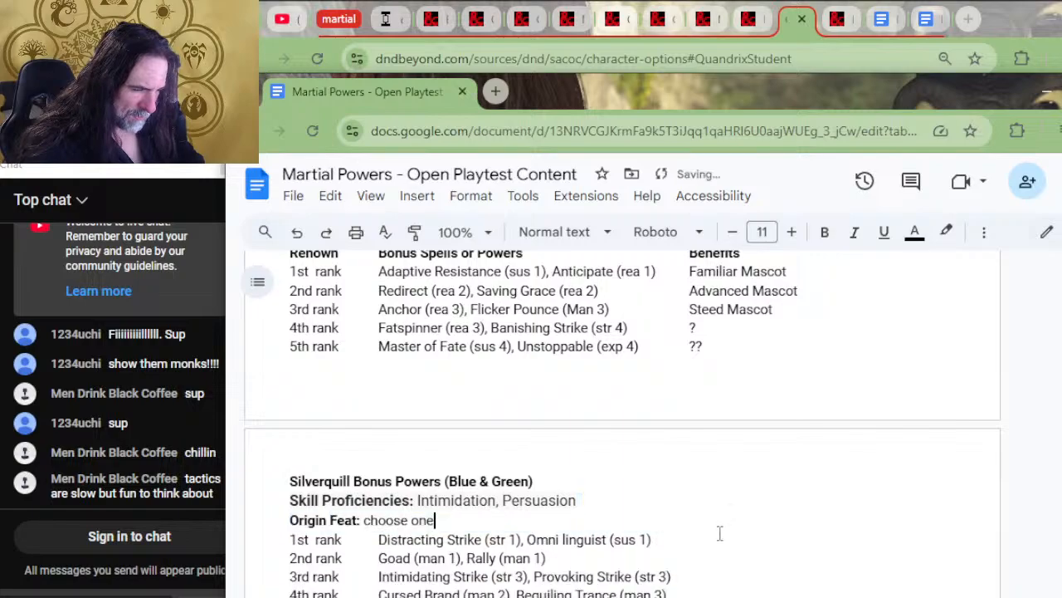
Copy Quandrix's Tool Proficiencies line to below Silverquill's Skill Proficiencies line
scroll(506, 349, "up", 1)
scroll(506, 342, "up", 2)
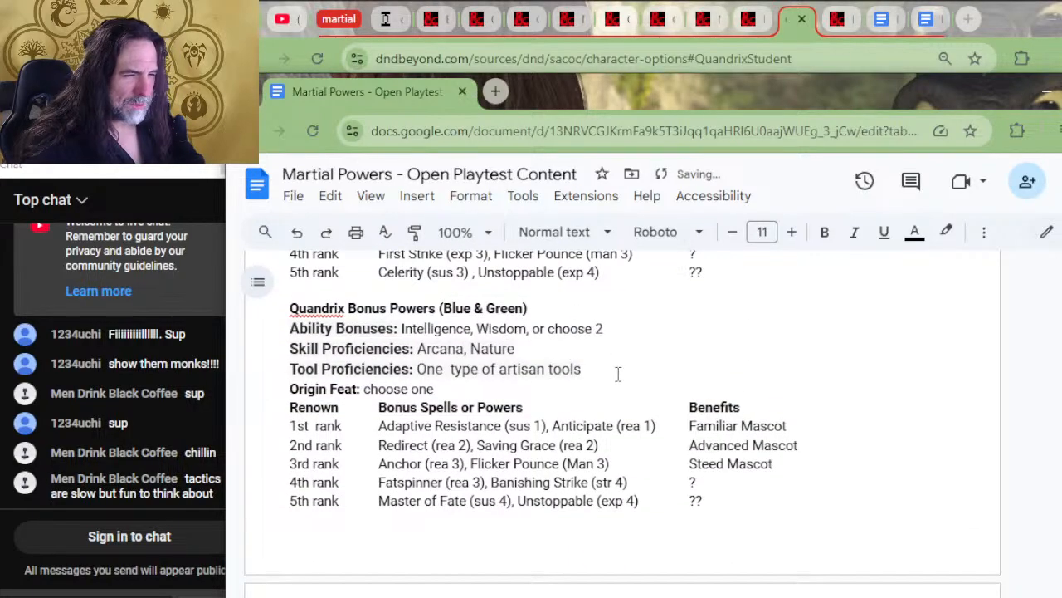
left_click_drag(617, 365, 617, 355)
key("ctrl+c")
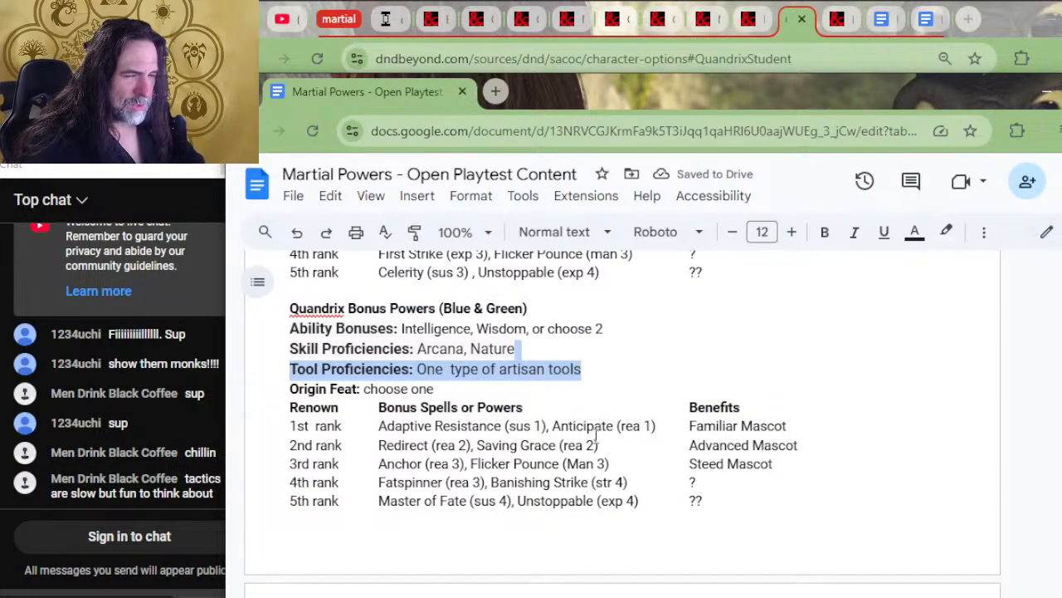
scroll(589, 444, "down", 5)
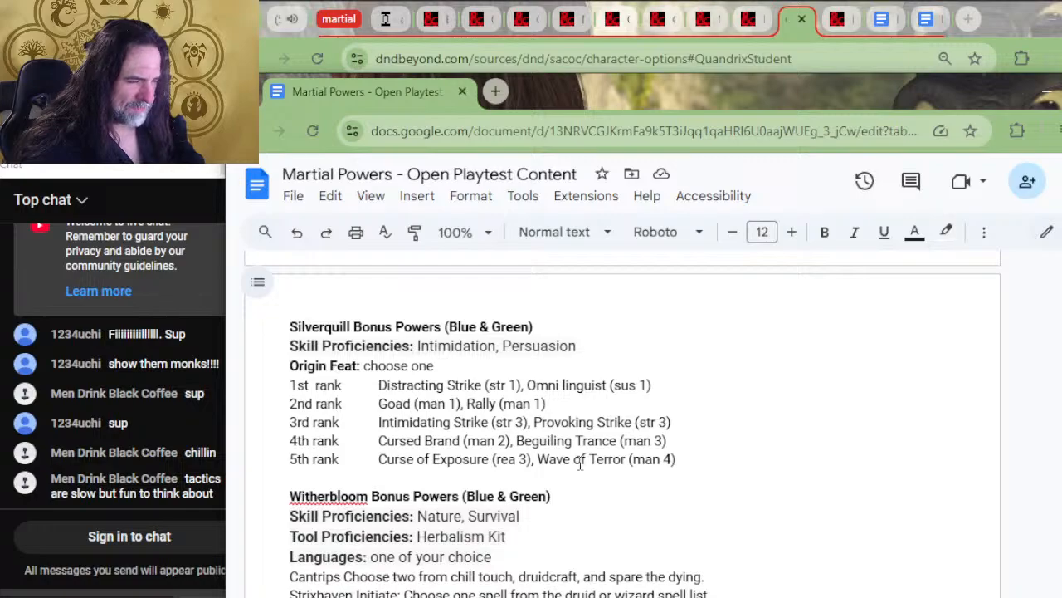
left_click(594, 345)
key("ctrl+v")
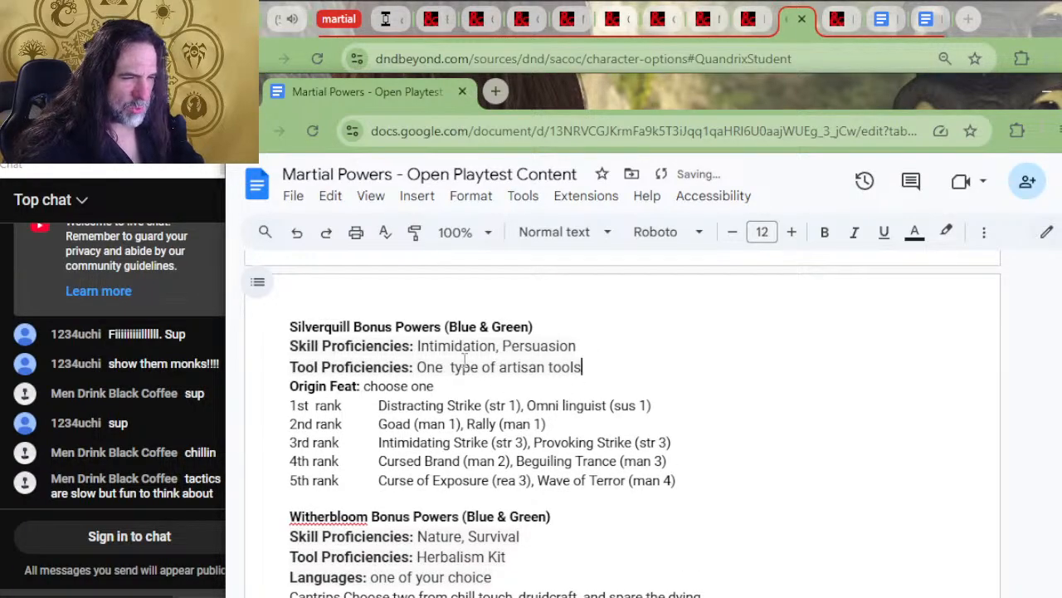
Copy Quandrix's Ability Bonuses line to directly below the Silverquill Bonus Powers heading
scroll(568, 332, "up", 5)
left_click(604, 328)
key("shift+Up")
key("ctrl+c")
scroll(584, 448, "down", 5)
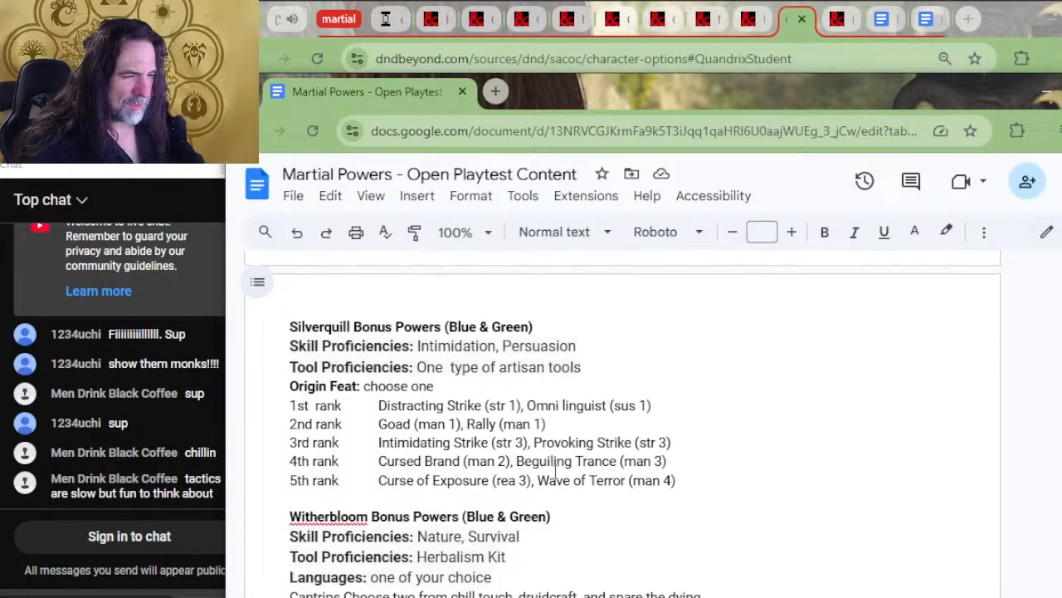
left_click(553, 329)
key("ctrl+v")
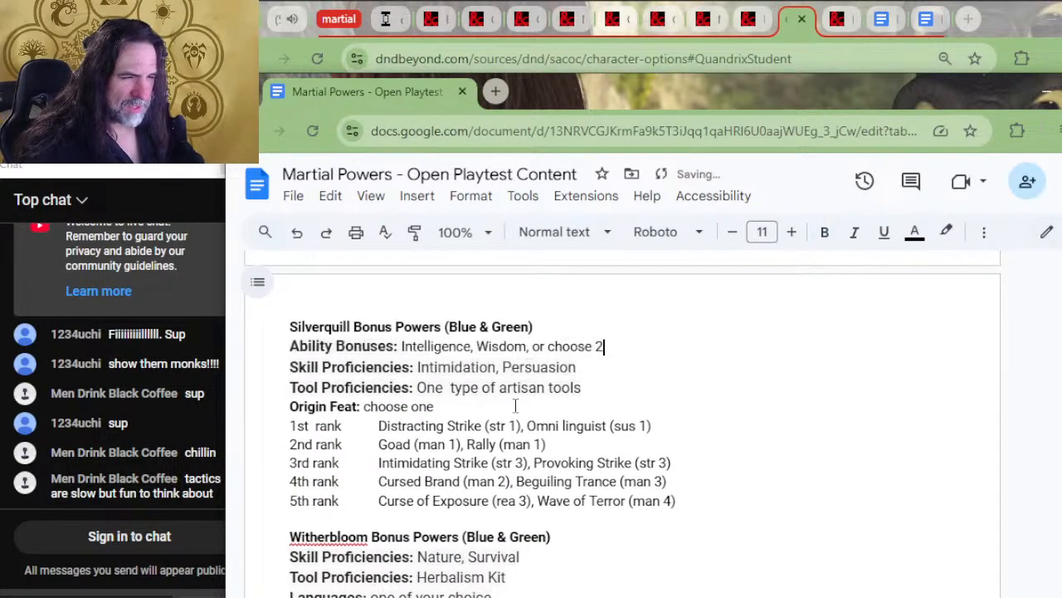
Insert two empty lines between Silverquill's 5th rank row and the Witherbloom Bonus Powers heading
scroll(498, 465, "down", 3)
left_click(364, 364)
key("Return")
key("Return")
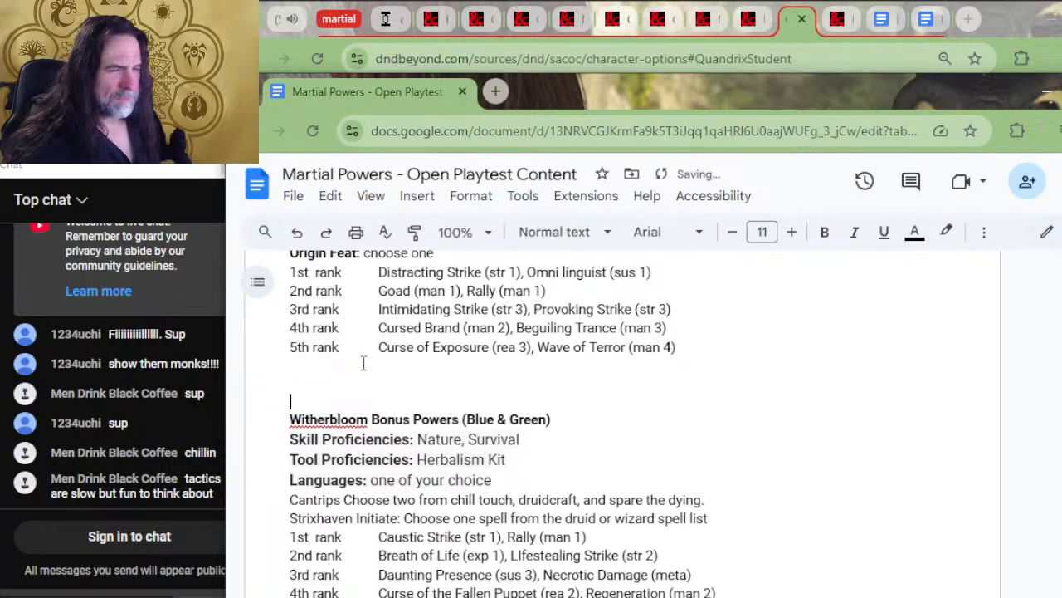
Copy Prismari's Renown, Bonus Spells or Powers and Benefits header row to below Silverquill's Origin Feat line
scroll(364, 363, "up", 2)
left_click(569, 406)
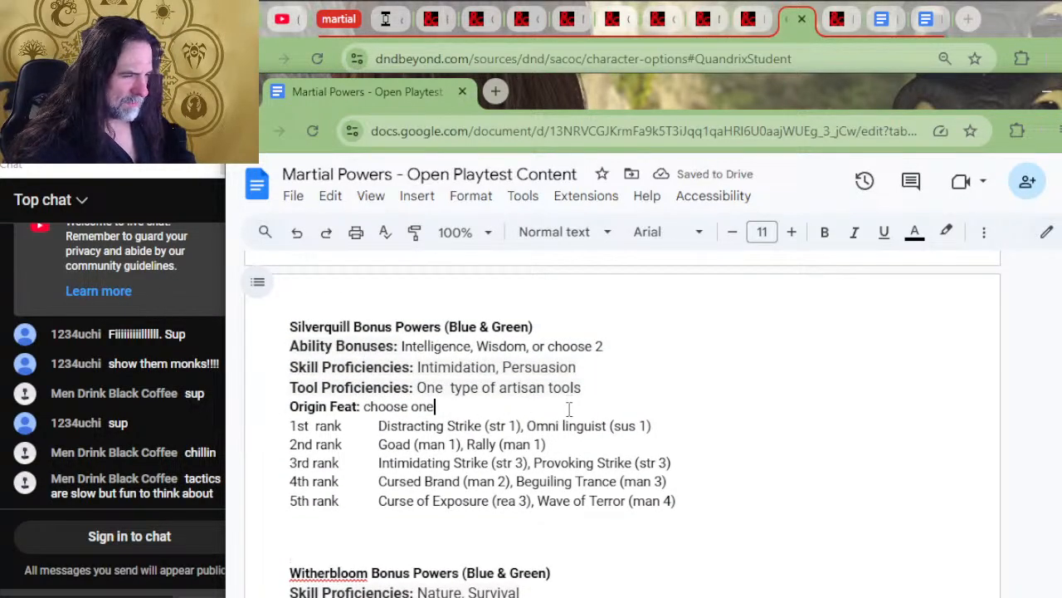
scroll(606, 376, "up", 2)
scroll(607, 376, "up", 3)
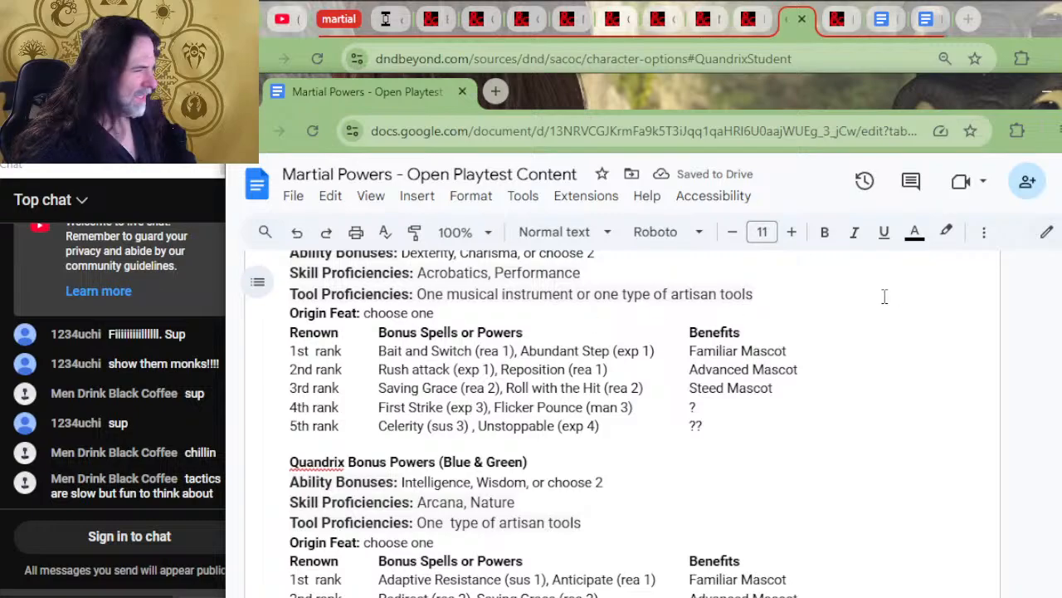
left_click_drag(818, 329, 814, 318)
key("ctrl+c")
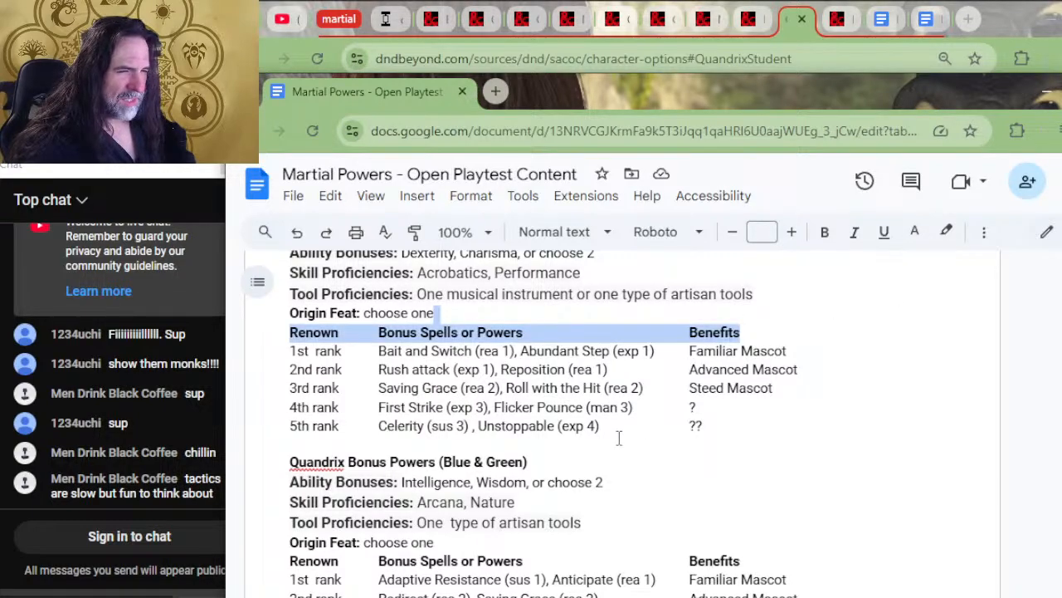
scroll(619, 438, "down", 3)
scroll(629, 450, "down", 2)
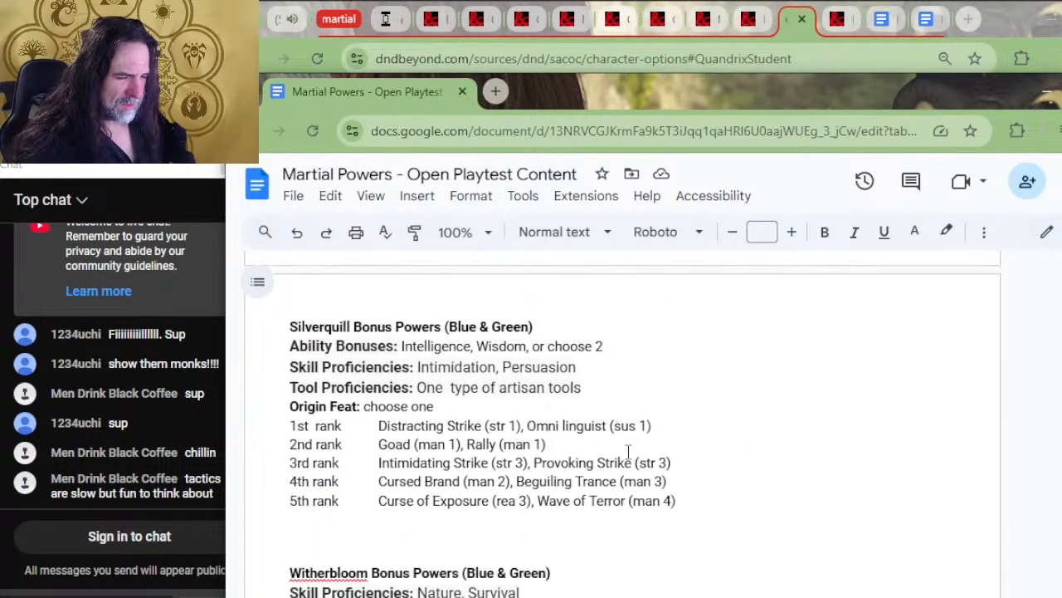
key("Down")
key("ctrl+v")
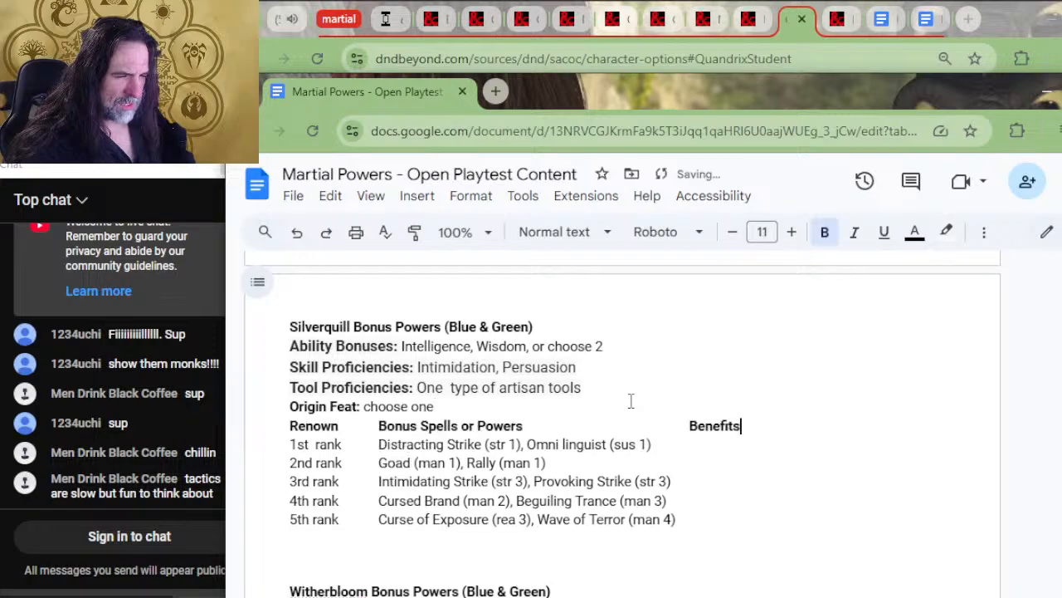
Replace the 1st, 2nd and 3rd rank labels in the Quandrix table with renown values 3, 15 and 27
scroll(441, 379, "up", 3)
left_click_drag(341, 425, 291, 445)
type("3")
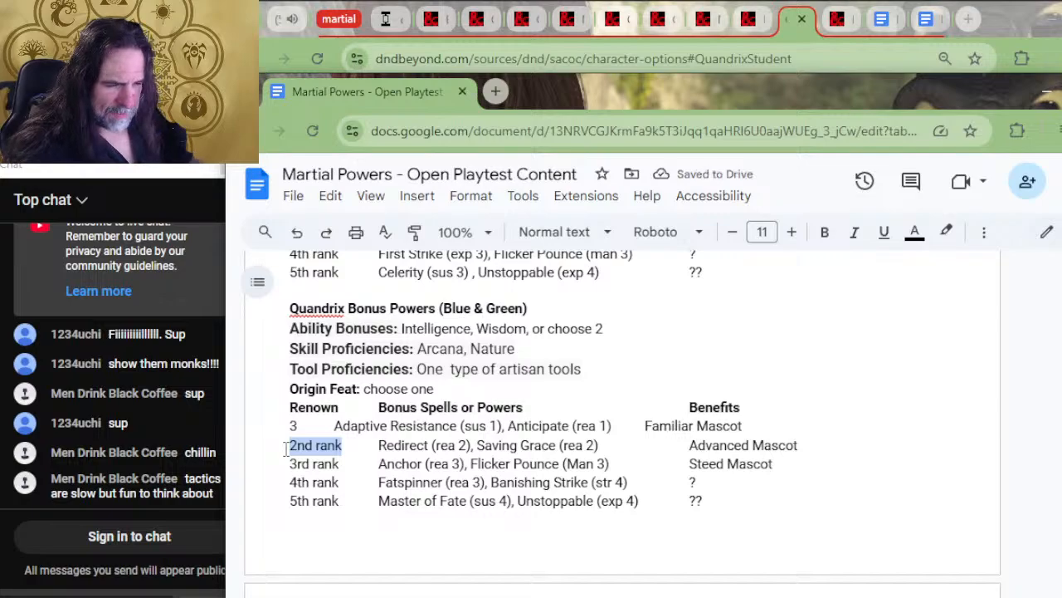
type("15")
key("Down")
key("Down")
key("Delete")
key("Delete")
key("Delete")
key("Delete")
key("Delete")
key("Delete")
key("Delete")
key("Delete")
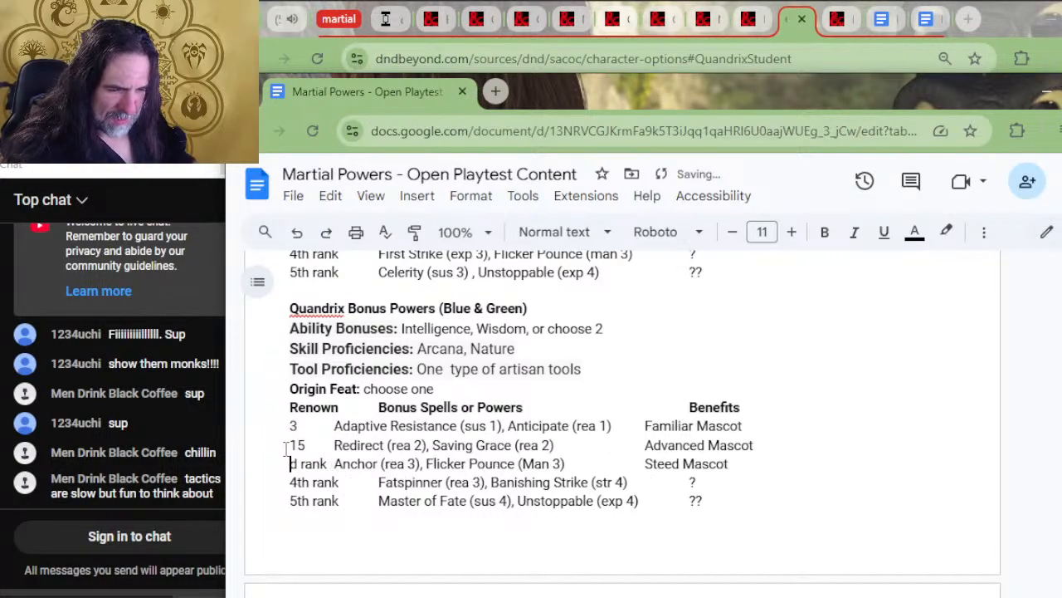
type("39")
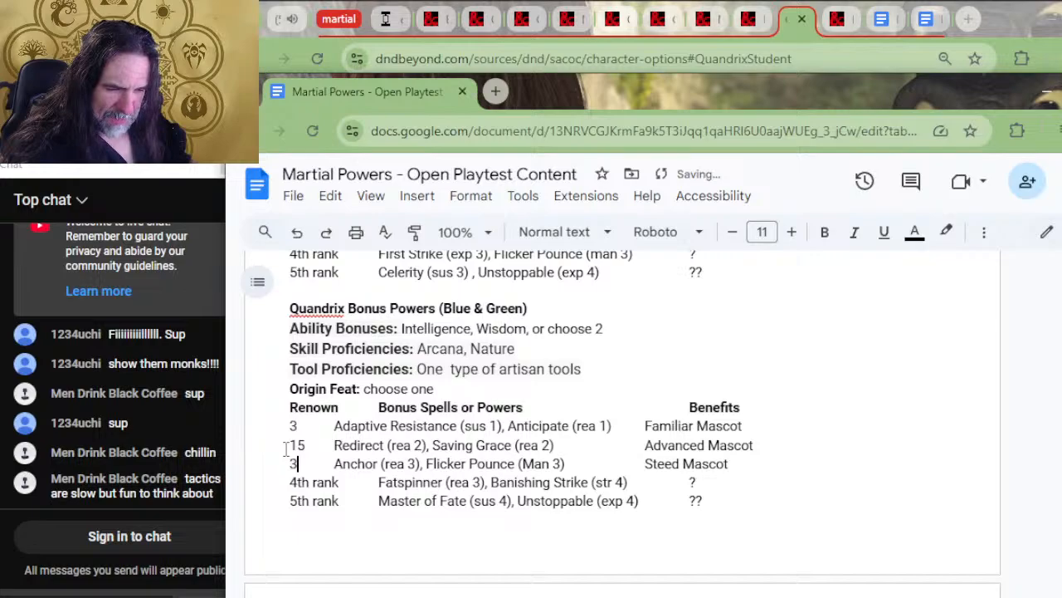
key("BackSpace")
key("BackSpace")
type("27")
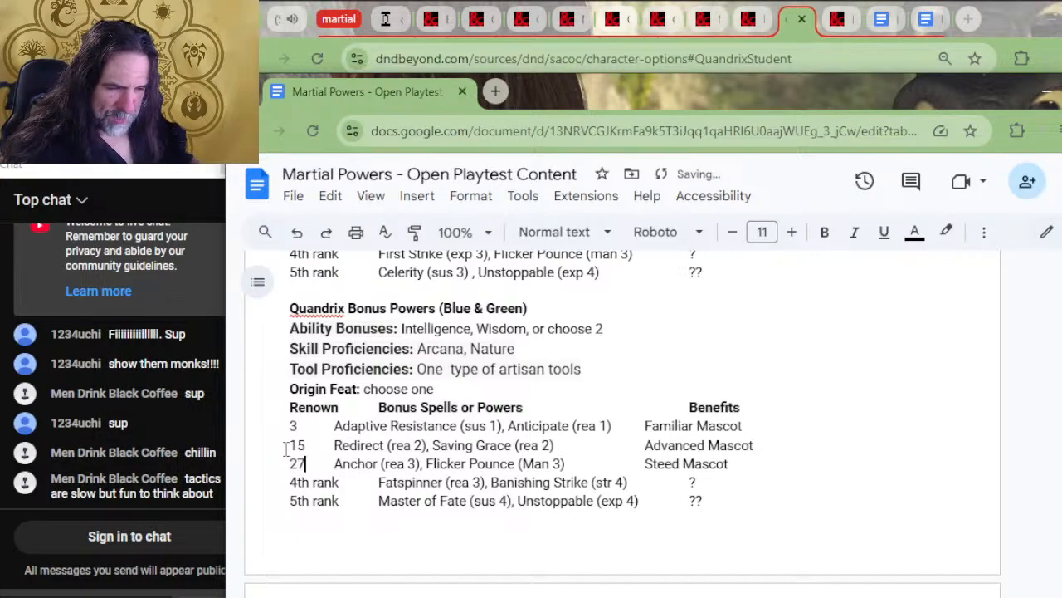
Replace the 4th and 5th rank labels in the Quandrix table with renown values 39 and 51
key("Delete")
key("Down")
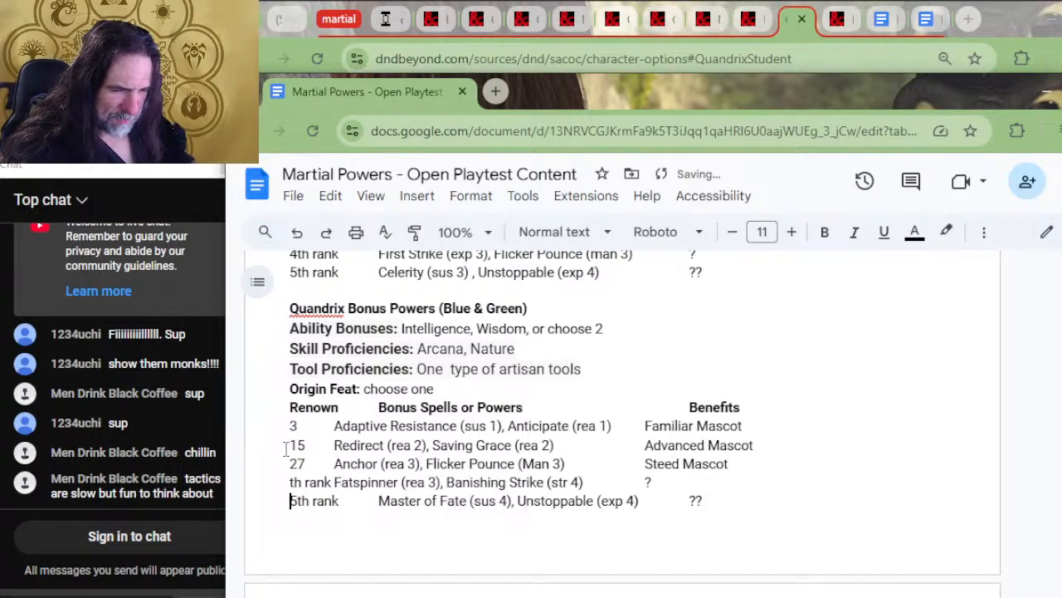
key("Delete")
key("Delete")
key("Delete")
key("Delete")
key("Delete")
key("Delete")
key("Delete")
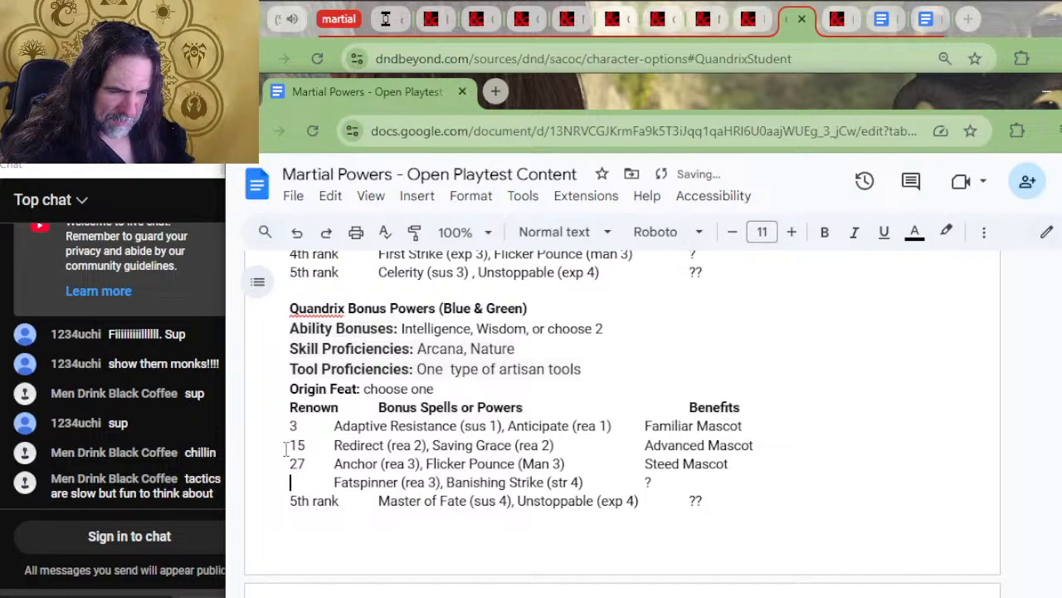
type("39")
key("BackSpace")
key("Delete")
key("Delete")
key("Delete")
key("Delete")
key("Delete")
key("Delete")
key("Delete")
type("541")
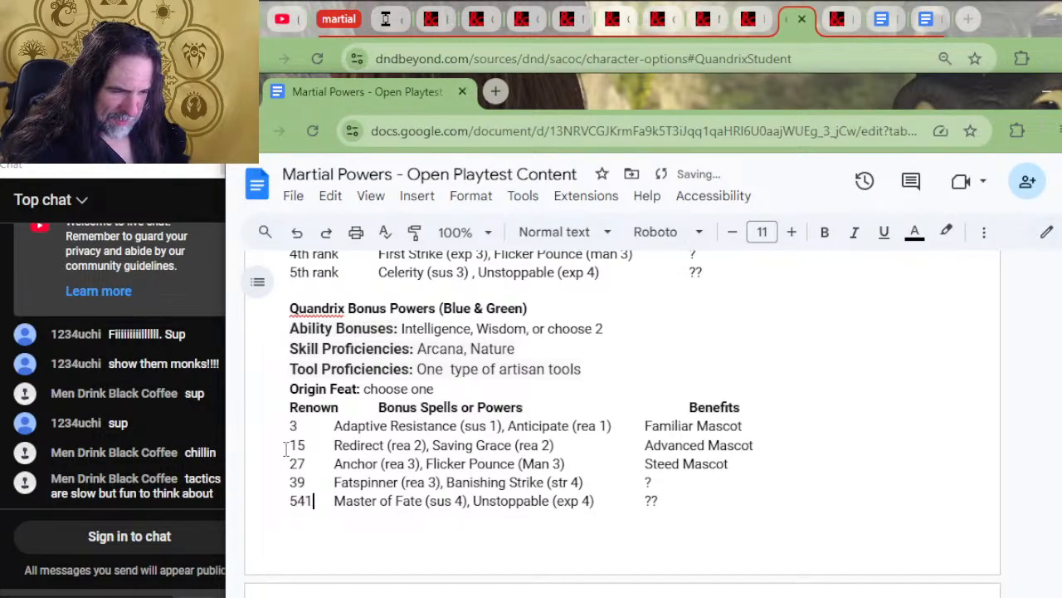
key("BackSpace")
key("BackSpace")
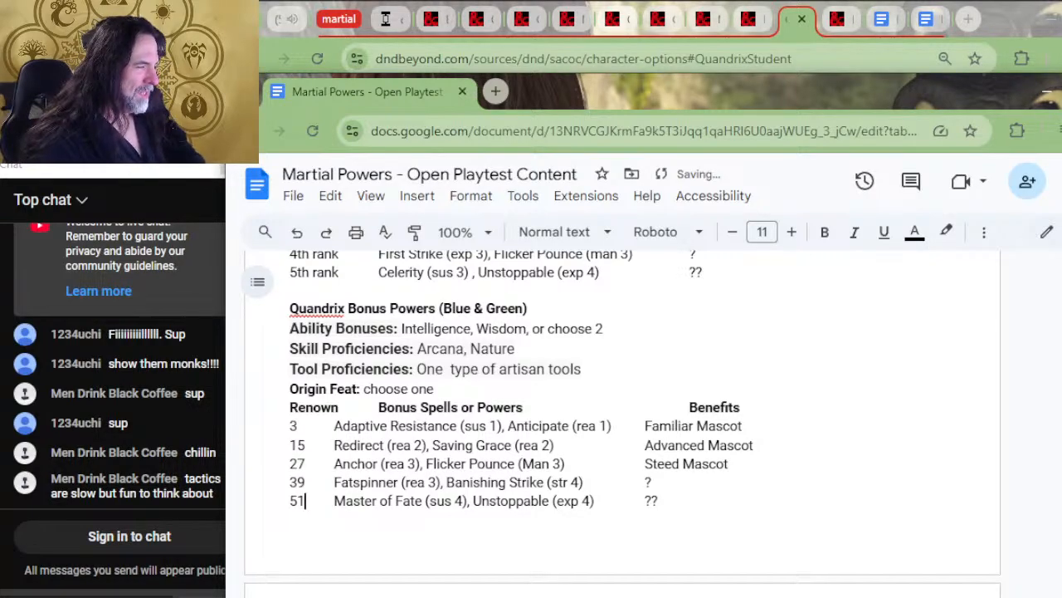
Realign the mascot and question-mark entries of all five Quandrix rows under the Benefits header
scroll(887, 315, "up", 4)
scroll(700, 526, "down", 2)
left_click(644, 573)
key("Tab")
key("Down")
key("Tab")
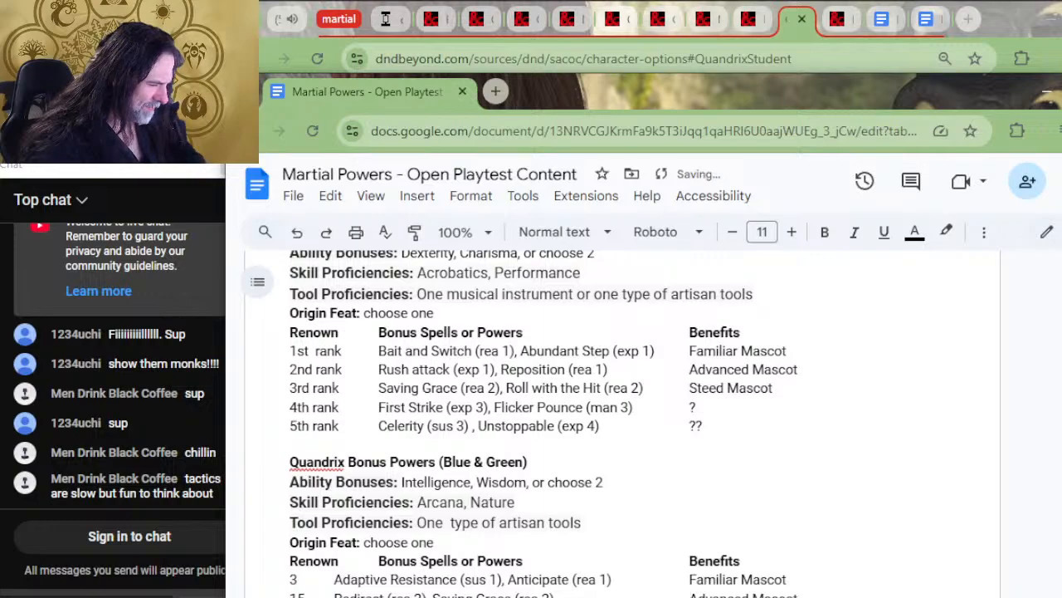
scroll(635, 564, "down", 2)
key("Down")
key("Tab")
key("Down")
key("Tab")
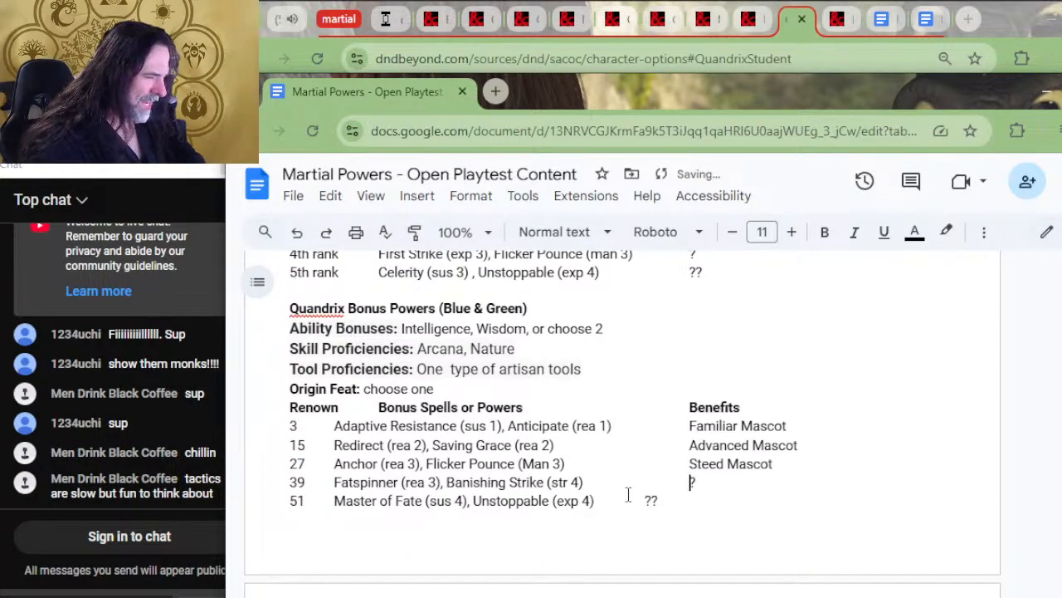
key("Tab")
Replace Silverquill's 1st and 2nd rank labels with renown 3 and 15, aligning their powers under the column header
scroll(612, 451, "down", 2)
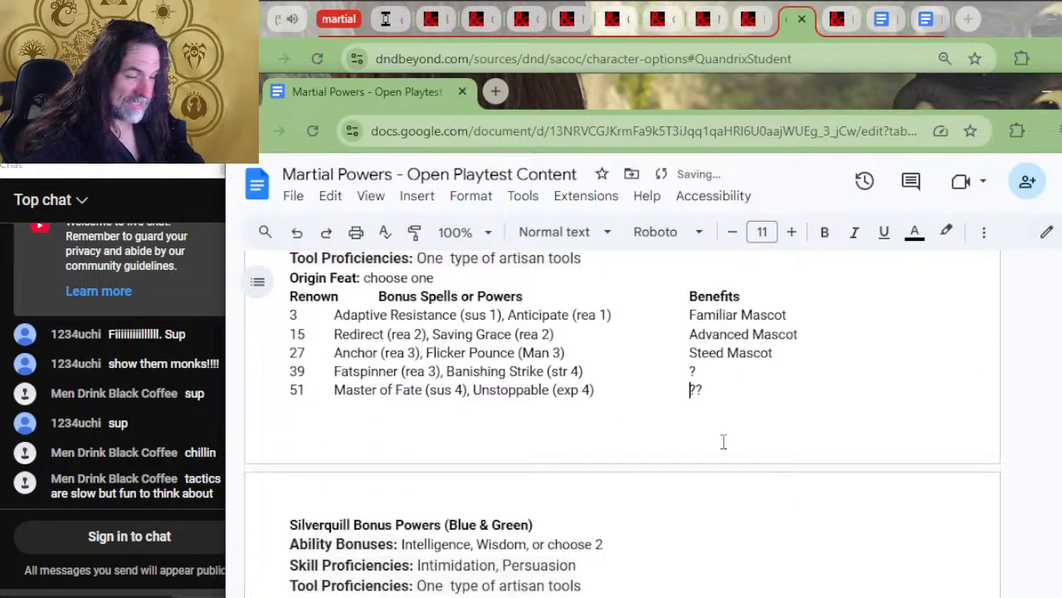
scroll(673, 476, "down", 2)
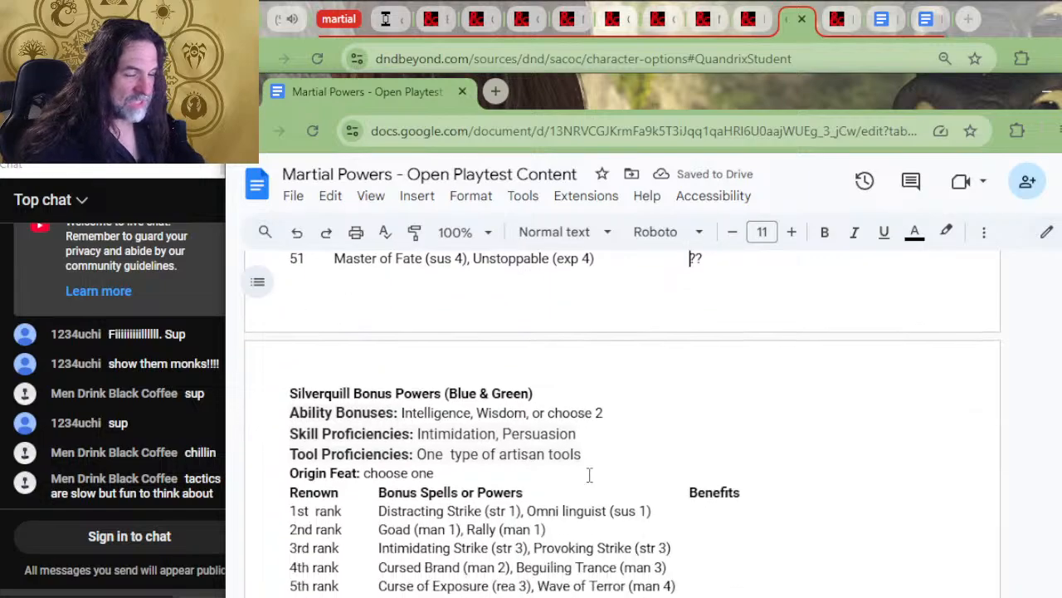
left_click_drag(343, 444, 287, 447)
scroll(337, 426, "up", 2)
scroll(339, 430, "down", 2)
type("3")
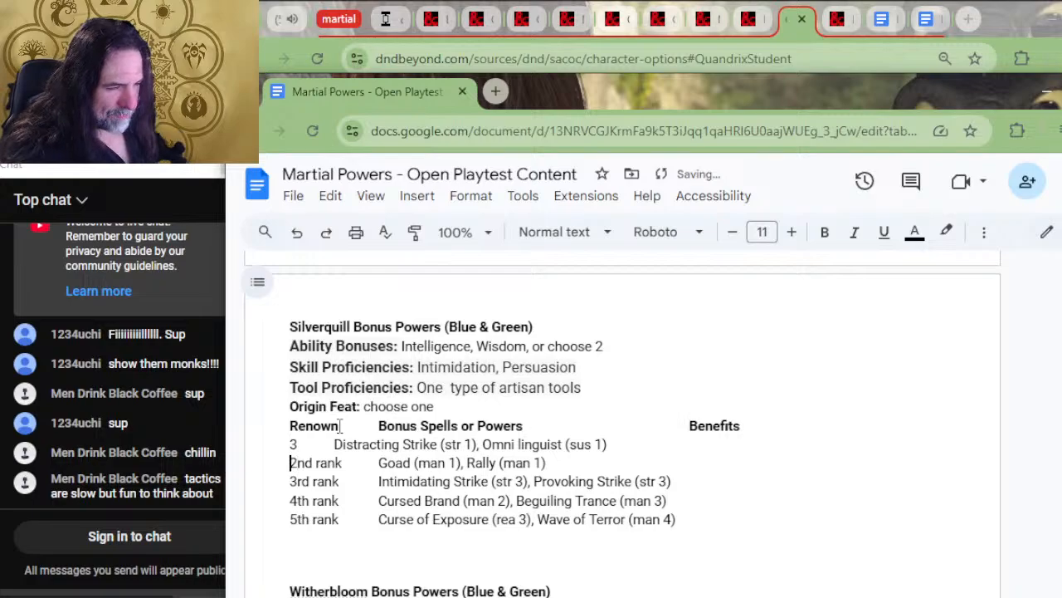
key("Tab")
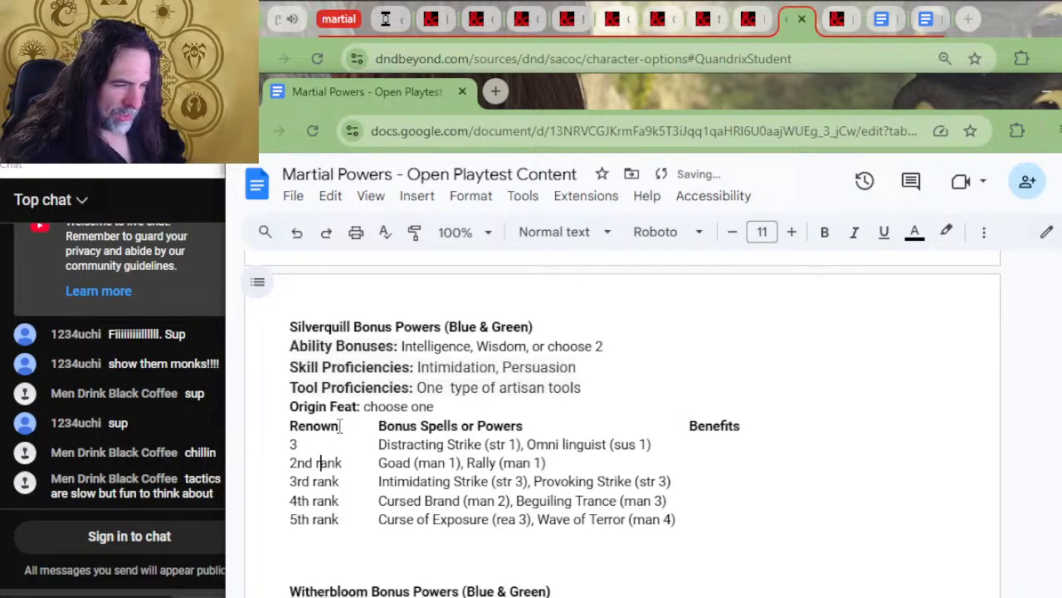
key("Home")
key("Delete")
key("Delete")
key("Delete")
key("Delete")
key("Delete")
key("Delete")
key("Delete")
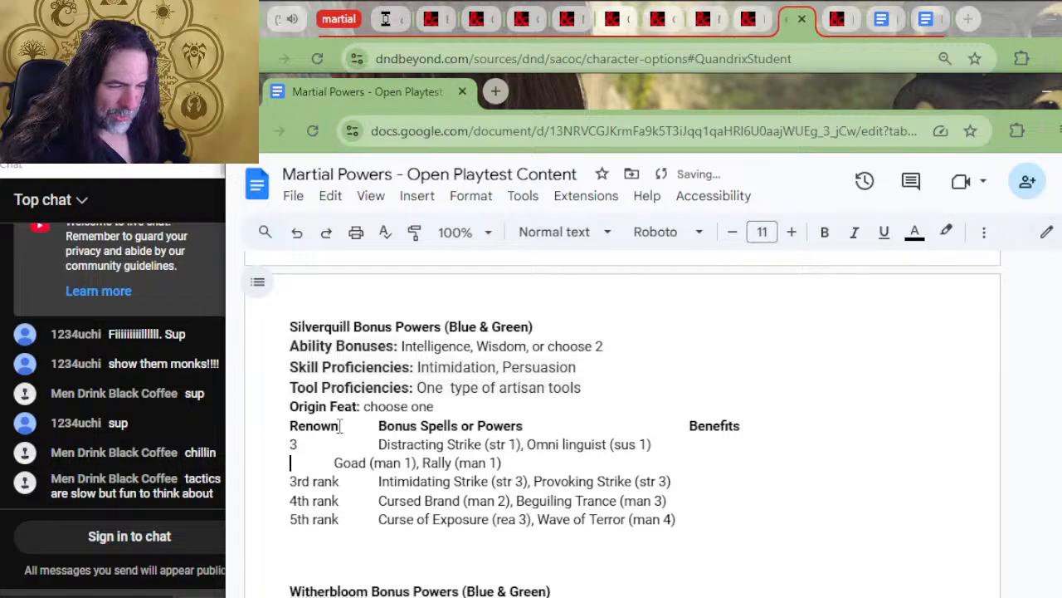
type("15")
key("Tab")
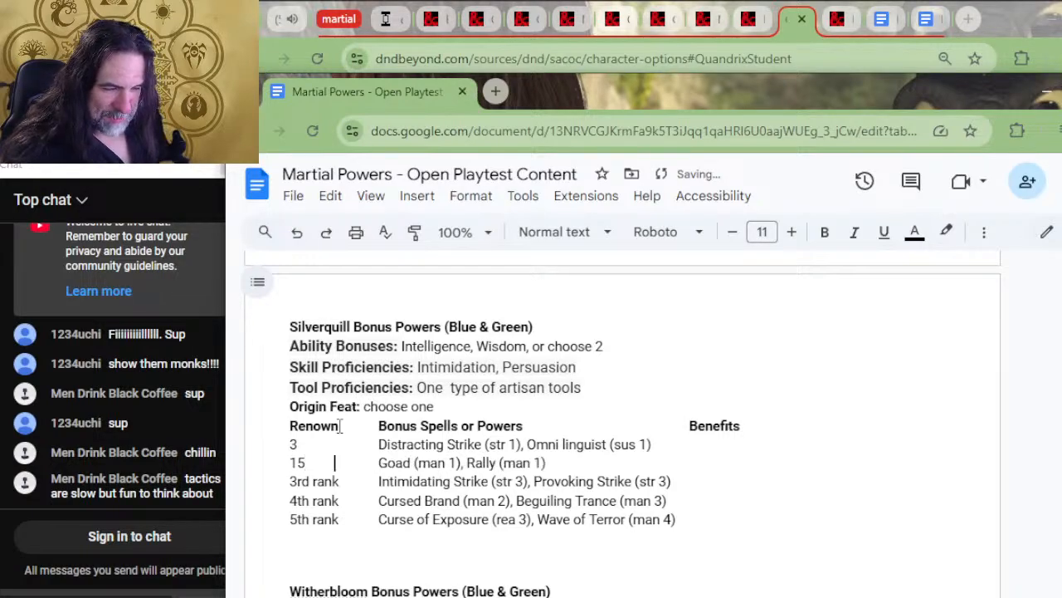
Replace Silverquill's 3rd rank label with renown 27, keeping its powers aligned under the Bonus Spells or Powers header
key("Delete")
key("BackSpace")
key("BackSpace")
key("BackSpace")
key("BackSpace")
key("BackSpace")
key("BackSpace")
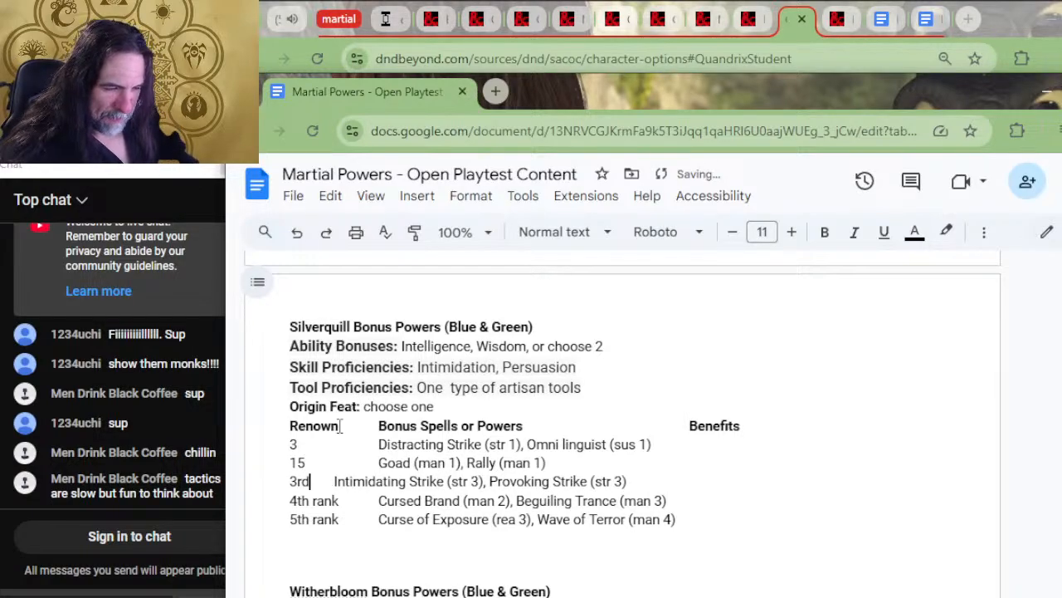
key("BackSpace")
type("27")
key("Tab")
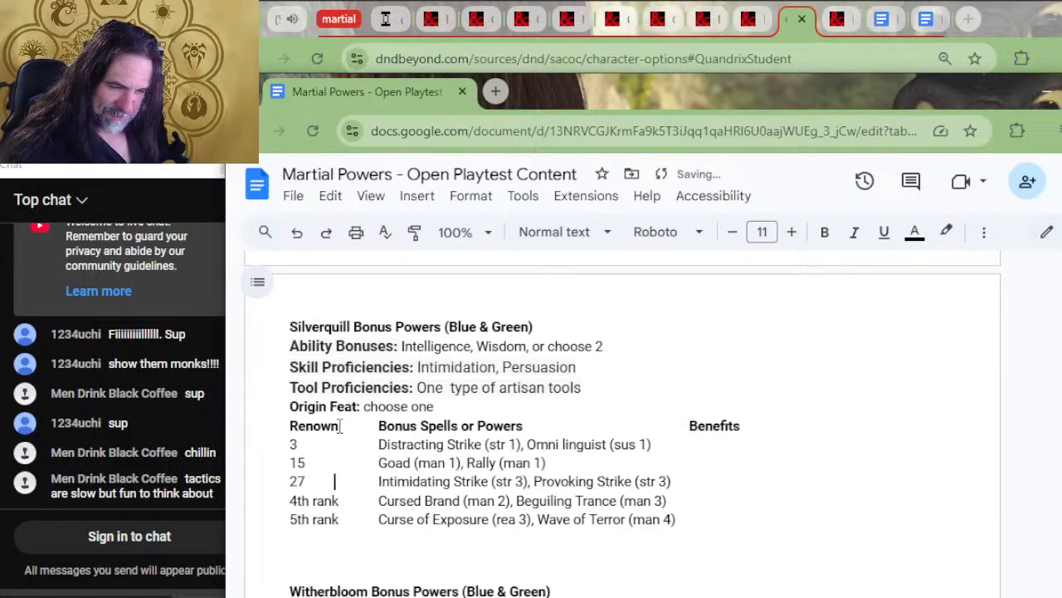
Replace Silverquill's 4th and 5th rank labels with renown 39 and 51, keeping their powers aligned with the rows above
key("BackSpace")
key("BackSpace")
key("BackSpace")
key("BackSpace")
key("BackSpace")
key("BackSpace")
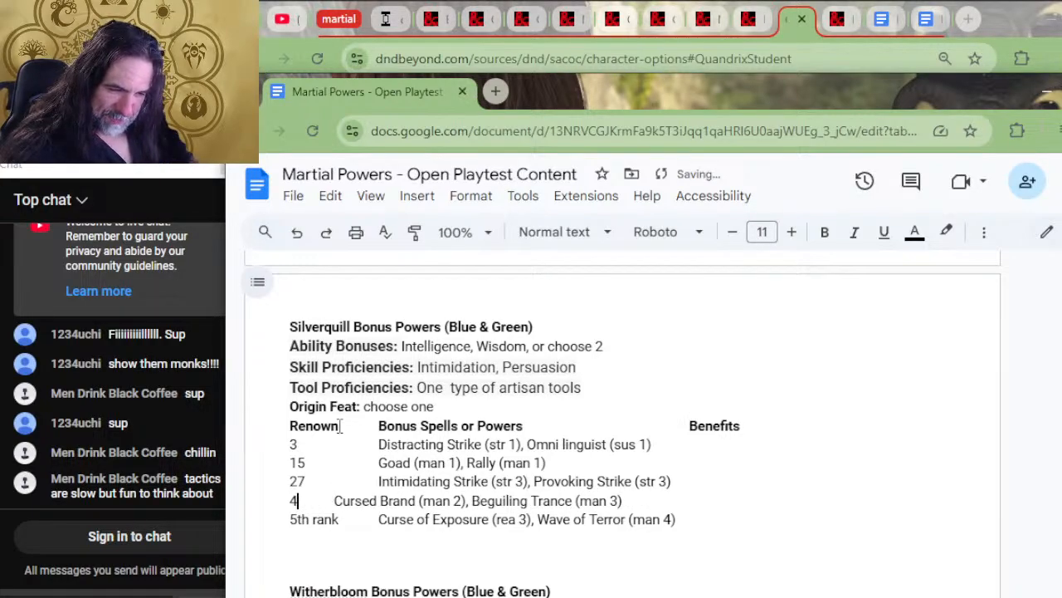
type("39")
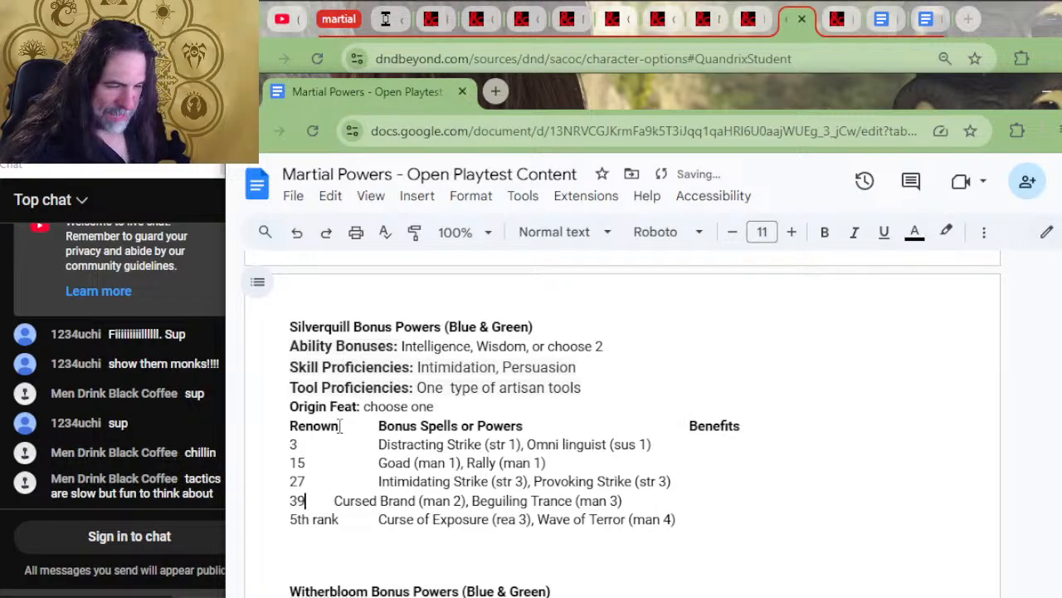
key("Tab")
key("BackSpace")
key("BackSpace")
key("BackSpace")
key("BackSpace")
key("BackSpace")
key("BackSpace")
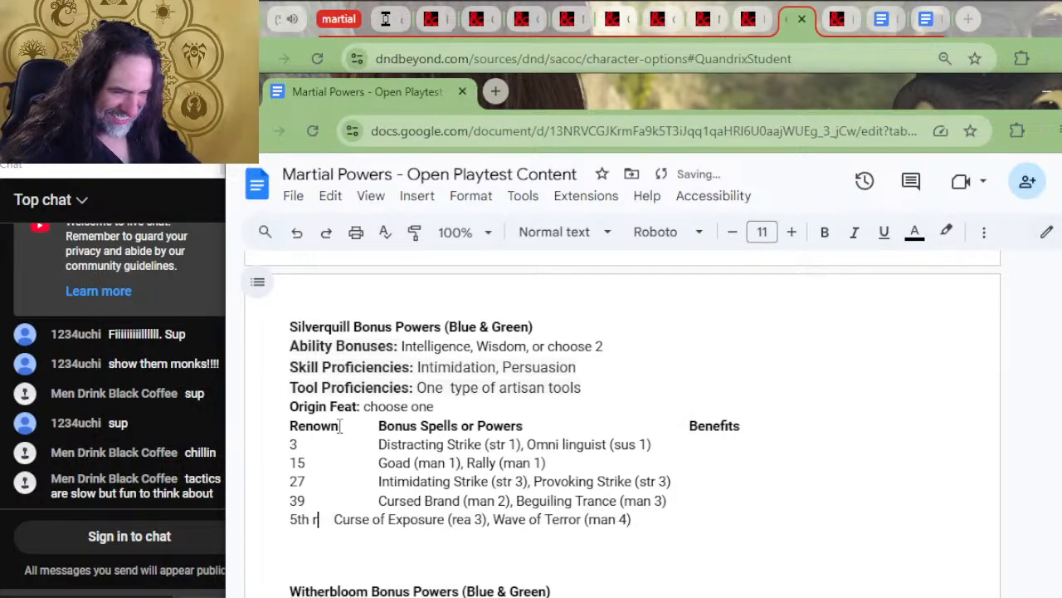
type("1")
key("Tab")
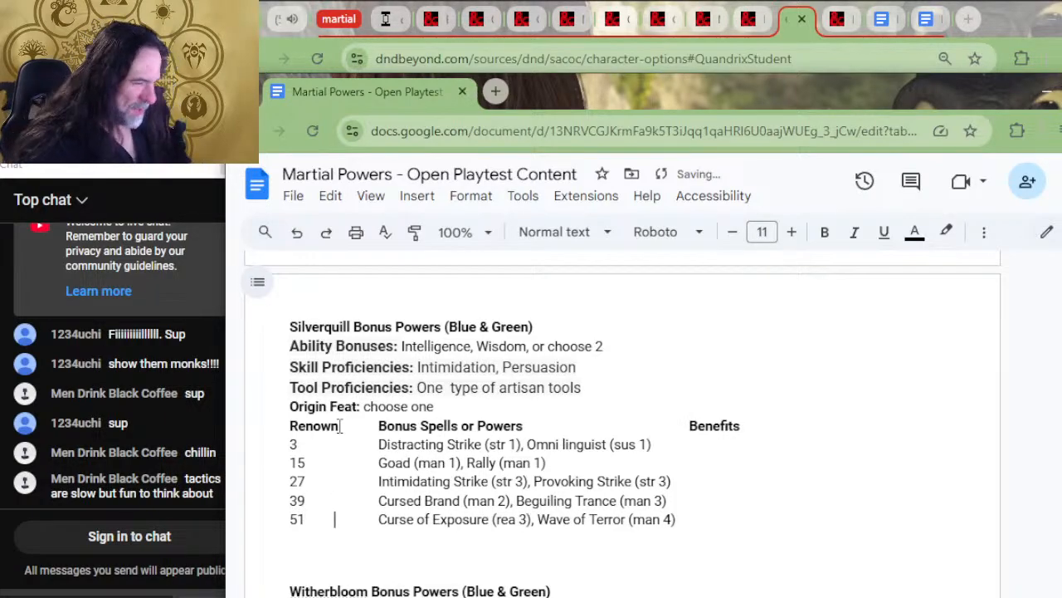
Copy the Familiar Mascot entry from the Quandrix table into the Benefits column of Silverquill's renown 3 row
scroll(946, 419, "up", 5)
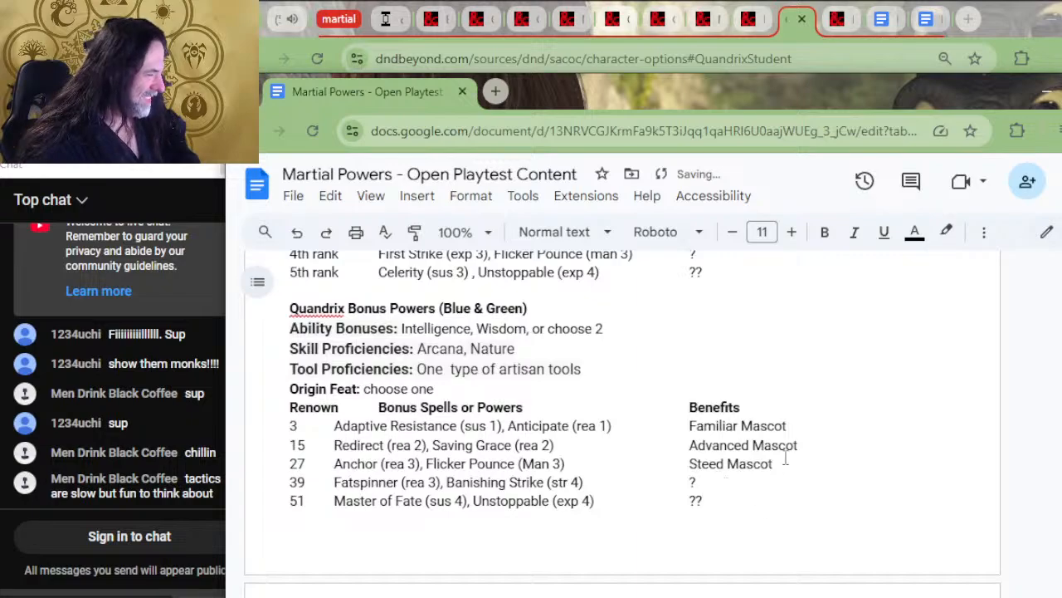
left_click_drag(788, 425, 652, 421)
key("ctrl+c")
scroll(657, 453, "down", 6)
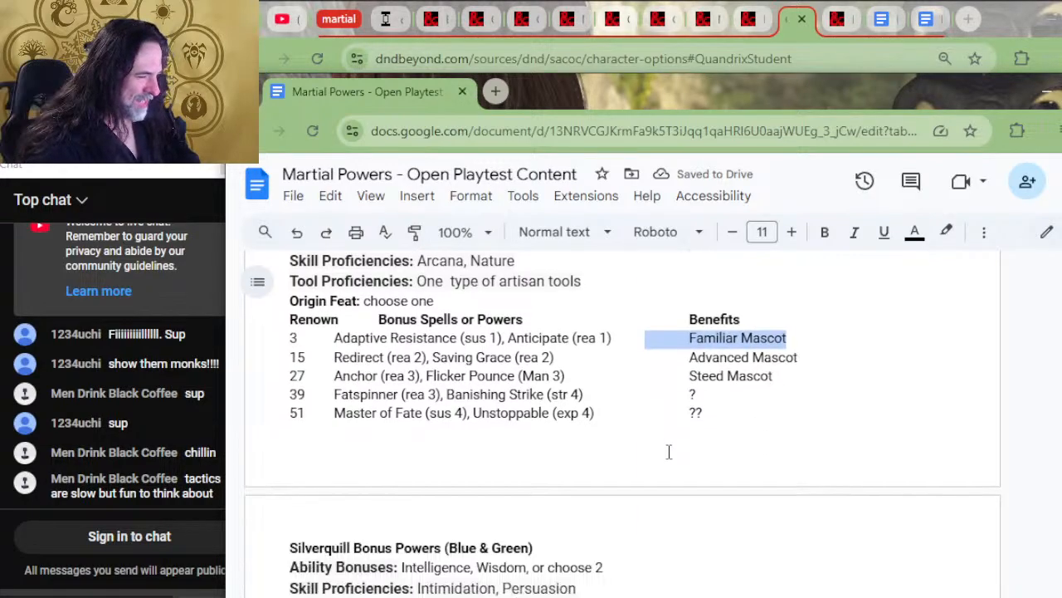
left_click(705, 445)
key("Tab")
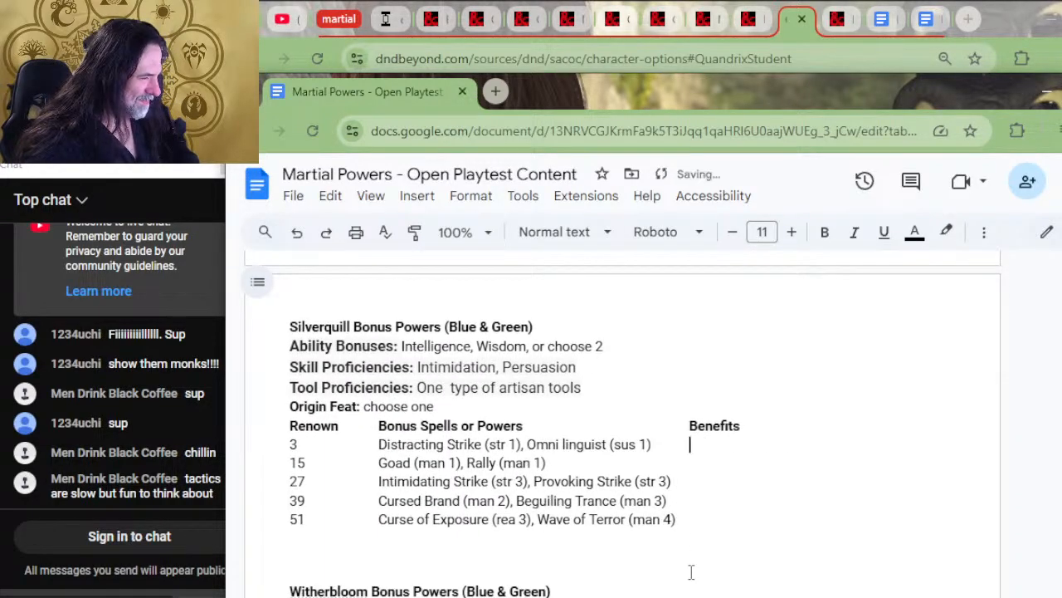
key("ctrl+v")
Adjust the spacing before Silverquill's Benefits header and Familiar Mascot entry so both align in the same column
left_click(690, 425)
key("Tab")
scroll(682, 464, "up", 4)
scroll(681, 387, "down", 4)
left_click(682, 429)
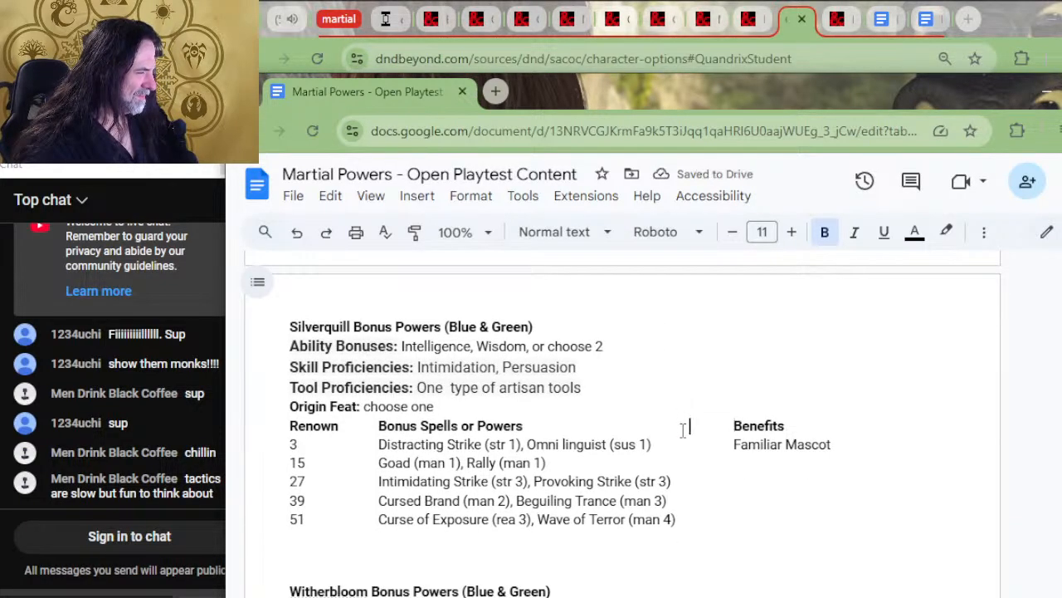
key("Delete")
key("Down")
key("Delete")
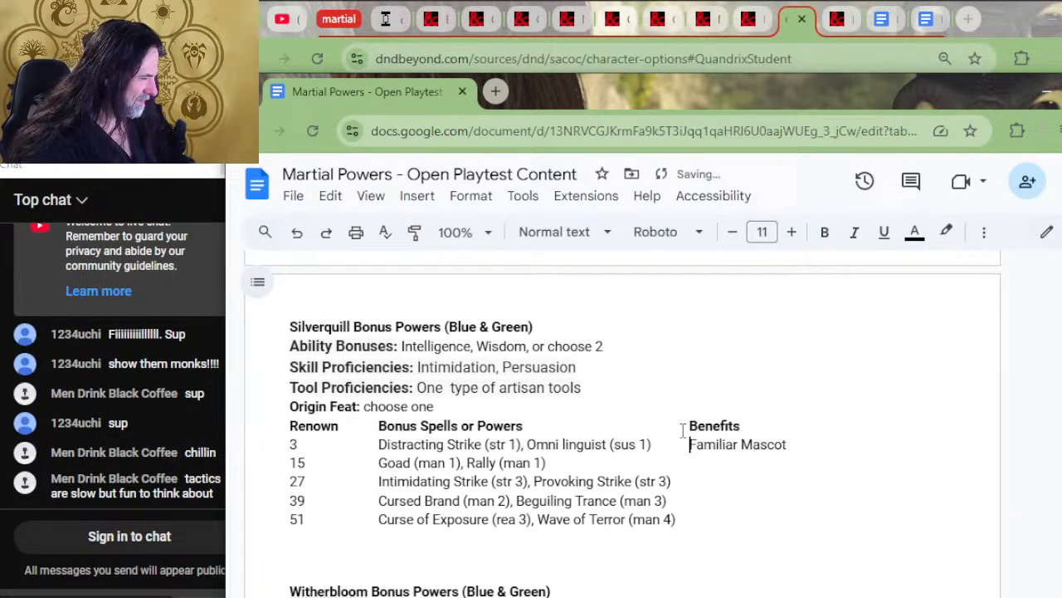
Copy Quandrix's Advanced Mascot entry into Silverquill's renown 15 row and align it under the Benefits header
scroll(687, 430, "up", 4)
left_click_drag(801, 440, 689, 440)
key("ctrl+c")
scroll(724, 446, "down", 1)
scroll(724, 446, "down", 4)
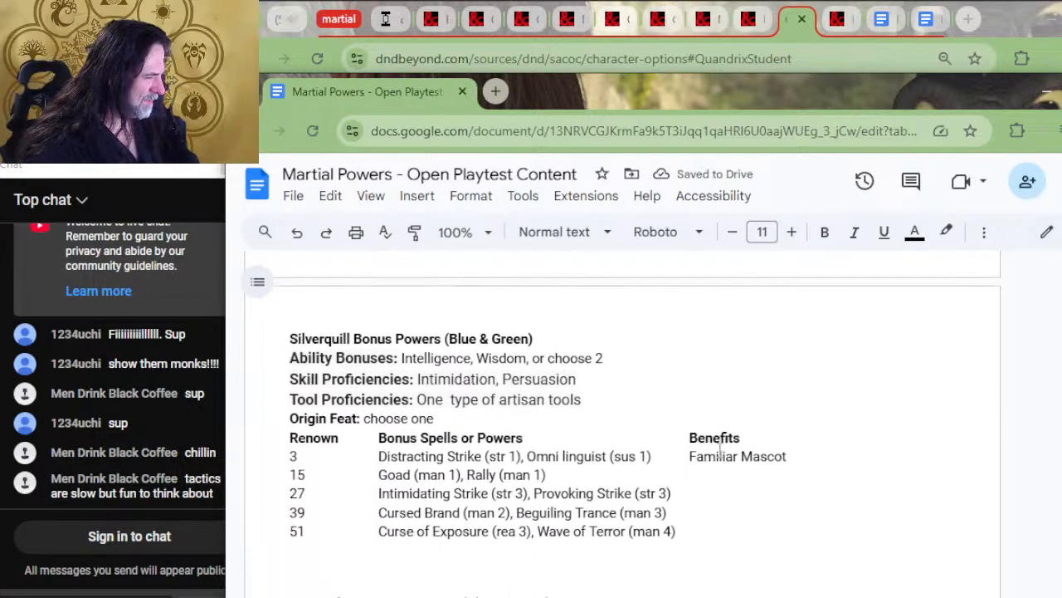
left_click(712, 469)
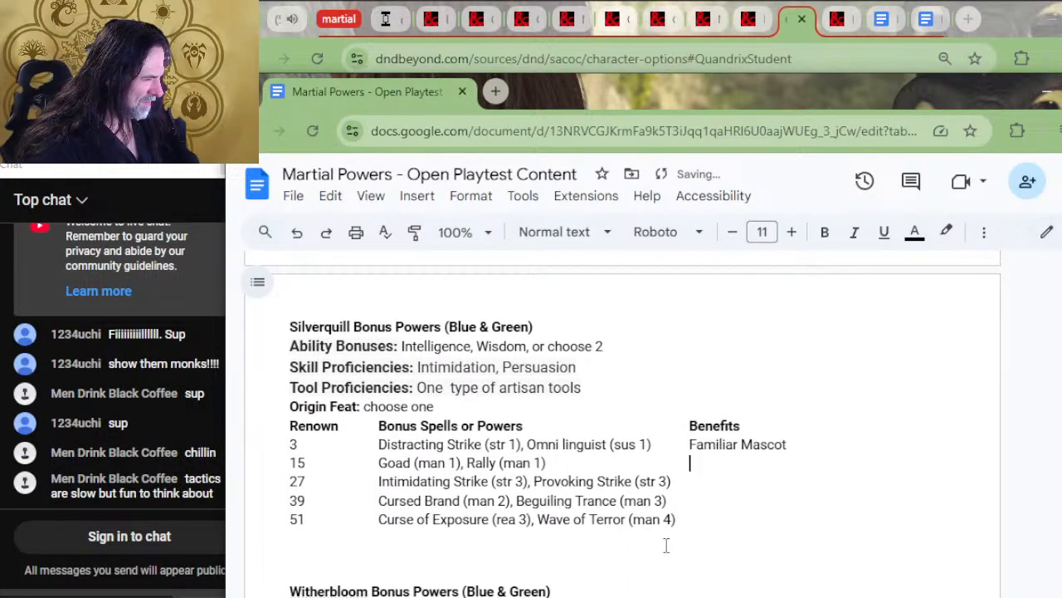
key("ctrl+v")
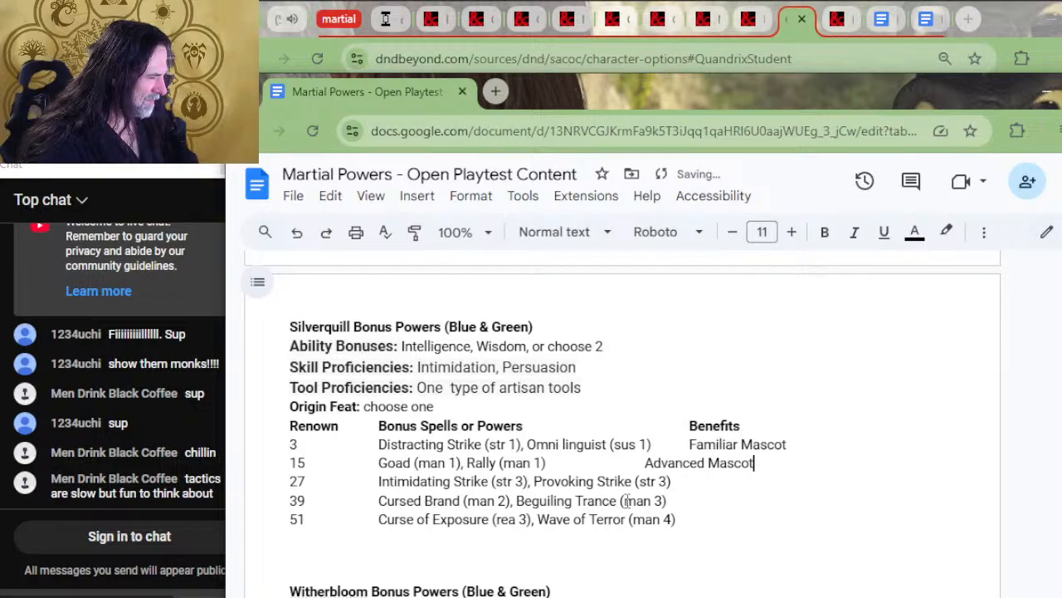
left_click(644, 462)
key("Tab")
Copy Steed Mascot into Silverquill's renown 27 row and fill the 39 and 51 rows with ? and ?? under Benefits
scroll(718, 399, "up", 3)
left_click_drag(781, 311, 690, 309)
key("ctrl+c")
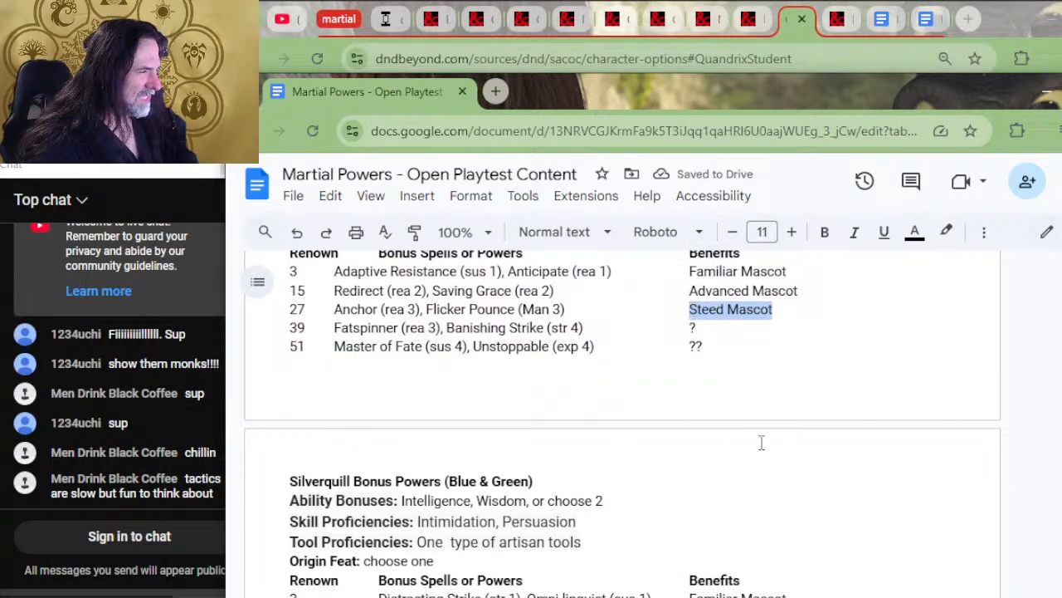
scroll(761, 442, "down", 4)
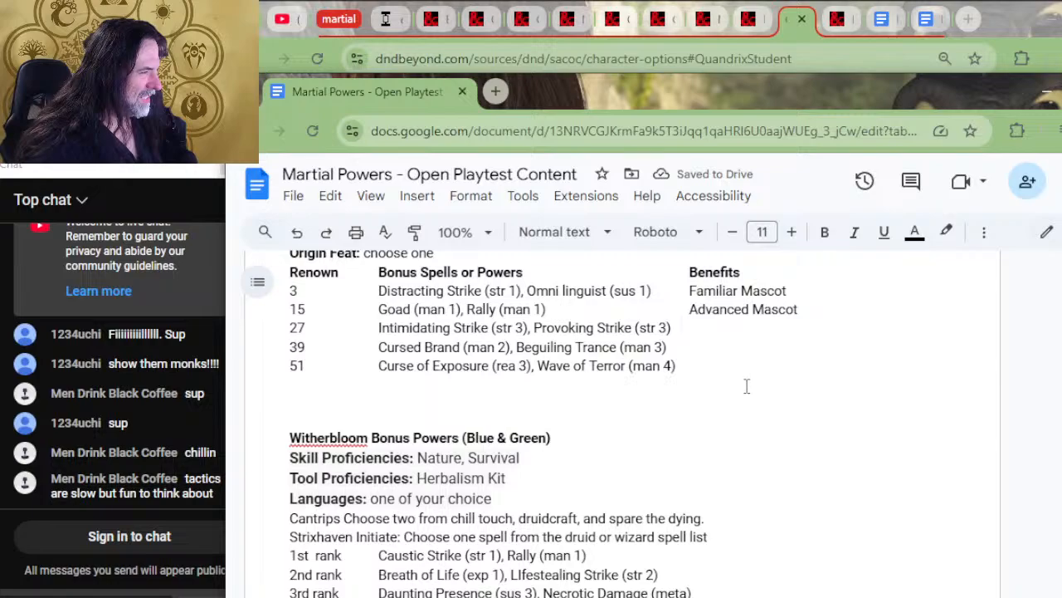
key("BackSpace")
key("Tab")
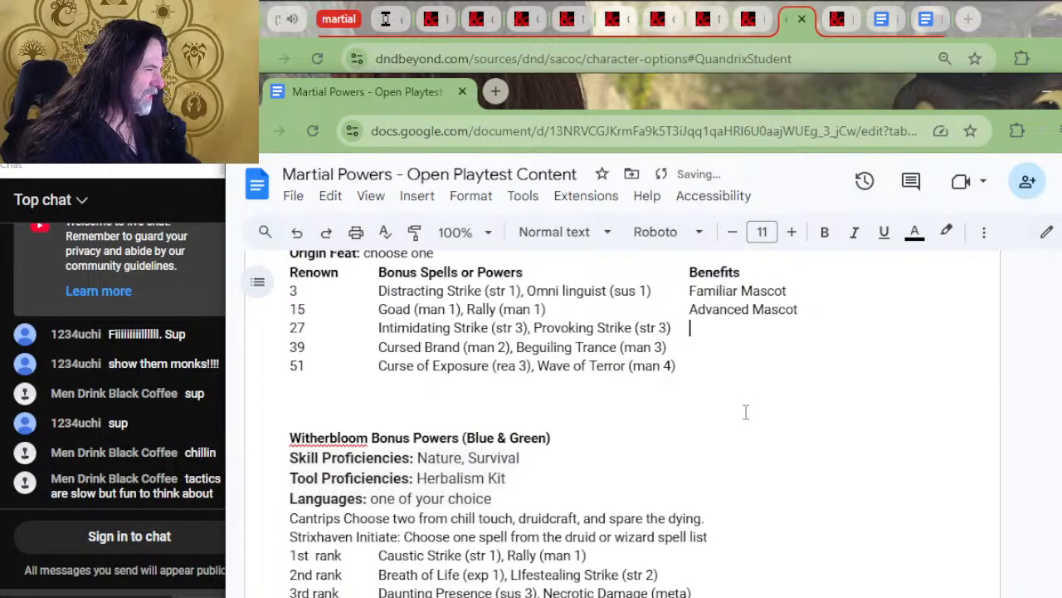
key("ctrl+v")
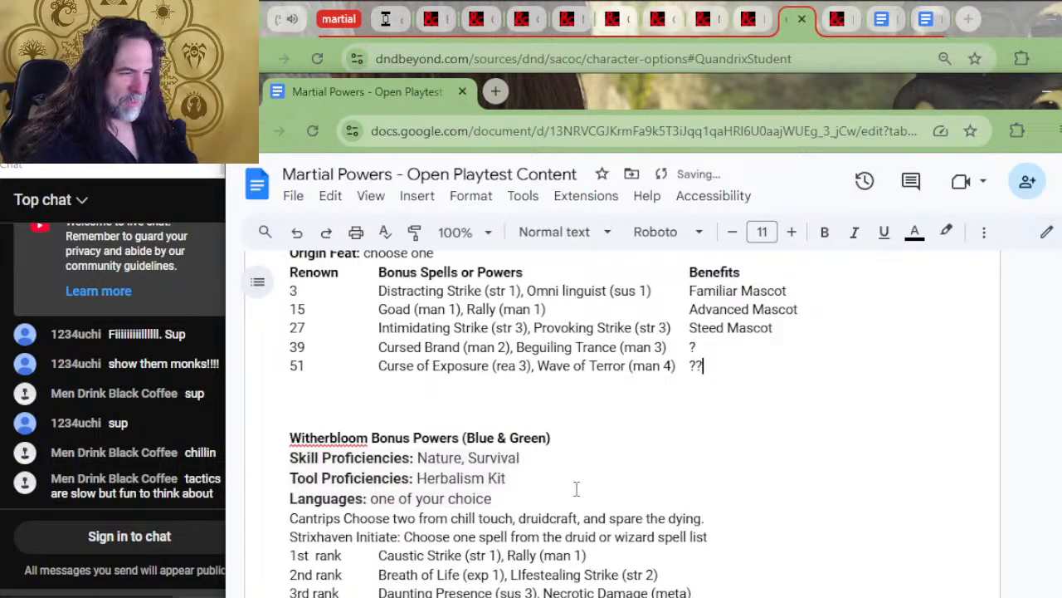
scroll(590, 462, "up", 3)
scroll(602, 482, "down", 3)
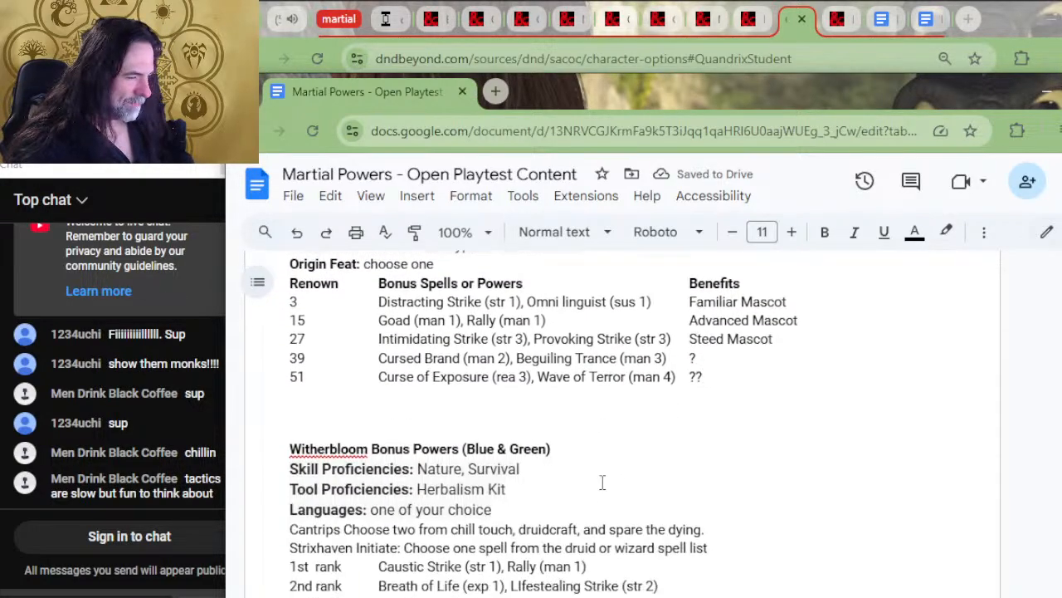
left_click(705, 388)
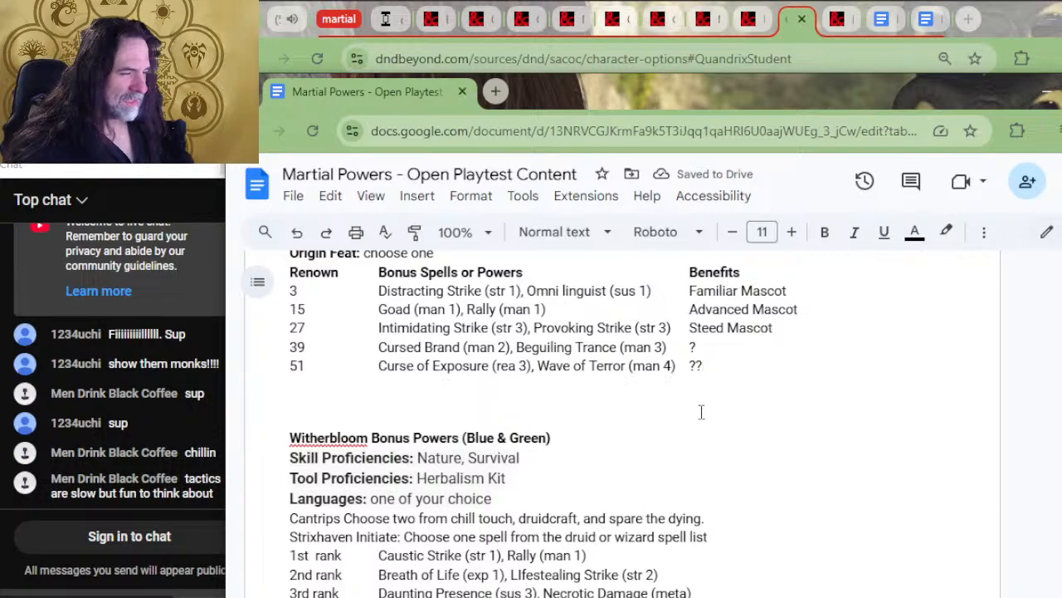
scroll(703, 408, "up", 3)
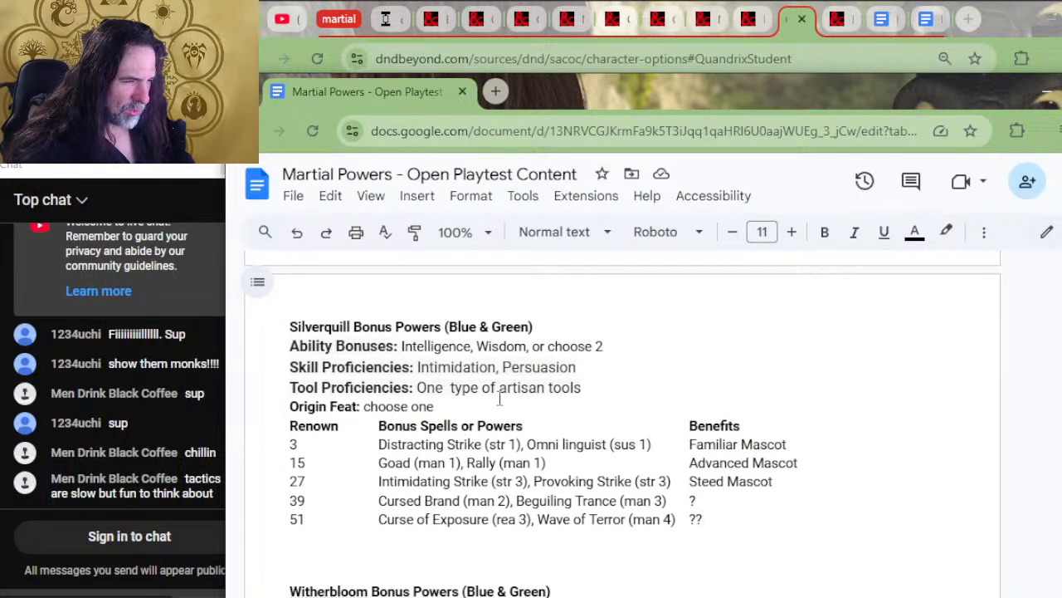
Switch to the D&D Beyond character options page and compare the proficiencies and languages of the Silverquill Student and Quandrix Student backgrounds
key("alt+Tab")
key("alt+Tab")
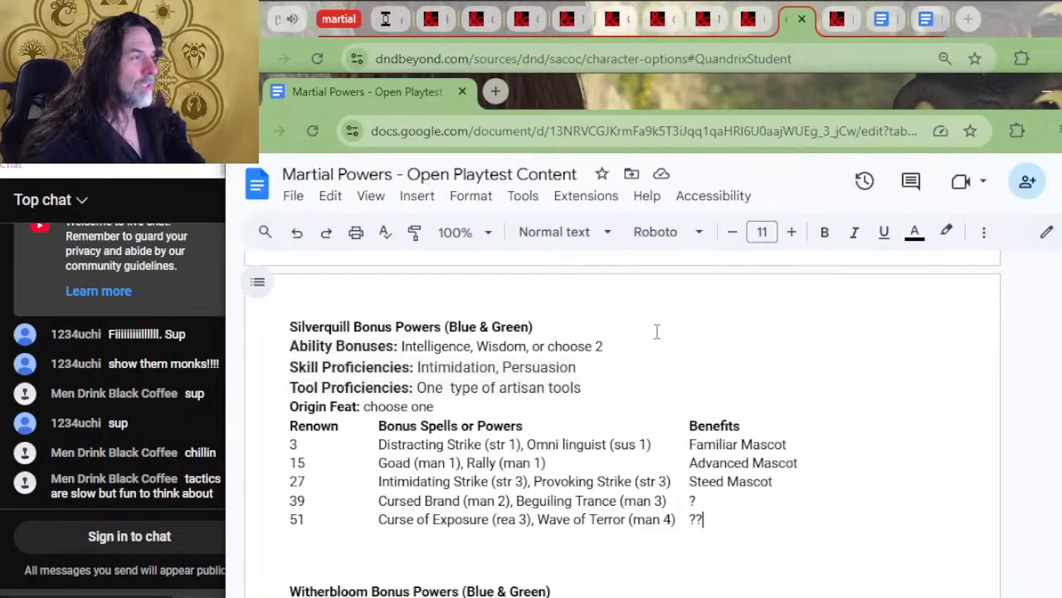
scroll(618, 415, "up", 1)
scroll(619, 414, "down", 1)
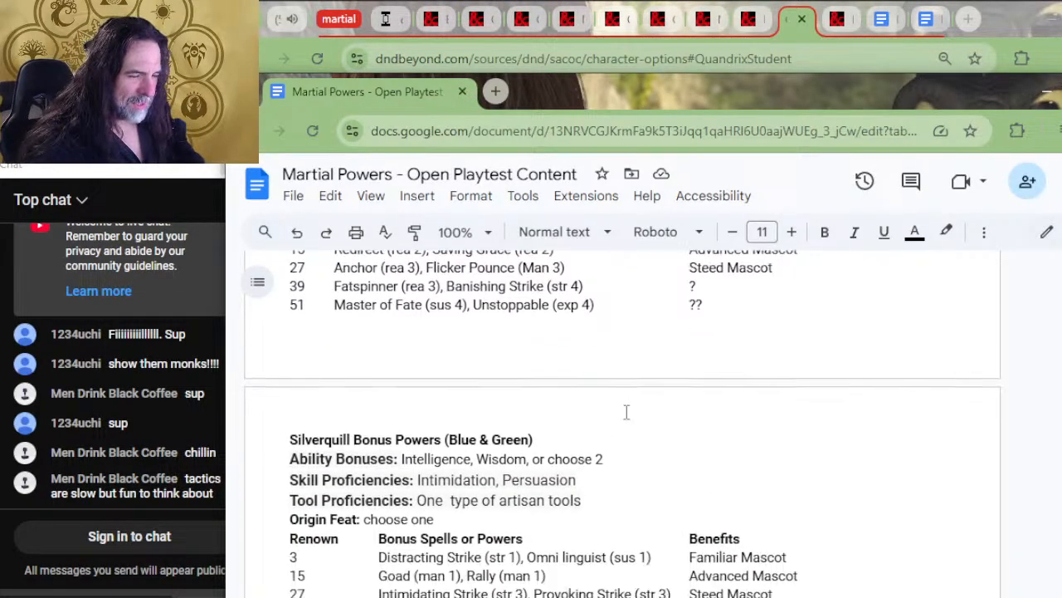
key("alt+Tab")
scroll(723, 379, "down", 12)
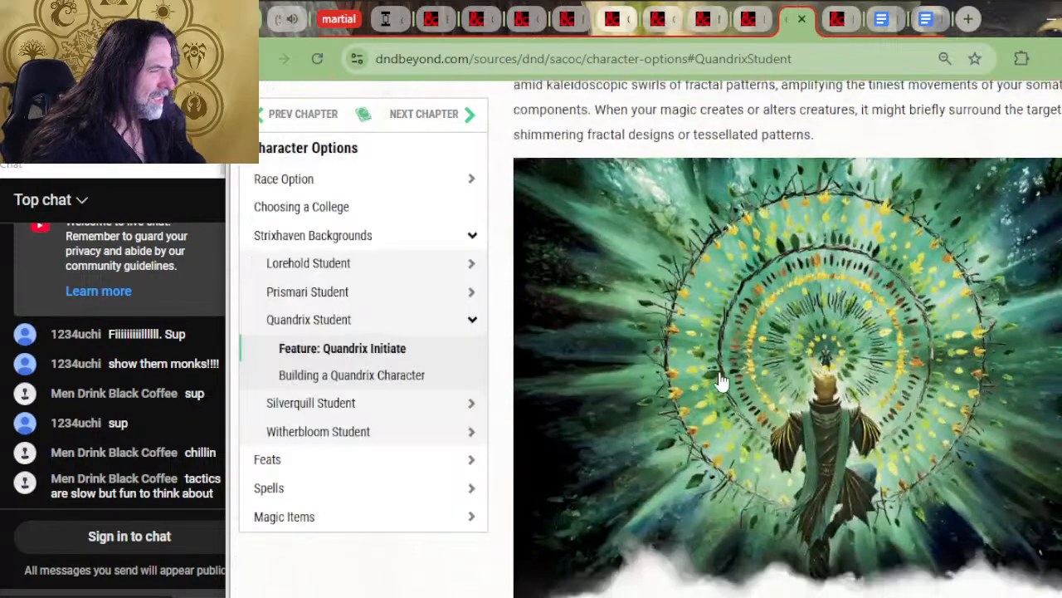
scroll(922, 461, "down", 15)
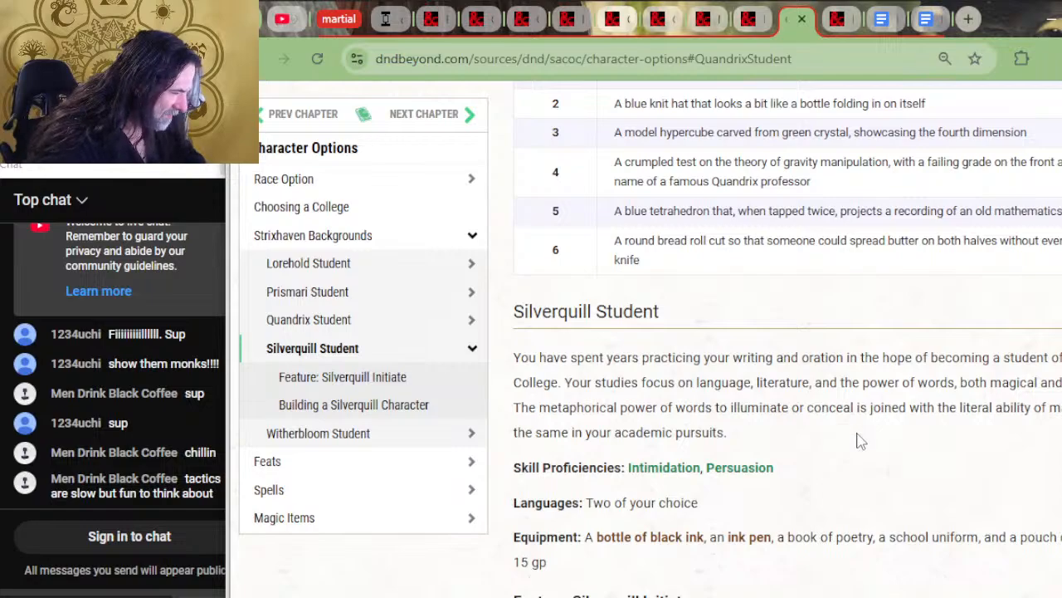
scroll(825, 465, "down", 2)
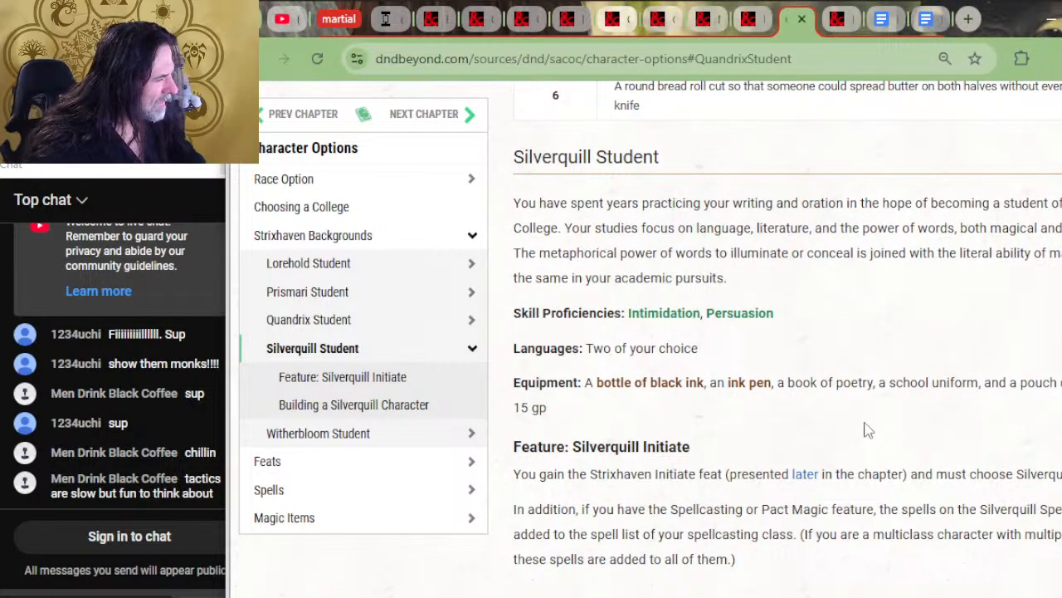
scroll(868, 434, "up", 8)
scroll(868, 401, "up", 6)
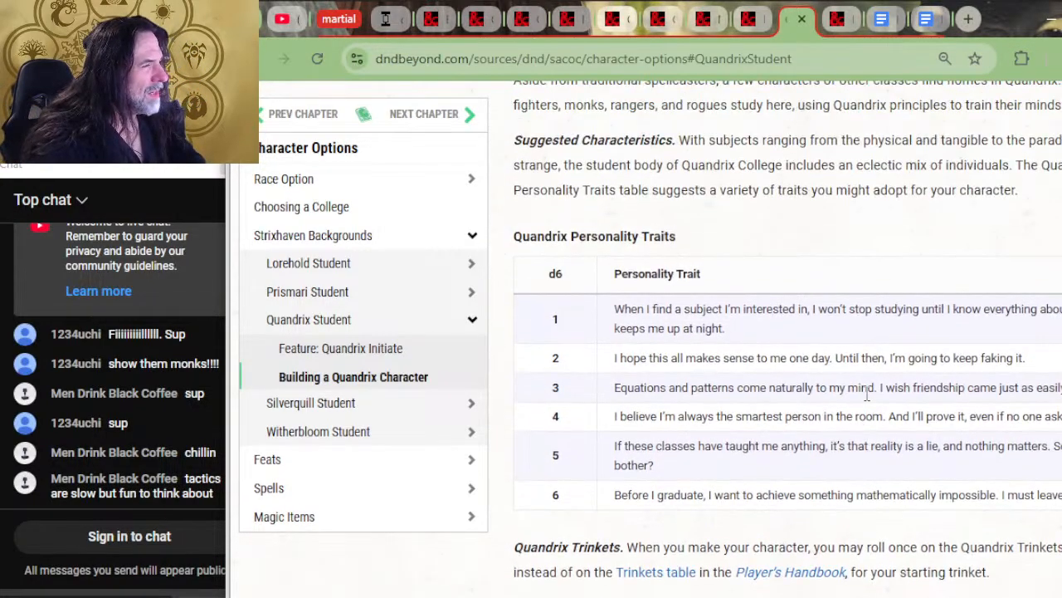
scroll(867, 392, "up", 10)
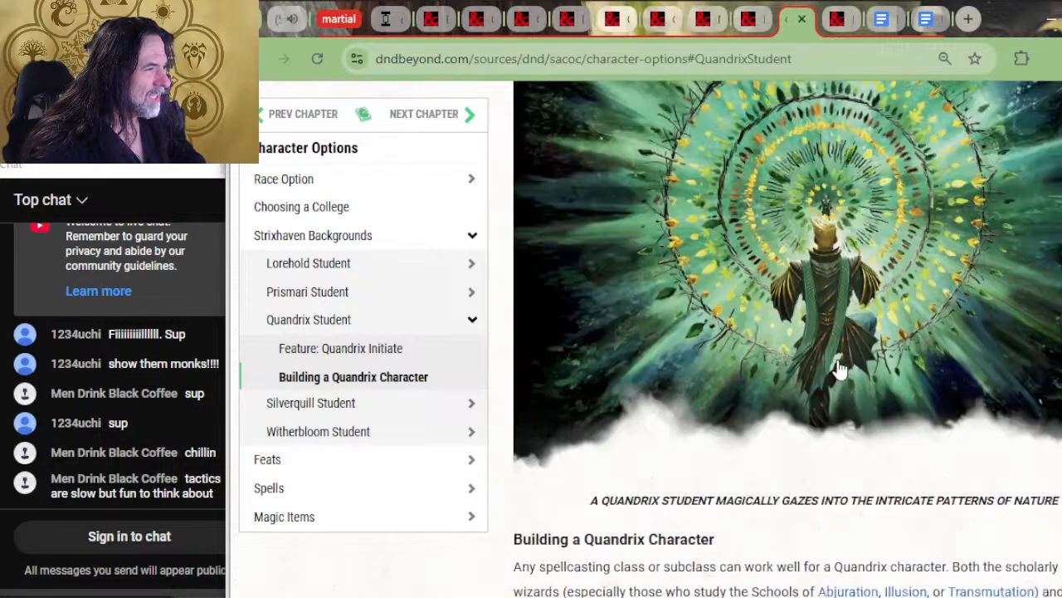
scroll(801, 340, "up", 4)
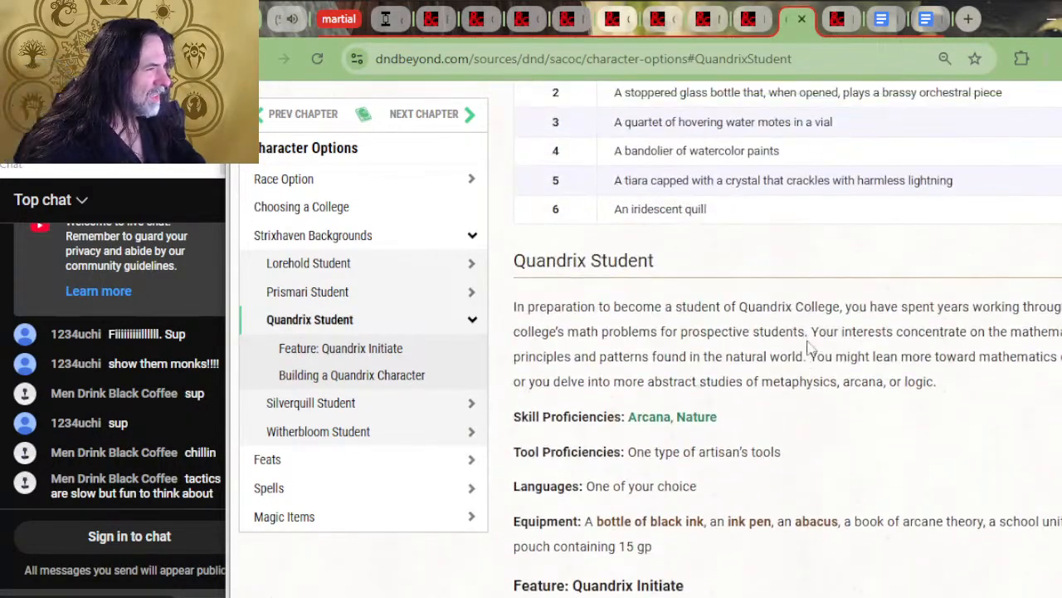
scroll(842, 491, "down", 4)
key("alt+Tab")
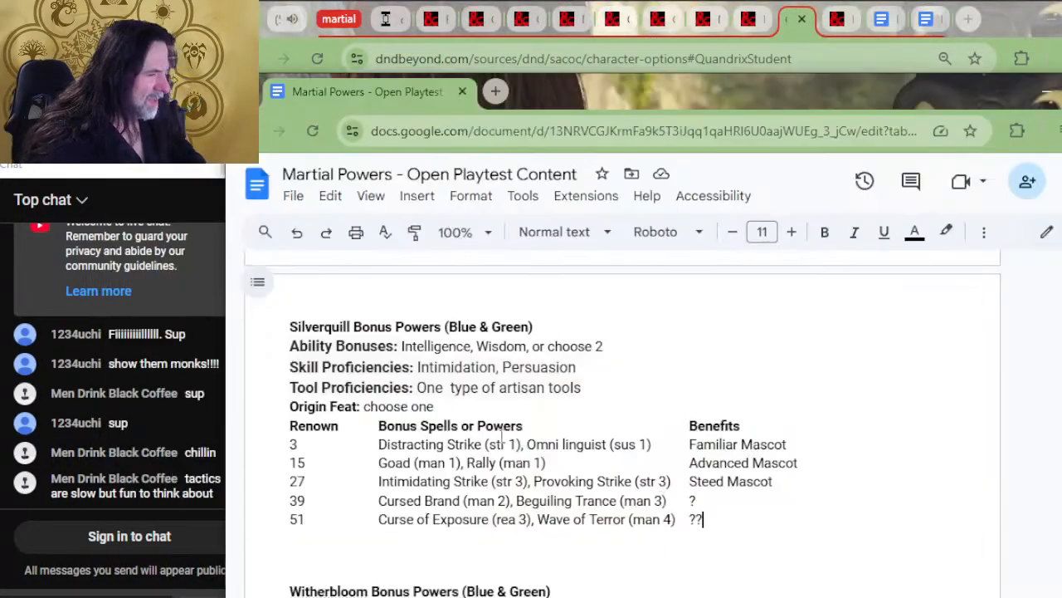
Replace Silverquill's Tool Proficiencies line with "Languages: Two of your choice", with only the label in bold
left_click_drag(583, 387, 288, 388)
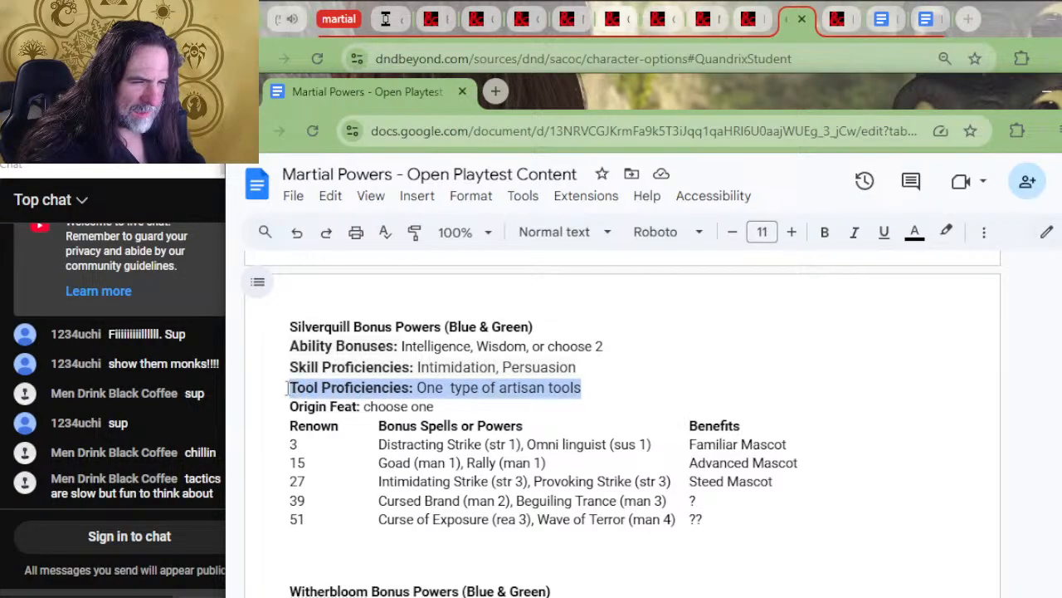
type("Languaged")
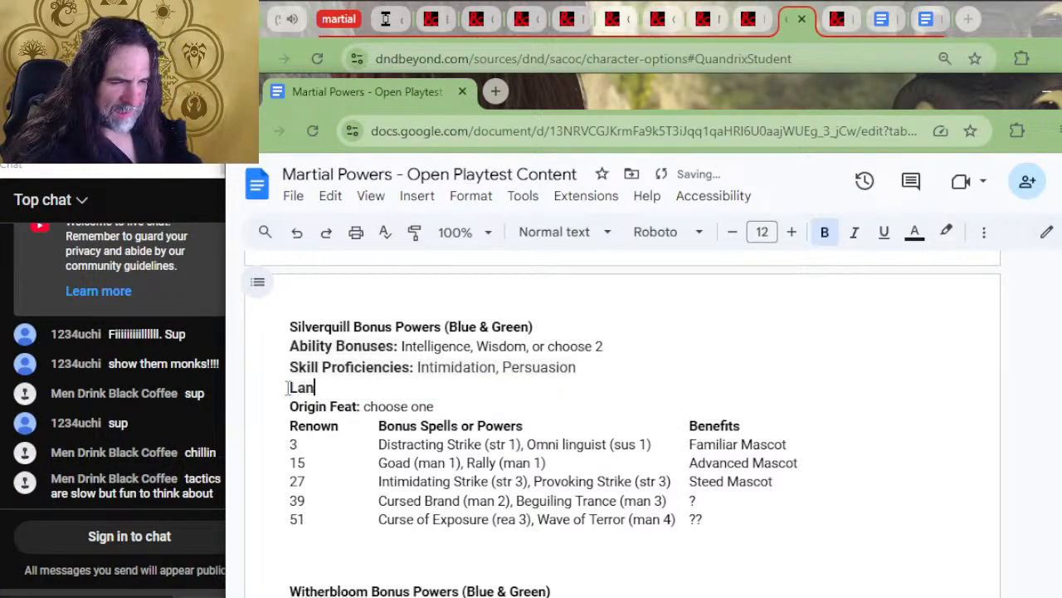
key("BackSpace")
type("s:")
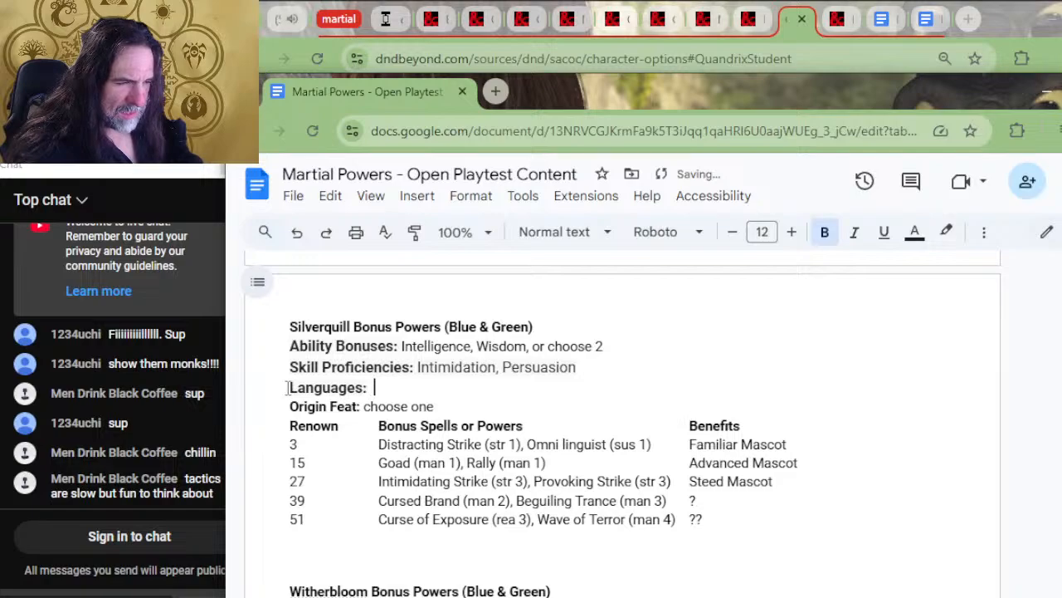
key("ctrl+b")
type("Two of")
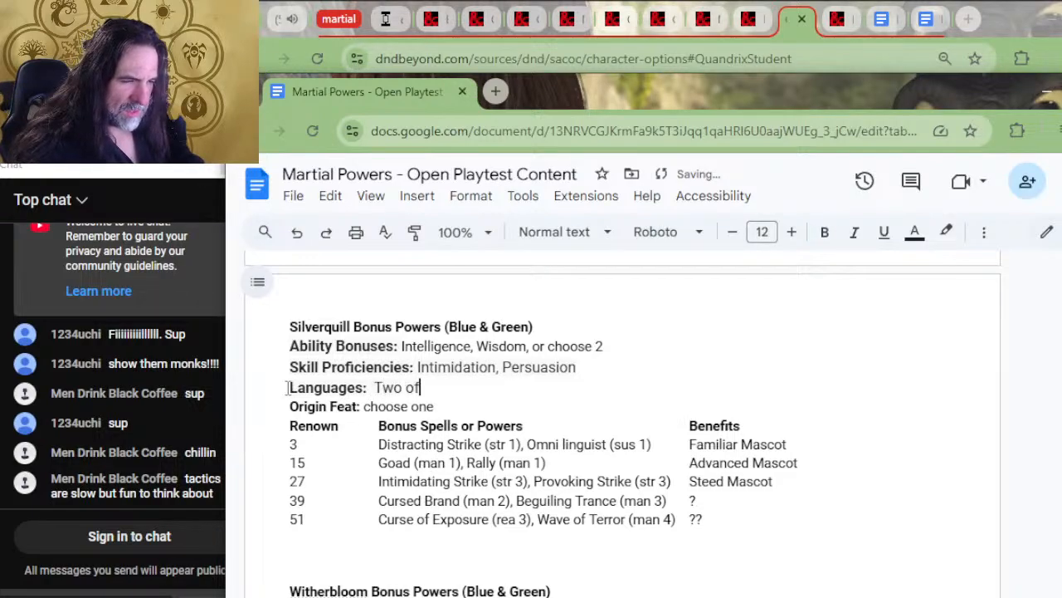
type(" your choice")
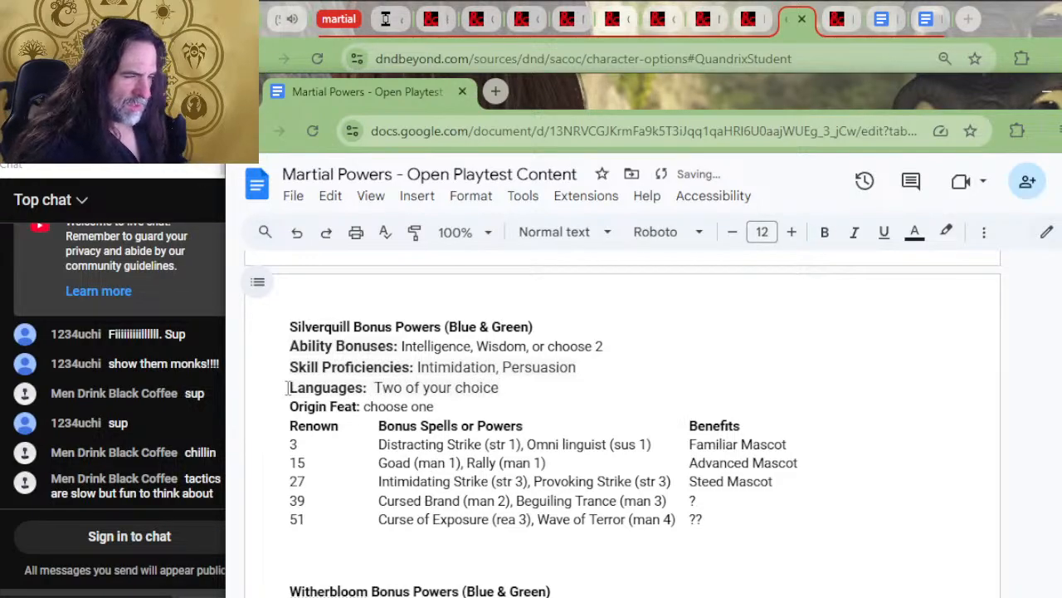
Replace the value on Silverquill's Languages line with "choose two" in regular, non-bold text
key("BackSpace")
key("BackSpace")
key("BackSpace")
key("BackSpace")
key("BackSpace")
key("BackSpace")
key("BackSpace")
key("BackSpace")
key("BackSpace")
key("BackSpace")
key("BackSpace")
key("BackSpace")
key("BackSpace")
key("BackSpace")
key("BackSpace")
key("BackSpace")
key("BackSpace")
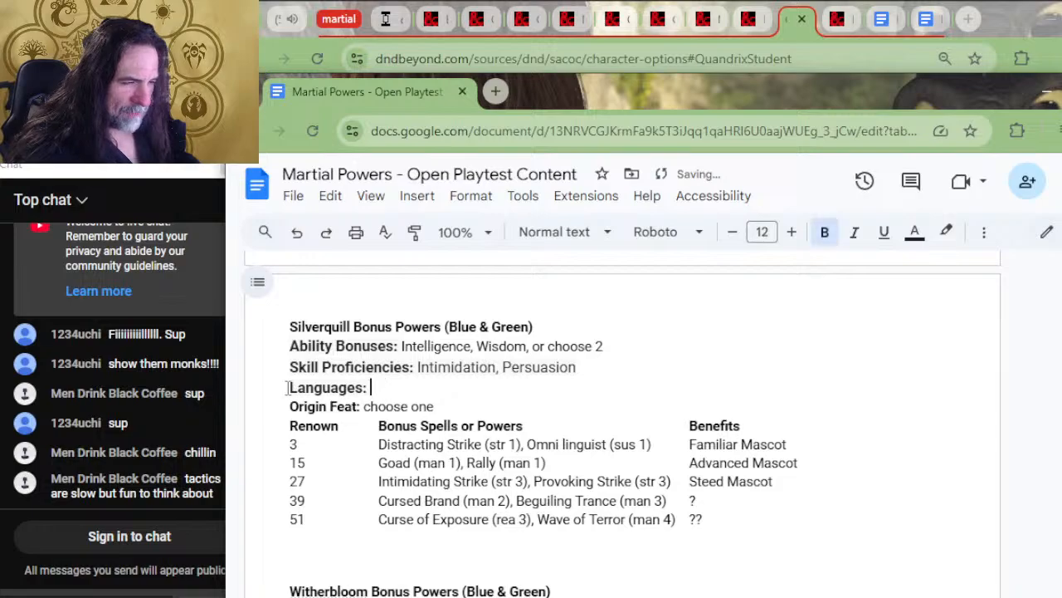
type("choose")
key("BackSpace")
key("BackSpace")
key("BackSpace")
key("BackSpace")
key("BackSpace")
key("BackSpace")
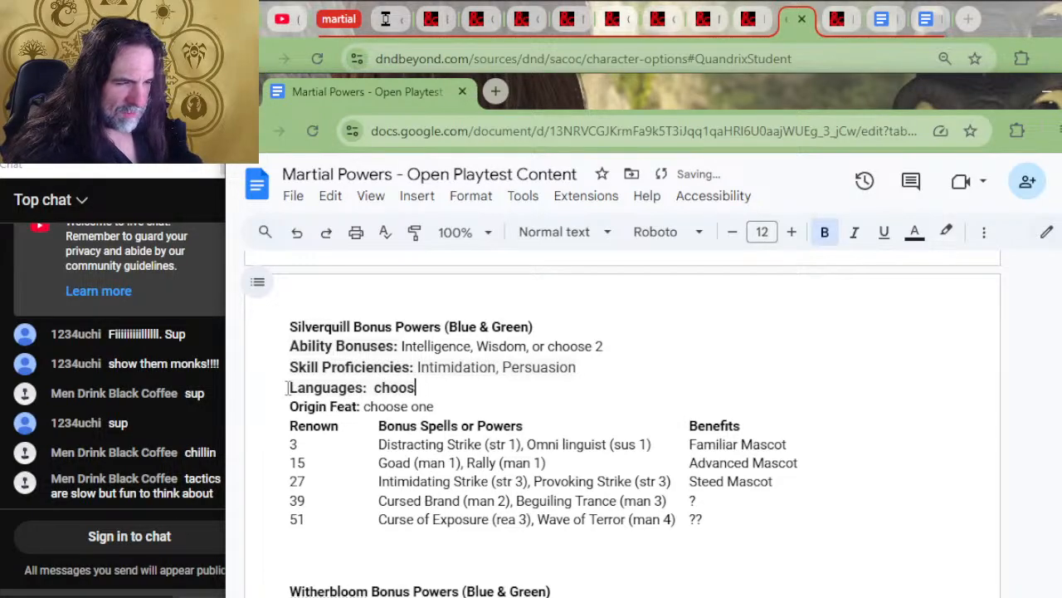
key("BackSpace")
type("choose 2")
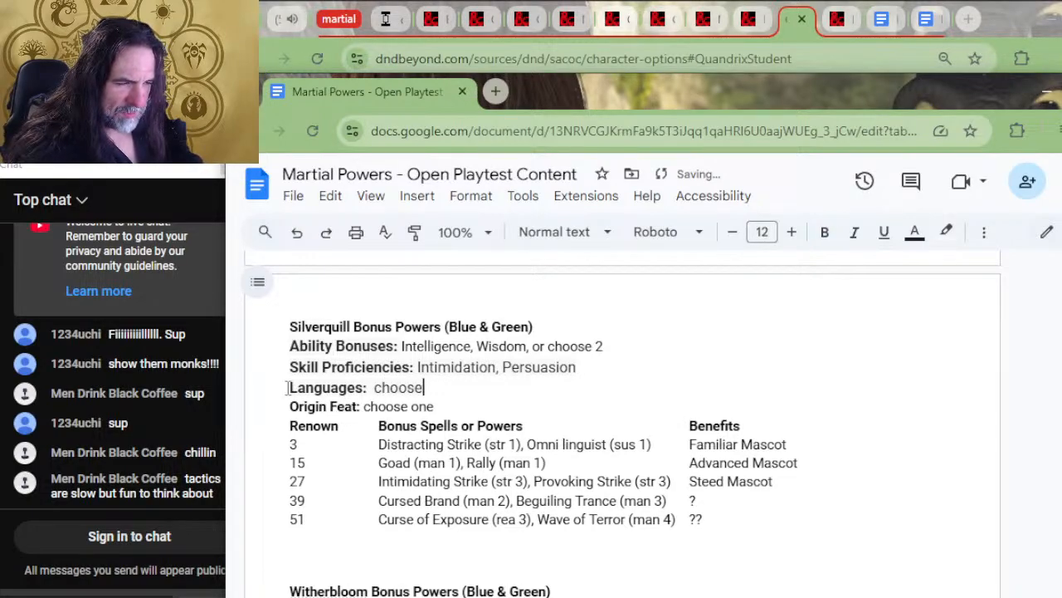
key("BackSpace")
type("two")
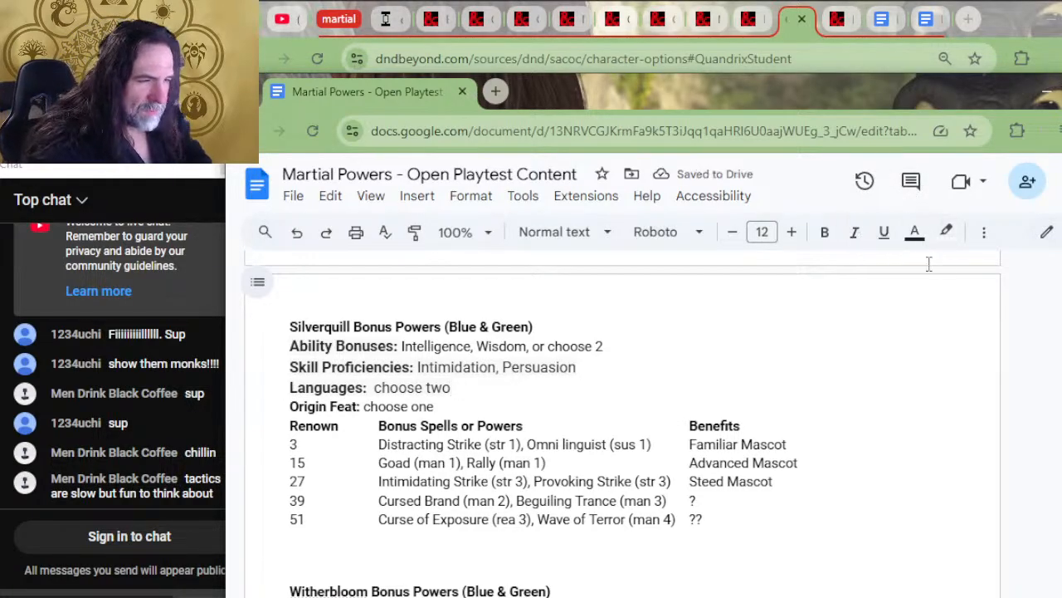
Delete the Quadrix row from the ability bonus list above the Strixhaven College Backgrounds heading
key("alt+Tab")
key("alt+Tab")
scroll(975, 264, "up", 4)
scroll(975, 264, "up", 10)
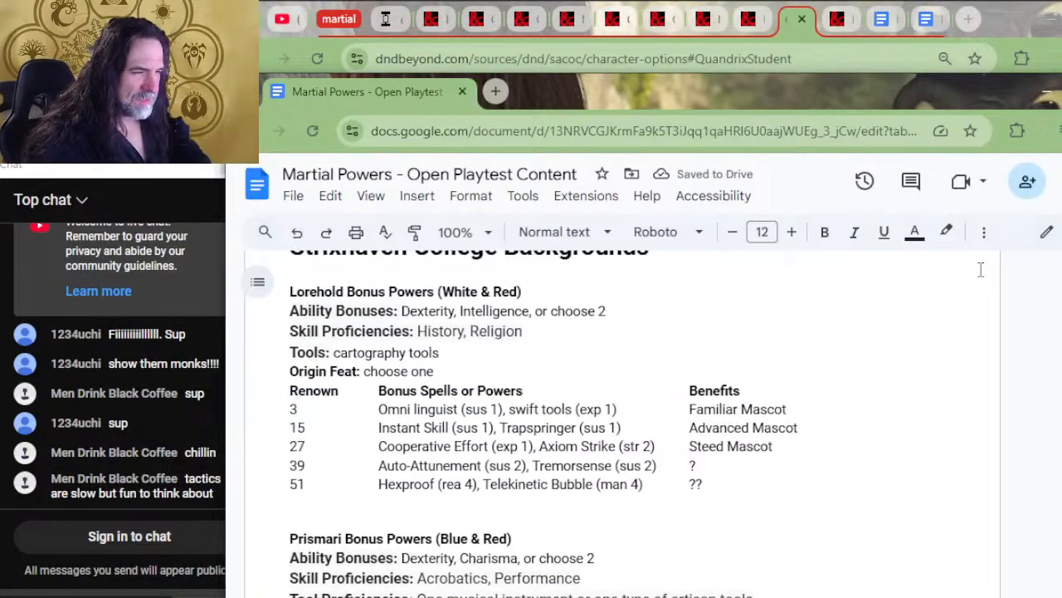
scroll(1000, 273, "up", 2)
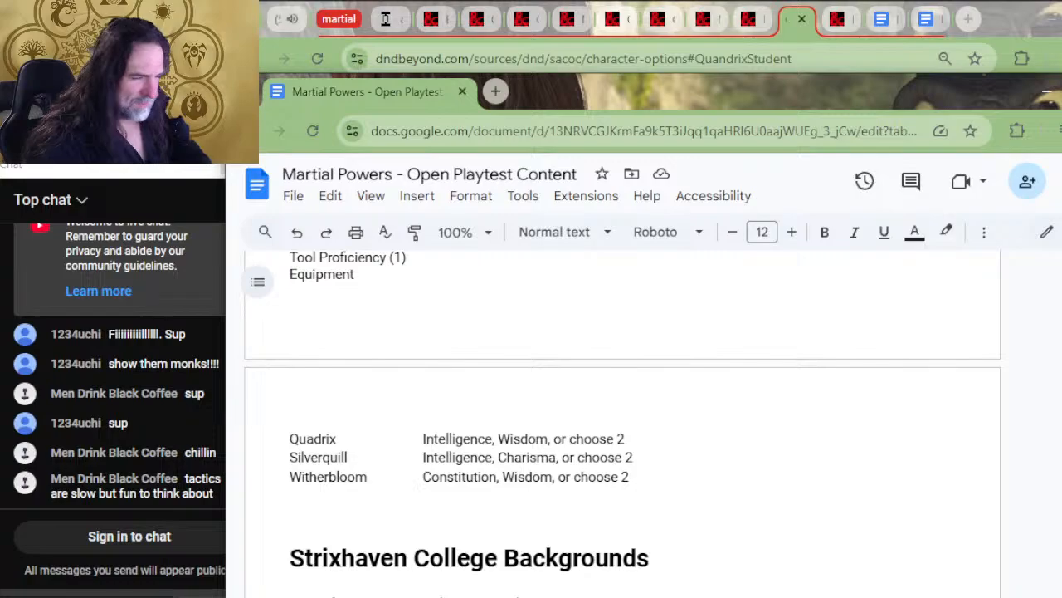
left_click_drag(684, 431, 678, 408)
key("BackSpace")
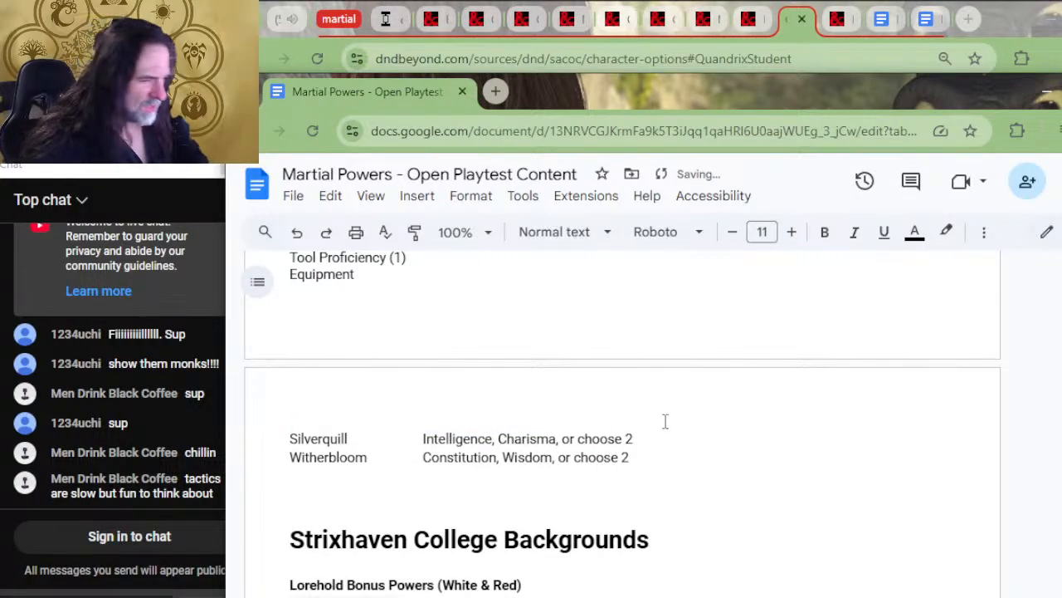
Move "Intelligence, Charisma, or choose 2" from the list's Silverquill row into Silverquill's Ability Bonuses line, replacing the value there
left_click_drag(640, 438, 425, 433)
key("ctrl+c")
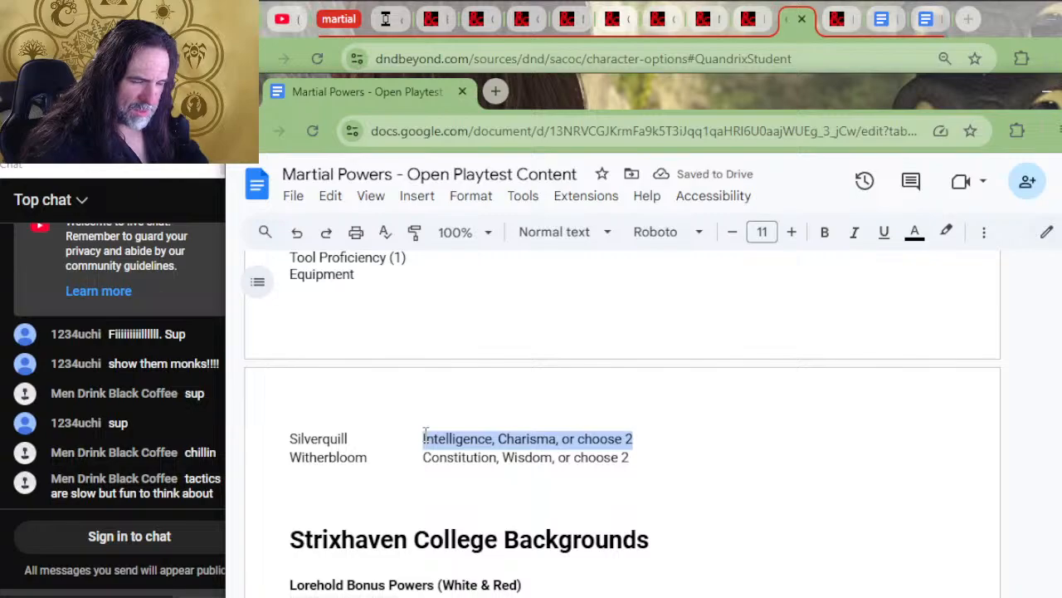
key("BackSpace")
scroll(520, 517, "down", 10)
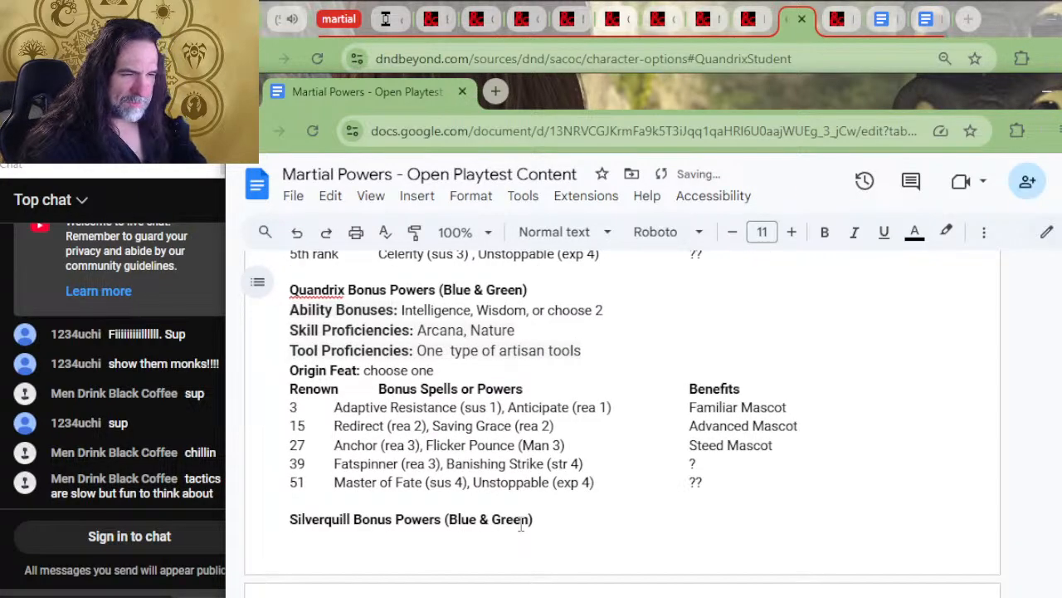
scroll(491, 425, "down", 7)
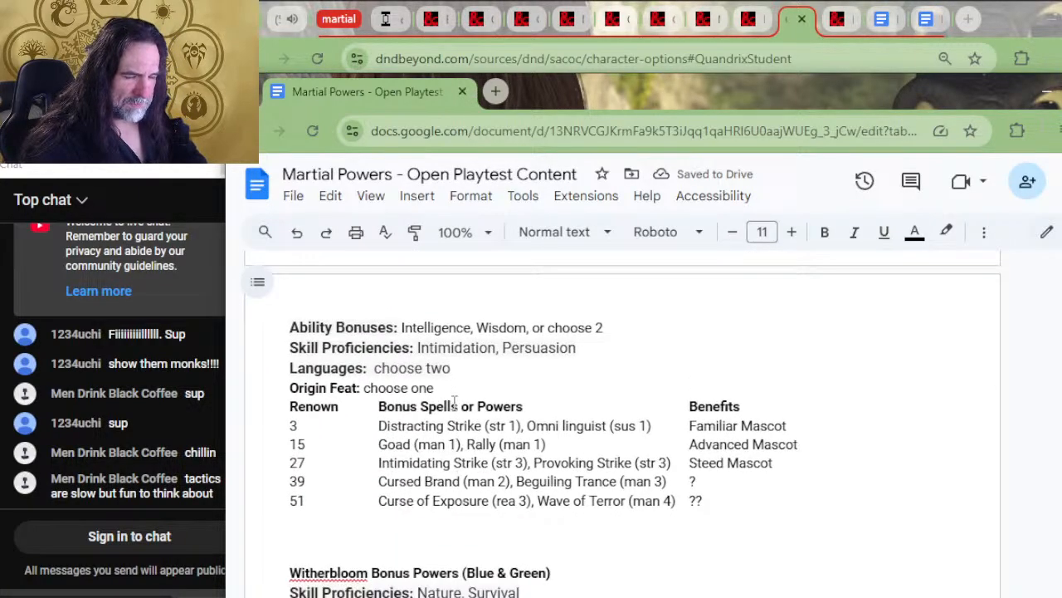
scroll(442, 430, "up", 3)
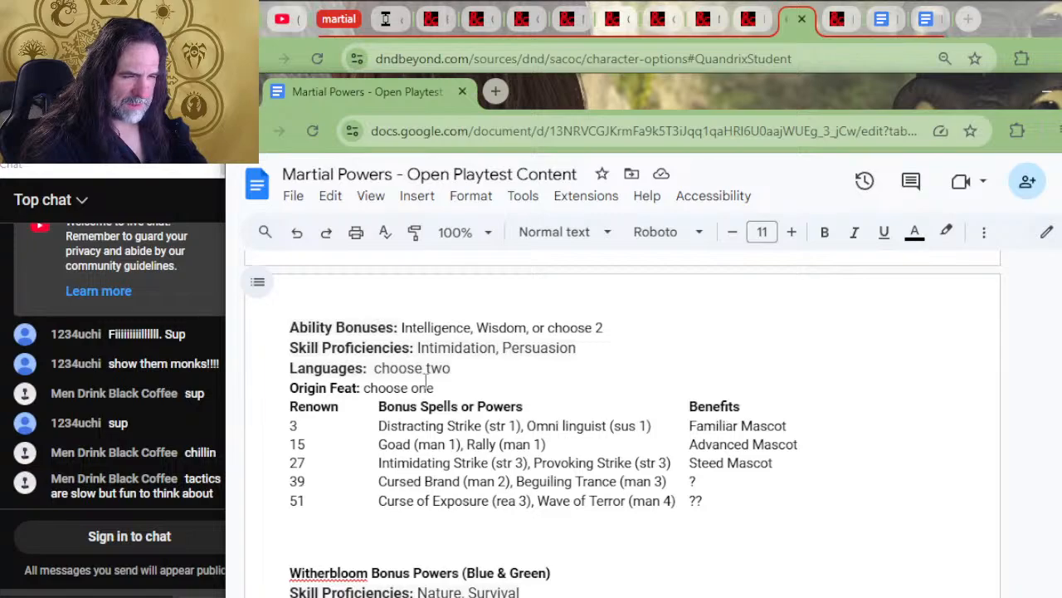
left_click_drag(604, 327, 405, 328)
key("ctrl+v")
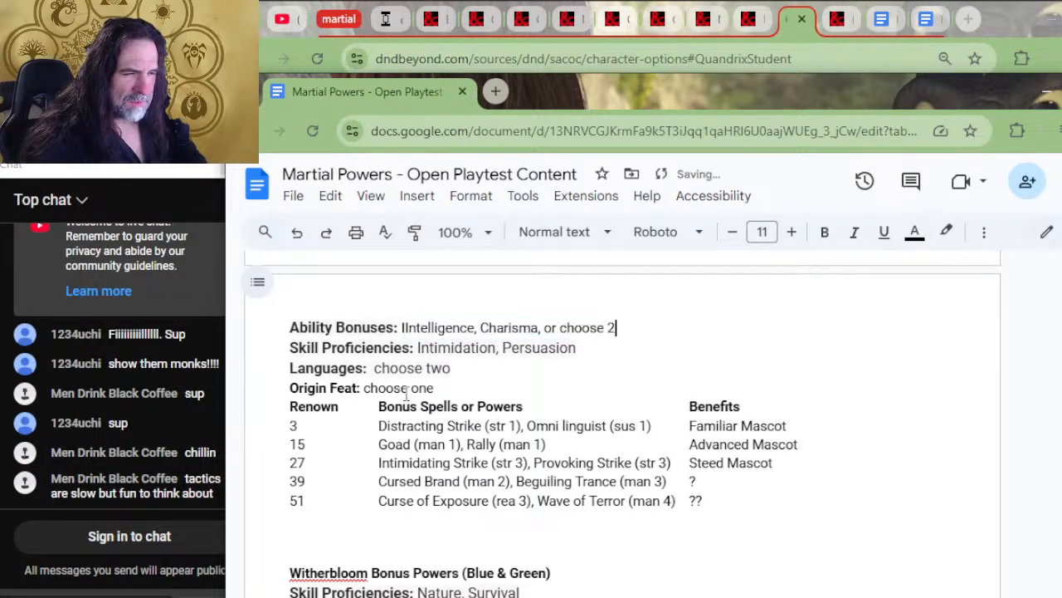
Remove the extra I before Intelligence and keep the value on Silverquill's Ability Bonuses line
key("Home")
key("Right")
key("Right")
key("Right")
key("Right")
key("Right")
key("Right")
key("Right")
key("Right")
key("Right")
key("Right")
key("Right")
key("Right")
key("Right")
key("Right")
key("Right")
key("Right")
key("Right")
key("Right")
key("Right")
key("Return")
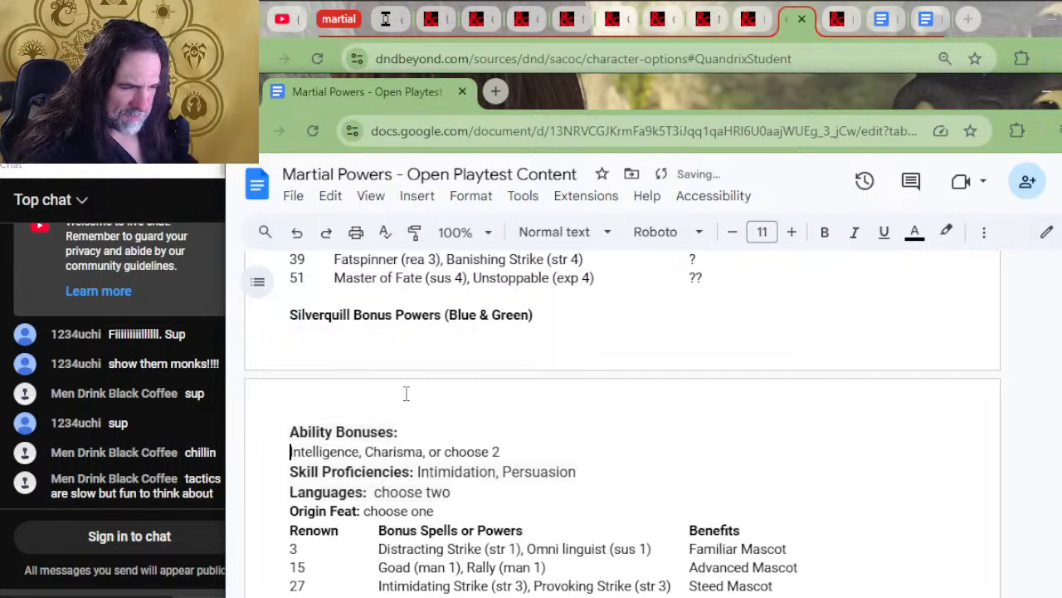
key("BackSpace")
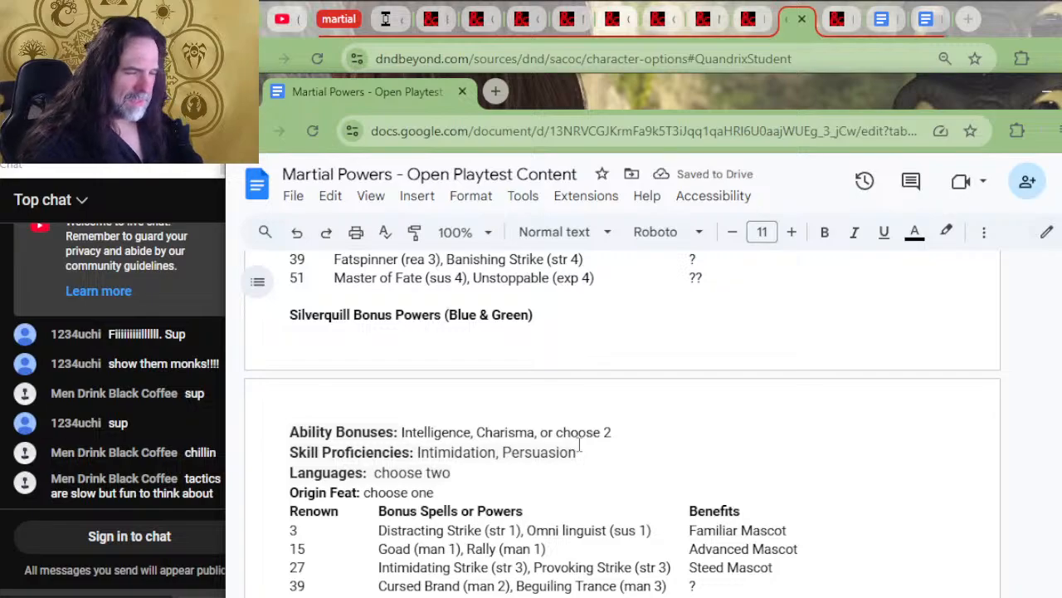
Copy Silverquill's Ability Bonuses line and change the colors in its section heading to White & Black
key("alt+Tab")
key("alt+Tab")
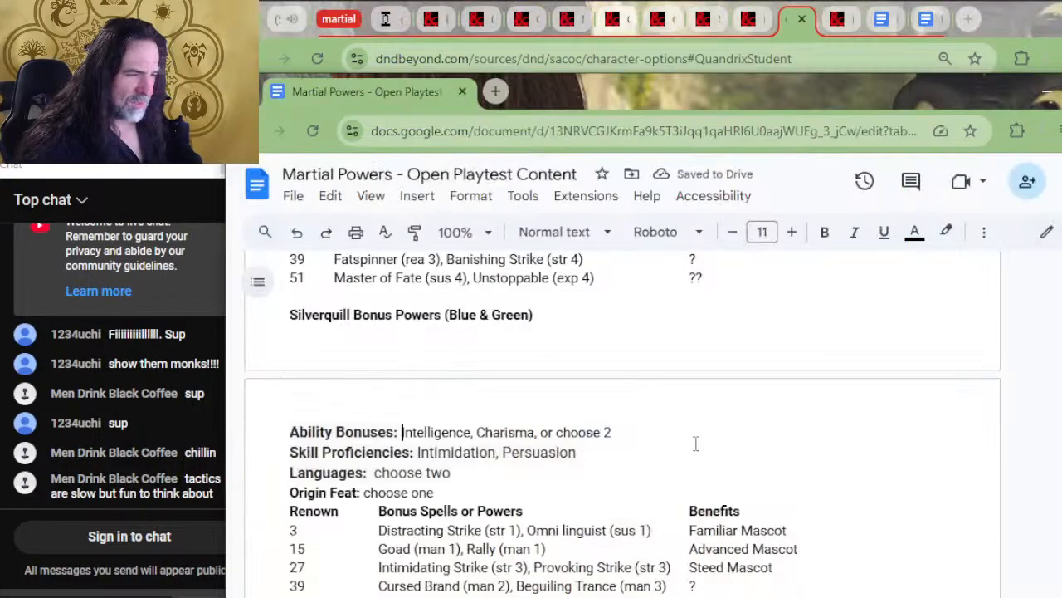
left_click(498, 480)
scroll(614, 483, "down", 2)
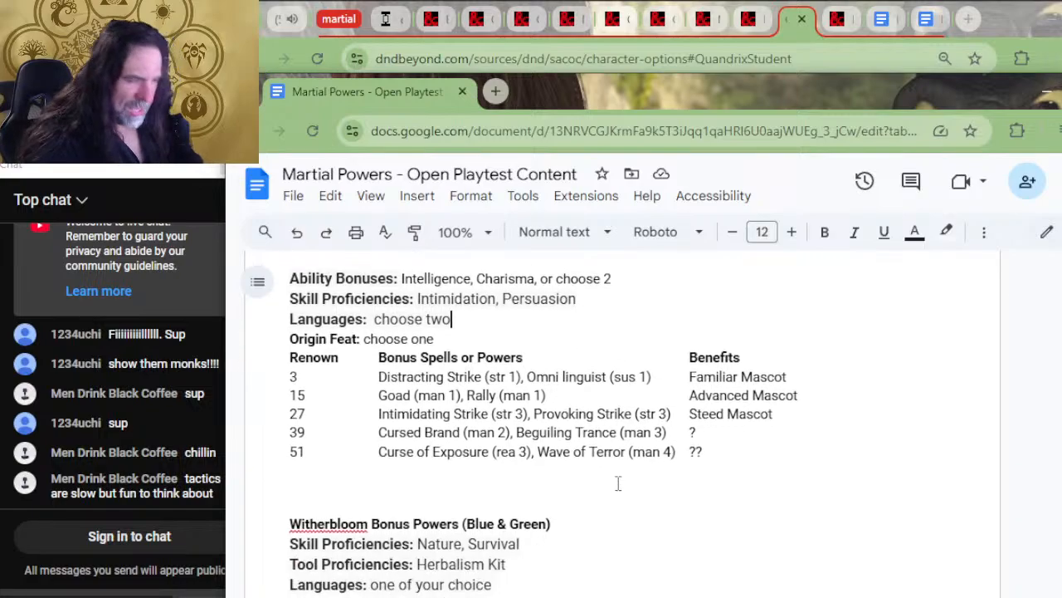
scroll(619, 478, "up", 2)
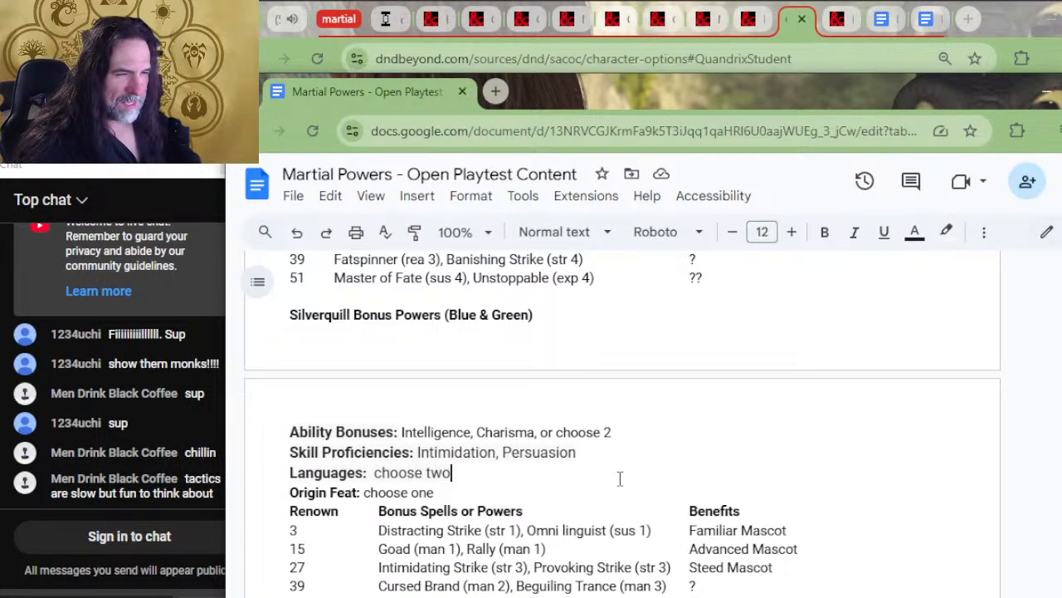
left_click_drag(614, 433, 587, 326)
key("ctrl+c")
left_click_drag(479, 314, 449, 315)
type("White")
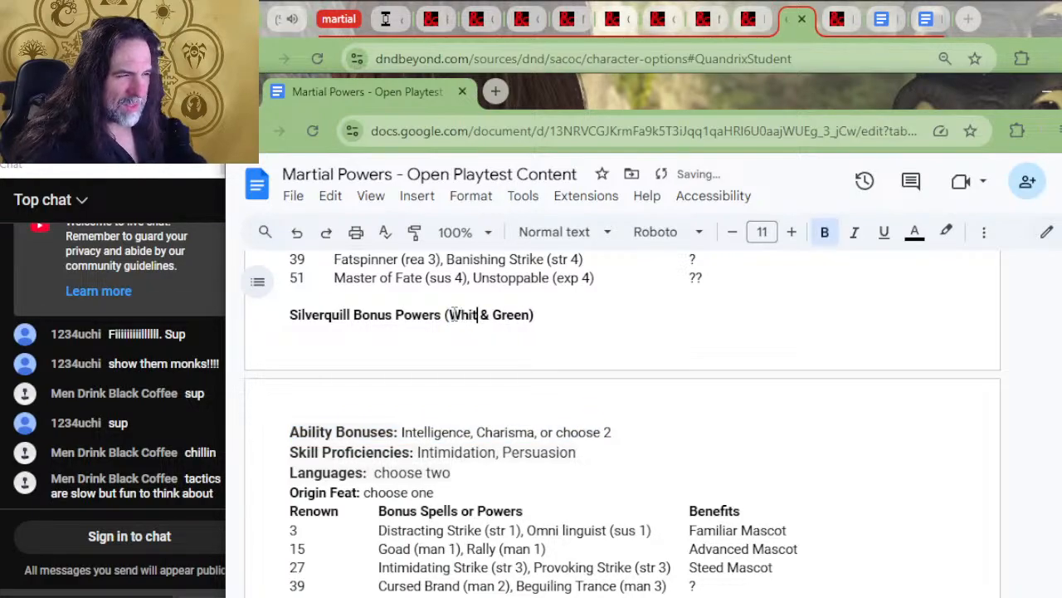
key("Delete")
key("Delete")
key("Delete")
key("Delete")
key("Delete")
type("Black")
Paste the copied Ability Bonuses line on a new line under the Witherbloom Bonus Powers heading
scroll(371, 414, "up", 4)
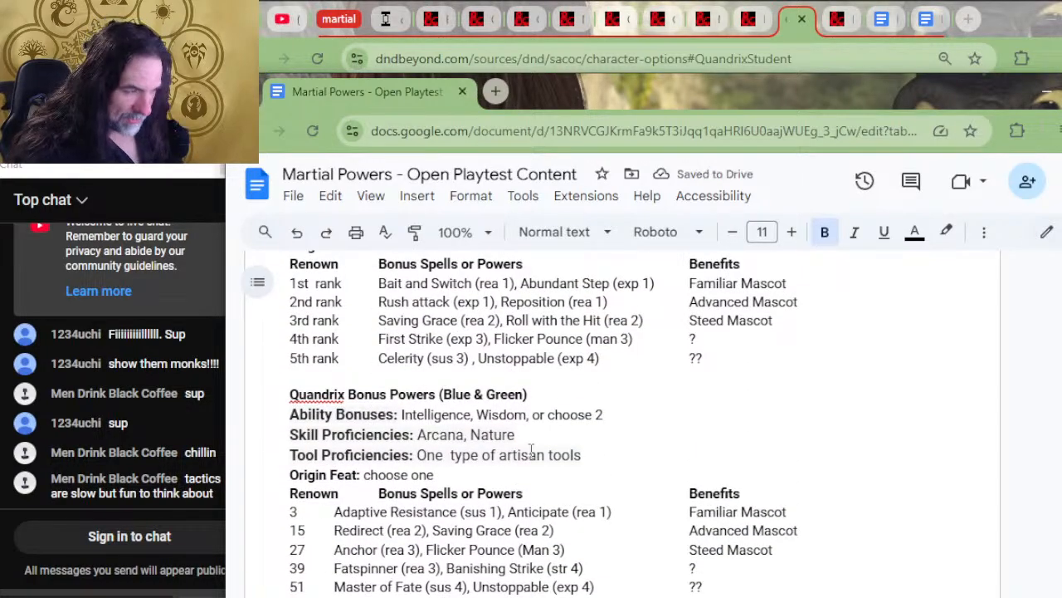
scroll(532, 440, "down", 4)
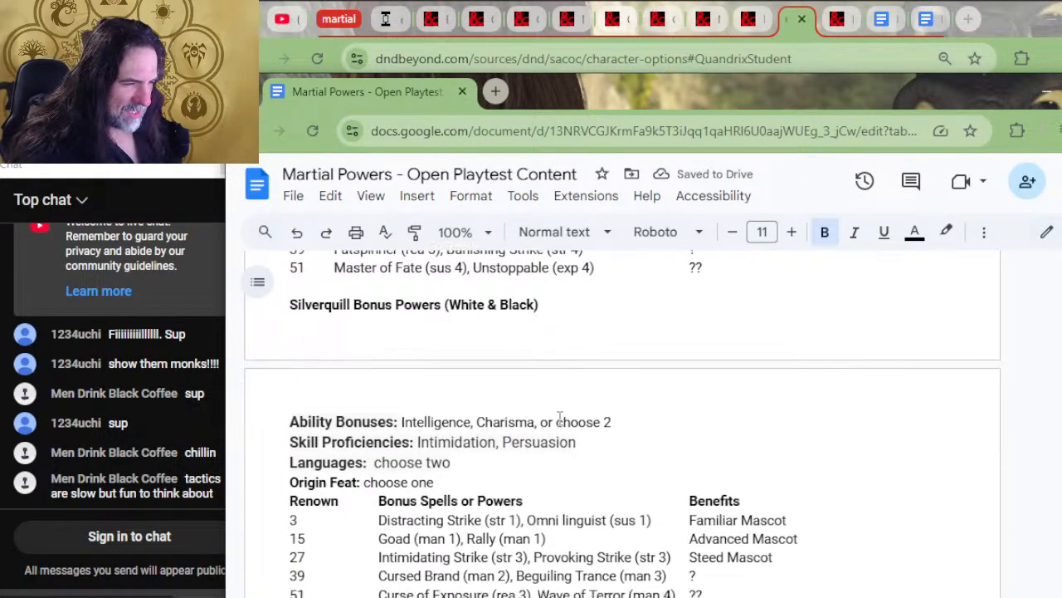
scroll(559, 415, "down", 4)
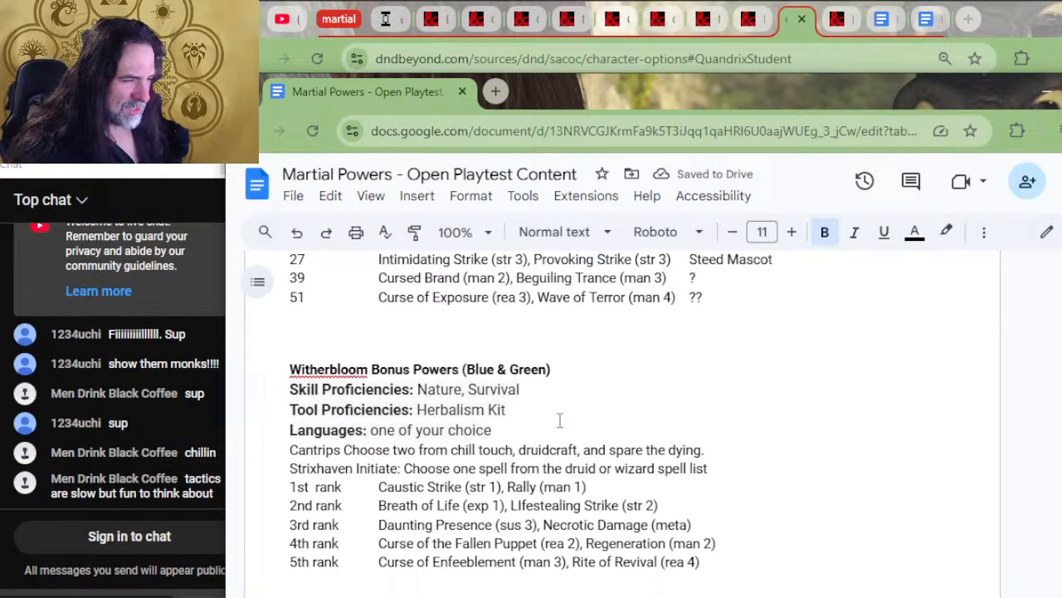
left_click(579, 369)
key("Return")
key("ctrl+v")
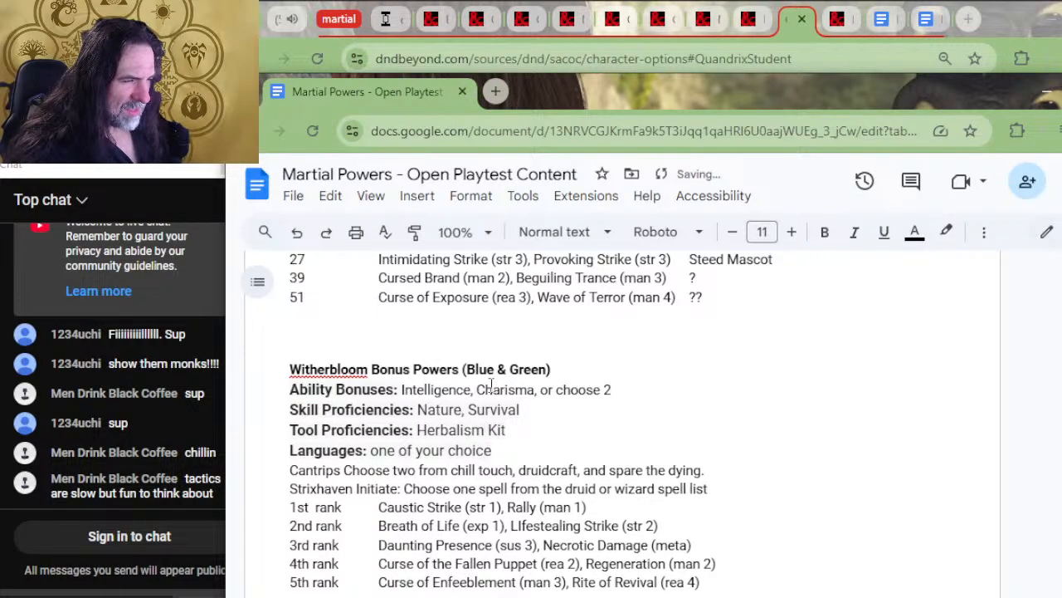
Change the colors in the Witherbloom Bonus Powers heading to Black & Green
left_click_drag(494, 369, 478, 369)
key("BackSpace")
type("ack")
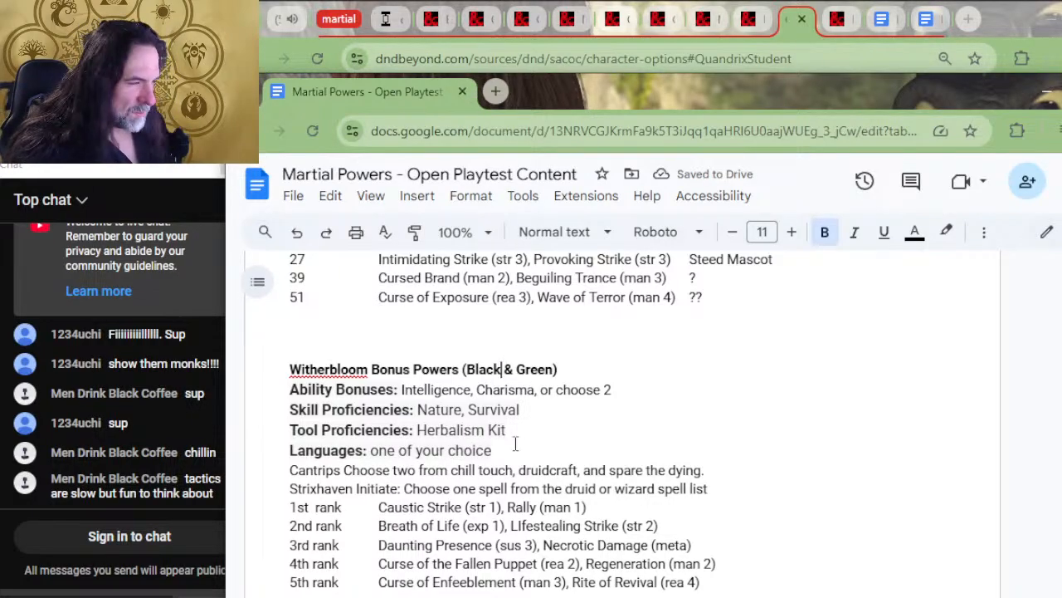
Cut Witherbloom's "Constitution, Wisdom, or choose 2" and clear the remaining ability bonus list above the Strixhaven College Backgrounds heading
scroll(617, 394, "up", 15)
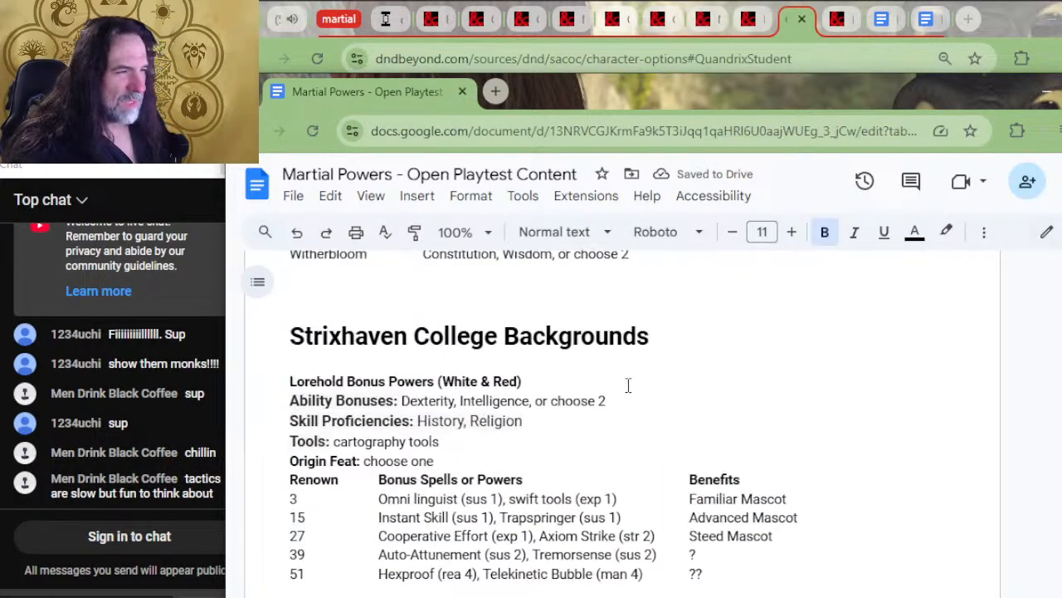
left_click_drag(637, 412, 304, 374)
key("Delete")
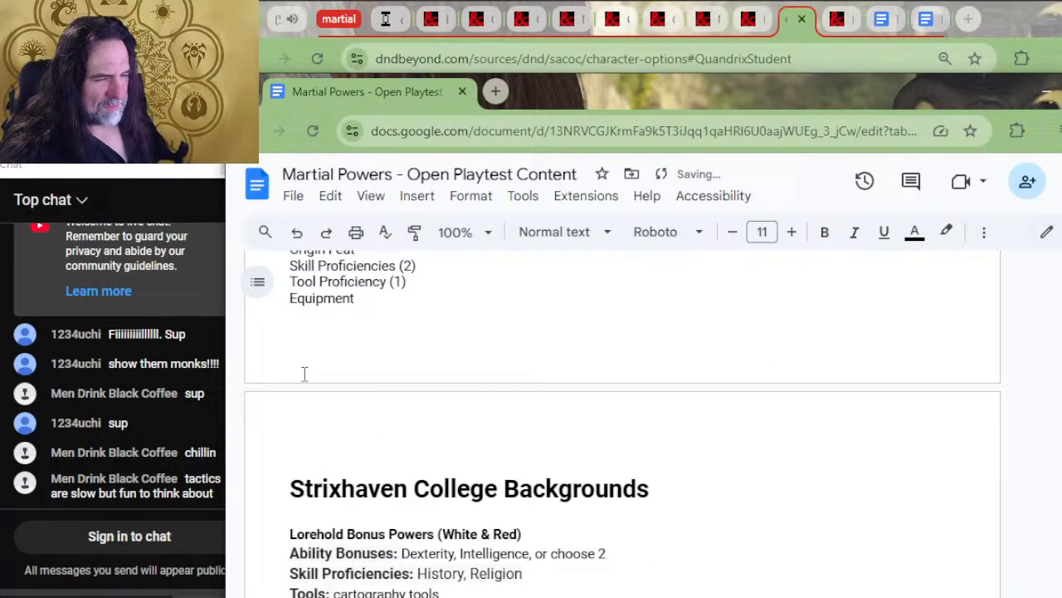
Delete the old Strixhaven outline block and add blank lines so Strixhaven College Backgrounds starts on a new page
scroll(305, 373, "up", 2)
left_click_drag(390, 455, 276, 372)
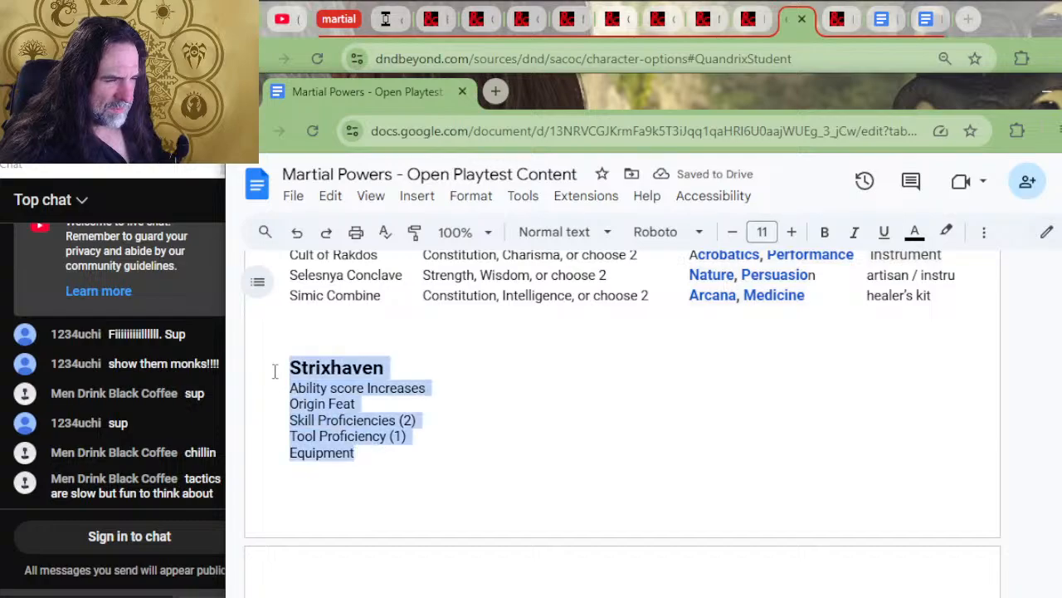
key("BackSpace")
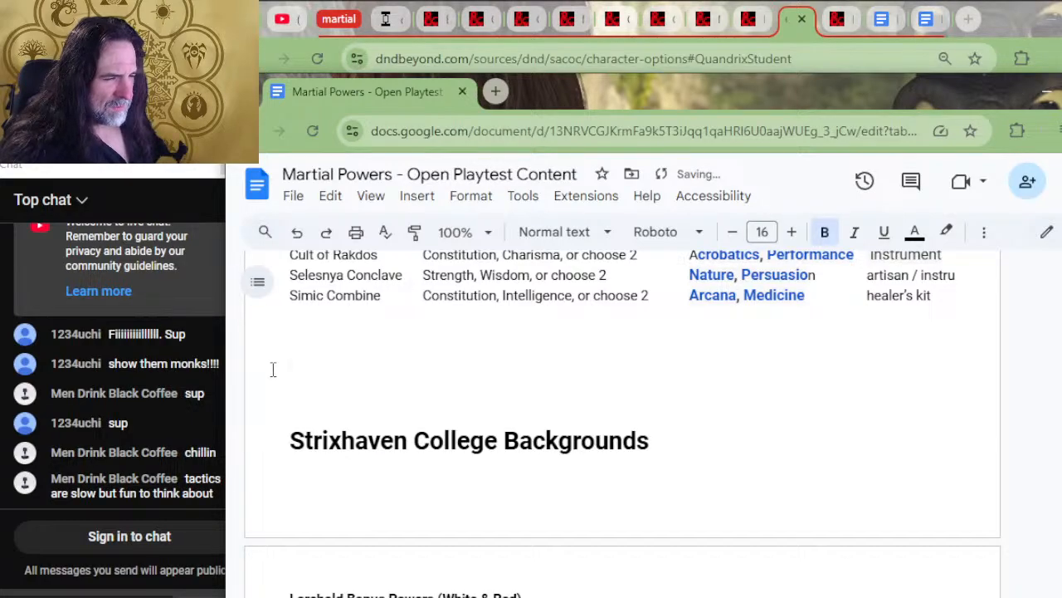
key("Return")
key("Return")
key("Return")
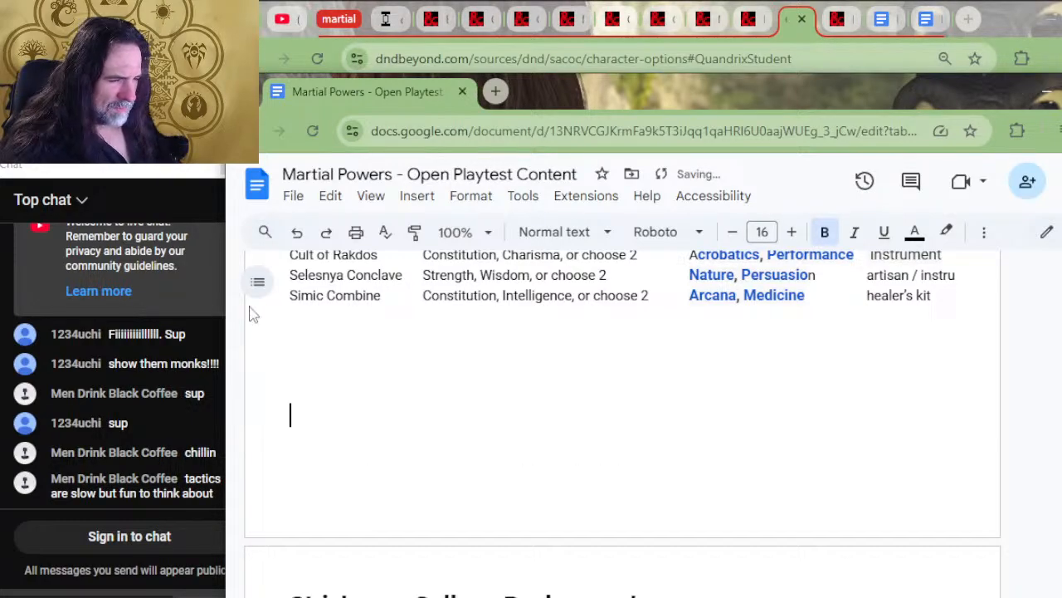
Replace the value on Witherbloom's Ability Bonuses line with the cut "Constitution, Wisdom, or choose 2"
scroll(276, 335, "down", 12)
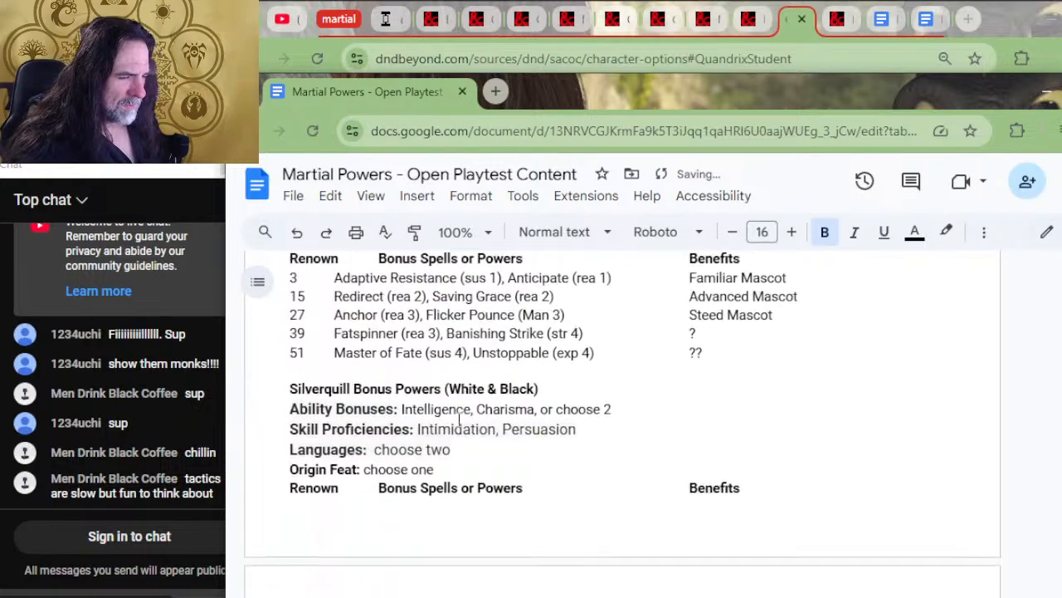
scroll(465, 423, "up", 3)
scroll(477, 429, "down", 5)
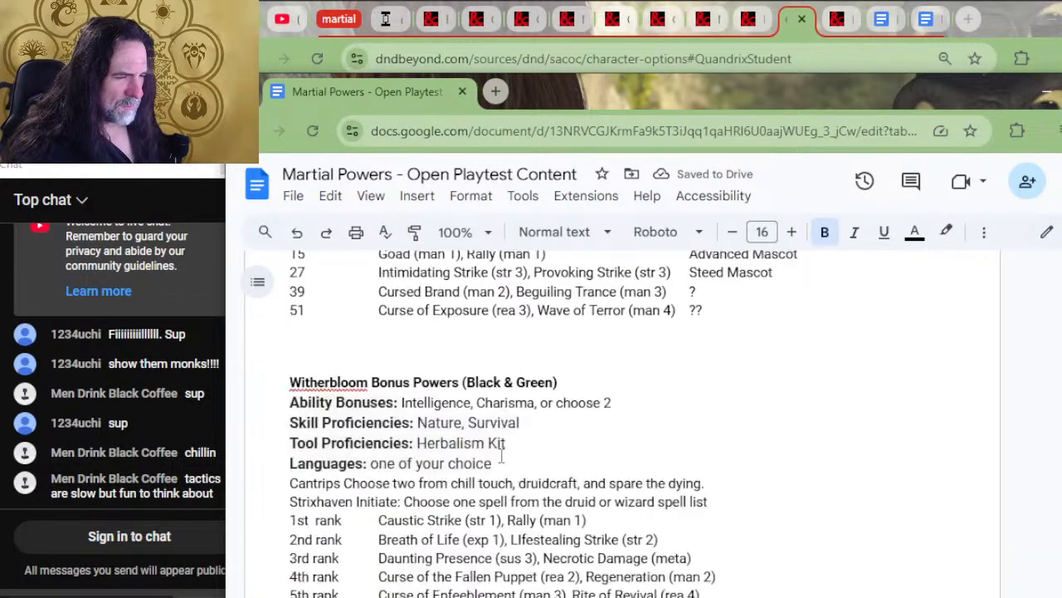
left_click_drag(618, 366, 394, 369)
type("Constitution, Wisdom, or choose 2")
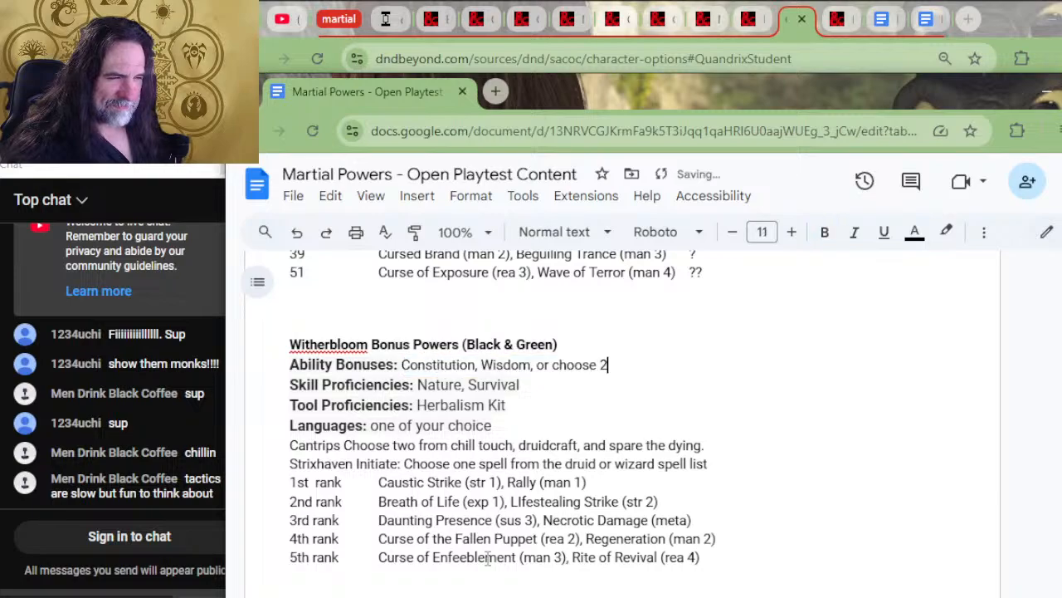
Delete the Languages line from the Witherbloom section, leaving Tool Proficiencies directly above the Cantrips line
left_click(519, 384)
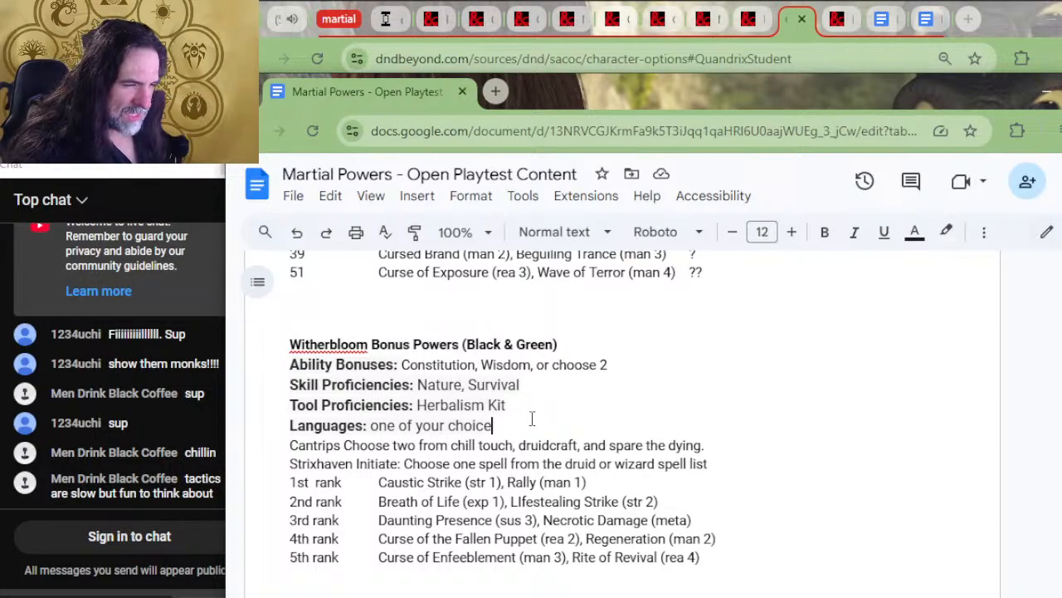
left_click_drag(532, 419, 542, 407)
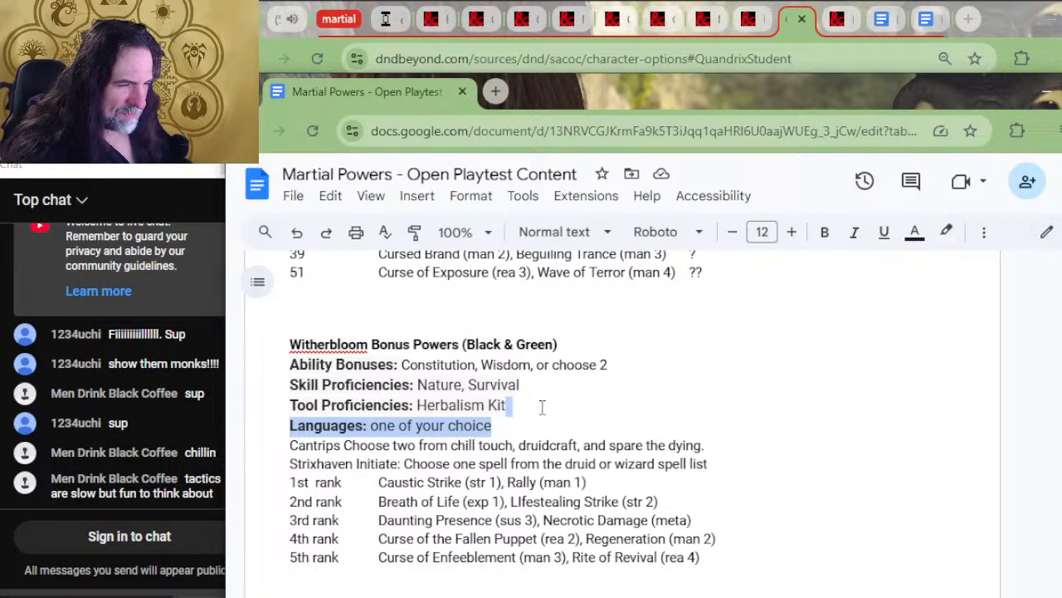
key("BackSpace")
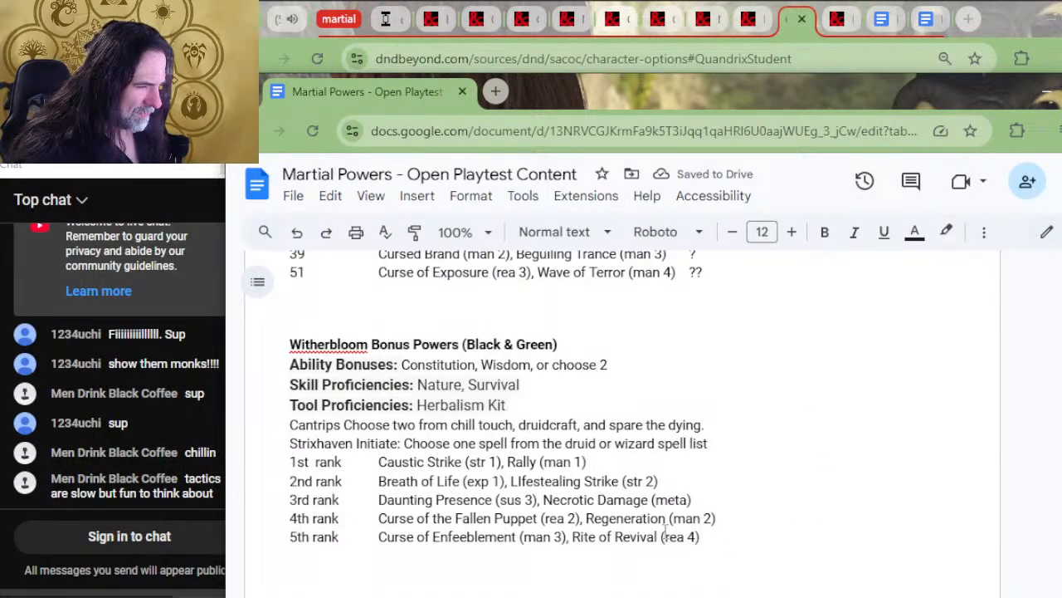
scroll(726, 425, "up", 5)
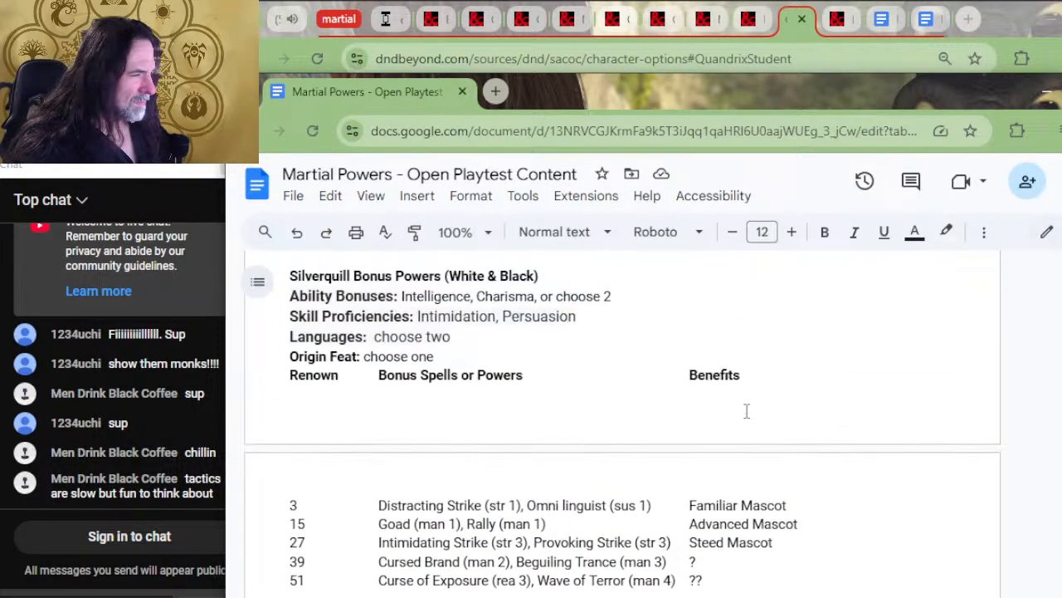
Copy Silverquill's Renown, Bonus Spells or Powers and Benefits header row over Witherbloom's Cantrips and Strixhaven Initiate lines
left_click_drag(763, 375, 757, 363)
key("ctrl+c")
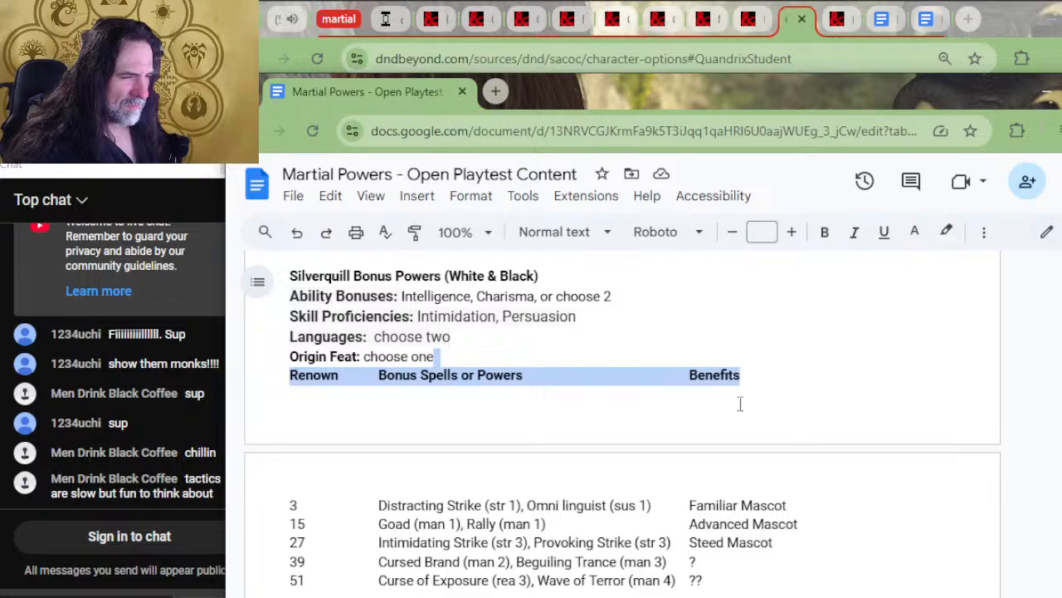
scroll(633, 500, "down", 4)
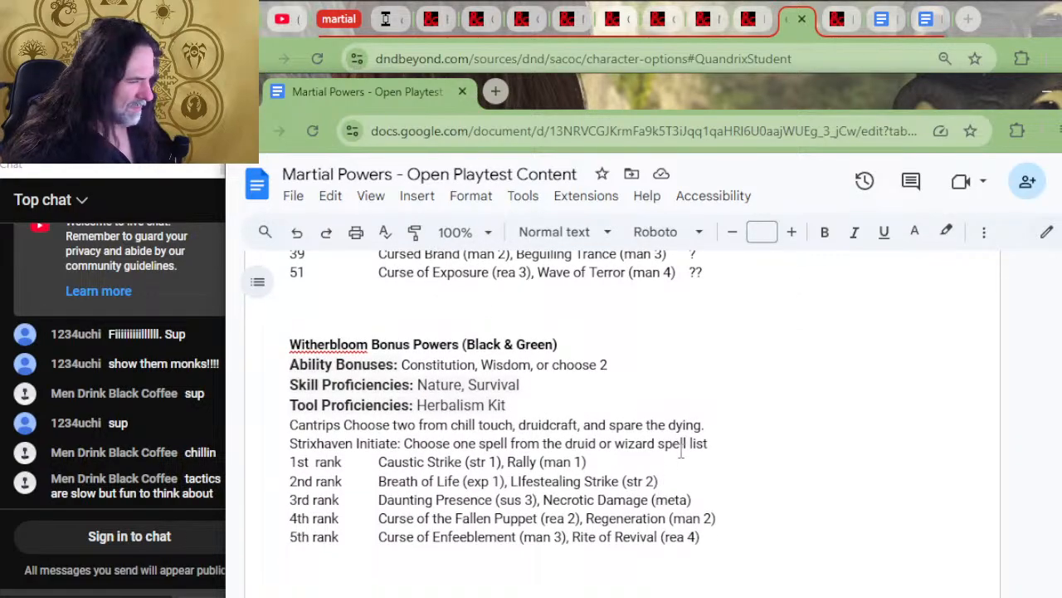
left_click_drag(732, 449, 719, 410)
key("ctrl+v")
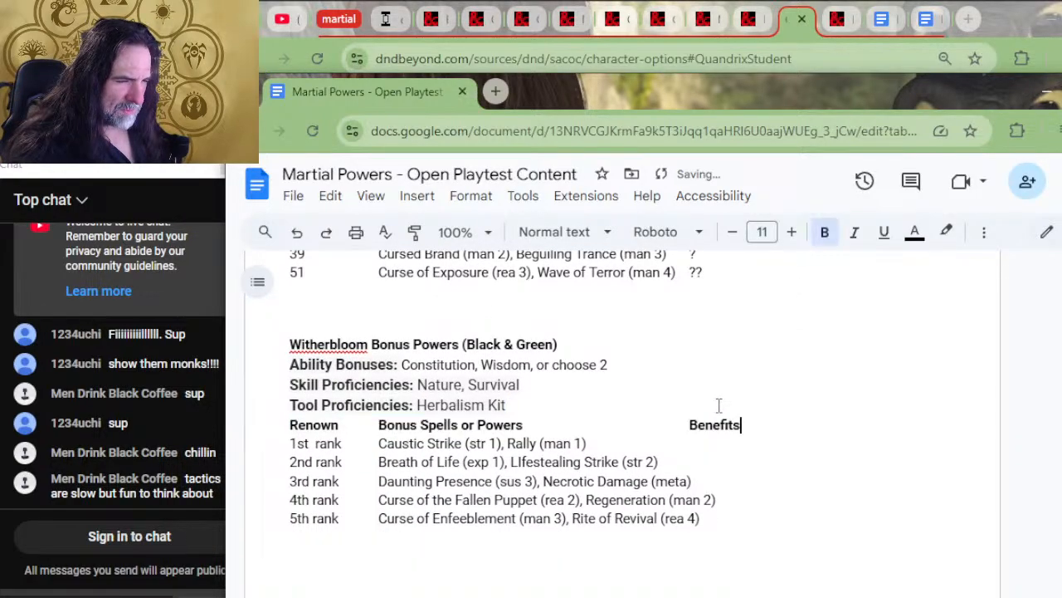
Replace Witherbloom's 1st to 5th rank labels with the renown values 3, 15, 27, 39 and 51
left_click_drag(353, 447, 287, 468)
type("3")
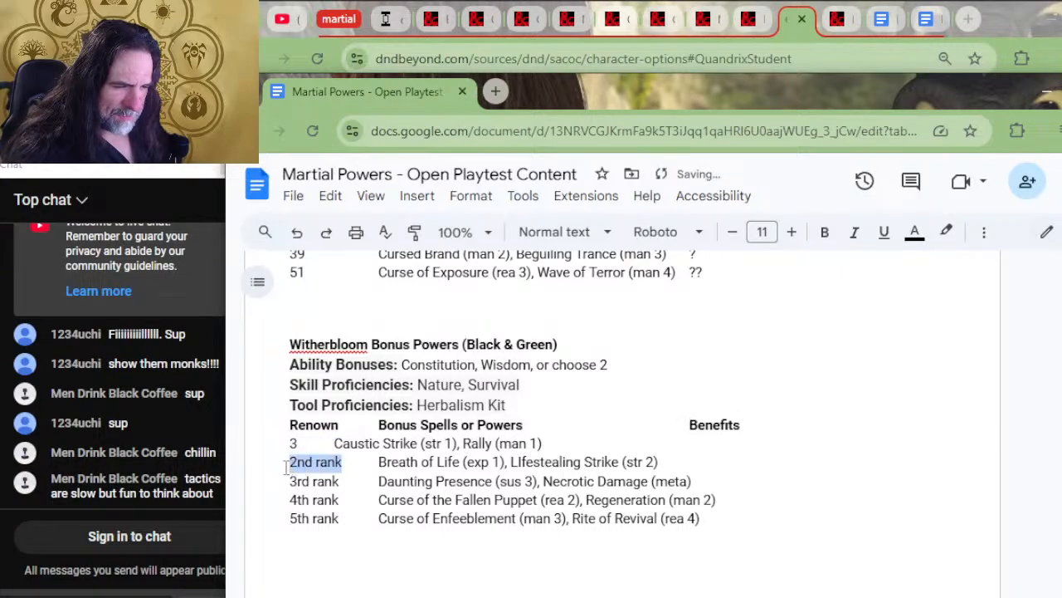
key("BackSpace")
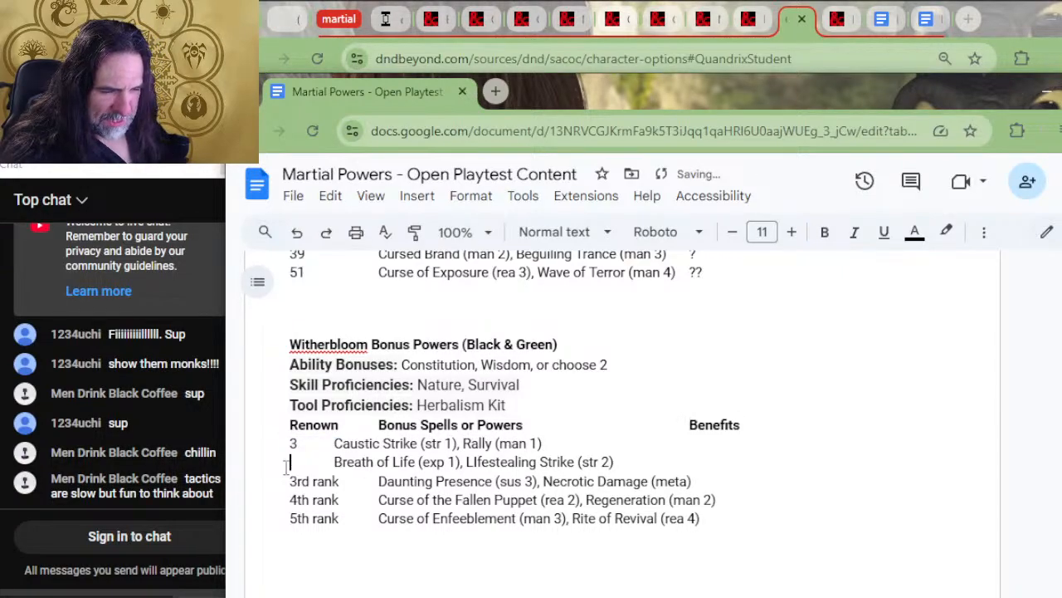
type("15")
key("Delete")
key("Delete")
key("Delete")
key("Delete")
key("Delete")
key("Delete")
key("Delete")
key("Delete")
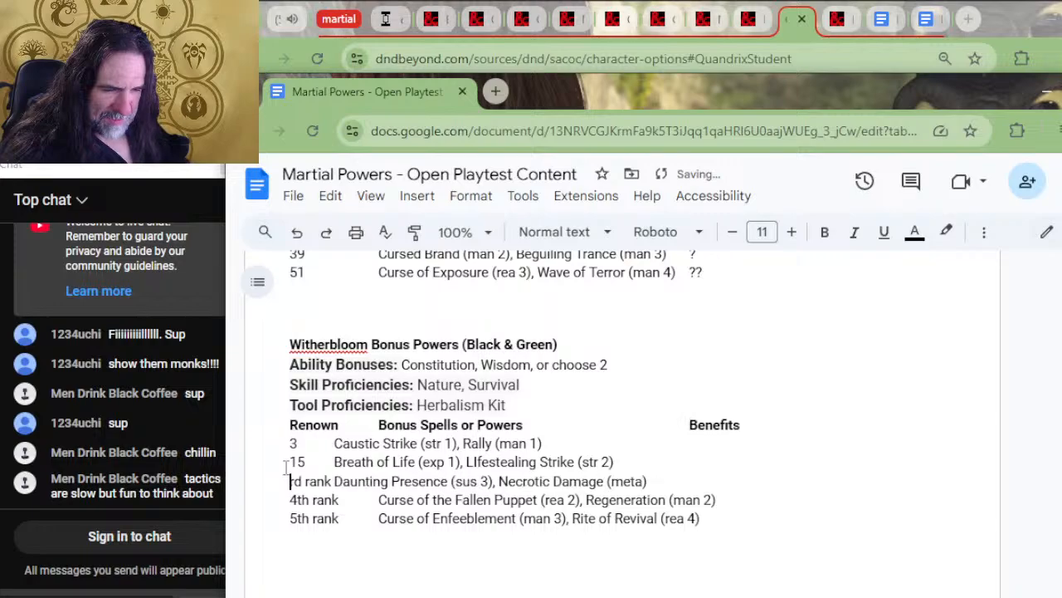
type("27")
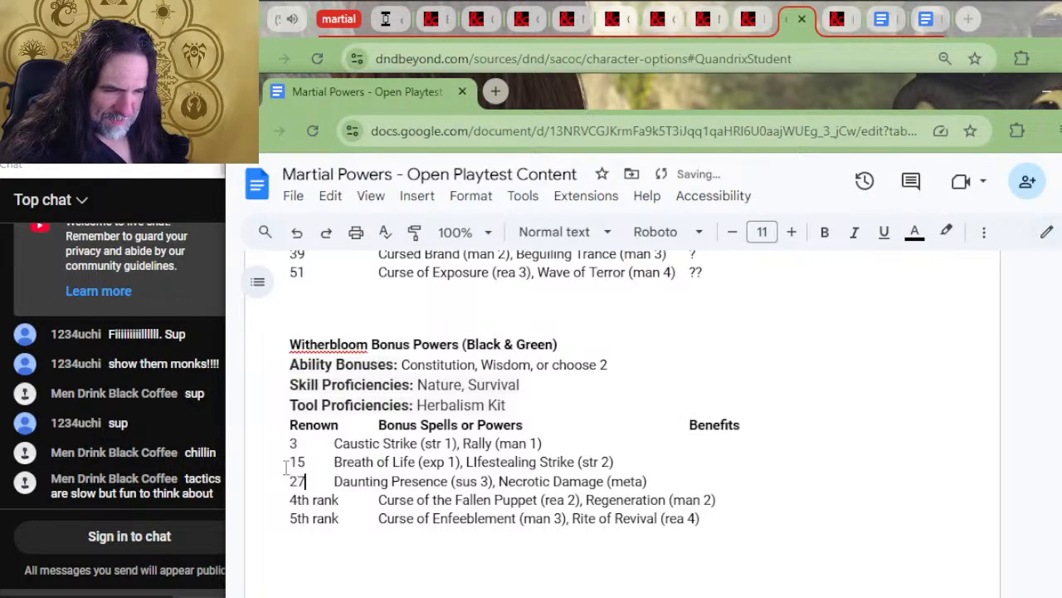
key("Delete")
key("Delete")
key("Delete")
key("Delete")
key("Delete")
key("Delete")
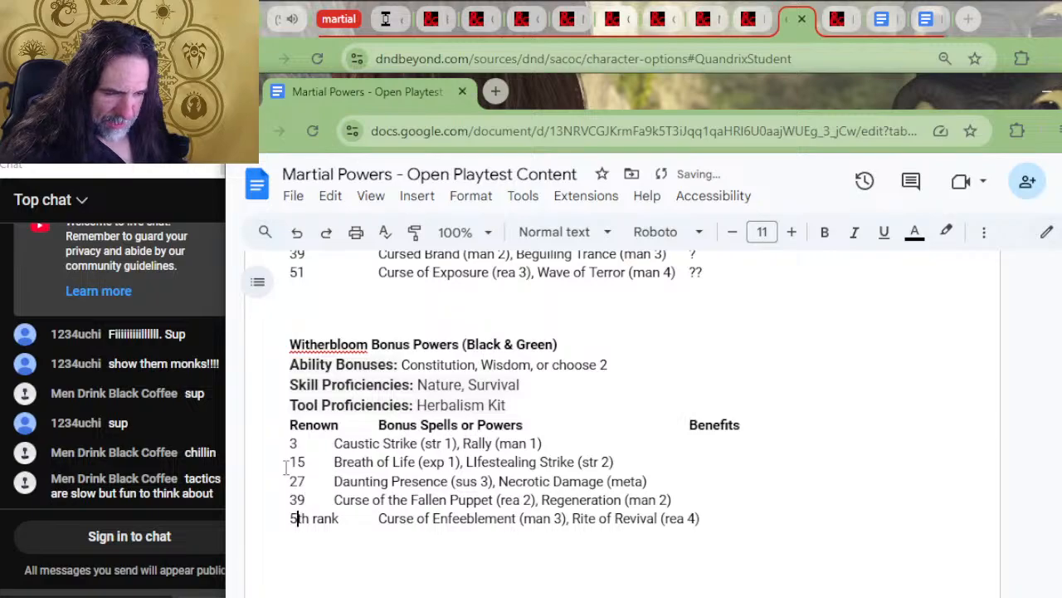
key("Delete")
key("Delete")
key("Delete")
key("Delete")
key("Delete")
key("Delete")
key("Delete")
type("1")
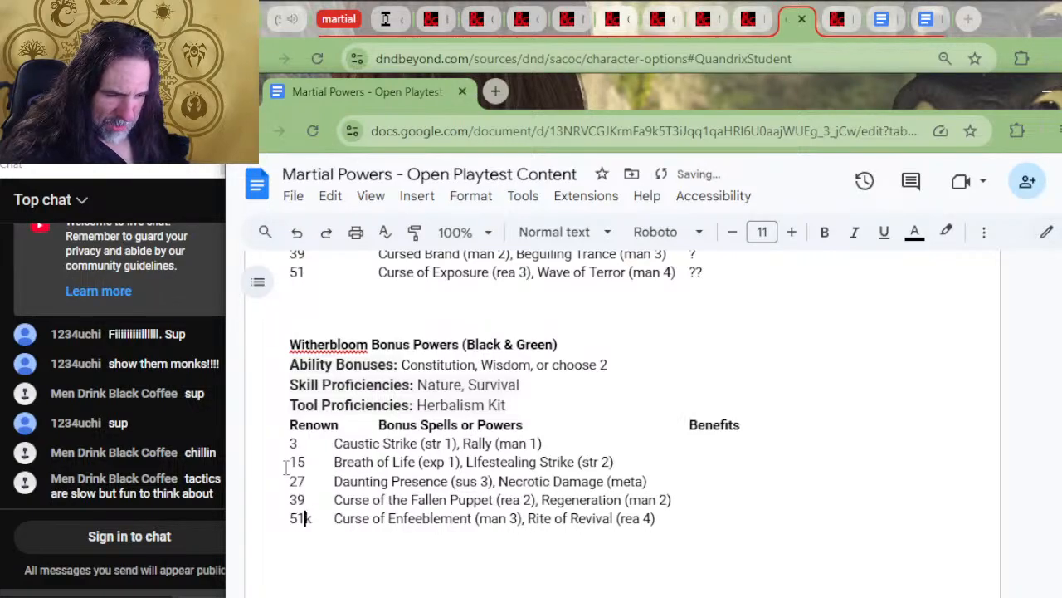
Indent the powers in Witherbloom's five renown rows to line up under the Bonus Spells or Powers heading
key("Up")
key("Tab")
key("Up")
key("Tab")
key("Up")
key("Tab")
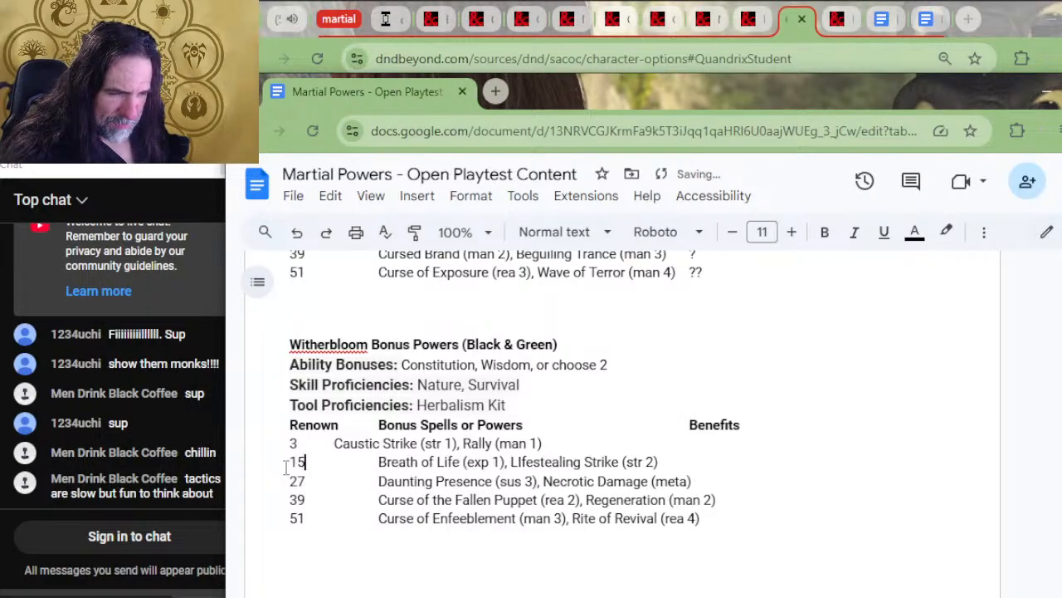
key("Up")
key("Tab")
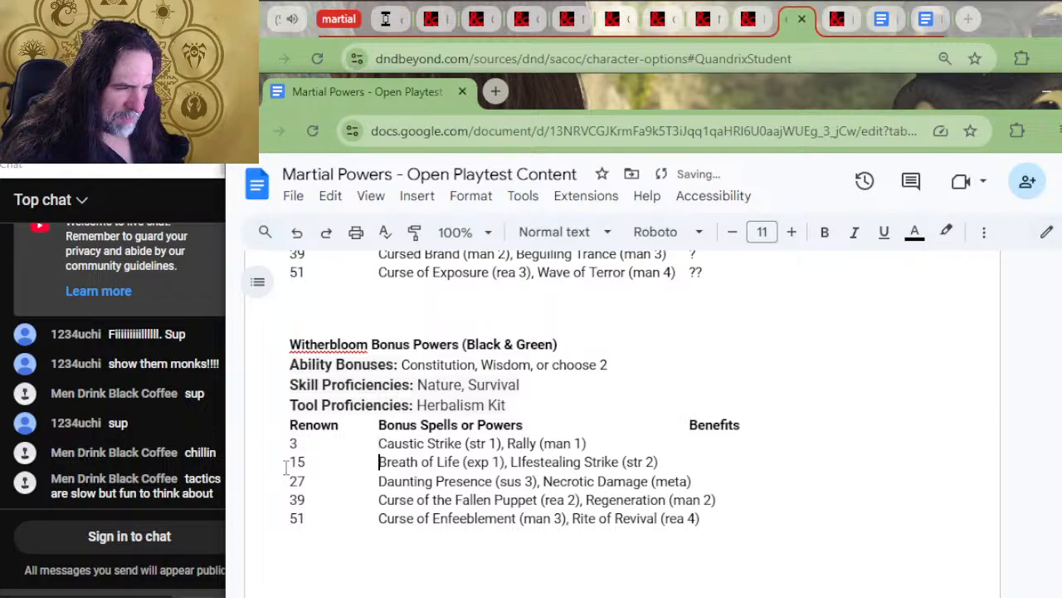
Shift Witherbloom's Benefits heading one tab stop further along so it clears the longest powers entry
left_click(286, 468)
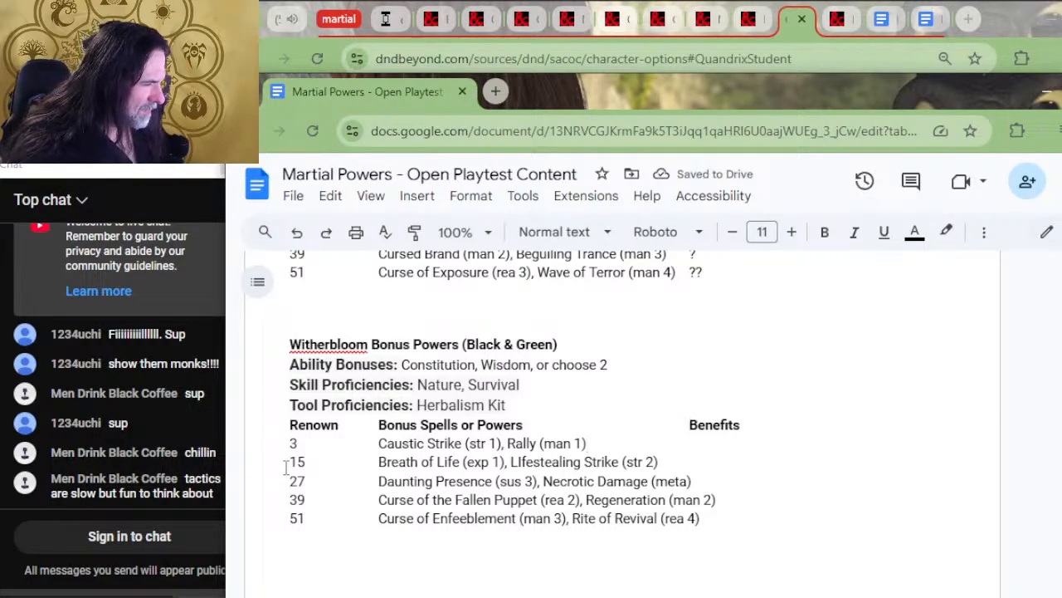
key("Up")
key("End")
key("Tab")
key("Up")
key("Tab")
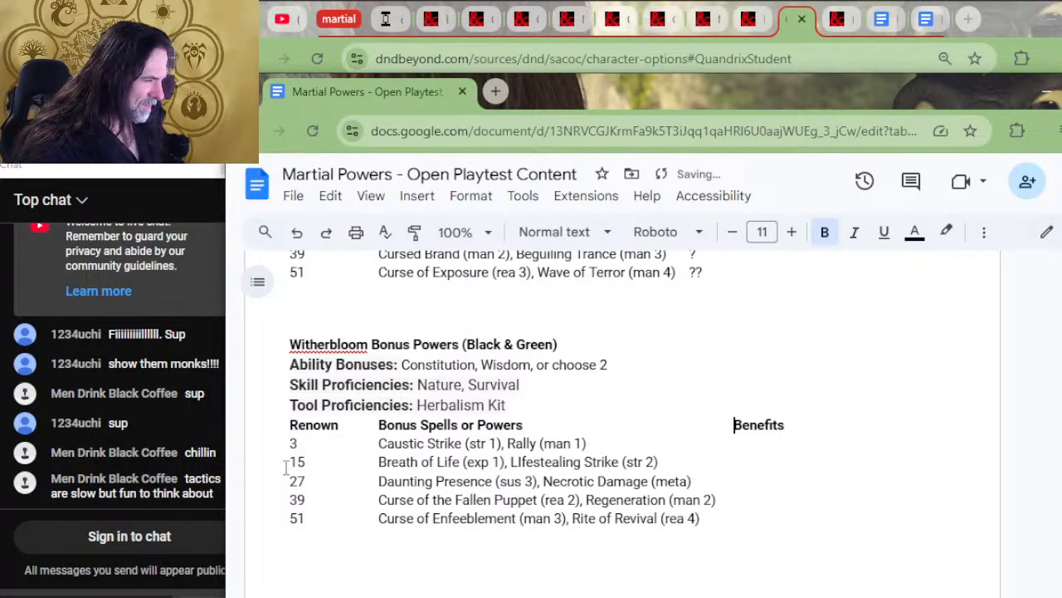
Fill Witherbloom's Benefits column with Familiar Mascot, Advanced Mascot, Steed Mascot, ? and ??, aligned under the heading
key("Down")
key("Tab")
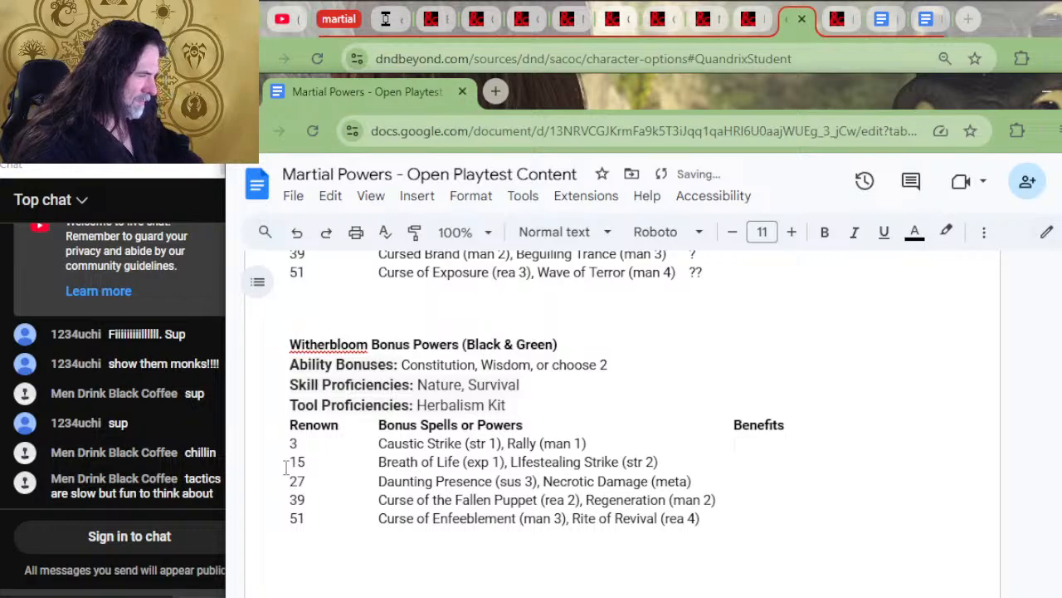
type("Familiar Mascot")
key("Down")
key("Tab")
key("Tab")
type("Adv")
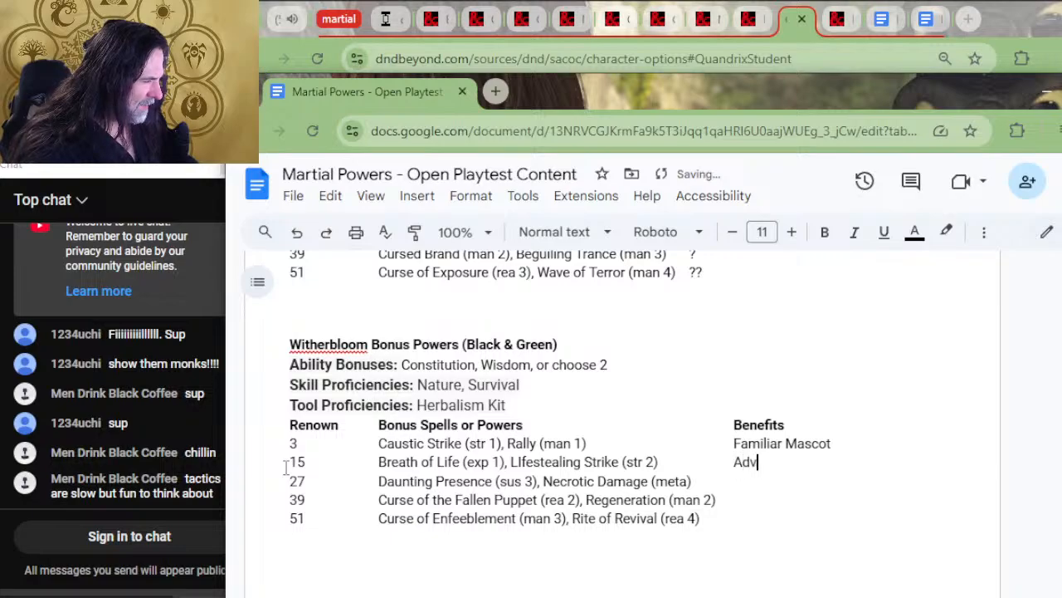
type("anced Mascot")
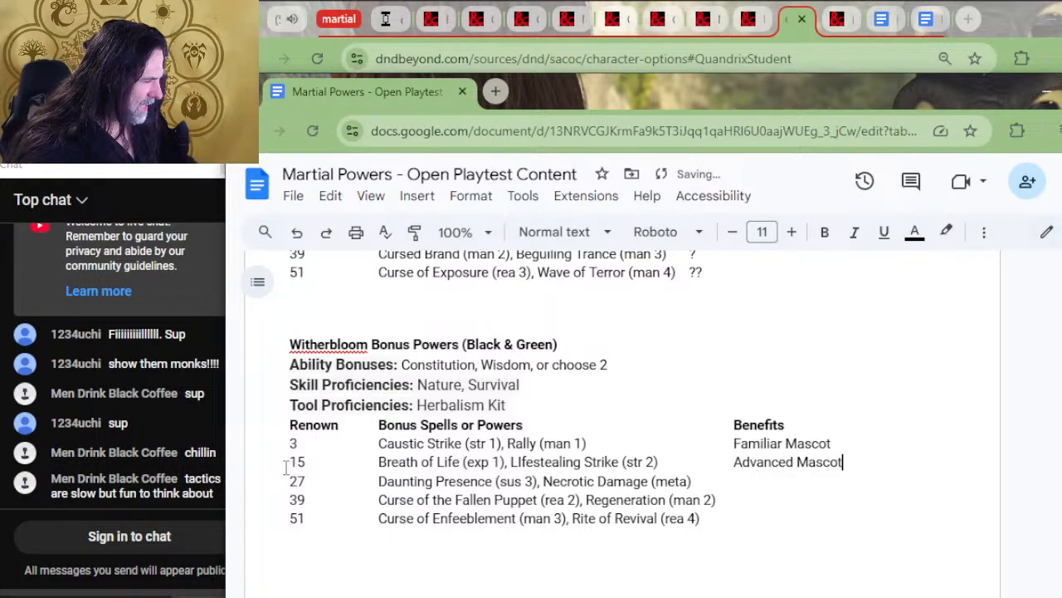
type("Steed Mascot")
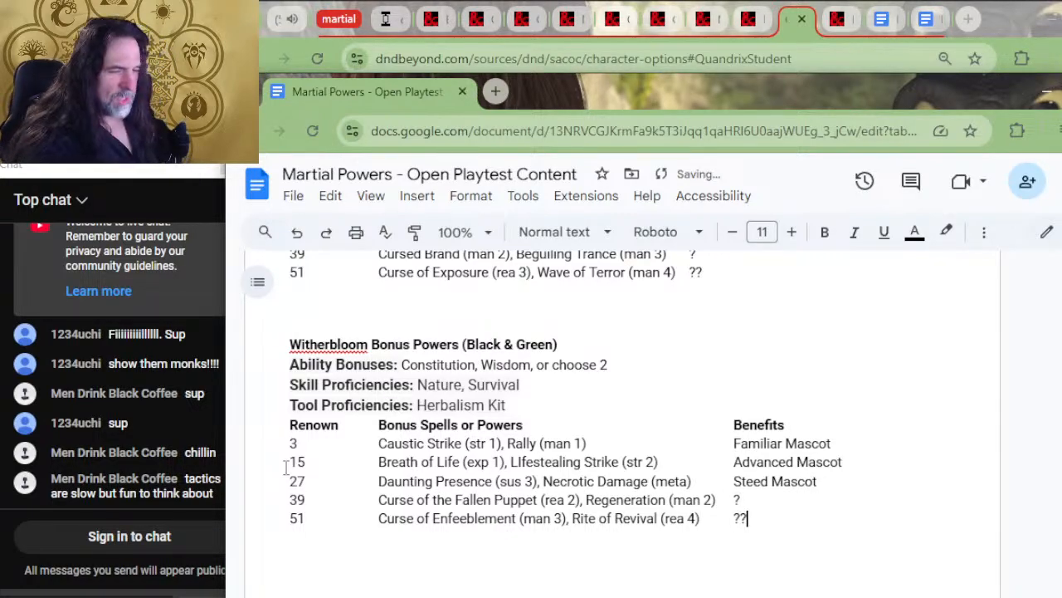
Copy Silverquill's "Origin Feat: choose one" line and paste it below Witherbloom's Tool Proficiencies line
left_click(555, 389)
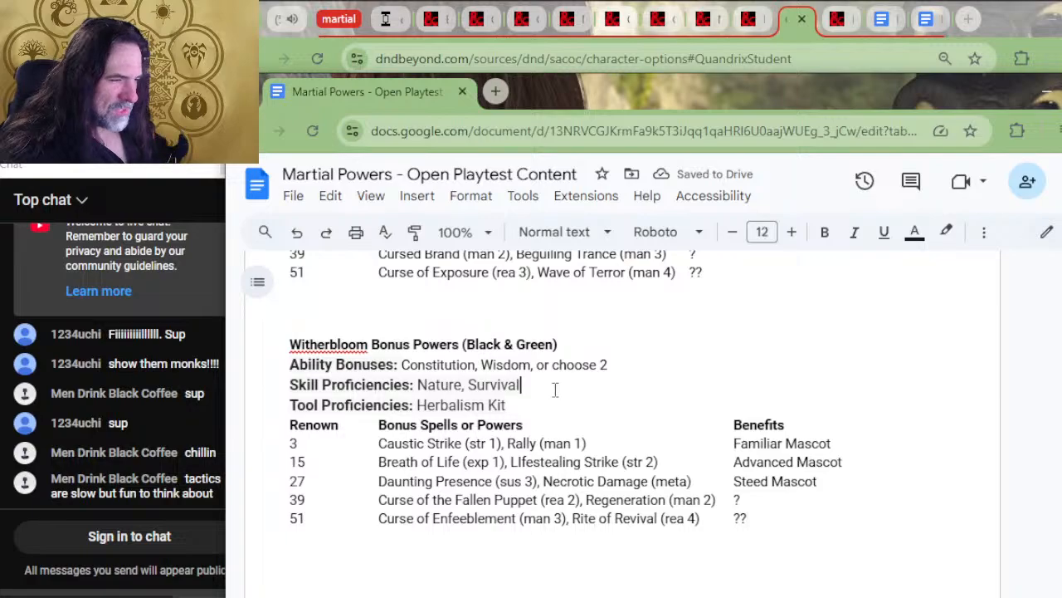
scroll(569, 404, "up", 5)
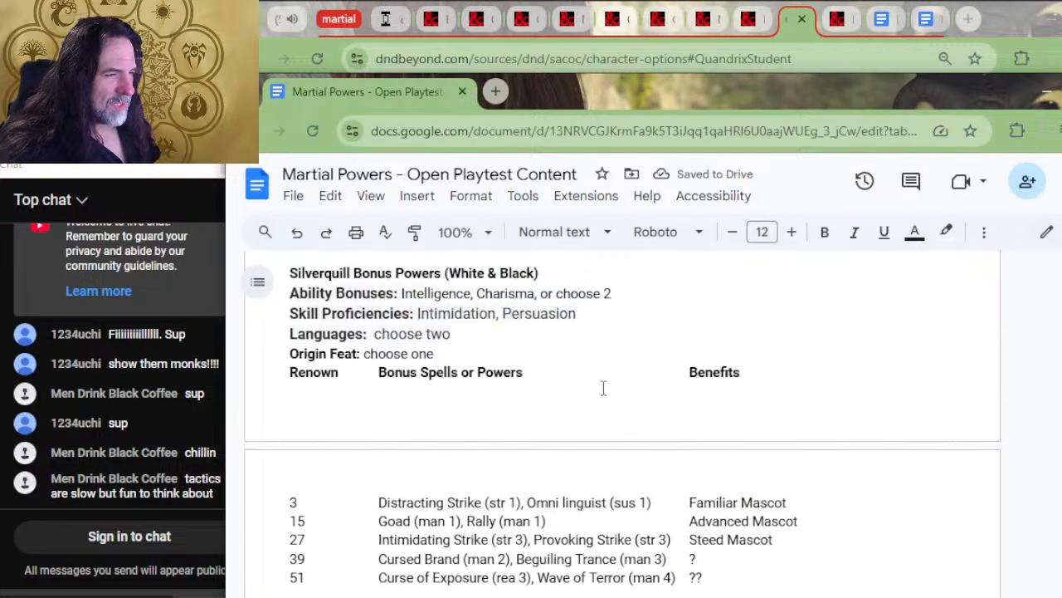
left_click_drag(557, 349, 557, 344)
key("ctrl+c")
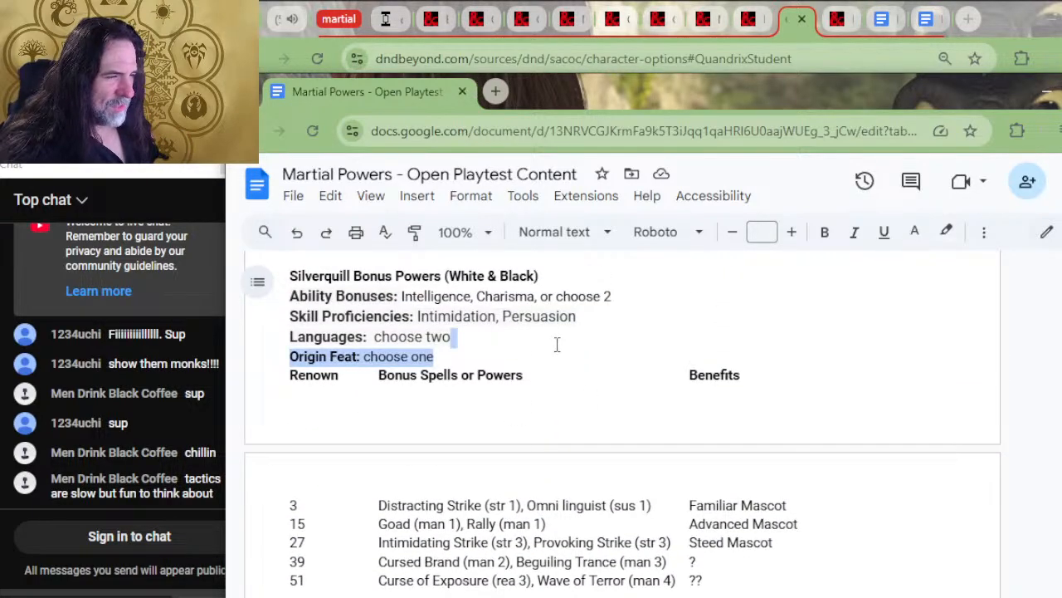
scroll(557, 344, "down", 5)
left_click(552, 408)
key("ctrl+v")
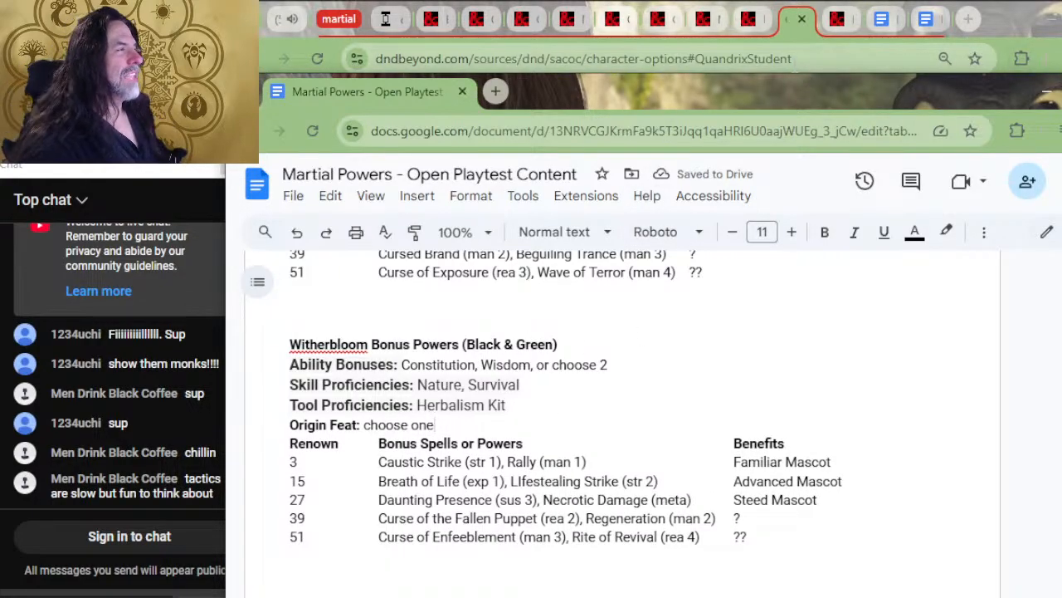
Switch to the D&D Beyond 2024 feats chapter and examine the list of Origin Feats, including the entries under Crafter
left_click(750, 20)
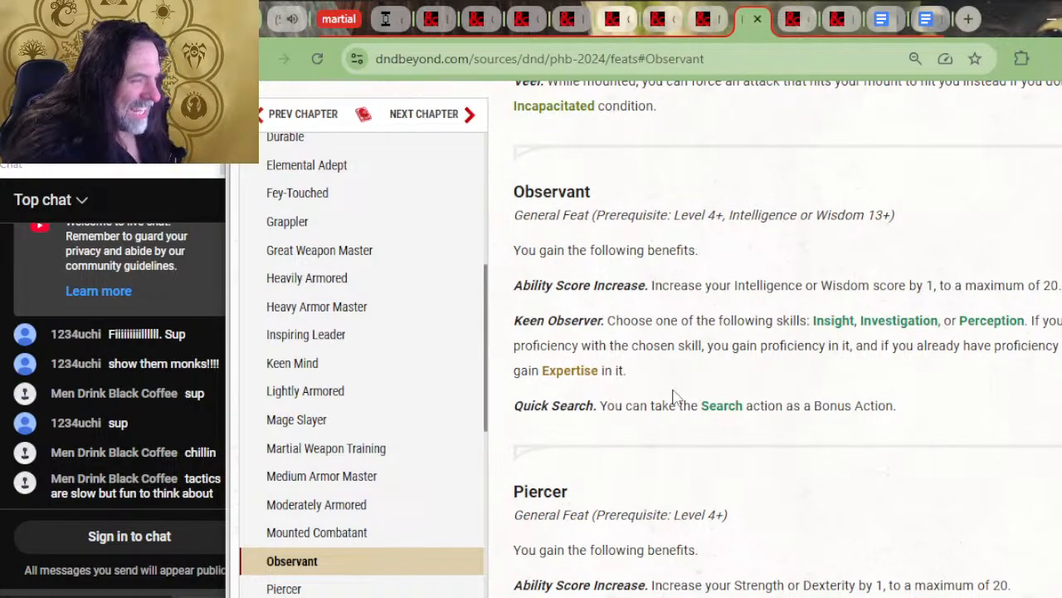
scroll(631, 390, "up", 2)
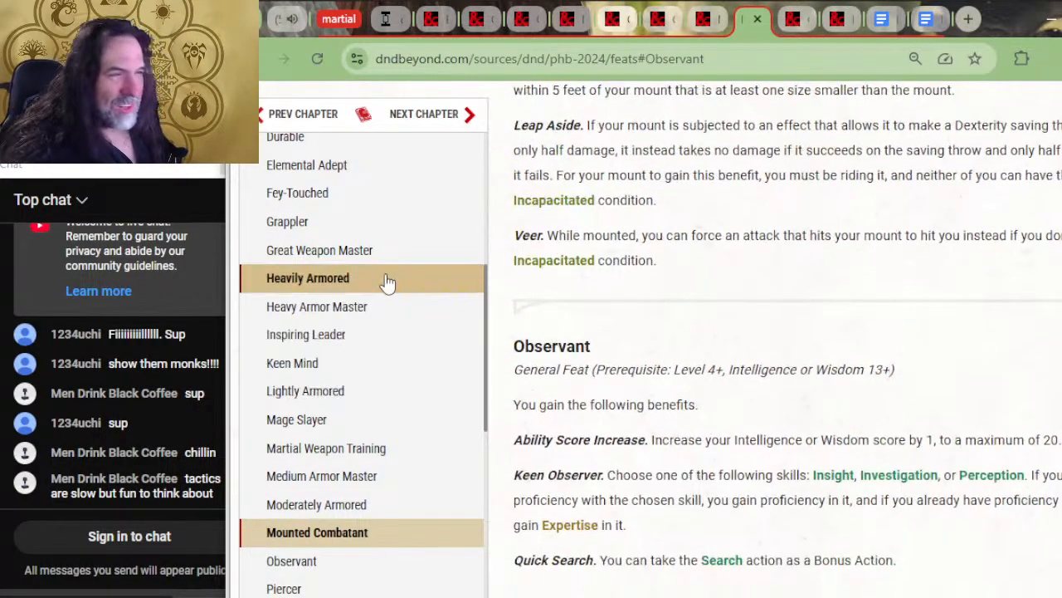
scroll(386, 287, "up", 4)
scroll(382, 353, "up", 1)
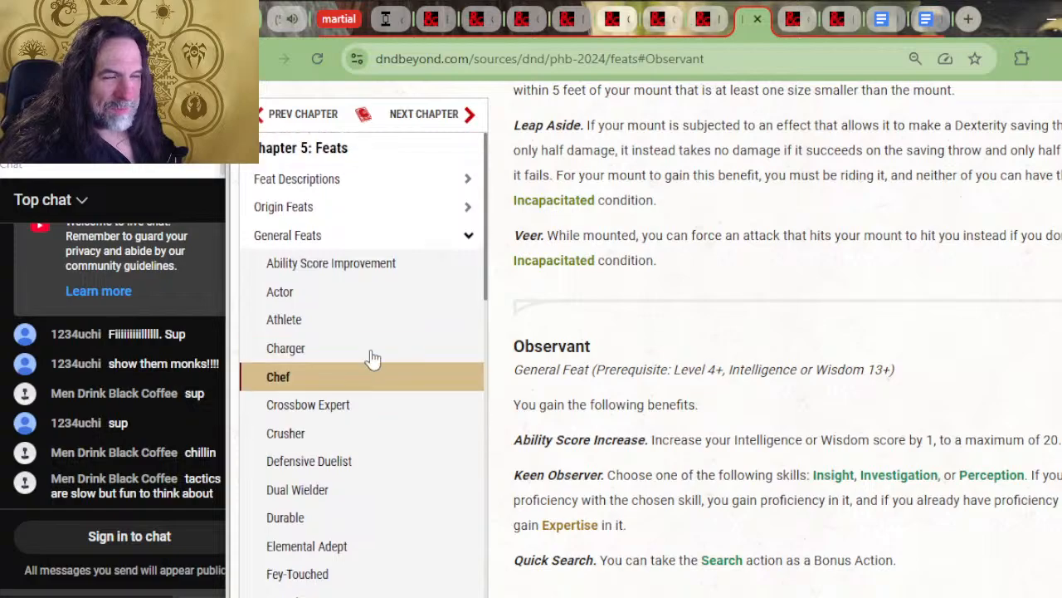
left_click(471, 236)
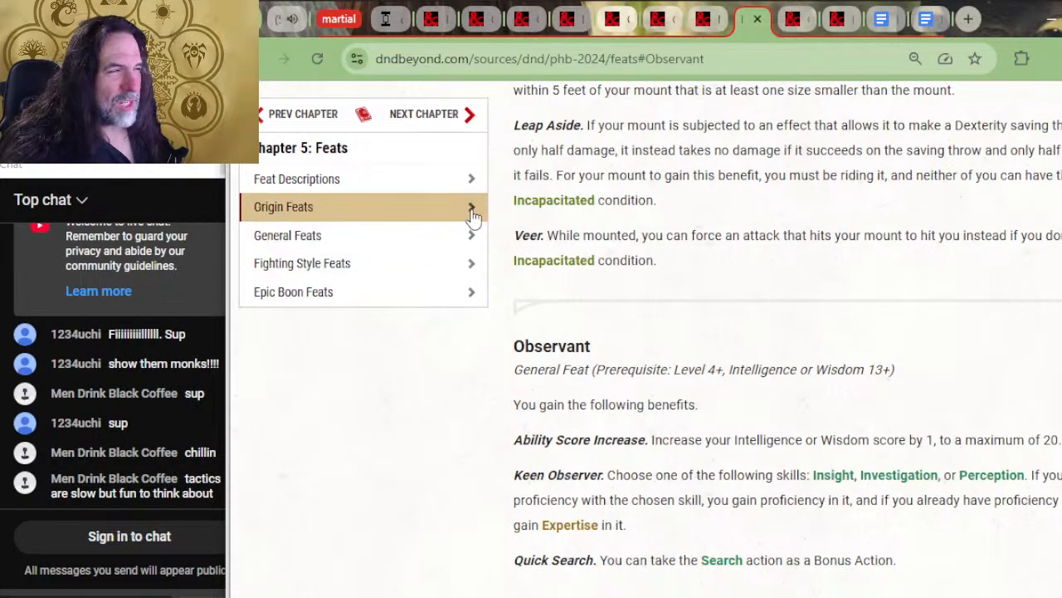
left_click(472, 210)
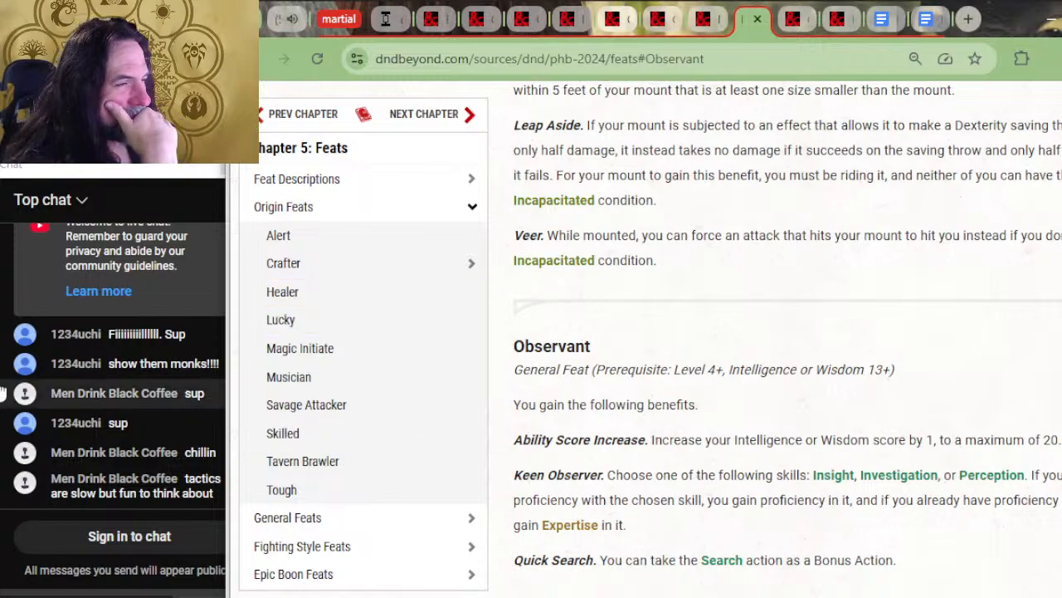
left_click(469, 265)
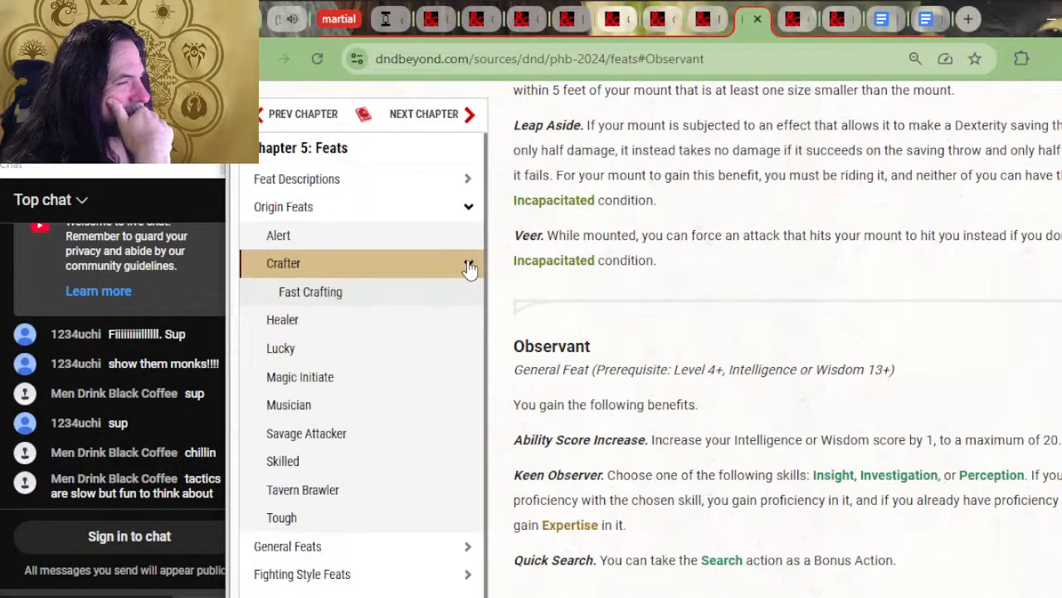
left_click(468, 266)
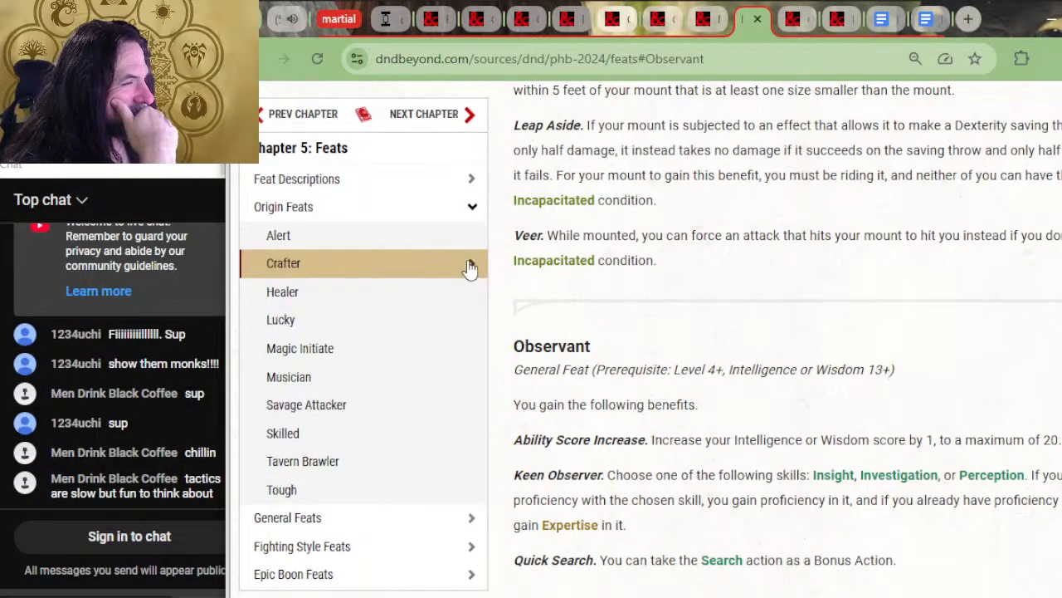
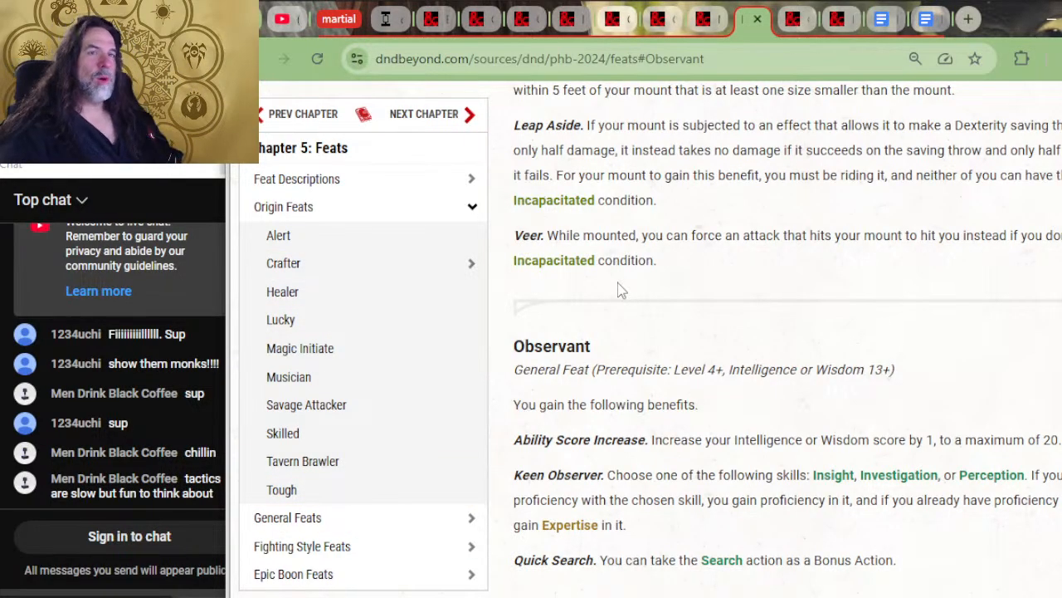
Switch back to the Martial Powers document and insert a blank line above the Silverquill Bonus Powers heading
key("alt+Tab")
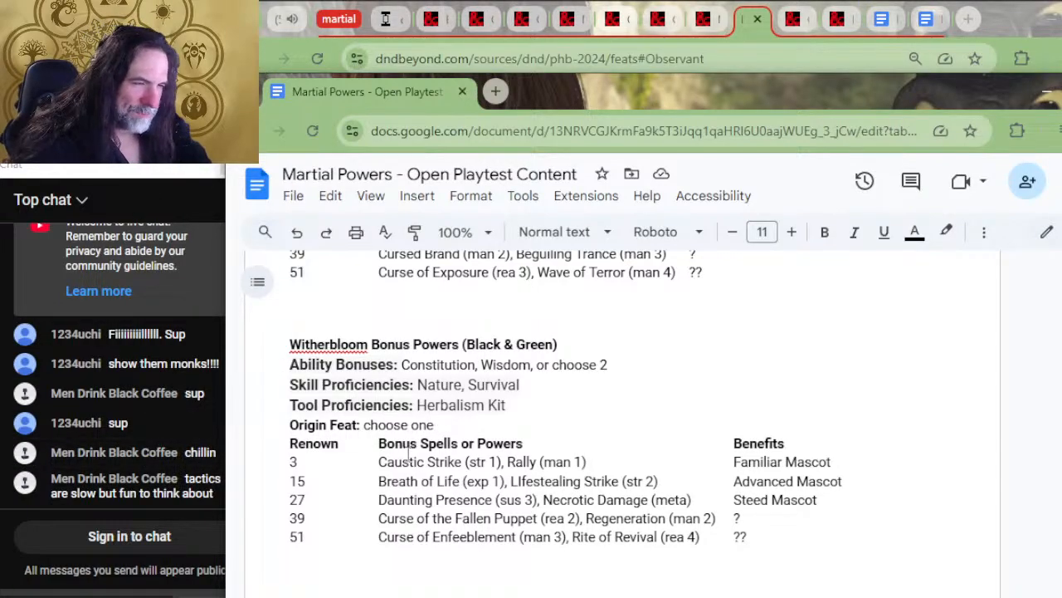
scroll(395, 376, "up", 2)
scroll(395, 376, "up", 2)
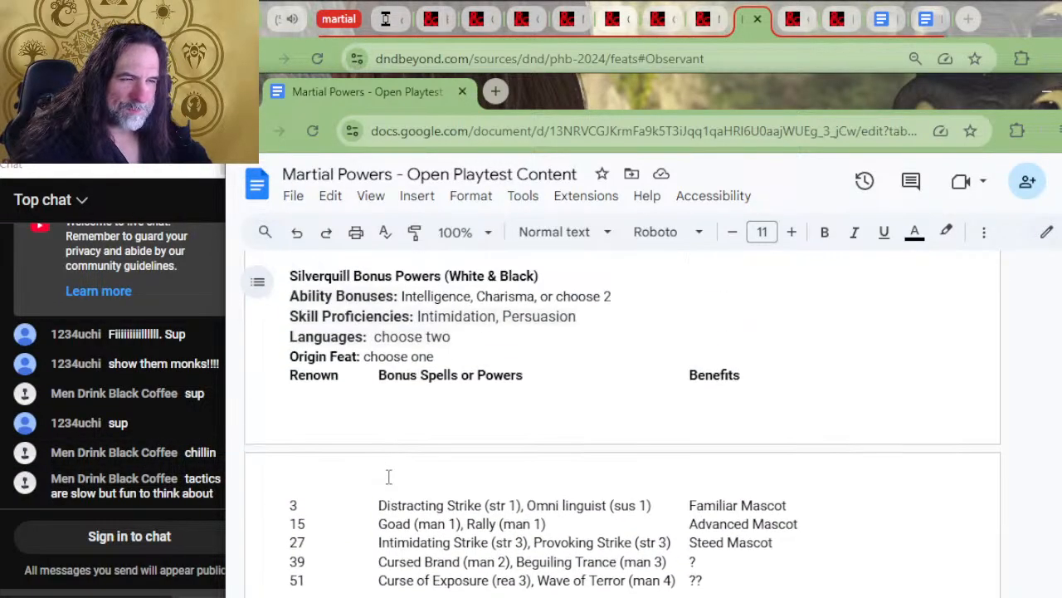
scroll(387, 477, "up", 2)
left_click(354, 410)
key("Return")
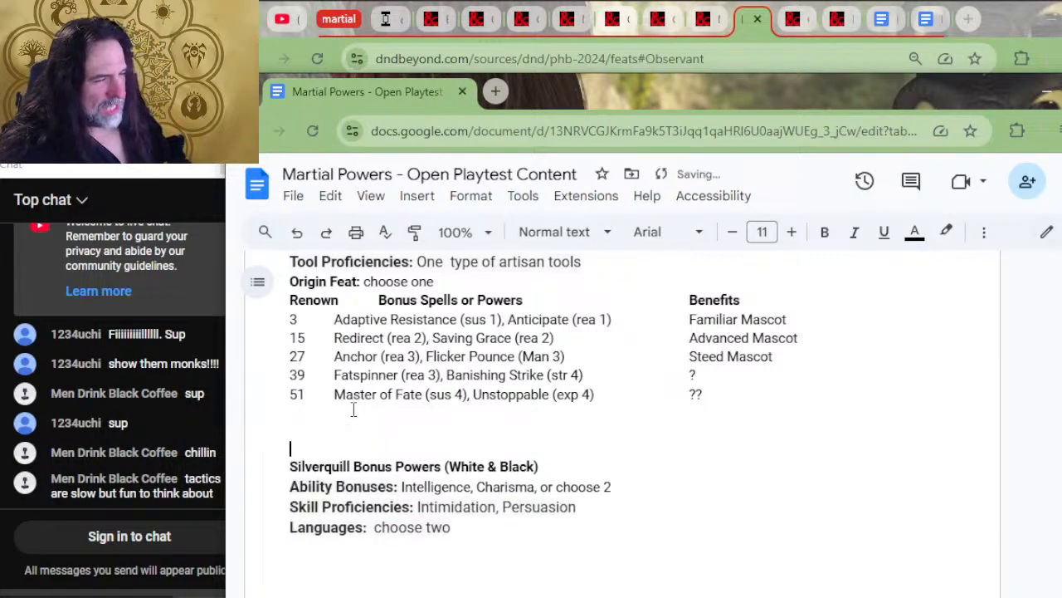
Insert a blank line above the Quandrix Bonus Powers heading, matching the spacing between Lorehold and Prismari
scroll(532, 421, "up", 5)
scroll(248, 360, "up", 4)
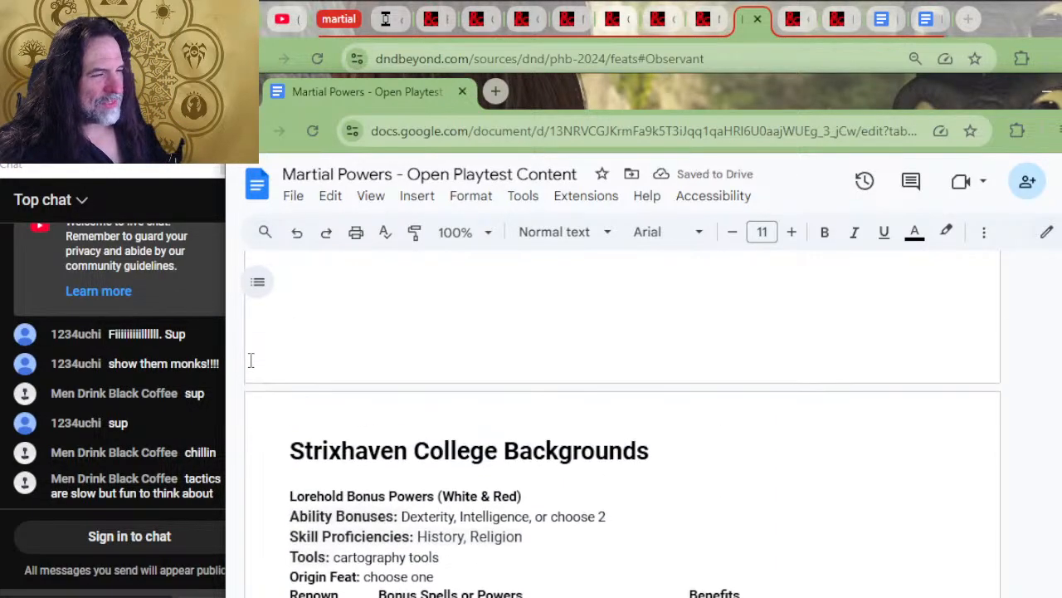
scroll(334, 348, "up", 1)
scroll(357, 365, "down", 3)
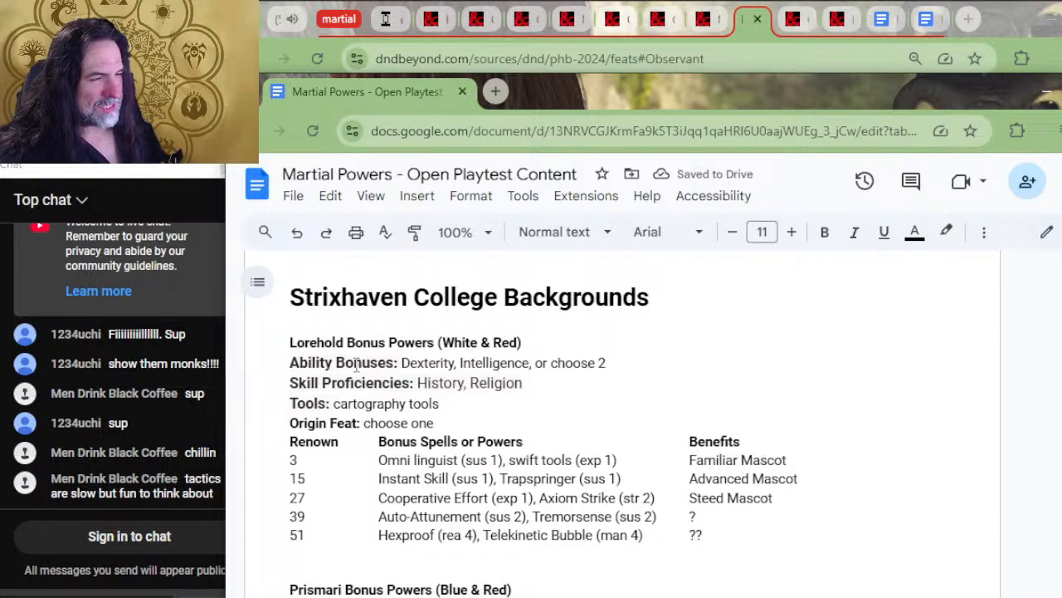
scroll(316, 421, "down", 2)
left_click(315, 417)
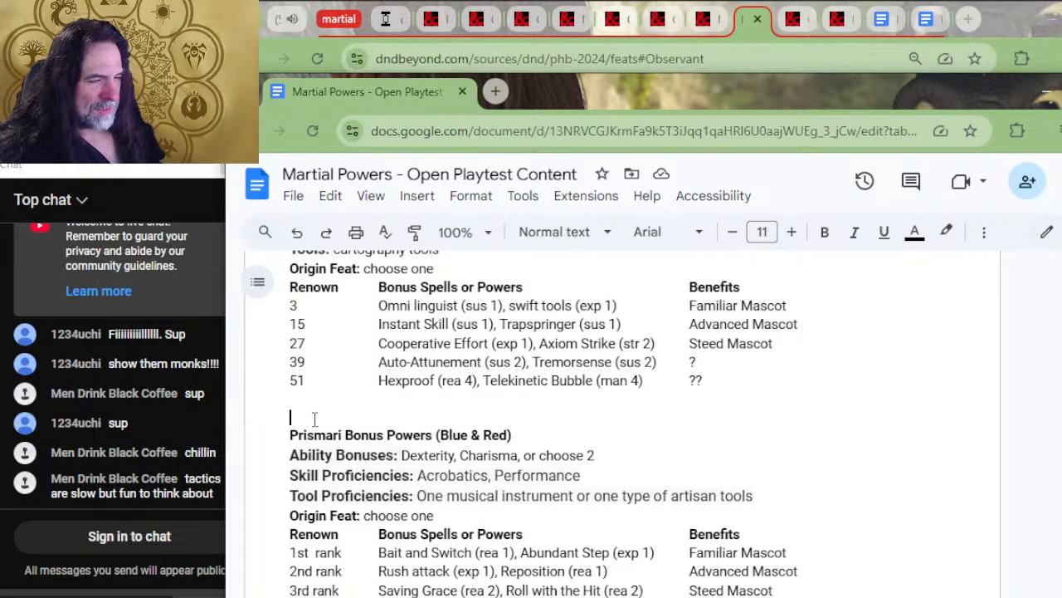
scroll(320, 417, "down", 4)
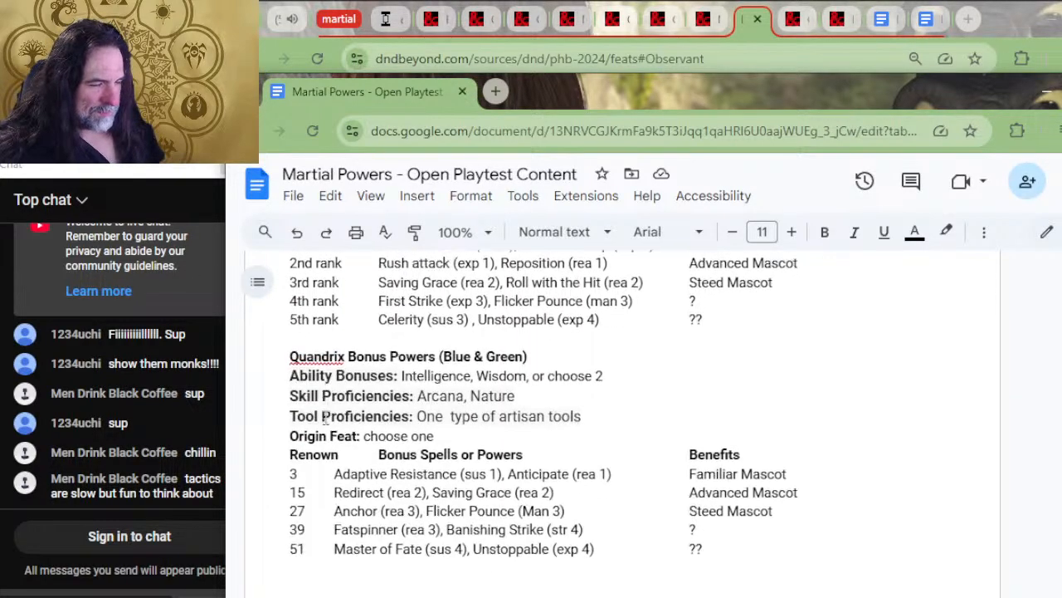
left_click(323, 343)
key("Return")
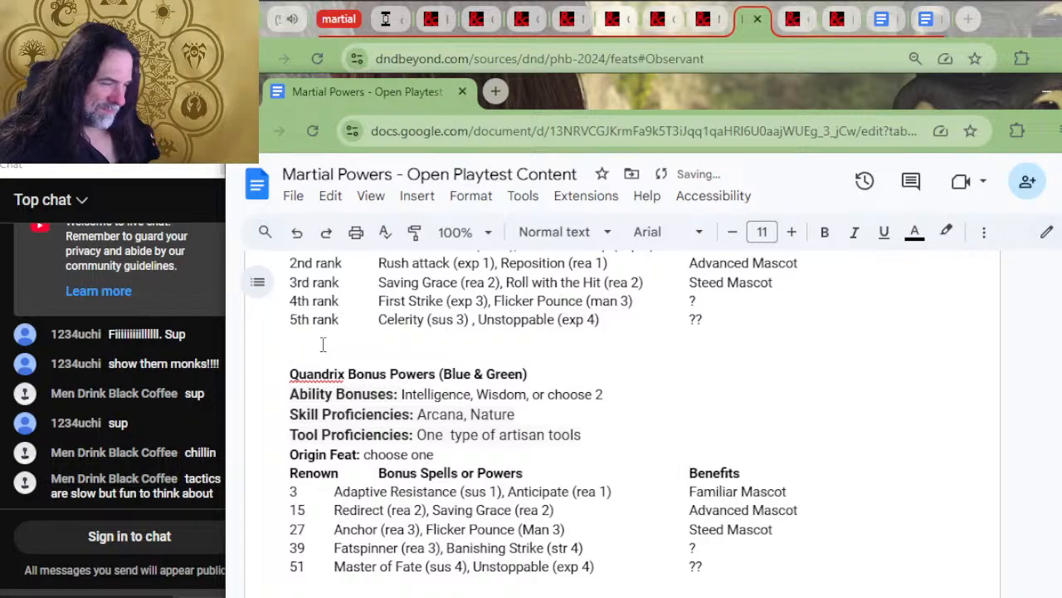
Remove one surplus blank line above the Silverquill heading and one above the Witherbloom heading
scroll(327, 440, "down", 2)
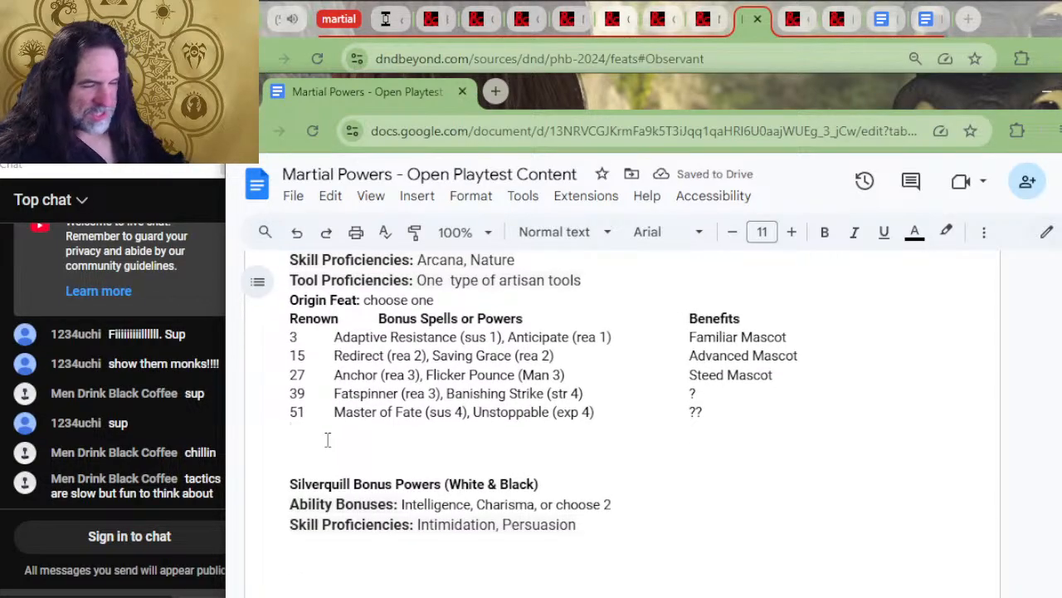
key("Delete")
key("Down")
scroll(461, 451, "down", 5)
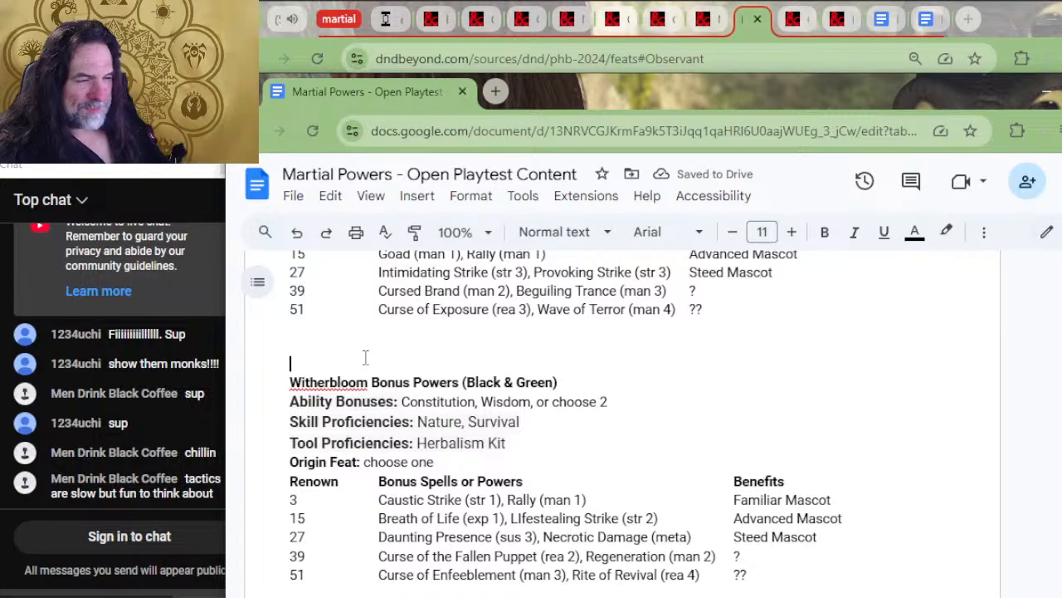
key("Delete")
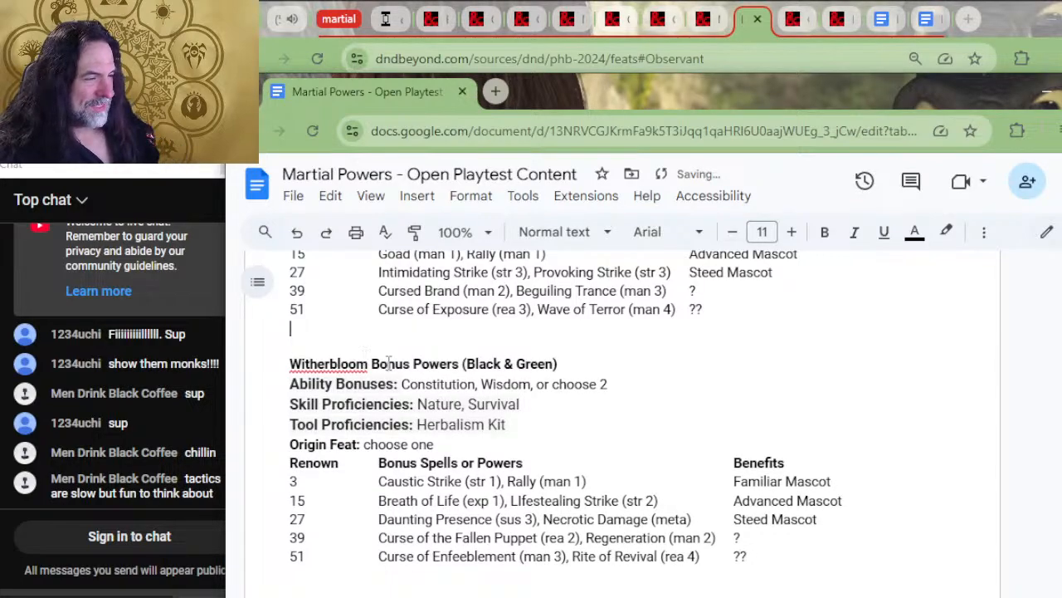
Review the college backgrounds from Witherbloom back up through the Ravnica guild table to the New Origin Feat section
scroll(349, 415, "down", 2)
scroll(334, 465, "up", 4)
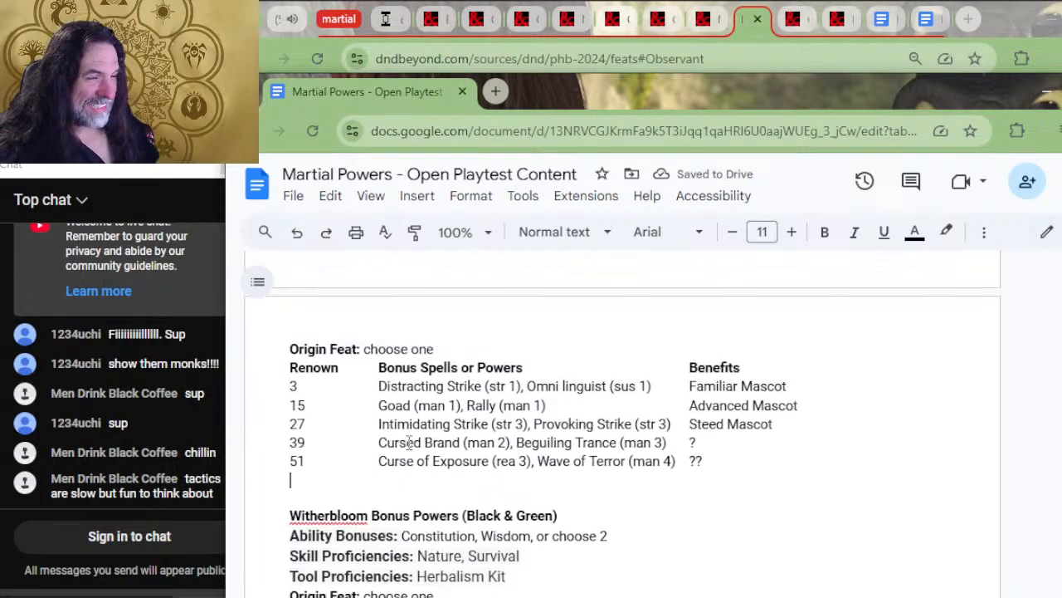
scroll(456, 432, "down", 2)
scroll(542, 393, "up", 5)
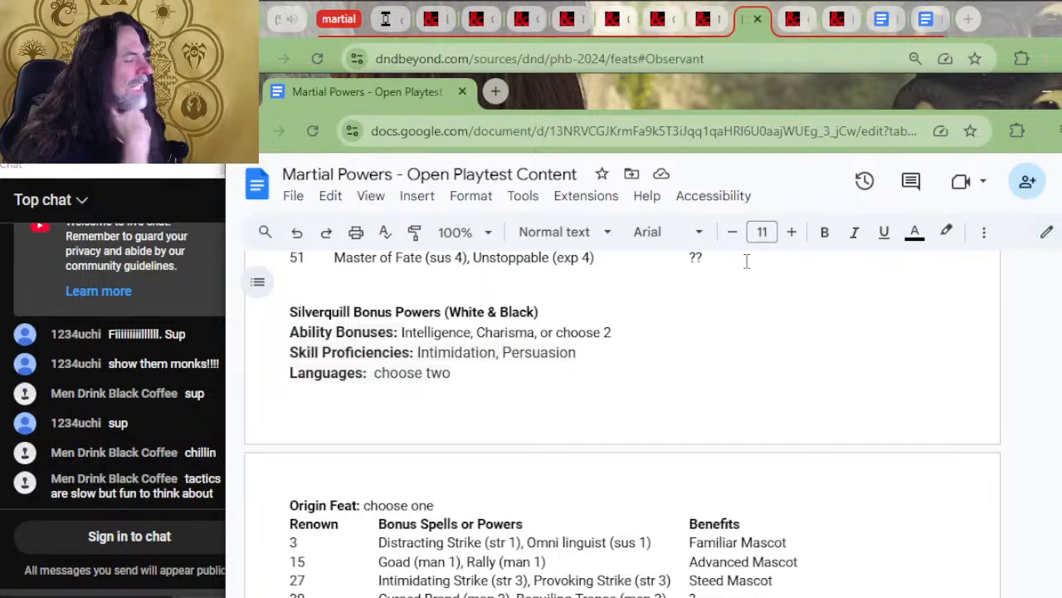
scroll(939, 257, "down", 2)
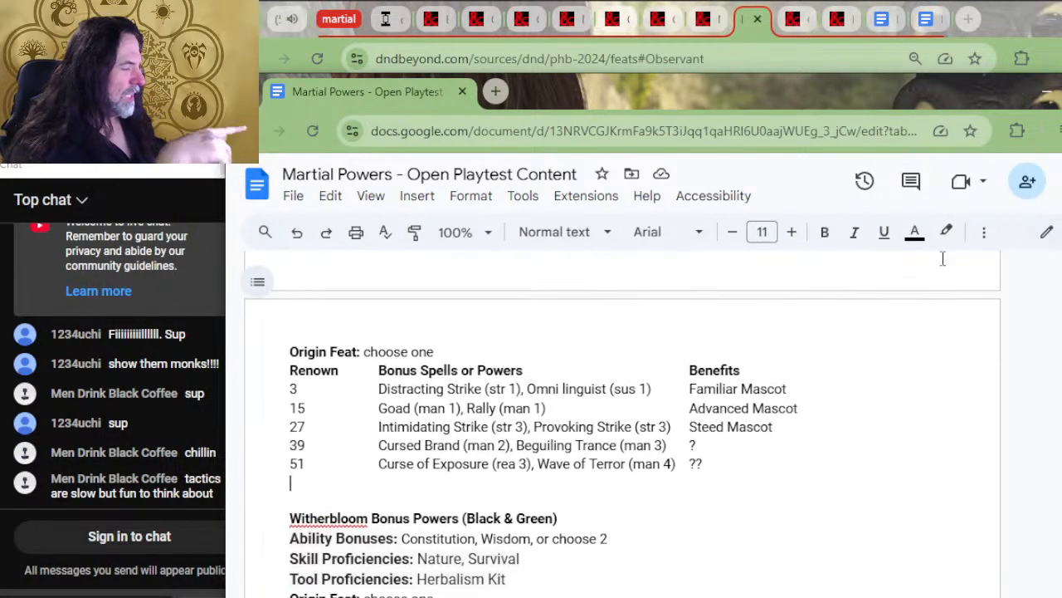
scroll(938, 301, "up", 4)
scroll(922, 315, "up", 2)
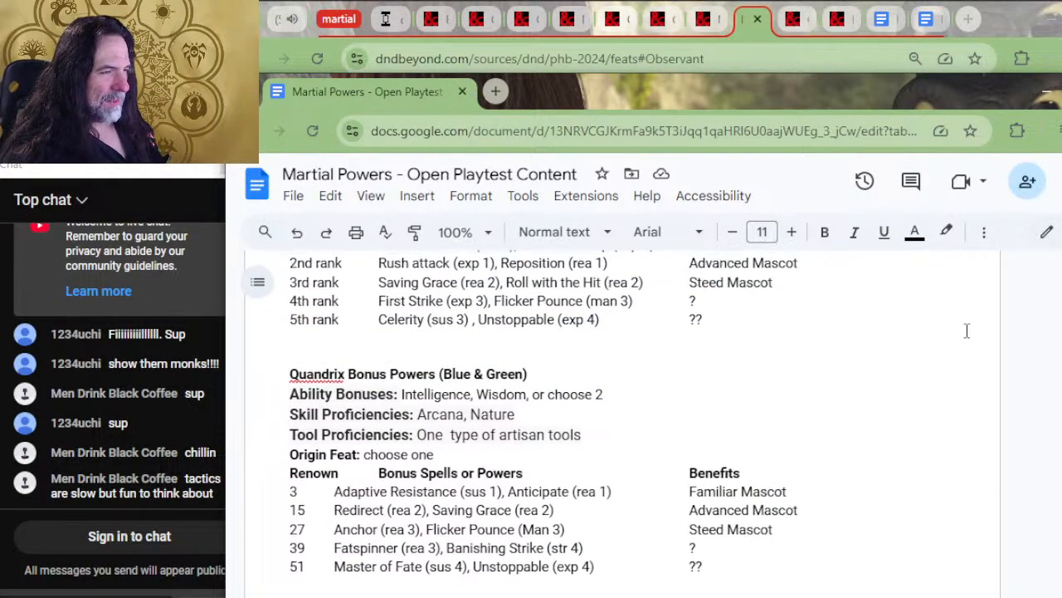
scroll(969, 331, "down", 6)
scroll(965, 321, "up", 4)
scroll(965, 321, "up", 2)
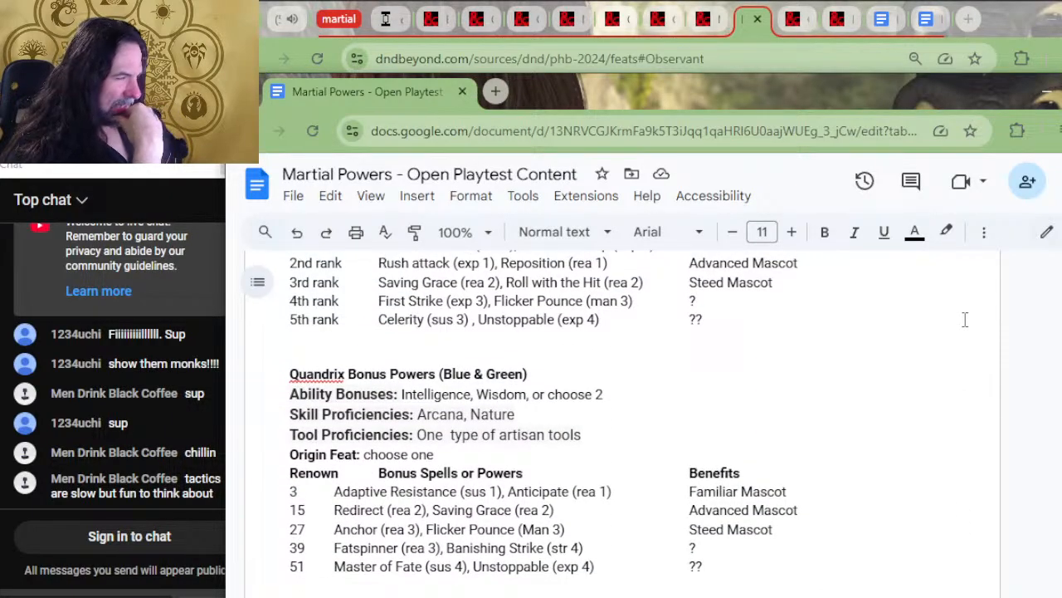
scroll(965, 320, "up", 2)
scroll(965, 320, "up", 8)
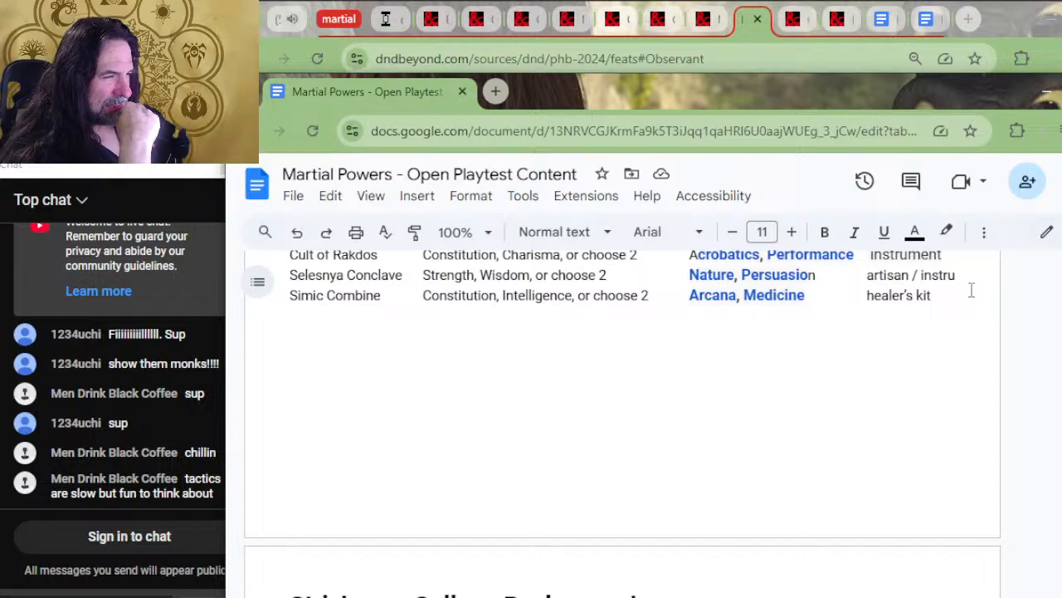
scroll(667, 507, "up", 9)
scroll(664, 491, "down", 4)
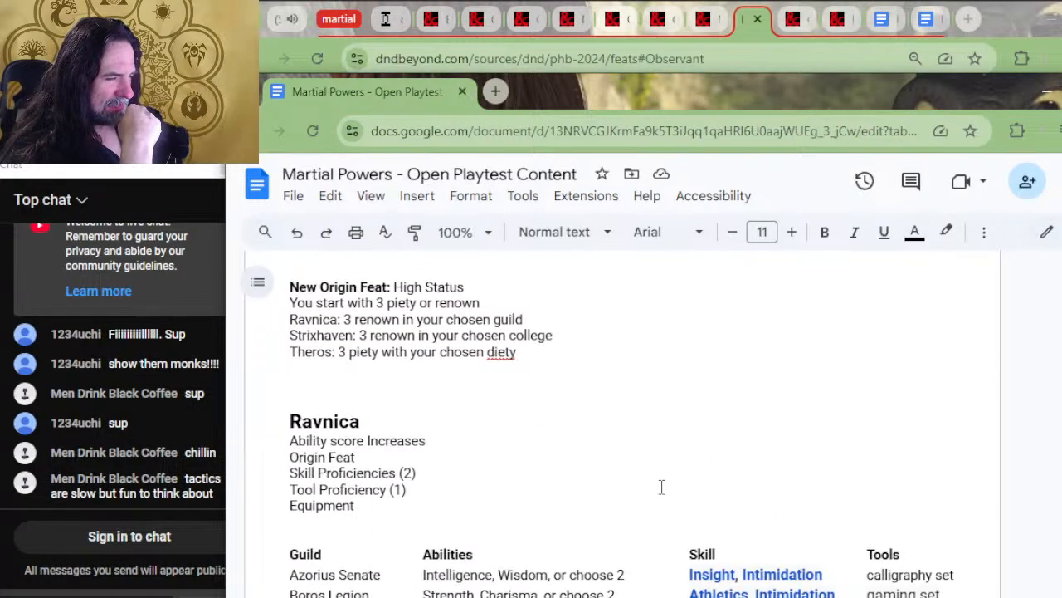
scroll(662, 487, "down", 3)
scroll(661, 481, "up", 4)
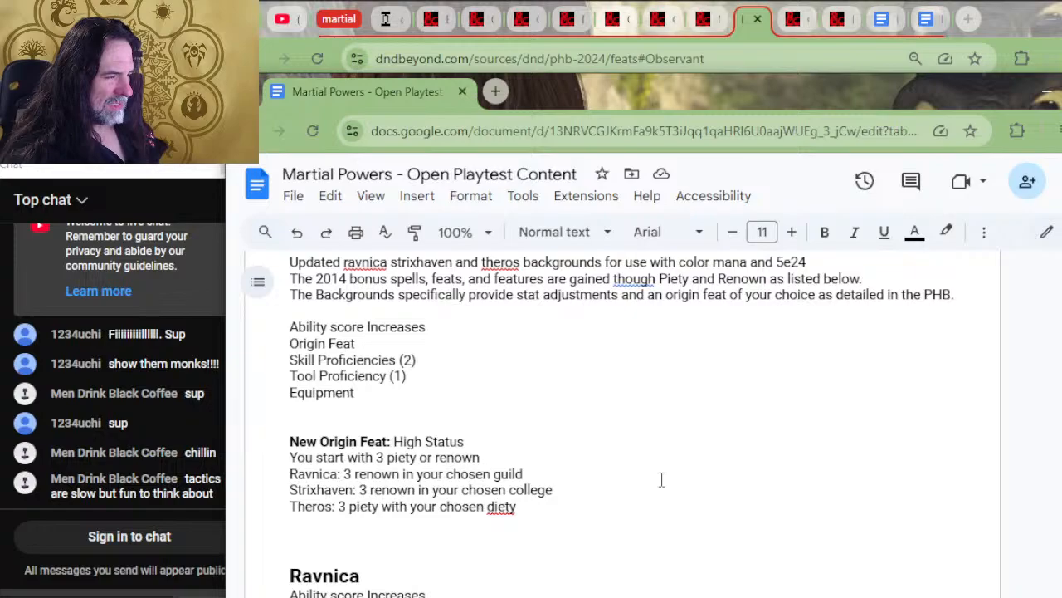
Delete "piety or" from the "You start with 3" sentence of the High Status feat
left_click(457, 407)
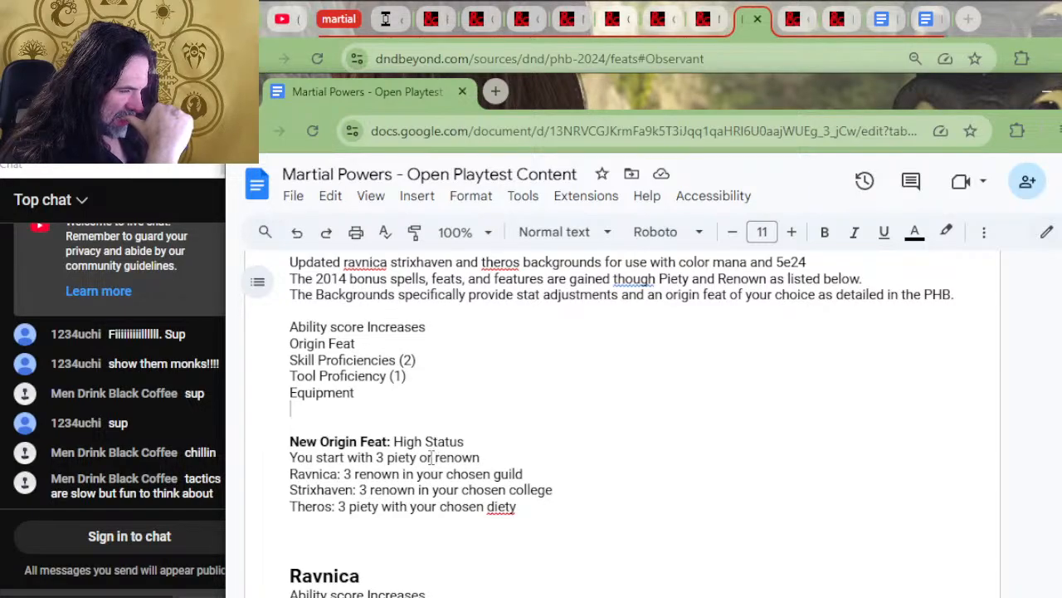
left_click_drag(432, 457, 387, 457)
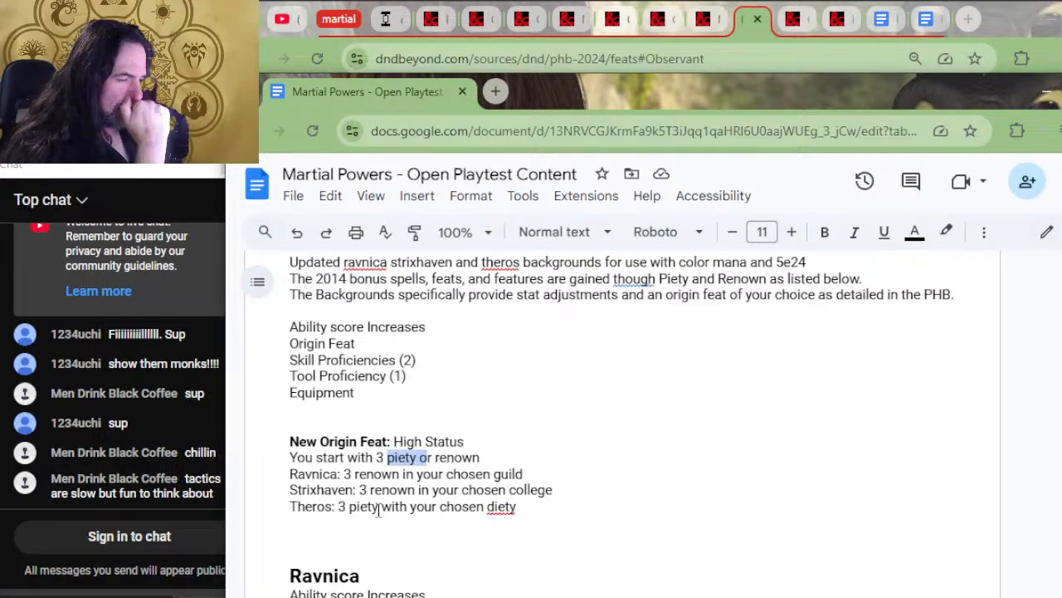
key("BackSpace")
Shorten High Status's Ravnica line to "in your chosen guild" by deleting "3 renown"
key("Right")
key("Right")
key("Right")
key("Right")
key("Right")
key("Right")
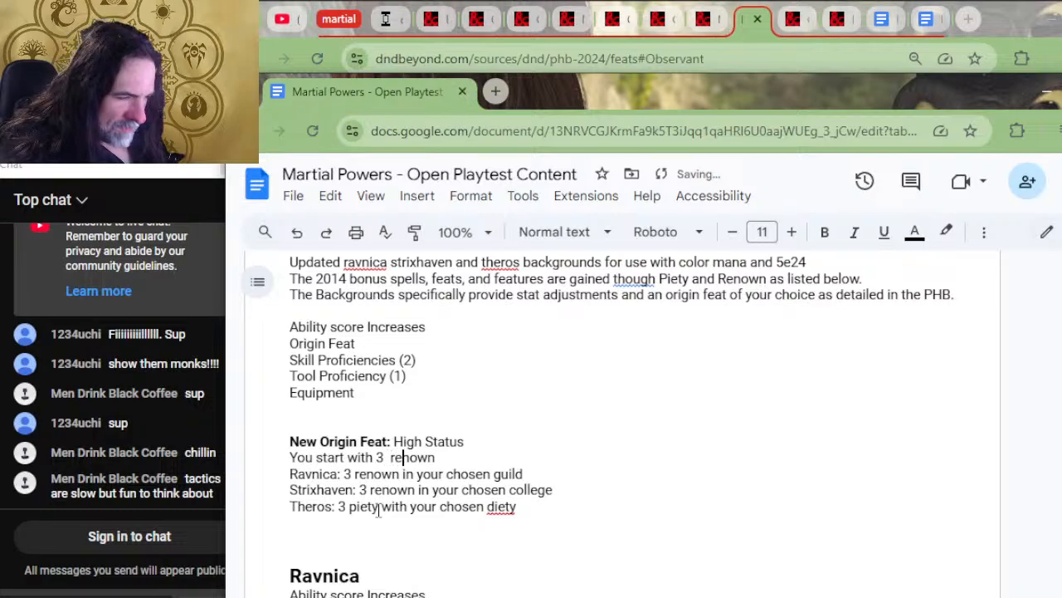
key("Right")
key("Right")
key("Right")
key("Right")
key("Right")
key("Right")
key("Right")
key("Right")
key("Right")
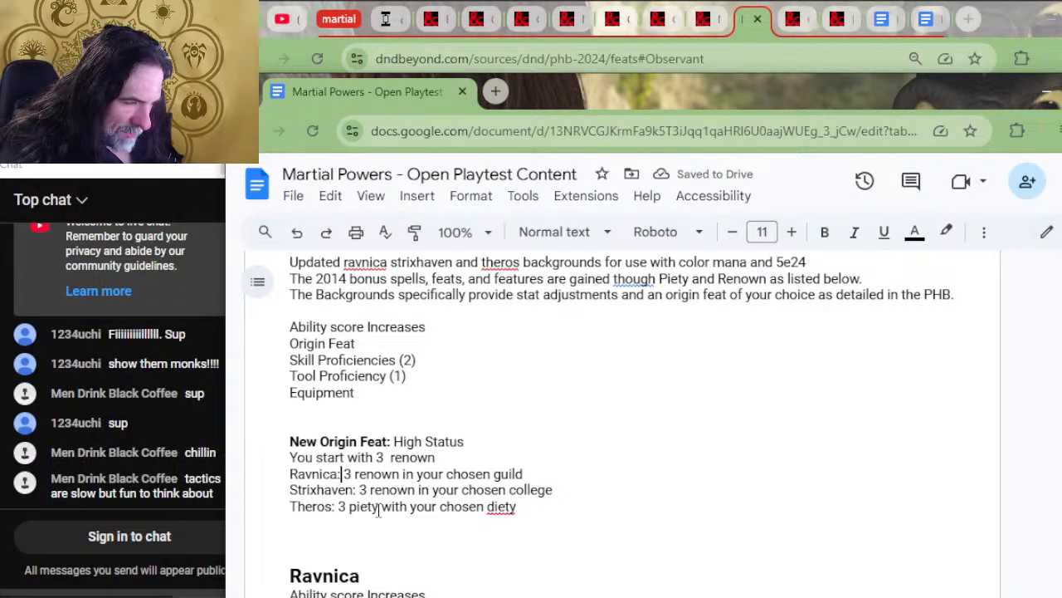
key("Delete")
key("Delete")
key("Delete")
key("Delete")
key("Delete")
key("Delete")
key("Delete")
key("Delete")
key("Delete")
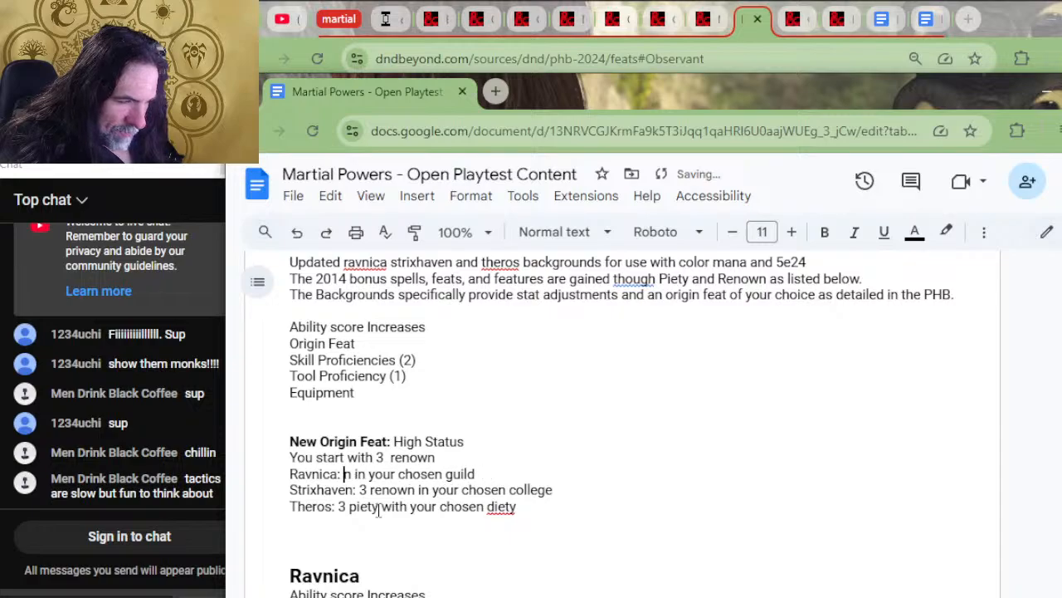
Shorten High Status's Strixhaven line to "in your chosen college" by deleting "3 renown"
key("Down")
key("Right")
key("Right")
key("Delete")
key("Delete")
key("Delete")
key("Delete")
key("Delete")
key("Delete")
key("Delete")
key("Delete")
key("Delete")
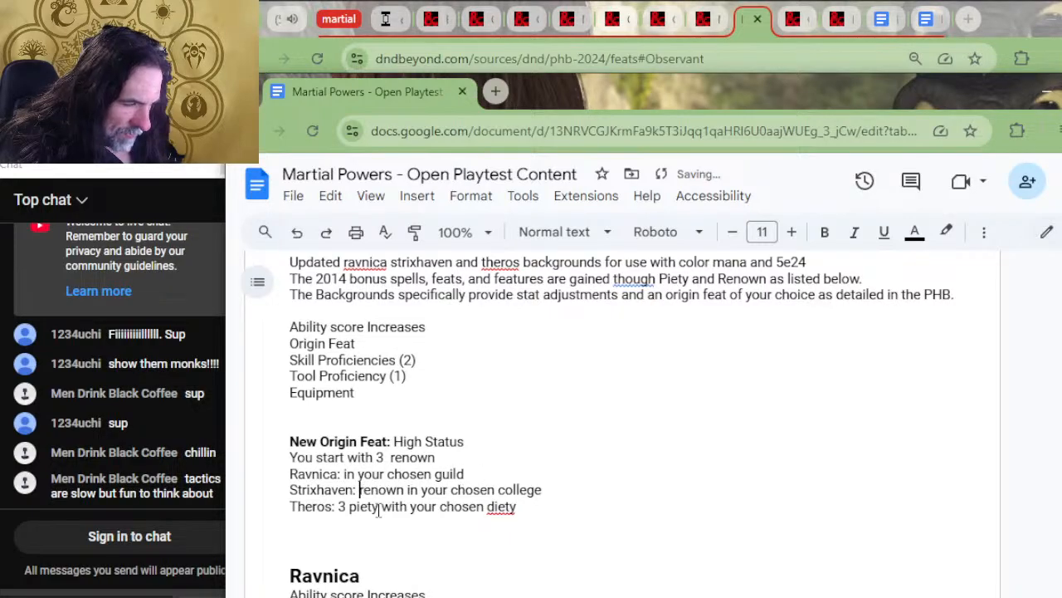
key("Delete")
Shorten High Status's Theros line to "with your chosen diety" by deleting "3 piety"
key("Down")
key("Left")
key("Left")
key("Left")
key("Left")
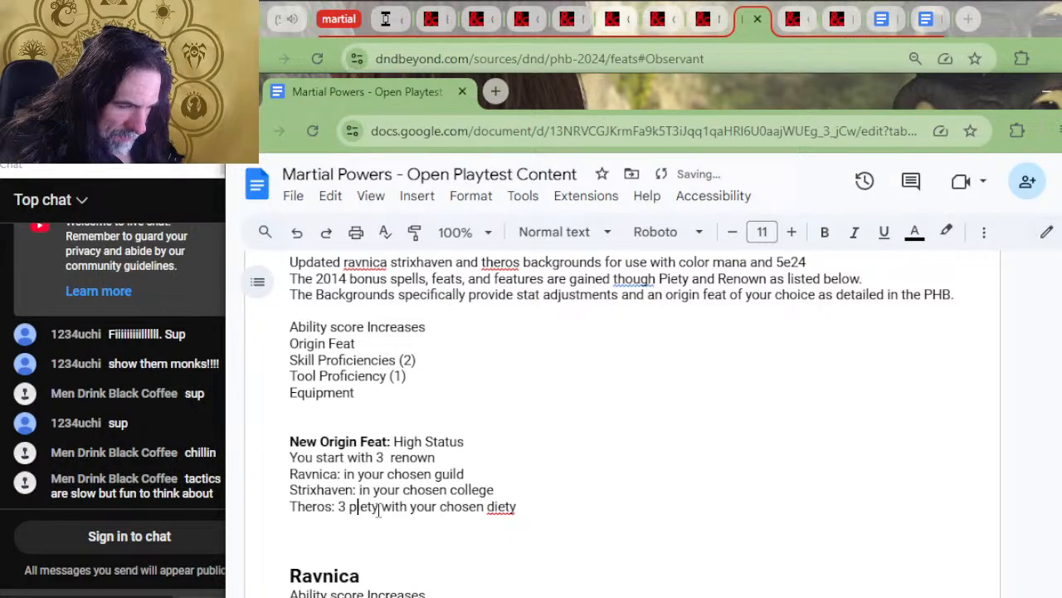
key("Delete")
key("Delete")
key("Delete")
key("Delete")
key("Delete")
key("Delete")
key("Delete")
key("Delete")
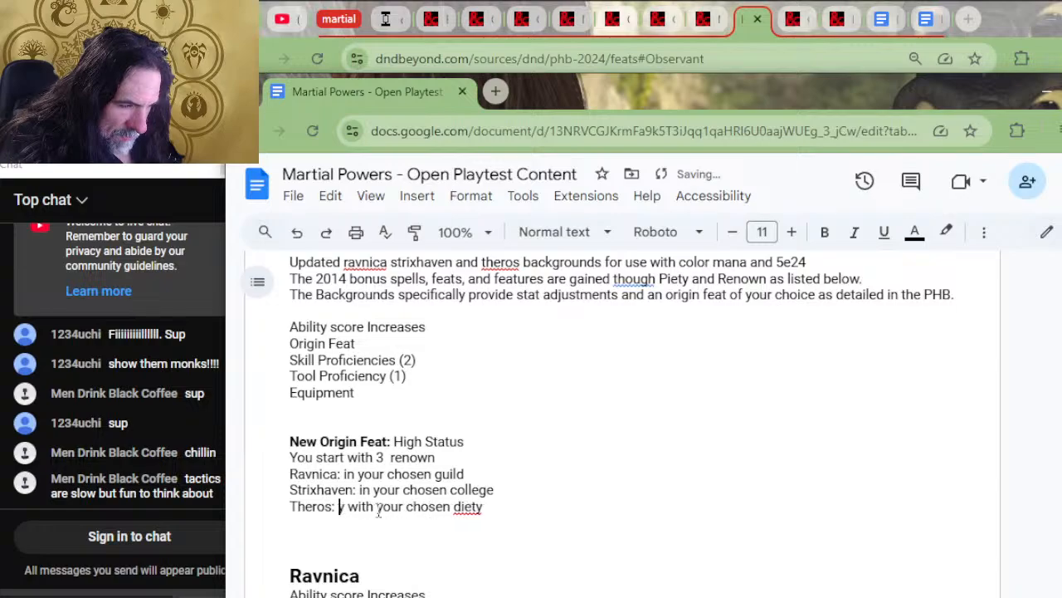
End High Status's opening sentence with "...." and remove the extra space before "renown"
key("Down")
key("Up")
key("Up")
key("Up")
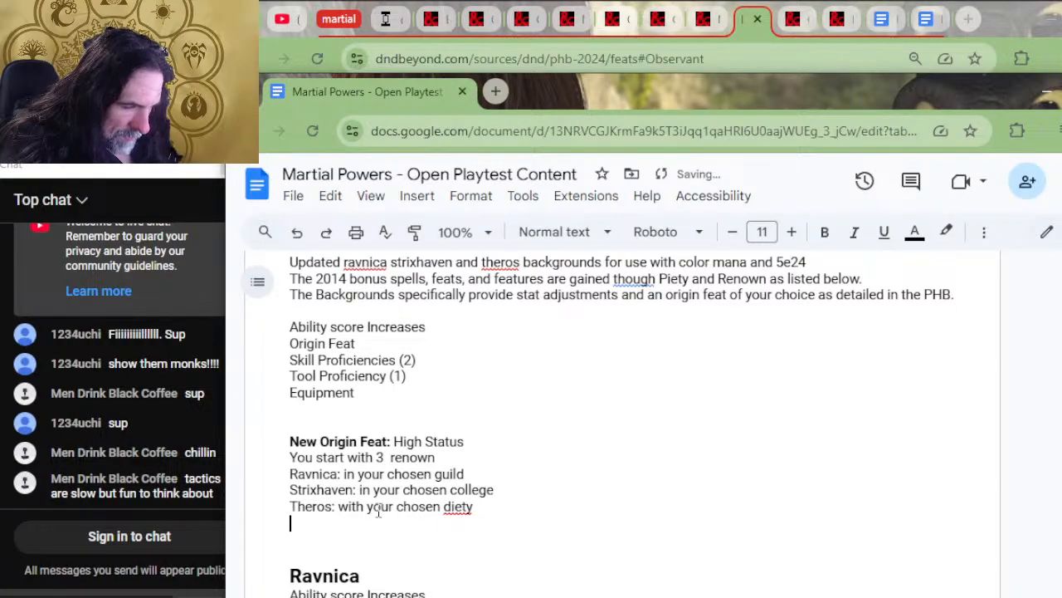
key("Left")
type("....")
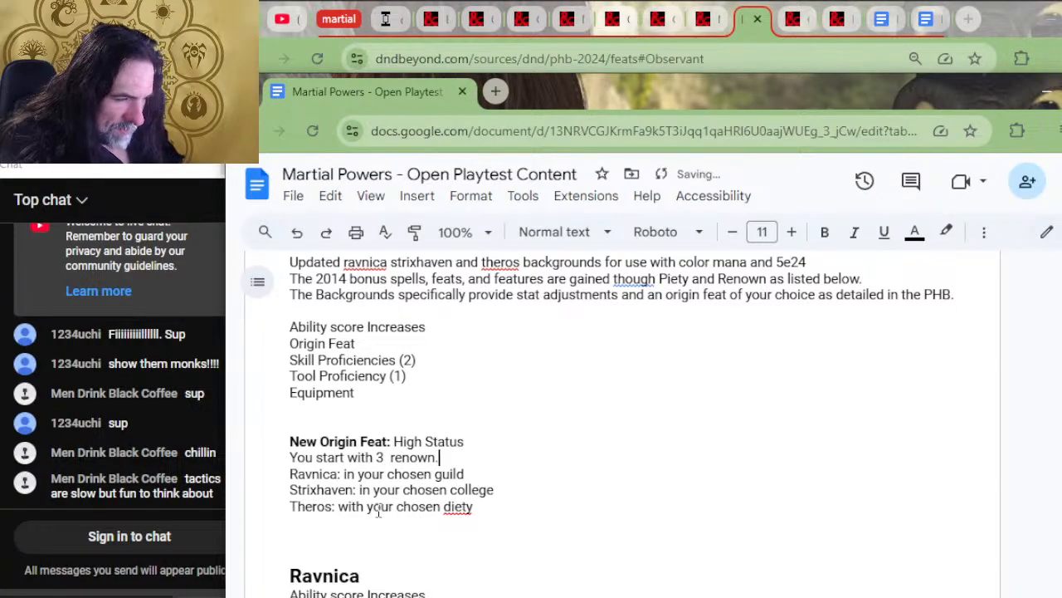
key("Left")
key("Left")
key("Left")
key("Left")
key("Left")
key("Left")
key("Left")
key("Left")
key("Left")
key("Left")
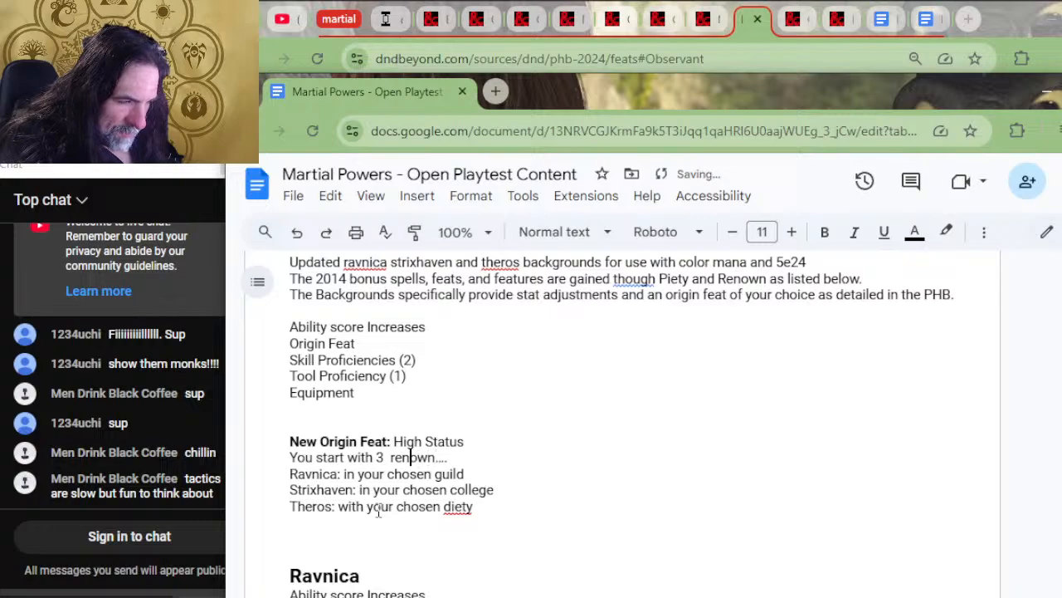
key("BackSpace")
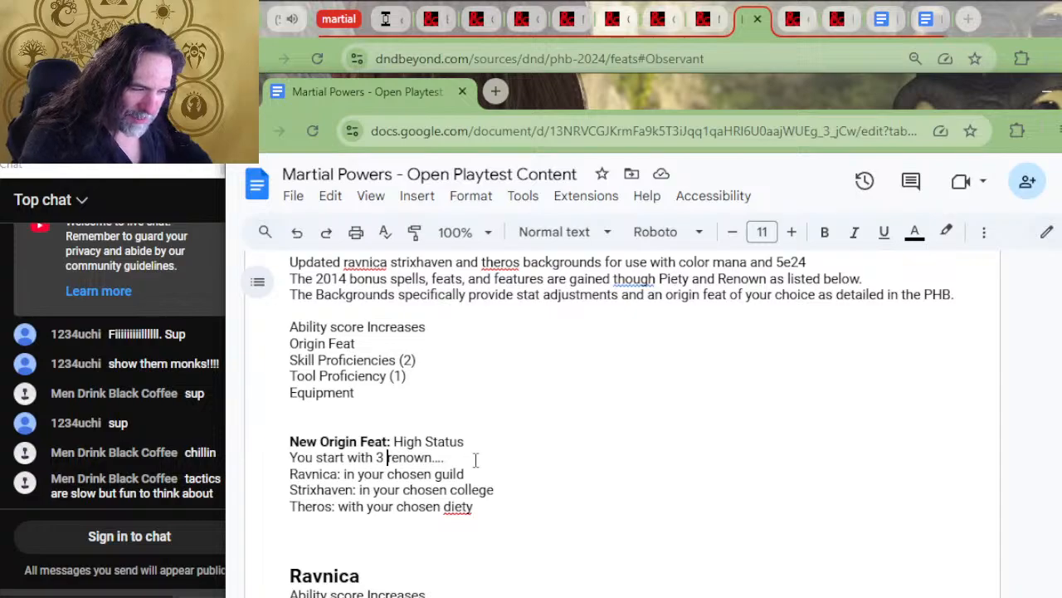
Delete the trait list from "Ability score Increases" to "Equipment" below the BACKGROUNDS introduction, along with the surplus blank lines
left_click(514, 506)
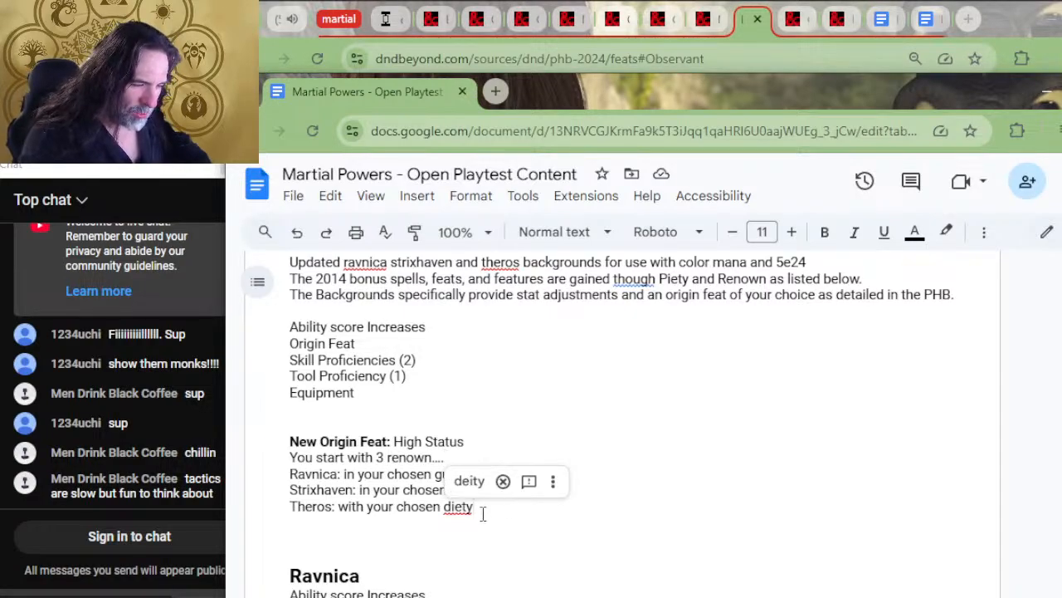
left_click(489, 547)
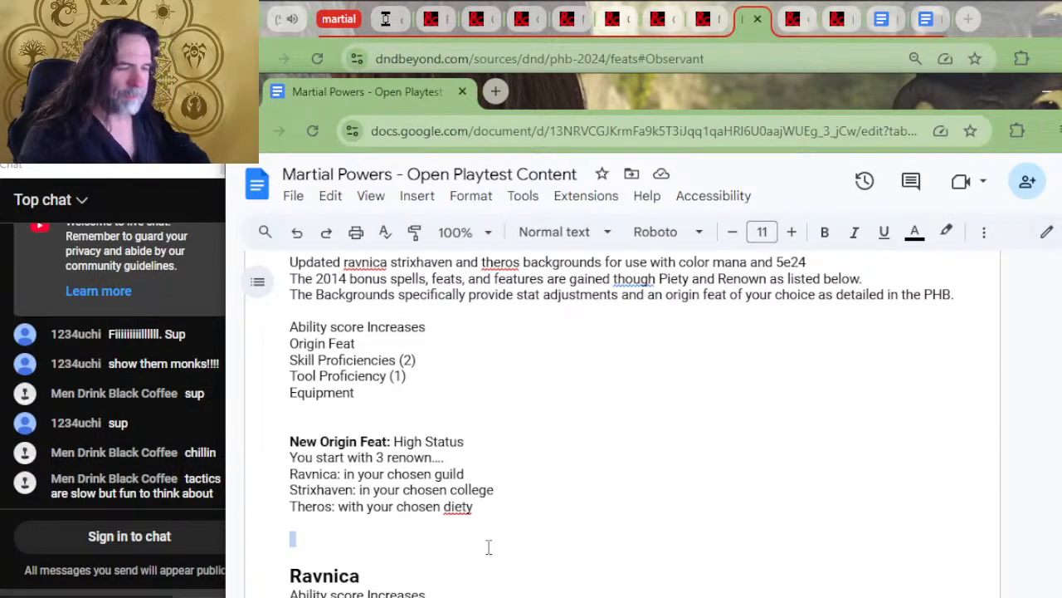
scroll(481, 406, "up", 2)
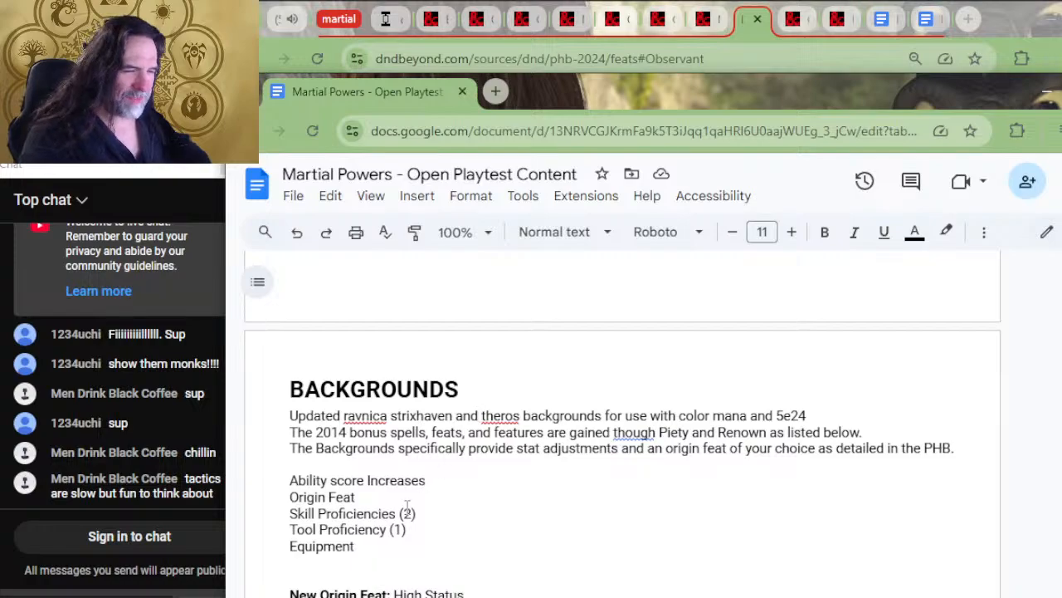
left_click_drag(373, 555, 283, 471)
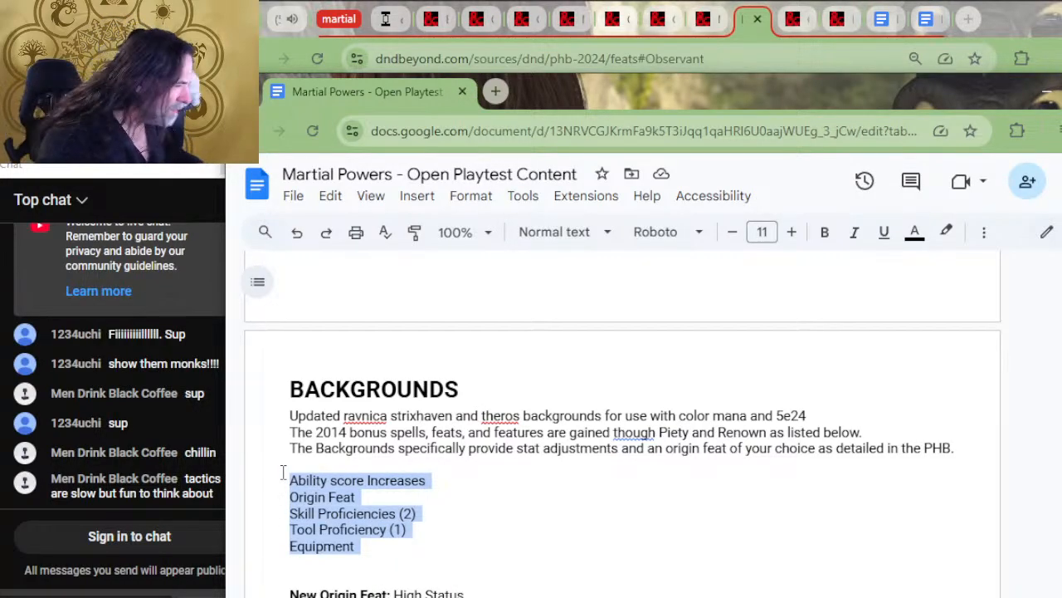
key("Delete")
key("Delete")
key("Delete")
key("Delete")
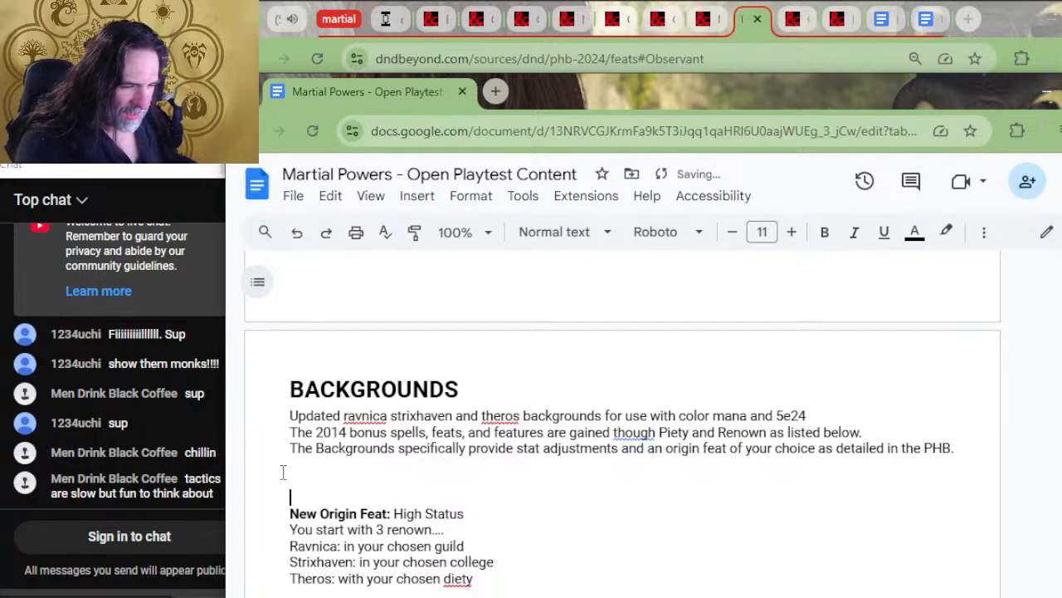
key("Left")
key("Left")
key("Left")
key("Left")
key("Left")
key("Left")
key("Left")
key("Left")
key("Left")
key("Left")
key("Left")
key("Left")
key("Left")
key("Left")
key("Left")
key("Left")
key("Left")
key("Left")
key("Left")
key("Left")
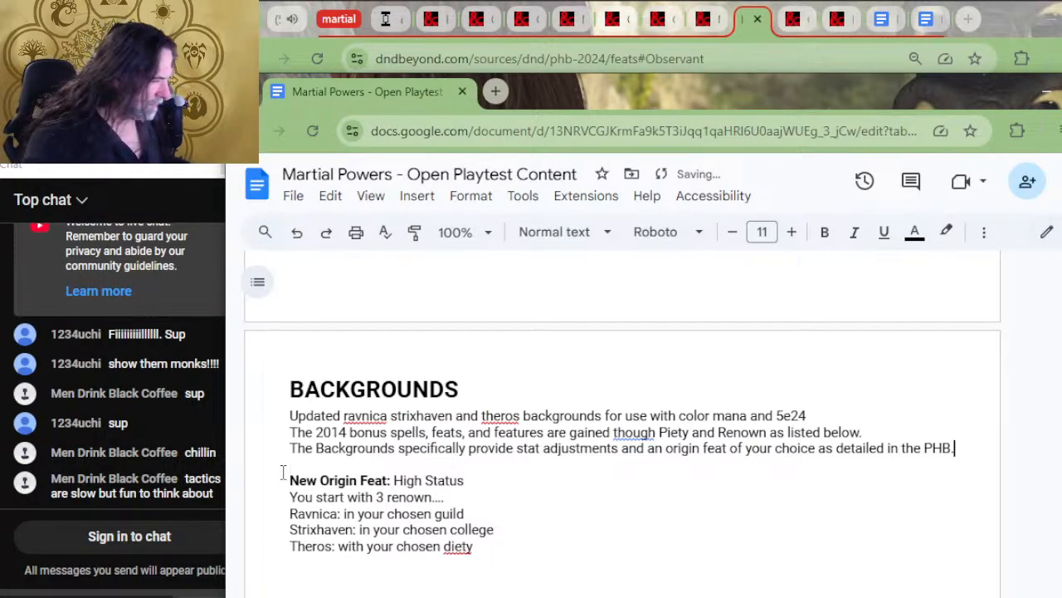
Delete the introduction lines beginning "The 2014 bonus spells" and "The Backgrounds specifically provide", keeping only the opening "Updated ravnica strixhaven" line
key("Left")
key("Left")
key("Left")
key("Left")
key("Left")
key("Left")
key("Left")
key("Left")
key("Left")
key("Left")
key("Left")
key("Left")
key("Left")
key("Left")
key("Left")
key("Left")
key("Left")
key("Left")
key("Left")
key("Left")
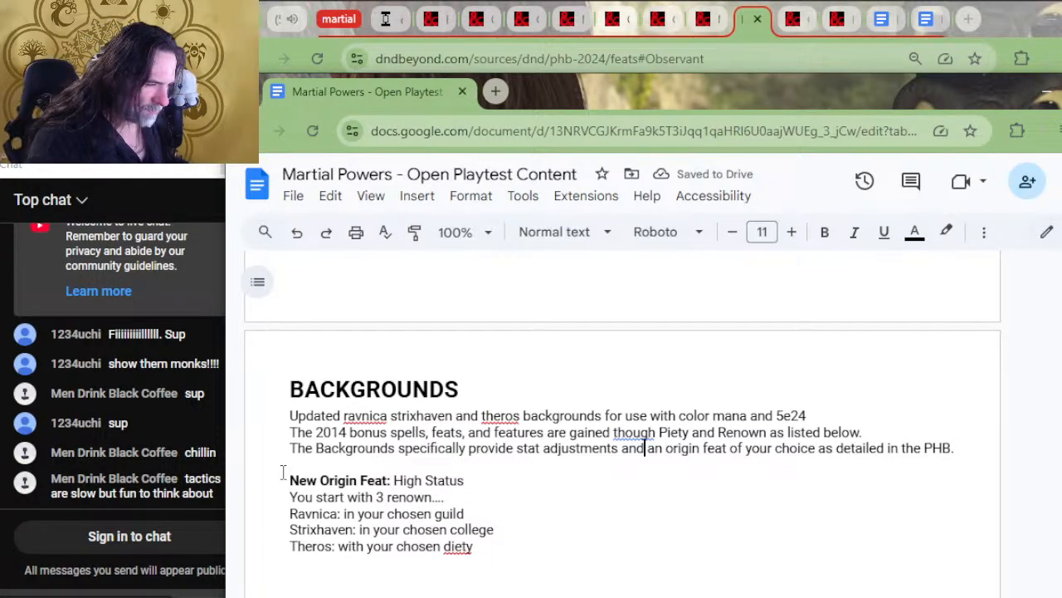
key("Left")
key("Right")
key("Down")
key("Down")
key("Up")
key("Up")
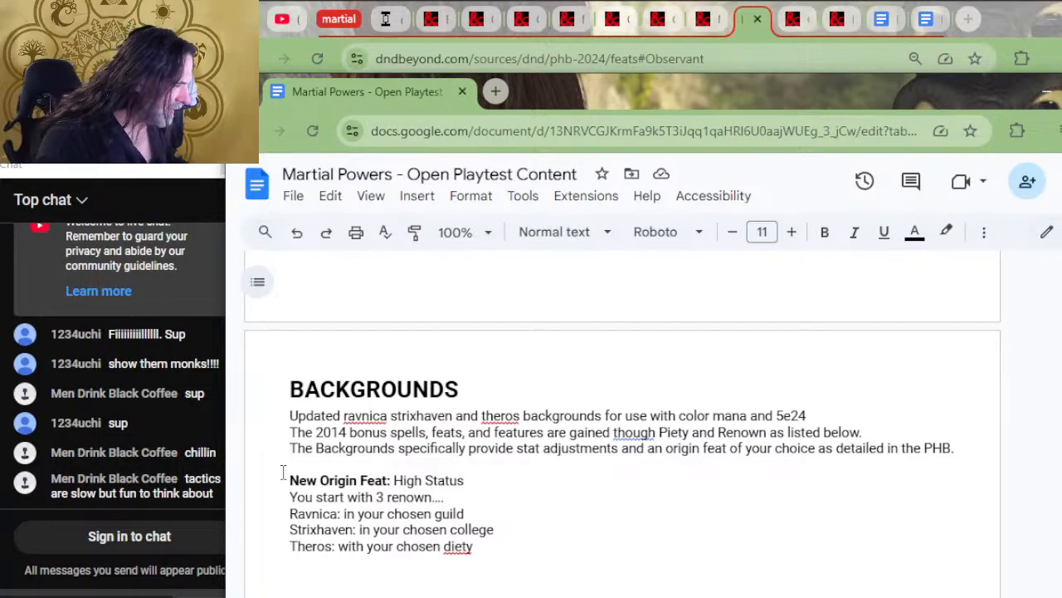
key("Up")
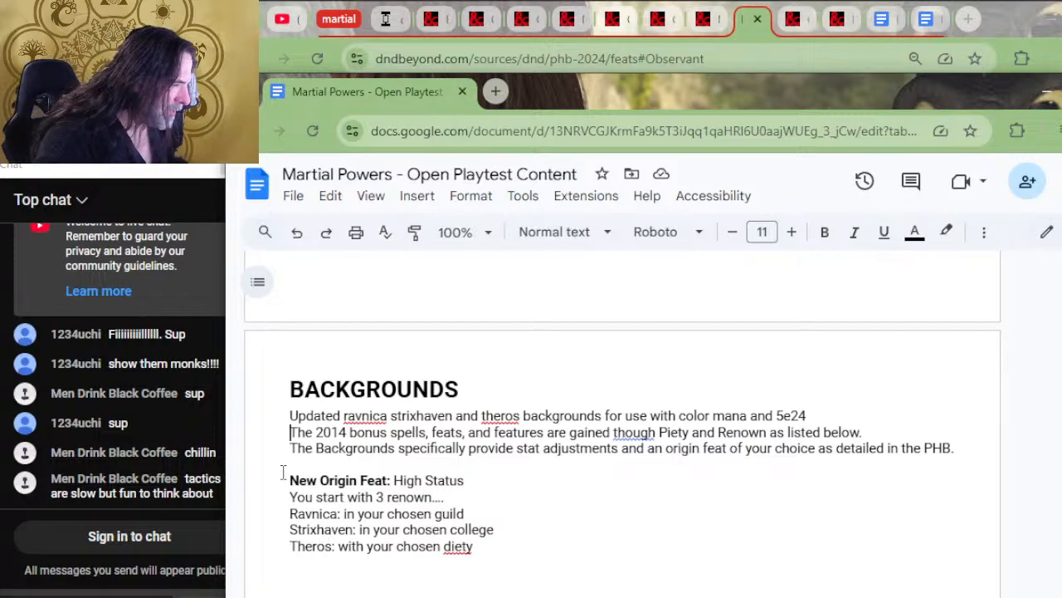
key("shift+Down")
key("shift+Down")
key("BackSpace")
Remove the extra blank lines between the High Status feat's Theros line and the Ravnica heading
key("Down")
key("Down")
key("Down")
key("Down")
key("Down")
key("Down")
key("Down")
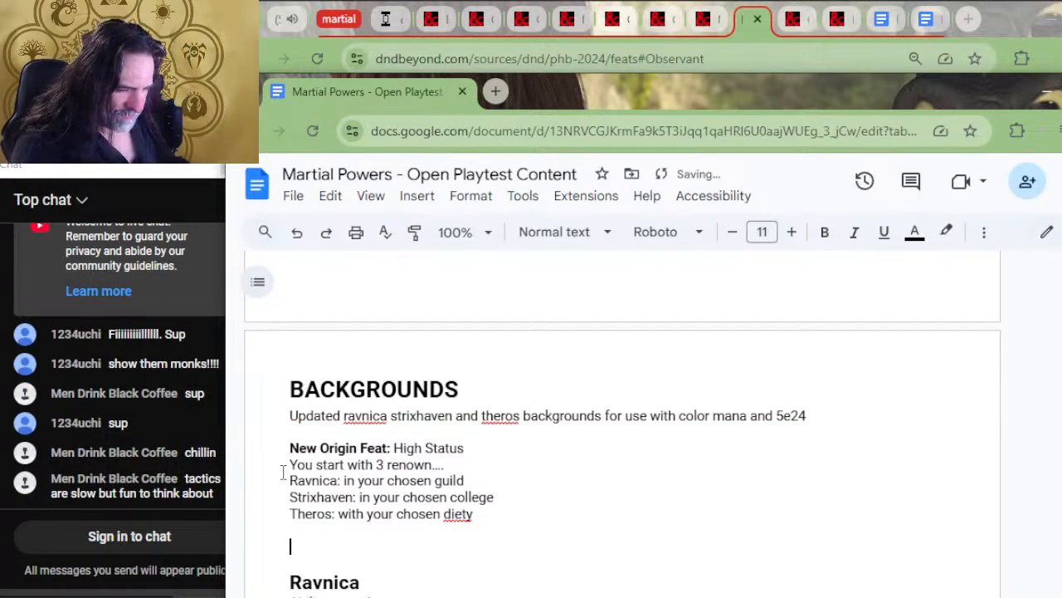
key("Delete")
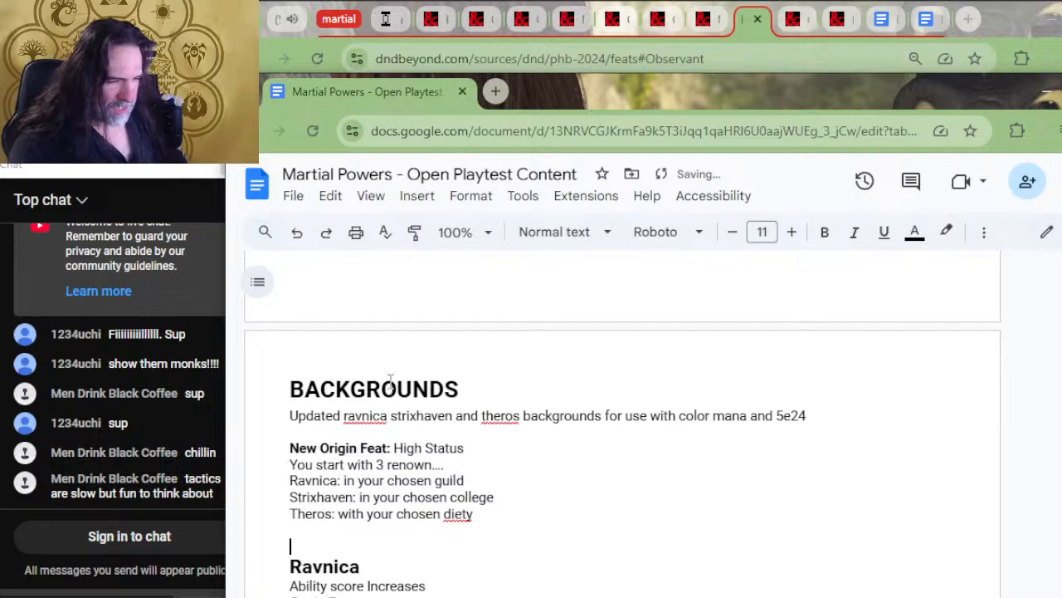
scroll(389, 391, "down", 2)
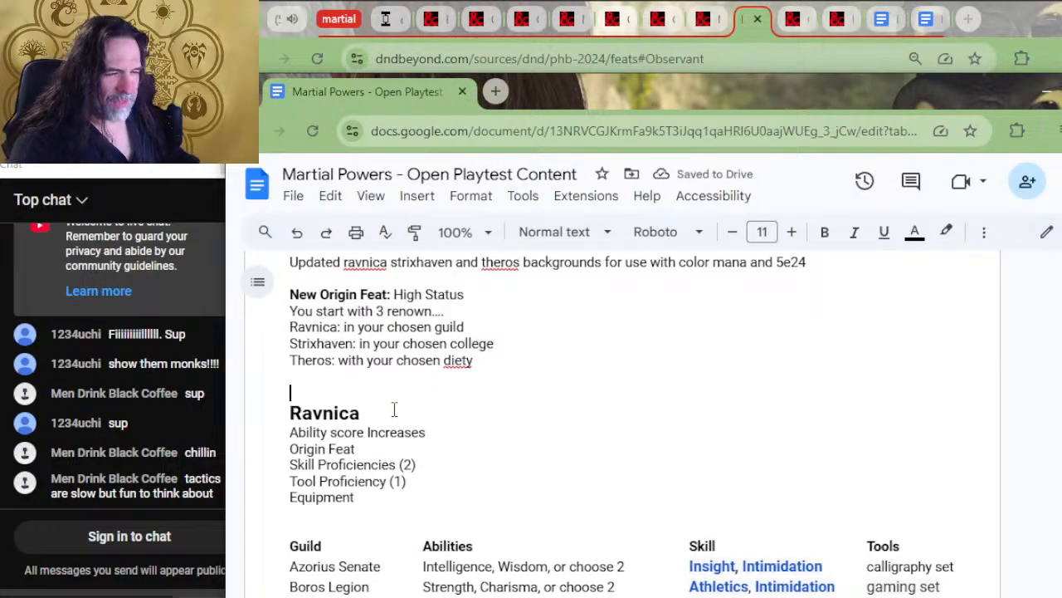
key("BackSpace")
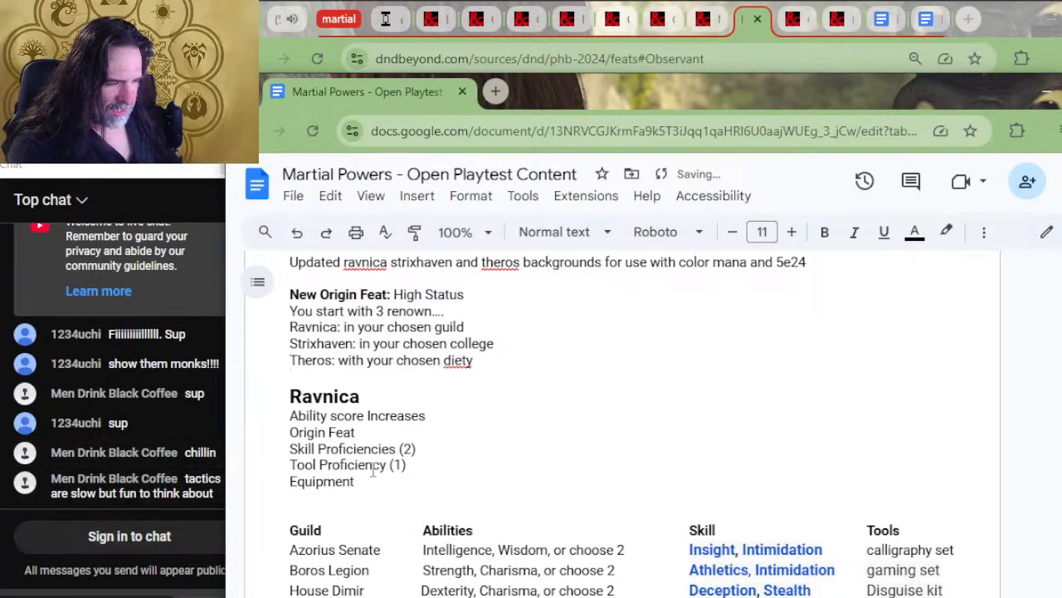
Delete the trait list from "Ability score Increases" to "Equipment" under the Ravnica heading, and close up the gap above the guild table
left_click_drag(363, 494, 274, 422)
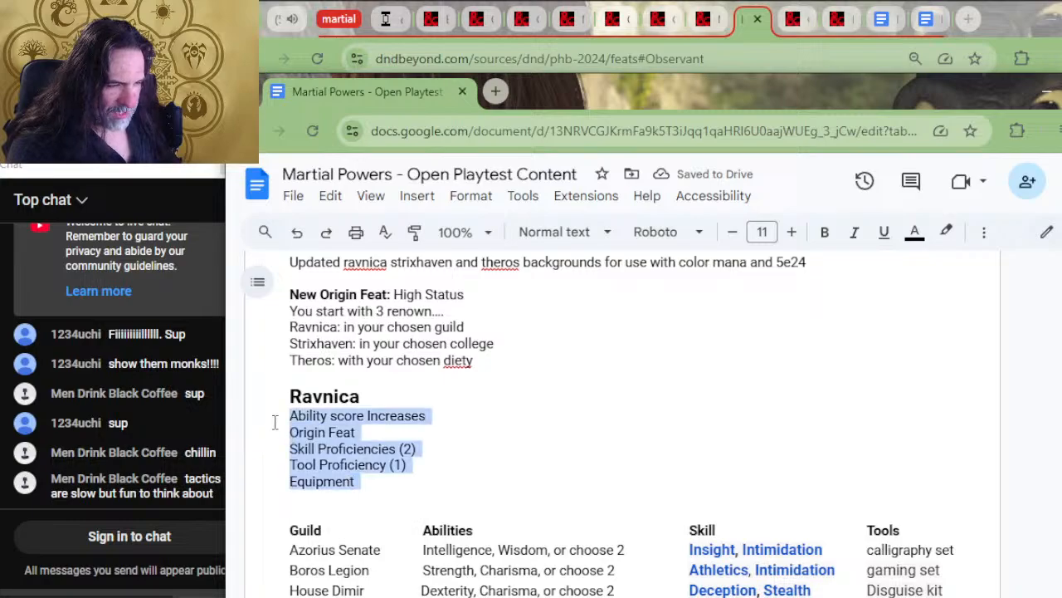
key("BackSpace")
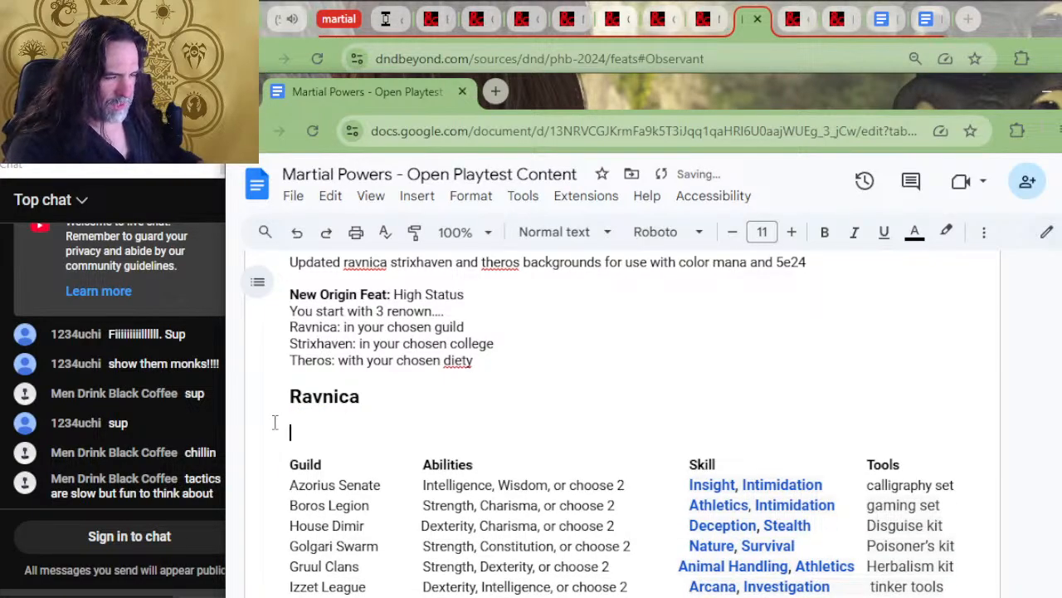
key("BackSpace")
Remove the extra blank lines between the last Strixhaven college's renown table and the Theros heading
scroll(286, 440, "up", 2)
scroll(307, 432, "down", 4)
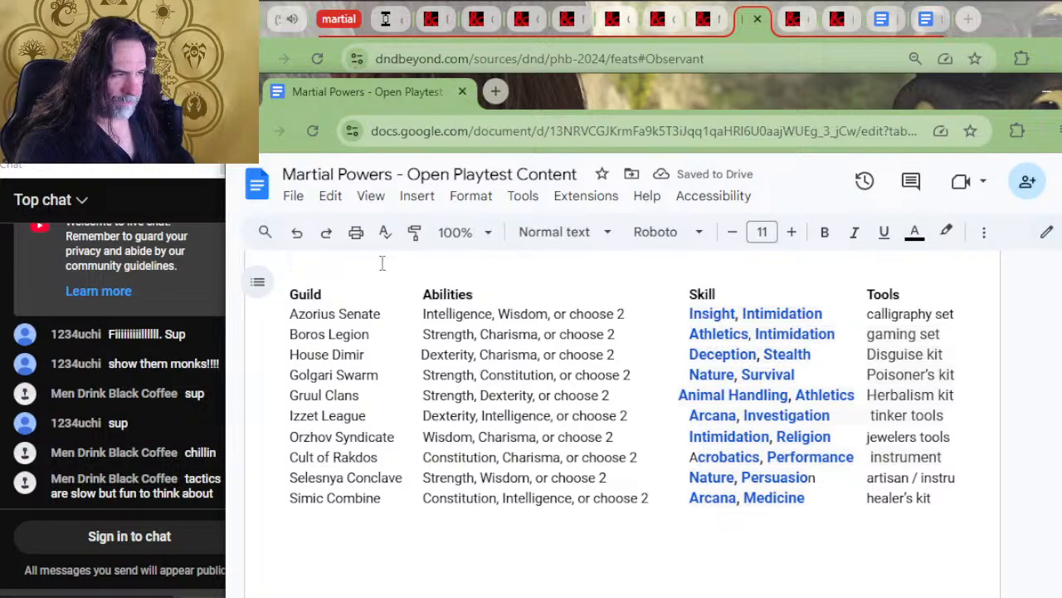
scroll(398, 357, "down", 4)
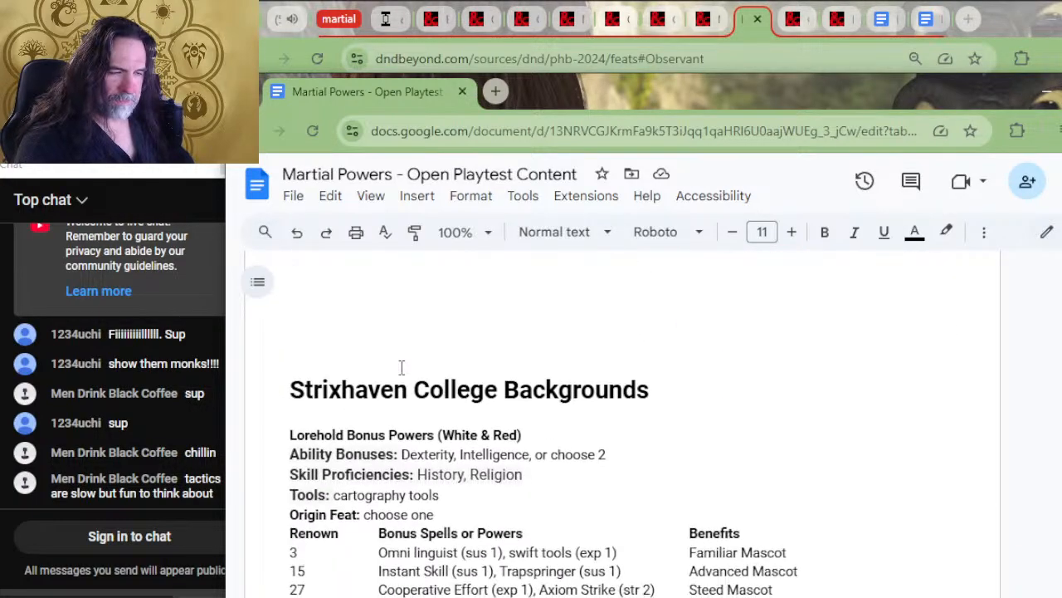
scroll(401, 366, "up", 1)
scroll(501, 423, "down", 4)
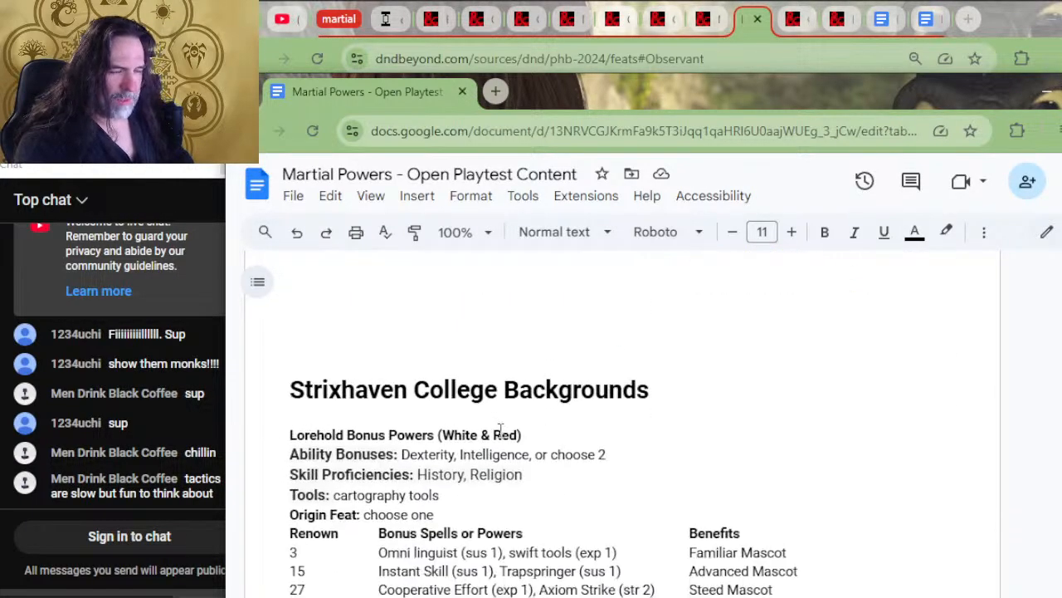
scroll(502, 423, "down", 15)
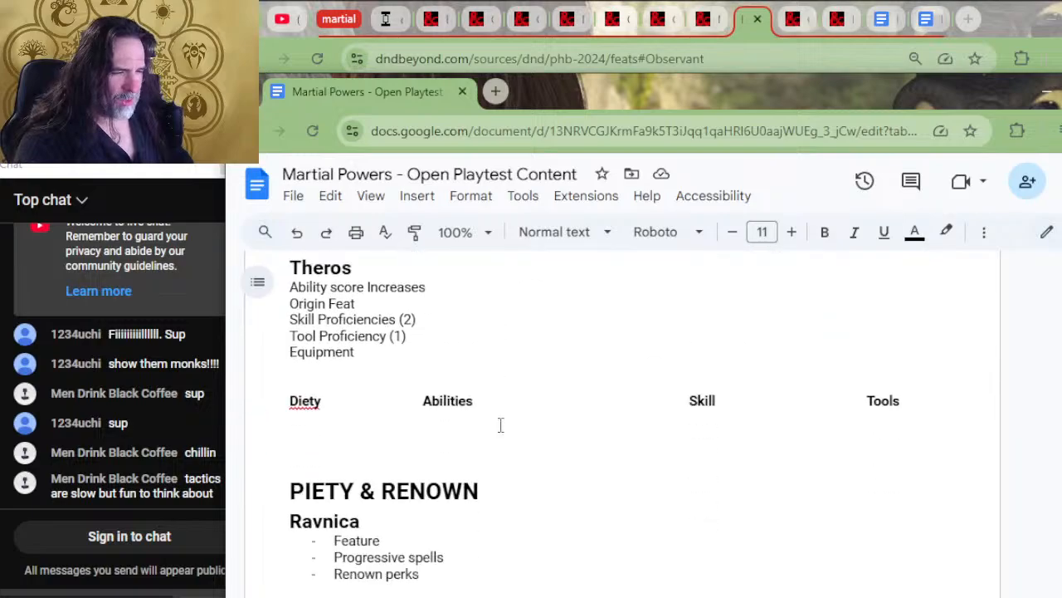
scroll(501, 424, "up", 10)
left_click(355, 357)
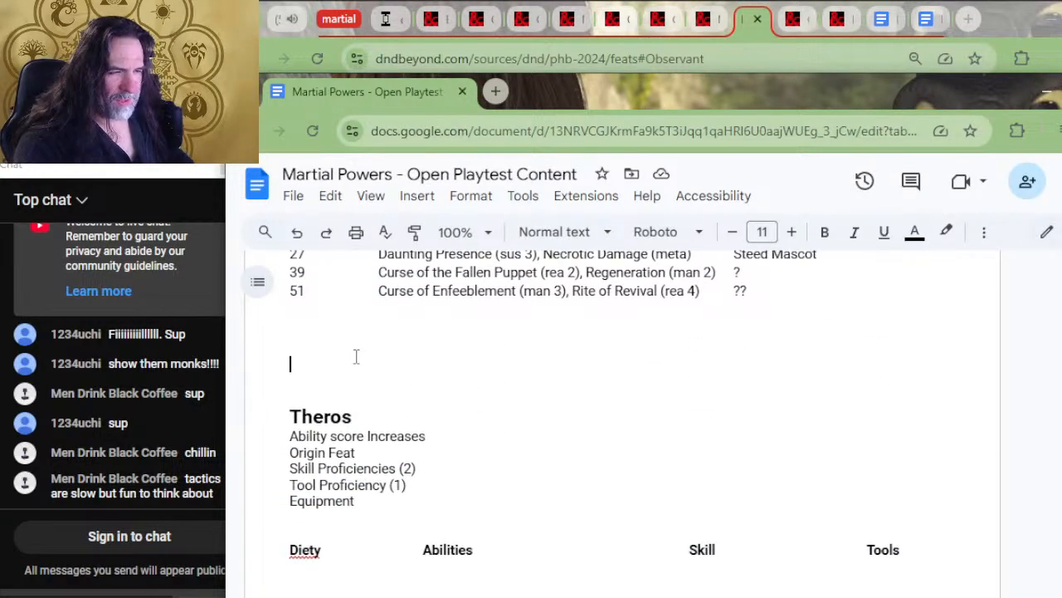
key("BackSpace")
key("BackSpace")
key("BackSpace")
key("BackSpace")
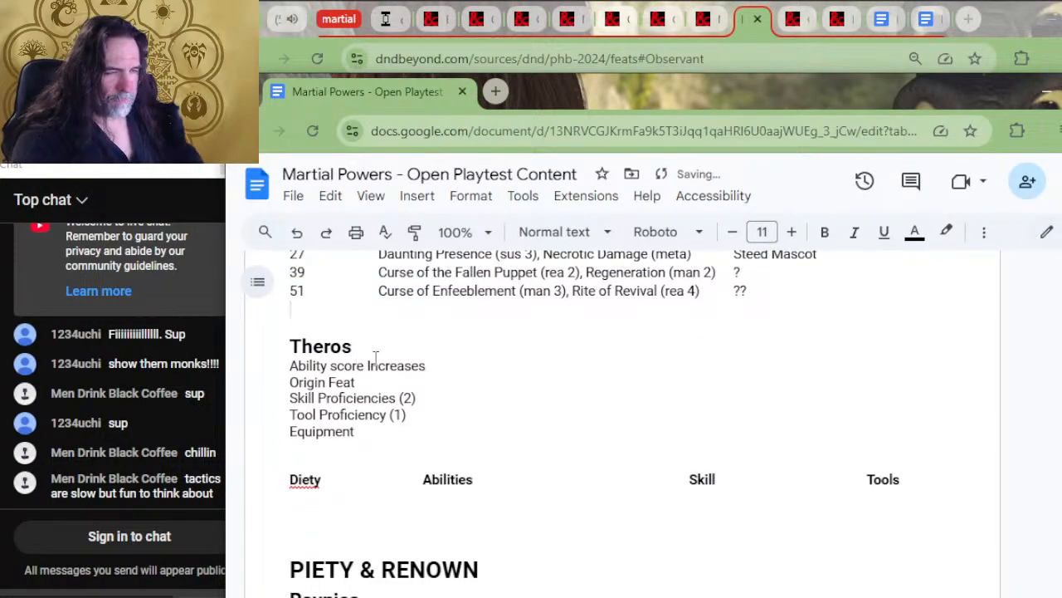
Delete everything from Theros's "Diety" table header through the god spells and perks list, including the whole PIETY & RENOWN section
scroll(439, 382, "down", 5)
scroll(448, 399, "down", 6)
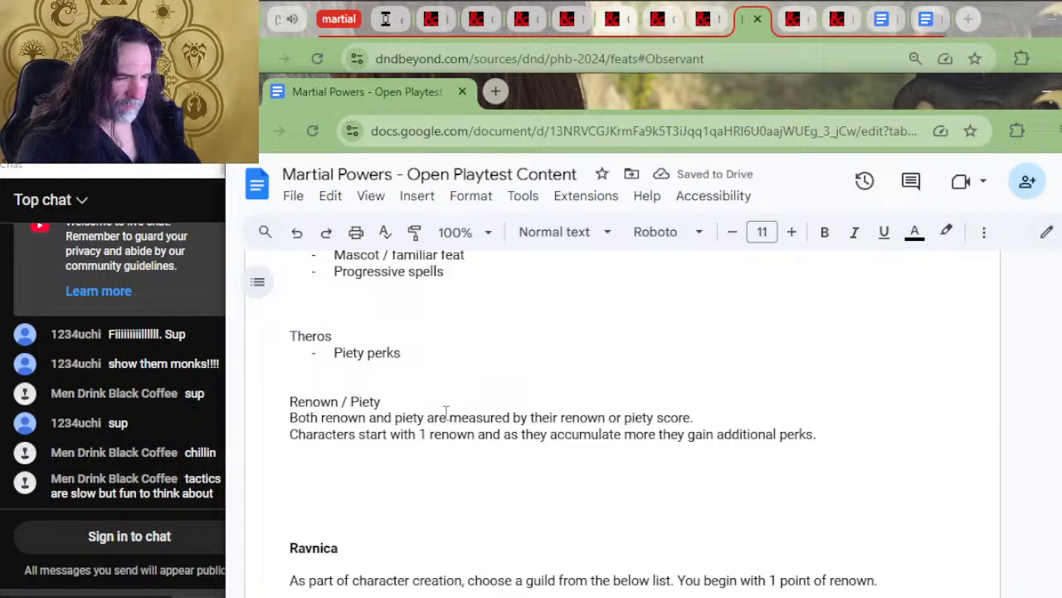
scroll(446, 413, "down", 2)
scroll(490, 347, "down", 4)
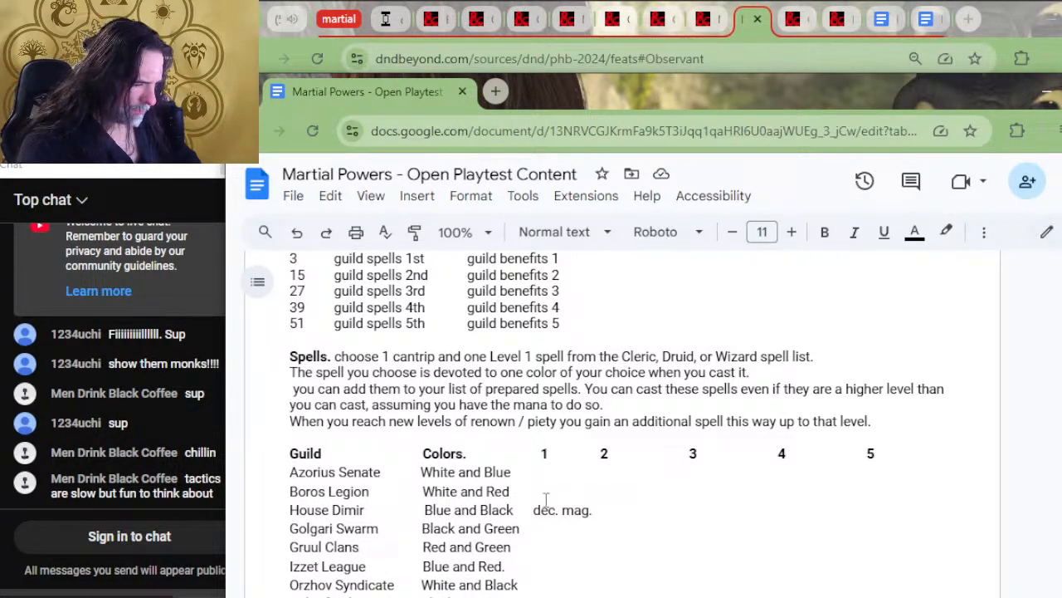
scroll(482, 413, "down", 4)
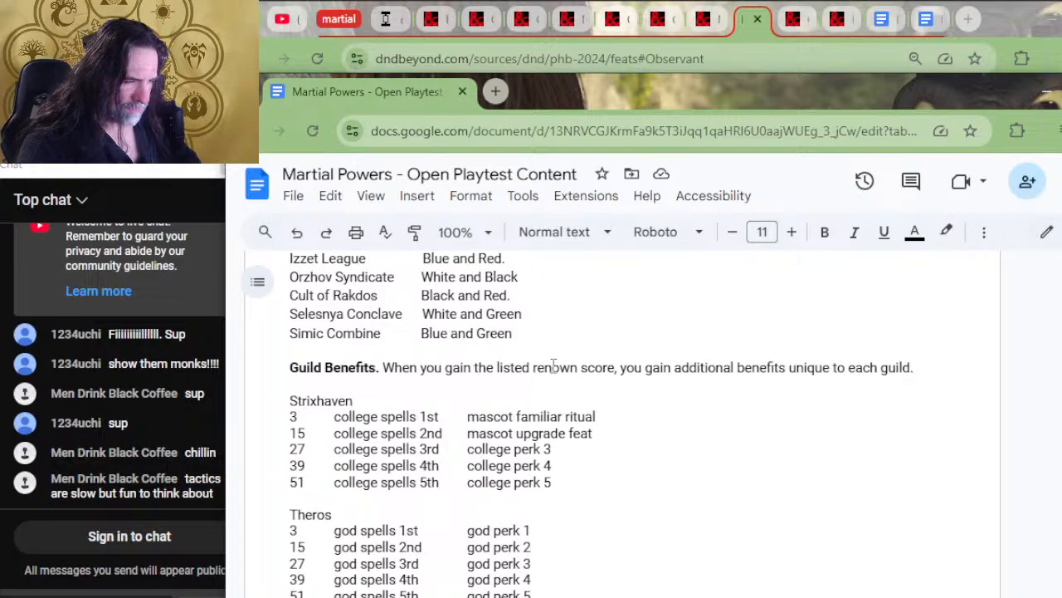
scroll(415, 448, "down", 4)
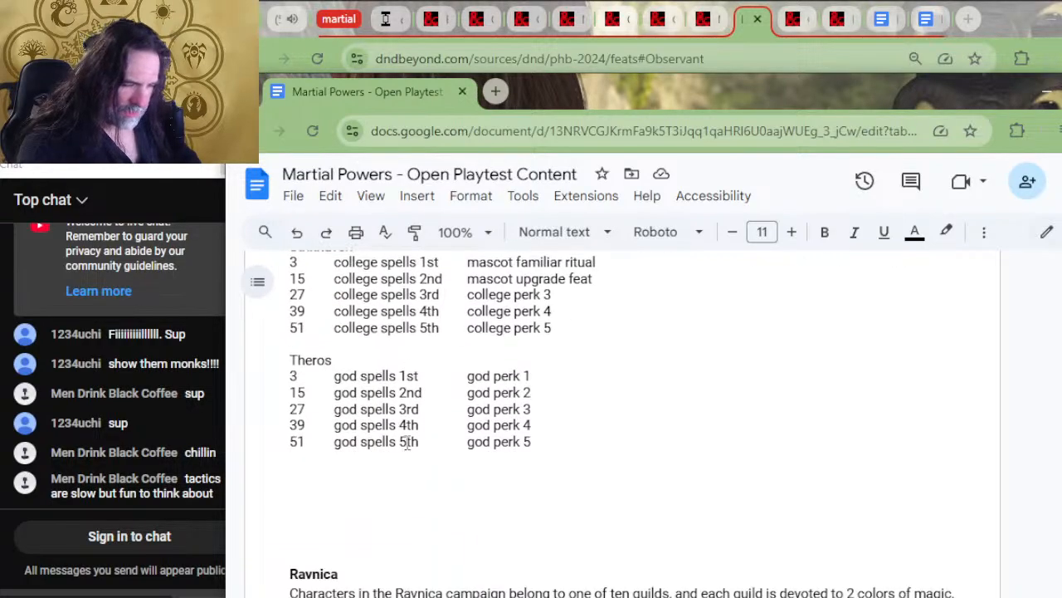
left_click_drag(426, 389, 309, 455)
scroll(408, 343, "up", 5)
scroll(345, 431, "up", 4)
scroll(363, 512, "up", 4)
scroll(354, 495, "up", 4)
scroll(354, 495, "up", 4)
left_click_drag(345, 417, 326, 491)
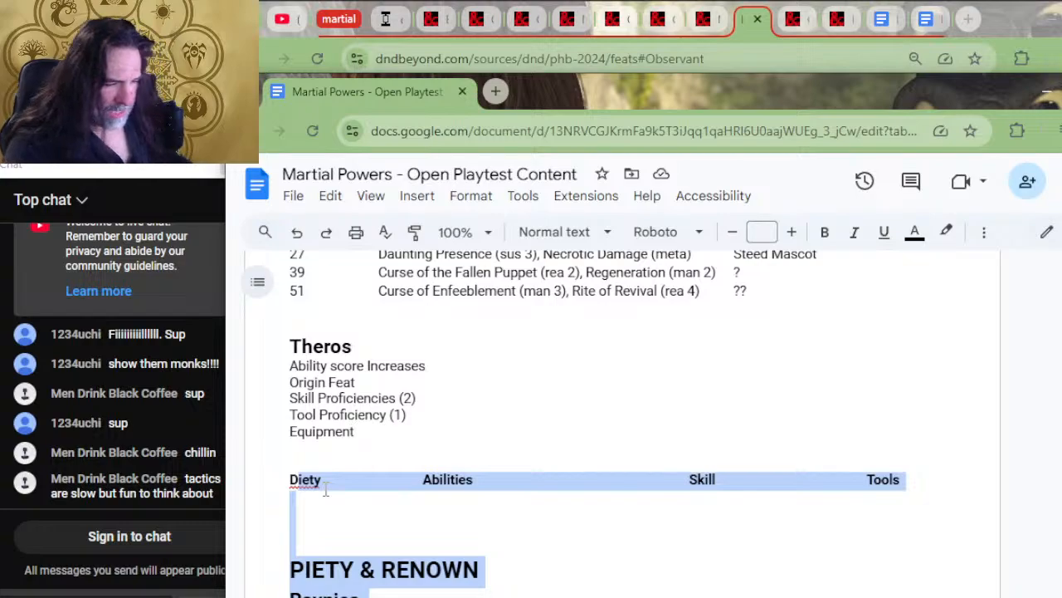
key("BackSpace")
scroll(525, 471, "down", 2)
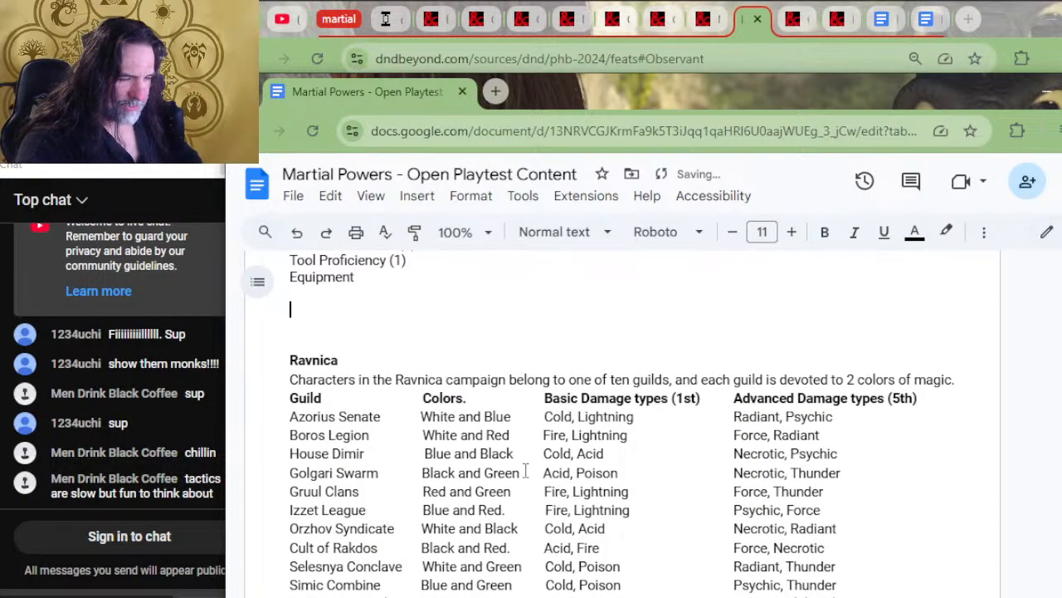
scroll(524, 471, "down", 2)
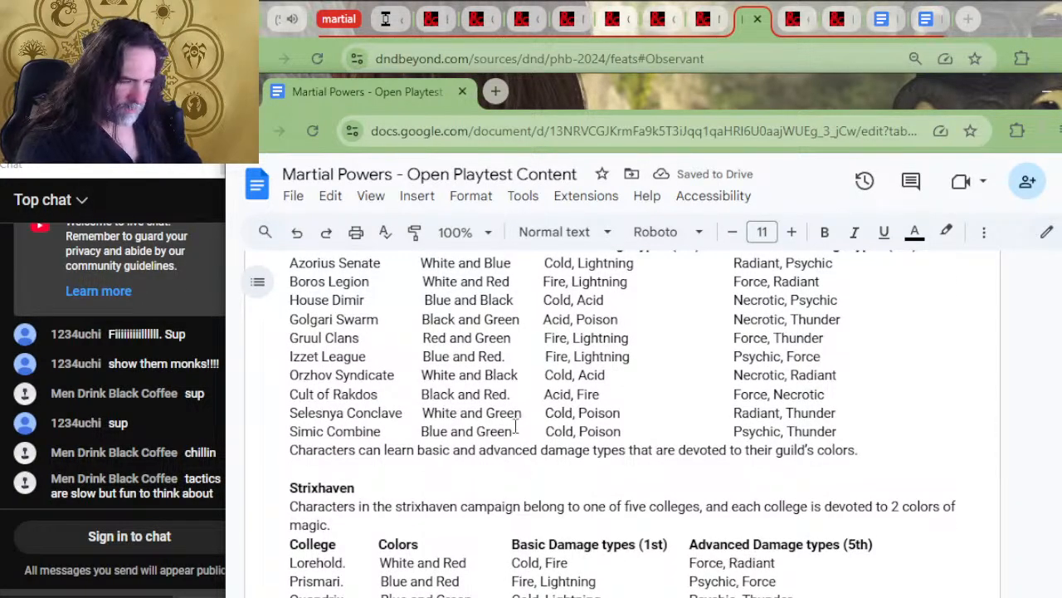
scroll(551, 449, "up", 2)
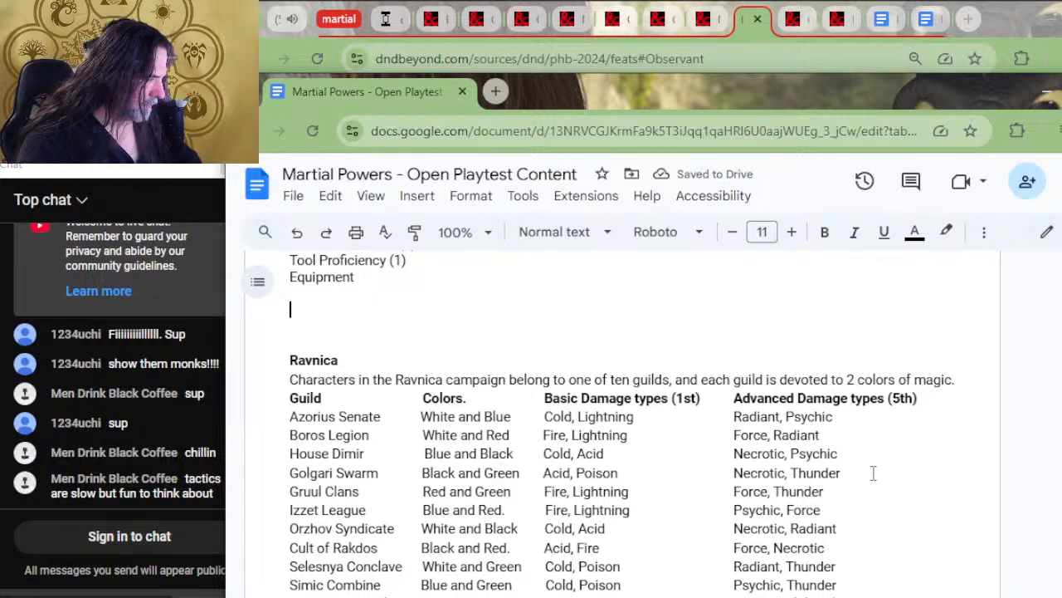
scroll(641, 469, "down", 2)
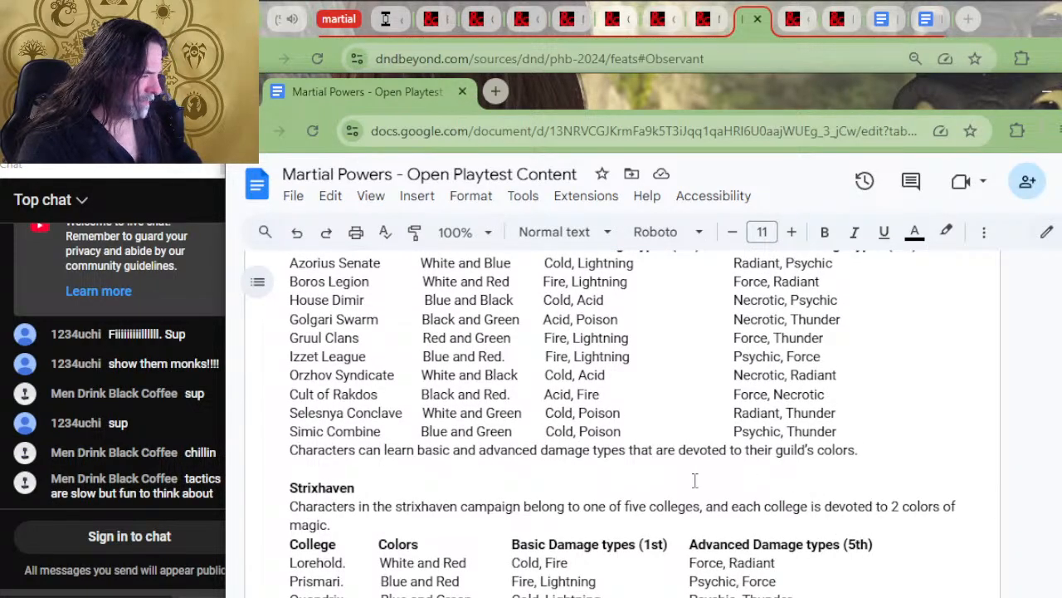
left_click_drag(694, 481, 626, 424)
left_click(634, 450)
left_click_drag(620, 465, 356, 350)
scroll(605, 429, "up", 2)
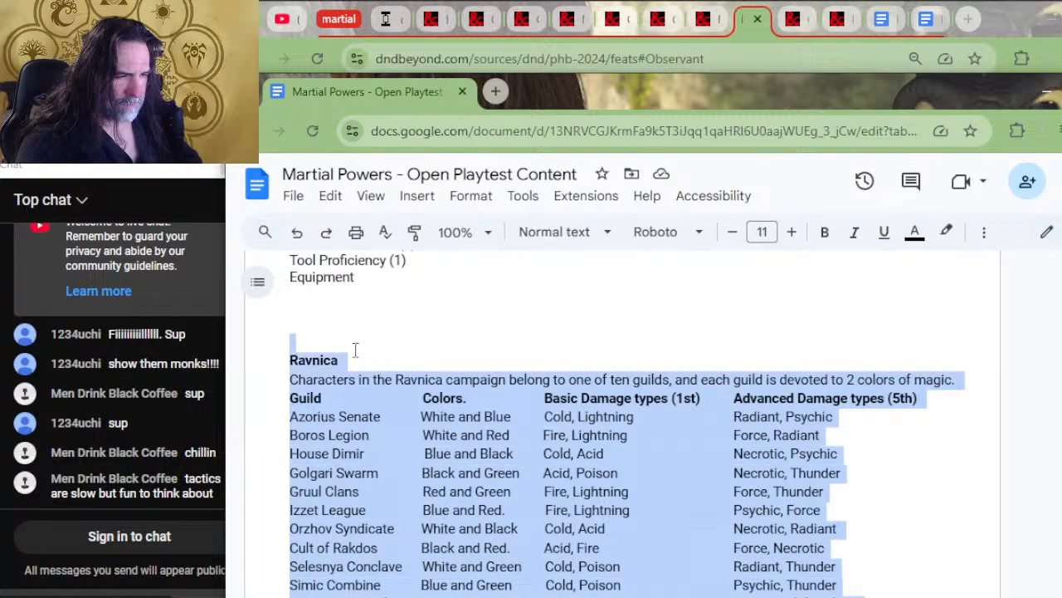
key("BackSpace")
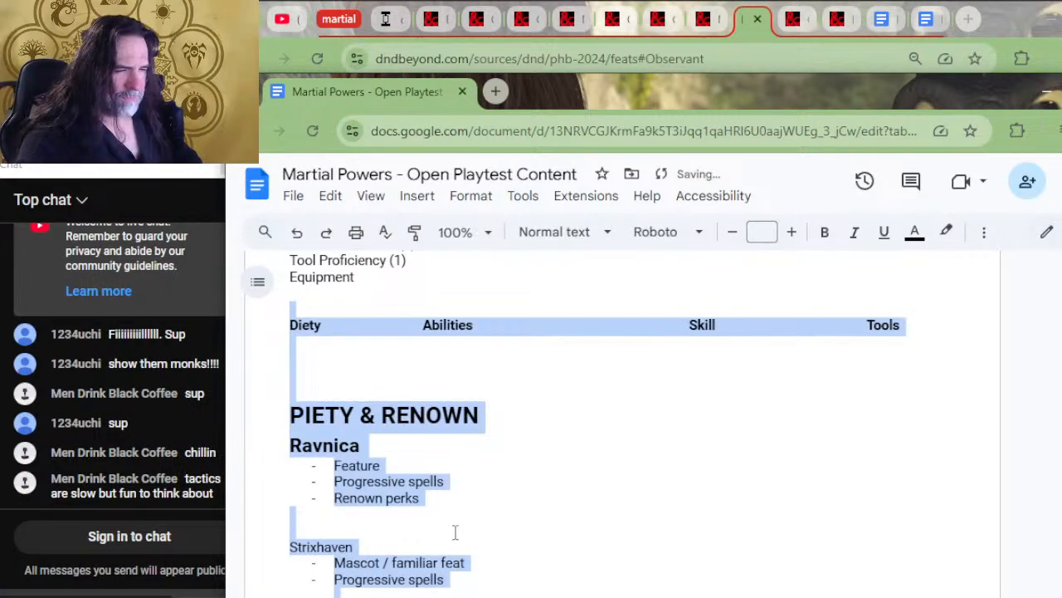
key("ctrl+z")
left_click(457, 350)
Delete the Ravnica damage types section, from its heading and guild table to the blank line before the Strixhaven damage types
left_click_drag(447, 341, 476, 475)
scroll(491, 425, "down", 2)
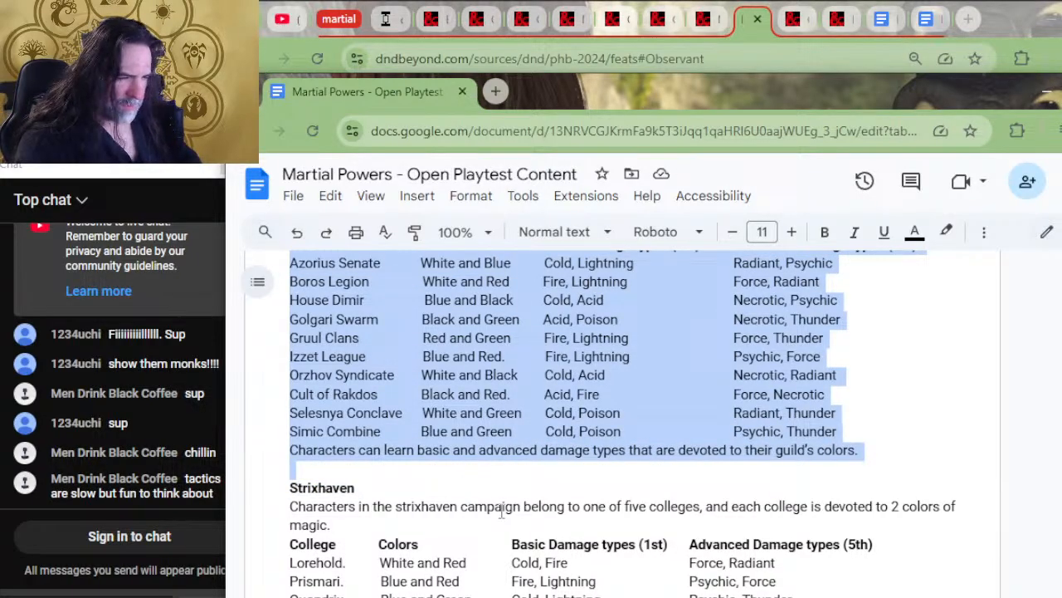
key("BackSpace")
scroll(507, 498, "up", 1)
scroll(525, 470, "down", 10)
scroll(525, 470, "up", 15)
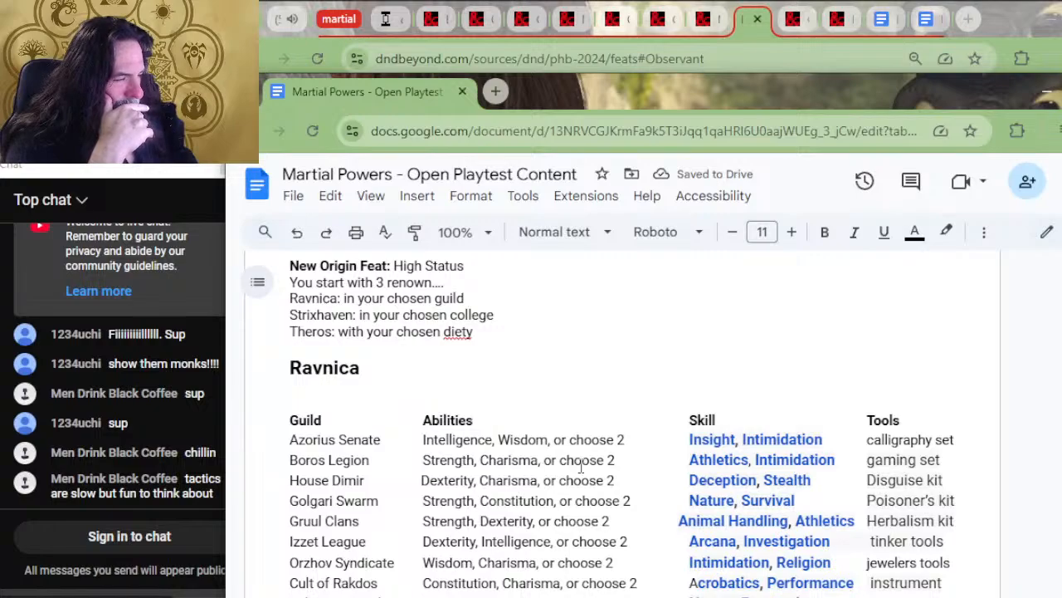
scroll(588, 453, "up", 2)
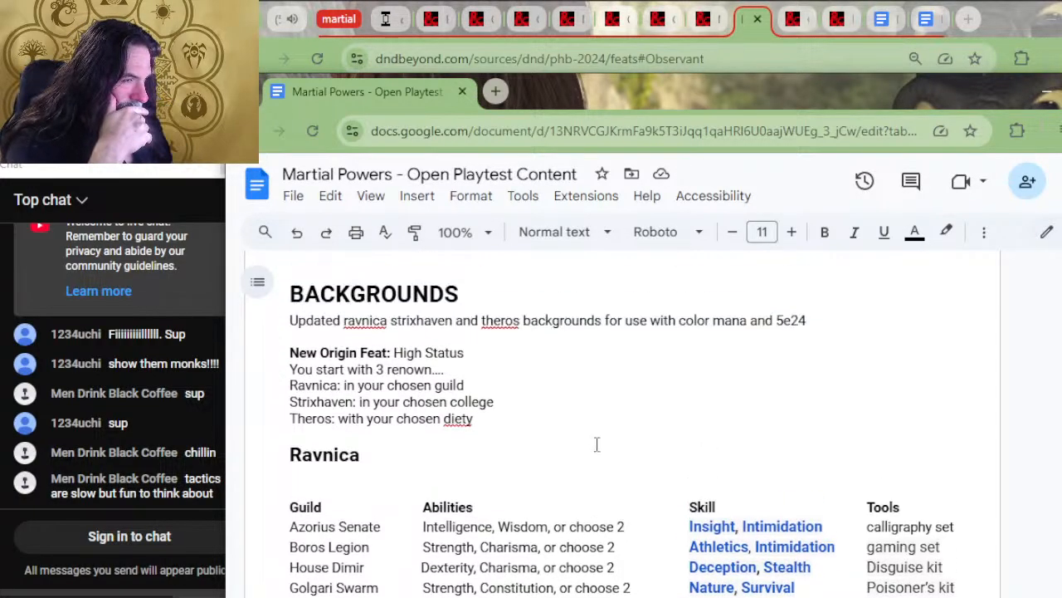
Look over the trimmed Backgrounds section with its Ravnica guild table and the Mizzium Gear section above it
scroll(596, 444, "down", 4)
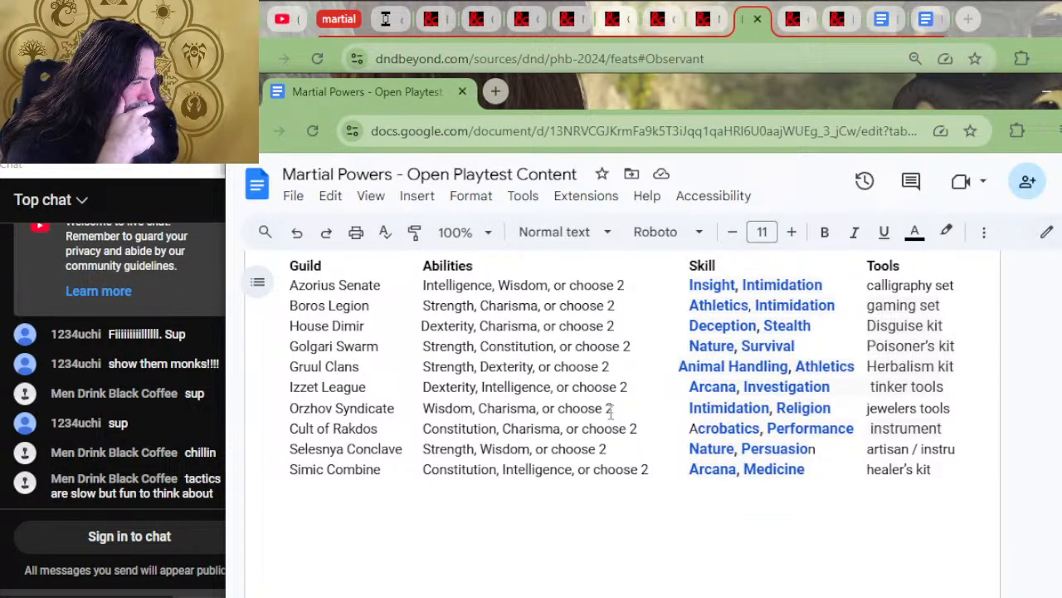
scroll(641, 409, "up", 4)
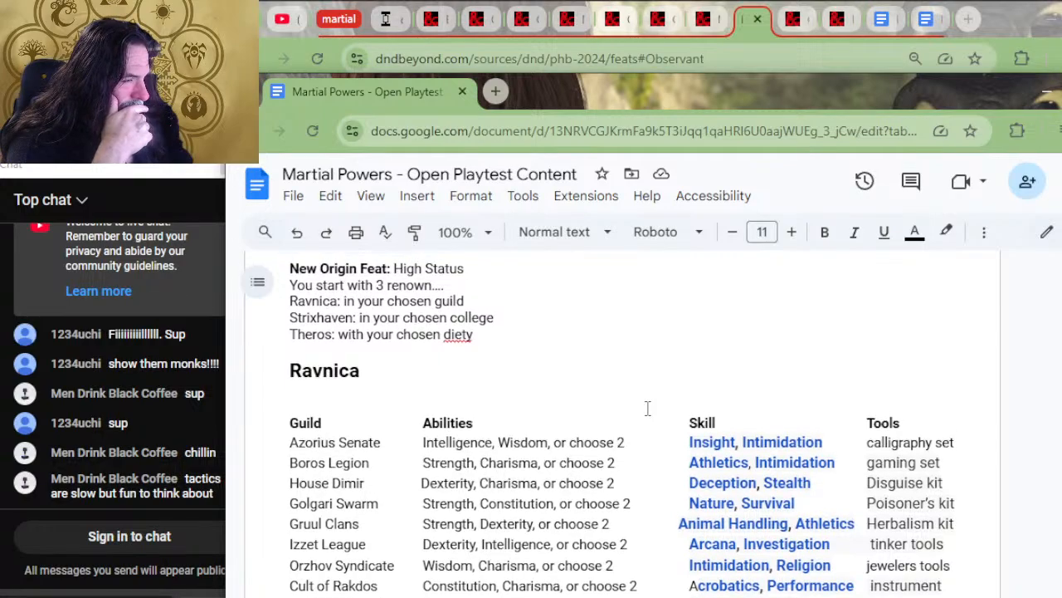
scroll(647, 409, "up", 8)
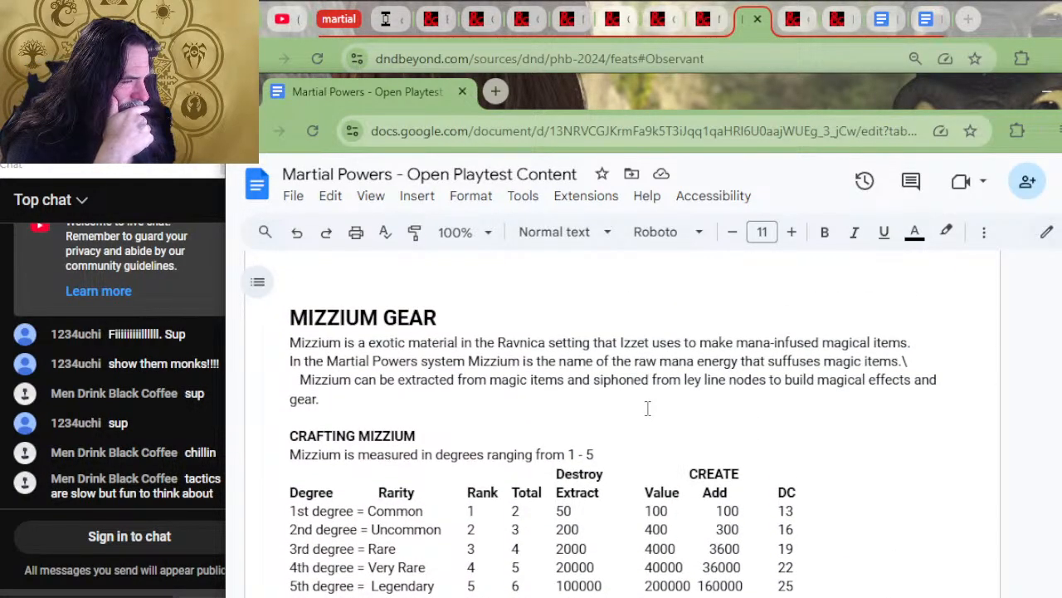
scroll(647, 407, "down", 12)
scroll(422, 351, "up", 3)
scroll(344, 403, "down", 6)
scroll(347, 404, "down", 2)
scroll(495, 418, "up", 12)
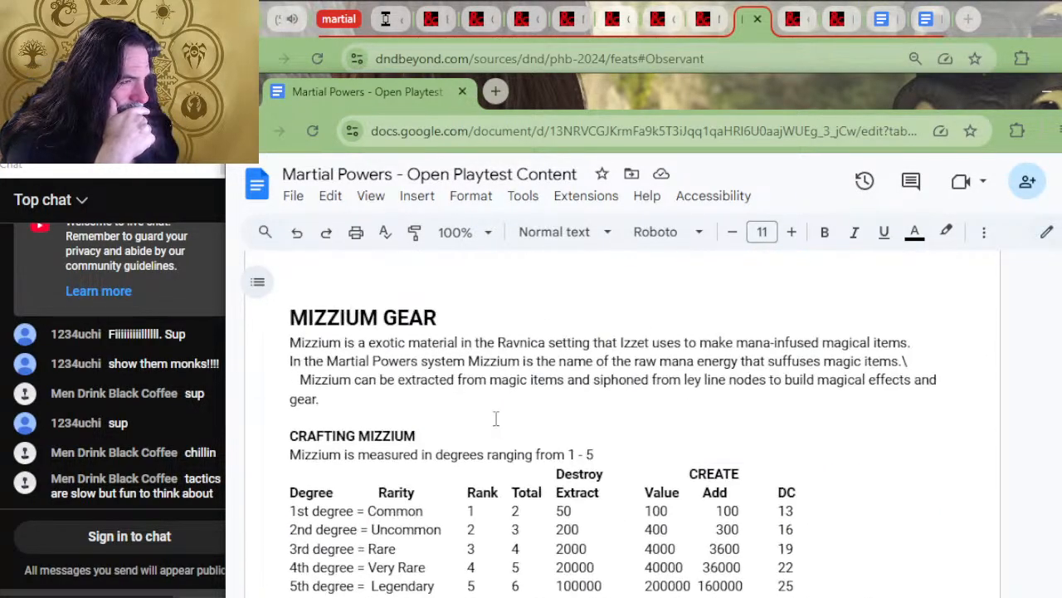
scroll(498, 415, "up", 10)
scroll(498, 415, "down", 8)
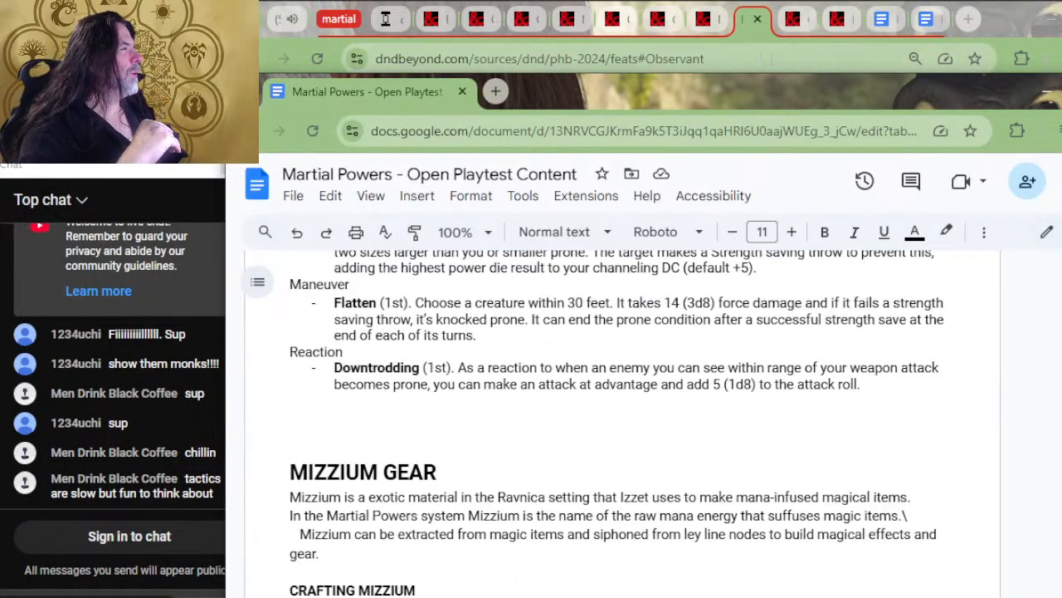
In the other open copy of the document, begin a line below the MAGICAL DAMAGE AS POWERS table with "Guilds, colleges, and dieties"
left_click(881, 18)
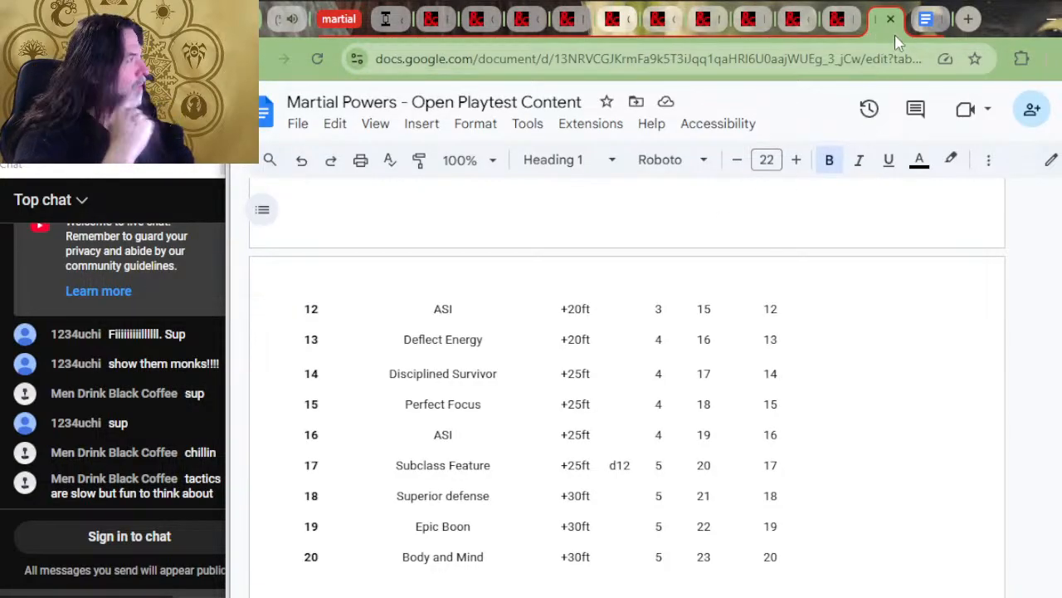
left_click(926, 22)
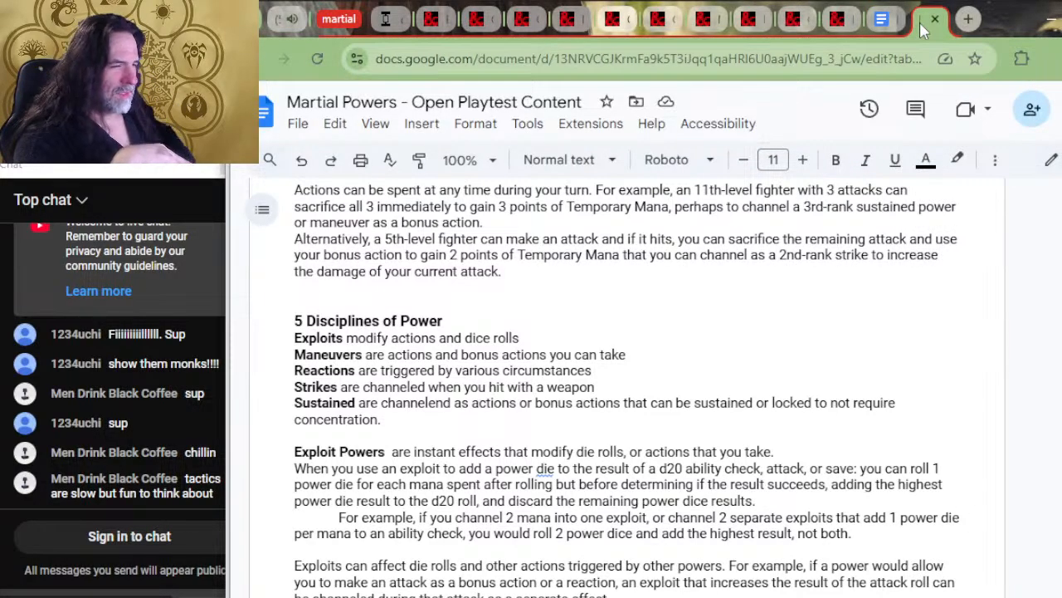
scroll(755, 305, "down", 5)
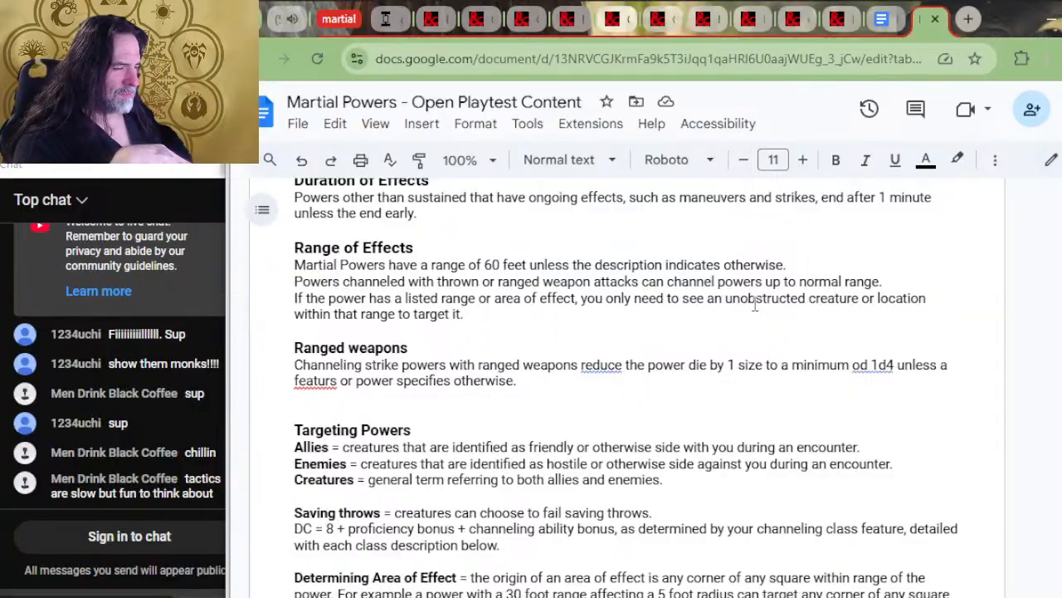
scroll(747, 301, "down", 5)
scroll(743, 295, "up", 5)
scroll(688, 346, "down", 15)
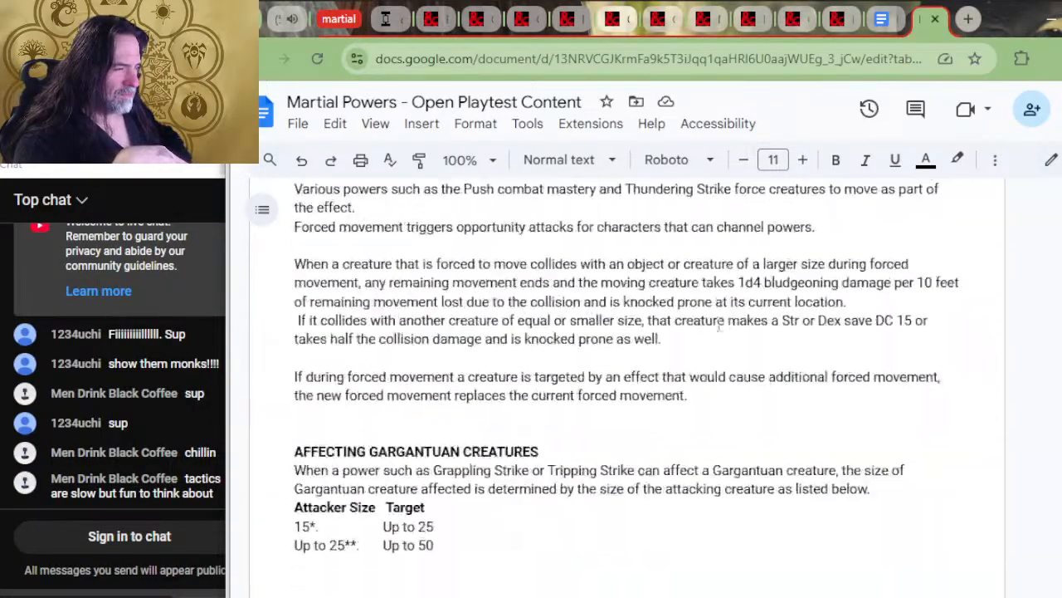
scroll(654, 335, "down", 20)
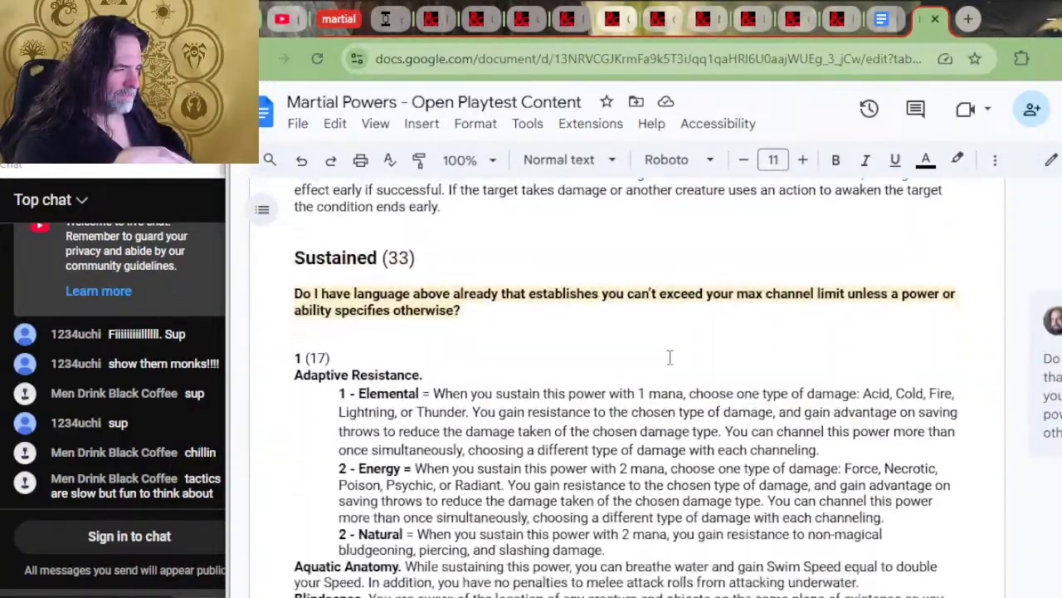
scroll(564, 336, "down", 20)
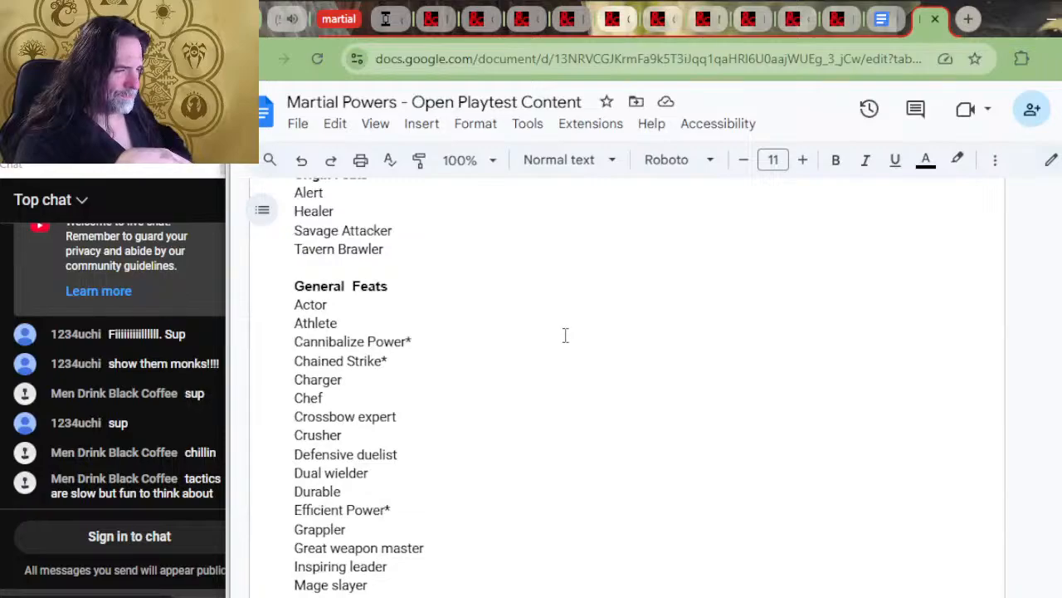
scroll(376, 292, "down", 5)
scroll(382, 294, "up", 8)
scroll(390, 300, "down", 5)
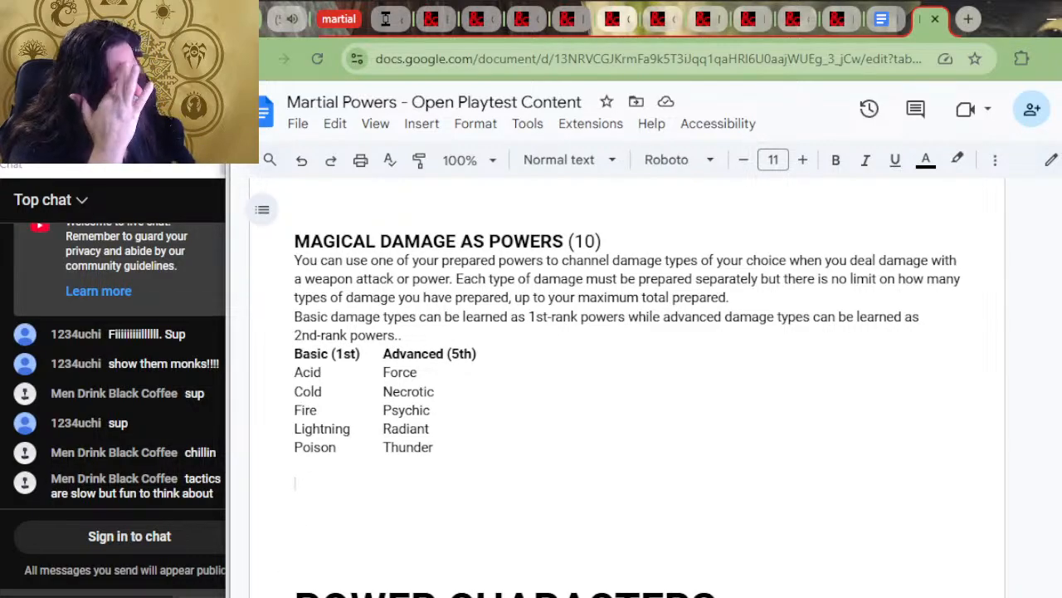
type("guild, ")
type("s, colleges, ")
type("and g")
type("ie")
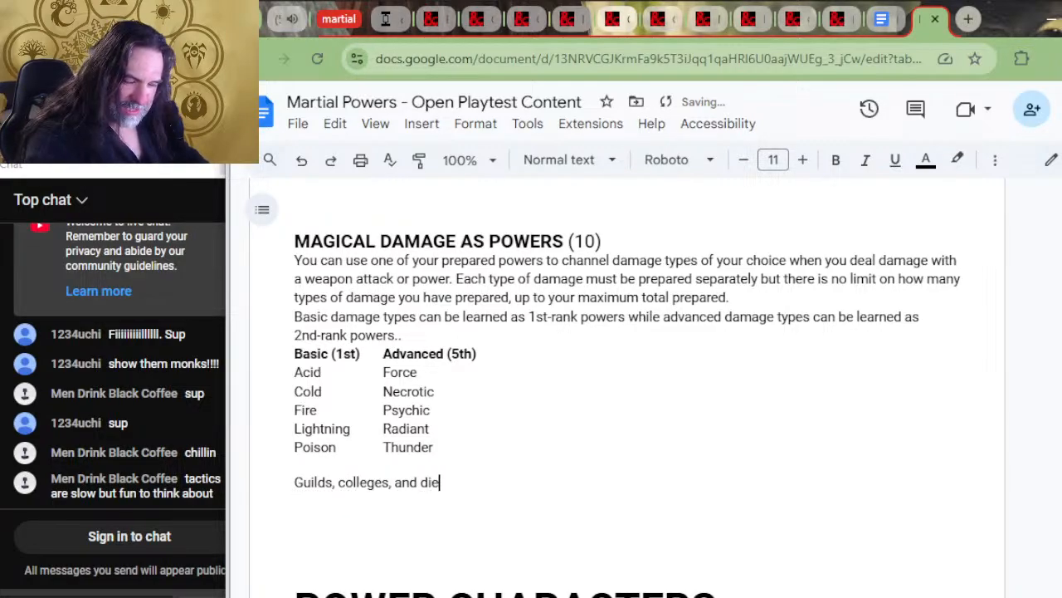
type("ties ")
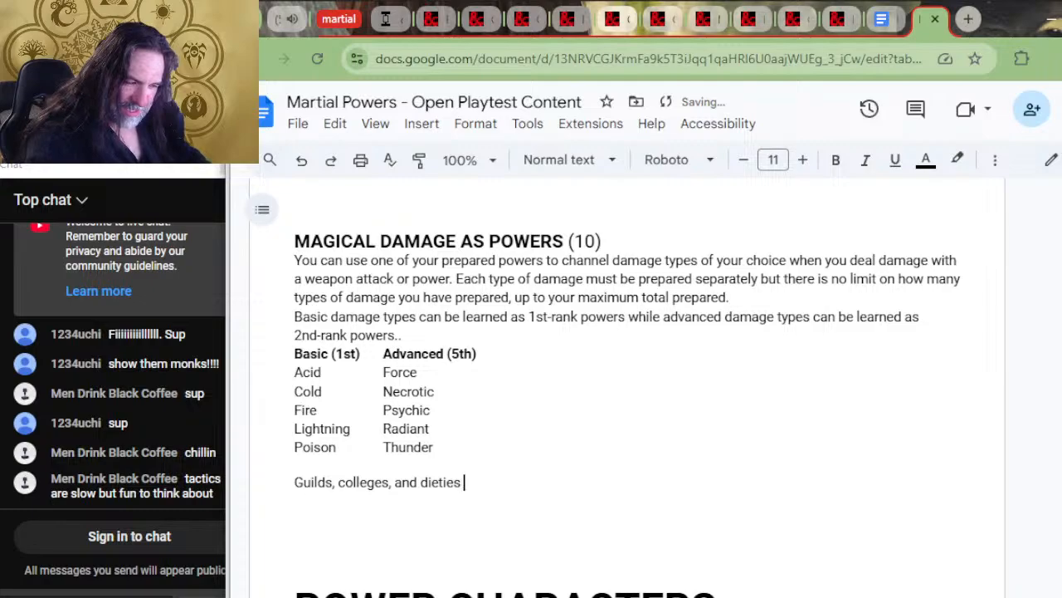
type("have damage tuypes")
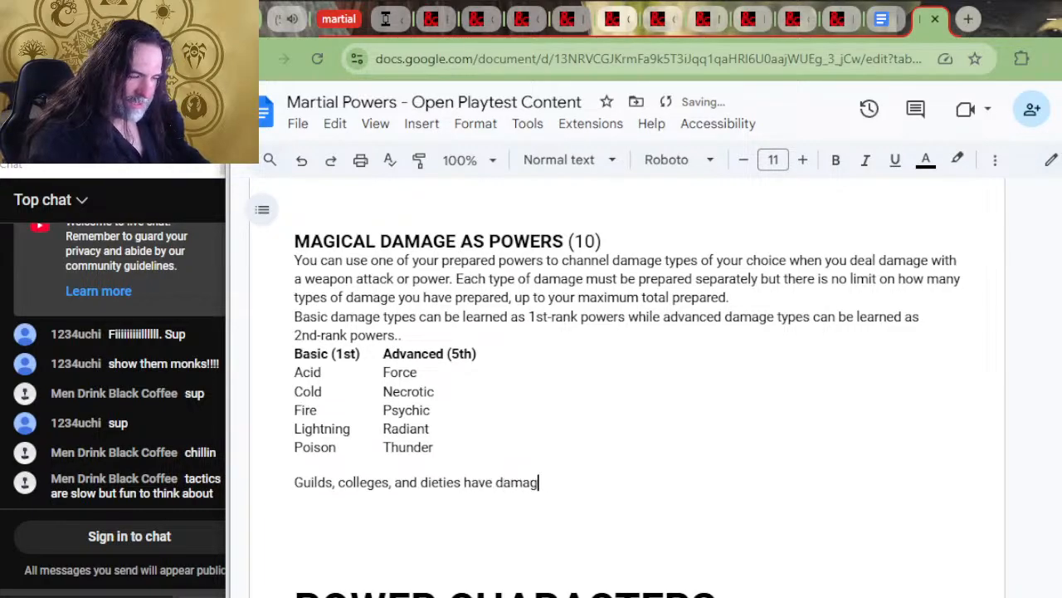
key("BackSpace")
key("BackSpace")
key("BackSpace")
key("BackSpace")
key("BackSpace")
type("ypes.")
key("BackSpace")
key("BackSpace")
key("BackSpace")
type("es devo")
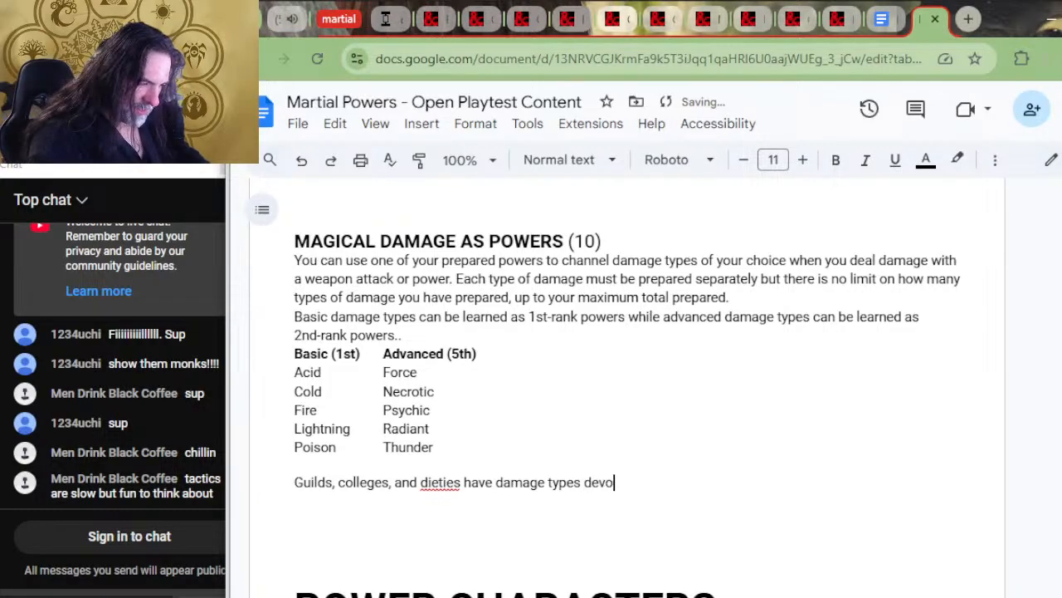
key("BackSpace")
key("BackSpace")
key("BackSpace")
key("BackSpace")
key("BackSpace")
key("BackSpace")
key("BackSpace")
key("BackSpace")
key("BackSpace")
key("BackSpace")
key("BackSpace")
key("BackSpace")
key("BackSpace")
key("BackSpace")
key("BackSpace")
key("BackSpace")
key("BackSpace")
key("BackSpace")
key("BackSpace")
key("BackSpace")
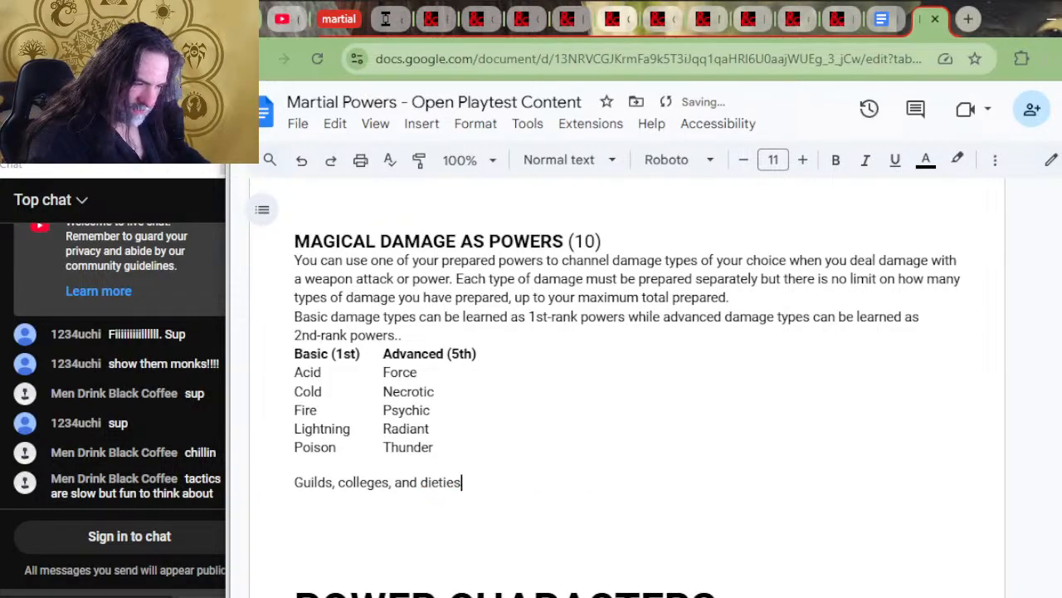
Continue the sentence with "are naturally devoted to different types of damage based on the colors they are devoted to:"
type("are")
key("BackSpace")
key("BackSpace")
key("BackSpace")
type("are ")
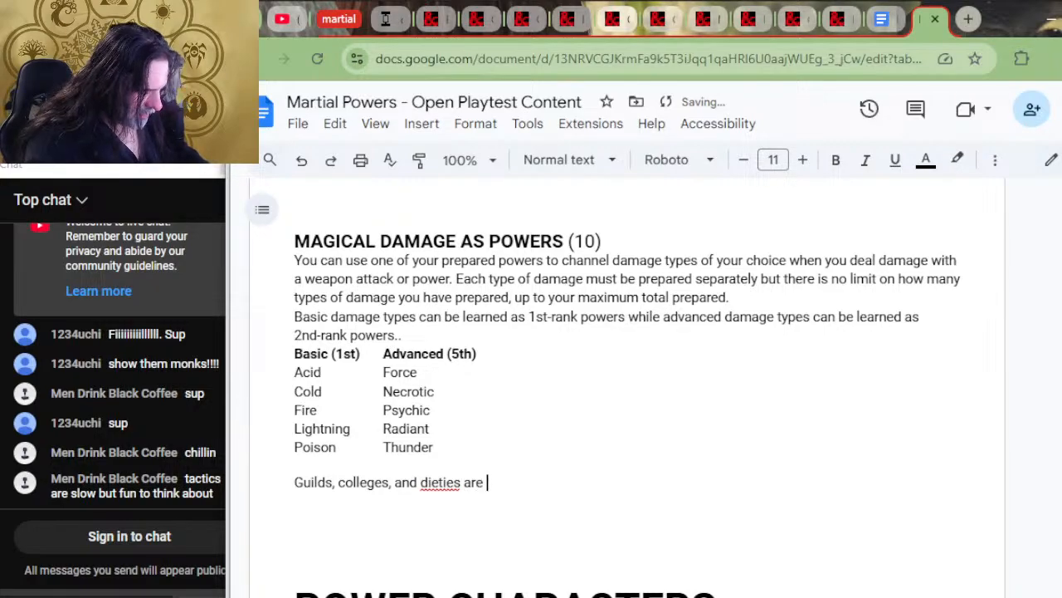
type("naturally def")
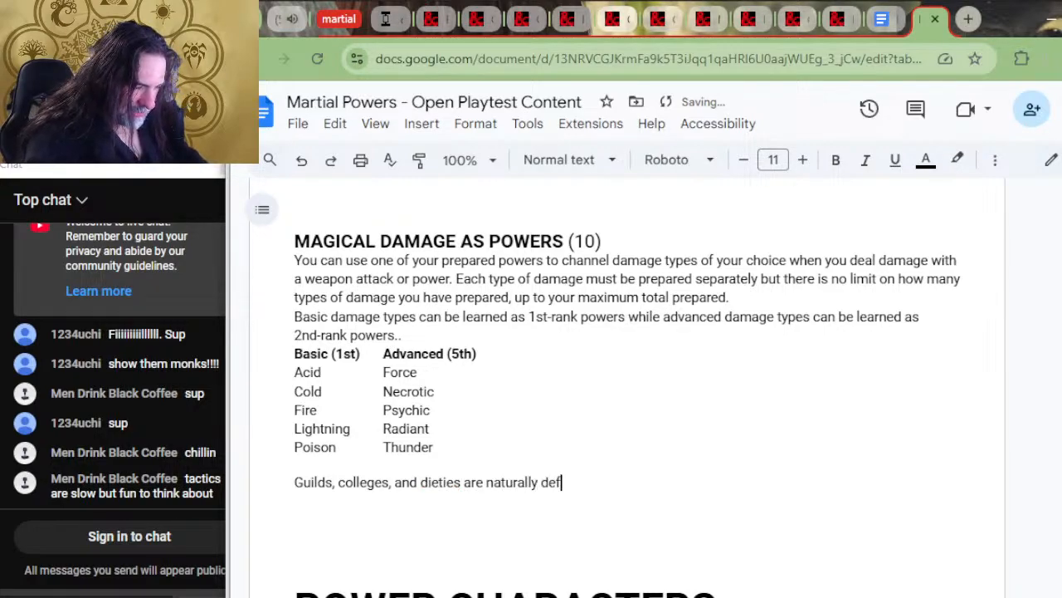
key("BackSpace")
type("voted to ")
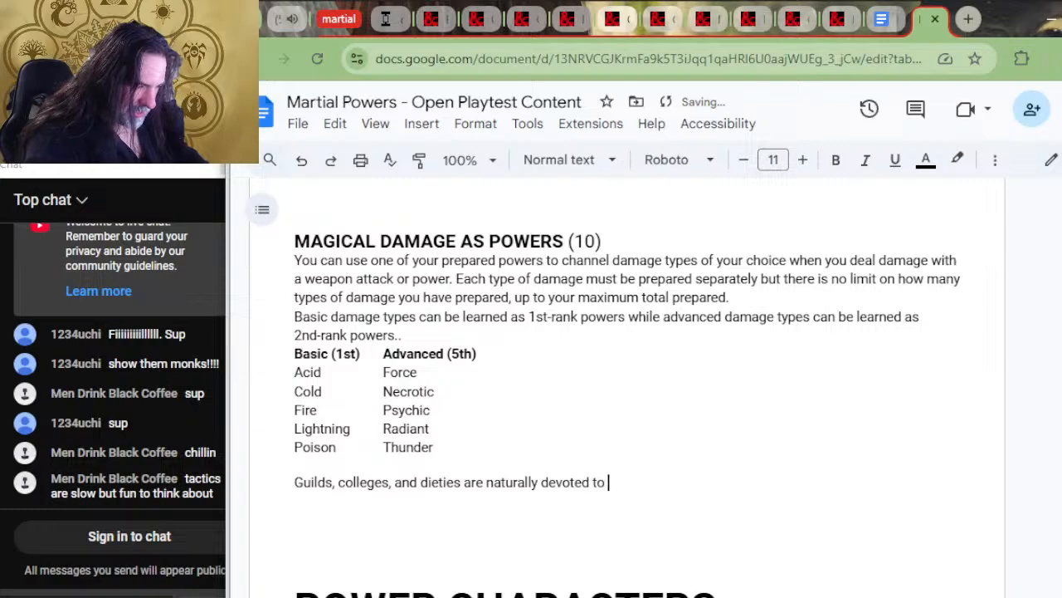
type("different type")
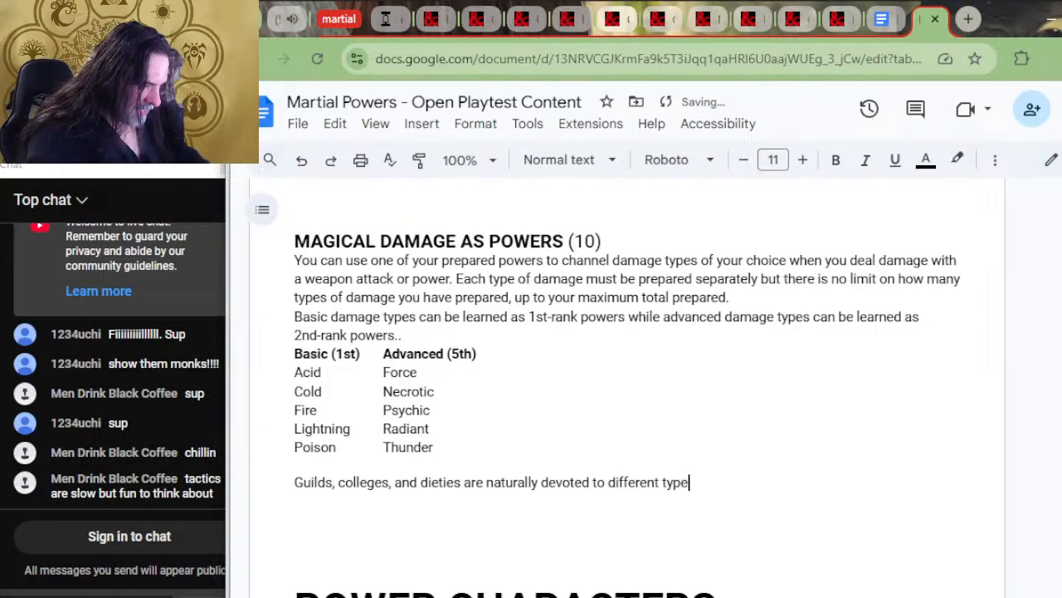
type("s of damage based")
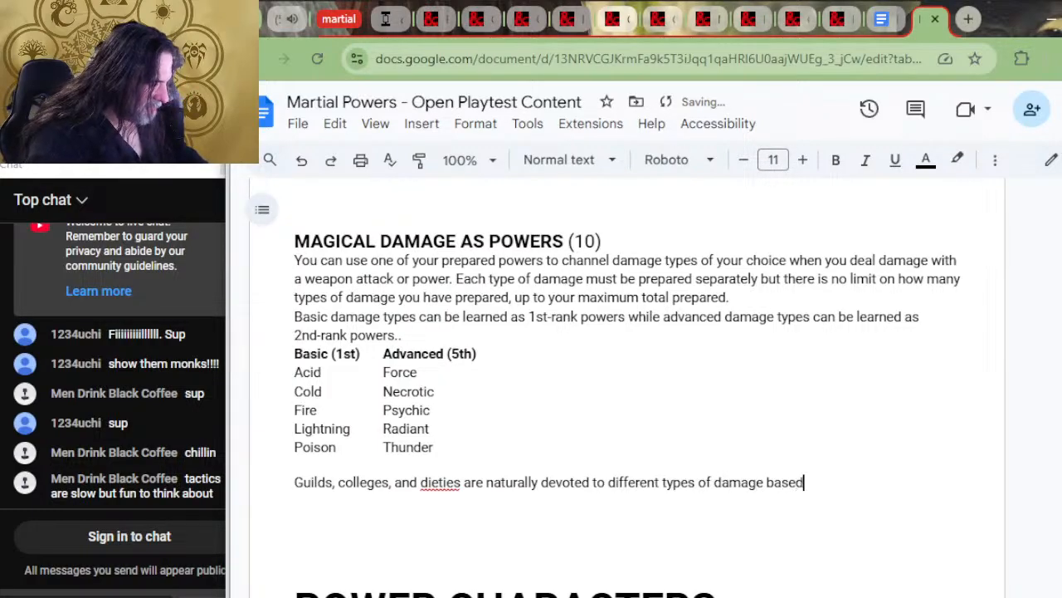
type(" on the c")
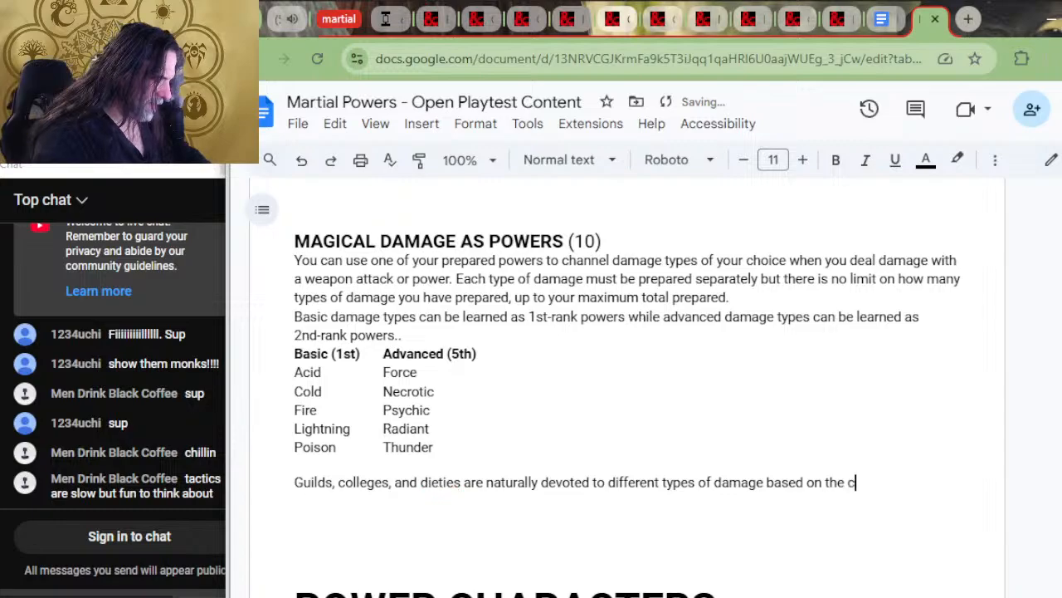
type("olors they ")
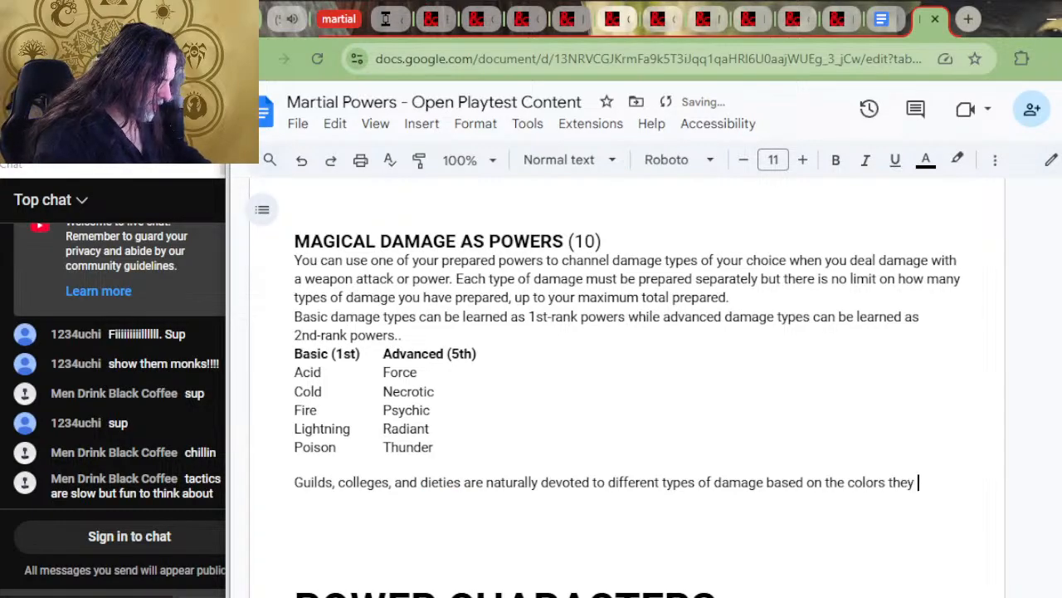
type("are ")
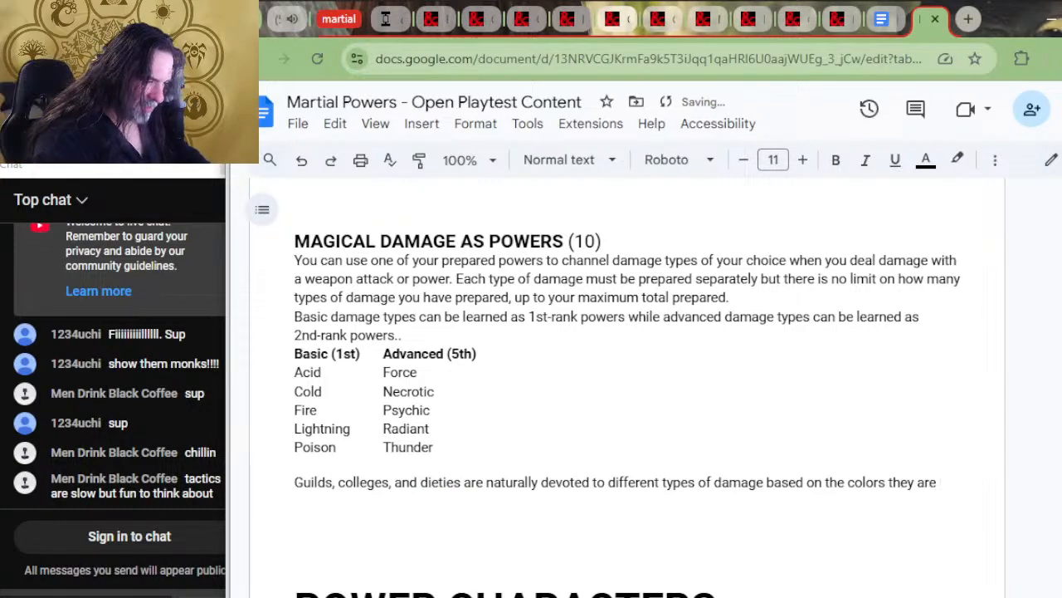
type("devoted to:")
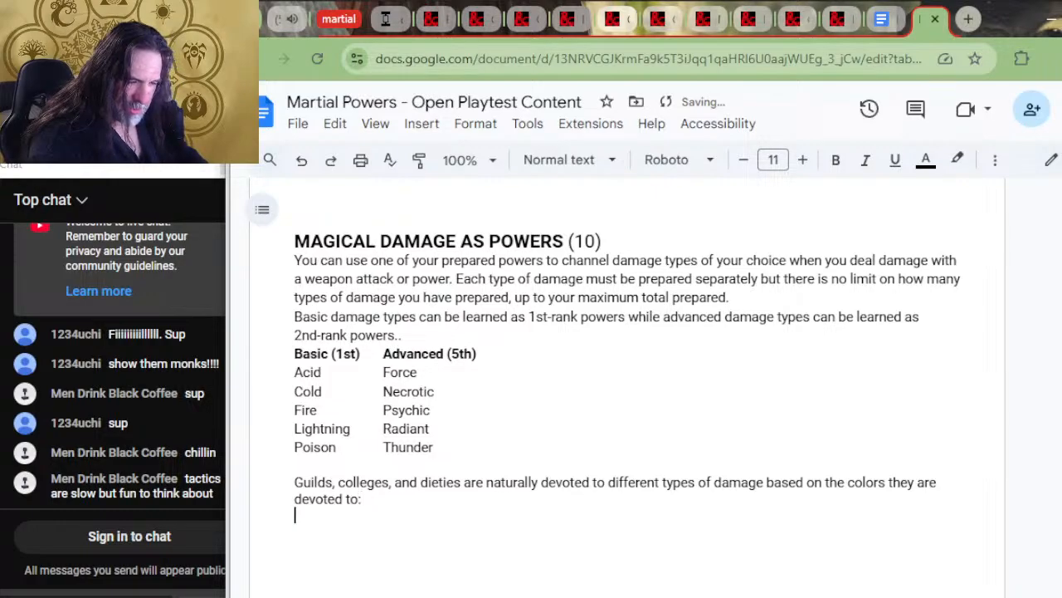
Paste the Ravnica damage types section with its guild table below the new sentence about guilds, colleges, and dieties
type("Ravnica Characters in the Ravnica campaign belong to one of ten guilds, and each guild is devoted to 2 colors of magic. Guild\tColors.\tBasic Damage types (1st)\tAdvanced Damage types (5th) Azorius Senate\tWhite and Blue\tCold, Lightning\tRadiant, Psychic Boros Legion\tWhite and Red\tFire, Lightning\tForce, Radiant House Dimir\tBlue and Black\tCold, Acid\tNecrotic, Psychic Golgari Swarm\tBlack and Green\tAcid, Poison\tNecrotic, Thunder Gruul Clans\tRed and Green\tFire, Lightning\tForce, Thunder Izzet League\tBlue and Red.\tFire, Lightning\tPsychic, Force Orzhov Syndicate\tWhite and Black\tCold, Acid\tNecrotic, Radiant Cult of Rakdos\tBlack and Red.\tAcid, Fire\tForce, Necrotic Selesnya Conclave\tWhite and Green\tCold, Poison\tRadiant, Thunder Simic Combine\tBlue and Green\tCold, Poison\tForce, Acid Characters can learn basic and advanced damage types that are devoted to their guild's colors.")
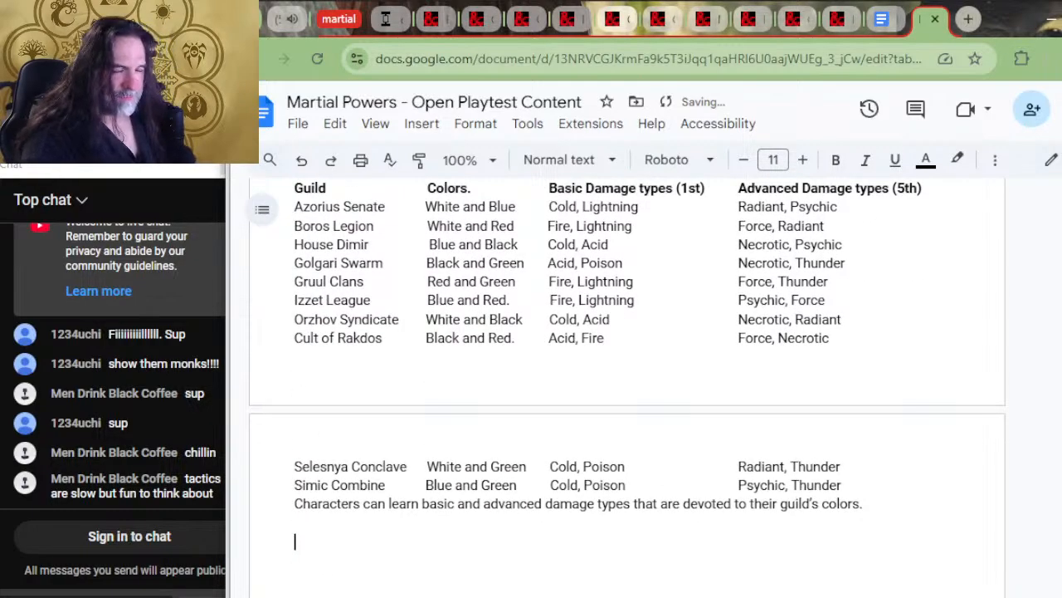
scroll(427, 456, "up", 2)
scroll(427, 457, "up", 2)
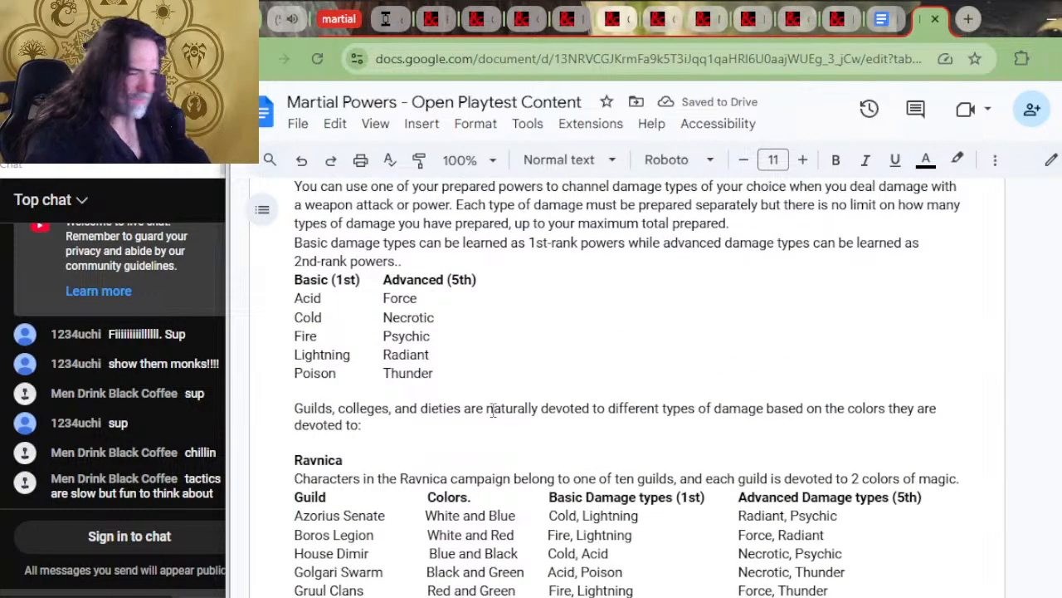
scroll(575, 474, "down", 6)
In the other open copy, cut the Strixhaven and Theros damage type sections located above Ravnica Guild Backgrounds
key("alt+Tab")
scroll(500, 293, "down", 3)
scroll(404, 347, "down", 8)
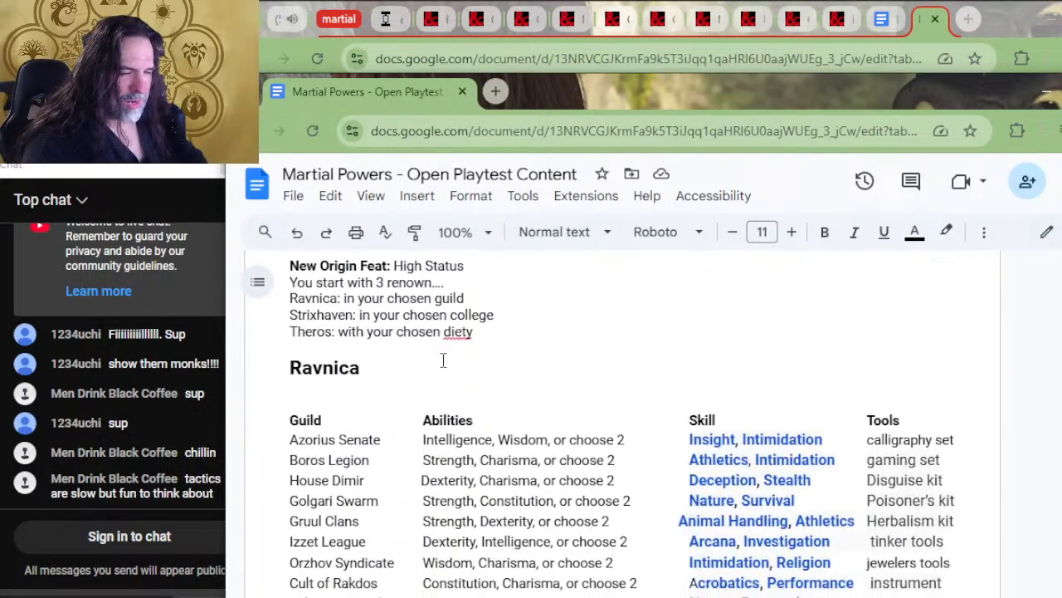
scroll(443, 360, "down", 3)
scroll(441, 363, "up", 5)
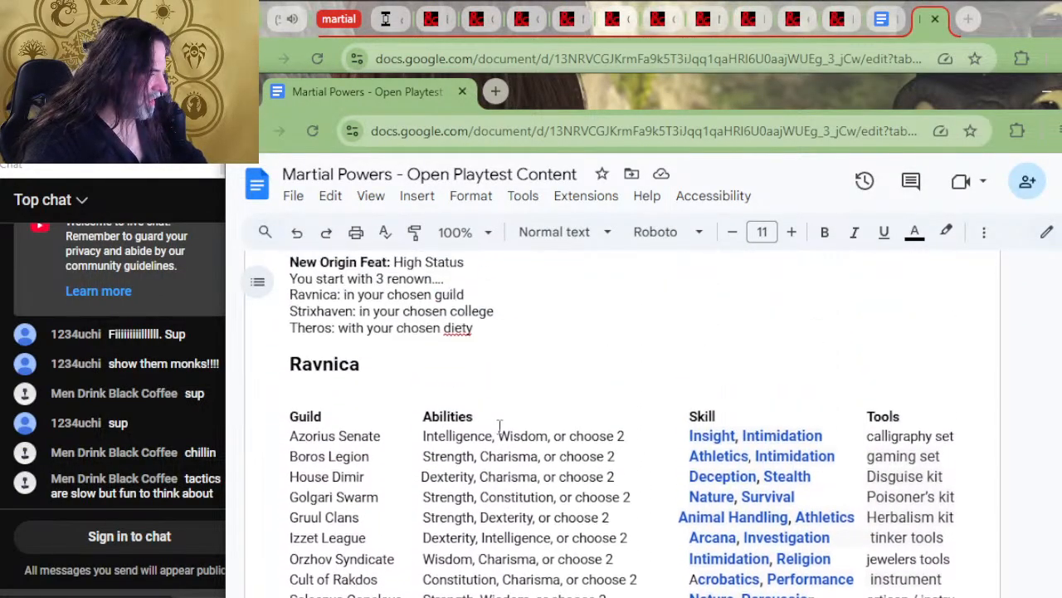
scroll(461, 423, "down", 2)
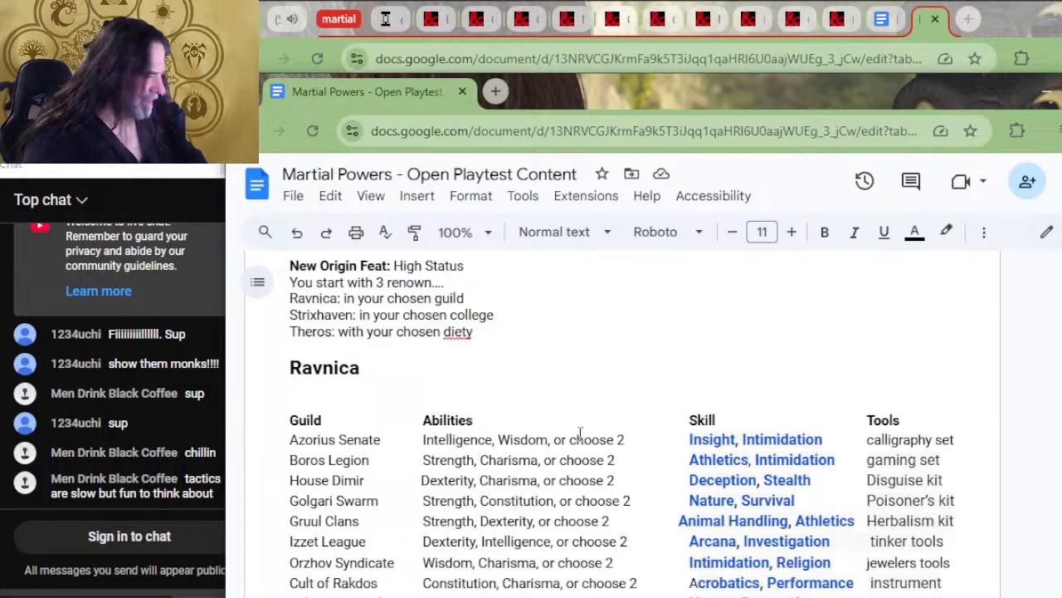
scroll(580, 431, "down", 6)
scroll(552, 365, "down", 15)
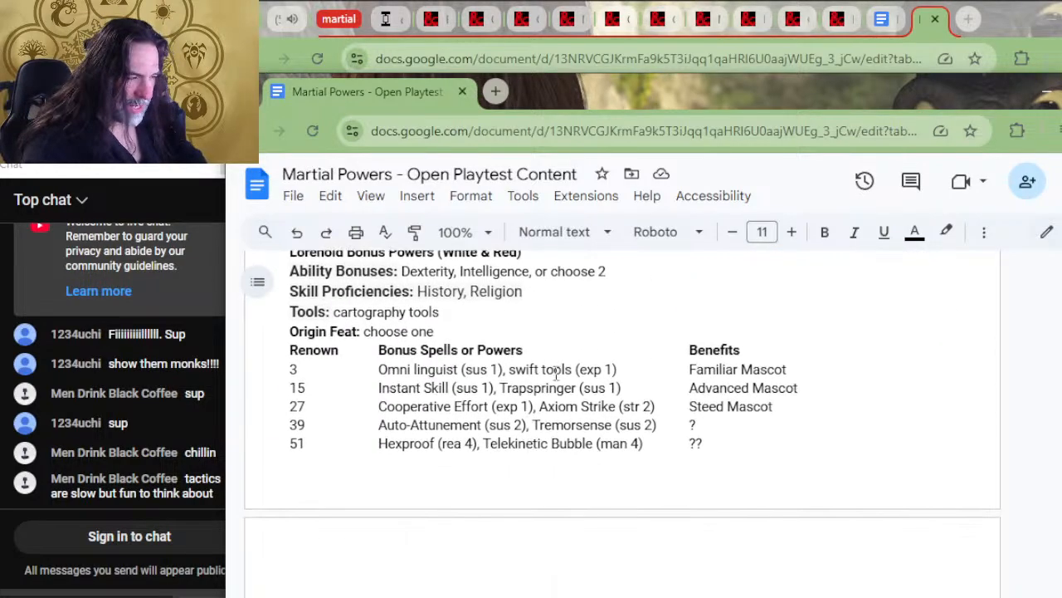
scroll(556, 387, "down", 15)
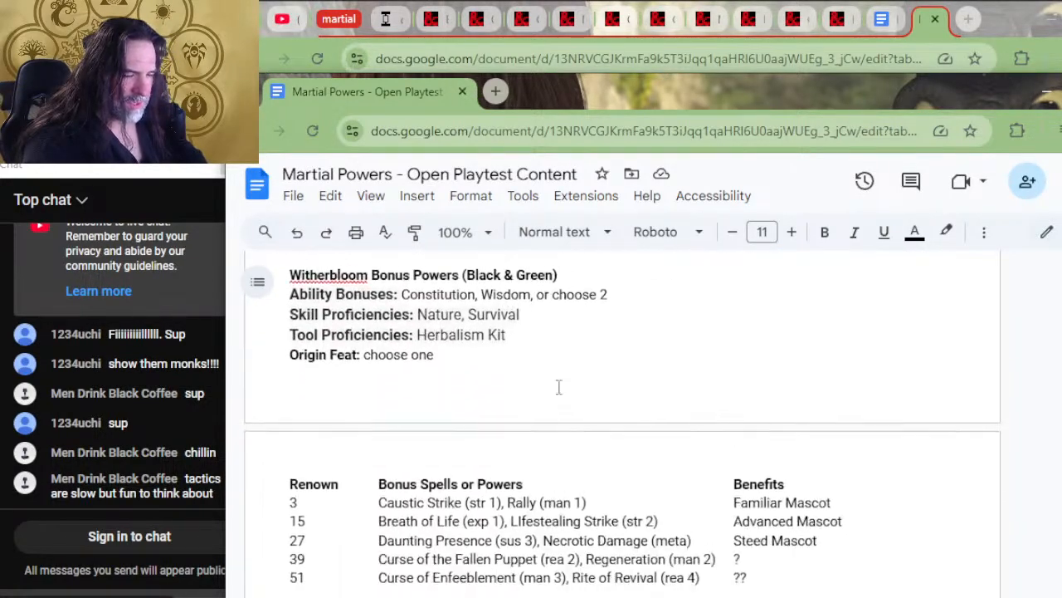
scroll(509, 407, "down", 4)
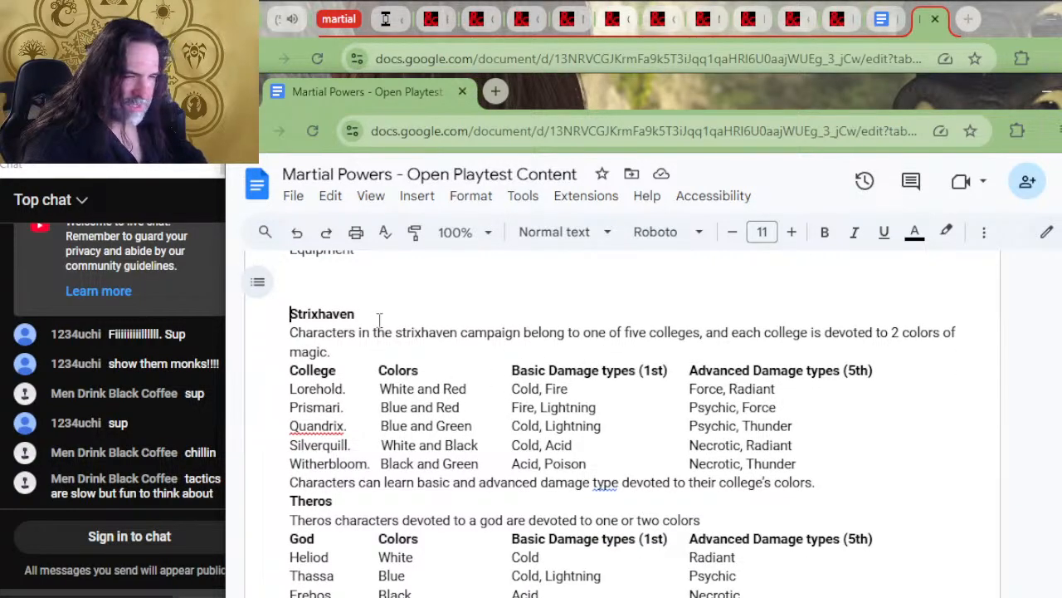
scroll(378, 324, "down", 4)
scroll(434, 328, "up", 4)
left_click_drag(292, 296, 848, 460)
scroll(865, 491, "down", 6)
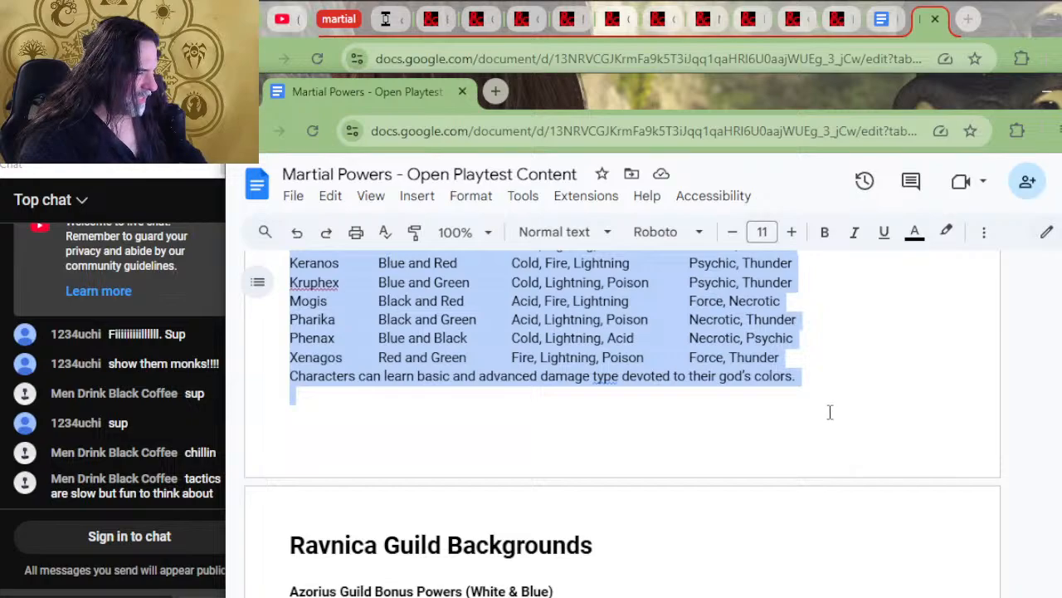
key("ctrl+x")
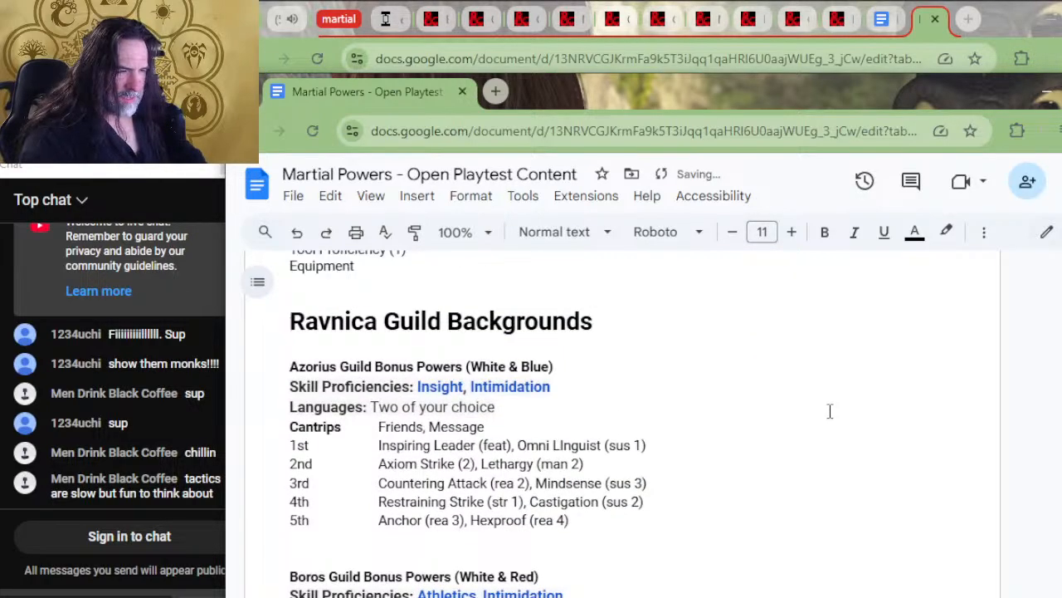
Paste the Strixhaven and Theros sections below the Ravnica guild damage table in the Magical Damage as Powers copy
key("alt+Tab")
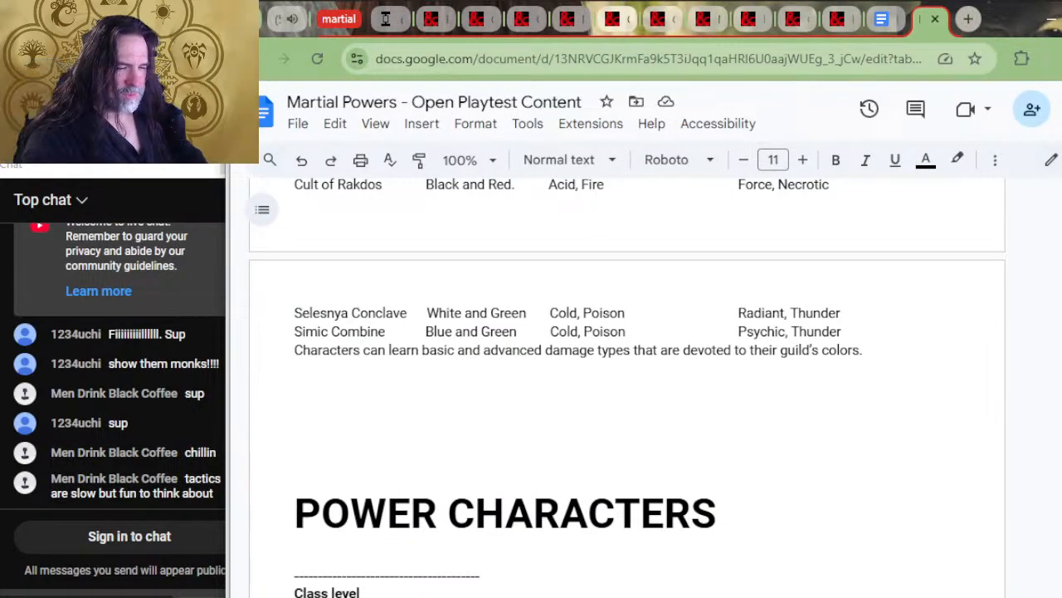
key("ctrl+v")
scroll(403, 580, "up", 5)
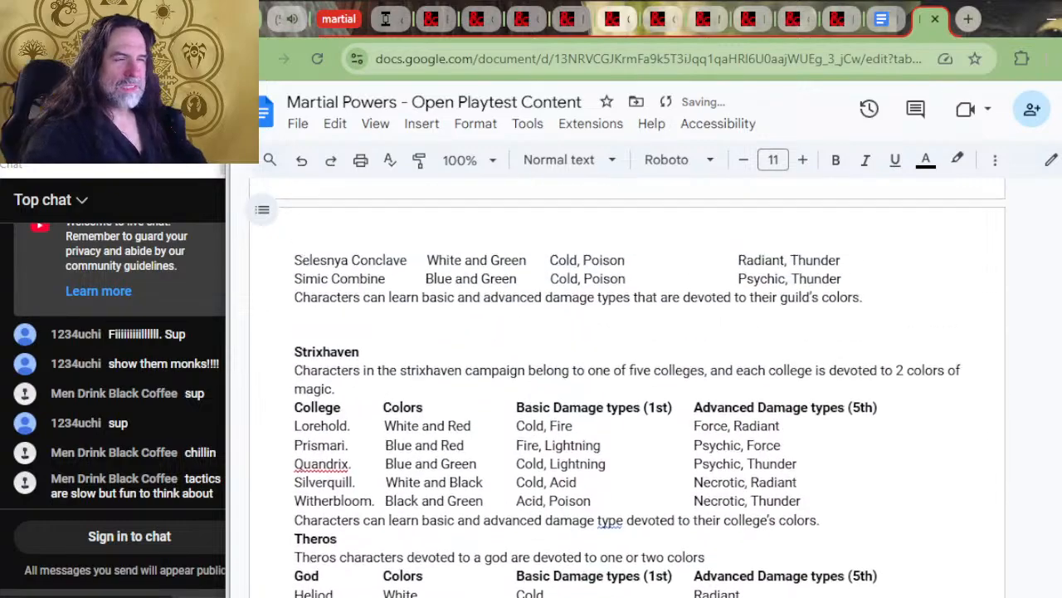
scroll(554, 280, "down", 2)
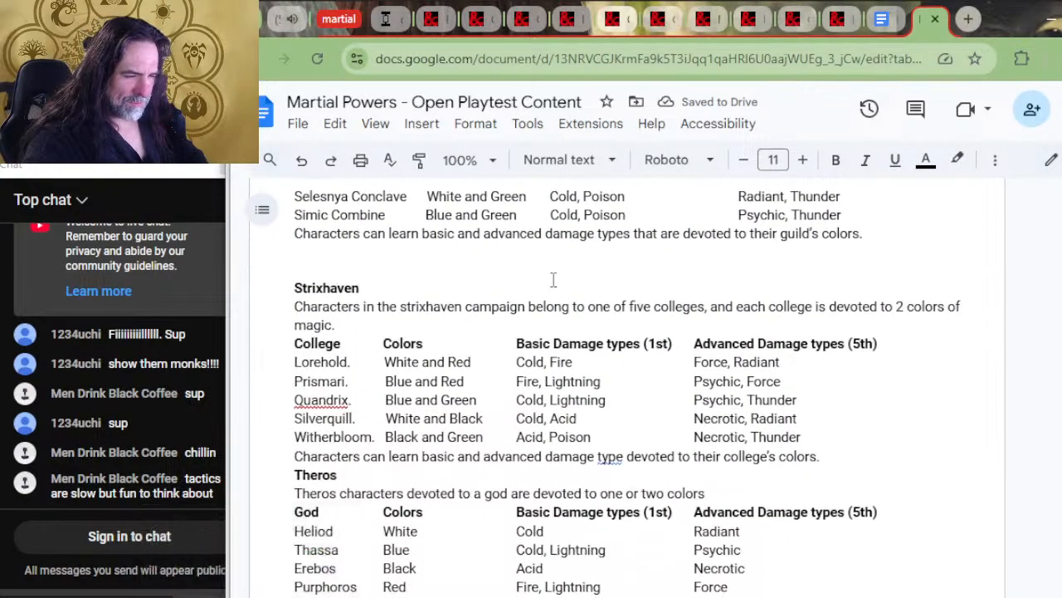
Insert two blank lines between the end of the Strixhaven section and the Theros heading
scroll(573, 298, "down", 2)
left_click(864, 291)
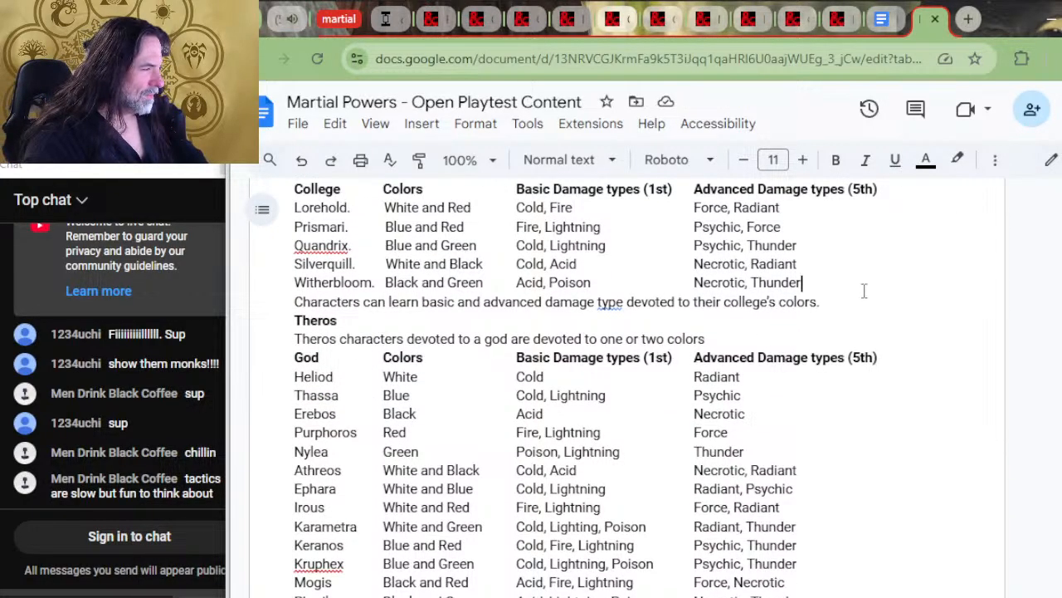
key("End")
key("Return")
key("Return")
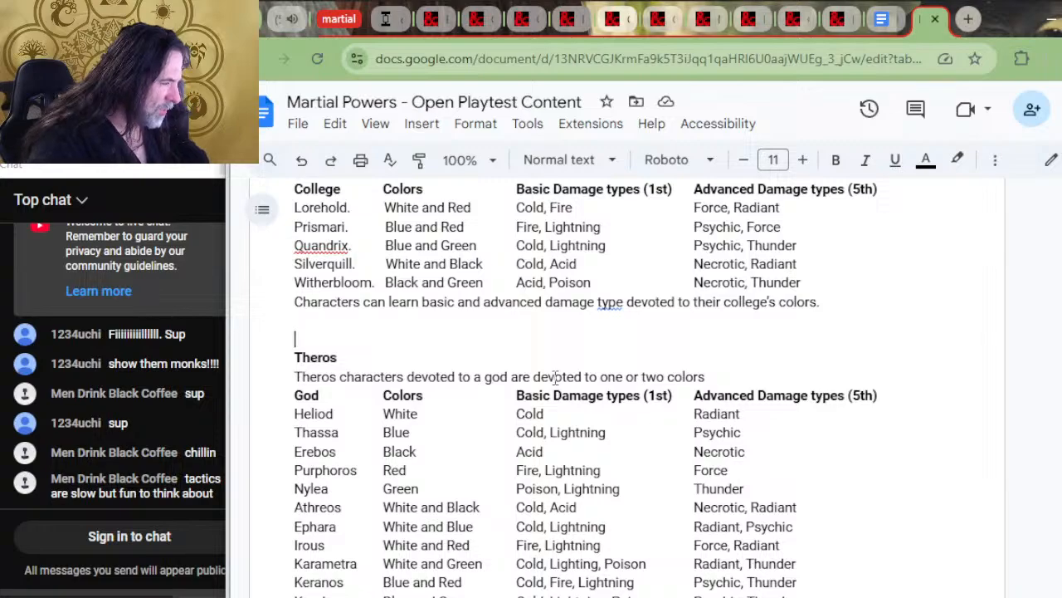
Delete the closing sentence about god's colors below the Theros table and the introductory sentence under the Theros heading
scroll(656, 253, "down", 2)
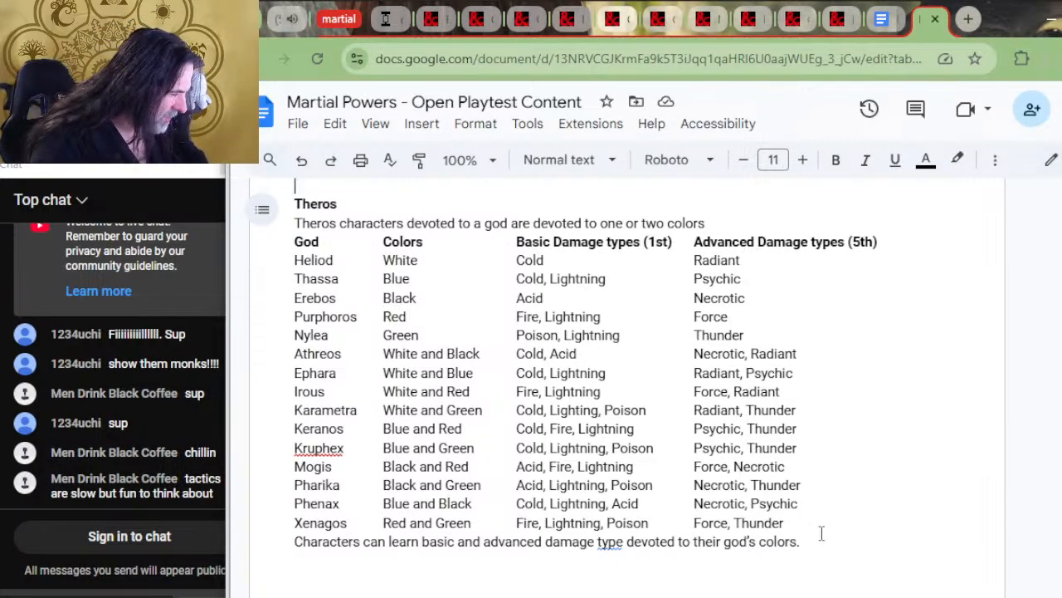
left_click_drag(814, 540, 815, 530)
key("BackSpace")
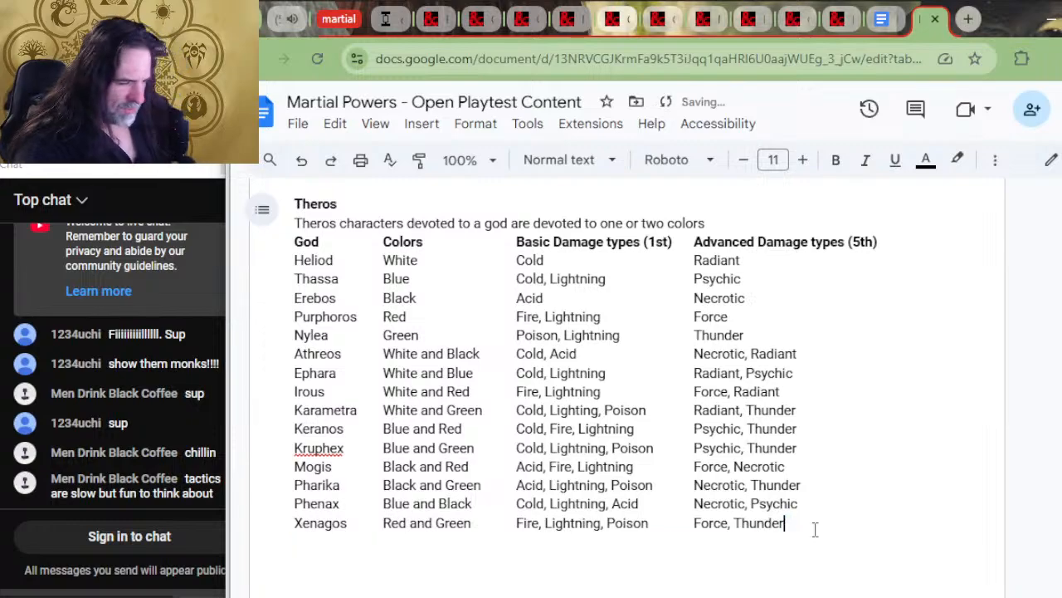
scroll(801, 523, "up", 2)
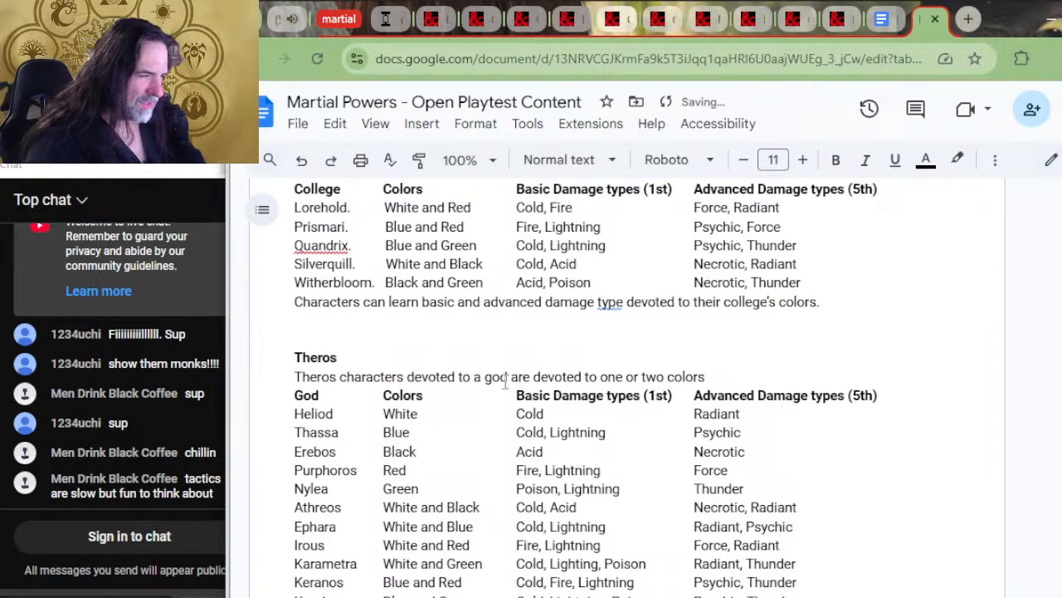
key("shift+Up")
key("shift+Home")
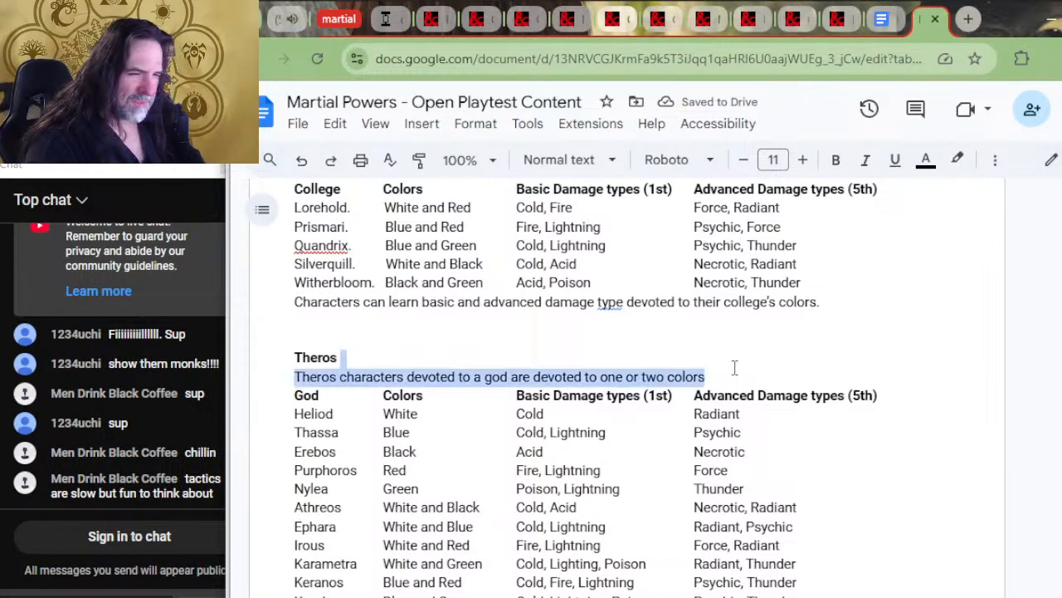
key("BackSpace")
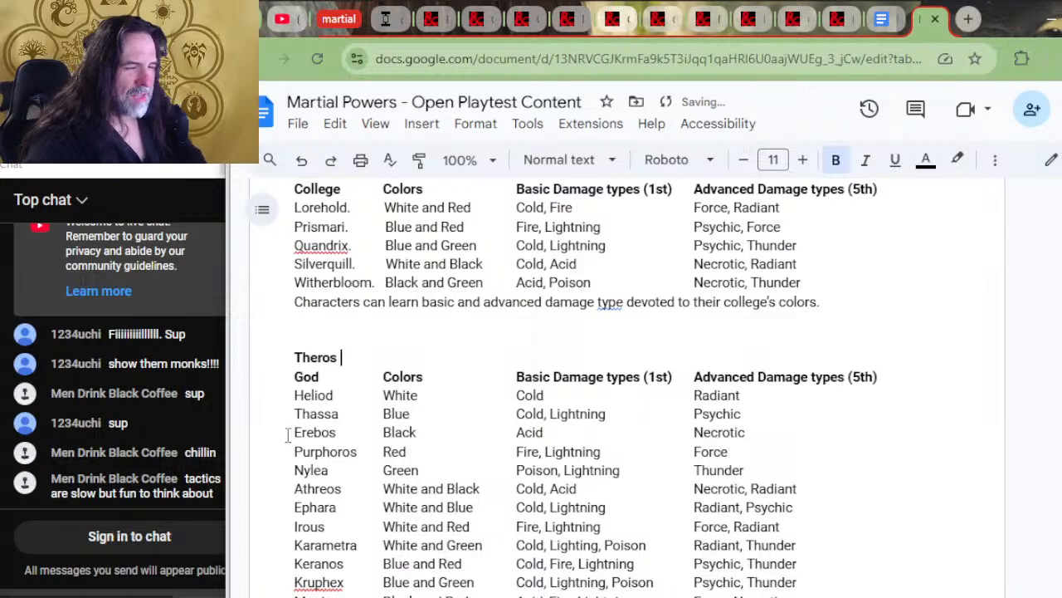
Rename the Theros table's "God" column header to "Diety"
double_click(317, 377)
type("D")
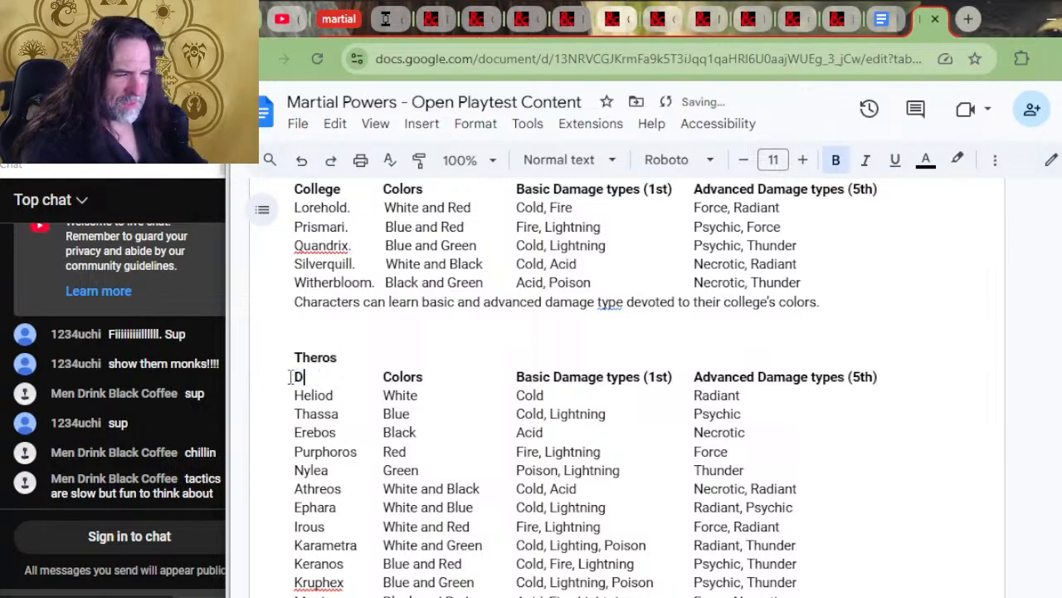
type("iety")
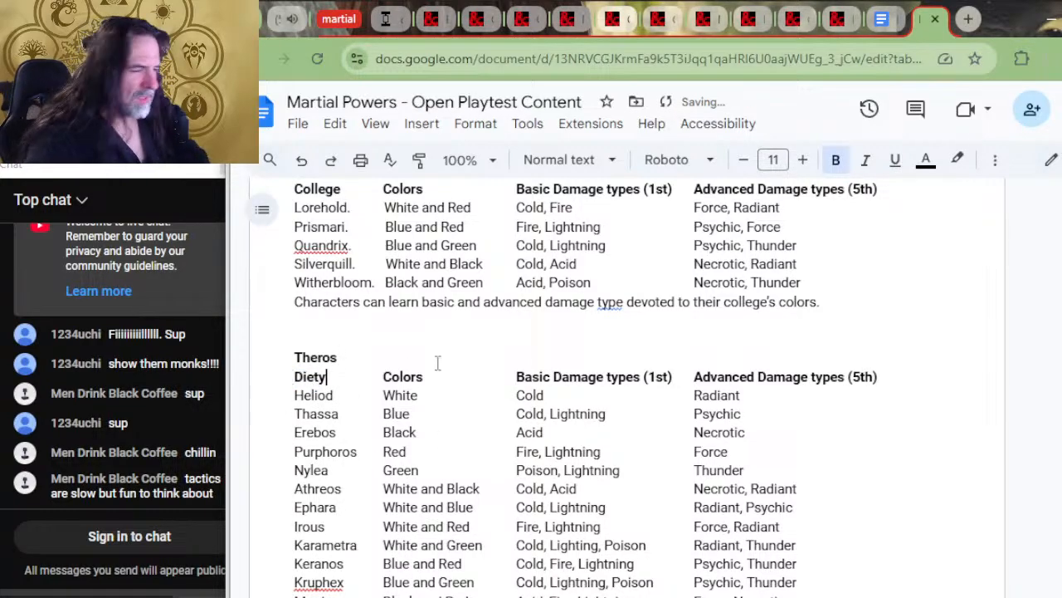
Delete the introductory sentence about the five colleges under the Strixhaven heading
scroll(670, 359, "up", 4)
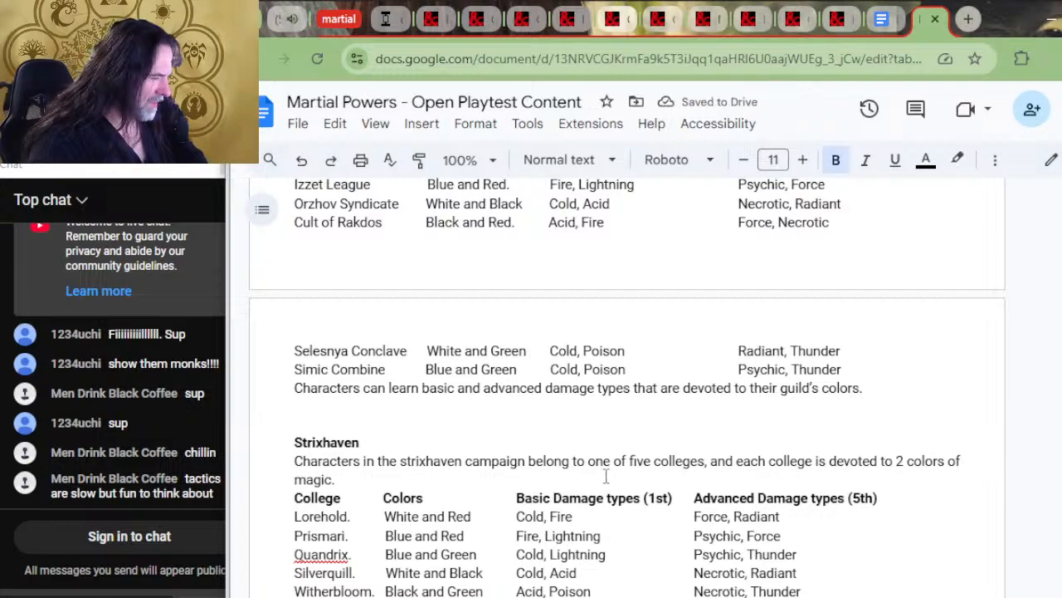
left_click_drag(606, 482, 602, 448)
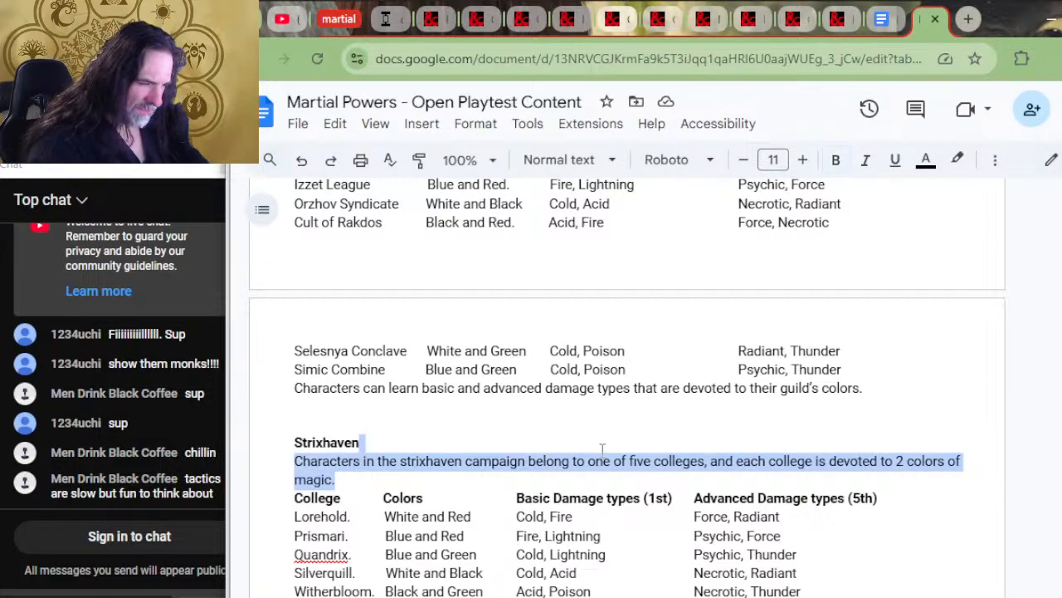
key("BackSpace")
Delete the closing sentences about learning basic and advanced damage types below the Ravnica and Strixhaven tables
scroll(610, 436, "up", 2)
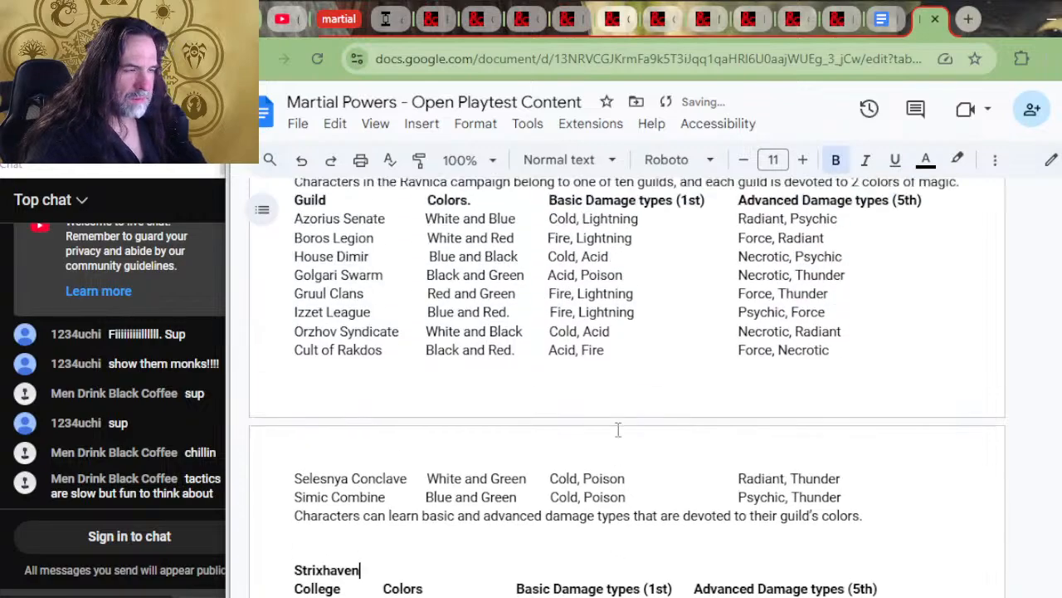
scroll(702, 448, "down", 2)
left_click(905, 385)
left_click_drag(905, 385, 902, 374)
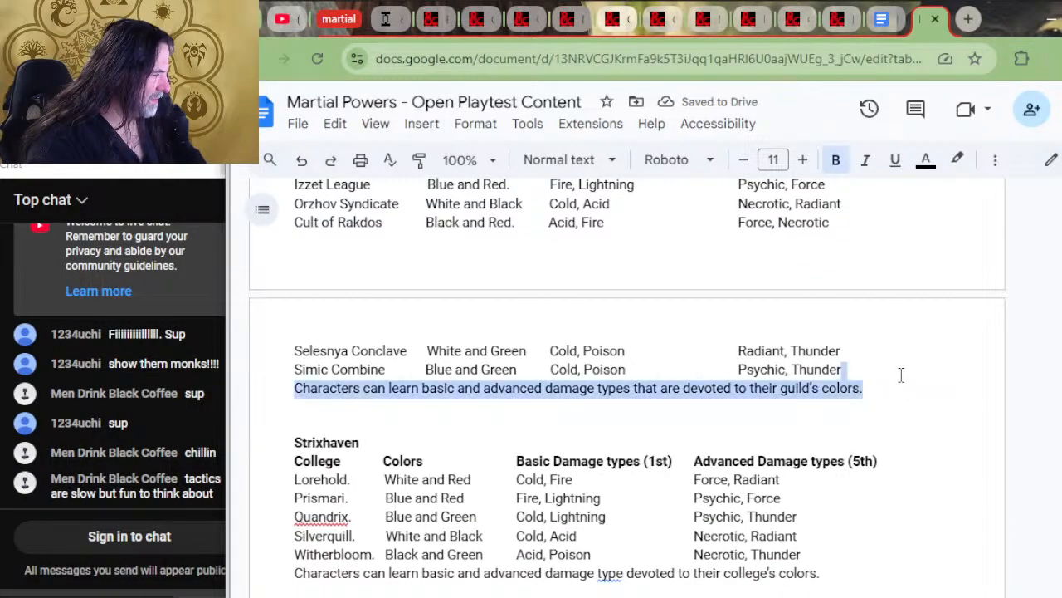
key("BackSpace")
left_click(854, 553)
left_click_drag(849, 551, 851, 544)
key("BackSpace")
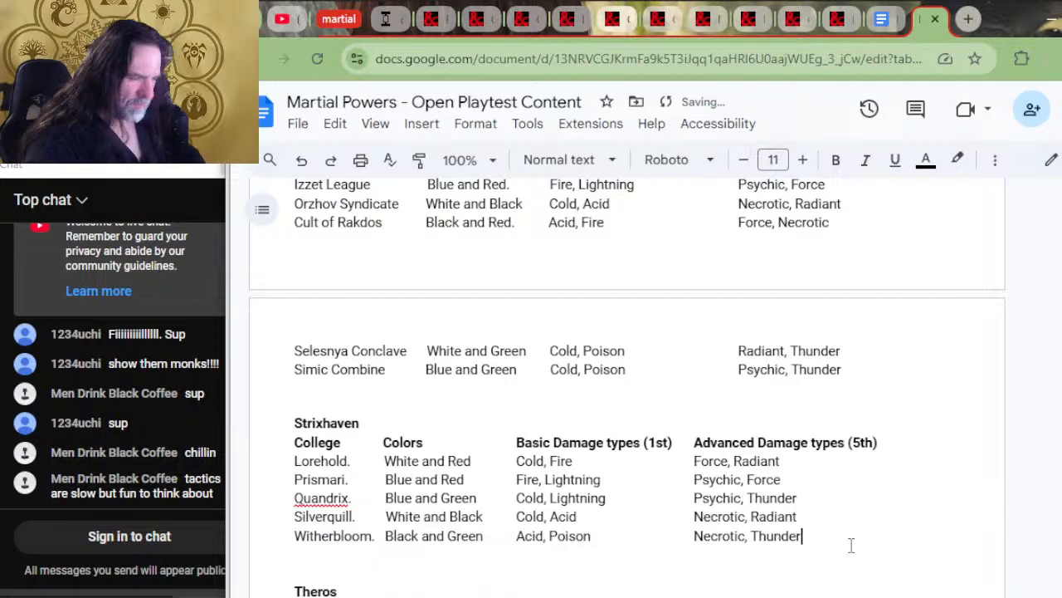
Delete the introductory sentence about the ten guilds under the Ravnica heading, leaving the guild table directly below the heading
scroll(664, 489, "up", 4)
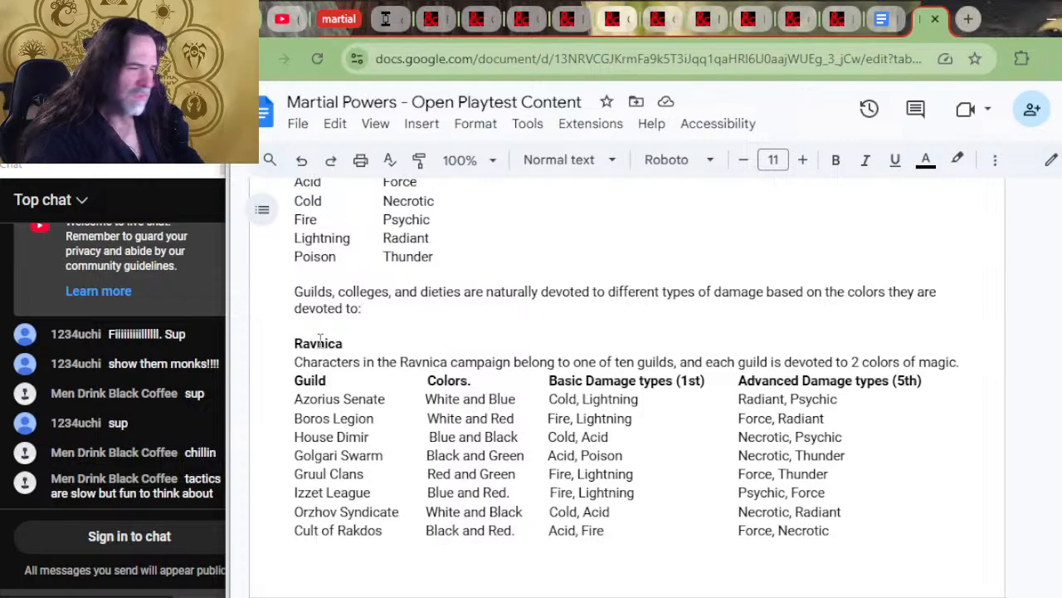
scroll(448, 315, "up", 2)
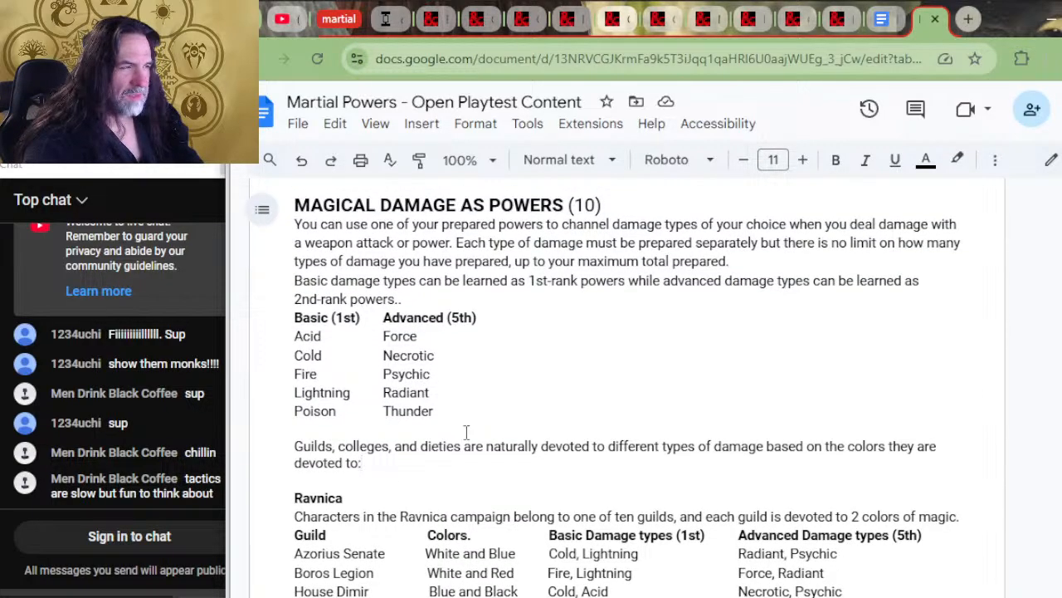
scroll(465, 507, "down", 2)
left_click(365, 331)
left_click_drag(346, 341, 301, 343)
left_click_drag(959, 361, 952, 347)
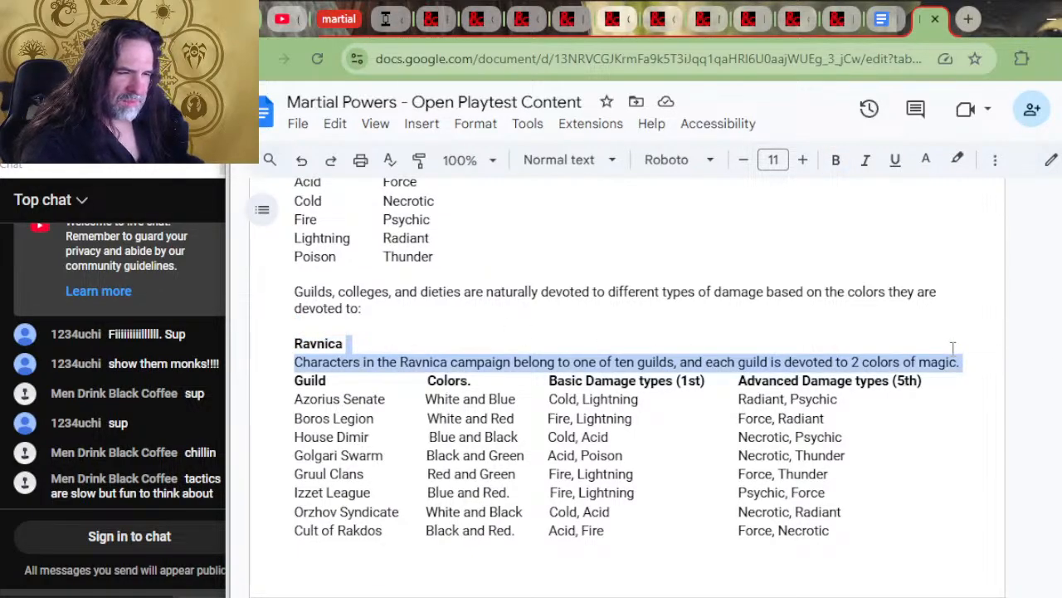
key("BackSpace")
scroll(356, 419, "down", 3)
scroll(241, 322, "down", 1)
key("BackSpace")
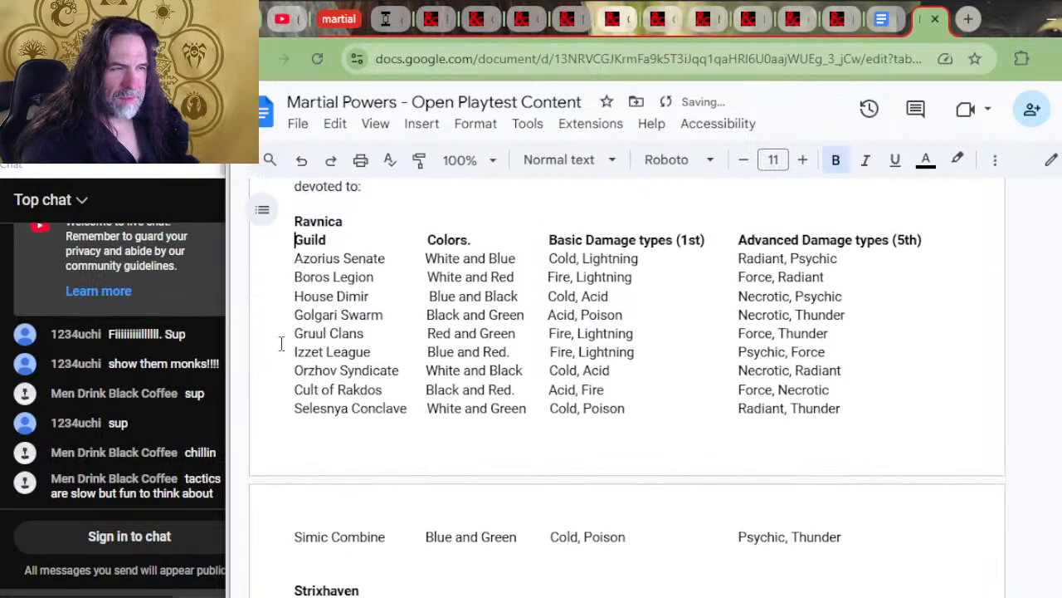
Remove the surplus blank lines between the Theros table and the POWER CHARACTERS heading
scroll(520, 357, "down", 5)
scroll(521, 356, "down", 4)
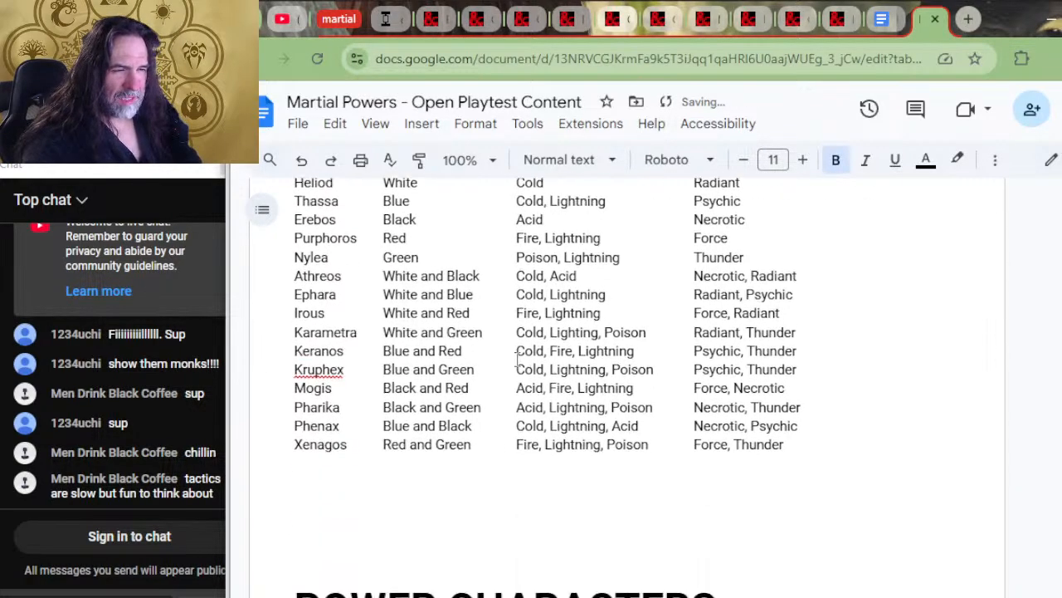
left_click(403, 387)
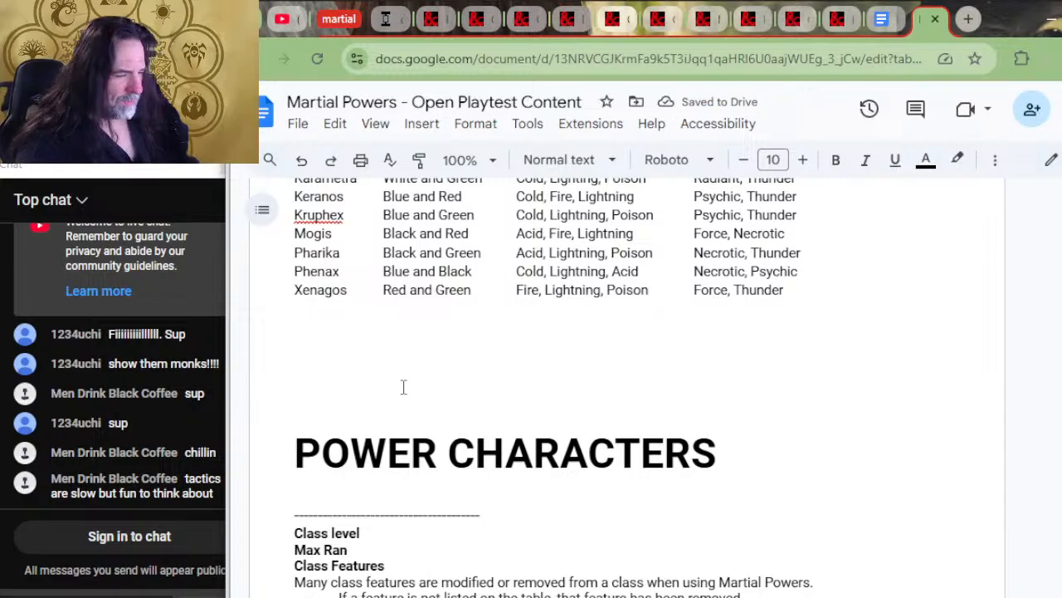
key("BackSpace")
key("BackSpace")
key("BackSpace")
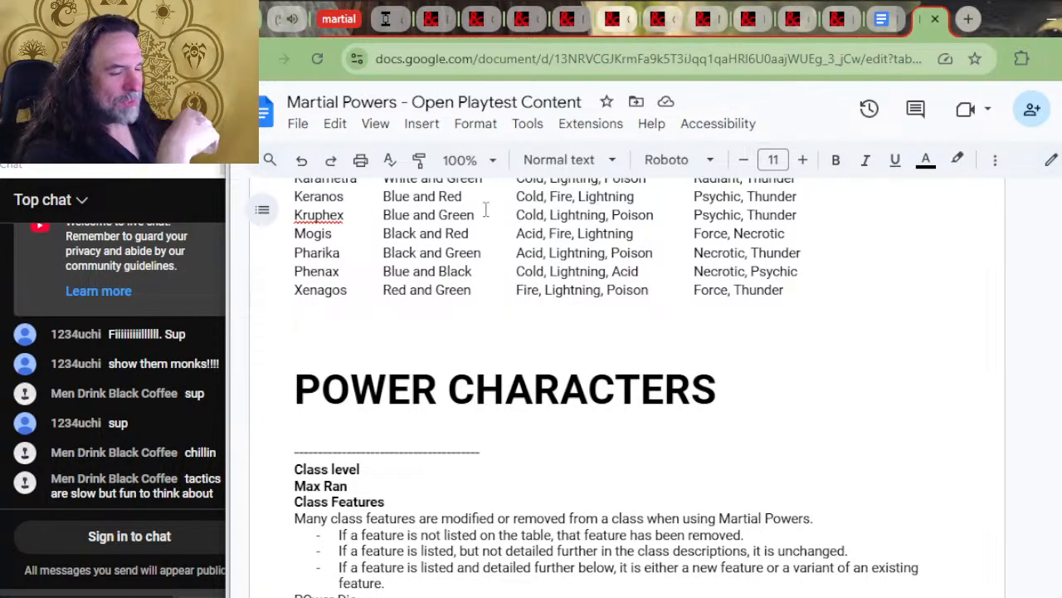
Look over the Strixhaven and Theros damage tables and return to the other open copy at the college backgrounds
scroll(542, 365, "up", 5)
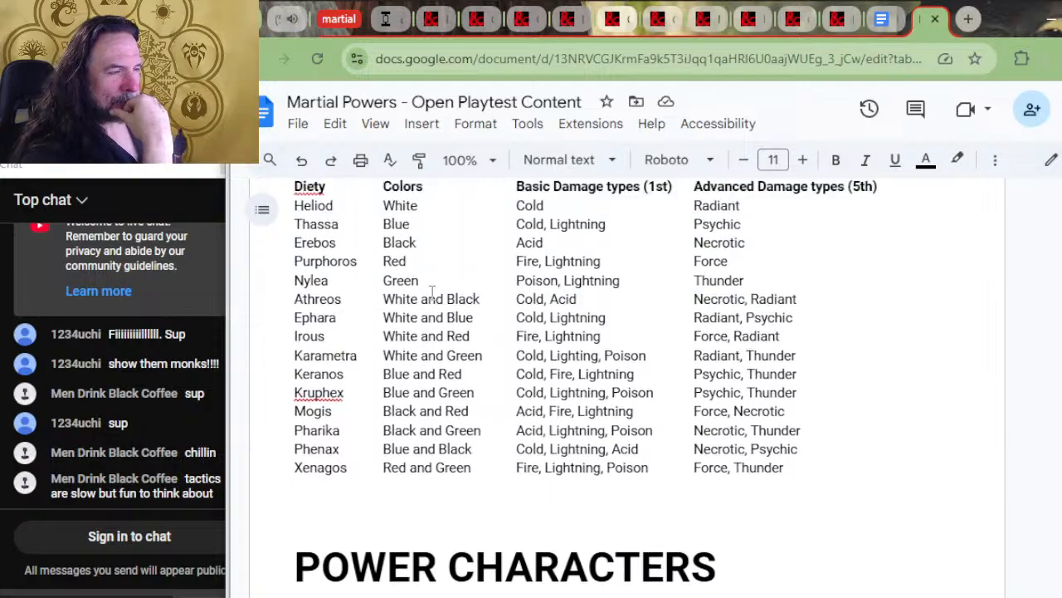
scroll(541, 365, "down", 5)
scroll(834, 270, "up", 10)
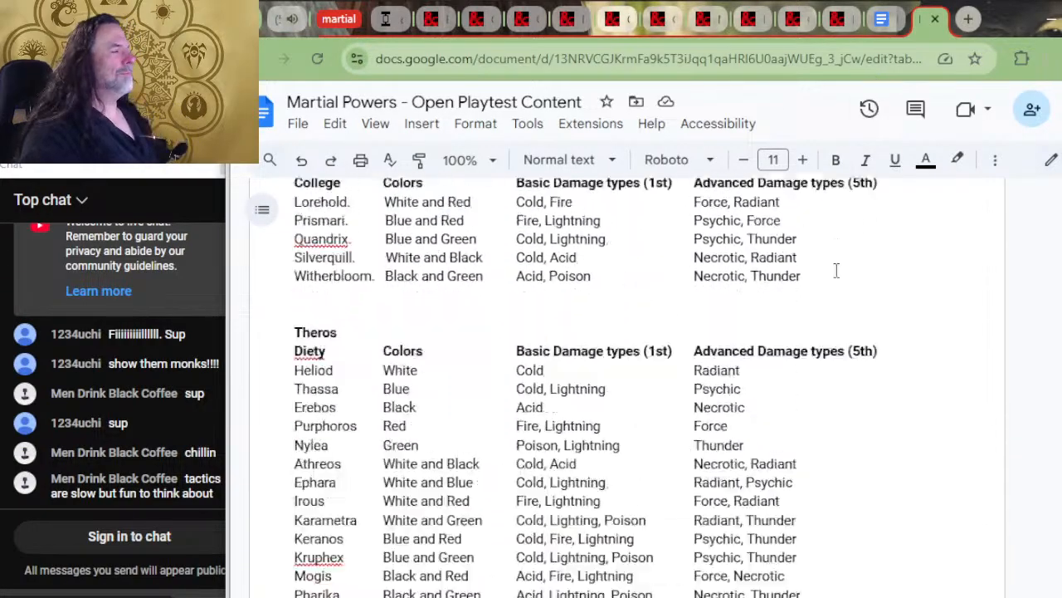
key("alt+Tab")
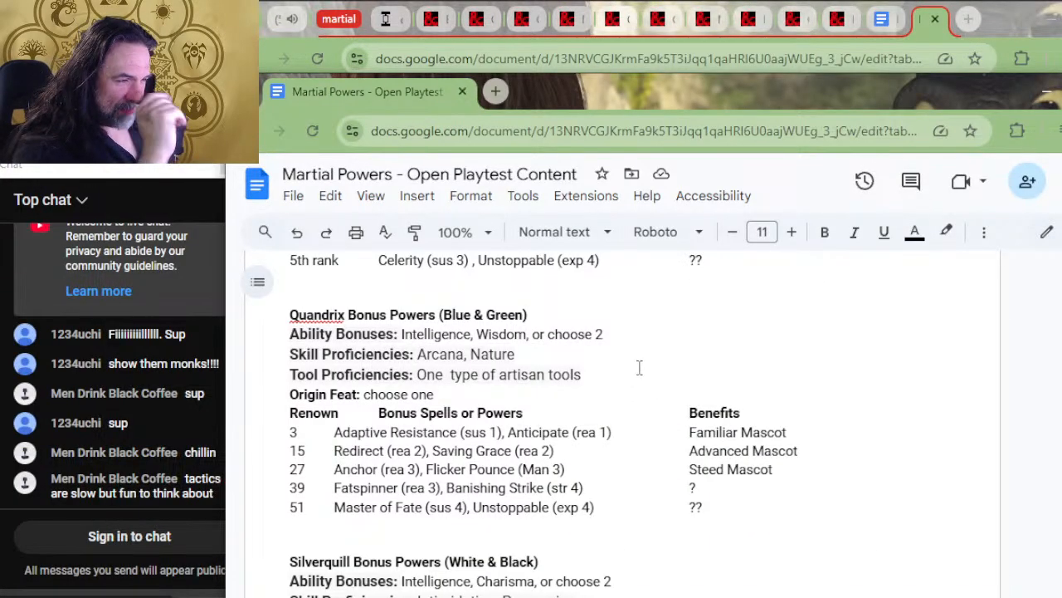
Cut the entire Ravnica Guild Backgrounds section, Azorius through Simic, from below the Theros background list
scroll(594, 442, "down", 8)
scroll(594, 442, "down", 5)
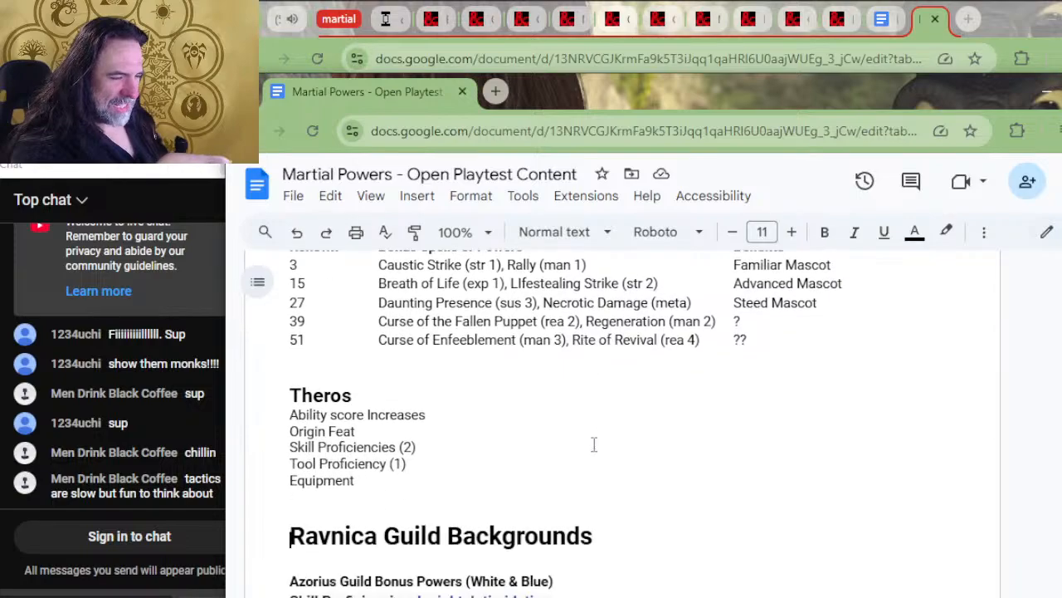
left_click_drag(384, 356, 240, 402)
left_click(424, 442)
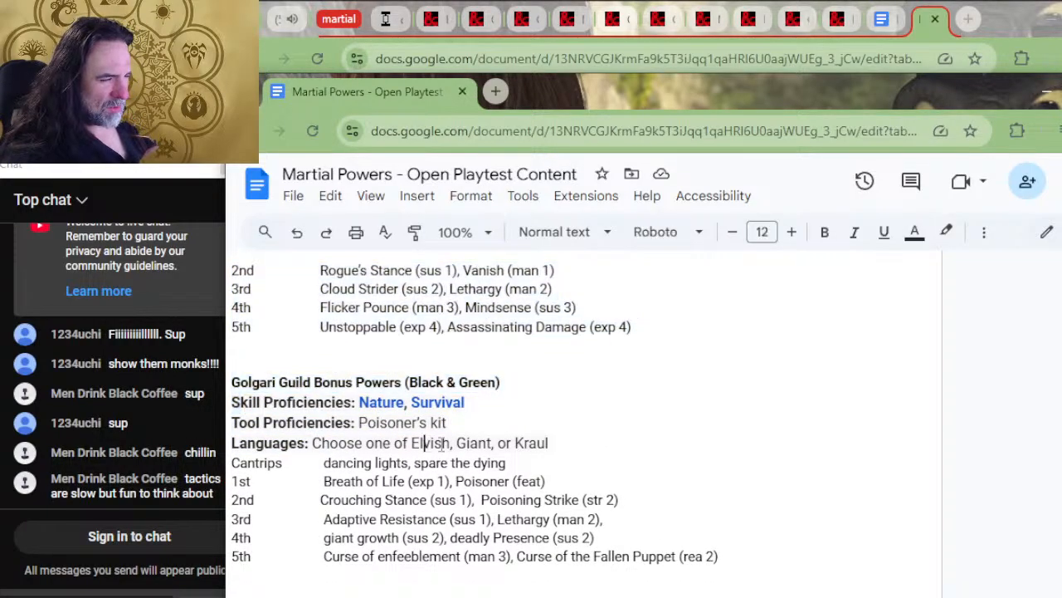
scroll(412, 429, "down", 10)
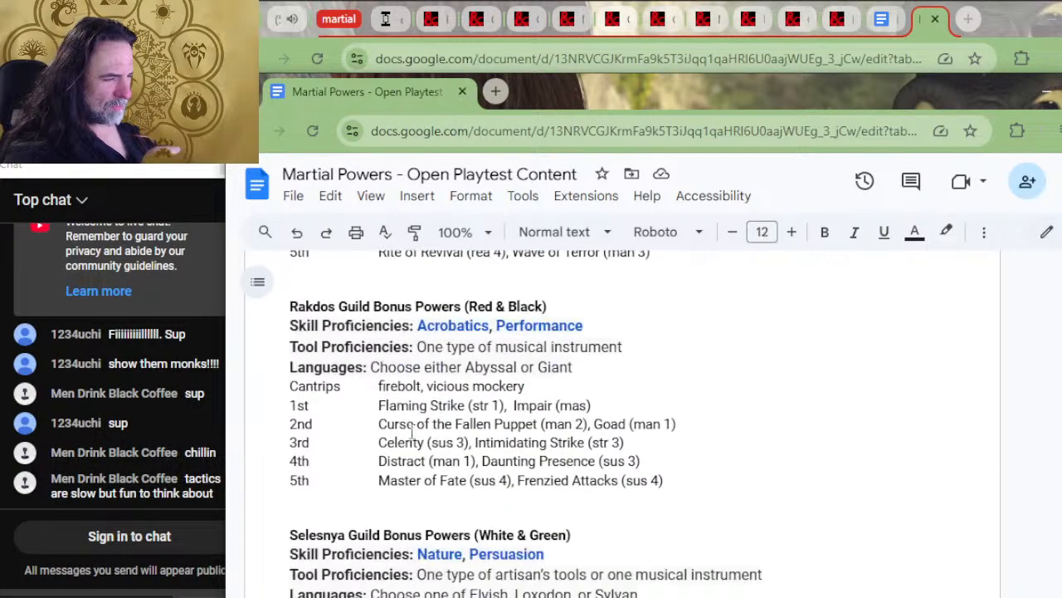
scroll(411, 429, "down", 4)
scroll(427, 446, "up", 5)
scroll(427, 446, "down", 4)
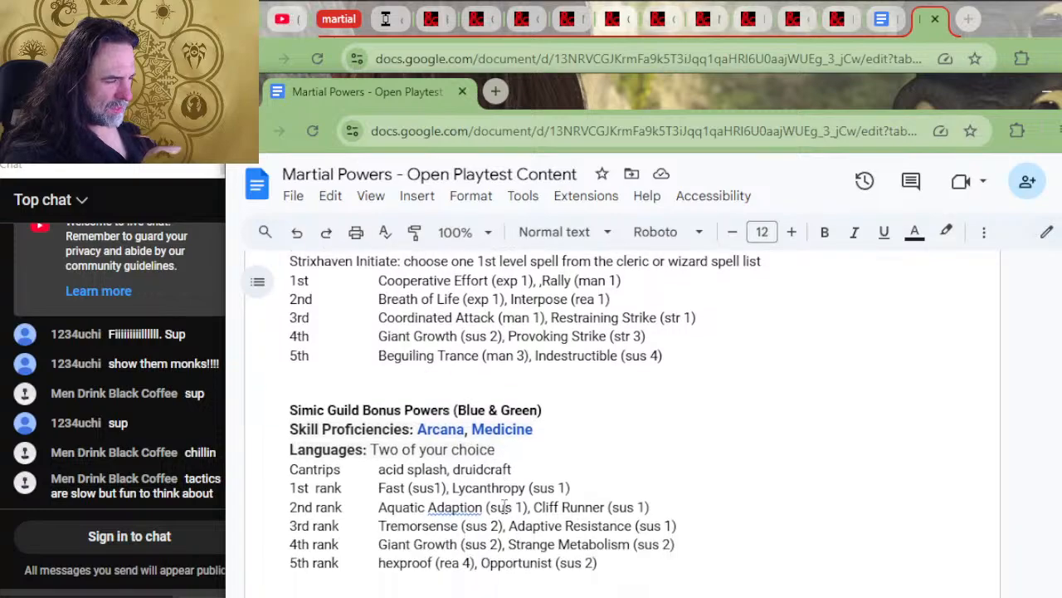
left_click_drag(528, 373, 295, 412)
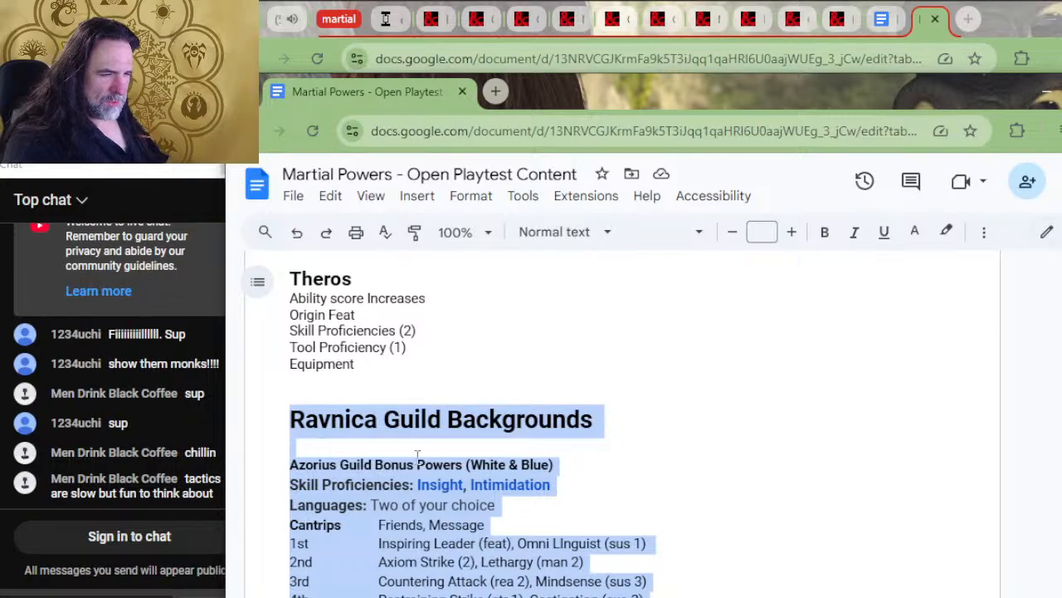
key("Delete")
scroll(426, 449, "down", 1)
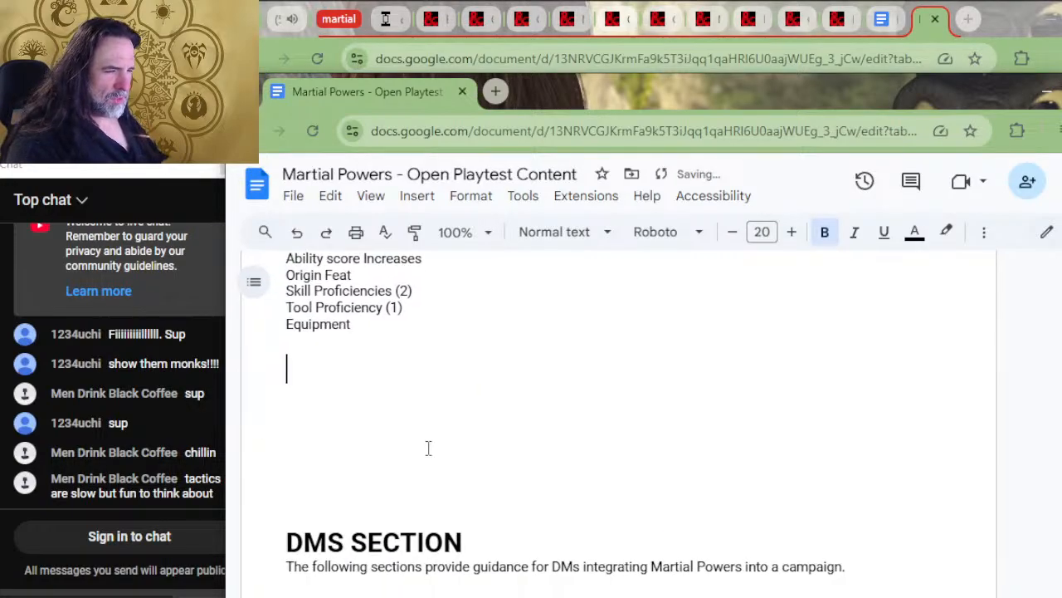
Insert blank lines between the High Status origin feat and the Ravnica heading and place the cut Ravnica Guild Backgrounds section there
scroll(455, 427, "up", 3)
key("ctrl+z")
scroll(486, 424, "up", 10)
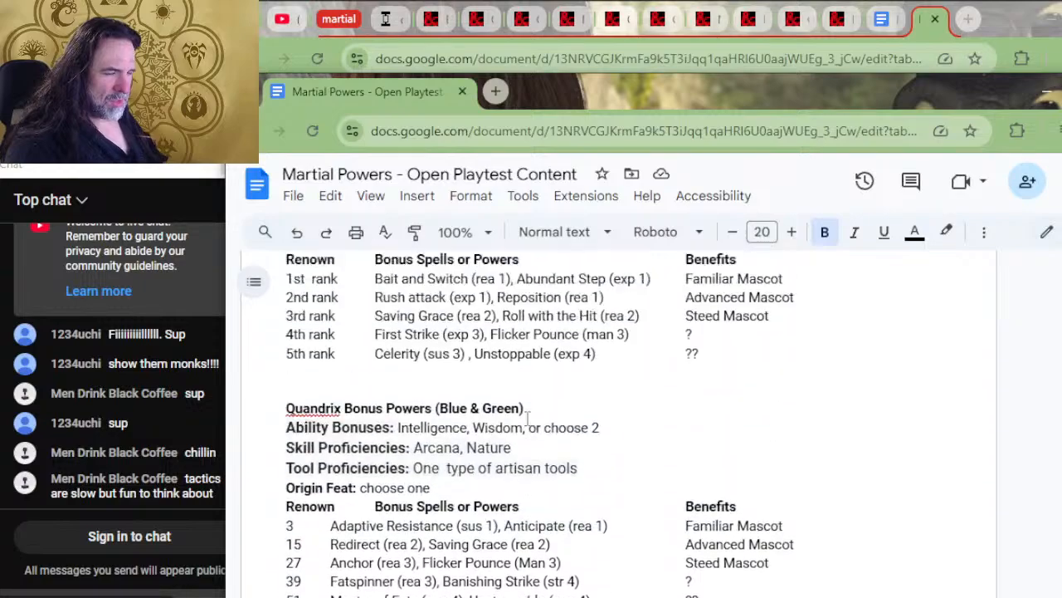
scroll(494, 448, "up", 2)
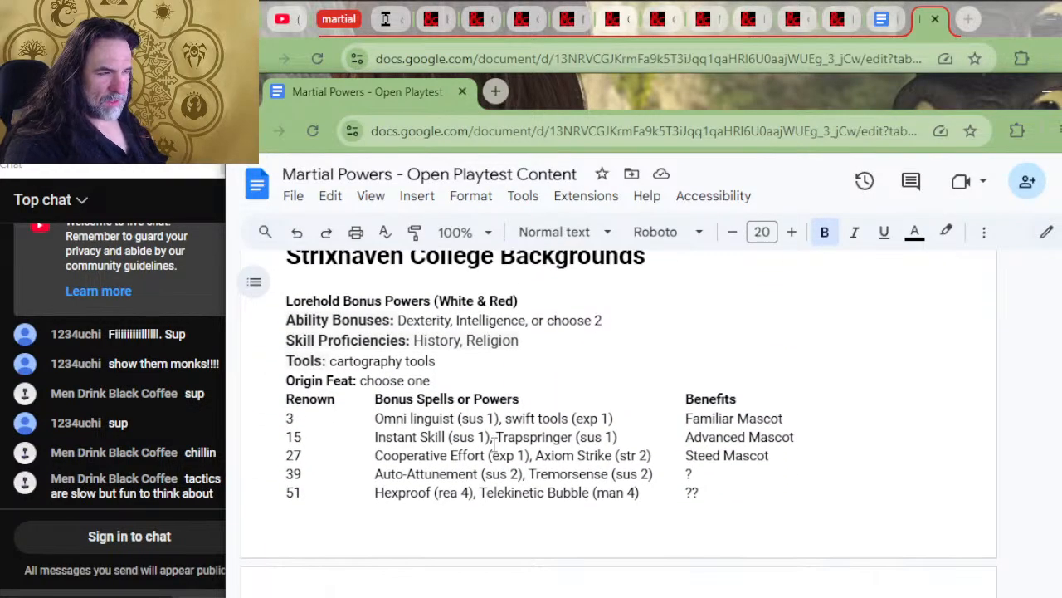
scroll(494, 444, "up", 10)
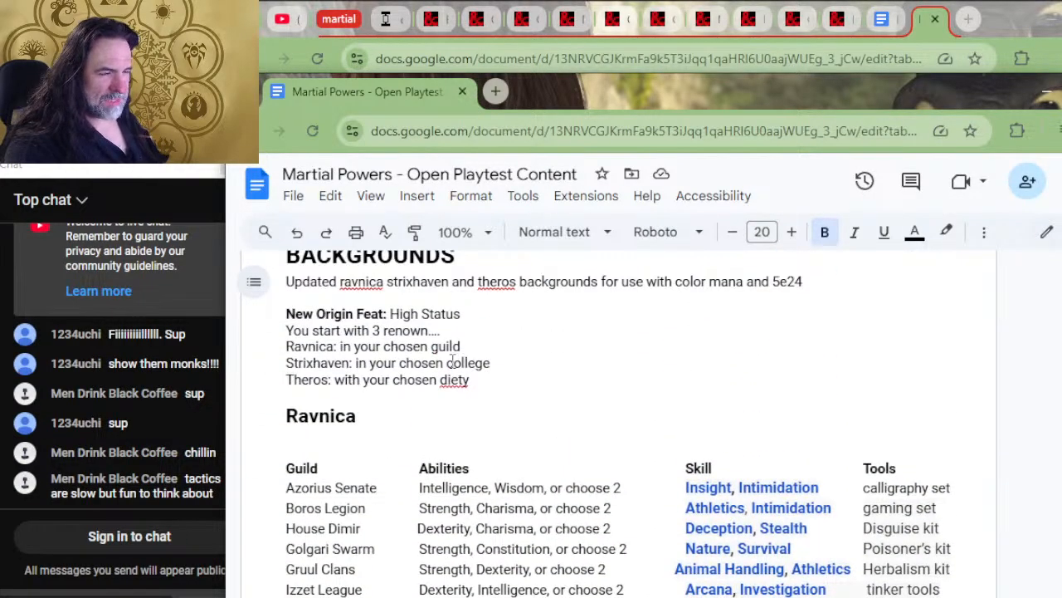
left_click(360, 403)
key("Return")
key("Return")
key("Return")
key("Return")
key("Return")
key("Return")
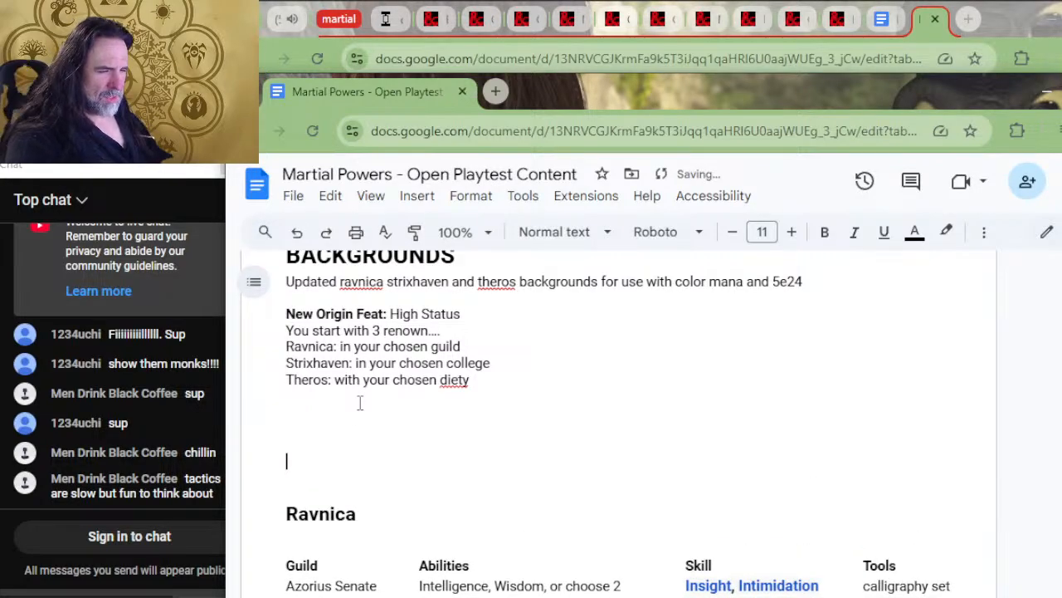
Copy Lorehold's lines from Ability Bonuses through the Renown header and paste them over Selesnya's Skill Proficiencies through Strixhaven Initiate lines
scroll(359, 403, "down", 10)
scroll(360, 404, "down", 6)
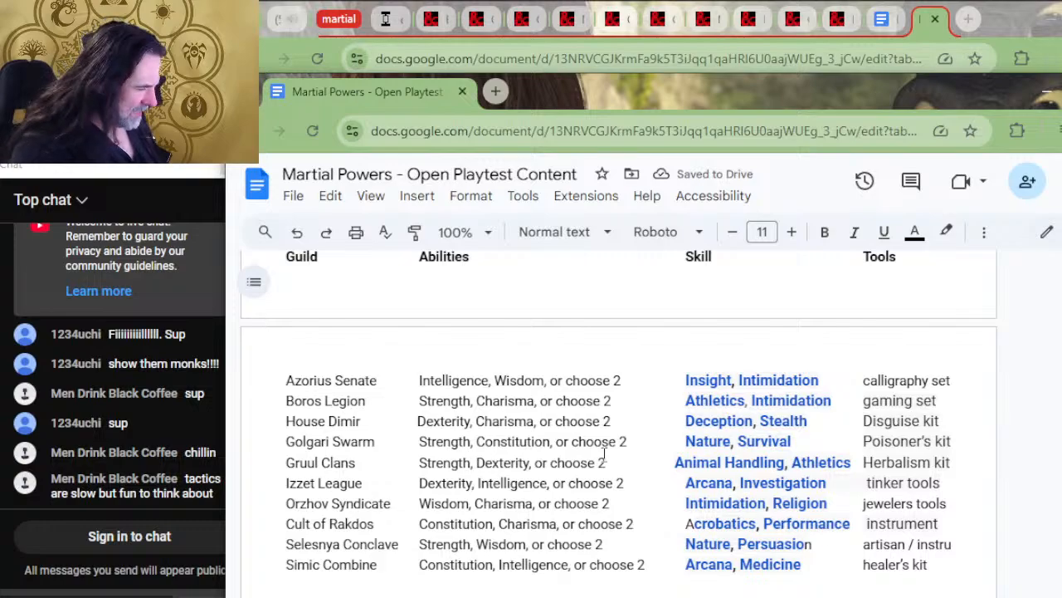
scroll(601, 455, "down", 2)
scroll(596, 455, "down", 5)
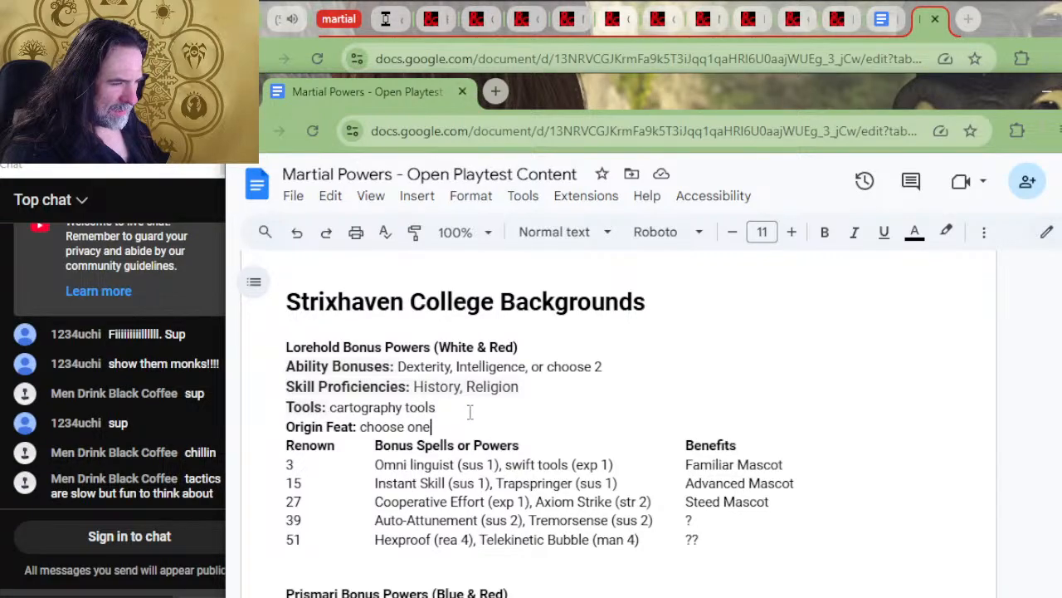
left_click_drag(763, 446, 273, 368)
key("ctrl+c")
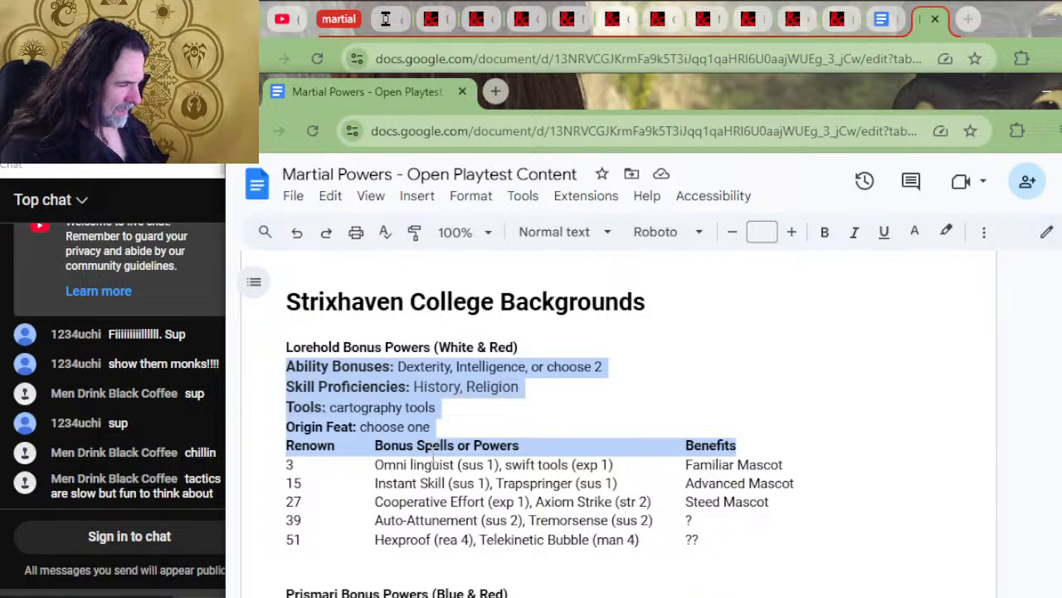
scroll(433, 454, "up", 5)
scroll(464, 424, "up", 2)
scroll(469, 440, "down", 15)
scroll(476, 465, "up", 4)
scroll(477, 465, "down", 2)
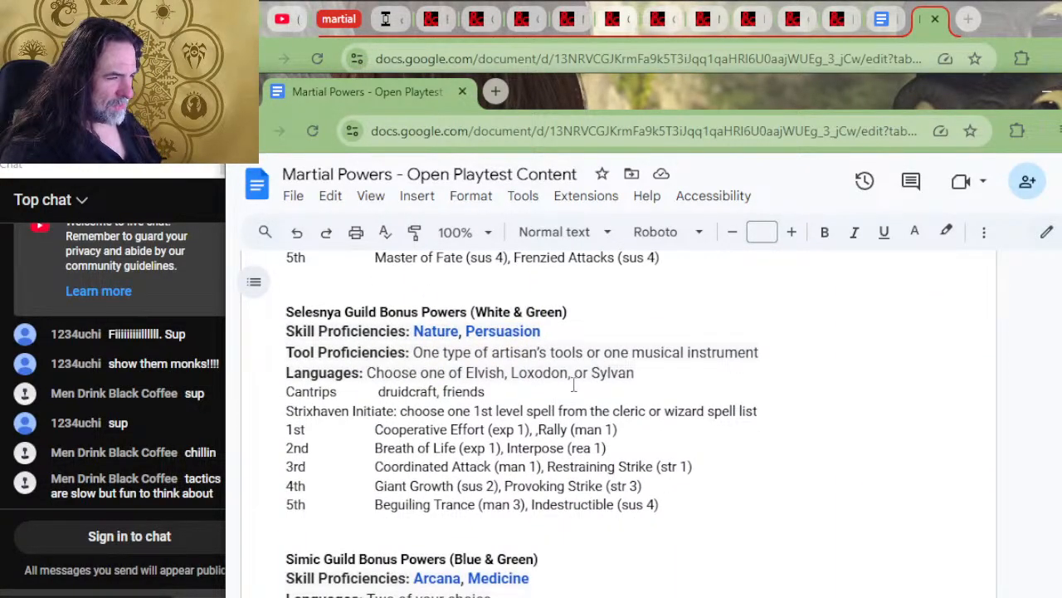
left_click(777, 411)
left_click_drag(778, 410, 253, 336)
key("ctrl+v")
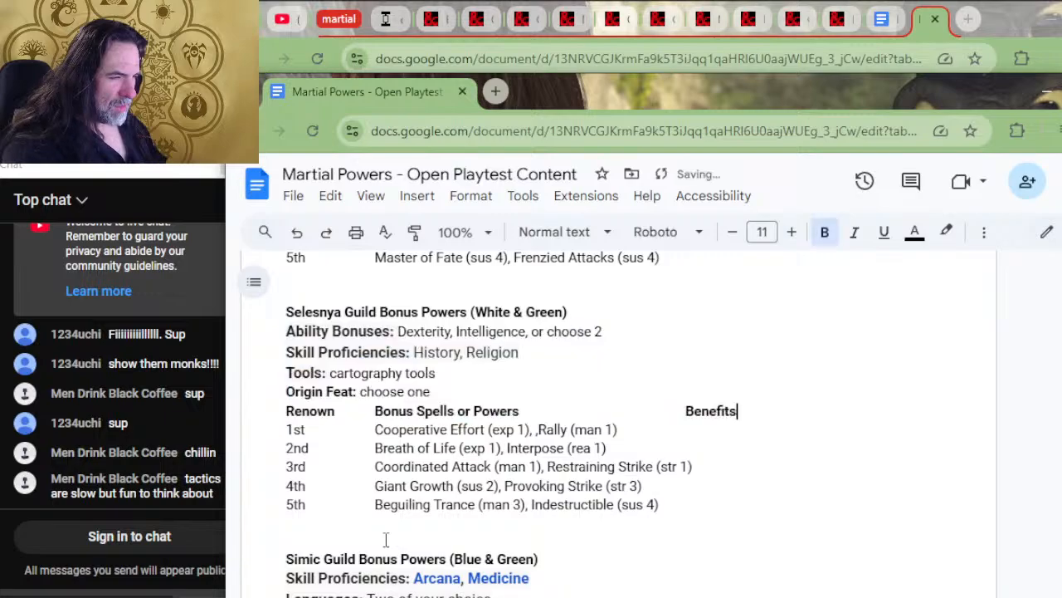
Replace the proficiency, language and cantrip lines of the Rakdos and Orzhov guilds with the copied Lorehold block
scroll(756, 463, "up", 4)
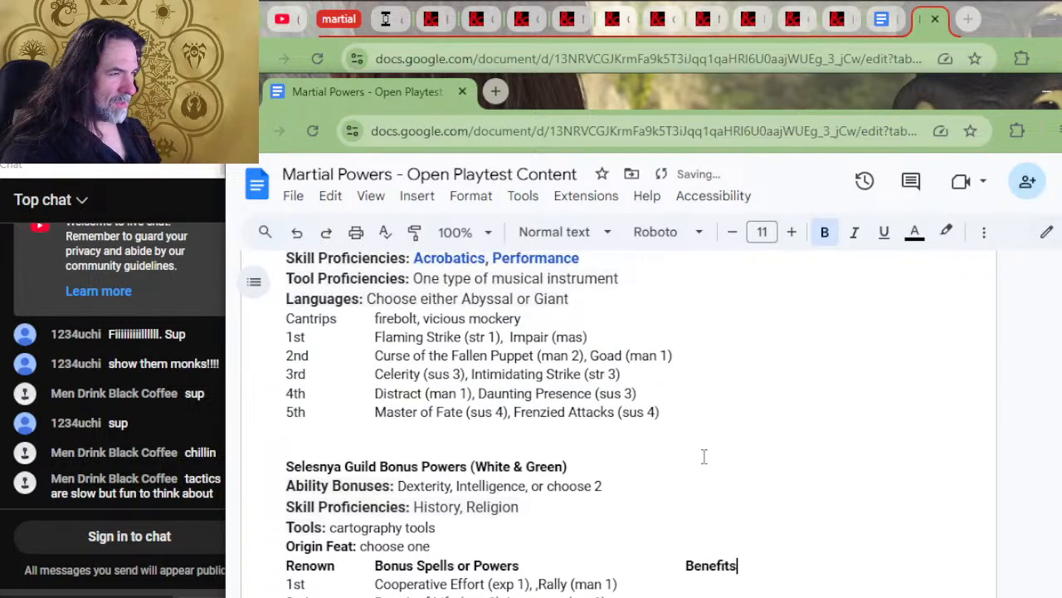
left_click_drag(612, 474, 283, 412)
key("ctrl+v")
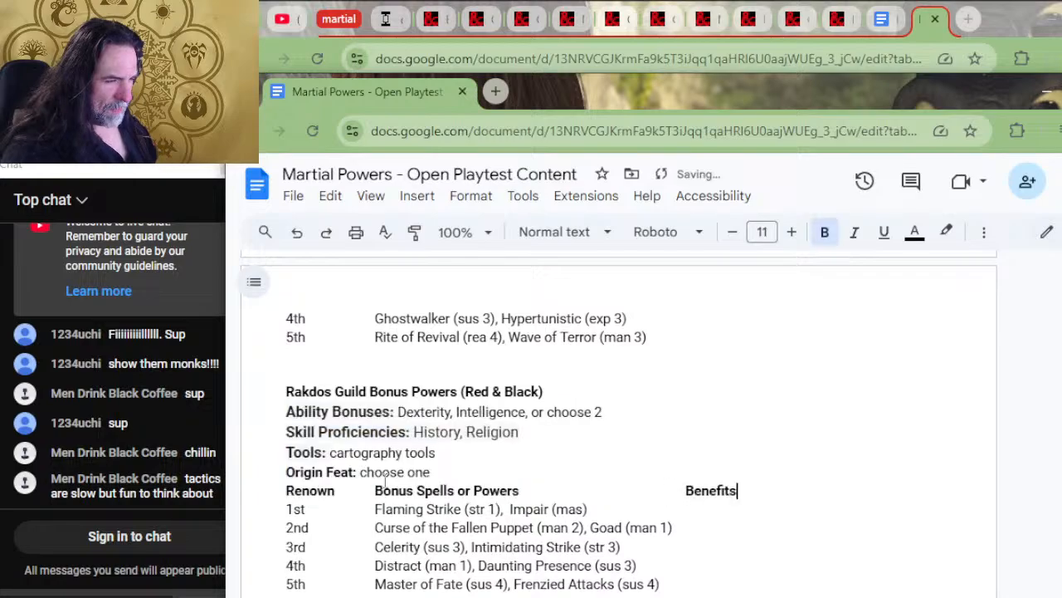
scroll(581, 446, "up", 5)
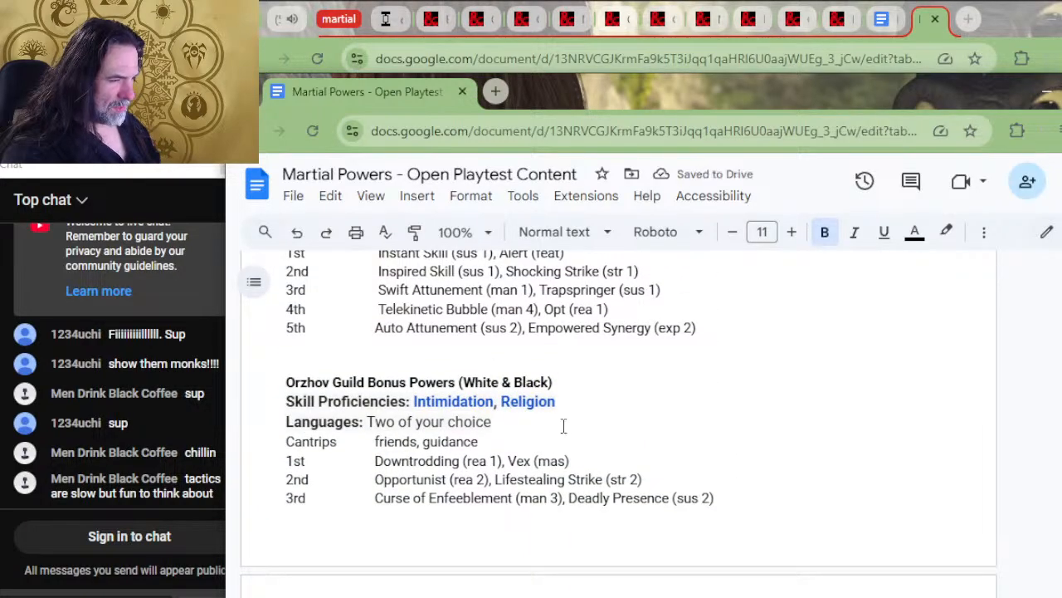
left_click_drag(561, 443, 277, 408)
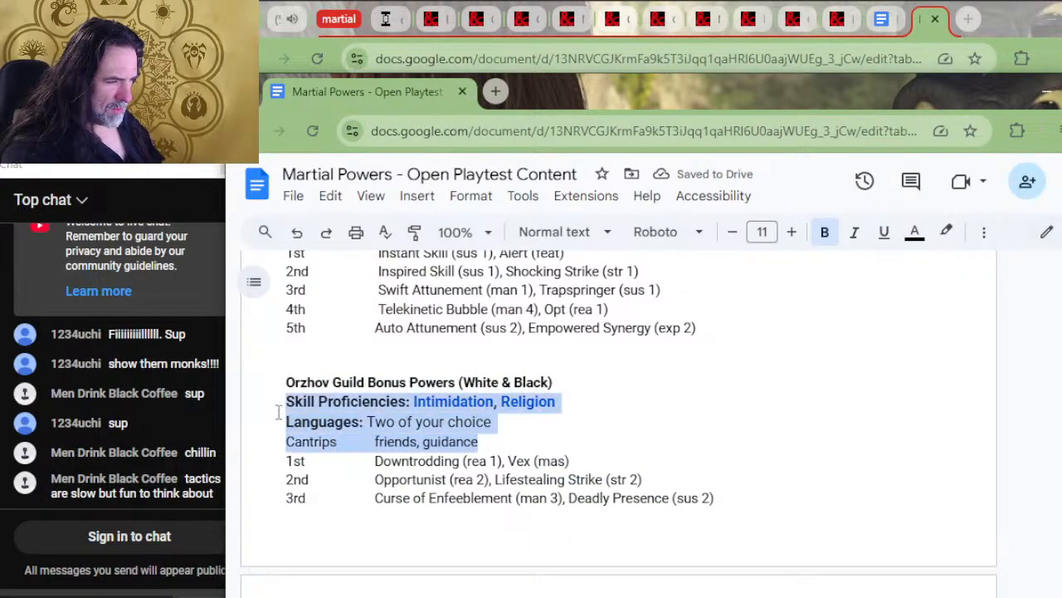
key("ctrl+v")
Paste the copied Lorehold block over the proficiency, language and cantrip lines of the Izzet and Gruul guilds
scroll(462, 443, "up", 4)
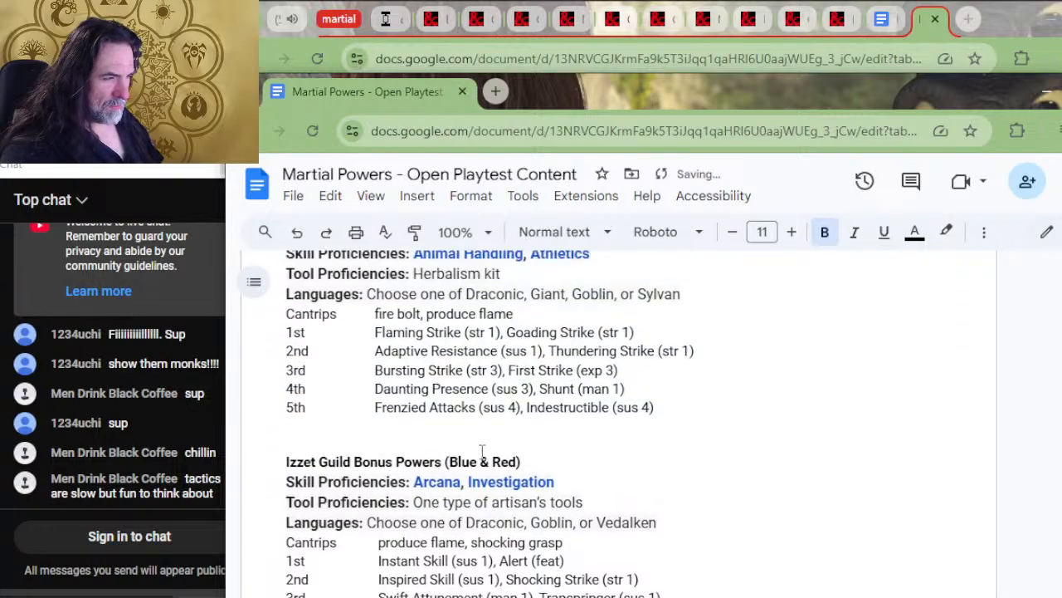
left_click_drag(563, 543, 268, 488)
type("Ability Bonuses: Dexterity, Intelligence, or Choose 2 Skill Proficiencies: History, Religion Tools: cartography tools Origin Feat: choose one Renown\tBonus Spells or Powers\tBenefits")
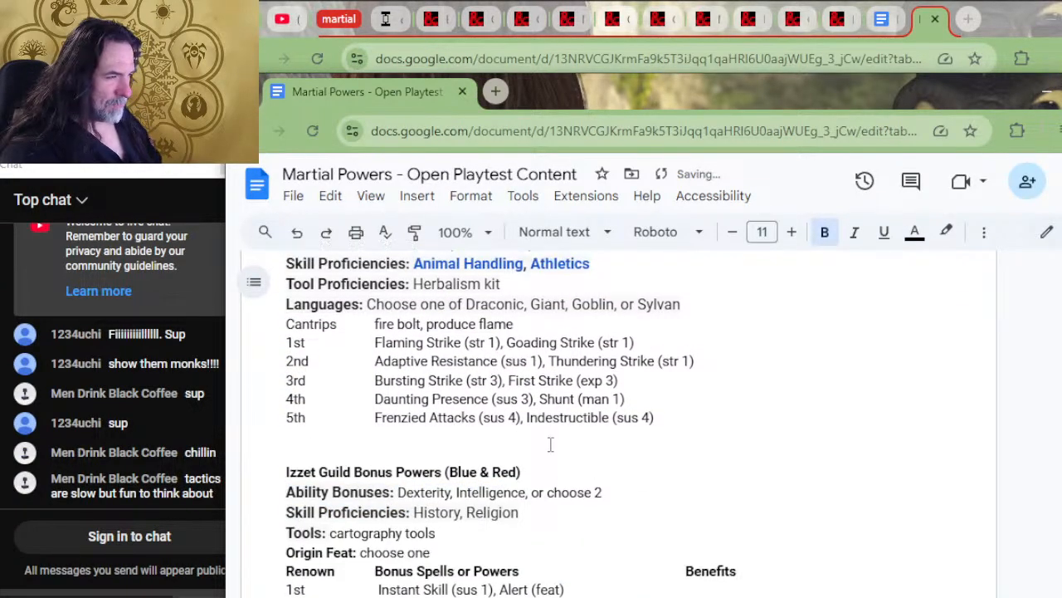
scroll(548, 446, "up", 2)
left_click(543, 470)
left_click_drag(544, 470, 286, 408)
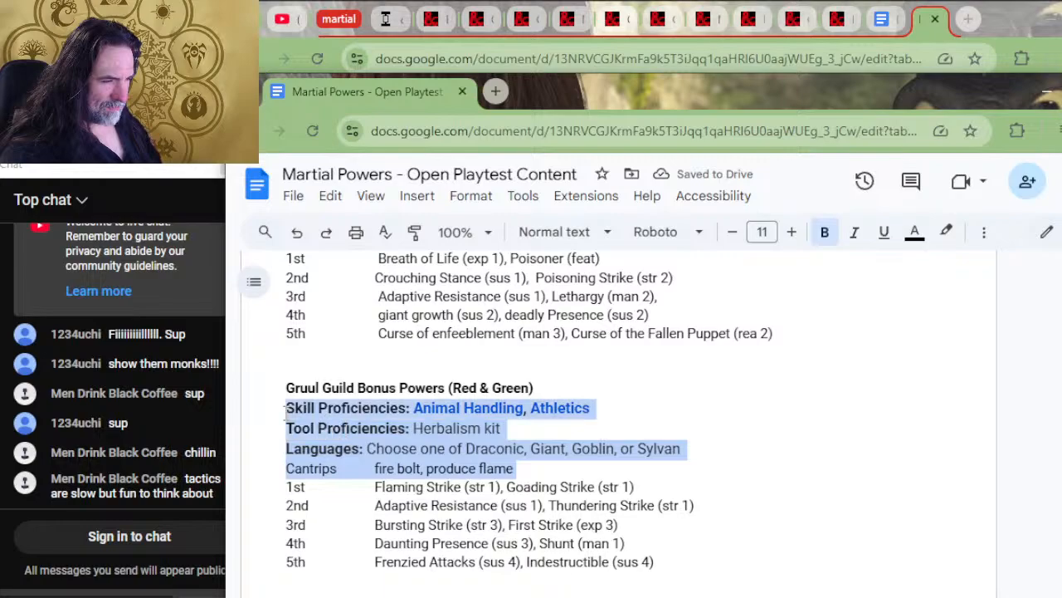
key("ctrl+v")
Replace the Golgari and Dimir guilds' proficiency, language and cantrip lines with the copied Lorehold block
scroll(449, 487, "up", 2)
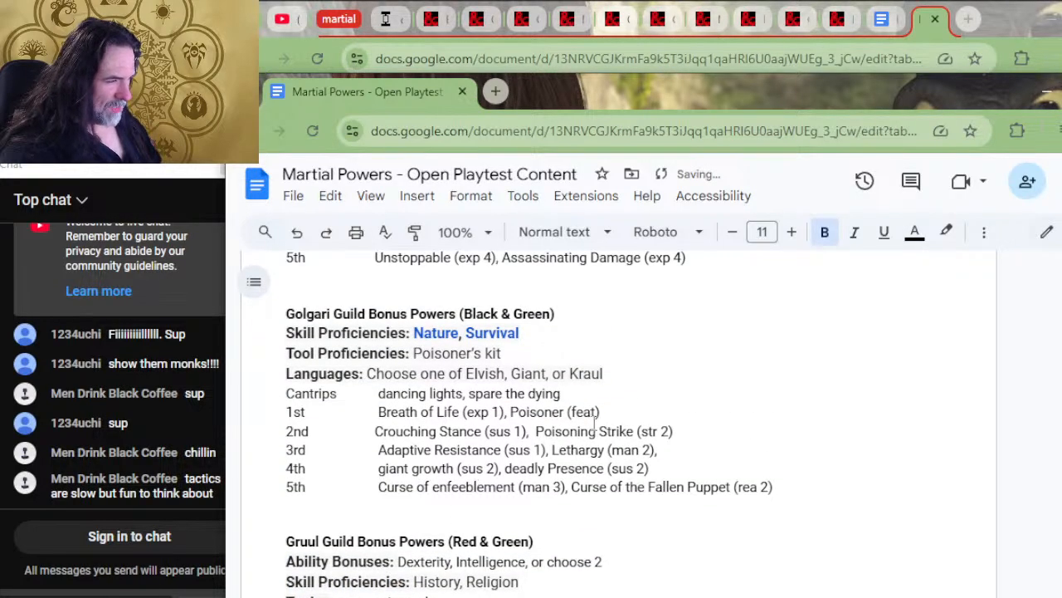
left_click_drag(590, 399, 261, 338)
key("ctrl+v")
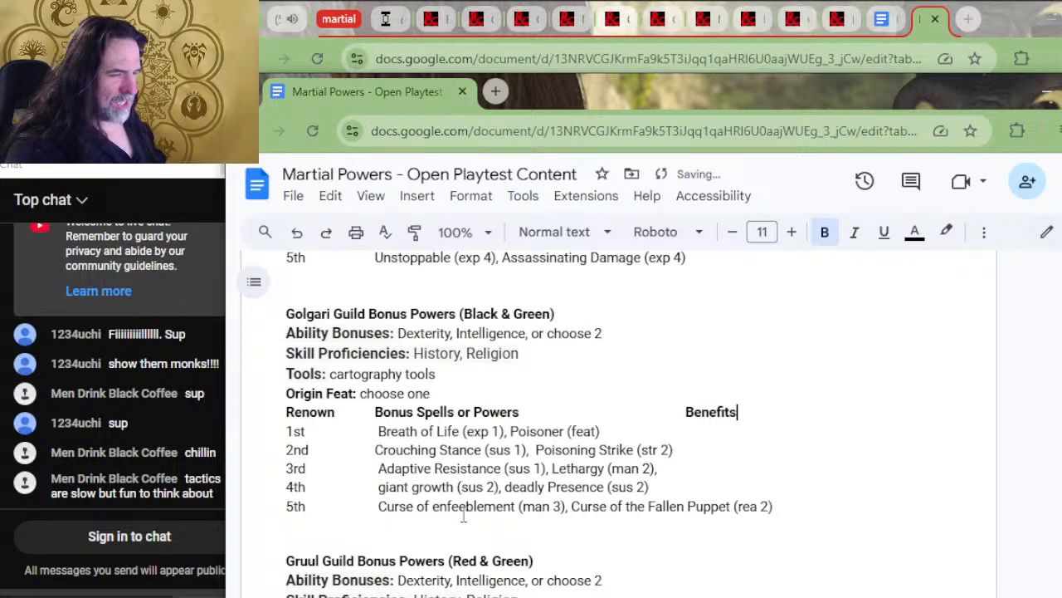
scroll(465, 514, "up", 4)
scroll(485, 516, "up", 2)
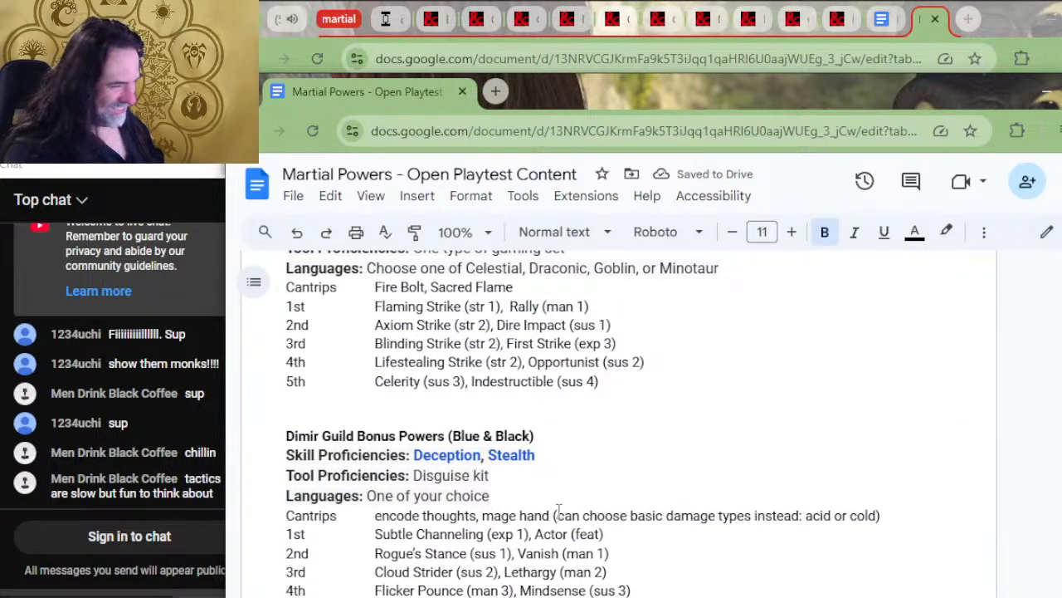
left_click_drag(909, 517, 246, 449)
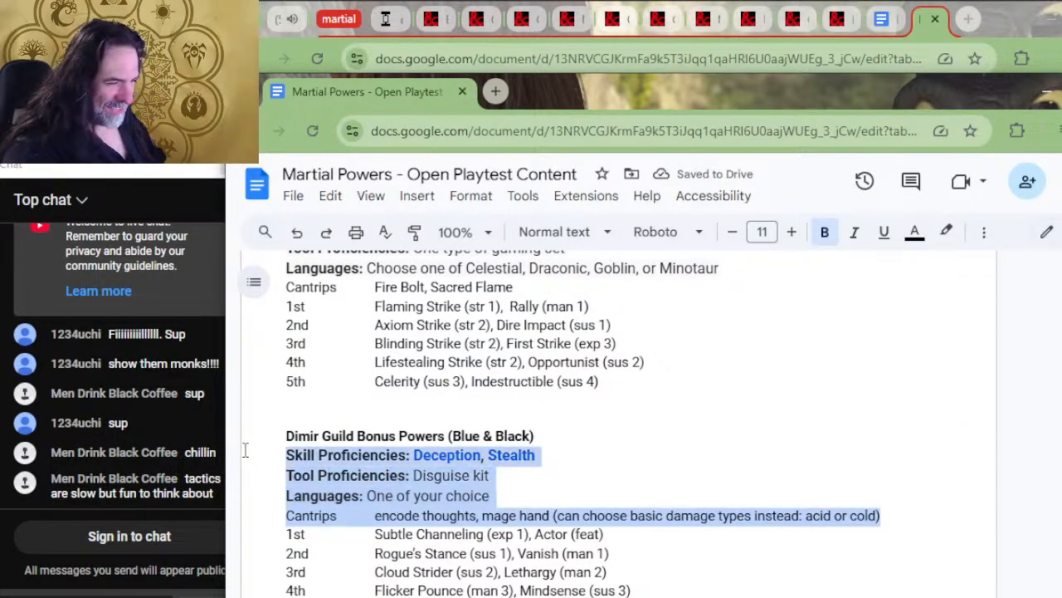
type("Ability Bonuses: Dexterity, Intelligence, or choose 2 Skill Proficiencies: History, Religion Tools: cartography tools Origin Feat: choose one Renown\tBonus Spells or Powers\tBenefits")
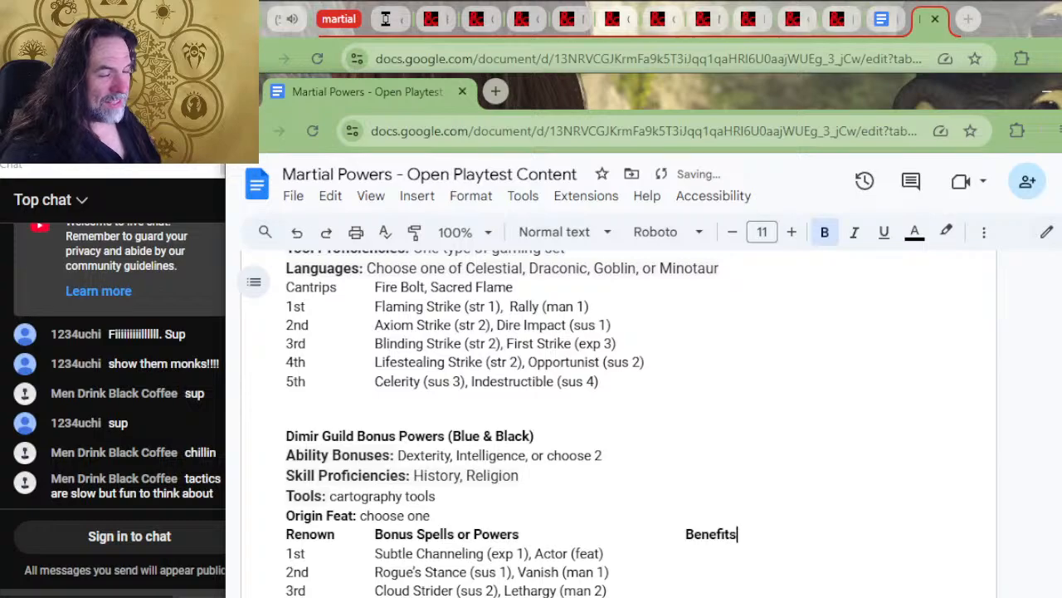
Paste the copied Lorehold block over the Boros and Azorius guilds' lines from Skill Proficiencies through Cantrips
scroll(618, 423, "up", 2)
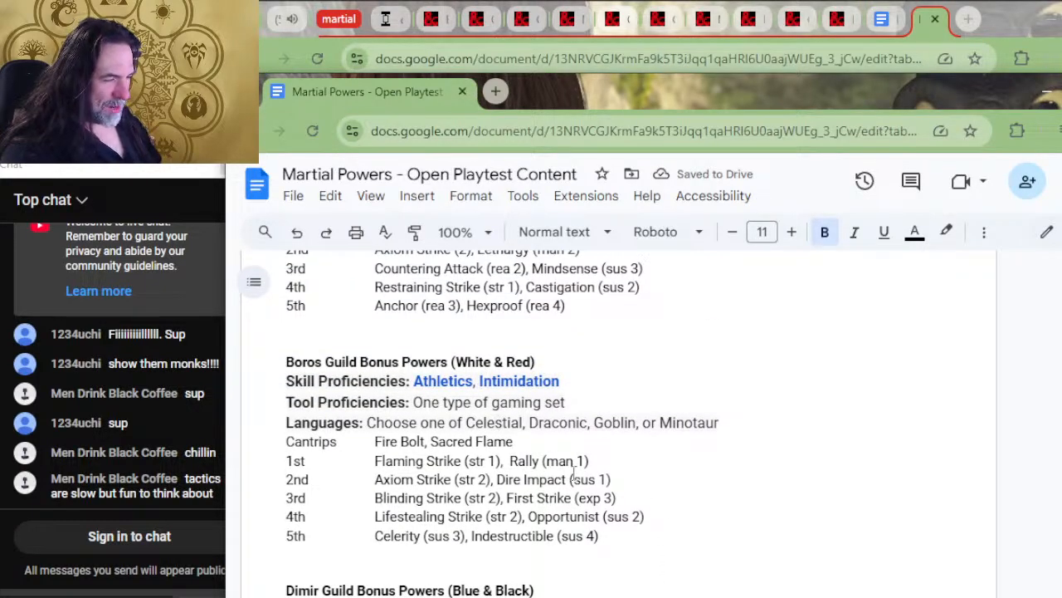
left_click_drag(514, 442, 259, 387)
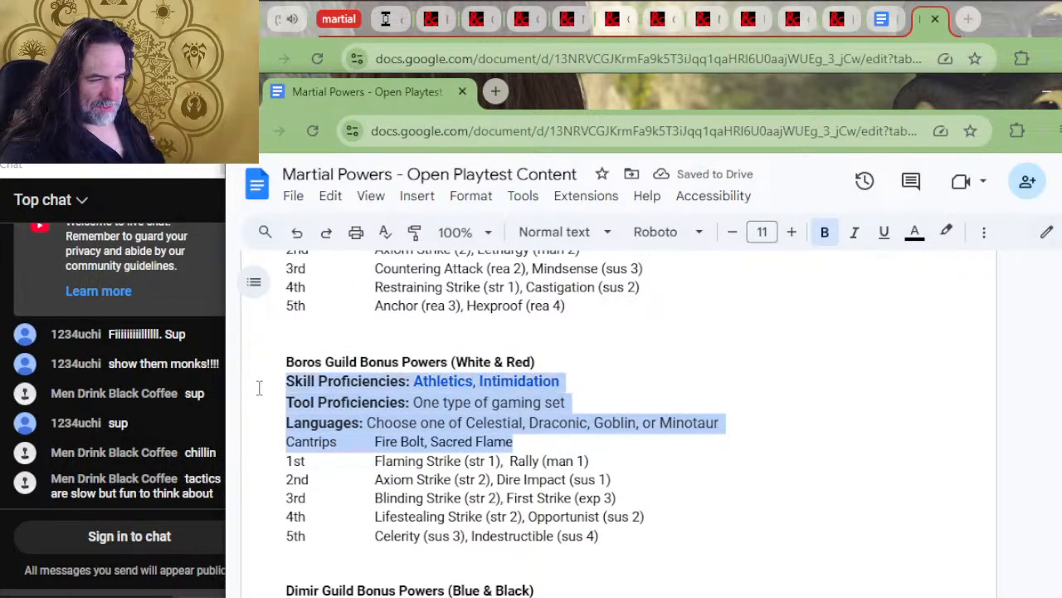
type("Ability Bonuses: Dexterity, Intelligence, or choose 2 Skill Proficiencies: History, Religion Tools: cartography tools Origin Feat: choose one Renown\tBonus Spells or Powers\tBenefits")
scroll(423, 406, "up", 2)
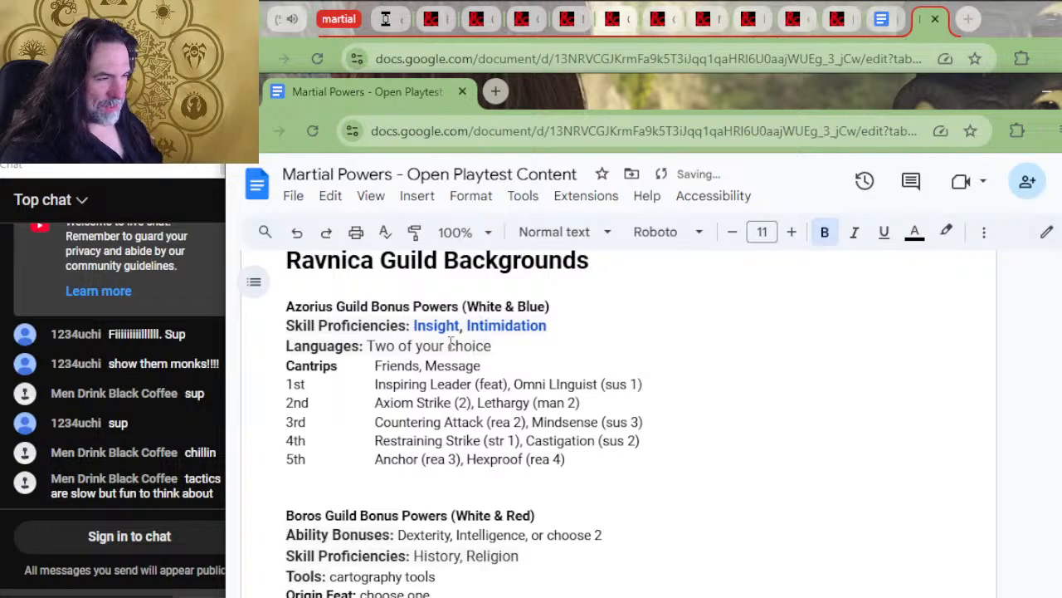
left_click_drag(501, 368, 241, 343)
type("Ability Bonuses: Dexterity, Intelligence, or choose 2 Skill Proficiencies: History, Religion Tools: cartography tools Origin Feat: choose one Renown\tBonus Spells or Powers\tBenefits")
Remove a surplus blank line above the Ravnica Guild Backgrounds heading and go to the Azorius guild's Tools line
scroll(518, 542, "up", 2)
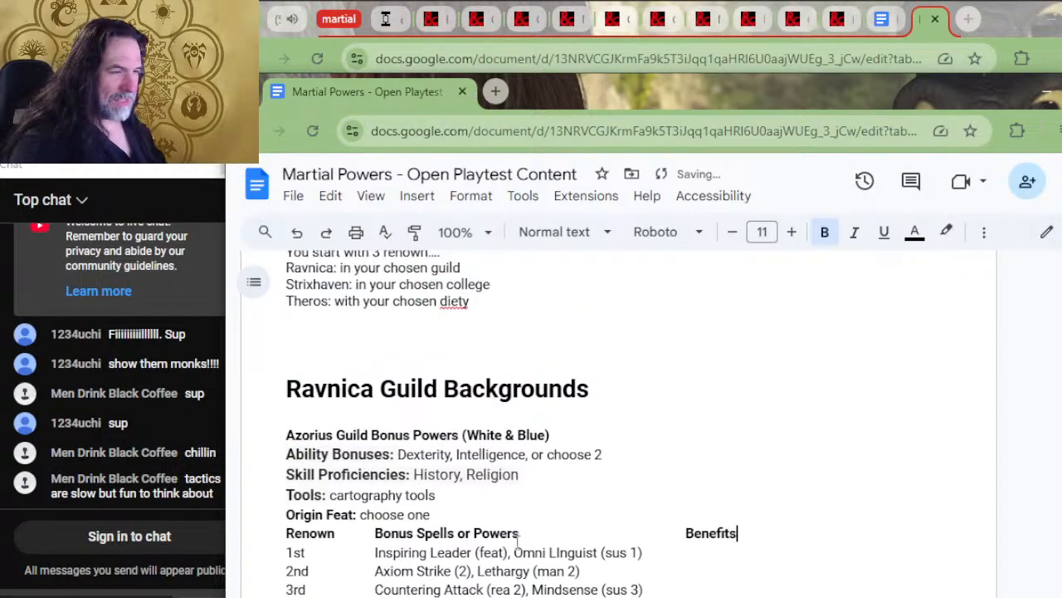
scroll(511, 521, "up", 2)
scroll(511, 523, "down", 2)
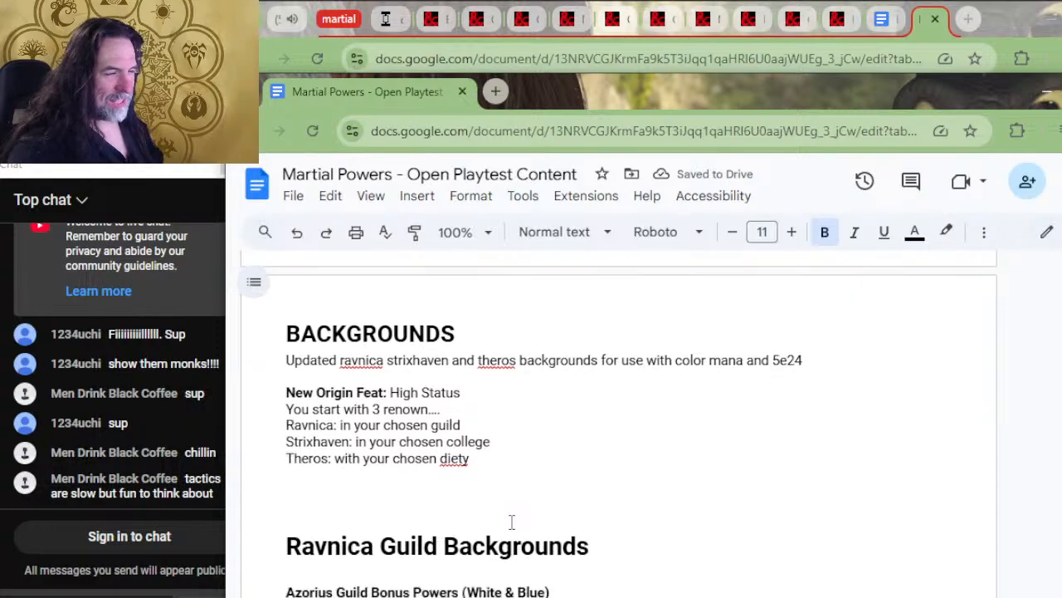
left_click(390, 390)
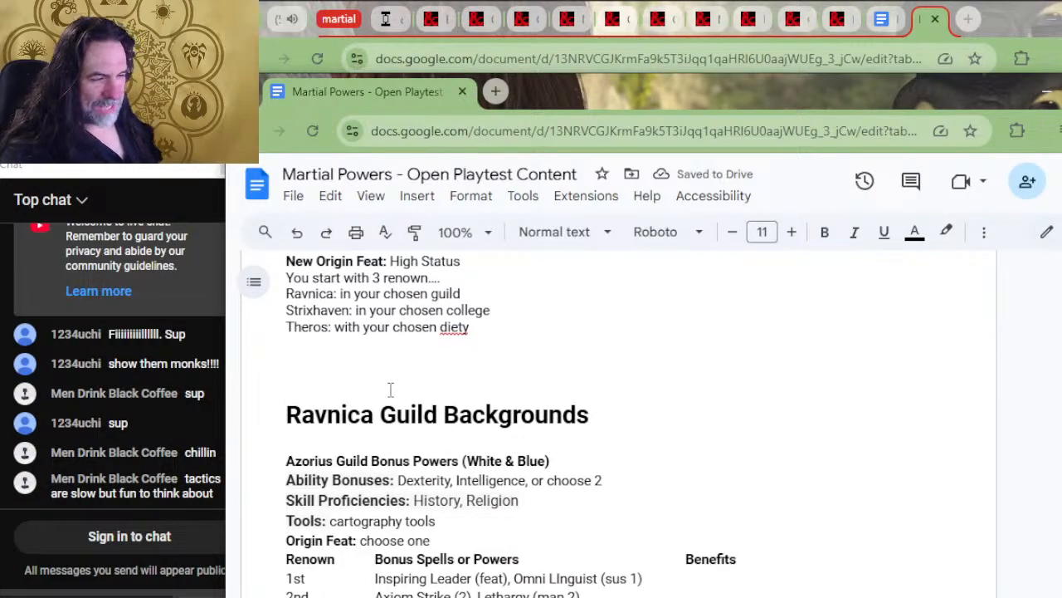
key("BackSpace")
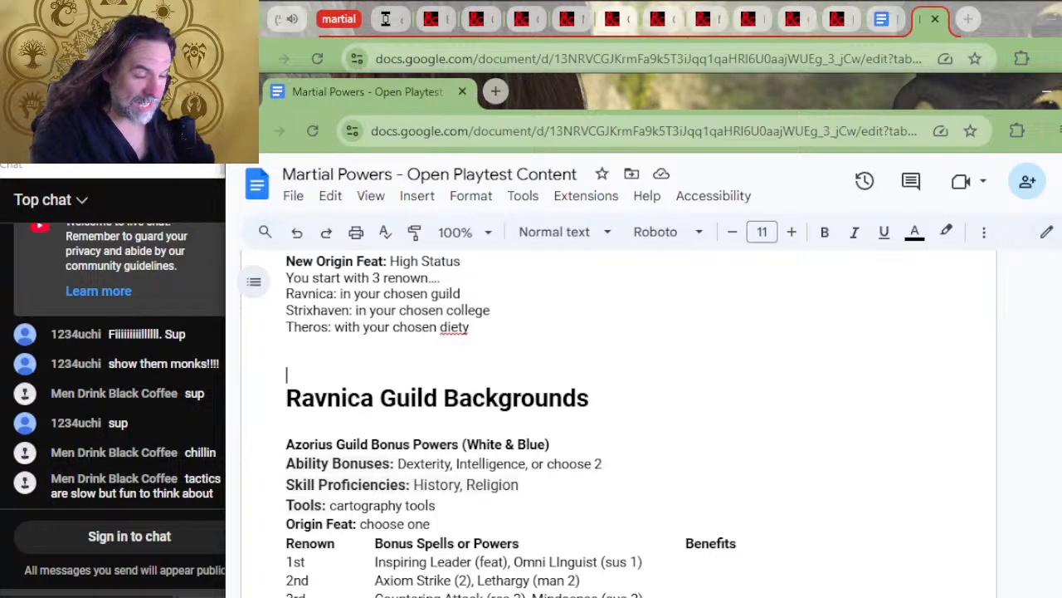
scroll(761, 586, "down", 2)
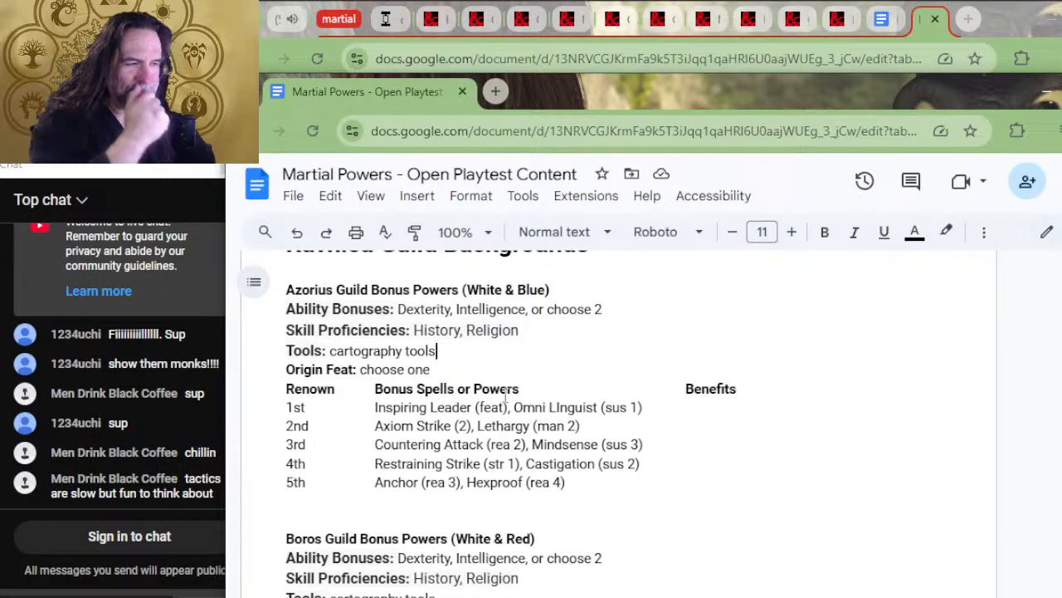
Cut the guild rows from Azorius Senate through Simic Combine out of the old Ravnica table
scroll(516, 415, "down", 20)
scroll(593, 462, "down", 15)
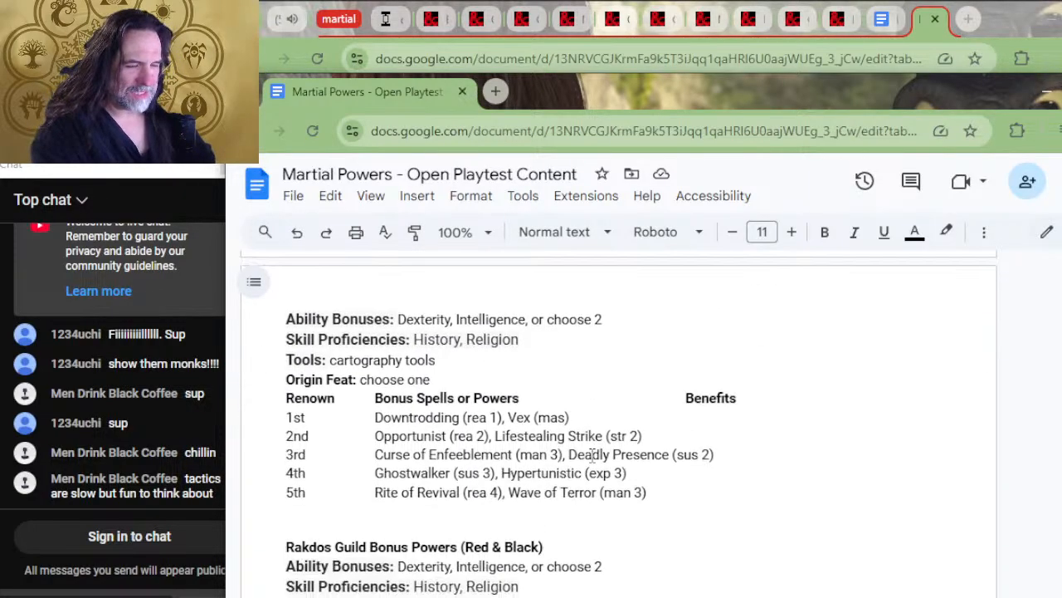
scroll(592, 455, "down", 5)
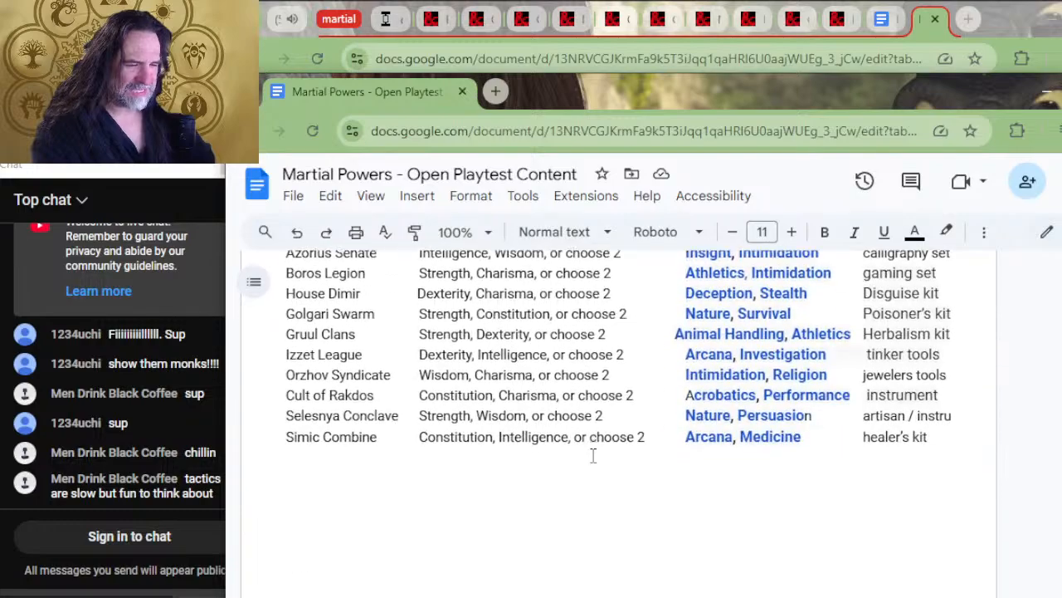
mouse_move(938, 440)
left_mouse_down()
mouse_move(434, 374)
mouse_move(423, 355)
mouse_move(437, 368)
mouse_move(274, 406)
left_mouse_up()
key("ctrl+c")
scroll(427, 361, "up", 2)
key("BackSpace")
Delete the leftover Ravnica heading and the Guild, Abilities, Skill and Tools header row
scroll(506, 351, "up", 2)
scroll(506, 350, "down", 3)
left_click_drag(349, 418, 312, 293)
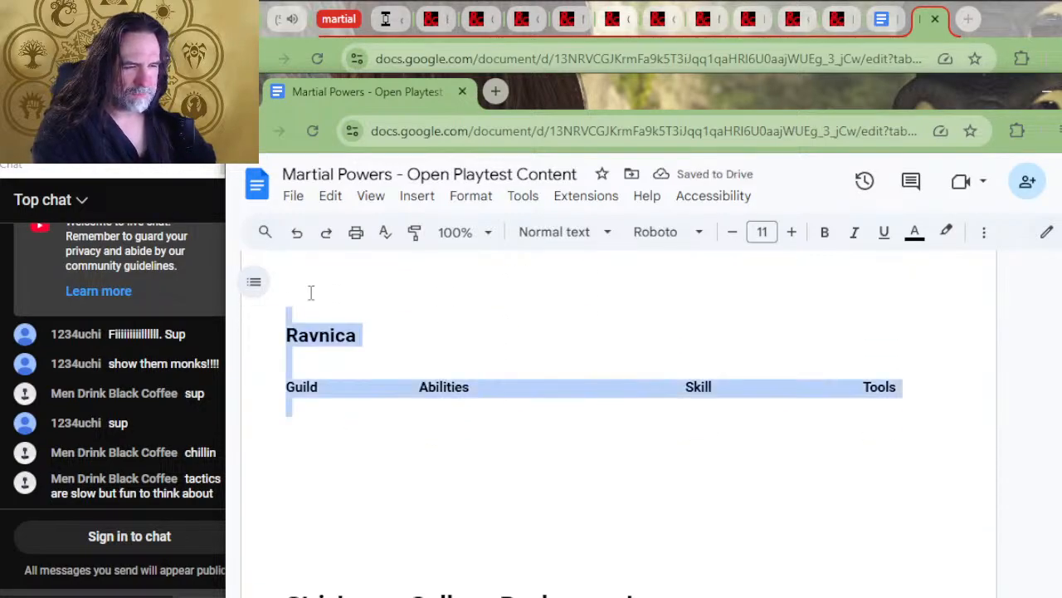
key("BackSpace")
Paste the guild rows above the Simic guild heading, then cut Azorius Senate through Selesnya Conclave so only the Simic Combine row stays
scroll(311, 292, "up", 3)
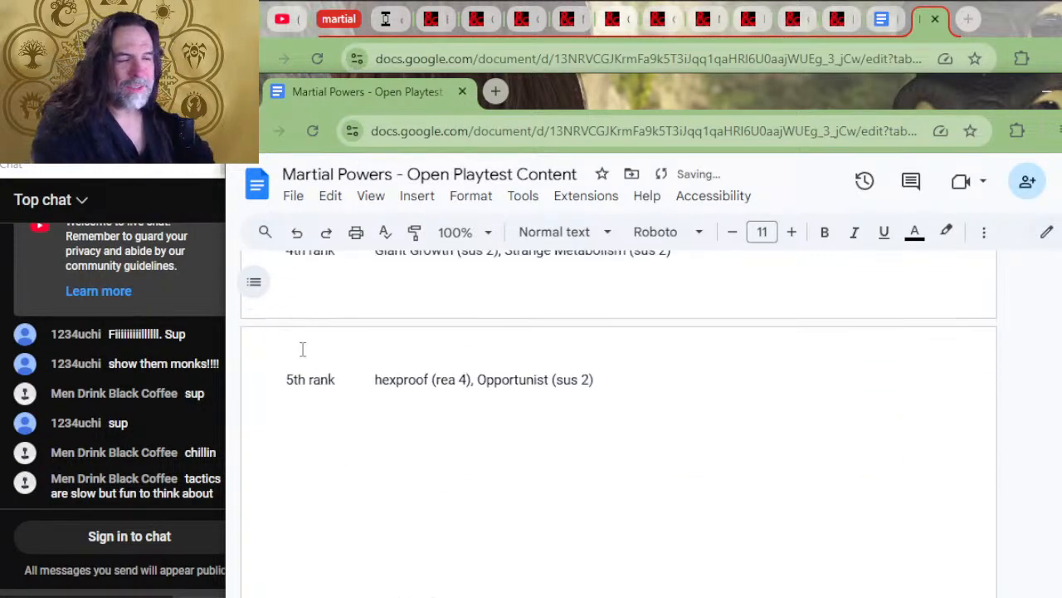
scroll(324, 432, "up", 2)
scroll(383, 496, "up", 2)
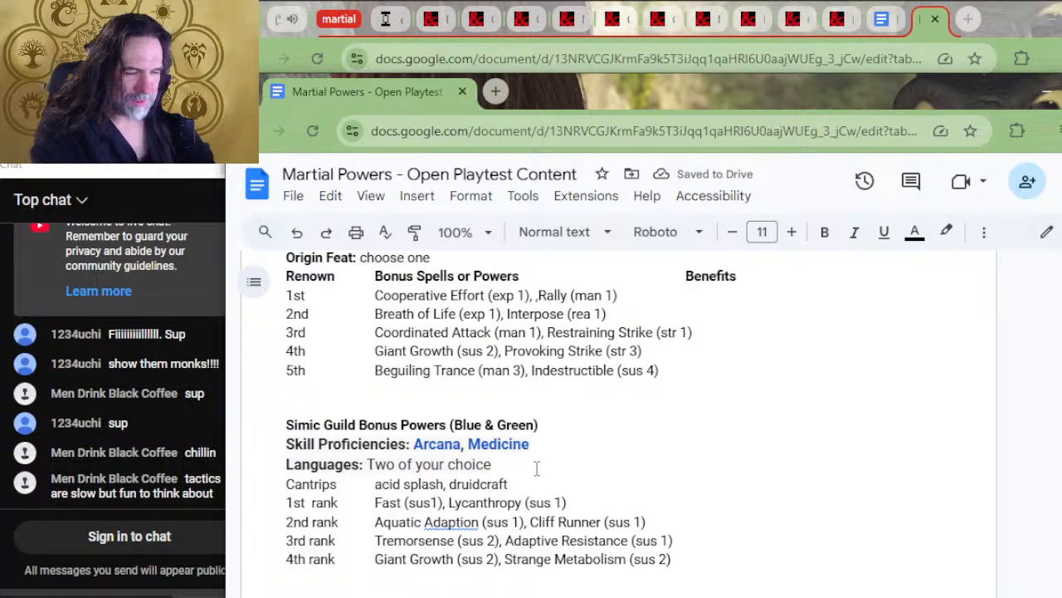
left_click(481, 401)
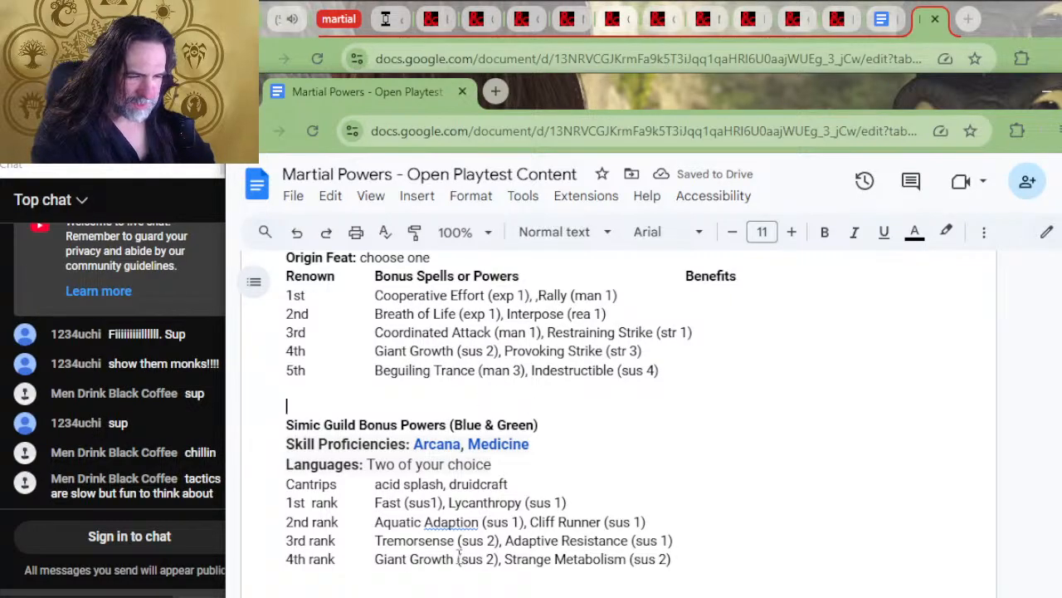
key("ctrl+v")
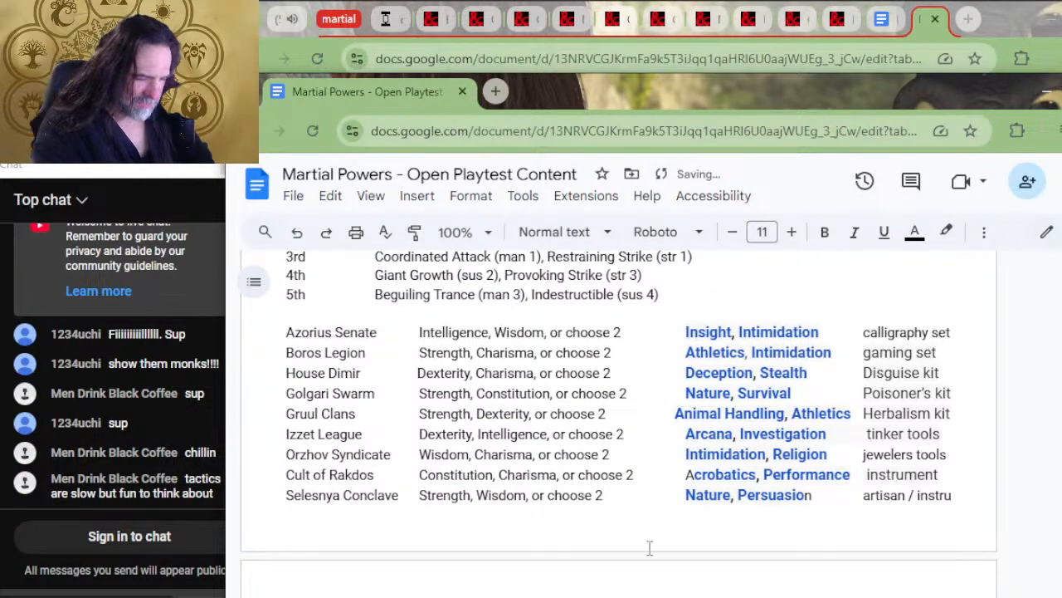
left_click_drag(954, 493, 282, 334)
key("ctrl+c")
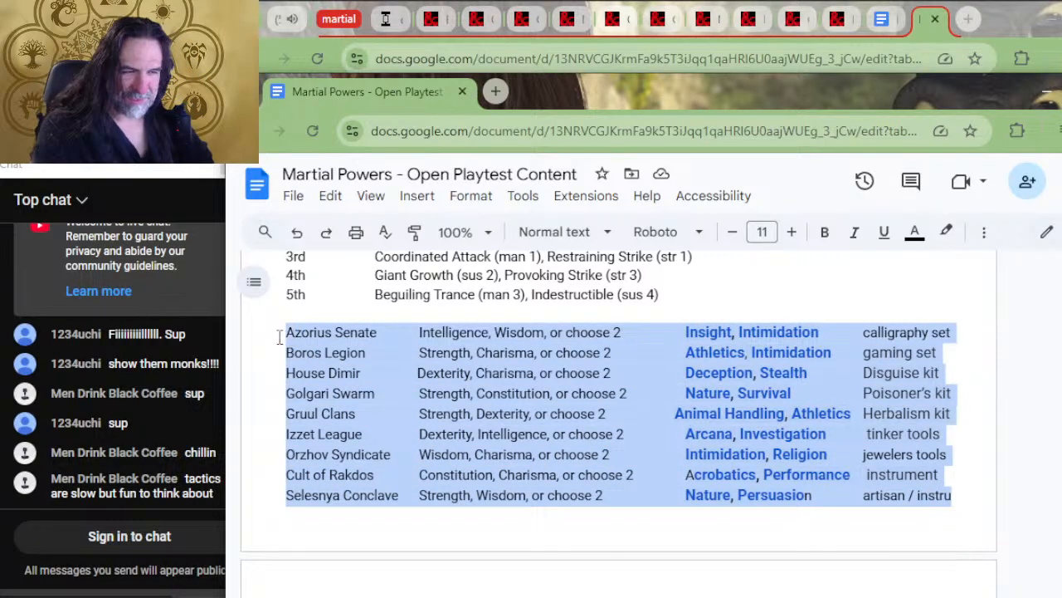
key("Delete")
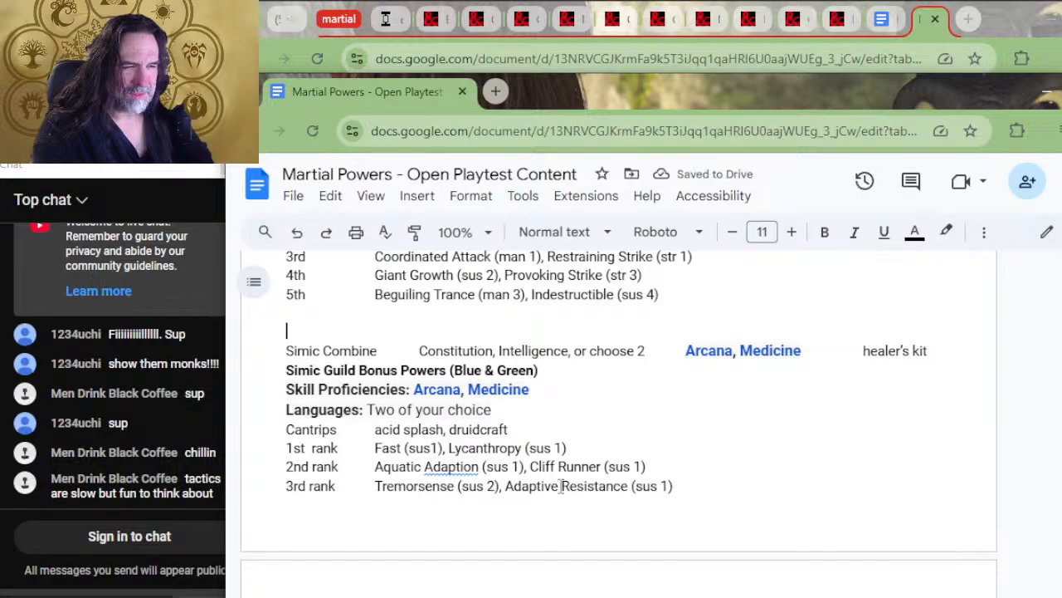
Paste the cut rows above the Selesnya guild heading and cut Azorius Senate through Cult of Rakdos, keeping the Selesnya Conclave row
scroll(518, 523, "up", 15)
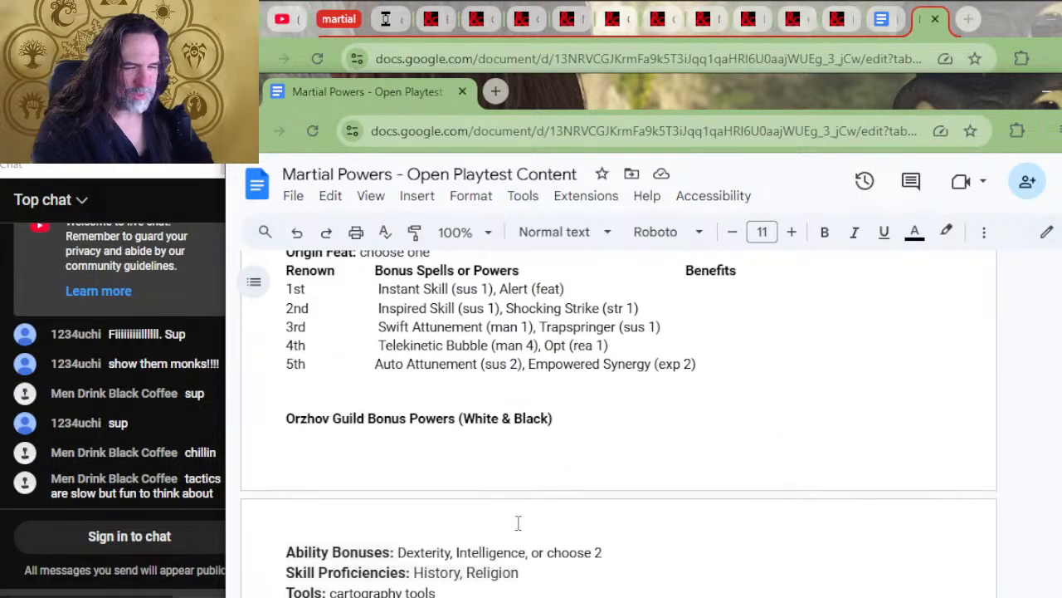
scroll(518, 523, "up", 10)
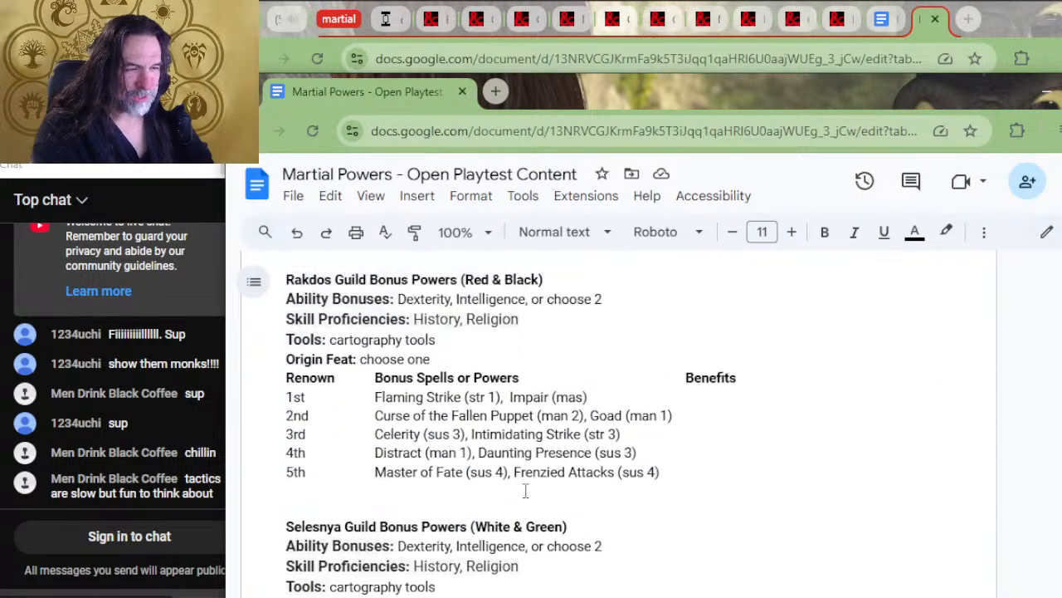
left_click(339, 541)
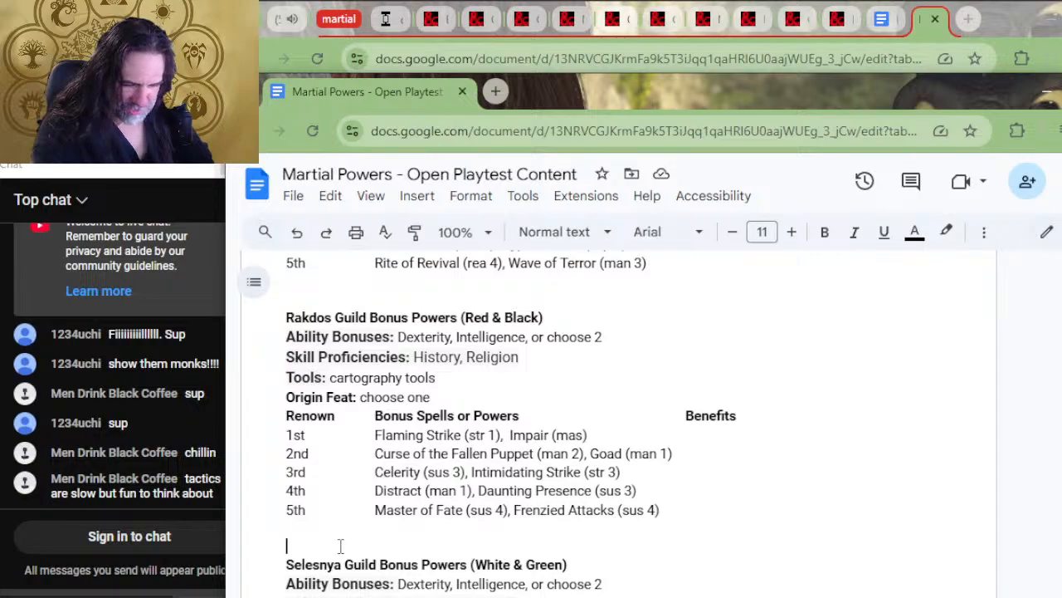
key("ctrl+v")
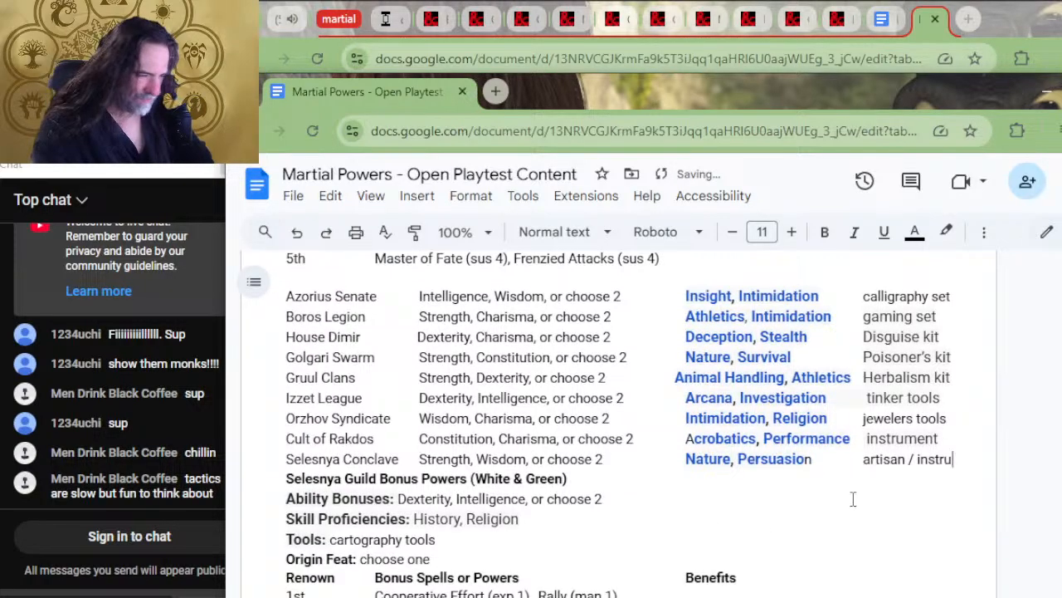
left_click_drag(954, 438, 284, 295)
key("ctrl+c")
key("Delete")
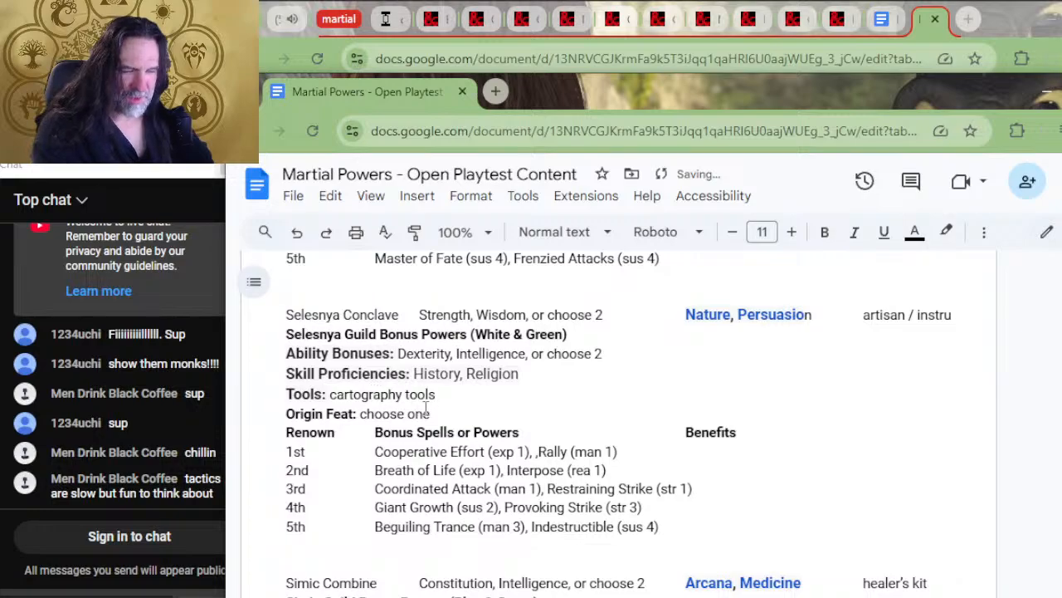
Paste the cut rows above the Rakdos guild heading and cut Azorius Senate through Orzhov Syndicate, keeping the Cult of Rakdos row
scroll(378, 391, "up", 5)
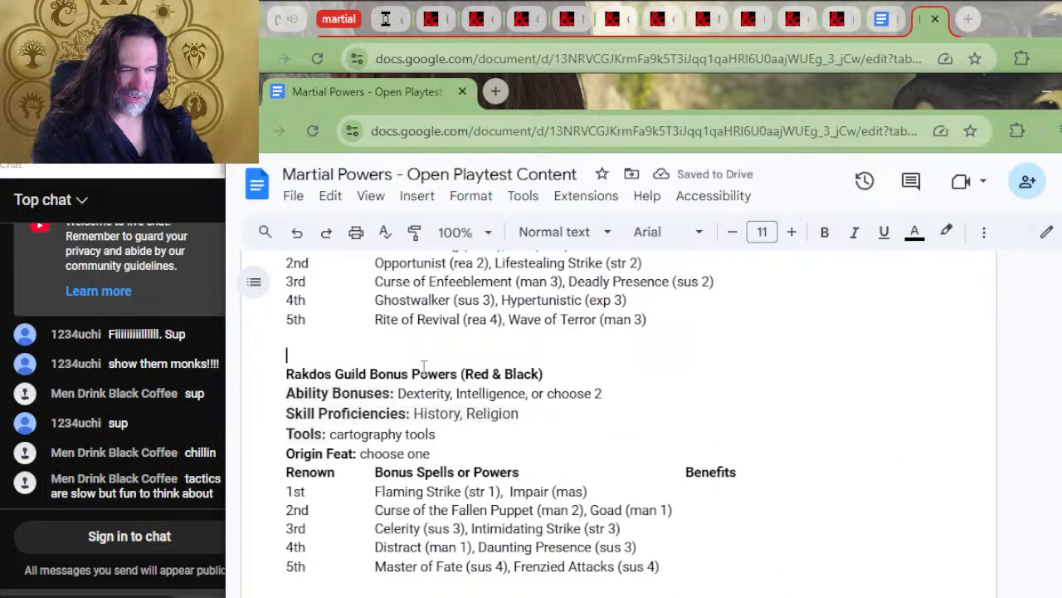
key("ctrl+v")
left_click_drag(948, 481, 286, 357)
key("ctrl+c")
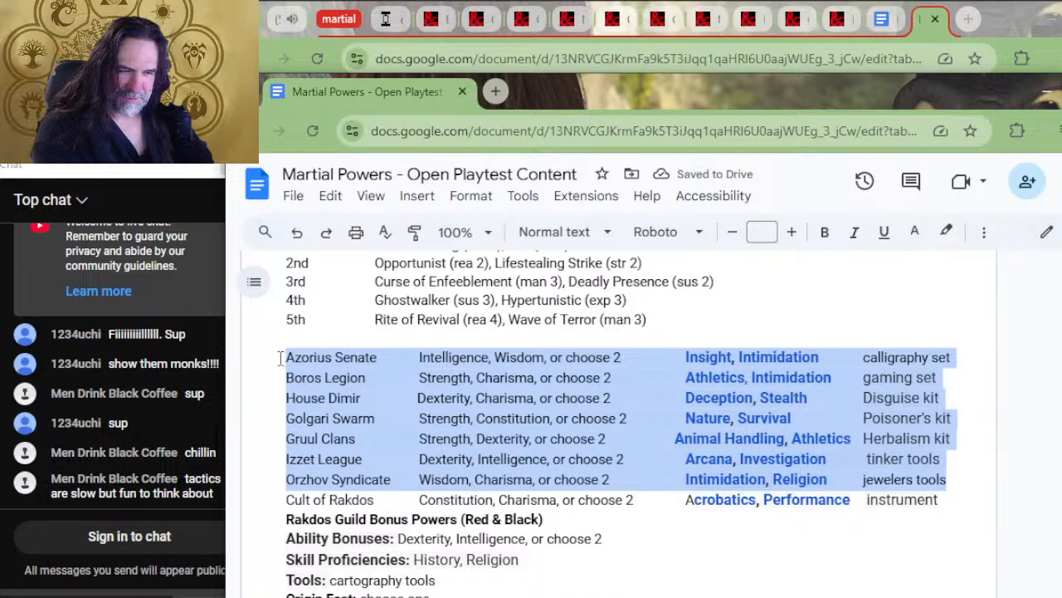
key("Delete")
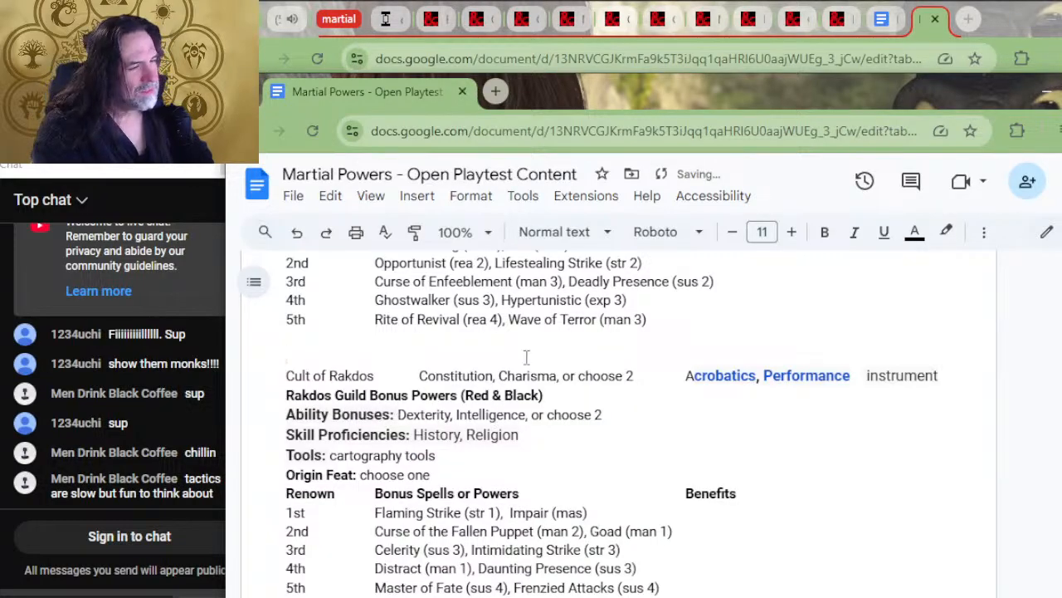
Paste the cut rows above the Orzhov guild heading and cut Azorius Senate through Izzet League, keeping the Orzhov Syndicate row
scroll(618, 581, "down", 6)
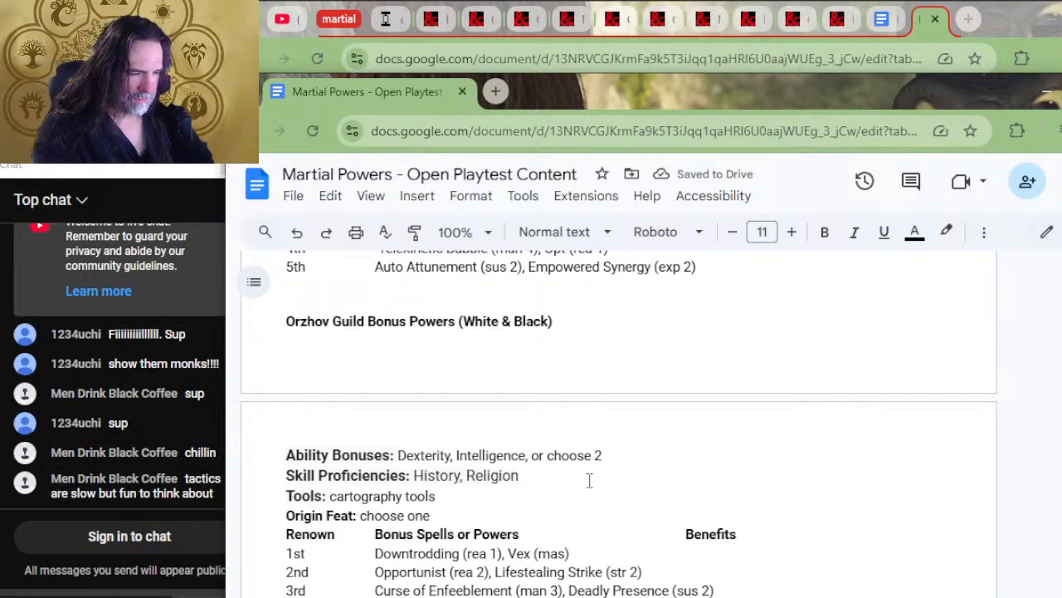
left_click(492, 302)
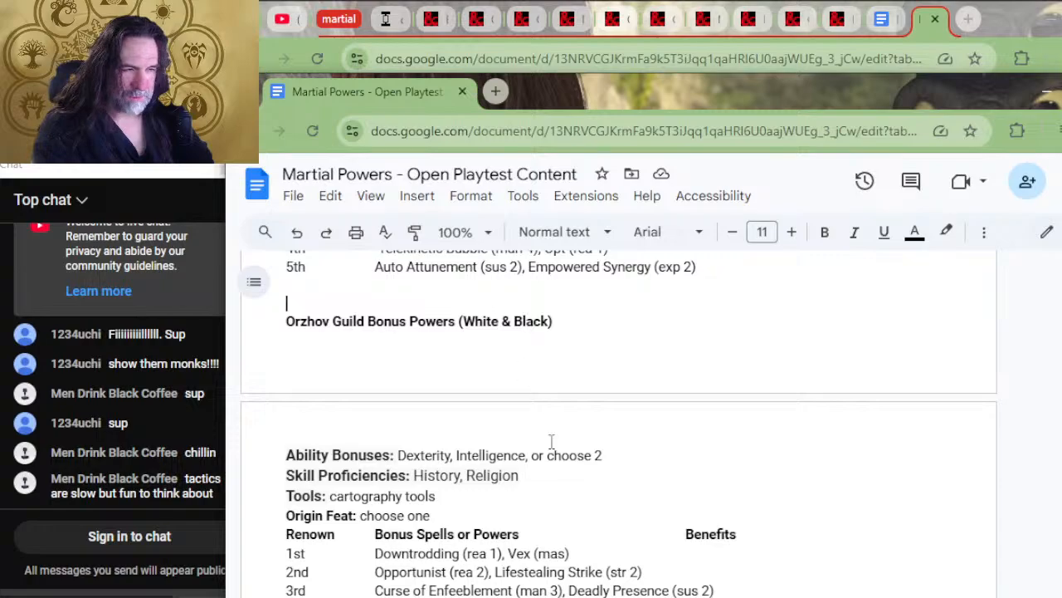
key("ctrl+v")
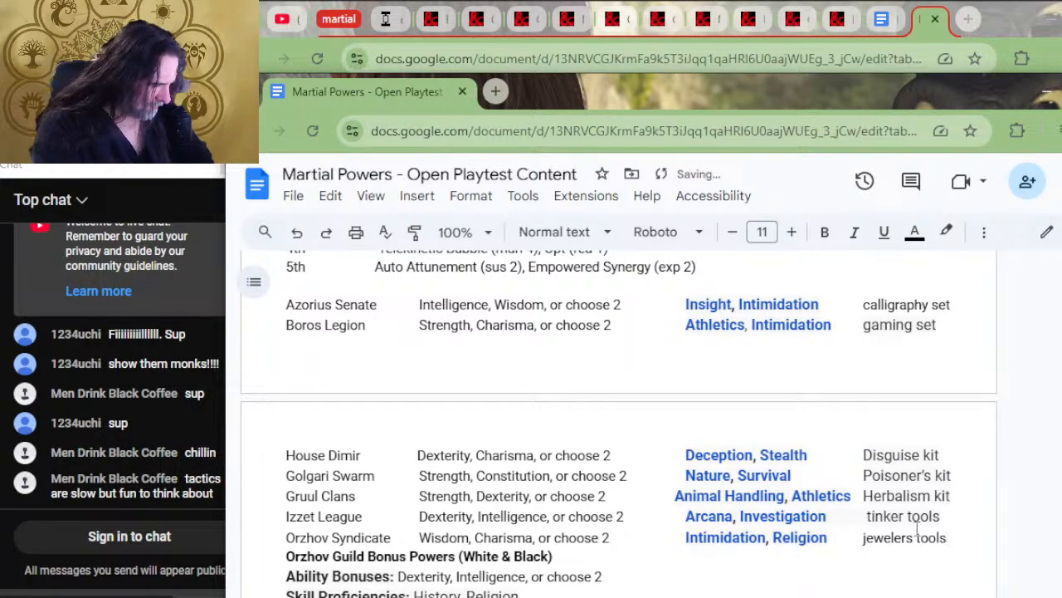
left_click_drag(946, 508, 284, 449)
scroll(467, 434, "up", 2)
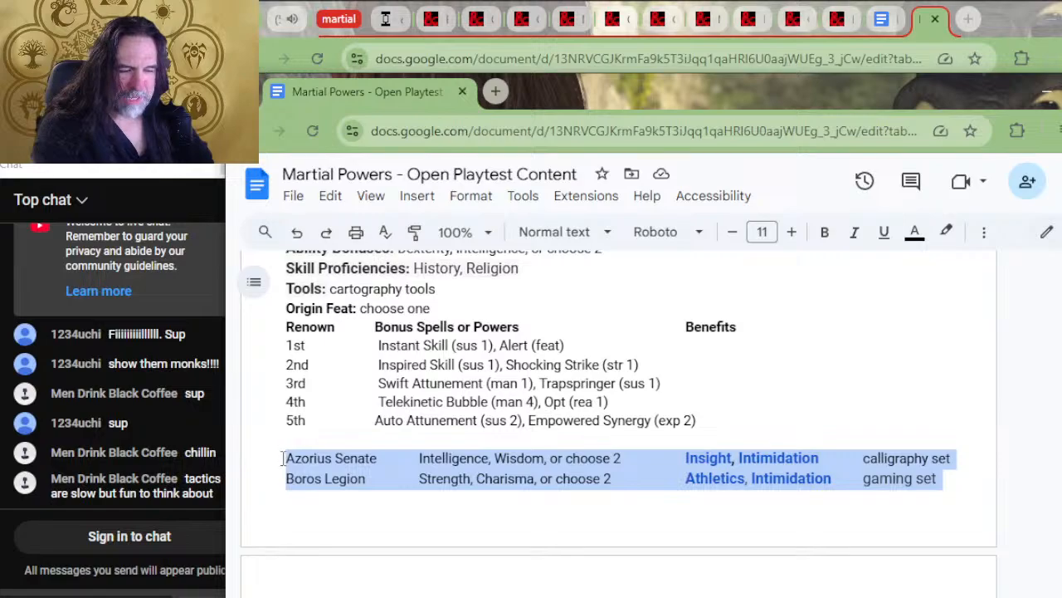
key("ctrl+x")
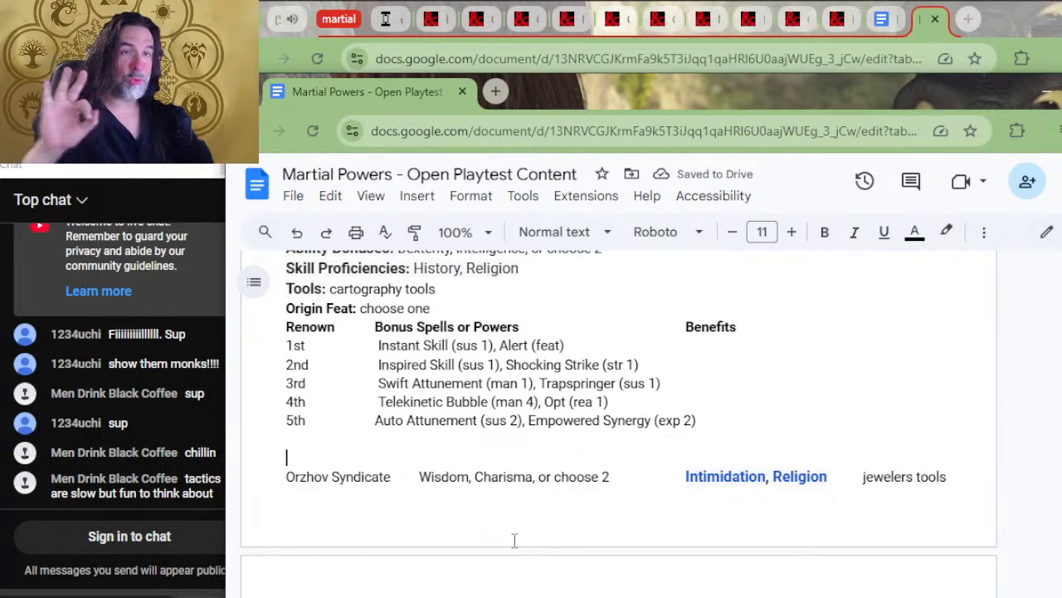
Paste the cut rows above the Izzet guild heading and cut Azorius Senate through Gruul Clans, keeping the Izzet League row
scroll(583, 495, "up", 4)
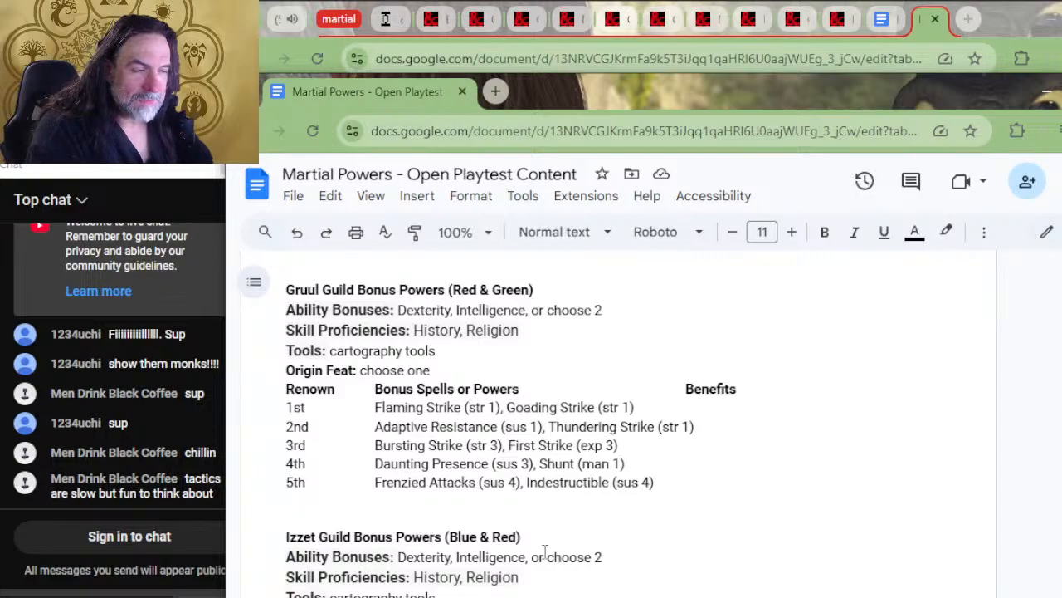
scroll(536, 569, "down", 4)
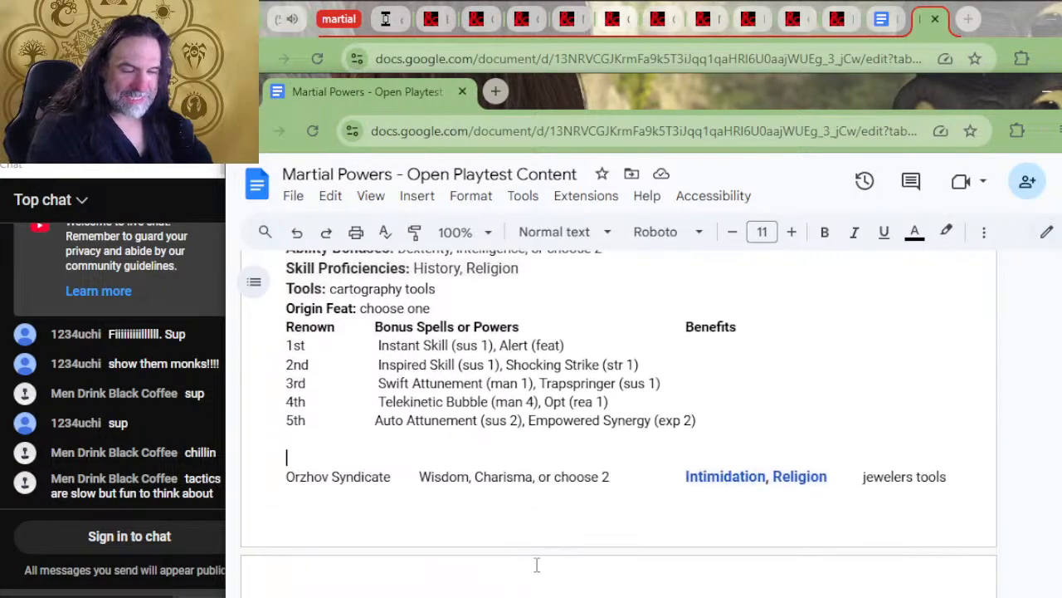
scroll(536, 564, "up", 2)
left_click(410, 363)
key("ctrl+v")
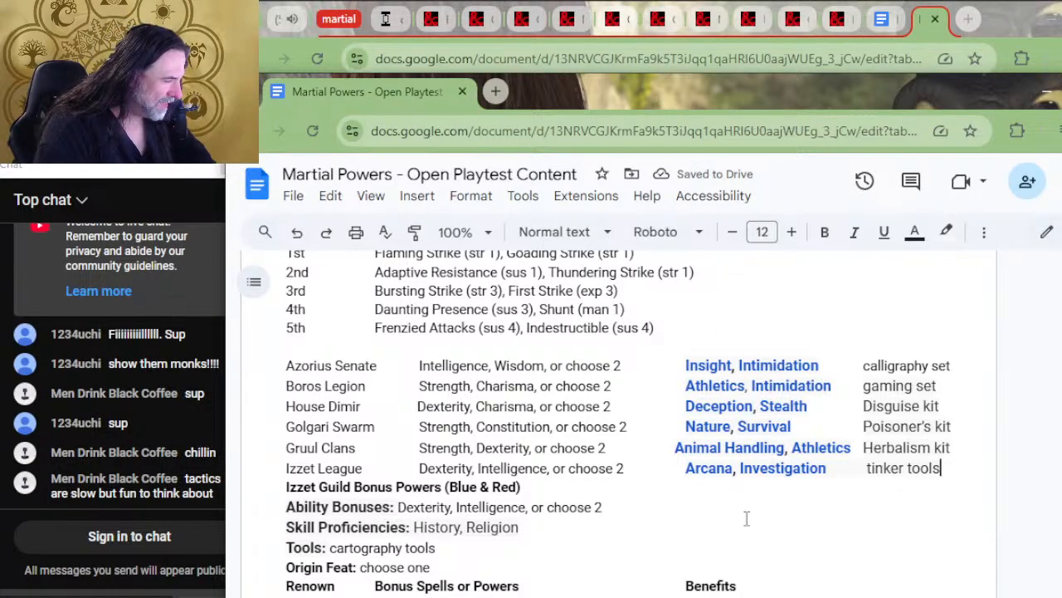
left_click_drag(954, 448, 931, 347)
key("BackSpace")
Paste the cut rows above the Gruul guild heading and cut Azorius Senate through Golgari Swarm, keeping the Gruul Clans row
scroll(612, 360, "up", 4)
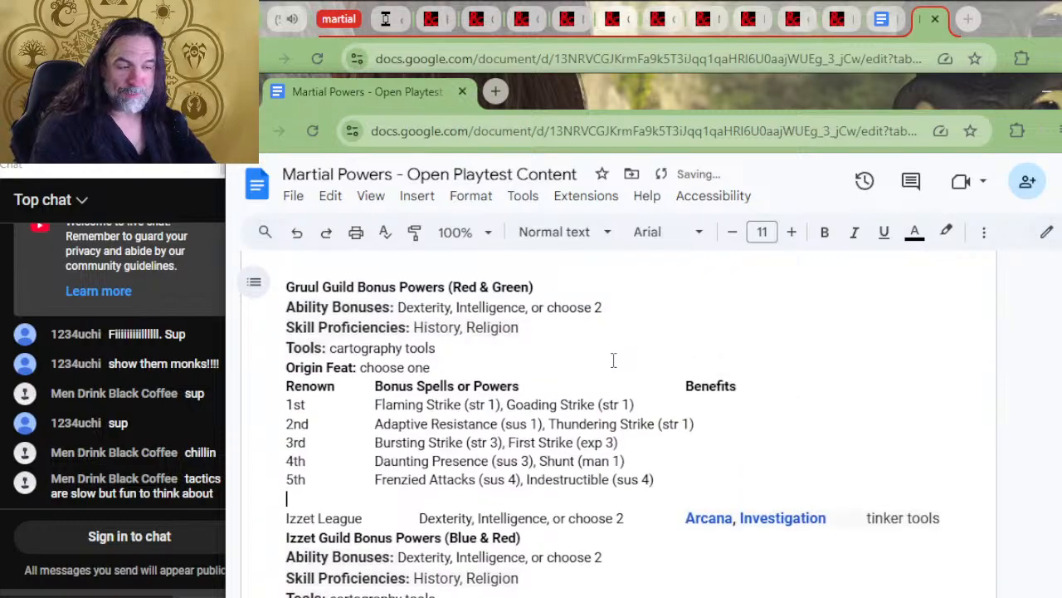
left_click(402, 417)
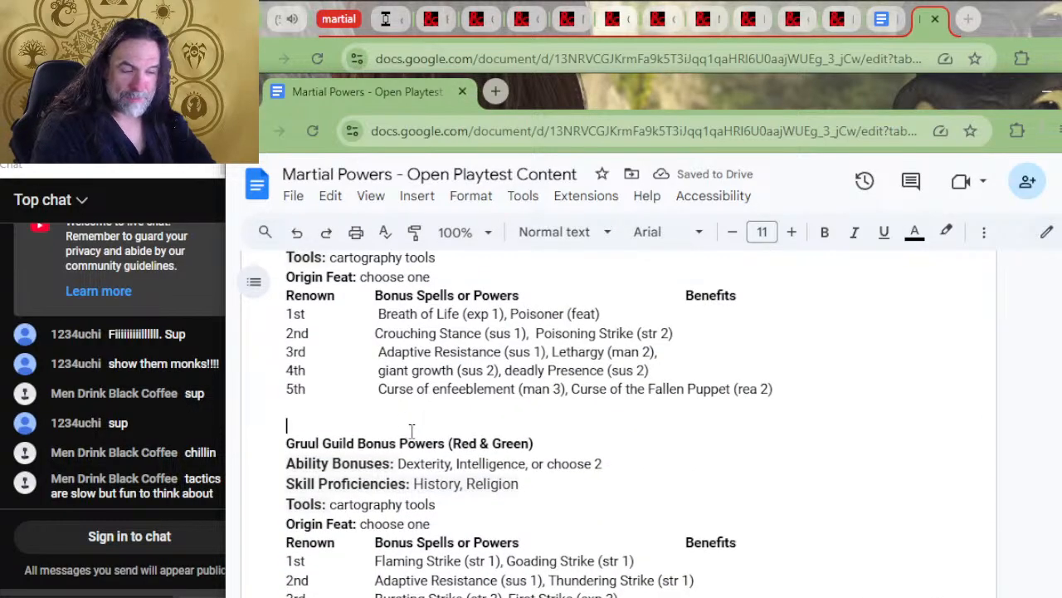
key("ctrl+v")
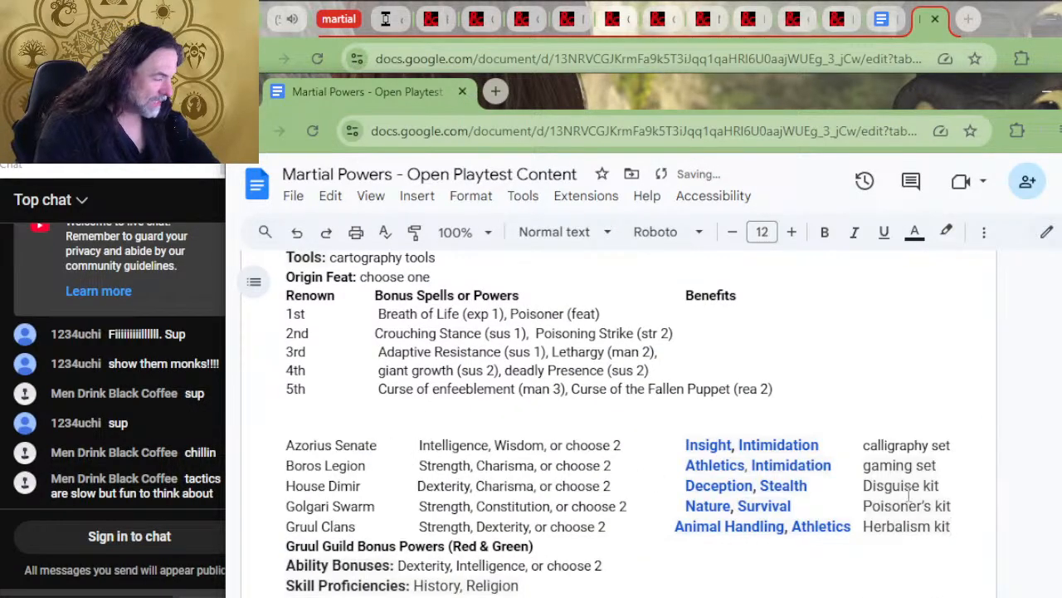
left_click(967, 506)
left_click_drag(967, 505, 930, 427)
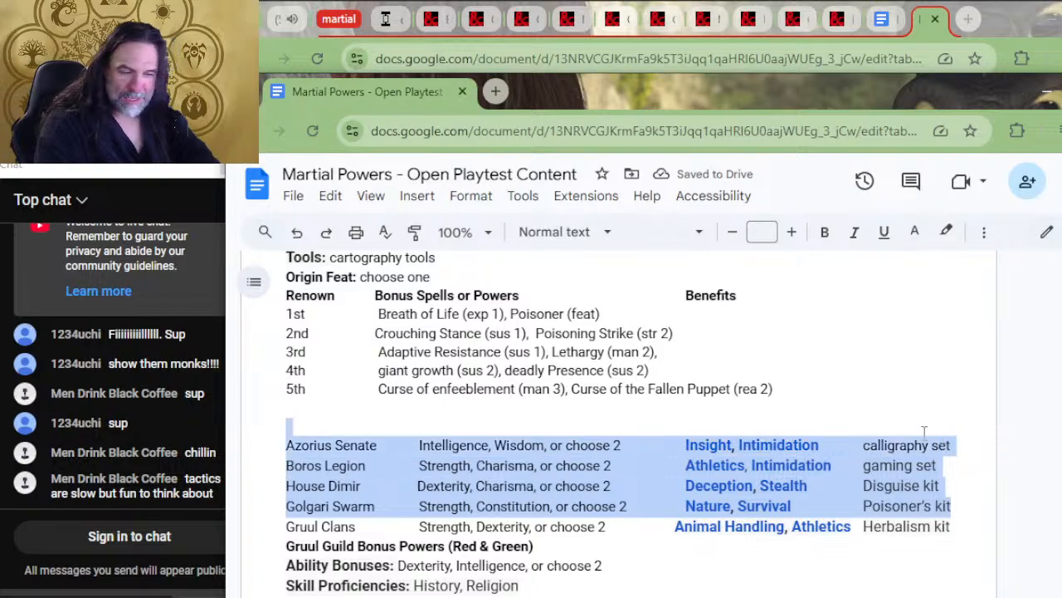
key("BackSpace")
Paste the cut rows above the Golgari guild heading and cut Azorius Senate through House Dimir, keeping the Golgari Swarm row
scroll(496, 474, "up", 2)
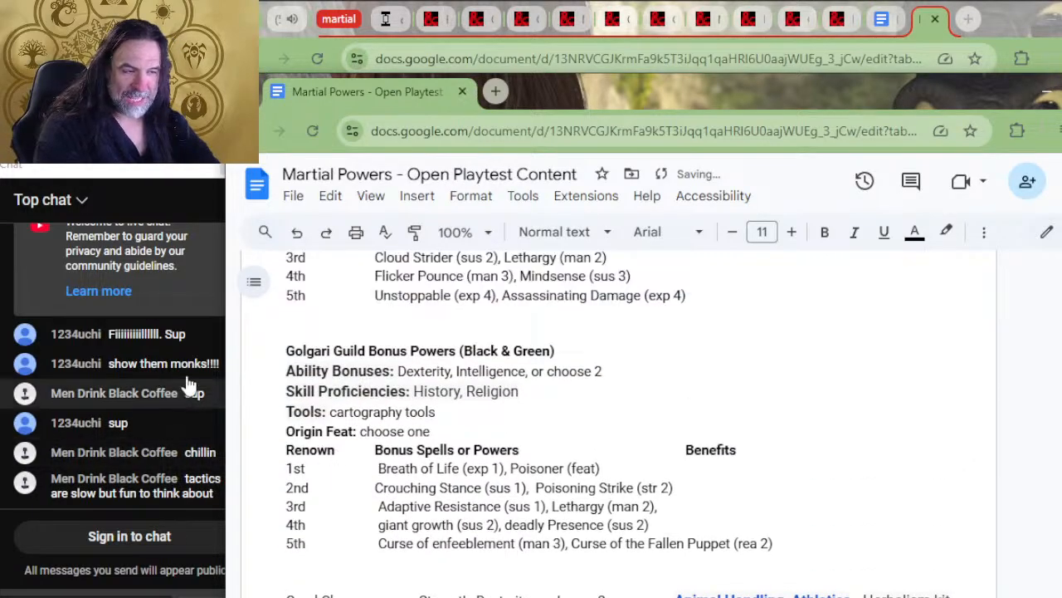
left_click(285, 335)
key("ctrl+v")
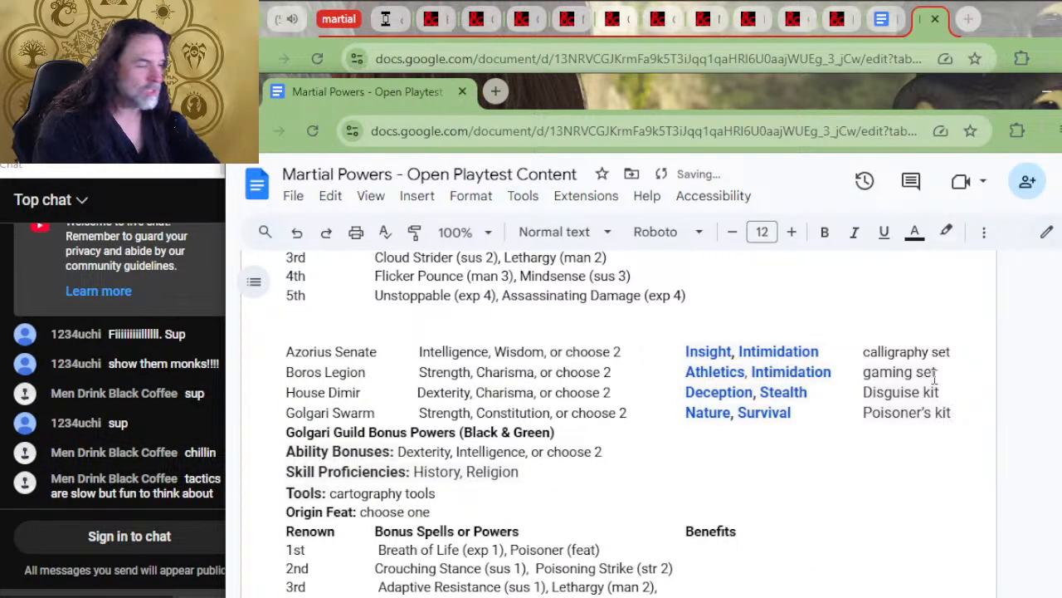
left_click_drag(977, 389, 955, 334)
key("ctrl+c")
key("BackSpace")
Paste the cut rows above the Dimir guild heading and cut Azorius Senate and Boros Legion, keeping the House Dimir row
scroll(382, 336, "up", 4)
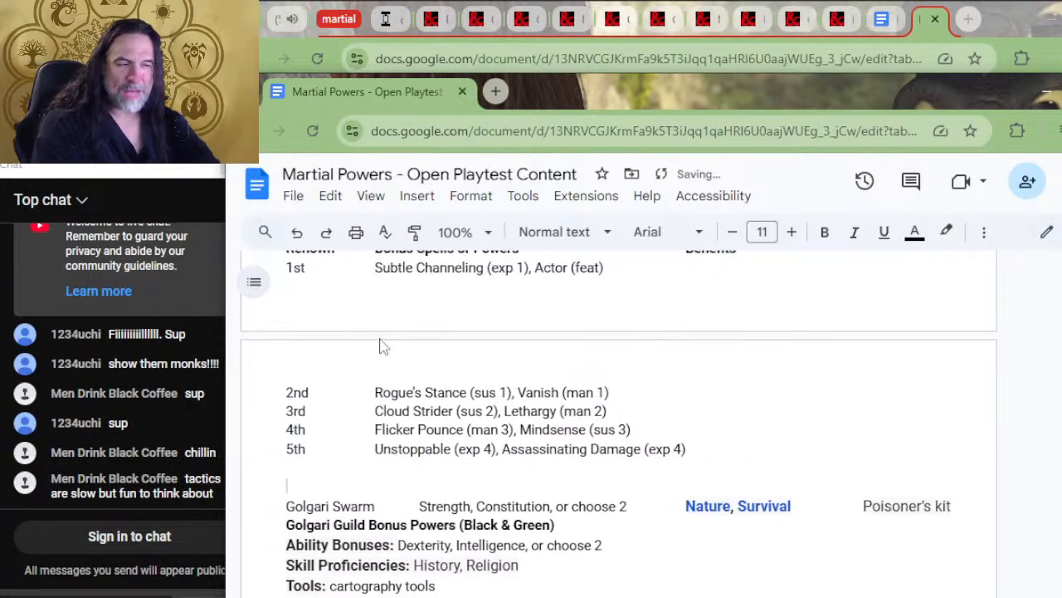
left_click(543, 294)
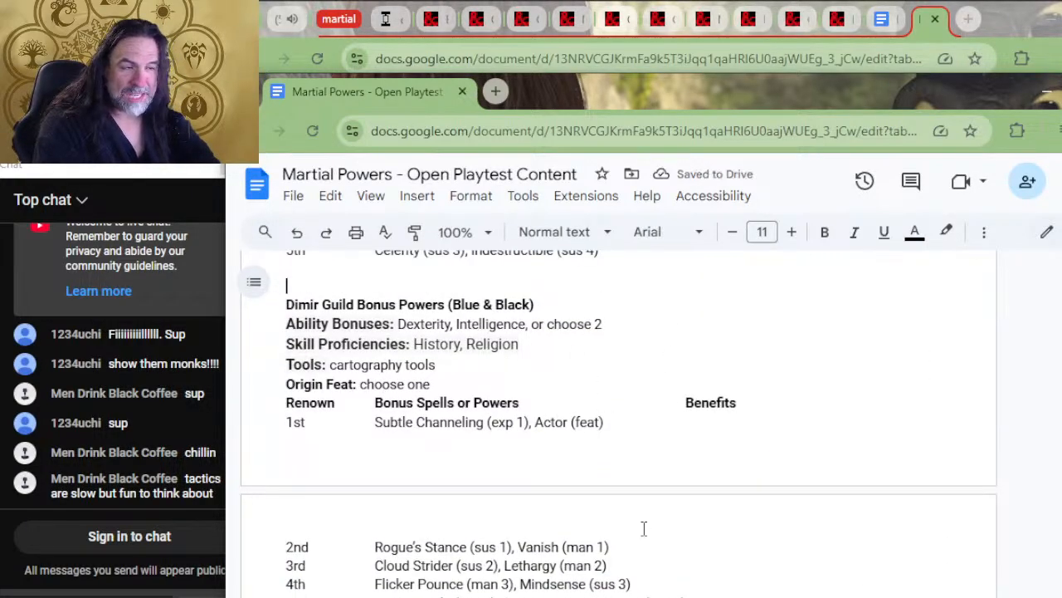
key("ctrl+v")
left_click_drag(949, 331, 935, 294)
key("ctrl+c")
key("Delete")
Paste the cut rows above the Boros guild heading and cut Azorius Senate, keeping the Boros Legion row
scroll(601, 382, "up", 5)
left_click(465, 340)
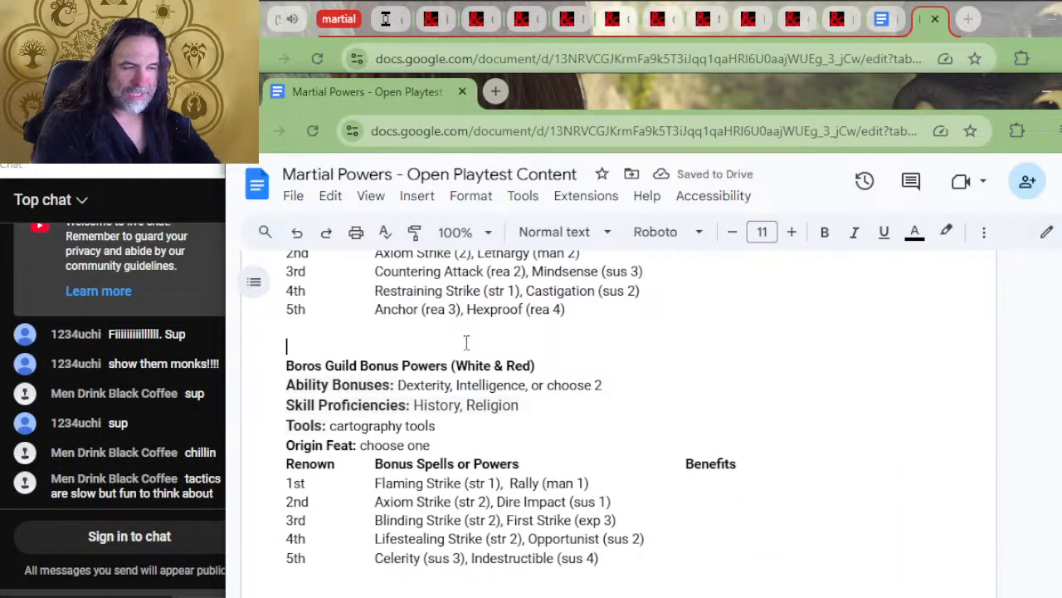
key("ctrl+v")
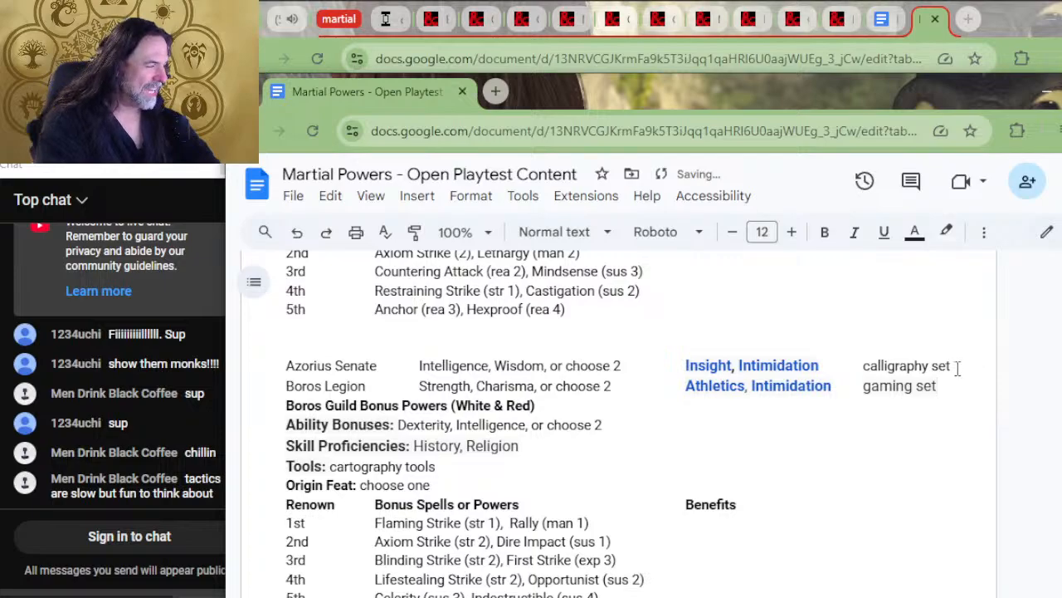
left_click_drag(953, 366, 956, 350)
key("Delete")
Paste the Azorius Senate row above the Azorius guild heading
scroll(481, 378, "up", 5)
left_click(415, 412)
type("Azorius Senate\tIntelligence, Wisdom, or choose 2\tInsight, Intimidation\tcalligraphy set")
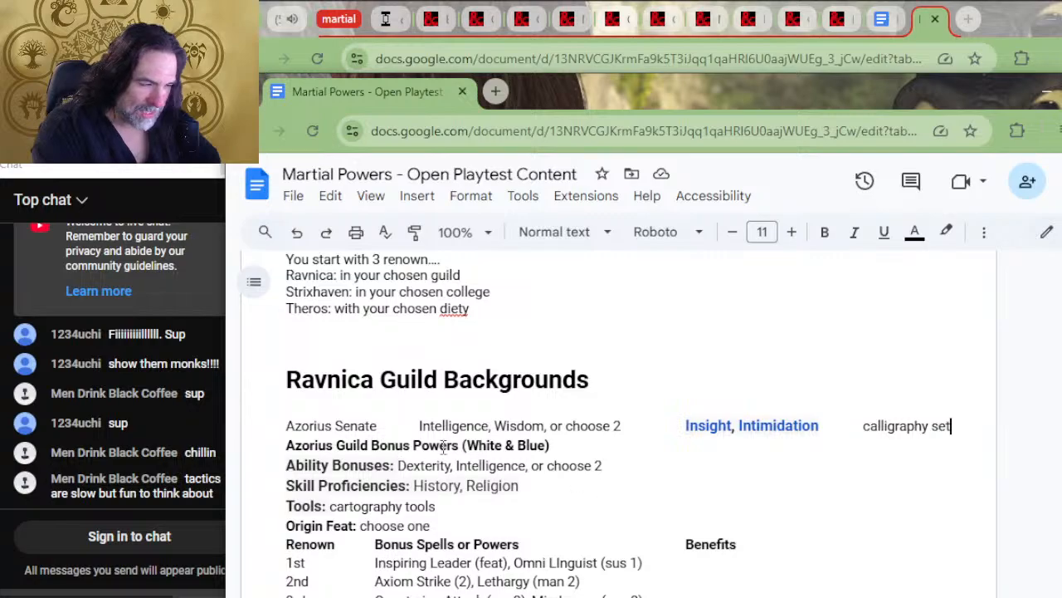
Move "Intelligence, Wisdom, or choose 2" from the Azorius Senate row into the Azorius Ability Bonuses, replacing the placeholder text
left_click_drag(626, 425, 430, 426)
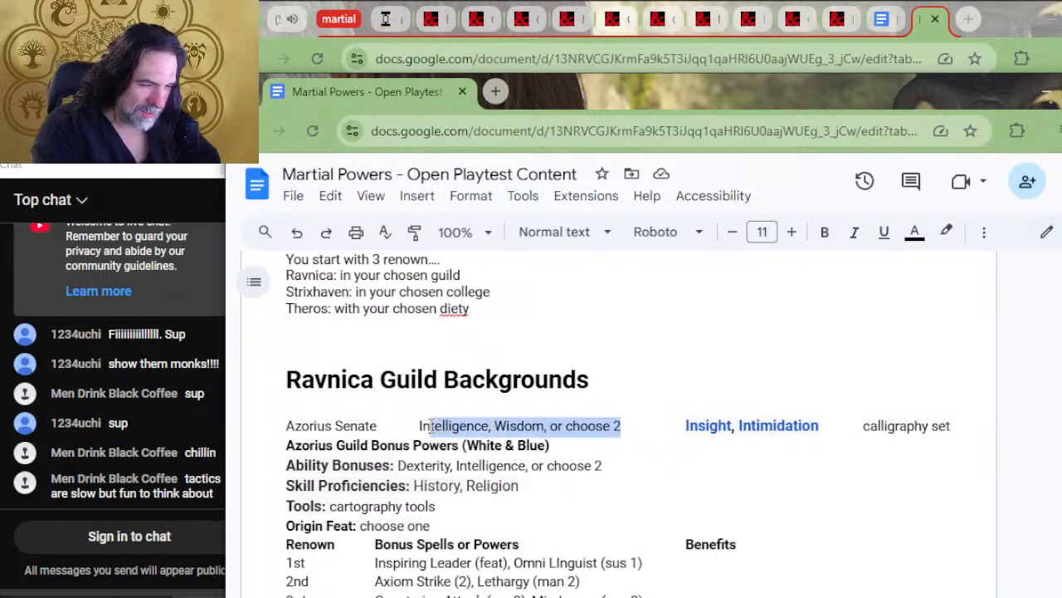
left_click(597, 440)
left_click_drag(634, 426, 415, 426)
key("ctrl+c")
key("BackSpace")
left_click(611, 464)
left_click_drag(612, 465, 397, 466)
key("ctrl+v")
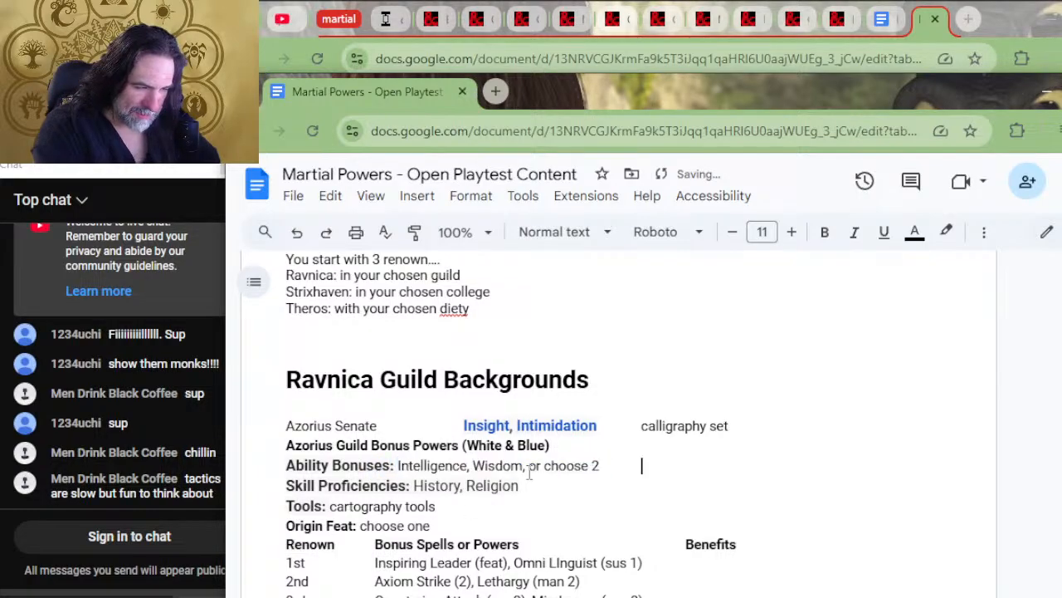
Move "Insight, Intimidation" from the Azorius Senate row into the Azorius Skill Proficiencies, replacing the placeholder skills
left_click_drag(596, 425, 462, 426)
key("ctrl+c")
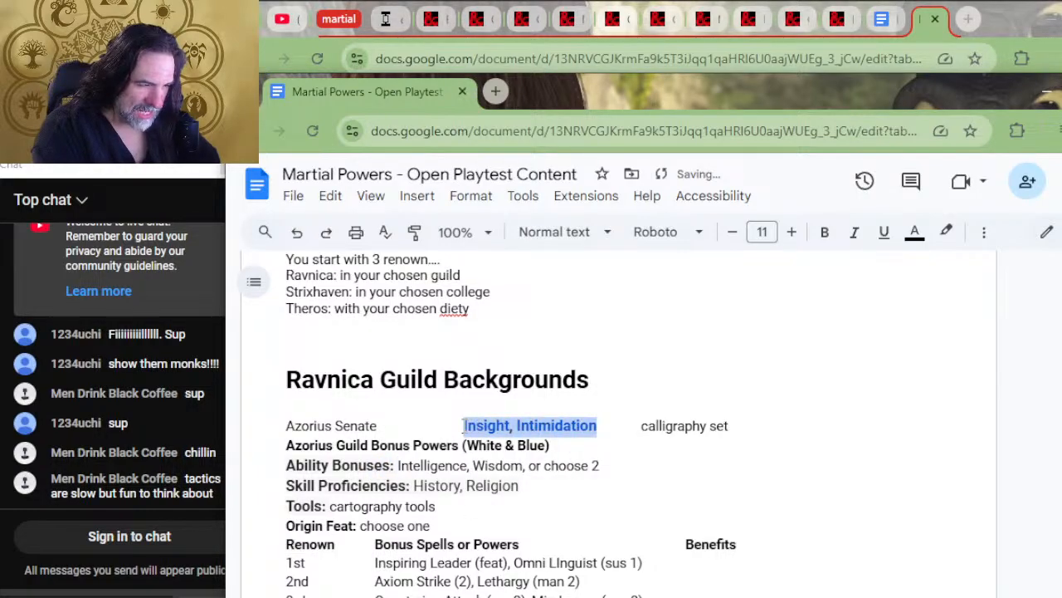
key("BackSpace")
left_click_drag(520, 484, 412, 484)
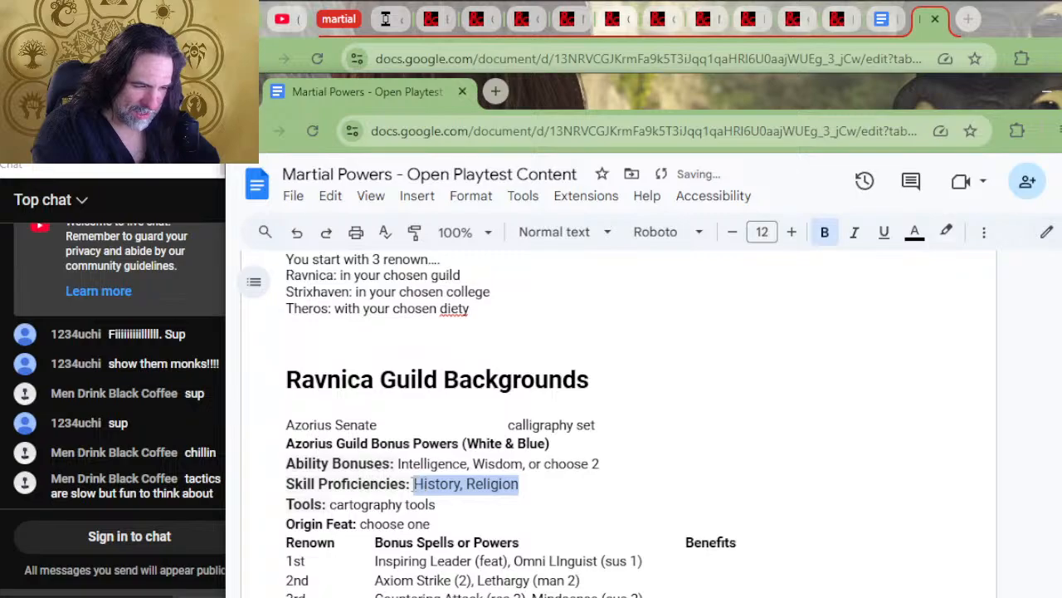
key("ctrl+v")
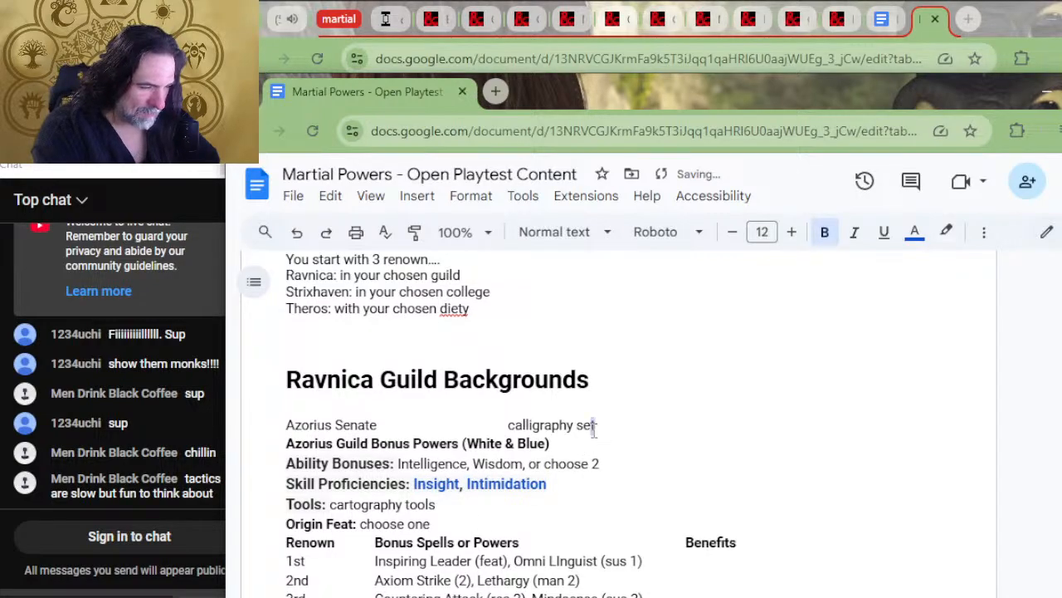
Delete the remaining Azorius Senate row with its calligraphy set entry and adjust the blank lines above the Ravnica Guild Backgrounds heading
left_click_drag(596, 424, 508, 425)
key("Delete")
key("shift+Up")
key("Up")
key("Return")
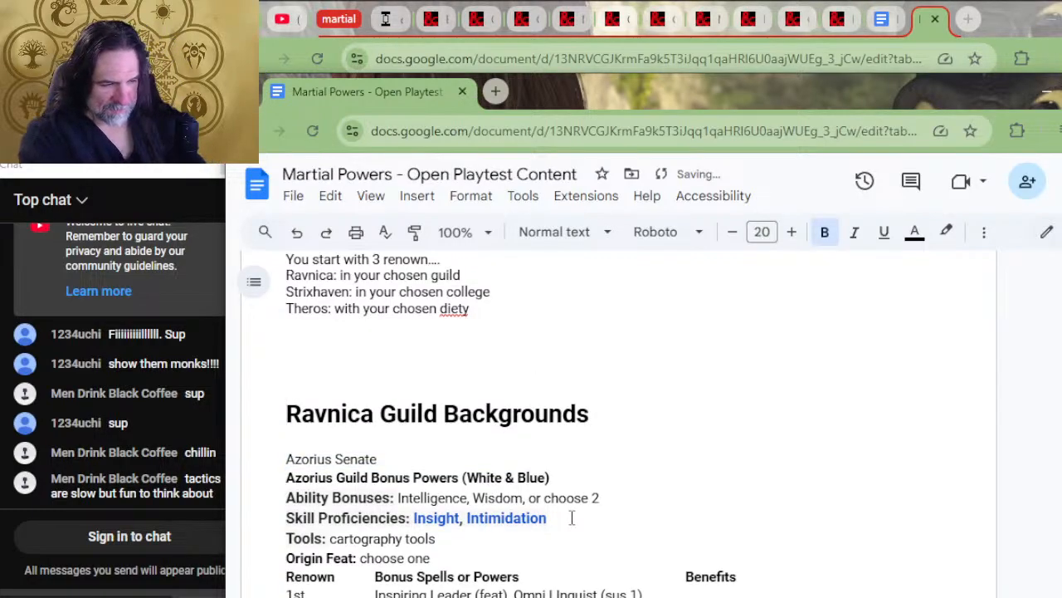
key("Up")
key("Delete")
key("Down")
key("shift+Down")
key("Delete")
Replace the Azorius guild's Tools entry with "calligraphy set"
key("Down")
key("Down")
key("Down")
key("Left")
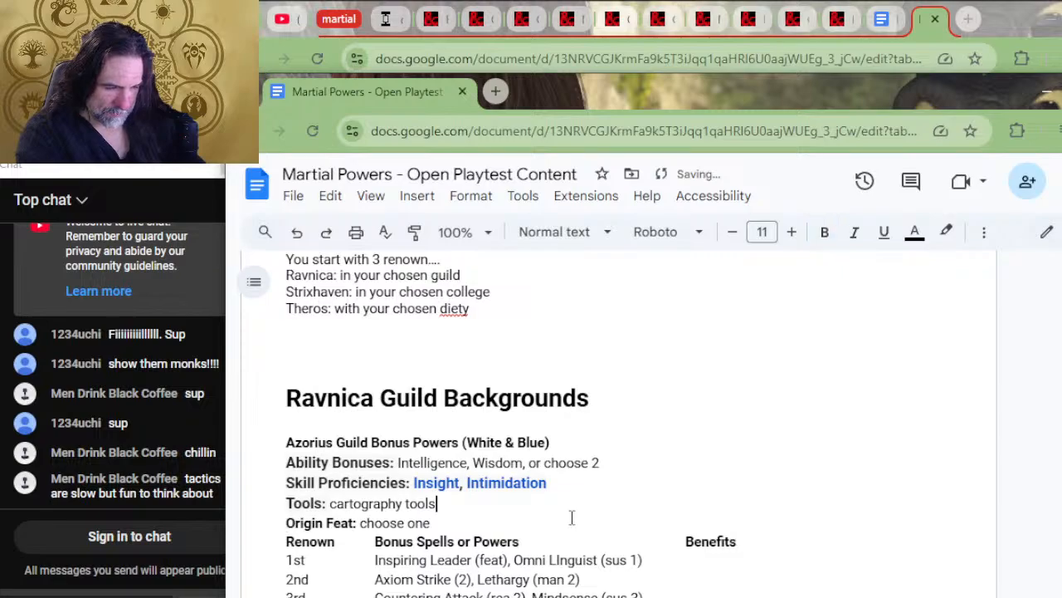
key("BackSpace")
key("BackSpace")
key("BackSpace")
key("BackSpace")
key("BackSpace")
key("BackSpace")
key("BackSpace")
key("BackSpace")
key("BackSpace")
key("BackSpace")
key("BackSpace")
key("BackSpace")
key("BackSpace")
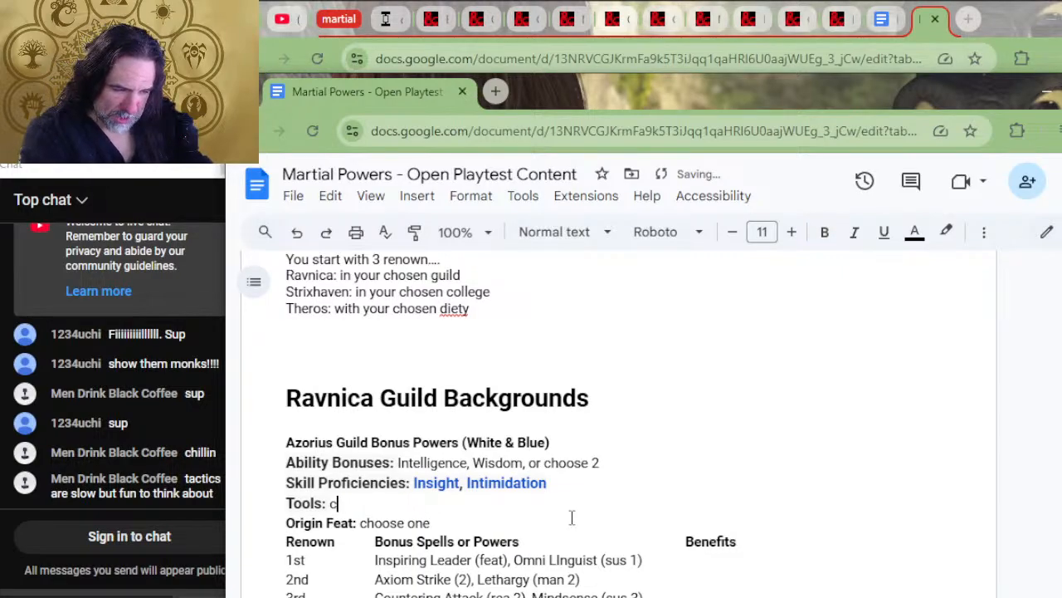
type("calligraphy set")
key("Left")
key("Left")
key("Left")
key("Left")
key("Left")
key("Left")
key("Left")
key("Left")
key("Left")
key("Left")
key("Left")
key("Left")
key("Left")
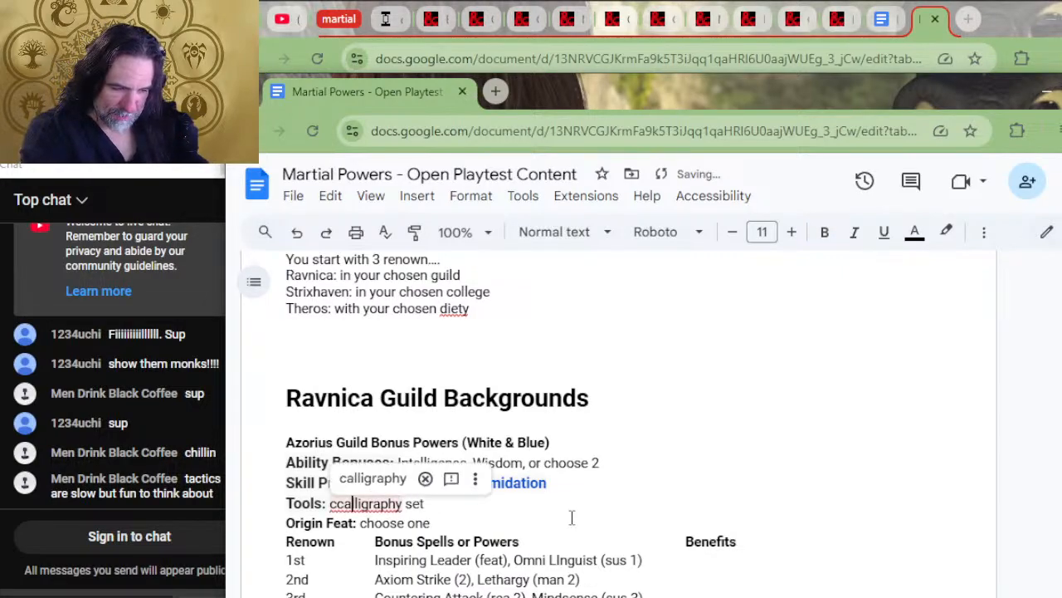
key("Left")
key("BackSpace")
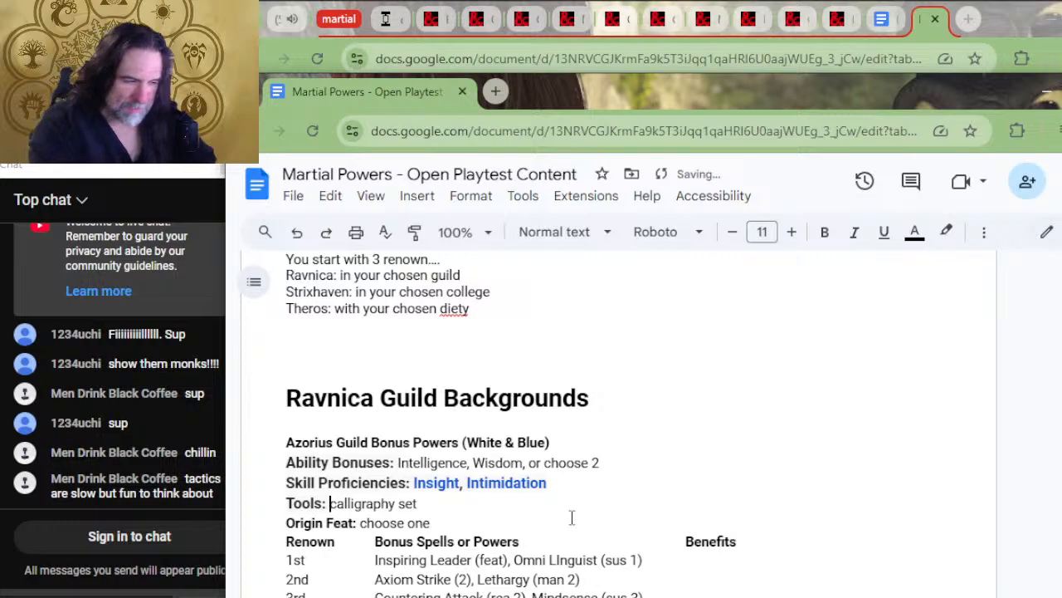
Move "Strength, Charisma, or choose 2" from the Boros Legion row into the Boros Ability Bonuses, replacing the placeholder text
scroll(571, 517, "down", 4)
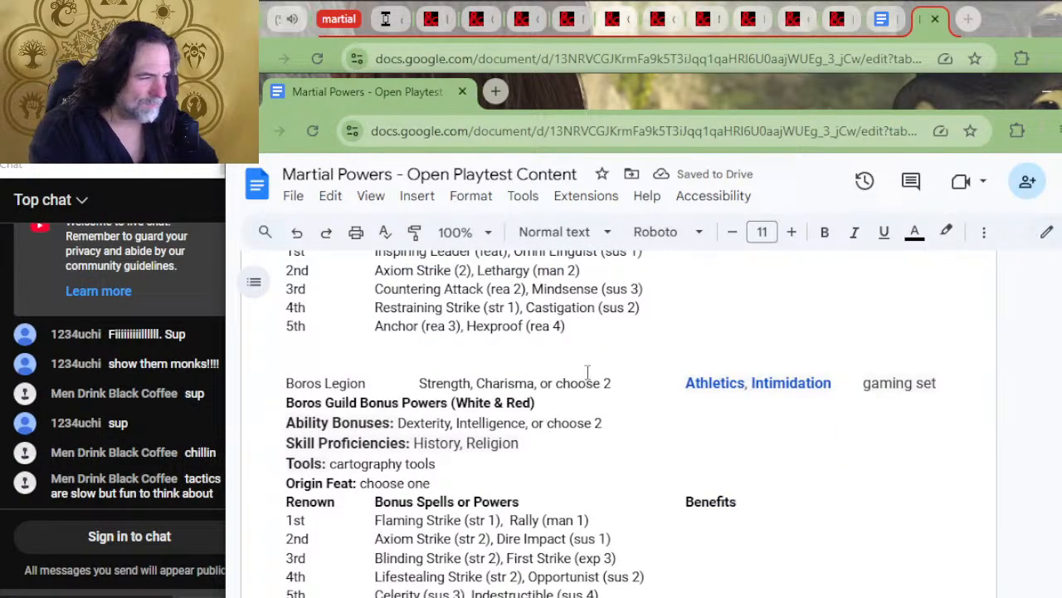
left_click_drag(611, 383, 419, 382)
key("ctrl+c")
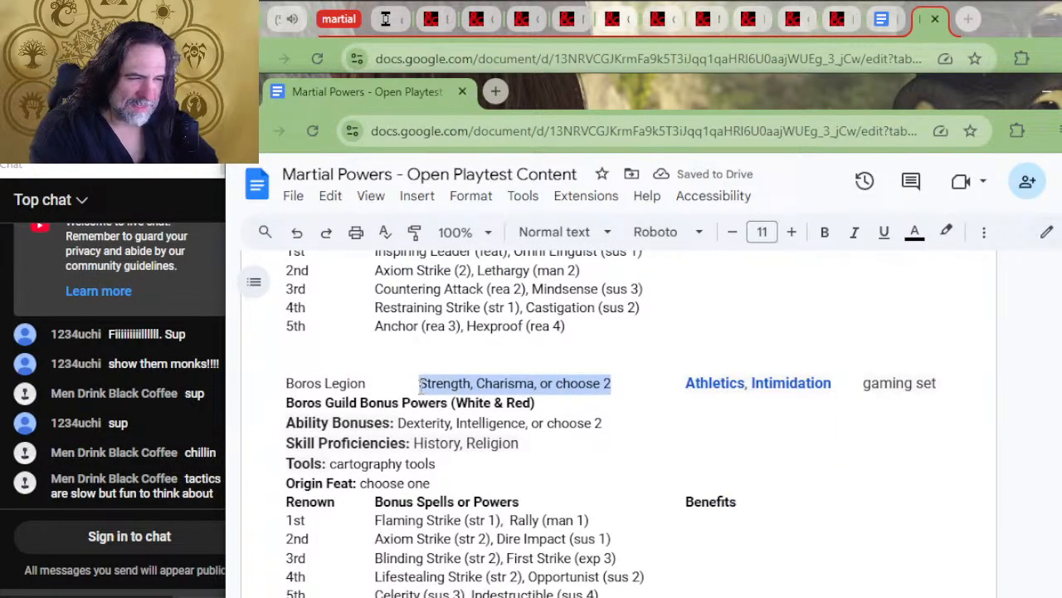
key("BackSpace")
left_click_drag(609, 427, 397, 425)
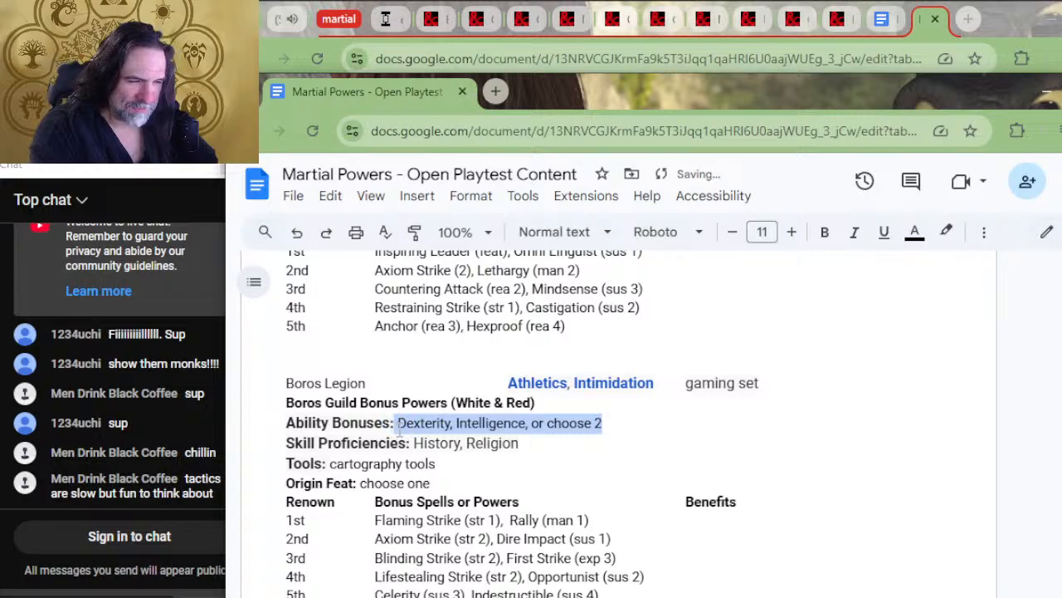
key("ctrl+v")
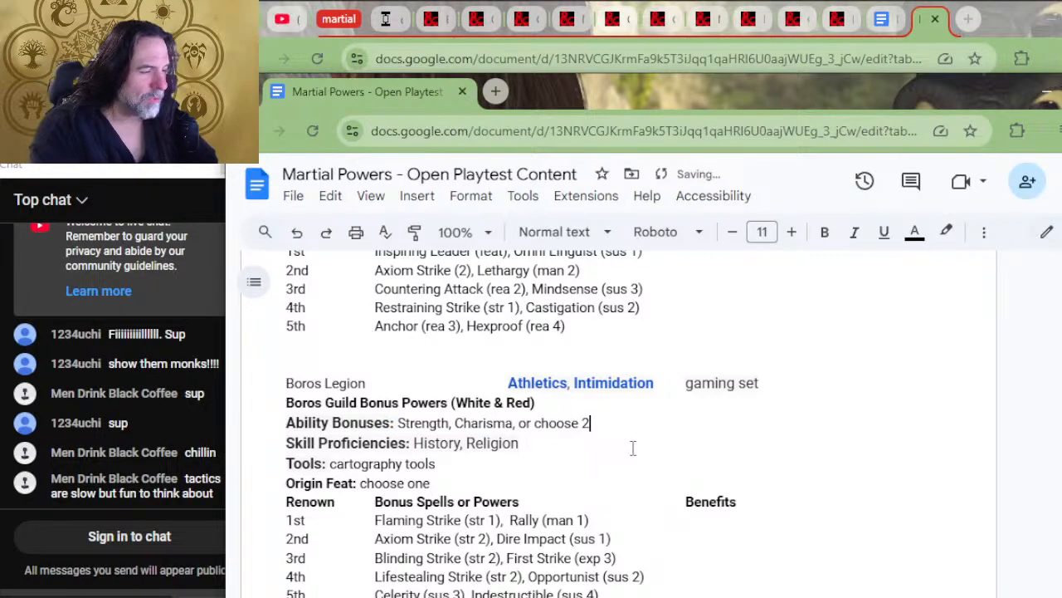
Move "Athletics, Intimidation" from the Boros Legion row into the Boros Skill Proficiencies, replacing the placeholder skills
left_click_drag(654, 383, 511, 390)
key("ctrl+x")
left_click_drag(535, 447, 415, 442)
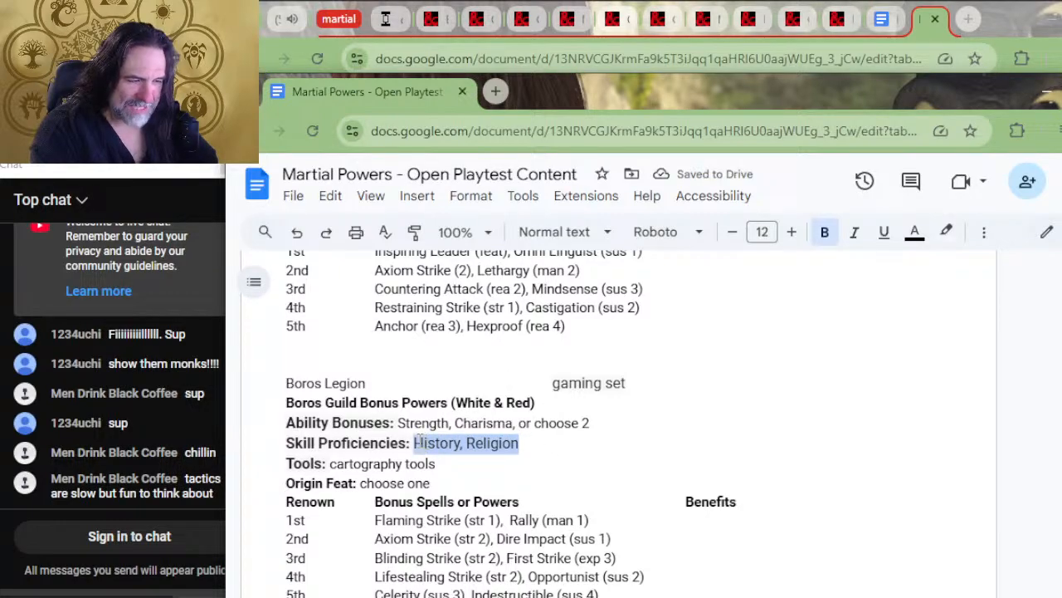
key("ctrl+v")
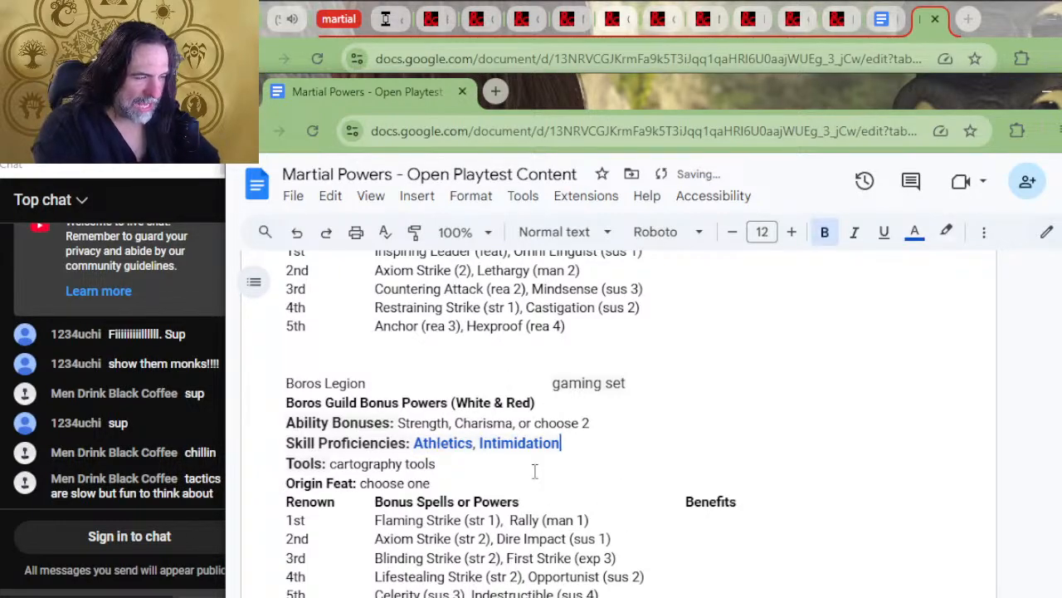
Move "gaming set" from the Boros Legion row into the Boros Tools line, replacing the cartography tools
left_click_drag(629, 384, 554, 379)
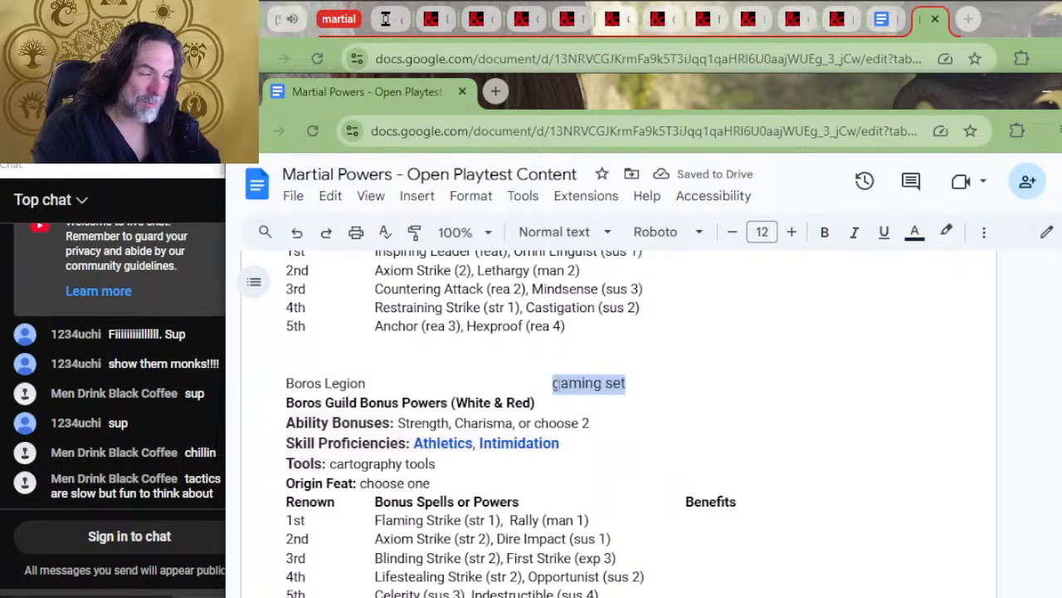
key("ctrl+x")
left_click_drag(437, 463, 328, 461)
key("ctrl+v")
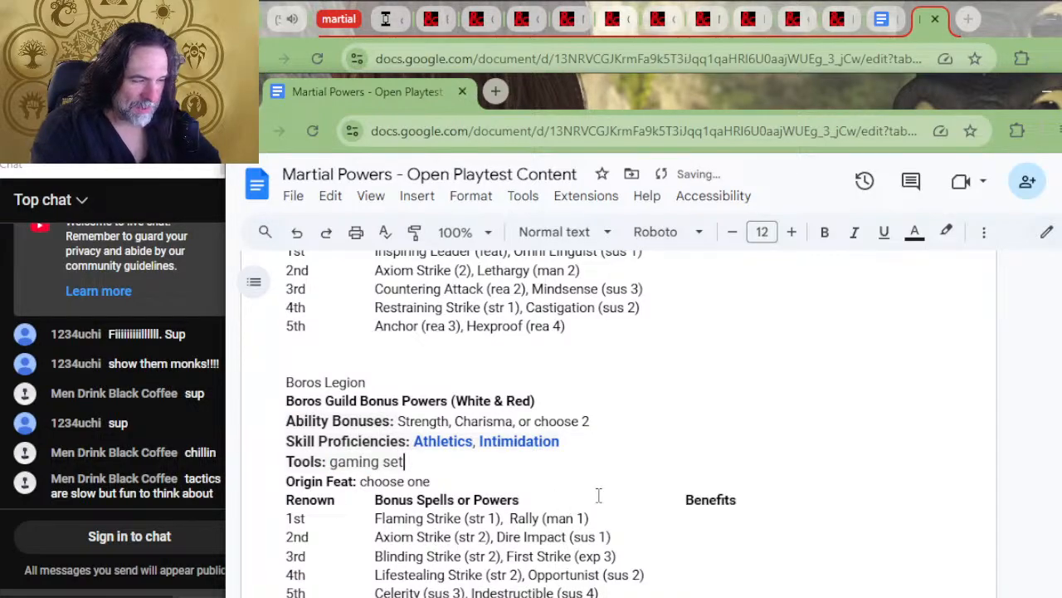
Move "Dexterity, Charisma, or choose 2" from the House Dimir row into the Dimir Ability Bonuses, replacing the placeholder text
scroll(599, 496, "down", 5)
left_click_drag(623, 345, 415, 343)
key("BackSpace")
left_click_drag(621, 381, 403, 380)
key("ctrl+v")
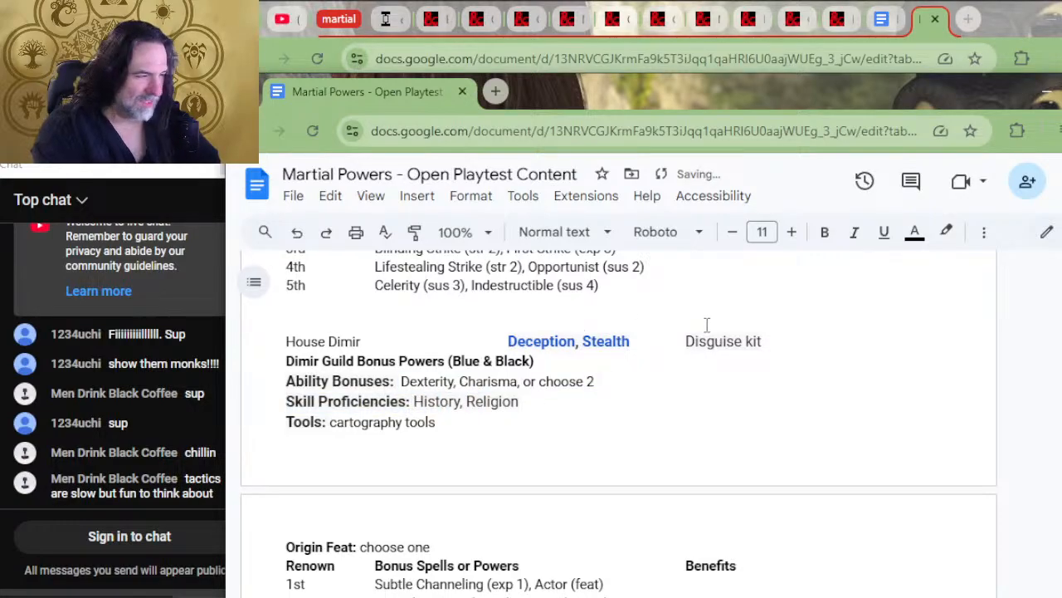
Move "Deception, Stealth" from the House Dimir row into the Dimir Skill Proficiencies, replacing the placeholder skills
left_click_drag(640, 354, 505, 347)
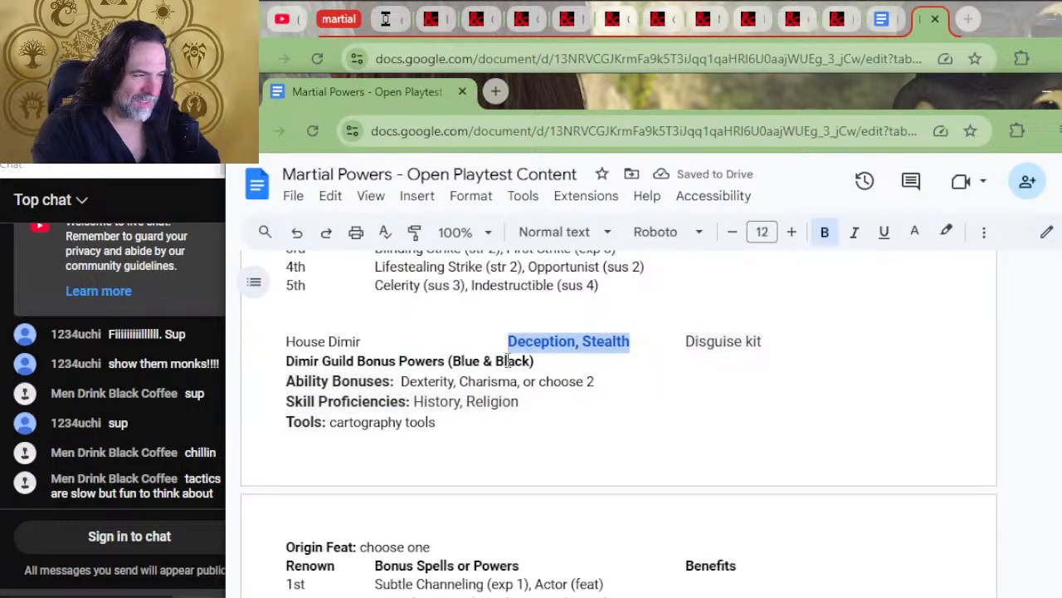
key("BackSpace")
left_click_drag(535, 405, 412, 403)
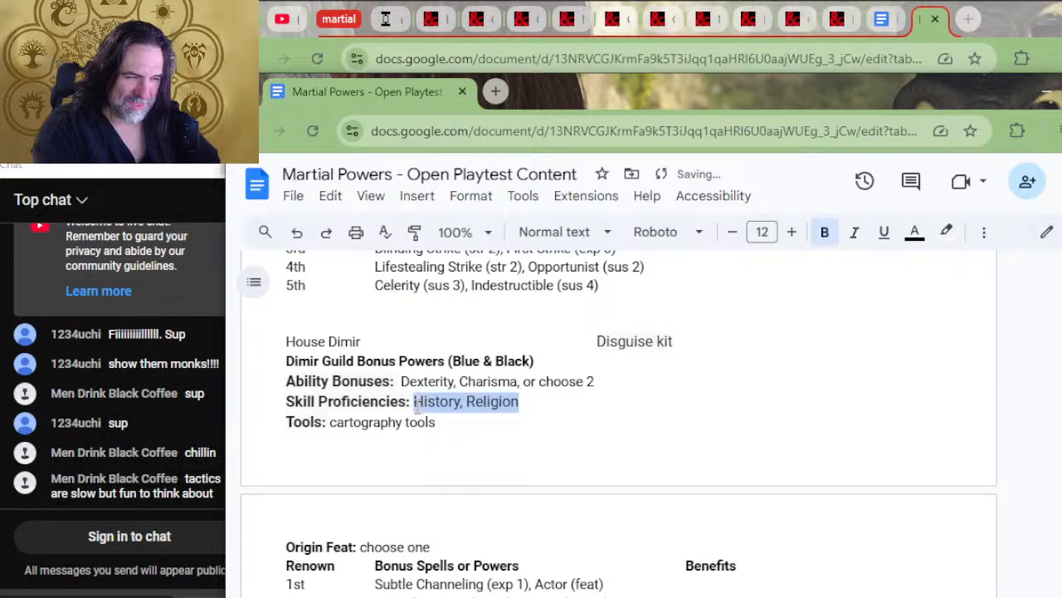
key("ctrl+v")
Move "Disguise kit" from the House Dimir row into the Dimir Tools line, replacing the cartography tools
left_click_drag(673, 341, 590, 340)
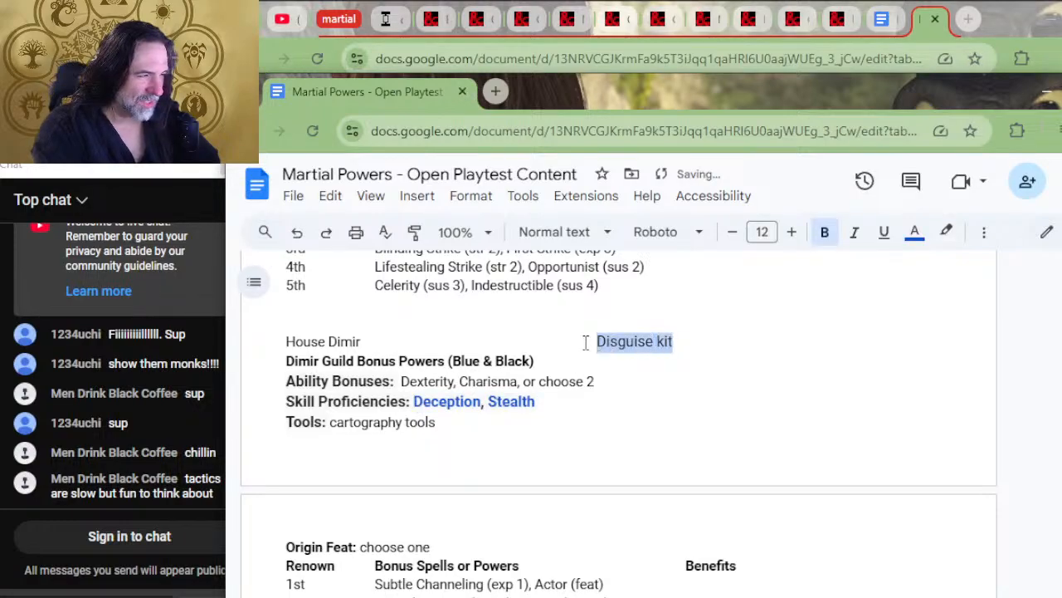
key("ctrl+x")
left_click_drag(435, 420, 330, 420)
key("ctrl+v")
Remove the leftover House Dimir line and one blank line between the Boros table and the Dimir guild heading
left_click_drag(359, 357, 387, 320)
left_click(383, 341)
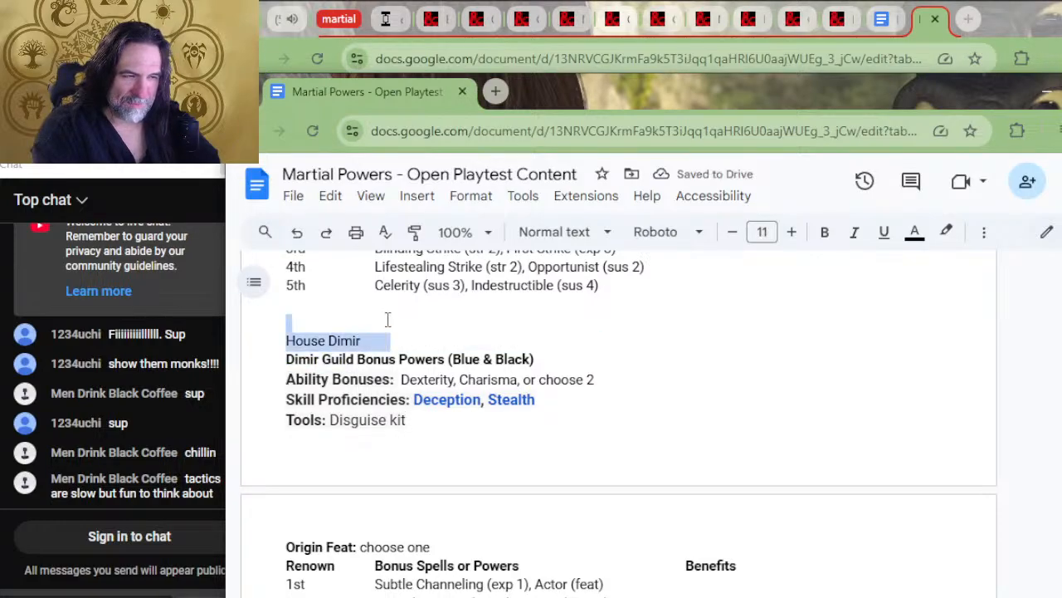
key("ctrl+x")
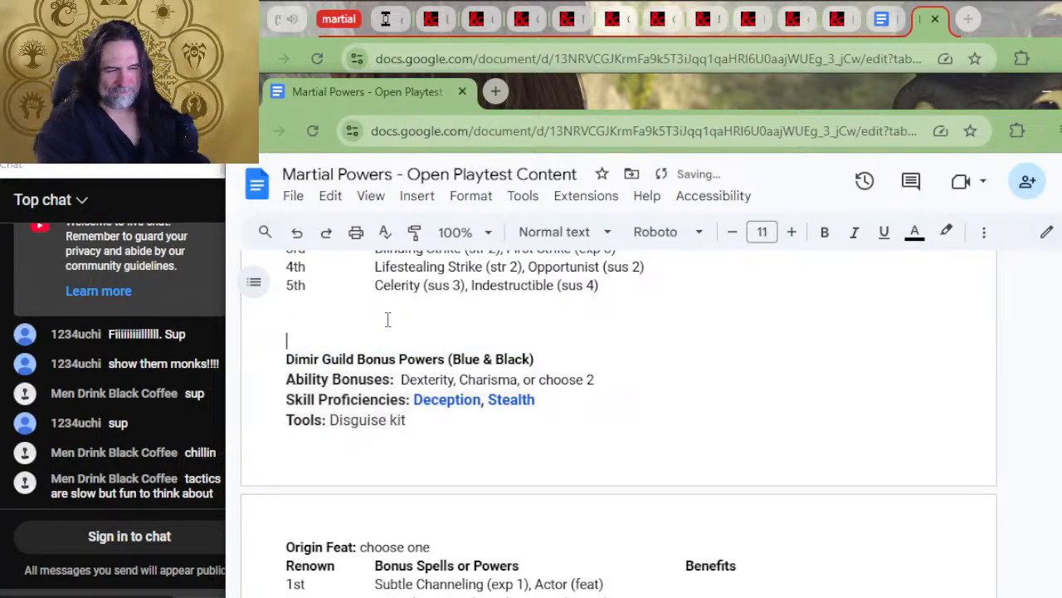
scroll(387, 319, "up", 10)
scroll(318, 355, "down", 4)
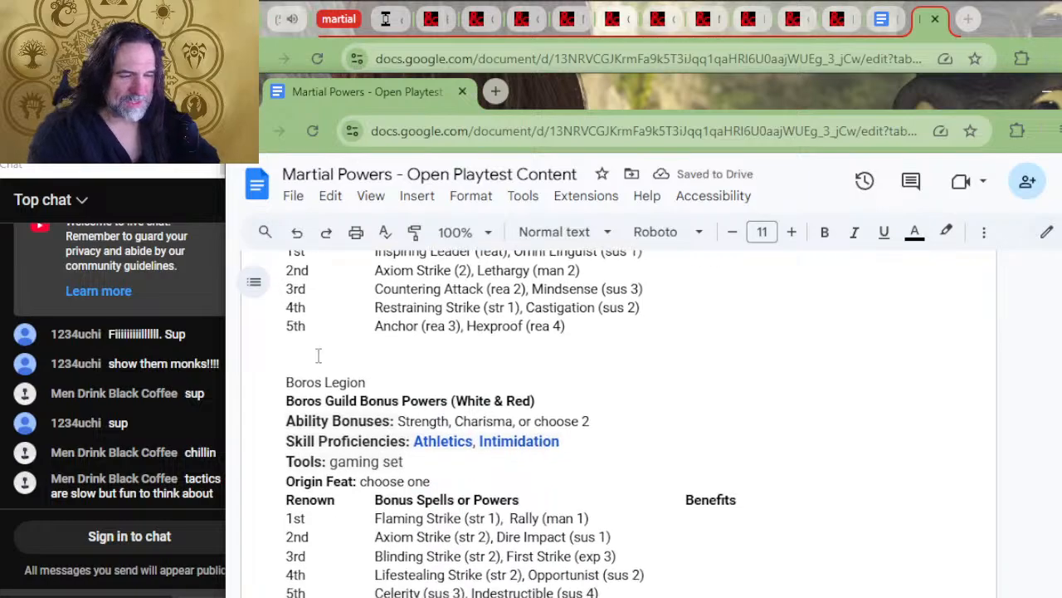
scroll(332, 353, "down", 4)
left_click(330, 462)
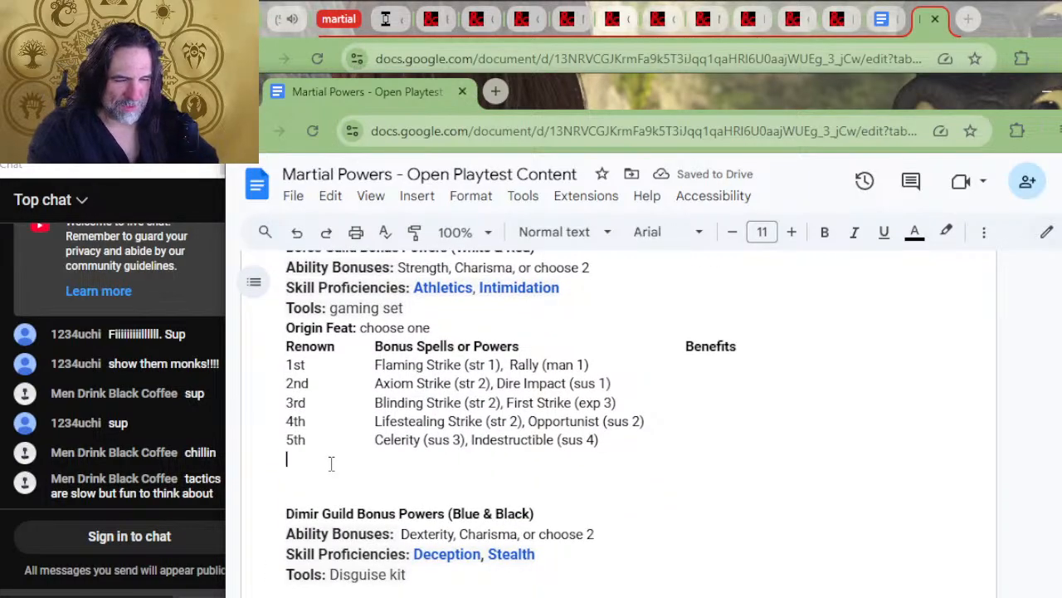
key("Delete")
Delete the extra blank space between the New Origin Feat text and the Ravnica Guild Backgrounds heading
scroll(331, 462, "up", 15)
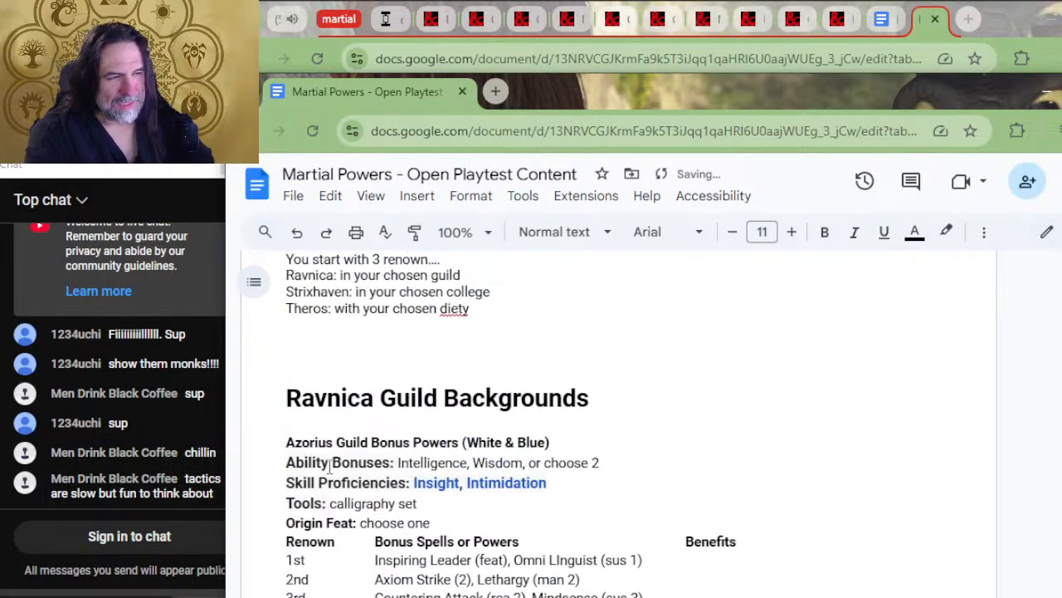
scroll(476, 486, "down", 10)
scroll(474, 484, "up", 10)
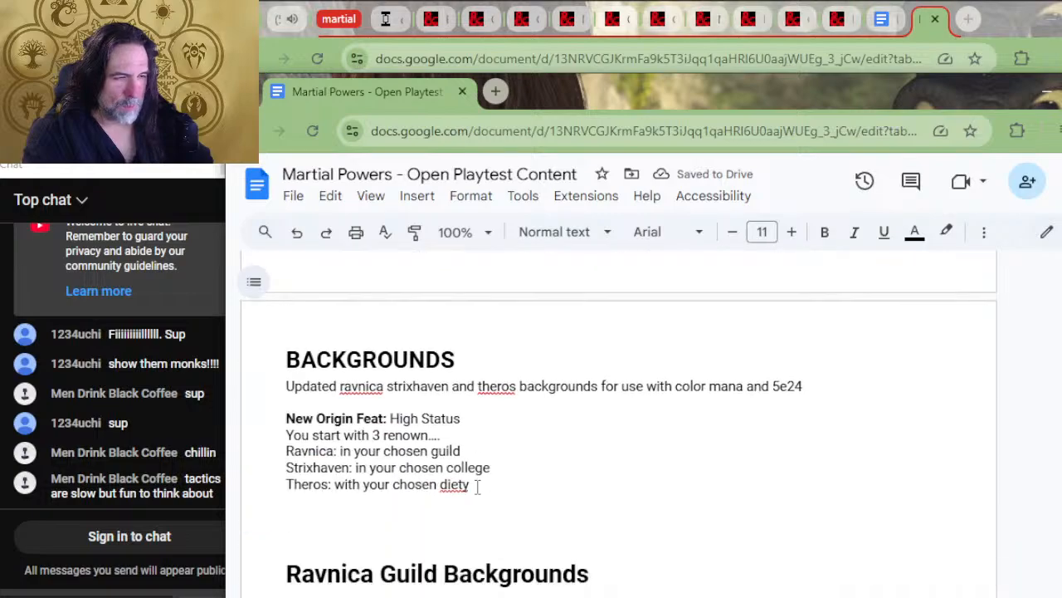
left_click(432, 523)
key("BackSpace")
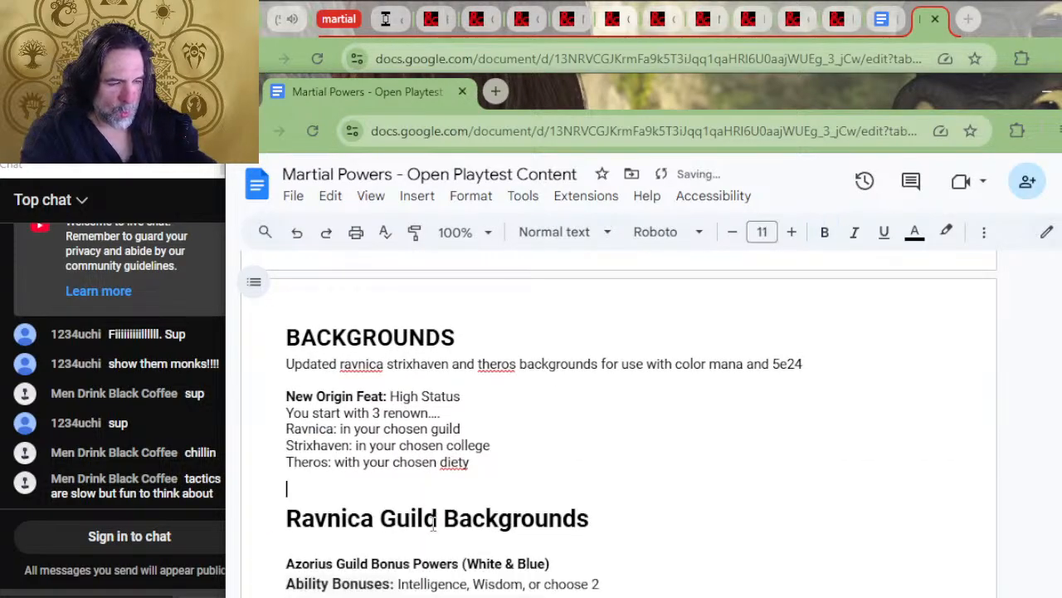
Move "Strength, Constitution, or choose 2" from the Golgari Swarm row into the Golgari Ability Bonuses line, replacing the placeholder abilities
scroll(432, 523, "down", 10)
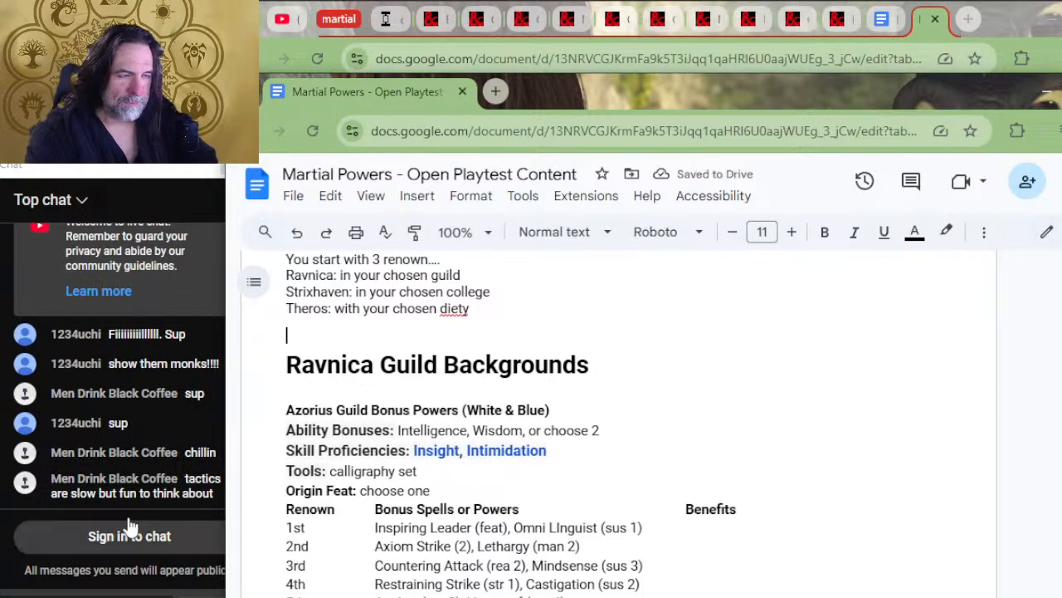
scroll(590, 331, "down", 4)
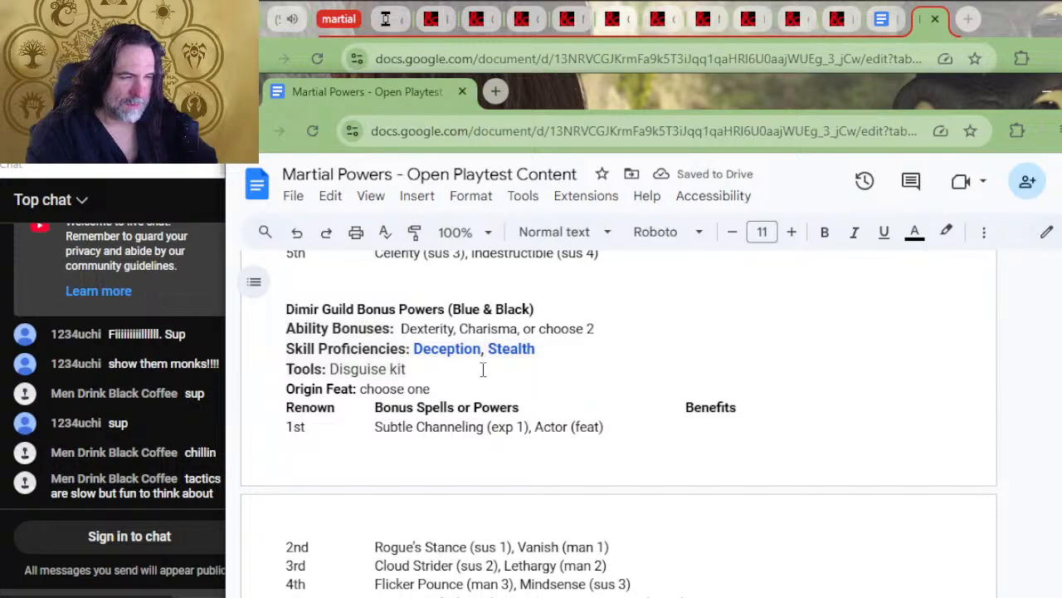
scroll(559, 362, "down", 4)
left_click_drag(621, 349, 423, 347)
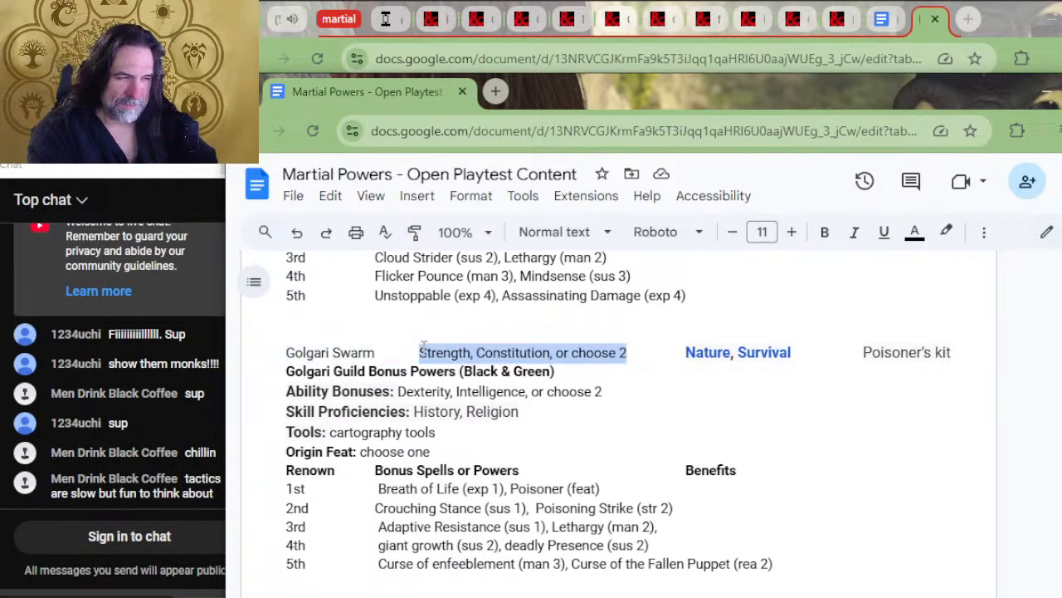
key("Delete")
left_click_drag(624, 392, 401, 390)
key("ctrl+v")
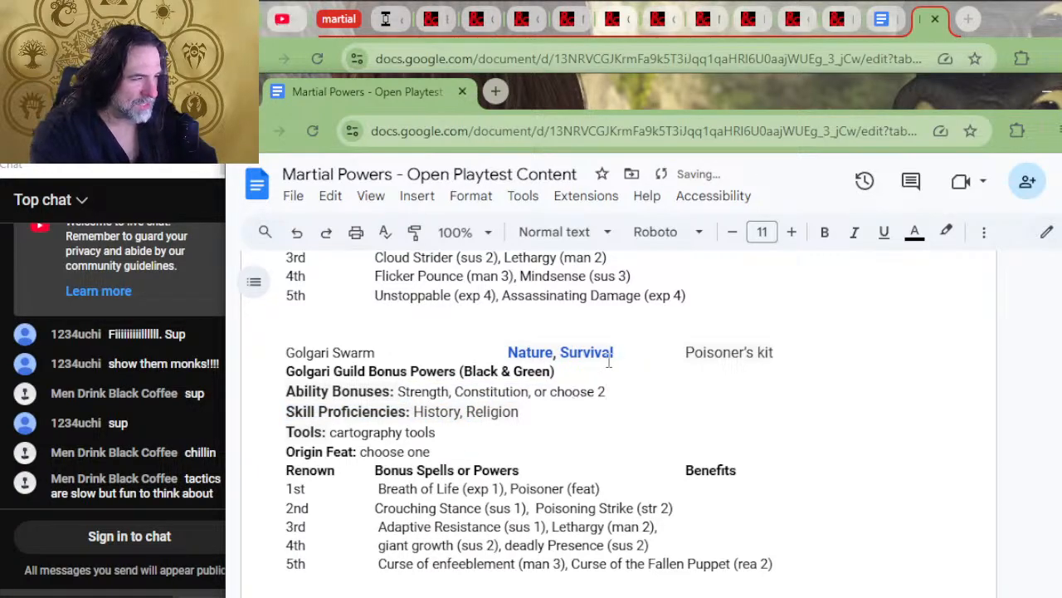
Move "Nature, Survival" from the Golgari Swarm row into the Golgari Skill Proficiencies, replacing the placeholder skills
left_click_drag(614, 352, 508, 351)
key("ctrl+c")
key("Delete")
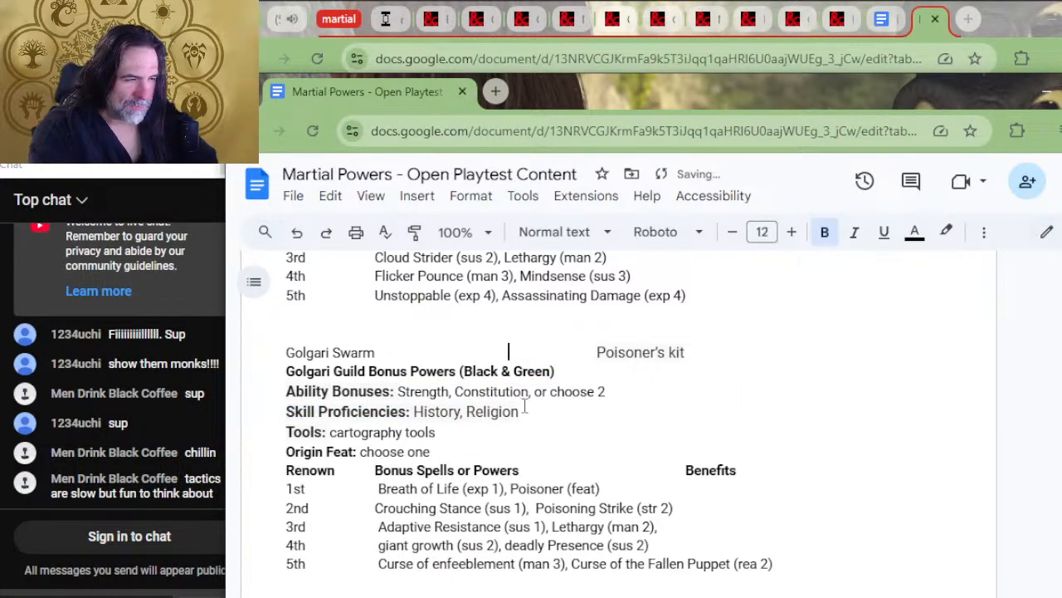
left_click_drag(536, 418, 412, 407)
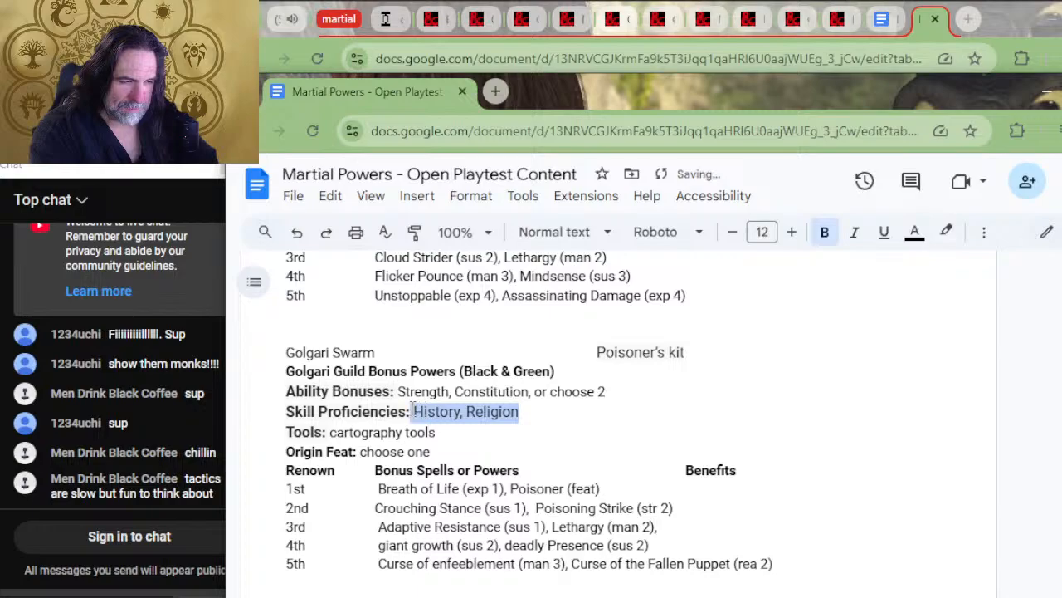
key("ctrl+v")
Move "Poisoner's kit" from the Golgari Swarm row into the Golgari Tools line, replacing the cartography tools
left_click_drag(686, 350, 593, 354)
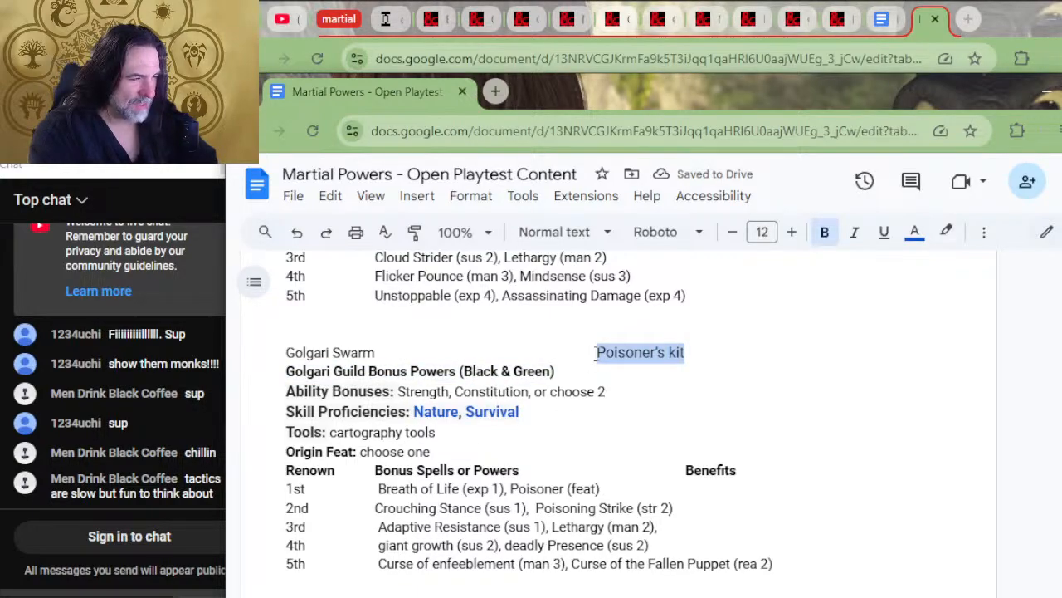
key("ctrl+x")
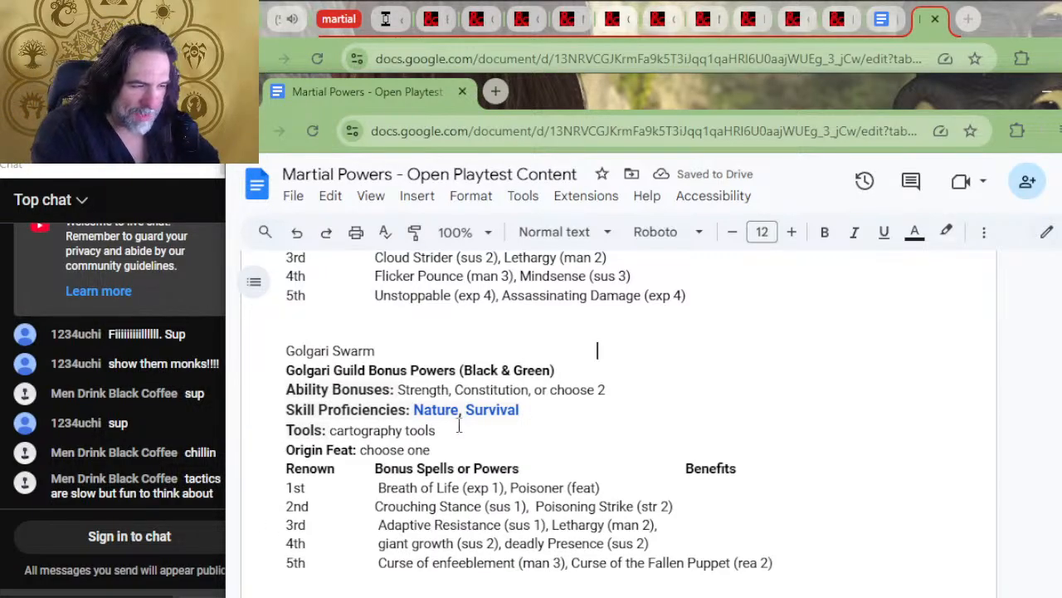
left_click_drag(435, 430, 326, 430)
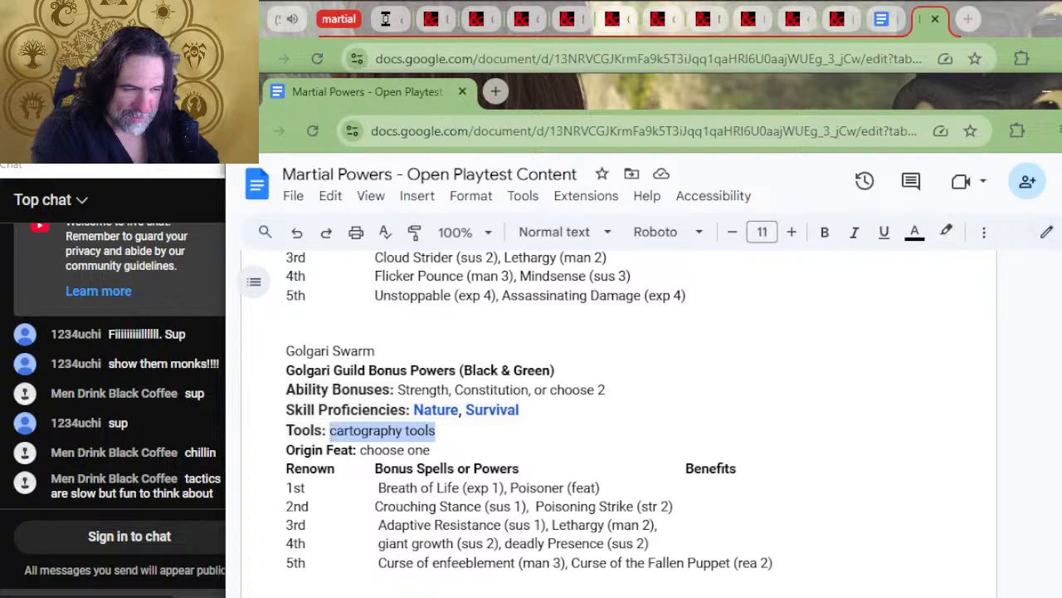
key("ctrl+v")
Remove the leftover Golgari Swarm line above the Golgari guild heading
scroll(531, 415, "down", 2)
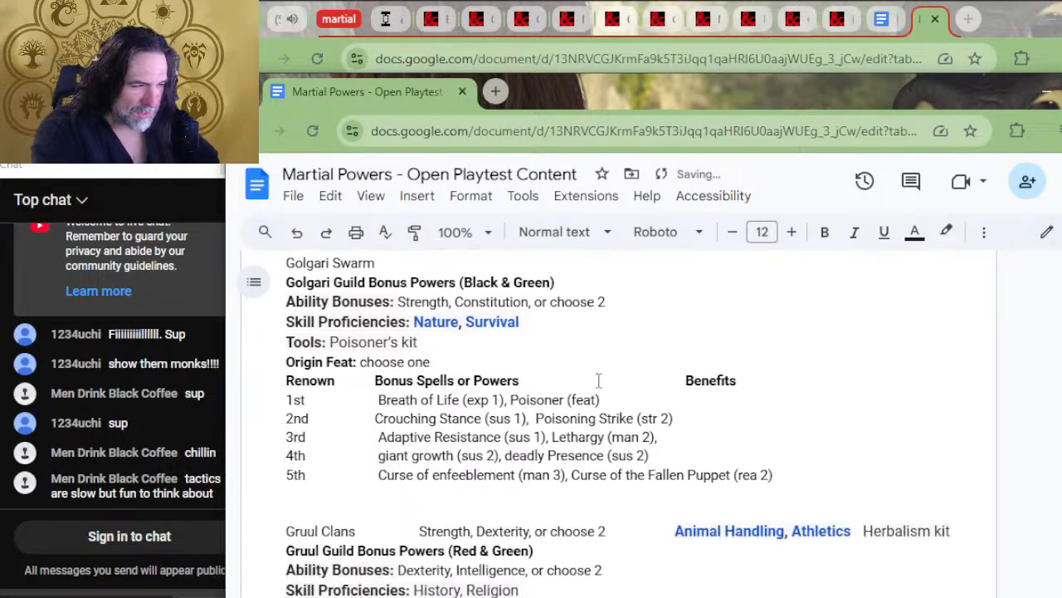
scroll(581, 432, "up", 2)
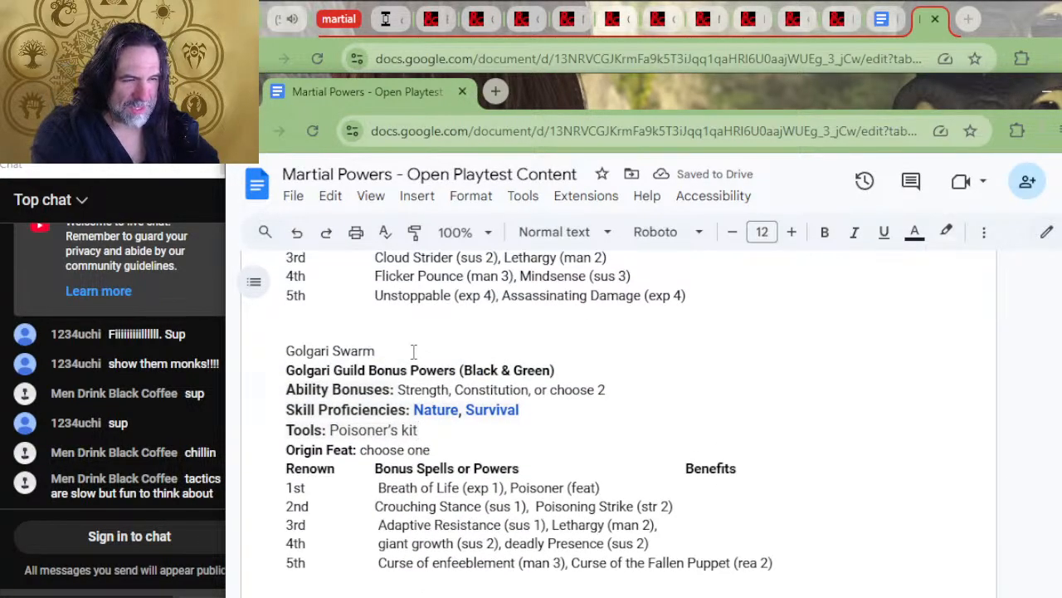
left_click_drag(413, 352, 387, 342)
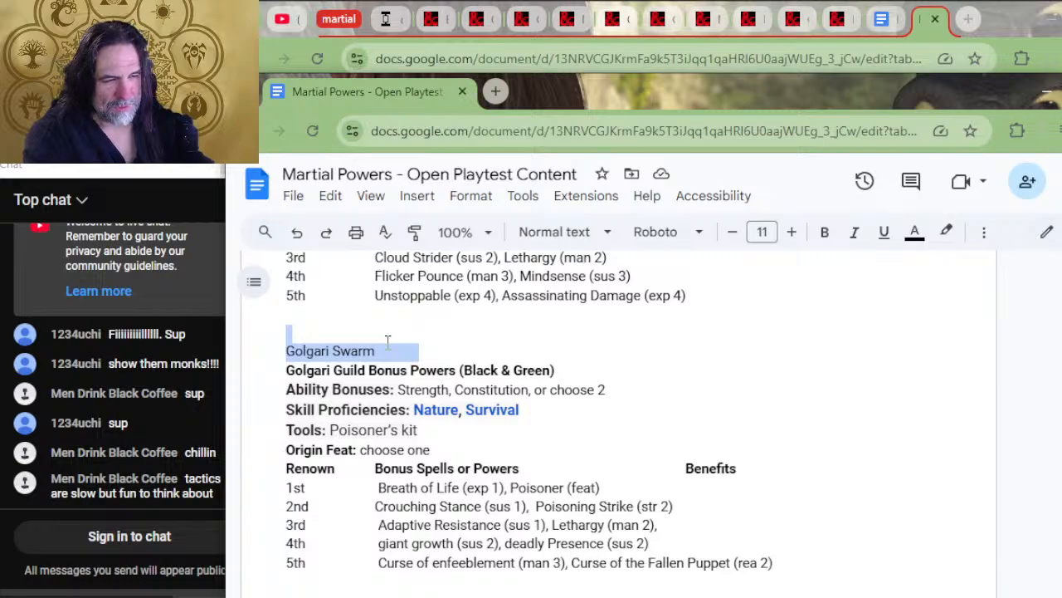
key("BackSpace")
scroll(562, 308, "up", 2)
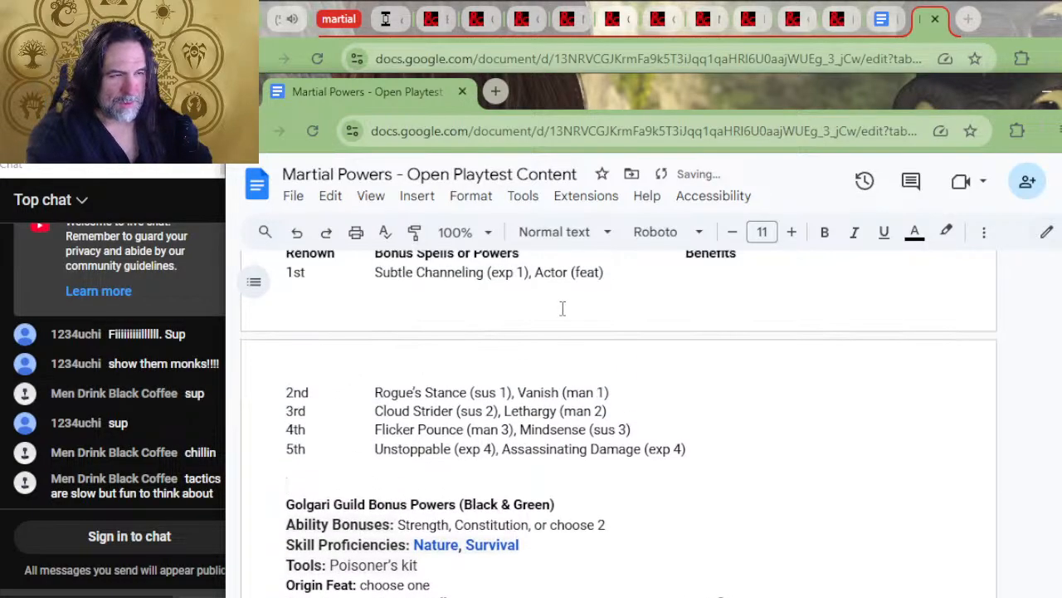
scroll(434, 349, "up", 4)
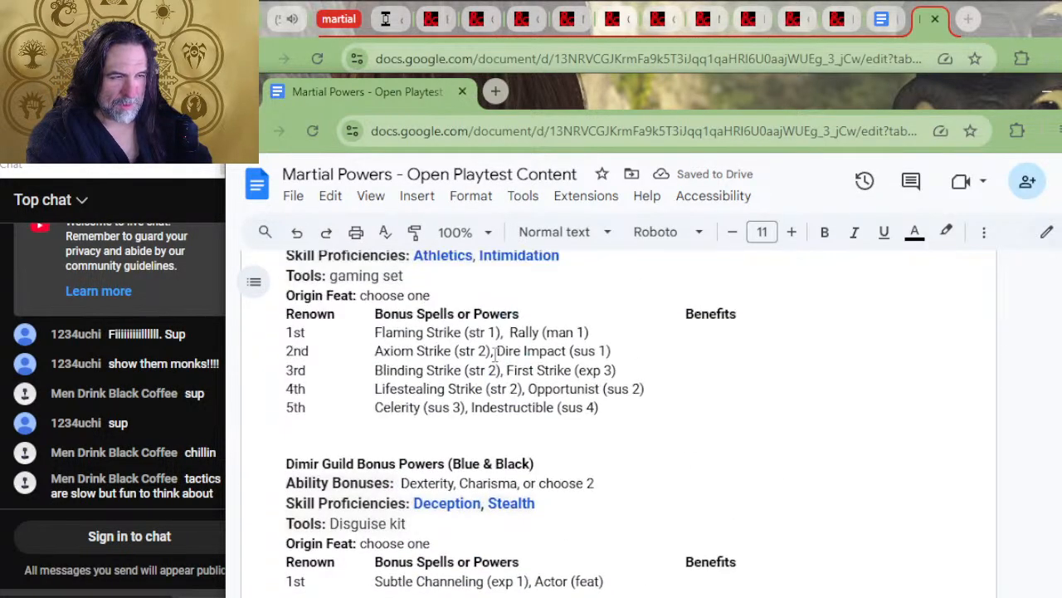
Move "Strength, Dexterity, or choose 2" from the Gruul Clans row into the Gruul Ability Bonuses line, replacing the placeholder abilities
scroll(495, 355, "down", 3)
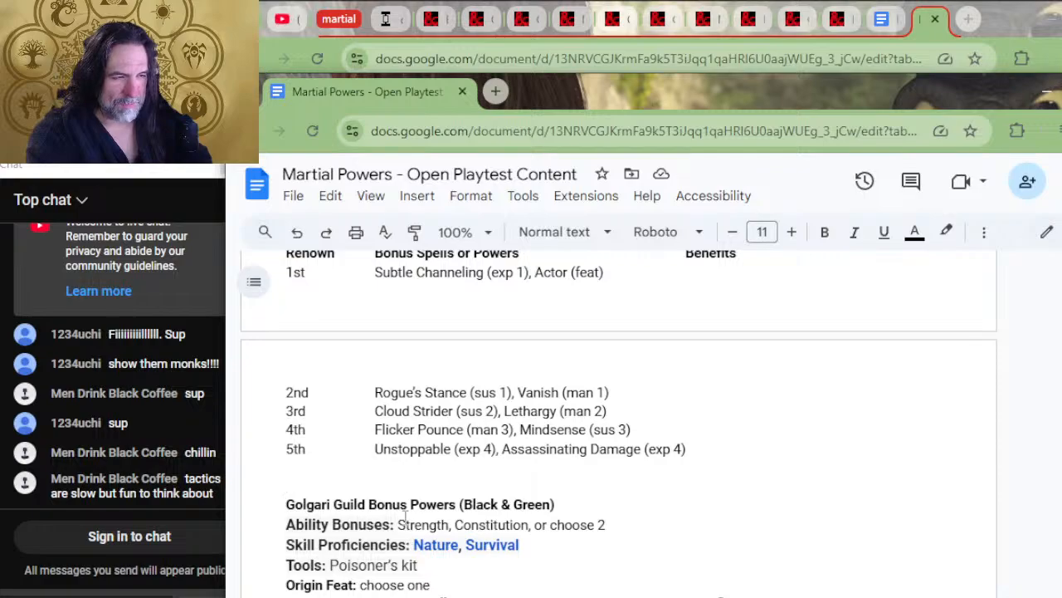
scroll(495, 355, "down", 4)
scroll(459, 515, "up", 2)
scroll(459, 515, "down", 2)
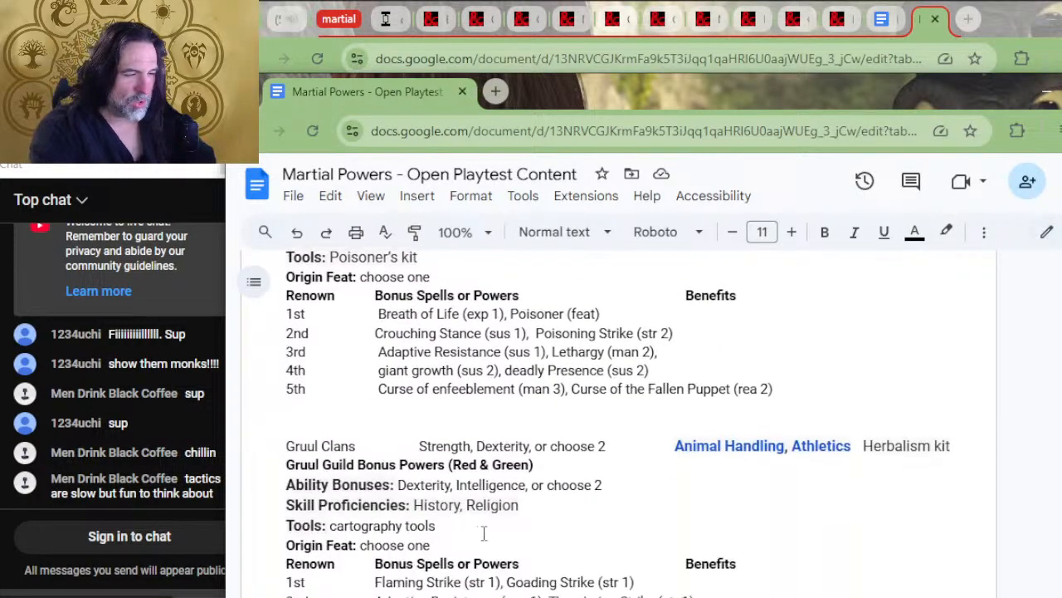
left_click_drag(618, 445, 425, 437)
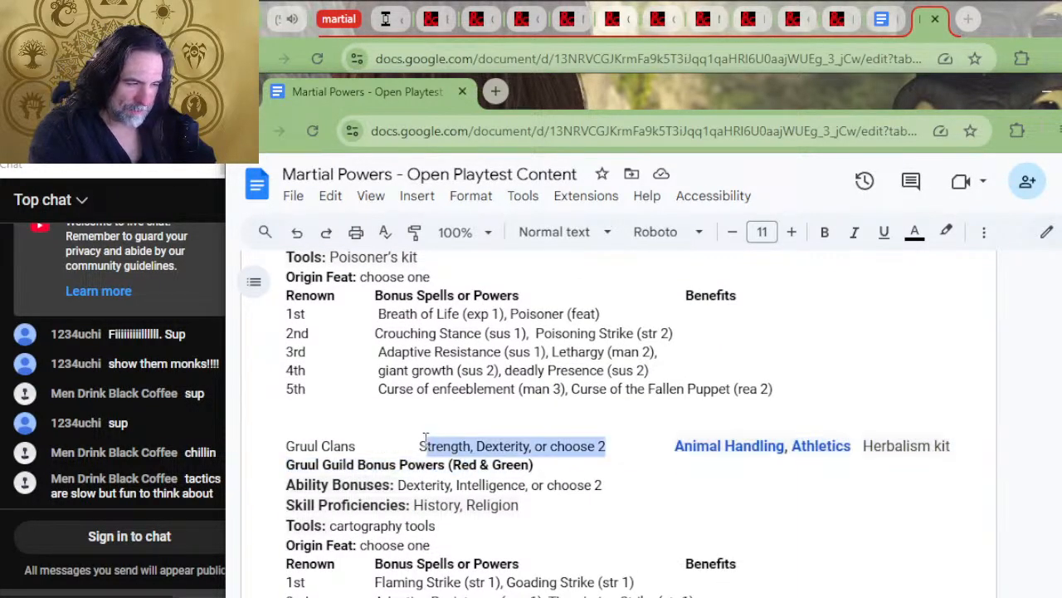
key("BackSpace")
left_click_drag(606, 486, 400, 493)
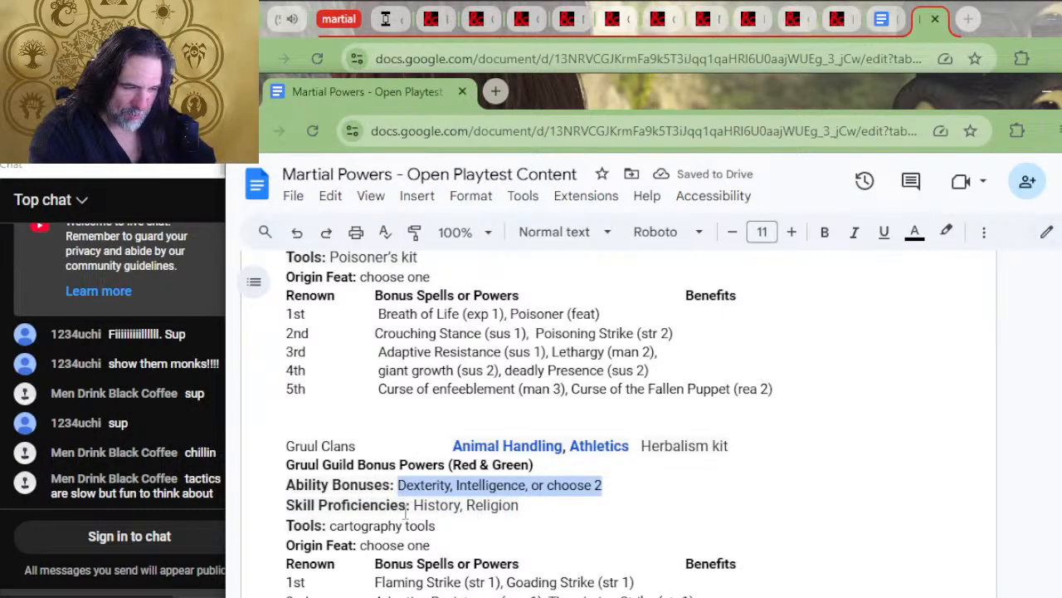
key("ctrl+v")
Move "Animal Handling, Athletics" from the Gruul Clans row into the Gruul Skill Proficiencies, replacing the placeholder skills
left_click_drag(630, 446, 452, 447)
key("ctrl+c")
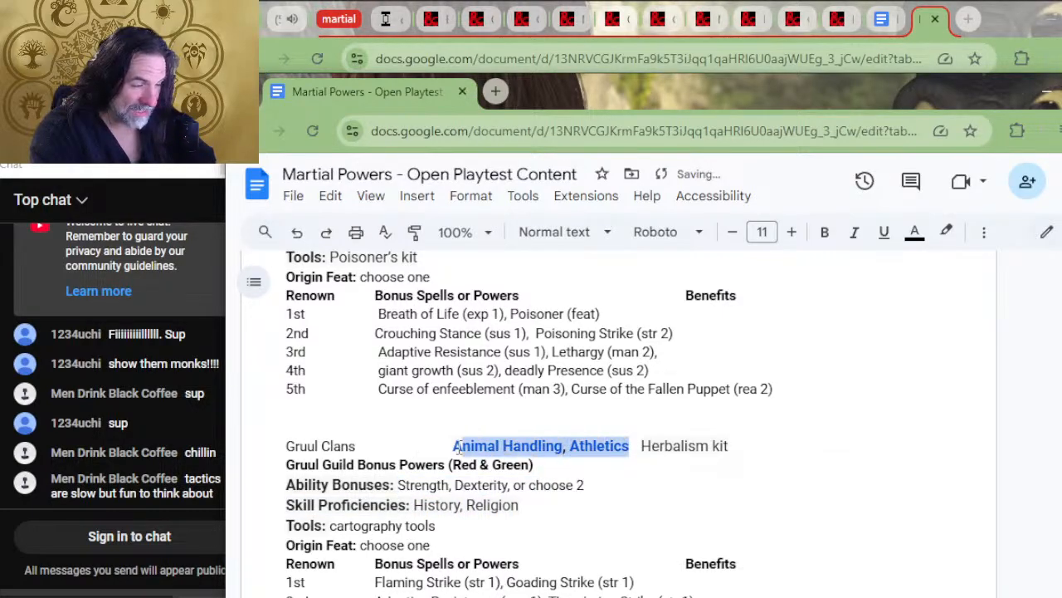
key("BackSpace")
left_click_drag(534, 515, 413, 506)
key("ctrl+v")
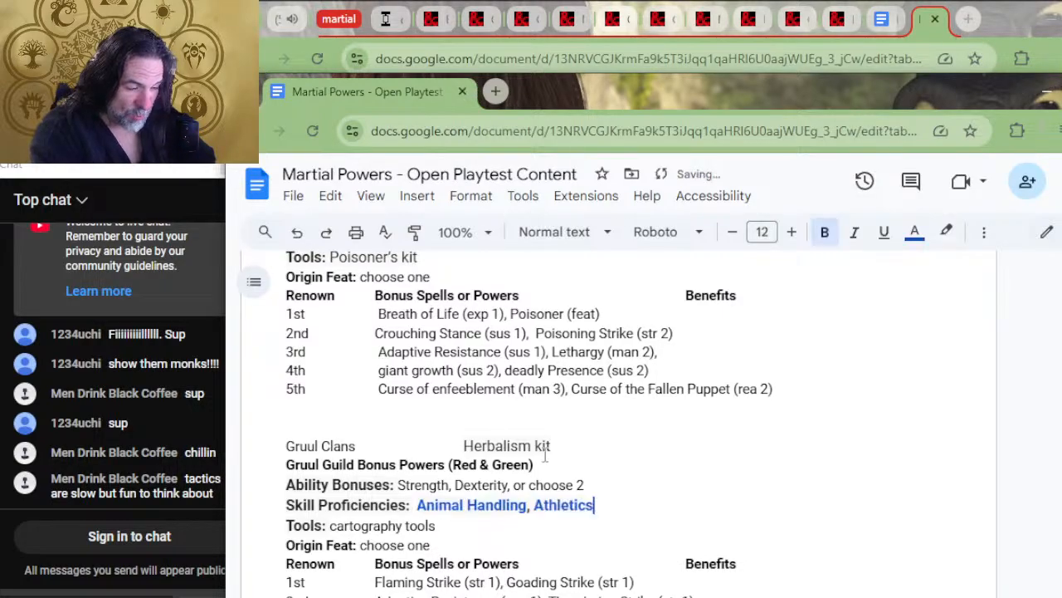
Move "Herbalism kit" from the Gruul Clans row into the Gruul Tools line, replacing the cartography tools
left_click_drag(557, 455, 463, 447)
key("ctrl+x")
left_click_drag(436, 525, 336, 531)
key("ctrl+v")
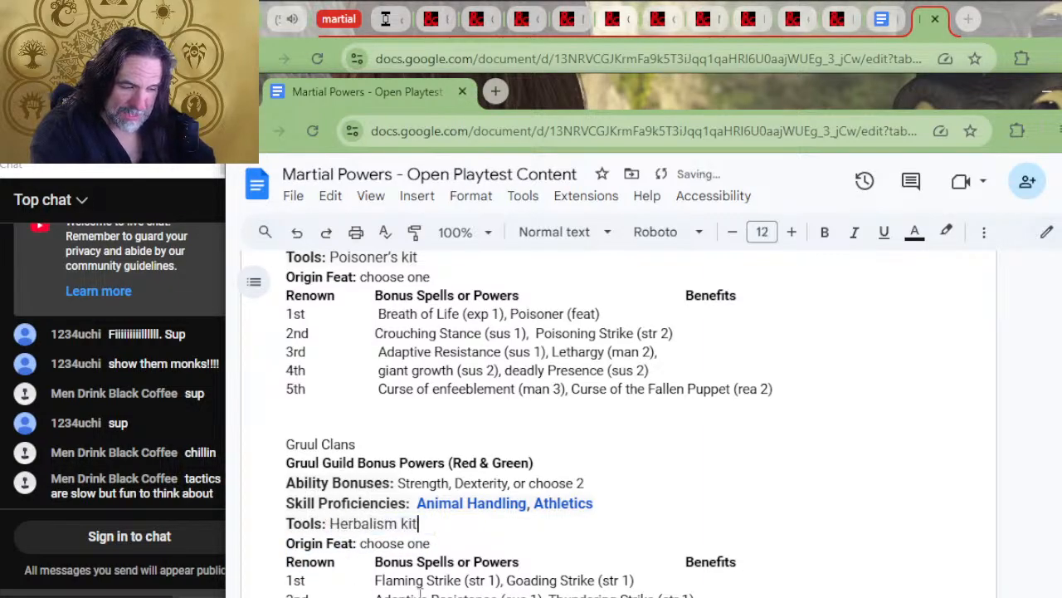
Remove the leftover Gruul Clans line above the Gruul guild heading
left_click_drag(393, 440, 394, 432)
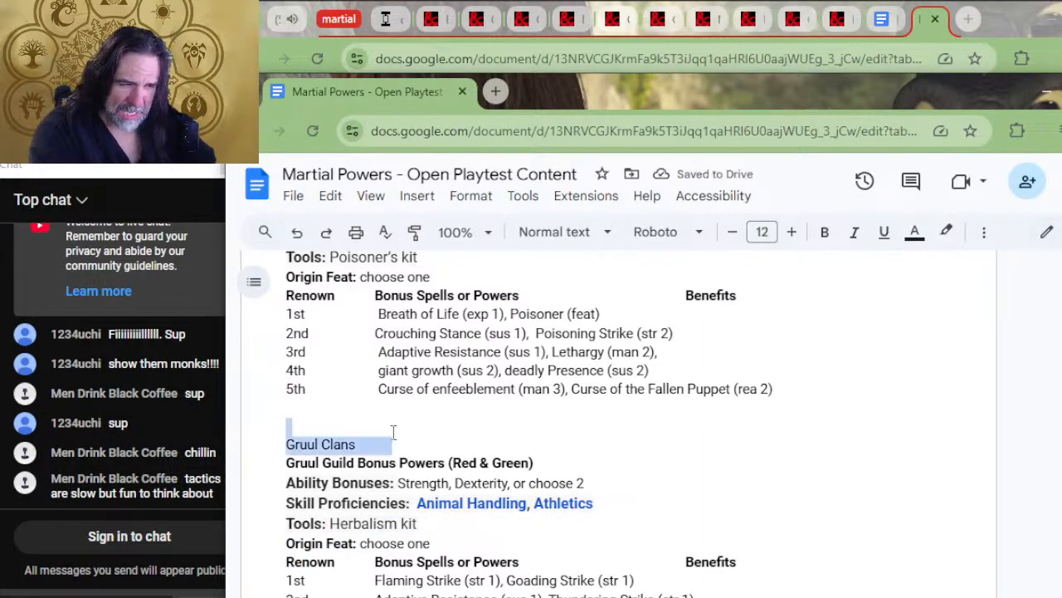
key("BackSpace")
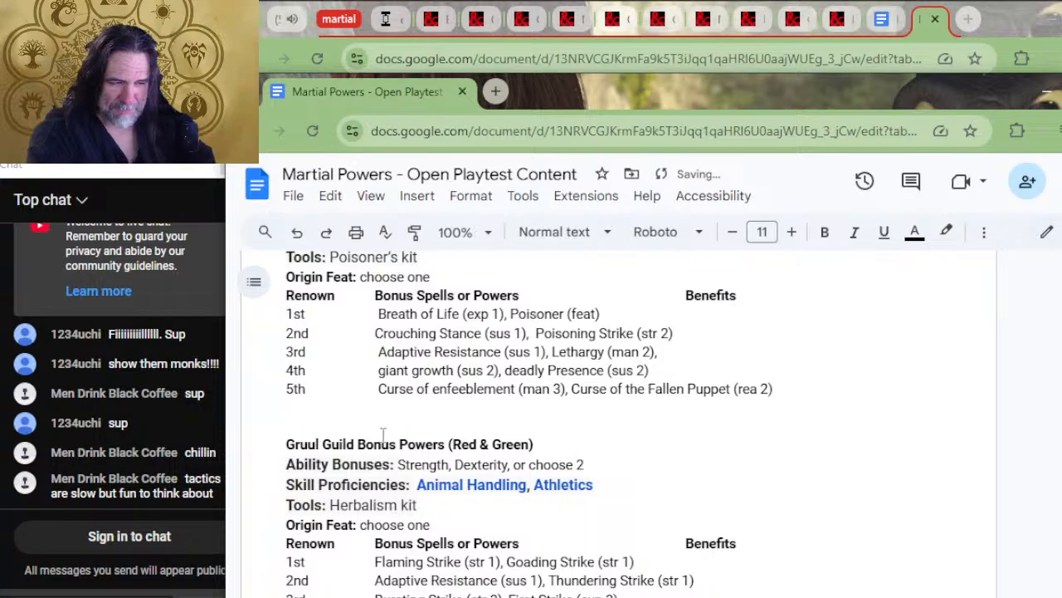
scroll(532, 348, "up", 4)
scroll(532, 348, "down", 5)
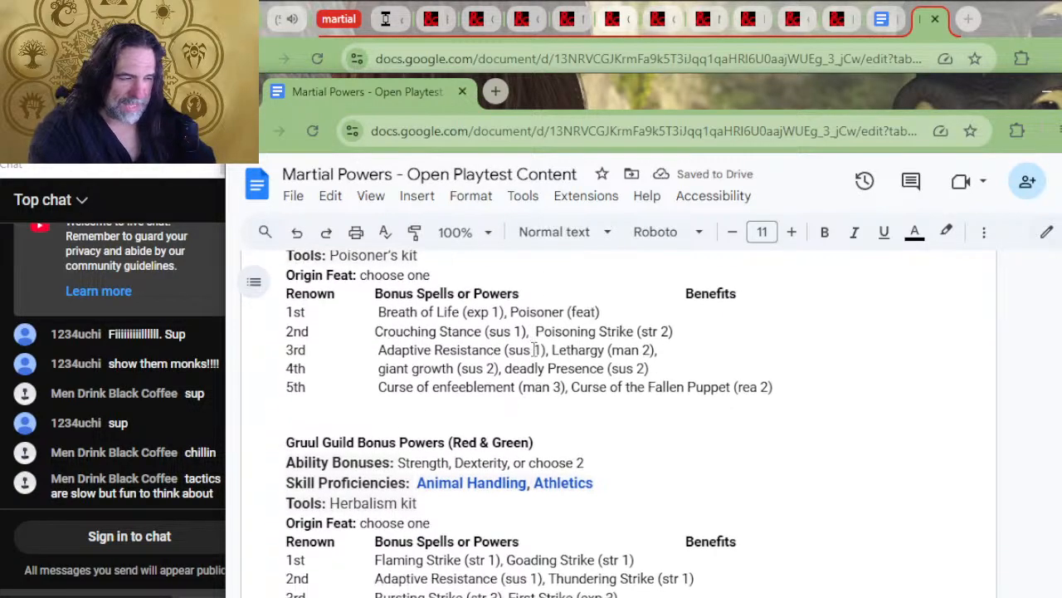
Move "Dexterity, Intelligence, or choose 2" from the Izzet League row into the Izzet Ability Bonuses line in place of the existing abilities
scroll(611, 393, "down", 3)
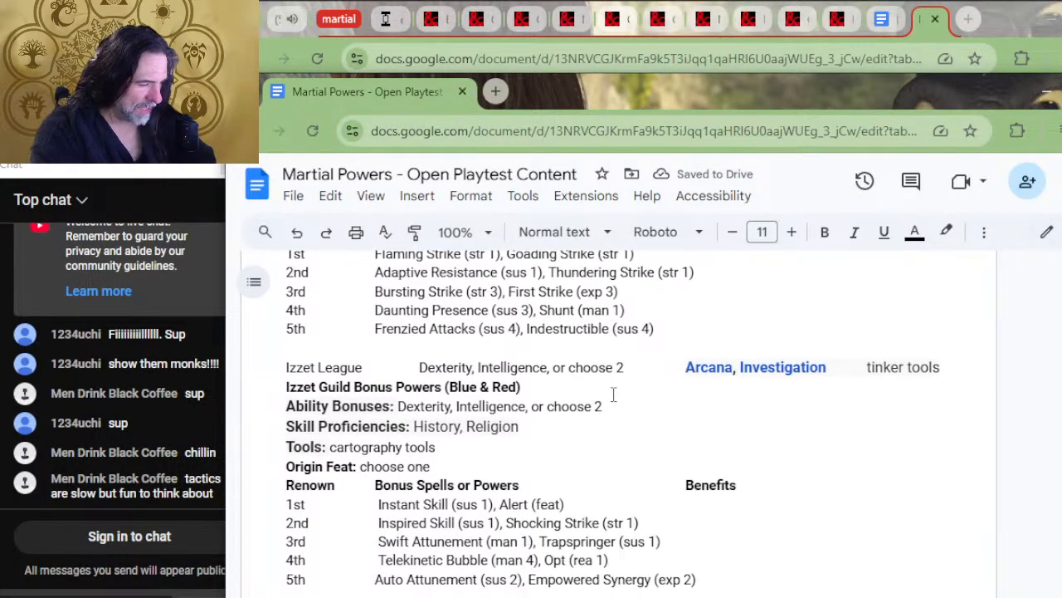
left_click_drag(629, 371, 416, 371)
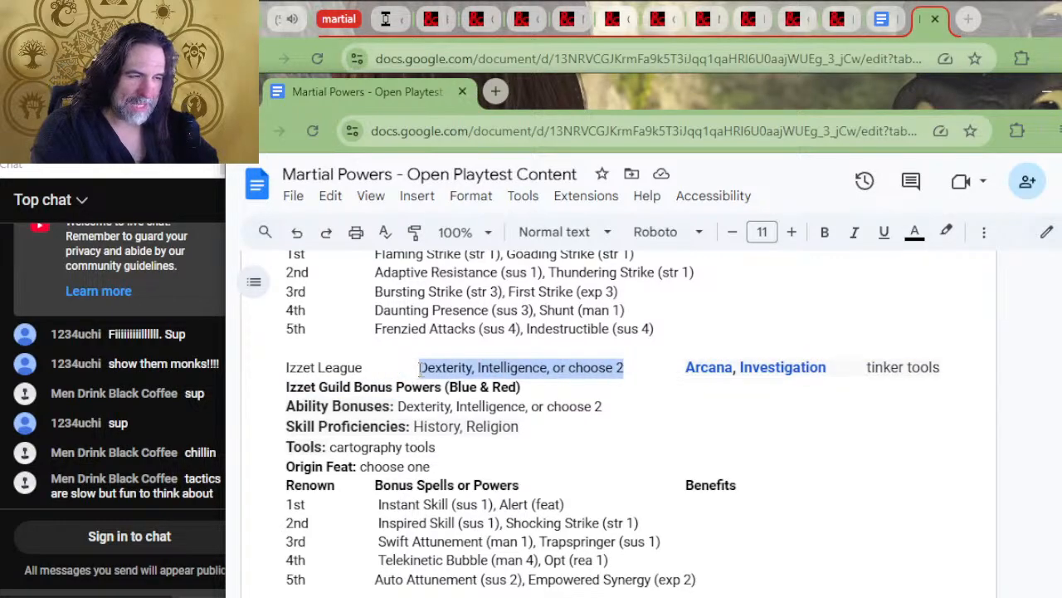
key("Delete")
left_click_drag(603, 406, 401, 406)
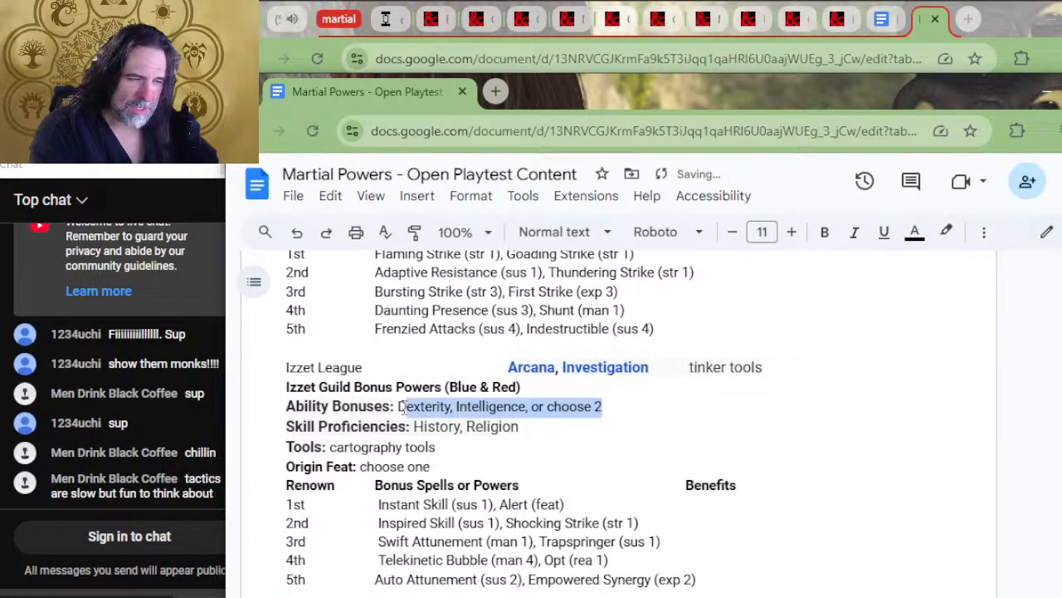
key("Delete")
key("ctrl+v")
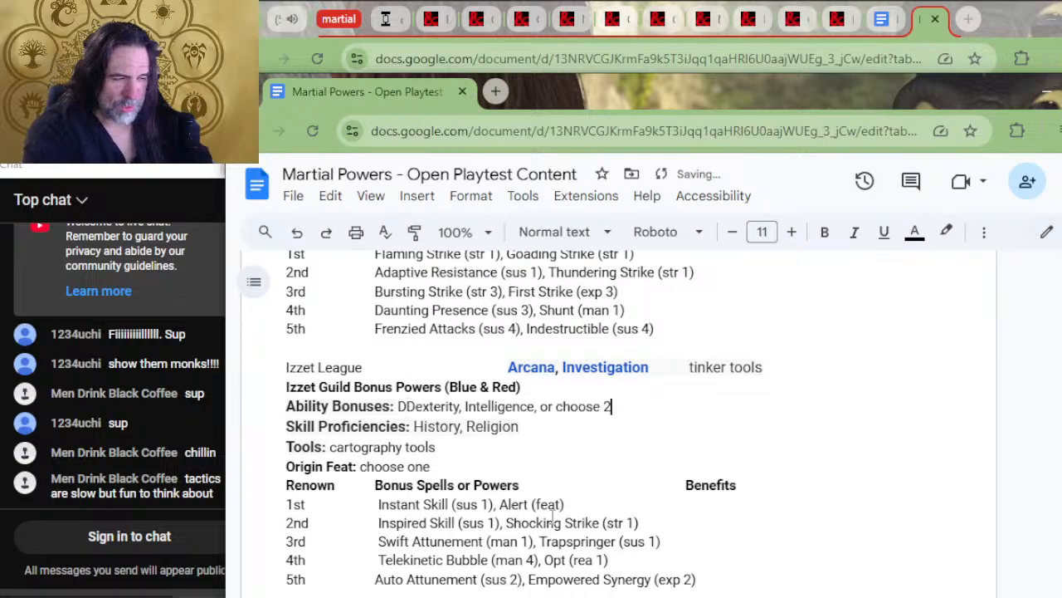
Delete the duplicate "D" at the start of "Dexterity" in the Izzet Ability Bonuses line
key("Up")
key("Left")
key("Left")
key("Left")
key("Left")
key("Left")
key("Left")
key("Left")
key("Left")
key("Left")
key("Left")
key("Left")
key("Left")
key("Left")
key("Left")
key("Down")
key("Left")
key("Left")
key("Left")
key("BackSpace")
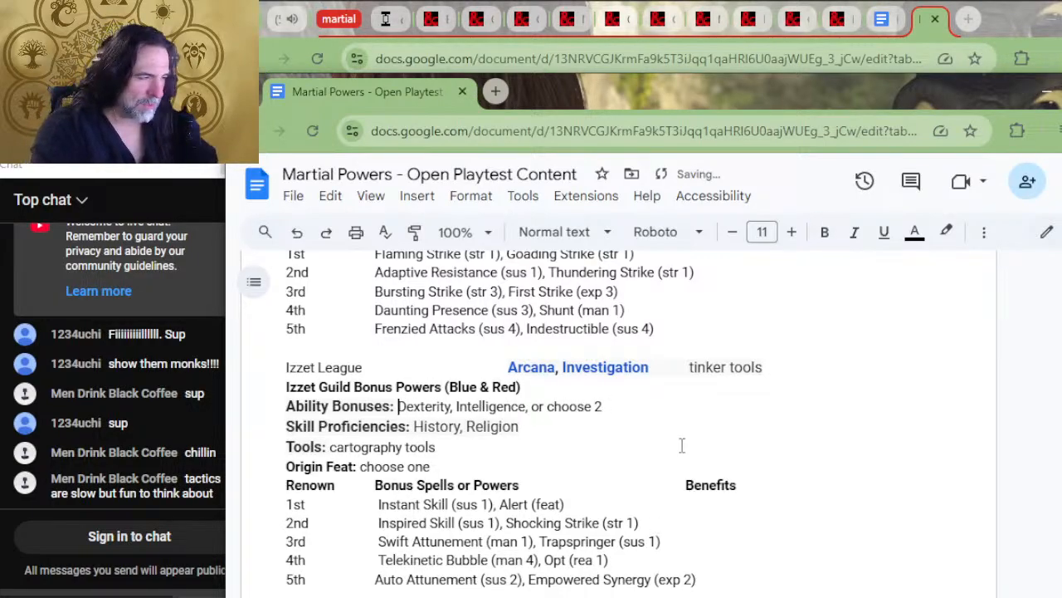
Move "Arcana, Investigation" from the Izzet League row into the Izzet Skill Proficiencies, replacing the placeholder skills
left_click_drag(651, 367, 508, 367)
key("ctrl+x")
left_click_drag(519, 426, 414, 428)
key("ctrl+v")
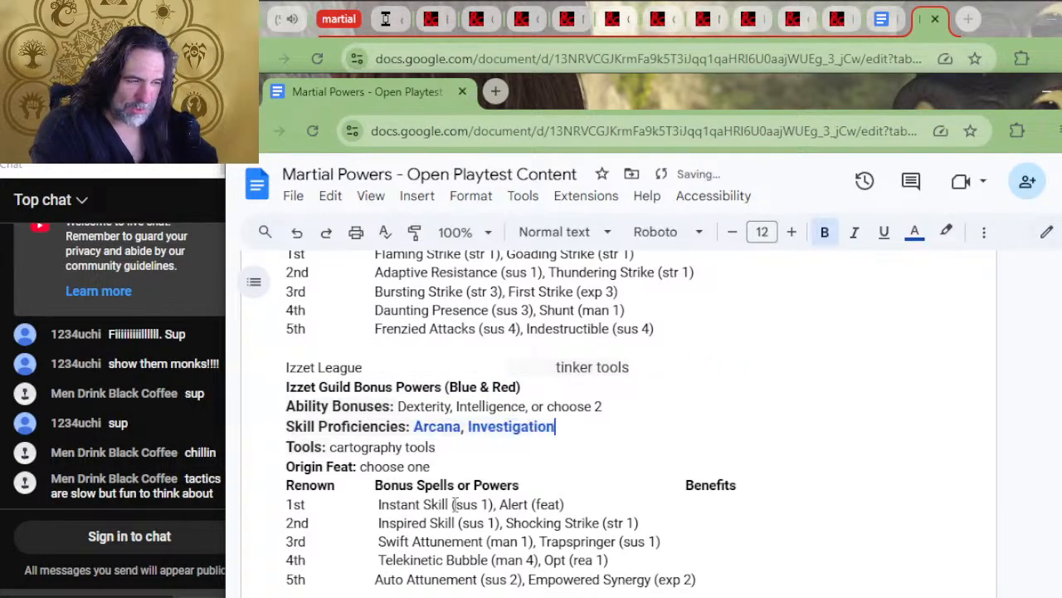
Move "tinker tools" into the Izzet Tools line in place of the cartography tools, and delete the leftover Izzet League text
left_click_drag(672, 368, 551, 366)
key("ctrl+x")
left_click_drag(436, 448, 331, 453)
key("ctrl+v")
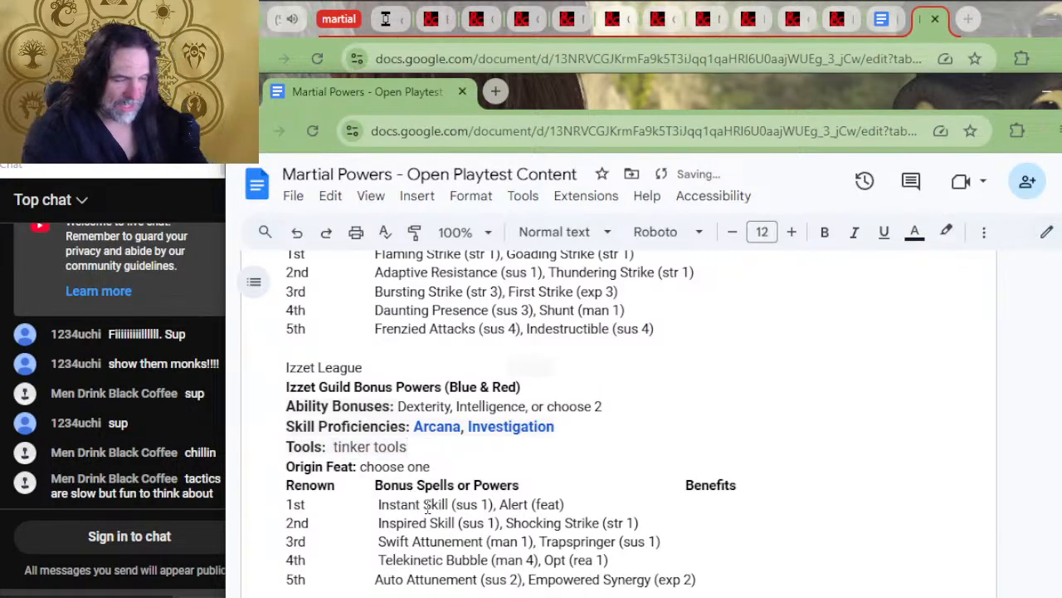
triple_click(408, 356)
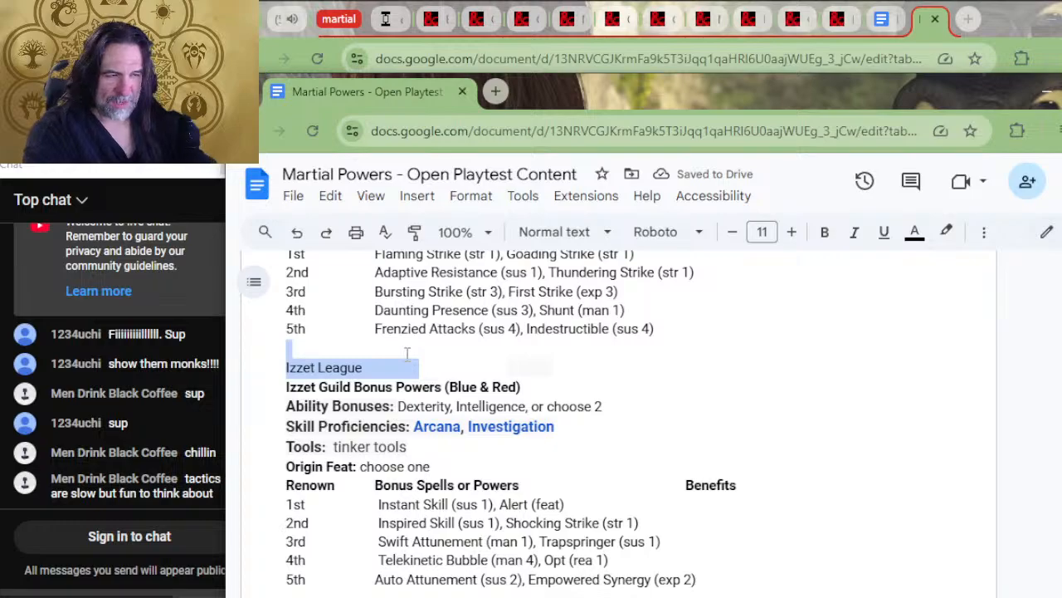
key("BackSpace")
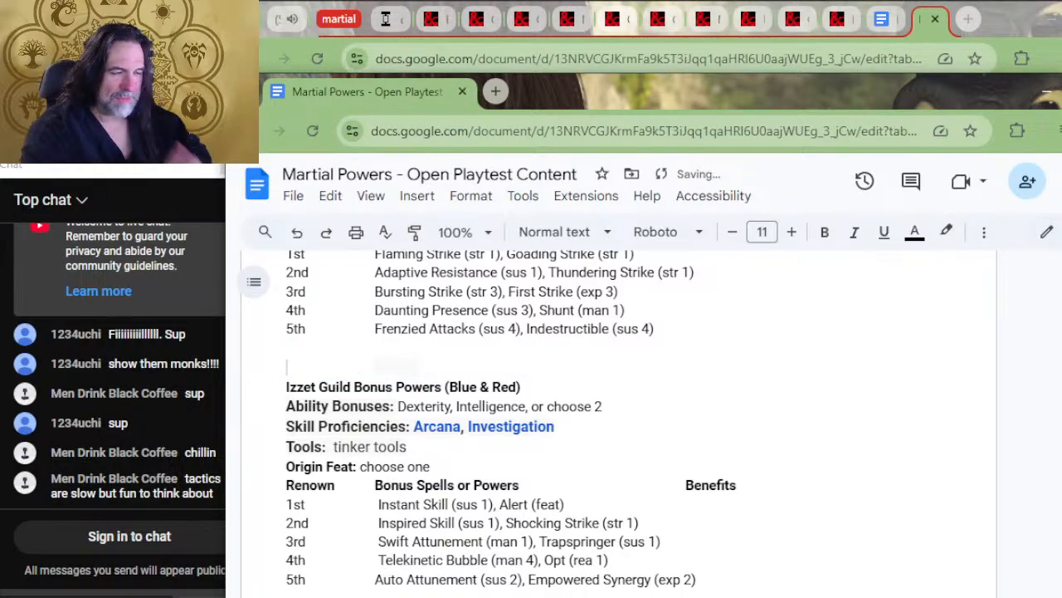
Move "Wisdom, Charisma, or choose 2" from the Orzhov Syndicate row into the Orzhov Ability Bonuses line, replacing the placeholder abilities
scroll(585, 312, "down", 2)
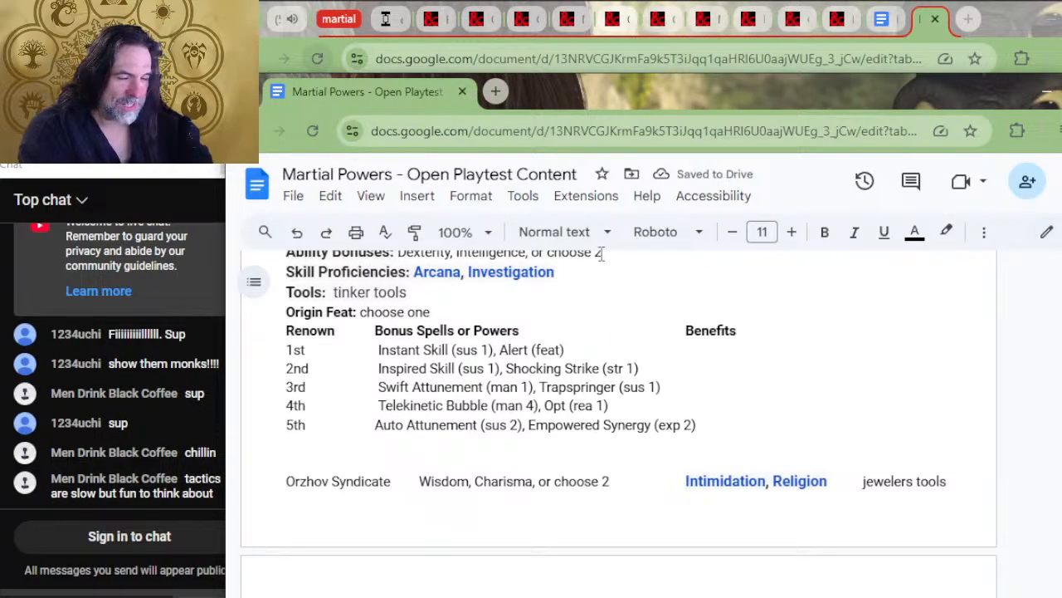
scroll(650, 286, "down", 2)
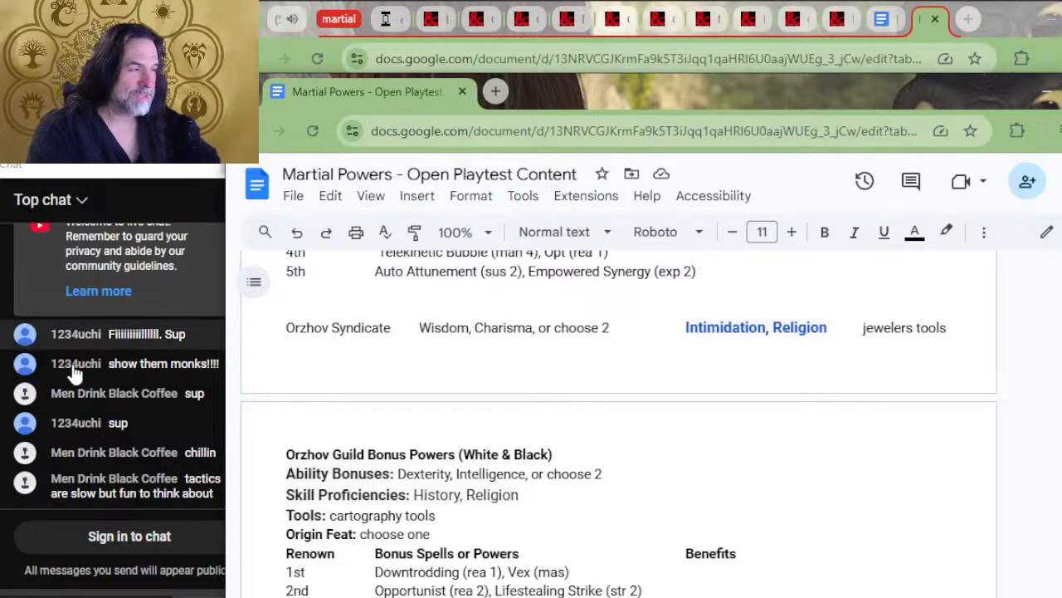
left_click_drag(619, 329, 419, 329)
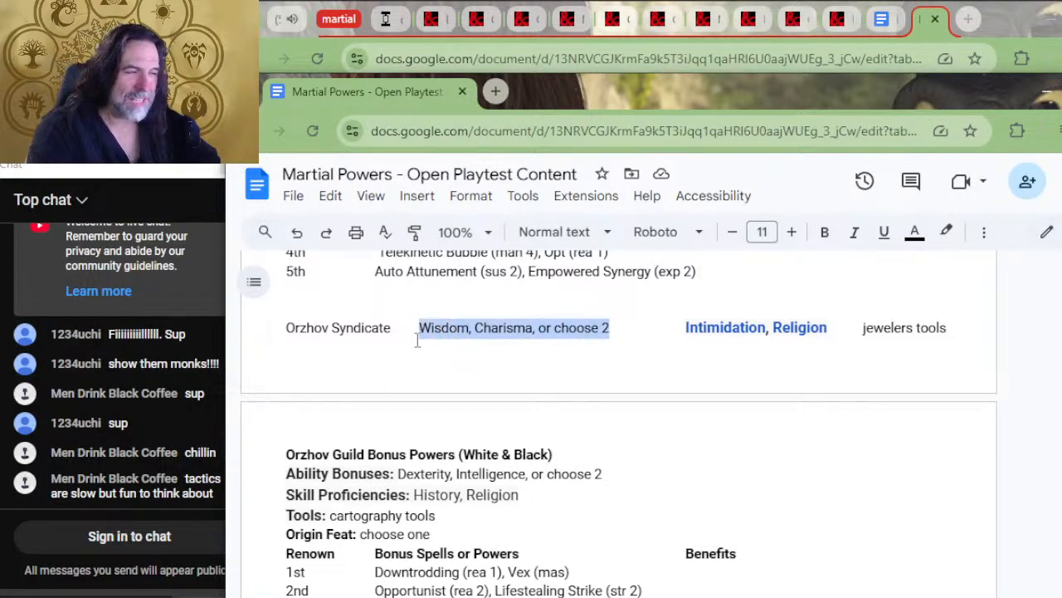
key("BackSpace")
left_click_drag(620, 474, 397, 475)
key("ctrl+v")
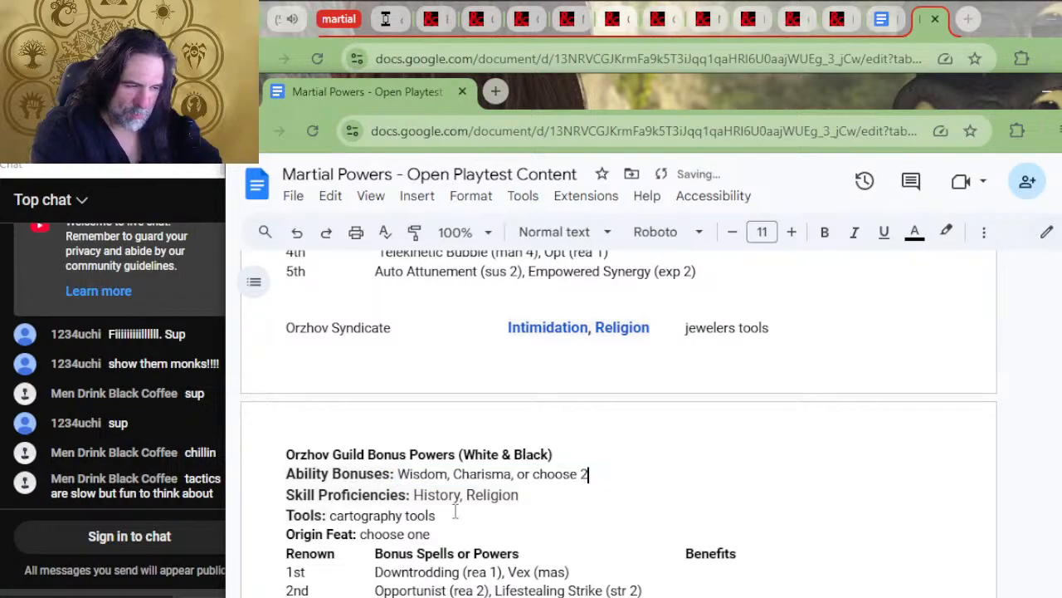
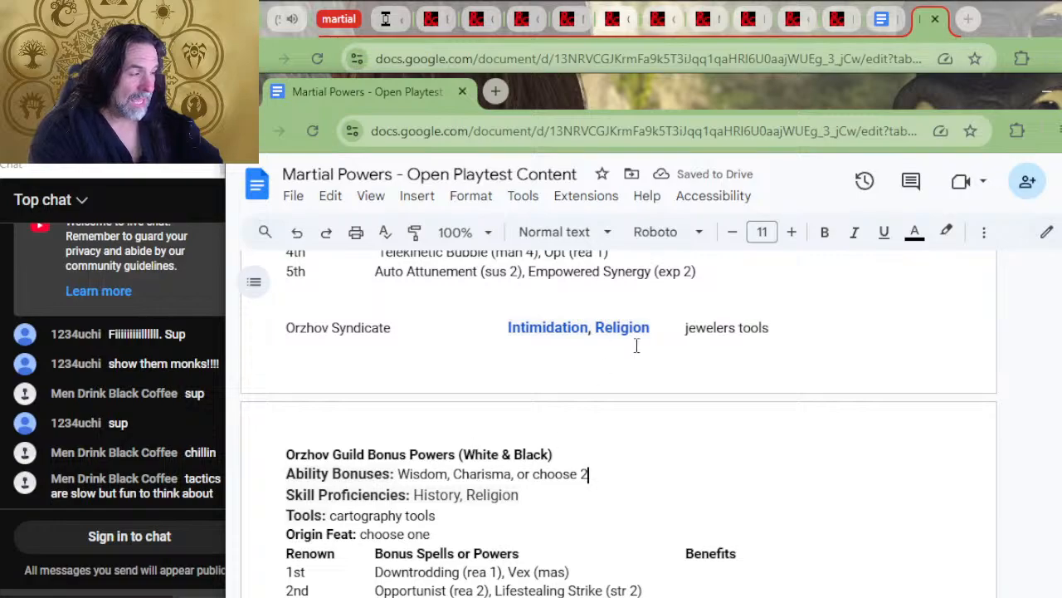
Move "Intimidation, Religion" from the Orzhov Syndicate line into the Orzhov skill proficiencies, replacing "History, Religion"
left_click_drag(653, 332, 496, 338)
key("ctrl+c")
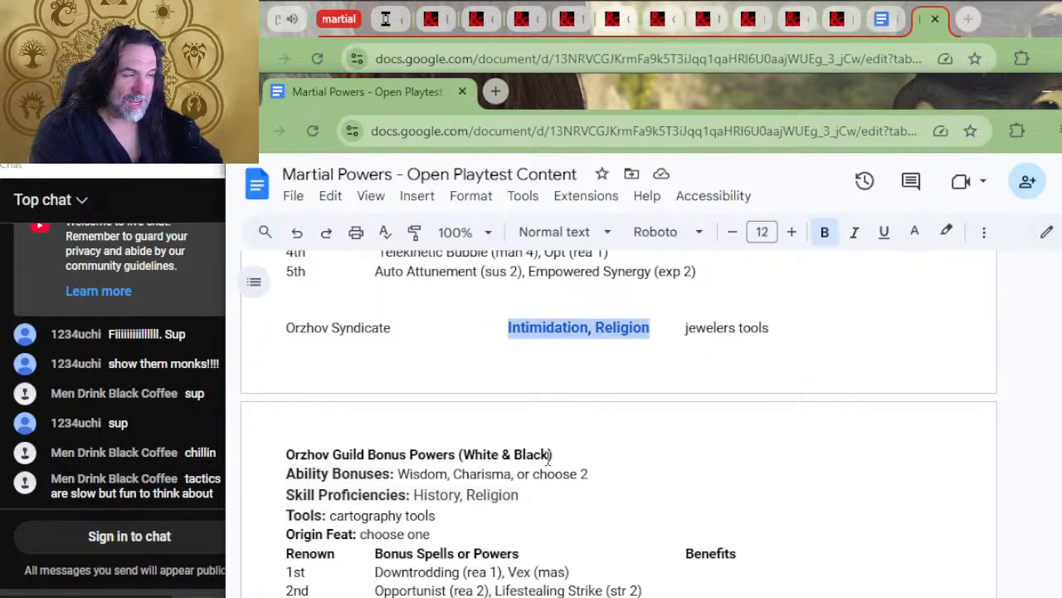
key("BackSpace")
left_click_drag(520, 496, 405, 498)
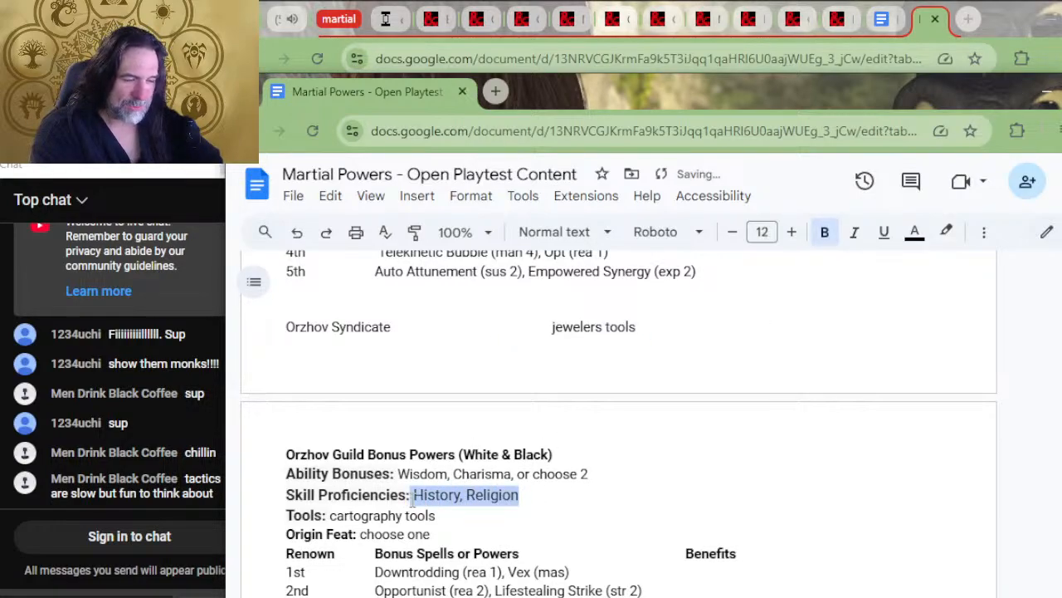
key("ctrl+v")
left_click(412, 496)
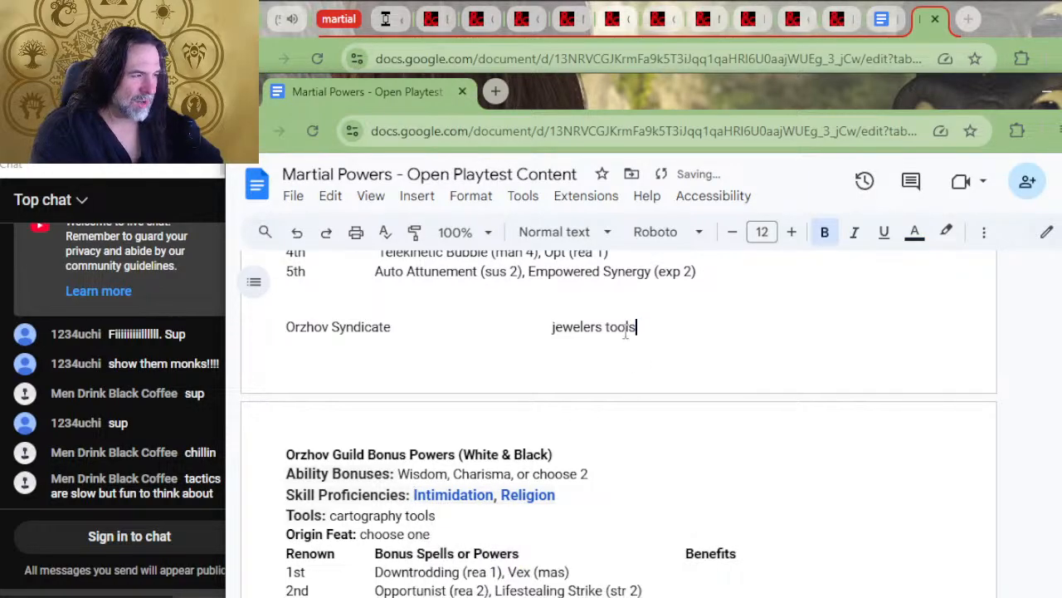
Move "jewelers tools" from the Orzhov Syndicate line into the Orzhov Tools entry, replacing "cartography tools"
left_click_drag(636, 327, 553, 327)
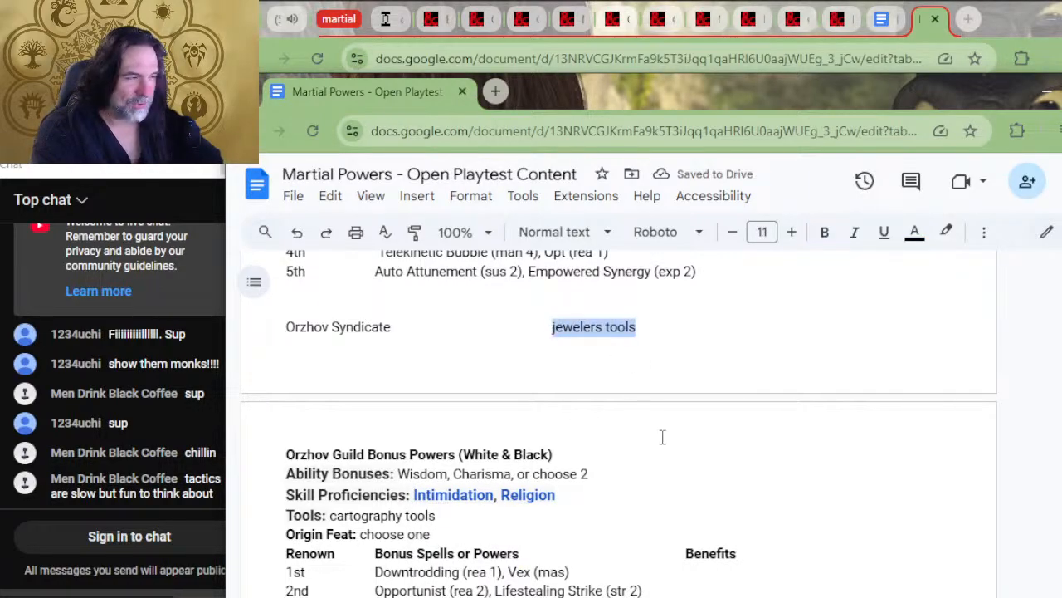
key("ctrl+x")
left_click(577, 505)
left_click_drag(436, 516, 330, 516)
key("ctrl+v")
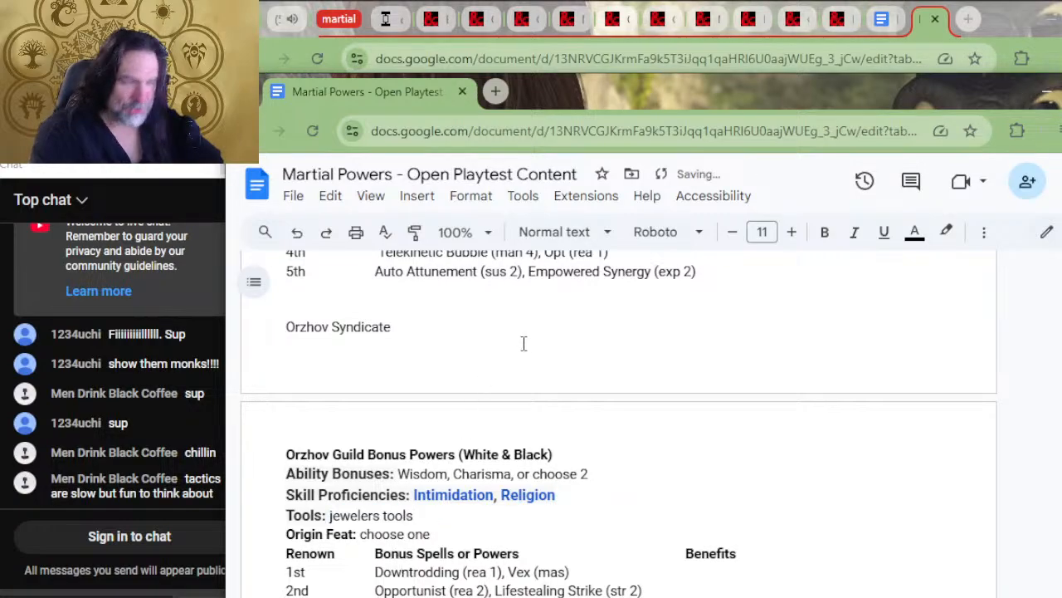
Delete the leftover Orzhov Syndicate line and add a line break before the Orzhov Guild Bonus Powers heading
left_click_drag(450, 341, 449, 316)
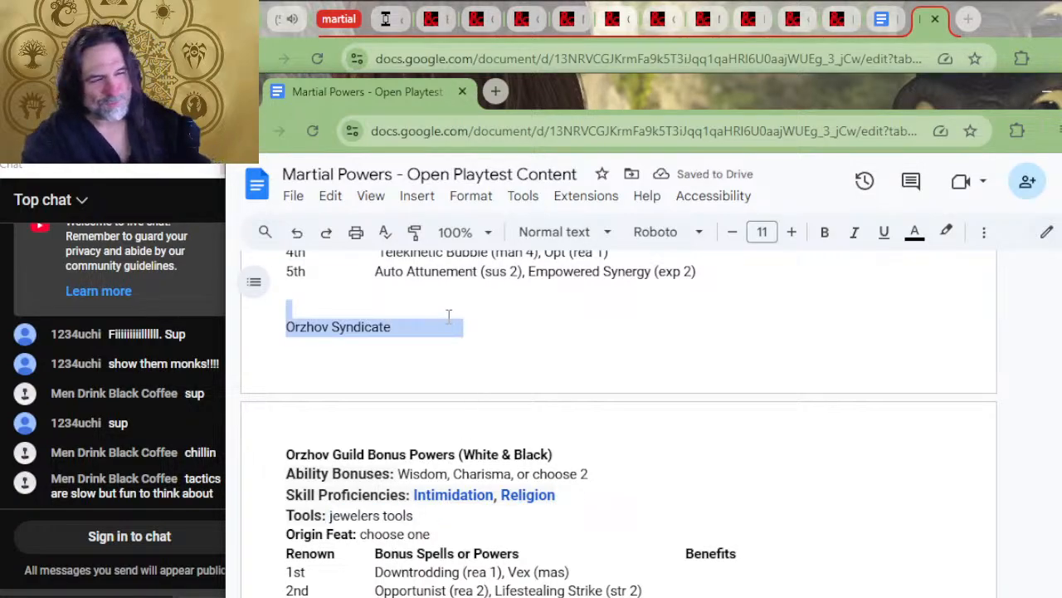
key("BackSpace")
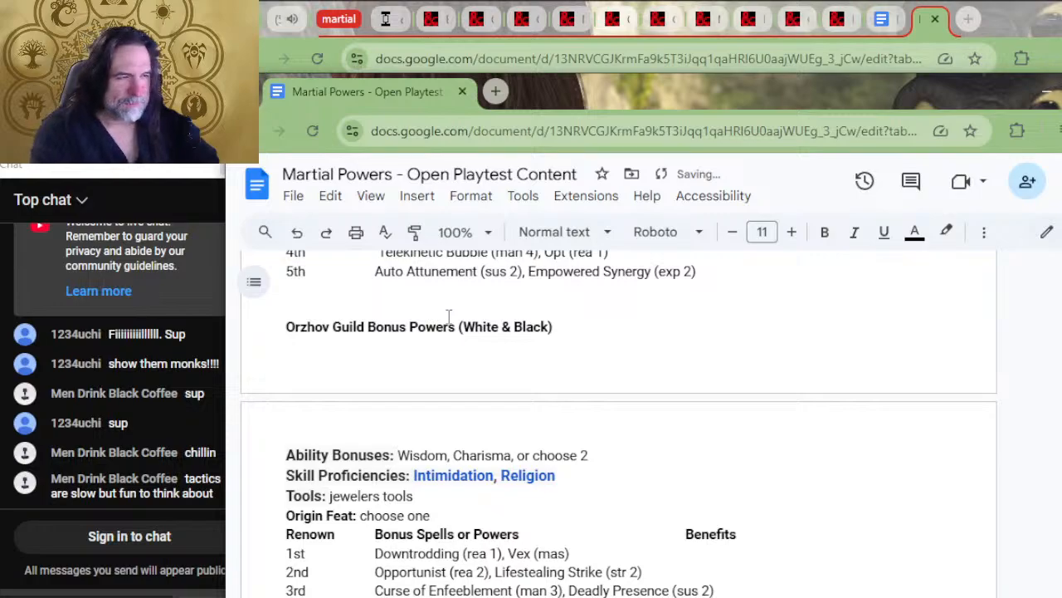
key("Return")
Move "Constitution, Charisma, or choose 2" from the Cult of Rakdos line into the Rakdos ability bonuses, replacing the existing entry
scroll(448, 315, "down", 2)
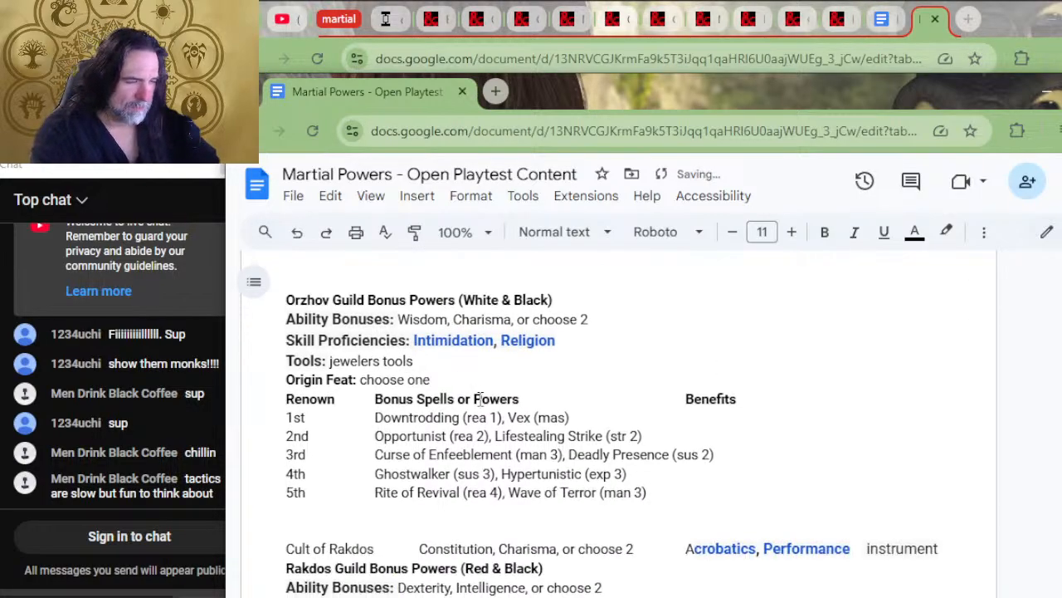
scroll(622, 452, "down", 2)
left_click_drag(641, 394, 423, 398)
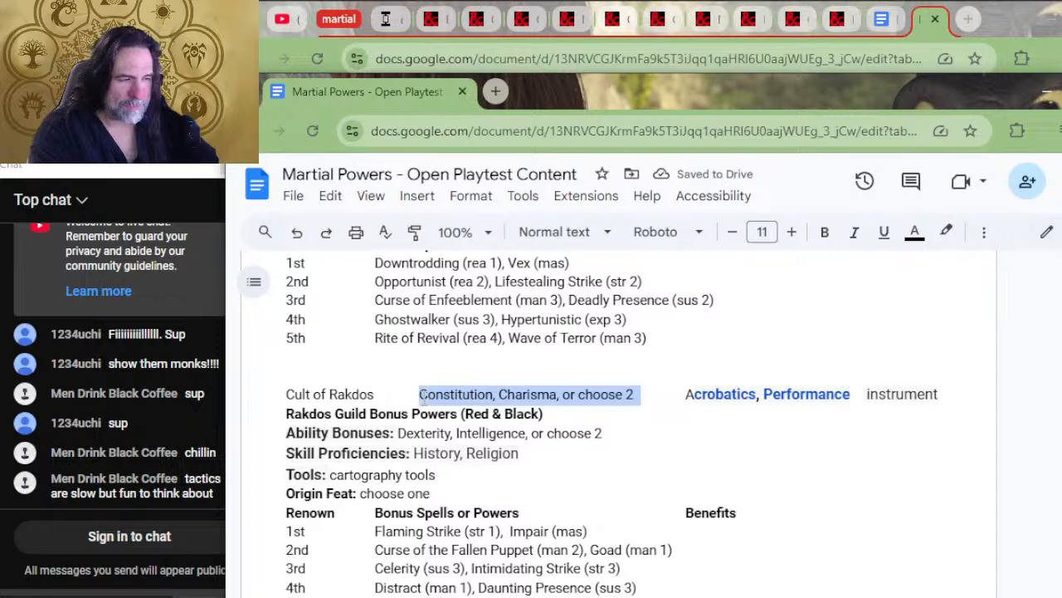
key("BackSpace")
left_click_drag(603, 433, 398, 440)
key("ctrl+v")
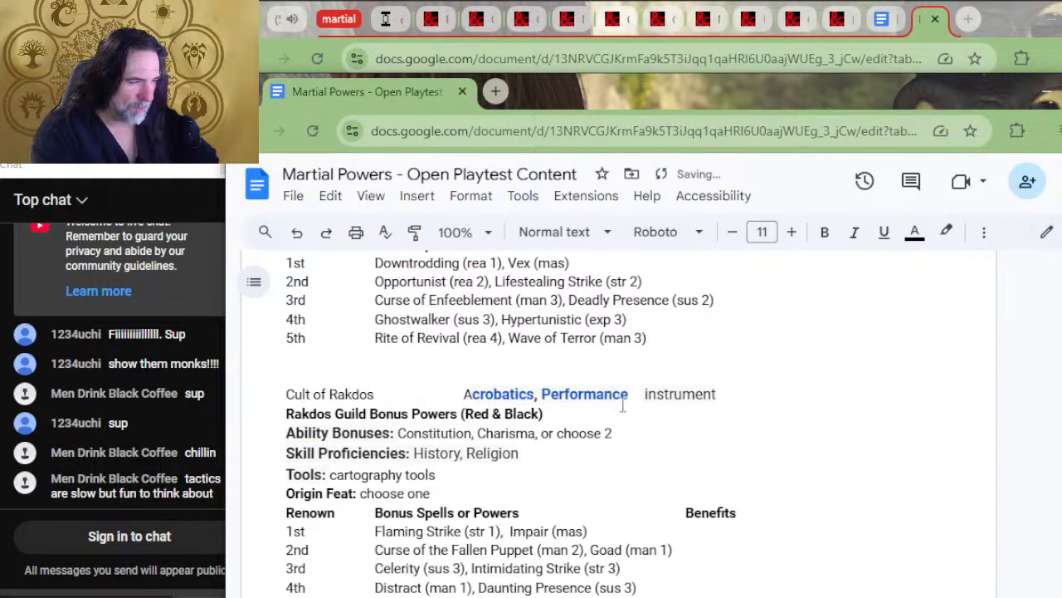
Move "Acrobatics, Performance" from the Cult of Rakdos line into the Rakdos skill proficiencies, replacing "History, Religion"
left_click_drag(632, 398, 464, 390)
key("ctrl+x")
left_click_drag(519, 453, 414, 453)
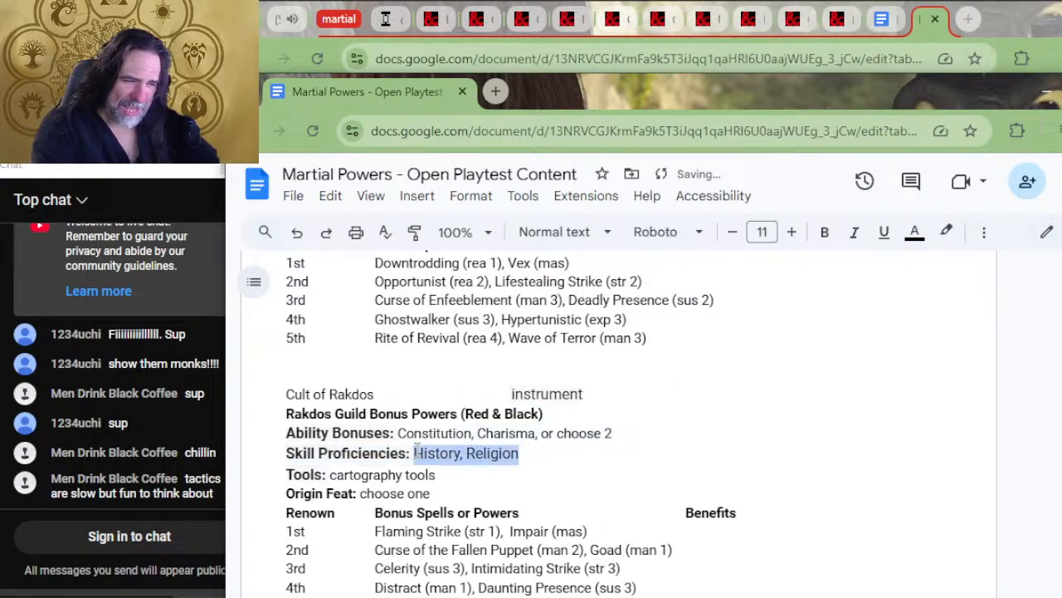
key("ctrl+v")
Move "instrument" from the Cult of Rakdos line into the Rakdos Tools entry, replacing "cartography tools"
left_click_drag(592, 392, 513, 387)
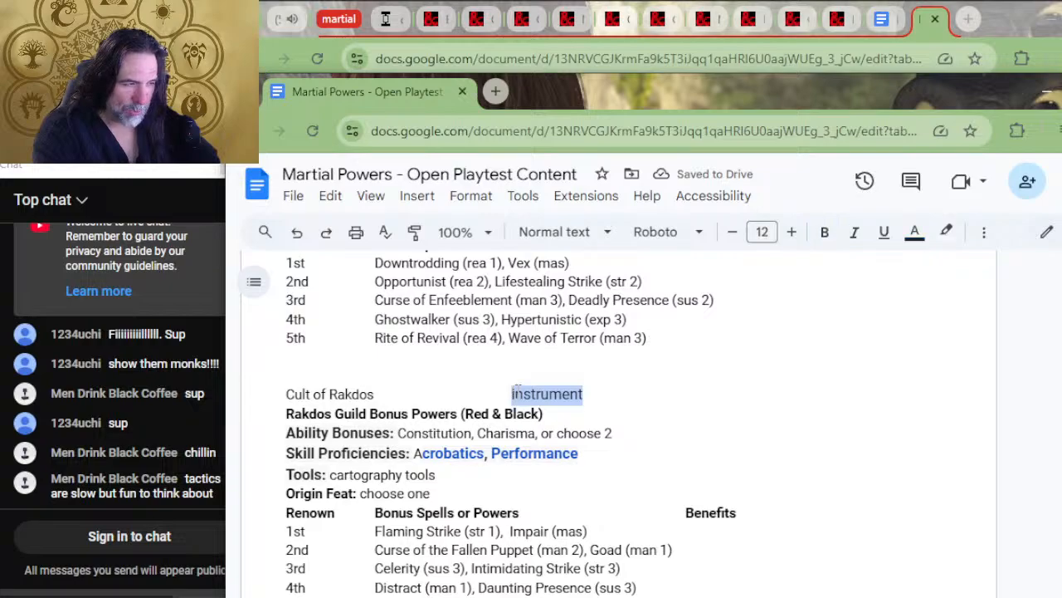
key("ctrl+x")
left_click_drag(465, 473, 330, 475)
key("ctrl+v")
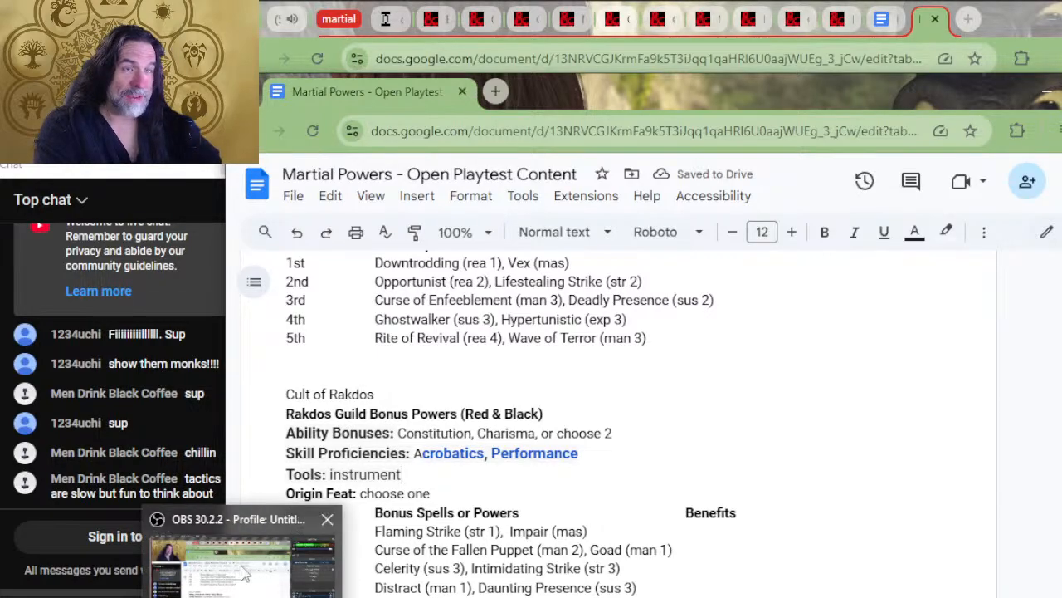
Delete the leftover Cult of Rakdos line above the Rakdos Guild Bonus Powers heading
scroll(531, 355, "down", 4)
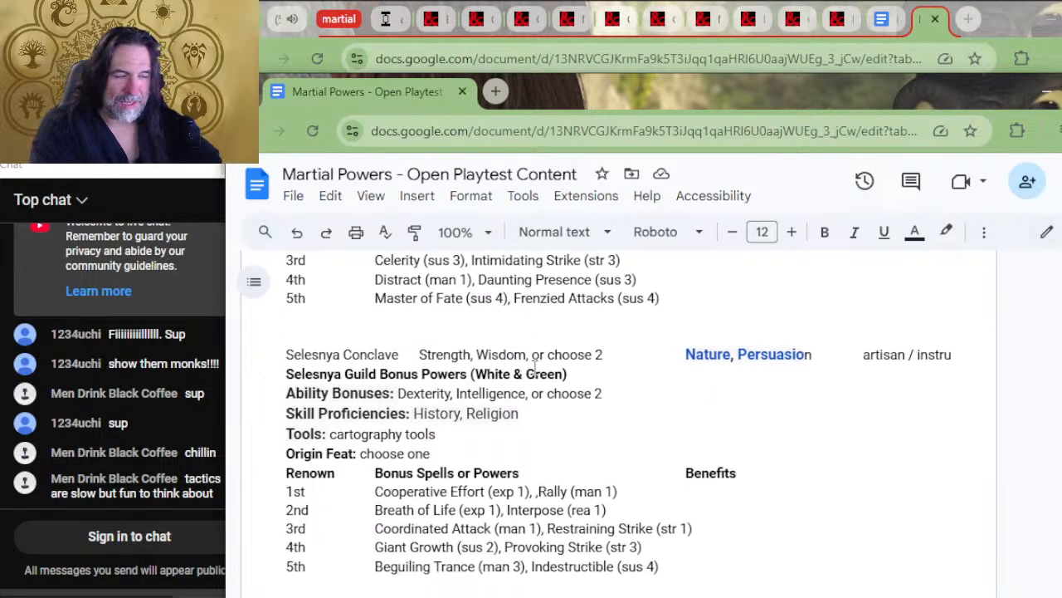
scroll(595, 370, "up", 5)
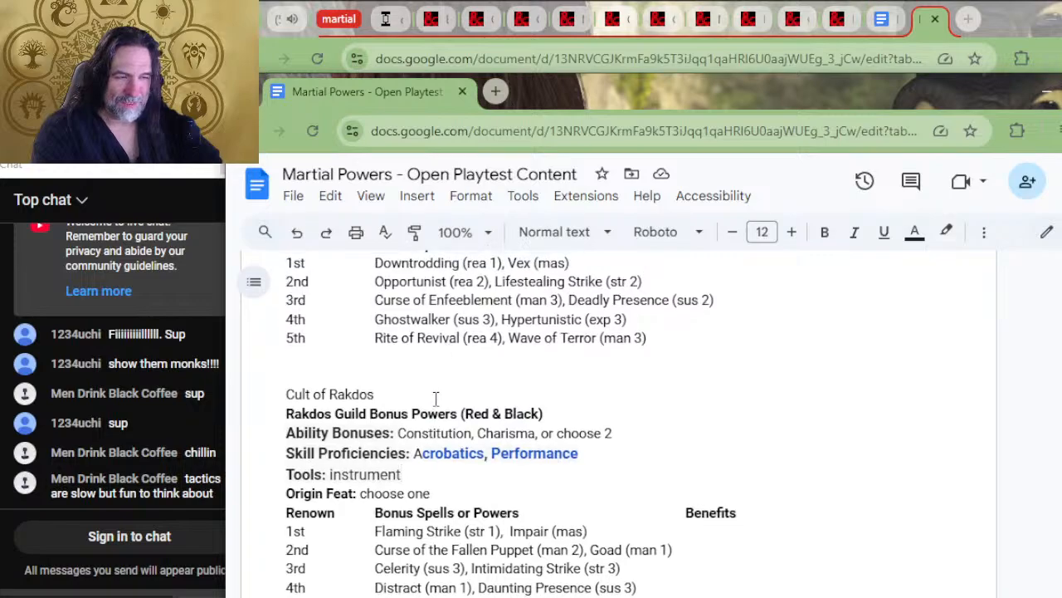
left_click_drag(426, 392, 419, 382)
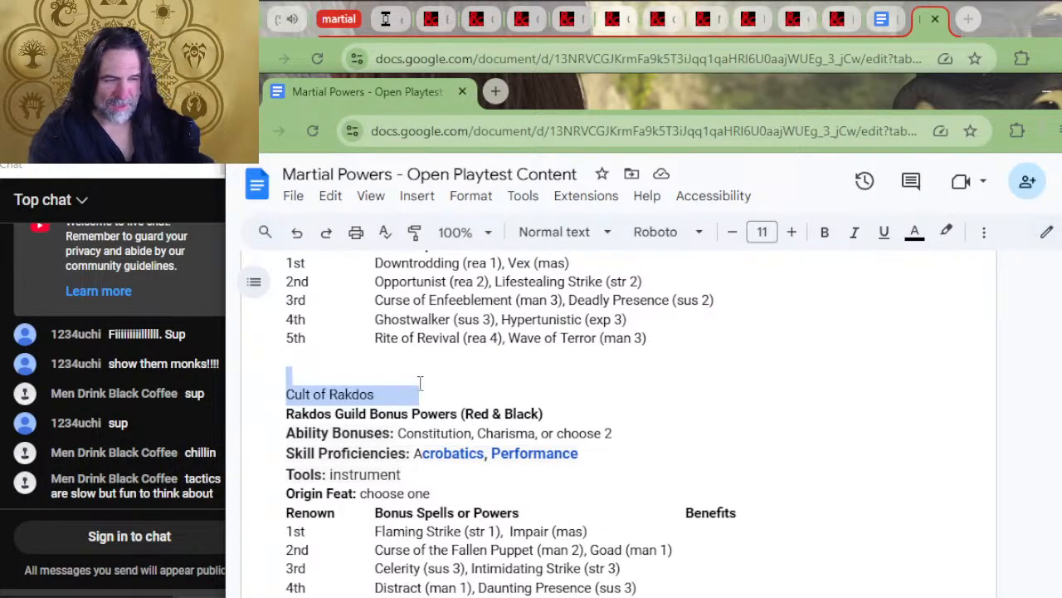
key("BackSpace")
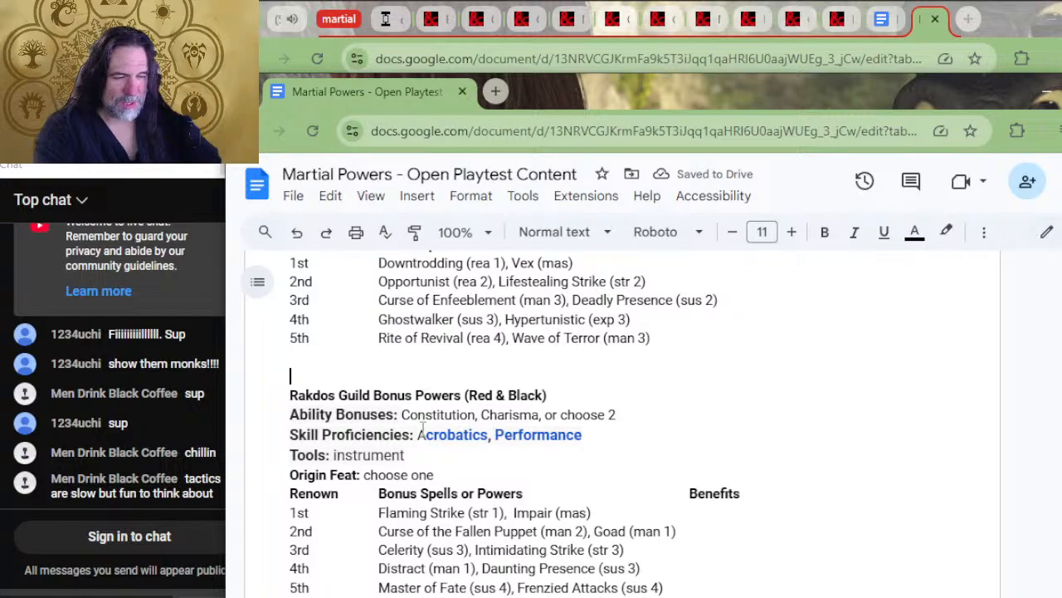
Move "Strength, Wisdom, or choose 2" from the Selesnya Conclave line into the Selesnya ability bonuses, replacing the existing entry
scroll(423, 427, "down", 4)
left_click(560, 489)
scroll(578, 410, "up", 2)
scroll(573, 399, "down", 2)
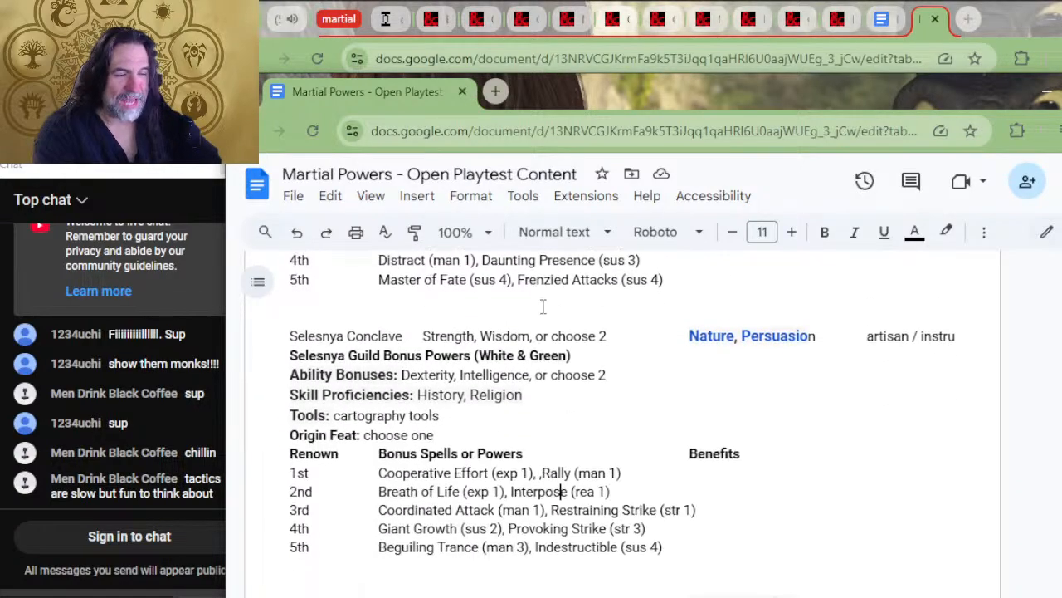
left_click_drag(610, 337, 428, 342)
key("ctrl+x")
left_click_drag(624, 374, 401, 375)
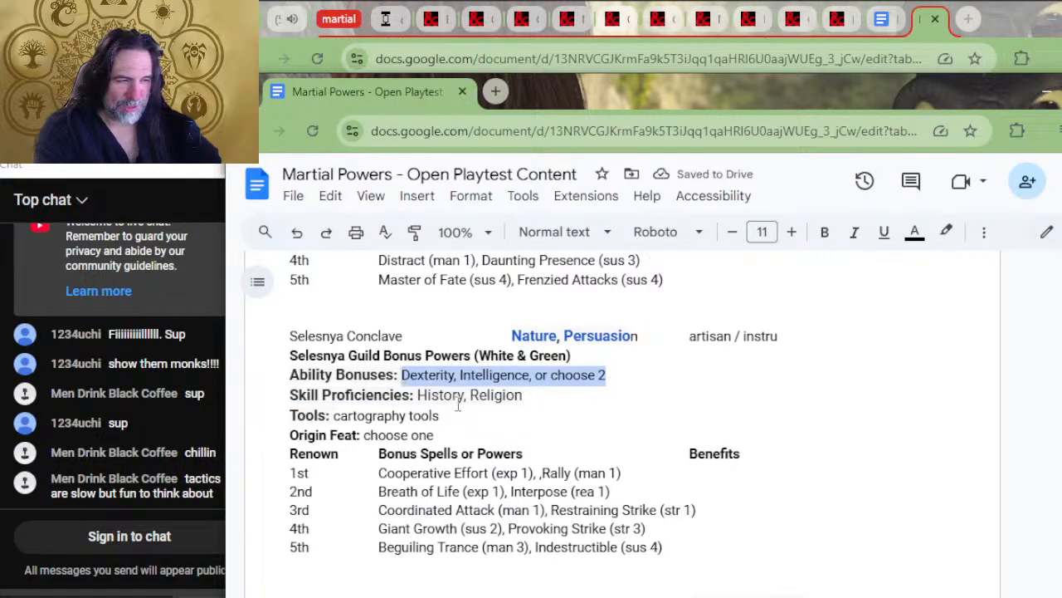
key("ctrl+v")
Move "Nature, Persuasion" from the Selesnya Conclave line into the Selesnya skill proficiencies, replacing "History, Religion"
left_click_drag(634, 336, 512, 335)
key("ctrl+x")
left_click(541, 397)
left_click_drag(542, 397, 417, 397)
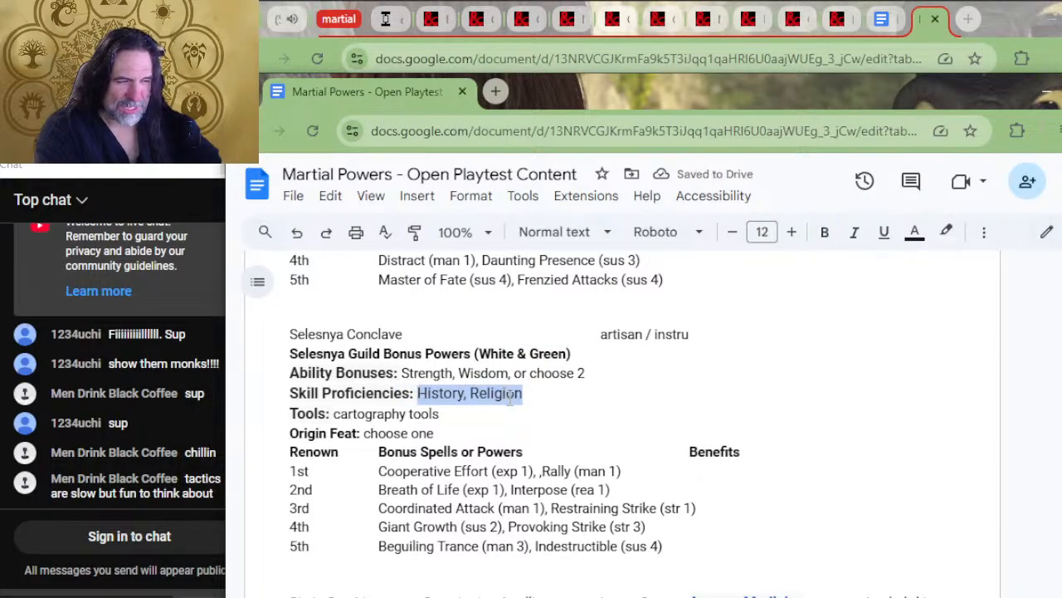
key("ctrl+v")
Move "artisan / instru" from the Selesnya Conclave line over the "cartography tools" text in the Selesnya Tools entry
left_click_drag(695, 334, 598, 336)
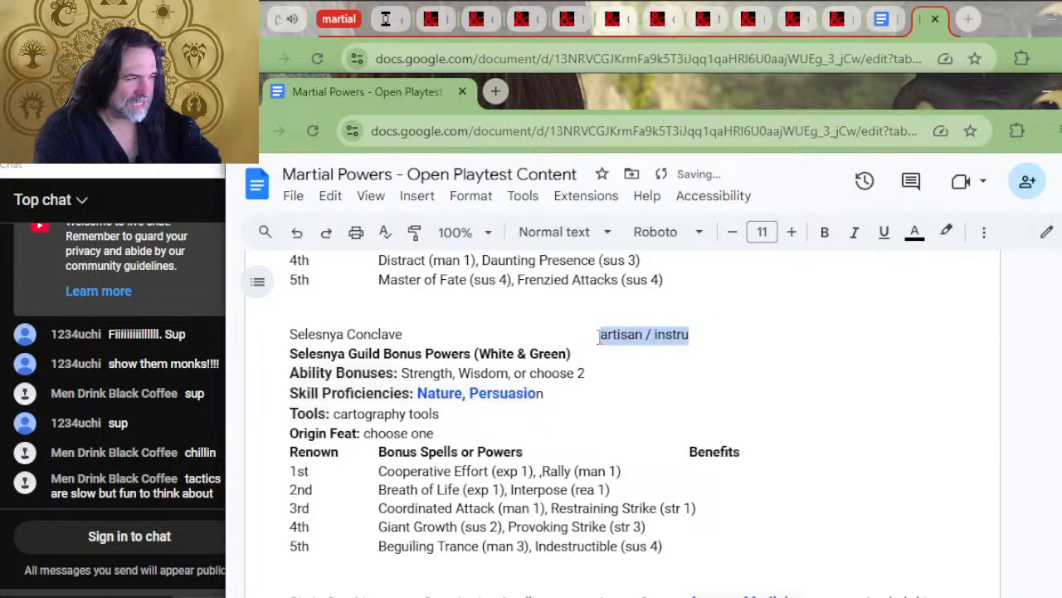
key("ctrl+x")
left_click_drag(441, 420, 339, 419)
key("ctrl+v")
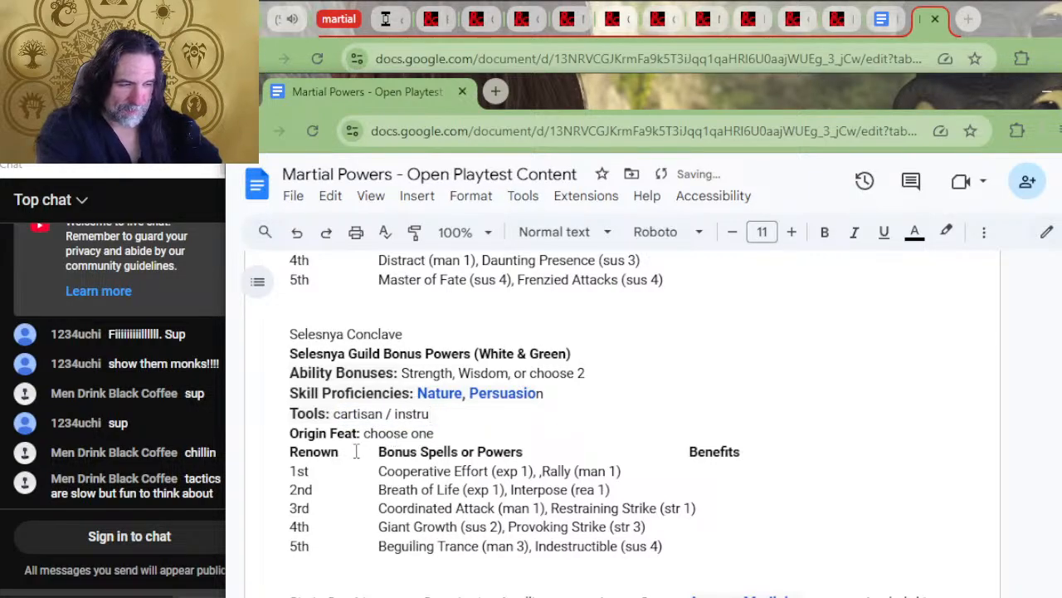
Replace the Selesnya Tools entry with "artisan tool or musical instrument of your choiice"
key("BackSpace")
key("BackSpace")
key("BackSpace")
key("BackSpace")
key("BackSpace")
key("BackSpace")
key("BackSpace")
key("BackSpace")
key("BackSpace")
key("BackSpace")
key("BackSpace")
key("BackSpace")
key("BackSpace")
key("BackSpace")
key("BackSpace")
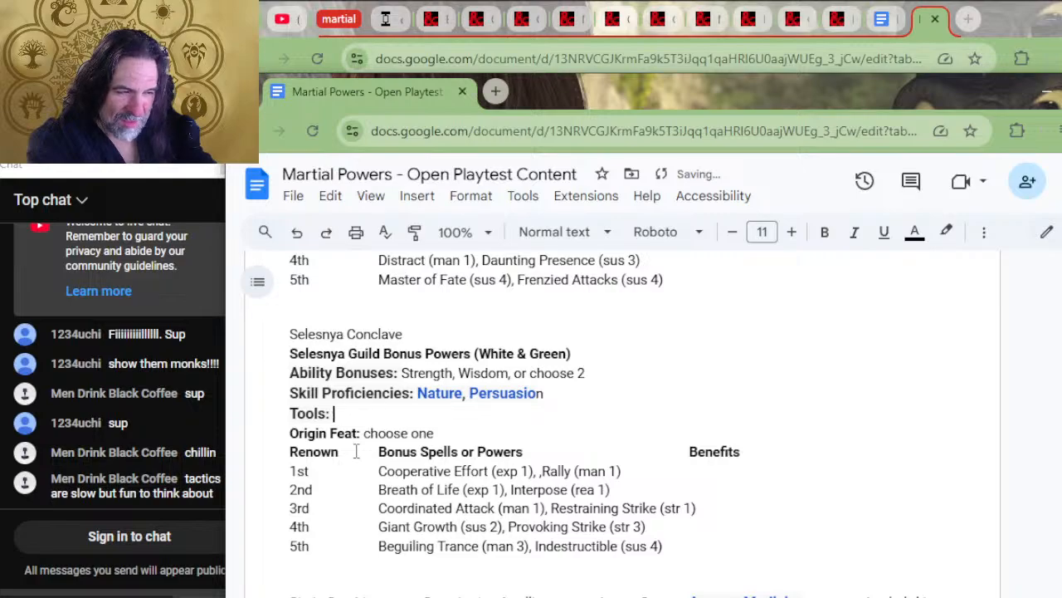
type("rtisan t")
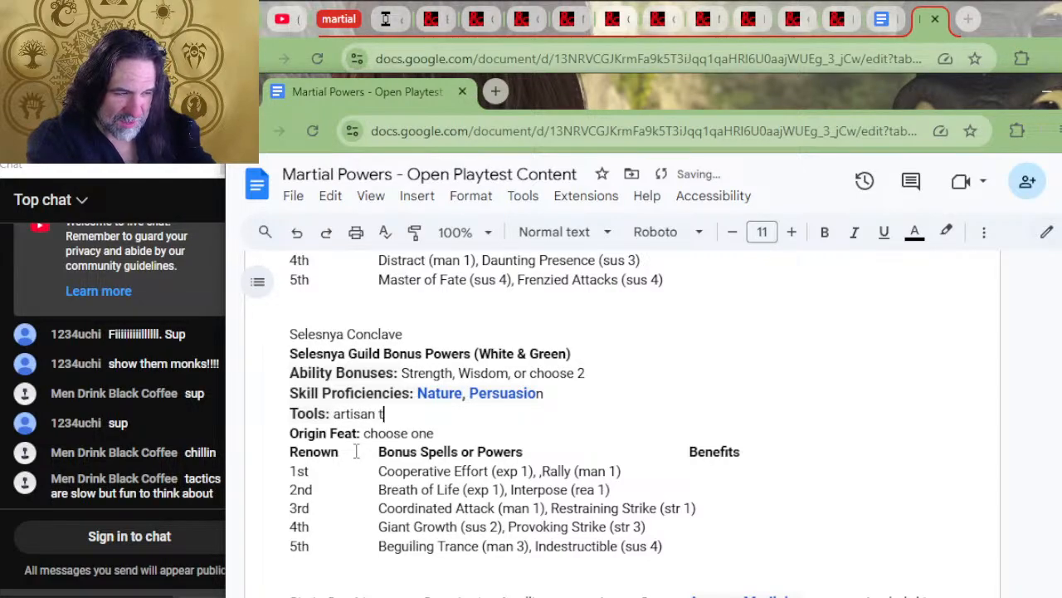
type("ool or musi")
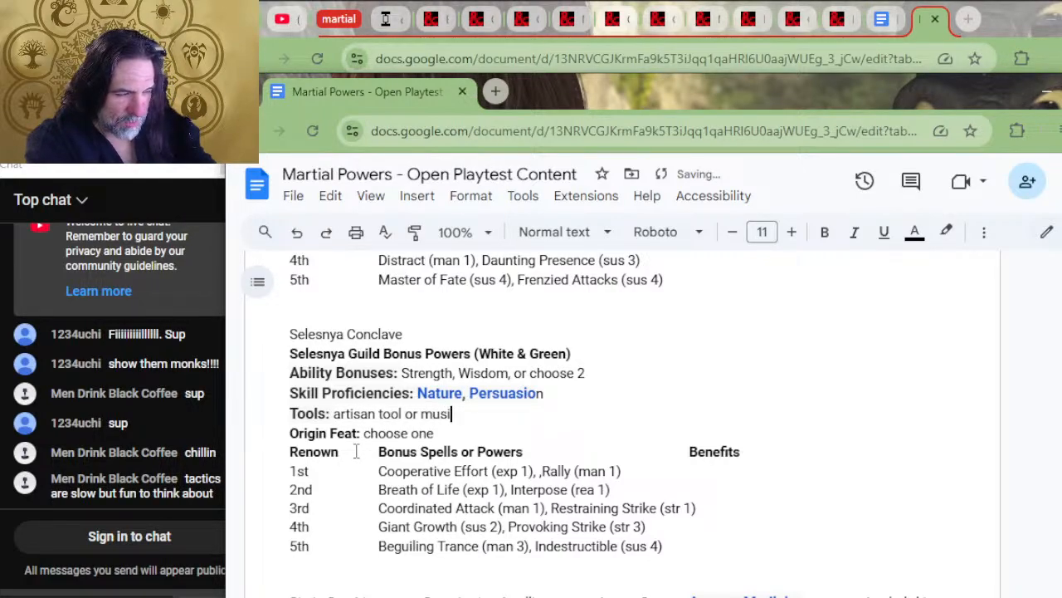
type("cal istrum")
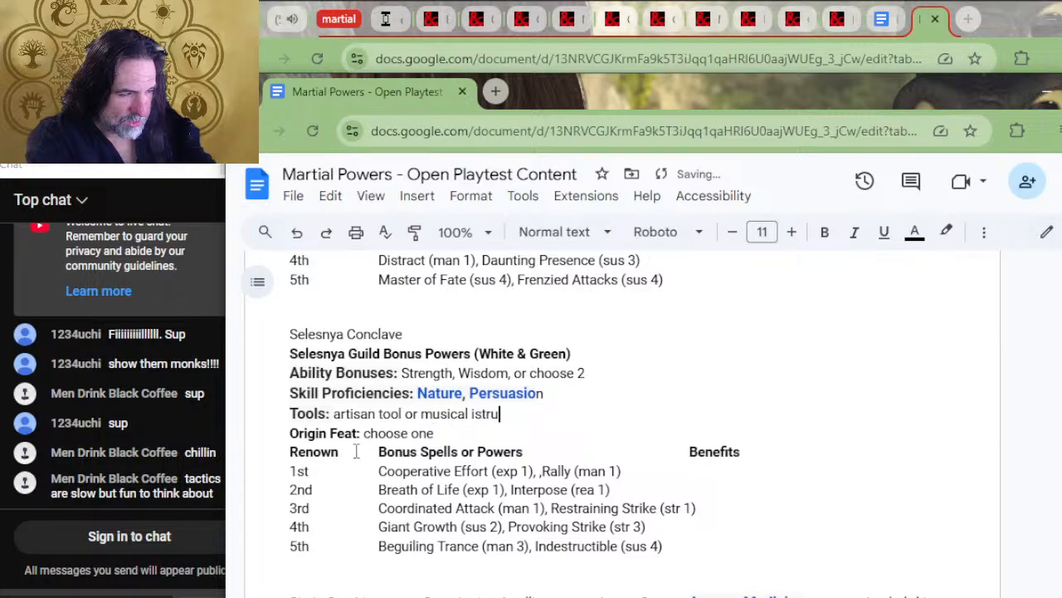
key("BackSpace")
key("BackSpace")
key("BackSpace")
key("BackSpace")
type("nst")
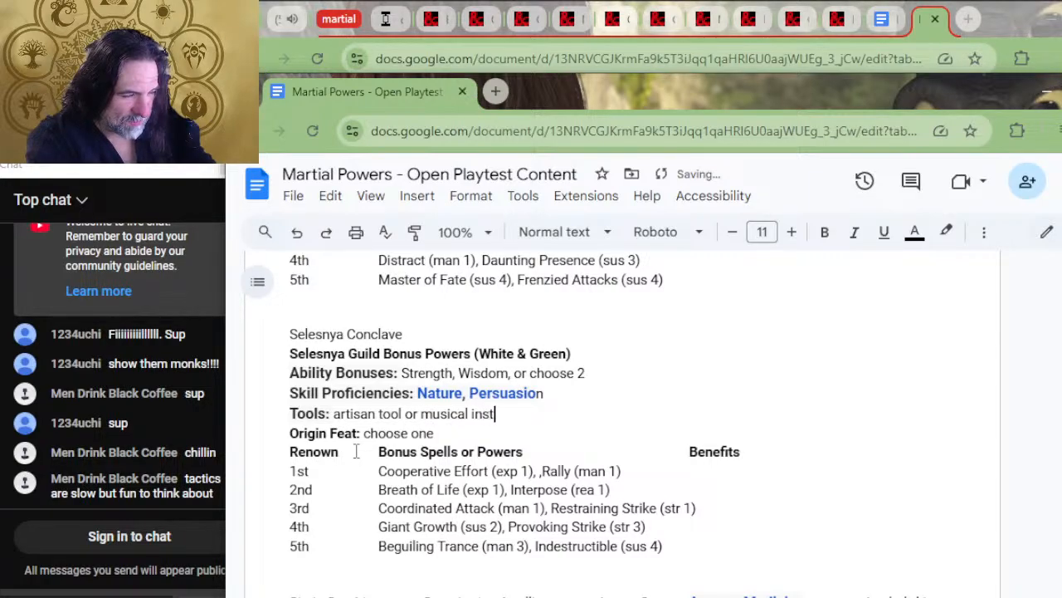
type("rument of your ")
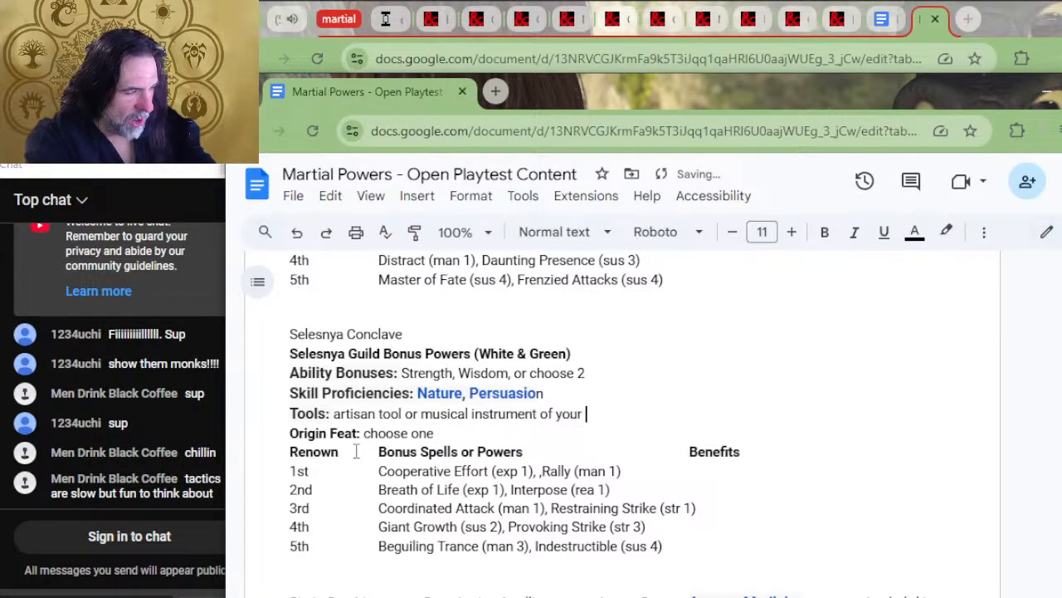
type("choiice")
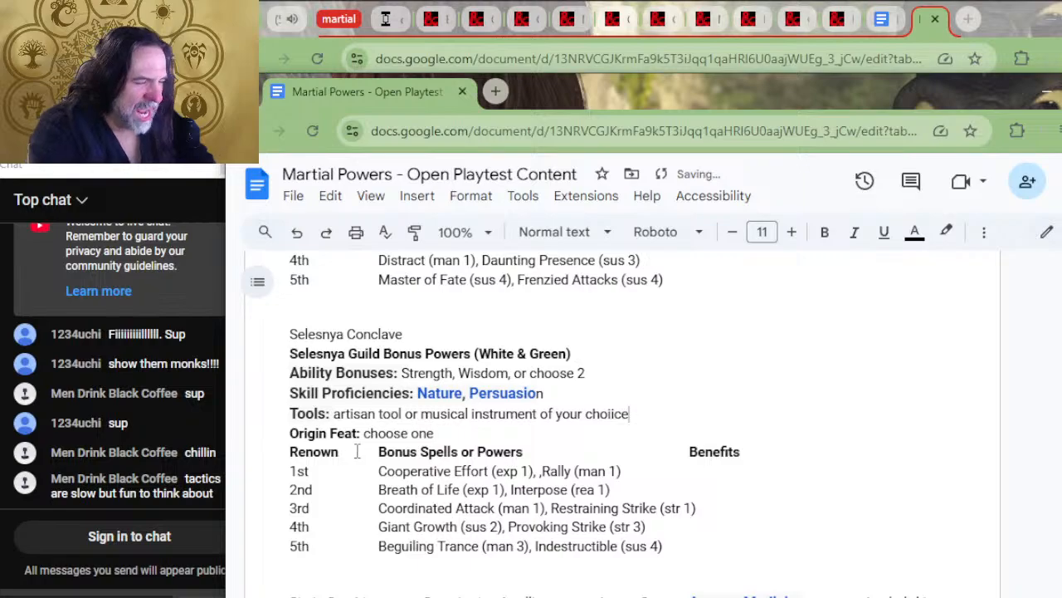
Delete the leftover Selesnya Conclave line above the Selesnya Guild Bonus Powers heading
scroll(687, 437, "down", 2)
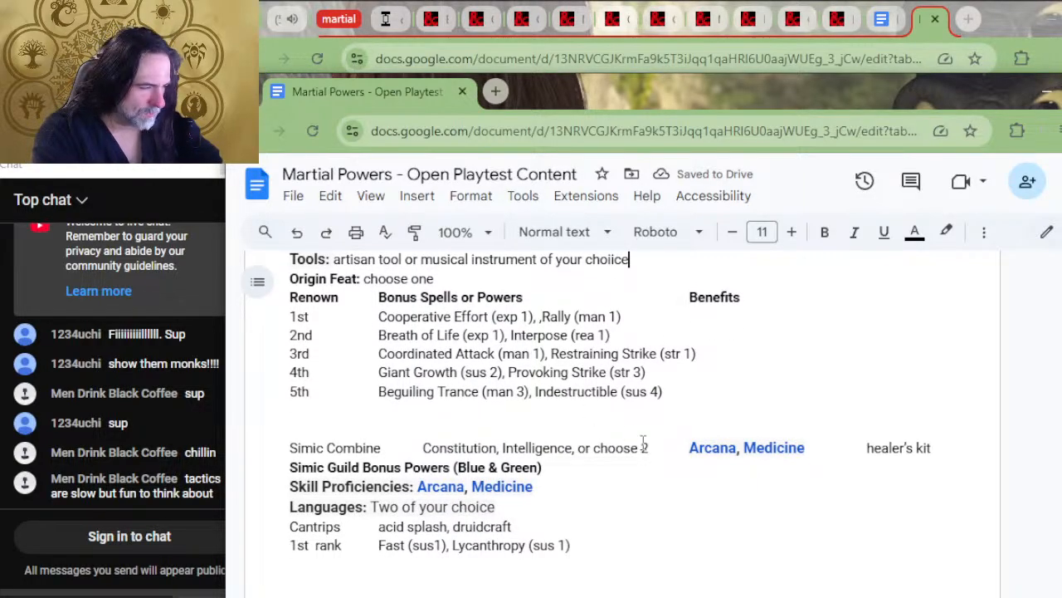
scroll(605, 418, "up", 2)
left_click_drag(420, 334, 410, 313)
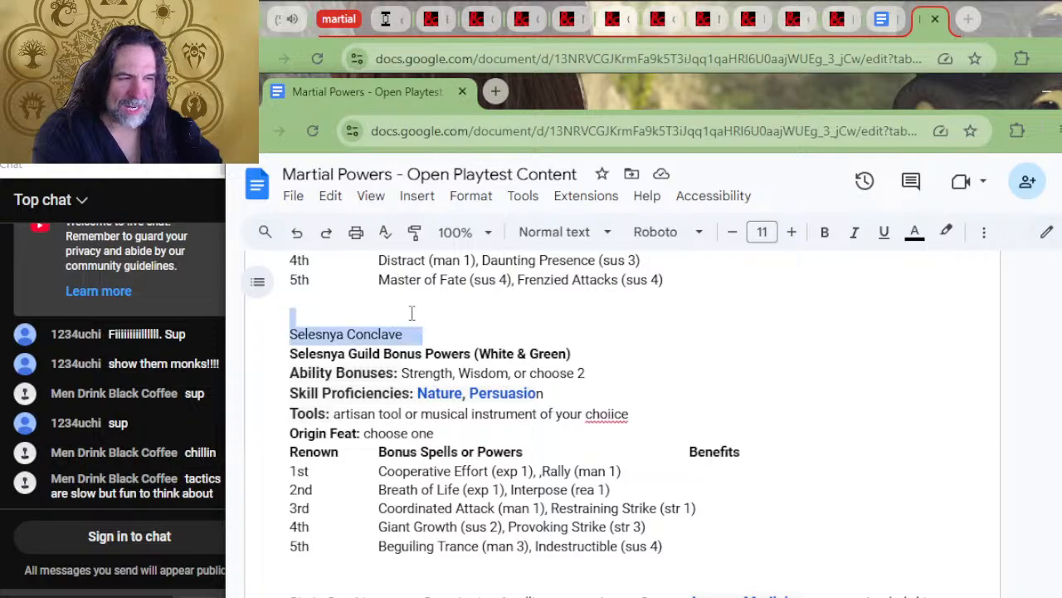
key("BackSpace")
scroll(518, 362, "down", 2)
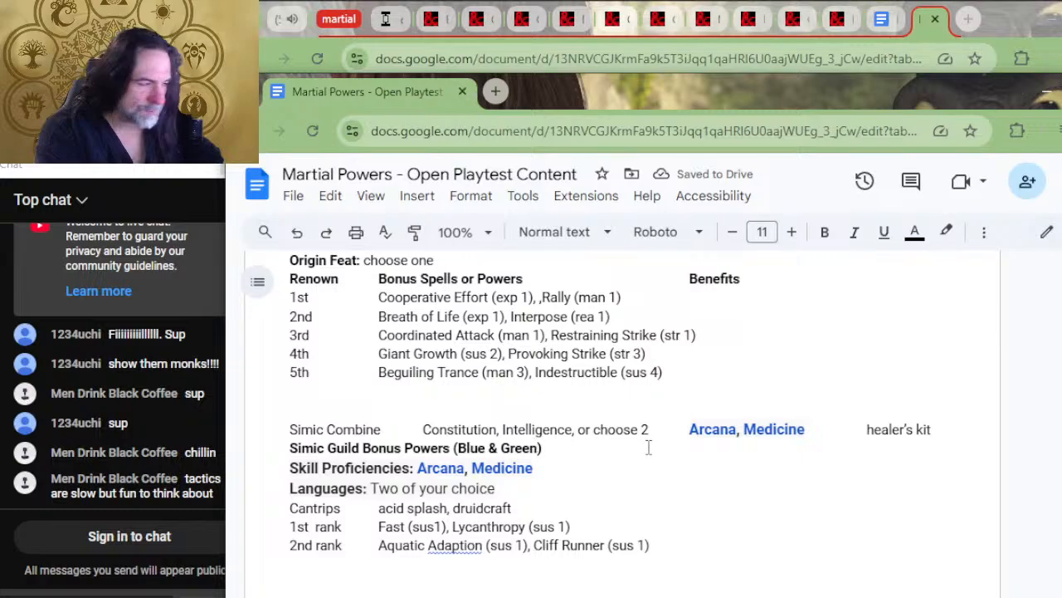
left_click_drag(651, 429, 423, 429)
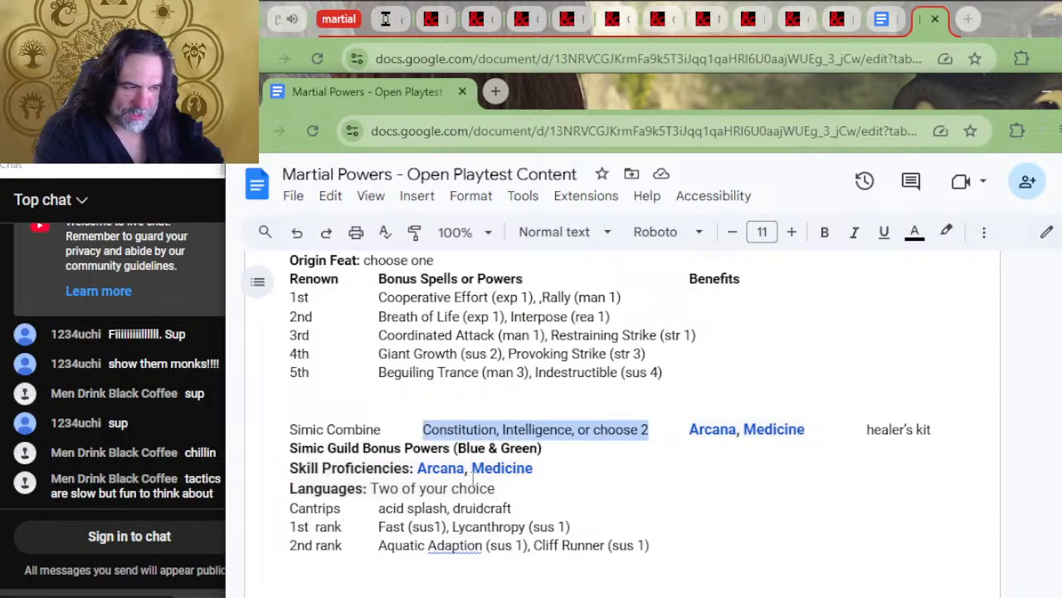
key("BackSpace")
left_click_drag(534, 469, 460, 482)
left_click(443, 527)
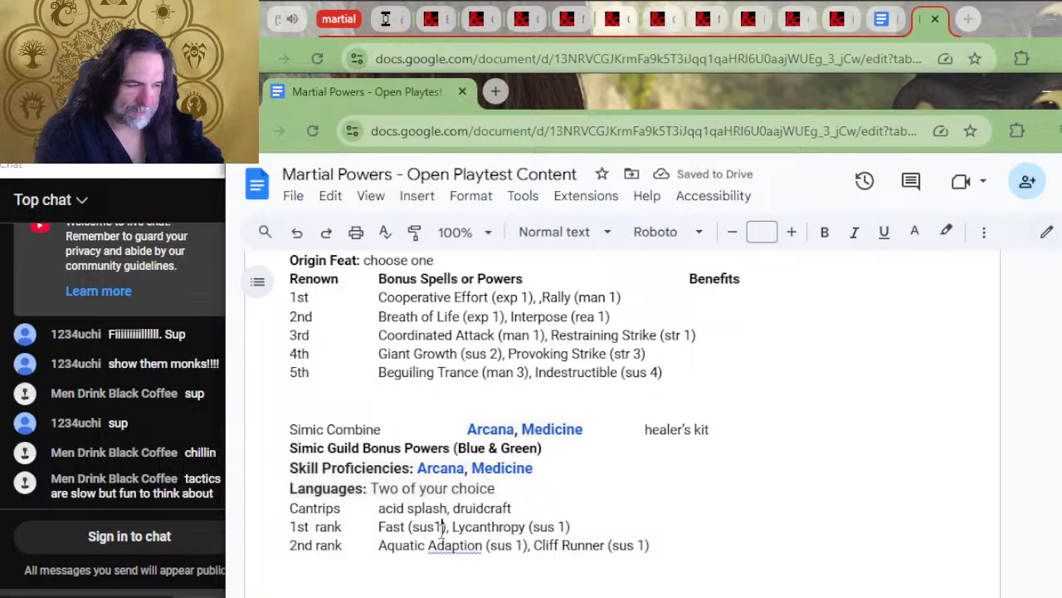
scroll(459, 496, "up", 2)
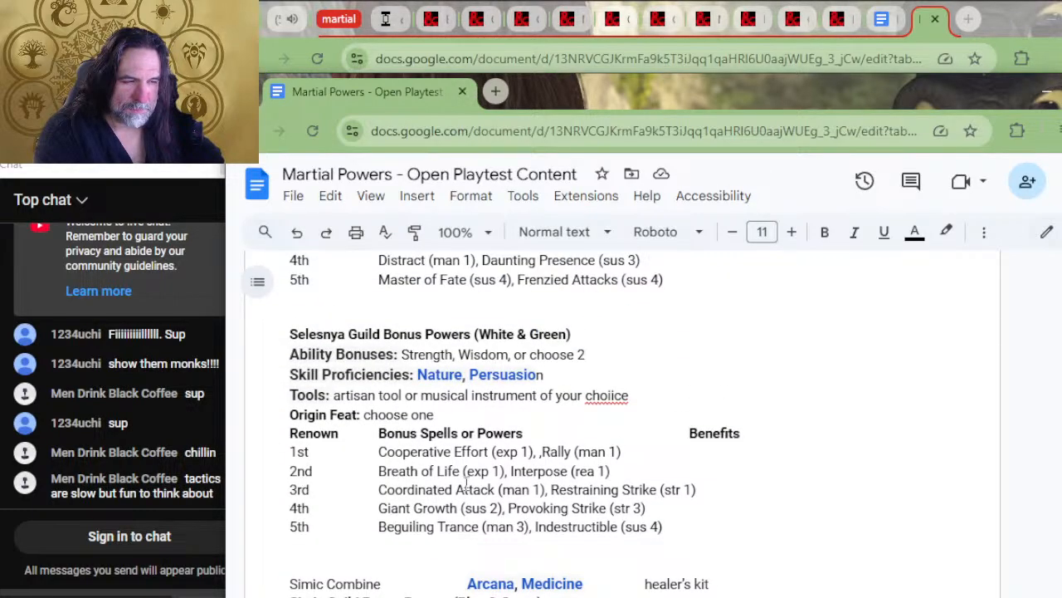
scroll(466, 485, "down", 2)
scroll(556, 475, "down", 2)
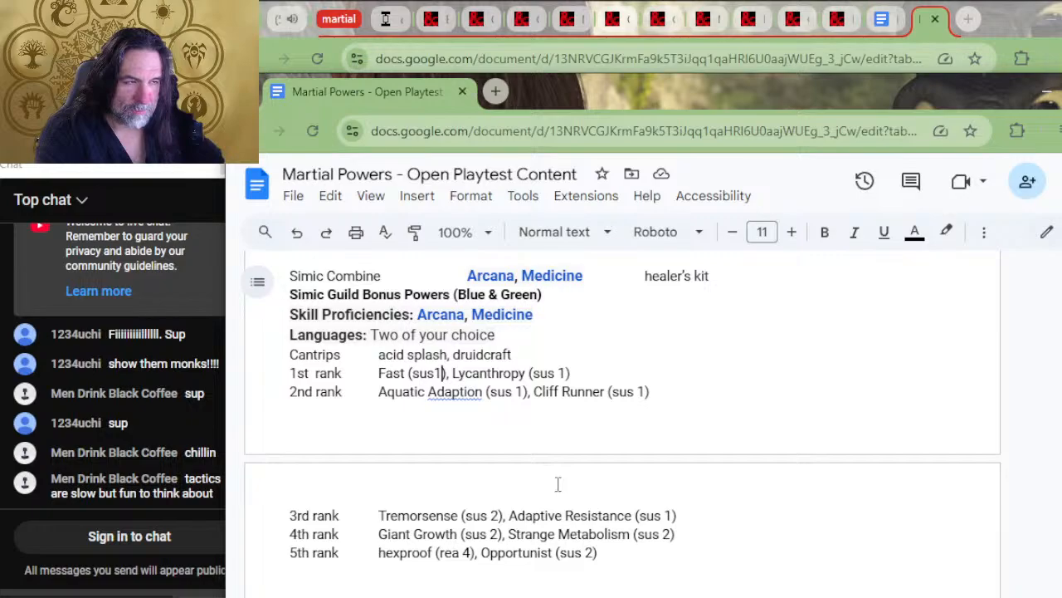
key("ctrl+z")
Copy the Selesnya Ability Bonuses line and insert it above Skill Proficiencies in the Simic Guild Bonus Powers block
left_click(592, 403)
scroll(581, 422, "down", 2)
scroll(581, 440, "up", 5)
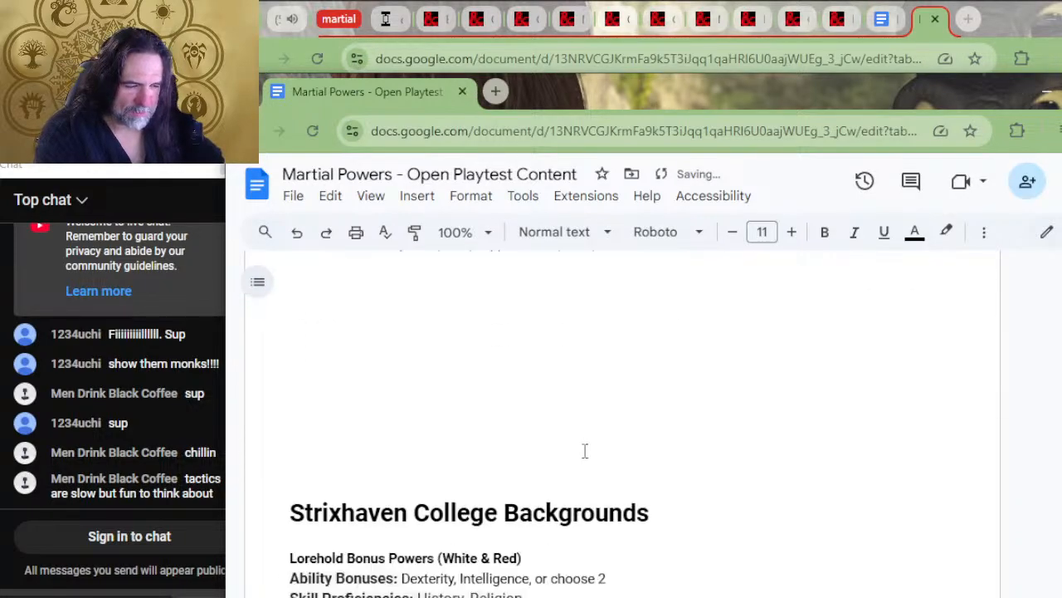
left_click_drag(607, 355, 607, 335)
key("ctrl+c")
scroll(564, 488, "down", 2)
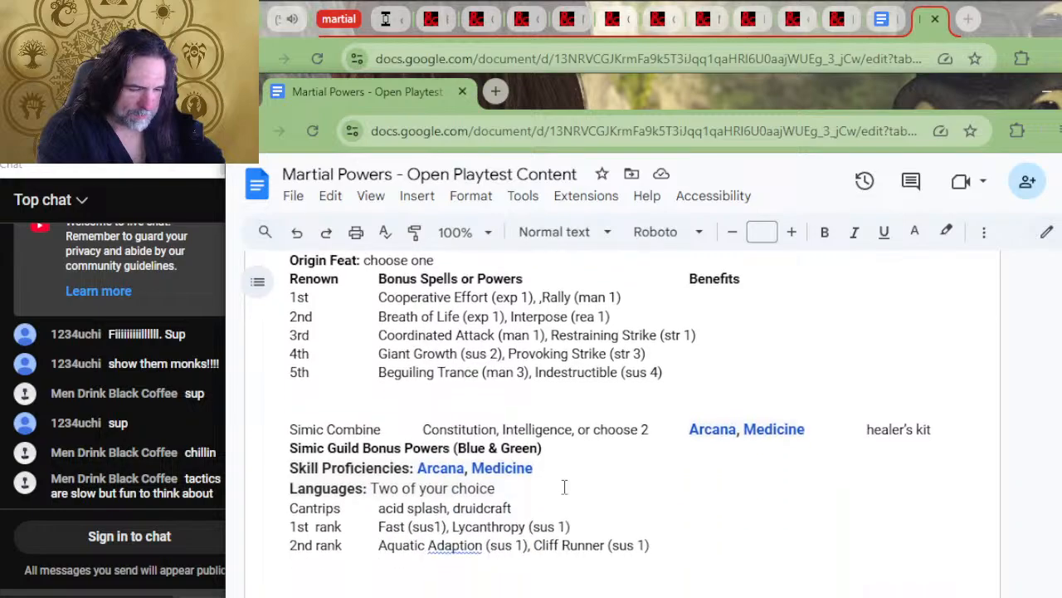
left_click(582, 446)
key("ctrl+v")
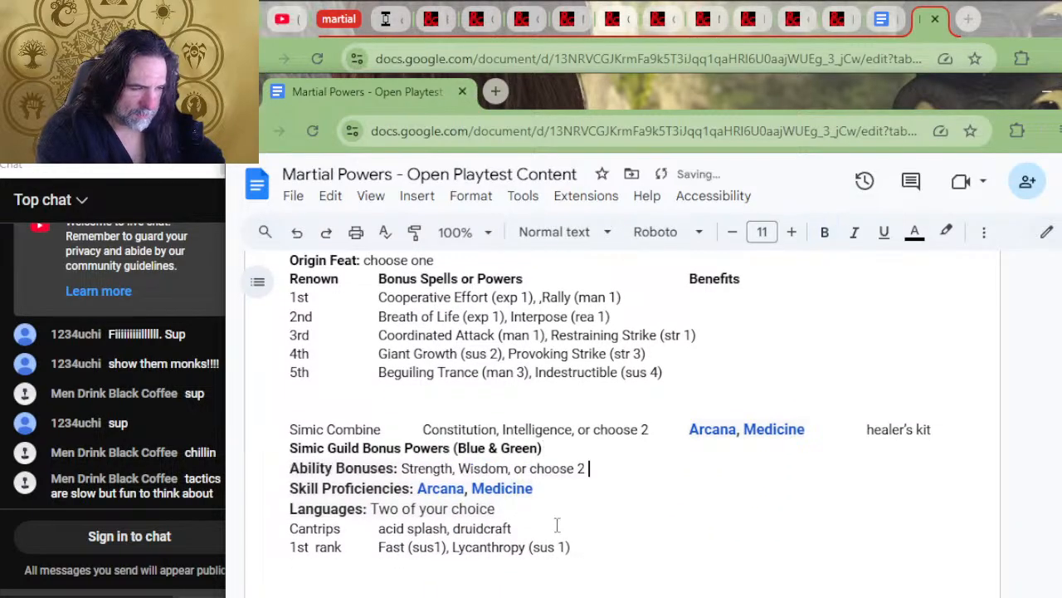
Copy the Selesnya Renown header row and correct "choiice" to "choice" in the Selesnya Tools entry
scroll(538, 378, "up", 2)
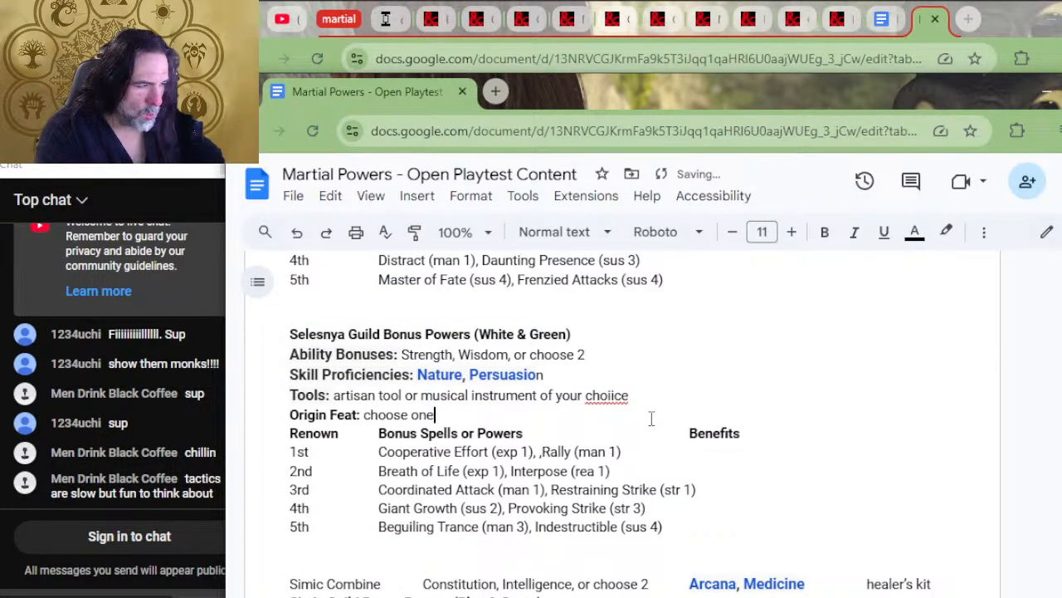
left_click_drag(651, 422, 655, 404)
scroll(623, 448, "down", 4)
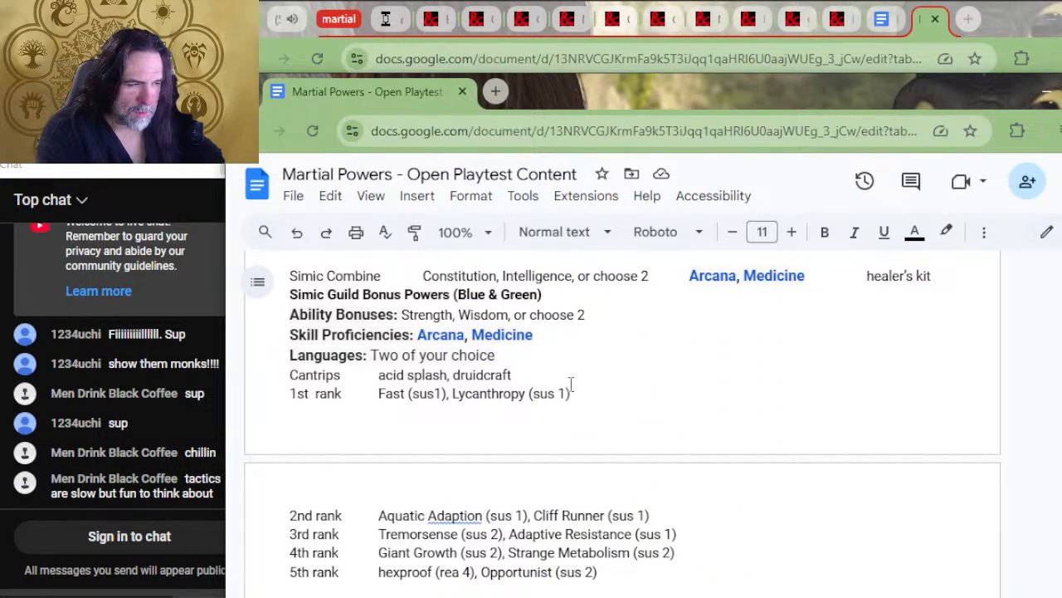
left_click_drag(571, 383, 568, 366)
scroll(567, 366, "up", 4)
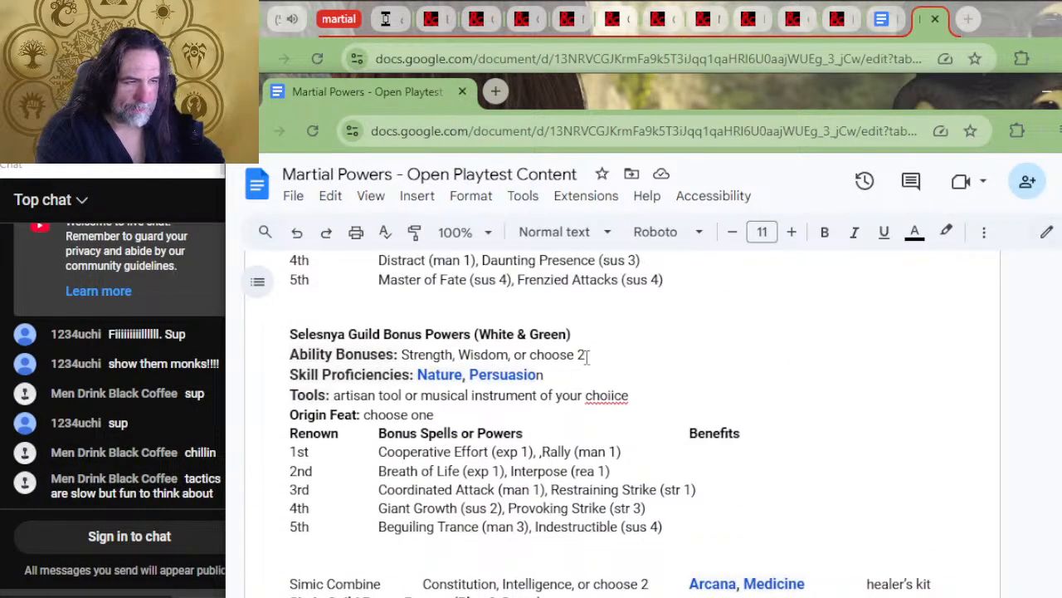
left_click_drag(639, 413, 754, 440)
key("ctrl+c")
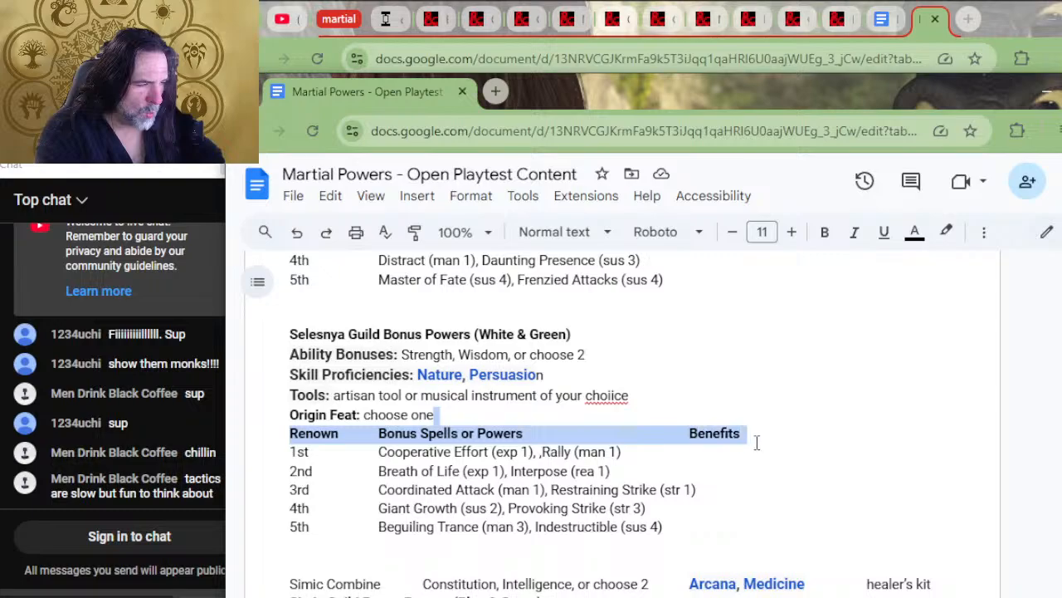
left_click(615, 393)
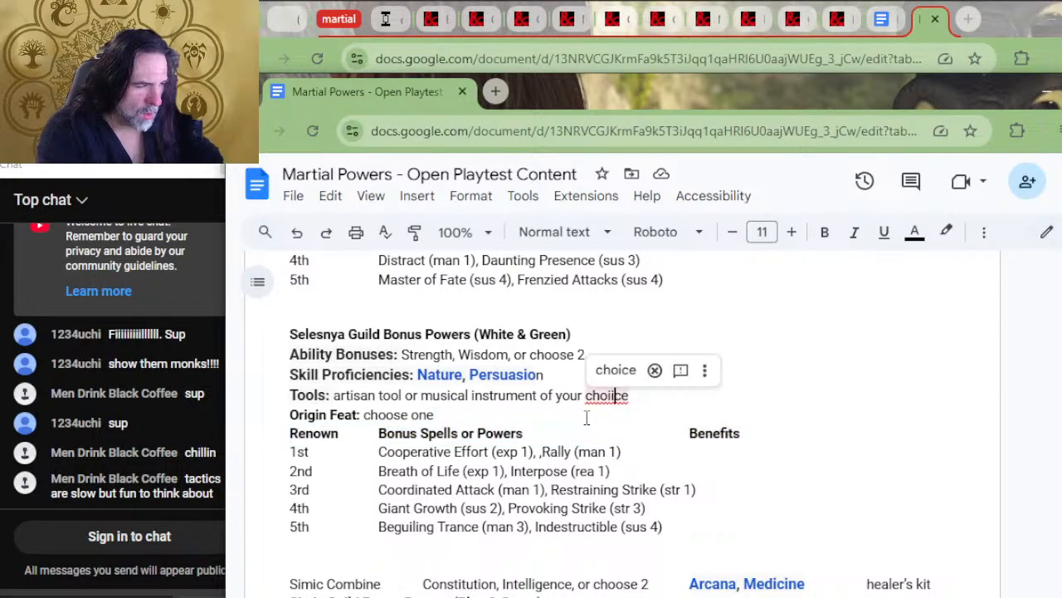
left_click(616, 370)
Replace the Simic Languages and Cantrips lines with the copied Renown, Bonus Spells or Powers, Benefits header row
scroll(587, 419, "down", 4)
scroll(580, 437, "down", 2)
scroll(569, 450, "up", 2)
left_click_drag(579, 377, 593, 344)
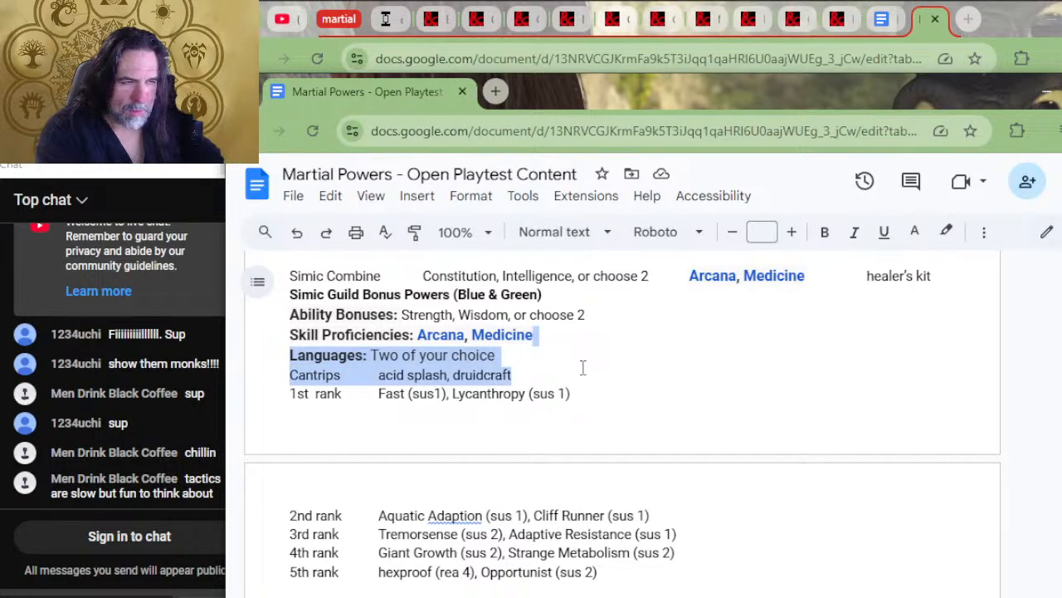
key("ctrl+v")
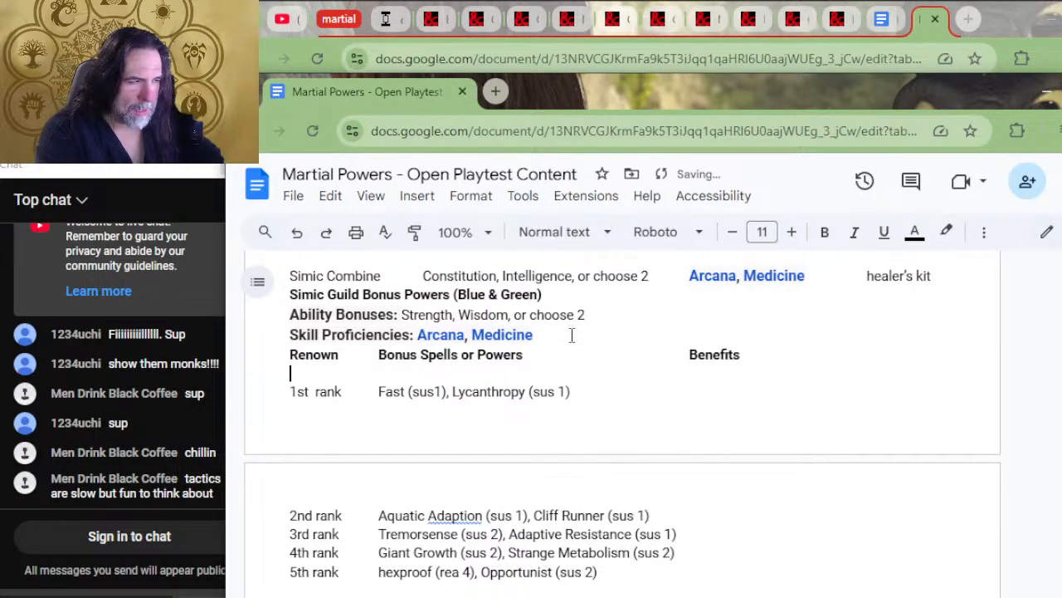
Copy the Selesnya Tools and Origin Feat lines and insert them between the Simic Skill Proficiencies and the Renown header row
key("Return")
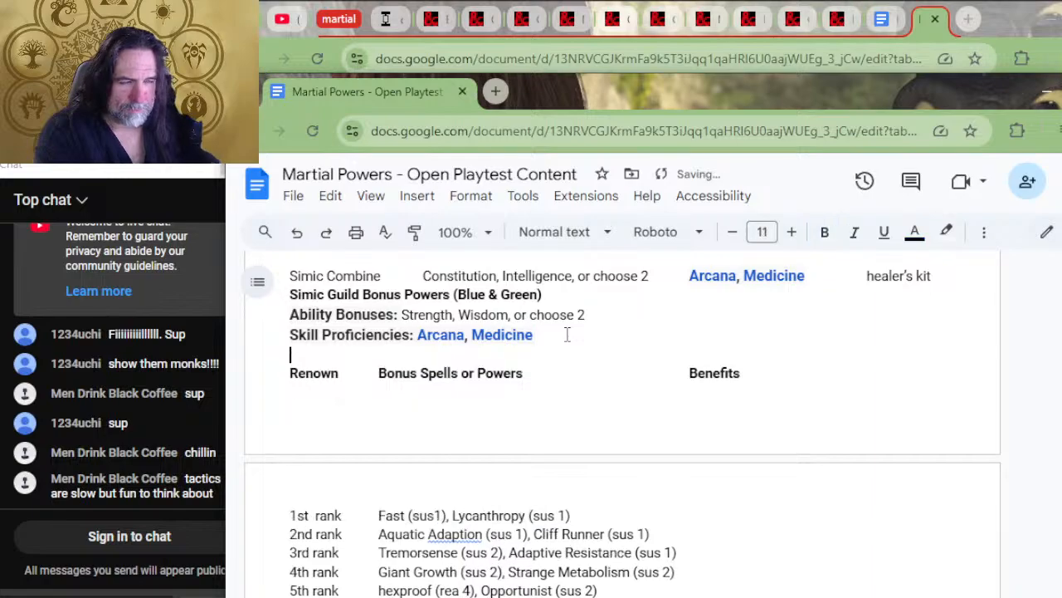
scroll(628, 392, "up", 2)
scroll(628, 392, "up", 2)
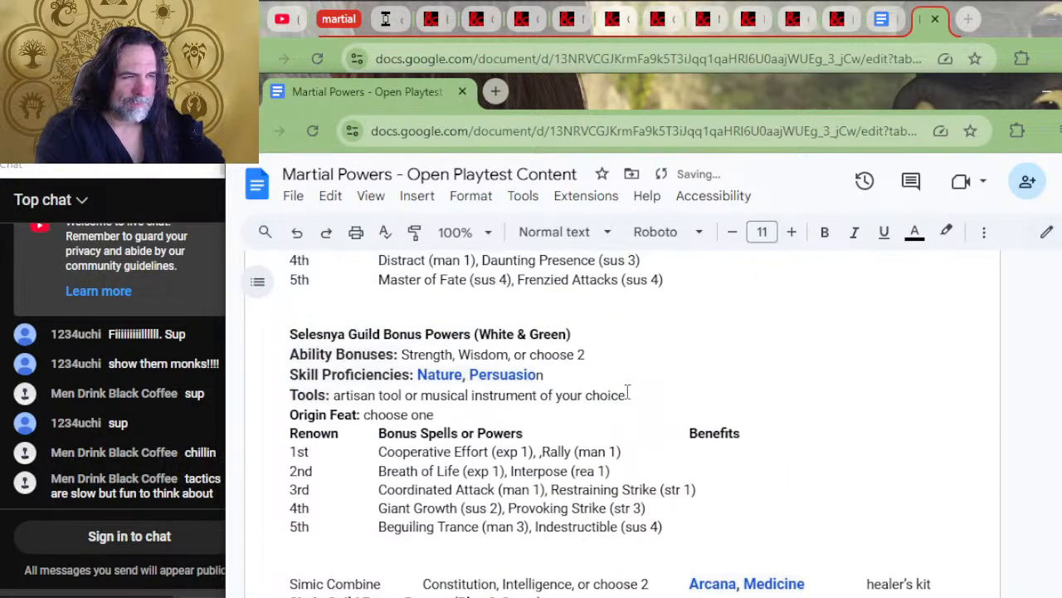
left_click_drag(631, 411, 641, 373)
key("ctrl+c")
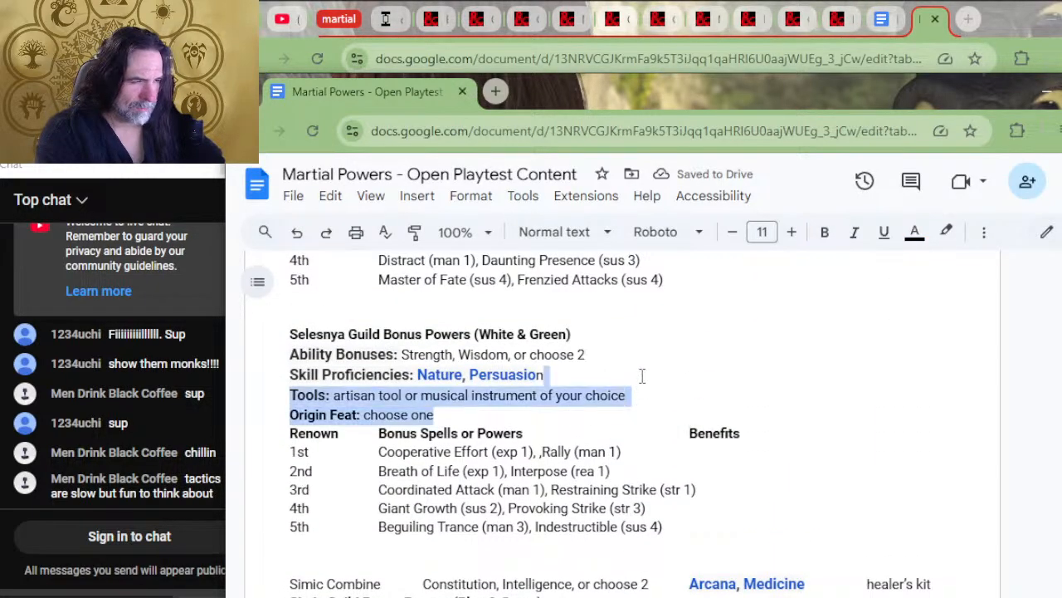
scroll(579, 506, "down", 5)
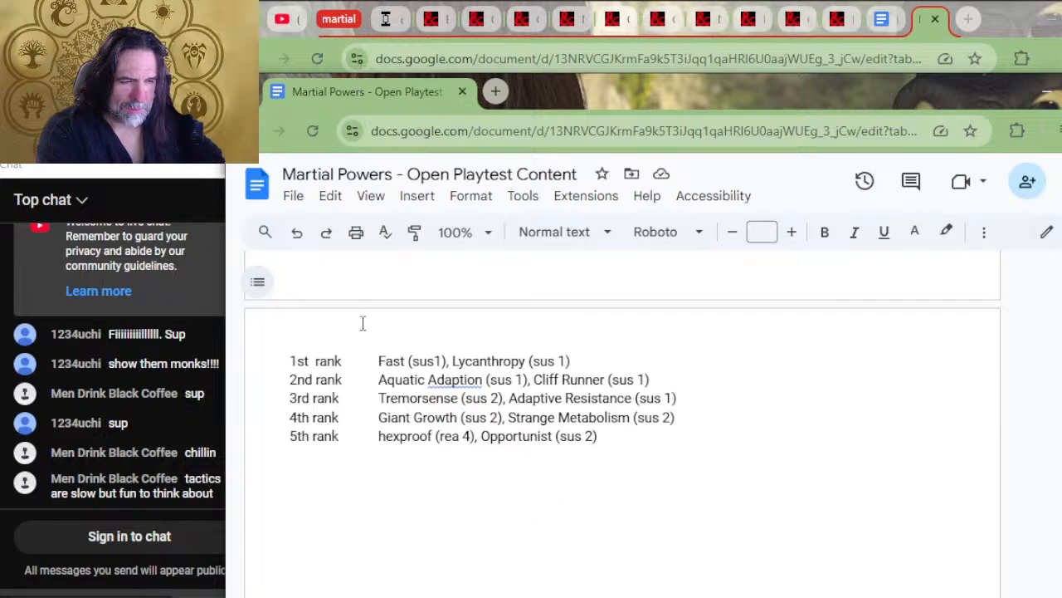
scroll(363, 323, "up", 2)
left_click(357, 355)
key("ctrl+v")
left_click(371, 354)
key("Delete")
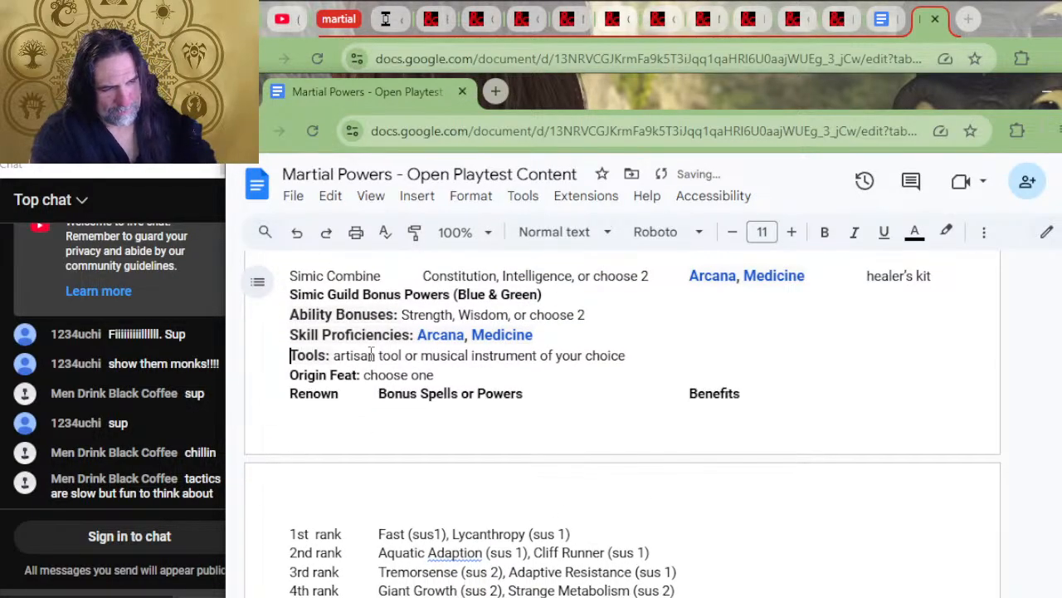
Move "Constitution, Intelligence, or choose 2" from the Simic Combine line into the Simic Ability Bonuses, replacing "Strength, Wisdom, or choose 2"
scroll(434, 384, "up", 2)
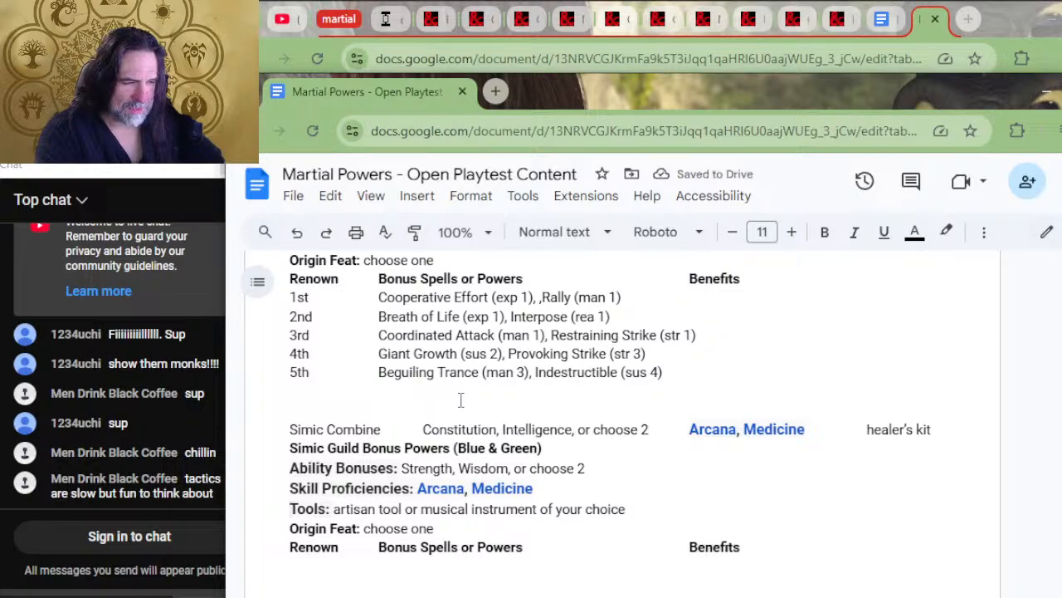
scroll(523, 419, "up", 3)
scroll(523, 419, "down", 3)
left_click_drag(649, 429, 423, 429)
key("ctrl+c")
key("BackSpace")
left_click_drag(586, 468, 409, 468)
key("BackSpace")
key("BackSpace")
key("ctrl+v")
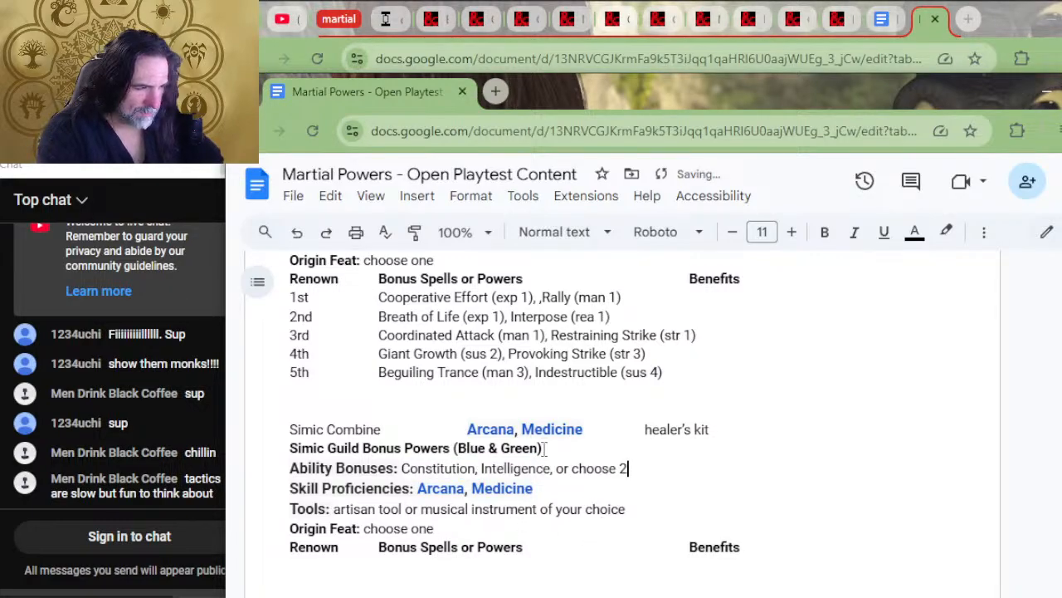
Remove "Arcana, Medicine" from the Simic Combine line and move its "healer's kit" into the Simic Tools entry, replacing the text there
left_click_drag(586, 432, 469, 430)
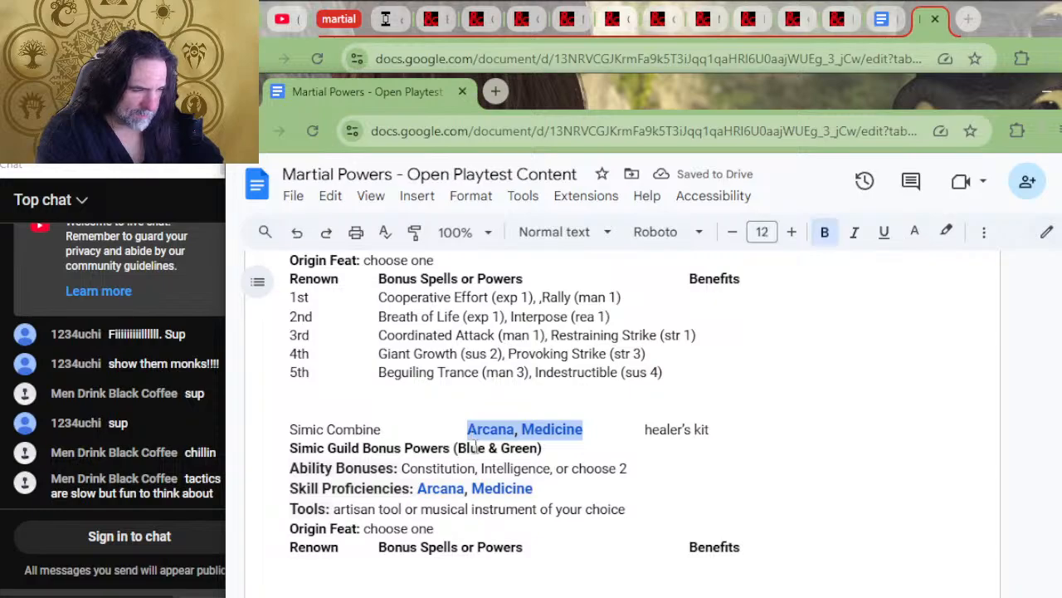
key("BackSpace")
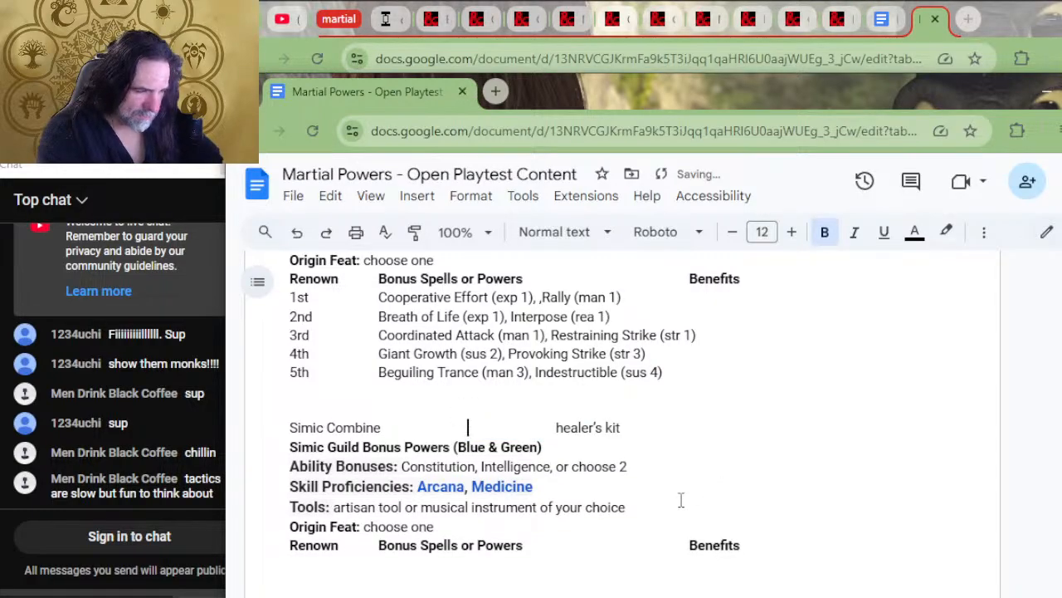
left_click_drag(626, 427, 556, 427)
key("BackSpace")
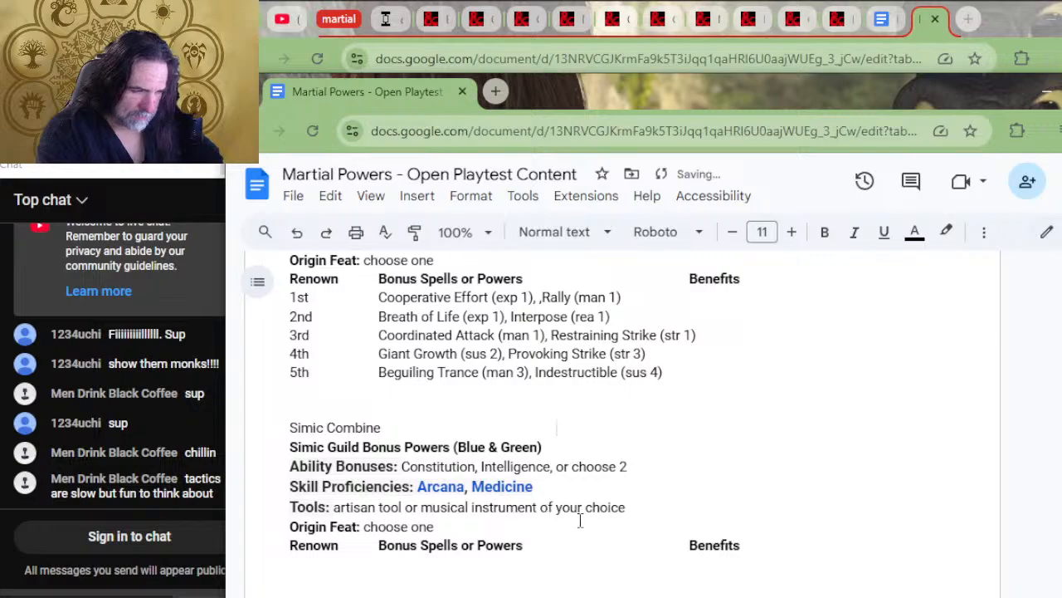
scroll(639, 510, "up", 2)
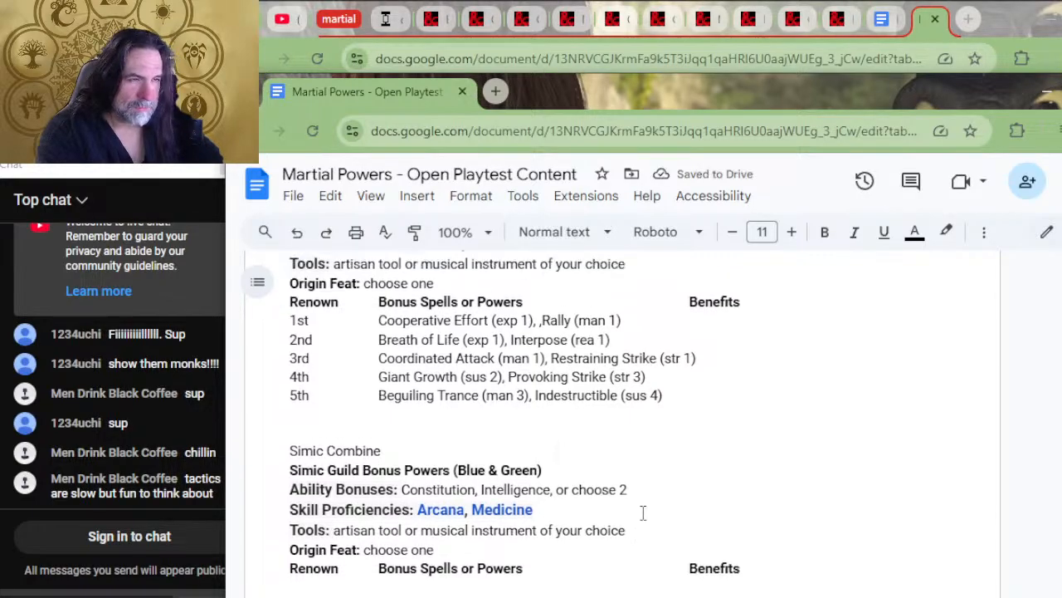
scroll(647, 510, "down", 2)
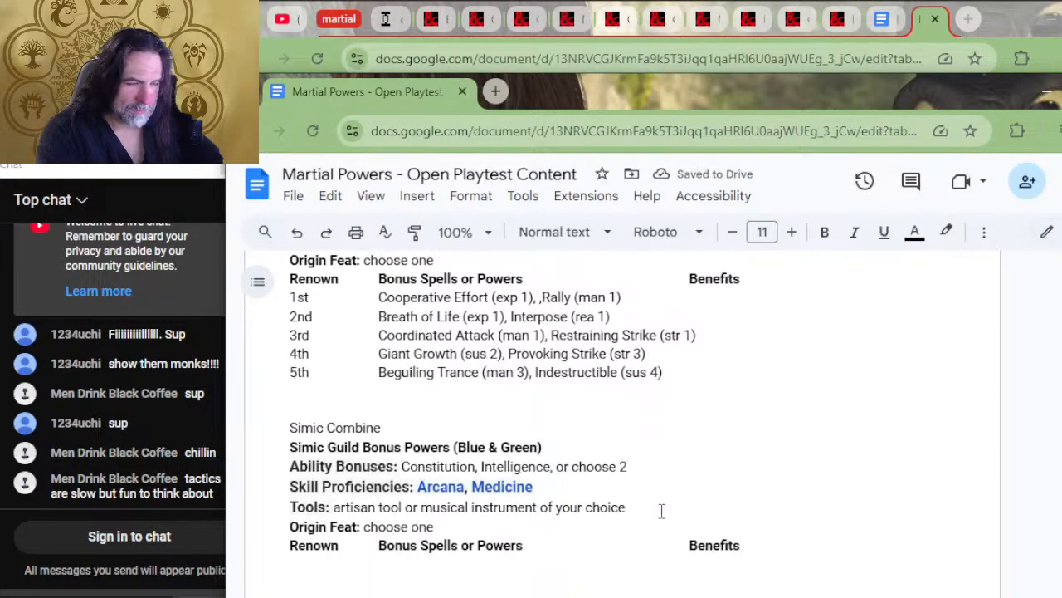
left_click_drag(660, 508, 334, 507)
type("healer's kit")
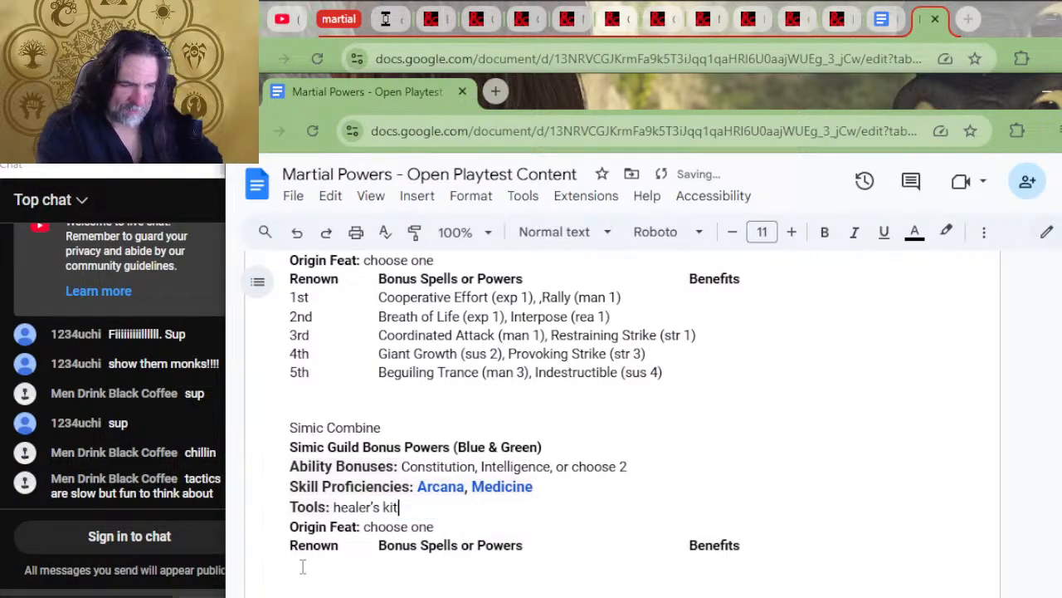
Replace the Simic "1st rank" and "2nd rank" labels with 3 and 15
scroll(327, 501, "down", 4)
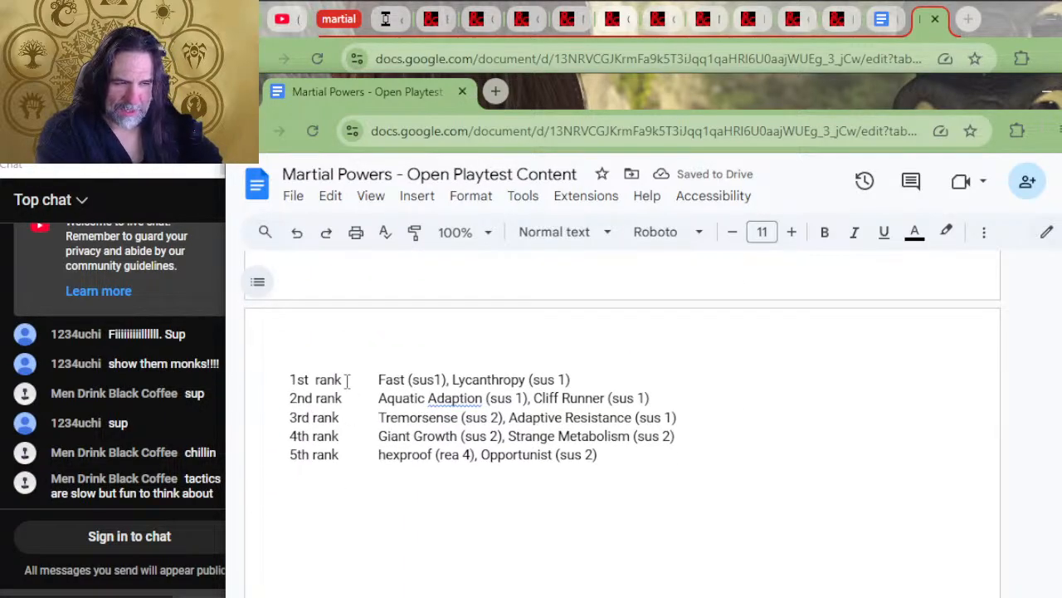
left_click_drag(348, 379, 274, 378)
type("3")
left_click_drag(344, 398, 277, 401)
type("15")
key("Down")
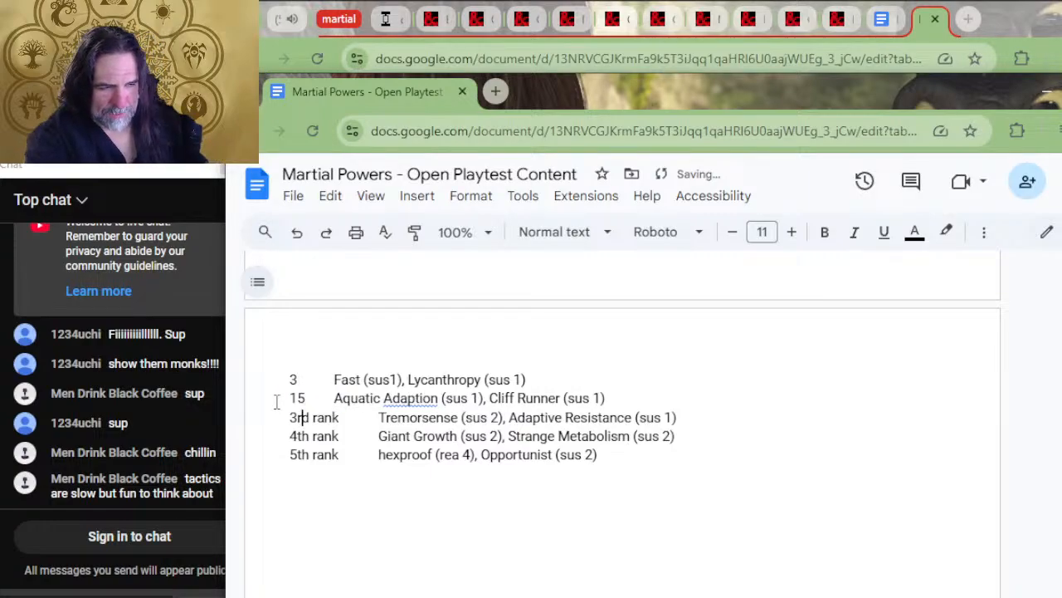
Replace the Simic "3rd rank" and "4th rank" labels with 27 and 396
key("BackSpace")
key("Delete")
key("Delete")
key("Delete")
key("Delete")
key("Delete")
key("Delete")
key("Delete")
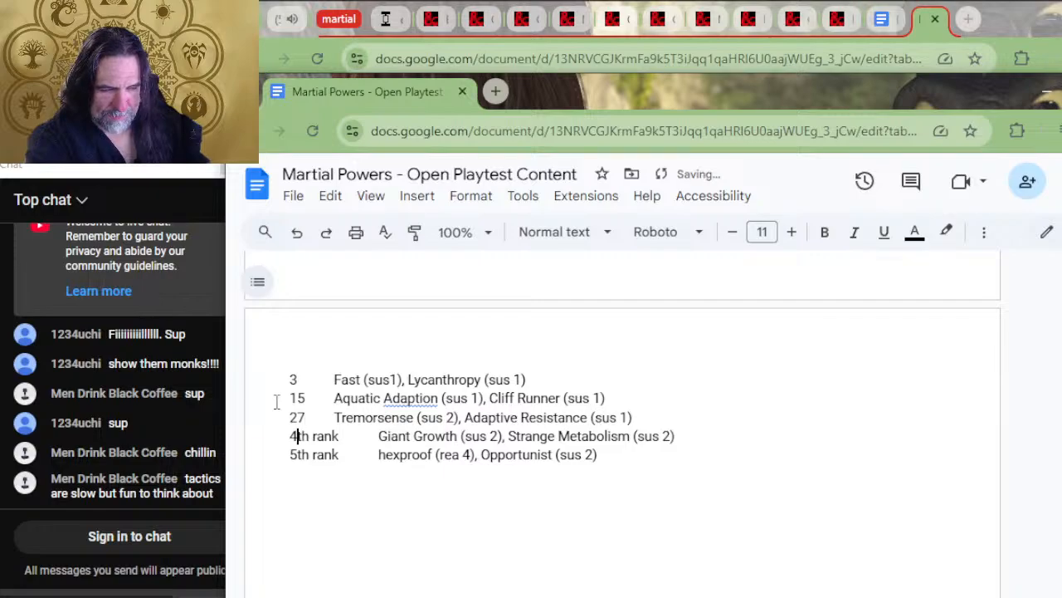
type("396")
key("Delete")
key("Delete")
key("Delete")
key("Delete")
key("Delete")
key("Delete")
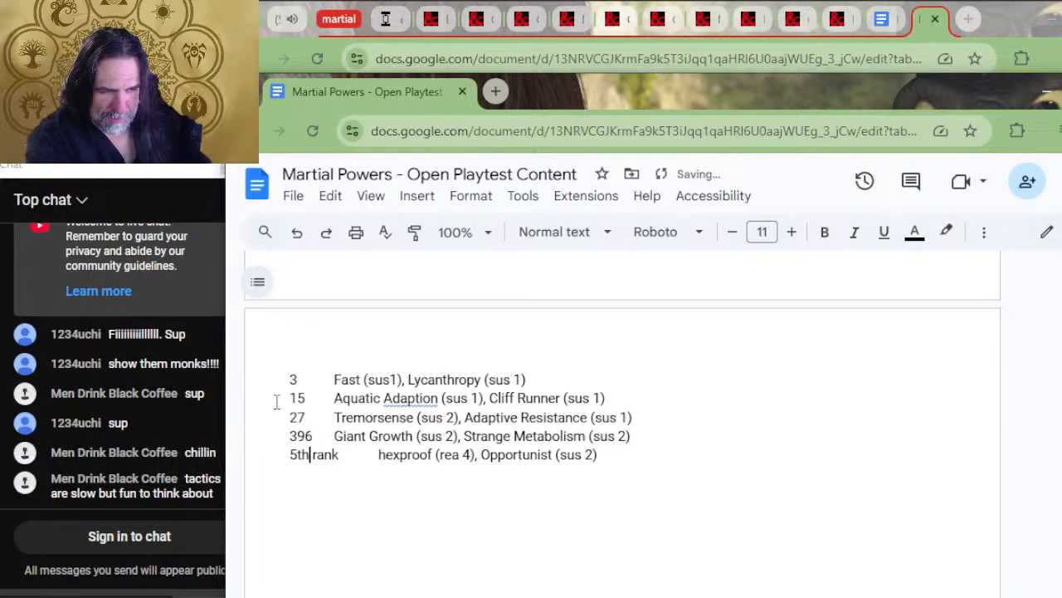
Cut the Simic "5th rank" label down to "5t"
type("1")
key("Left")
key("Delete")
key("Delete")
key("Delete")
key("Delete")
key("Delete")
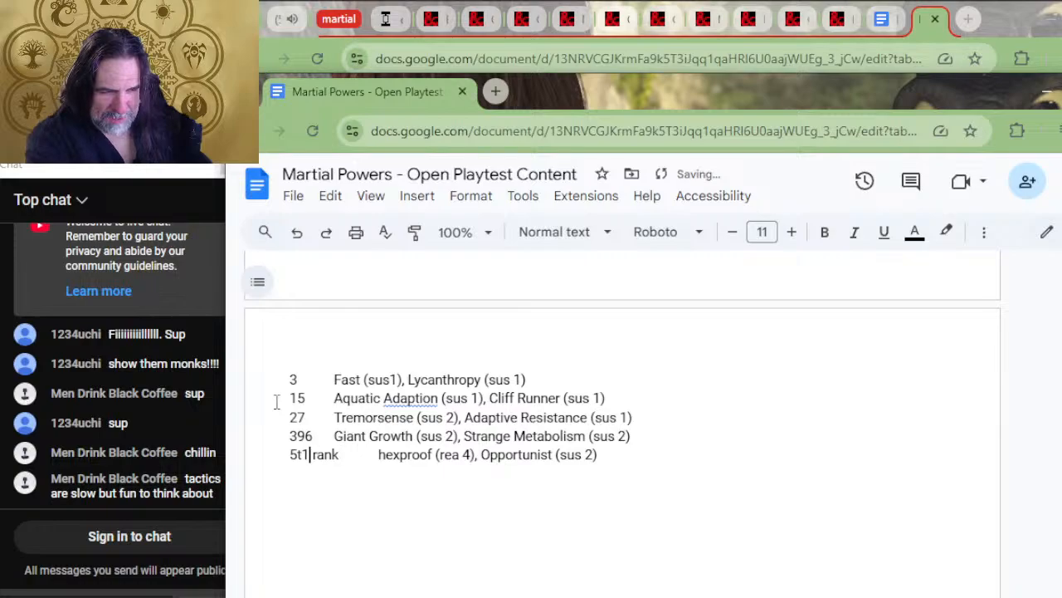
key("BackSpace")
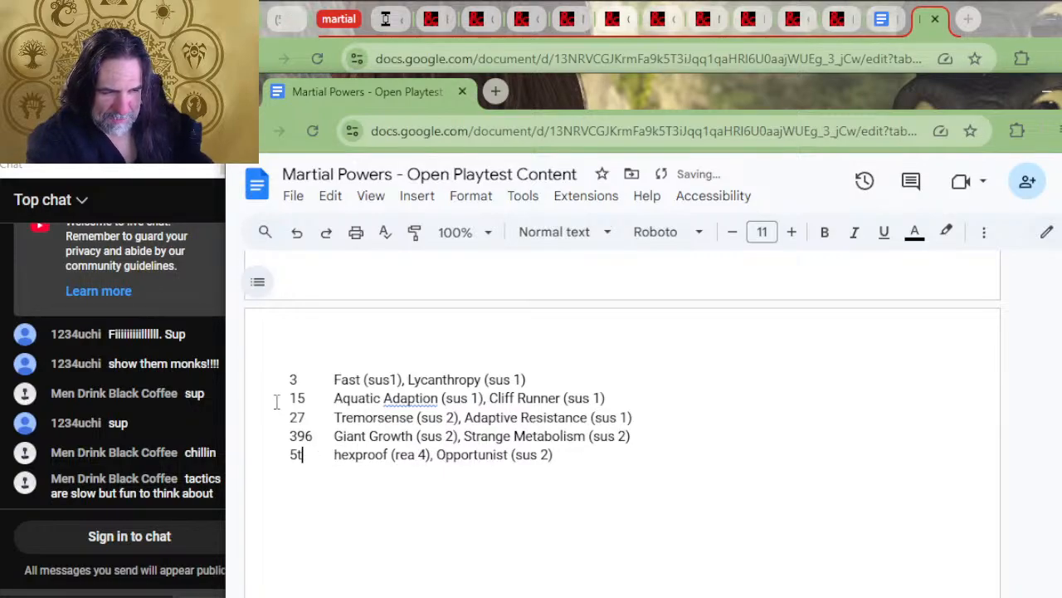
Indent the powers in all five Simic rows to the Bonus Spells or Powers column and trim the fourth label to 39
key("Tab")
key("Up")
key("Tab")
key("Up")
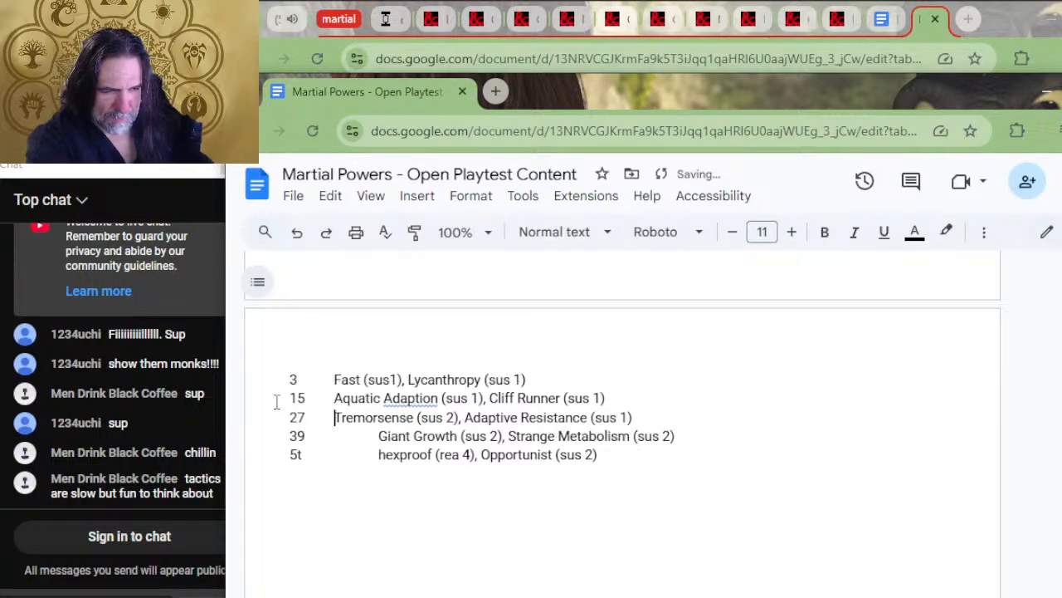
key("Tab")
key("Up")
key("Tab")
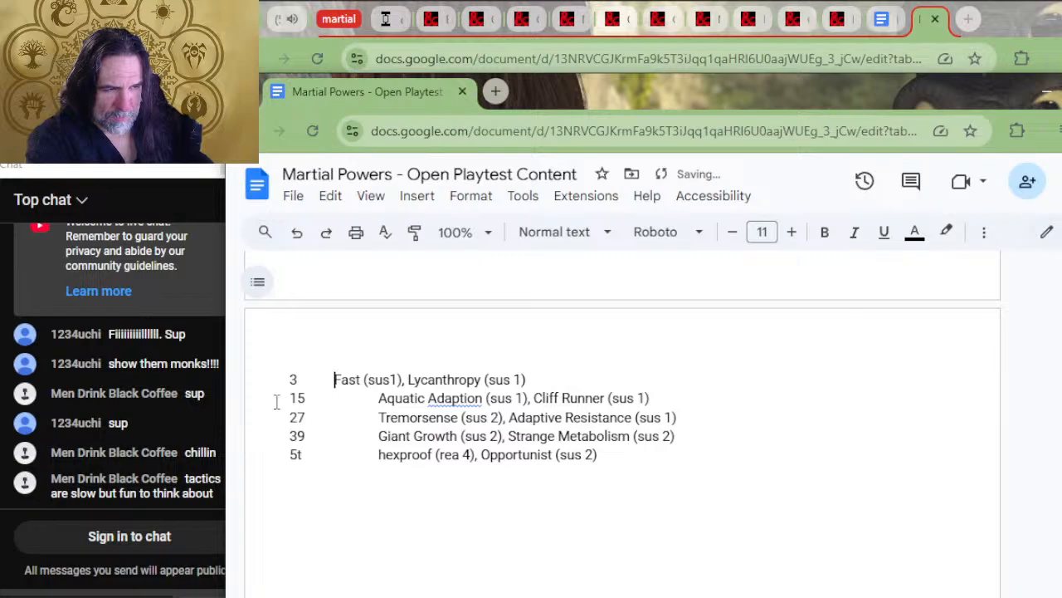
key("Tab")
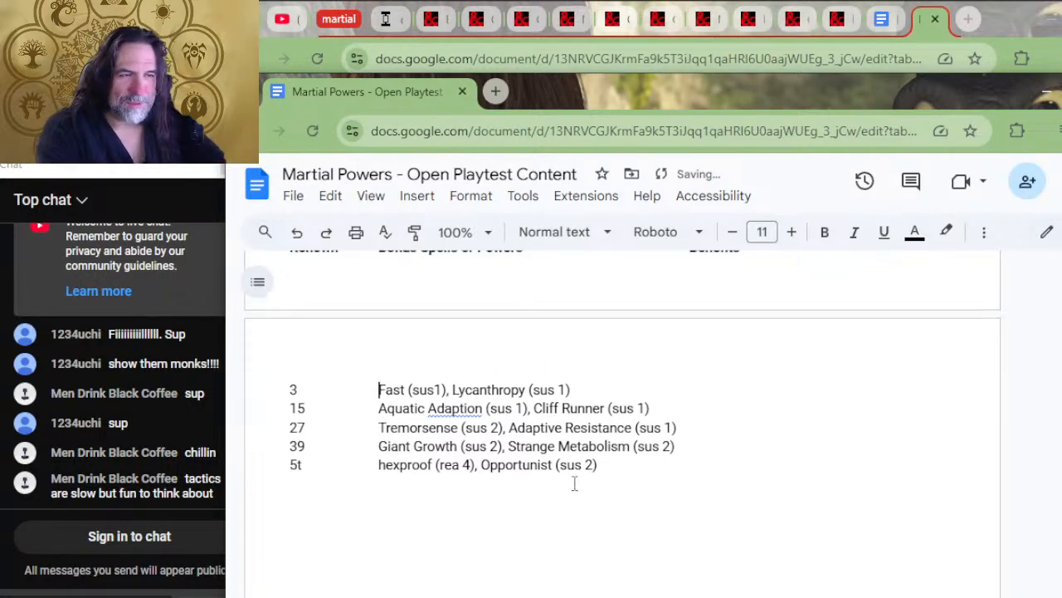
Replace the "1st" and "2nd" renown labels in the guild table above Simic Combine with 3 and 15
scroll(573, 483, "up", 2)
scroll(573, 483, "up", 2)
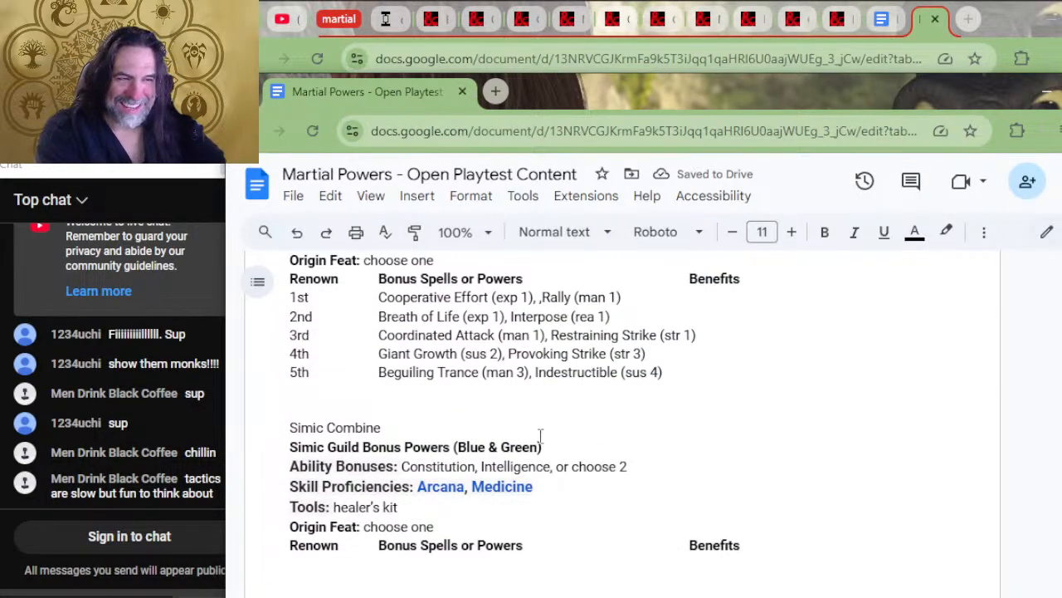
double_click(301, 297)
type("3")
left_click_drag(305, 316, 292, 315)
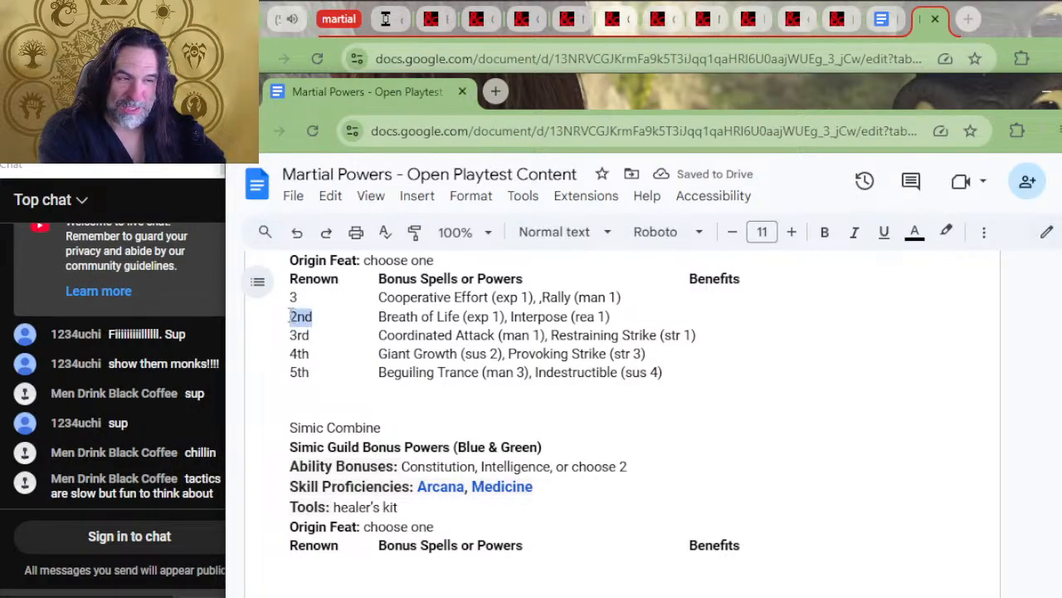
type("15")
Replace the "3rd" renown label beside Coordinated Attack with 27
key("Down")
key("Left")
type("22")
key("BackSpace")
type("7")
key("Delete")
key("Delete")
key("Delete")
key("Down")
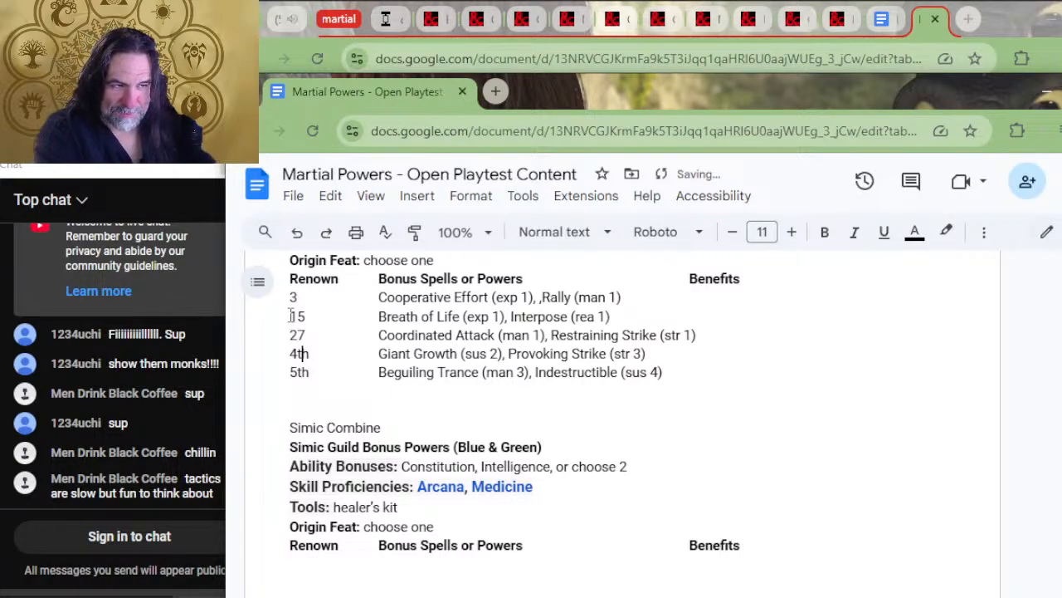
Replace the "4th" and "5th" renown labels beside Giant Growth and Beguiling Trance with 39 and 51
key("Home")
type("39")
key("Delete")
key("Delete")
key("Down")
key("BackSpace")
type("1")
key("Delete")
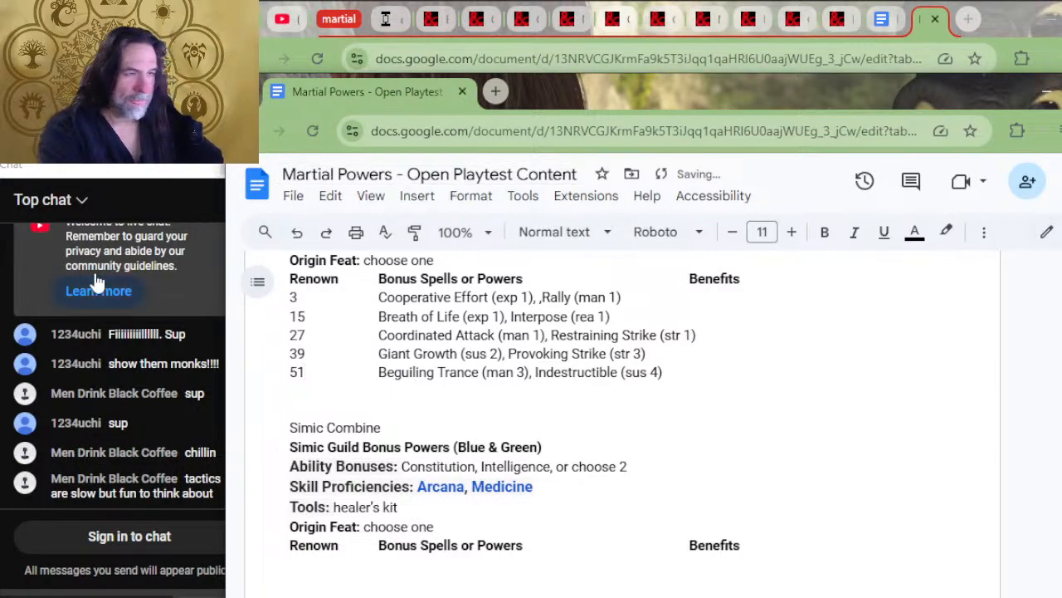
Replace the Orzhov "1st" and "2nd" renown labels with 3 and 15
scroll(657, 325, "down", 1)
scroll(648, 336, "up", 1)
scroll(624, 324, "up", 5)
scroll(629, 363, "down", 1)
left_click_drag(313, 419, 288, 440)
type("3")
type("15")
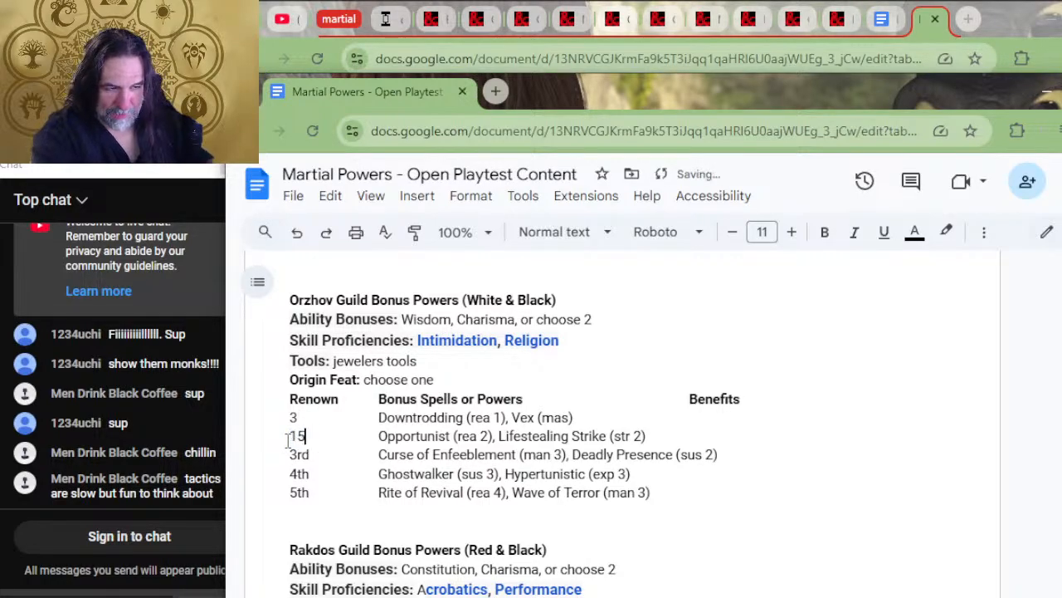
Replace the Orzhov "3rd", "4th" and "5th" renown labels with 27, 39 and 51
key("Down")
key("BackSpace")
key("BackSpace")
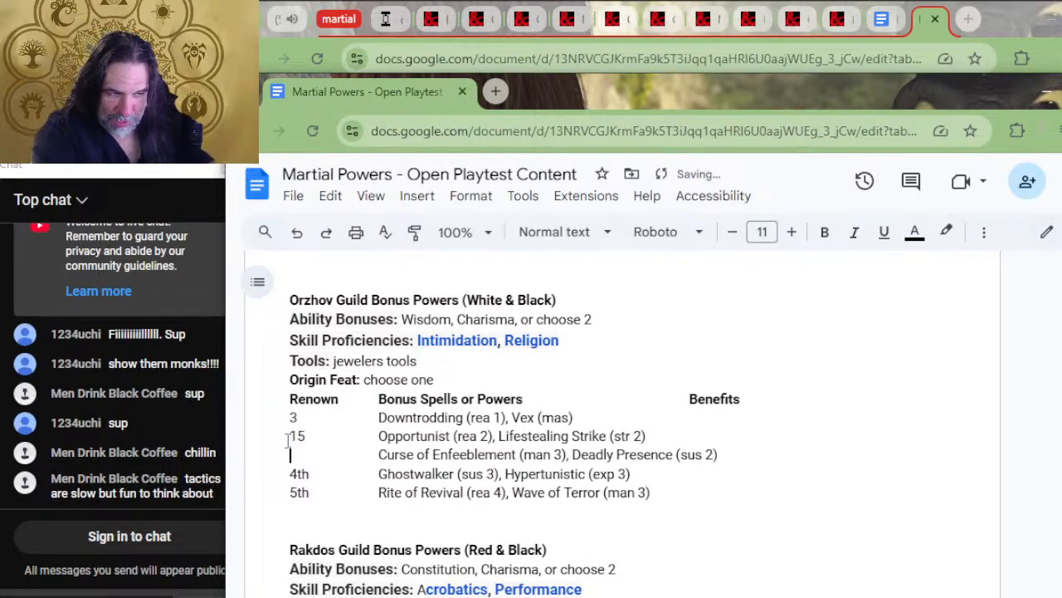
type("27")
key("Down")
key("BackSpace")
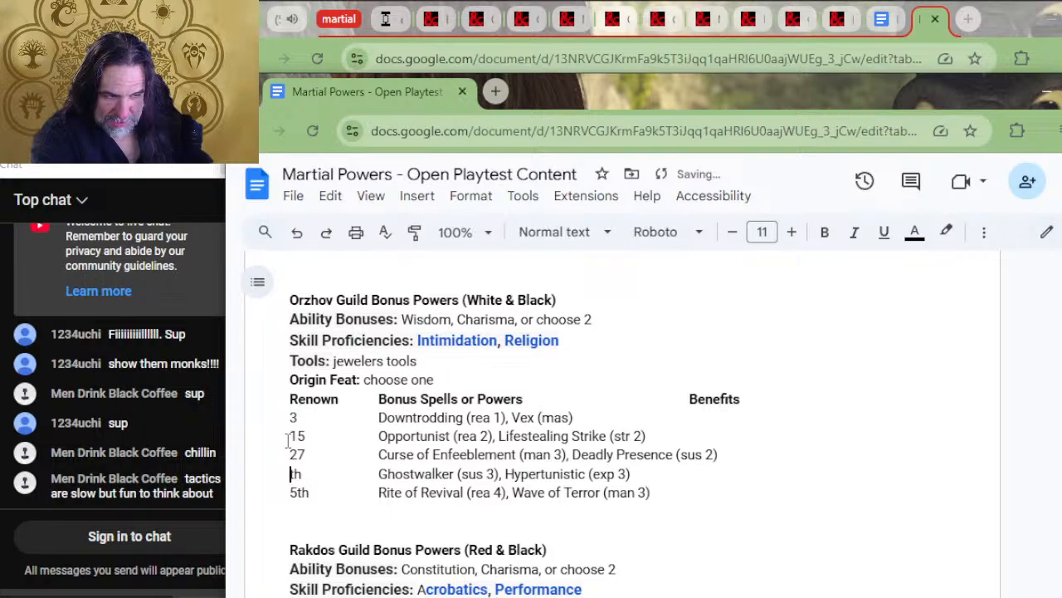
type("39")
key("Down")
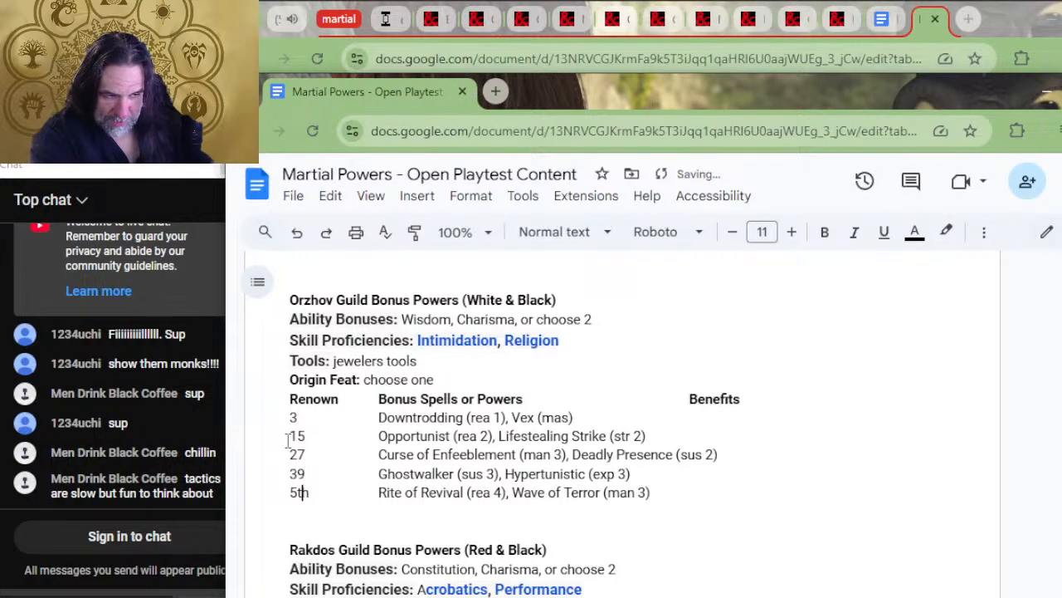
type("1")
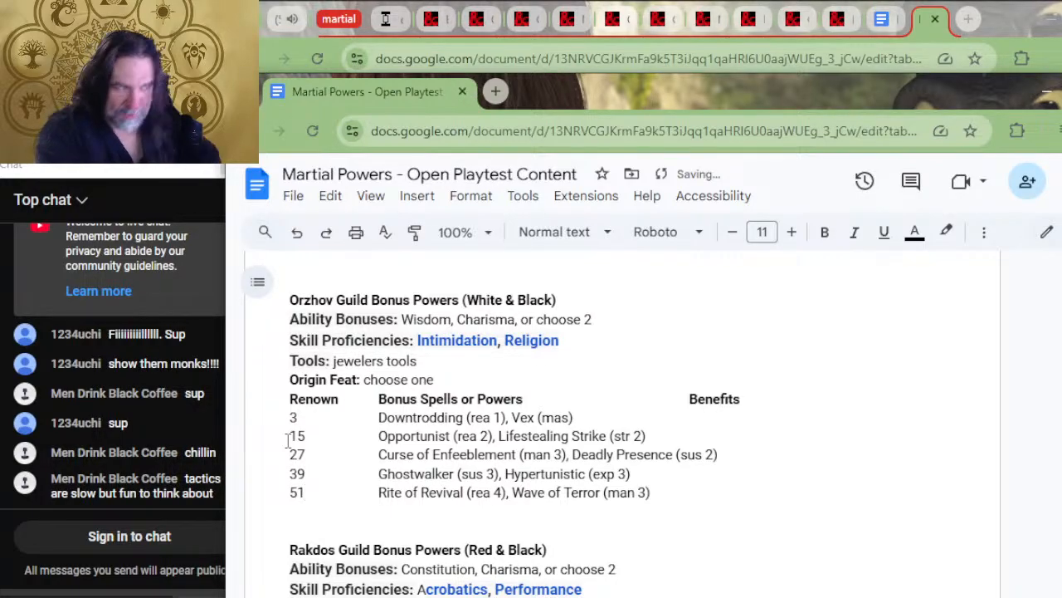
Replace the Izzet "5th" and "4th" renown labels with 51 and 39
scroll(287, 440, "up", 5)
left_click(296, 426)
type("1")
key("Delete")
key("Delete")
key("Up")
key("Left")
key("Left")
key("Delete")
key("Delete")
key("Delete")
type("39")
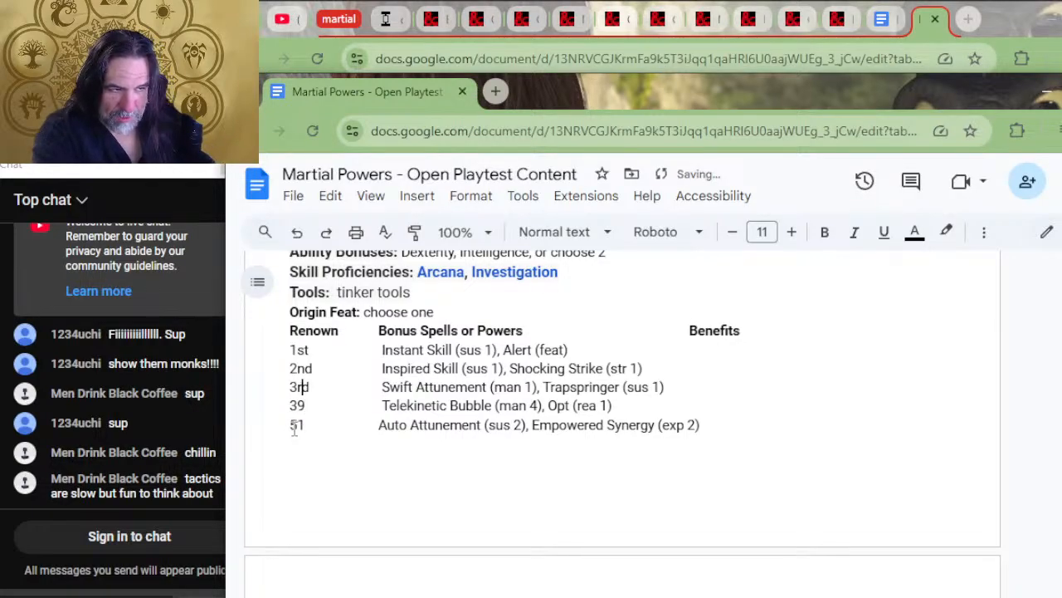
Replace the Izzet "3rd" and "2nd" renown labels with 27 and 15
key("Delete")
key("Delete")
type("27")
key("Delete")
type("15")
key("Delete")
key("Delete")
Replace the Izzet "1st" renown label with 3, keeping its powers on the same row
key("Delete")
key("Delete")
key("Delete")
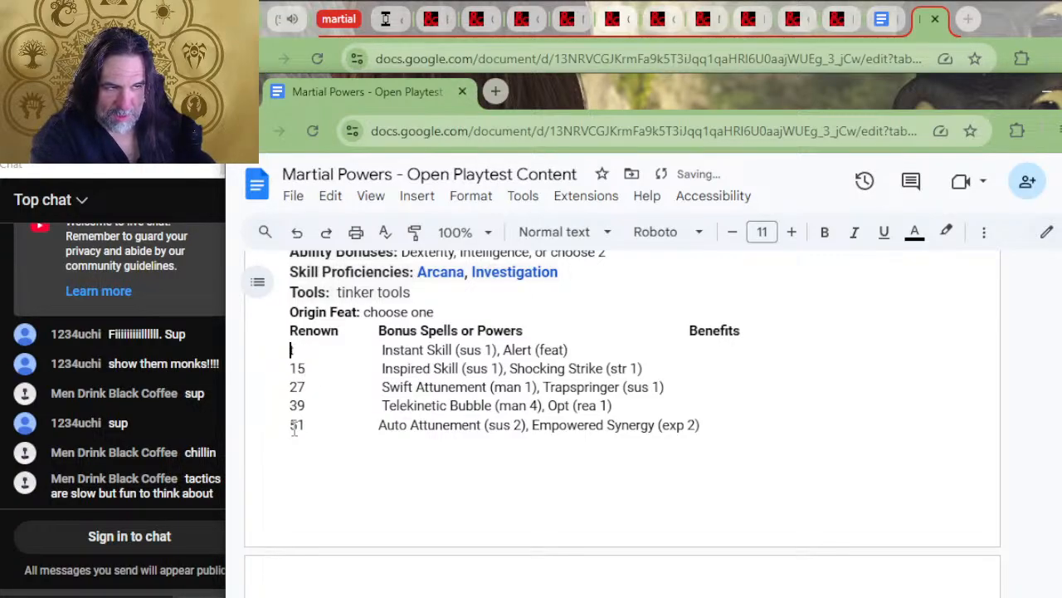
key("End")
key("Delete")
key("Return")
key("Up")
key("Delete")
type("3")
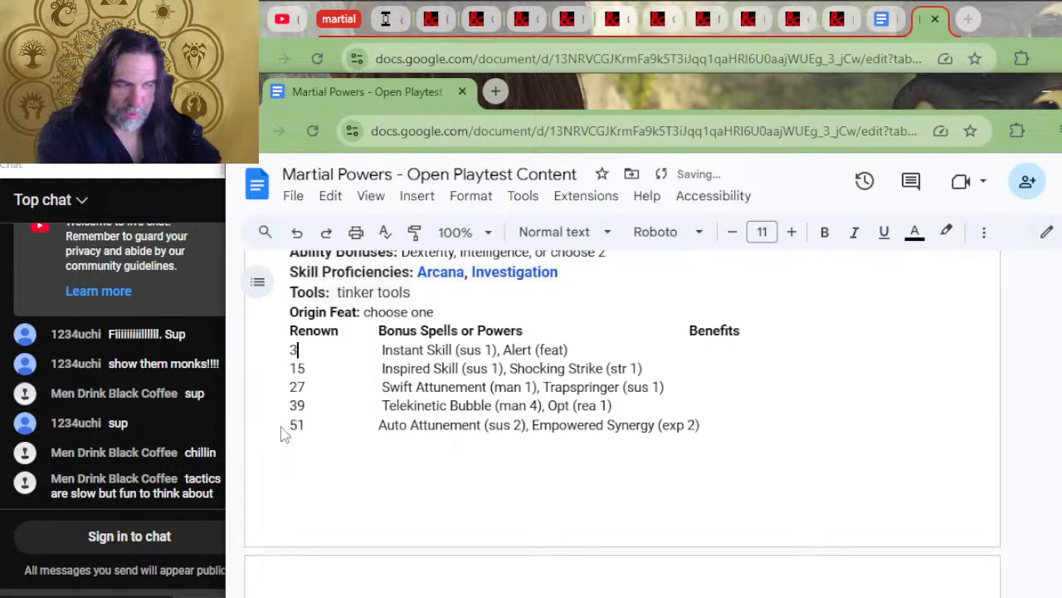
Change the Gruul "5th" renown label to 51 and insert 39 in front of "4th"
scroll(313, 425, "up", 4)
left_click(298, 482)
type("1")
key("Up")
key("Left")
key("Left")
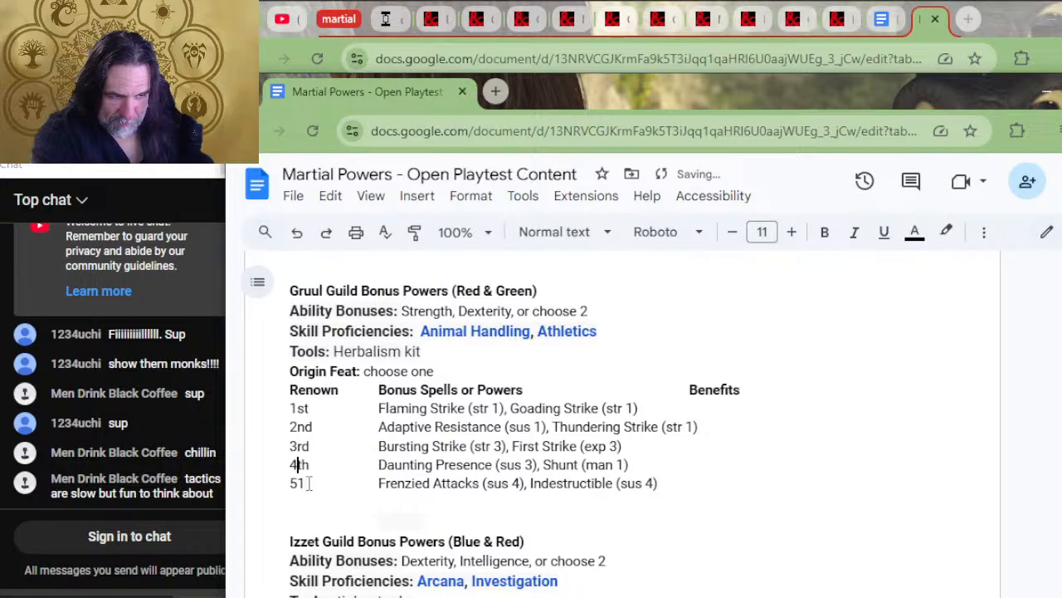
type("39")
Insert 27, 15 and 3 in the third, second and first Gruul renown labels
key("Up")
key("Left")
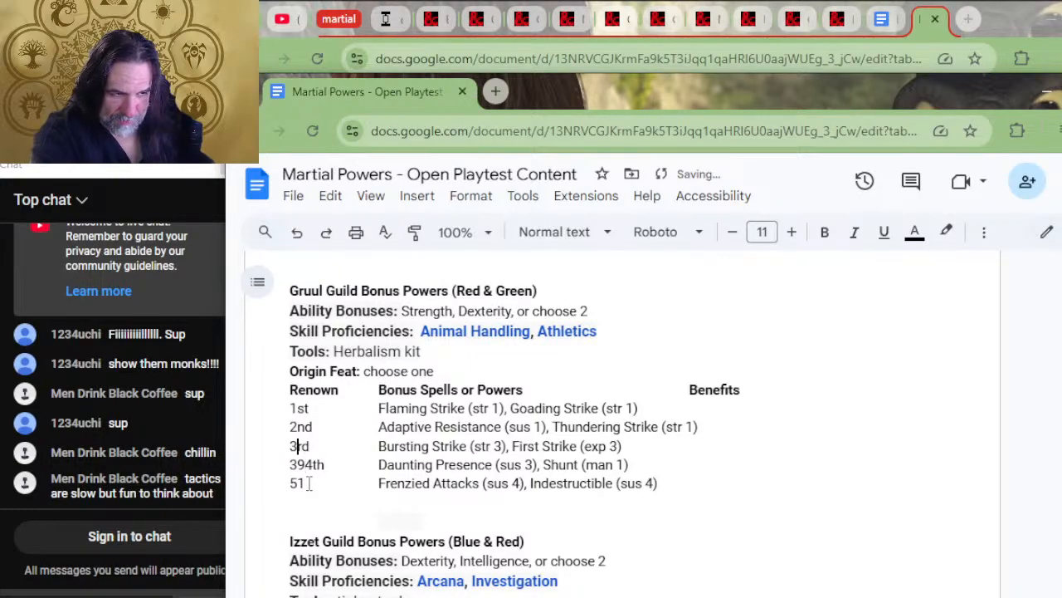
type("27")
key("Up")
key("Left")
key("Left")
type("15")
key("Up")
key("Left")
type("3")
Delete the leftover ordinal characters from the Gruul renown labels so only the numbers are left
key("Delete")
key("Down")
key("Right")
key("Delete")
key("Delete")
key("Delete")
key("Down")
key("Delete")
key("Down")
Replace the Golgari "5th" and "4th" renown labels with 51 and 39
scroll(424, 388, "up", 3)
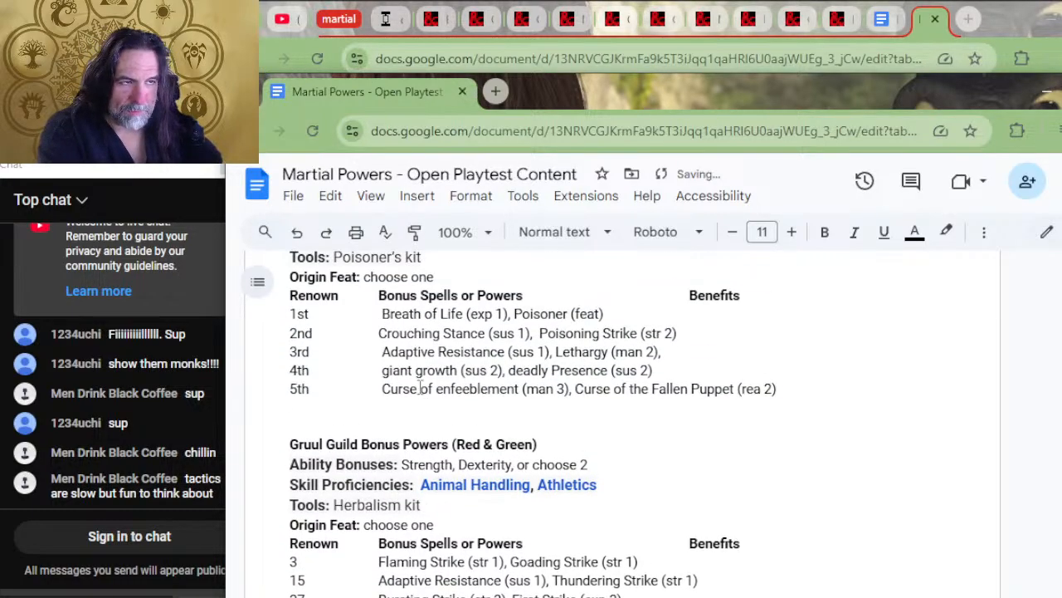
left_click(321, 388)
key("BackSpace")
key("BackSpace")
type("1")
key("Up")
key("Home")
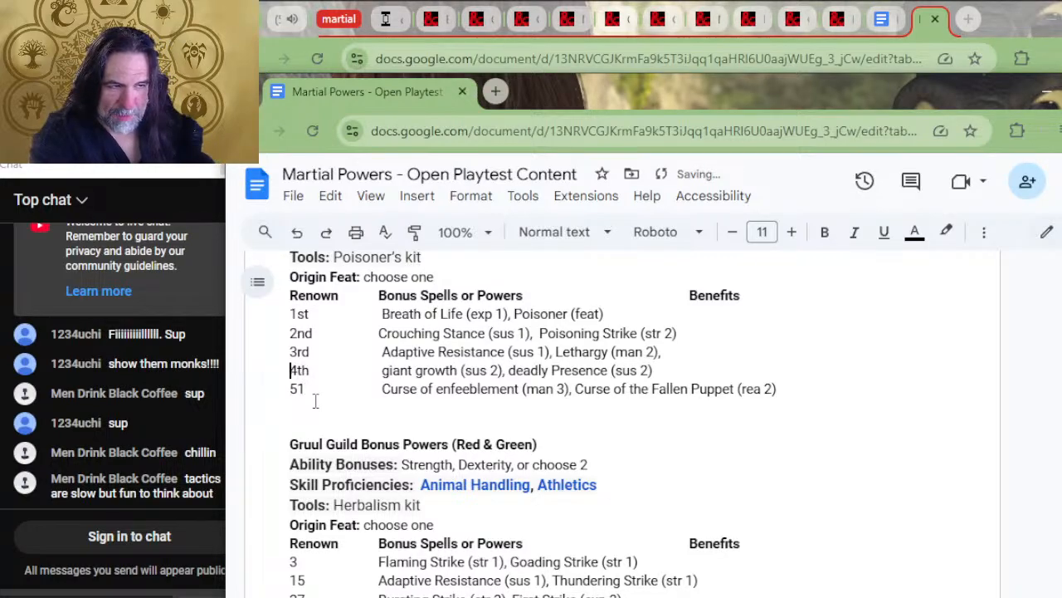
key("Delete")
type("39")
key("Delete")
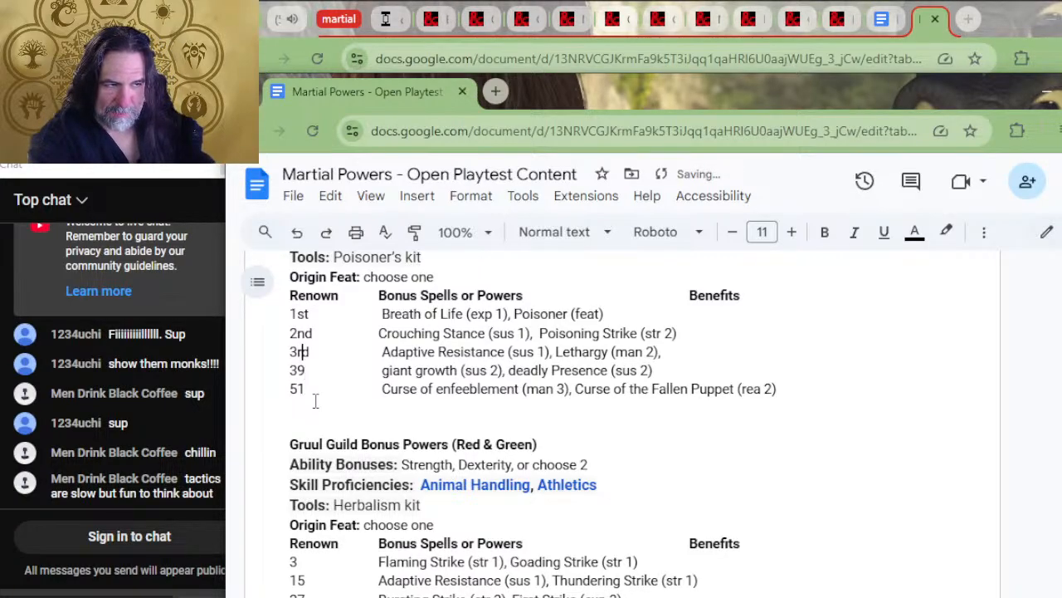
Replace the Golgari "3rd" and "2nd" renown labels with 27 and 15
key("Delete")
type("27")
key("Delete")
key("Delete")
key("Up")
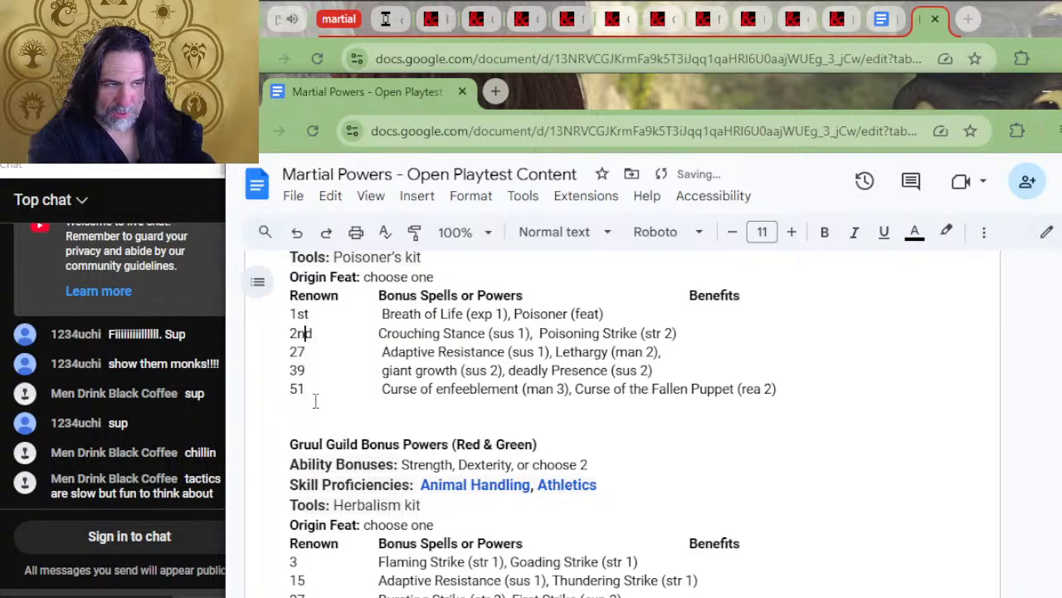
key("Delete")
type("15")
key("Delete")
key("Delete")
Insert 3 in front of the first Golgari renown label and remove its "st" ending
key("Up")
key("Left")
key("Left")
type("3")
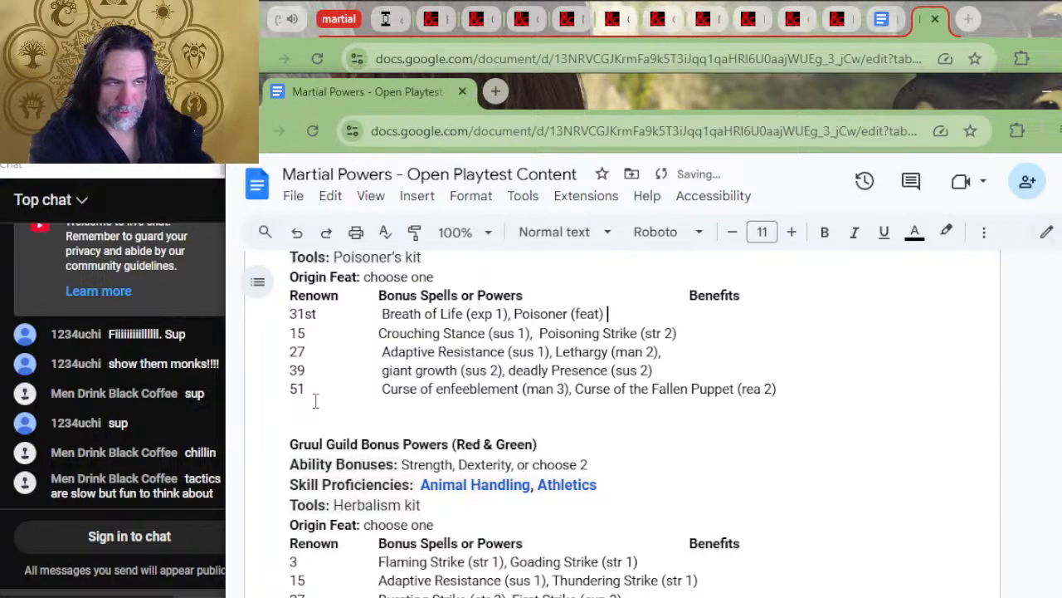
left_click(322, 314)
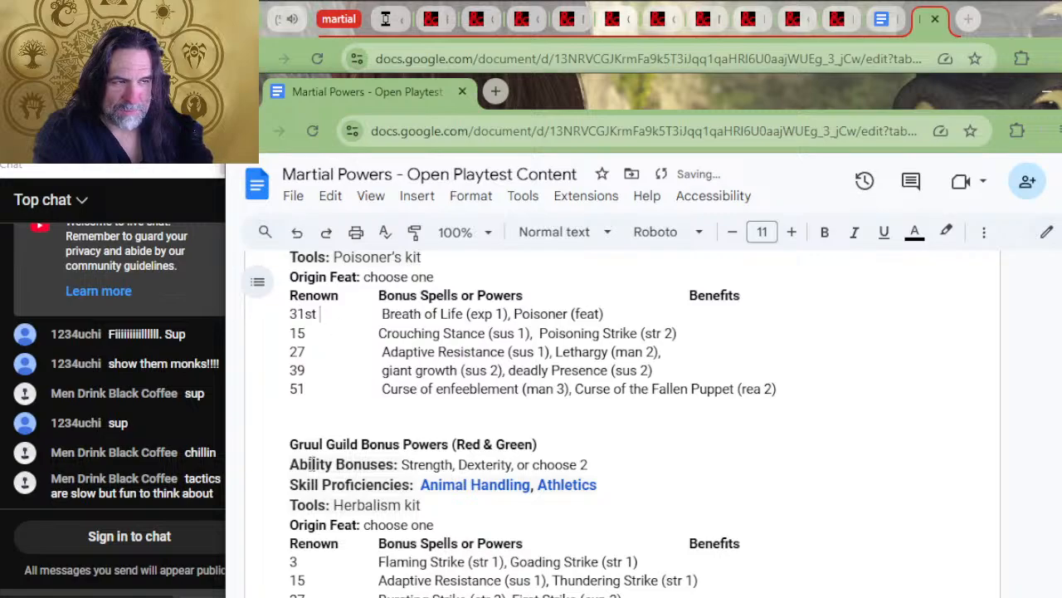
key("BackSpace")
key("BackSpace")
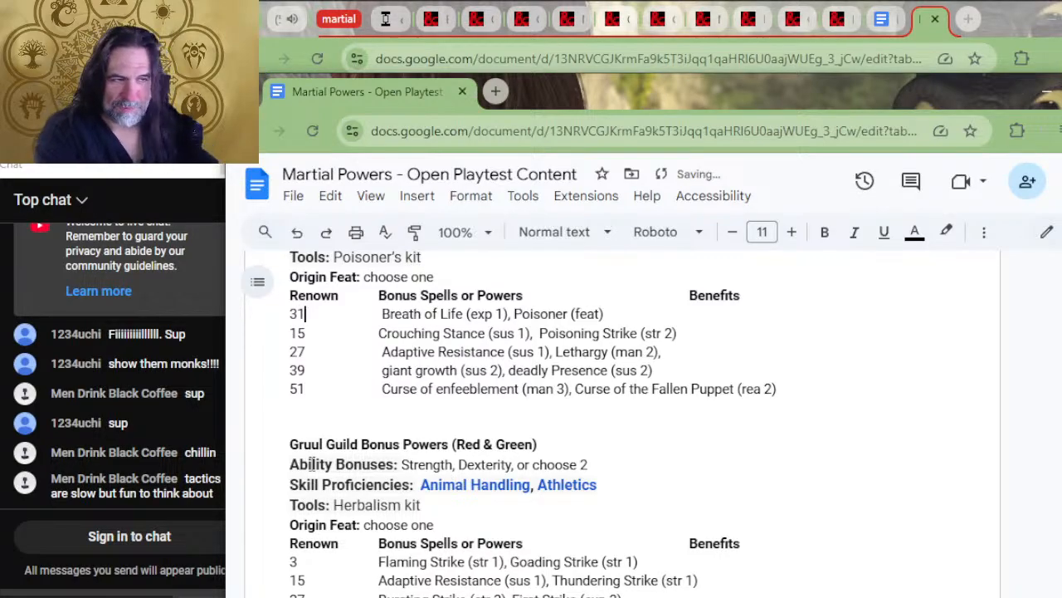
Replace the Dimir "5th" and "4th" renown labels with 51 and 39
scroll(386, 565, "up", 8)
scroll(340, 462, "down", 3)
left_click(310, 449)
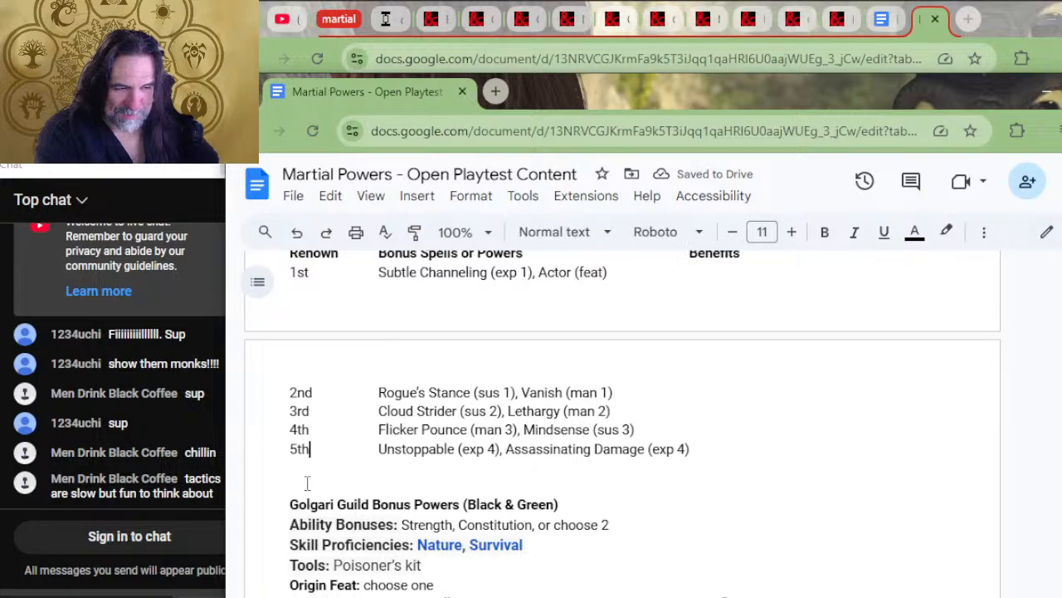
key("BackSpace")
key("BackSpace")
type("1")
key("Up")
key("Home")
key("Delete")
type("39")
Replace the Dimir "3rd", "2nd" and "1st" renown labels with 27, 15 and 3
key("Up")
key("Home")
key("Delete")
type("27")
key("Home")
key("Delete")
key("Delete")
key("Delete")
type("15")
key("Home")
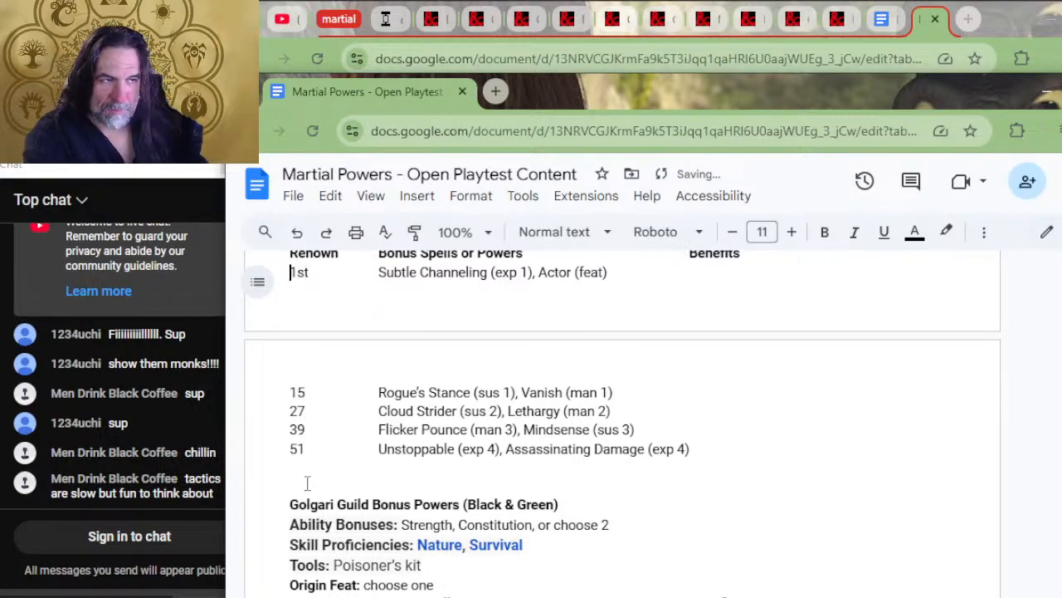
type("3")
key("Delete")
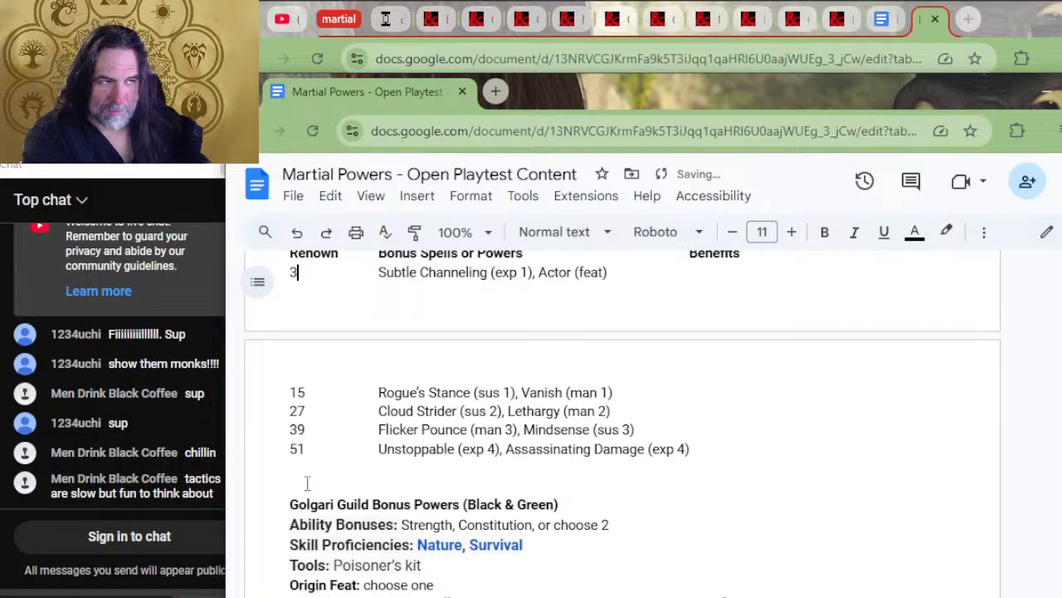
Replace the Boros "5th" and "4th" renown labels with 51 and 39
scroll(562, 501, "up", 4)
scroll(526, 512, "down", 2)
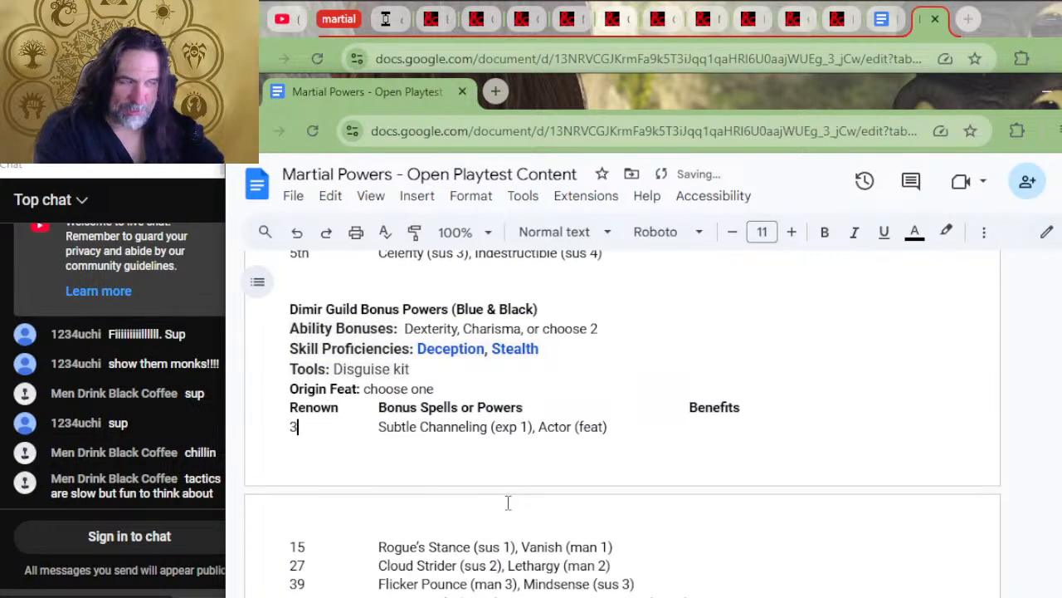
scroll(509, 503, "up", 3)
left_click(293, 407)
type("1")
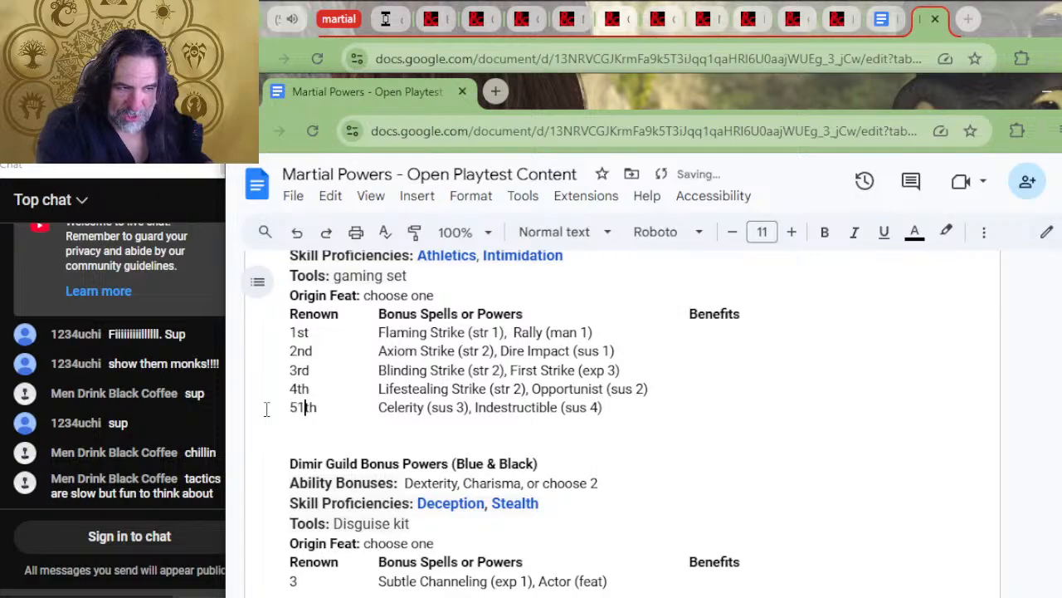
key("Delete")
key("Delete")
key("Up")
key("Home")
type("39")
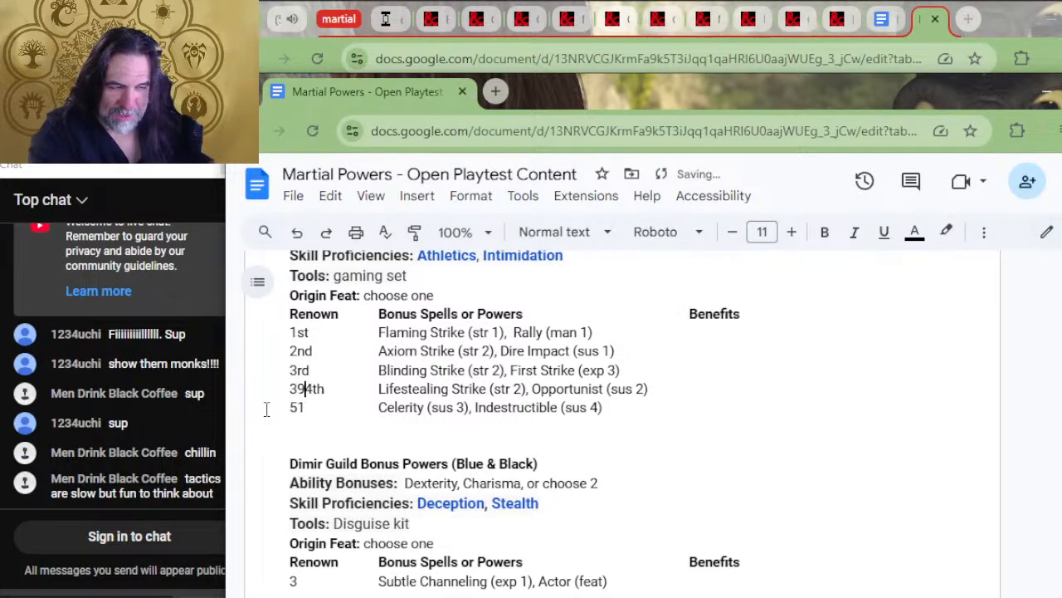
key("Delete")
key("Delete")
key("Delete")
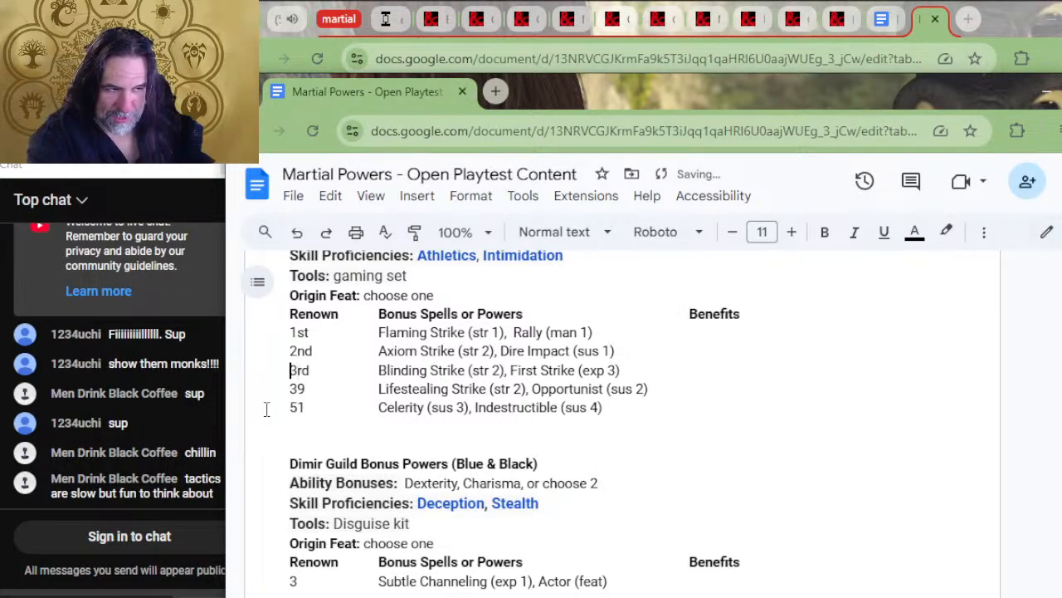
Replace the Boros "3rd", "2nd" and "1st" renown labels with 27, 15 and 3
type("27")
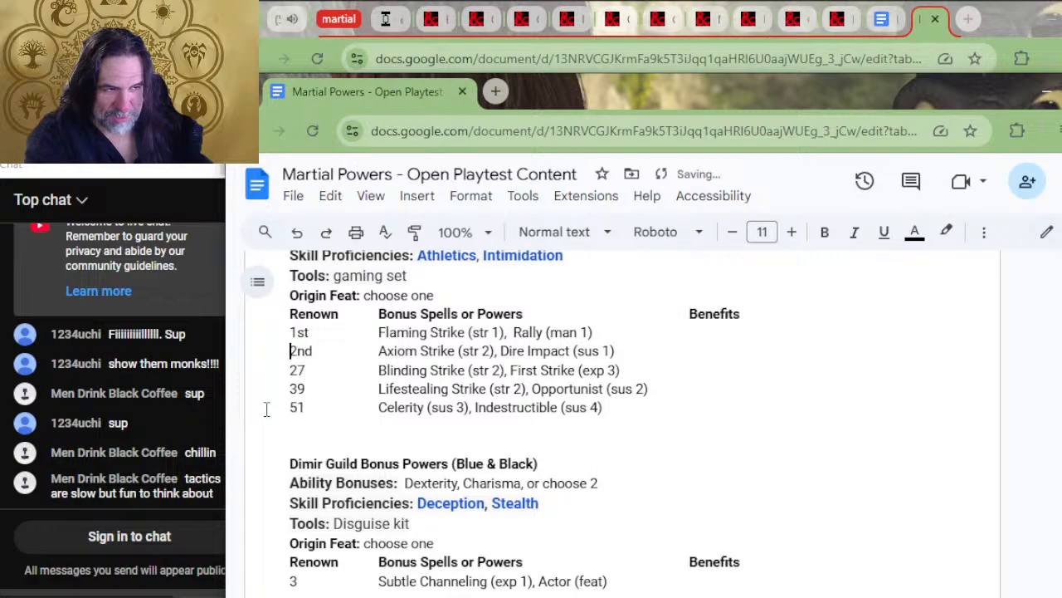
type("15")
key("Delete")
key("Delete")
key("Delete")
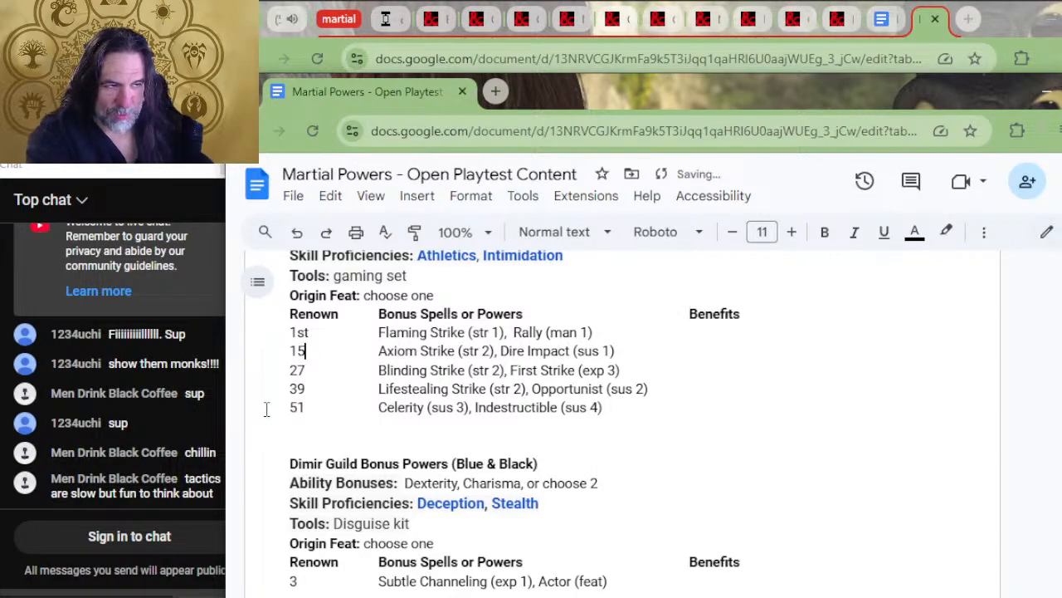
type("3")
key("Delete")
key("Delete")
key("Delete")
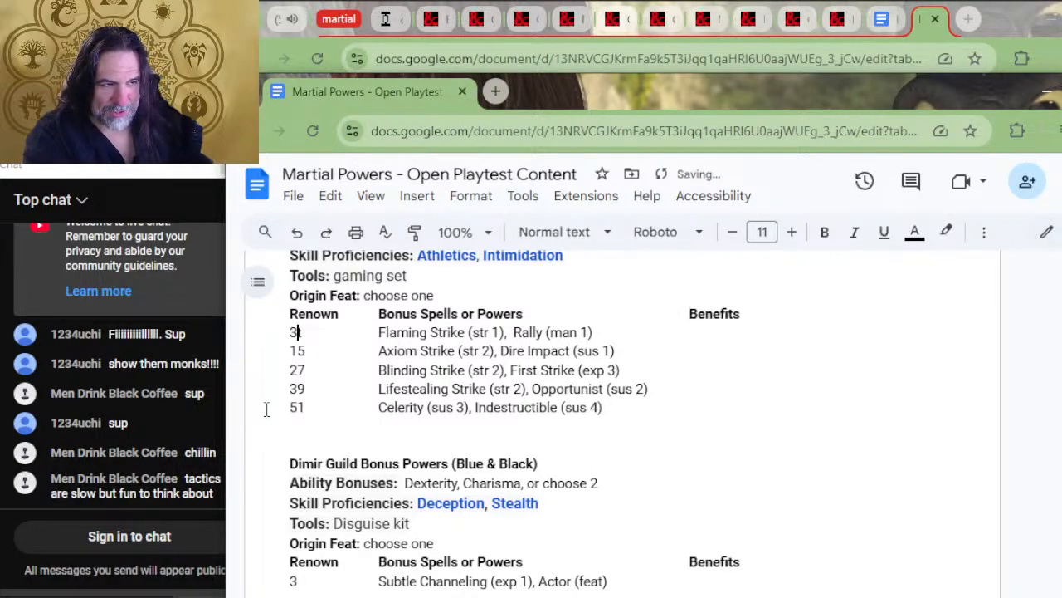
Replace the Azorius "5th" and "4th" renown labels with 51 and 39
scroll(267, 408, "up", 4)
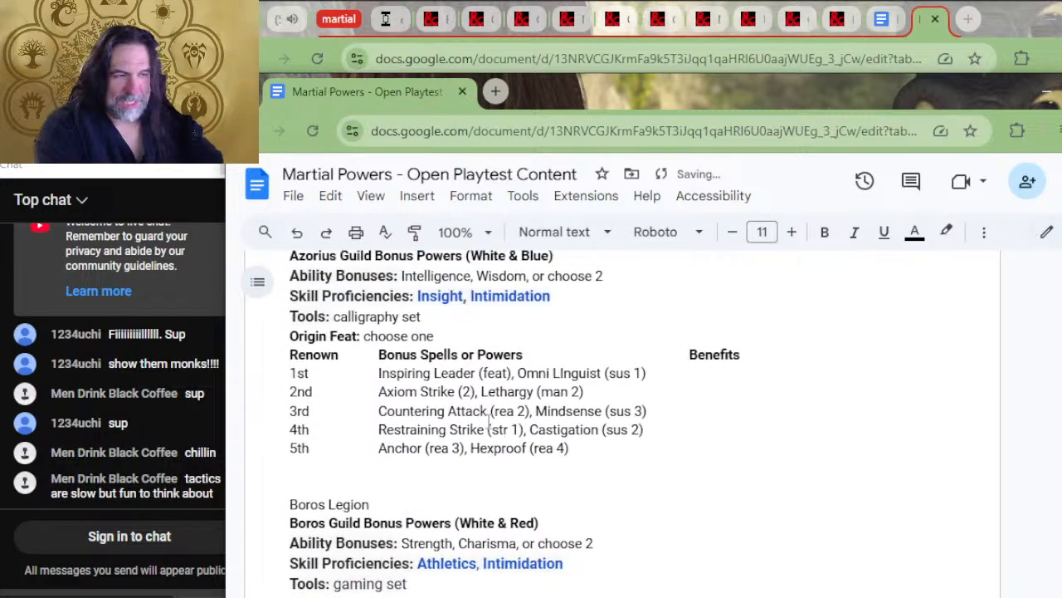
left_click(298, 448)
type("1")
key("Delete")
key("Delete")
key("Up")
key("Left")
key("Left")
type("39")
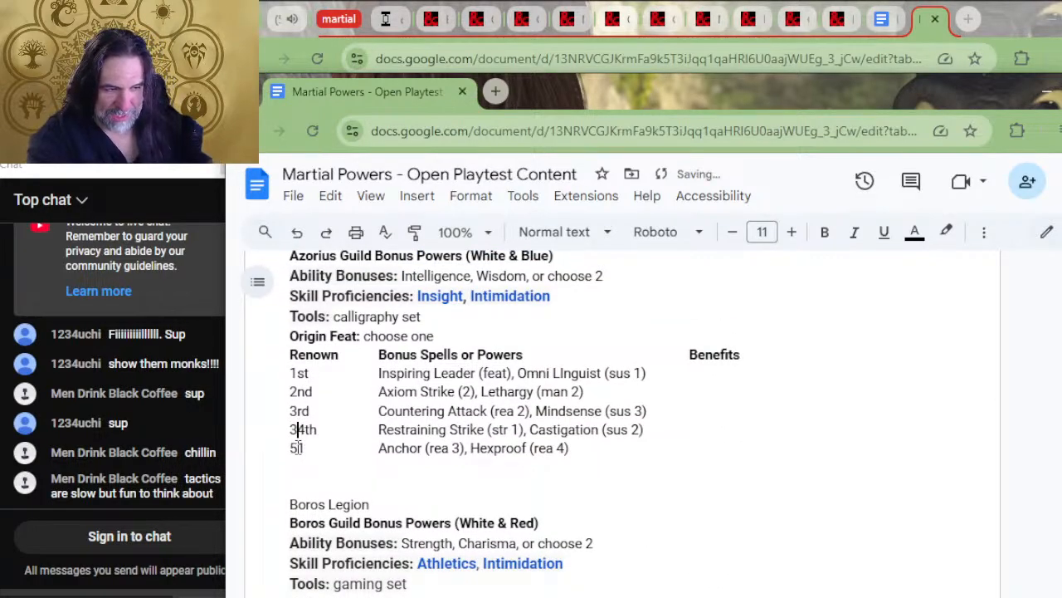
key("Delete")
key("Delete")
type("1")
key("BackSpace")
key("Delete")
Replace the Azorius "3rd", "2nd" and "1st" renown labels with 27, 15 and 3
type("27")
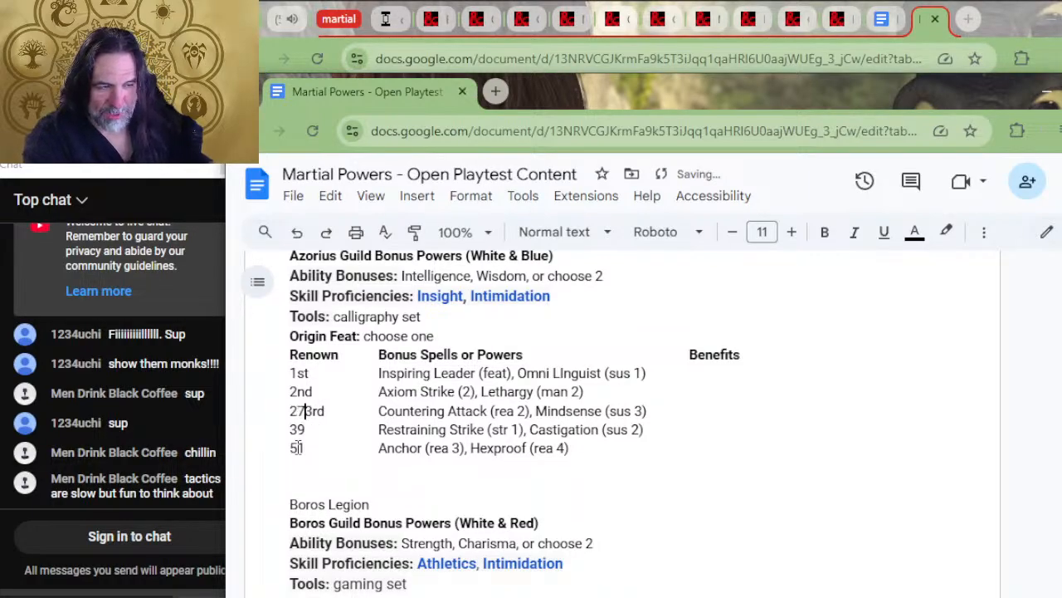
type("15")
key("Delete")
key("Delete")
key("Delete")
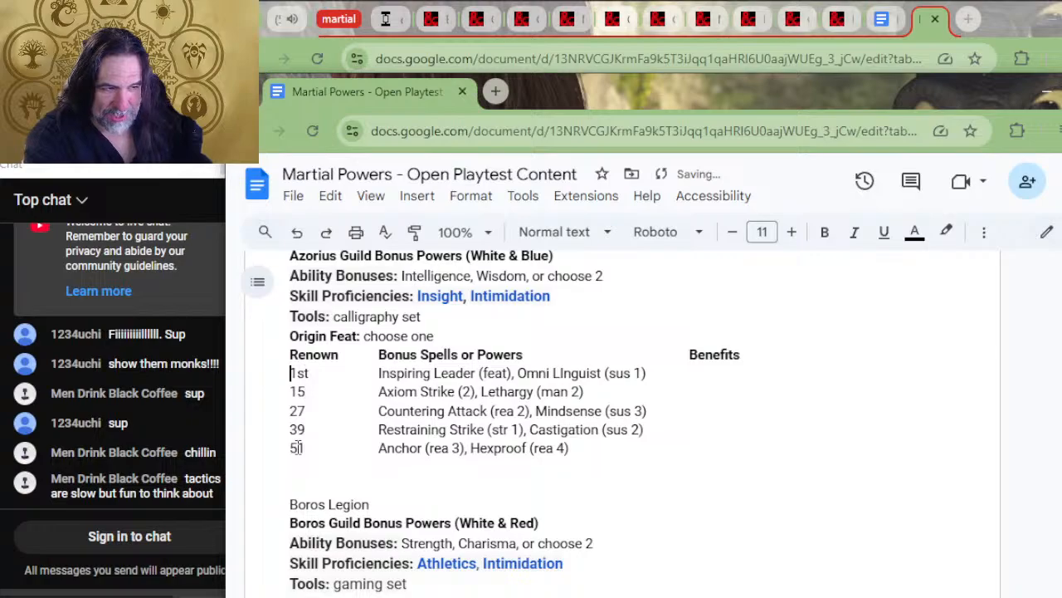
type("3")
key("Delete")
key("Delete")
key("Delete")
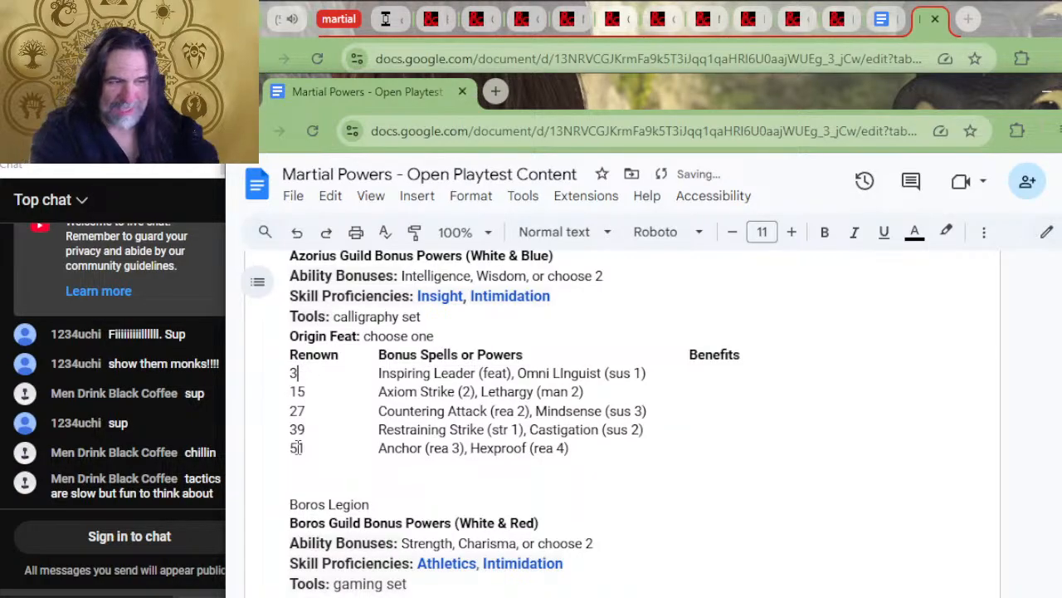
Review the Backgrounds introduction, the High Status origin feat and the start of the Ravnica Guild Backgrounds
scroll(830, 382, "up", 5)
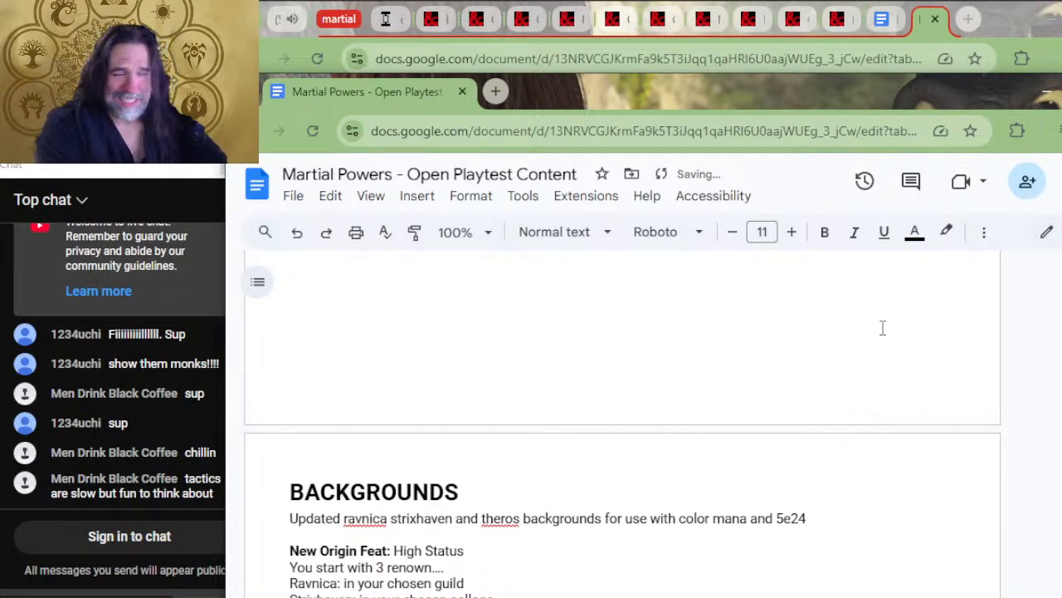
scroll(862, 343, "up", 4)
scroll(808, 514, "down", 6)
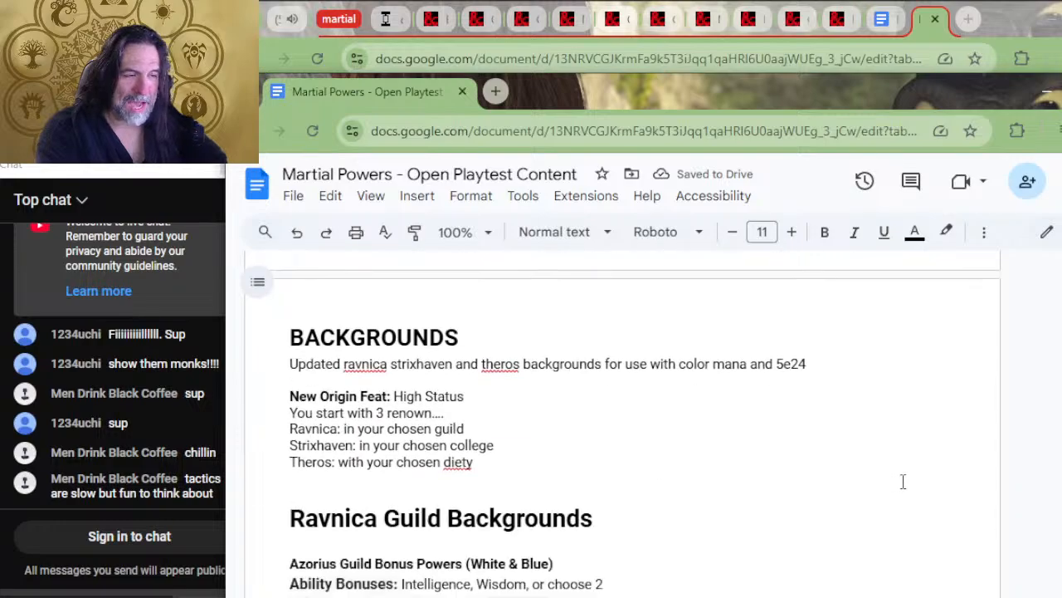
scroll(913, 487, "down", 3)
scroll(971, 515, "up", 3)
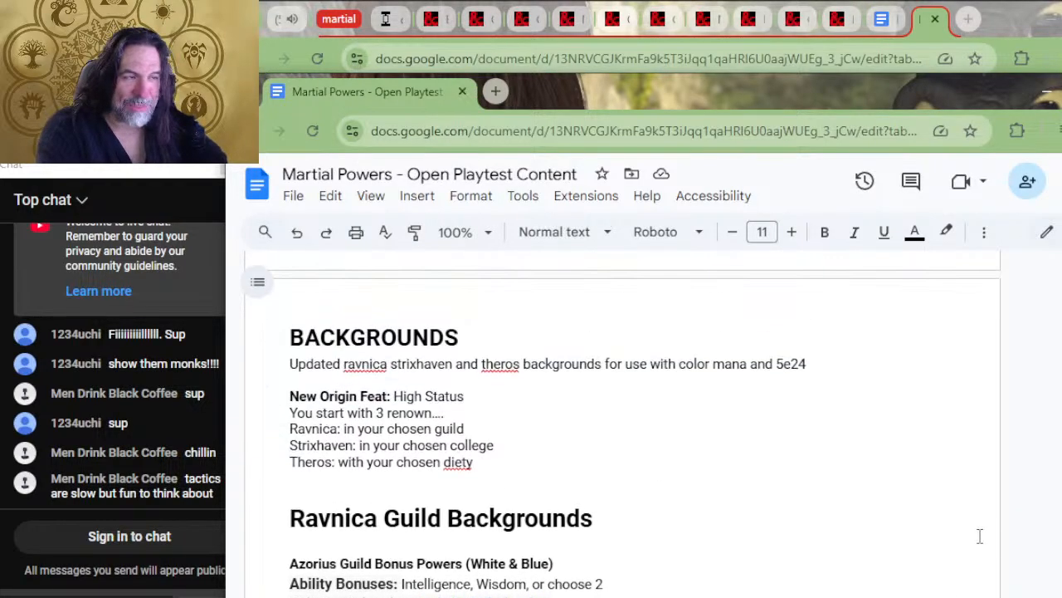
scroll(979, 537, "up", 2)
scroll(971, 556, "down", 4)
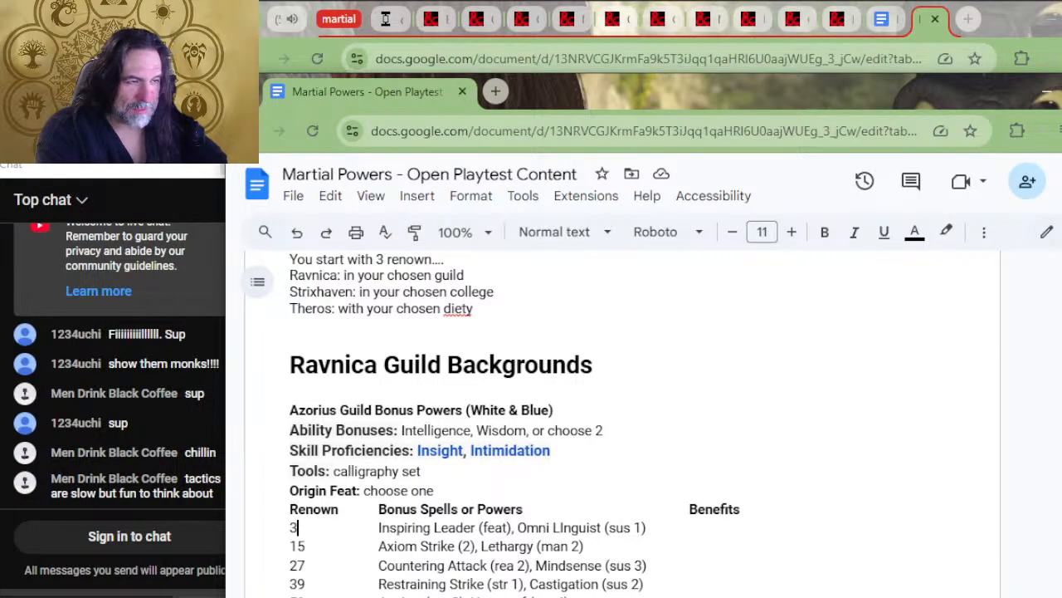
scroll(980, 509, "up", 2)
scroll(981, 509, "down", 2)
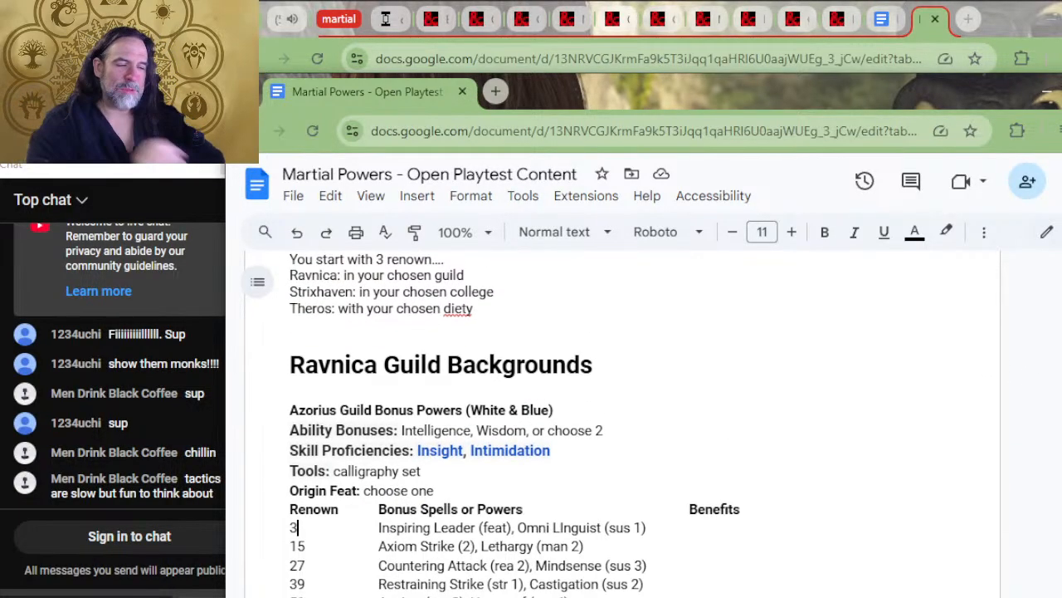
scroll(1024, 565, "up", 2)
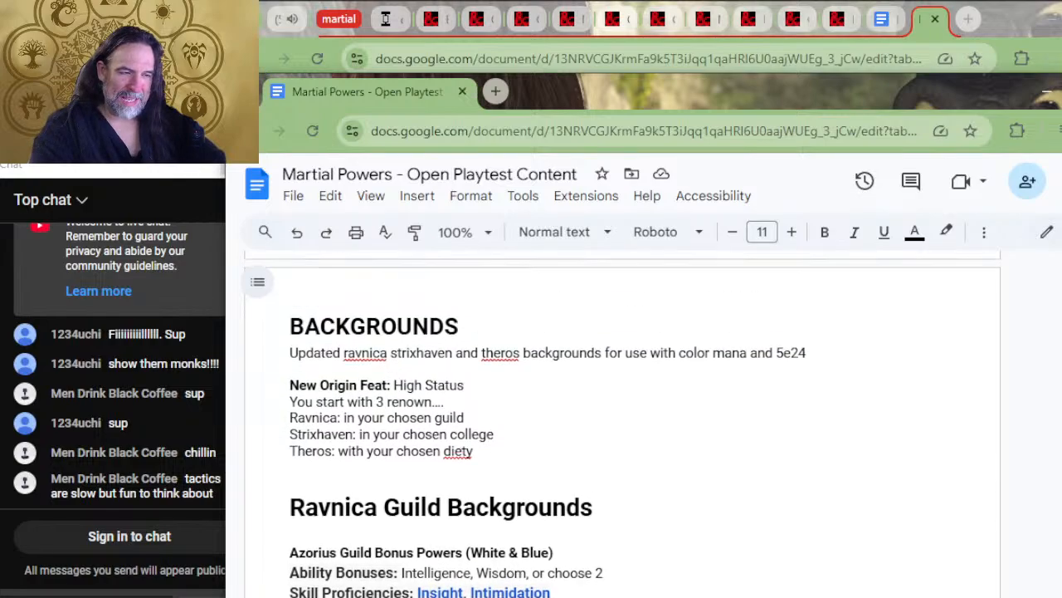
scroll(473, 535, "down", 2)
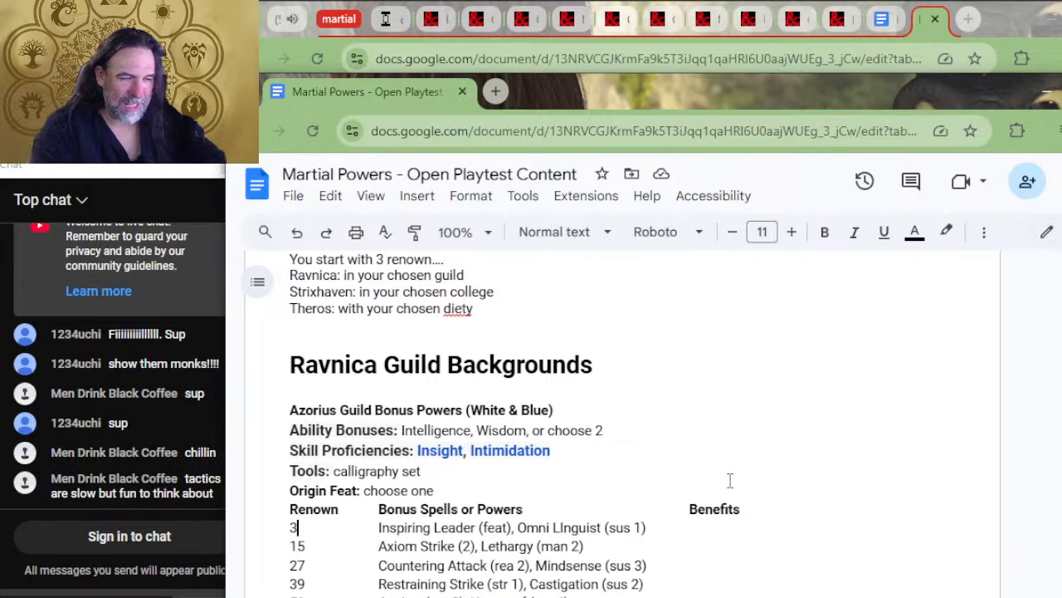
scroll(731, 501, "down", 3)
scroll(631, 391, "down", 3)
scroll(617, 434, "up", 15)
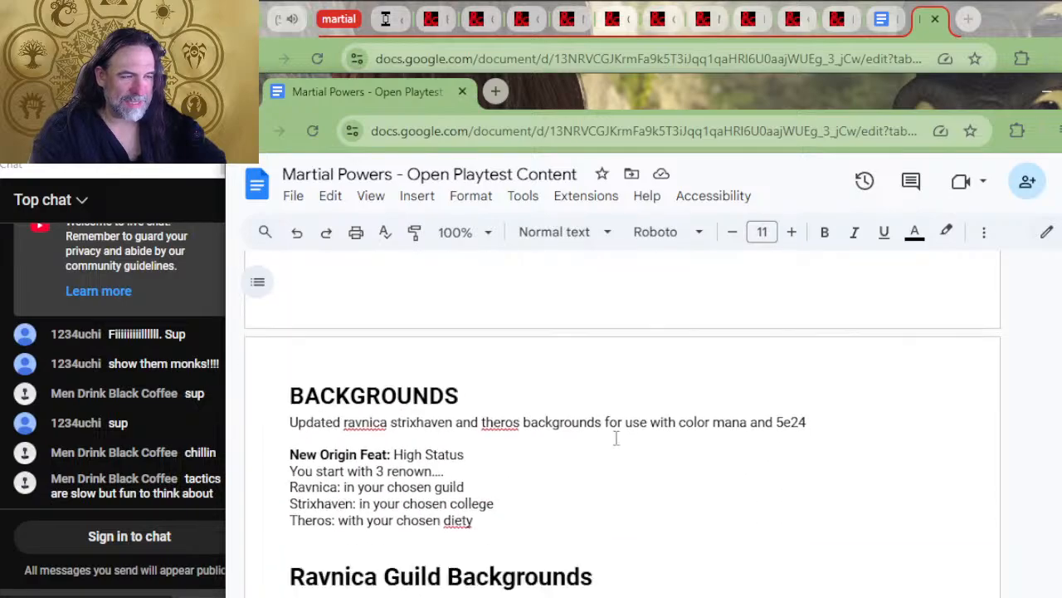
scroll(628, 405, "down", 12)
scroll(638, 395, "up", 15)
scroll(634, 540, "down", 15)
Review the remaining guild renown tables, the Witherbloom table and the Theros outline, through to the DMs section
scroll(651, 428, "down", 15)
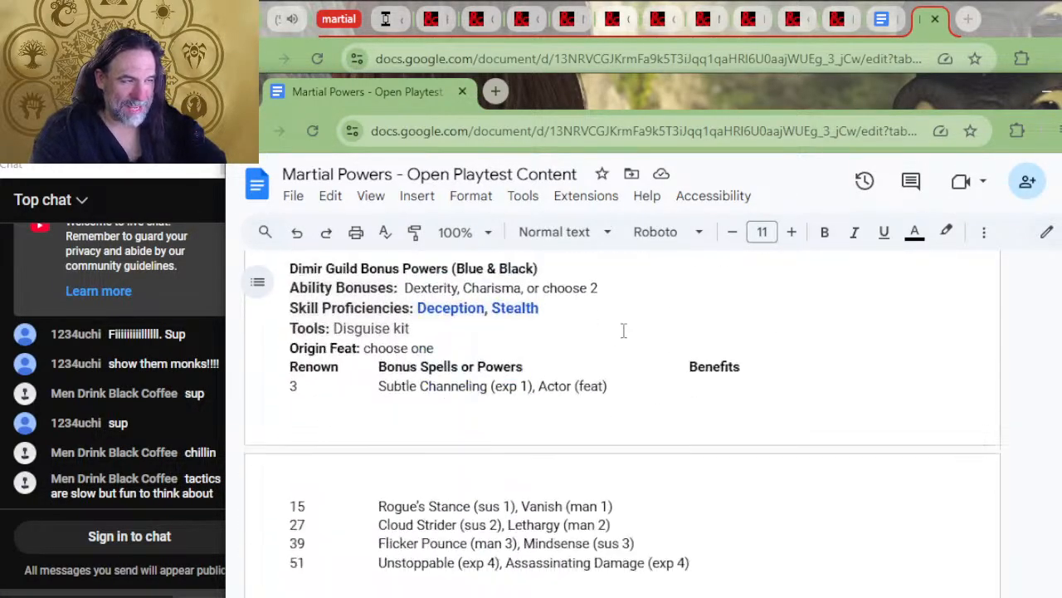
scroll(577, 367, "down", 10)
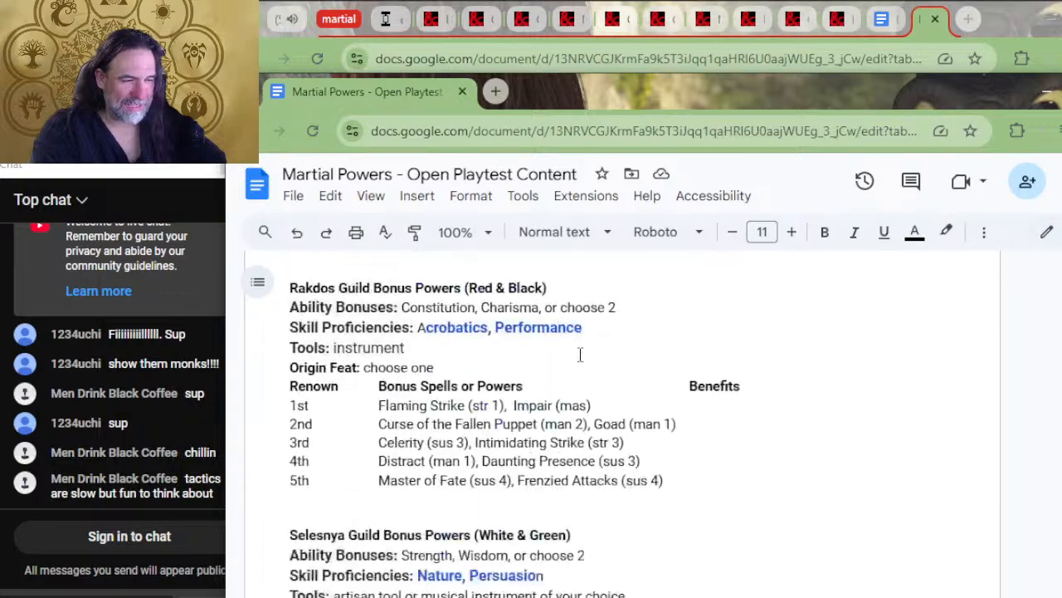
scroll(586, 347, "down", 3)
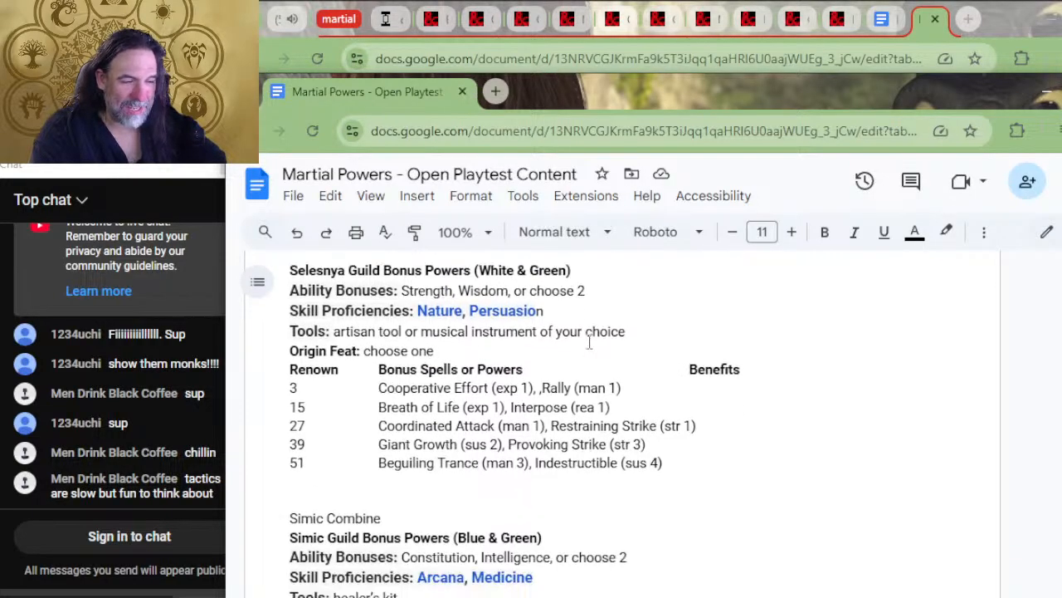
scroll(547, 402, "up", 20)
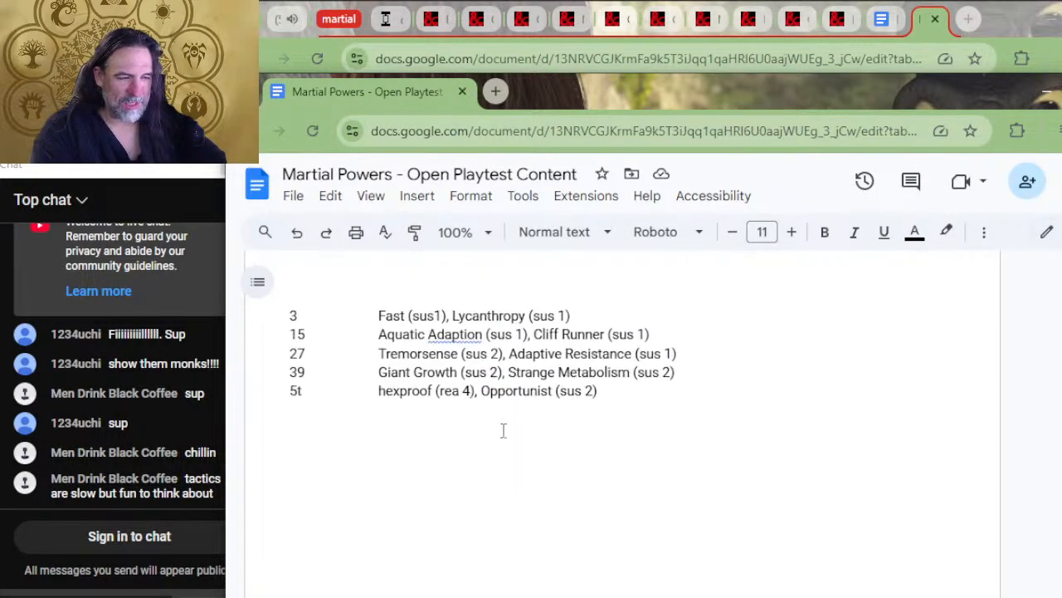
scroll(572, 366, "down", 12)
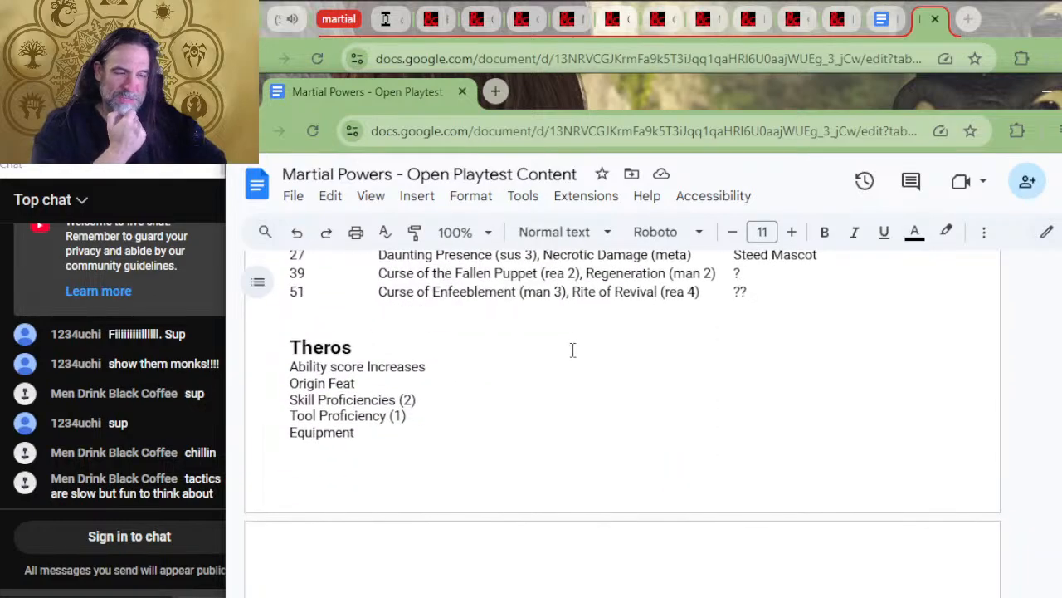
scroll(572, 341, "down", 5)
scroll(572, 341, "up", 8)
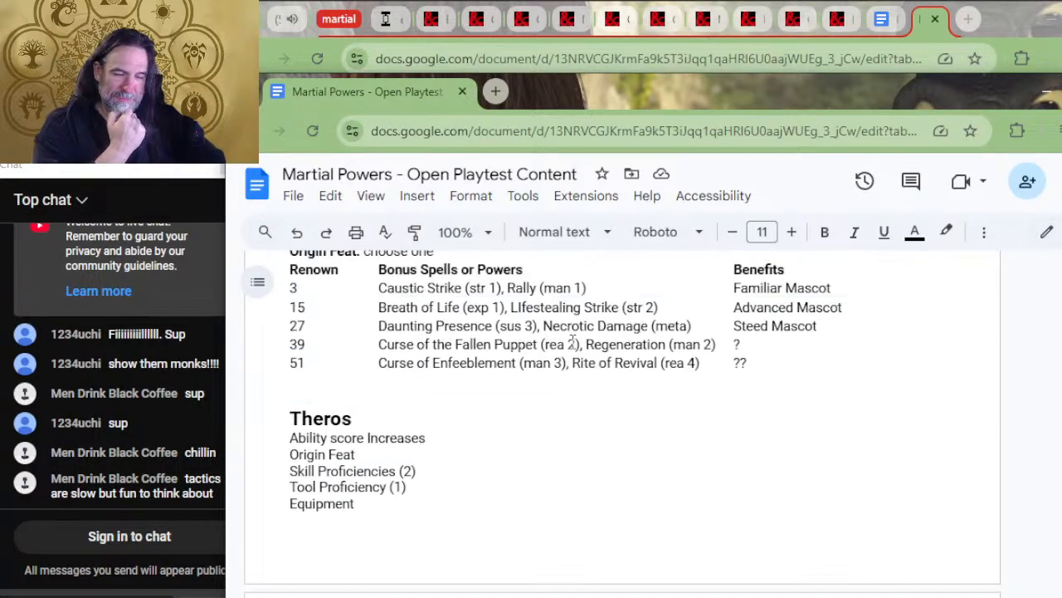
scroll(556, 365, "down", 3)
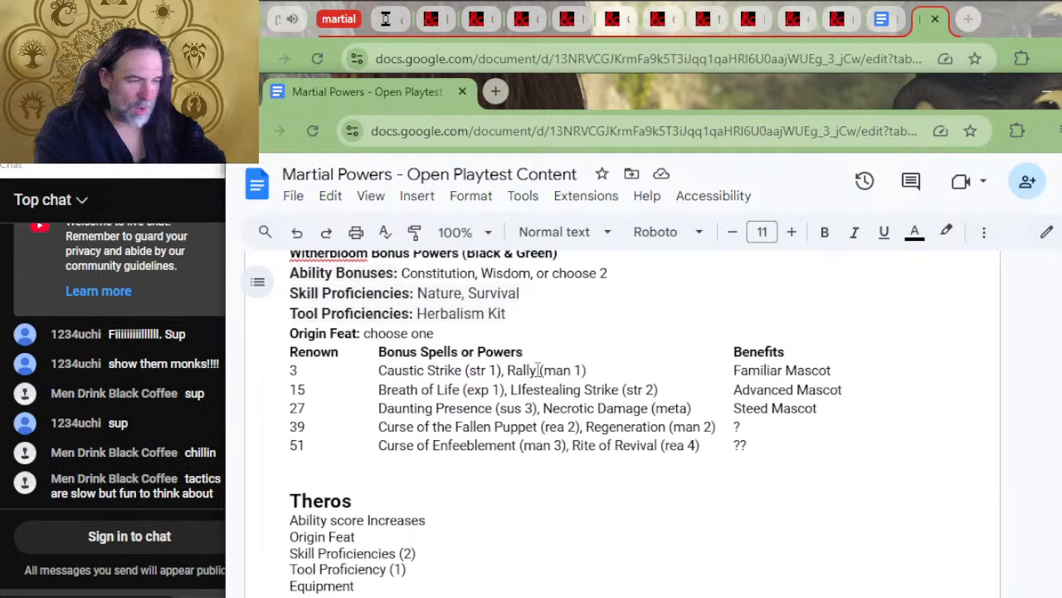
scroll(539, 372, "up", 3)
scroll(581, 419, "down", 4)
scroll(585, 424, "down", 10)
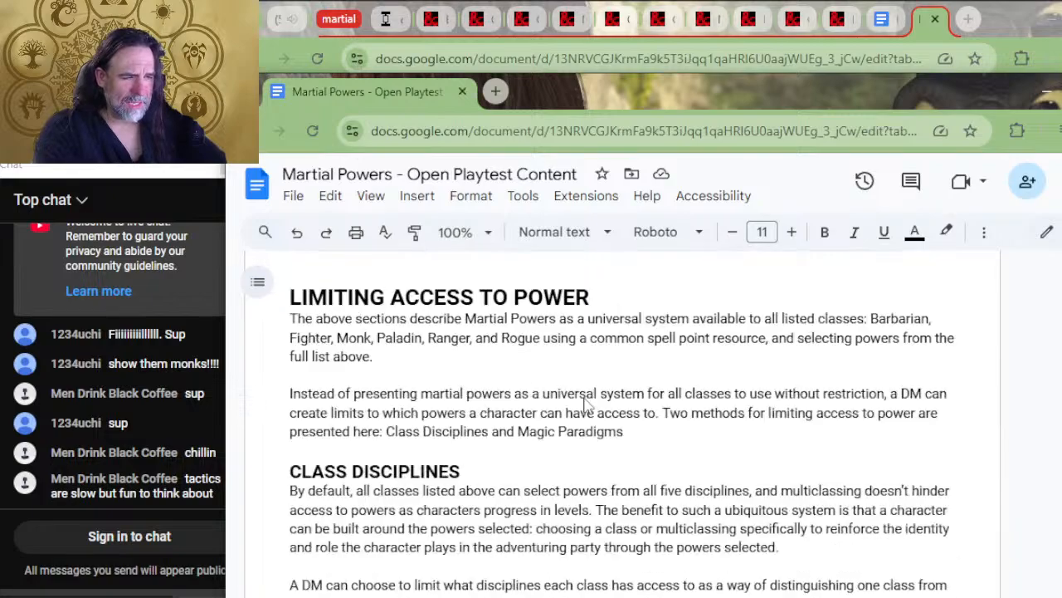
scroll(586, 395, "up", 5)
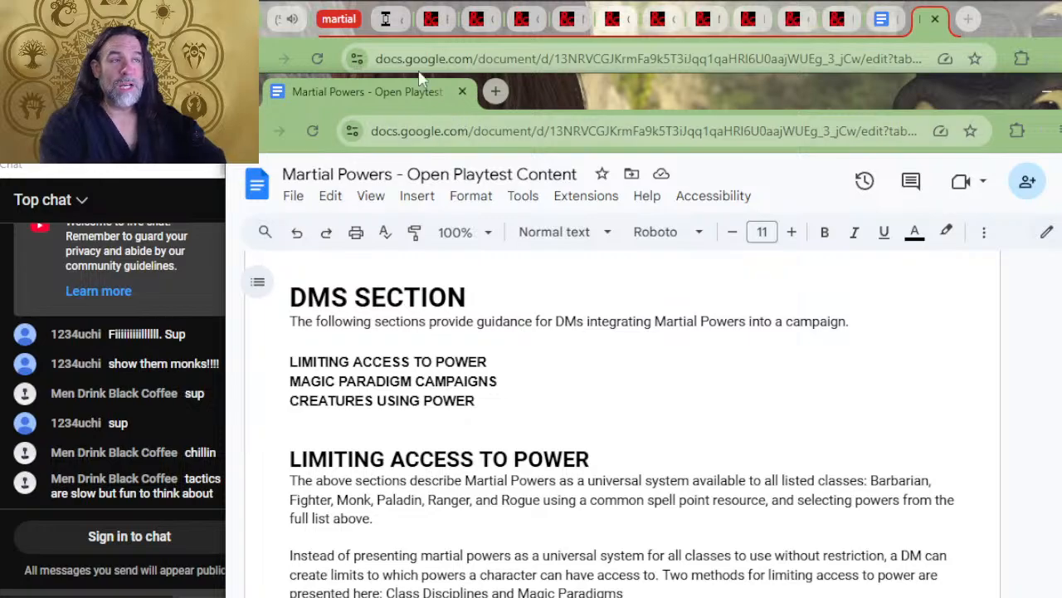
Switch to the live stream's YouTube page, look over its description and collapse the "martial" tab group
left_click(820, 50)
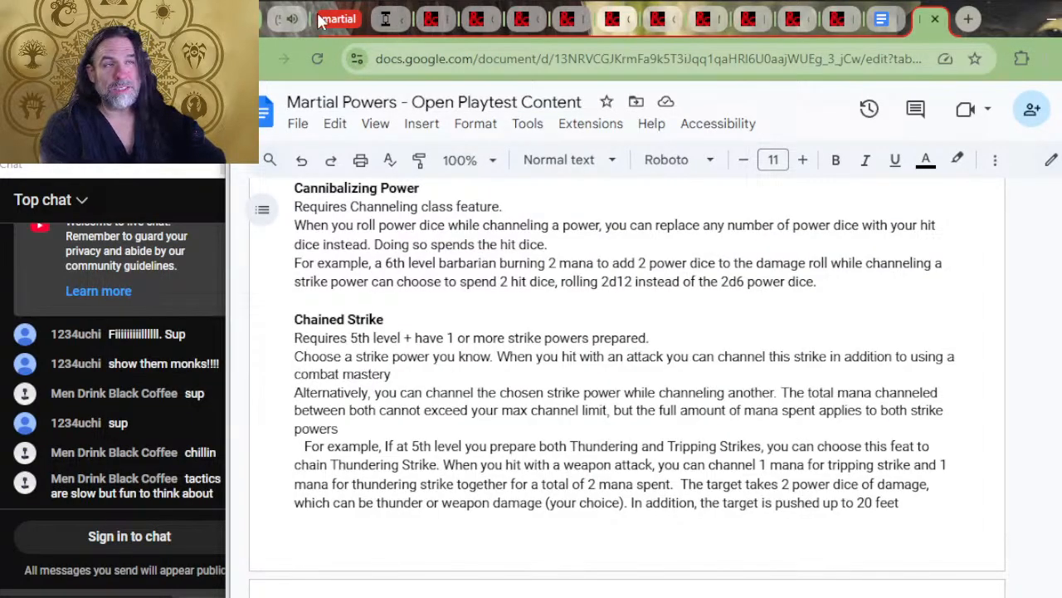
left_click(279, 19)
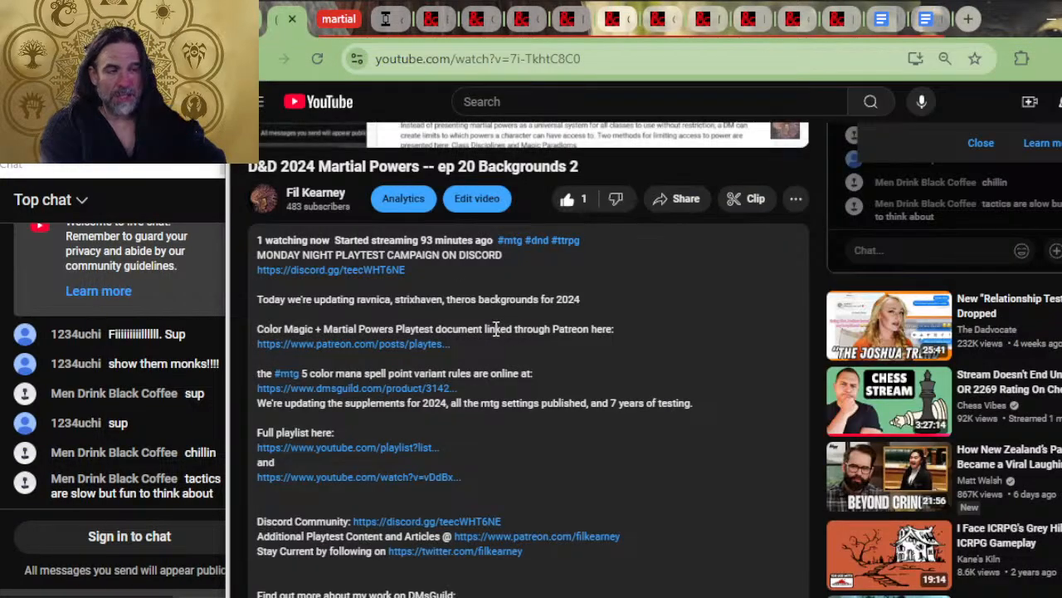
scroll(382, 332, "up", 1)
scroll(383, 347, "up", 2)
scroll(373, 332, "down", 3)
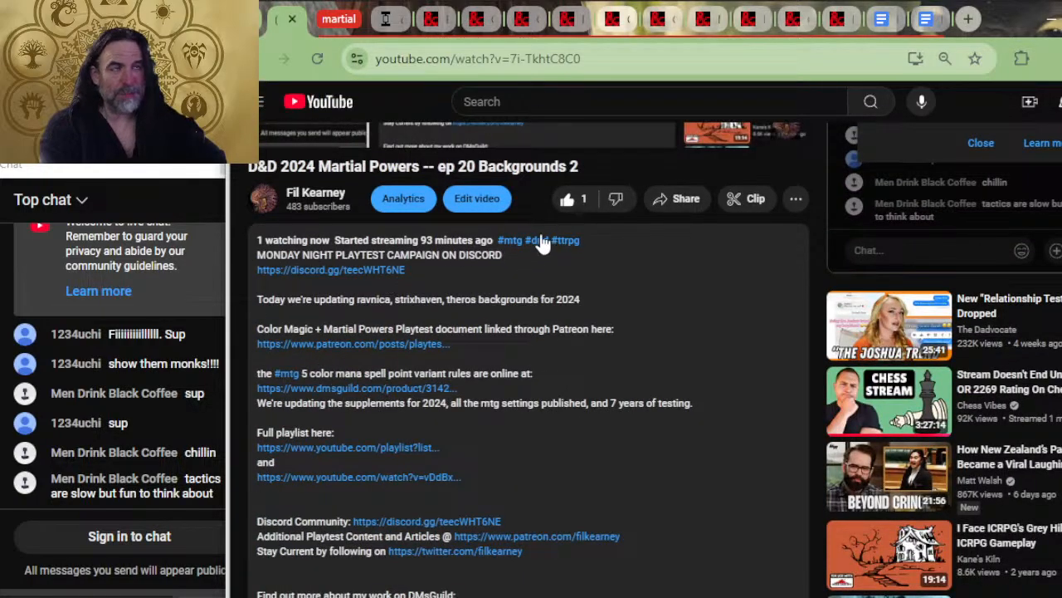
left_click(333, 25)
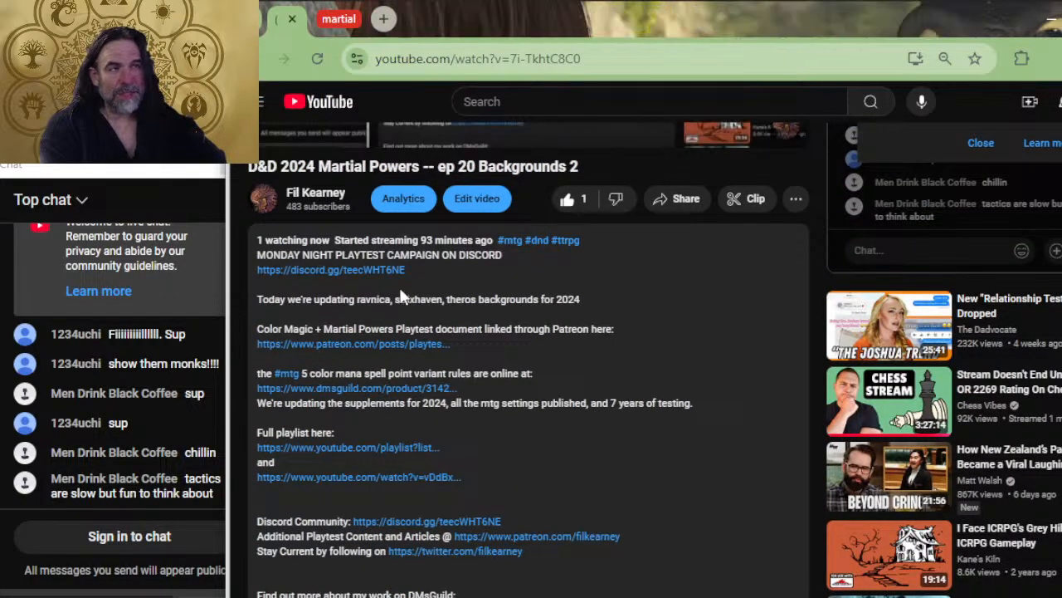
scroll(404, 332, "down", 7)
Switch from the browser windows to the OBS window
key("alt+Tab")
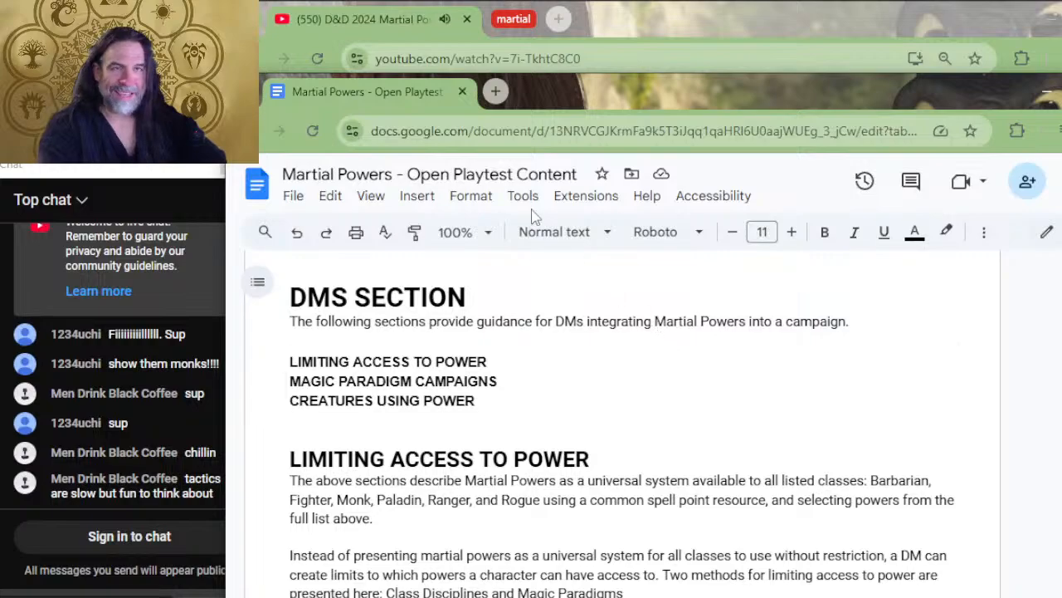
key("alt+Tab")
key("alt+Tab")
key("alt+Tab")
key("alt+shift+Tab")
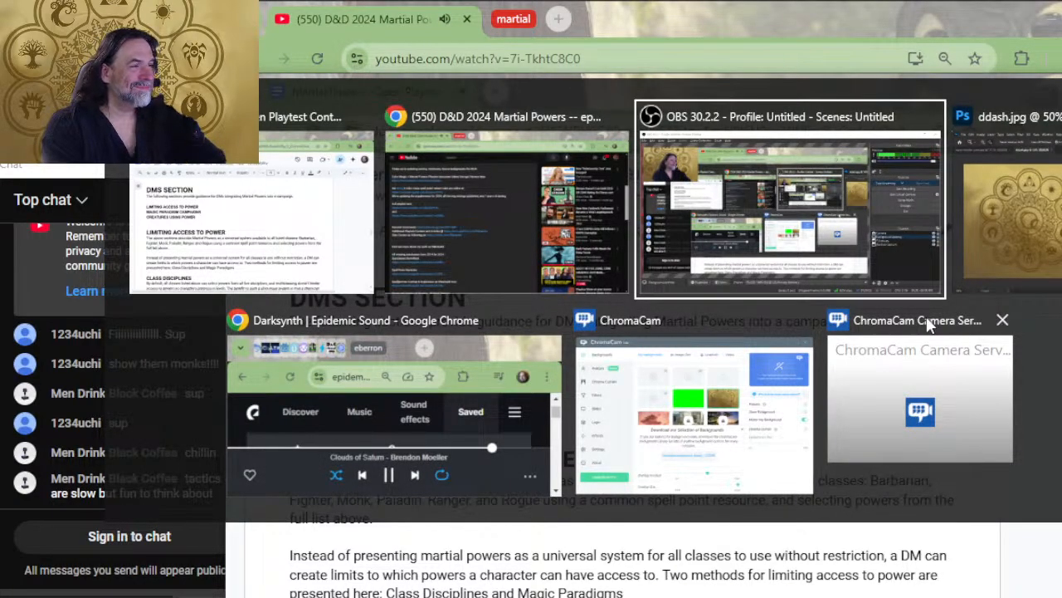